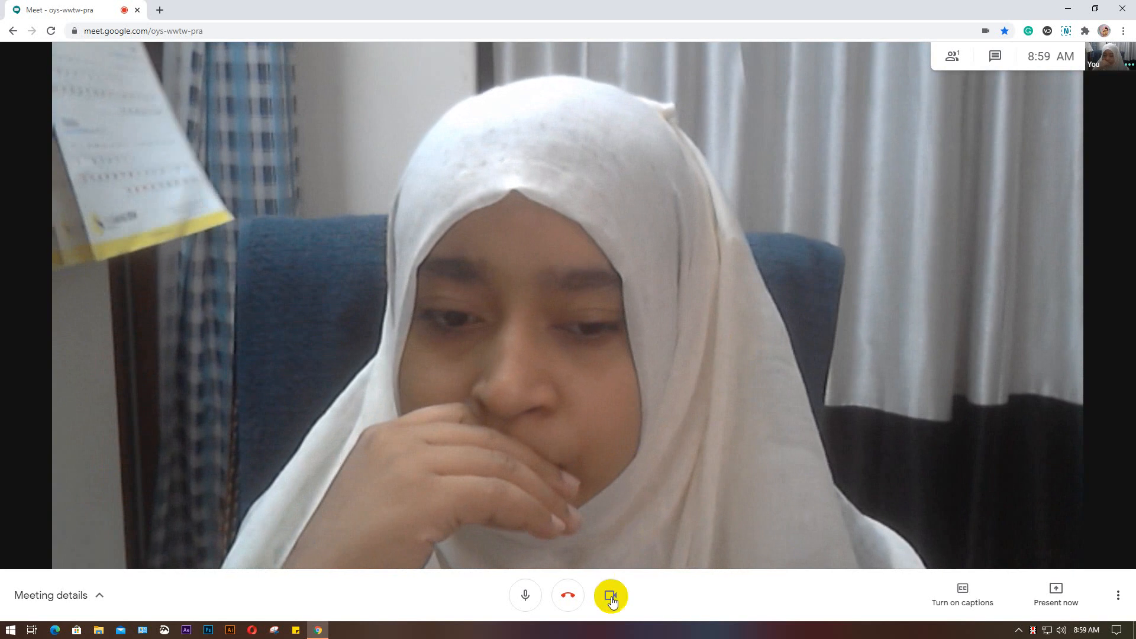
# Turn off the camera in the meeting
pyautogui.click(612, 597)
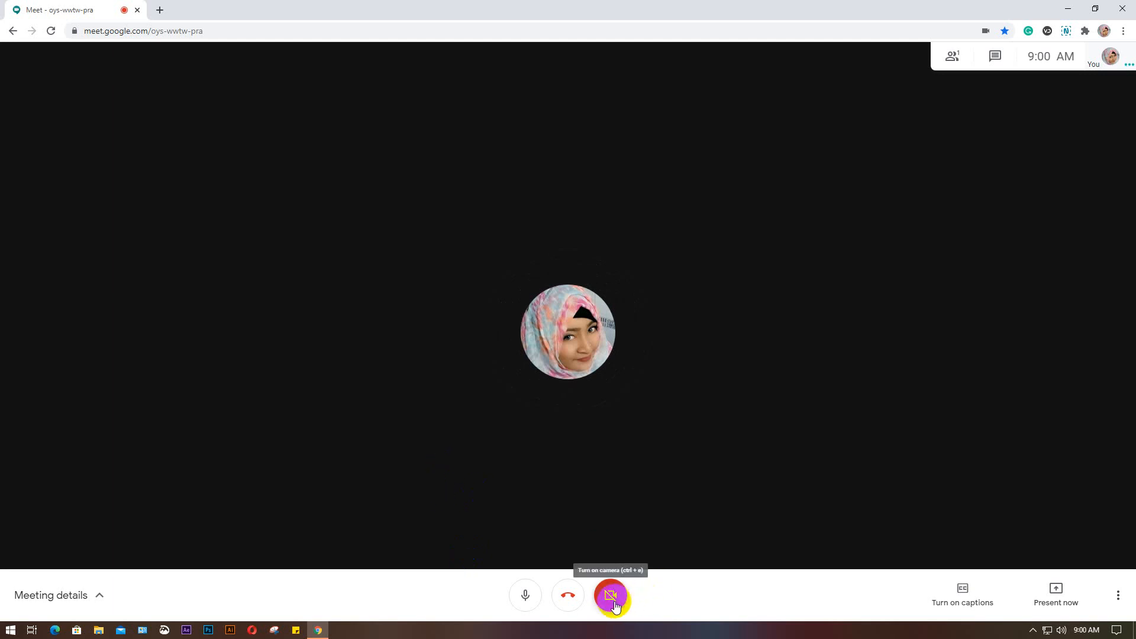
pyautogui.moveTo(317, 631)
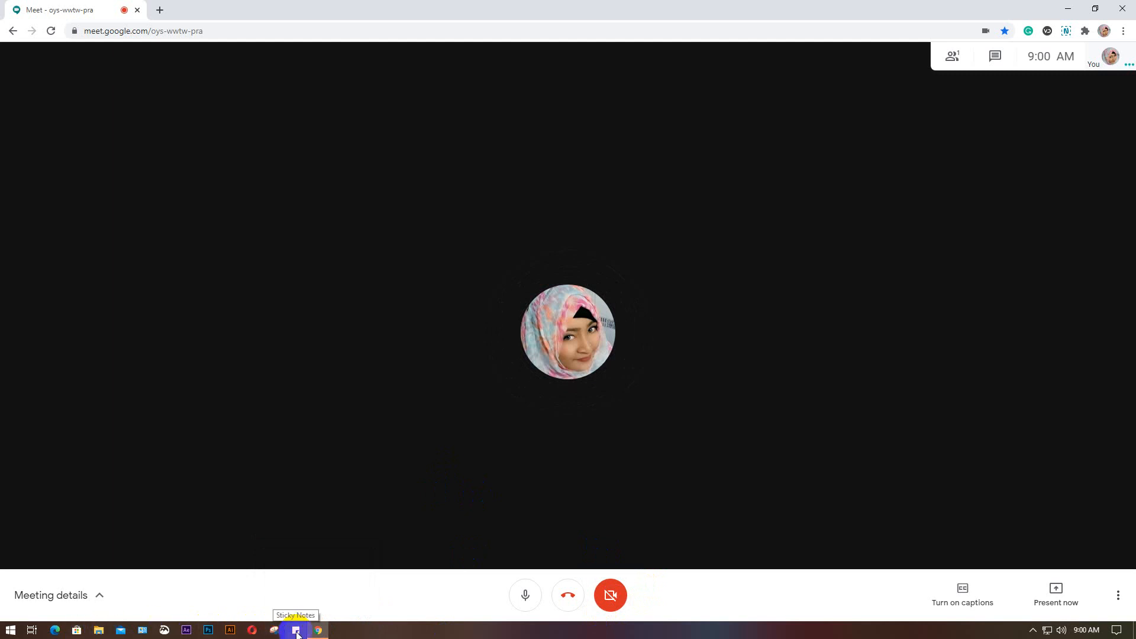
# Open the bookmarked attendance Drive page in a separate browser window and minimize that window
pyautogui.click(159, 9)
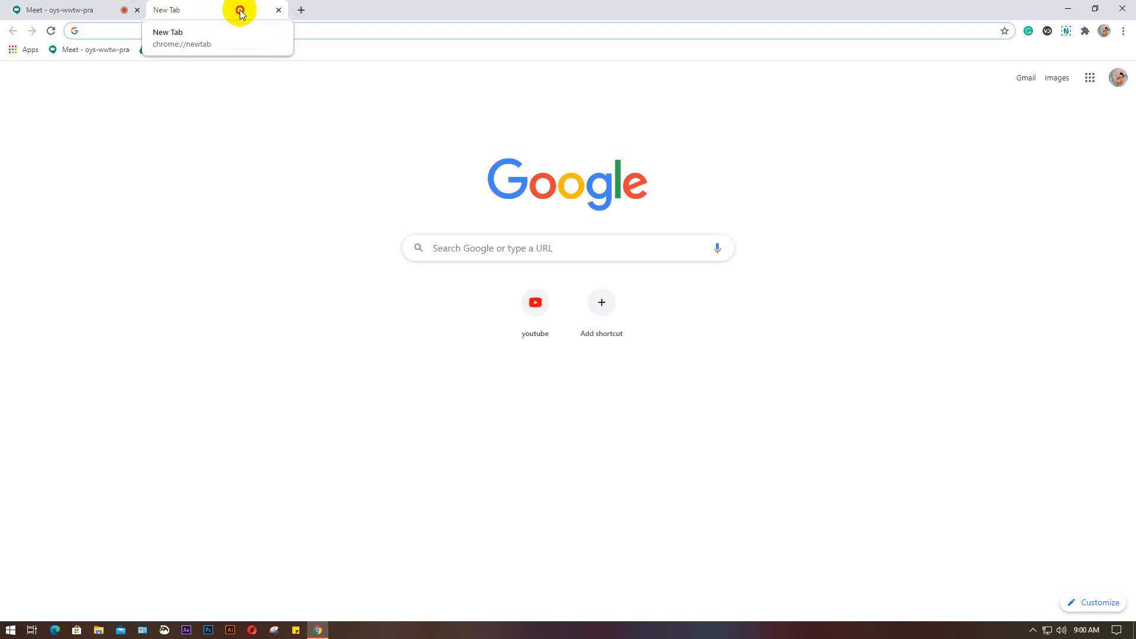
pyautogui.moveTo(239, 12); pyautogui.dragTo(218, 76)
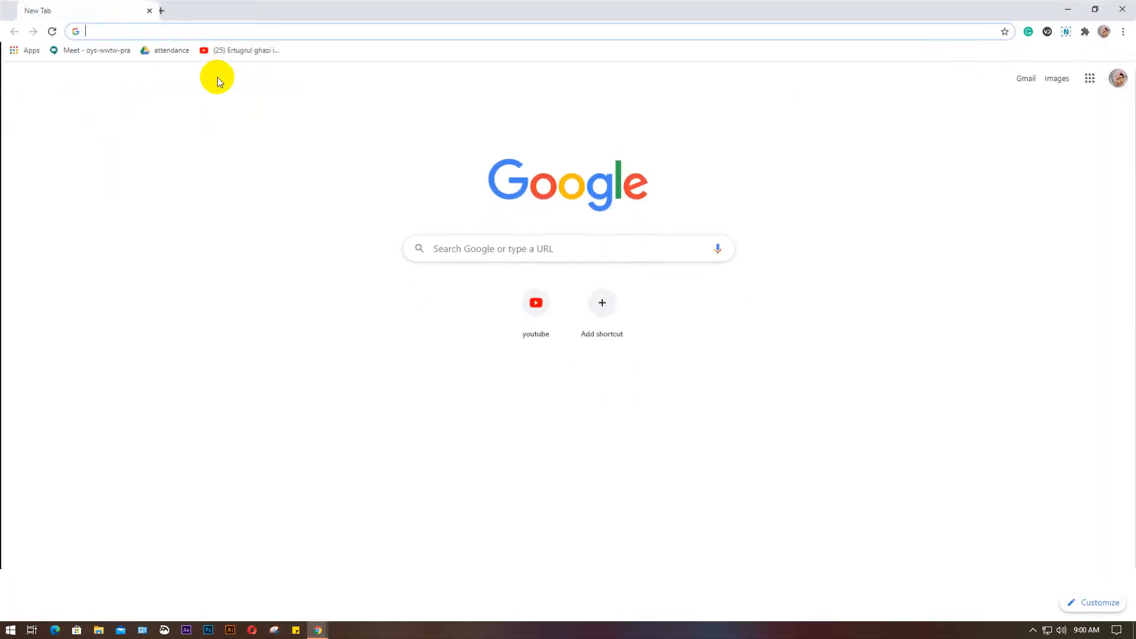
pyautogui.click(1095, 10)
pyautogui.moveTo(578, 79); pyautogui.dragTo(532, 9)
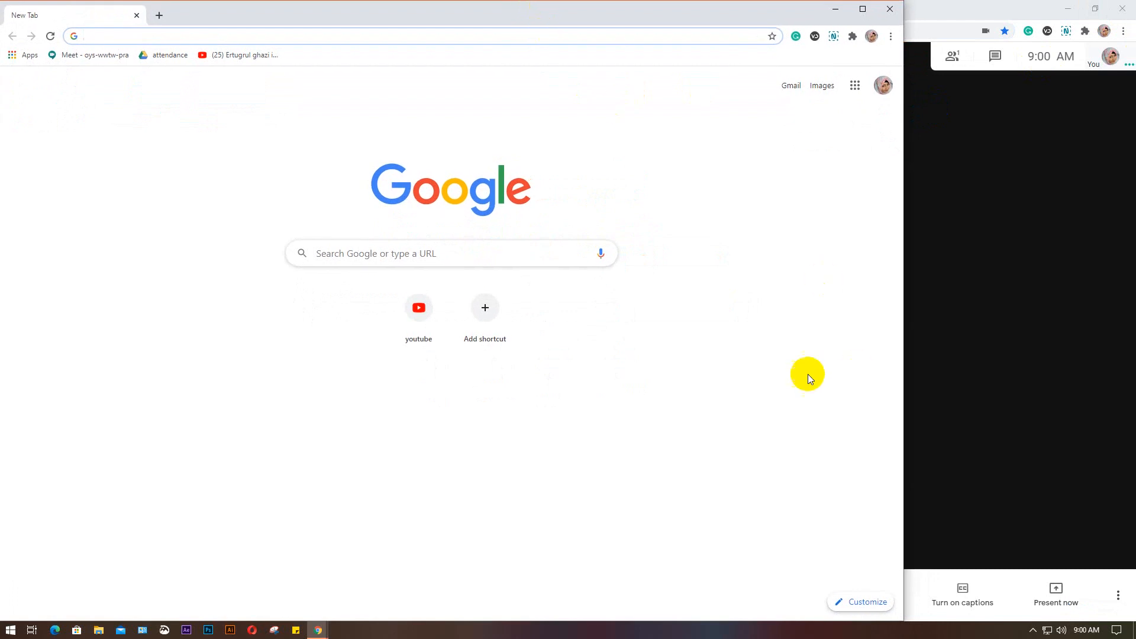
pyautogui.click(162, 56)
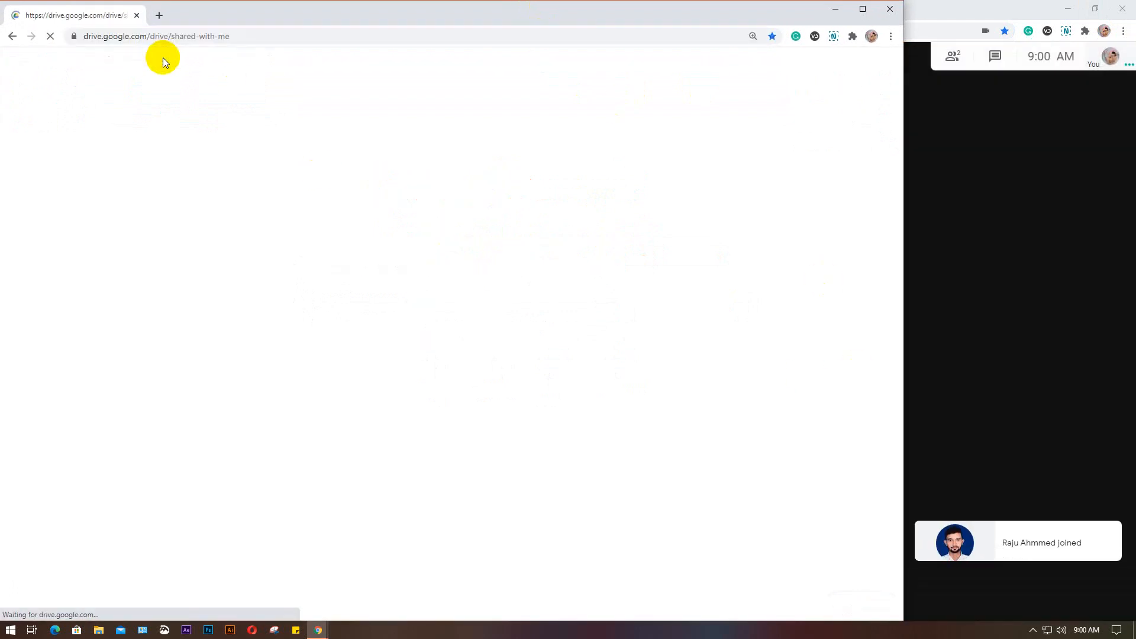
pyautogui.click(836, 10)
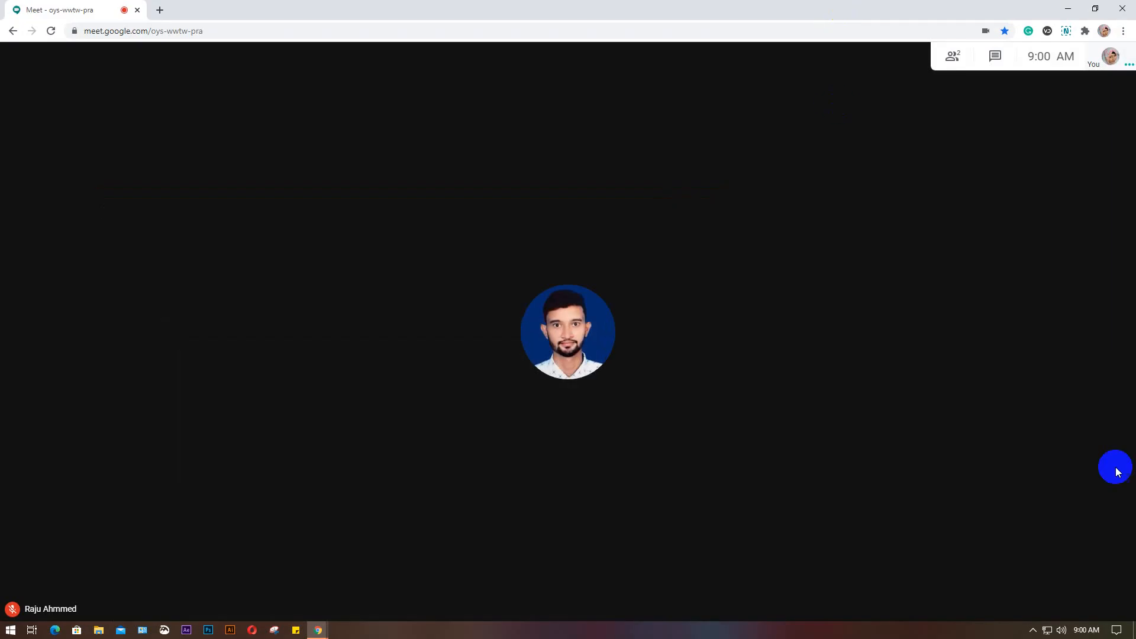
# Present the entire screen to the meeting and hide the screen-sharing notice
pyautogui.click(1056, 594)
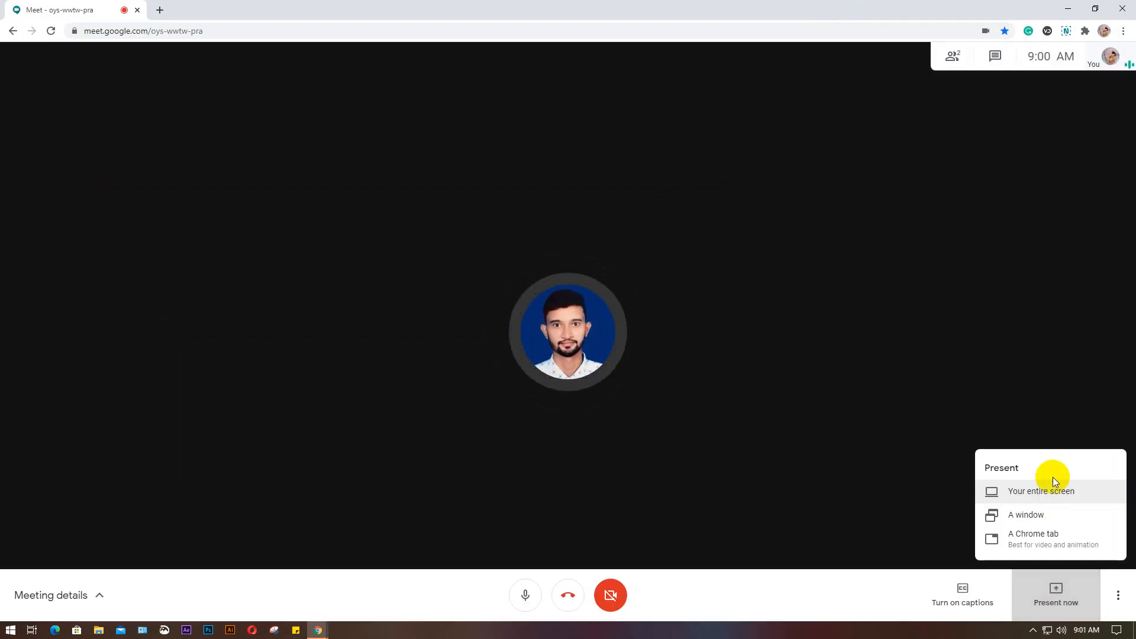
pyautogui.click(1039, 491)
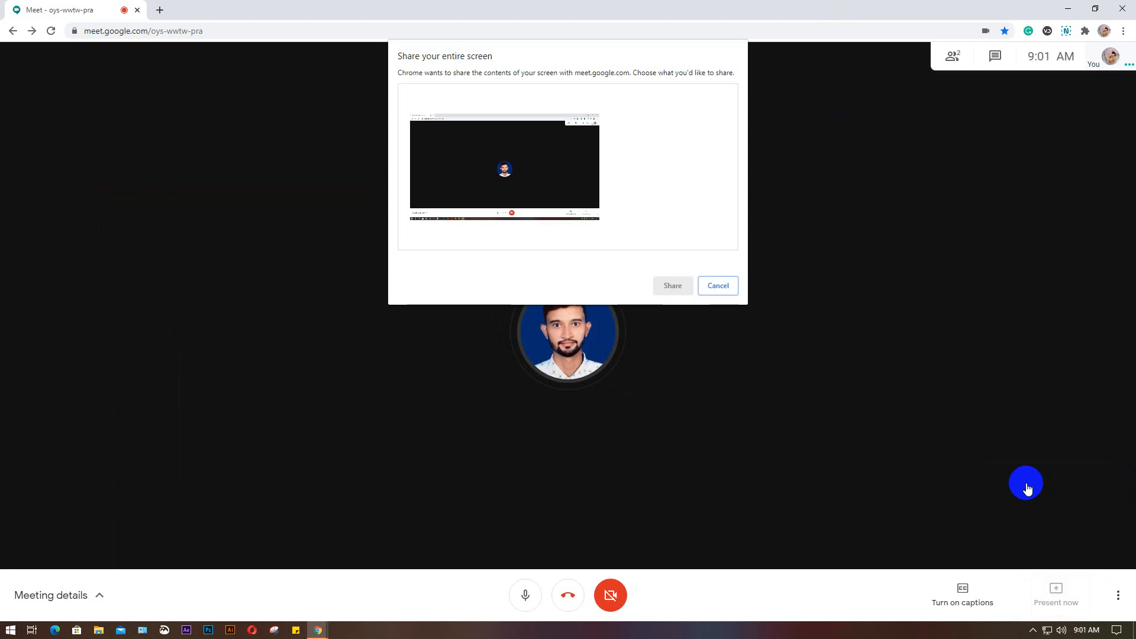
pyautogui.click(504, 200)
pyautogui.click(670, 285)
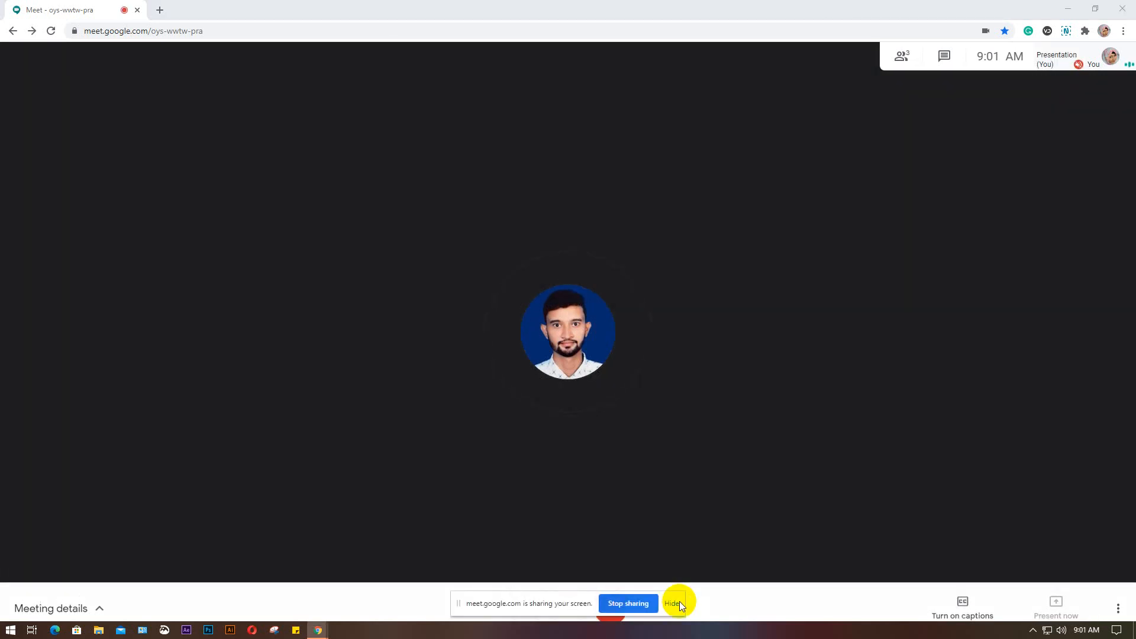
pyautogui.click(679, 604)
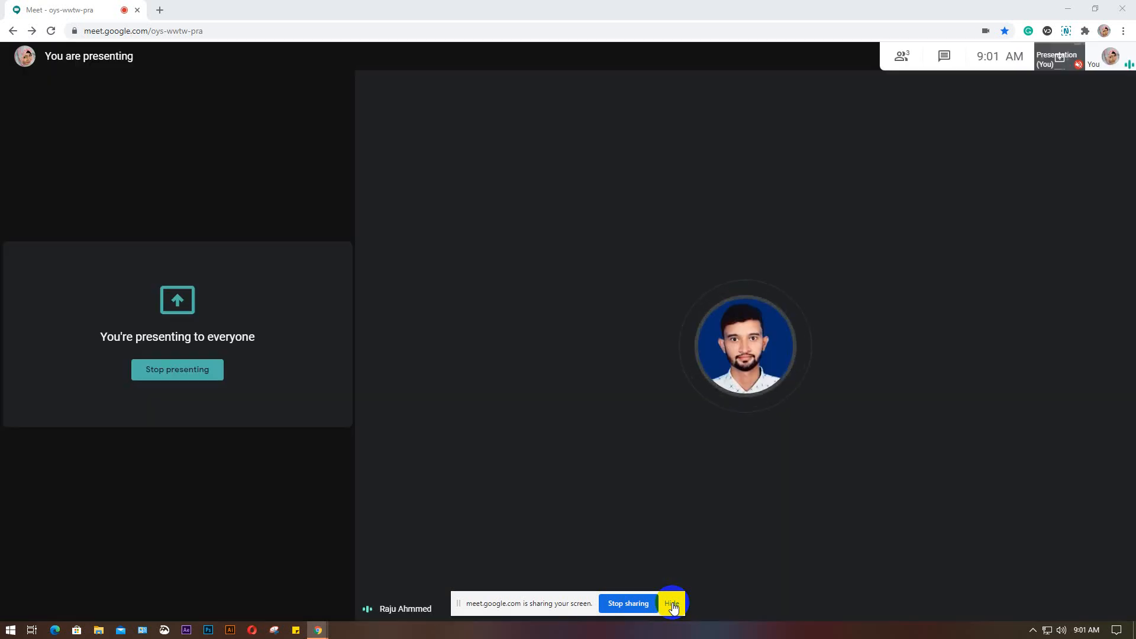
pyautogui.click(673, 603)
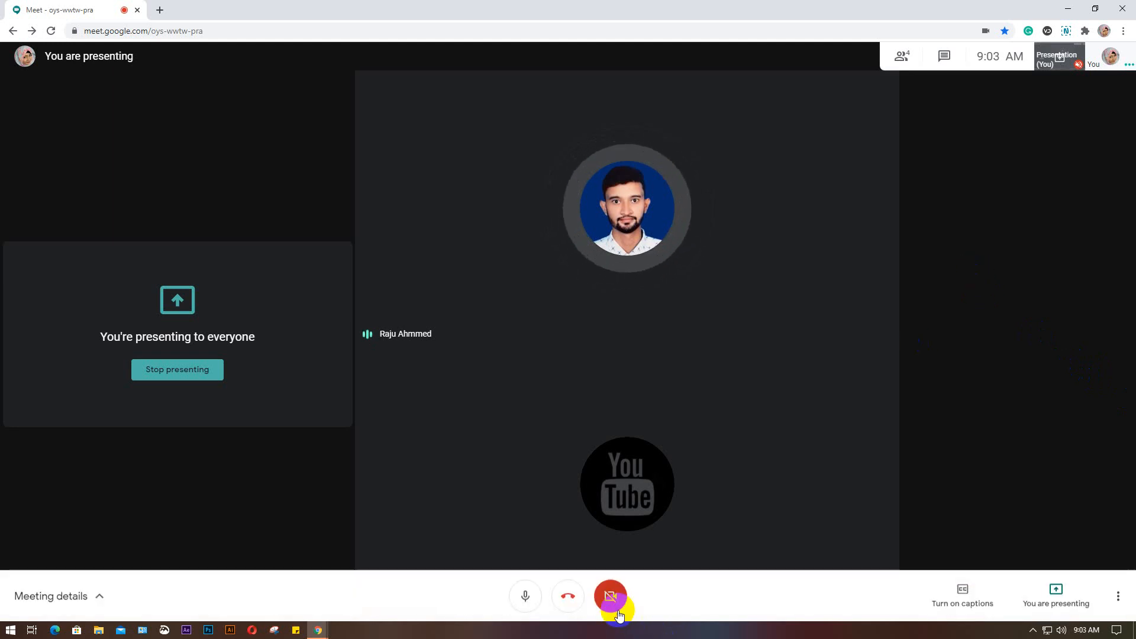
# Turn the meeting camera back on and show the list of participants
pyautogui.click(600, 599)
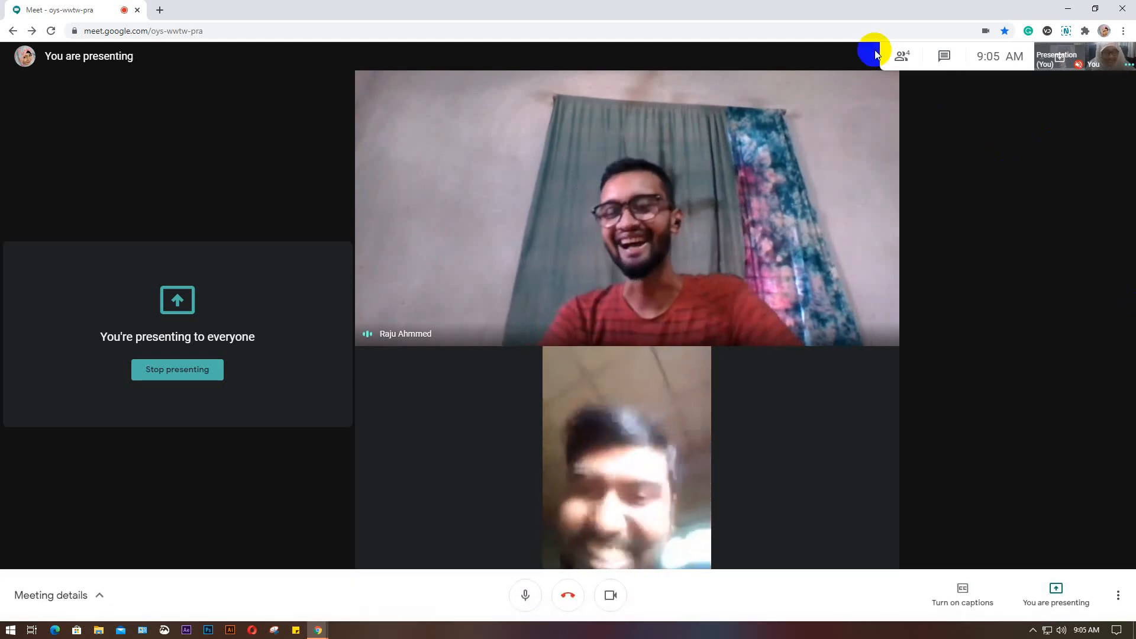
pyautogui.click(901, 59)
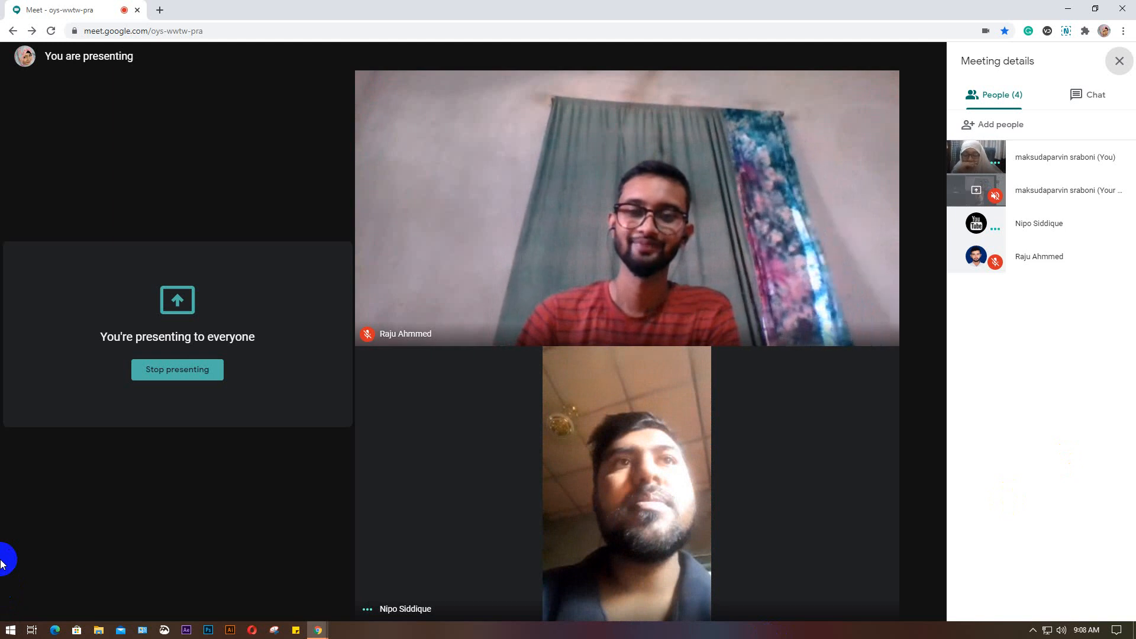
# Launch Adobe Illustrator, display its recent files as a list, and minimize it to return to the meeting
pyautogui.click(229, 631)
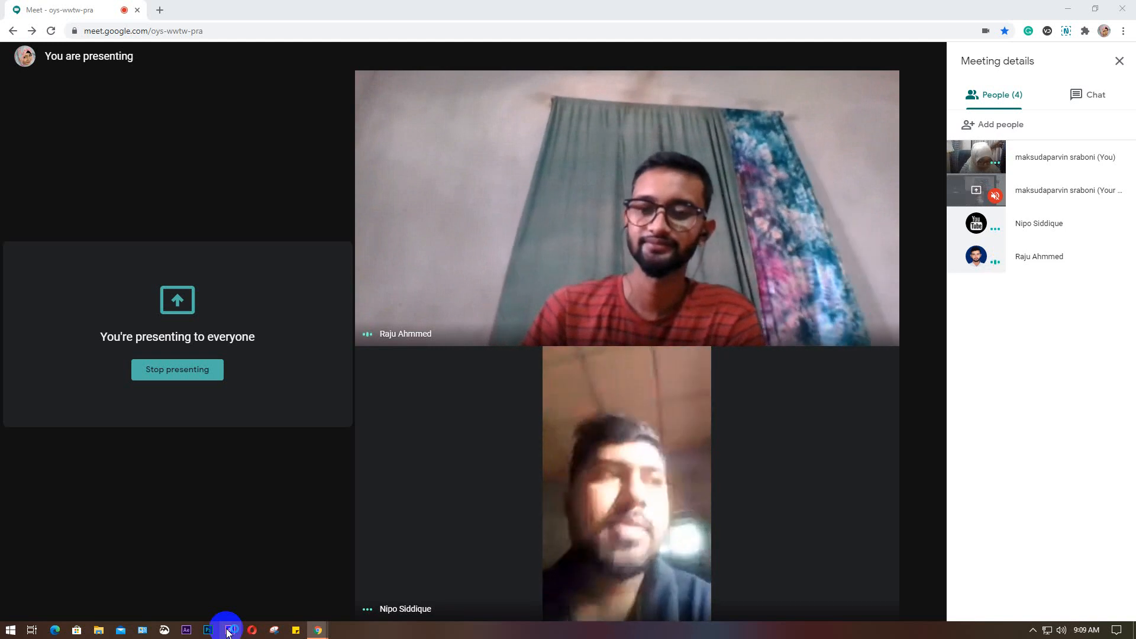
pyautogui.click(230, 630)
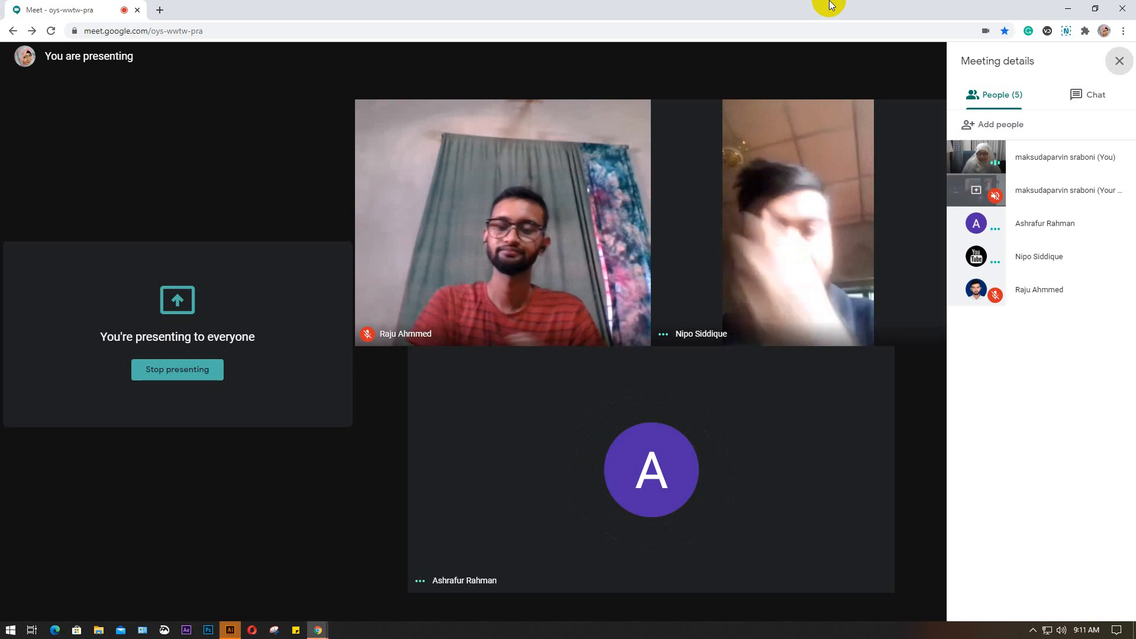
pyautogui.click(228, 632)
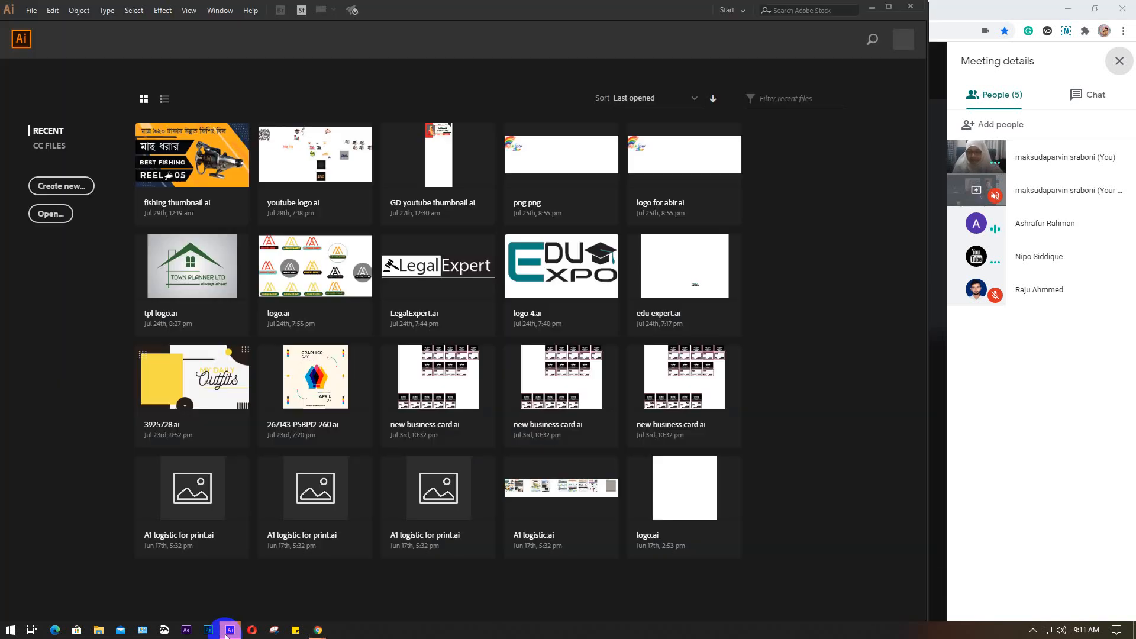
pyautogui.click(164, 98)
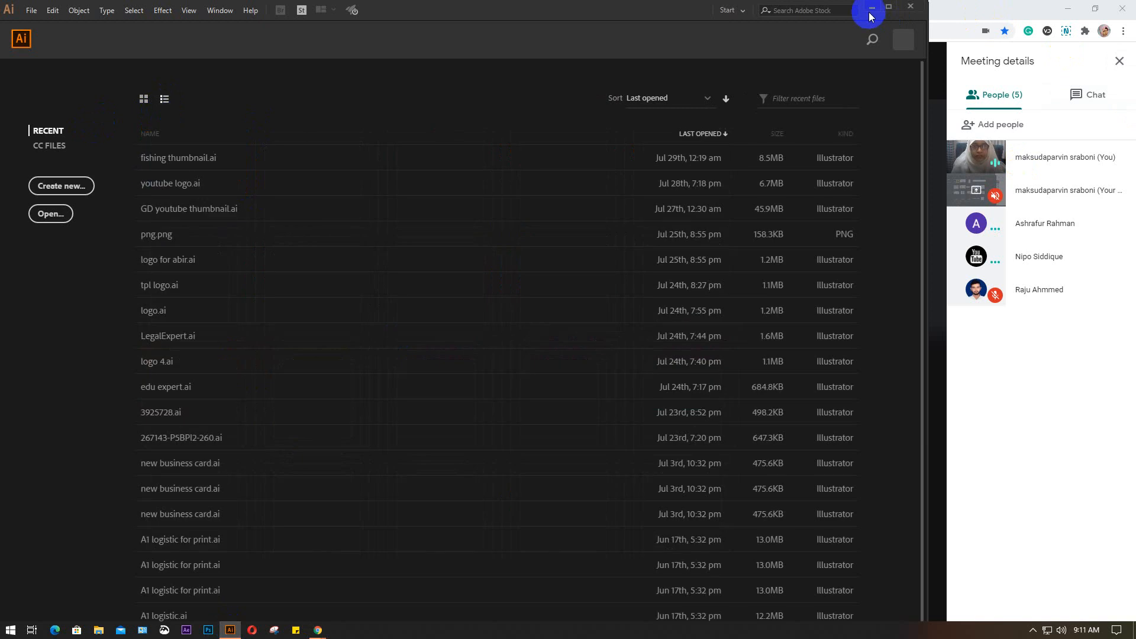
pyautogui.click(872, 13)
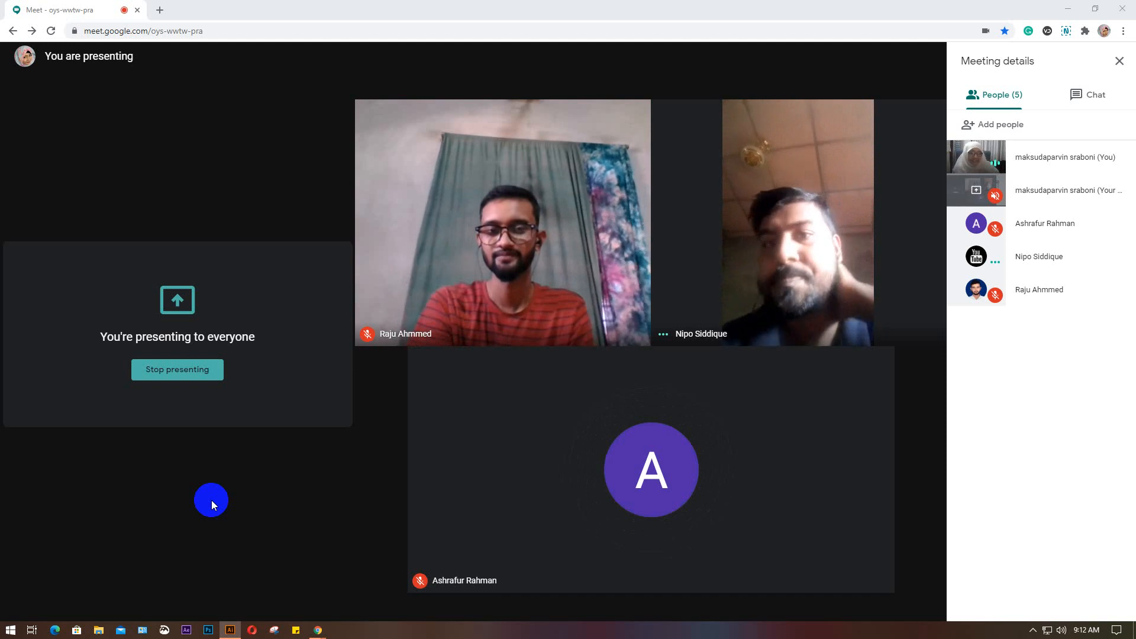
# Switch to Illustrator and create a landscape CMYK document, 7 in wide and 5 in high, with one artboard
pyautogui.click(229, 629)
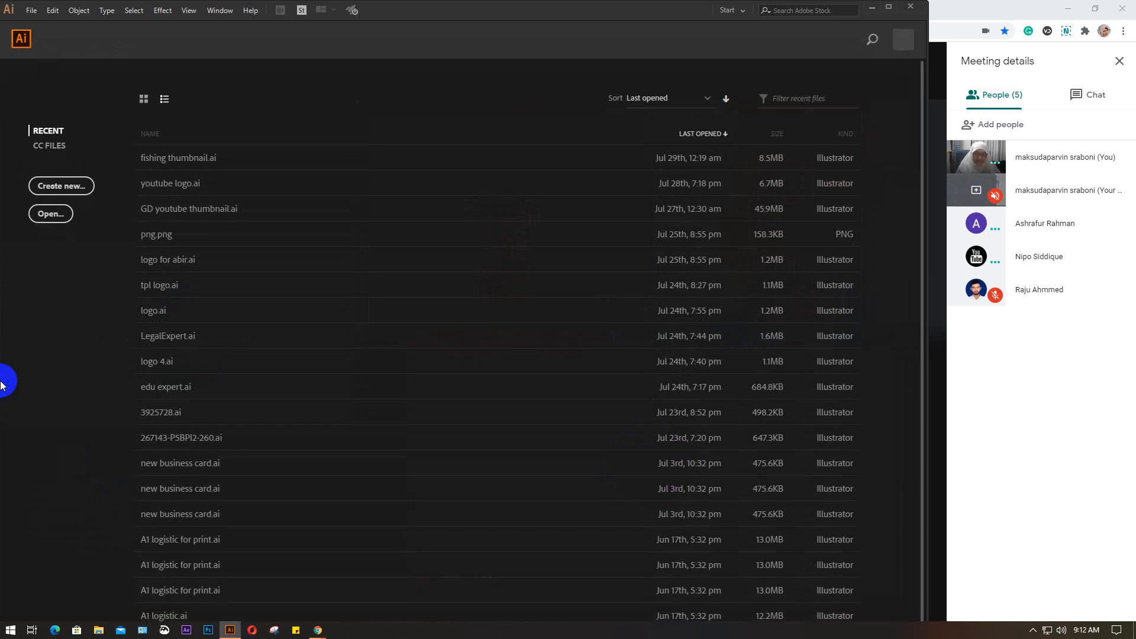
pyautogui.hotkey('ctrl', 'n')
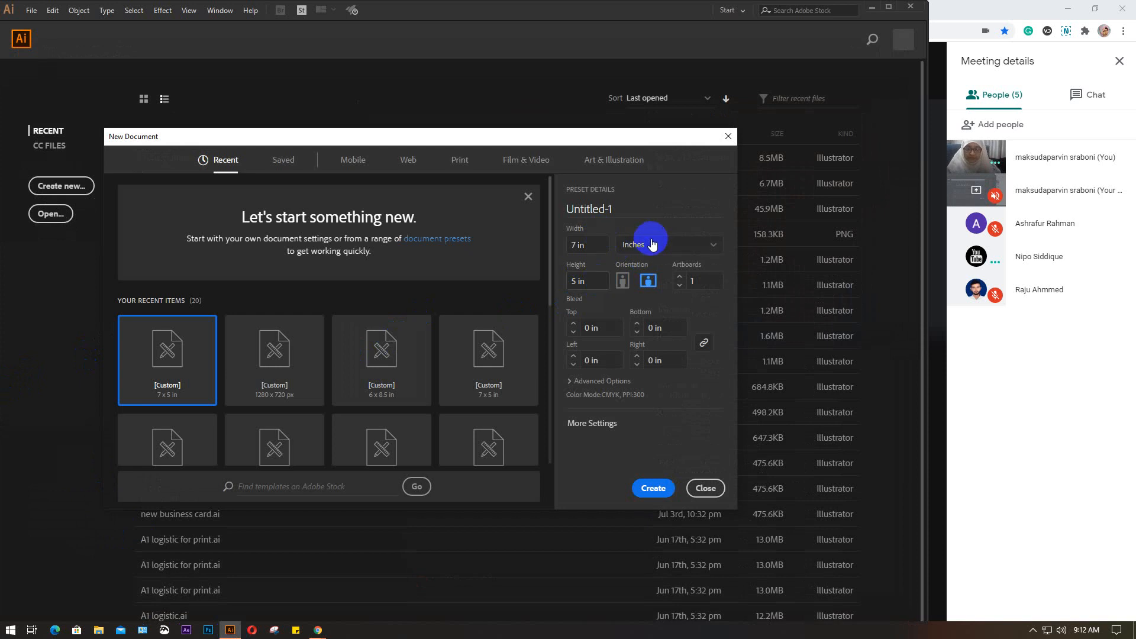
pyautogui.click(654, 487)
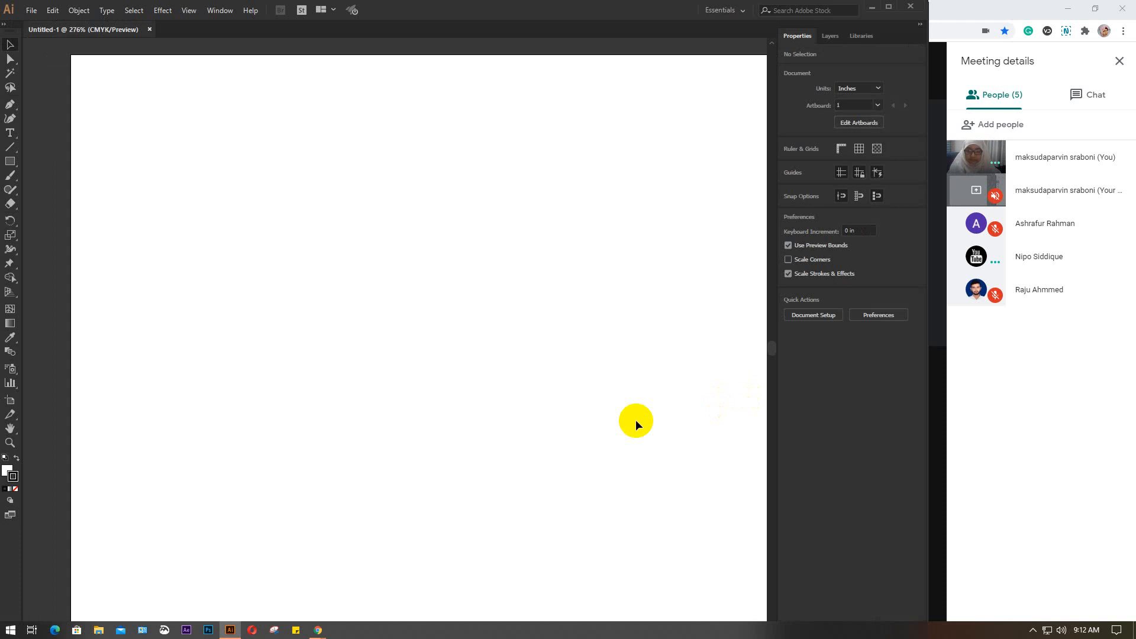
pyautogui.scroll(-1, 635, 420)
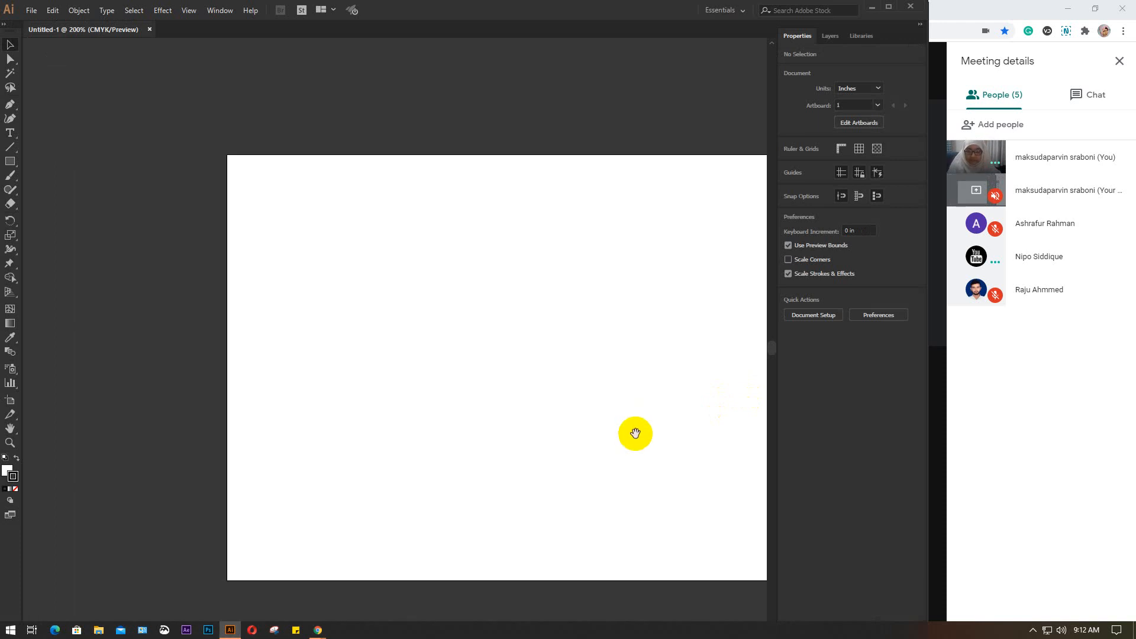
pyautogui.moveTo(634, 431); pyautogui.dragTo(501, 392)
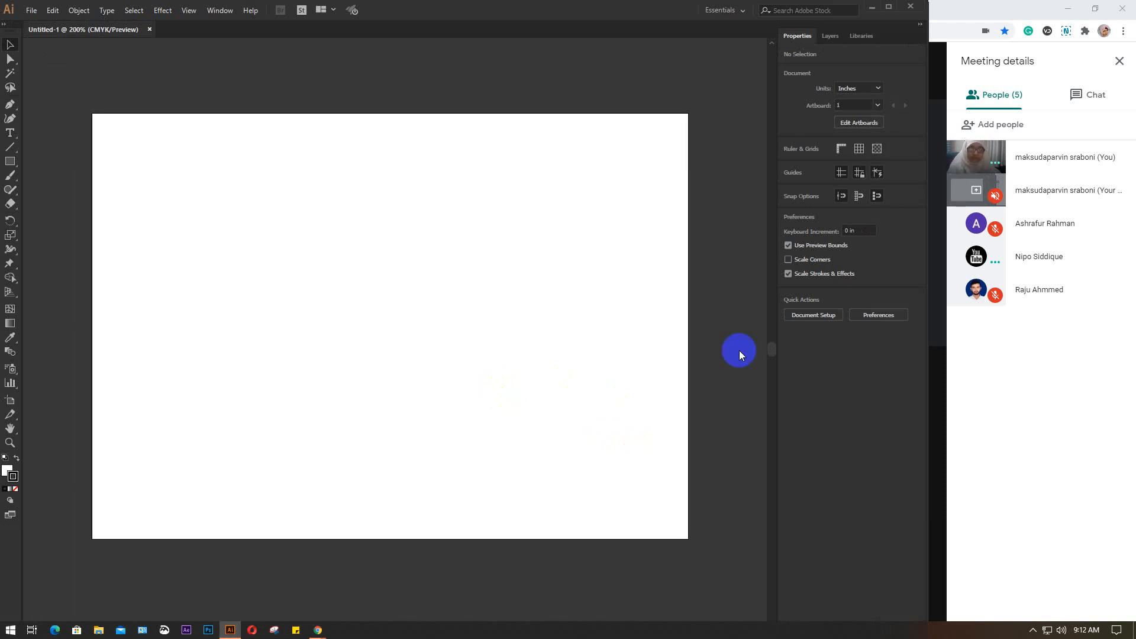
# Check the participants in Google Meet and return to the blank Illustrator document
pyautogui.click(872, 8)
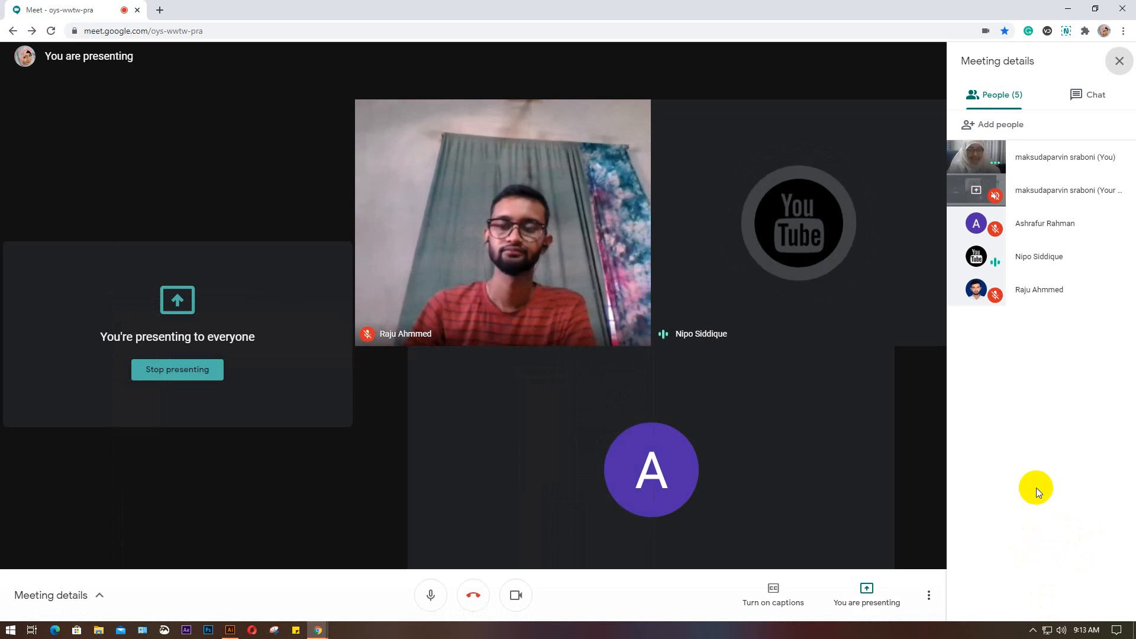
pyautogui.click(231, 631)
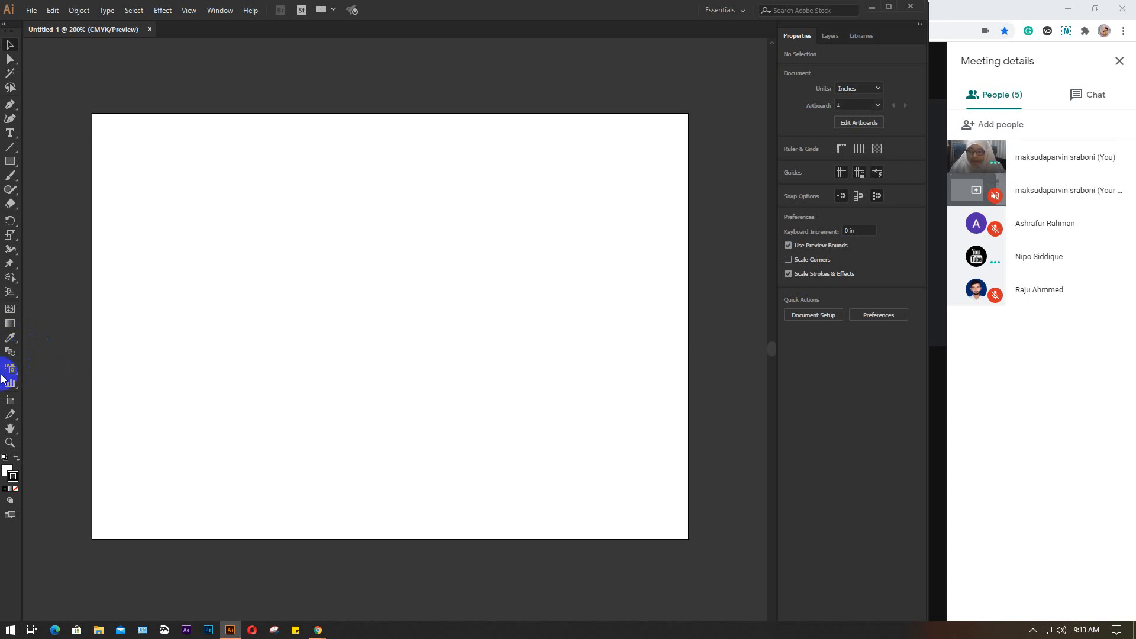
# Examine the Slice Tool variants and the tools grouped with the Symbol Sprayer, and return to the Selection Tool
pyautogui.click(10, 420)
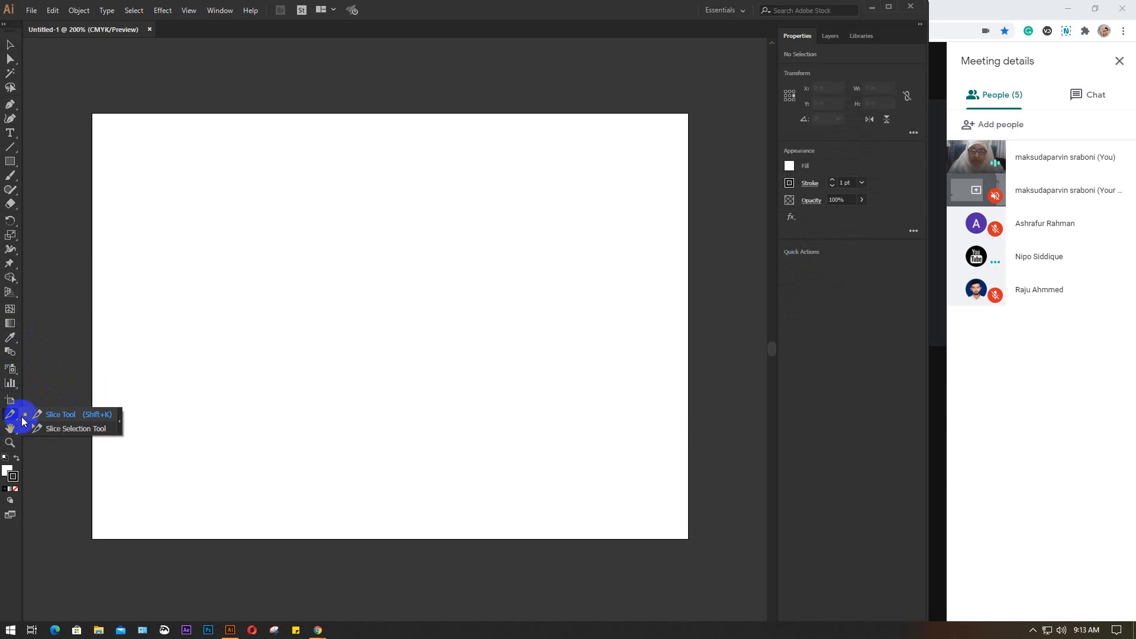
pyautogui.click(11, 371)
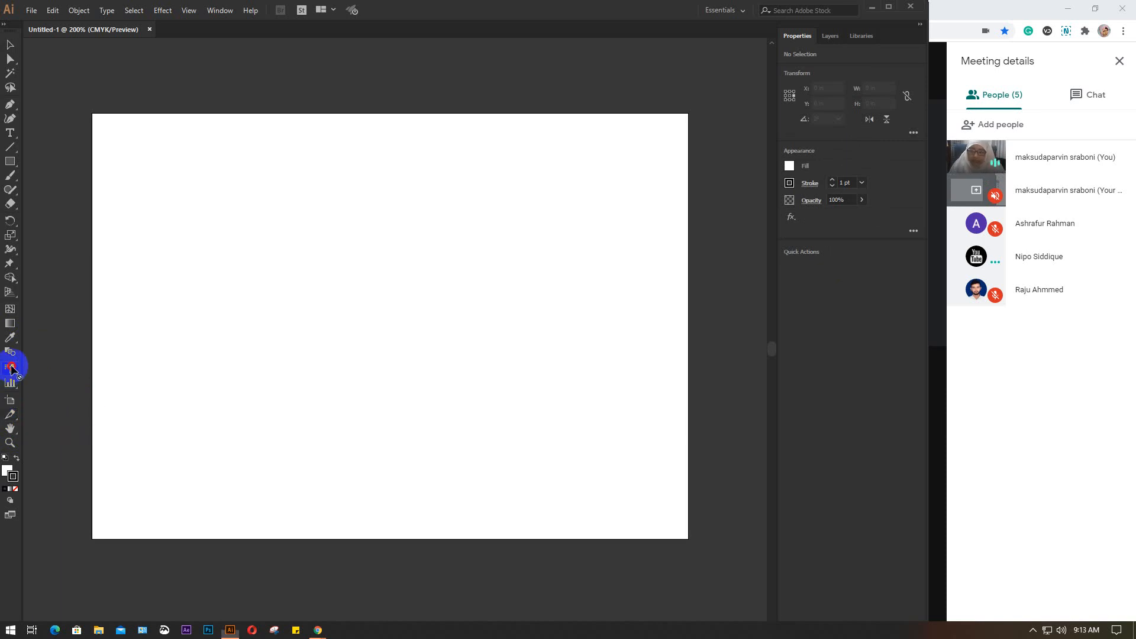
pyautogui.click(11, 371)
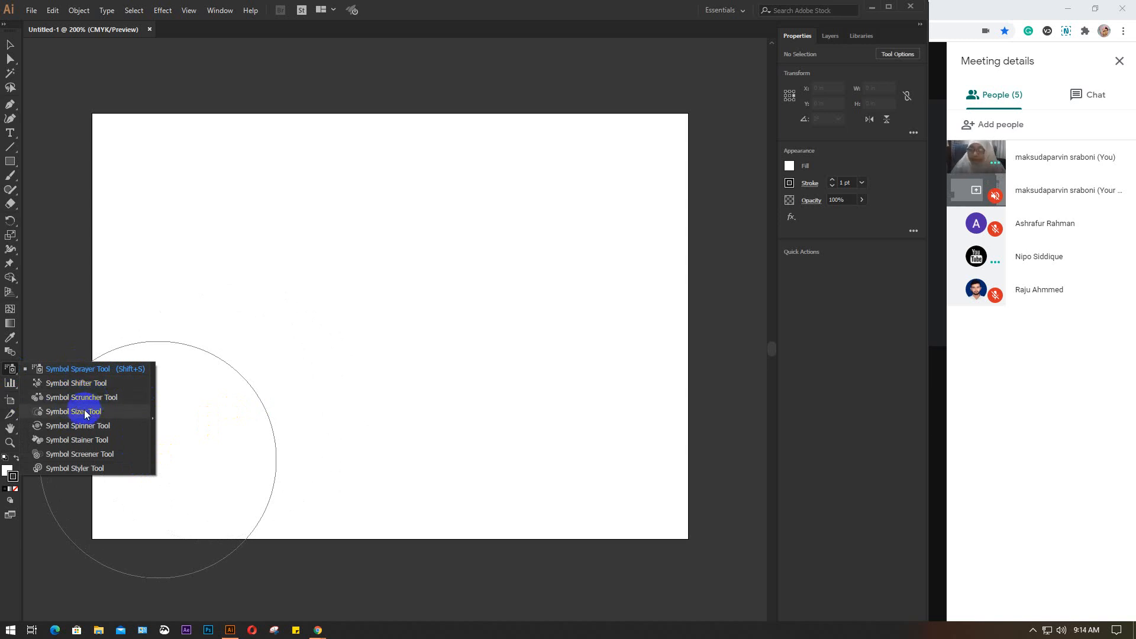
pyautogui.click(10, 44)
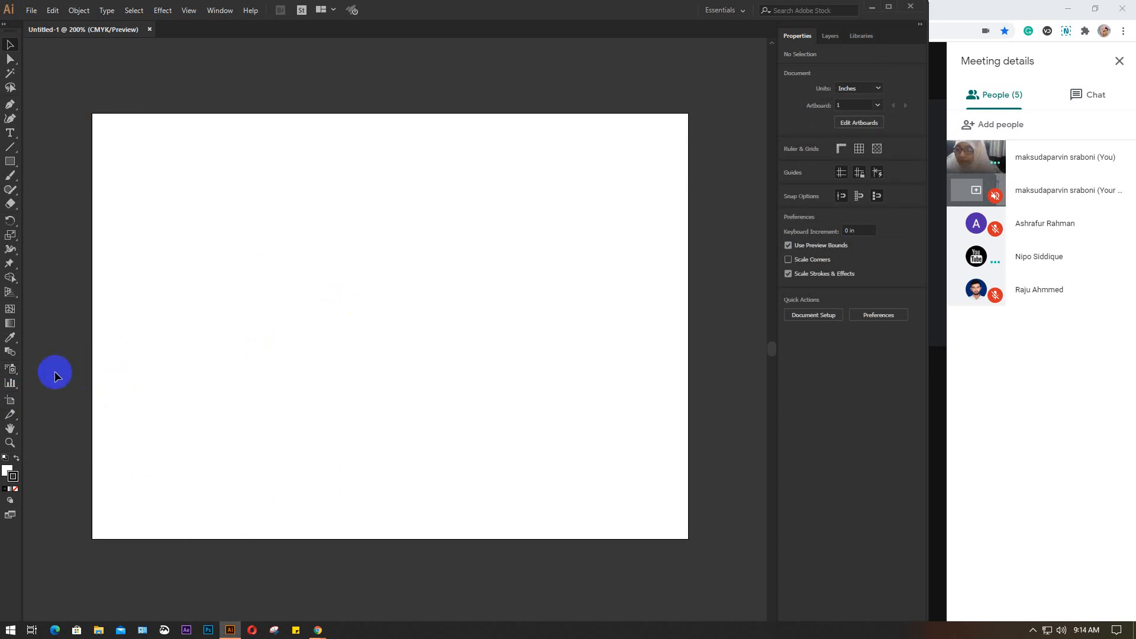
# Choose the Symbol Sprayer Tool from the symbolism tools and reduce its brush diameter over the artboard
pyautogui.click(9, 371)
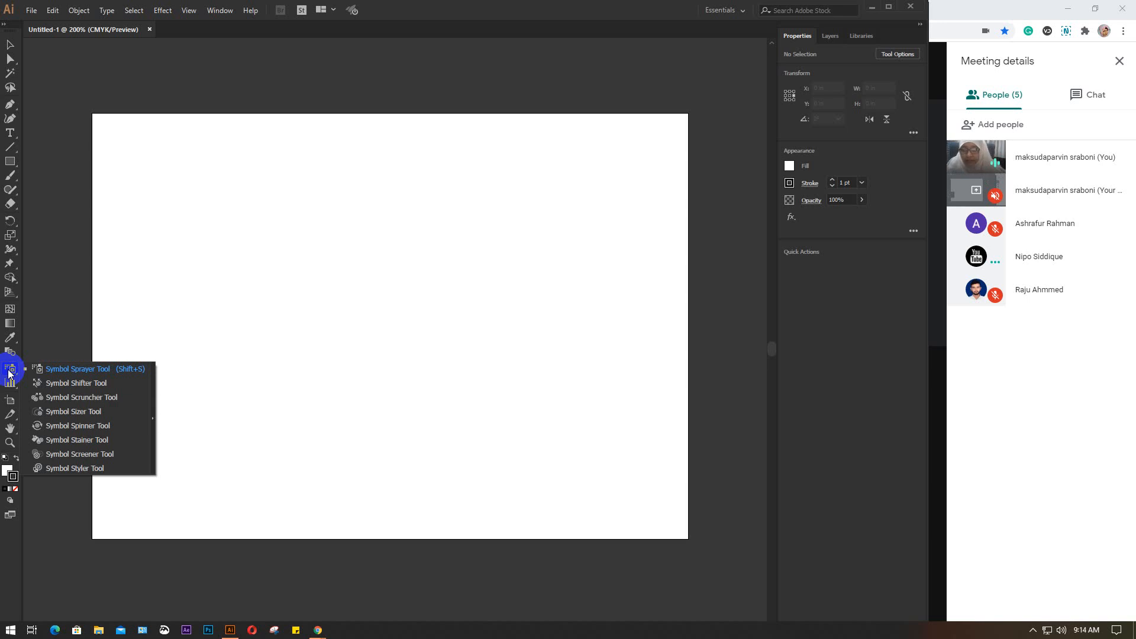
pyautogui.moveTo(9, 373)
pyautogui.mouseDown()
pyautogui.moveTo(121, 371)
pyautogui.moveTo(76, 375)
pyautogui.moveTo(100, 380)
pyautogui.mouseUp()
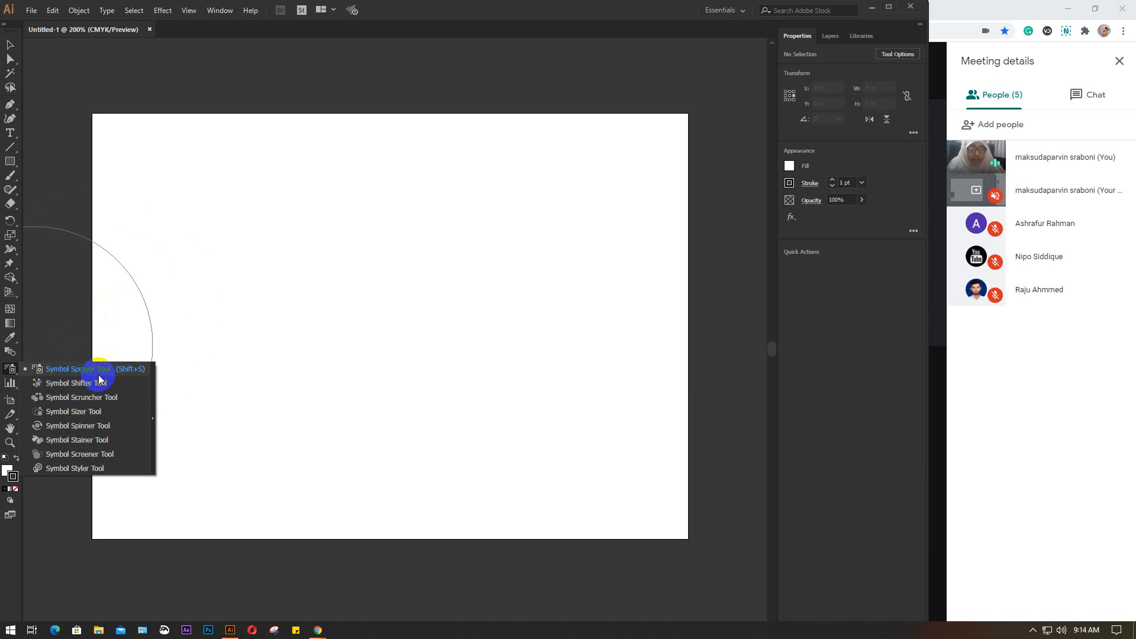
pyautogui.moveTo(99, 379)
pyautogui.mouseDown()
pyautogui.moveTo(89, 374)
pyautogui.moveTo(73, 392)
pyautogui.moveTo(95, 391)
pyautogui.moveTo(83, 398)
pyautogui.moveTo(90, 407)
pyautogui.mouseUp()
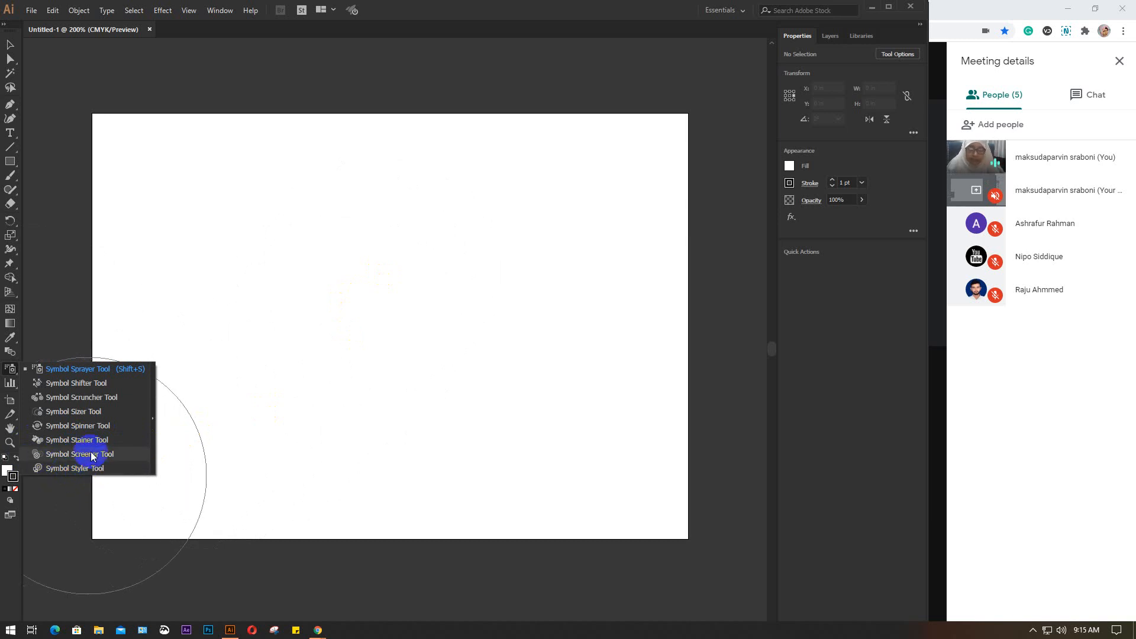
pyautogui.click(78, 372)
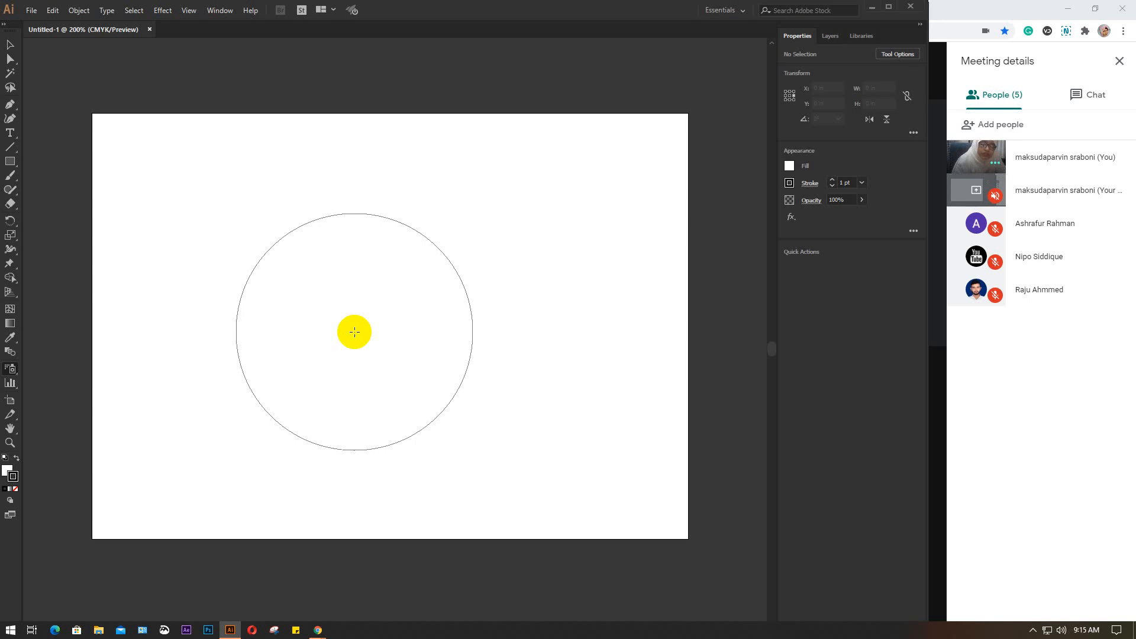
pyautogui.press('[')
pyautogui.press('[')
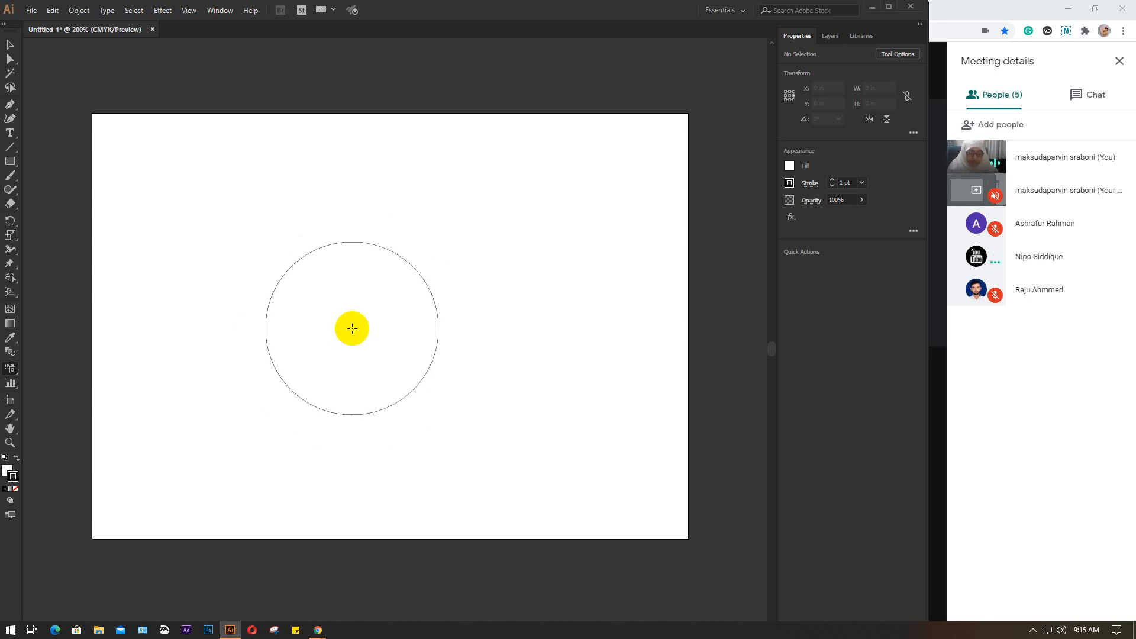
# Vary the Symbol Sprayer's brush diameter over the artboard, briefly enlarging it, and finish with a very small brush
pyautogui.press('[')
pyautogui.press('[')
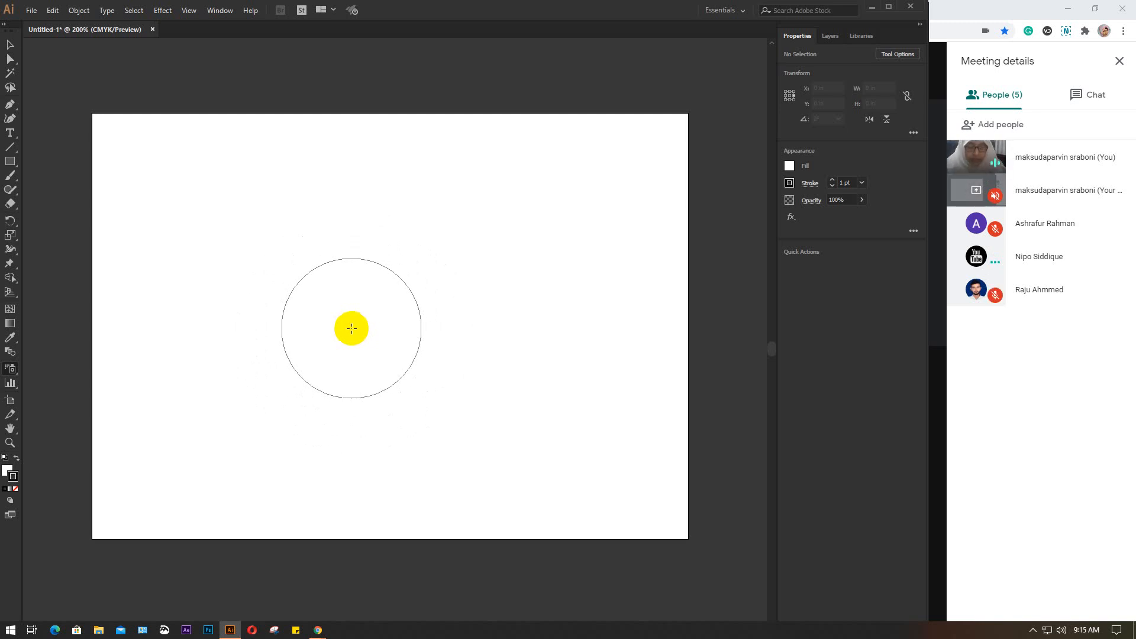
pyautogui.press('[')
pyautogui.press('[')
pyautogui.press('[')
pyautogui.press('[')
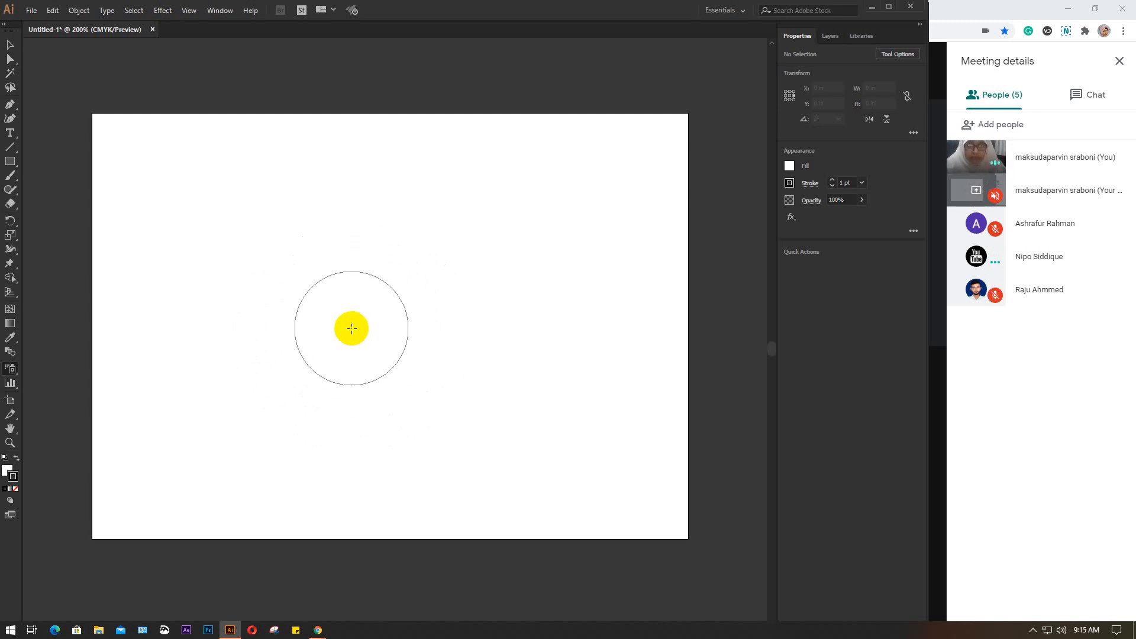
pyautogui.press(']')
pyautogui.press(']')
pyautogui.press(']')
pyautogui.press(']')
pyautogui.press(']')
pyautogui.press(']')
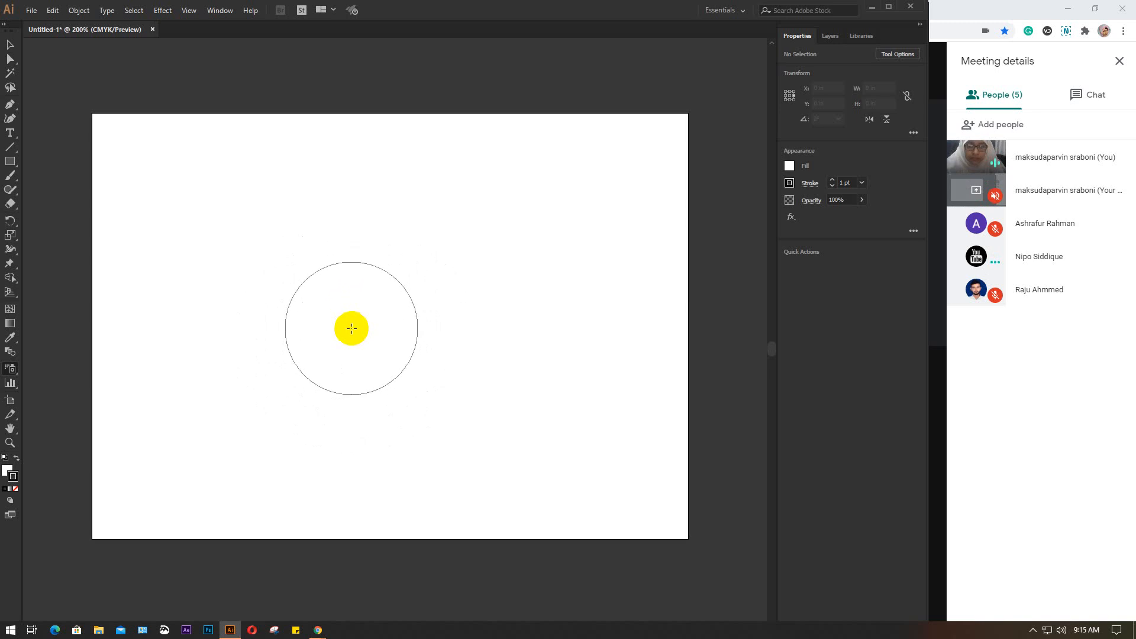
pyautogui.press('[')
pyautogui.press('[')
pyautogui.press('[')
pyautogui.press('[')
pyautogui.press('[')
pyautogui.press('[')
pyautogui.press('[')
pyautogui.press('[')
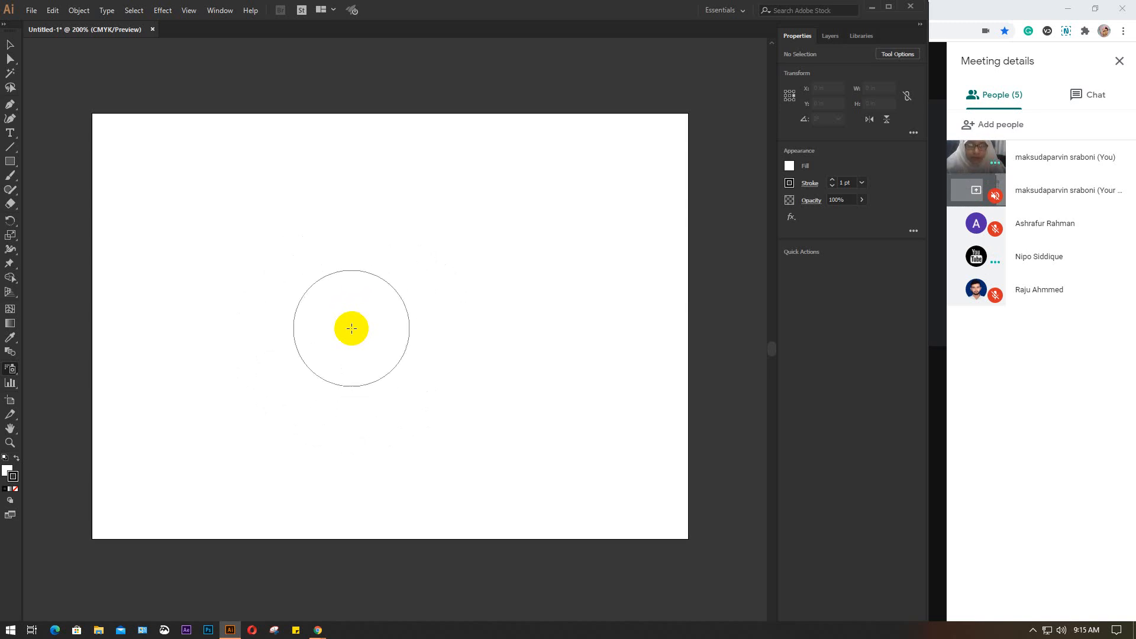
pyautogui.press('[')
pyautogui.press('[')
pyautogui.press('[')
pyautogui.press('[')
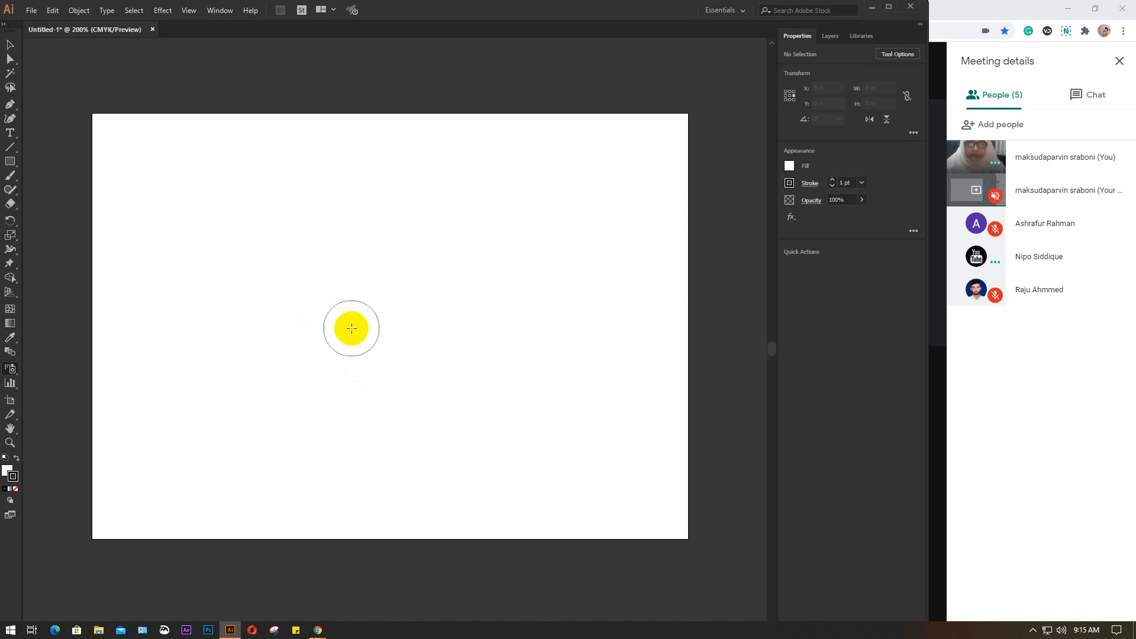
pyautogui.press('[')
pyautogui.press('[')
pyautogui.press('[')
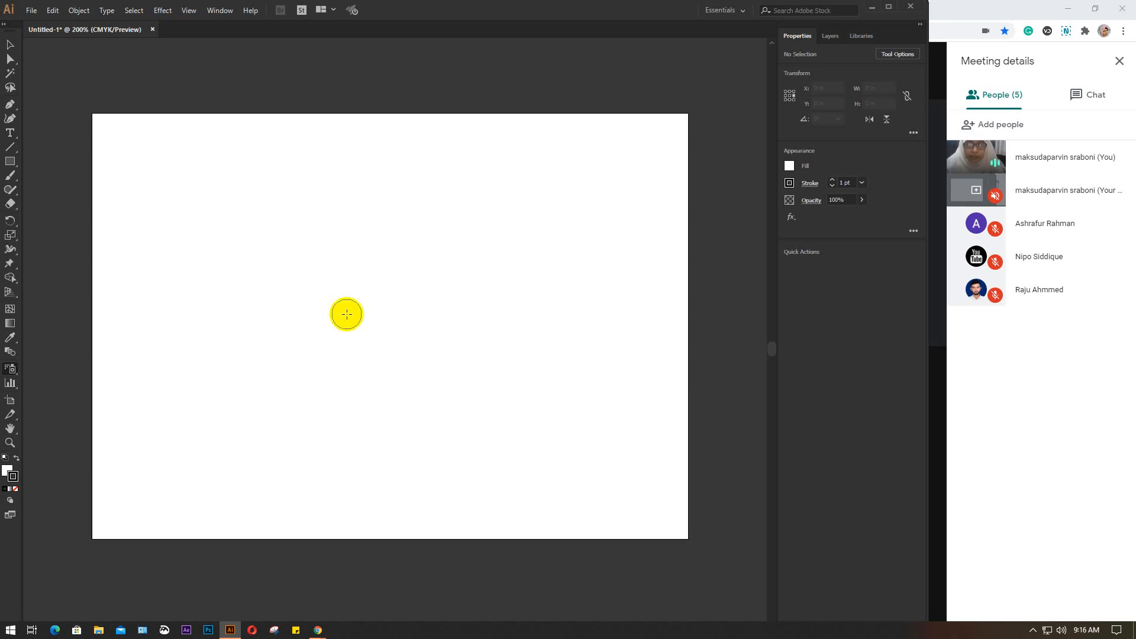
# Try to spray at two spots on the artboard with no symbol selected, dismissing each alert
pyautogui.click(347, 314)
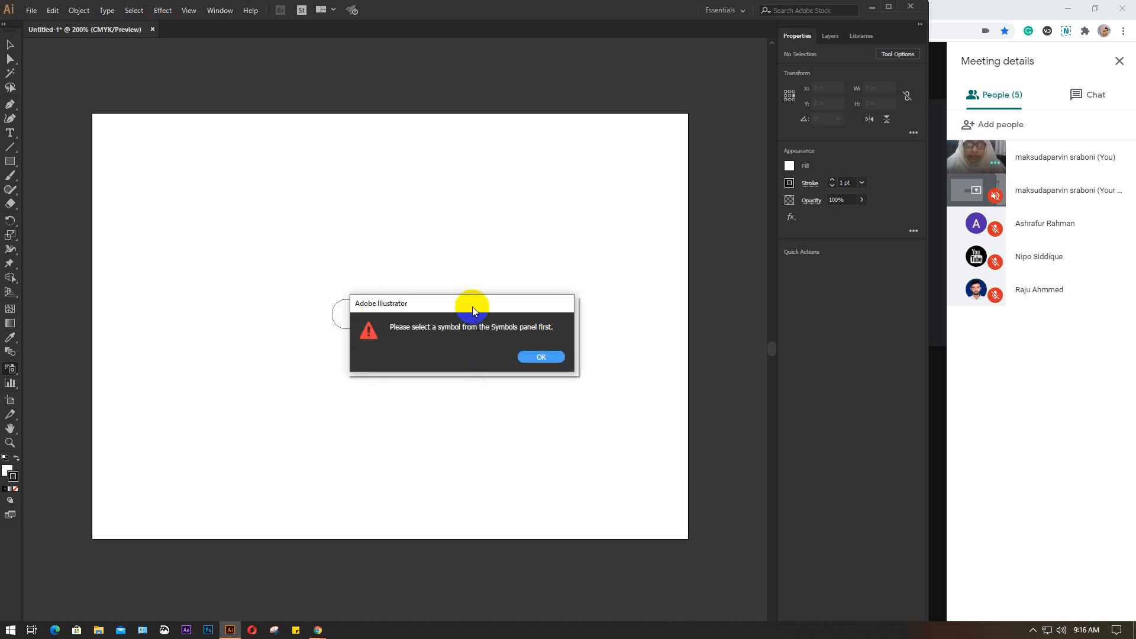
pyautogui.click(541, 356)
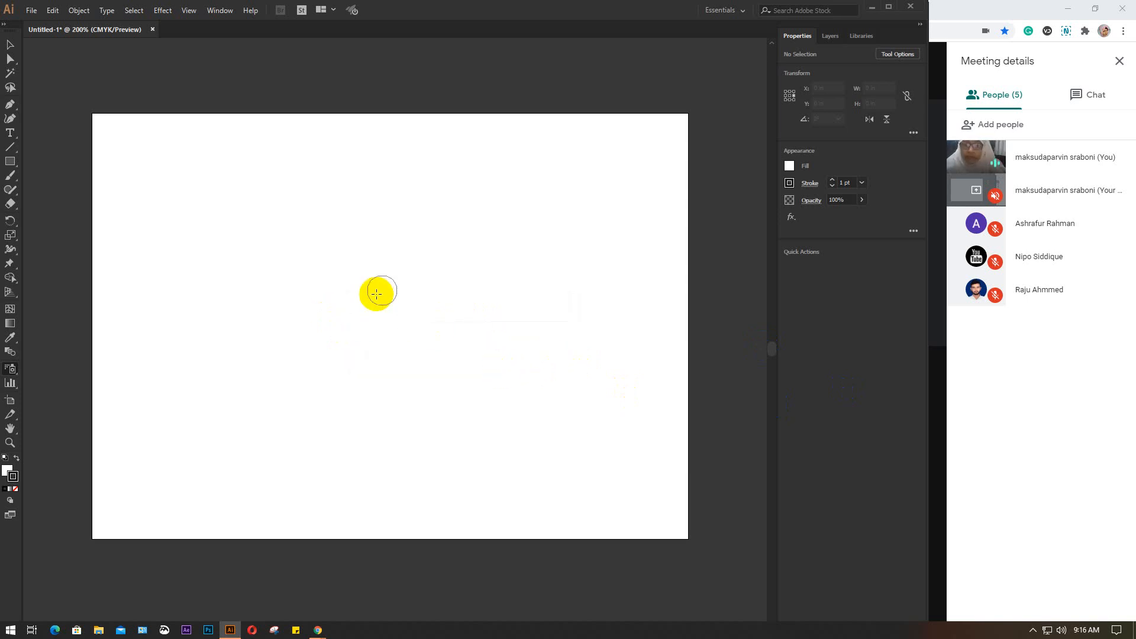
pyautogui.click(296, 249)
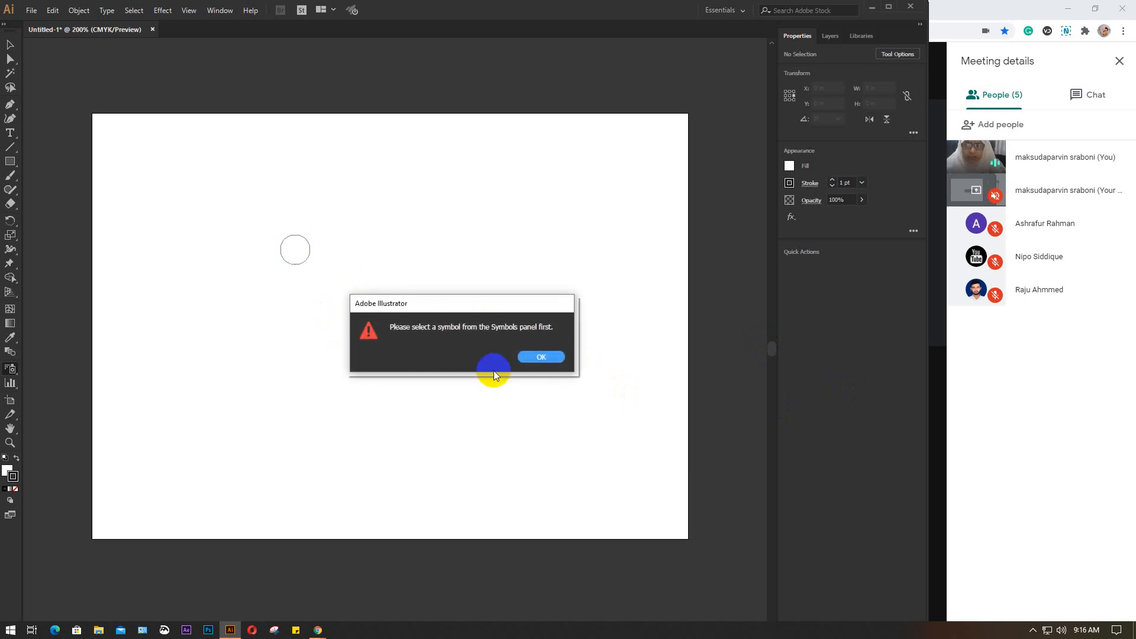
pyautogui.click(556, 359)
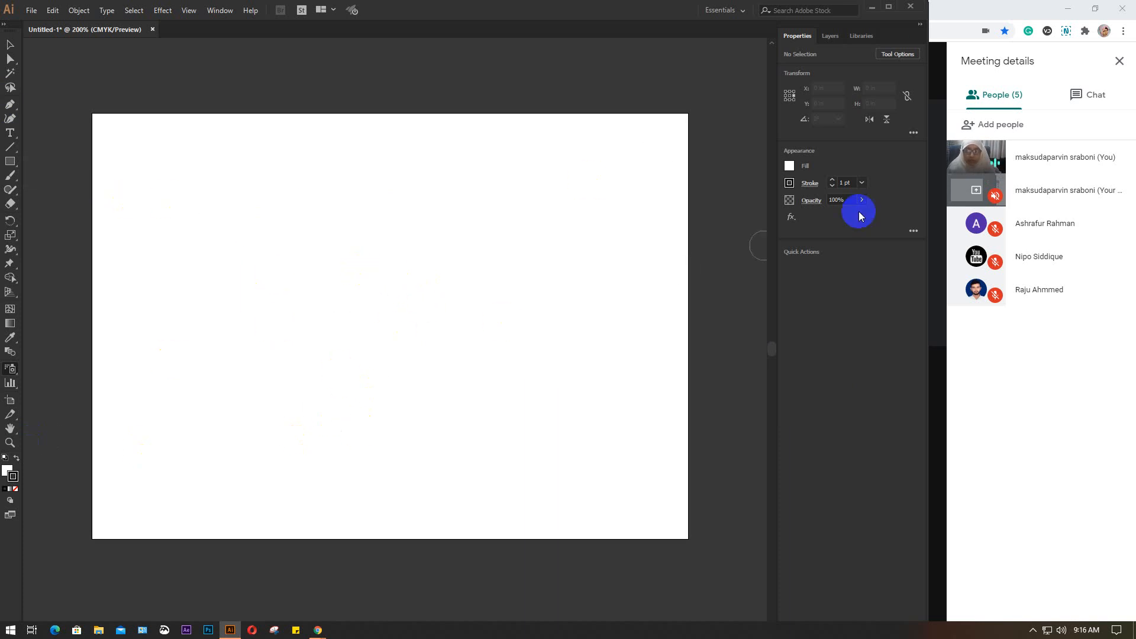
# Show the Symbols panel and place it over the artboard's right edge
pyautogui.click(218, 12)
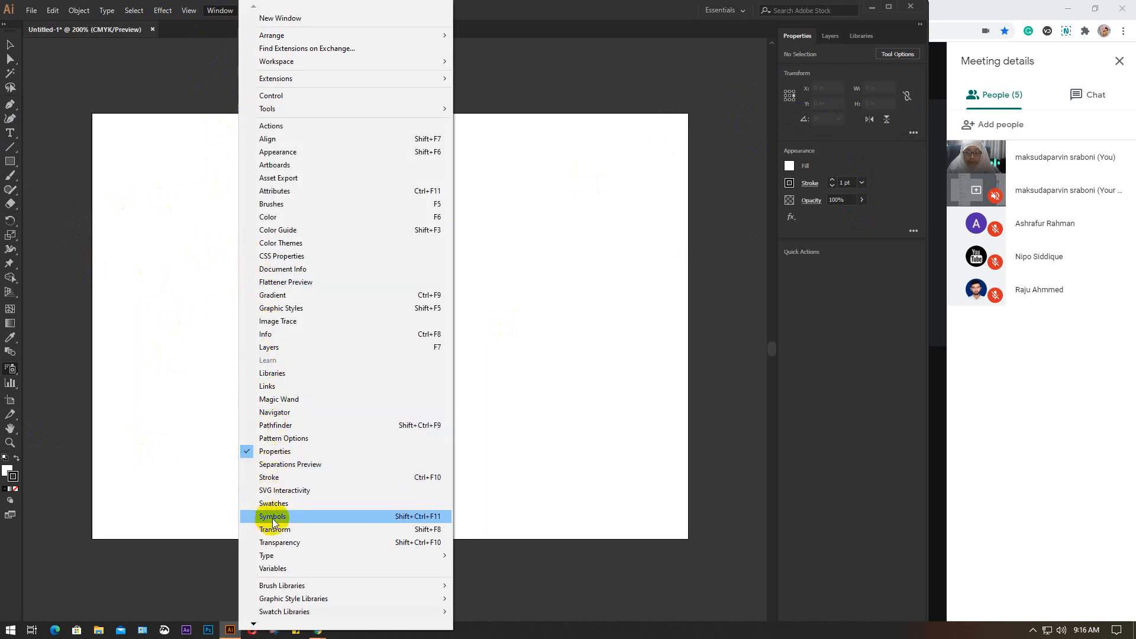
pyautogui.click(305, 517)
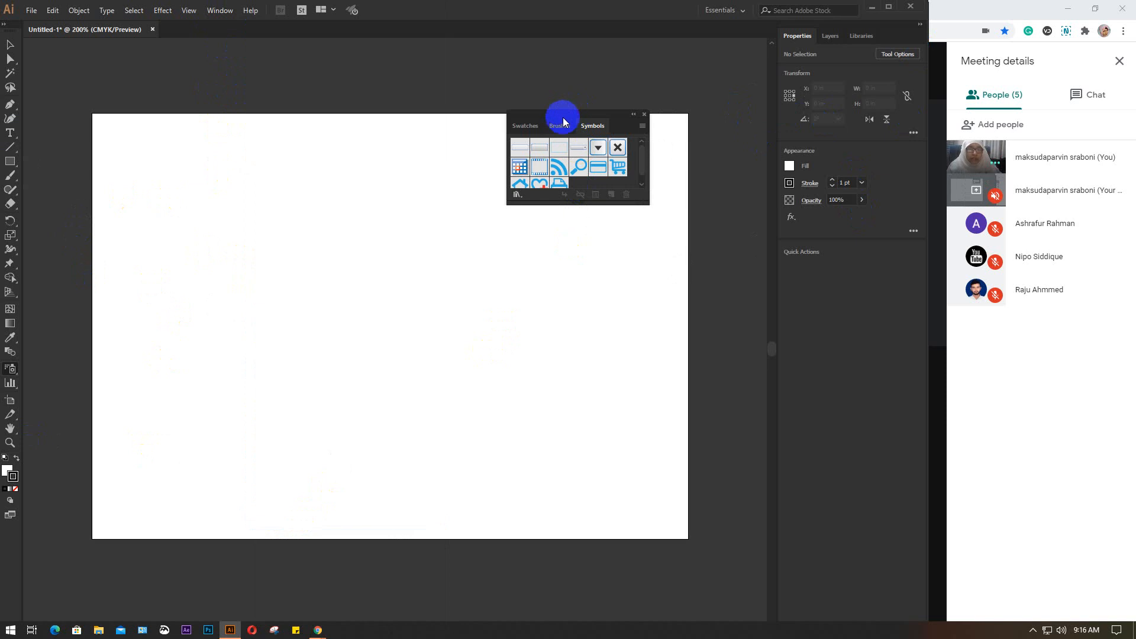
pyautogui.moveTo(563, 114)
pyautogui.mouseDown()
pyautogui.moveTo(655, 231)
pyautogui.moveTo(642, 282)
pyautogui.mouseUp()
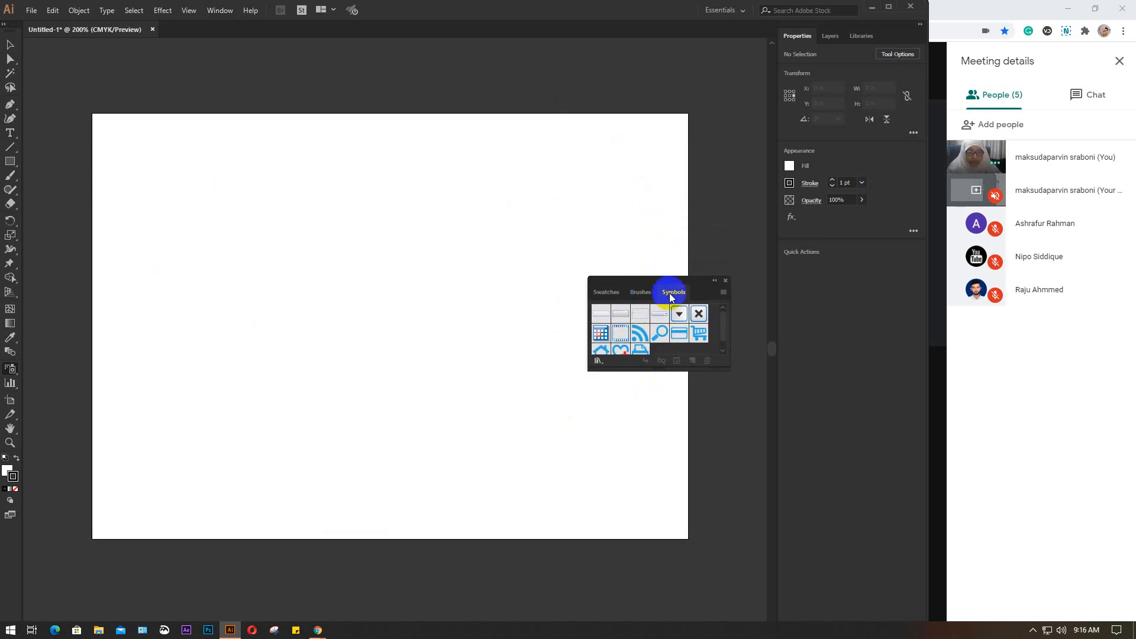
# Look at the Brushes and Swatches grouped with the Symbols panel, return to Symbols and enlarge the panel to show every symbol
pyautogui.click(637, 292)
pyautogui.click(605, 293)
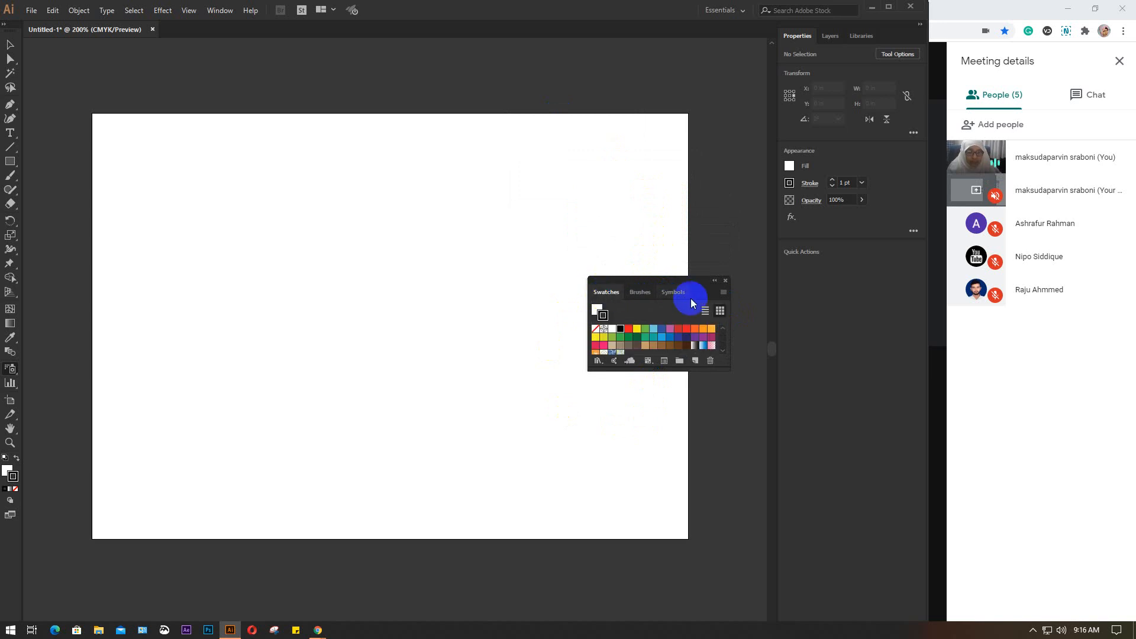
pyautogui.click(672, 293)
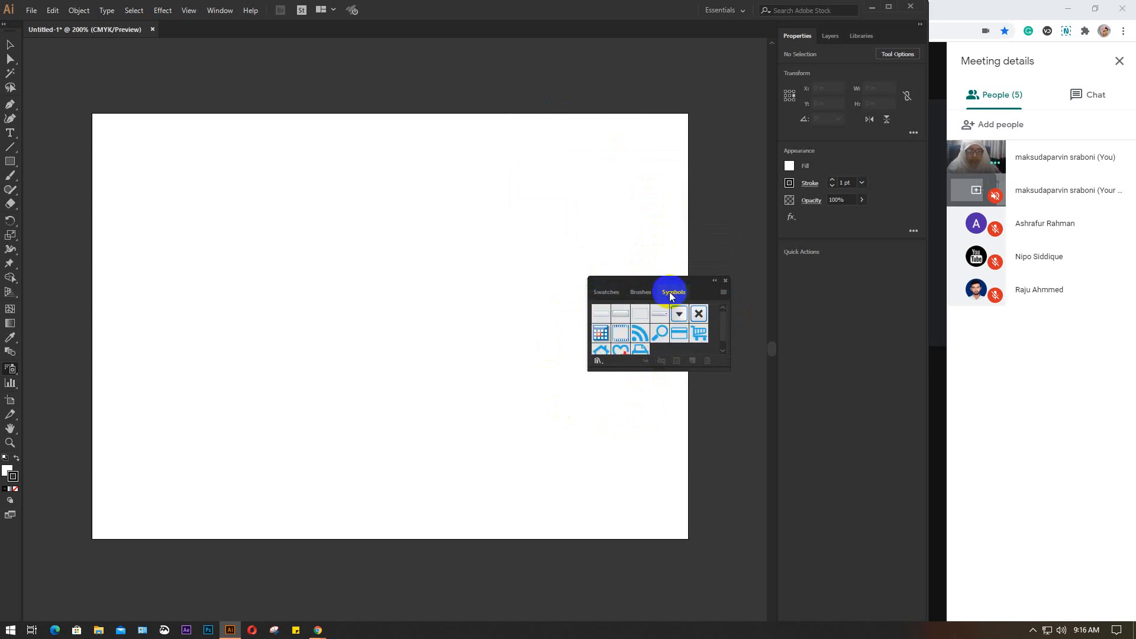
pyautogui.moveTo(728, 367); pyautogui.dragTo(749, 454)
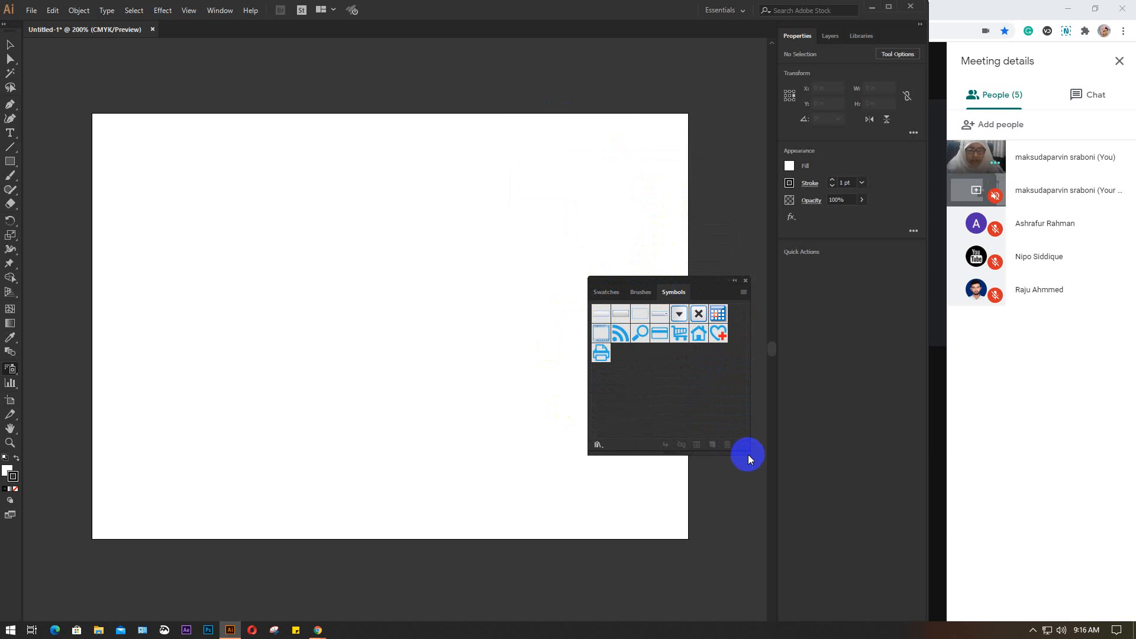
pyautogui.click(602, 317)
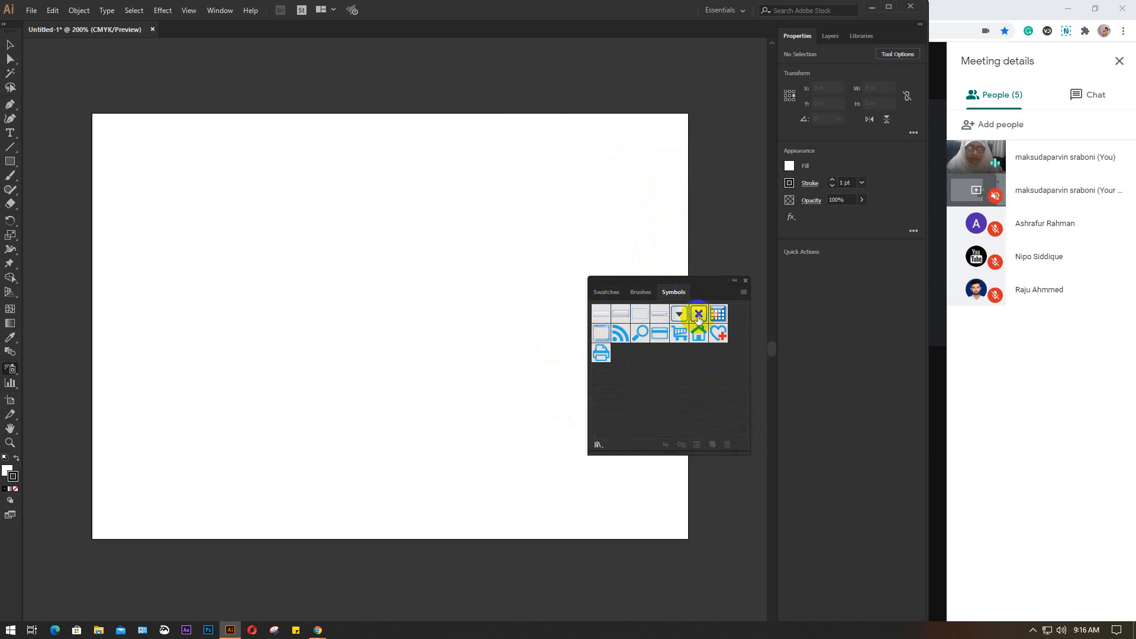
pyautogui.click(678, 364)
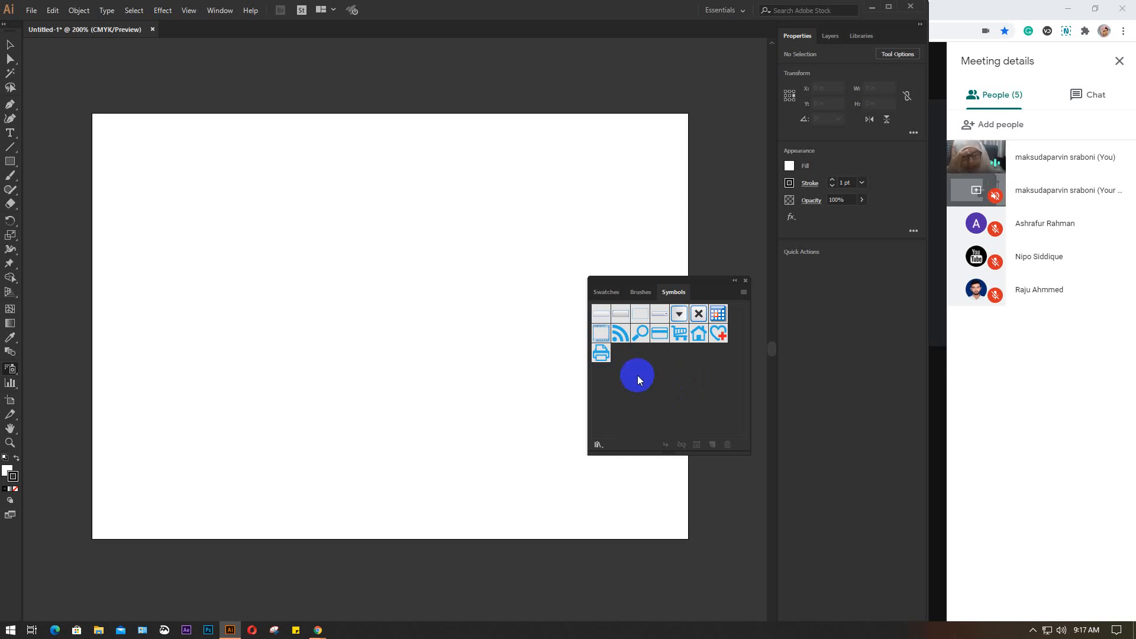
# Save the current symbols as a symbol library named Untitled-1 in the default Symbols folder
pyautogui.click(744, 294)
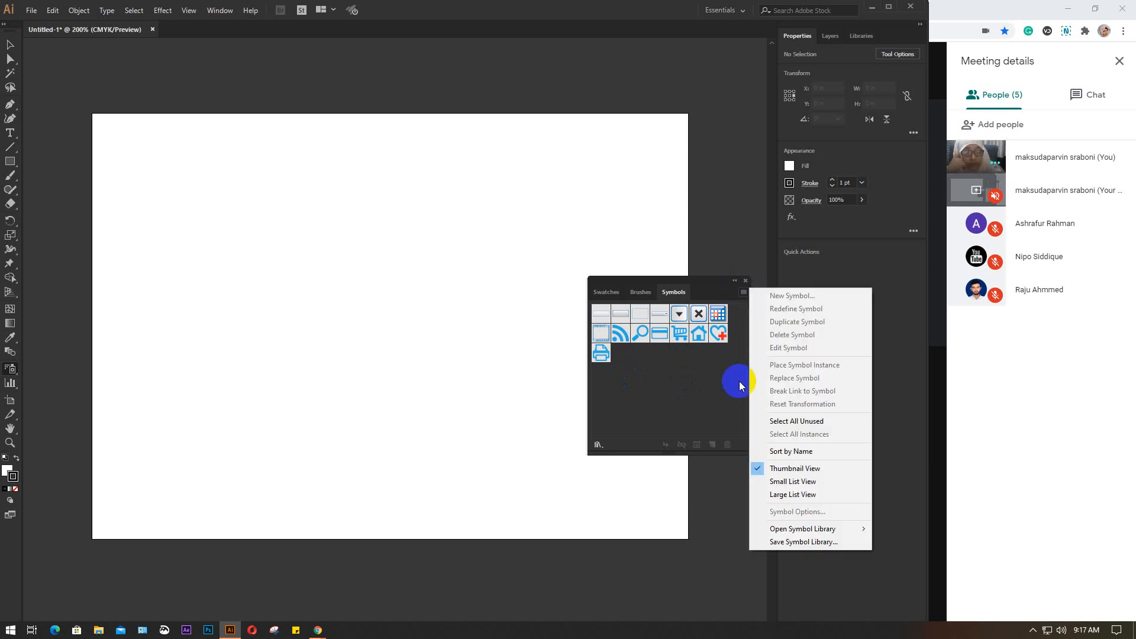
pyautogui.click(822, 531)
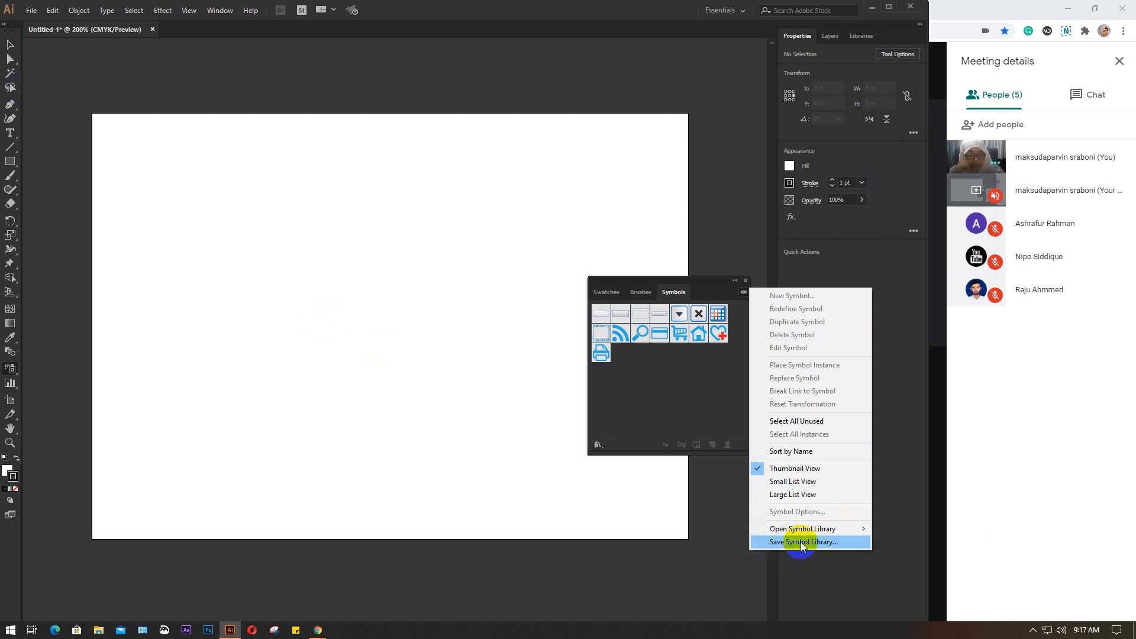
pyautogui.click(821, 542)
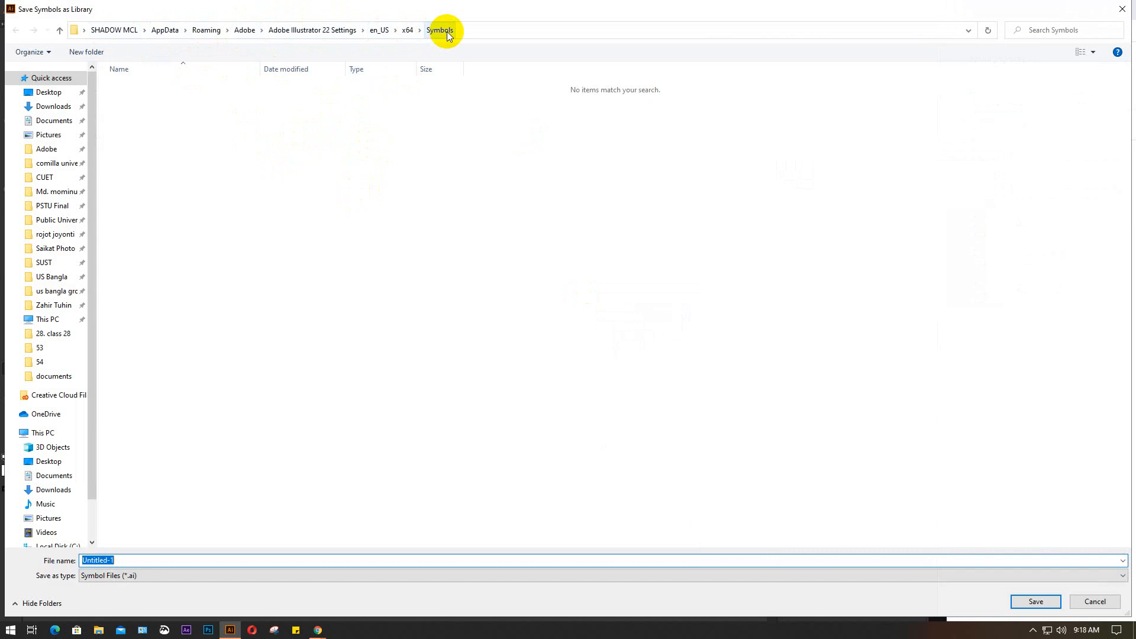
pyautogui.click(1036, 602)
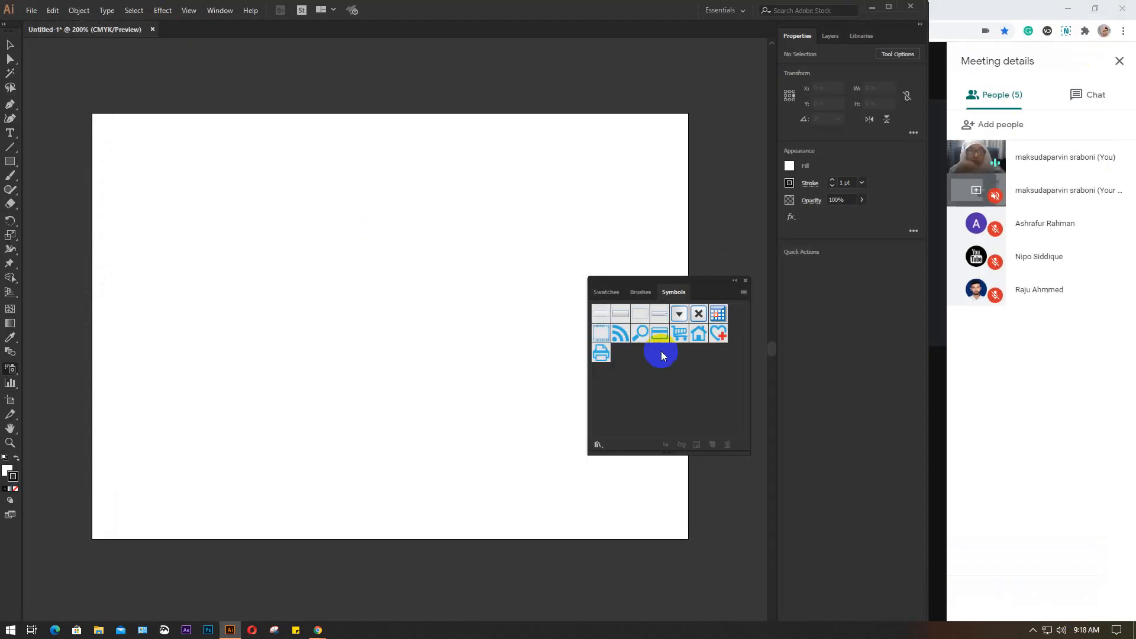
# Look through the preset symbol library files offered by the Other Library option and leave without opening one
pyautogui.click(744, 292)
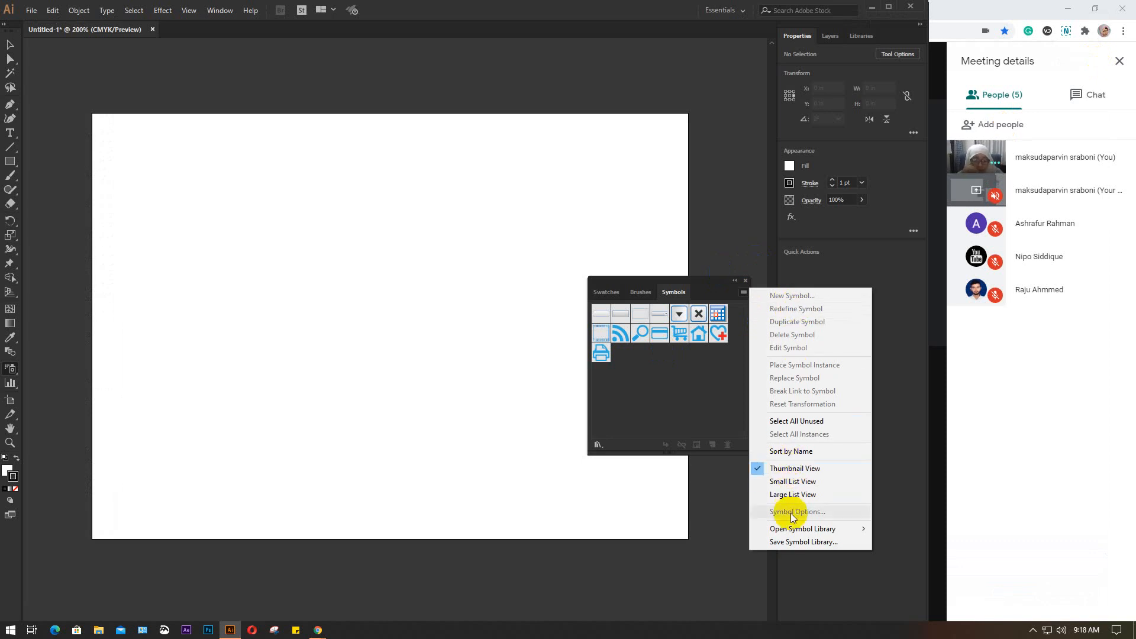
pyautogui.moveTo(792, 530)
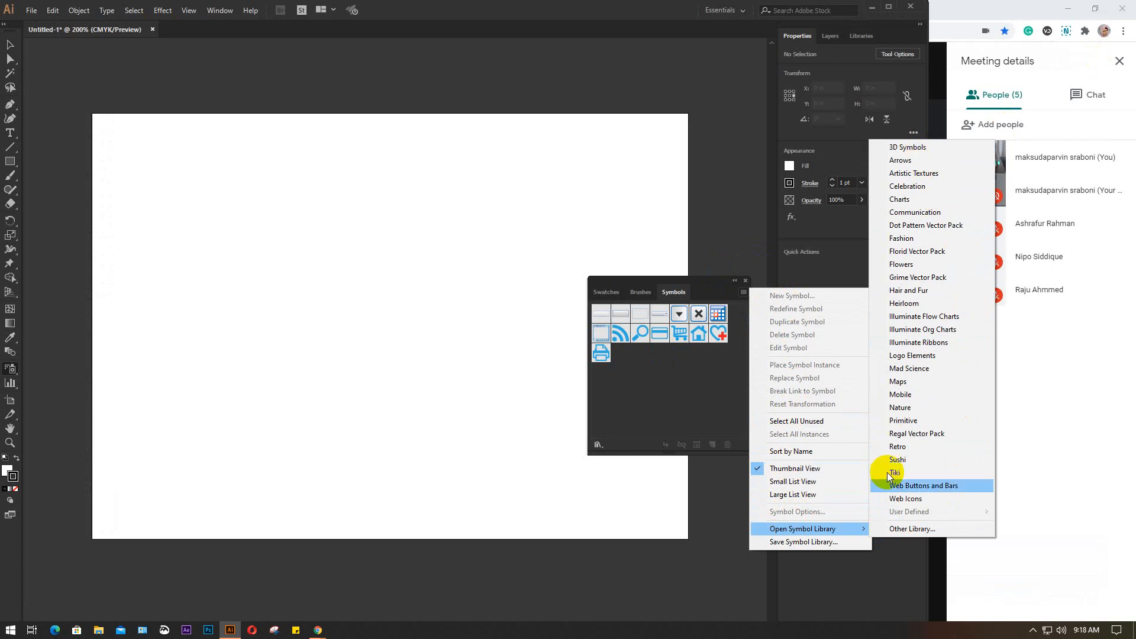
pyautogui.click(909, 530)
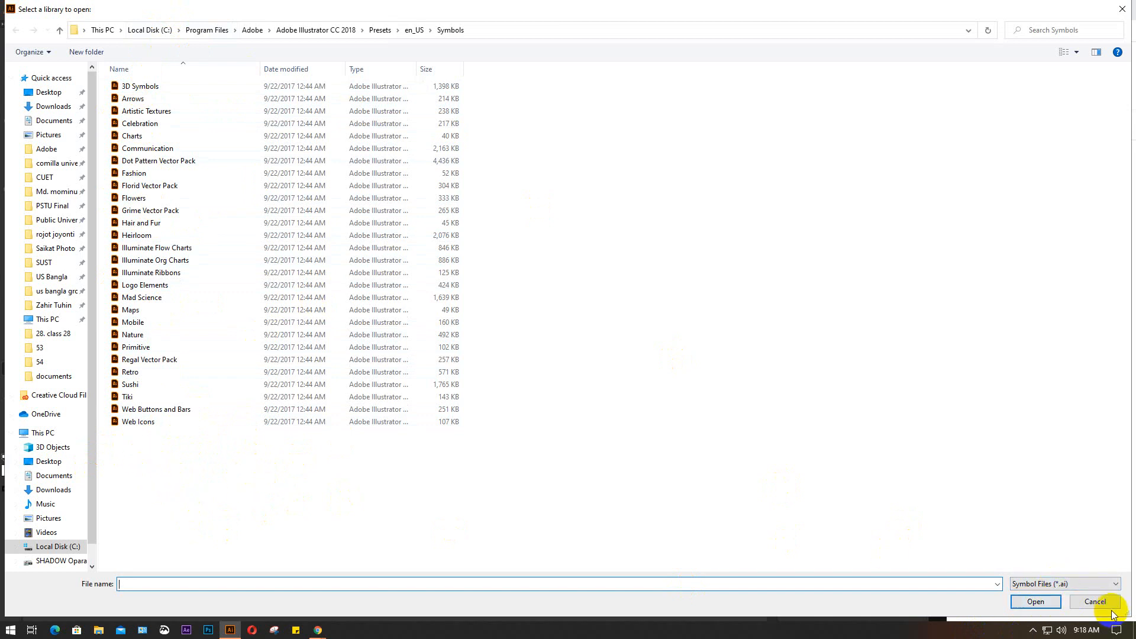
pyautogui.click(1095, 602)
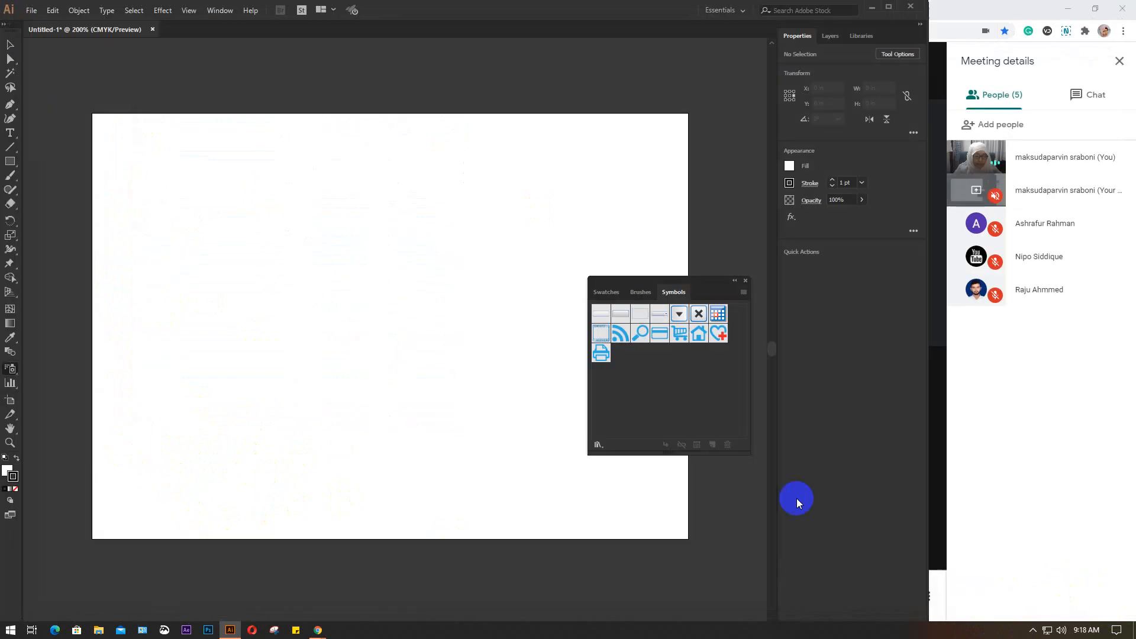
# Open the Nature symbol library, enlarge its panel to show all symbols and place it beside the Symbols panel
pyautogui.click(742, 292)
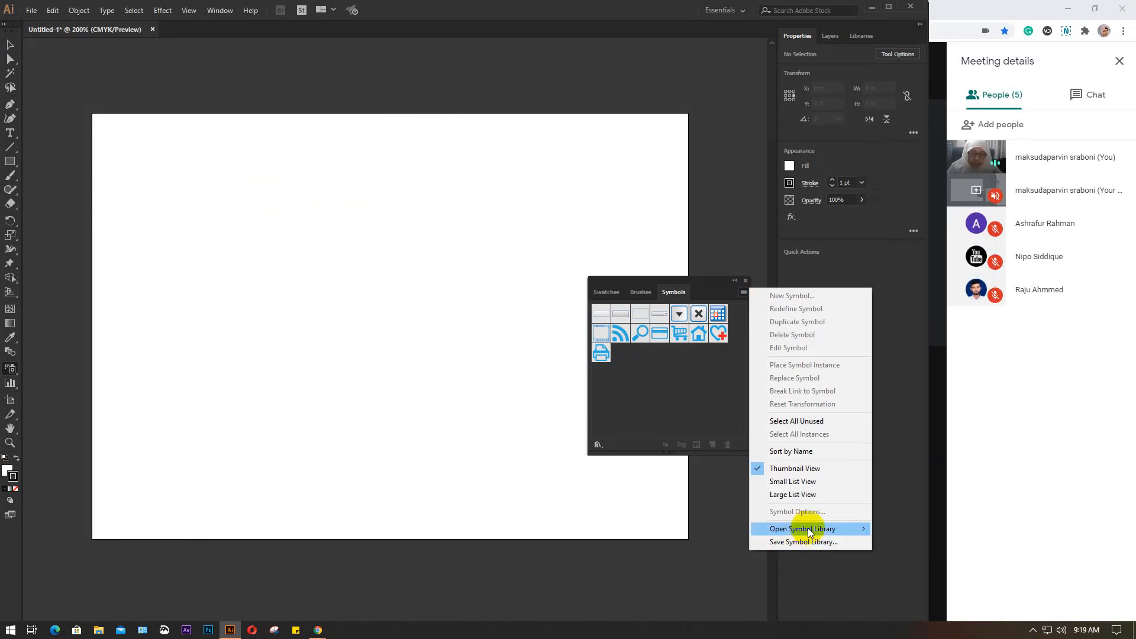
pyautogui.moveTo(808, 528)
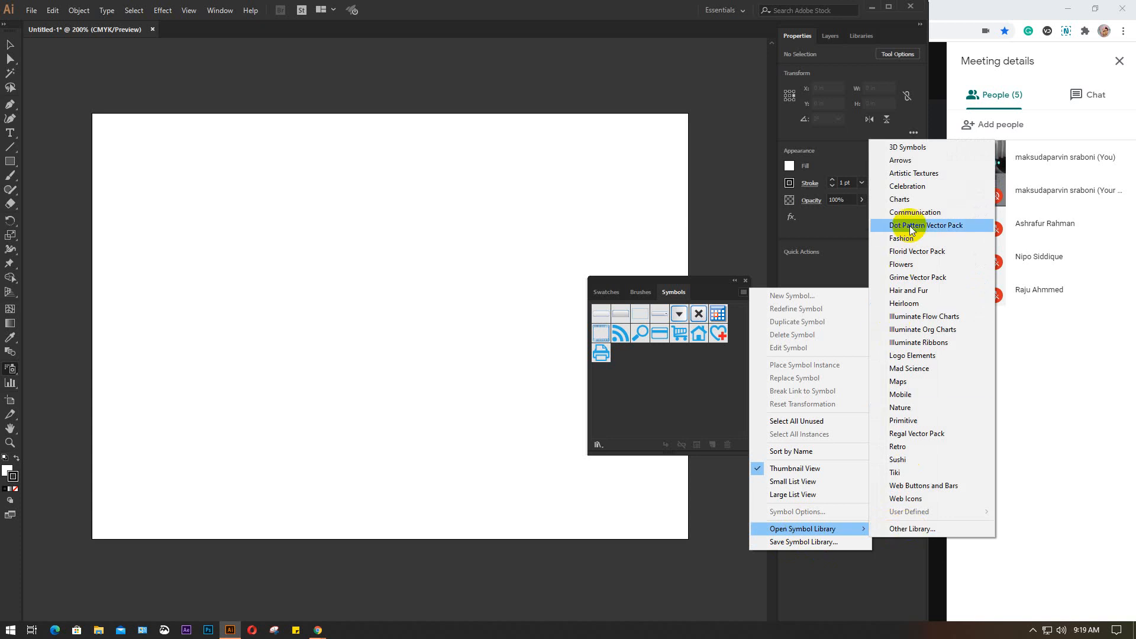
pyautogui.click(909, 408)
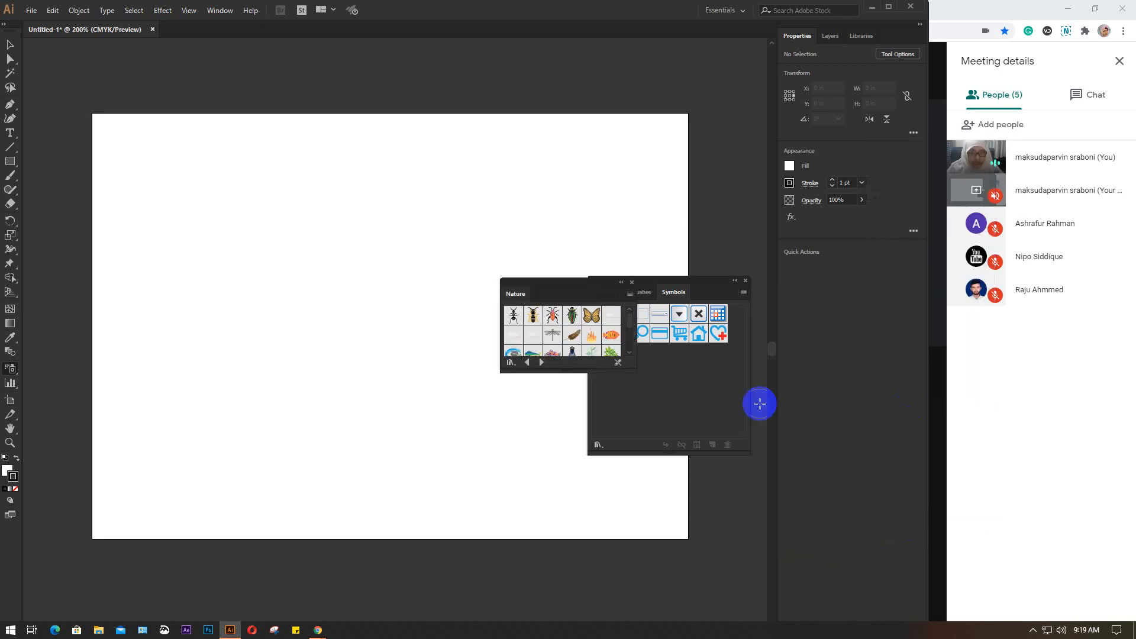
pyautogui.moveTo(561, 286); pyautogui.dragTo(495, 265)
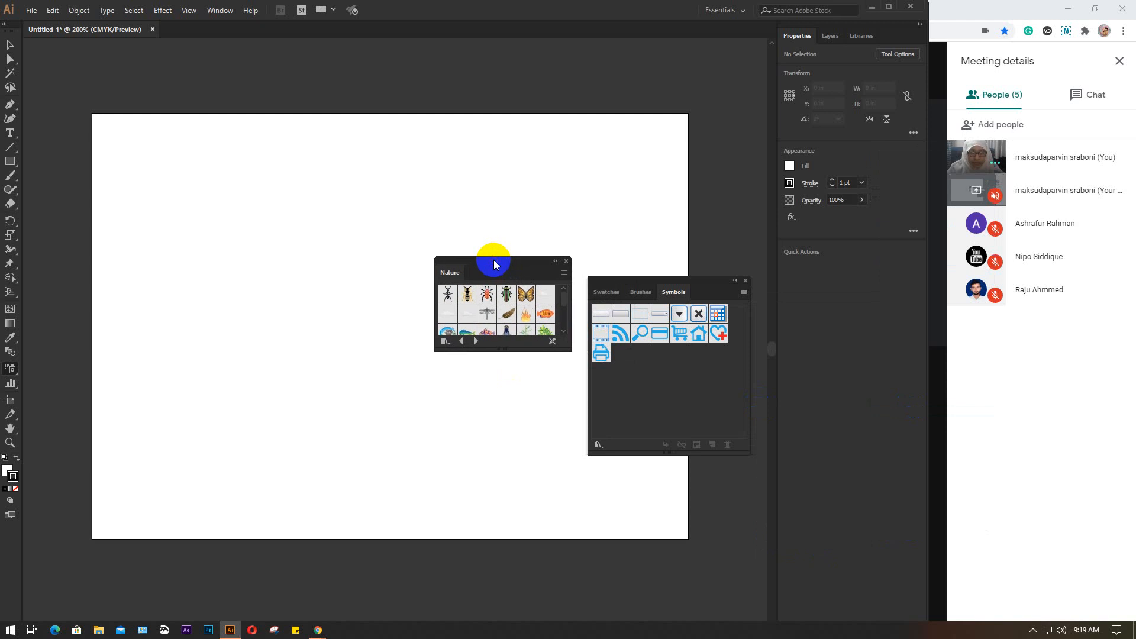
pyautogui.moveTo(569, 351); pyautogui.dragTo(589, 458)
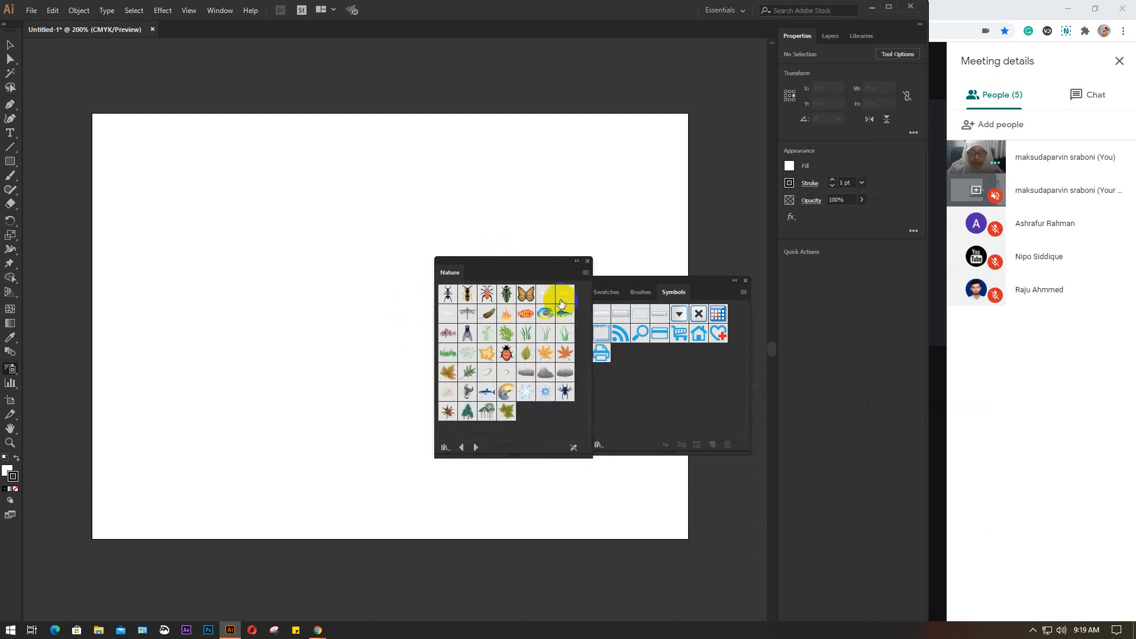
pyautogui.click(585, 273)
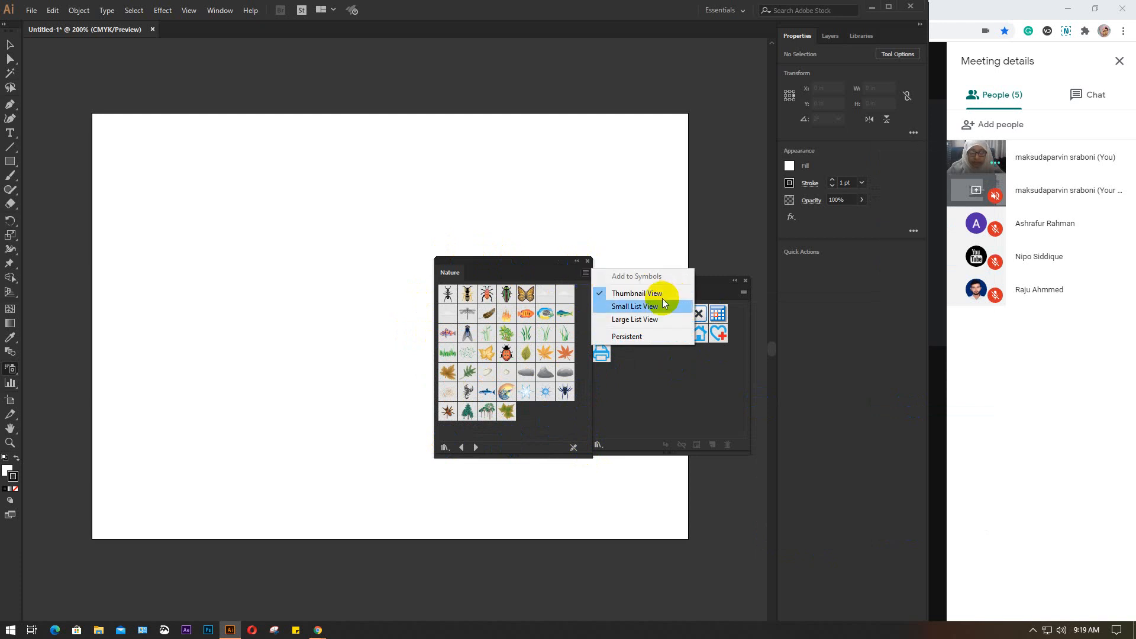
pyautogui.click(528, 256)
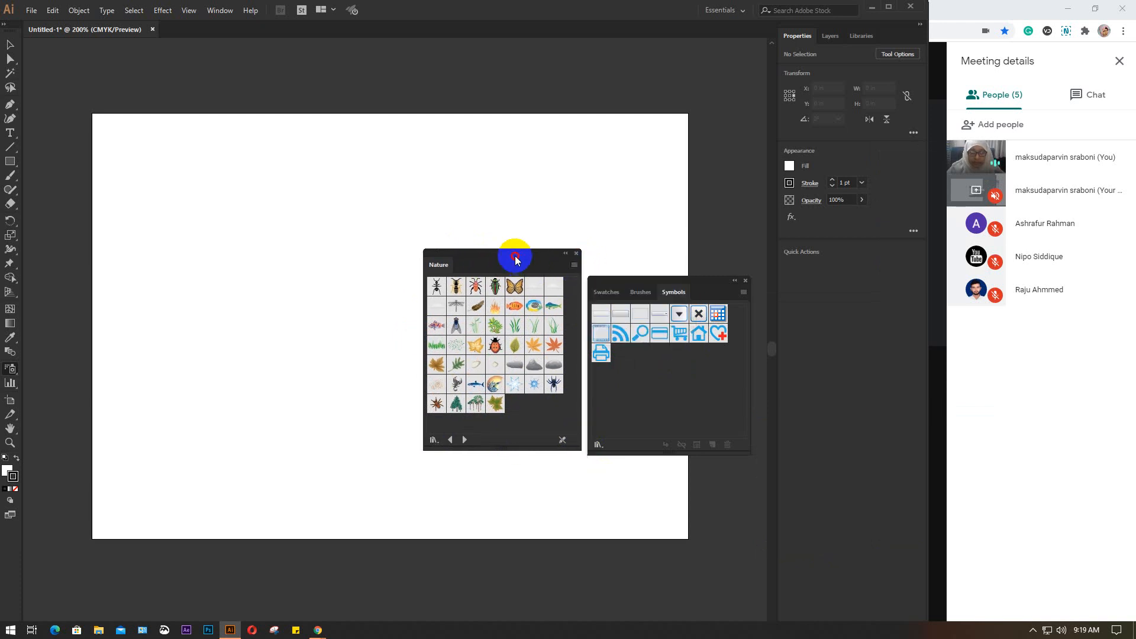
pyautogui.moveTo(515, 256); pyautogui.dragTo(485, 242)
# Open the Flowers symbol library alongside the Nature library
pyautogui.click(743, 291)
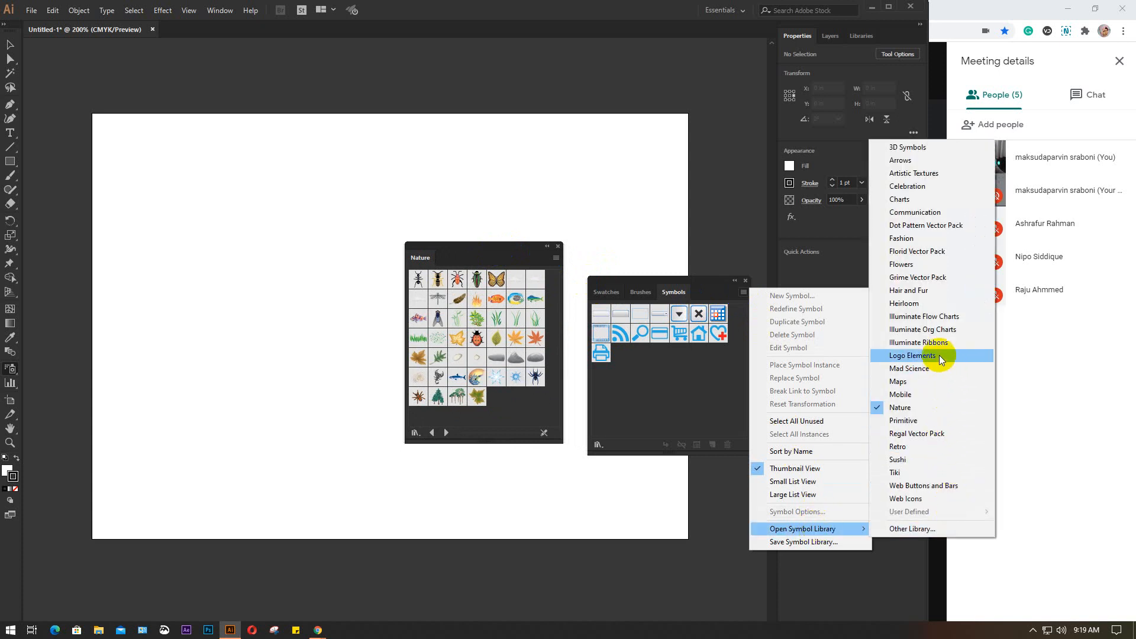
pyautogui.click(925, 265)
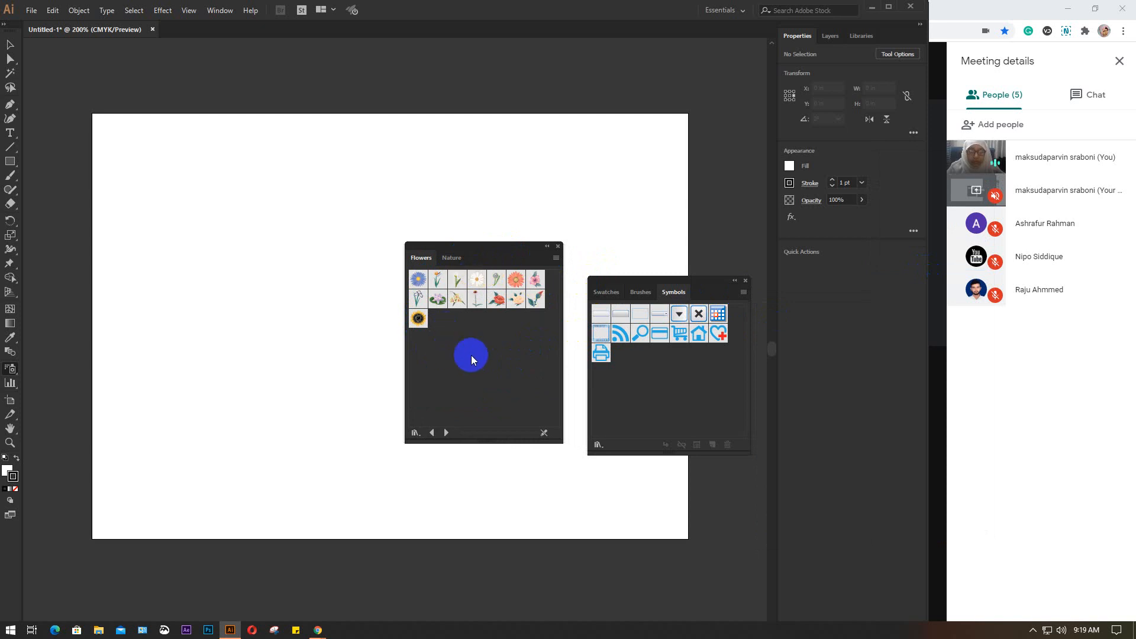
# Add the blue flower, the sunflower and the white daisy from the Flowers library to the Symbols panel
pyautogui.click(450, 257)
pyautogui.click(422, 257)
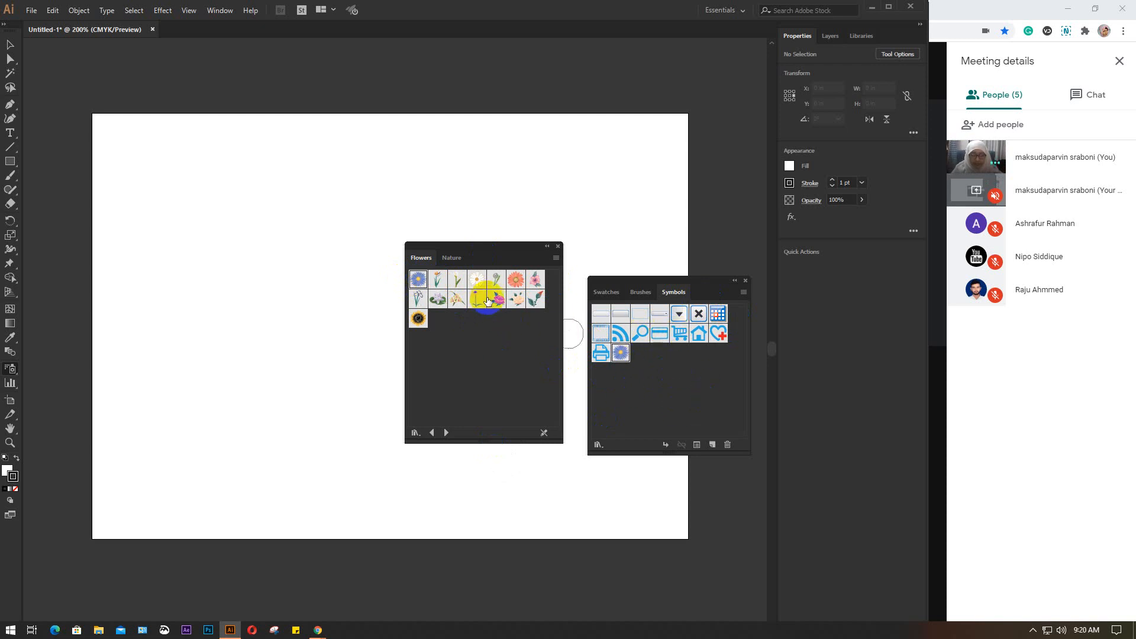
pyautogui.click(419, 320)
pyautogui.moveTo(418, 321); pyautogui.dragTo(631, 384)
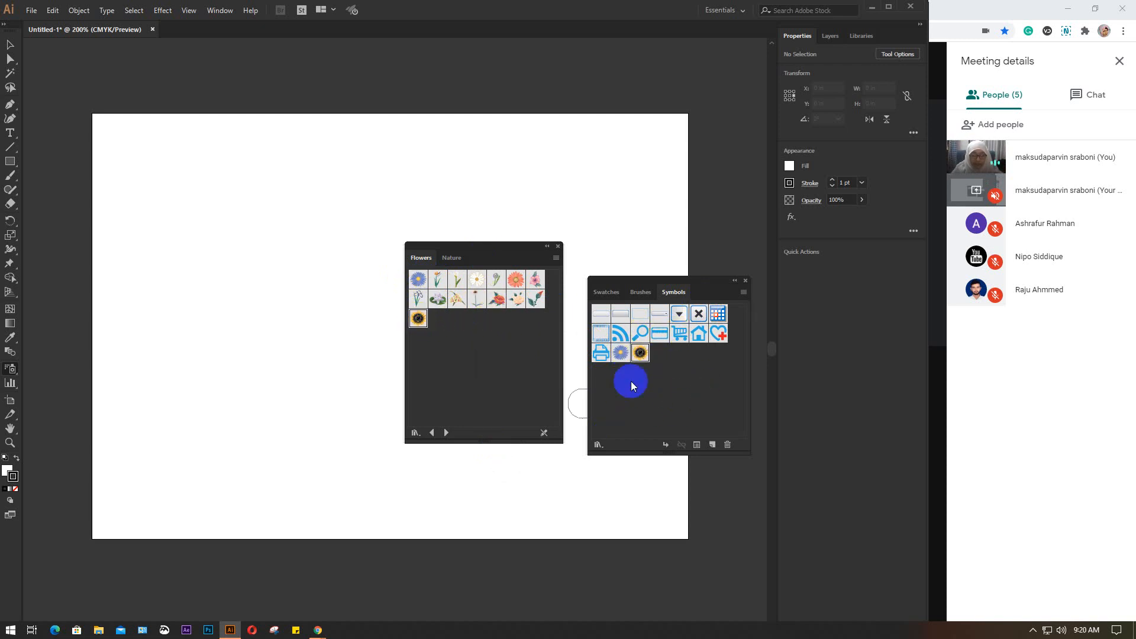
pyautogui.click(473, 281)
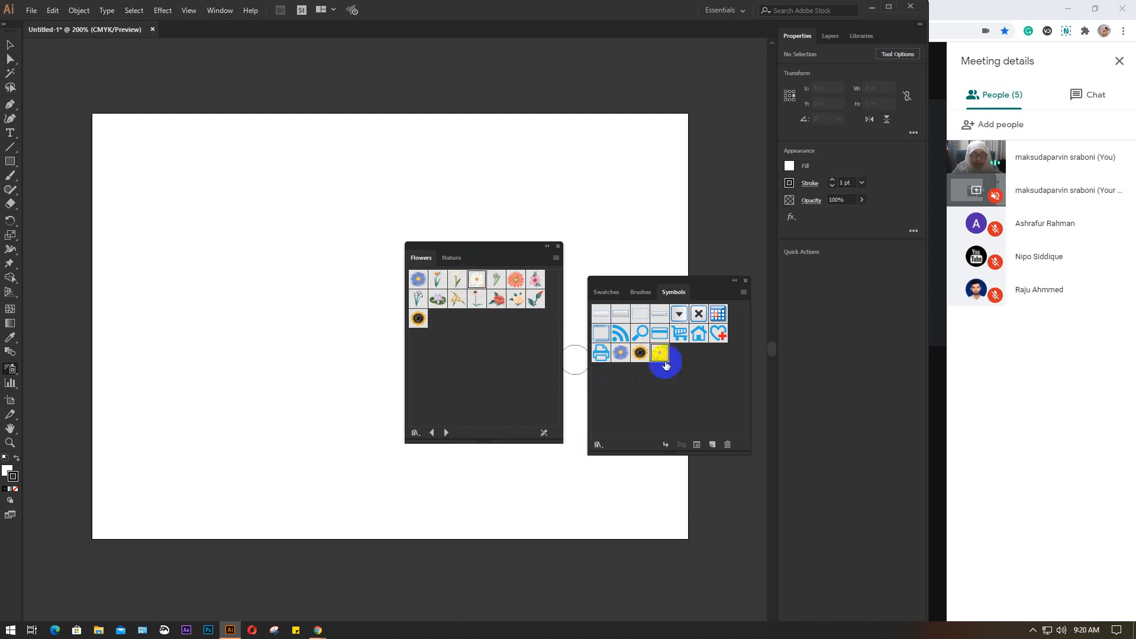
# Add the blue-green fish and the Trees 2 symbol from the Nature library to the Symbols panel
pyautogui.click(452, 258)
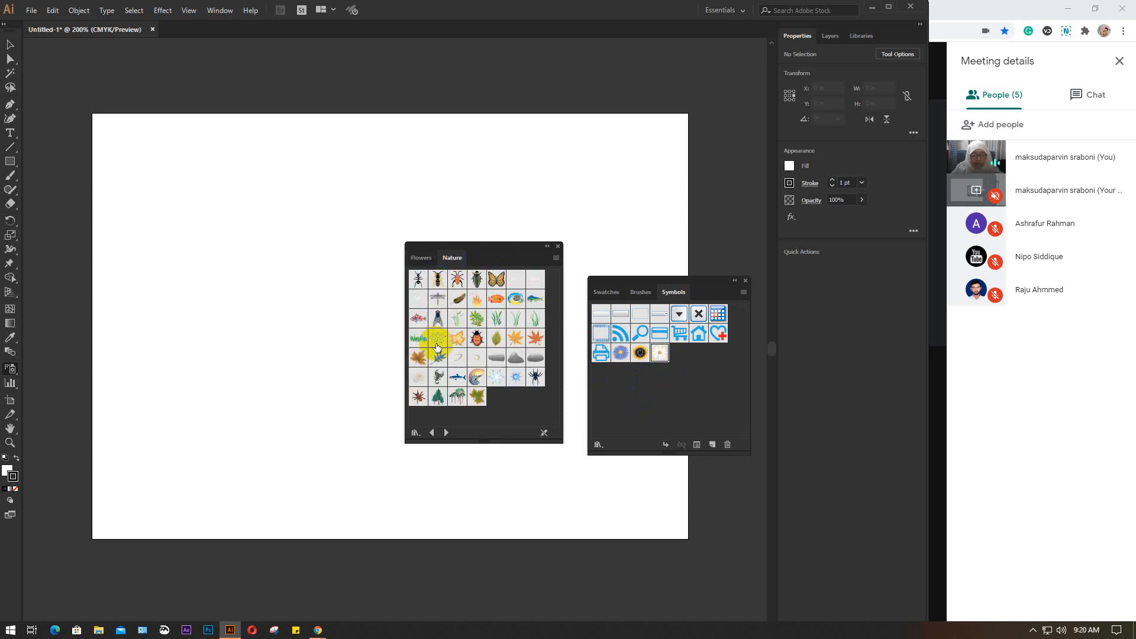
pyautogui.click(536, 300)
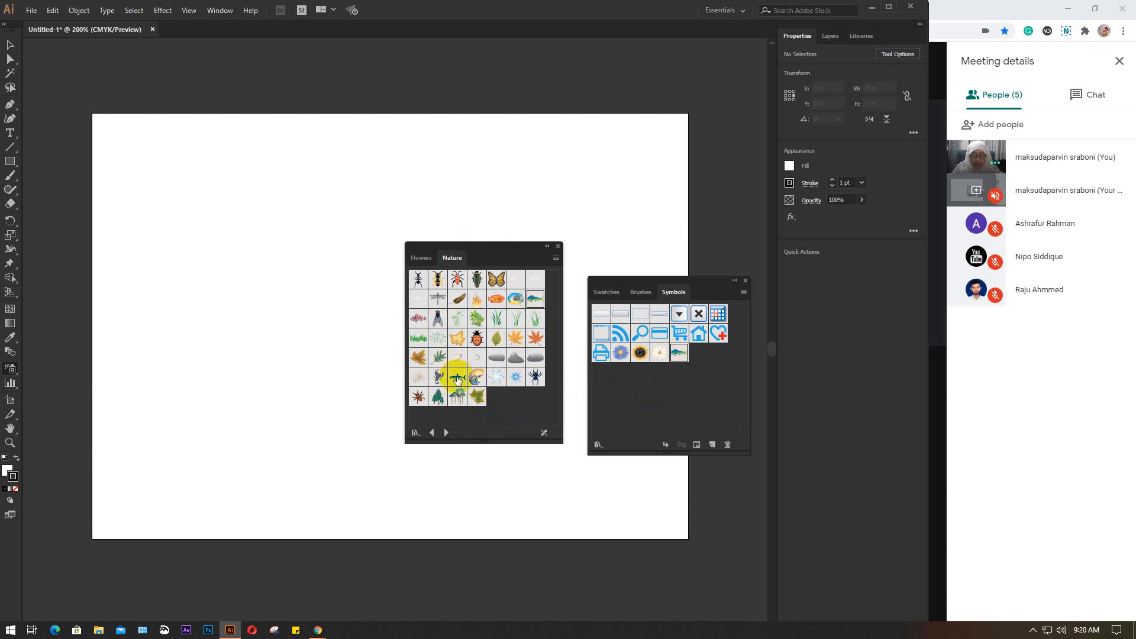
pyautogui.click(438, 402)
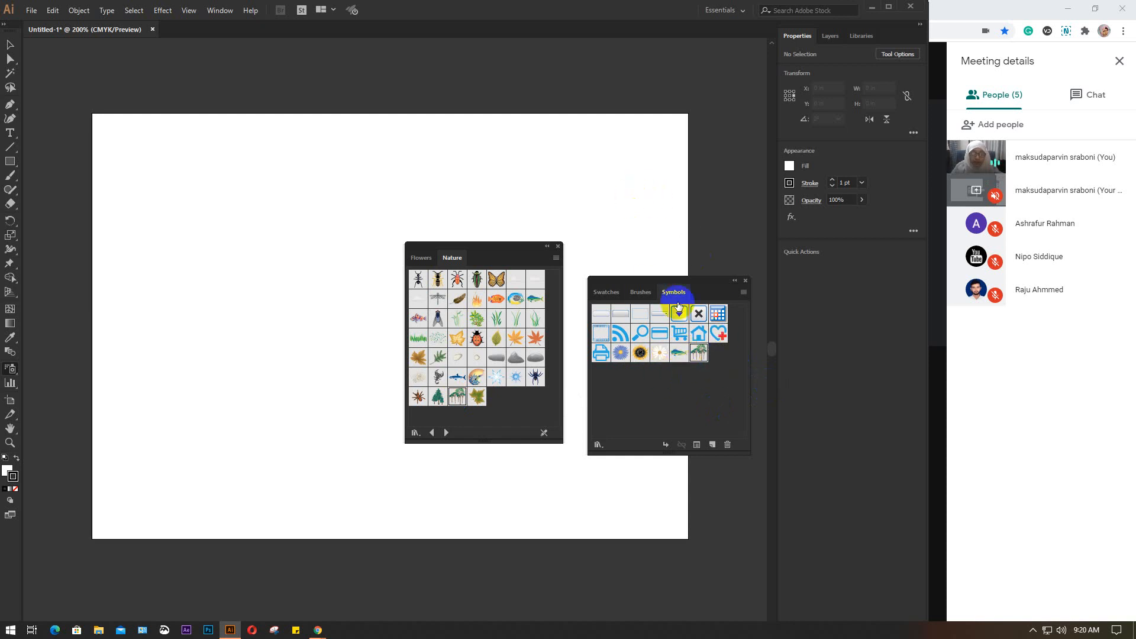
# Close the Flowers and Nature library panel and move the Symbols panel off the artboard
pyautogui.click(559, 246)
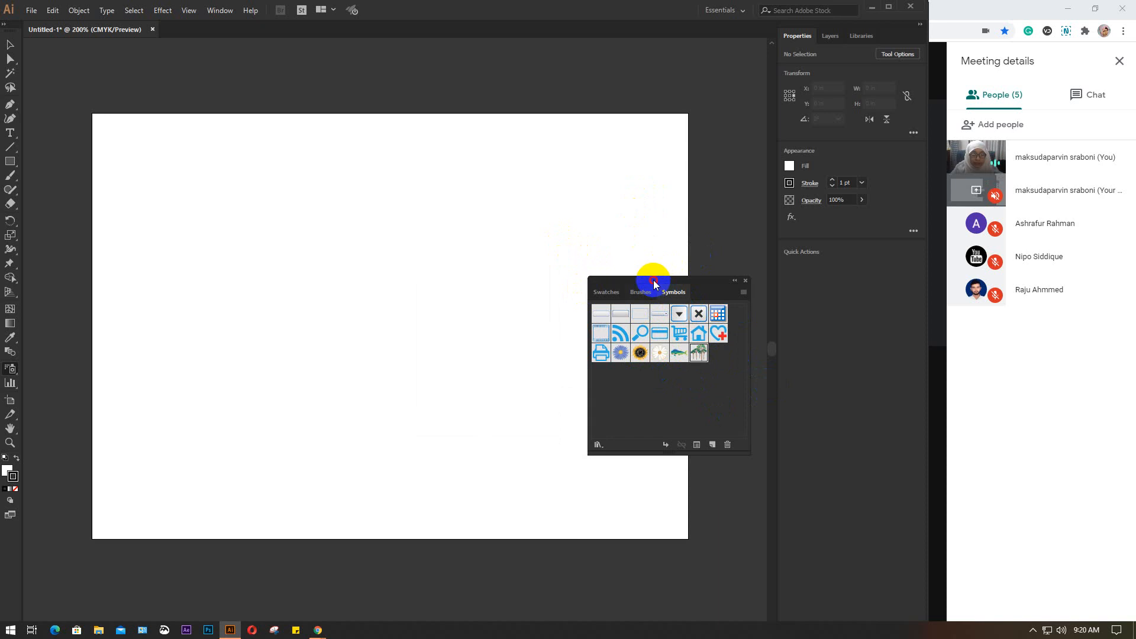
pyautogui.moveTo(655, 282)
pyautogui.mouseDown()
pyautogui.moveTo(840, 300)
pyautogui.moveTo(824, 293)
pyautogui.mouseUp()
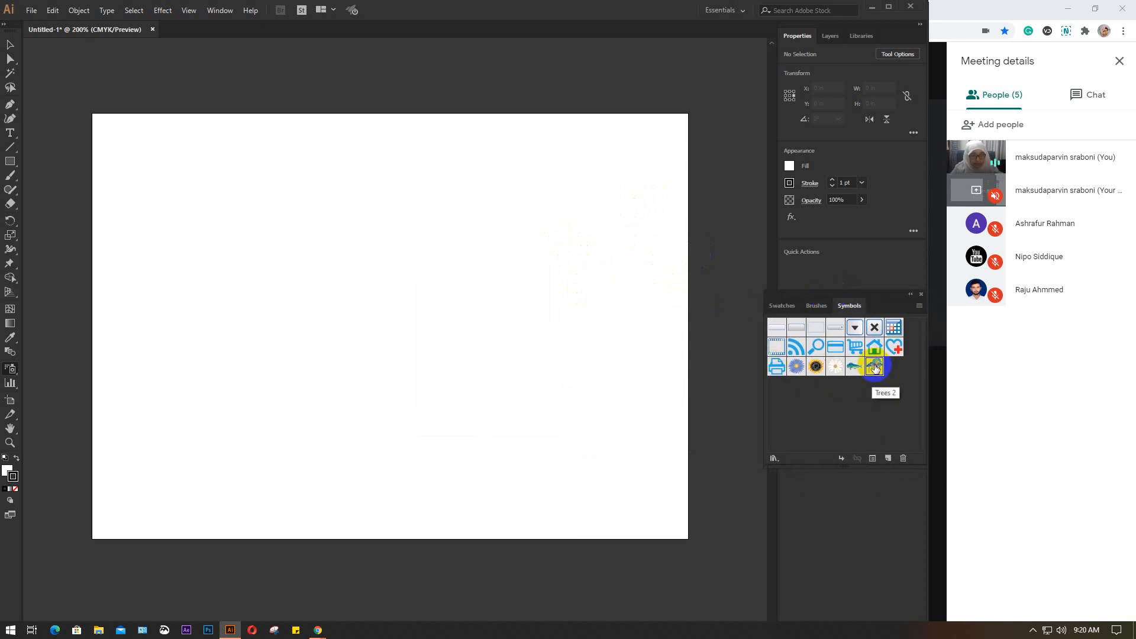
# Spray Trees 2 symbols around the artboard with the Symbol Sprayer, and delete the resulting symbol set
pyautogui.click(875, 368)
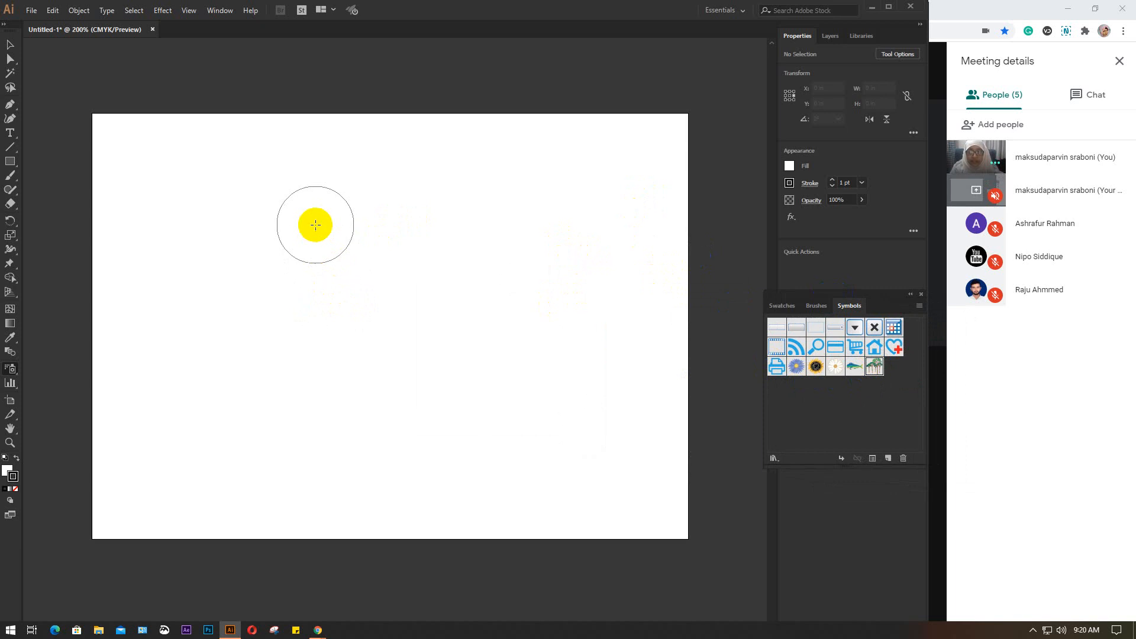
pyautogui.click(316, 225)
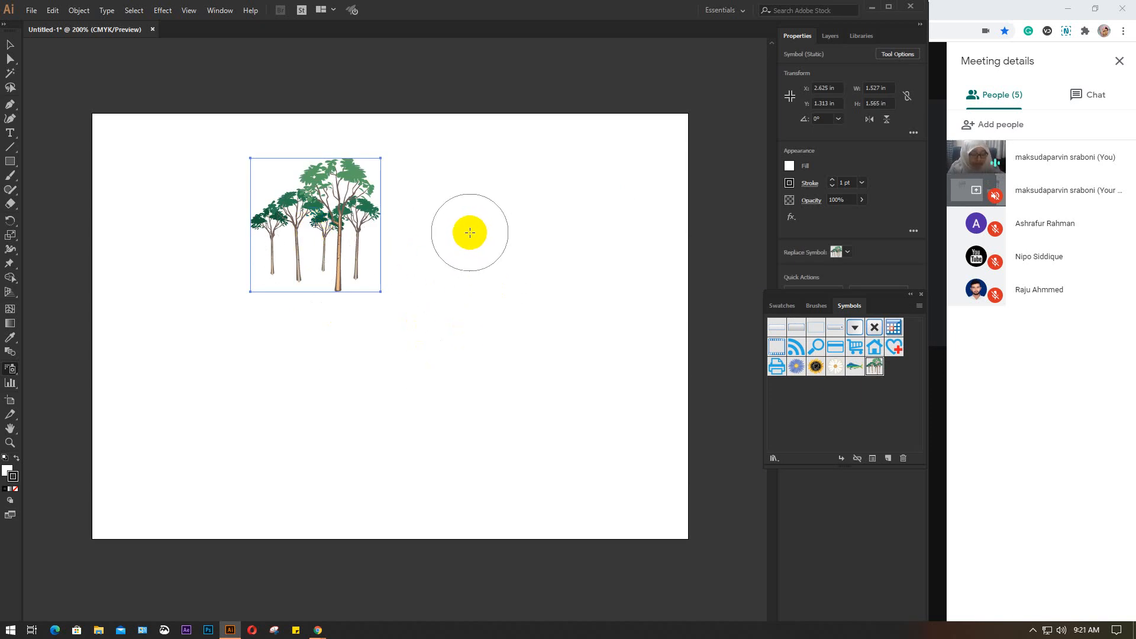
pyautogui.moveTo(470, 233)
pyautogui.mouseDown()
pyautogui.moveTo(518, 311)
pyautogui.moveTo(516, 345)
pyautogui.moveTo(484, 405)
pyautogui.moveTo(440, 416)
pyautogui.moveTo(302, 395)
pyautogui.mouseUp()
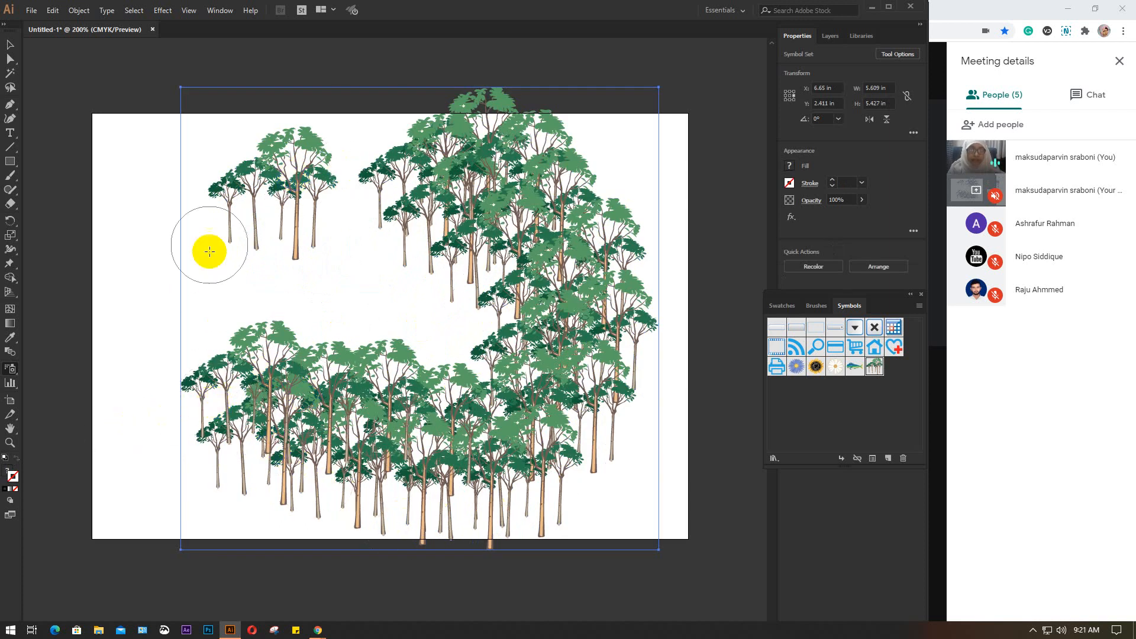
pyautogui.moveTo(337, 183); pyautogui.dragTo(364, 190)
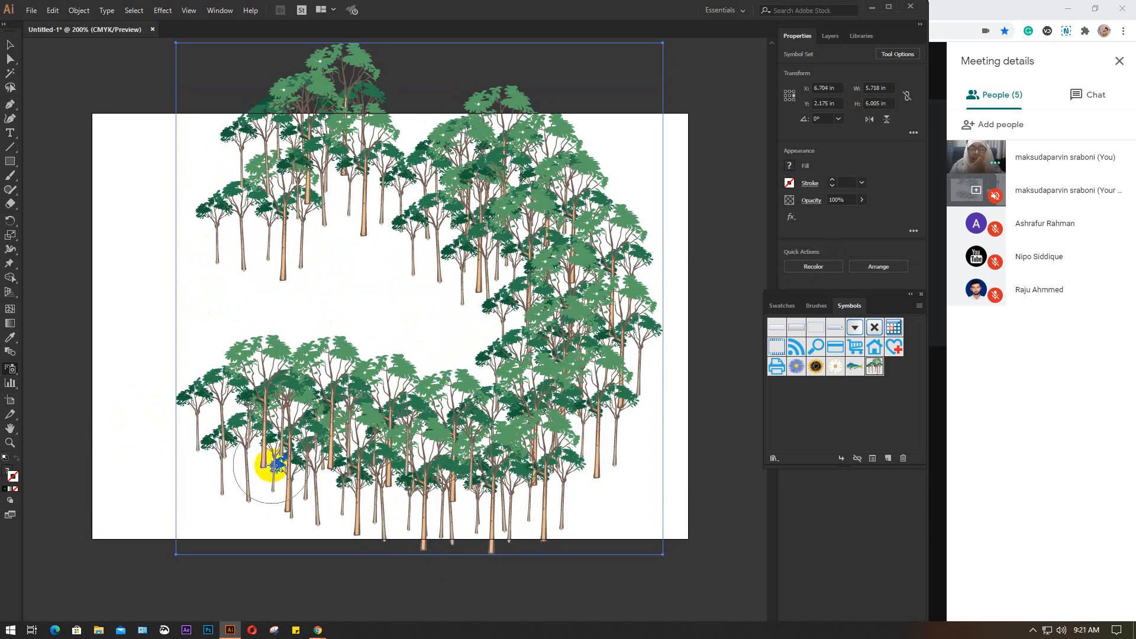
pyautogui.press('Delete')
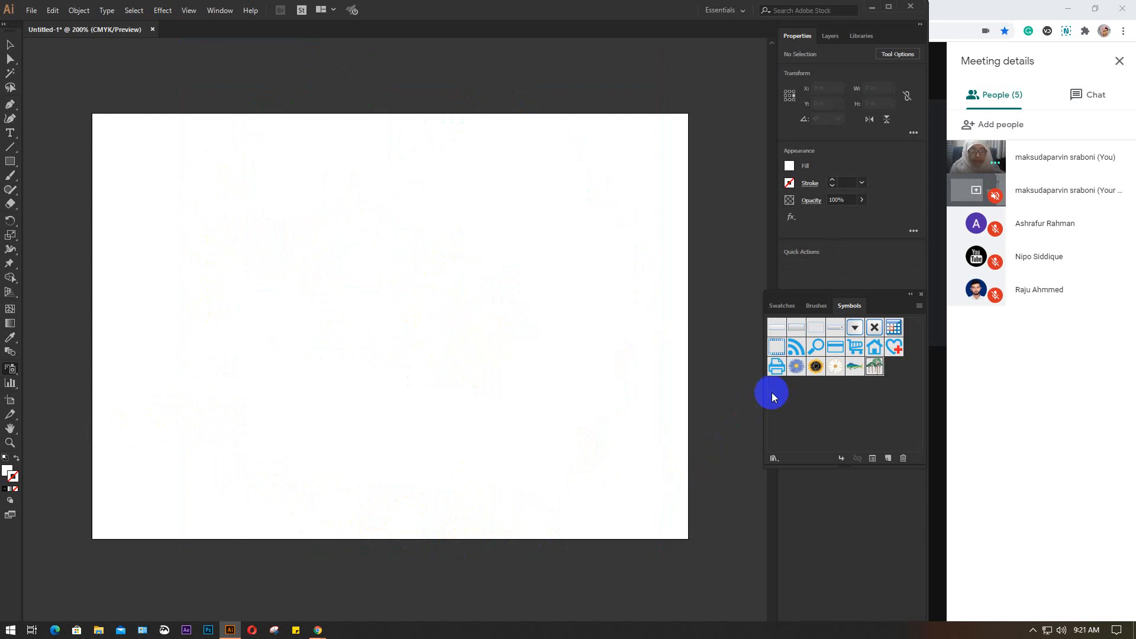
# Spray sunflower symbols as a single flower, small clusters and one large dense round cluster
pyautogui.click(816, 367)
pyautogui.click(816, 367)
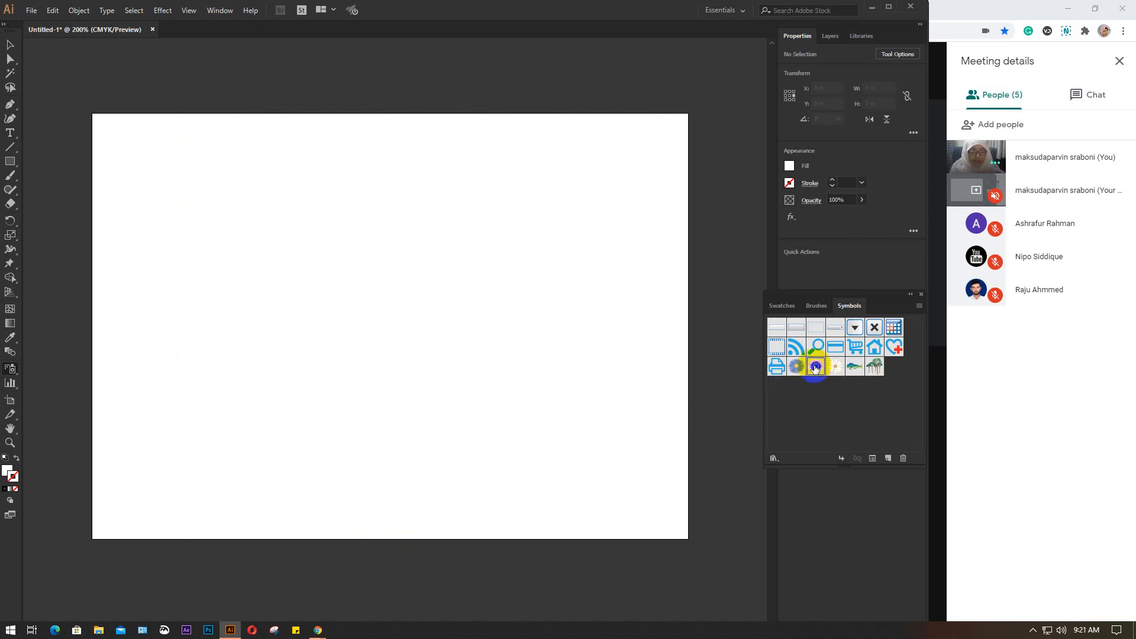
pyautogui.click(226, 208)
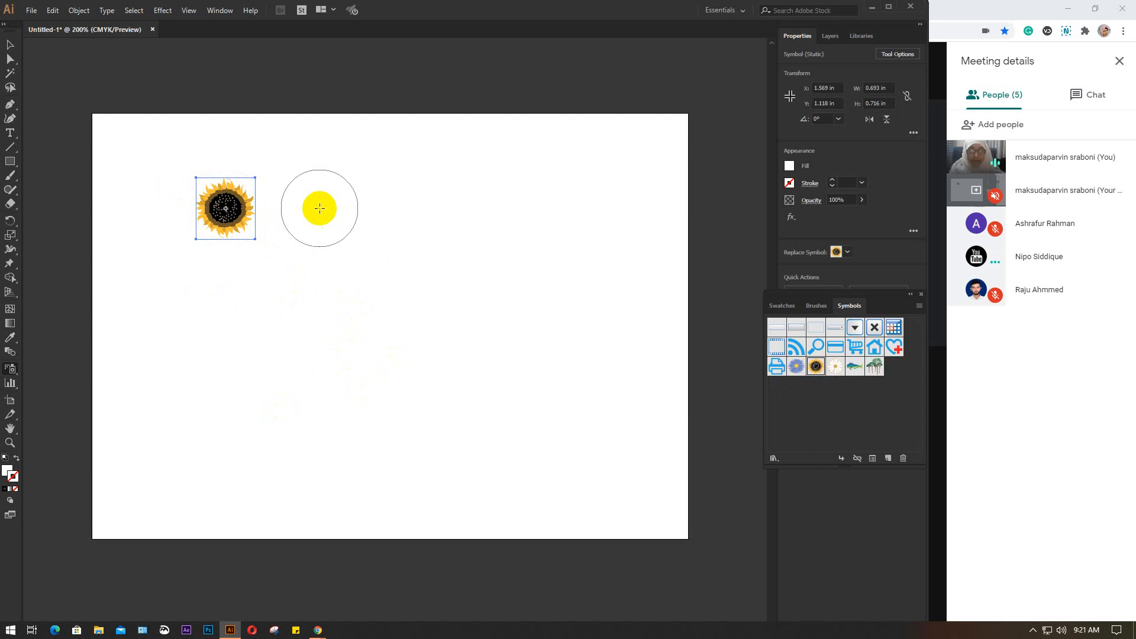
pyautogui.moveTo(347, 182); pyautogui.dragTo(343, 188)
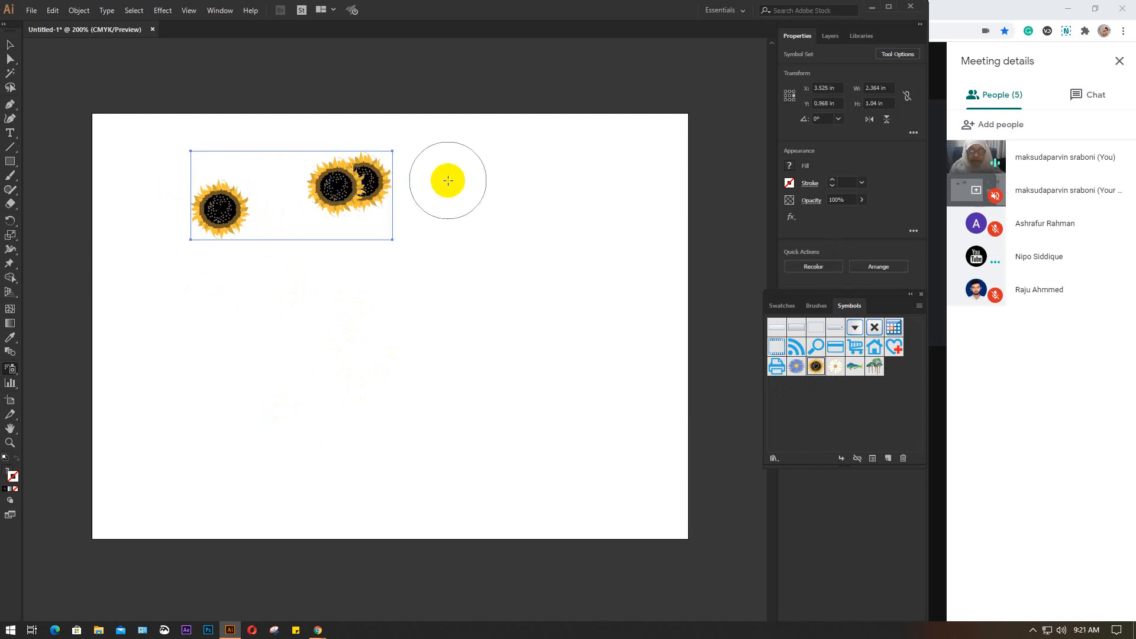
pyautogui.moveTo(448, 180); pyautogui.dragTo(458, 198)
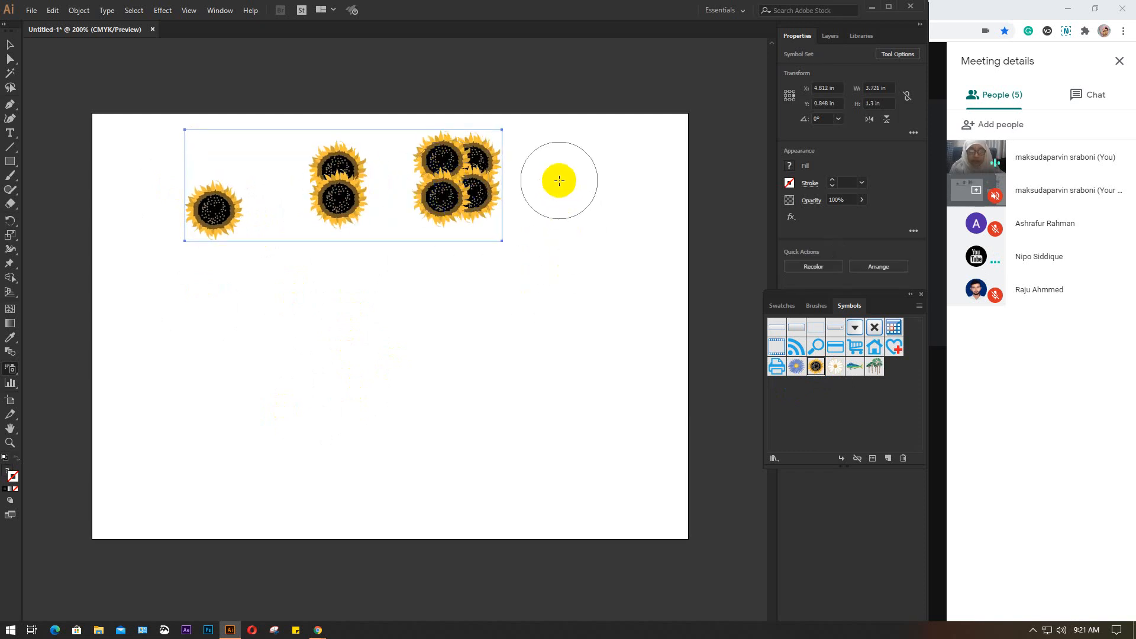
pyautogui.moveTo(559, 181)
pyautogui.mouseDown()
pyautogui.moveTo(586, 239)
pyautogui.moveTo(603, 421)
pyautogui.moveTo(459, 475)
pyautogui.moveTo(425, 455)
pyautogui.moveTo(400, 382)
pyautogui.moveTo(376, 356)
pyautogui.mouseUp()
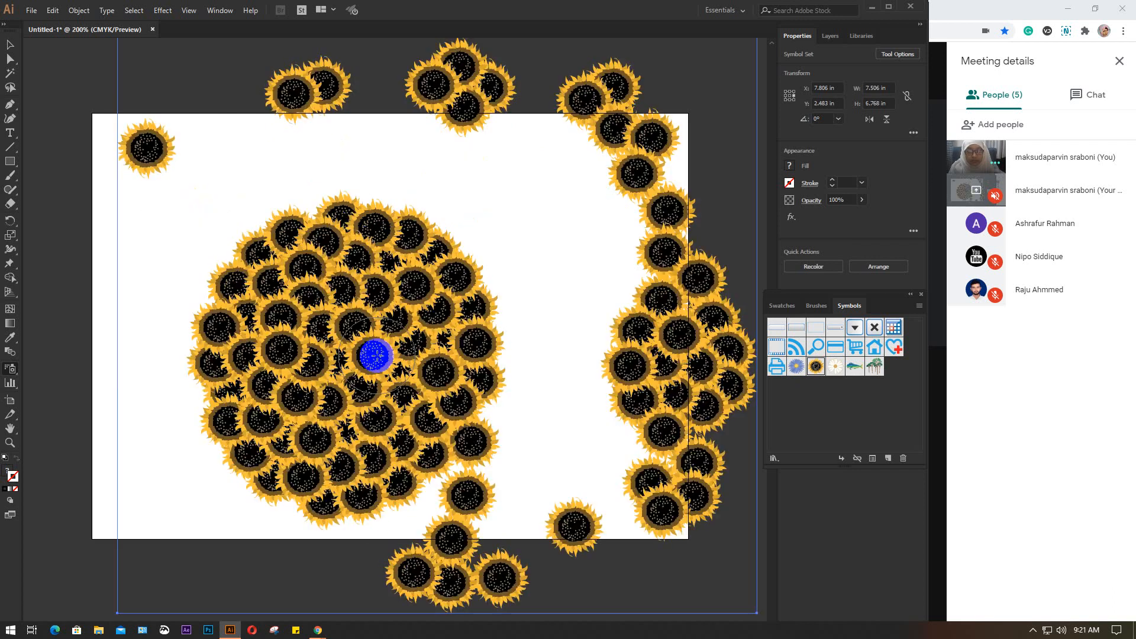
# Reselect the Symbol Sprayer Tool, scatter more sunflowers into the empty areas, and delete the whole set
pyautogui.moveTo(9, 368); pyautogui.dragTo(75, 380)
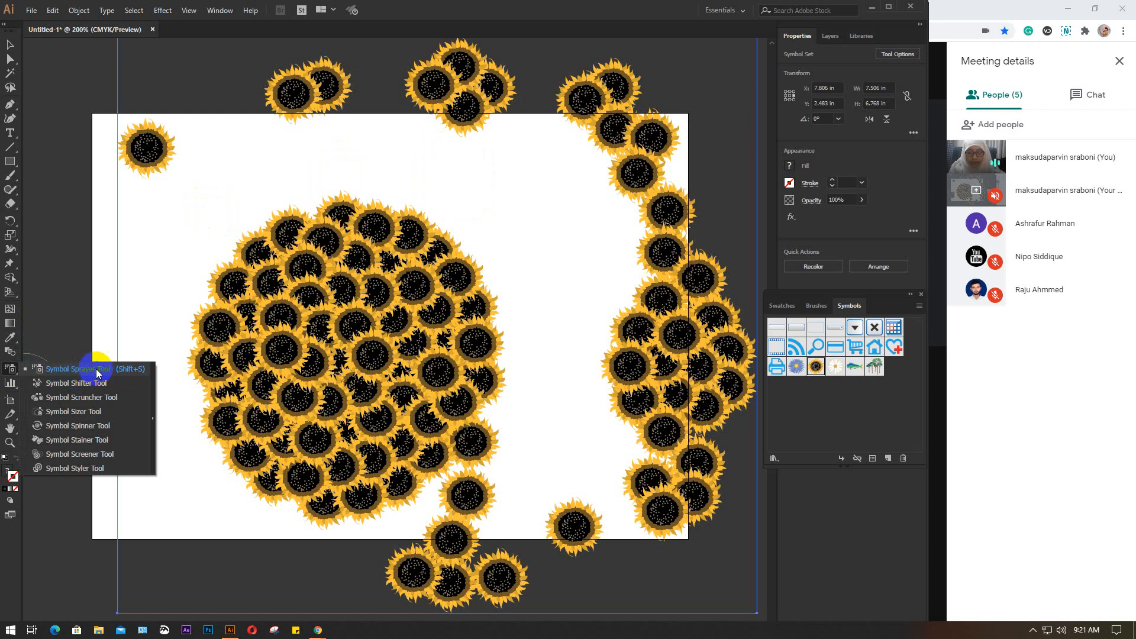
pyautogui.click(92, 372)
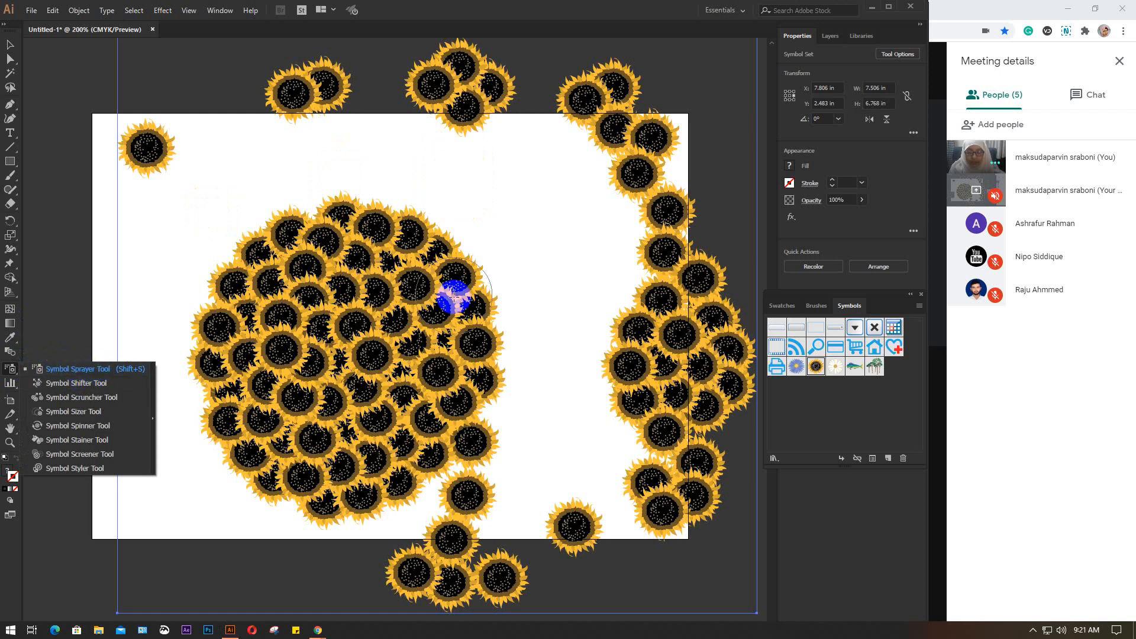
pyautogui.moveTo(535, 122); pyautogui.dragTo(536, 386)
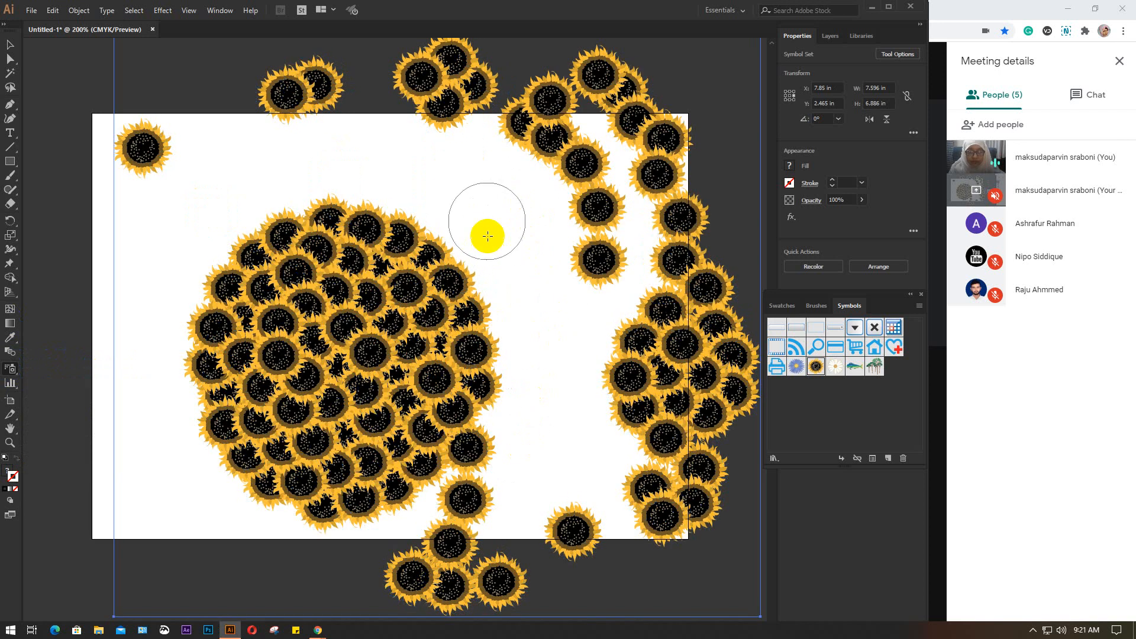
pyautogui.moveTo(487, 189)
pyautogui.mouseDown()
pyautogui.moveTo(553, 346)
pyautogui.moveTo(541, 458)
pyautogui.mouseUp()
pyautogui.moveTo(459, 159); pyautogui.dragTo(502, 532)
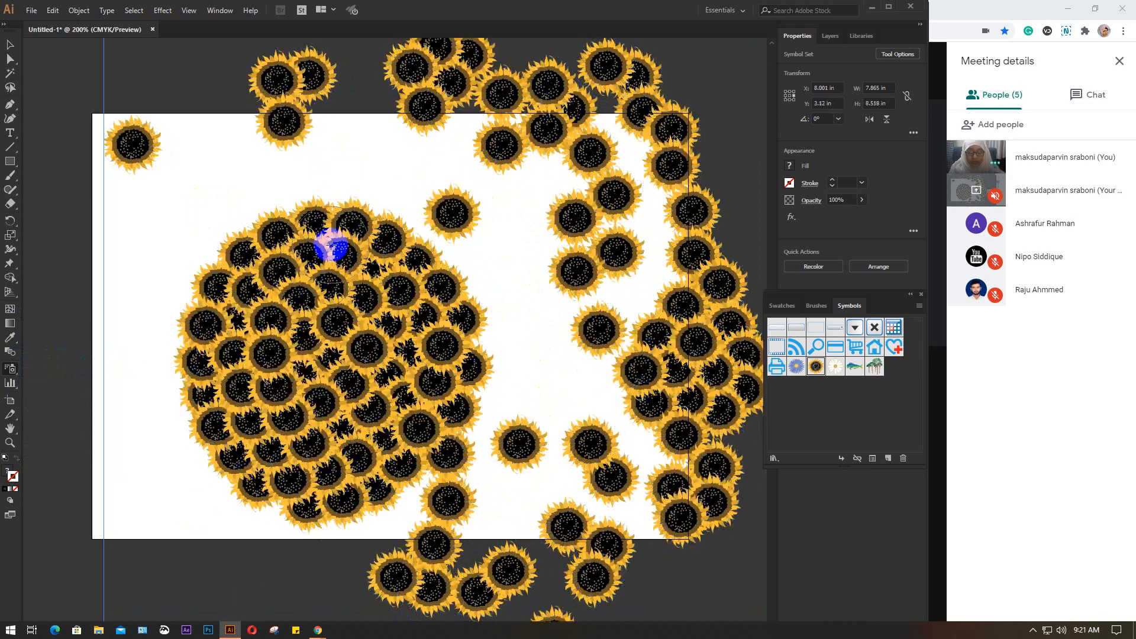
pyautogui.moveTo(414, 243)
pyautogui.mouseDown()
pyautogui.moveTo(533, 441)
pyautogui.moveTo(562, 537)
pyautogui.mouseUp()
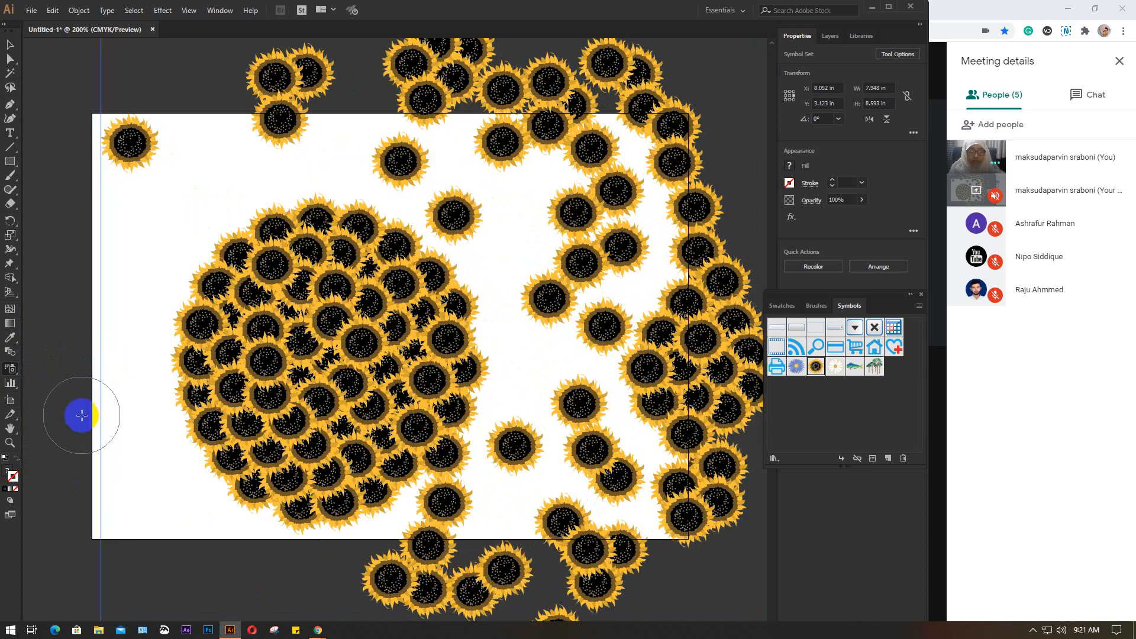
pyautogui.press('Delete')
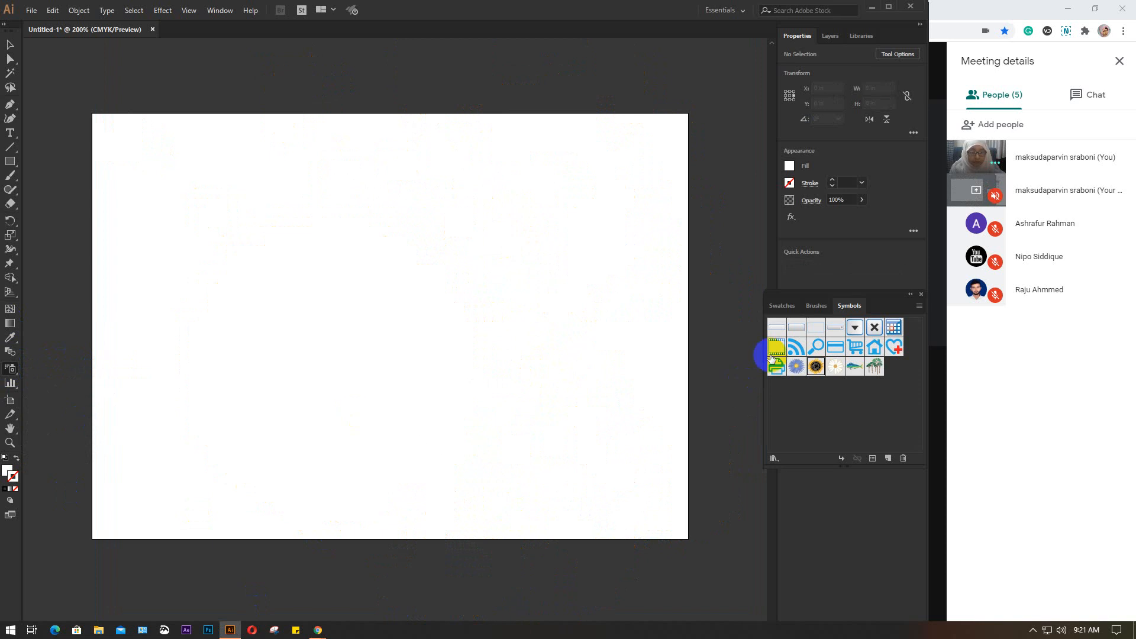
# Spray the blue-green fish symbol across the artboard until it is mostly filled, and delete the set
pyautogui.click(859, 371)
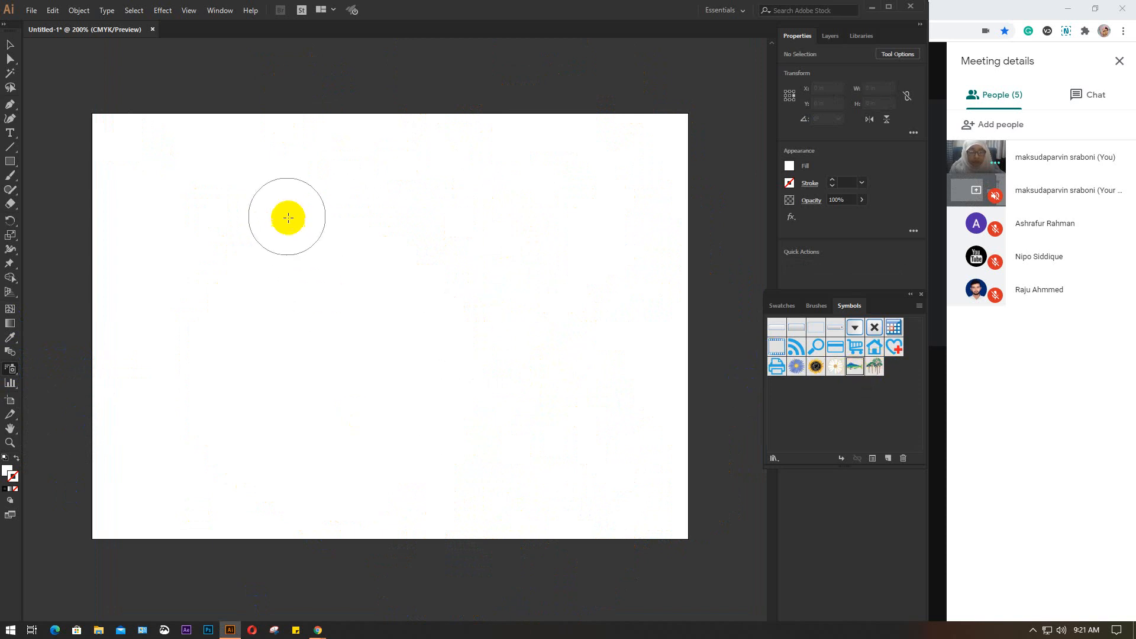
pyautogui.click(273, 204)
pyautogui.moveTo(407, 212)
pyautogui.mouseDown()
pyautogui.moveTo(480, 309)
pyautogui.moveTo(450, 407)
pyautogui.moveTo(314, 443)
pyautogui.moveTo(243, 378)
pyautogui.moveTo(268, 376)
pyautogui.mouseUp()
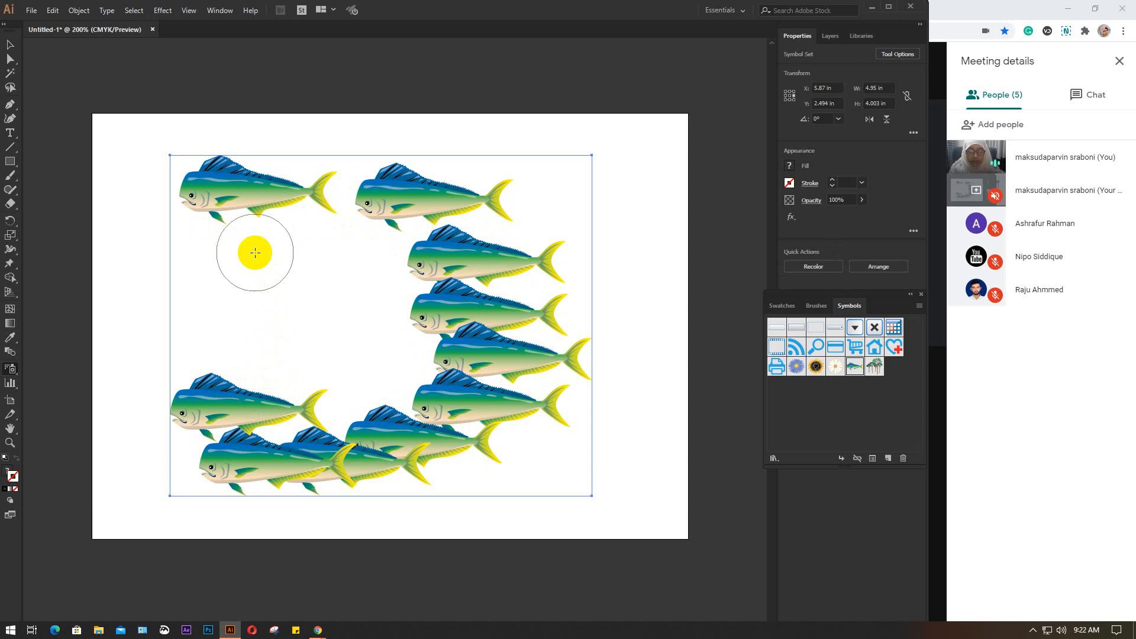
pyautogui.click(254, 248)
pyautogui.click(326, 251)
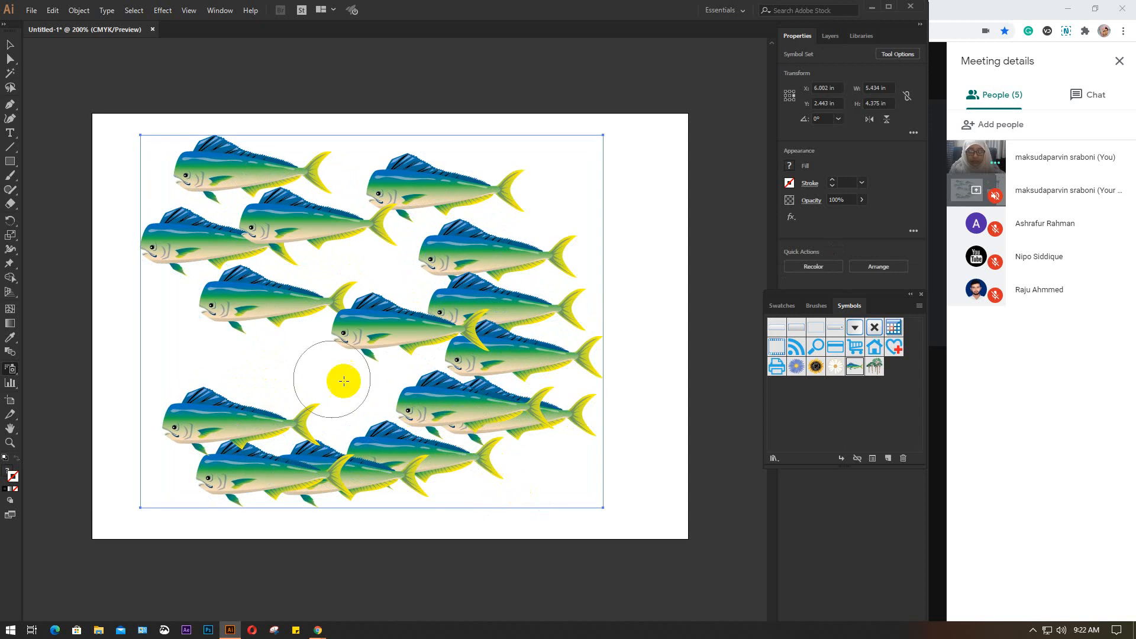
pyautogui.click(291, 370)
pyautogui.moveTo(481, 298)
pyautogui.mouseDown()
pyautogui.moveTo(393, 257)
pyautogui.moveTo(642, 475)
pyautogui.mouseUp()
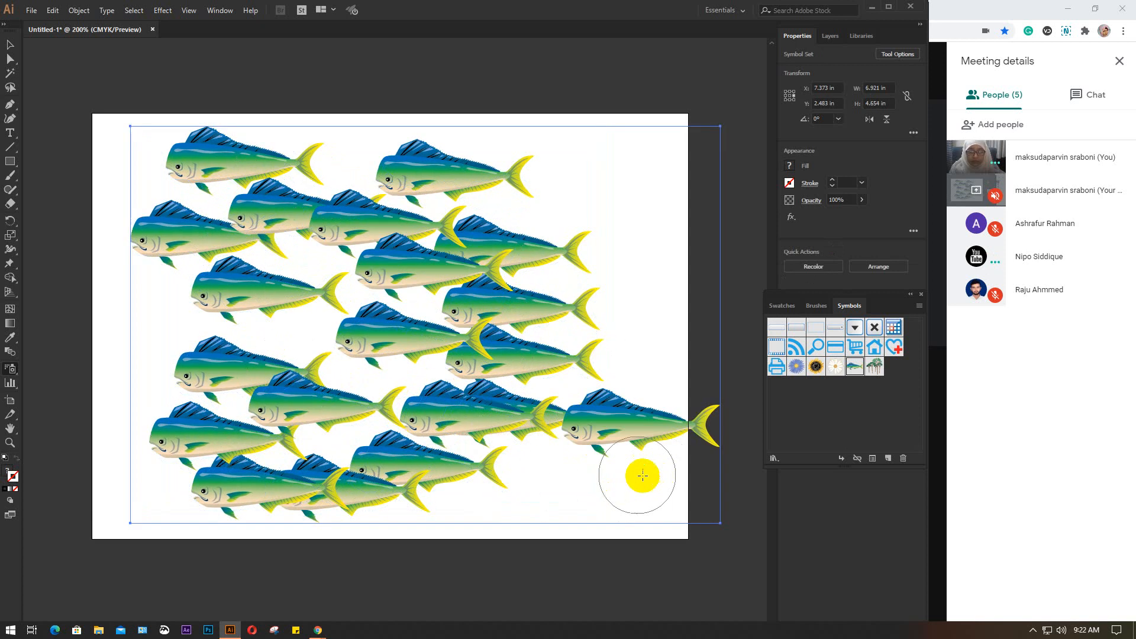
pyautogui.click(538, 180)
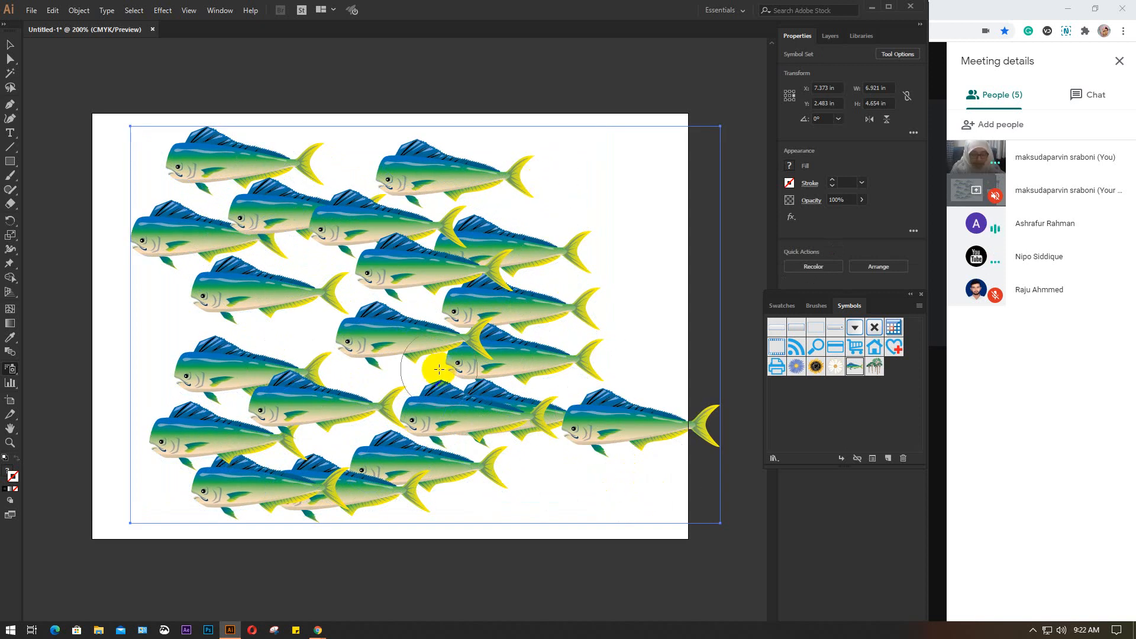
pyautogui.press('Delete')
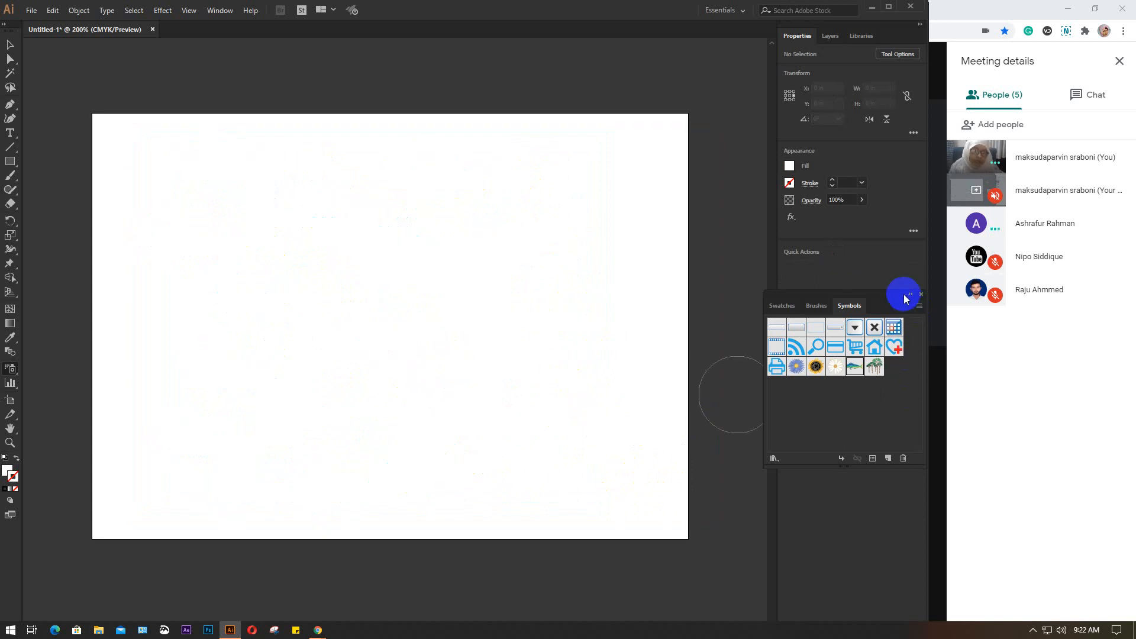
# Switch to Chrome and search the web in a new tab for "free symbol download for illustrator"
pyautogui.moveTo(904, 299); pyautogui.dragTo(868, 285)
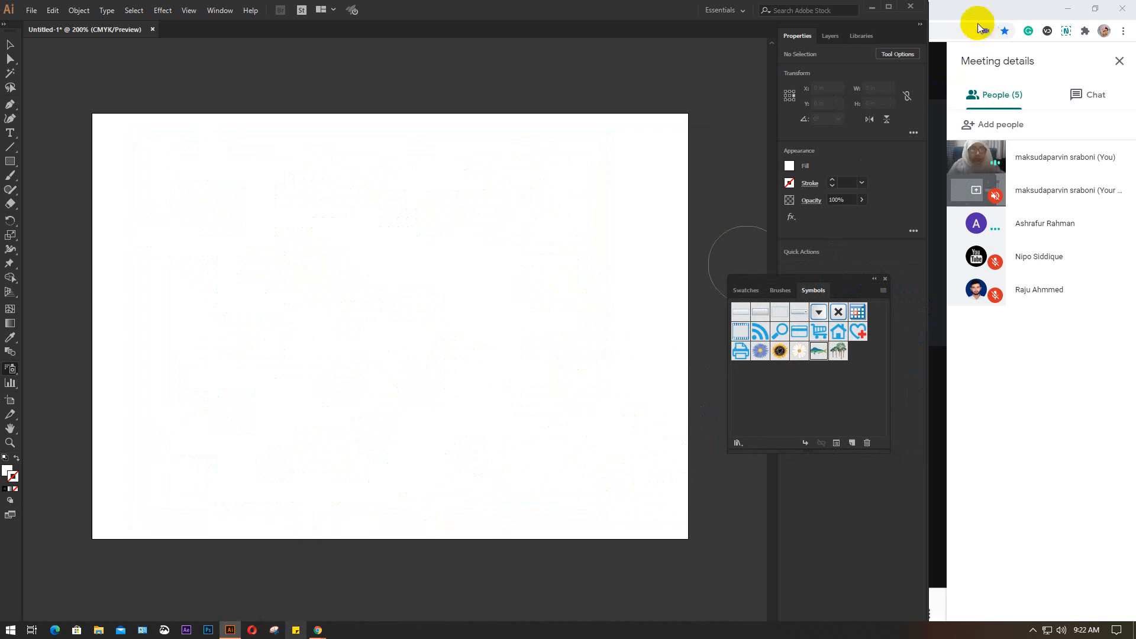
pyautogui.click(978, 23)
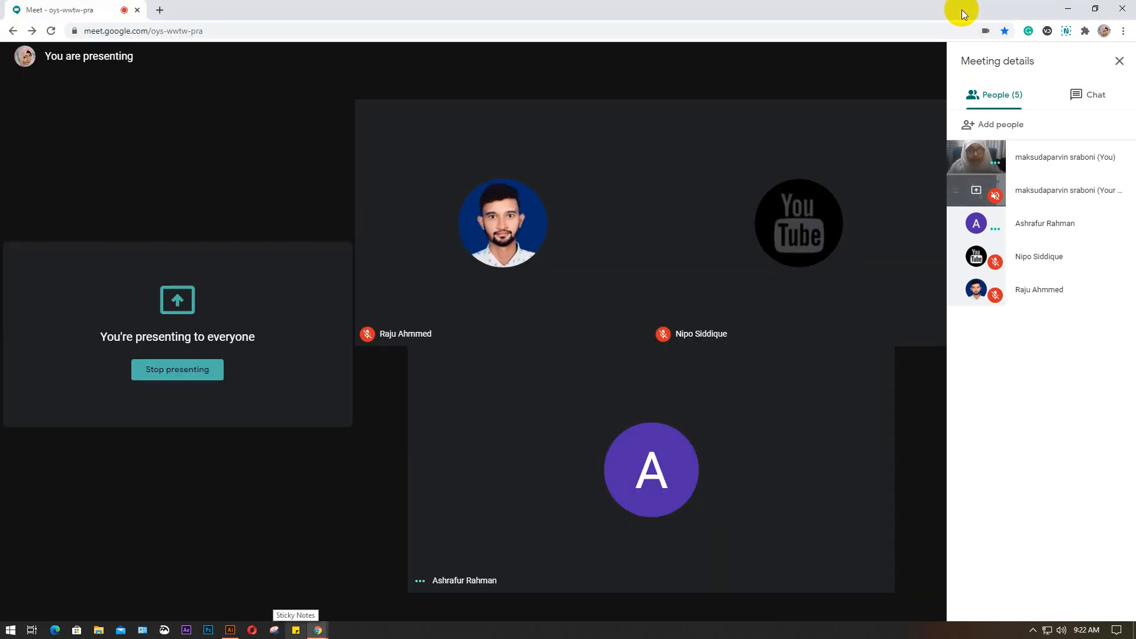
pyautogui.click(160, 10)
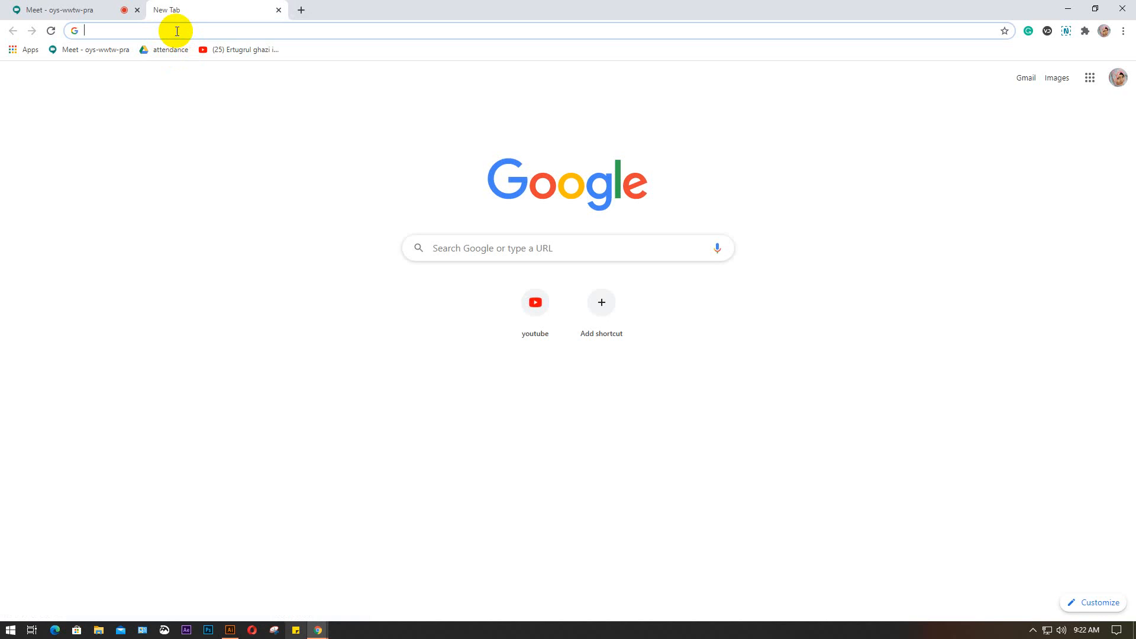
pyautogui.write('frwee')
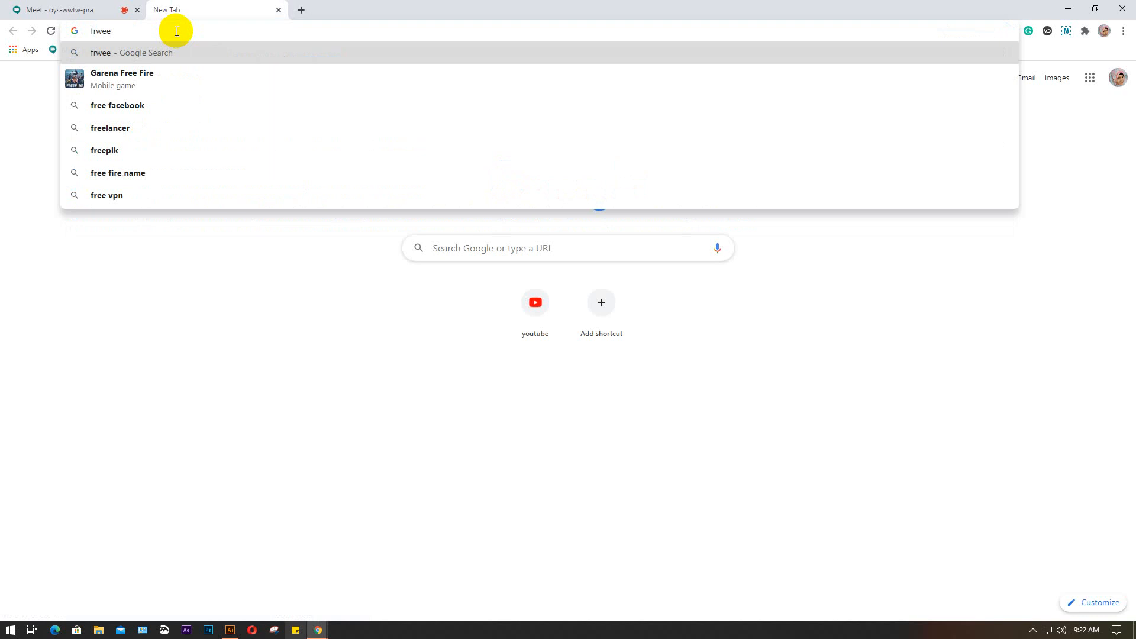
pyautogui.press('BackSpace')
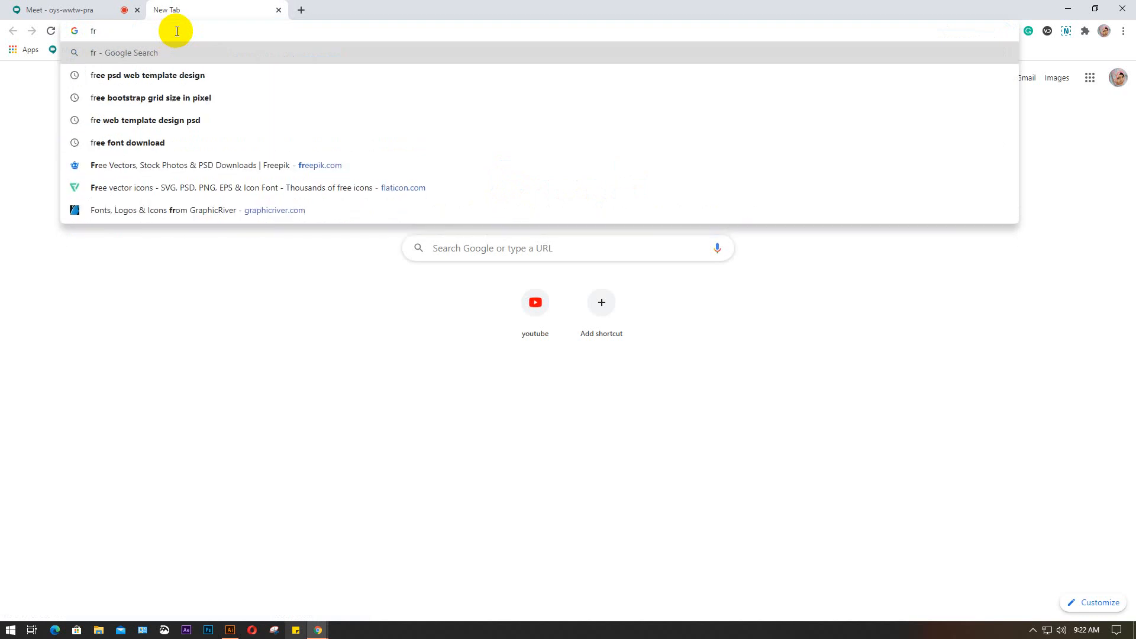
pyautogui.write('ee ')
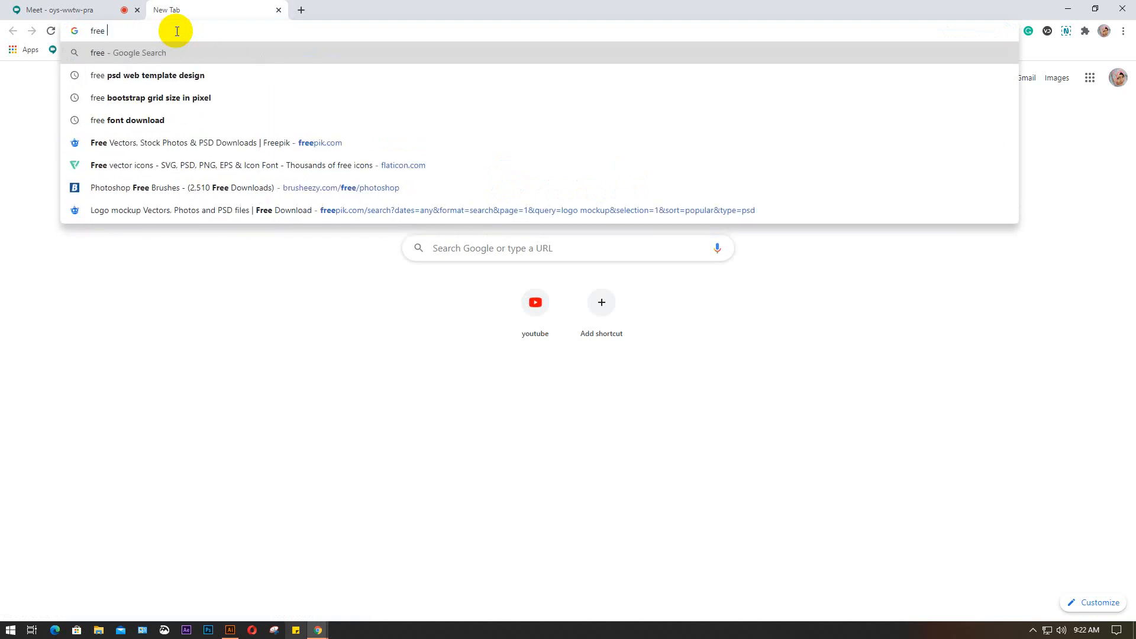
pyautogui.write('sym')
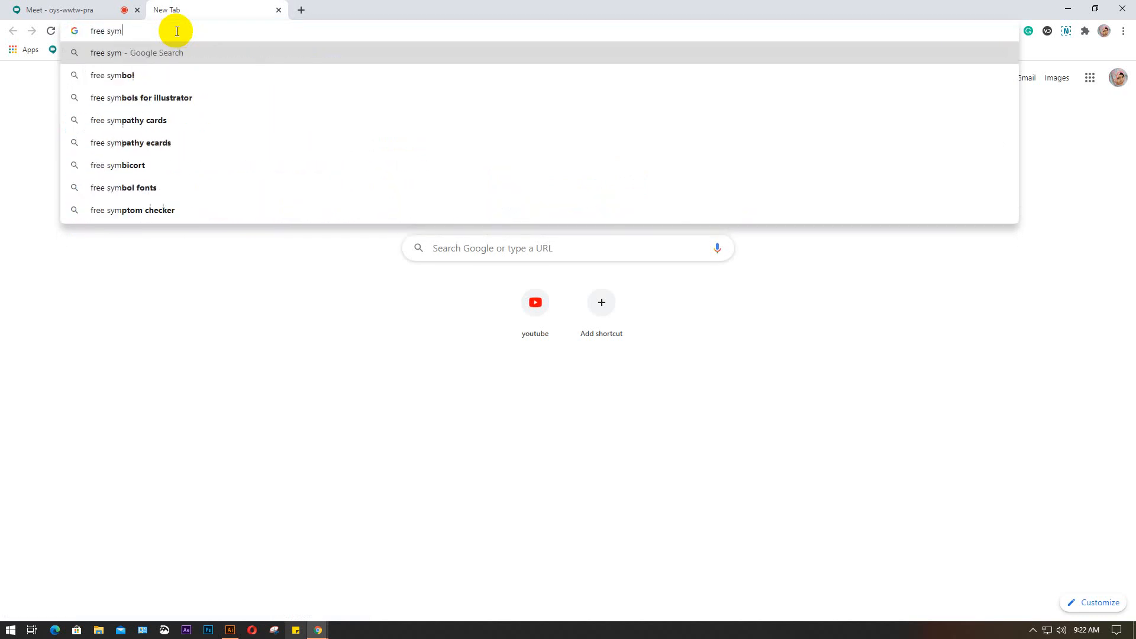
pyautogui.write('bol')
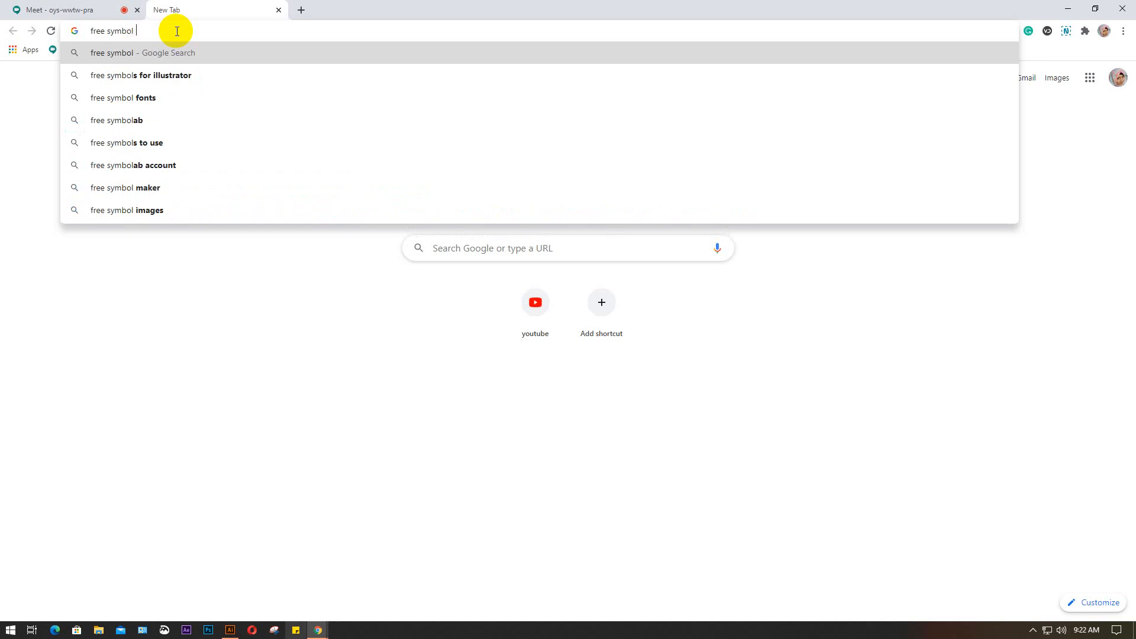
pyautogui.write(' downl')
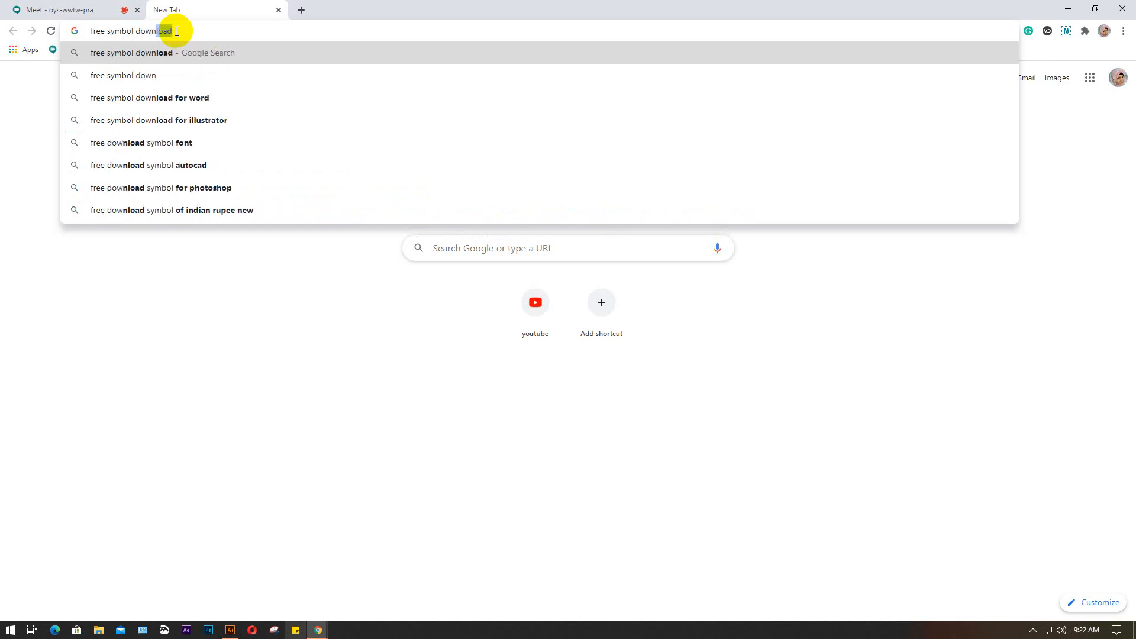
pyautogui.write('doal')
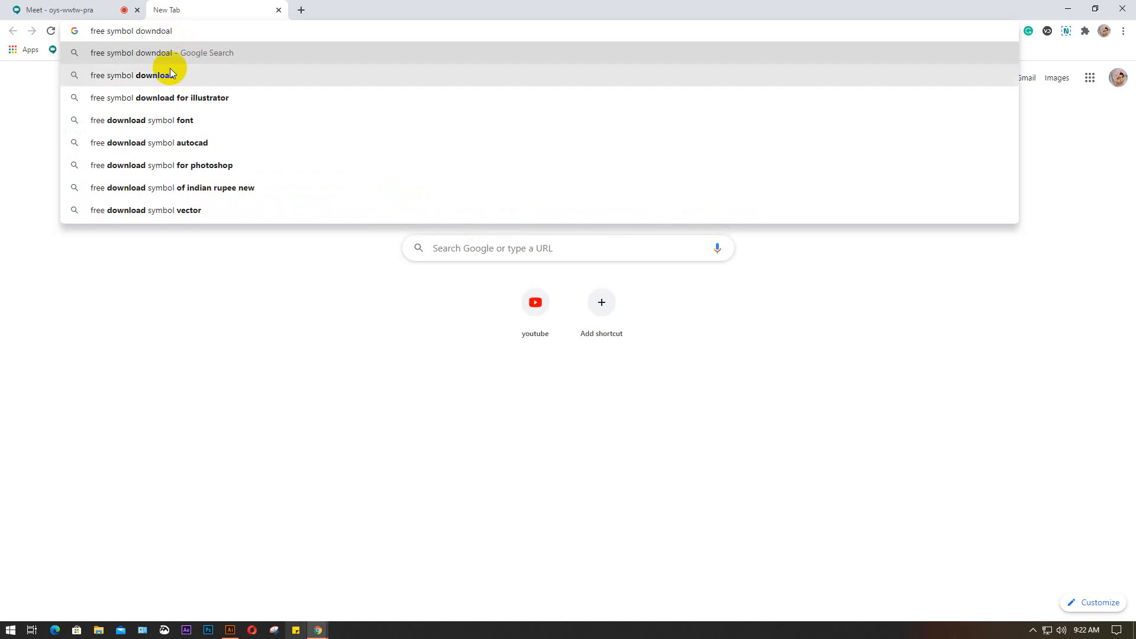
pyautogui.click(178, 99)
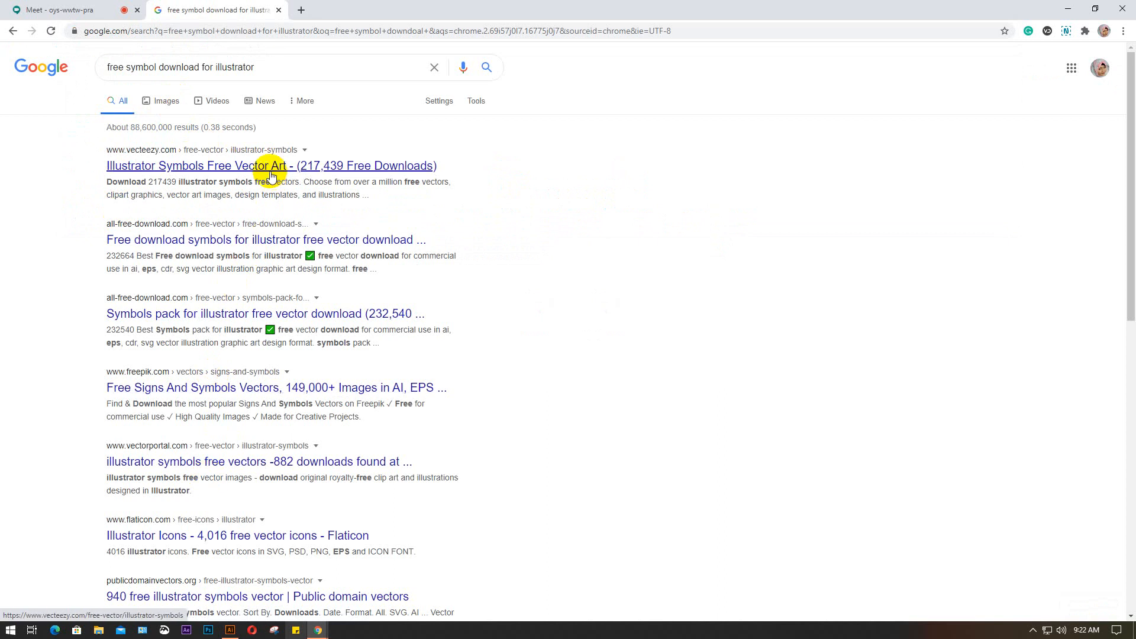
# Open the Vecteezy Illustrator Symbols result, download the free White Wings Illustration, and return to the Meet tab
pyautogui.click(248, 168)
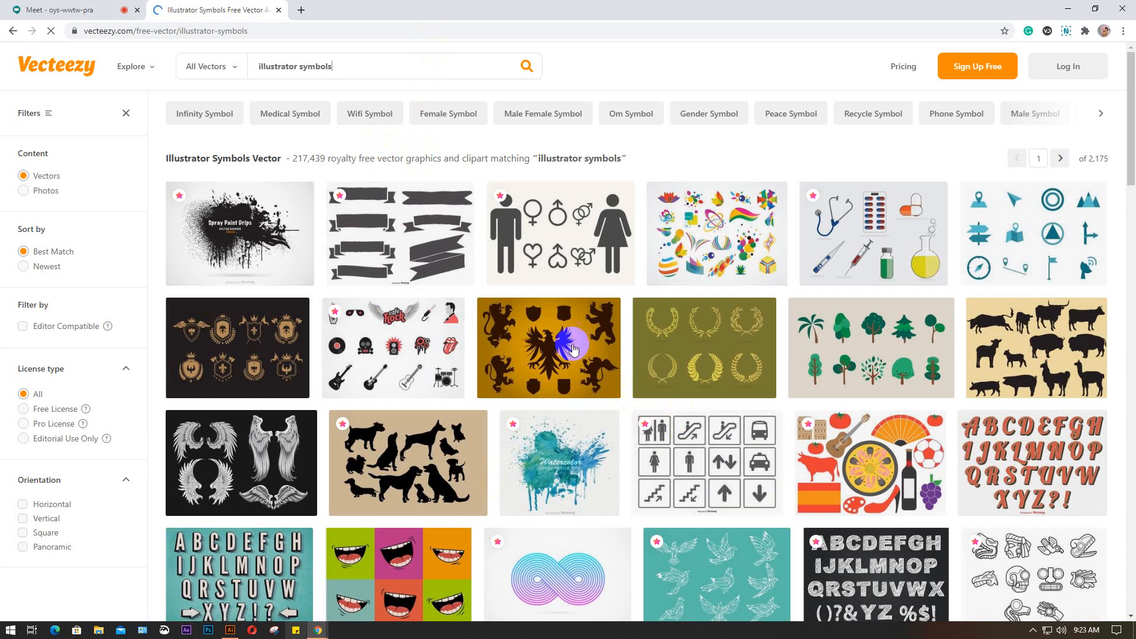
pyautogui.scroll(-2, 443, 338)
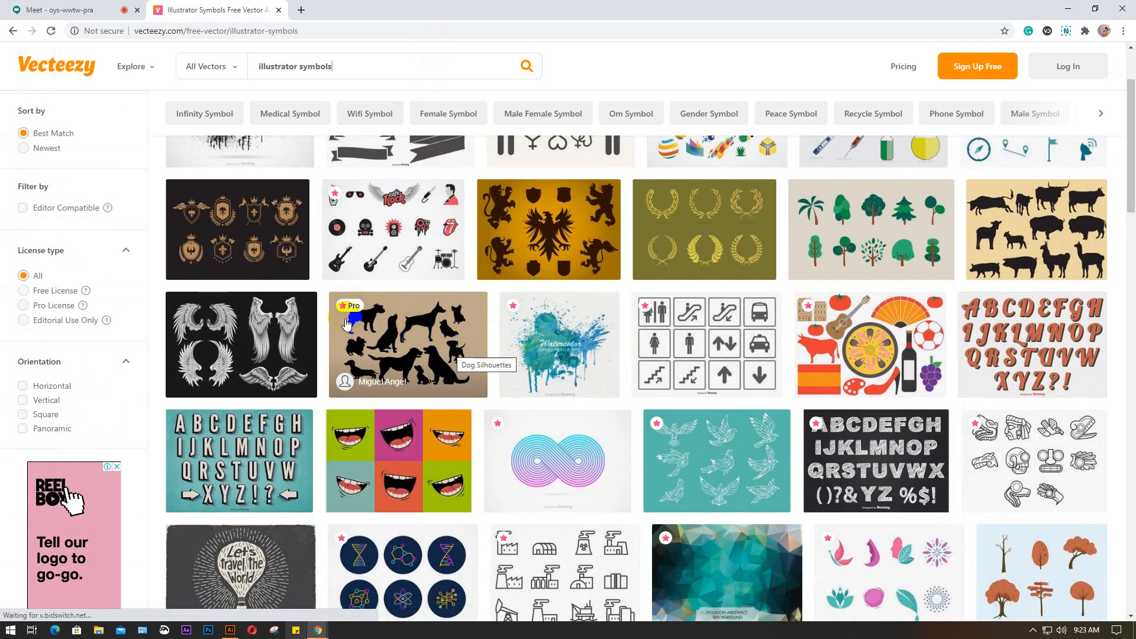
pyautogui.click(242, 333)
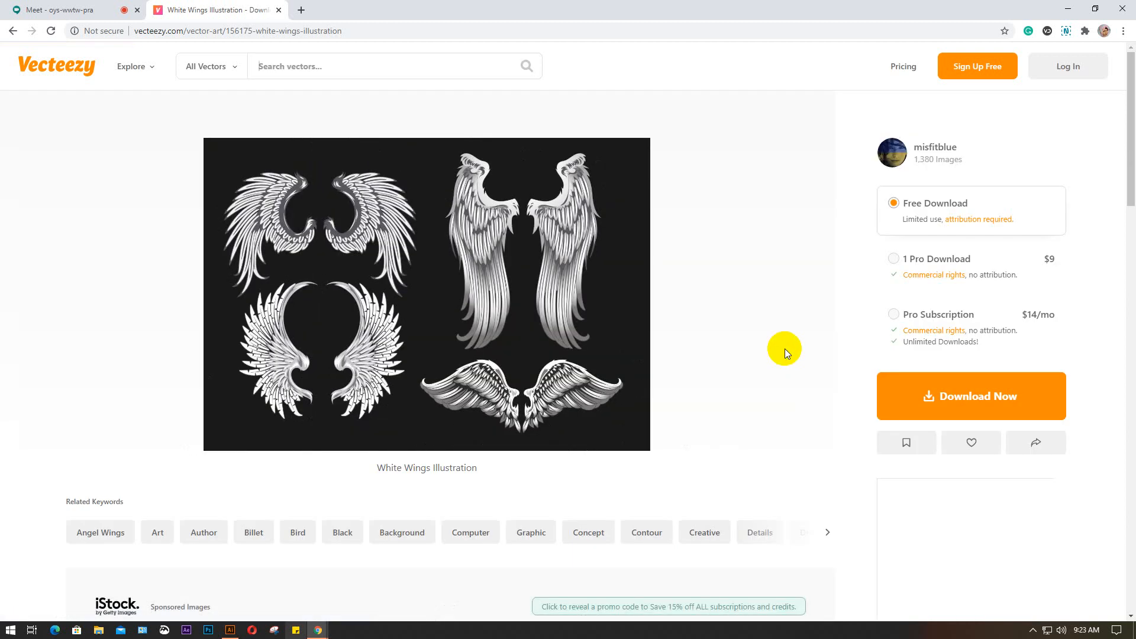
pyautogui.click(971, 391)
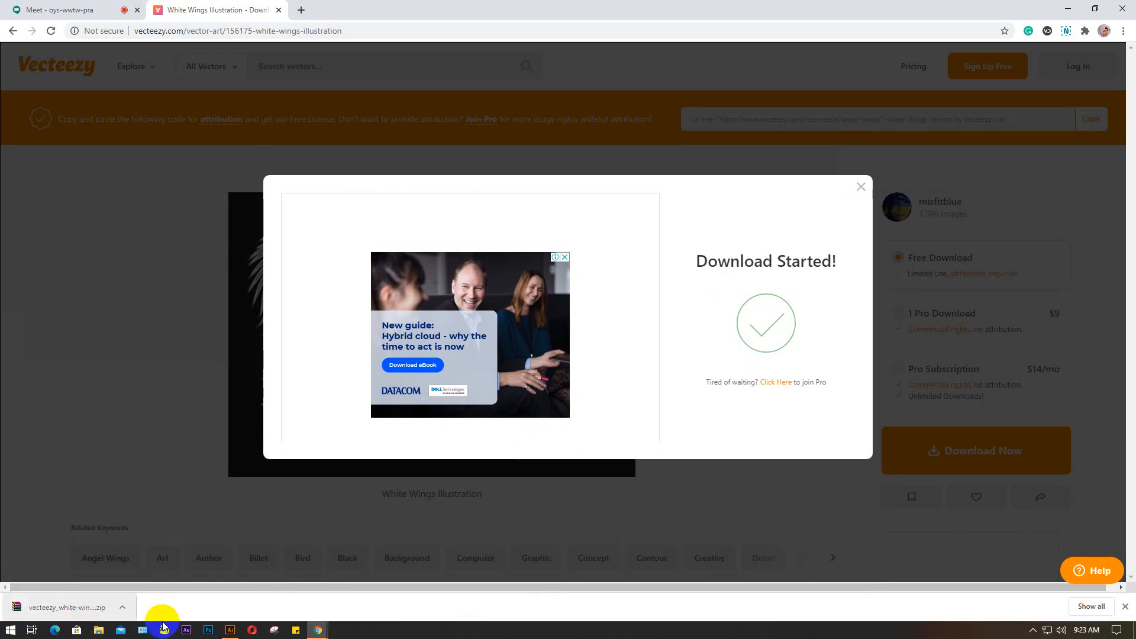
pyautogui.click(861, 188)
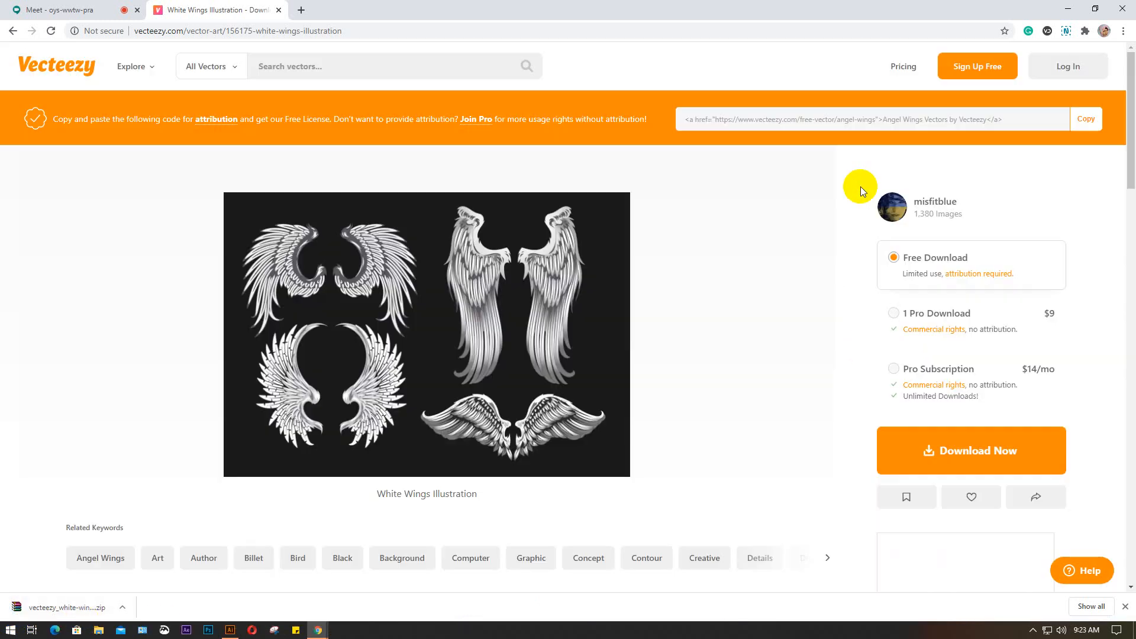
pyautogui.click(13, 30)
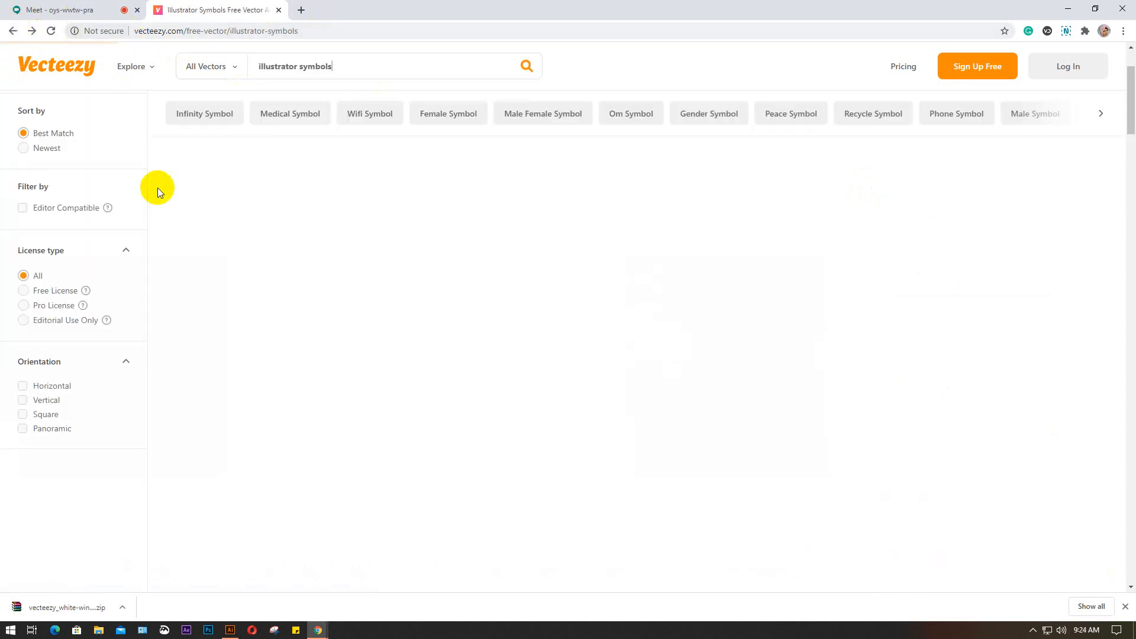
pyautogui.click(53, 10)
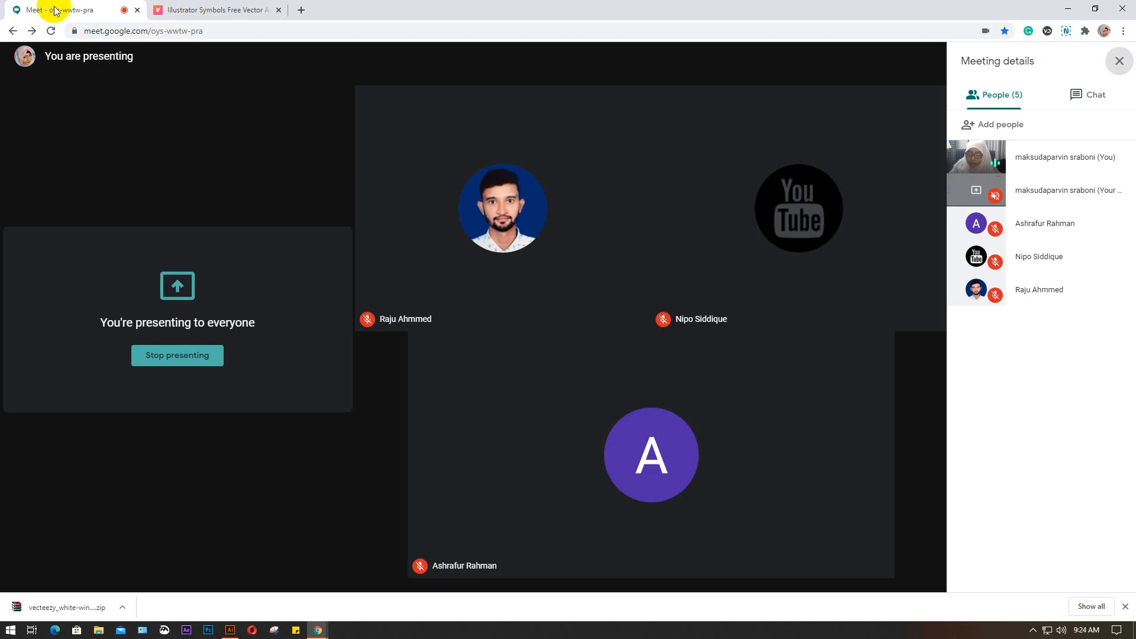
# Switch to File Explorer and extract the downloaded vecteezy white-wings archive into its own folder within Downloads
pyautogui.click(99, 632)
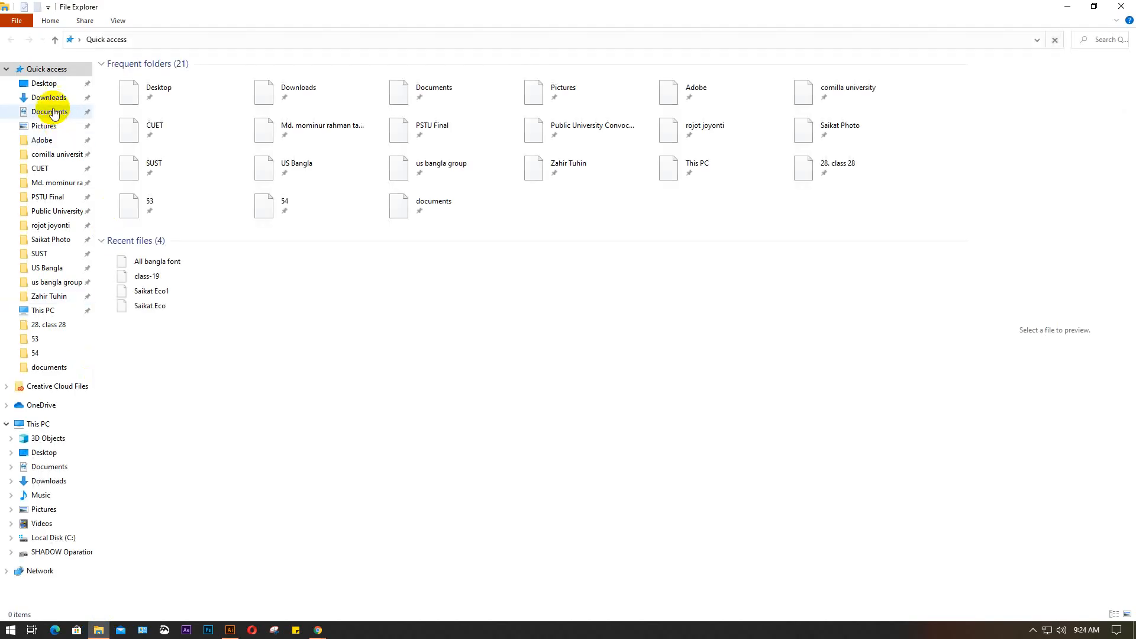
pyautogui.click(47, 98)
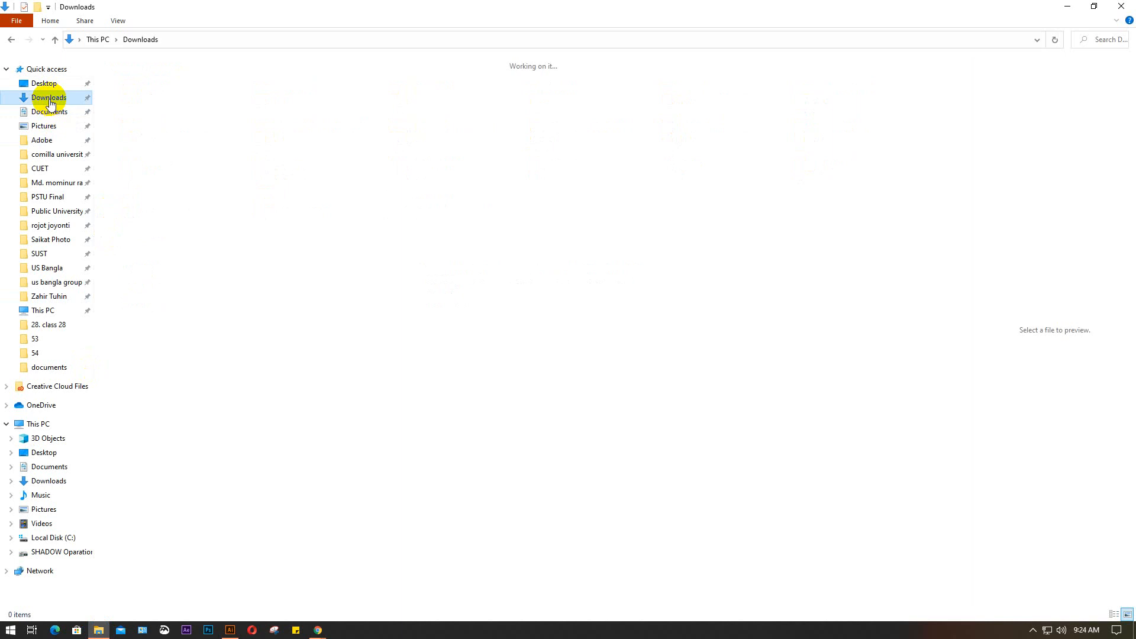
pyautogui.click(126, 102)
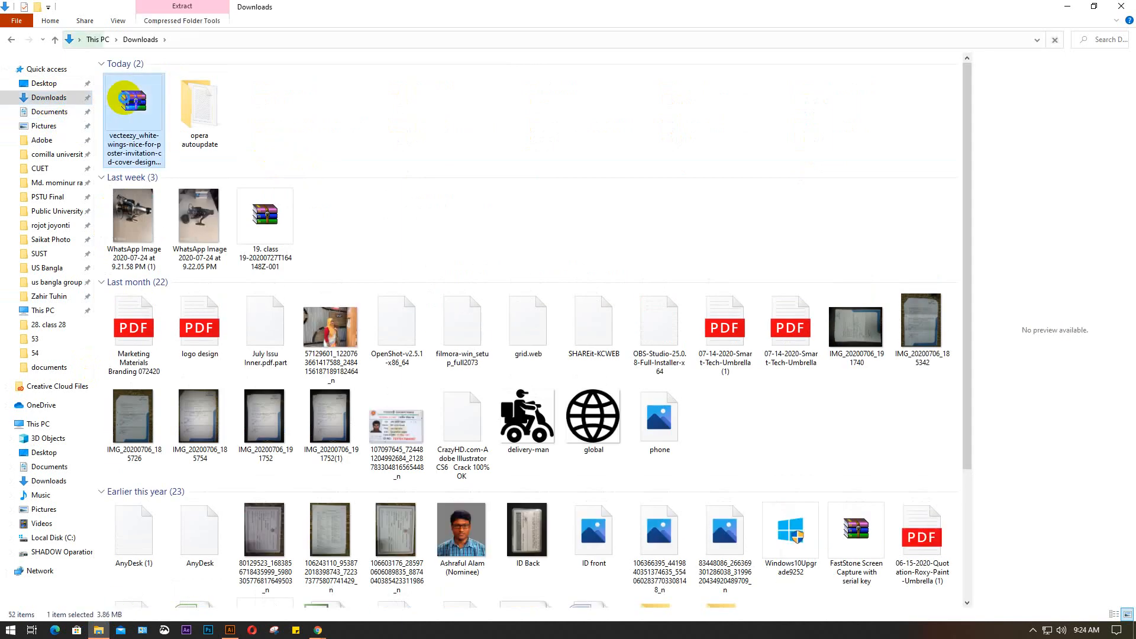
pyautogui.rightClick(126, 99)
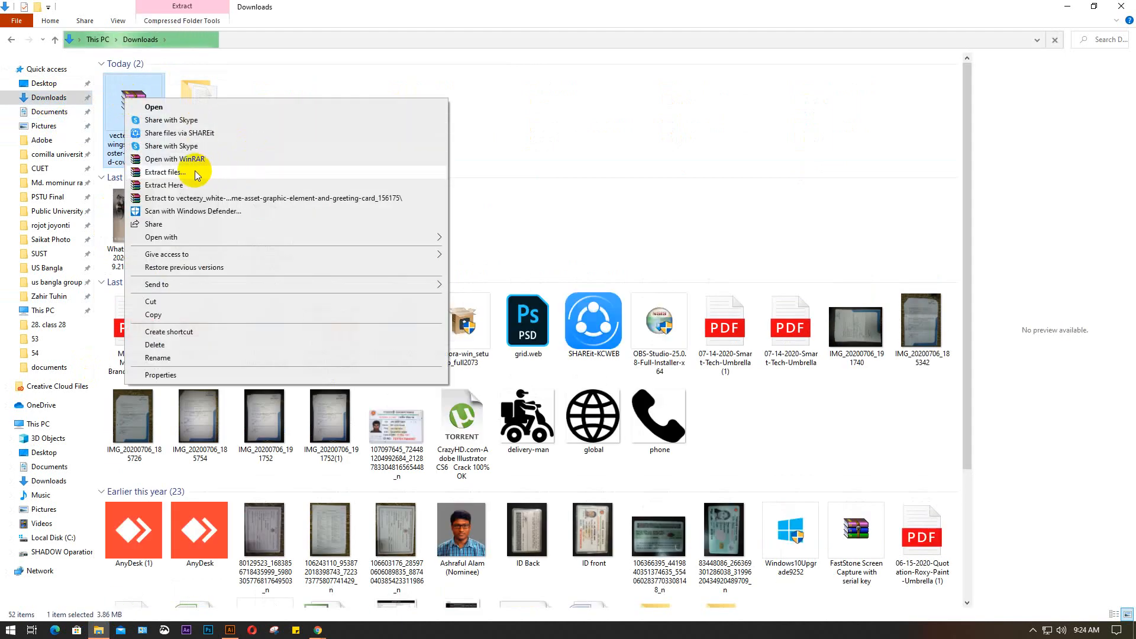
pyautogui.click(211, 170)
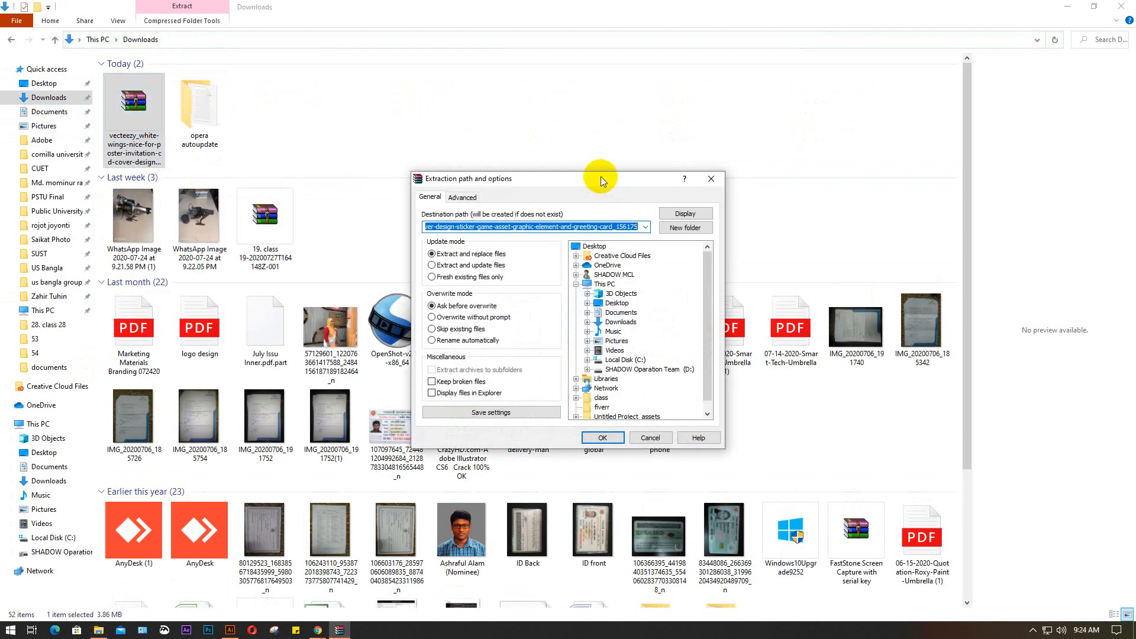
pyautogui.moveTo(601, 173); pyautogui.dragTo(560, 98)
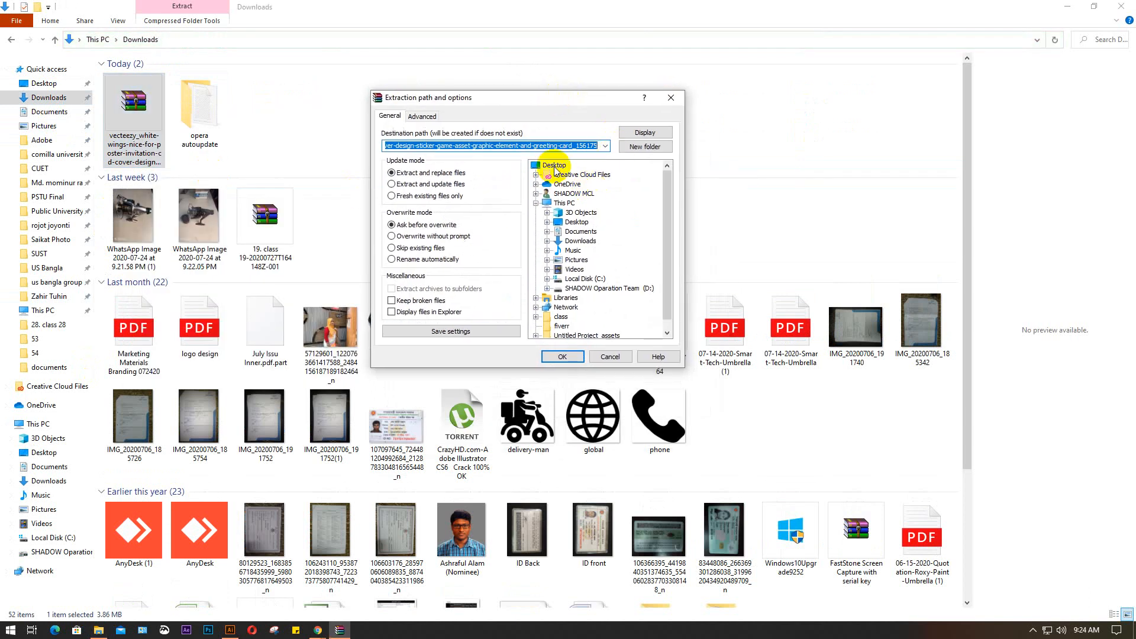
pyautogui.click(563, 356)
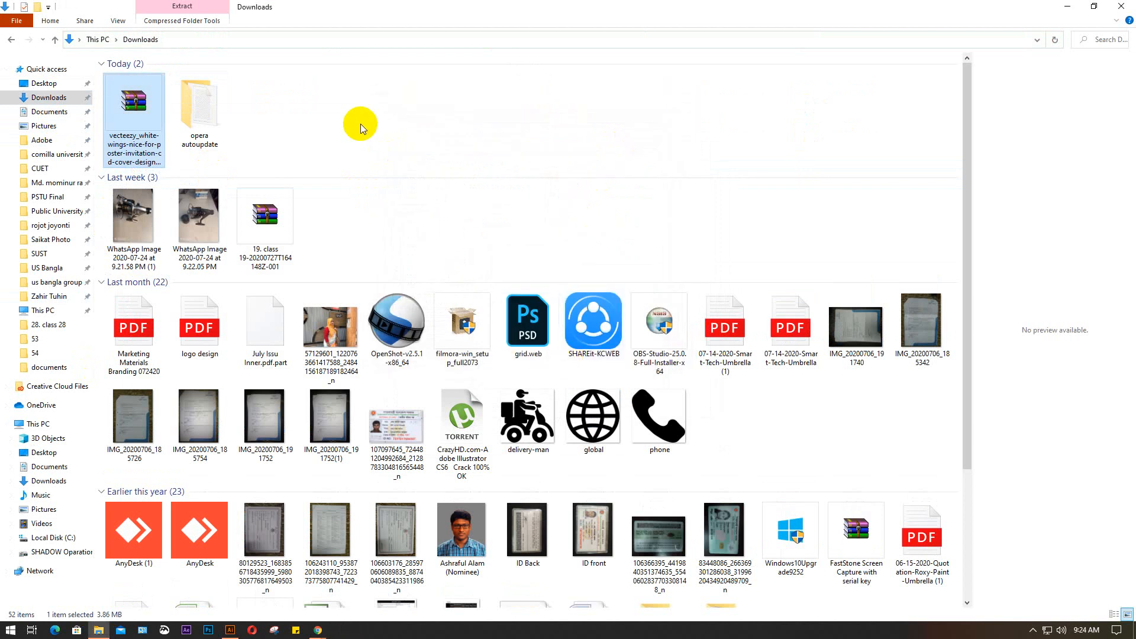
# Refresh the Downloads folder, open the extracted white-wings folder, and preview the angel wings_DFM2-01-01 EPS file
pyautogui.scroll(-3, 500, 225)
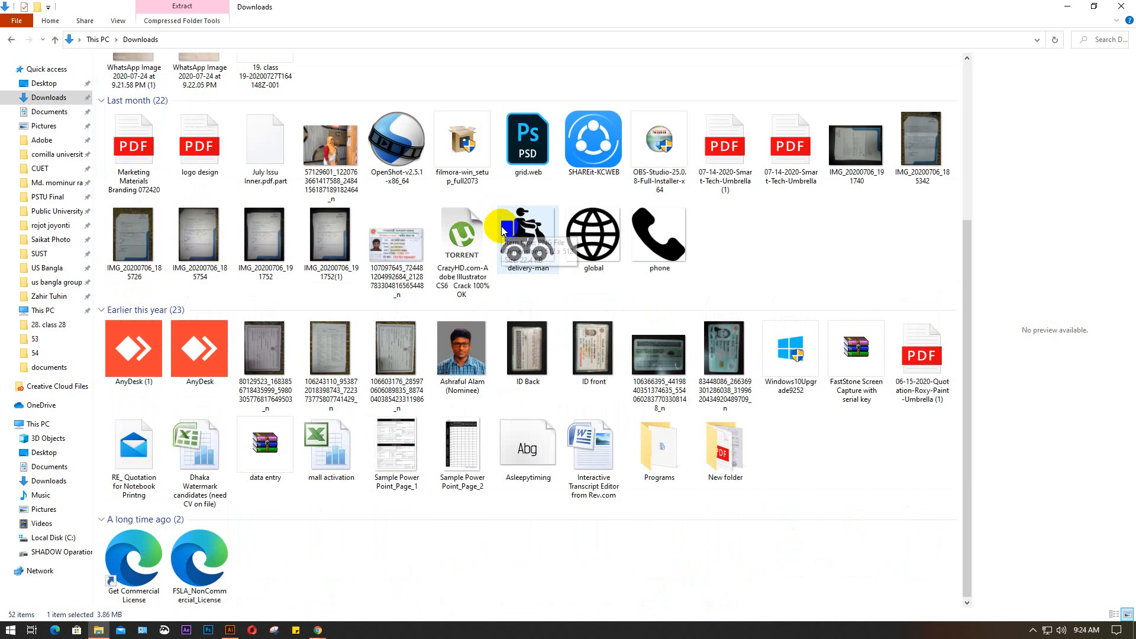
pyautogui.scroll(3, 502, 226)
pyautogui.click(406, 106)
pyautogui.rightClick(406, 105)
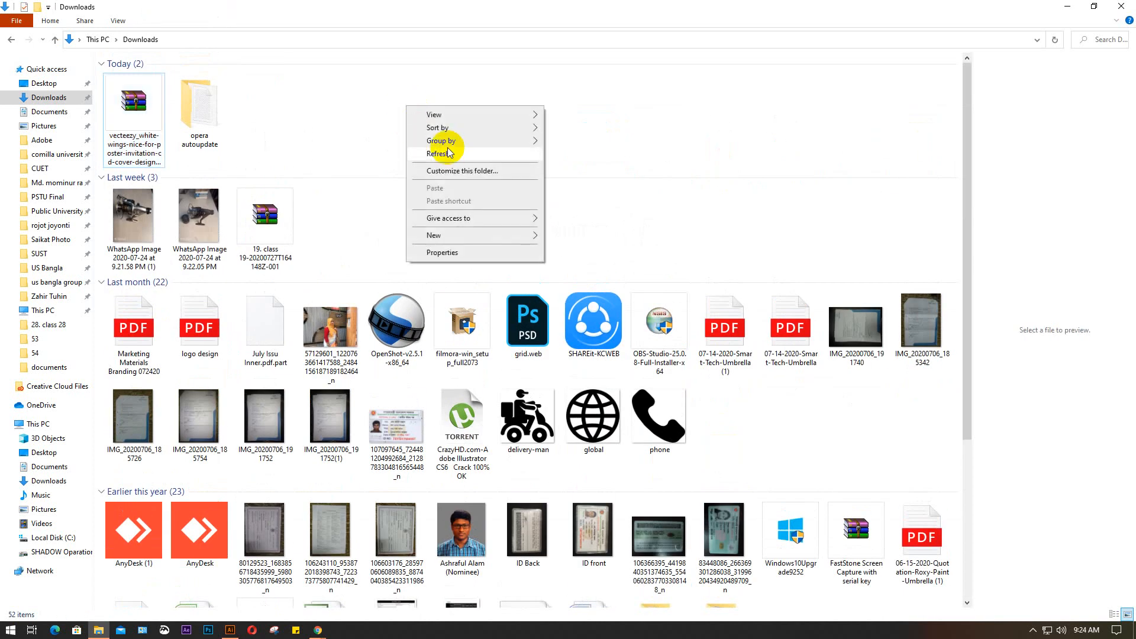
pyautogui.click(450, 152)
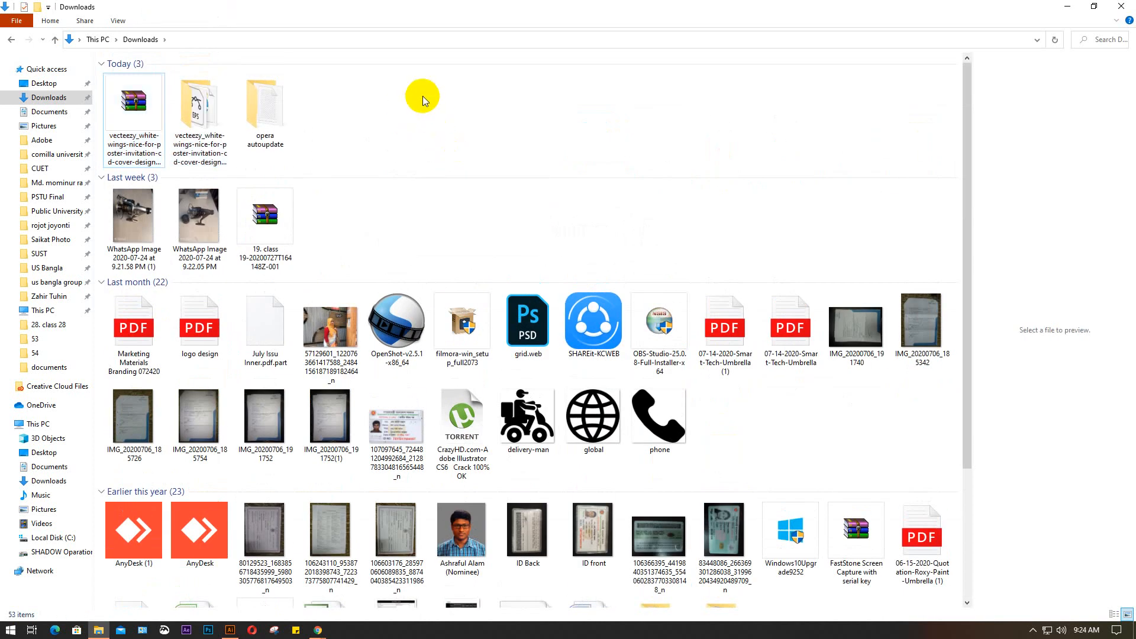
pyautogui.click(207, 116)
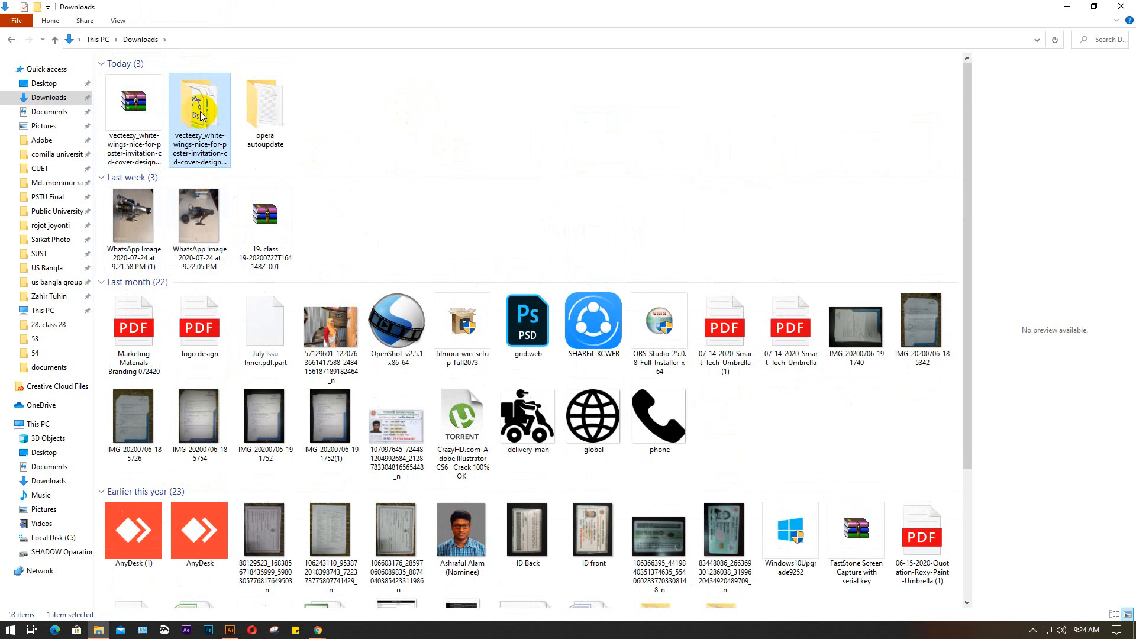
pyautogui.doubleClick(200, 114)
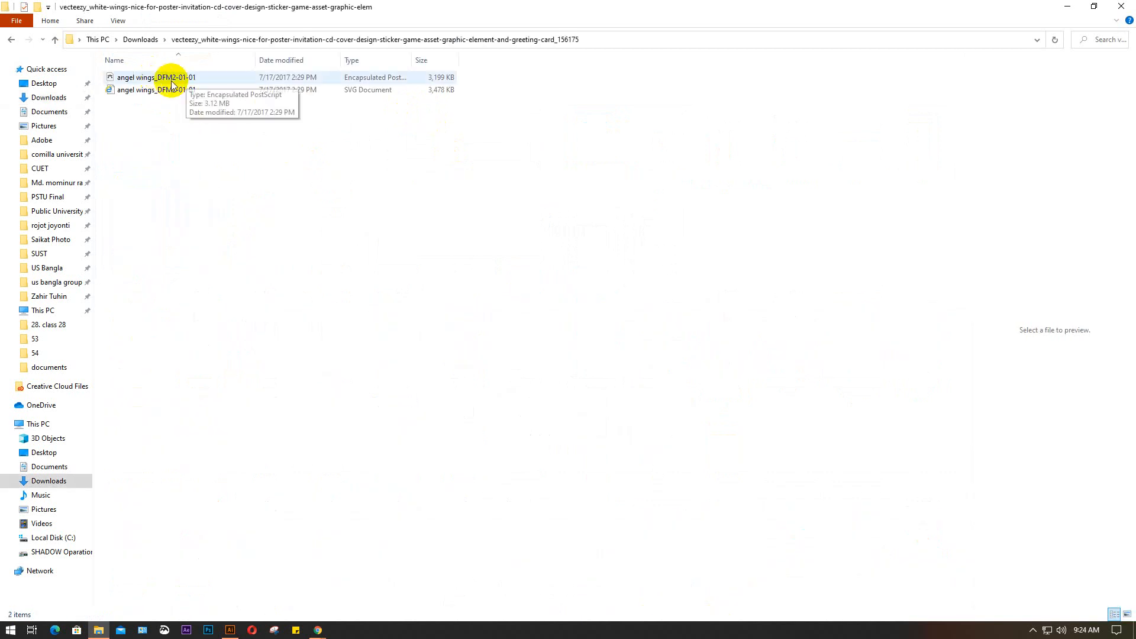
pyautogui.click(154, 78)
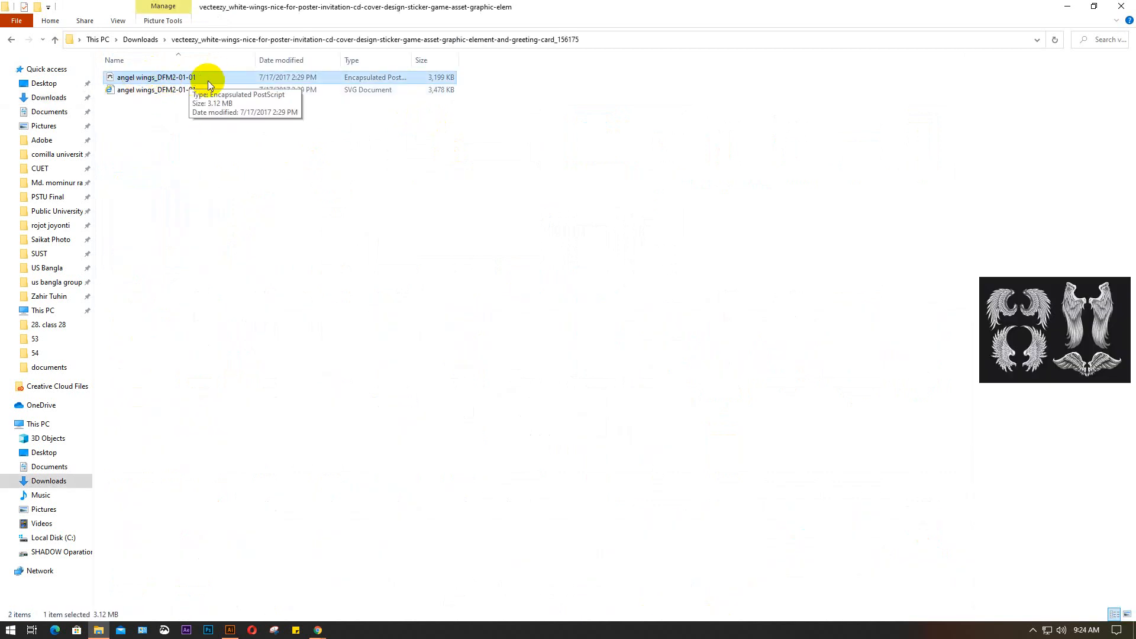
pyautogui.click(326, 180)
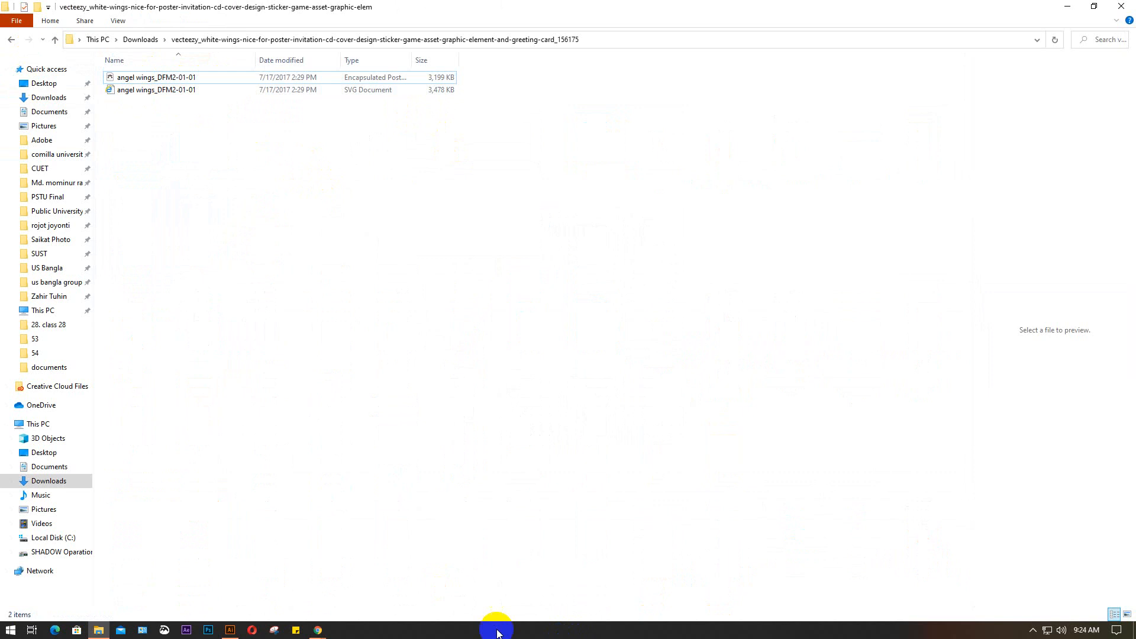
pyautogui.click(231, 631)
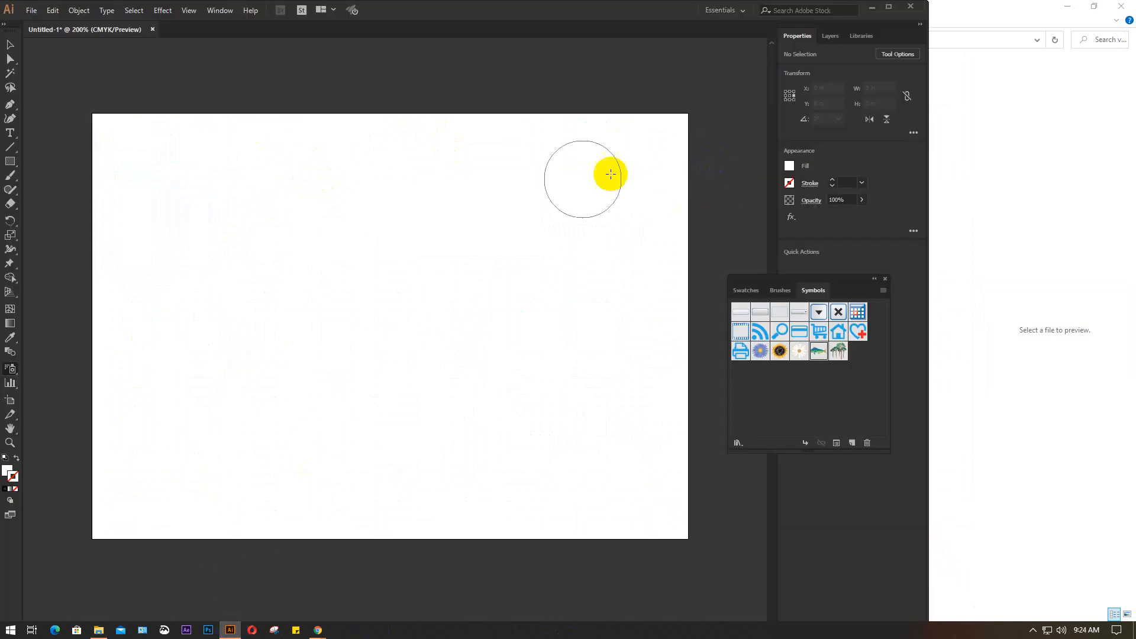
pyautogui.click(859, 375)
pyautogui.click(883, 290)
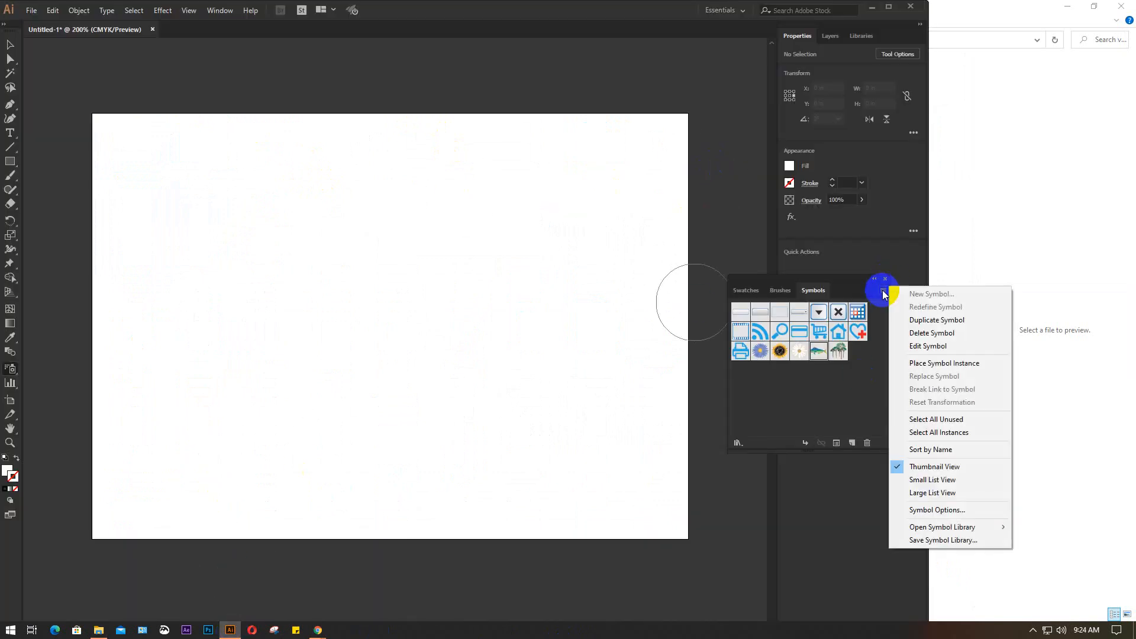
pyautogui.click(941, 541)
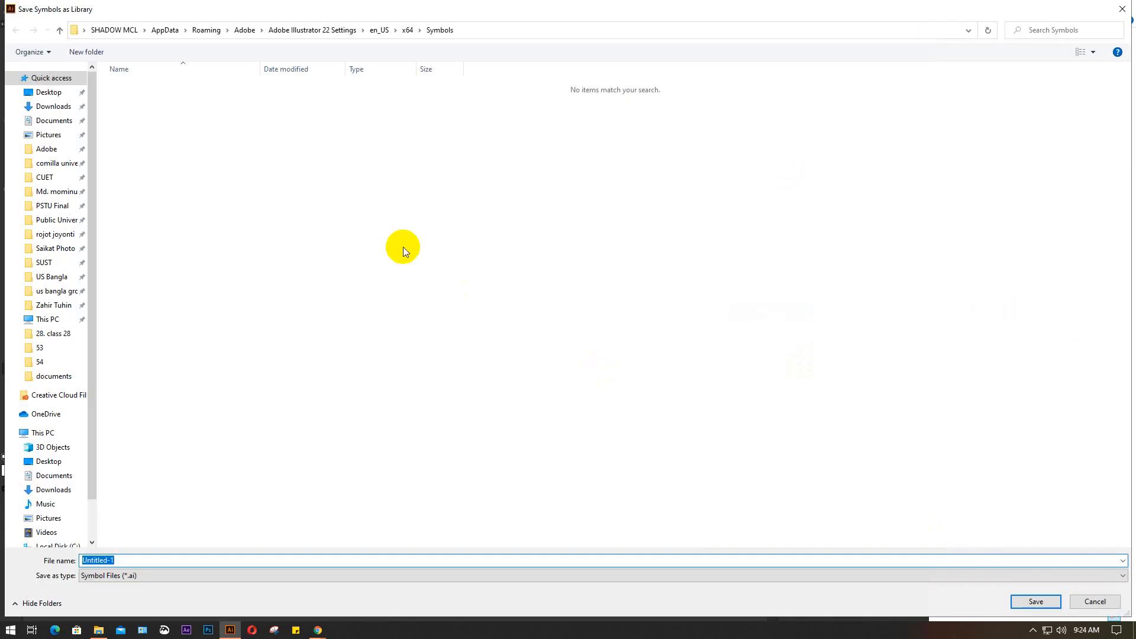
pyautogui.click(52, 107)
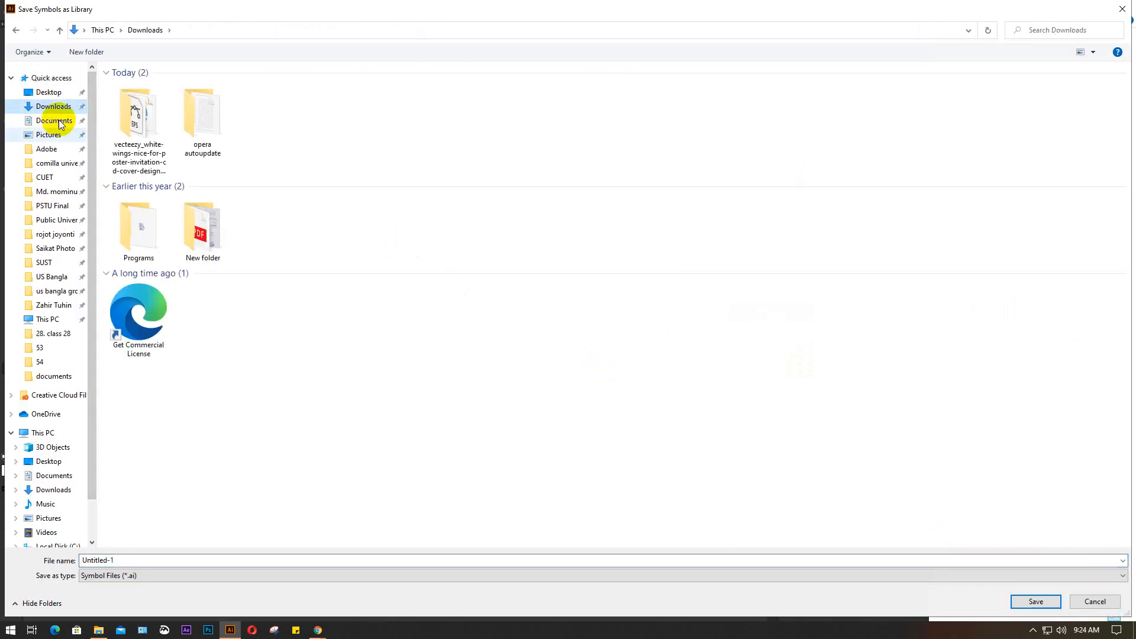
pyautogui.doubleClick(138, 113)
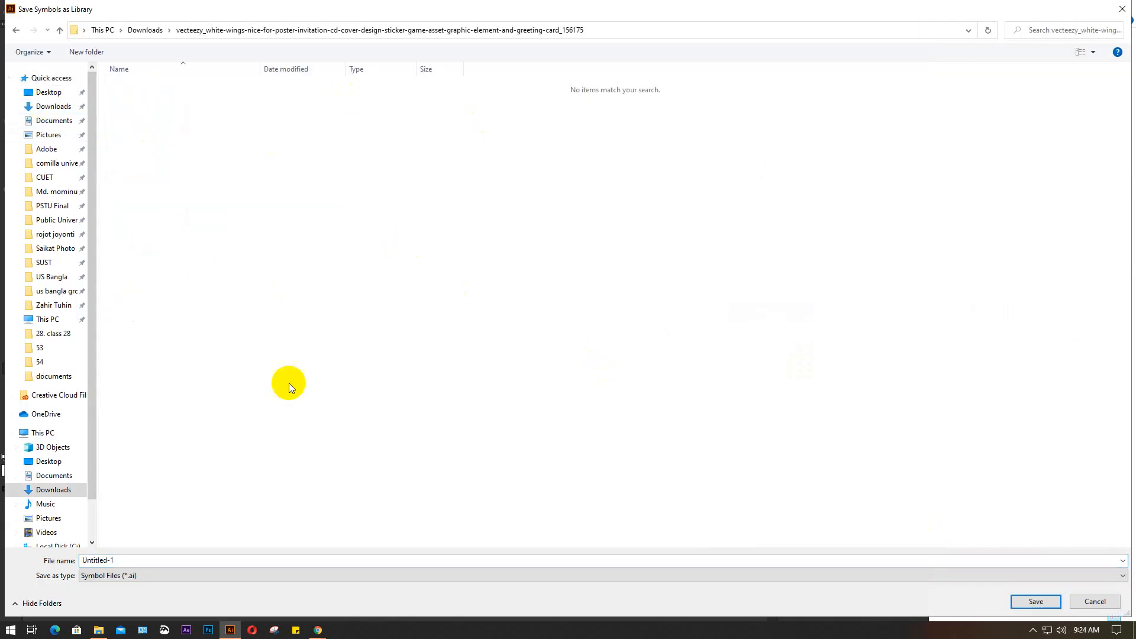
pyautogui.click(786, 578)
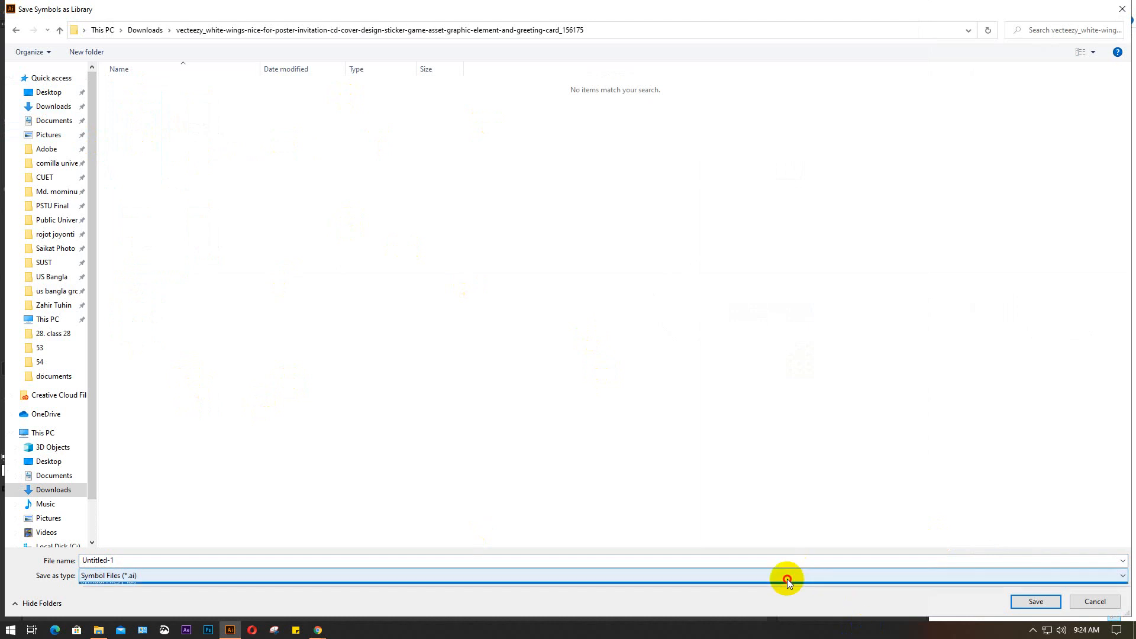
pyautogui.click(776, 578)
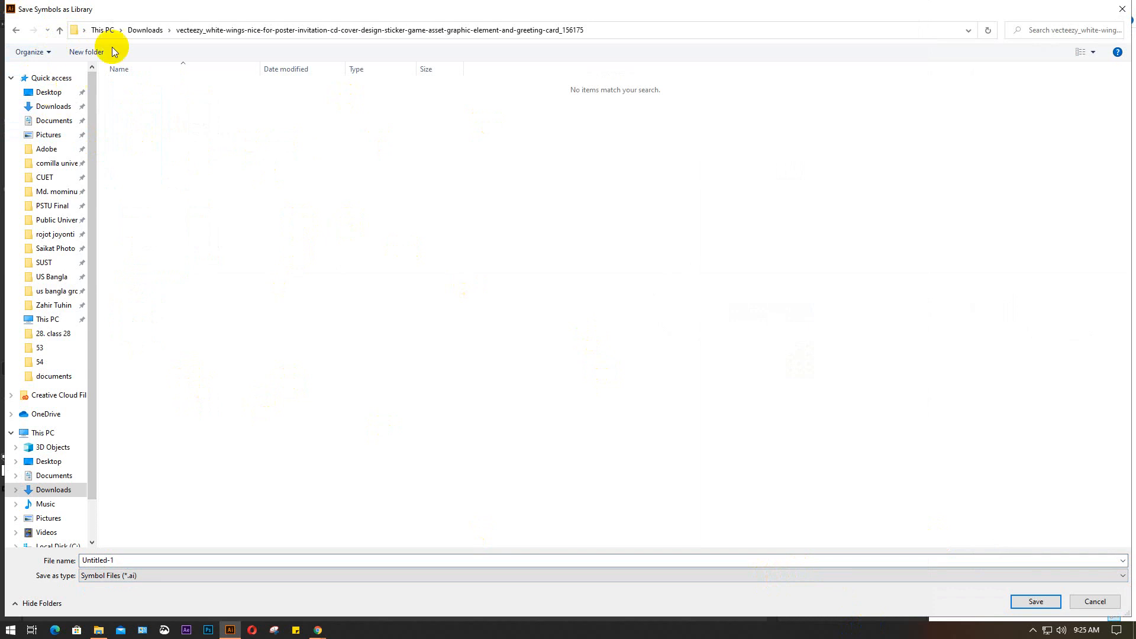
pyautogui.click(145, 30)
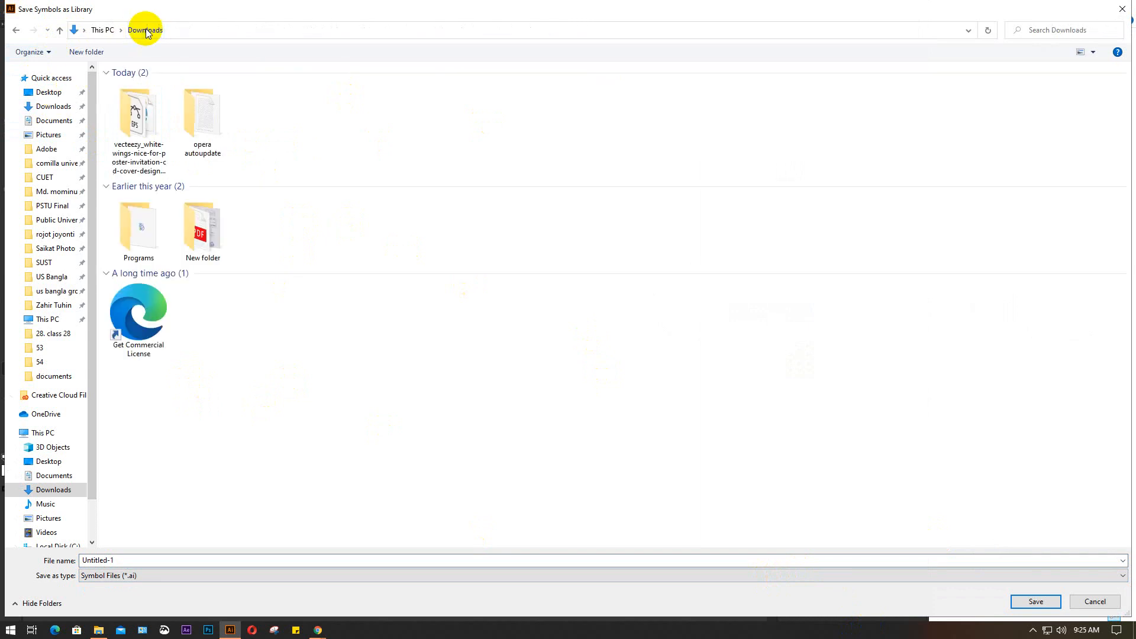
pyautogui.click(143, 126)
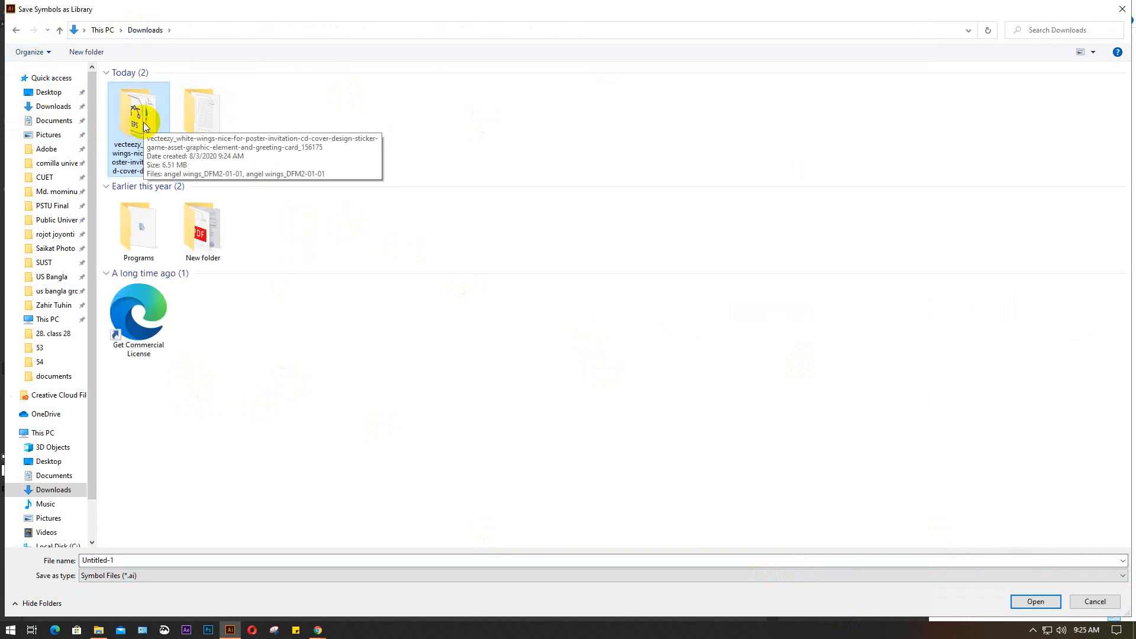
pyautogui.doubleClick(143, 122)
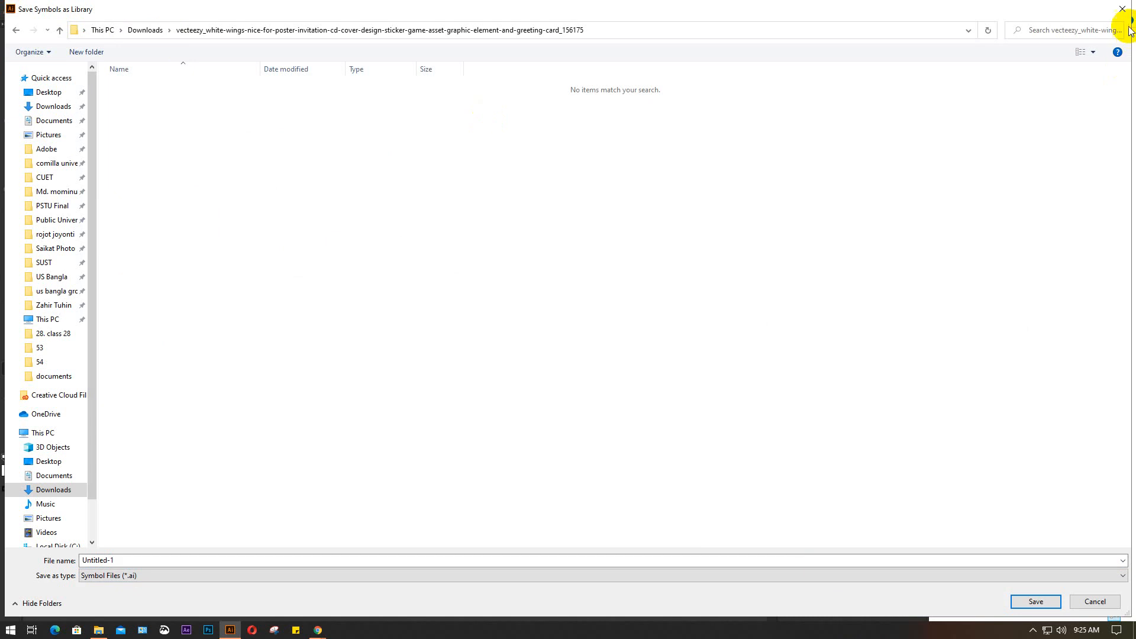
pyautogui.click(1122, 9)
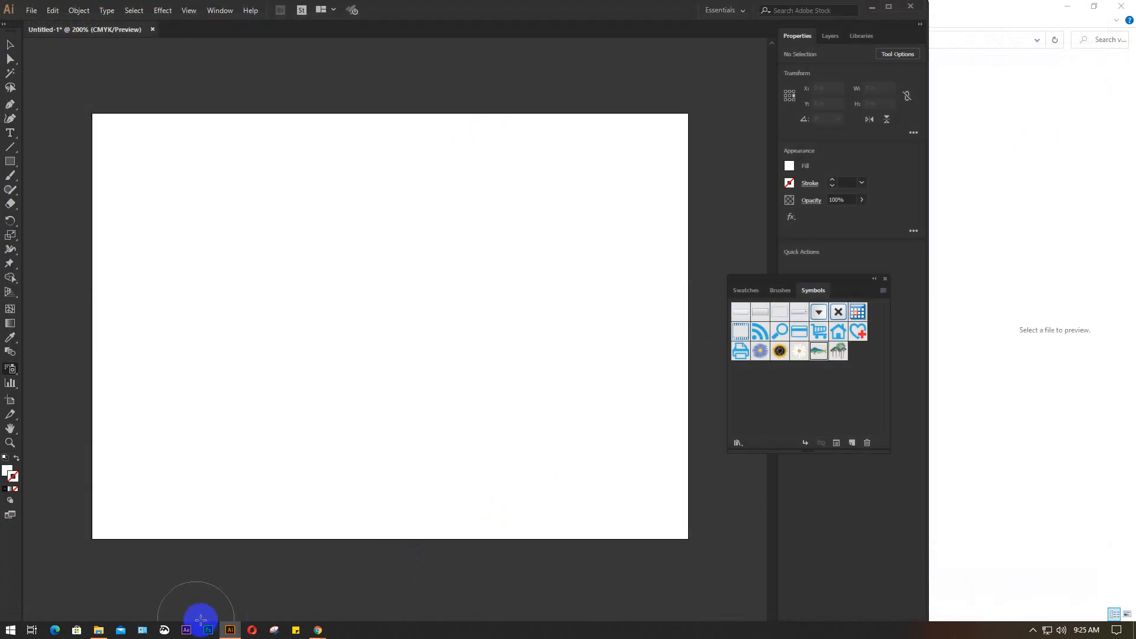
# Switch to File Explorer and place the angel wings_DFM2-01-01 EPS file as a linked file in the Untitled-1 Illustrator document
pyautogui.click(99, 629)
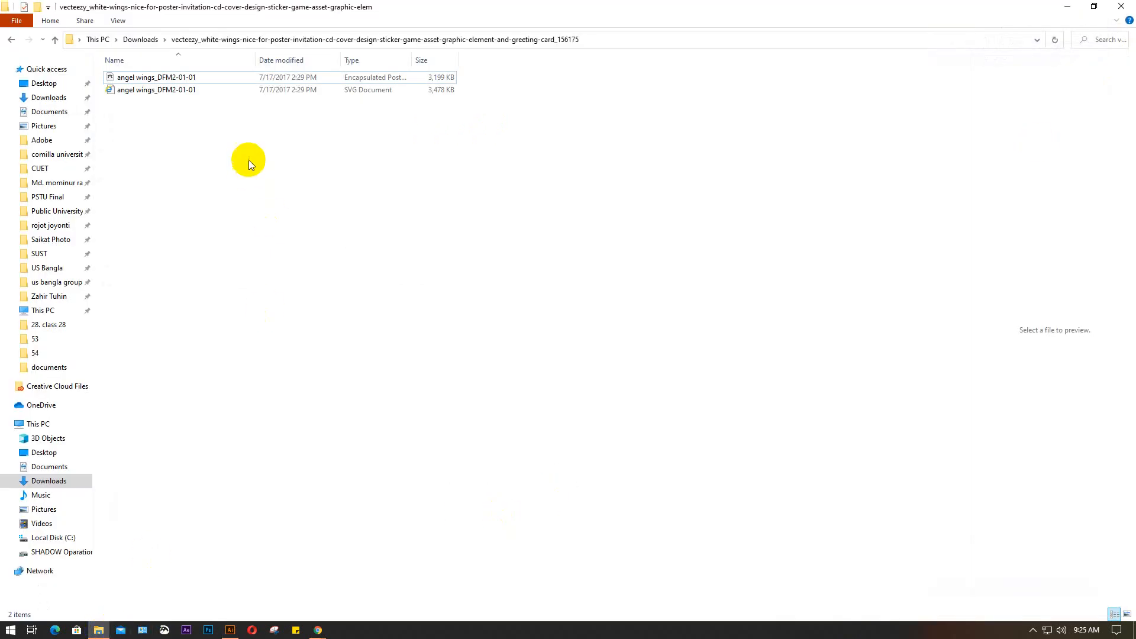
pyautogui.rightClick(217, 76)
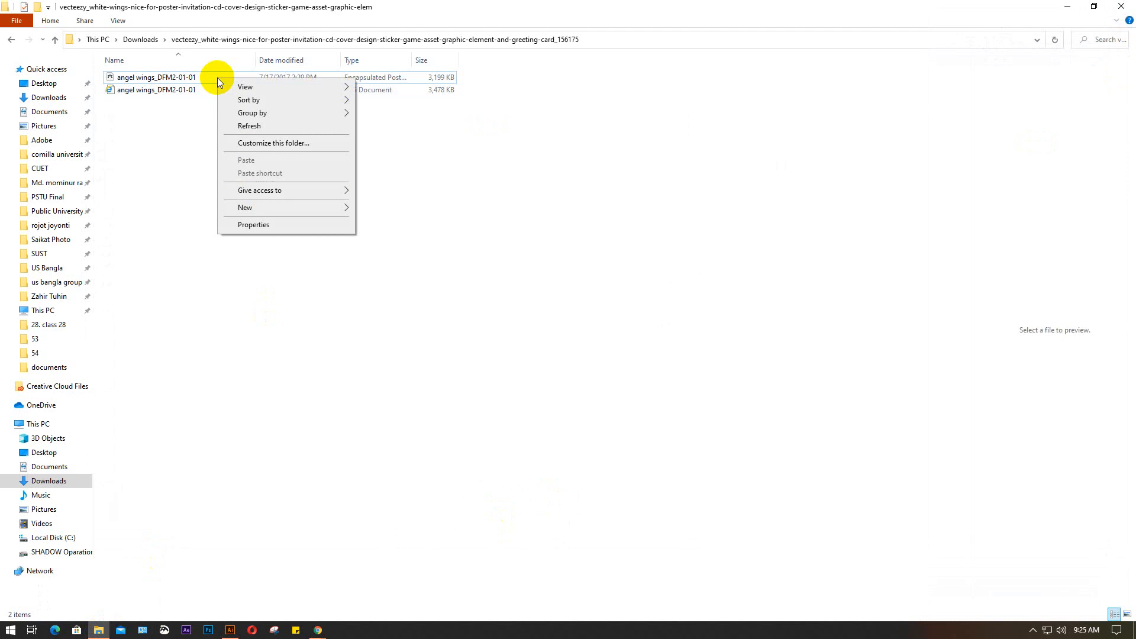
pyautogui.click(177, 101)
pyautogui.click(204, 77)
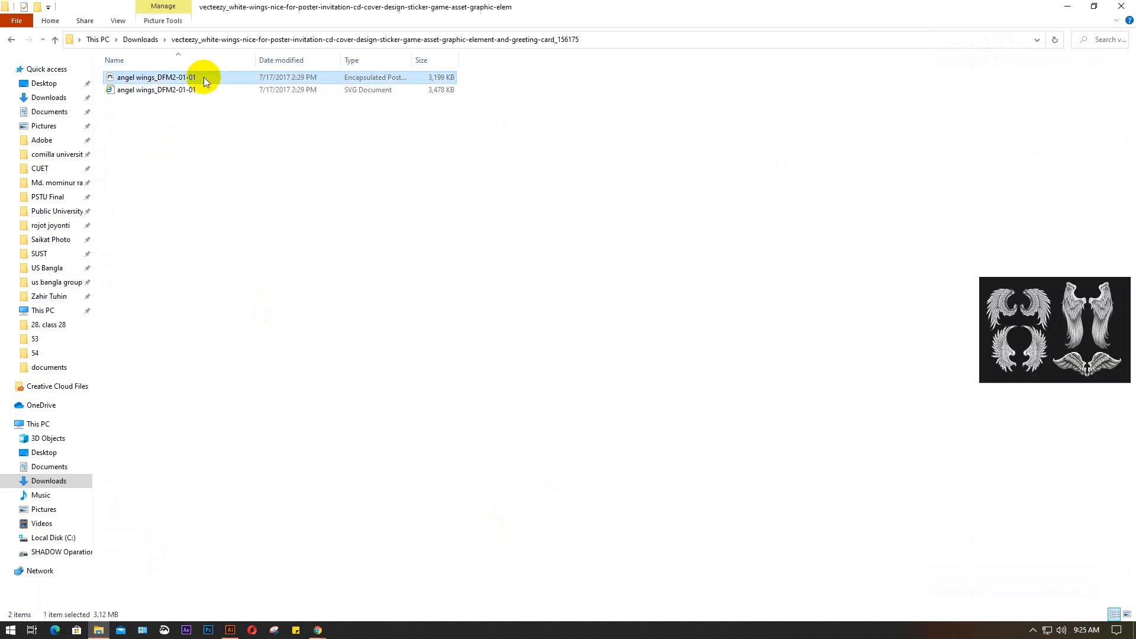
pyautogui.moveTo(203, 76); pyautogui.dragTo(310, 408)
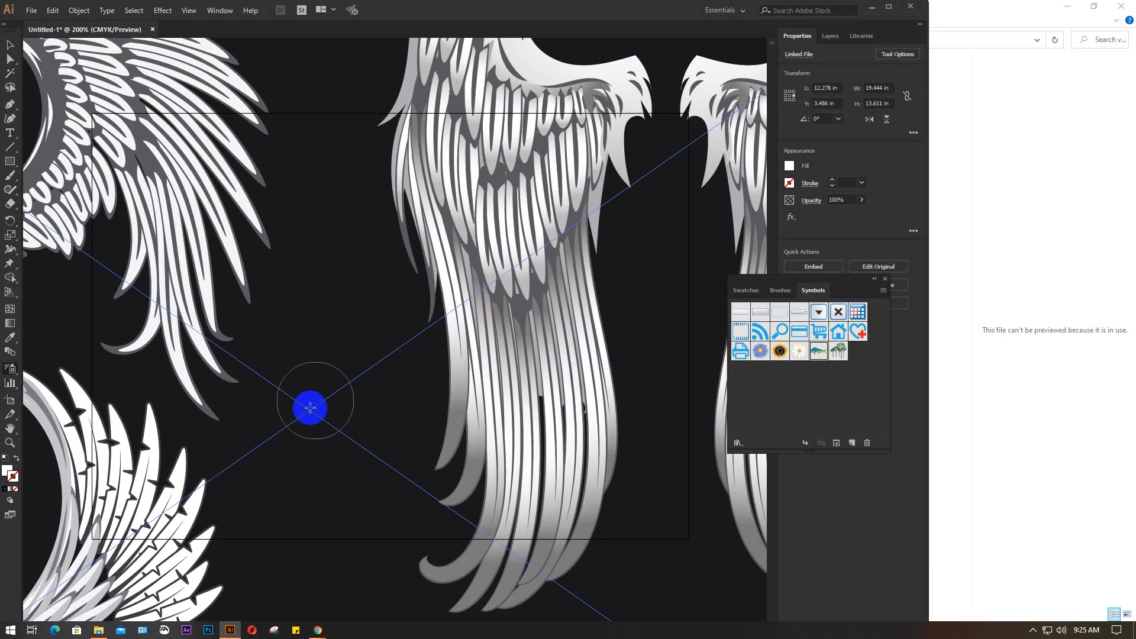
pyautogui.scroll(-2, 371, 364)
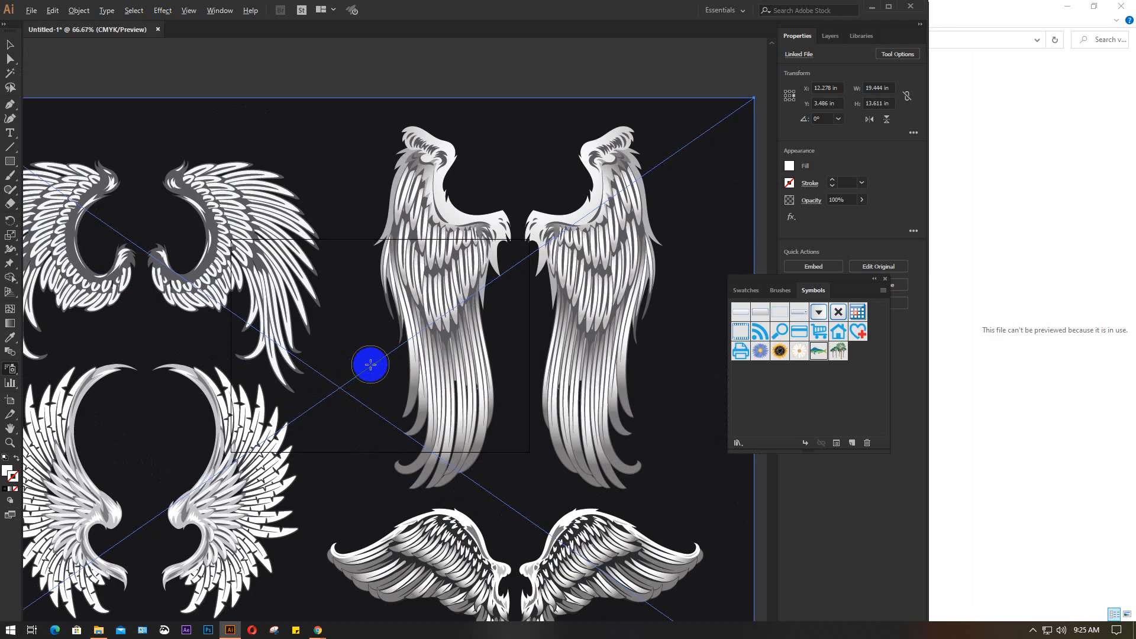
pyautogui.scroll(-2, 371, 365)
# Embed the placed wings artwork and delete it from the Untitled-1 document
pyautogui.press('Delete')
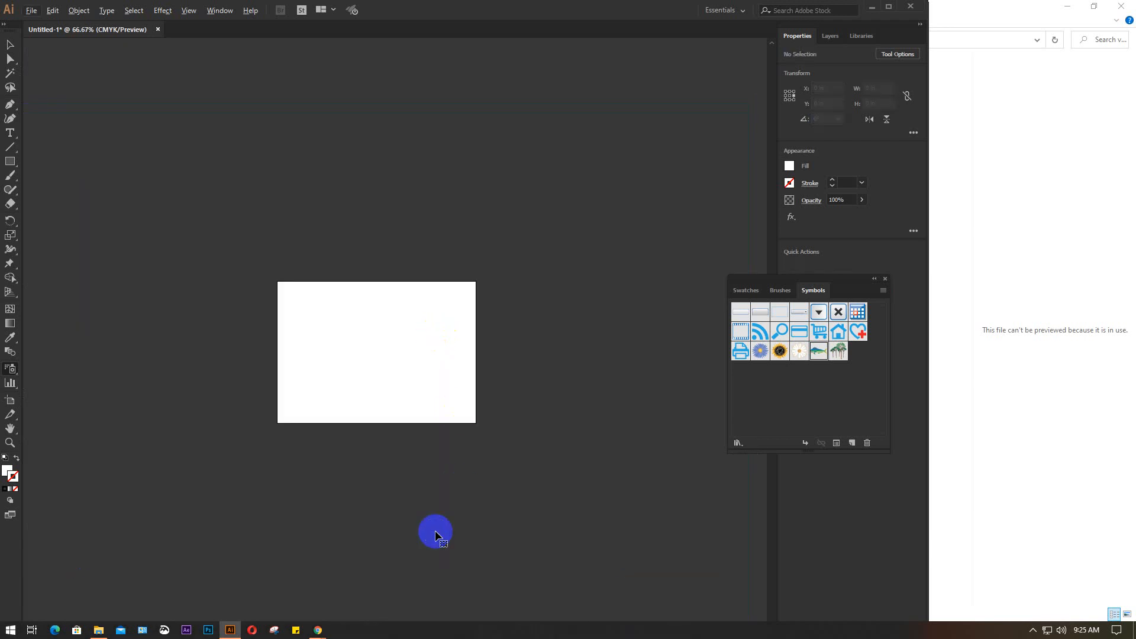
pyautogui.hotkey('ctrl', 'z')
pyautogui.moveTo(850, 281); pyautogui.dragTo(819, 404)
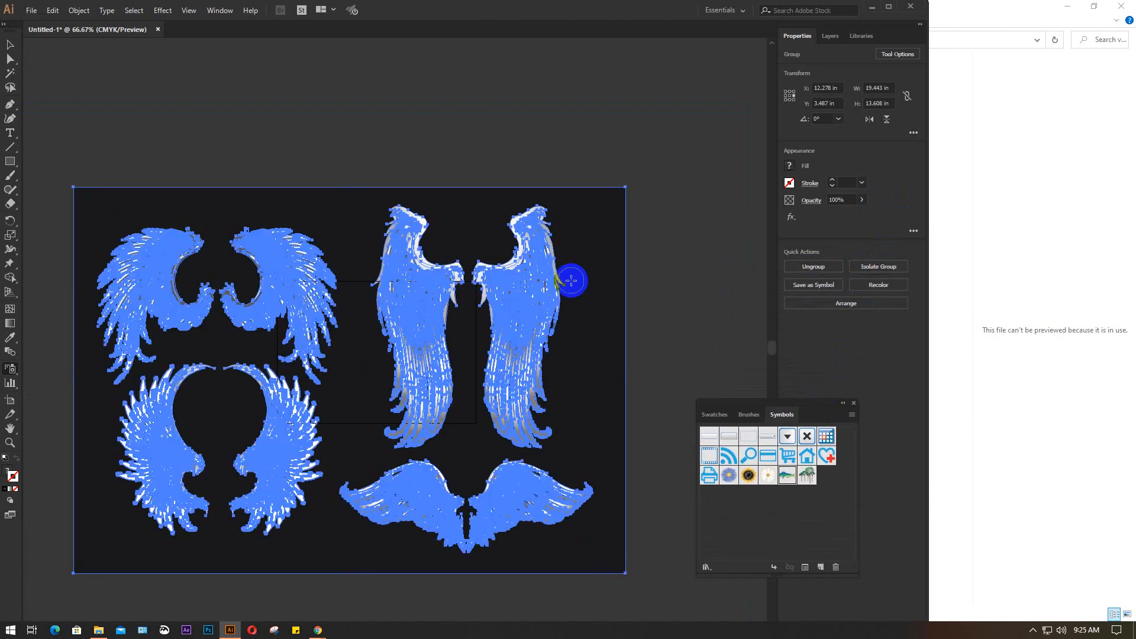
pyautogui.click(685, 271)
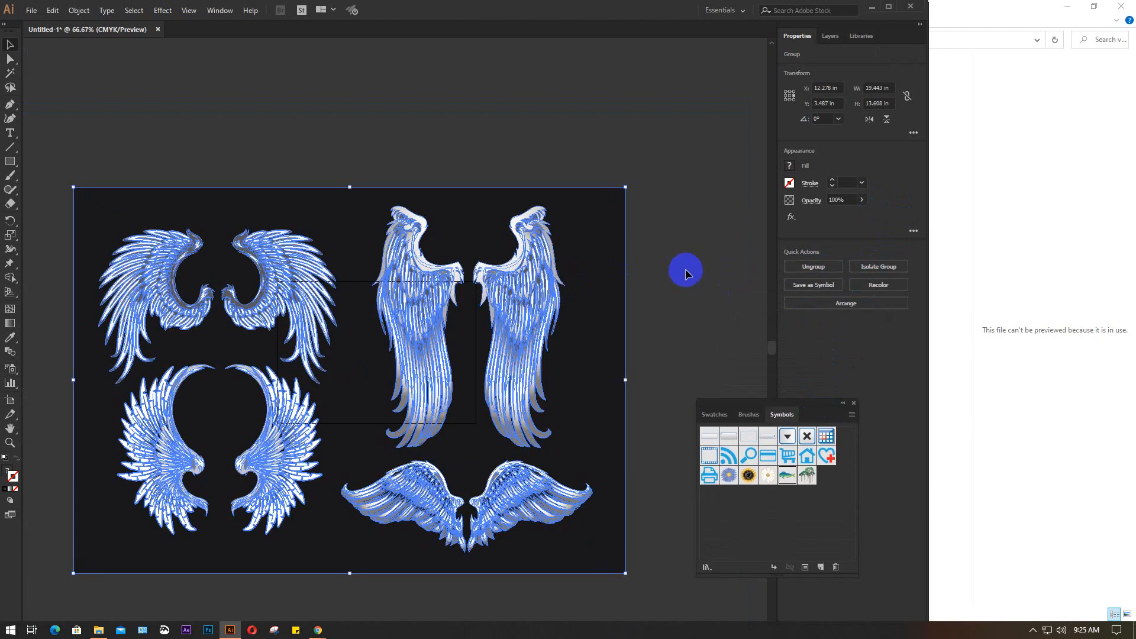
pyautogui.click(523, 291)
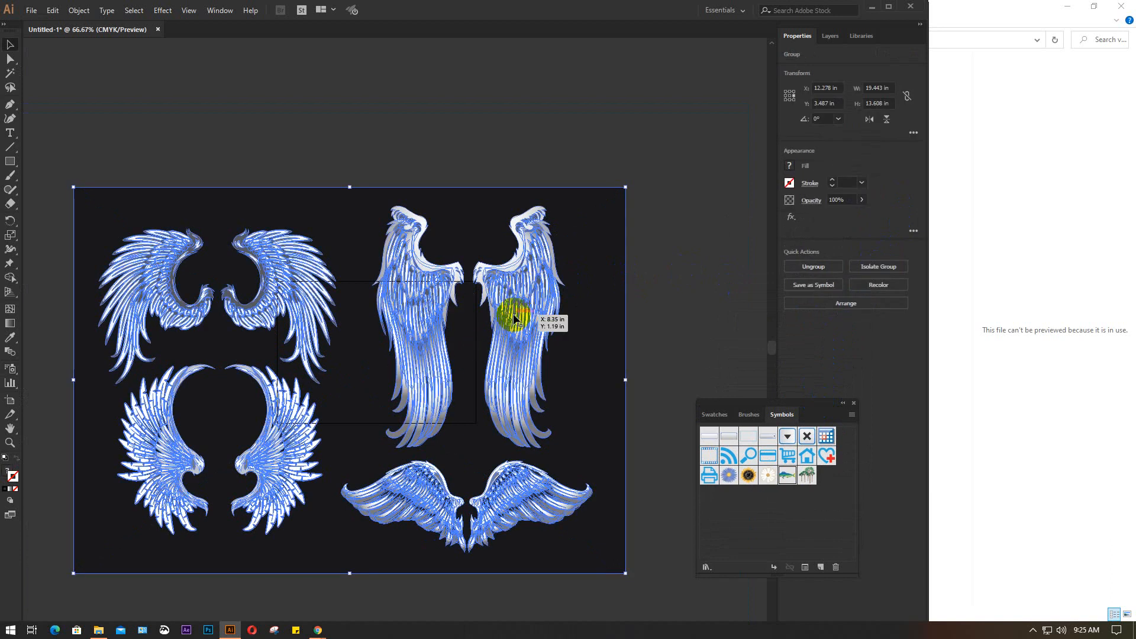
pyautogui.press('Delete')
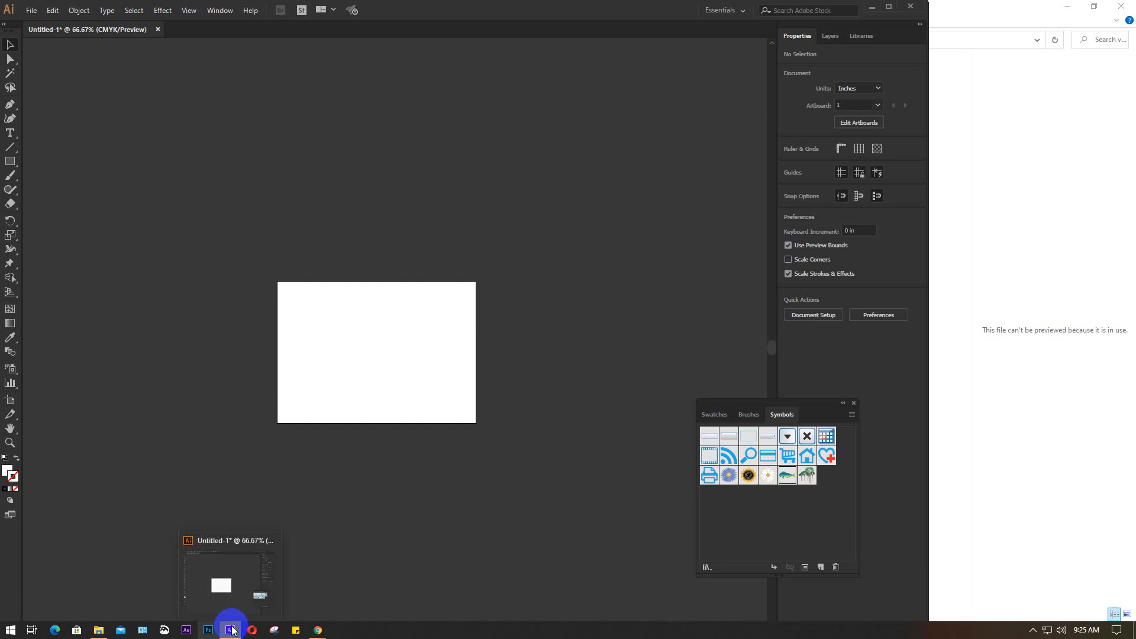
# Switch to File Explorer and open the angel wings_DFM2-01-01 EPS file as its own document in Illustrator
pyautogui.click(99, 630)
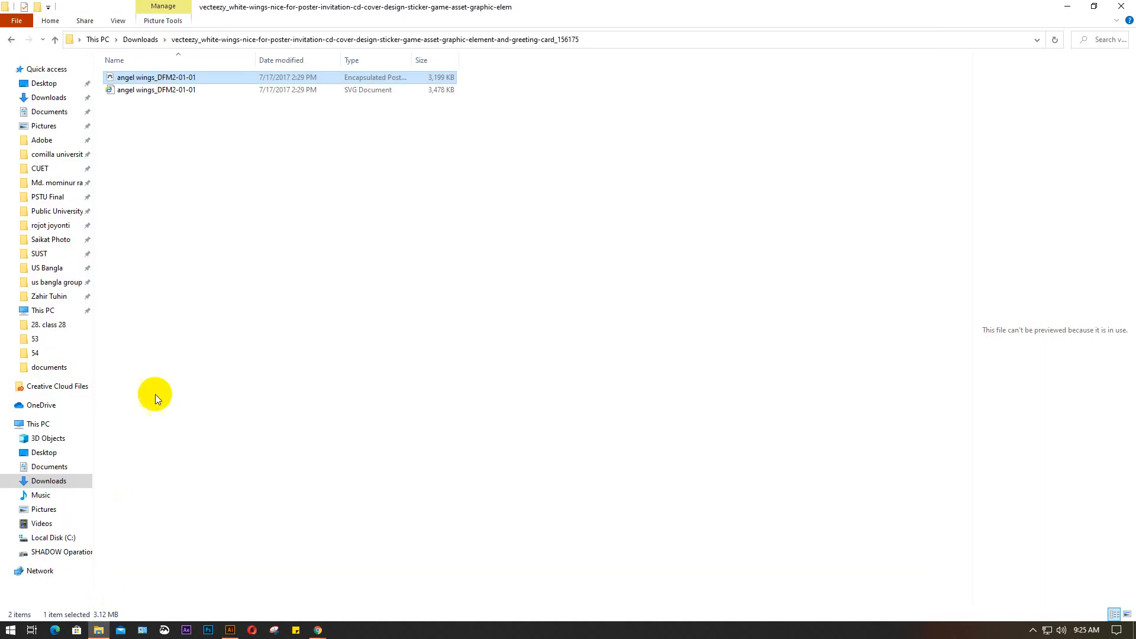
pyautogui.click(197, 91)
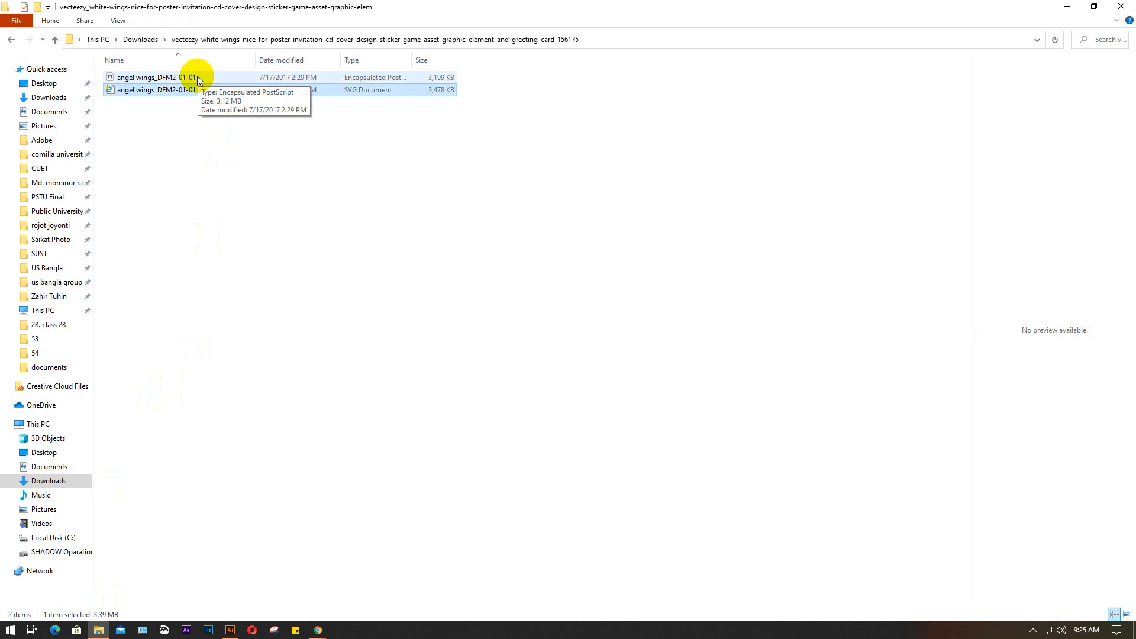
pyautogui.click(218, 73)
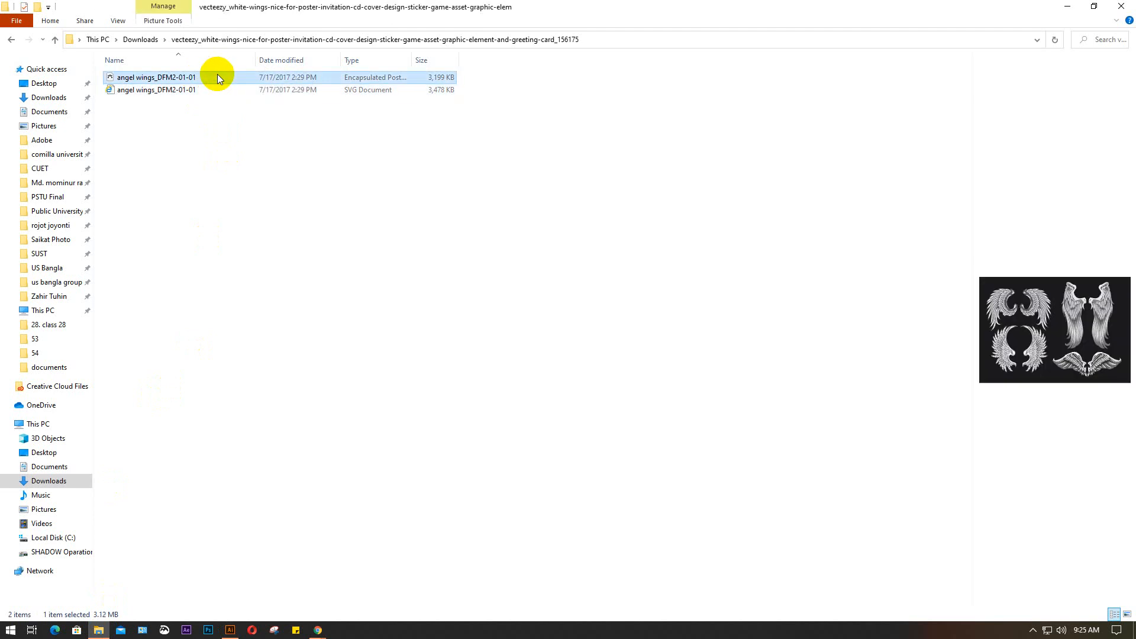
pyautogui.rightClick(217, 74)
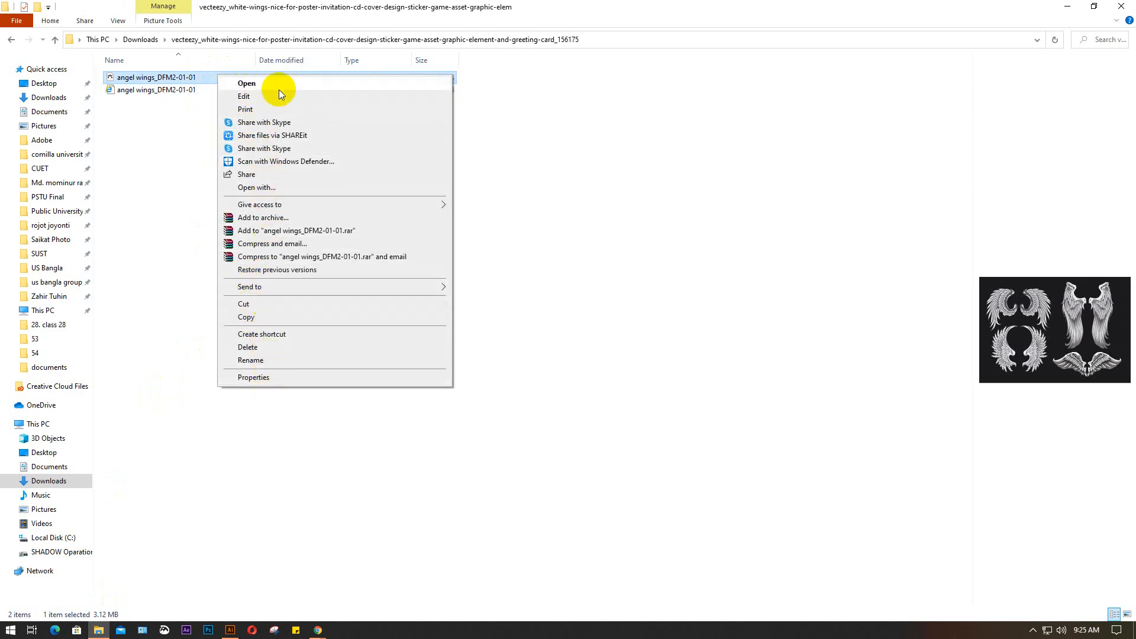
pyautogui.click(263, 83)
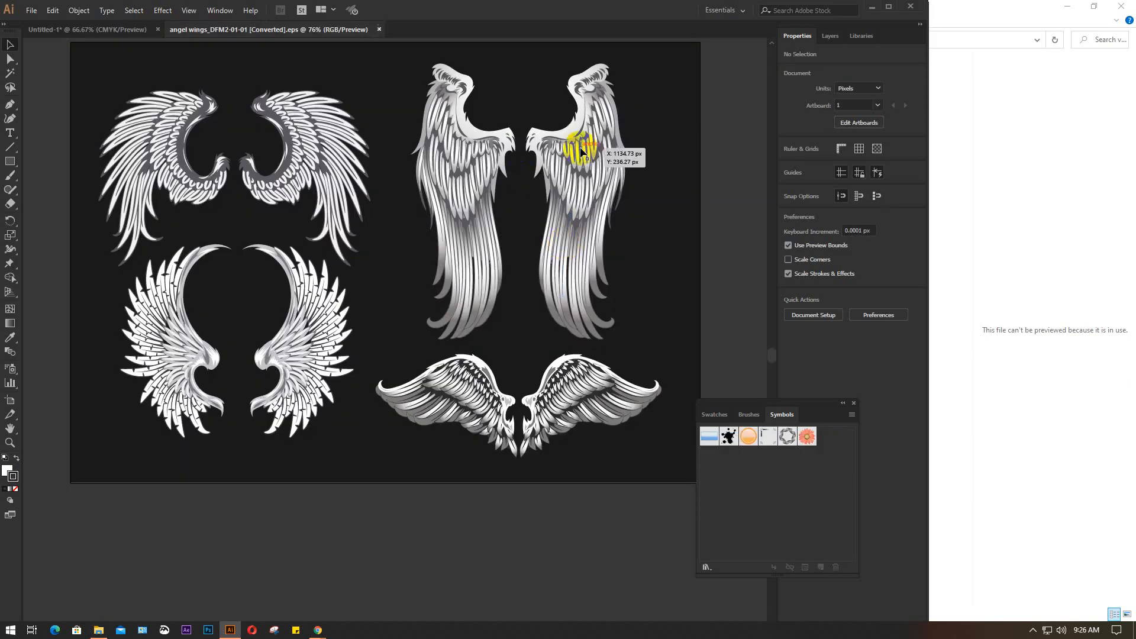
pyautogui.click(581, 152)
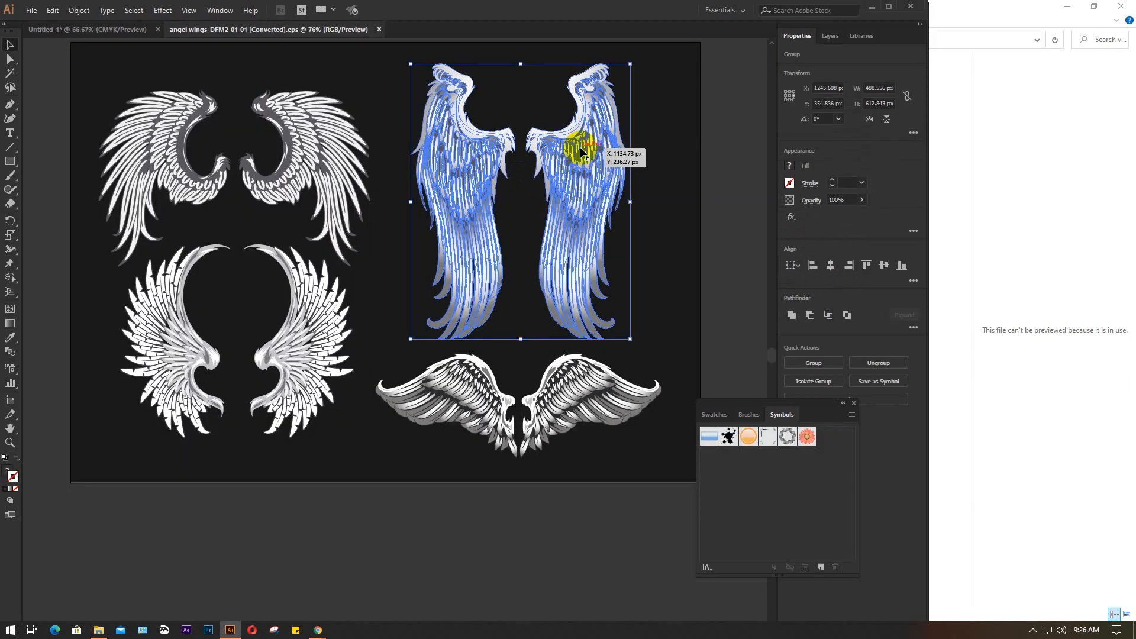
pyautogui.click(731, 215)
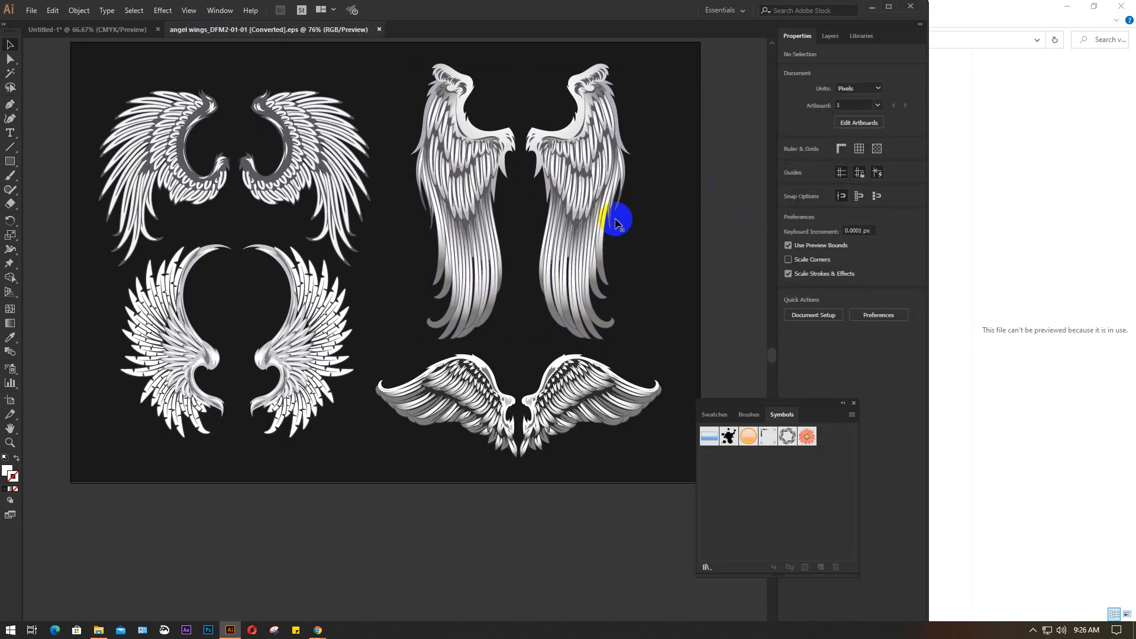
pyautogui.moveTo(592, 178); pyautogui.dragTo(772, 465)
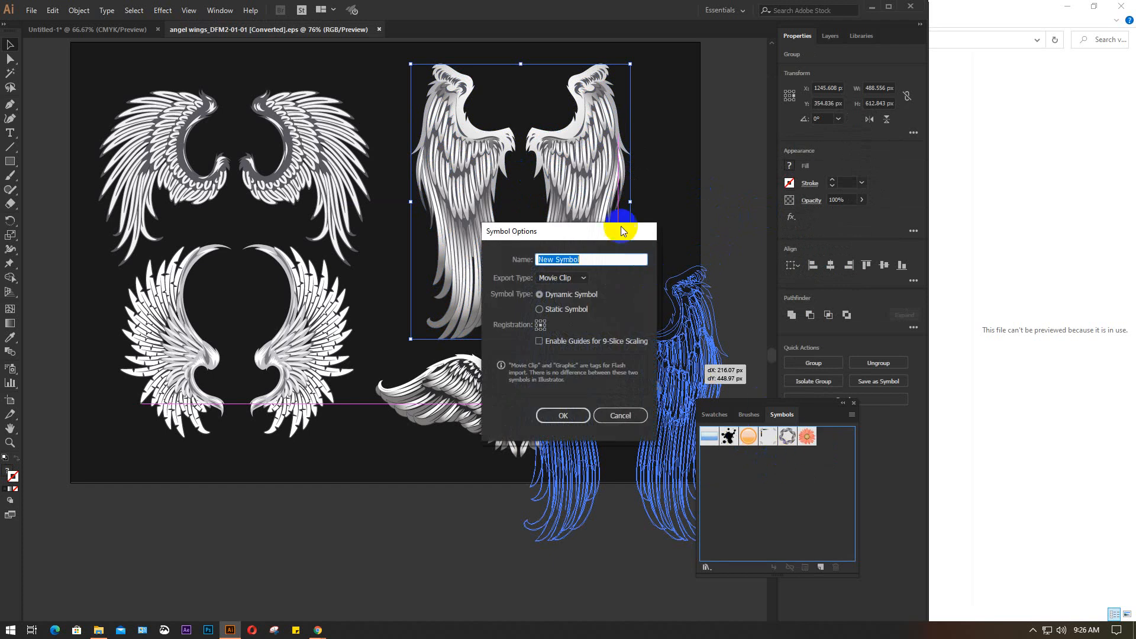
pyautogui.click(619, 415)
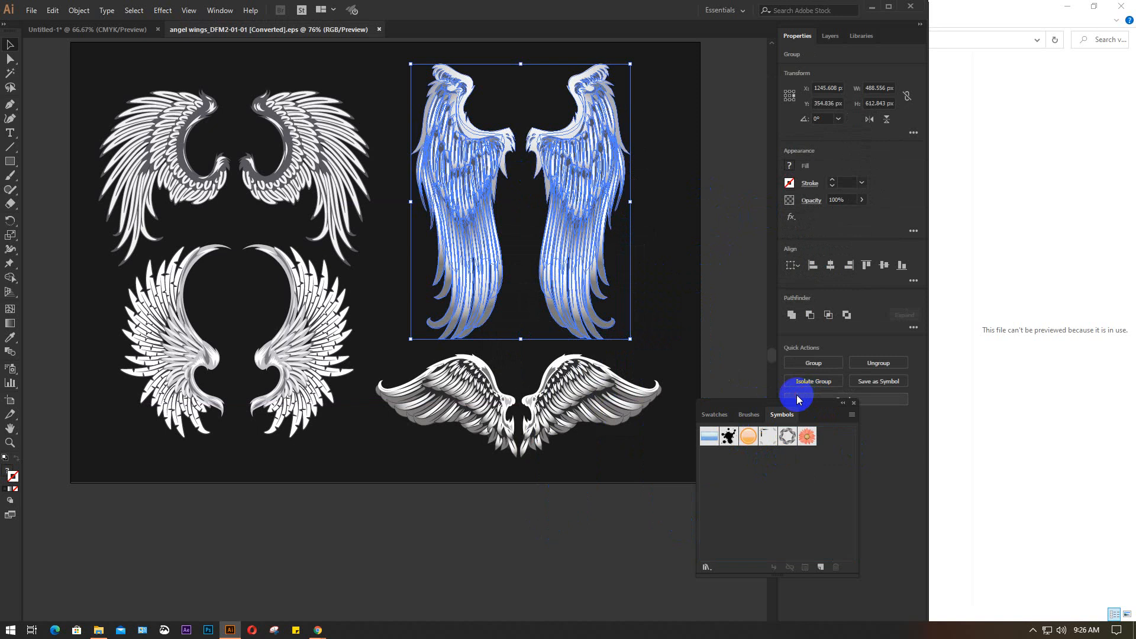
pyautogui.click(852, 413)
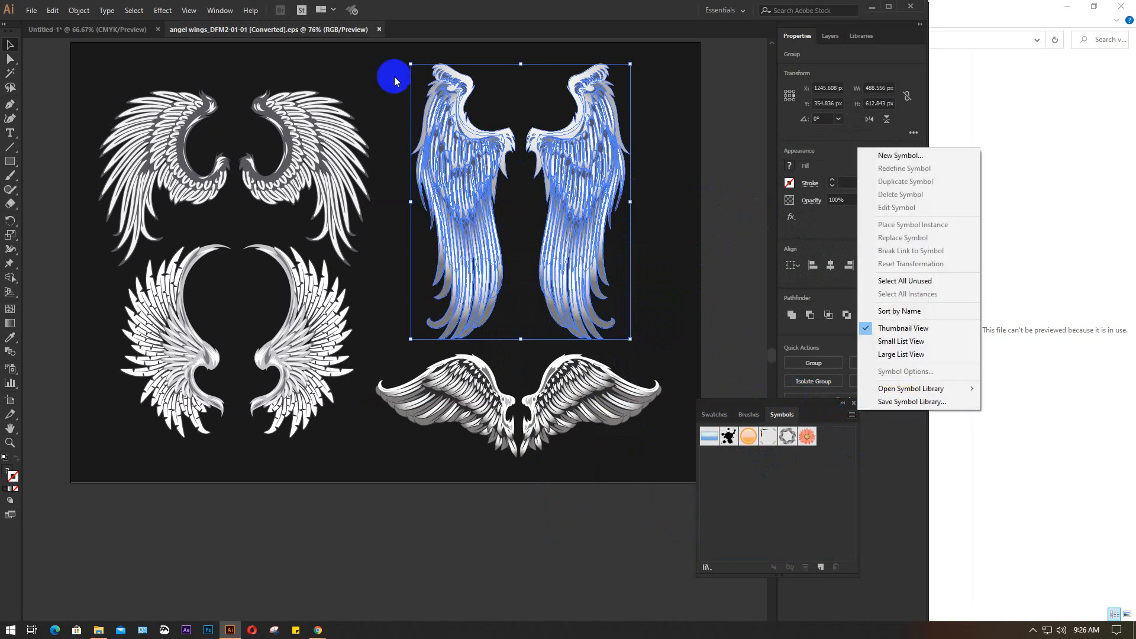
# Switch to File Explorer, go back to the Downloads folder, and reopen the extracted white-wings folder
pyautogui.moveTo(225, 636)
pyautogui.click(99, 629)
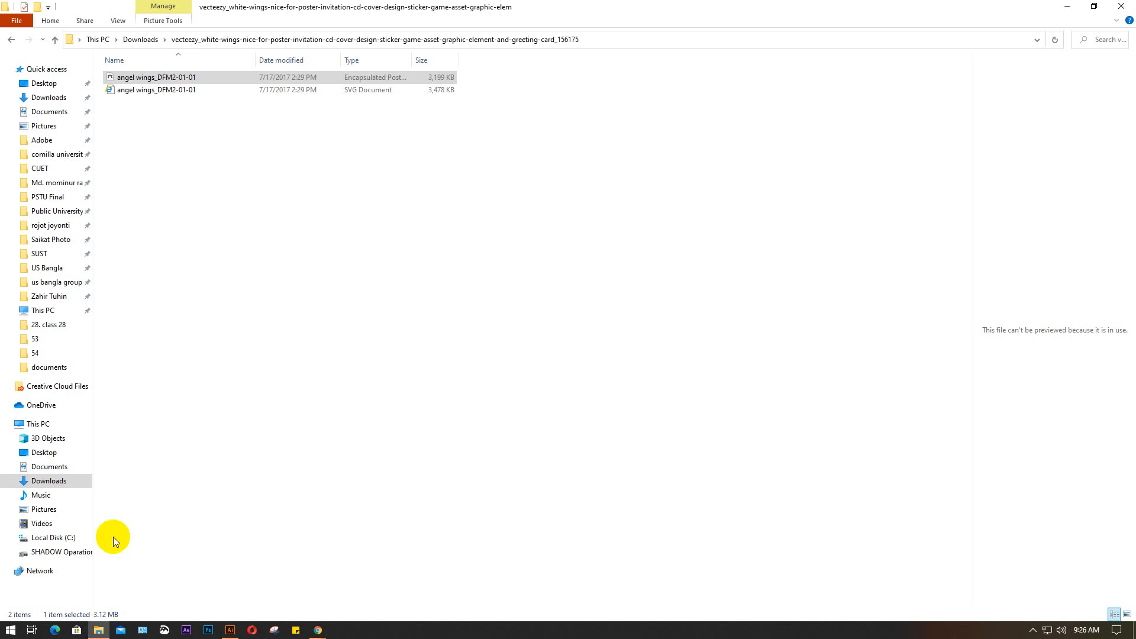
pyautogui.click(175, 183)
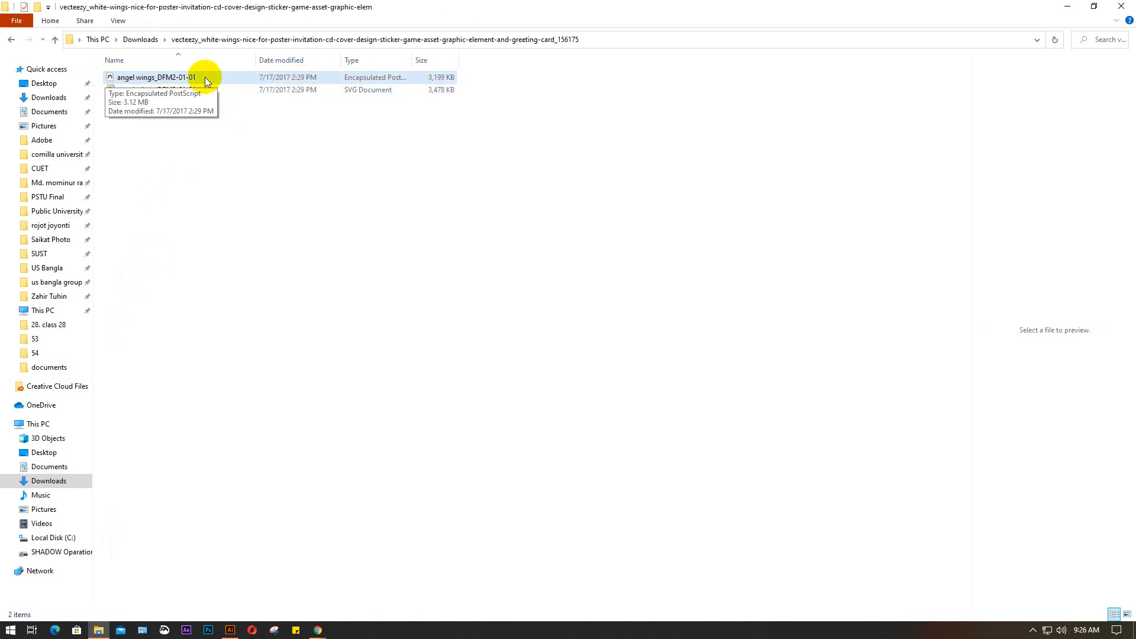
pyautogui.click(11, 40)
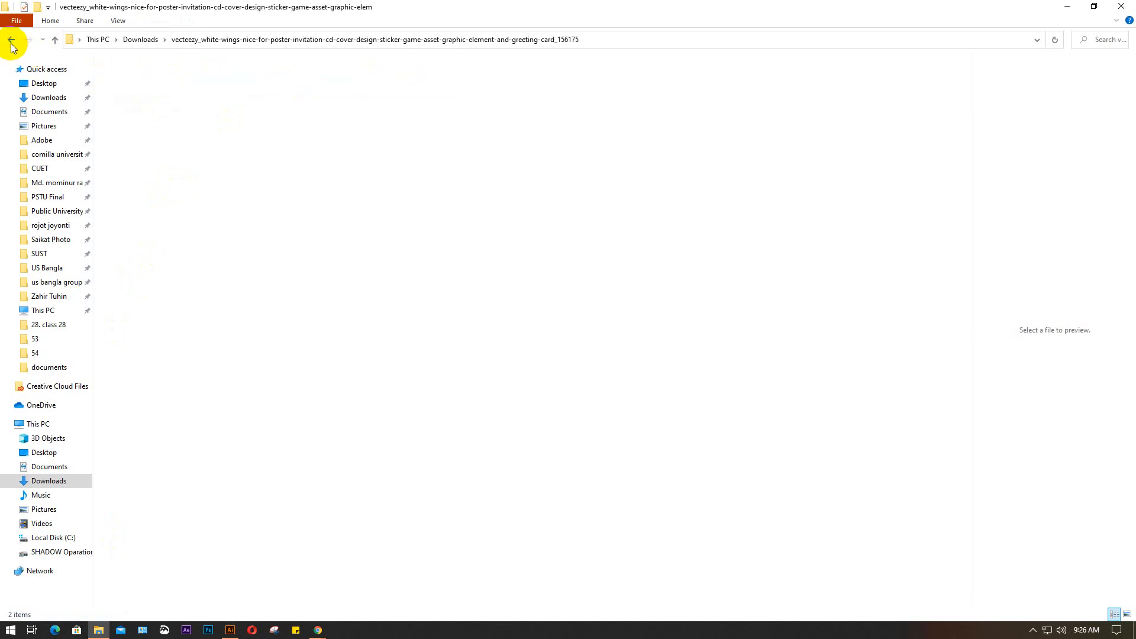
pyautogui.doubleClick(207, 124)
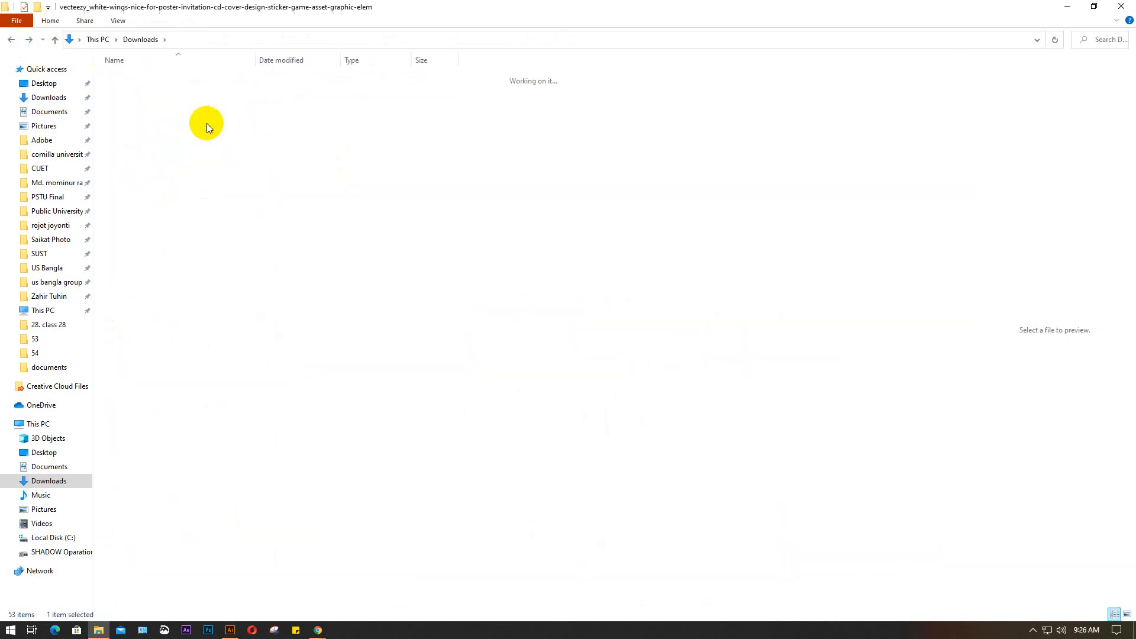
# Display the wings folder's files as large thumbnails, then minimize File Explorer to return to Illustrator
pyautogui.click(1128, 615)
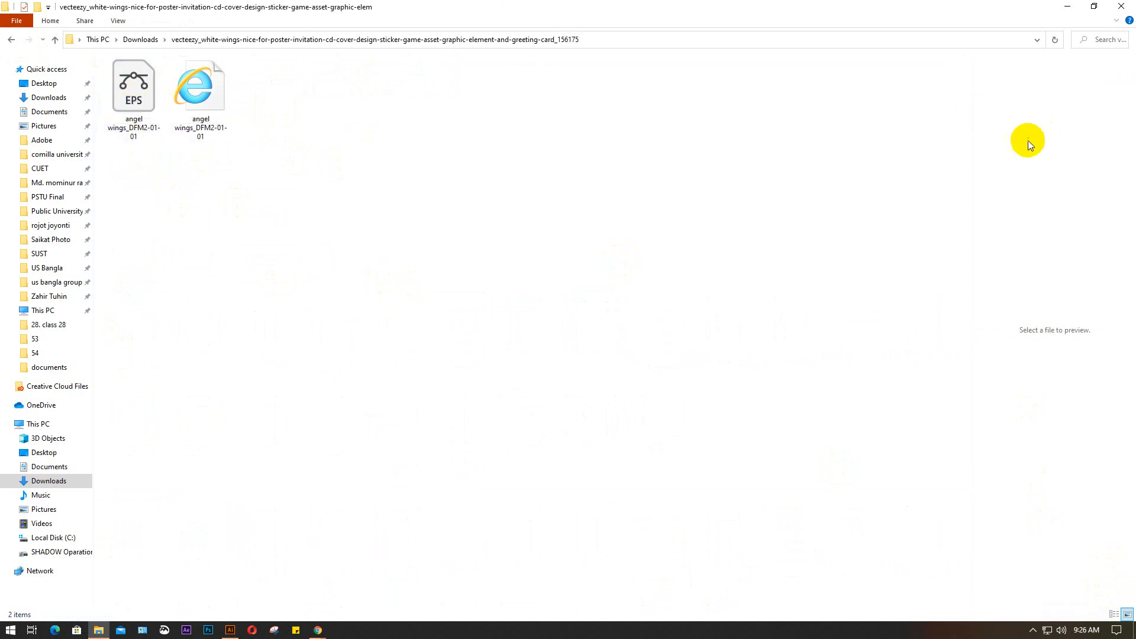
pyautogui.click(1065, 4)
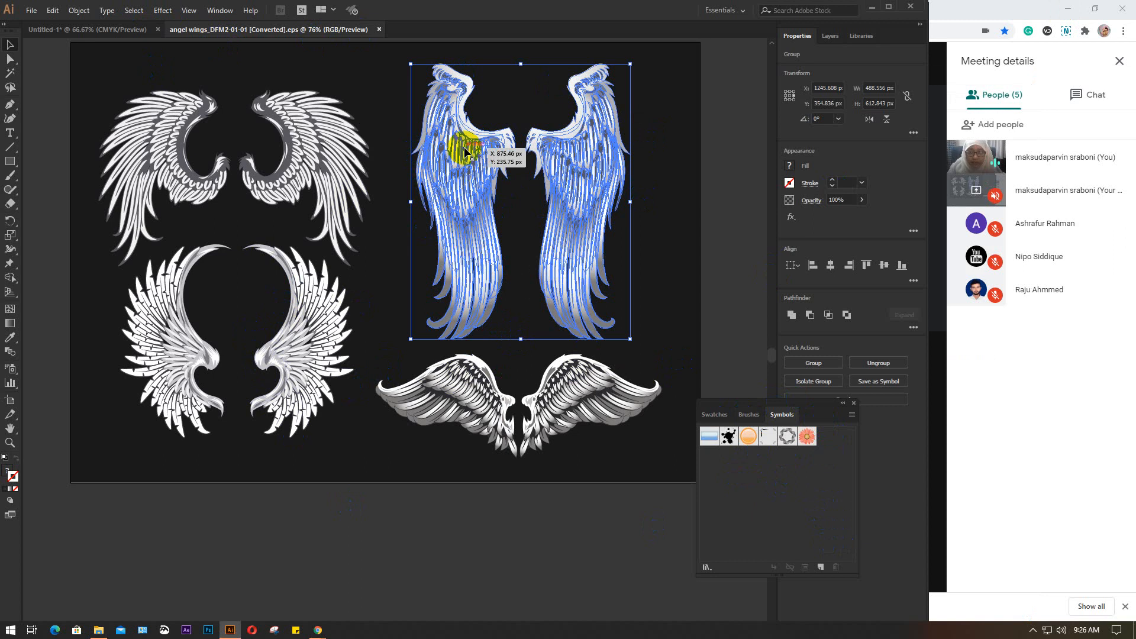
# Create a dynamic symbol named wing 1 with export type Graphic from the tall upper-right pair of wings
pyautogui.moveTo(464, 148); pyautogui.dragTo(811, 491)
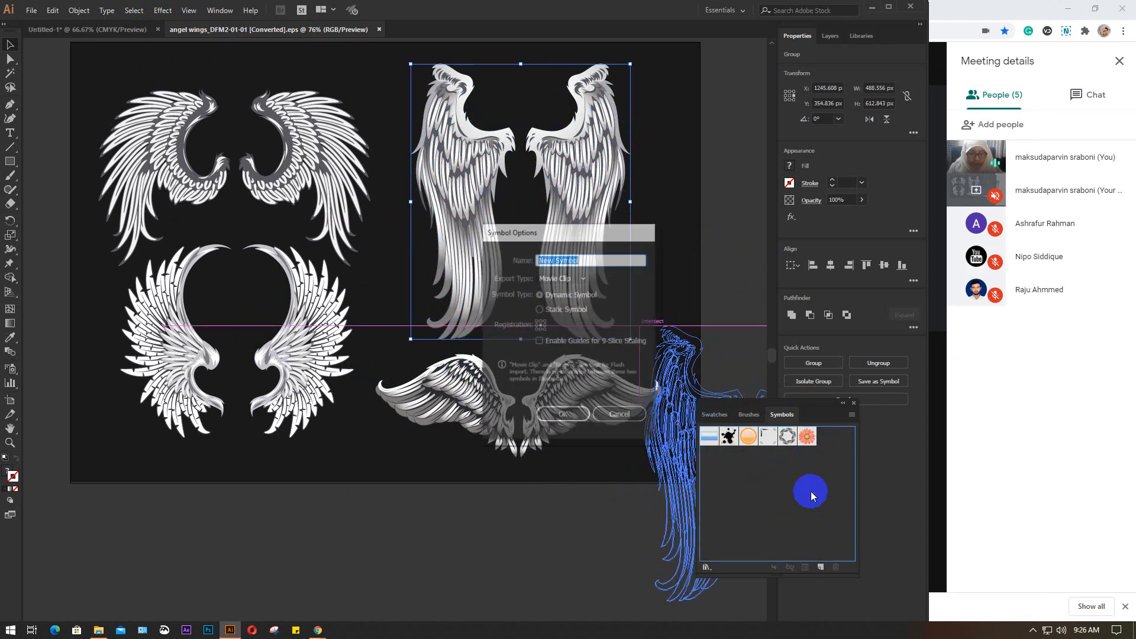
pyautogui.moveTo(542, 230); pyautogui.dragTo(428, 365)
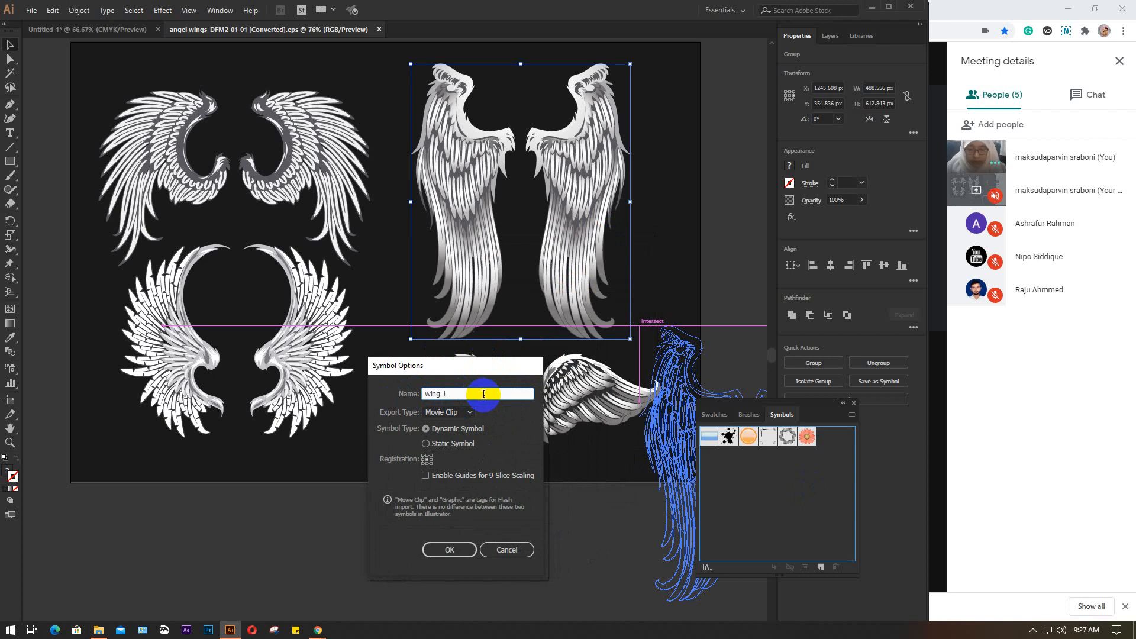
pyautogui.click(471, 413)
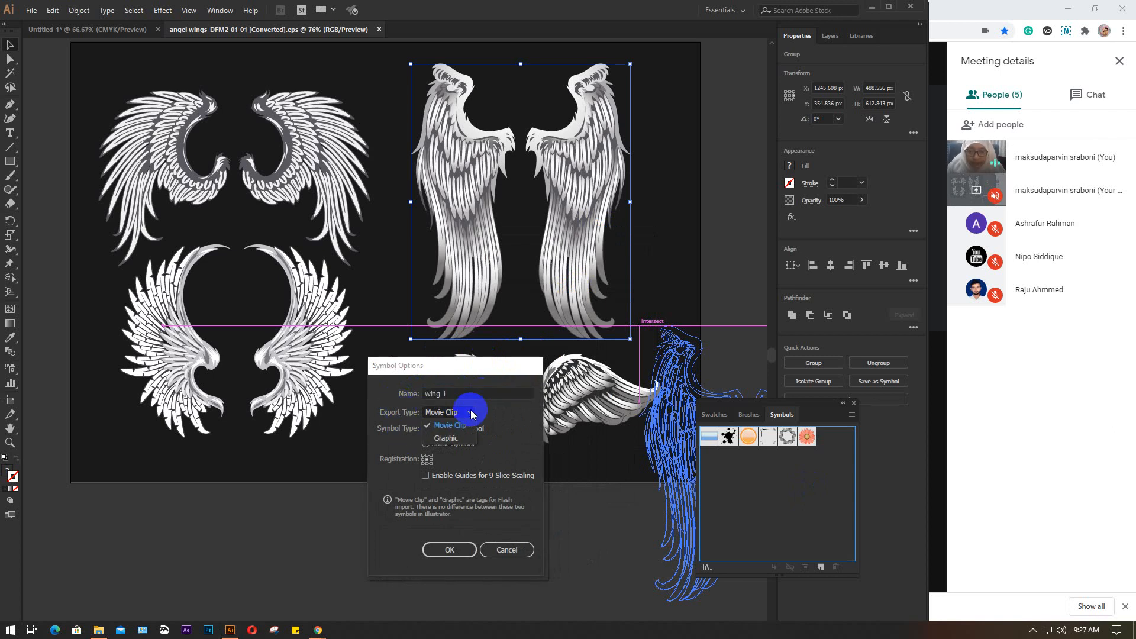
pyautogui.click(445, 440)
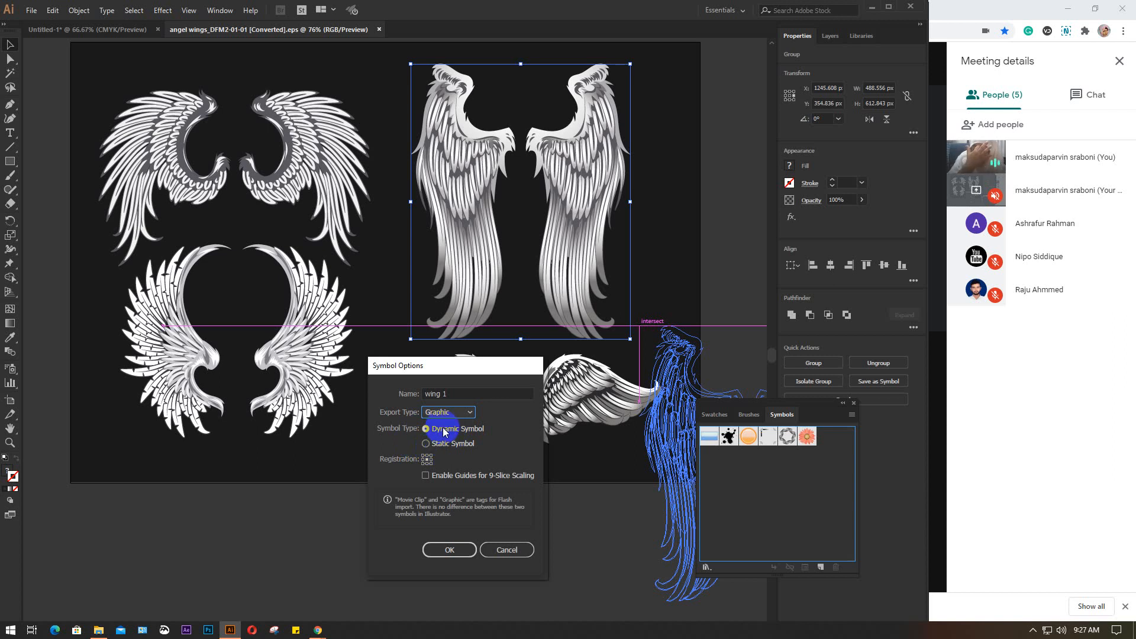
pyautogui.click(448, 551)
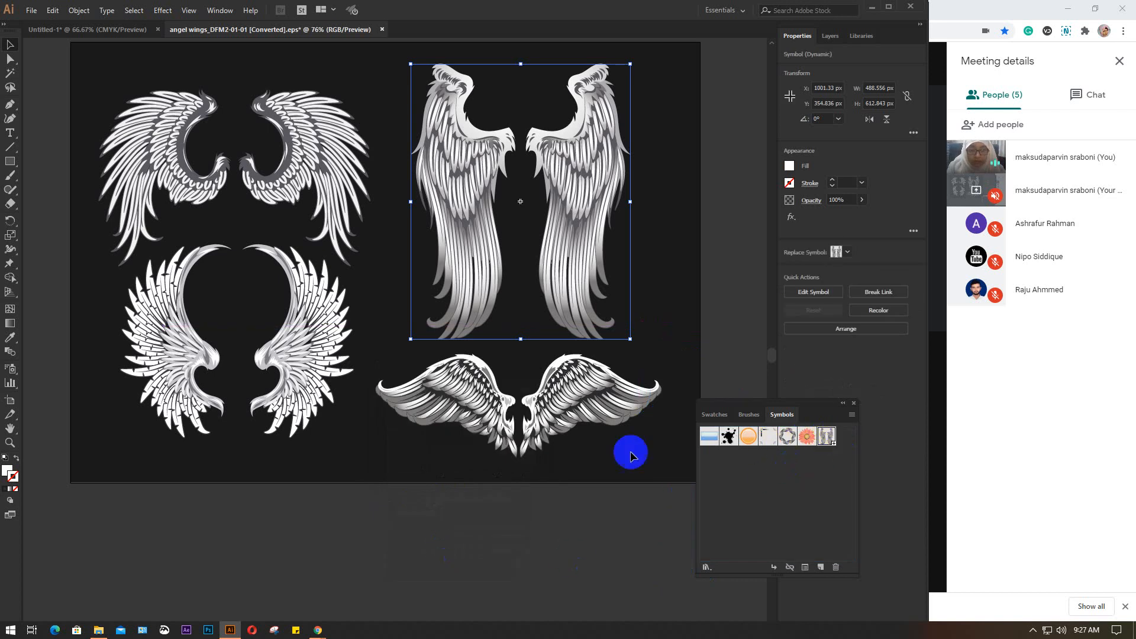
# Create a static symbol named wing 2 from the wide, spread pair of wings at the artboard's lower right
pyautogui.moveTo(552, 398); pyautogui.dragTo(765, 497)
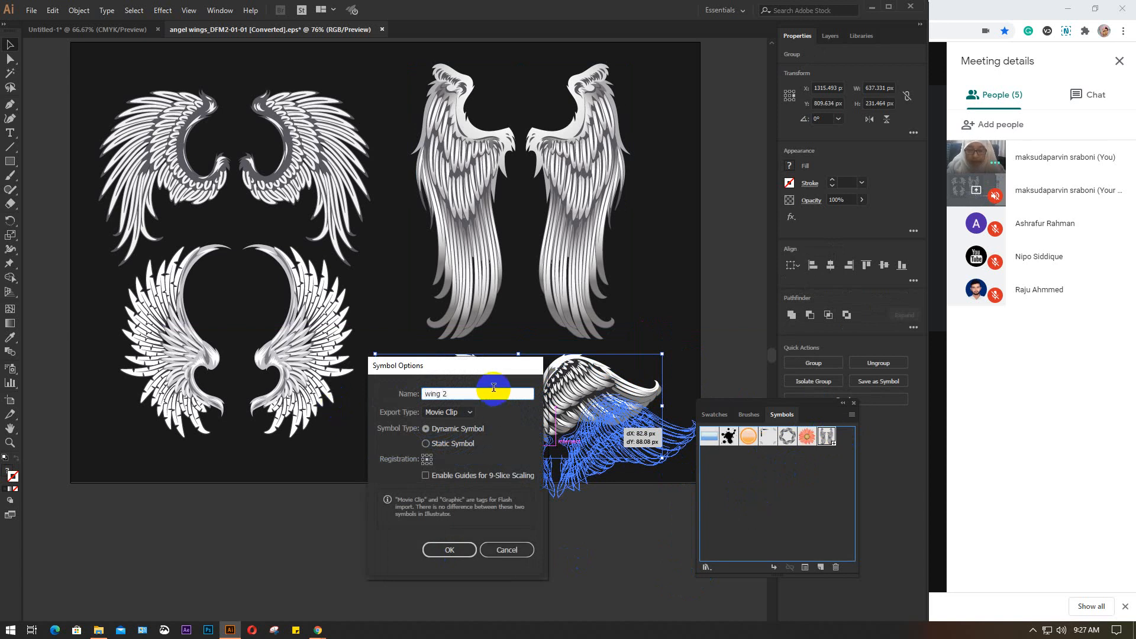
pyautogui.click(424, 444)
pyautogui.click(468, 413)
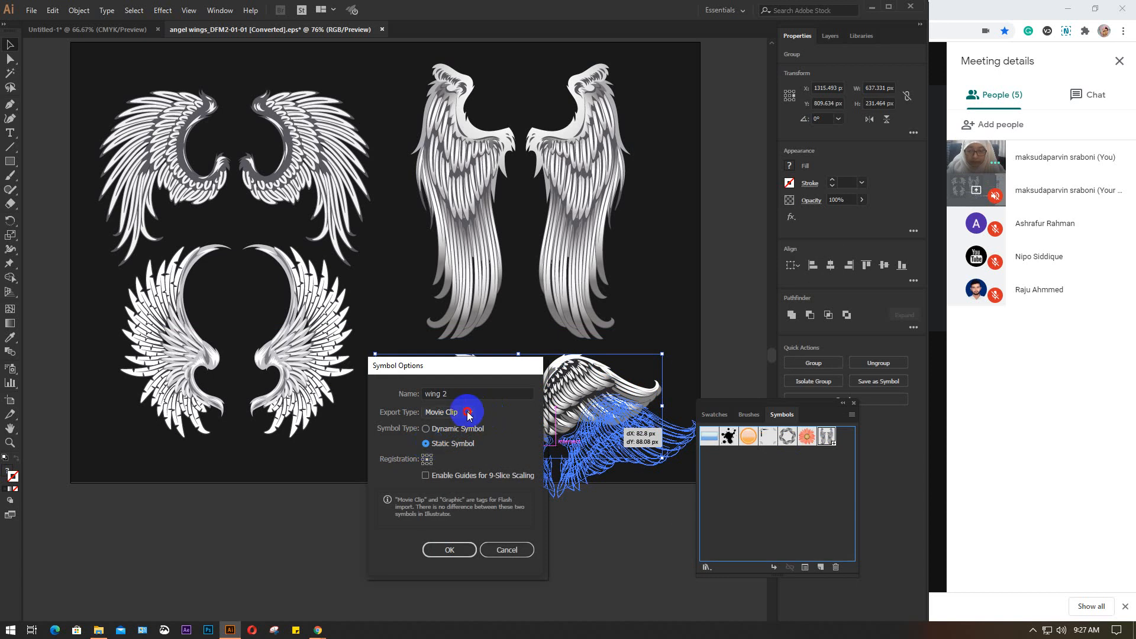
pyautogui.click(450, 427)
pyautogui.click(448, 550)
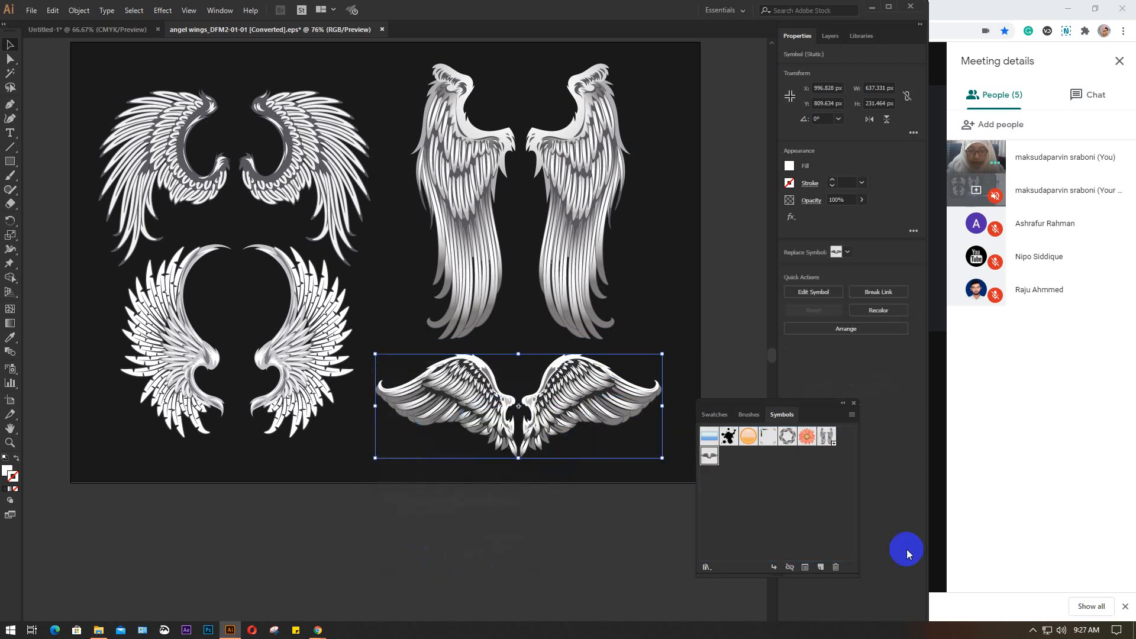
# Select both wings of the artboard's upper-left pair and create a static symbol named wing 3 with export type Graphic
pyautogui.click(211, 160)
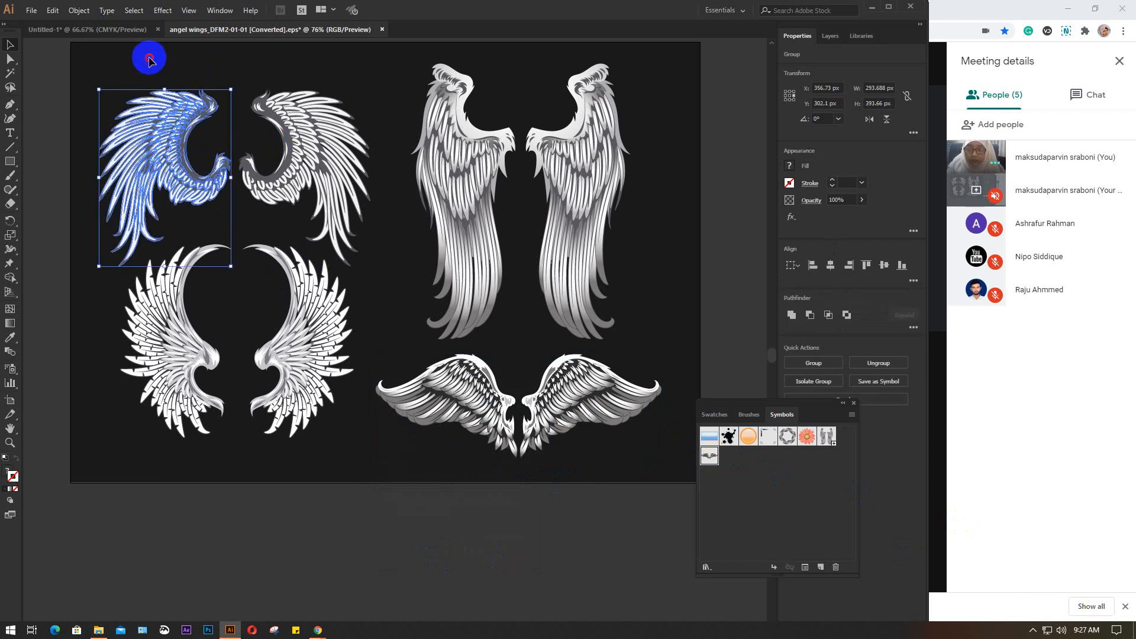
pyautogui.keyDown('shift'); pyautogui.click(320, 142); pyautogui.keyUp('shift')
pyautogui.moveTo(323, 142); pyautogui.dragTo(797, 483)
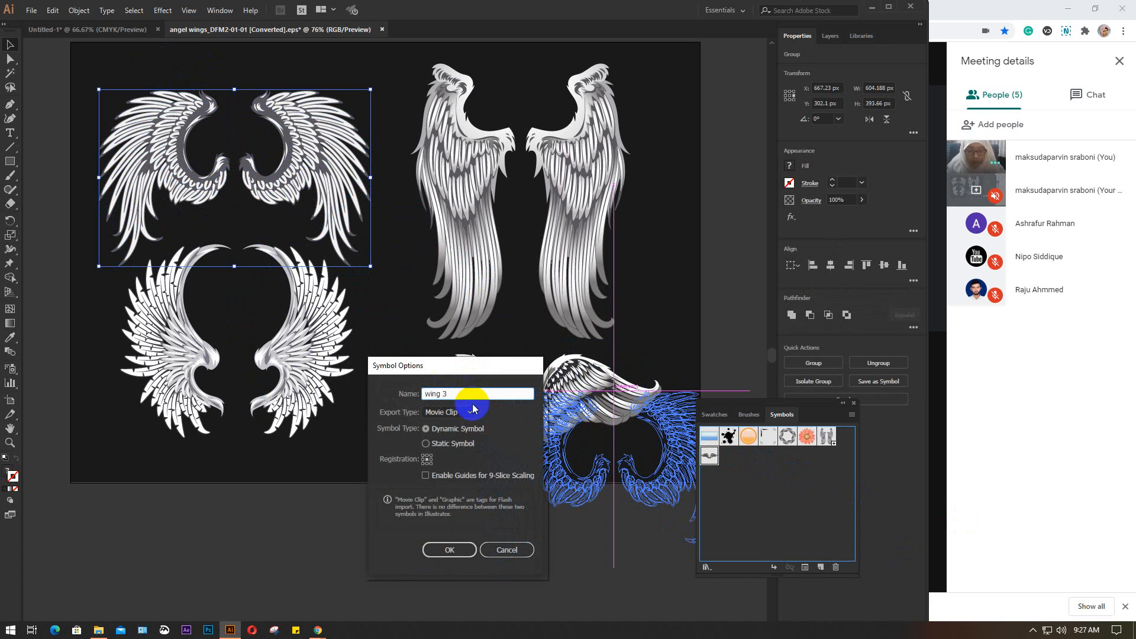
pyautogui.click(440, 444)
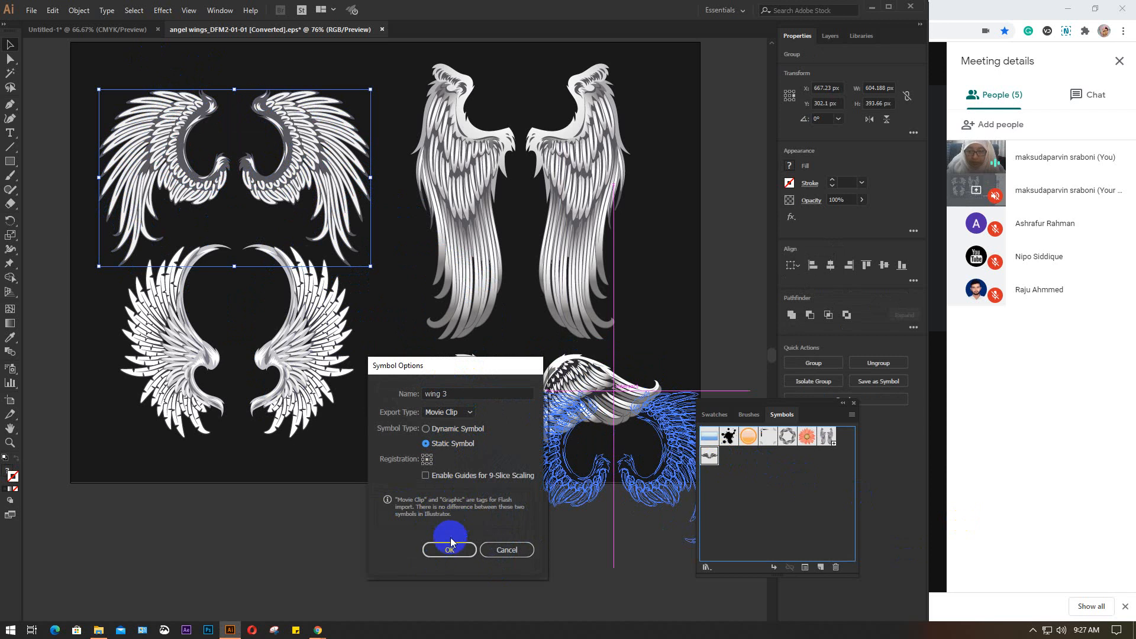
pyautogui.click(464, 412)
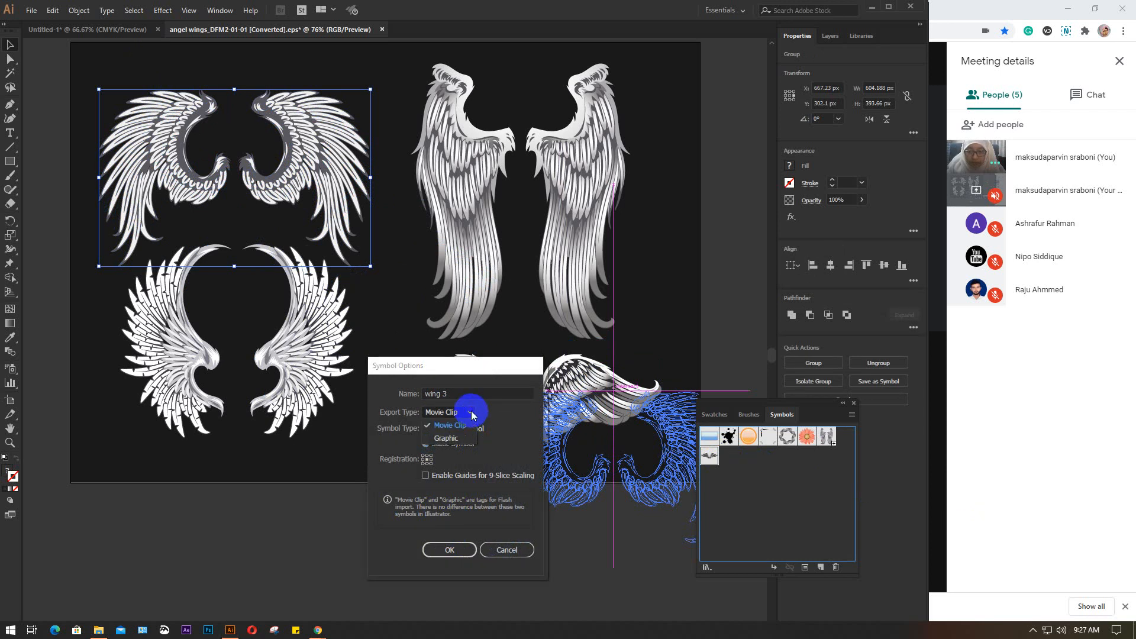
pyautogui.click(445, 439)
pyautogui.click(449, 549)
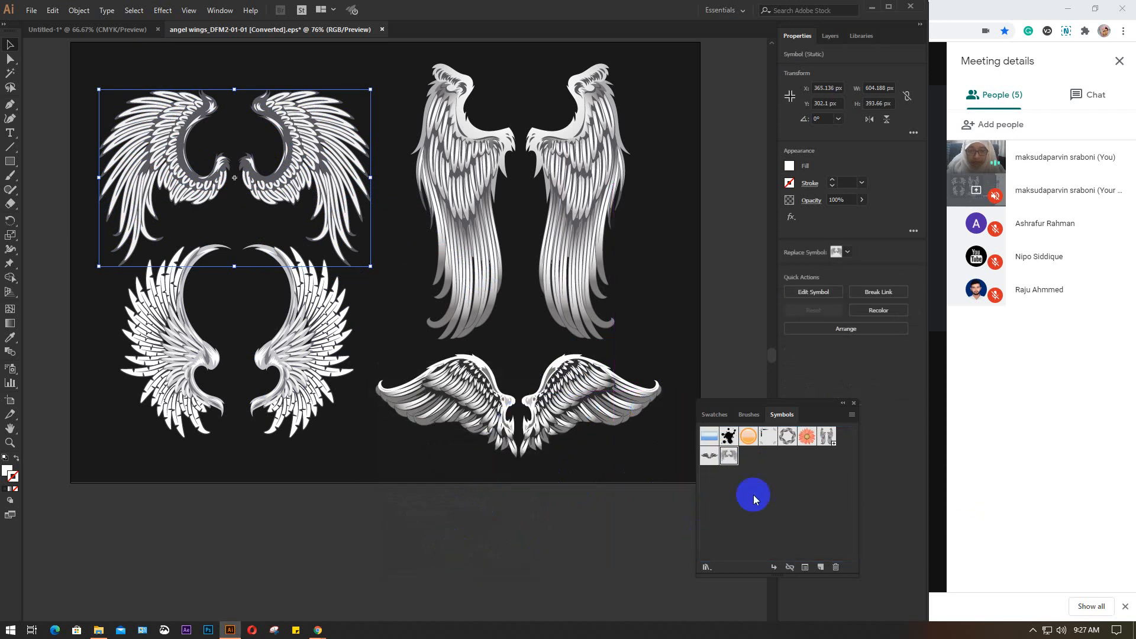
# Select the artboard's lower-left pair of wings and start creating a new symbol from it, moving the options dialog clear of the artwork
pyautogui.moveTo(68, 327); pyautogui.dragTo(330, 436)
pyautogui.moveTo(349, 392); pyautogui.dragTo(761, 489)
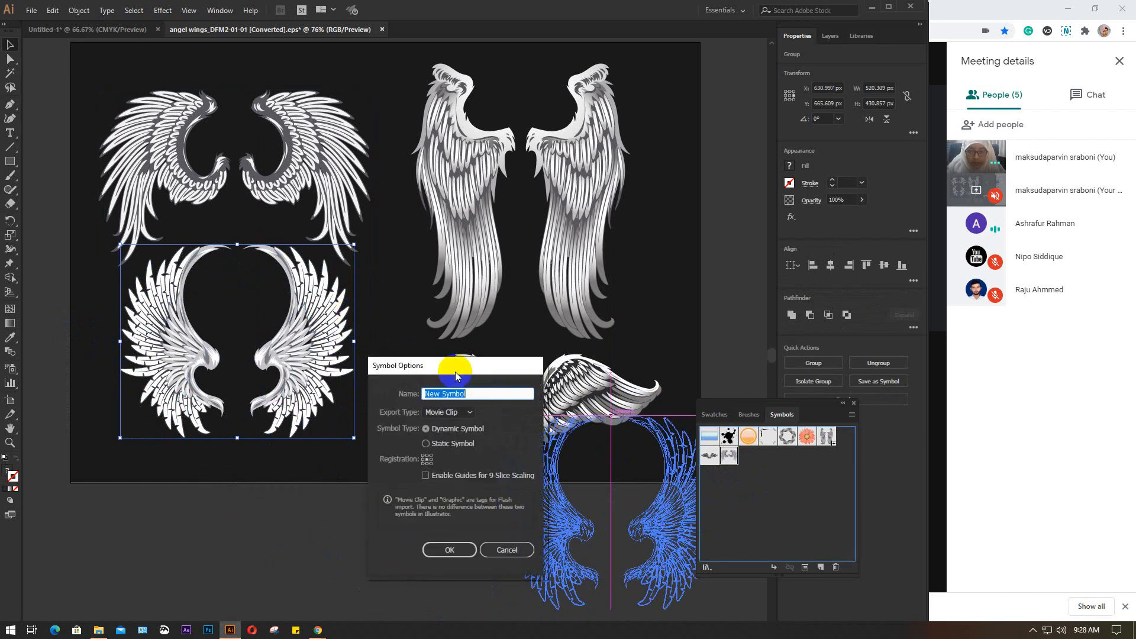
pyautogui.moveTo(454, 363); pyautogui.dragTo(447, 250)
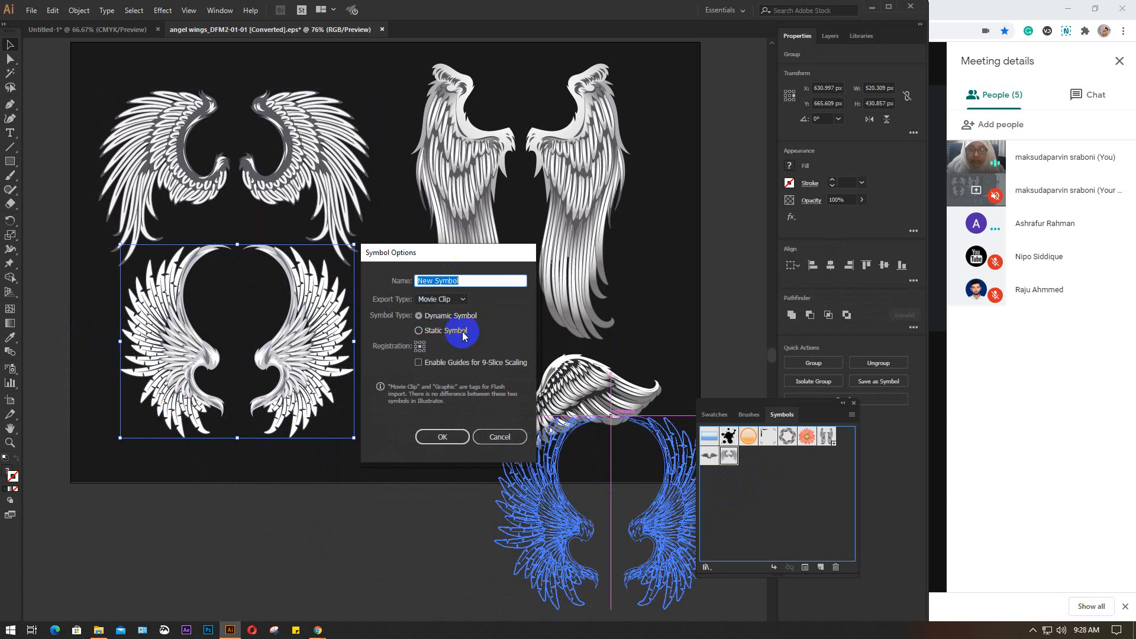
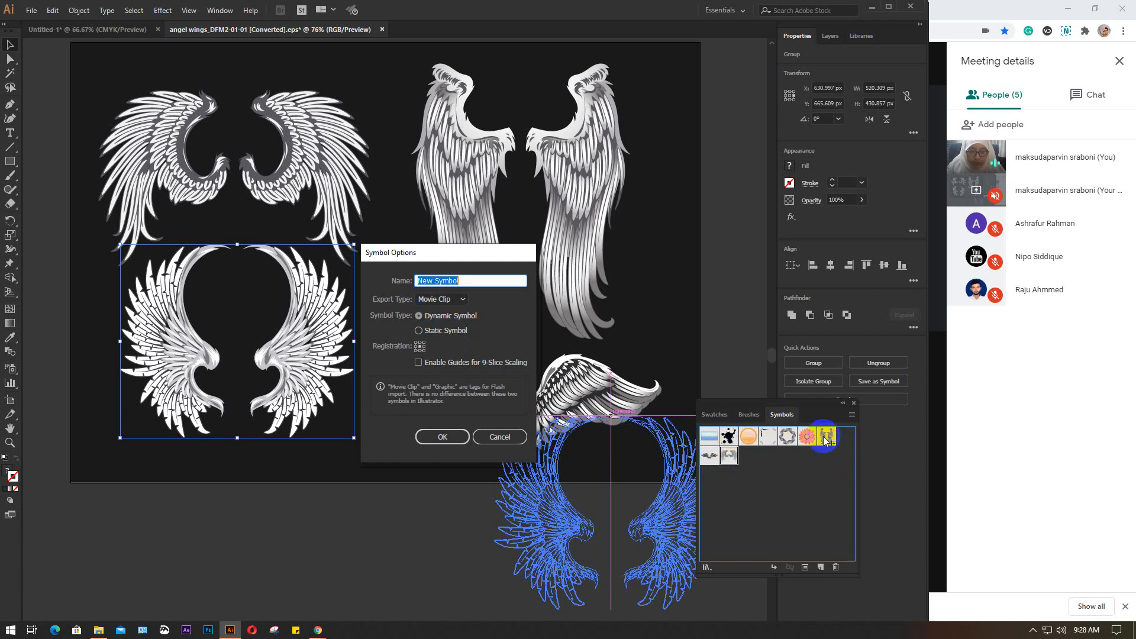
# Name the new symbol wing 4, keep it dynamic with export type Graphic, and create it
pyautogui.click(465, 282)
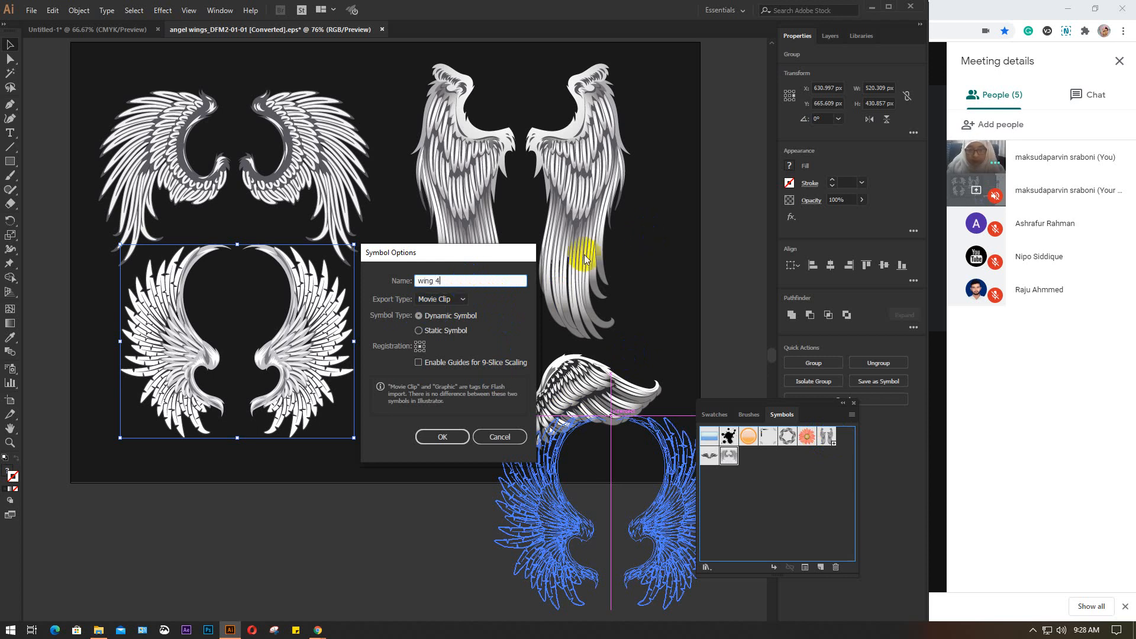
pyautogui.click(461, 300)
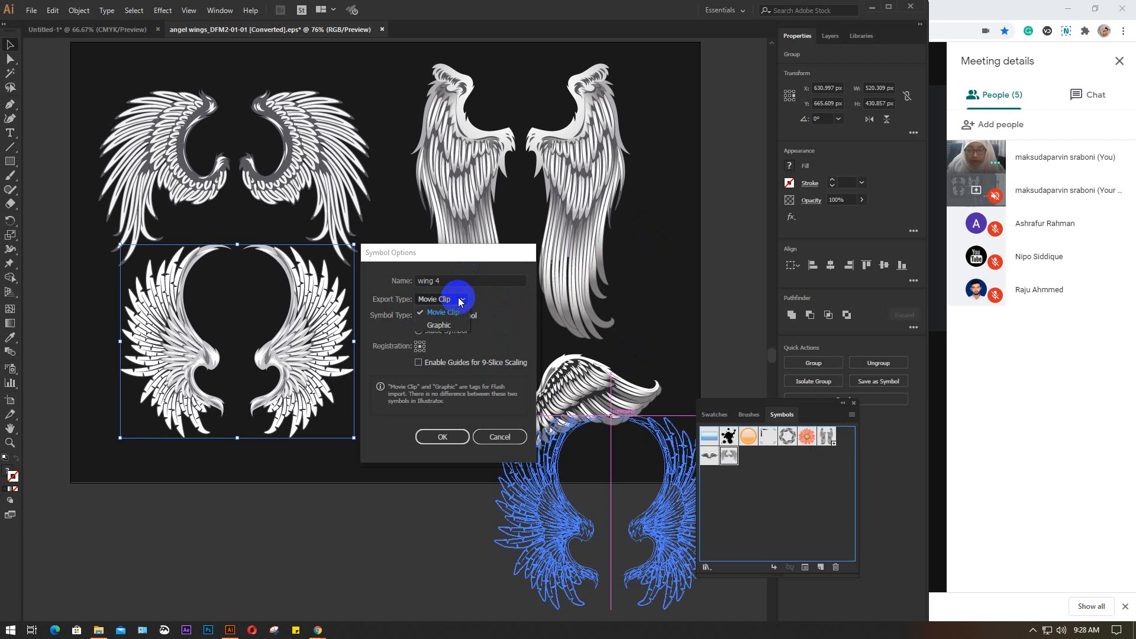
pyautogui.click(442, 325)
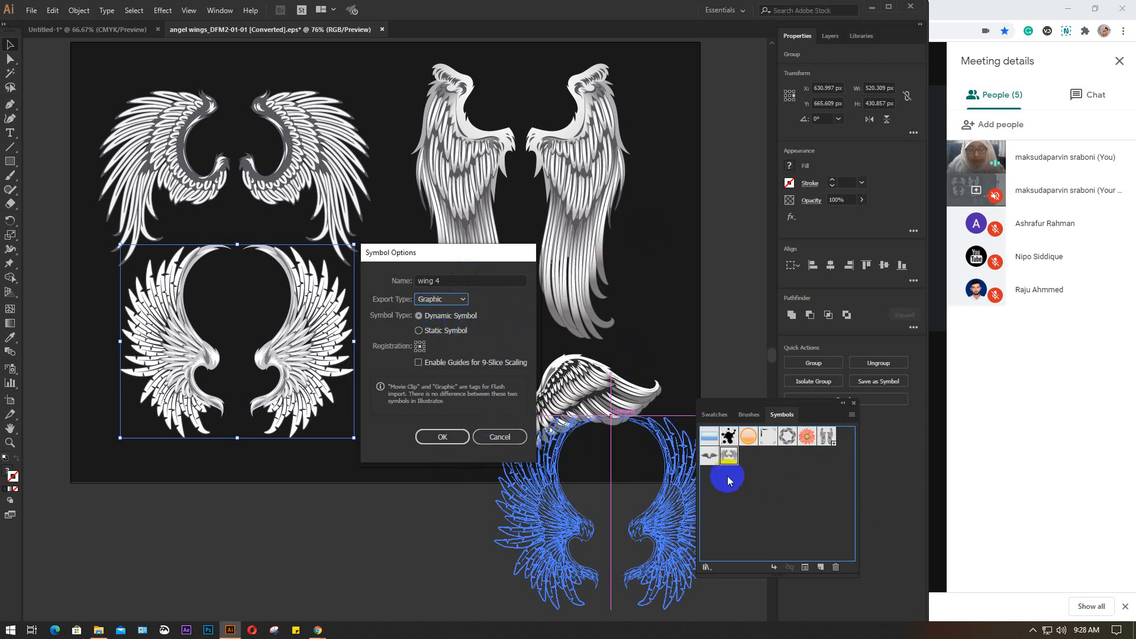
pyautogui.click(451, 443)
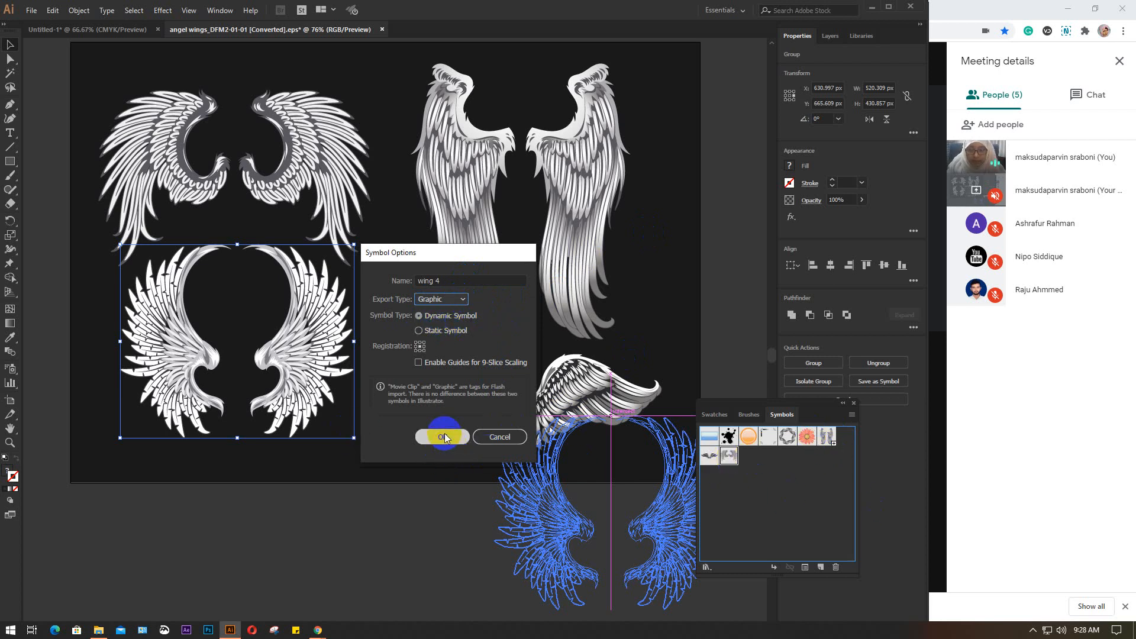
pyautogui.click(753, 454)
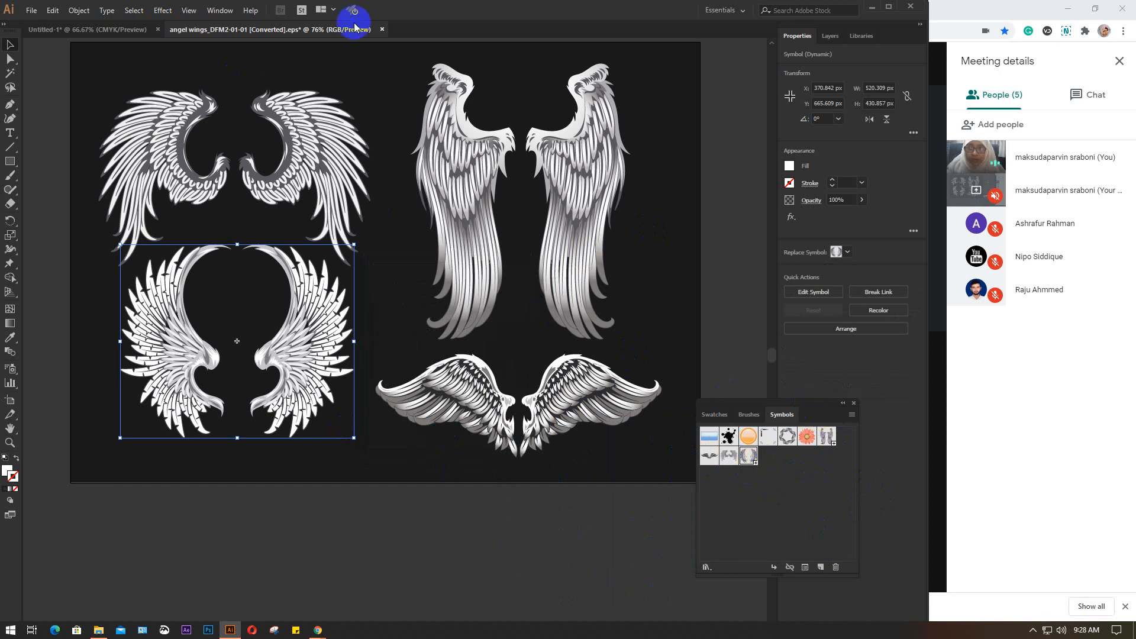
# Close the angel wings document without saving its changes
pyautogui.click(382, 29)
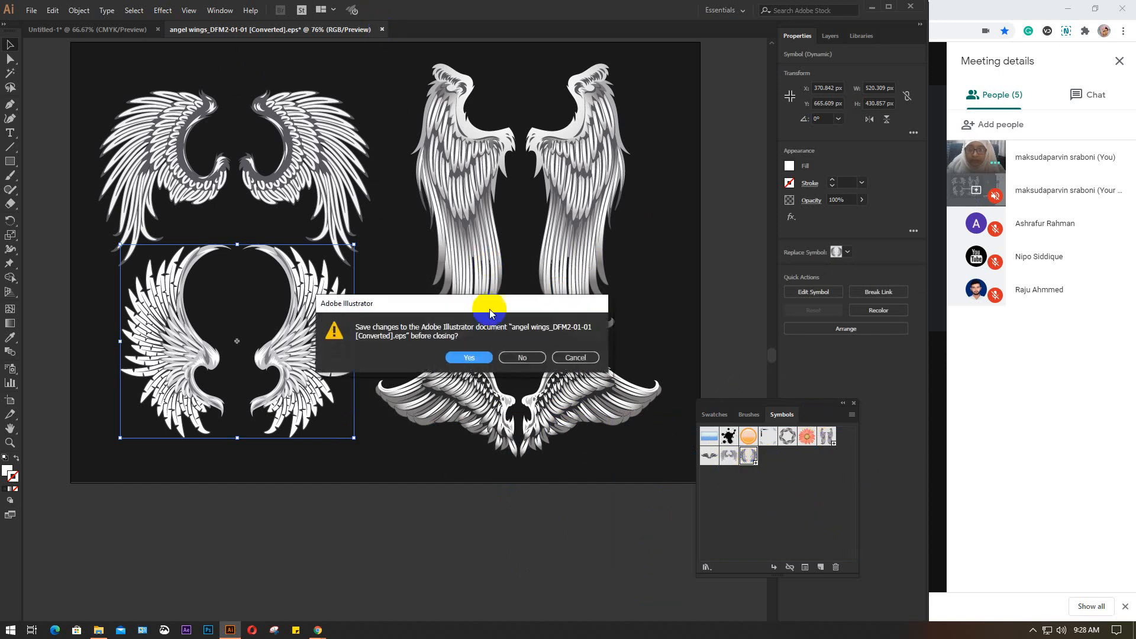
pyautogui.click(530, 357)
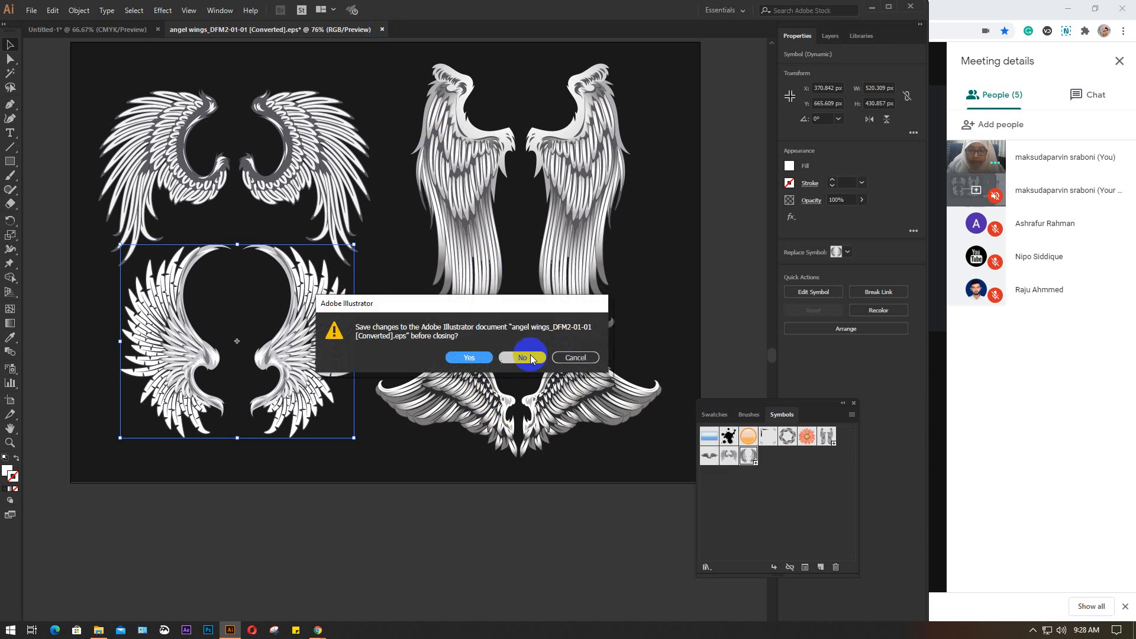
pyautogui.hotkey('ctrl', 'z')
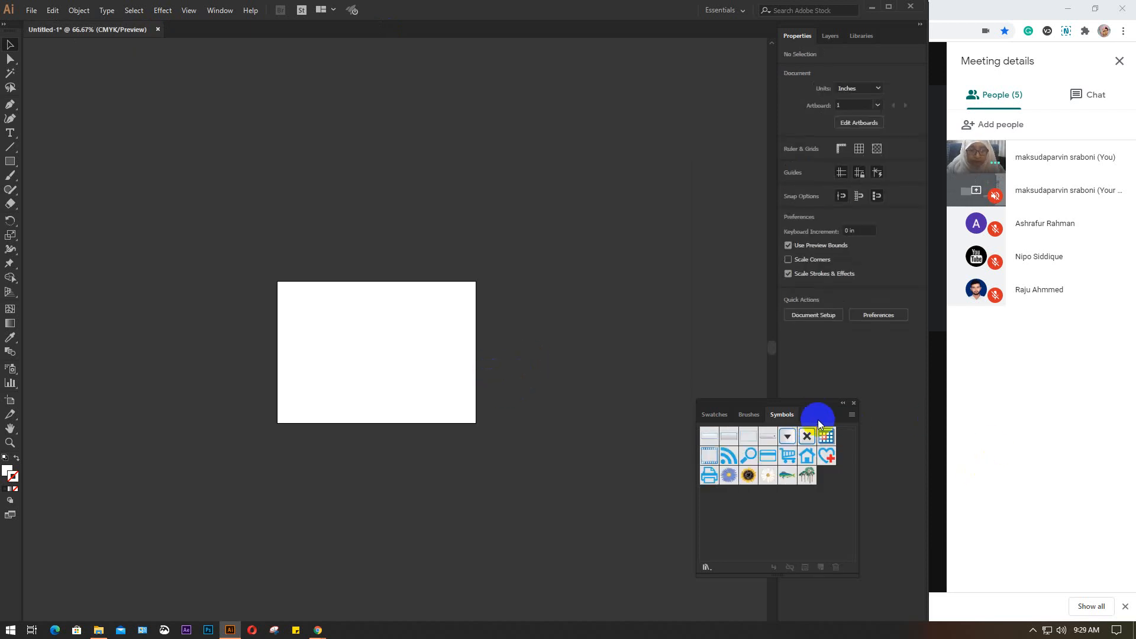
# Look through the available symbol libraries and select all unused symbols of the Untitled-1 document
pyautogui.click(851, 415)
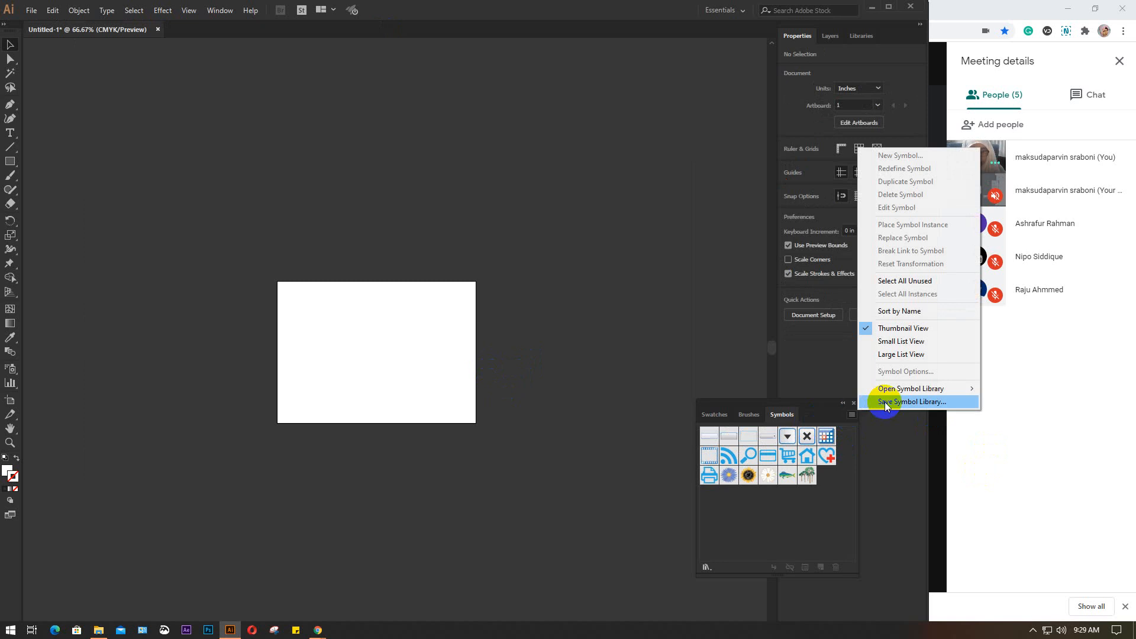
pyautogui.moveTo(876, 389)
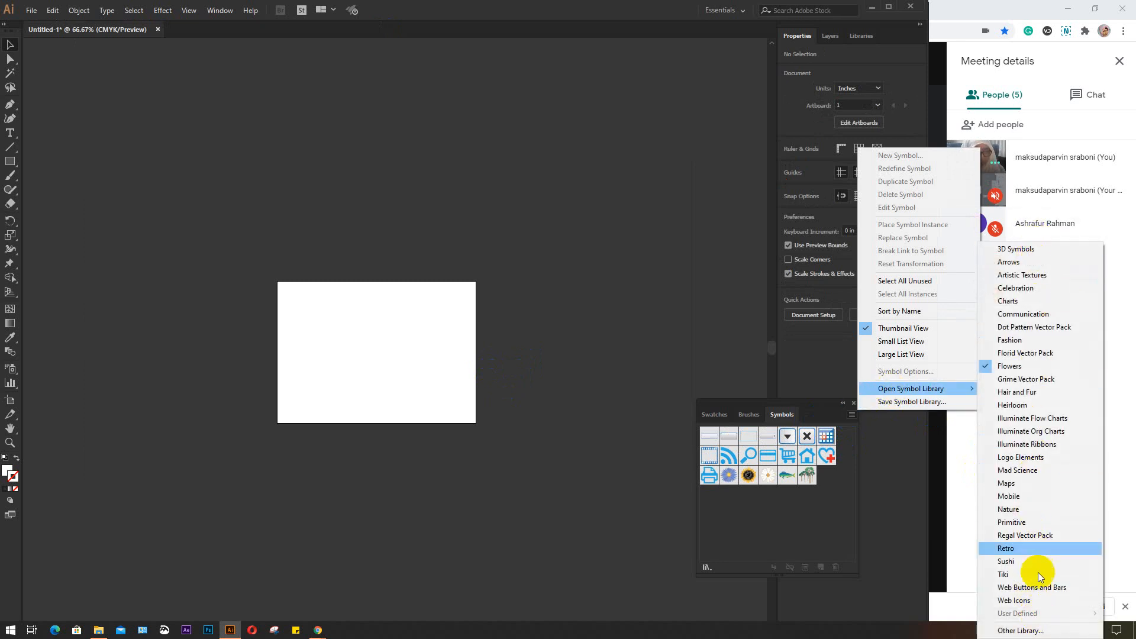
pyautogui.click(1028, 246)
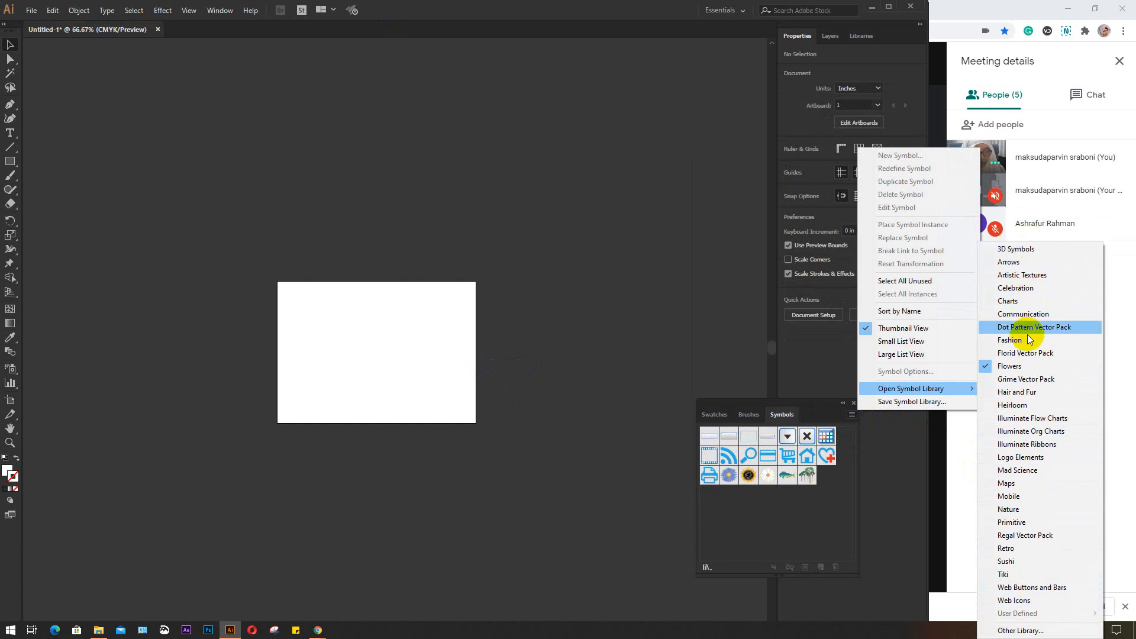
pyautogui.click(905, 282)
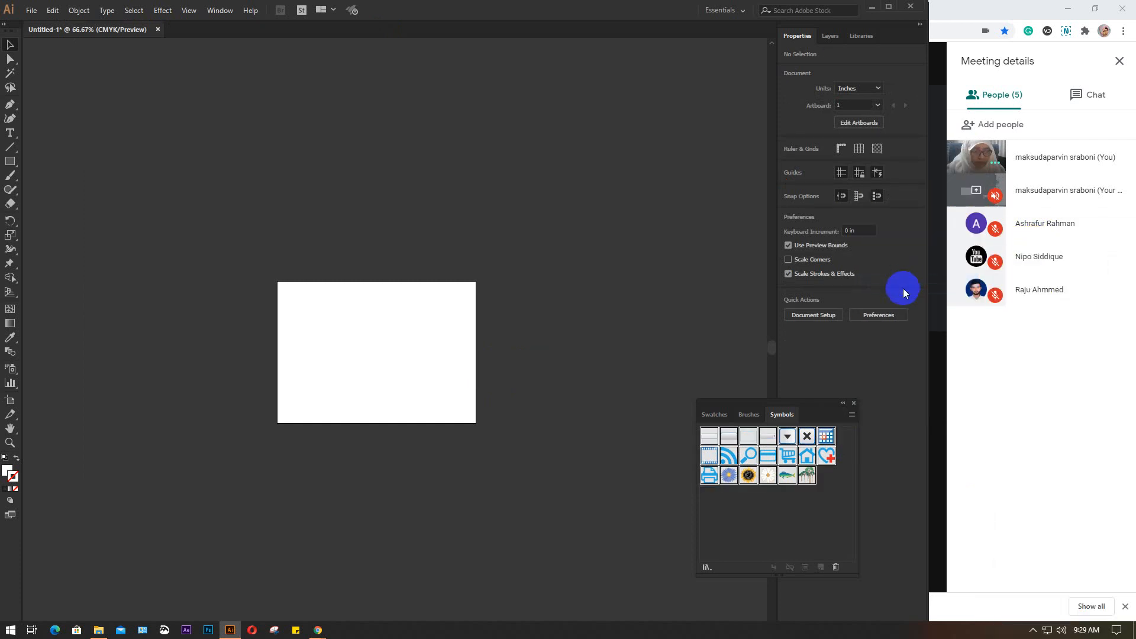
pyautogui.click(852, 415)
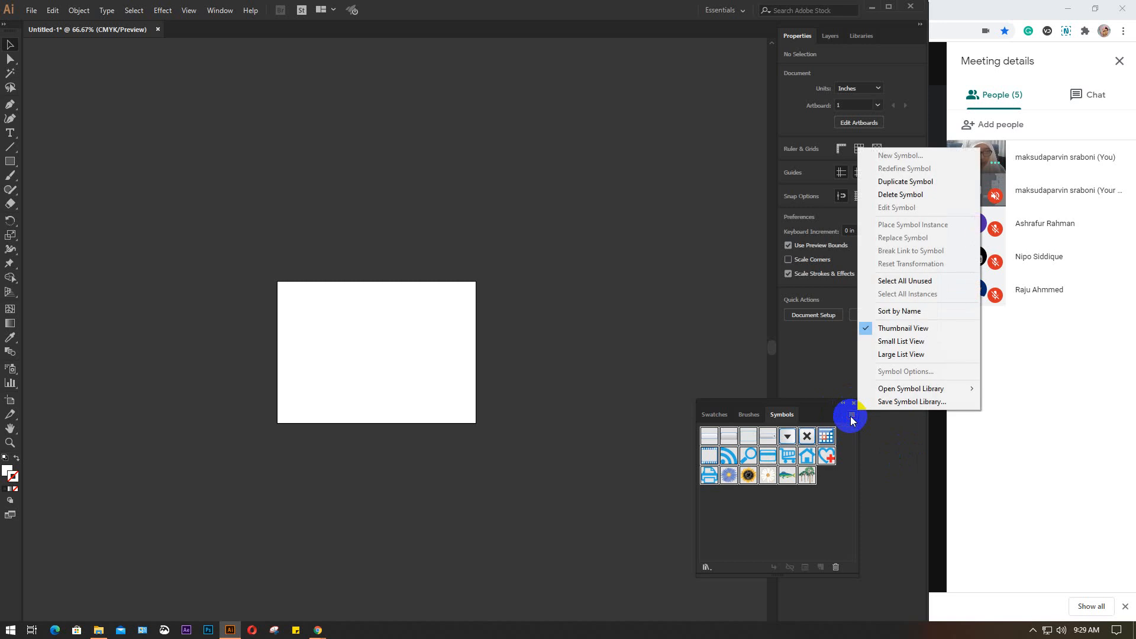
pyautogui.click(923, 401)
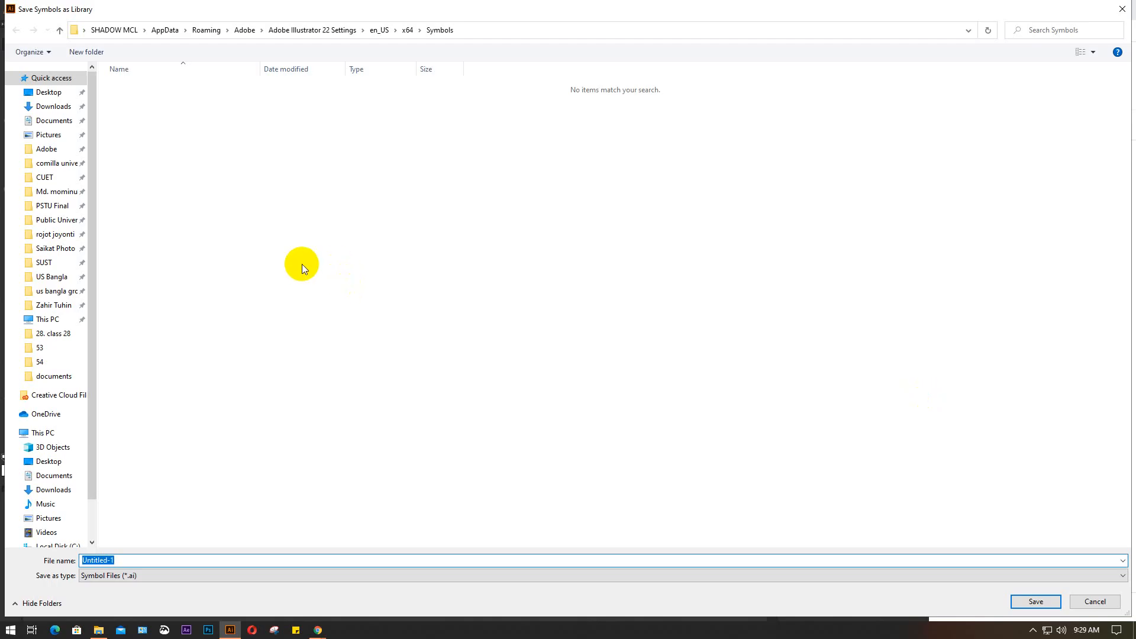
pyautogui.click(52, 107)
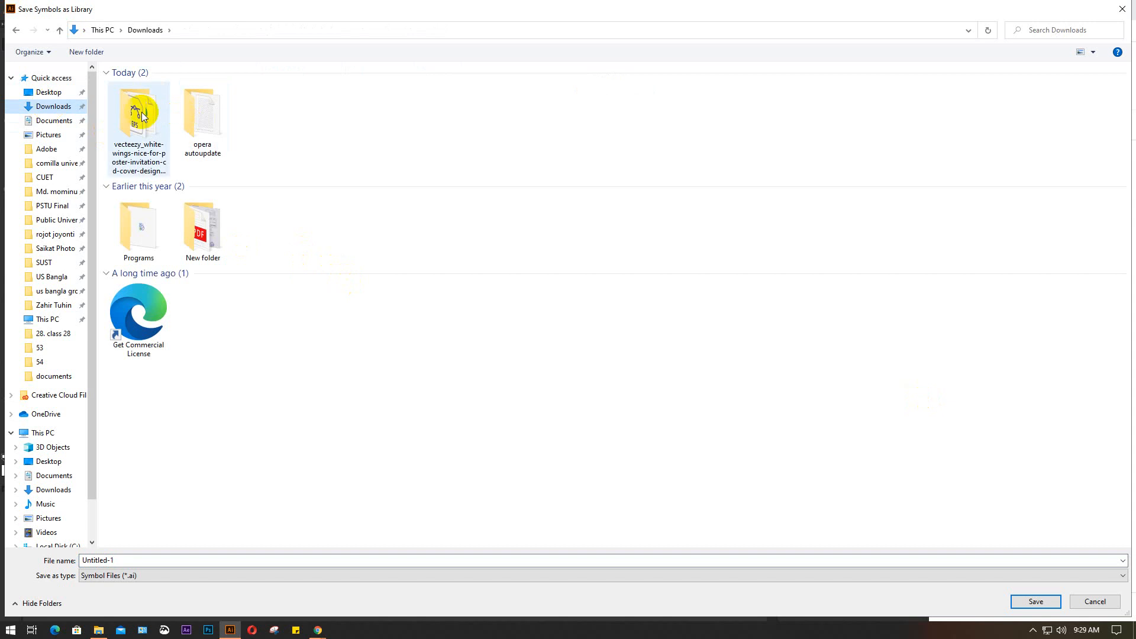
pyautogui.doubleClick(141, 114)
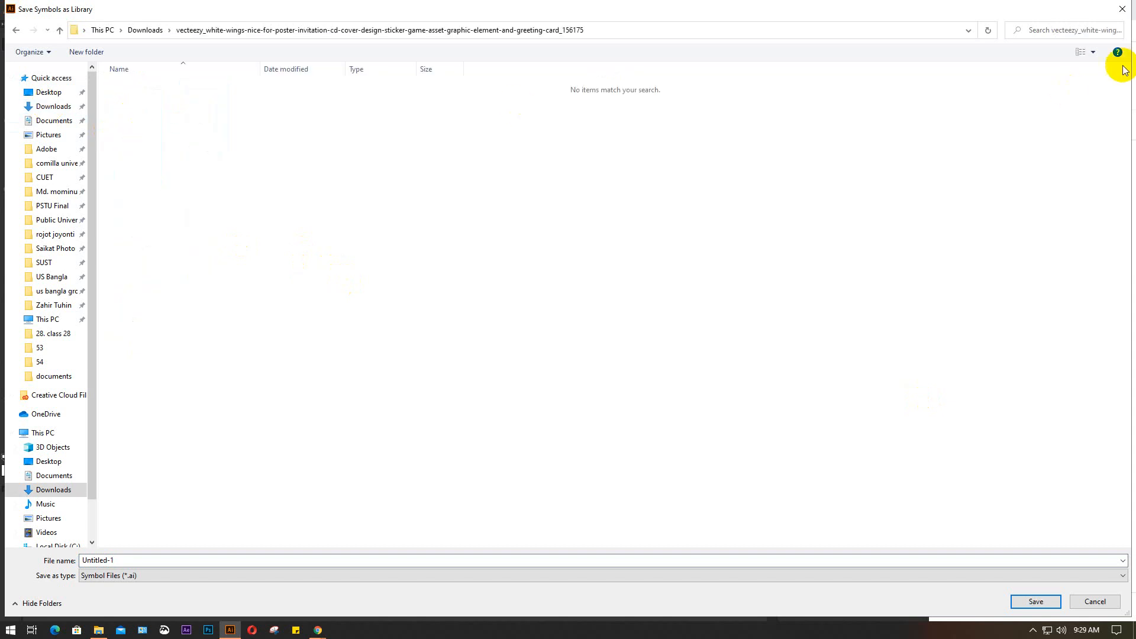
pyautogui.click(1122, 9)
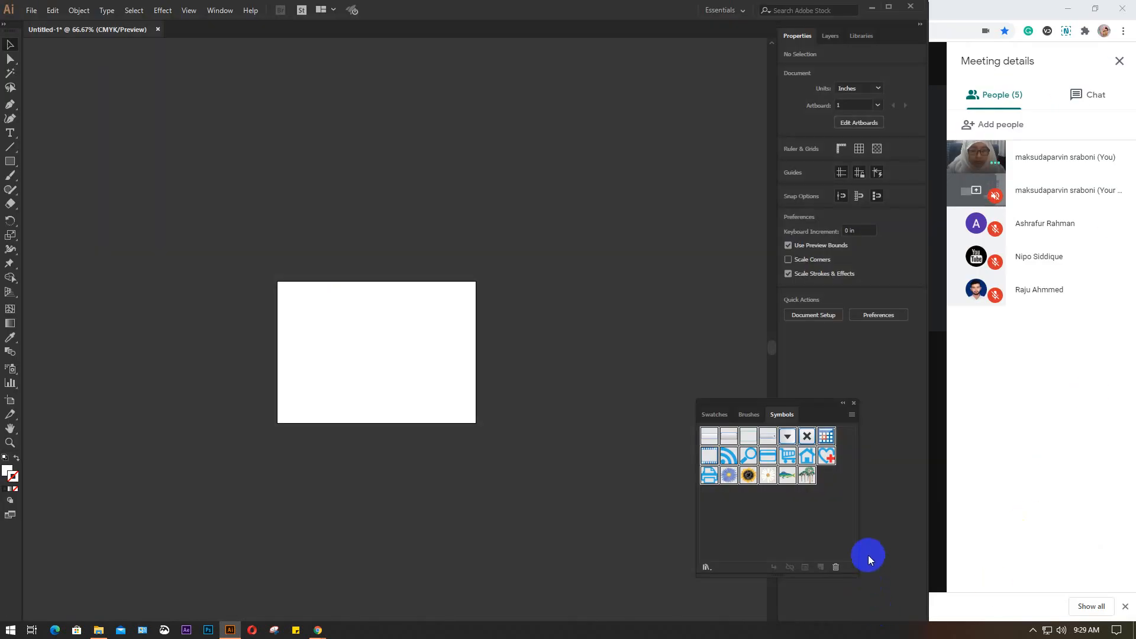
# Open the Nature symbol library, switch to the Flowers library, and move the library window away from the artboard
pyautogui.click(851, 415)
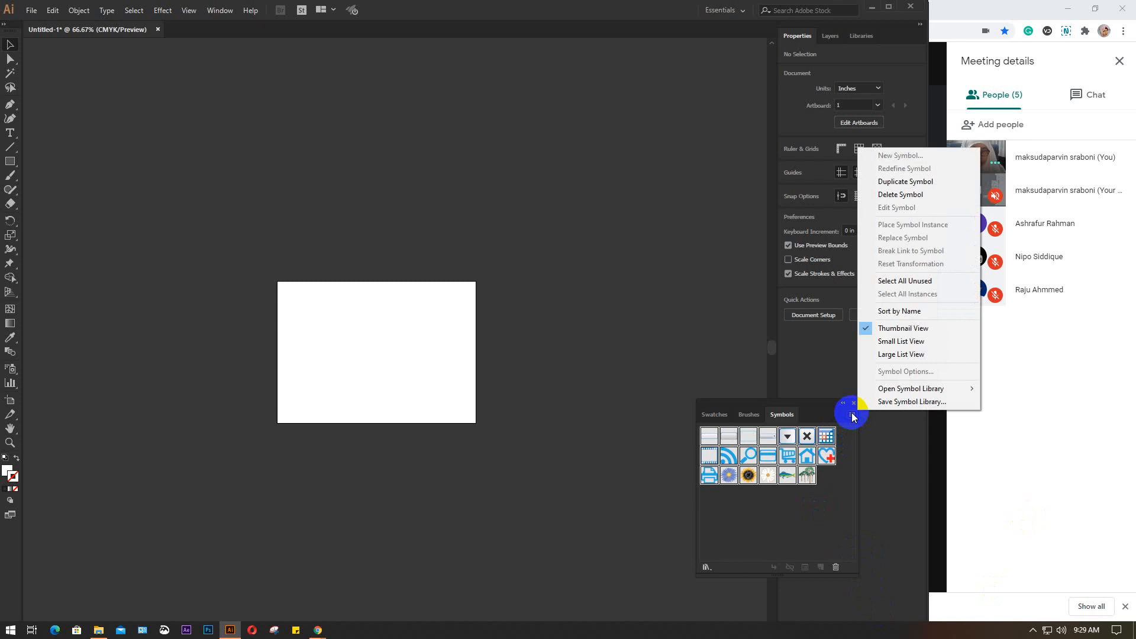
pyautogui.moveTo(978, 389)
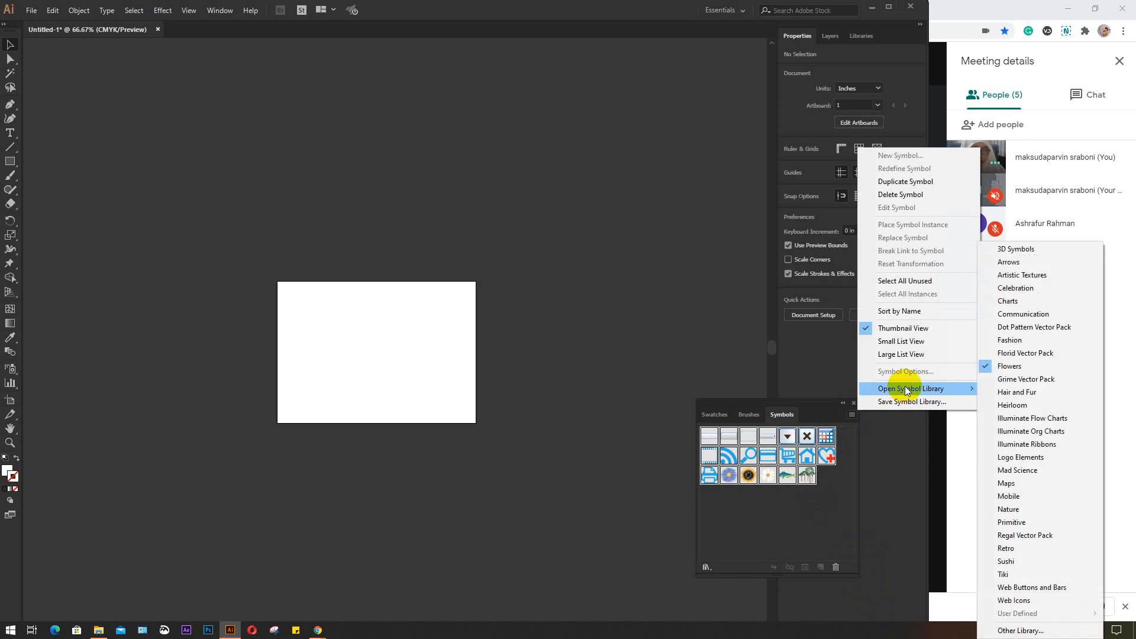
pyautogui.click(1026, 509)
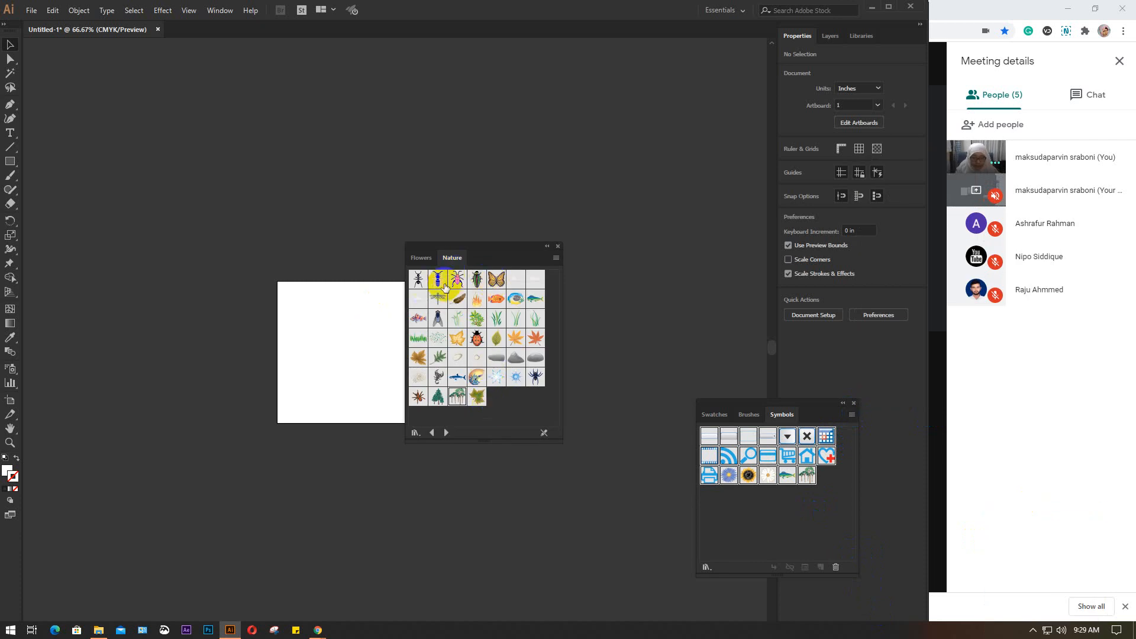
pyautogui.click(419, 257)
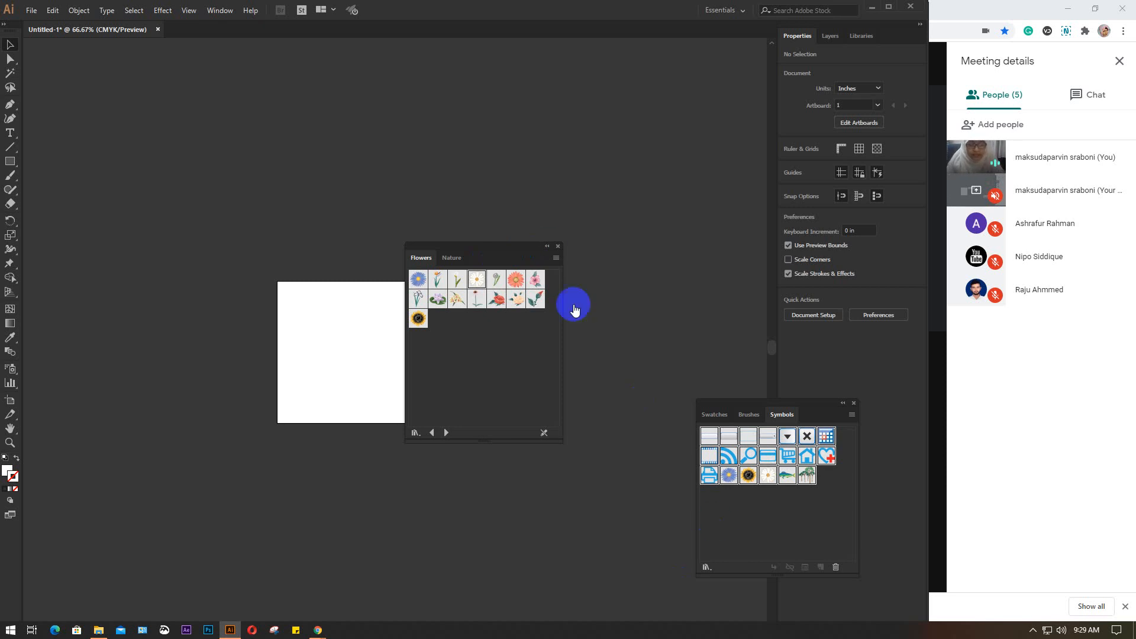
pyautogui.moveTo(514, 248); pyautogui.dragTo(577, 144)
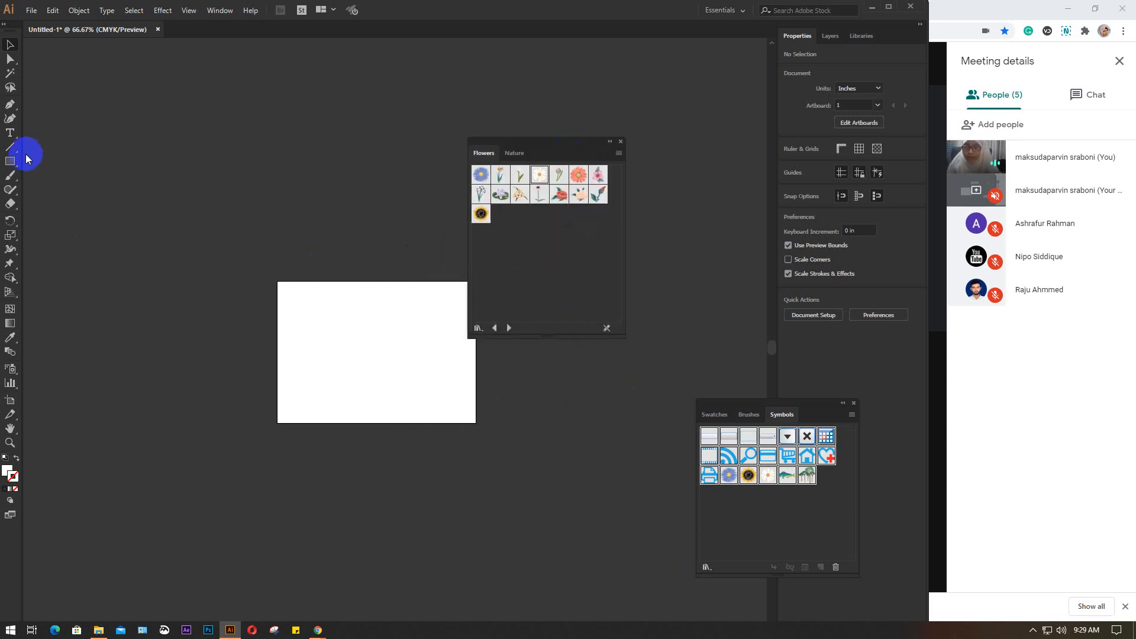
# Draw a rectangle about 2.9 by 2.2 in on the artboard and fill it with light blue
pyautogui.click(10, 161)
pyautogui.moveTo(313, 334); pyautogui.dragTo(395, 393)
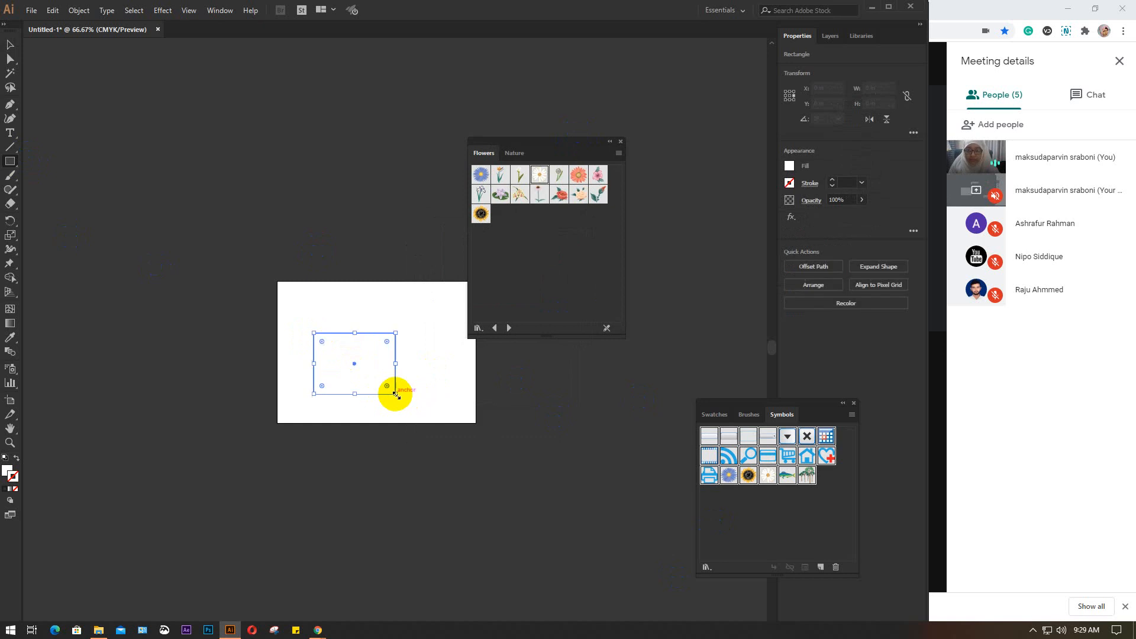
pyautogui.click(790, 166)
pyautogui.click(719, 210)
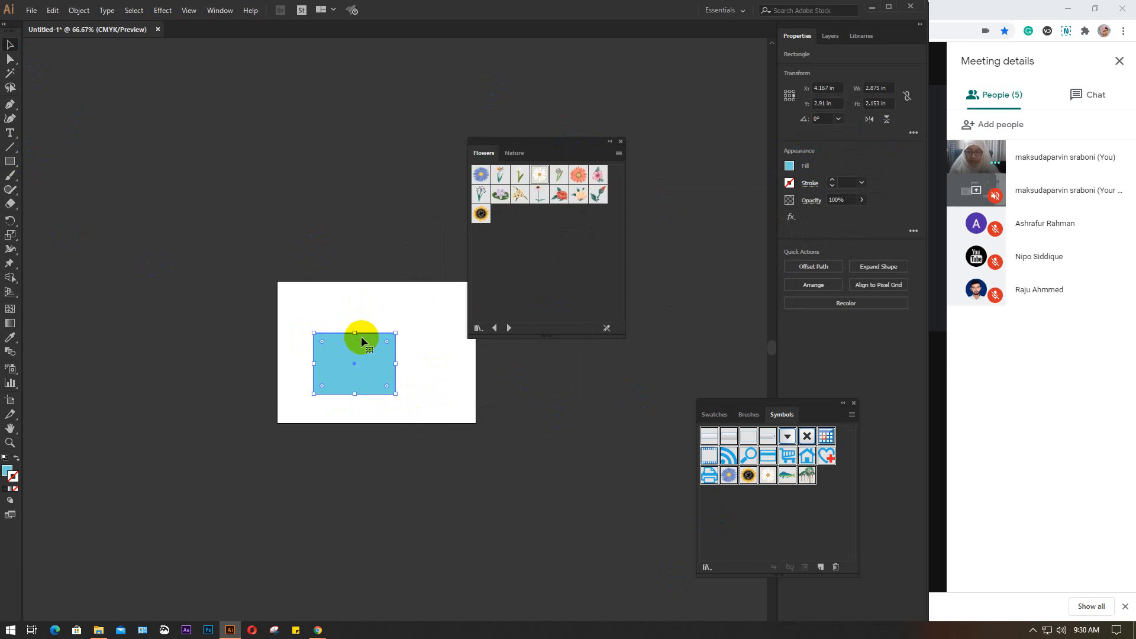
# Turn the blue rectangle into a dynamic Movie Clip symbol and add three more instances around it with the Symbol Sprayer
pyautogui.moveTo(365, 344); pyautogui.dragTo(769, 494)
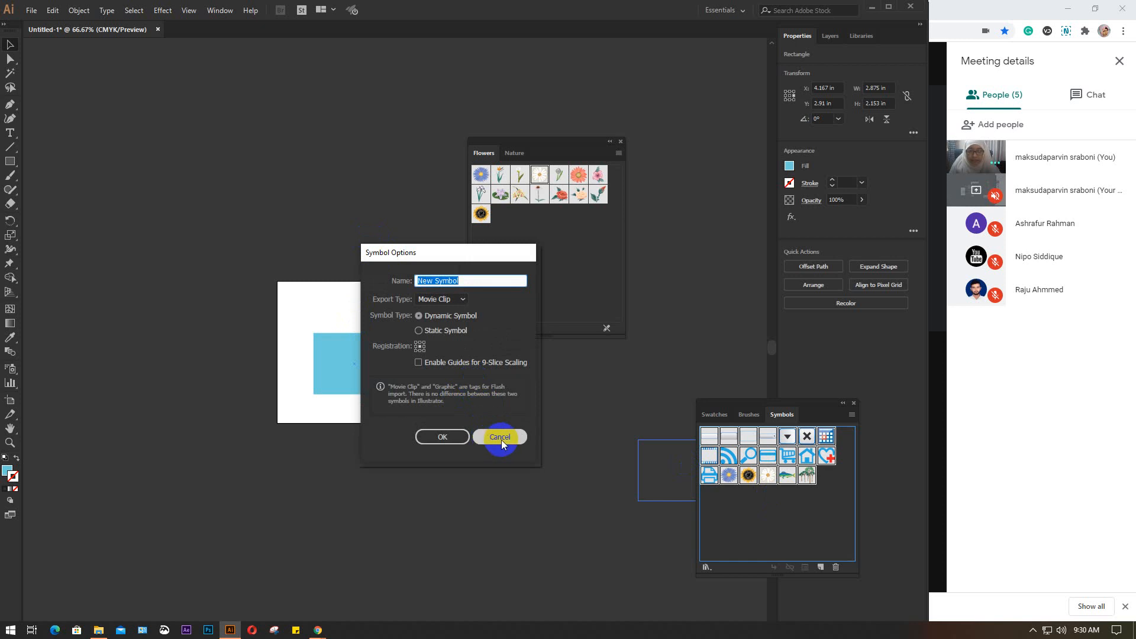
pyautogui.click(442, 436)
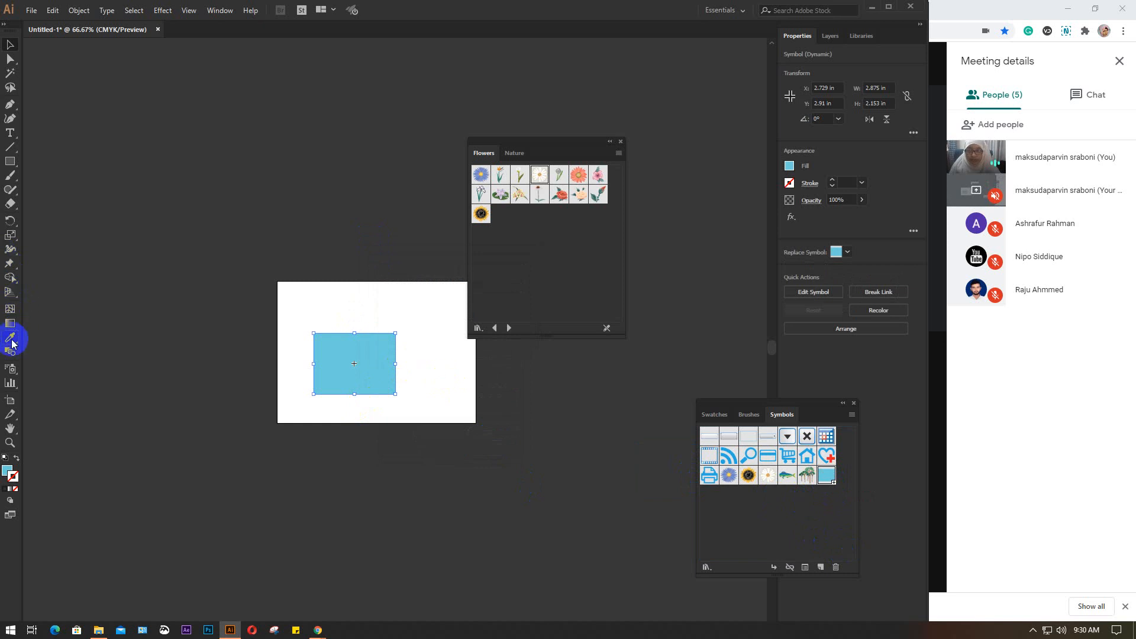
pyautogui.click(13, 370)
pyautogui.moveTo(427, 381); pyautogui.dragTo(456, 380)
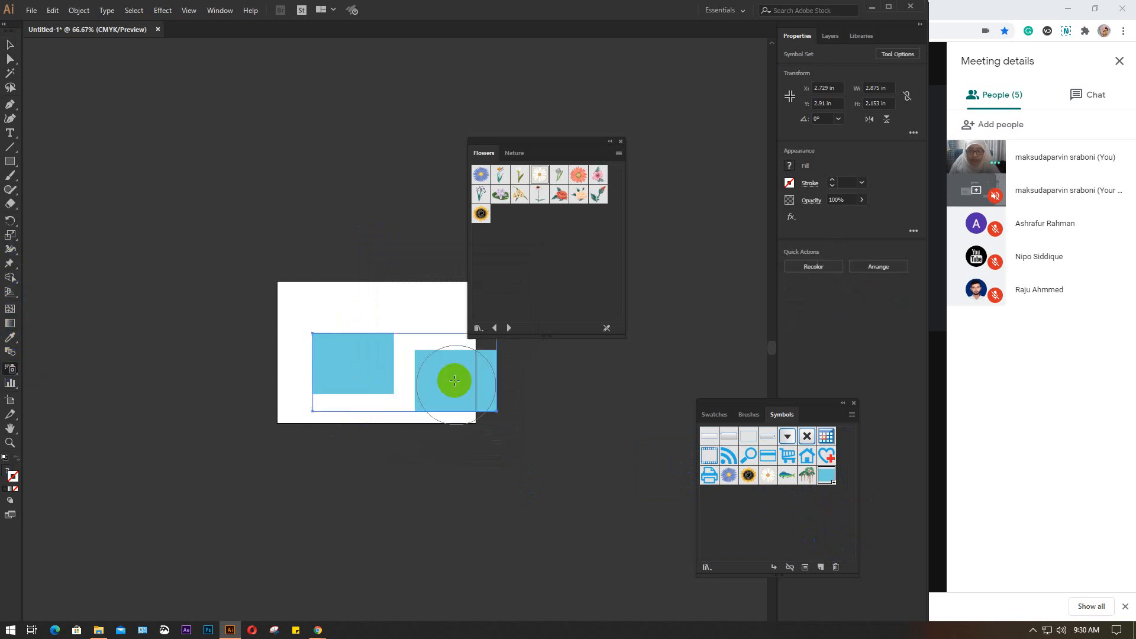
pyautogui.click(393, 485)
pyautogui.click(172, 404)
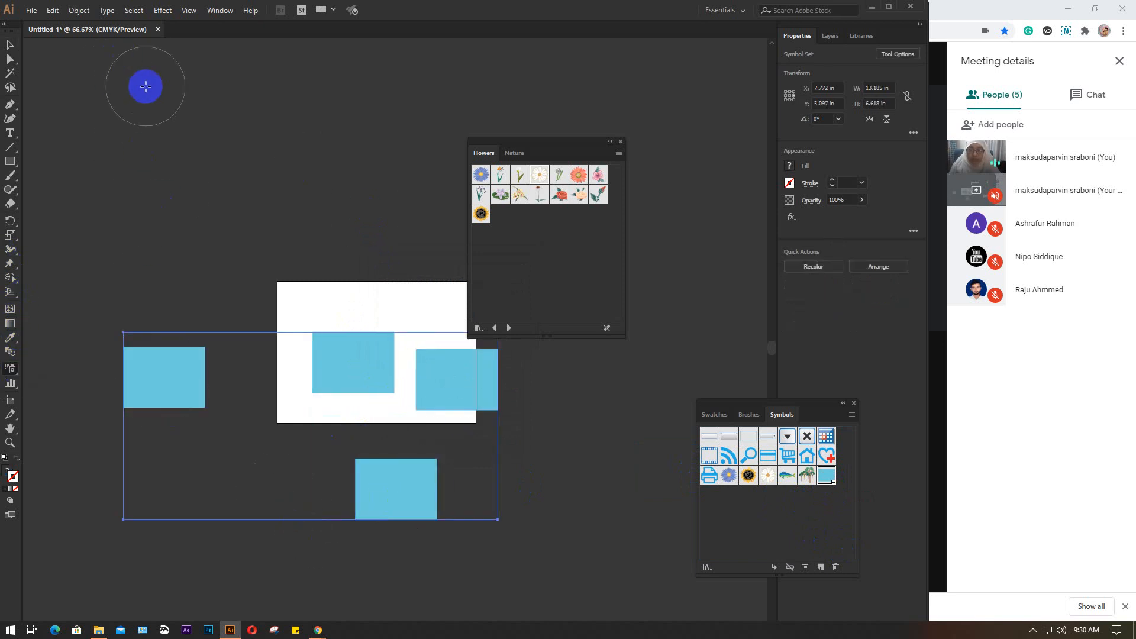
# Close Untitled-1 without saving and create a new 7 x 5 in landscape CMYK document
pyautogui.click(158, 29)
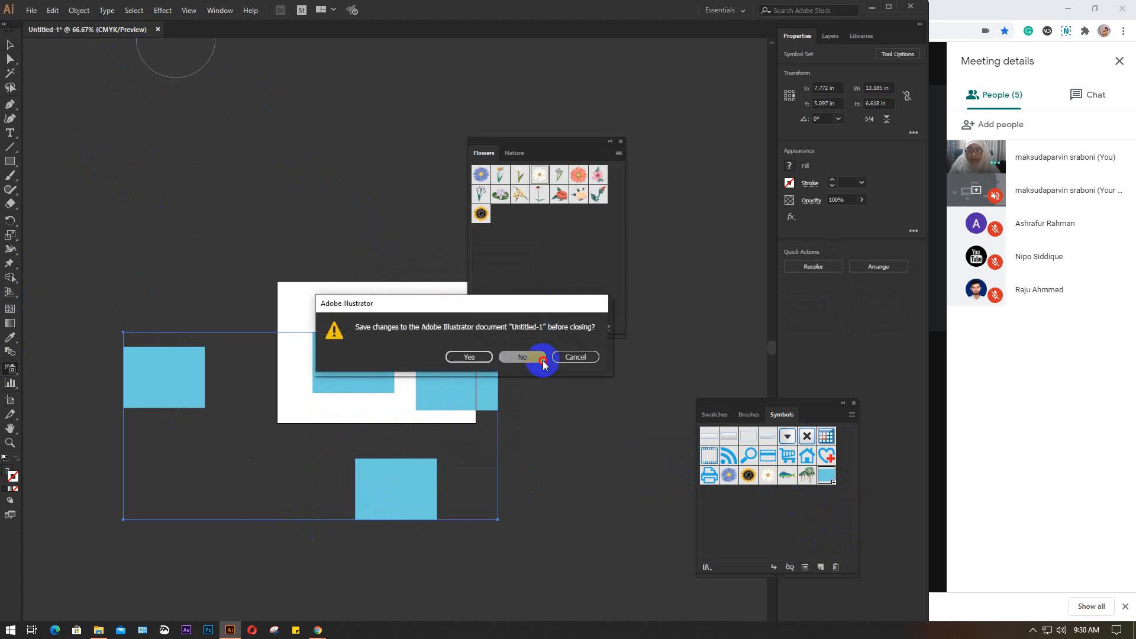
pyautogui.click(577, 357)
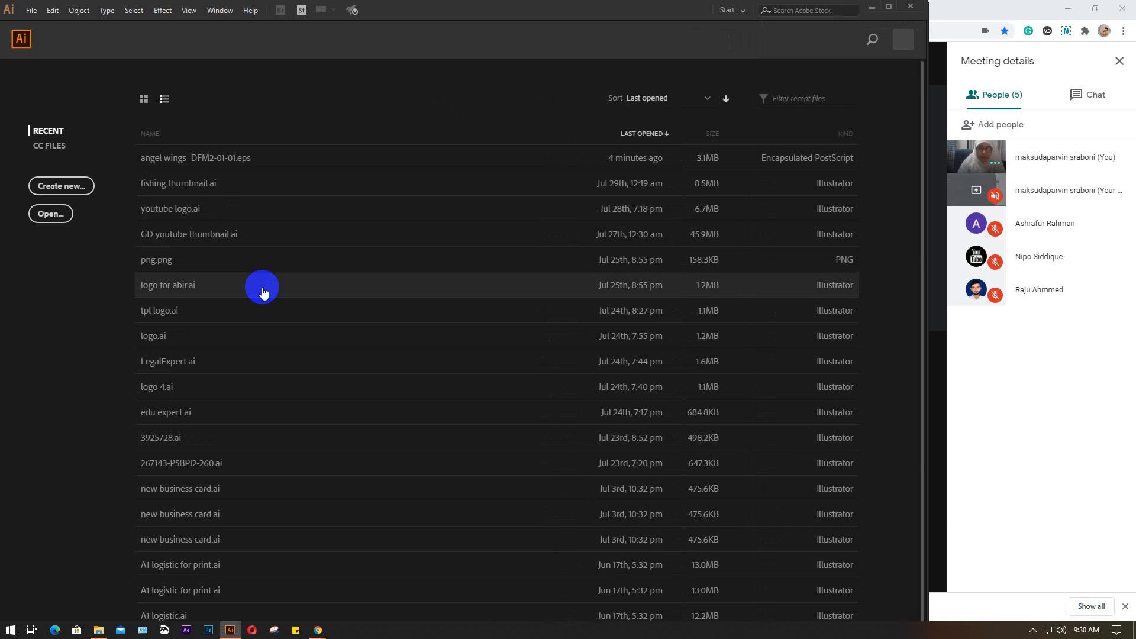
pyautogui.hotkey('ctrl', 'n')
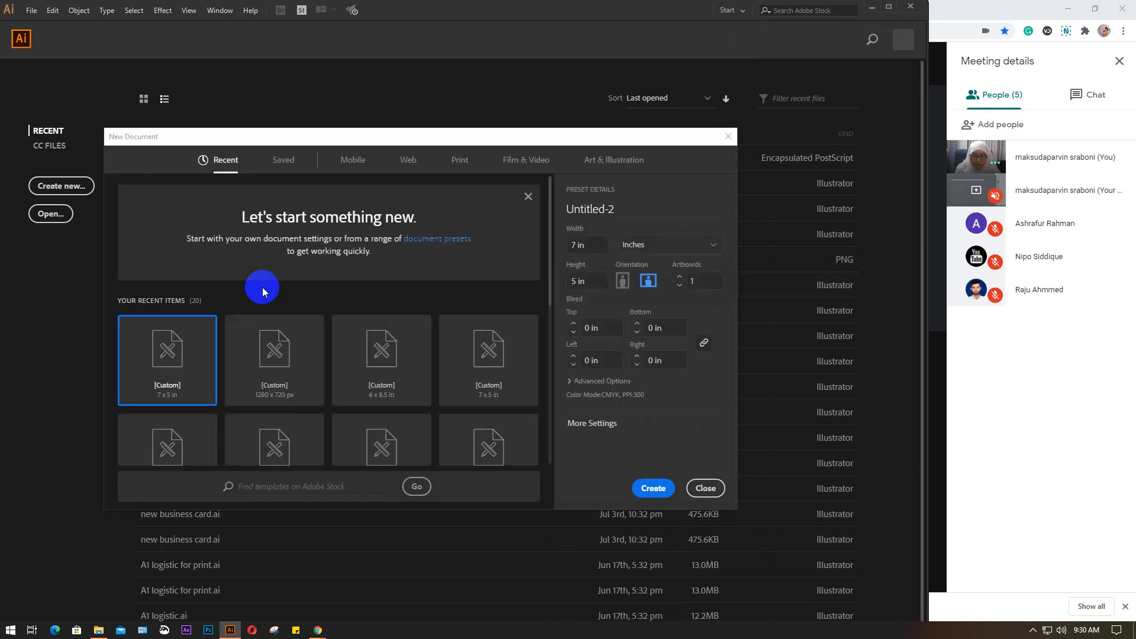
pyautogui.press('Return')
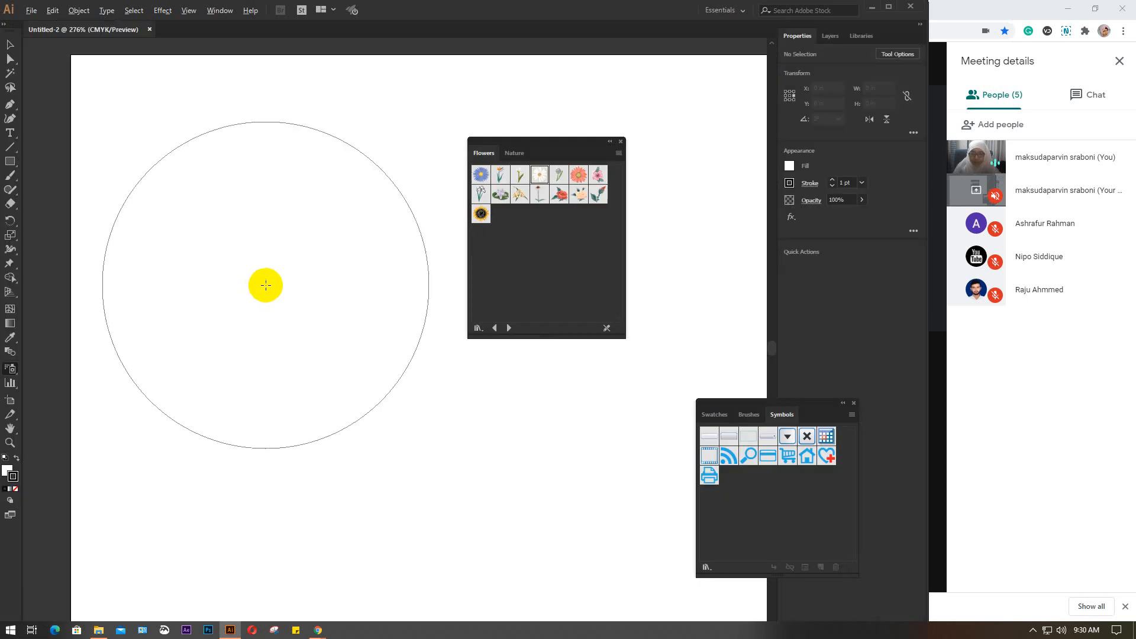
pyautogui.scroll(-1, 266, 285)
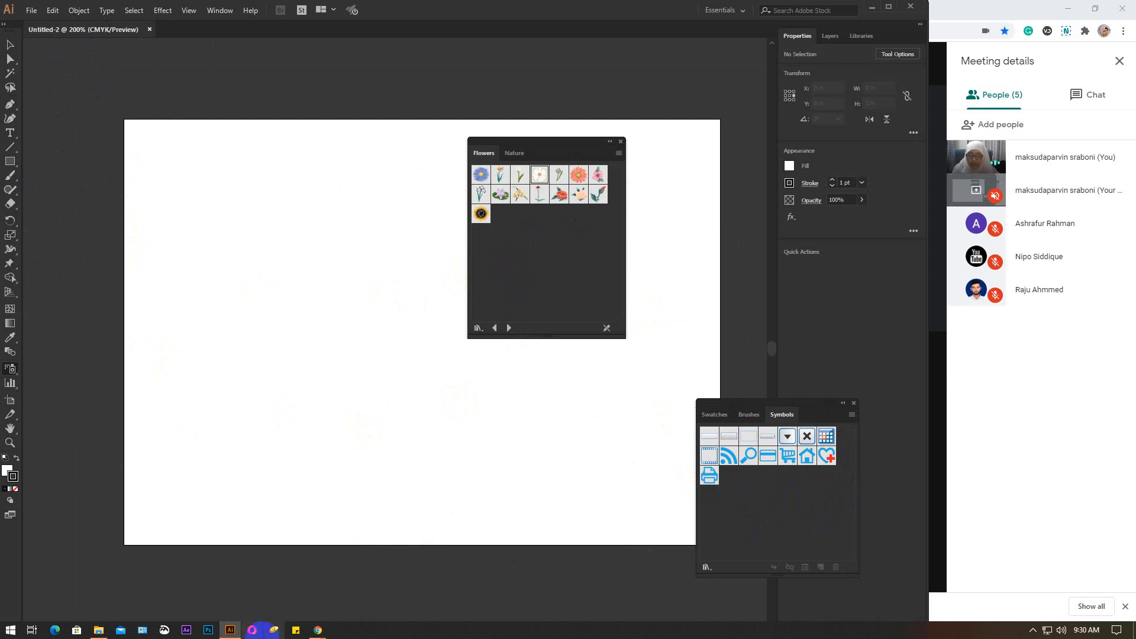
# Try to place the angel wings EPS file from the Downloads folder into the new document, and undo the placement
pyautogui.click(99, 630)
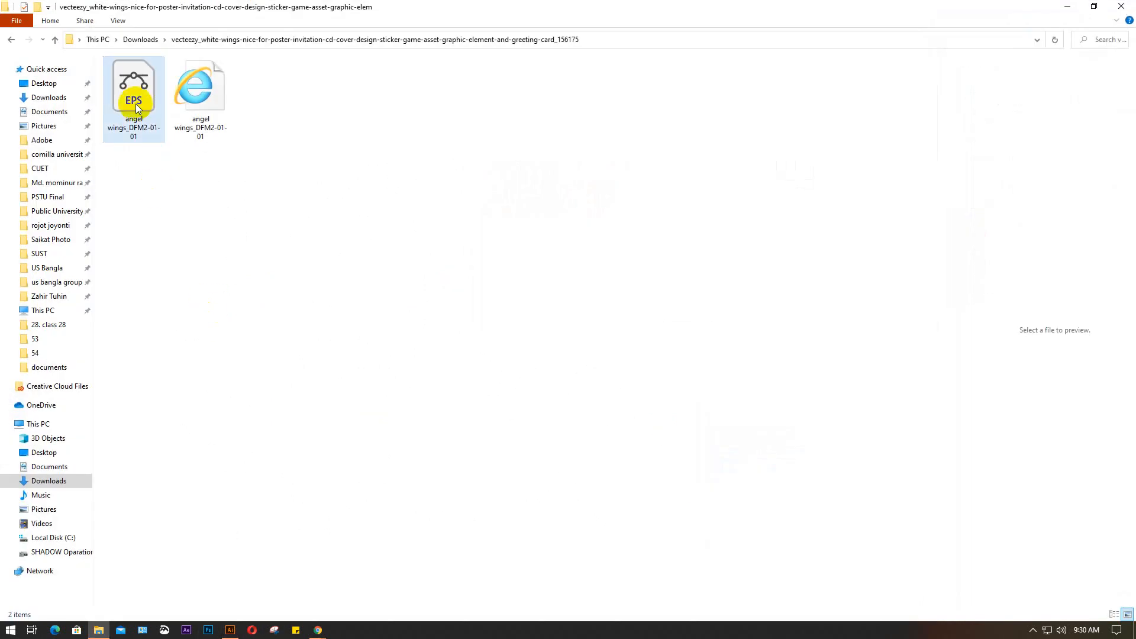
pyautogui.click(135, 84)
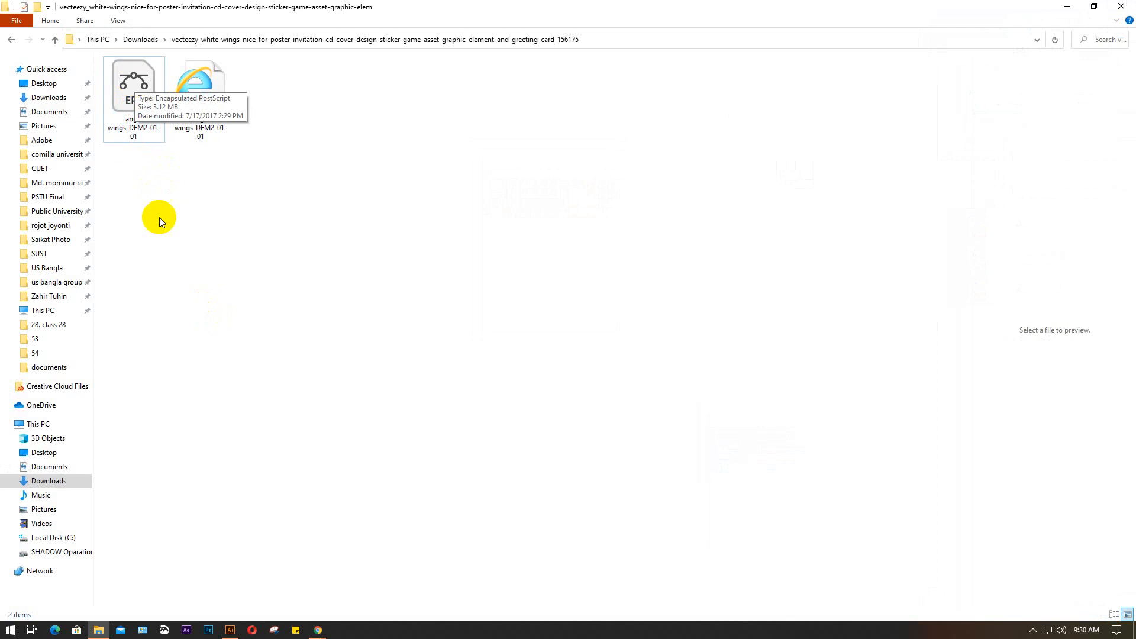
pyautogui.click(140, 195)
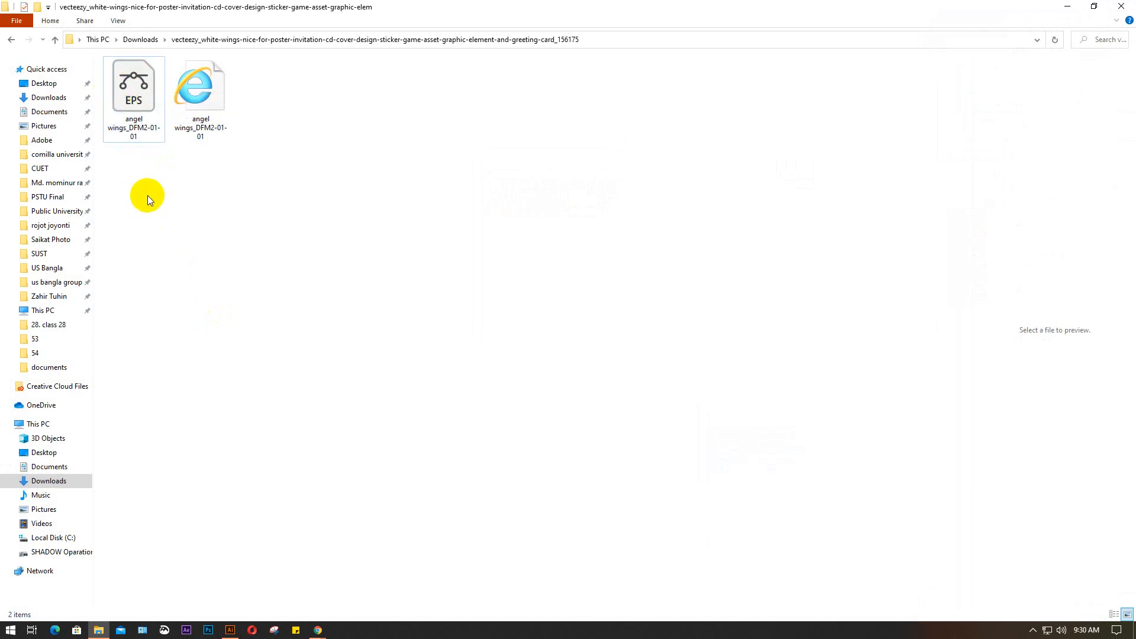
pyautogui.click(130, 85)
pyautogui.moveTo(131, 85); pyautogui.dragTo(254, 471)
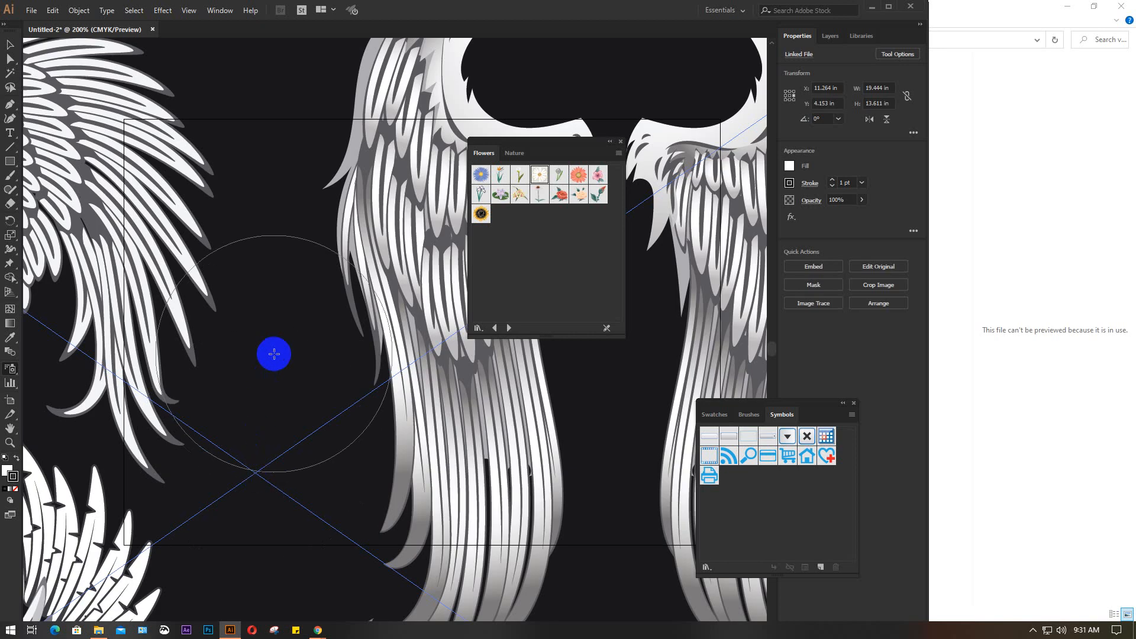
pyautogui.hotkey('ctrl', 'z')
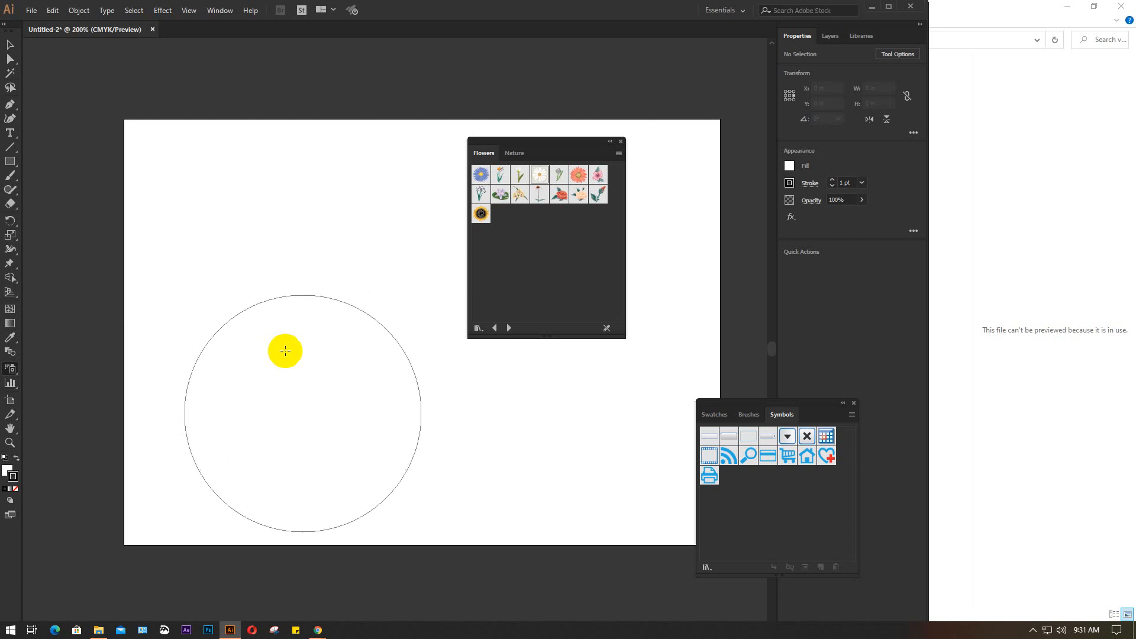
# Open the angel wings EPS file as its own document and close the floating Flowers library and Symbols windows
pyautogui.click(102, 632)
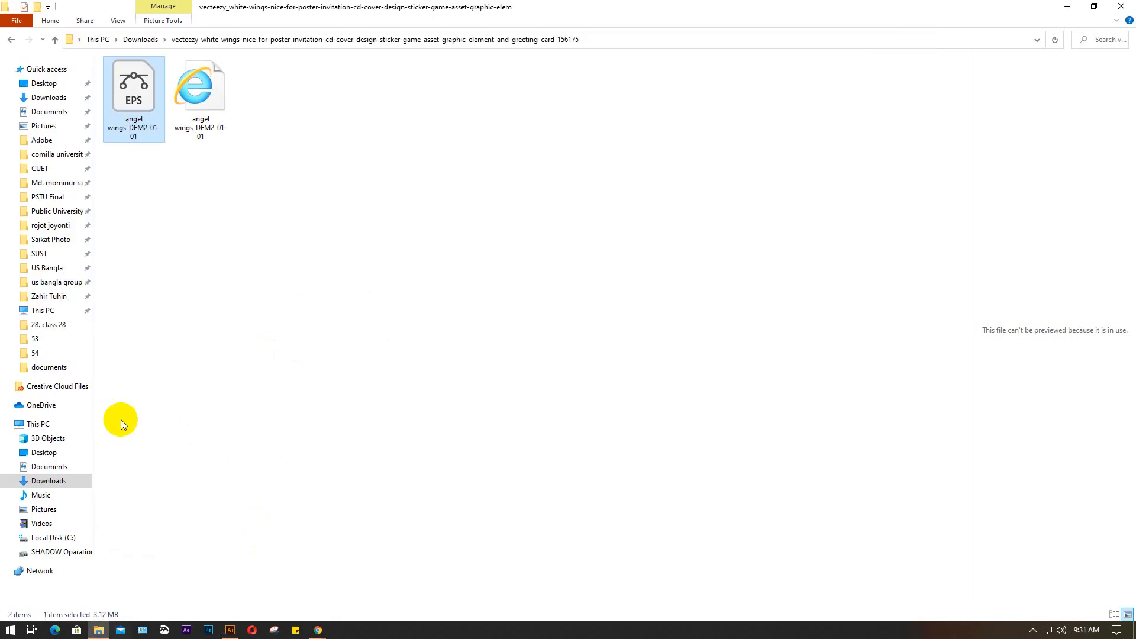
pyautogui.rightClick(131, 86)
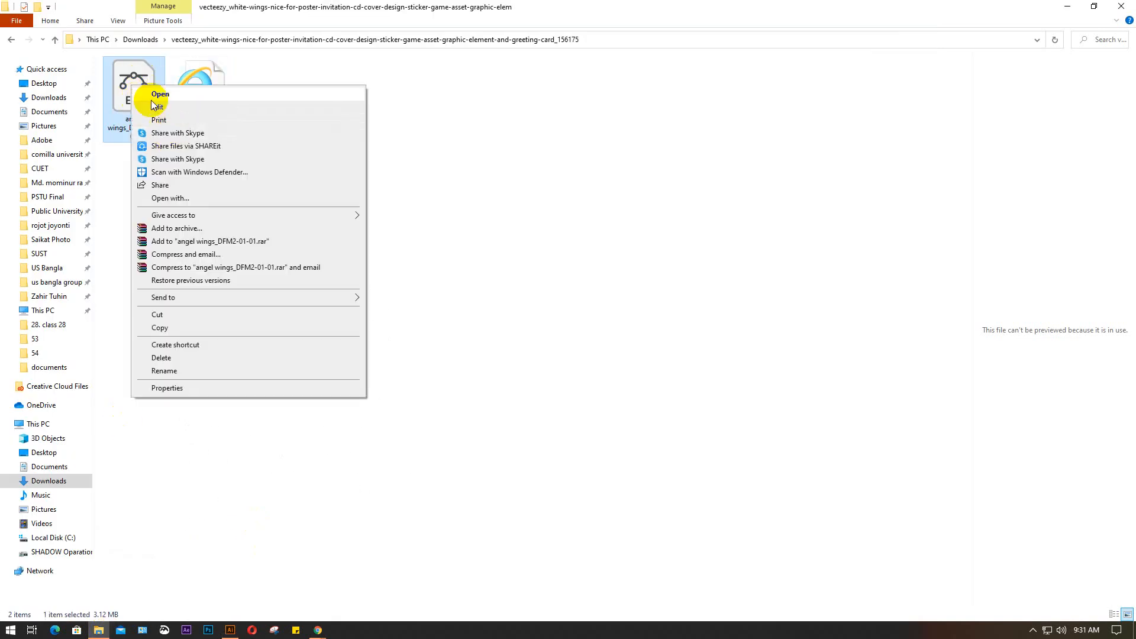
pyautogui.click(173, 93)
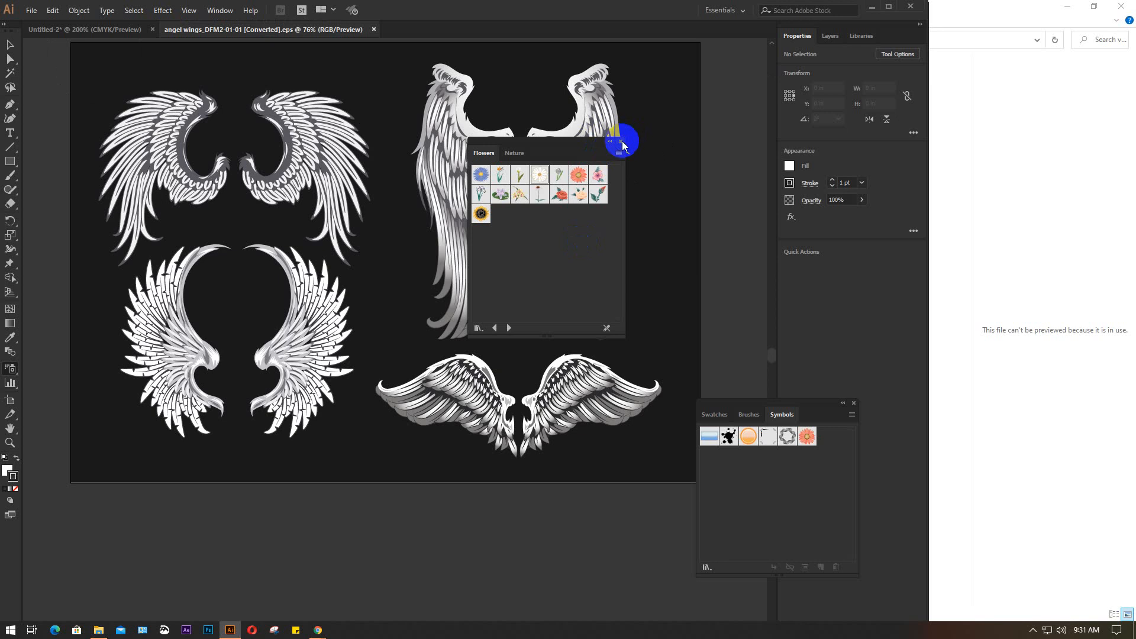
pyautogui.click(622, 142)
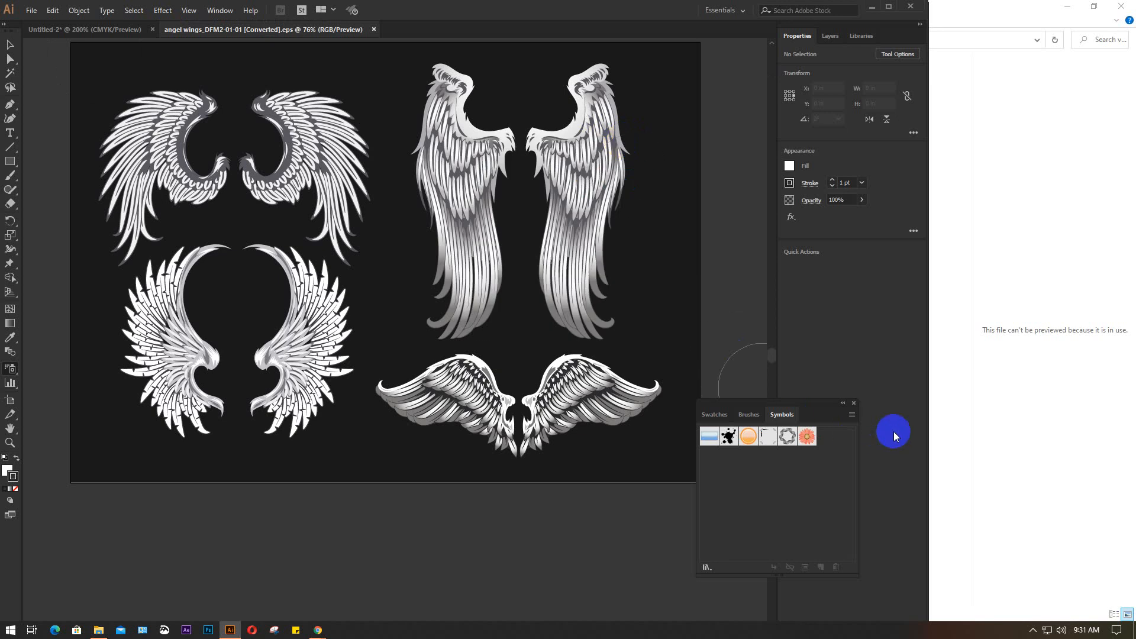
pyautogui.click(854, 405)
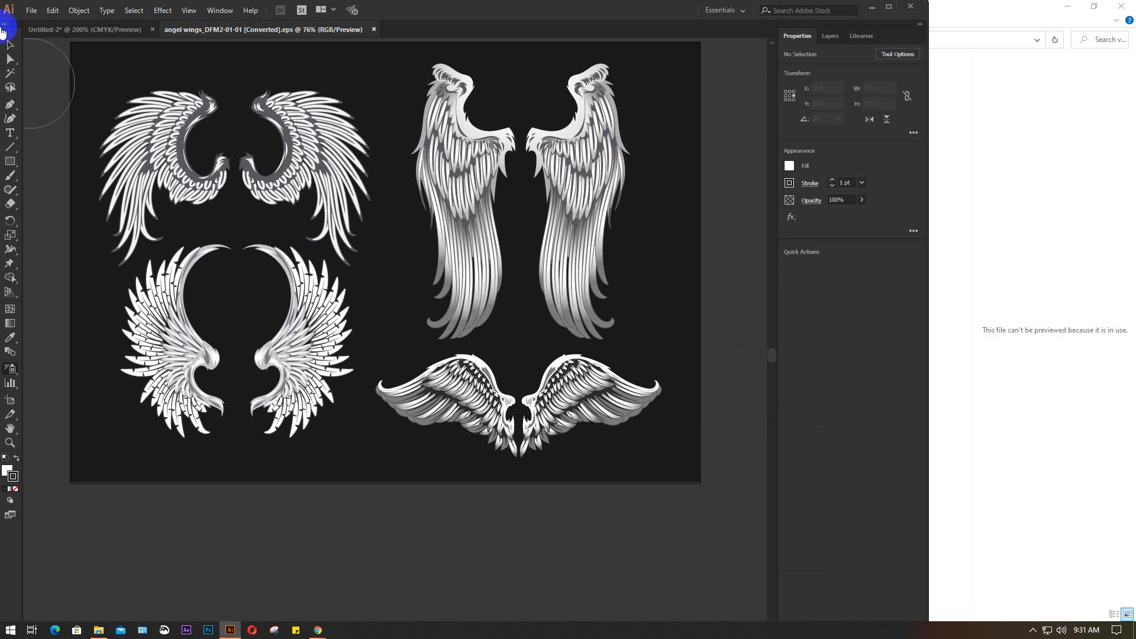
pyautogui.click(9, 42)
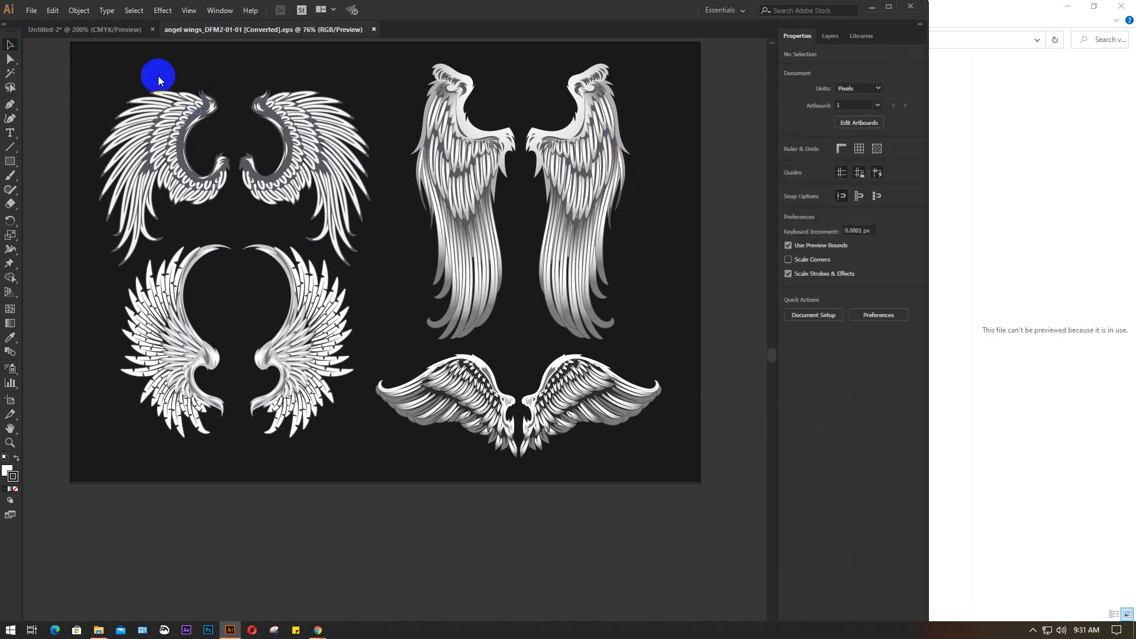
pyautogui.click(33, 10)
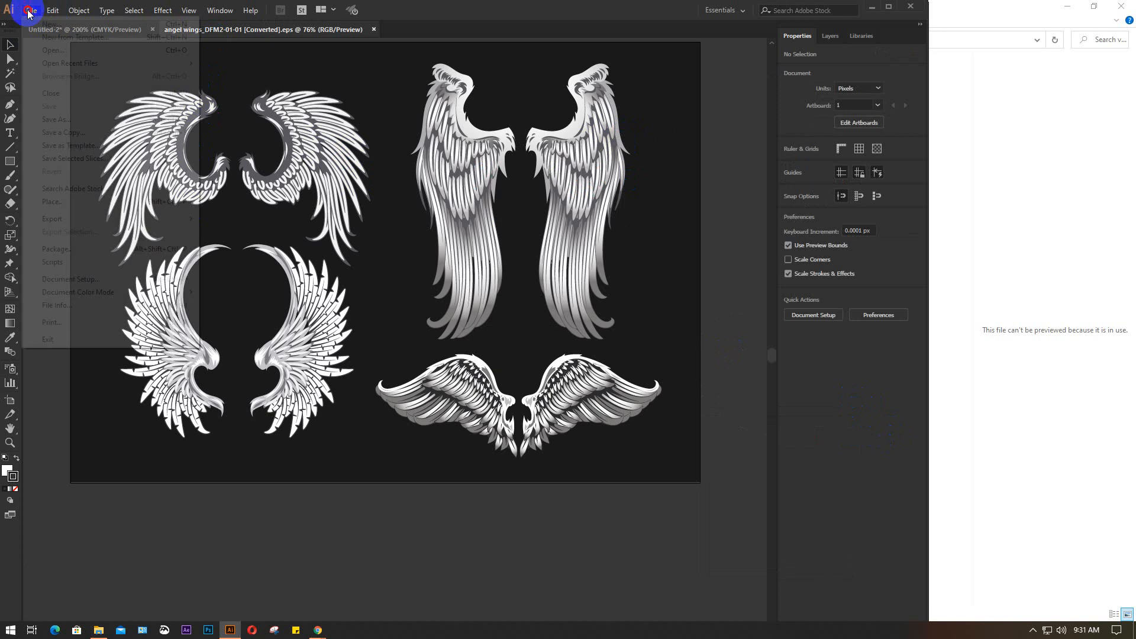
pyautogui.click(68, 119)
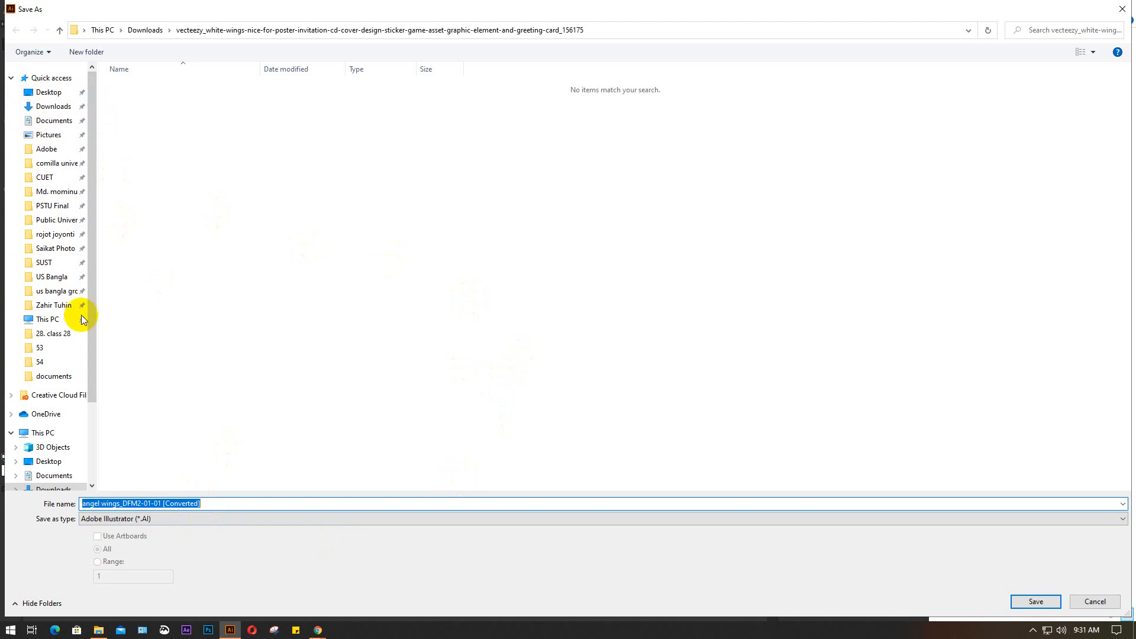
pyautogui.click(229, 630)
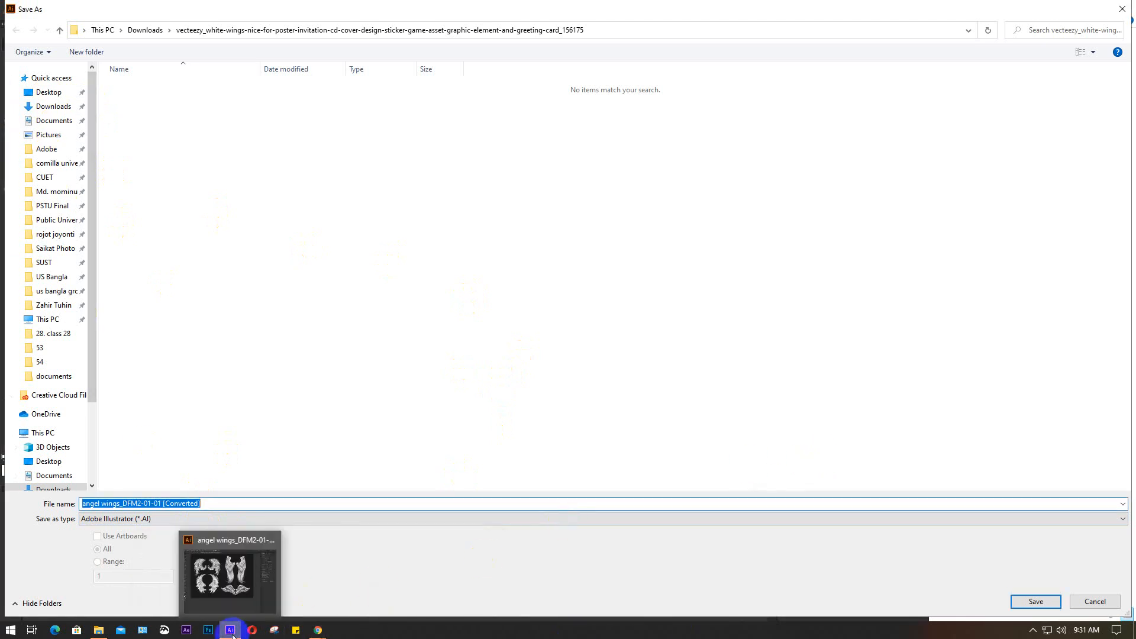
pyautogui.click(230, 631)
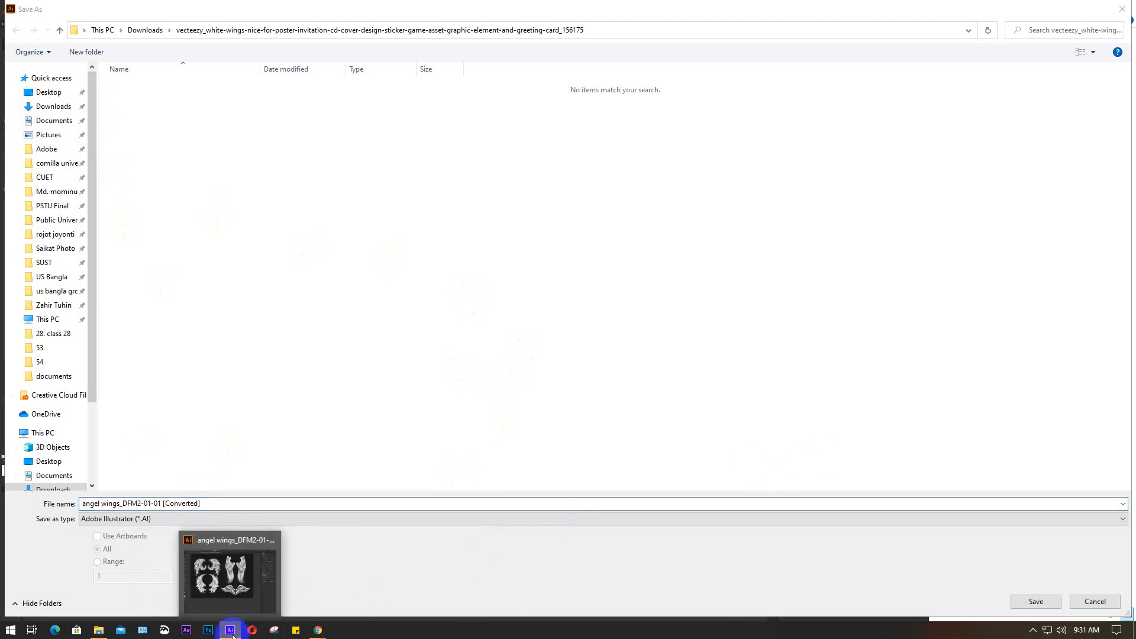
pyautogui.click(1096, 601)
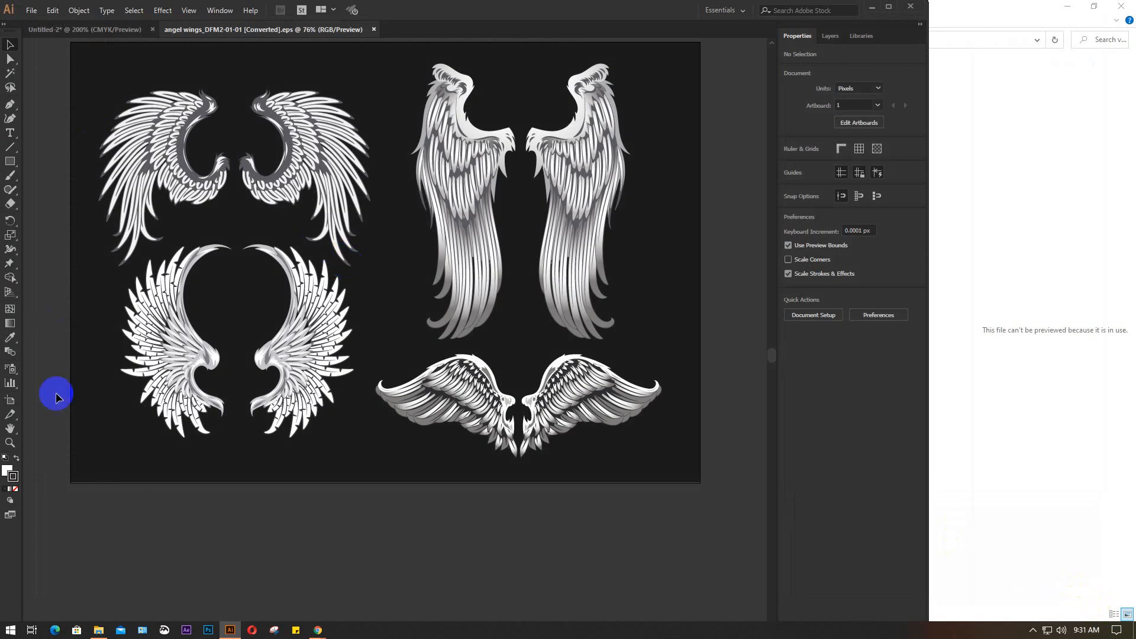
# Activate the Symbol Sprayer and show the Symbols panel for the wings document
pyautogui.click(9, 370)
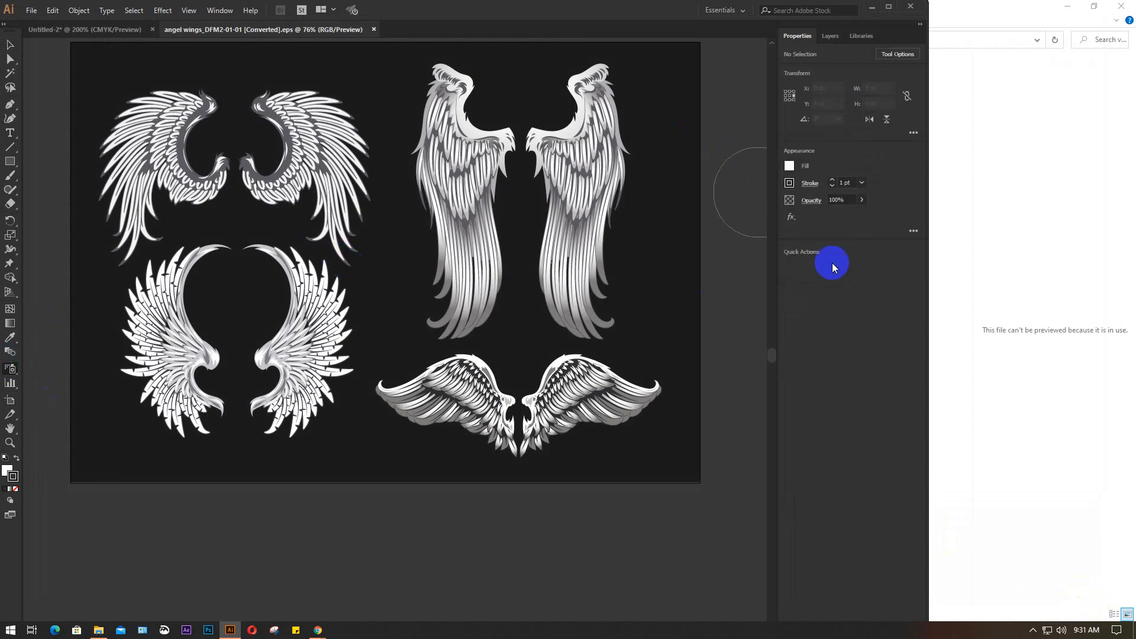
pyautogui.click(220, 11)
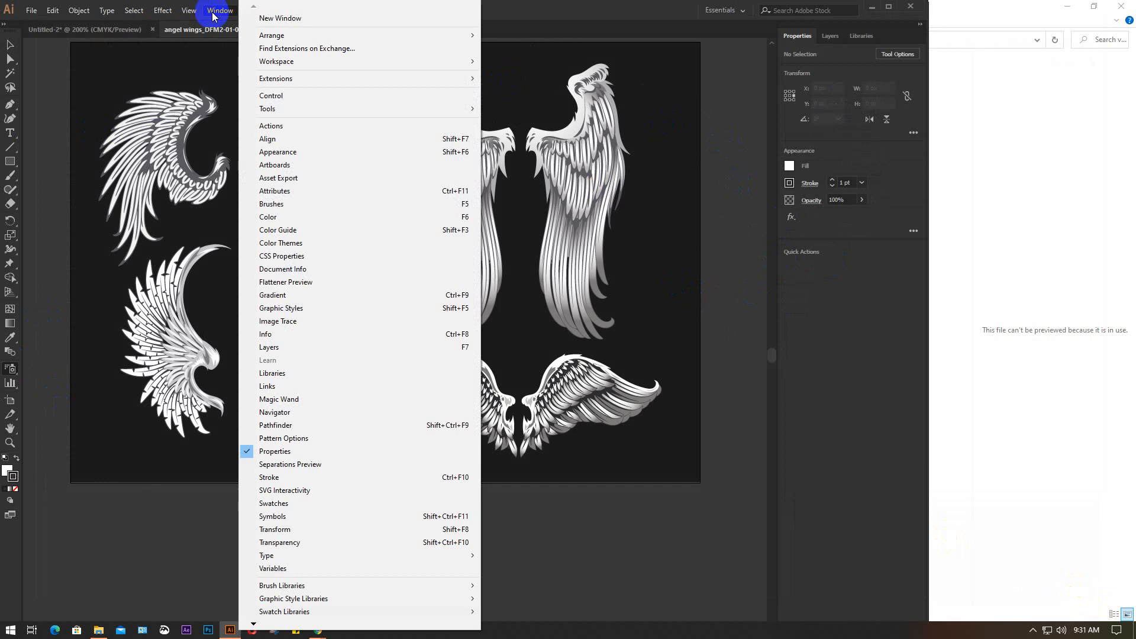
pyautogui.click(295, 517)
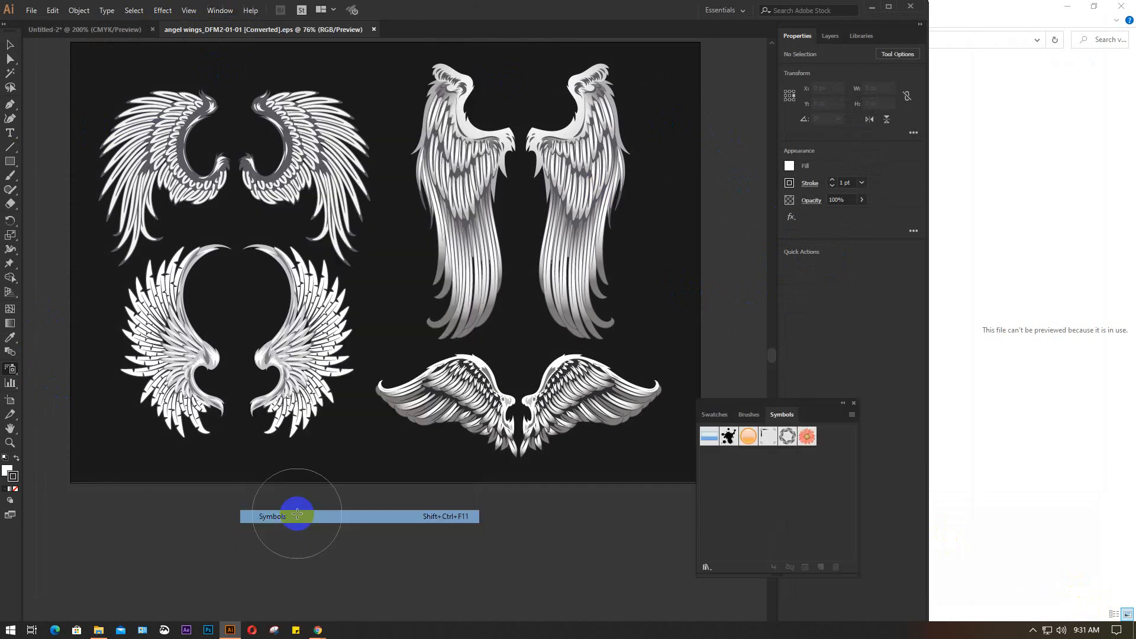
pyautogui.click(853, 416)
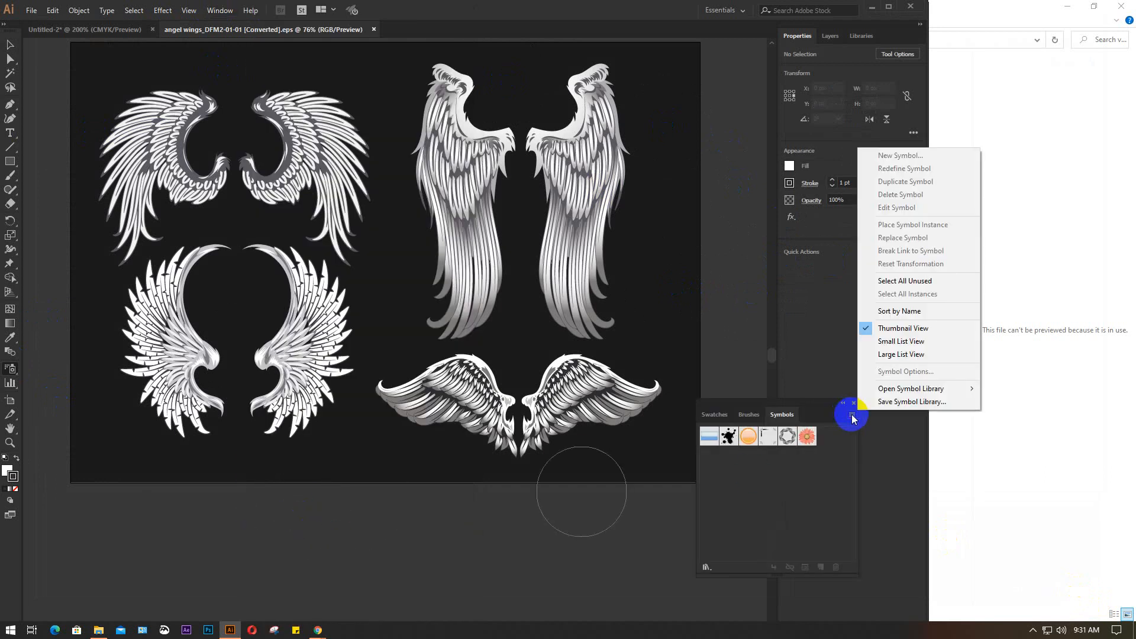
pyautogui.click(908, 402)
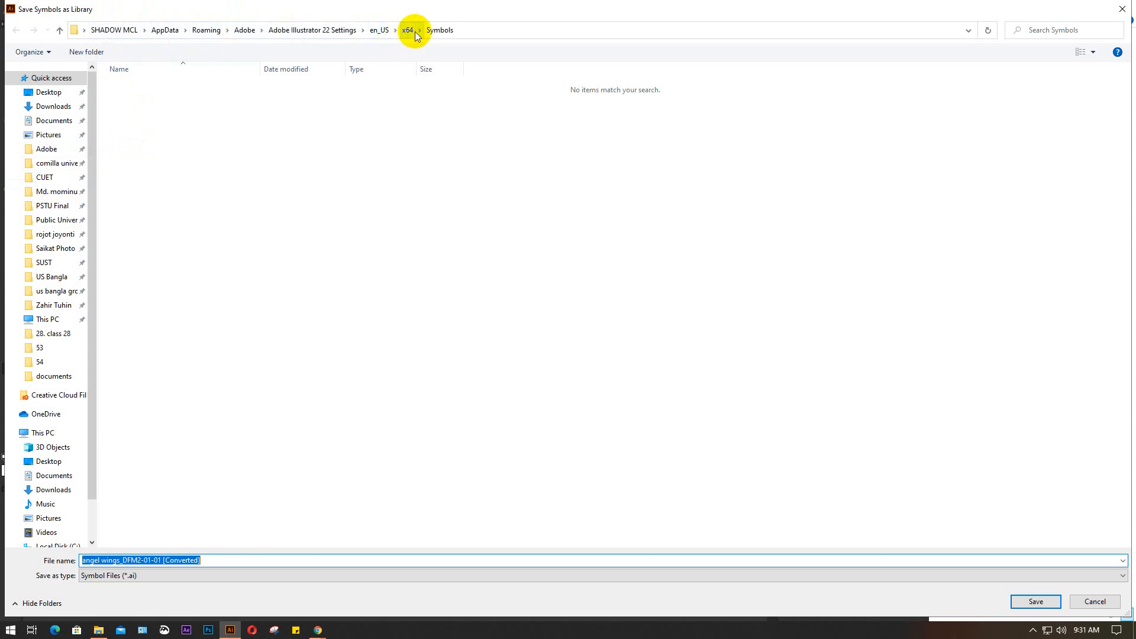
pyautogui.click(1096, 602)
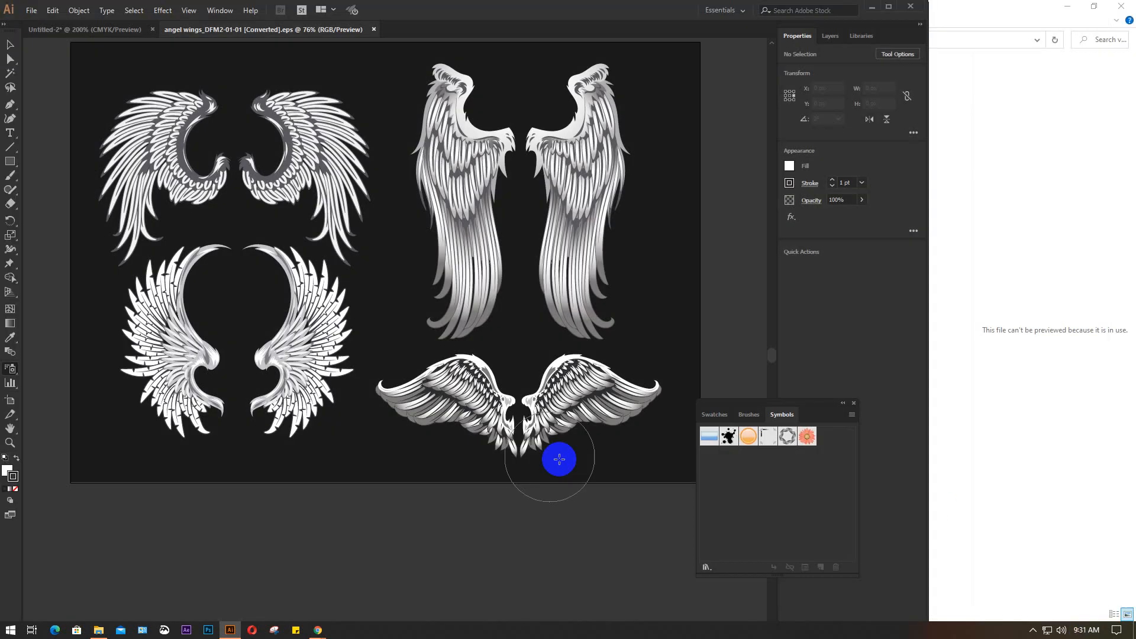
pyautogui.click(853, 416)
pyautogui.moveTo(945, 391)
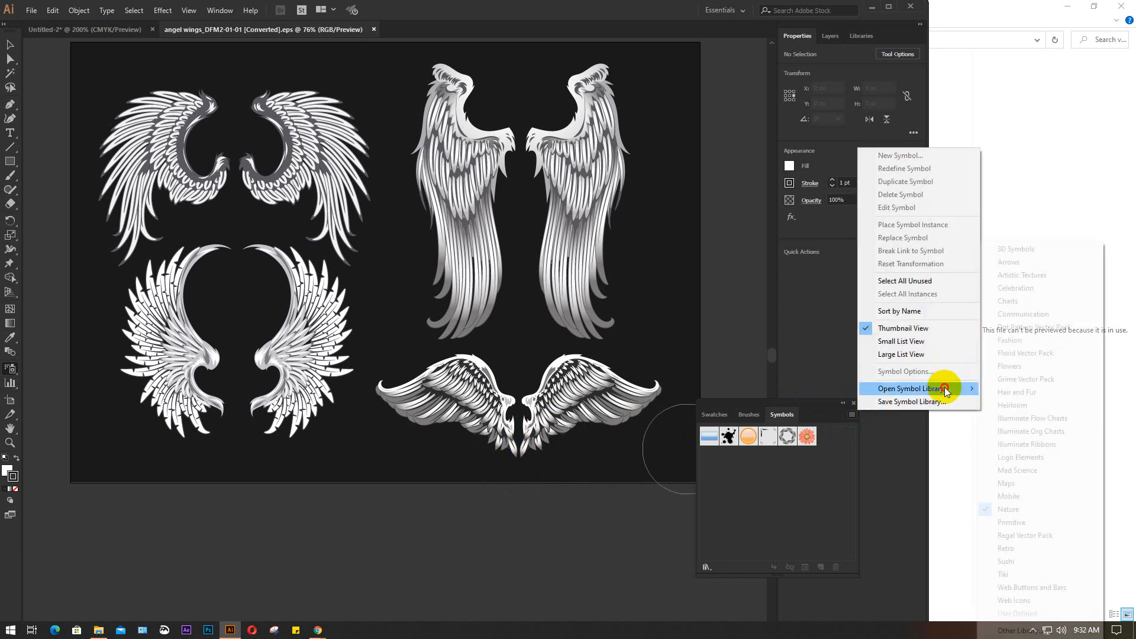
pyautogui.click(1020, 630)
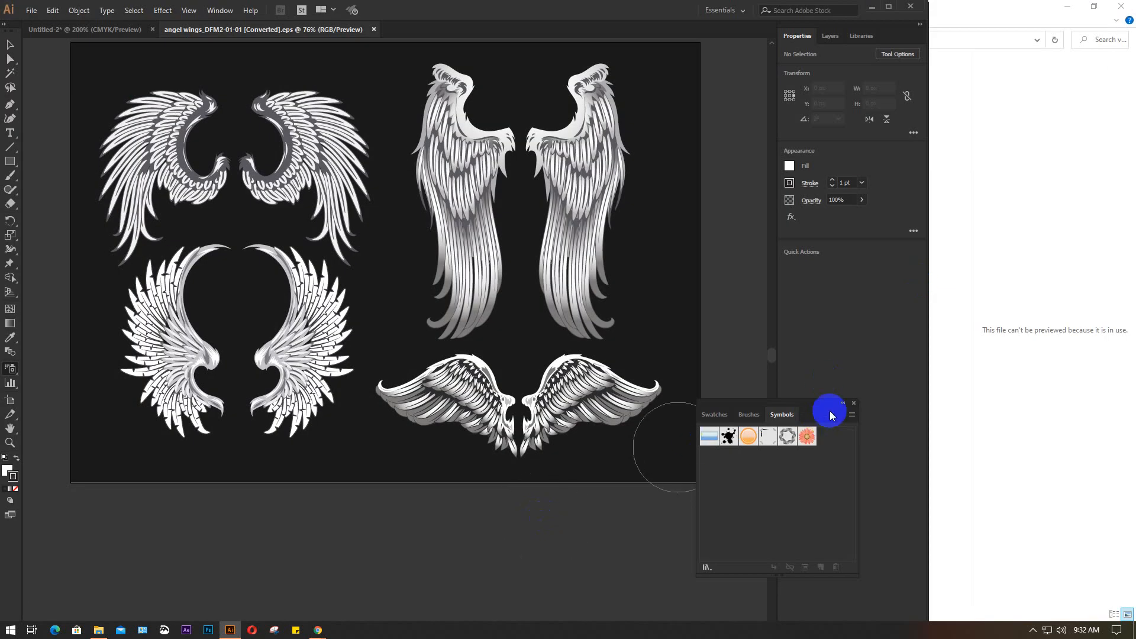
# Move the Symbols panel clear of the artboard and begin saving the wings file under C:\Program Files\Adobe\Adobe Illustrator CC 2018
pyautogui.moveTo(807, 398); pyautogui.dragTo(944, 420)
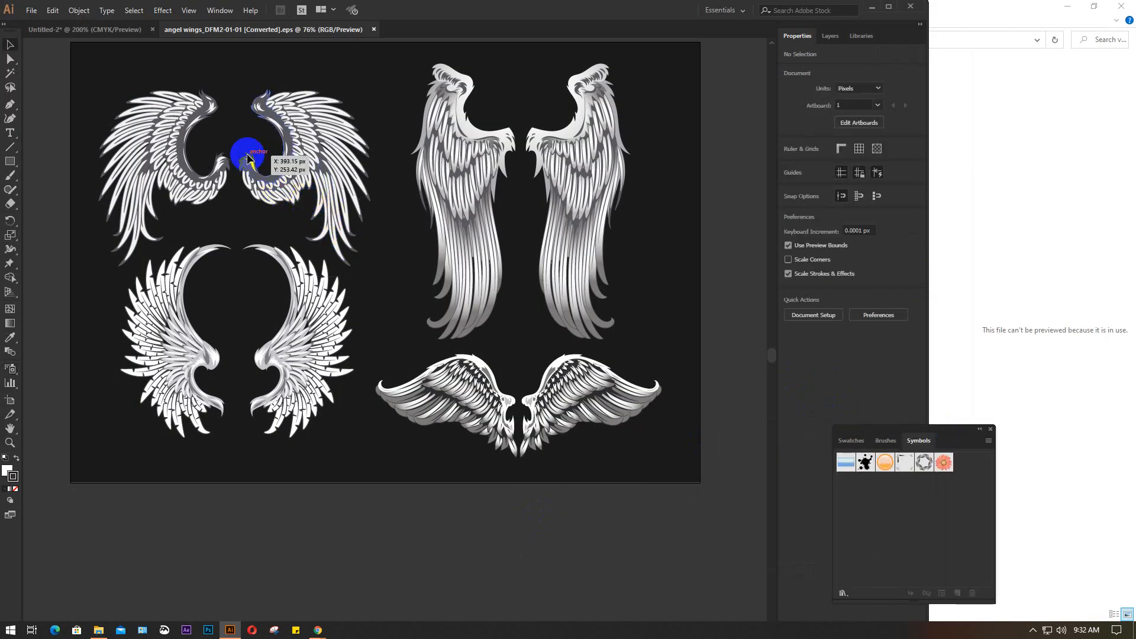
pyautogui.click(36, 9)
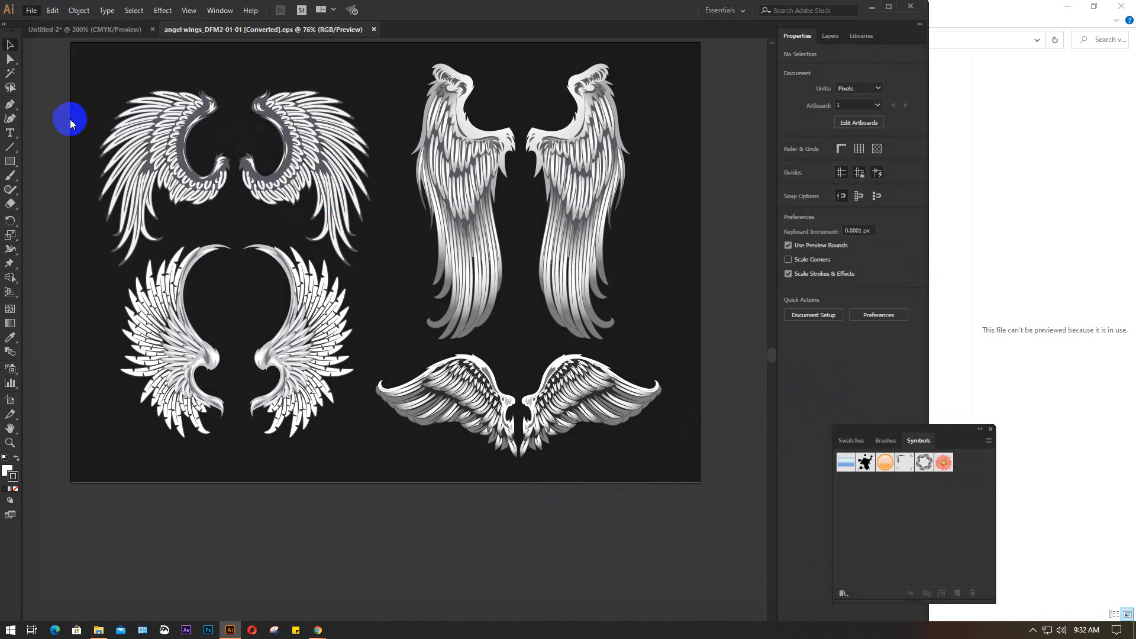
pyautogui.hotkey('ctrl', 'shift', 's')
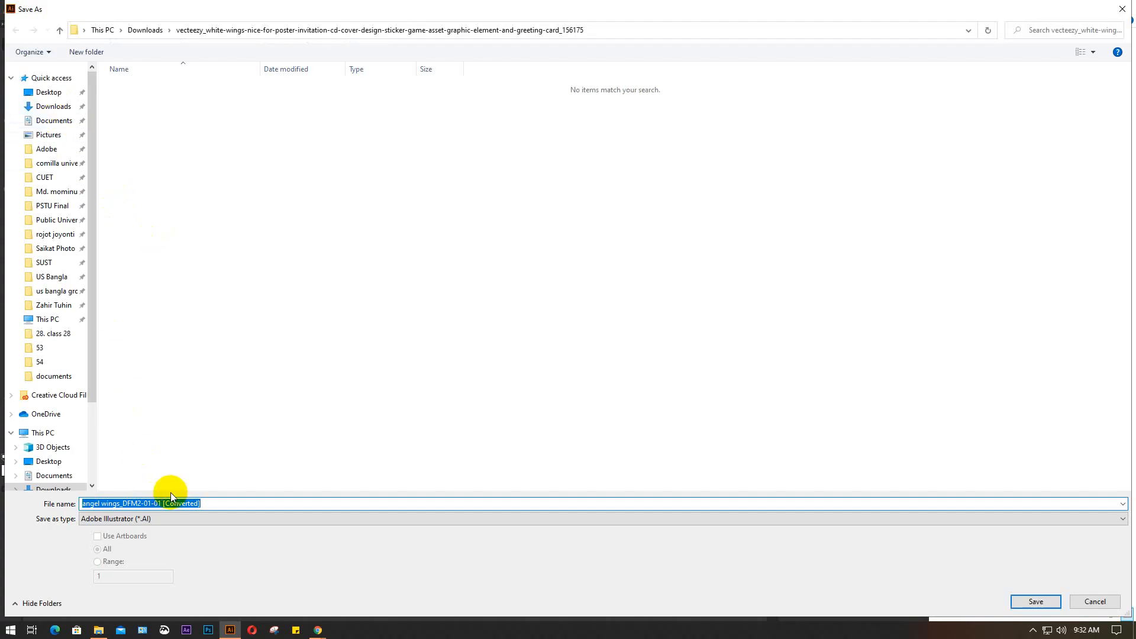
pyautogui.scroll(-3, 59, 450)
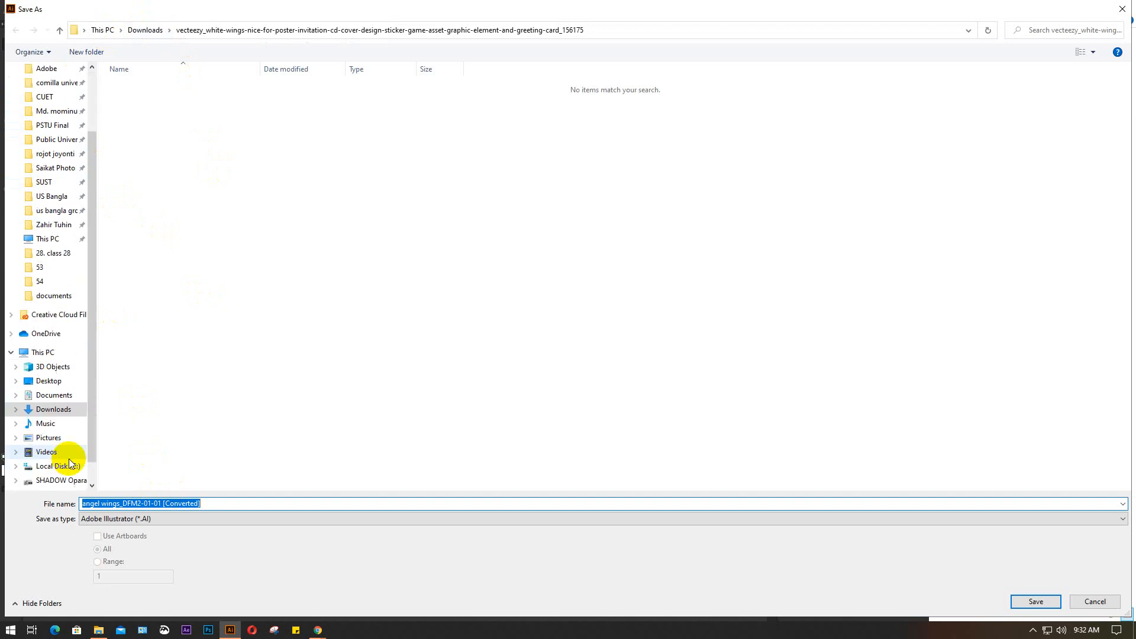
pyautogui.click(52, 438)
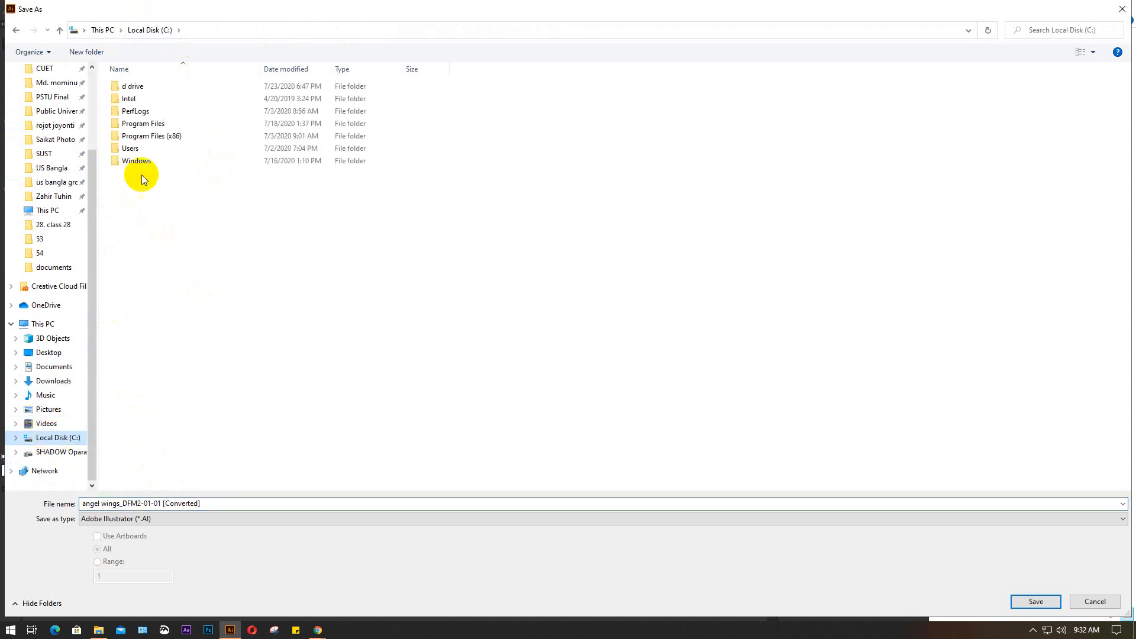
pyautogui.doubleClick(163, 121)
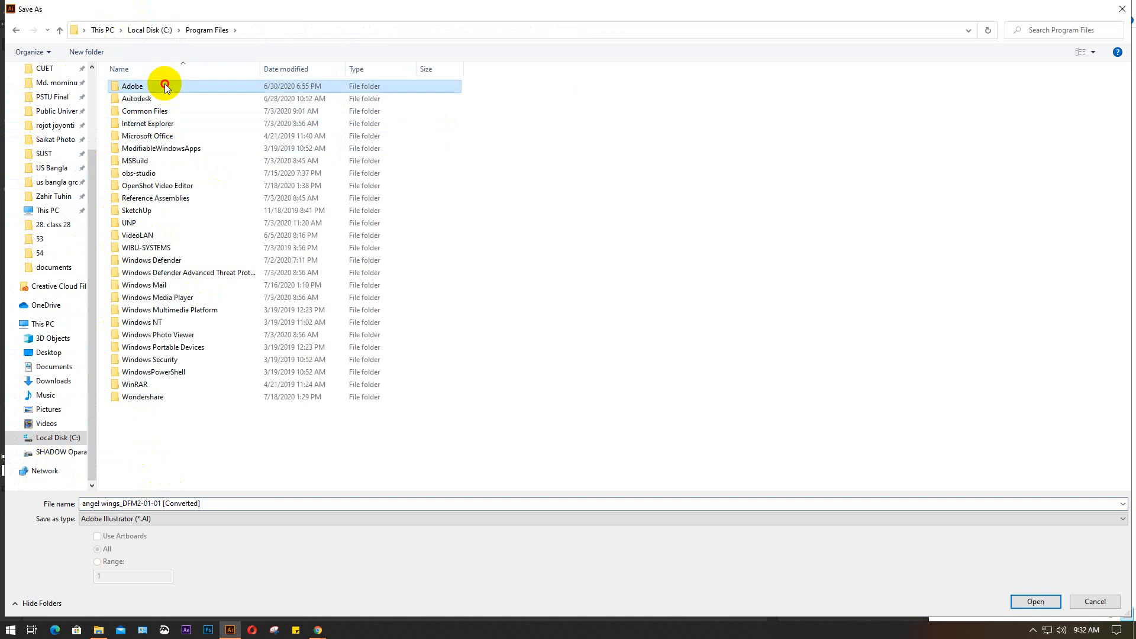
pyautogui.doubleClick(164, 84)
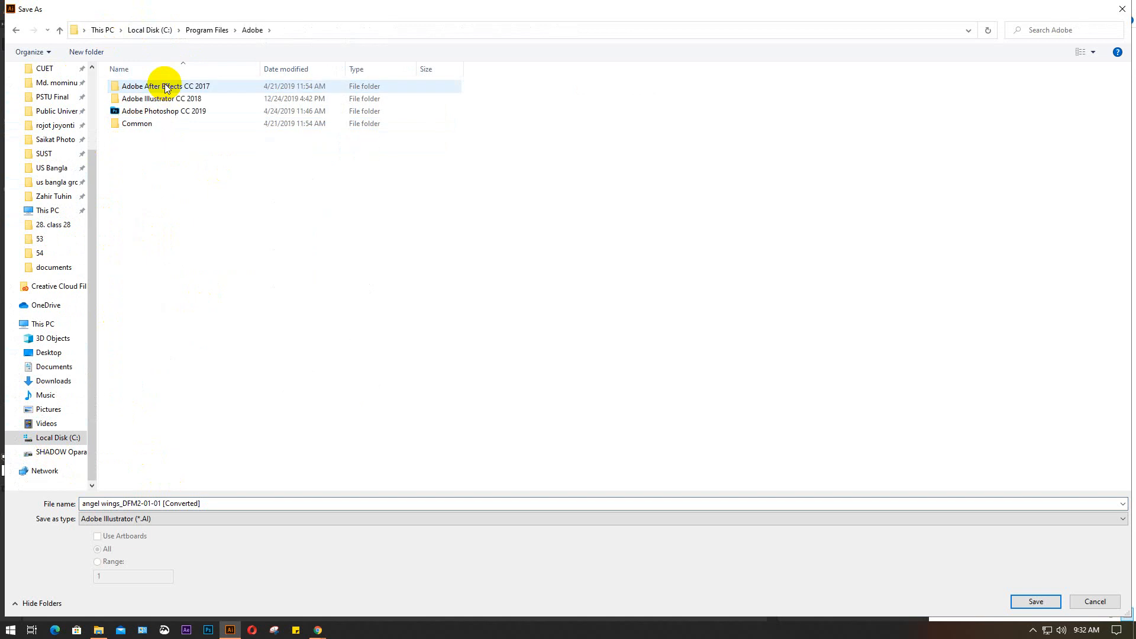
pyautogui.doubleClick(199, 97)
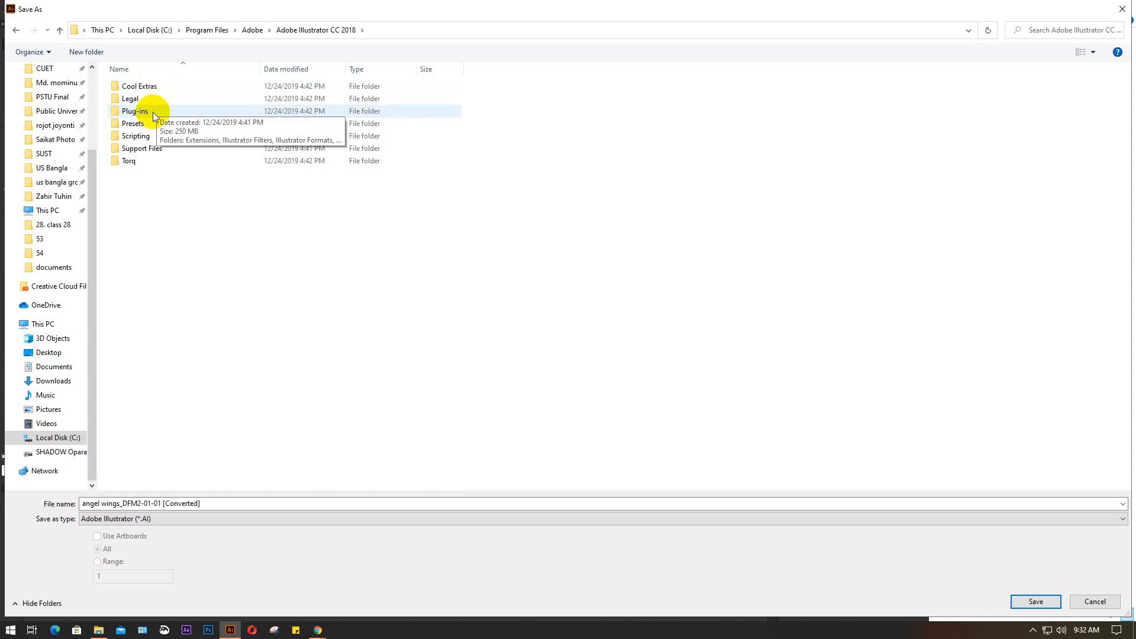
pyautogui.doubleClick(164, 150)
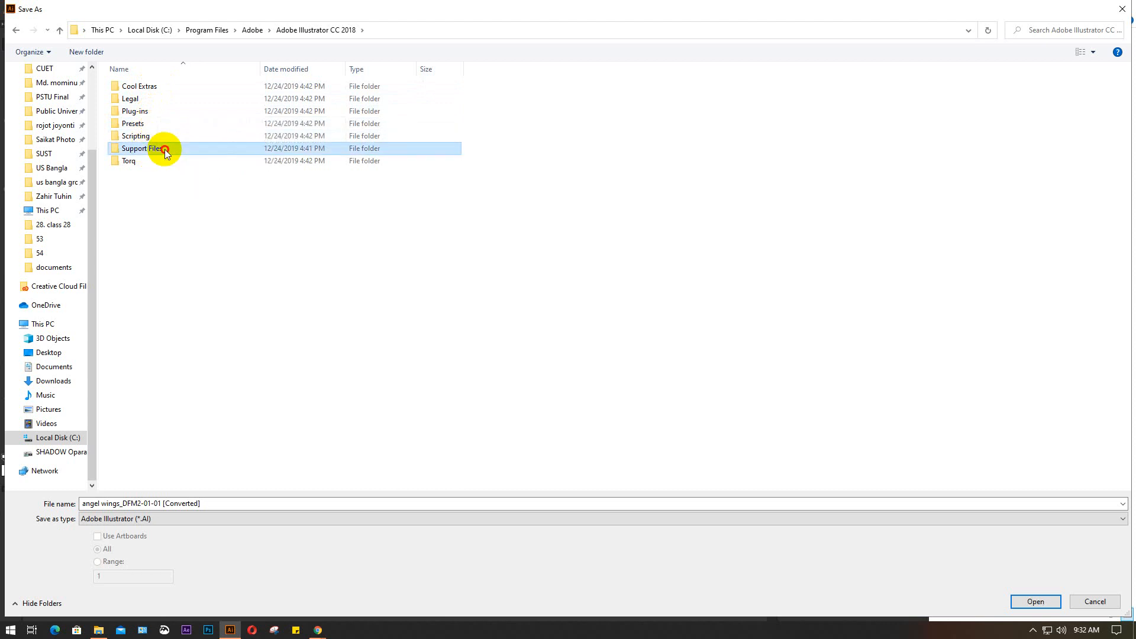
pyautogui.click(60, 30)
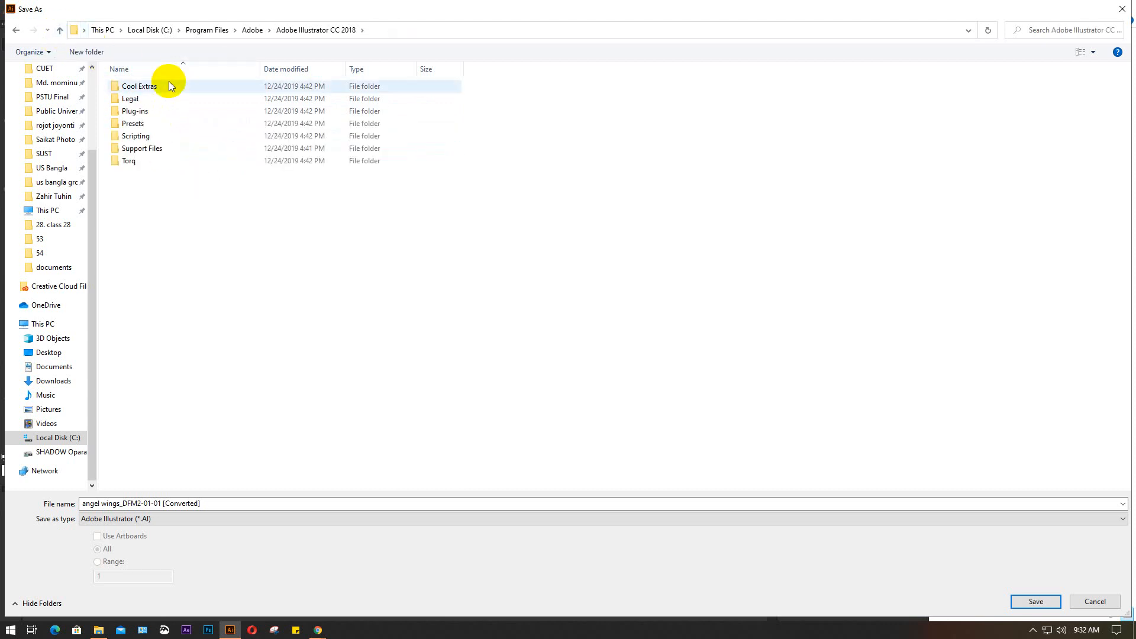
pyautogui.doubleClick(153, 111)
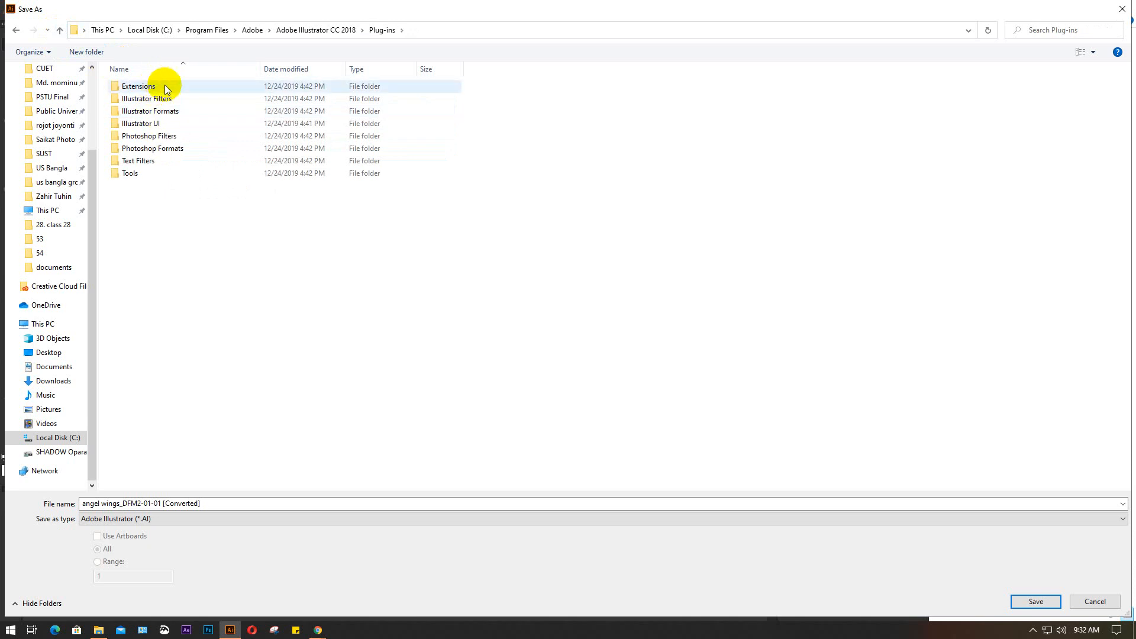
pyautogui.click(60, 31)
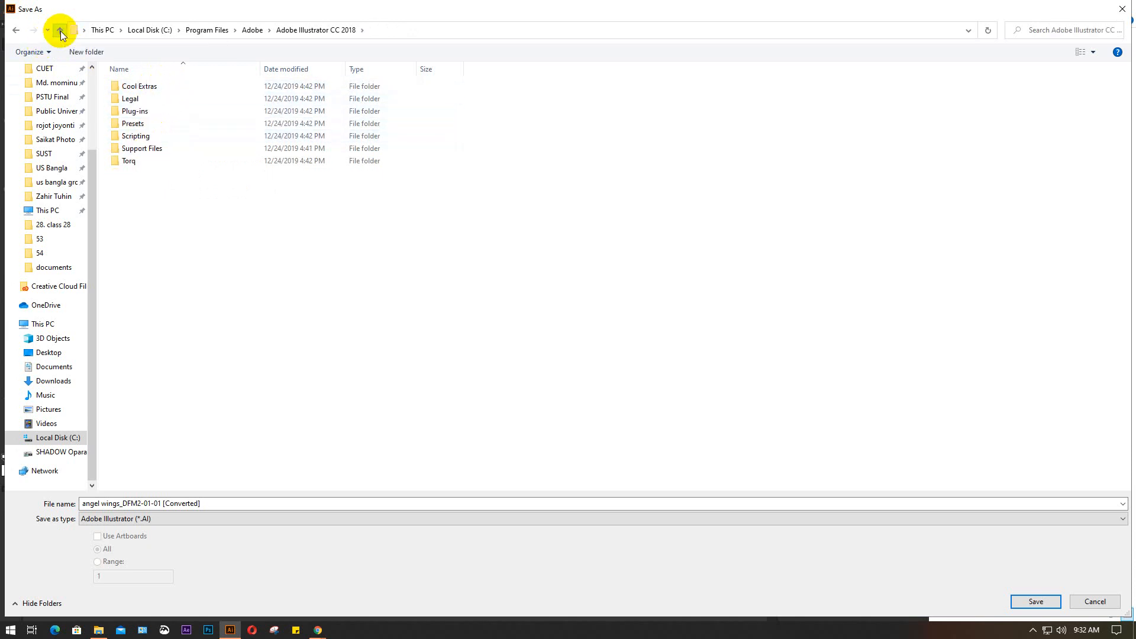
pyautogui.click(61, 452)
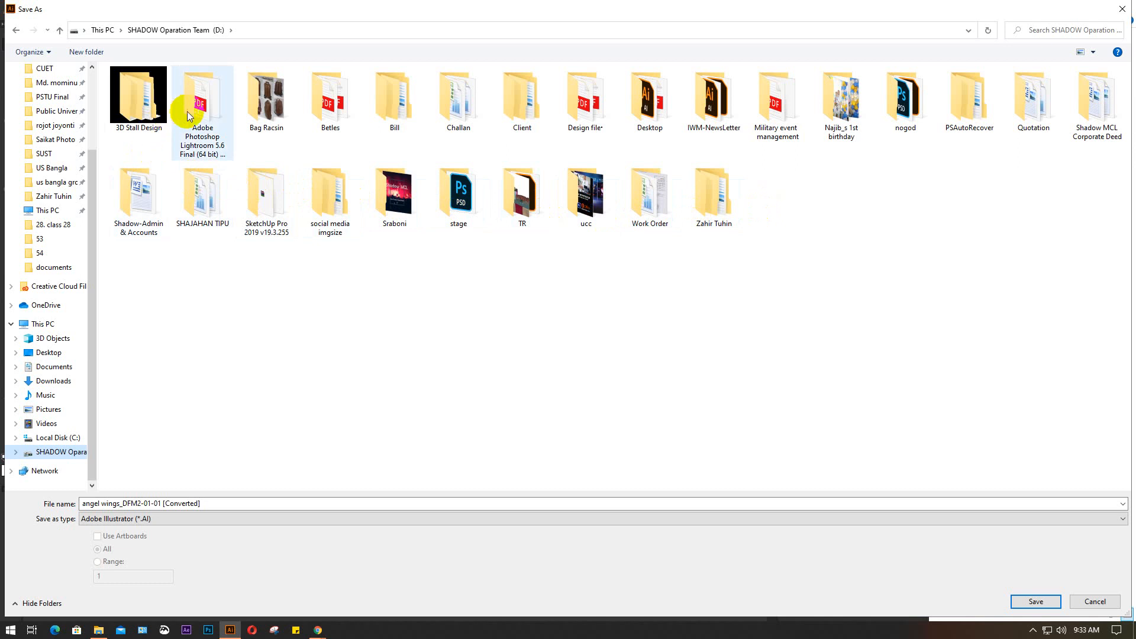
pyautogui.doubleClick(203, 95)
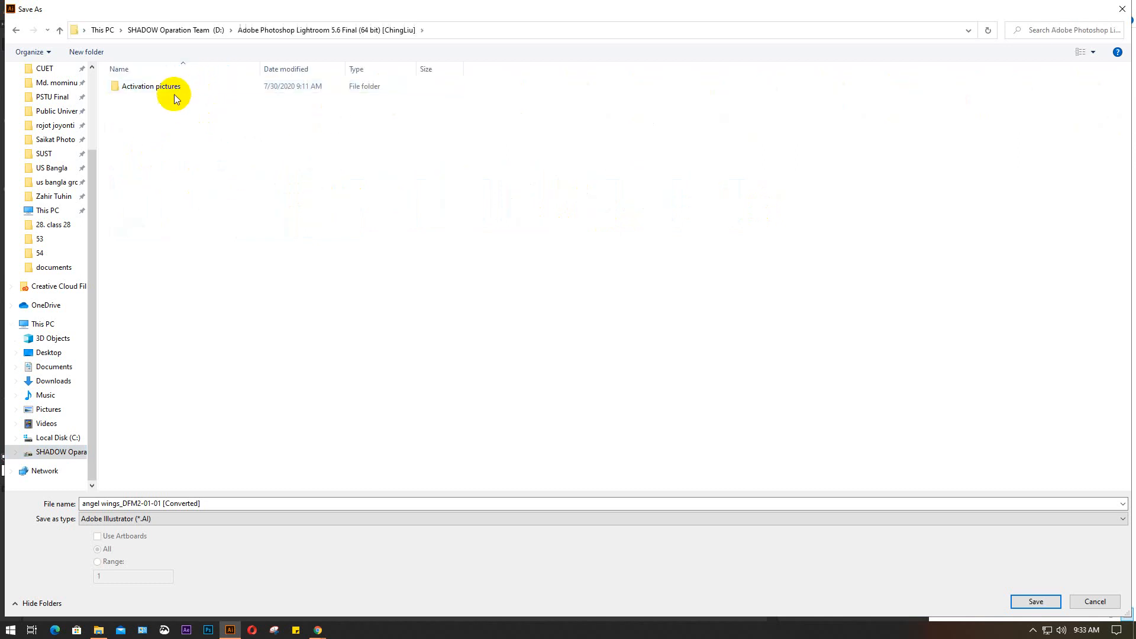
pyautogui.doubleClick(180, 86)
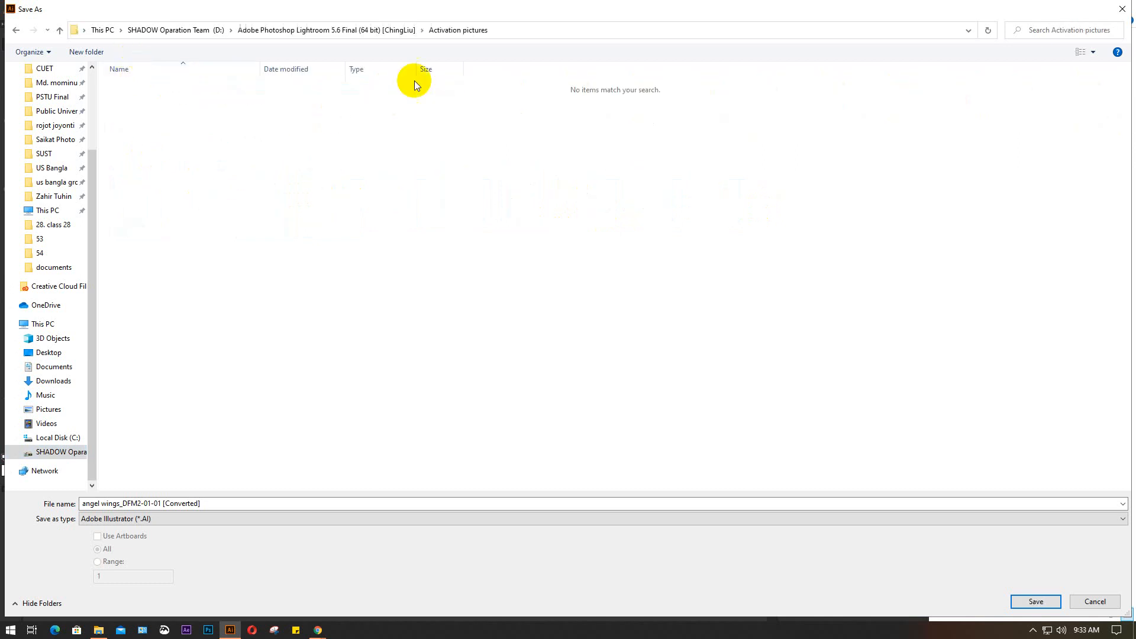
pyautogui.click(102, 30)
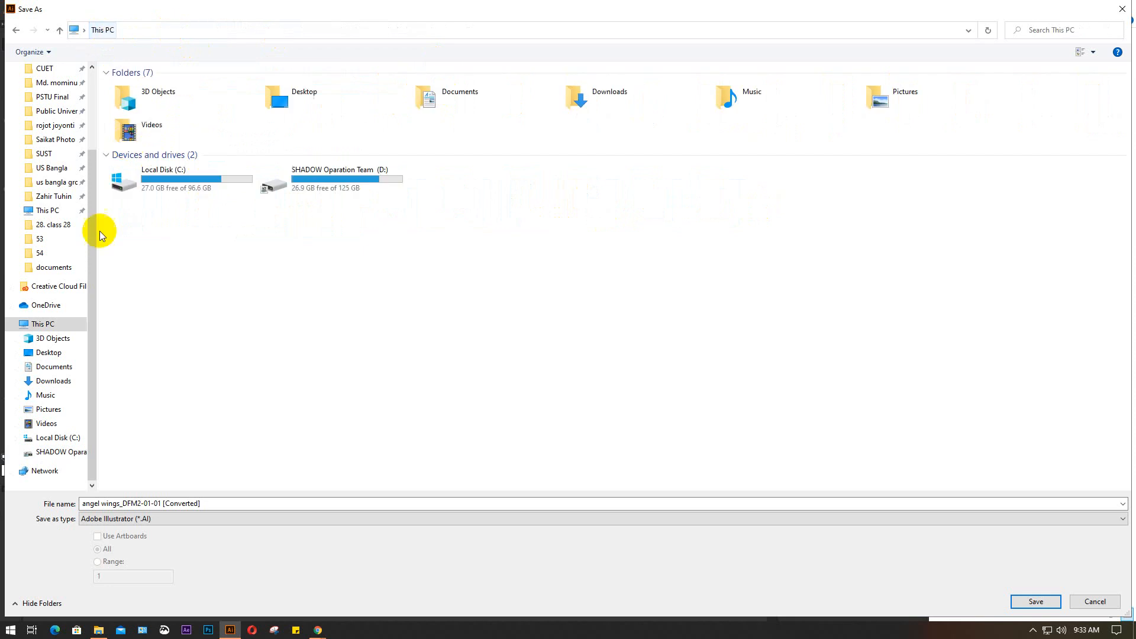
pyautogui.doubleClick(189, 174)
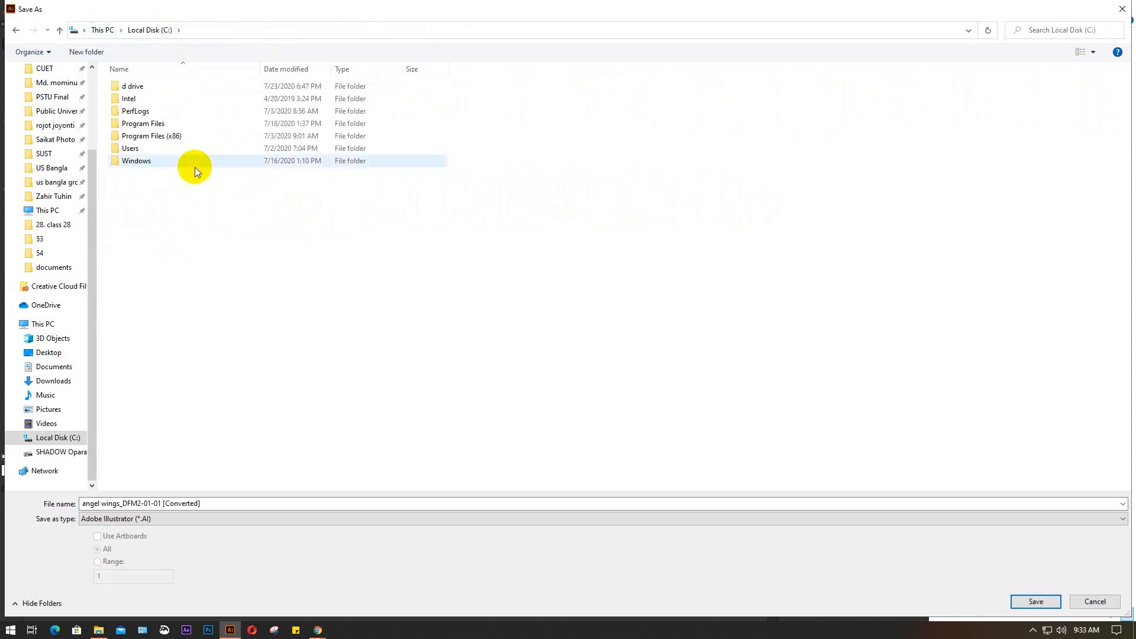
pyautogui.doubleClick(185, 136)
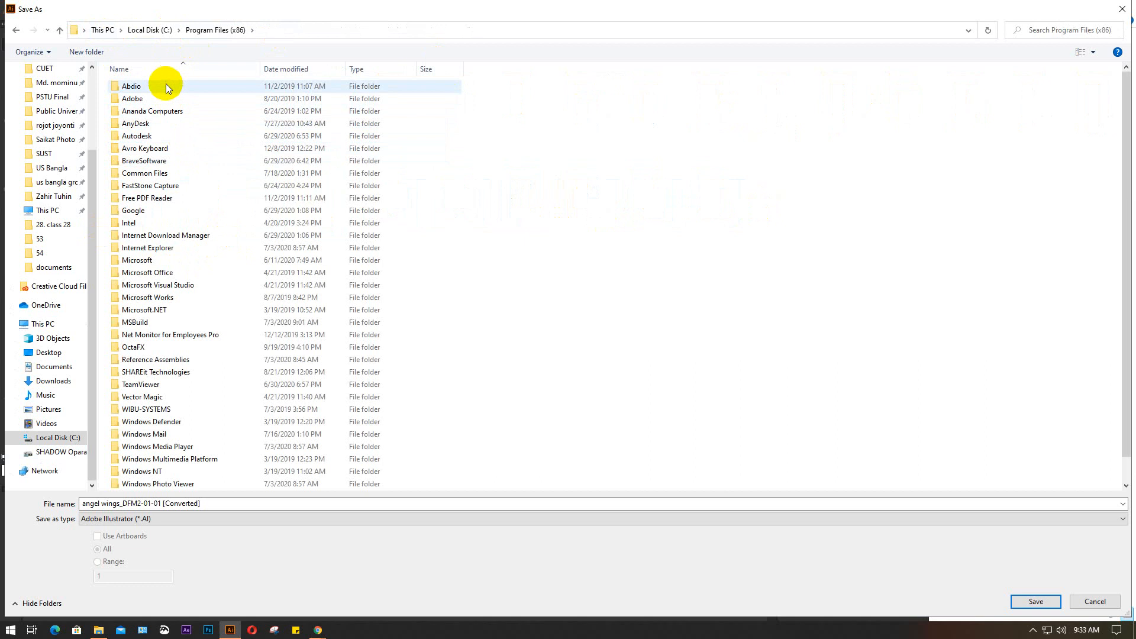
pyautogui.doubleClick(165, 99)
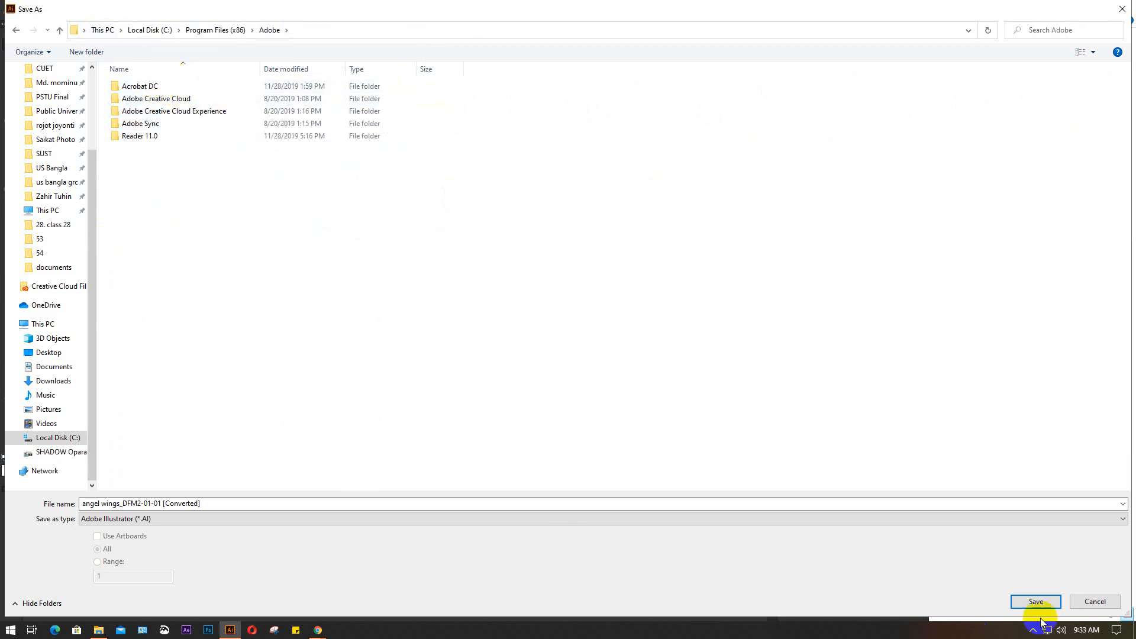
pyautogui.click(1081, 600)
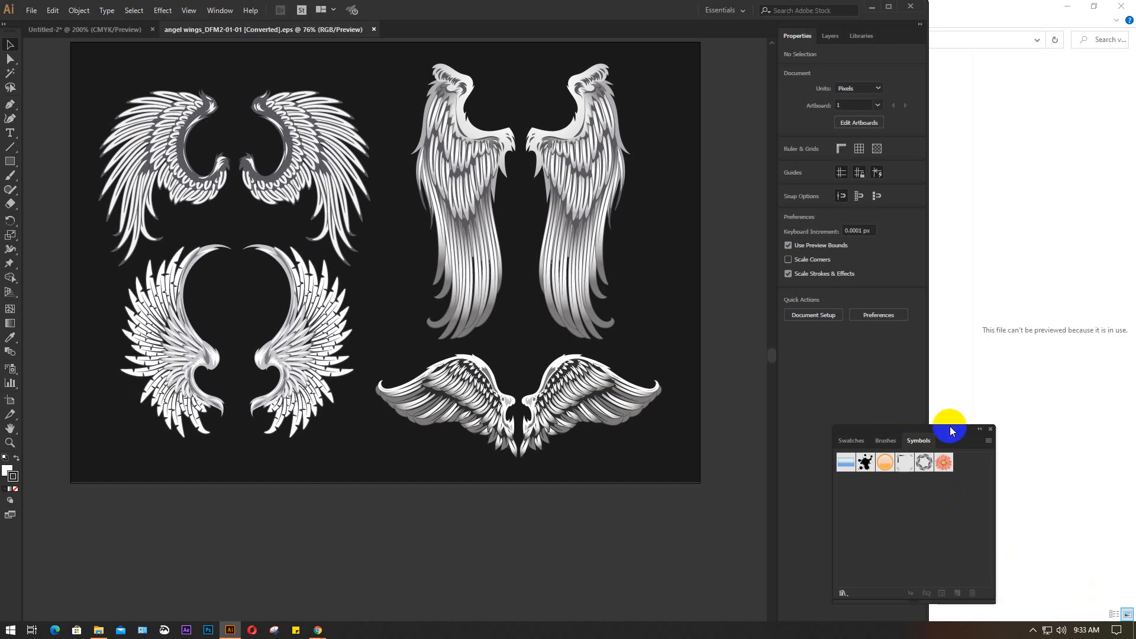
# Check the default folder for saving the symbols as a library, and cancel without saving
pyautogui.click(988, 441)
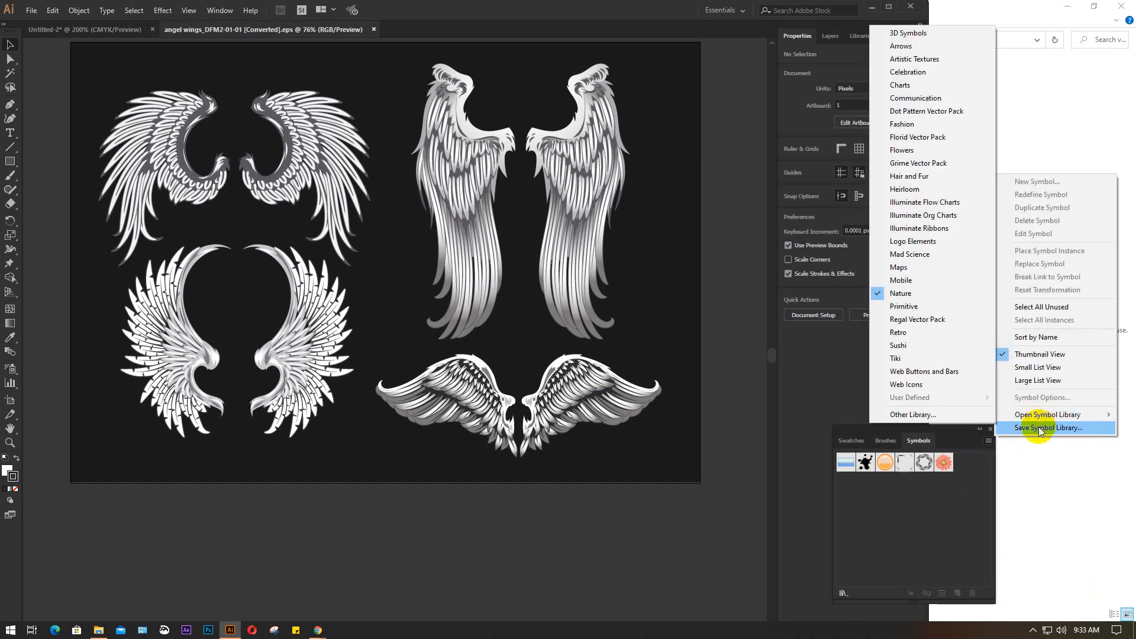
pyautogui.click(1042, 427)
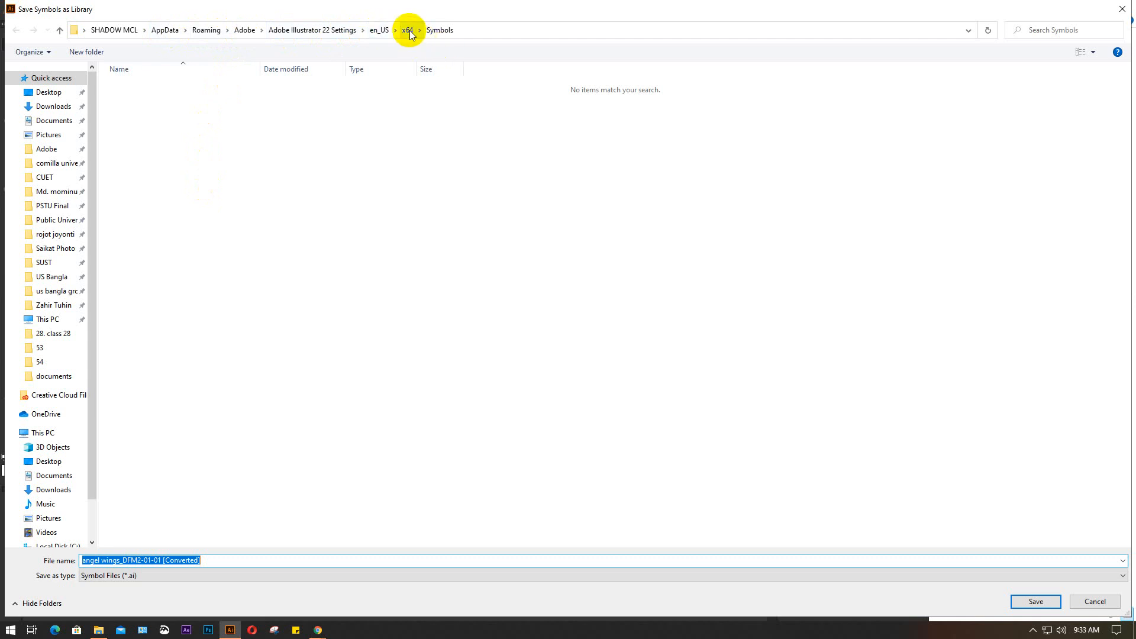
pyautogui.click(1094, 602)
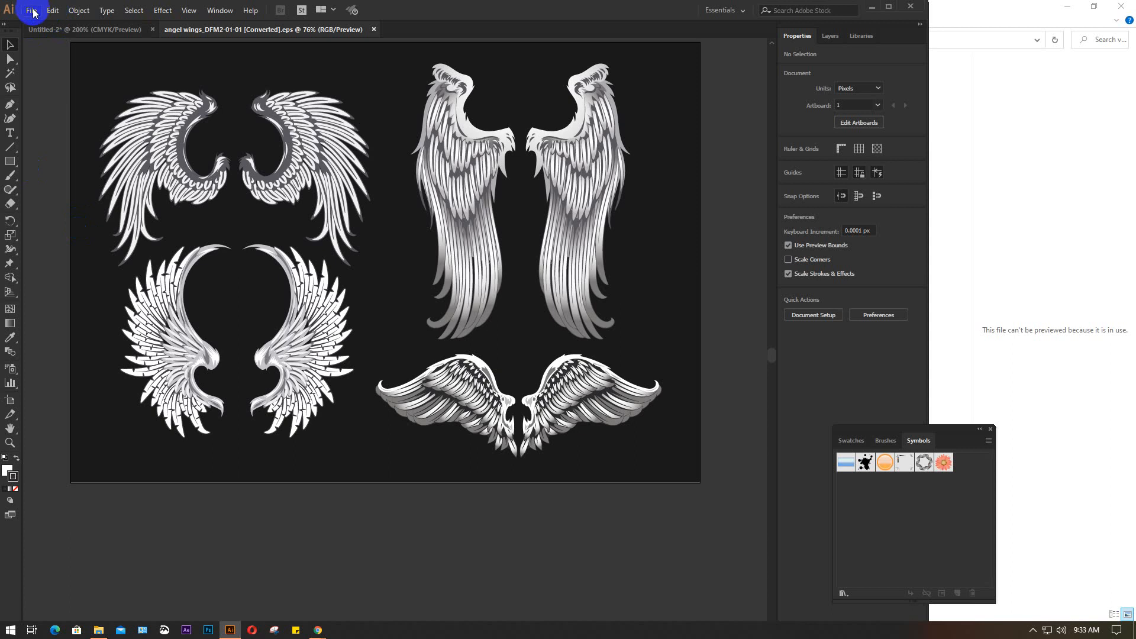
# Begin saving the wings document as an Adobe Illustrator file under C:\Program Files\Adobe\Adobe Illustrator CC 2018
pyautogui.click(32, 10)
pyautogui.click(54, 122)
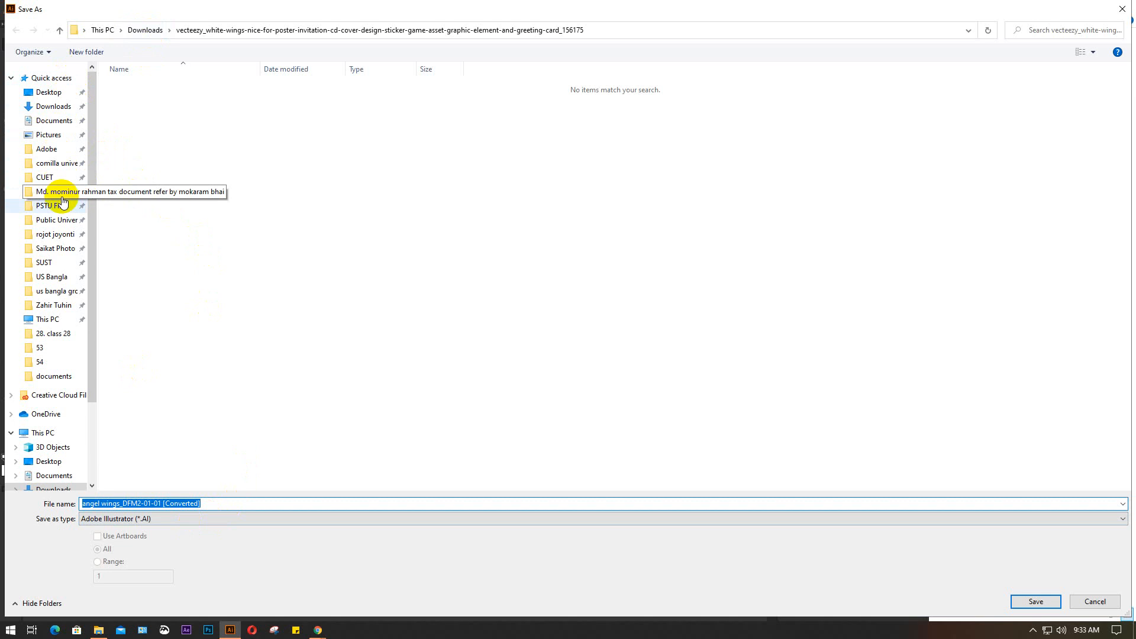
pyautogui.scroll(-3, 57, 364)
pyautogui.scroll(-3, 56, 367)
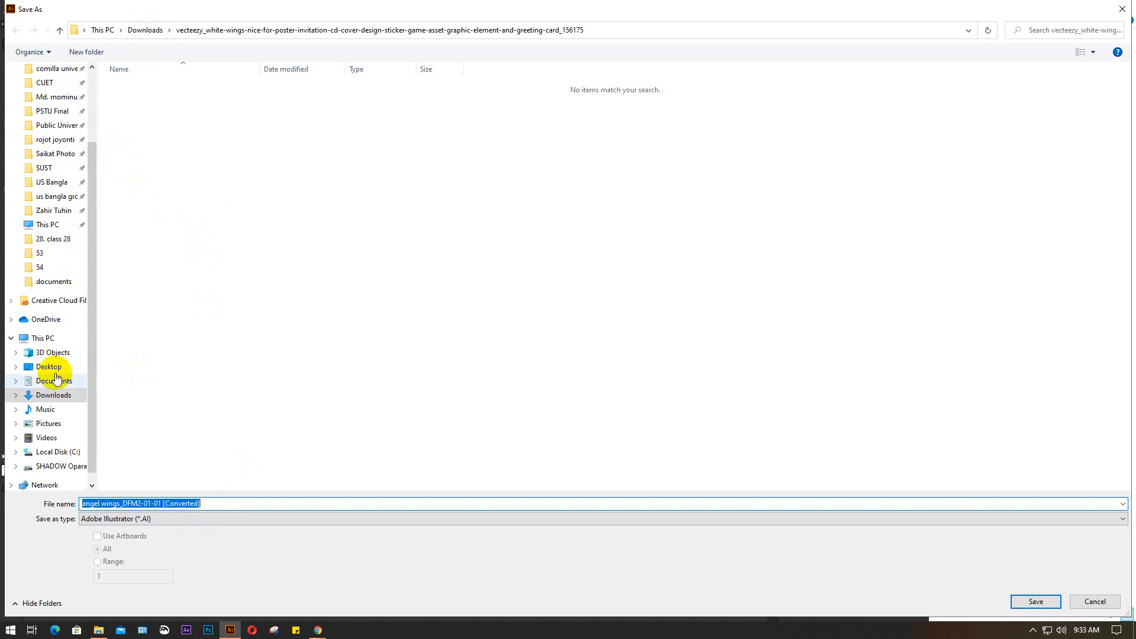
pyautogui.click(57, 438)
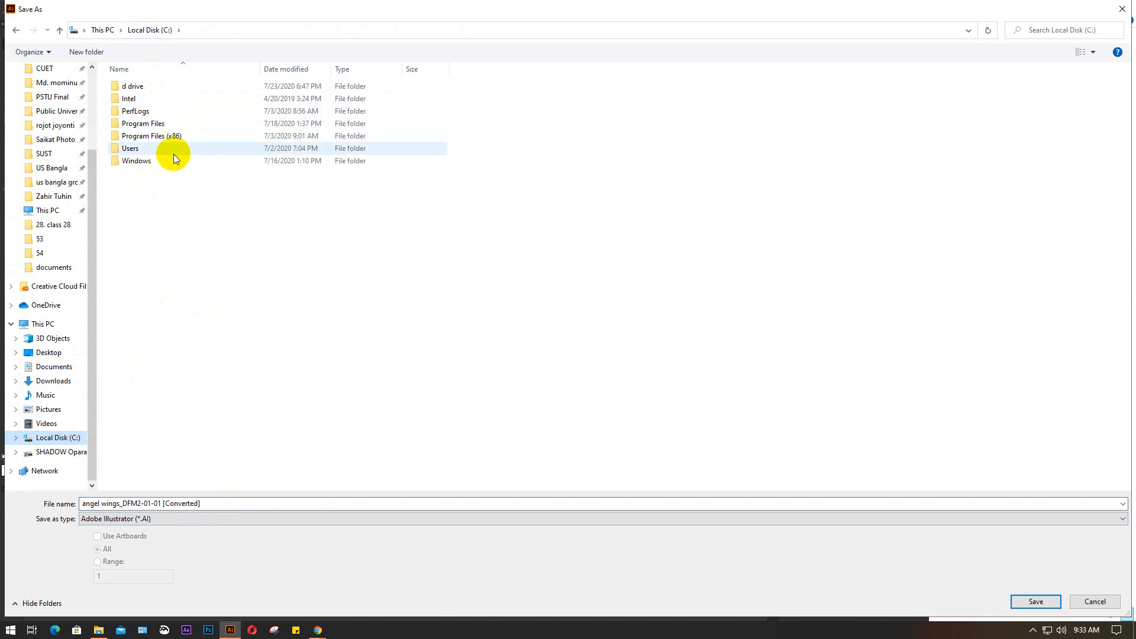
pyautogui.click(181, 121)
pyautogui.doubleClick(204, 122)
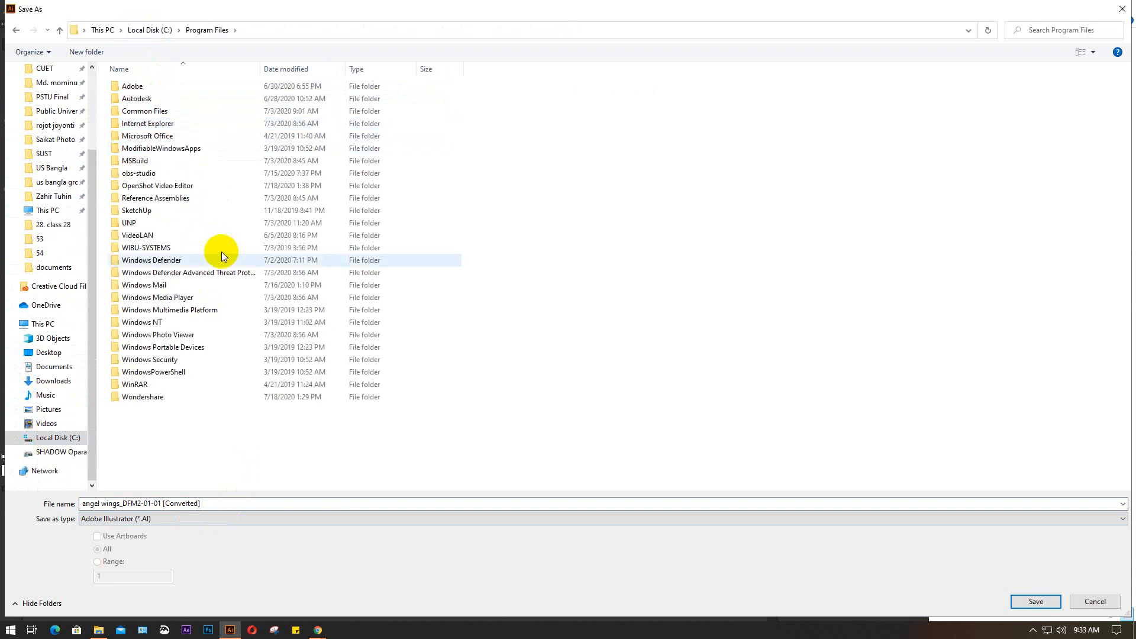
pyautogui.doubleClick(162, 86)
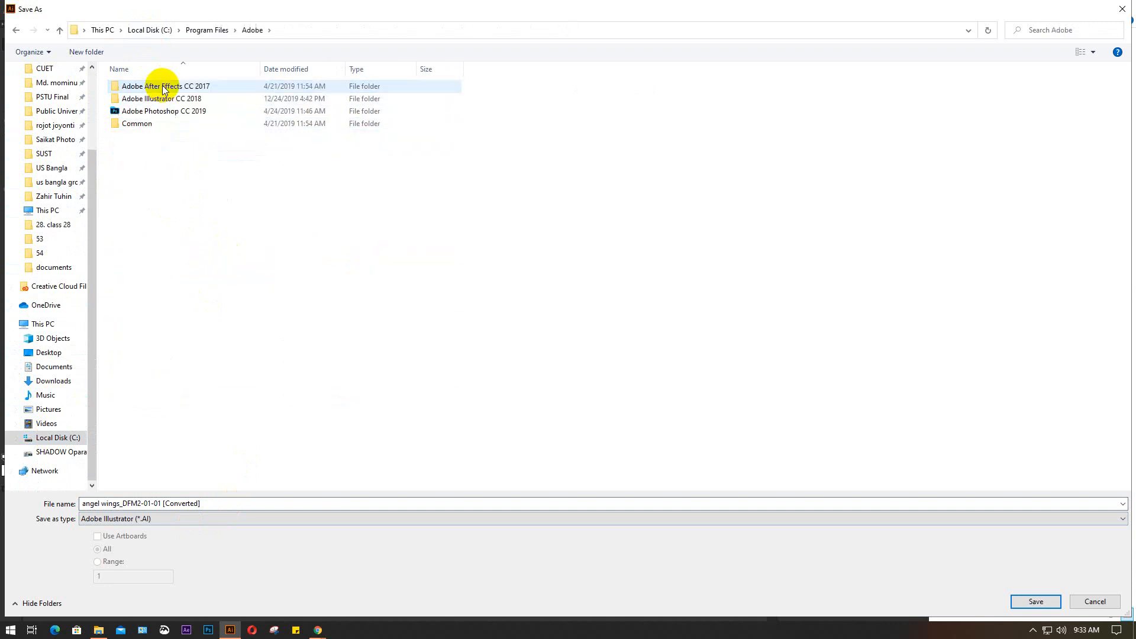
pyautogui.doubleClick(181, 98)
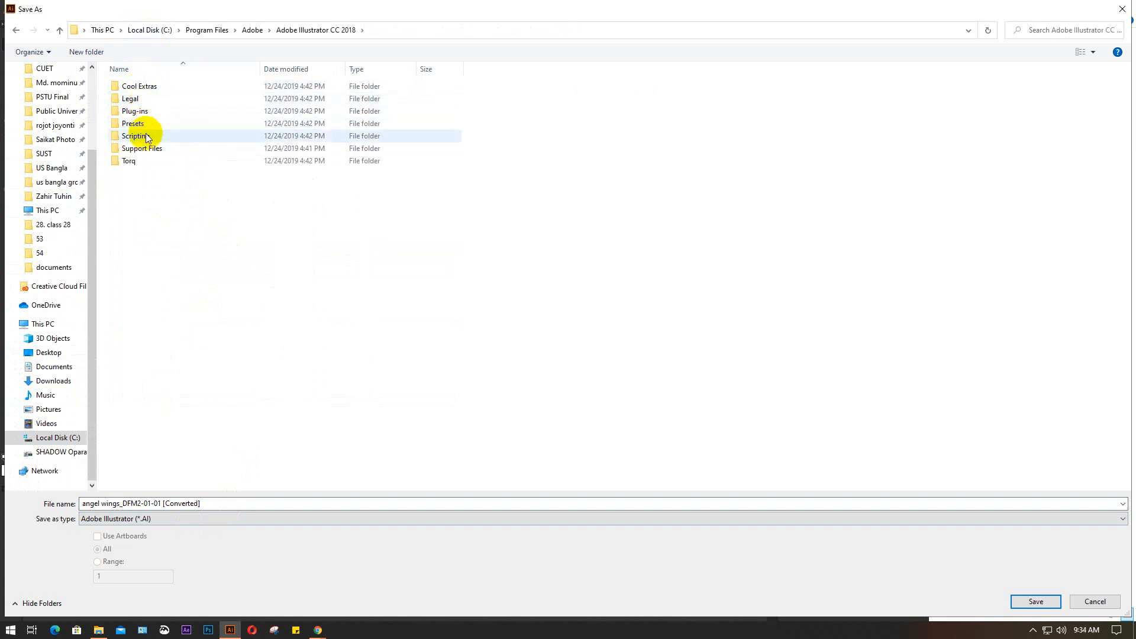
# Check the Support Files folder and choose the Legal\en_US folder as the save location
pyautogui.doubleClick(175, 150)
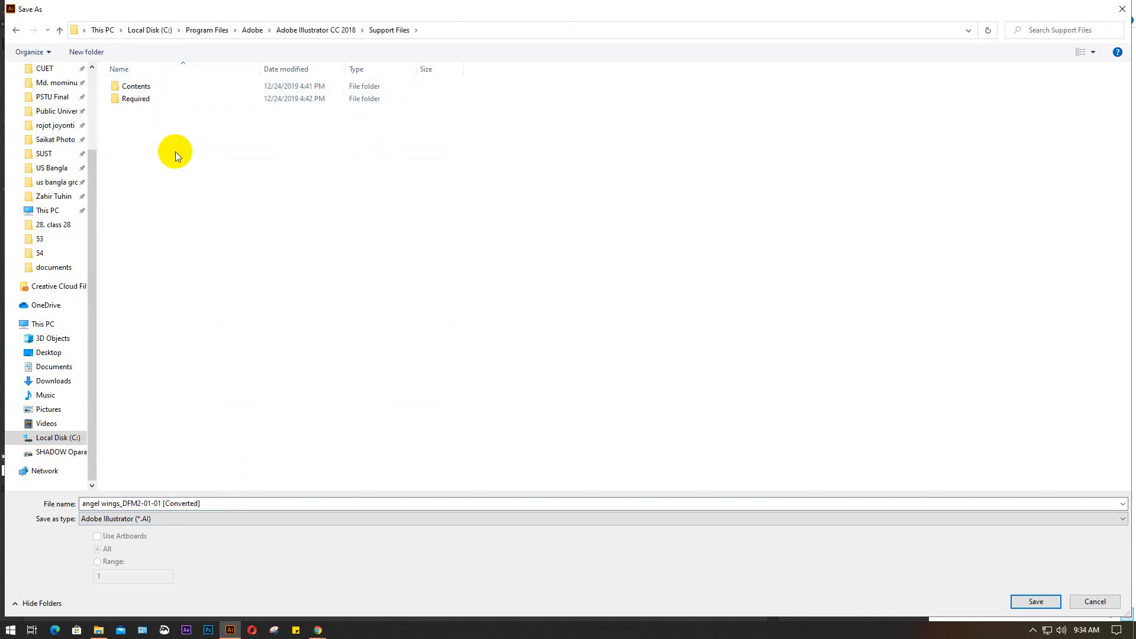
pyautogui.click(60, 30)
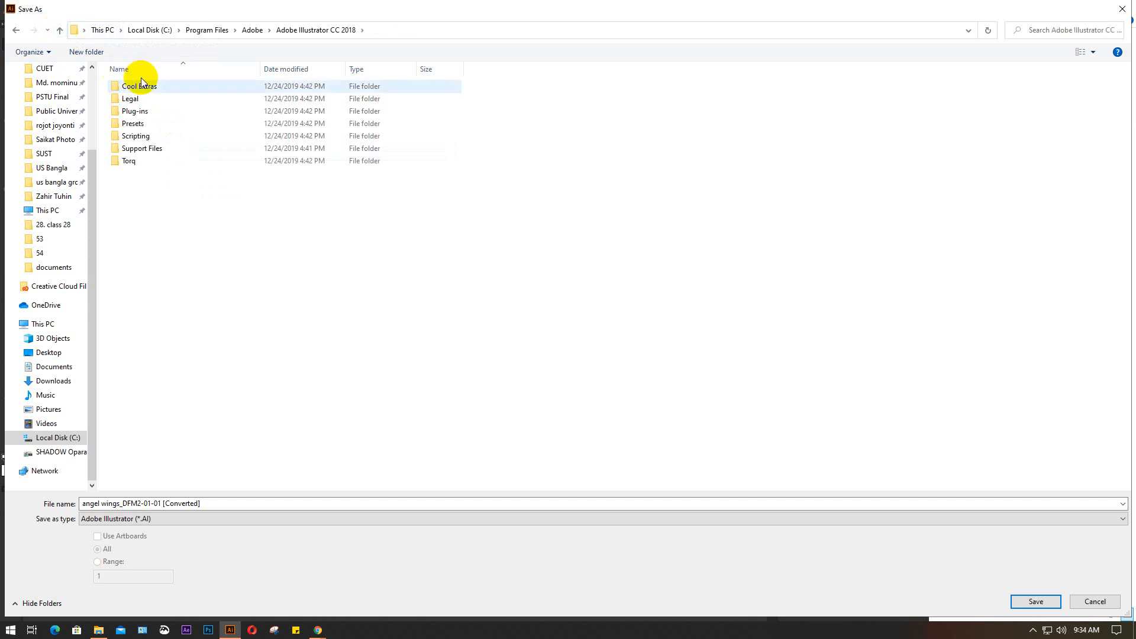
pyautogui.click(151, 99)
pyautogui.doubleClick(151, 98)
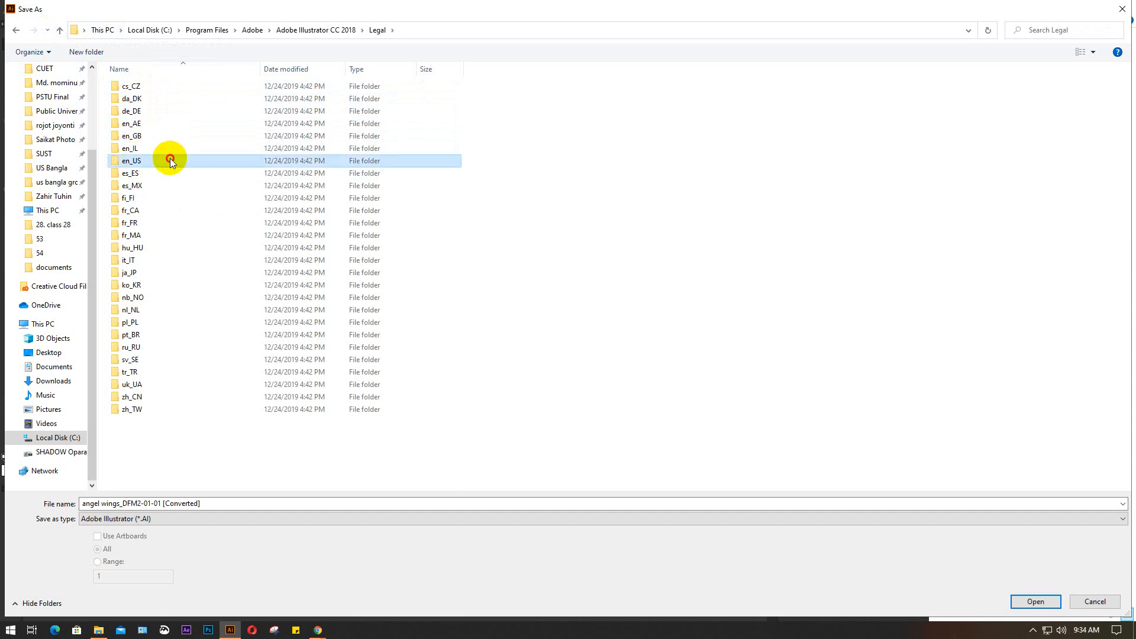
pyautogui.doubleClick(170, 160)
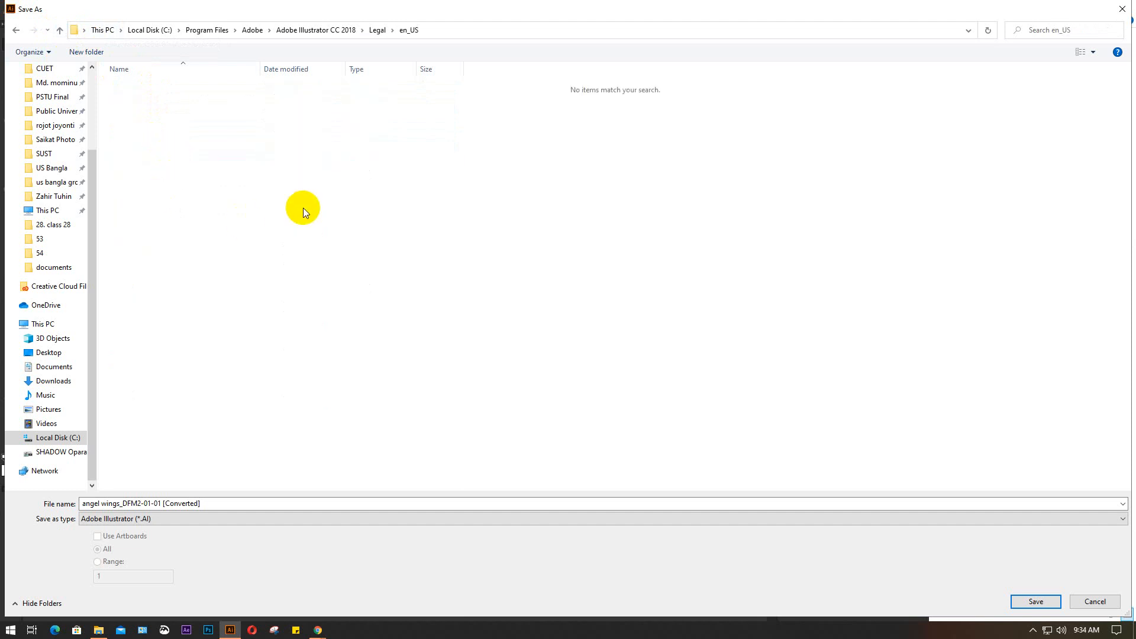
# Shorten the file name of the wings document to "angel wings"
pyautogui.click(229, 507)
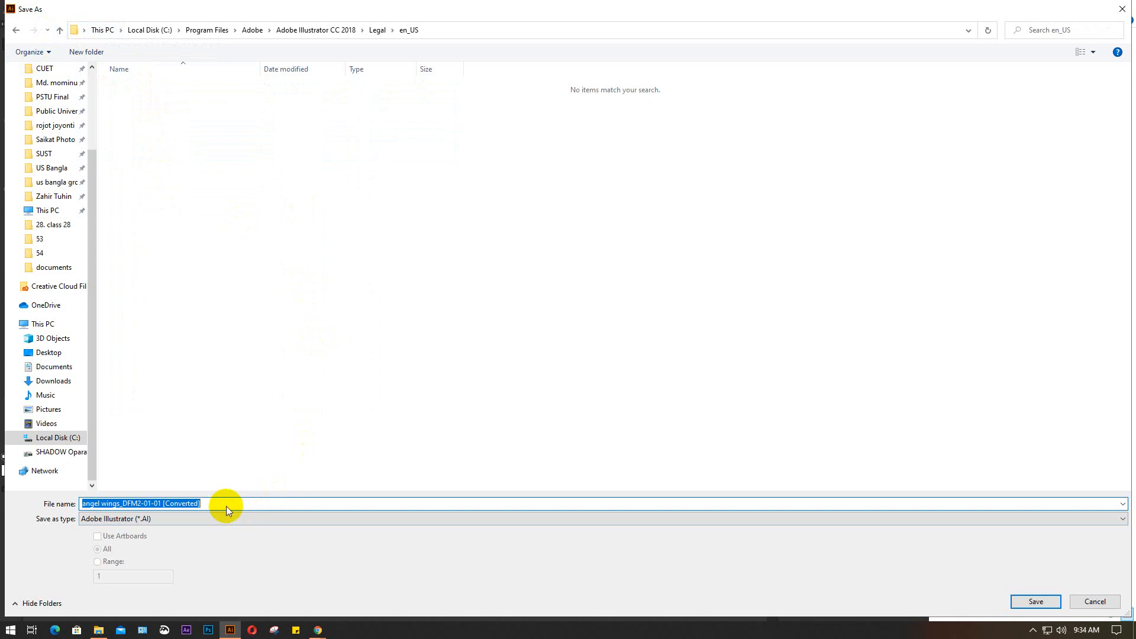
pyautogui.click(249, 504)
pyautogui.moveTo(245, 505); pyautogui.dragTo(135, 504)
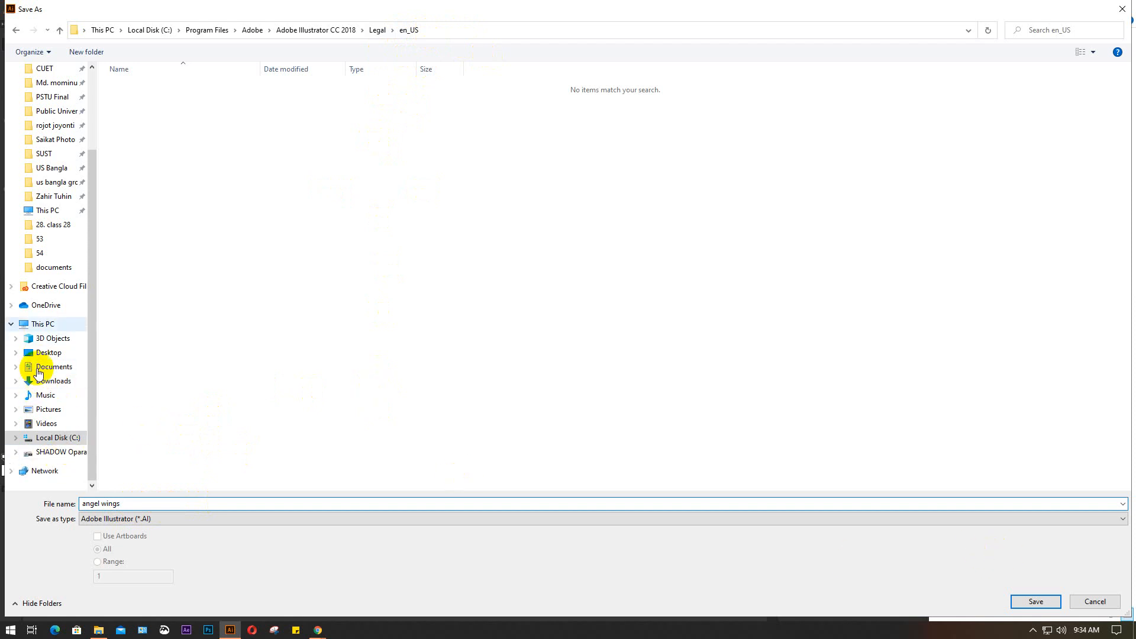
# Look through the Cool Extras, Legal and Plug-ins folders of Adobe Illustrator CC 2018 for the symbols location
pyautogui.click(324, 31)
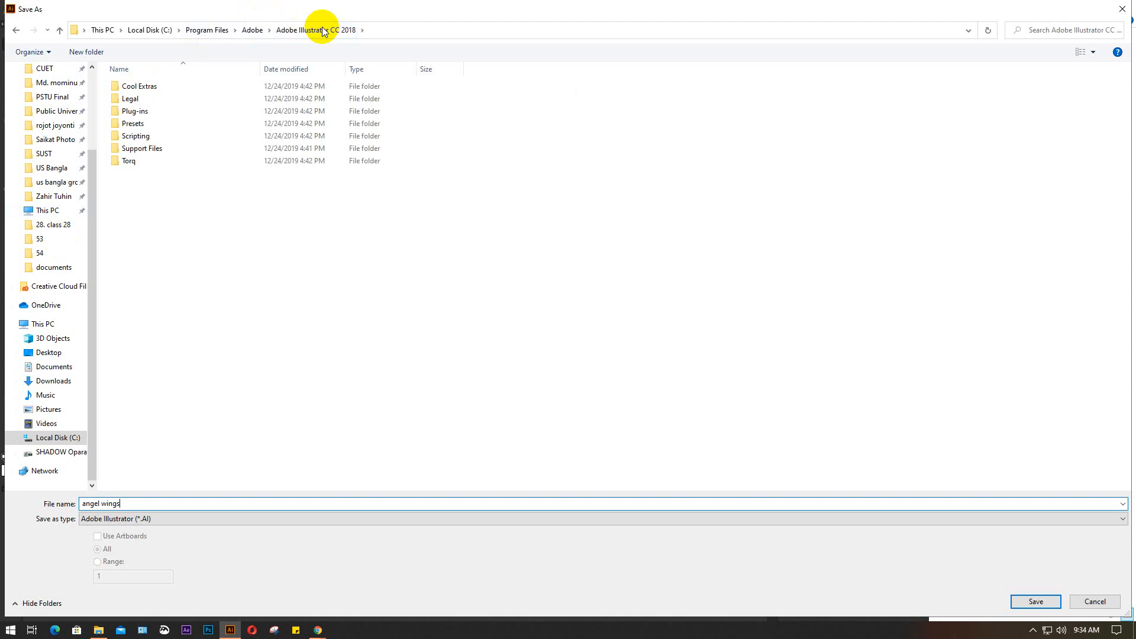
pyautogui.doubleClick(171, 84)
pyautogui.doubleClick(172, 84)
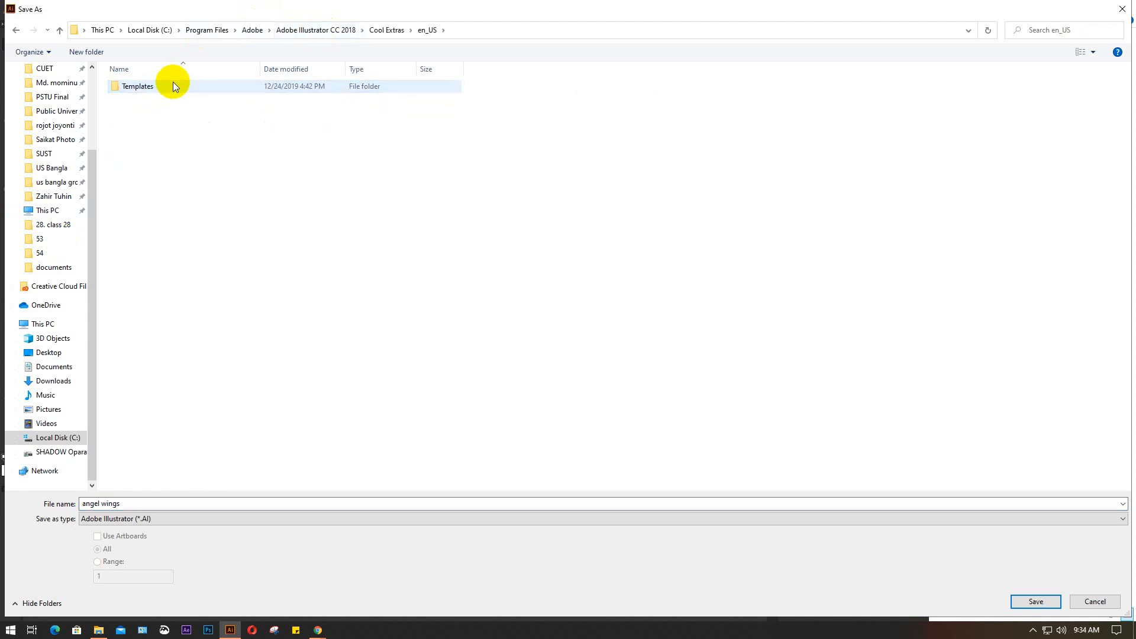
pyautogui.doubleClick(191, 84)
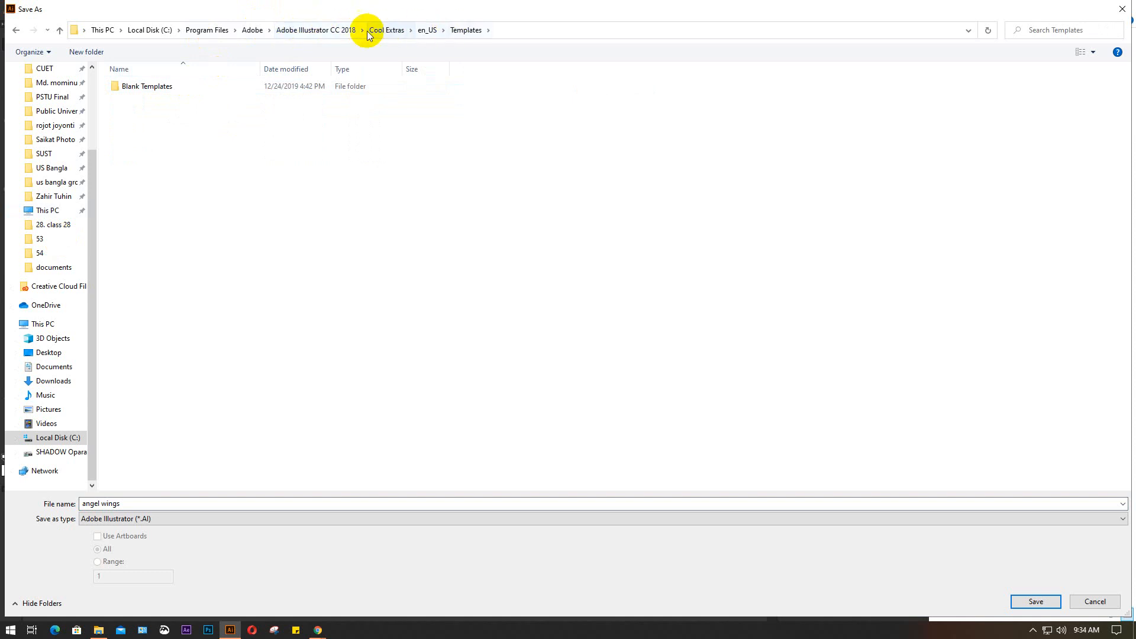
pyautogui.click(331, 30)
pyautogui.doubleClick(175, 99)
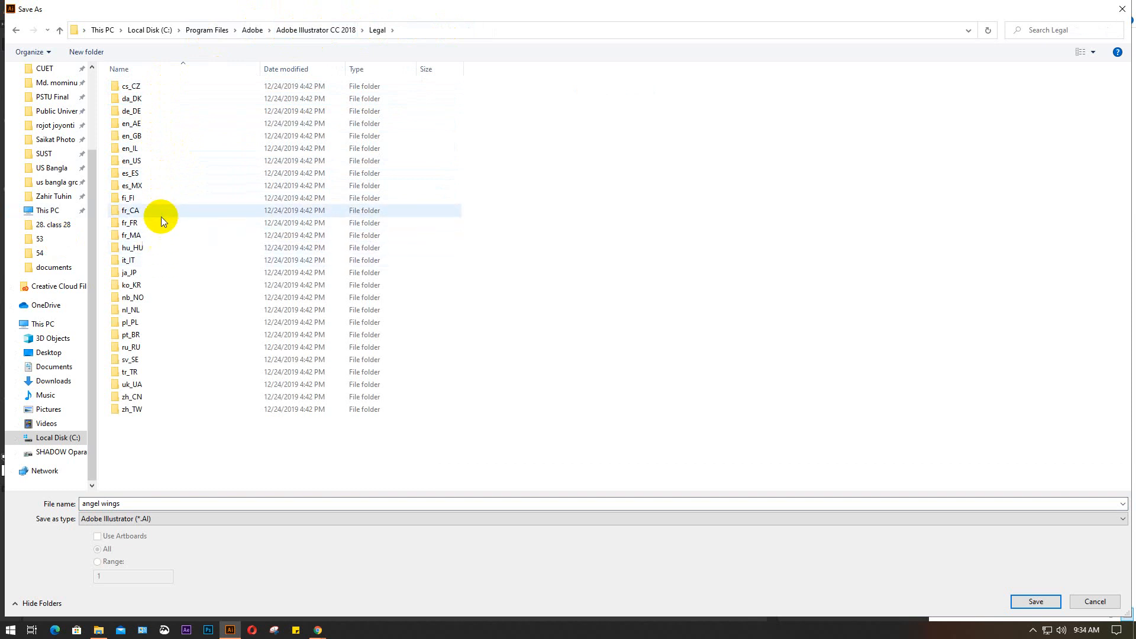
pyautogui.doubleClick(159, 161)
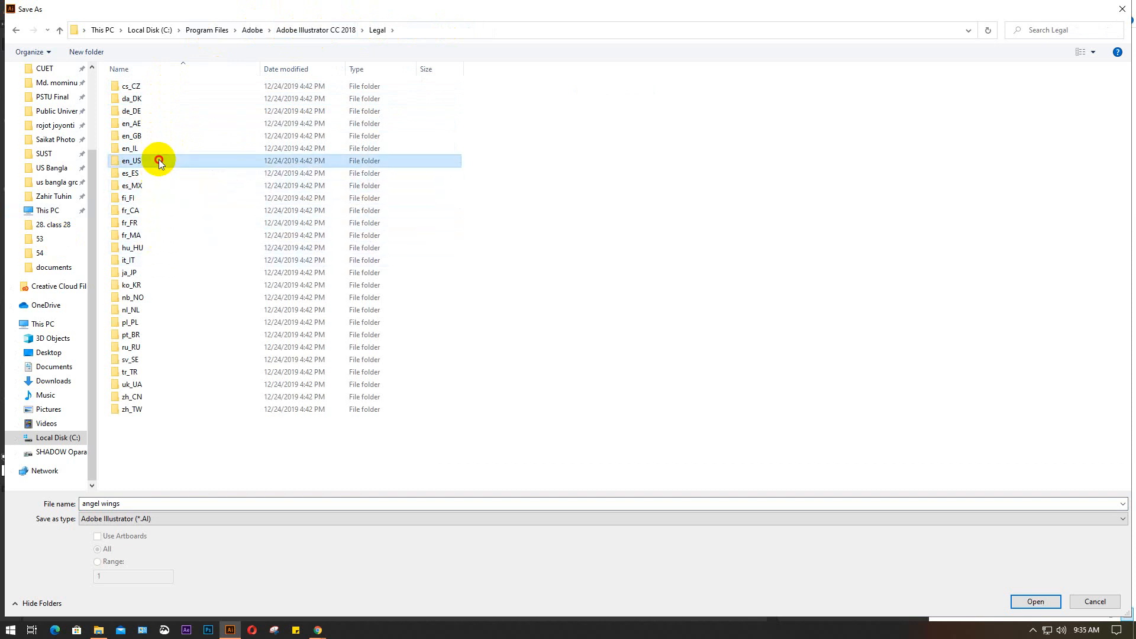
pyautogui.click(295, 30)
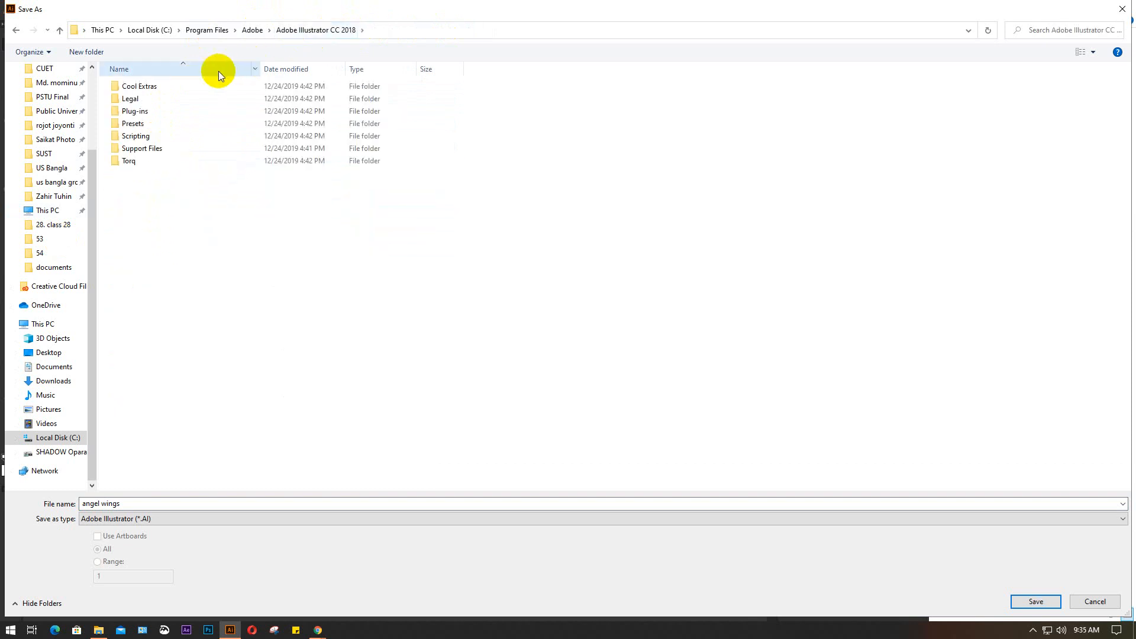
pyautogui.doubleClick(154, 112)
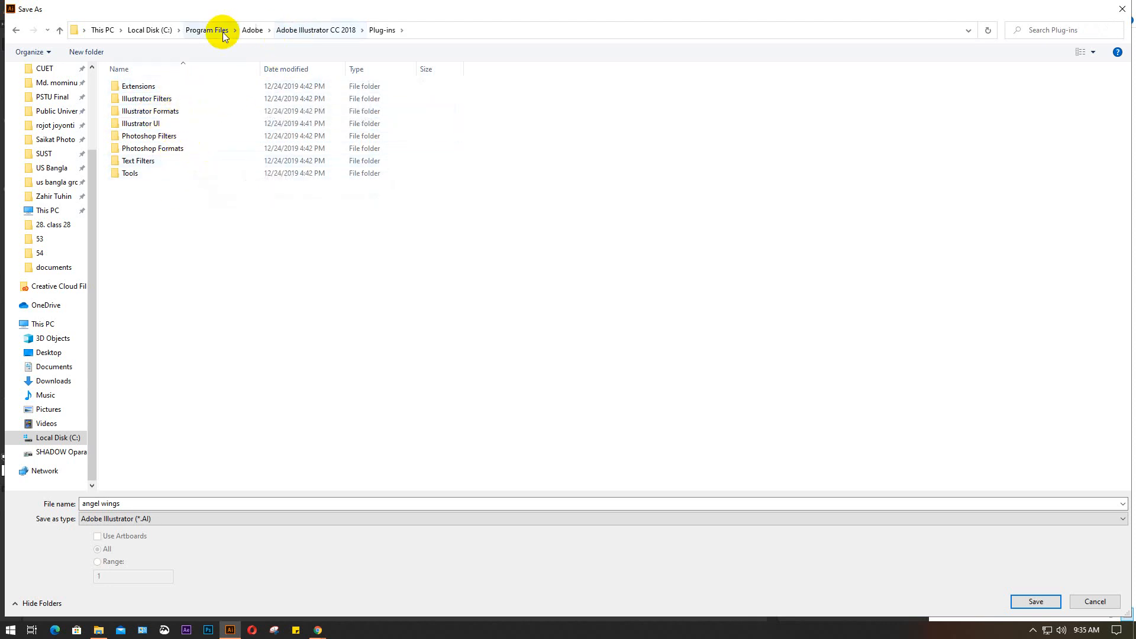
pyautogui.click(249, 28)
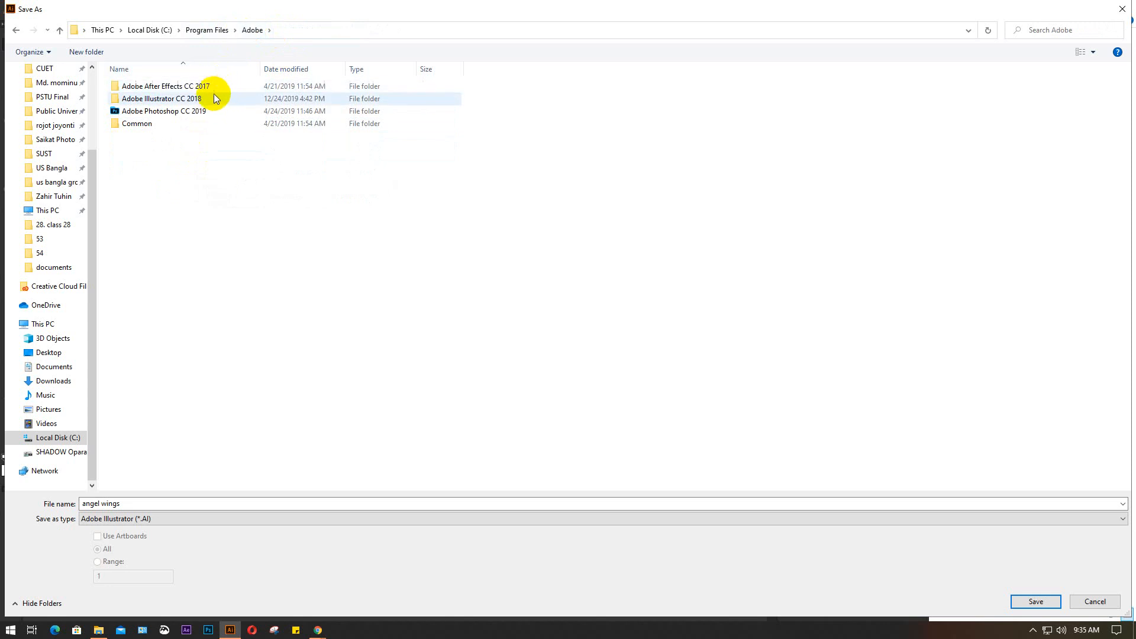
# Check the D: drive and the Adobe Creative Cloud folder under C:\Program Files (x86)\Adobe for the symbols location
pyautogui.click(51, 453)
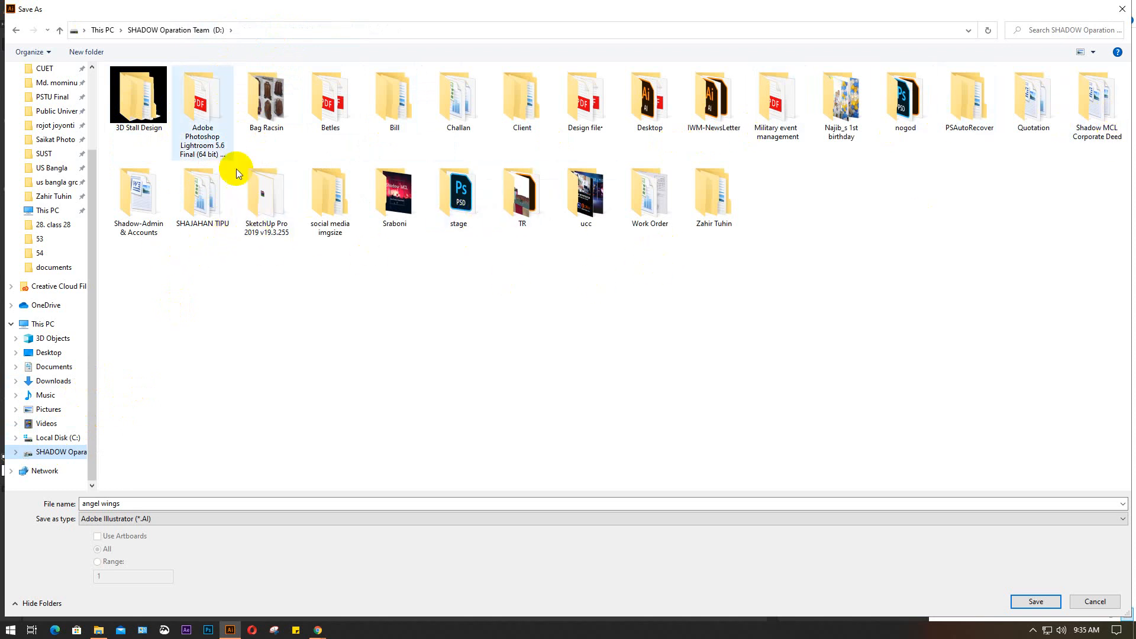
pyautogui.click(54, 438)
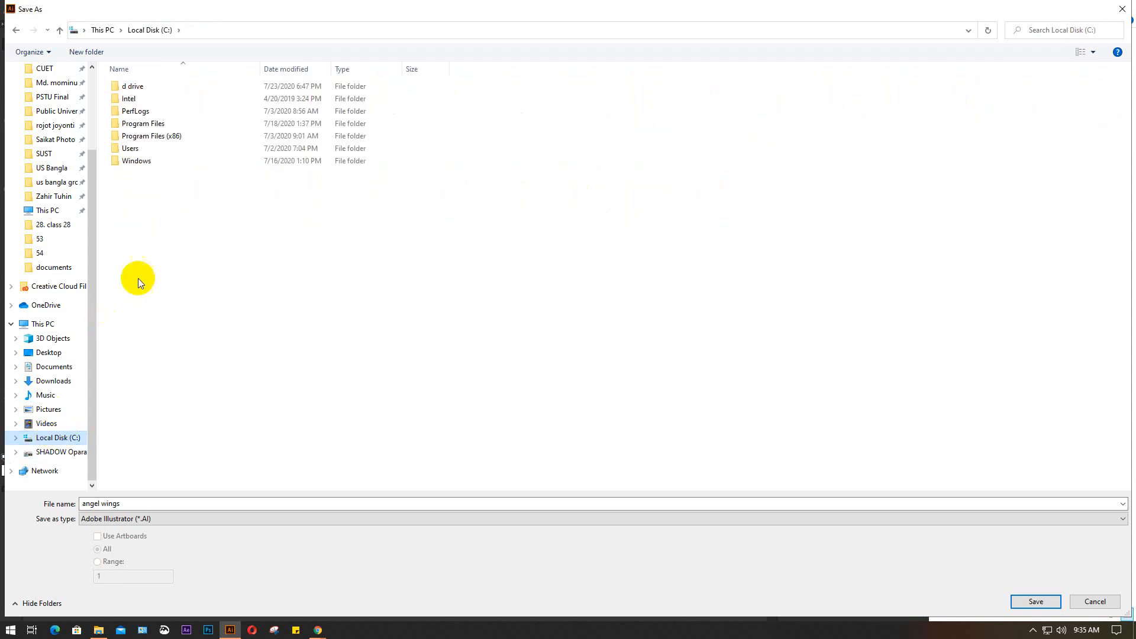
pyautogui.doubleClick(158, 139)
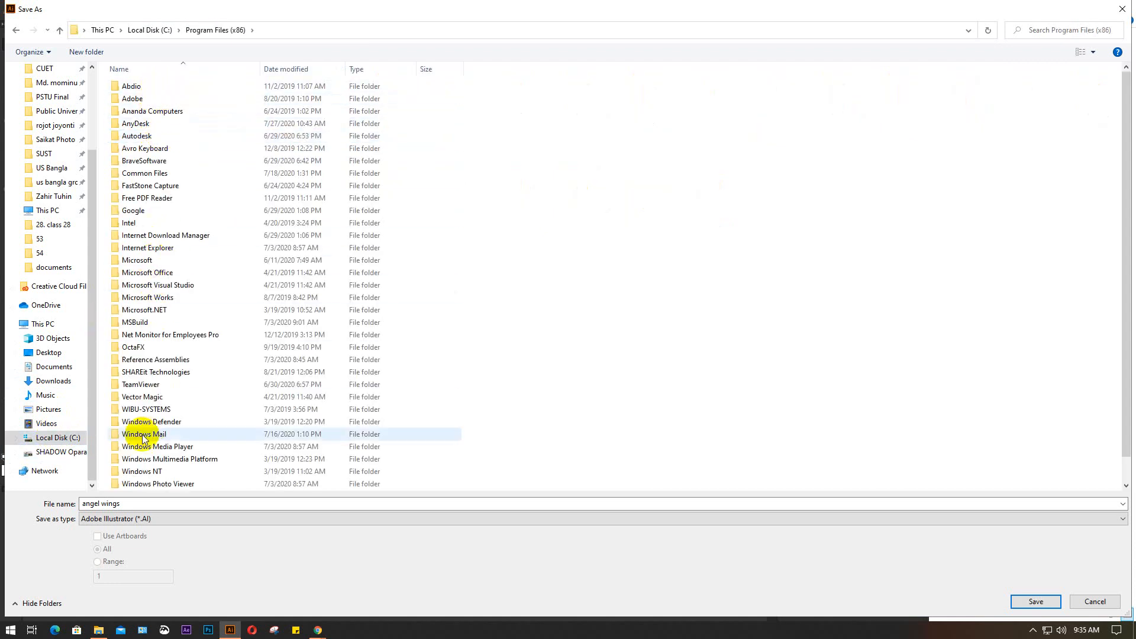
pyautogui.doubleClick(165, 96)
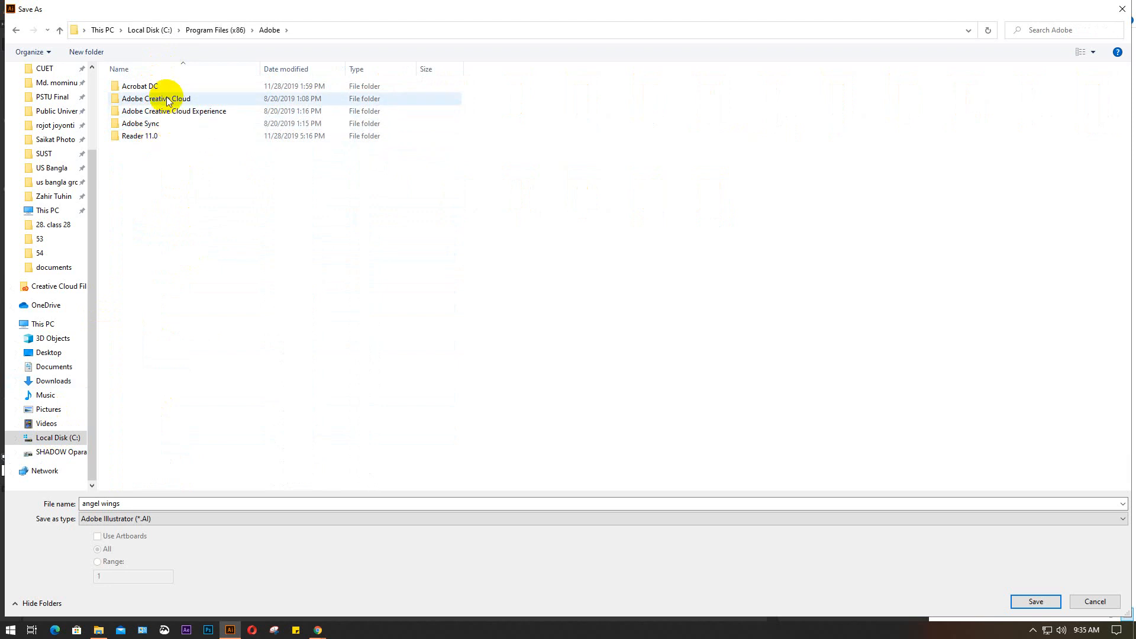
pyautogui.doubleClick(167, 100)
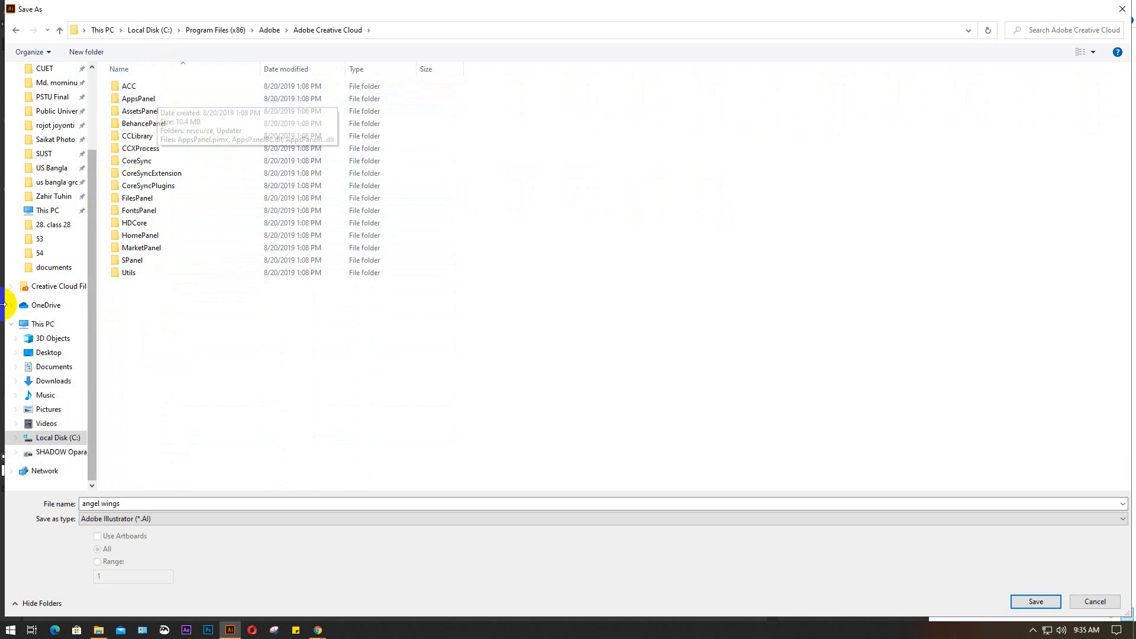
# Search the Downloads folder for "symbols"
pyautogui.scroll(3, 51, 293)
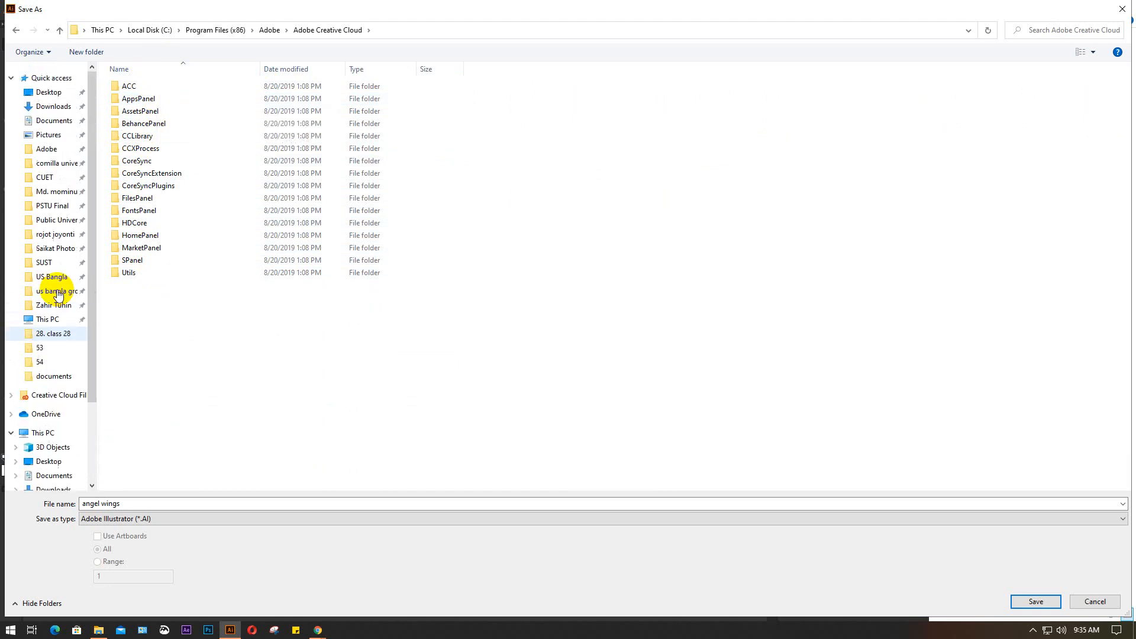
pyautogui.click(49, 106)
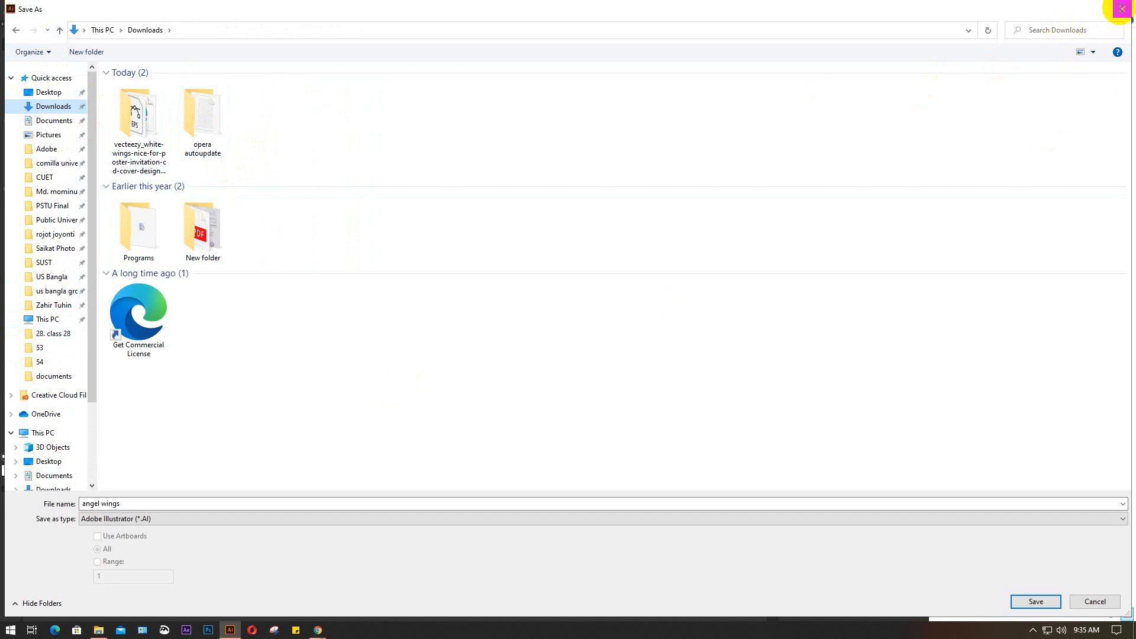
pyautogui.click(1077, 32)
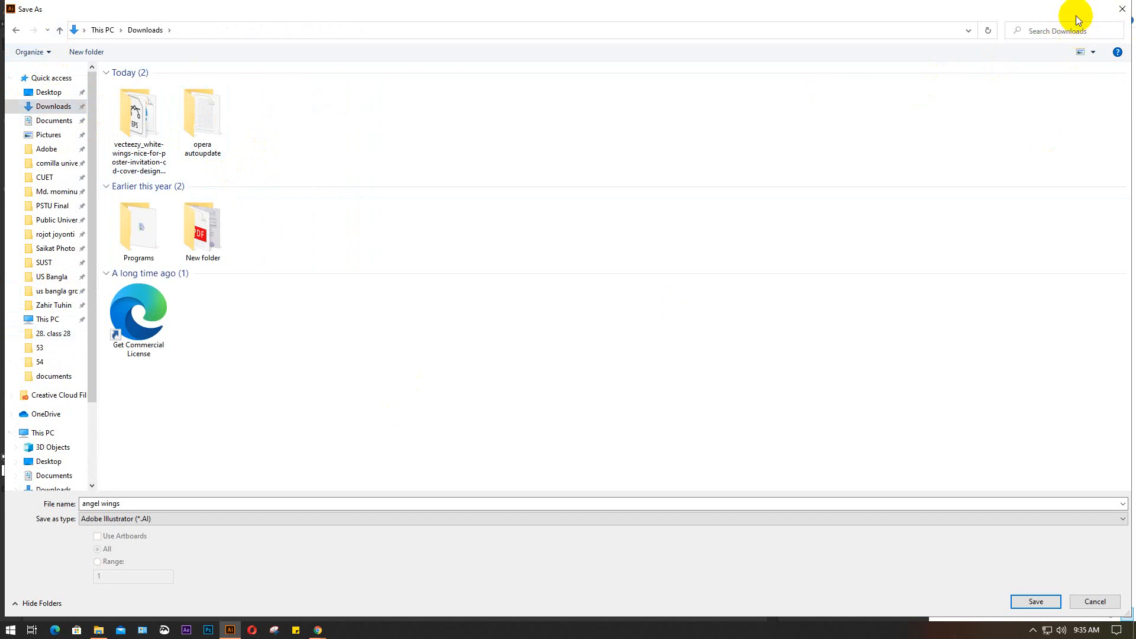
pyautogui.write('symbols')
pyautogui.click(1115, 30)
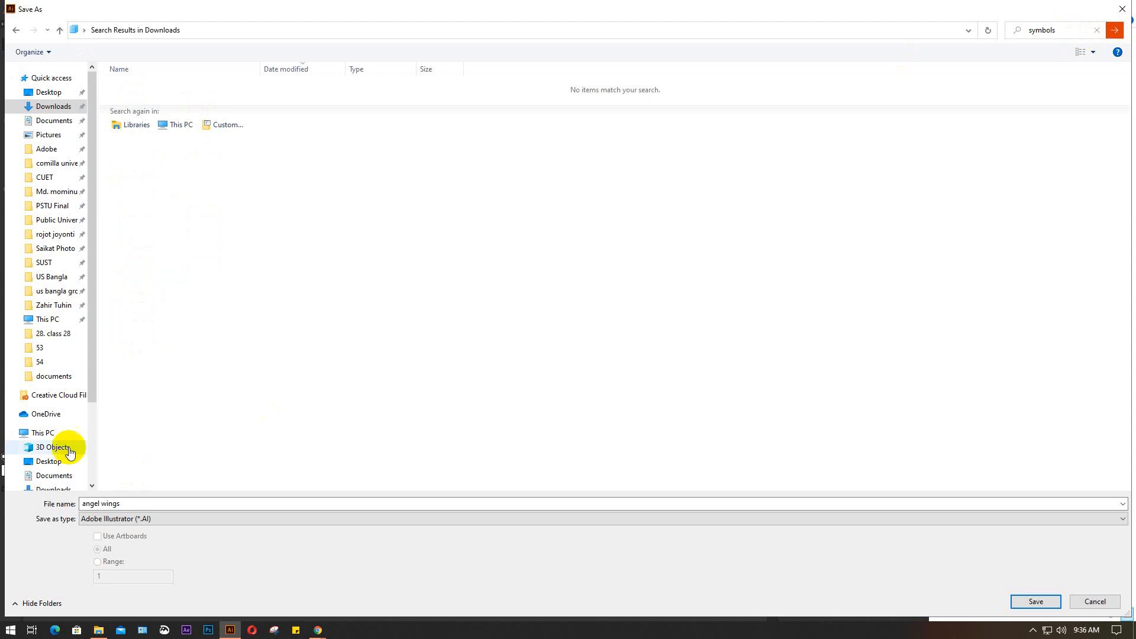
# Search C:\Program Files for "symbols", check the contents of the Symbols folder under Illustrator's Presets\en_US, and return to the search results
pyautogui.scroll(-3, 48, 444)
pyautogui.click(46, 438)
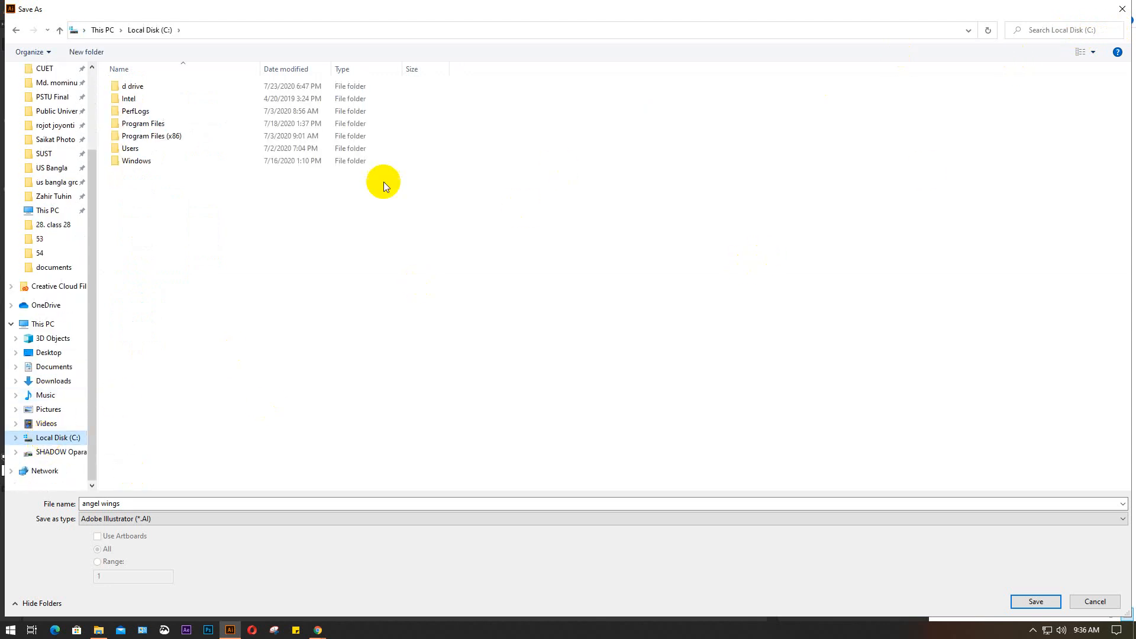
pyautogui.doubleClick(183, 121)
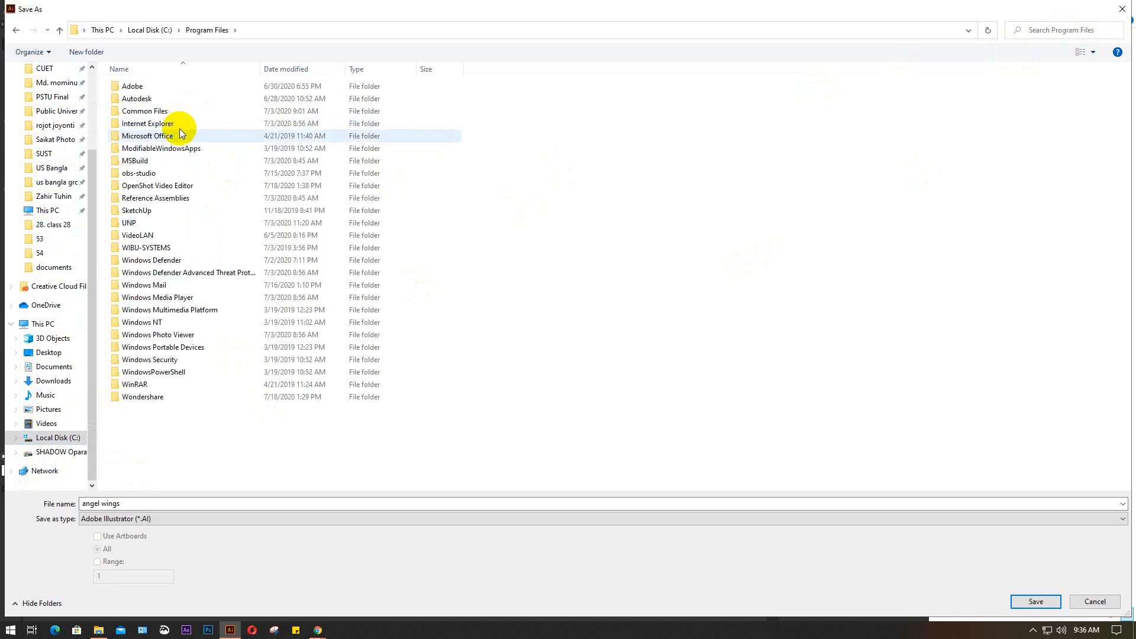
pyautogui.click(1088, 32)
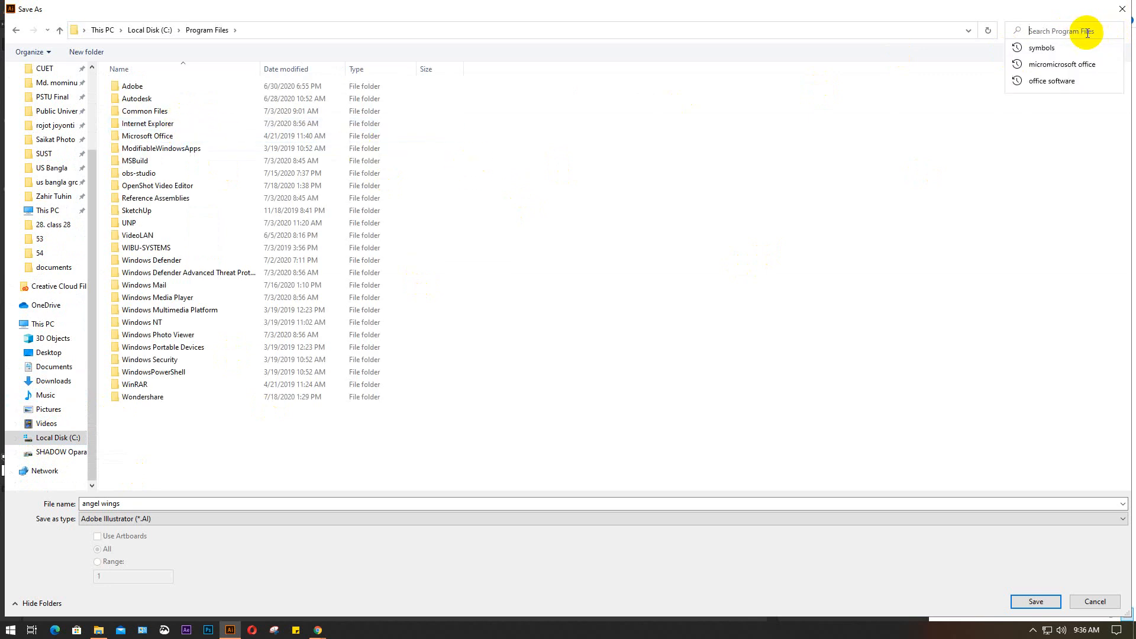
pyautogui.click(1069, 47)
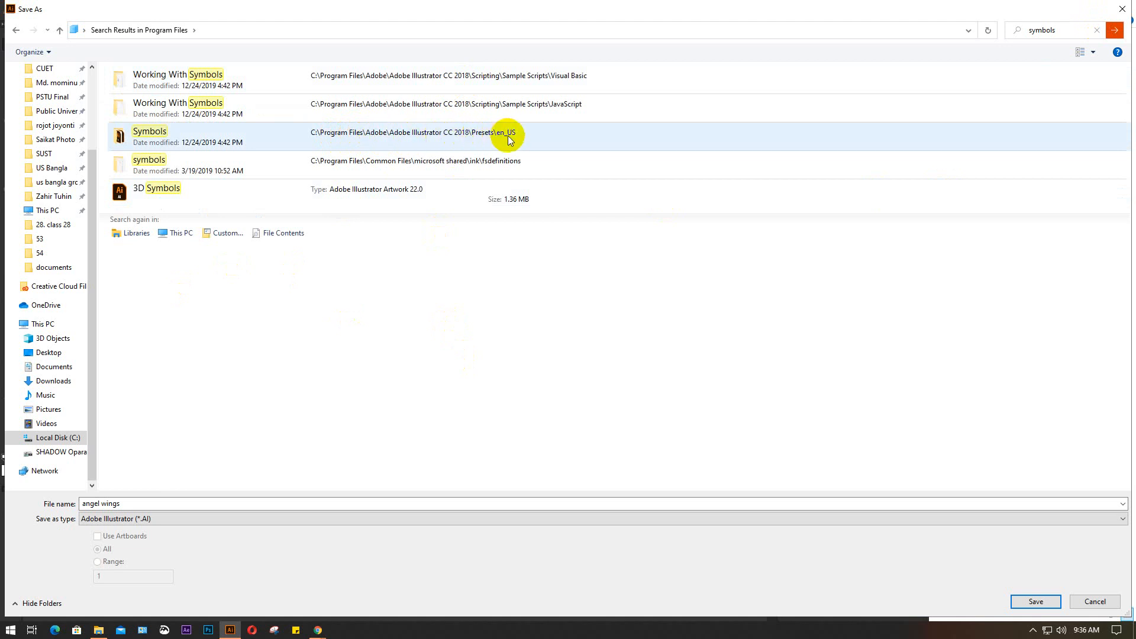
pyautogui.click(528, 134)
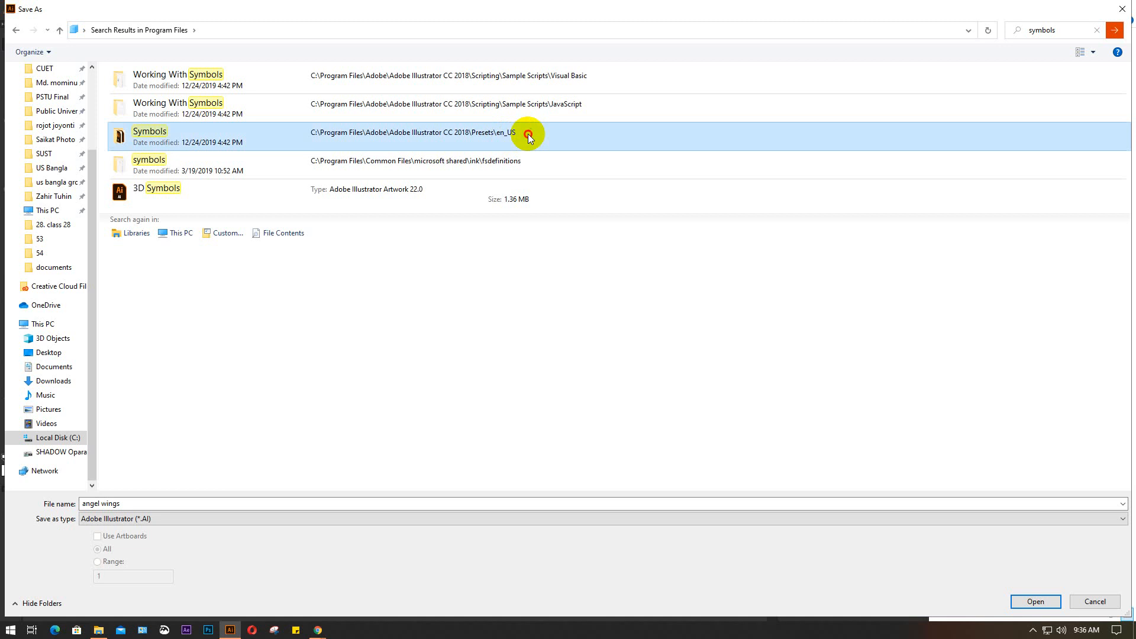
pyautogui.doubleClick(528, 133)
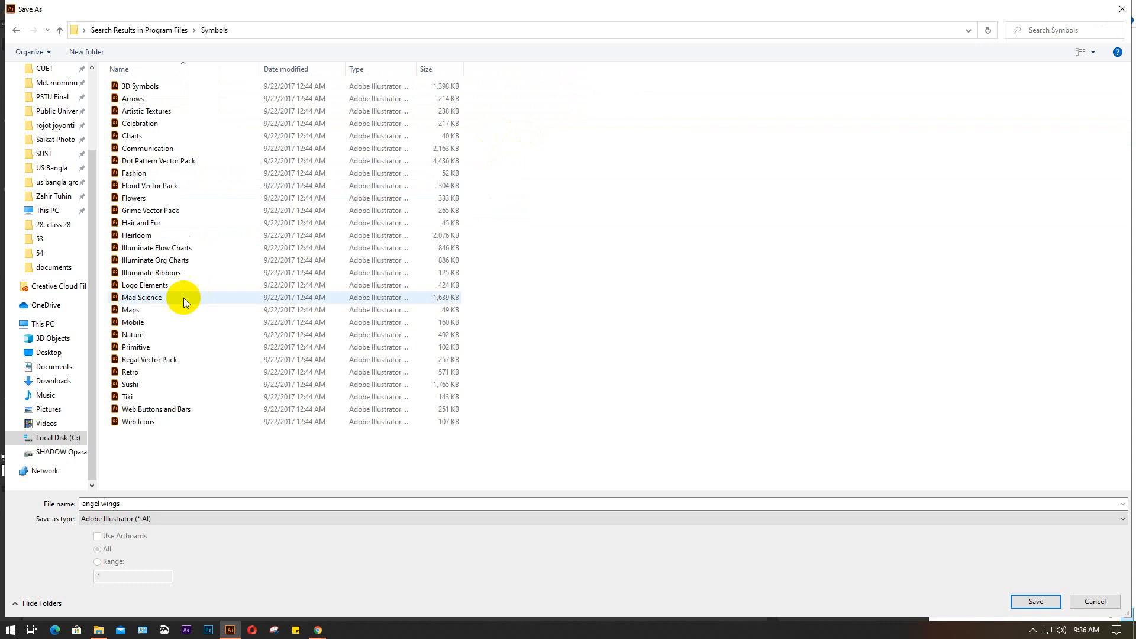
pyautogui.click(58, 29)
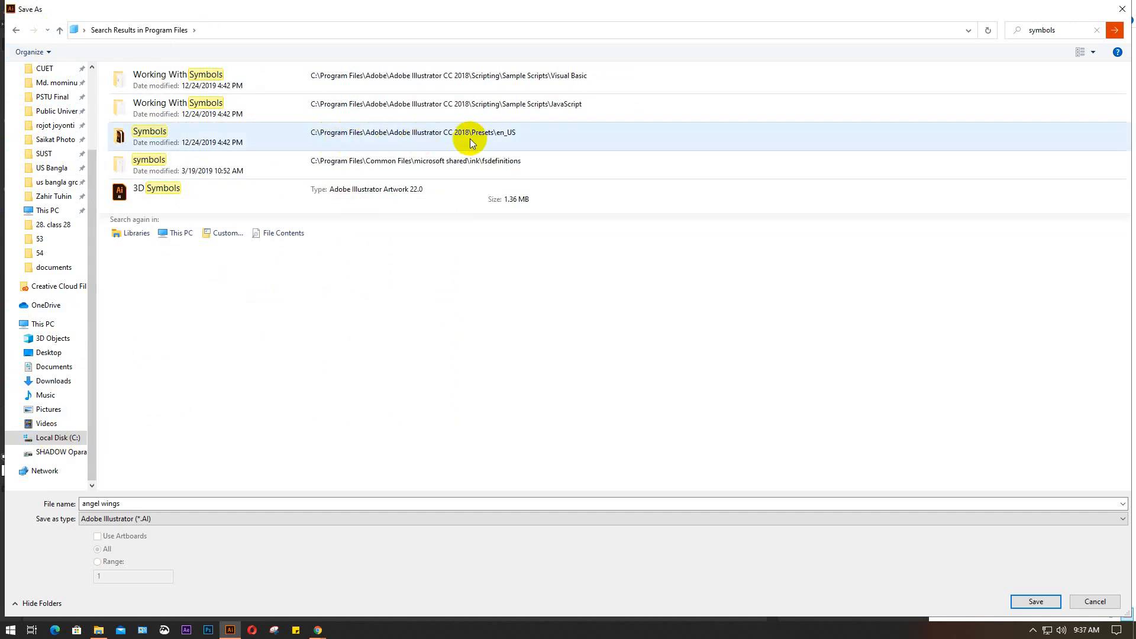
# Set the save location to C:\Program Files\Adobe\Adobe Illustrator CC 2018\Presets\en_US\Symbols
pyautogui.click(53, 443)
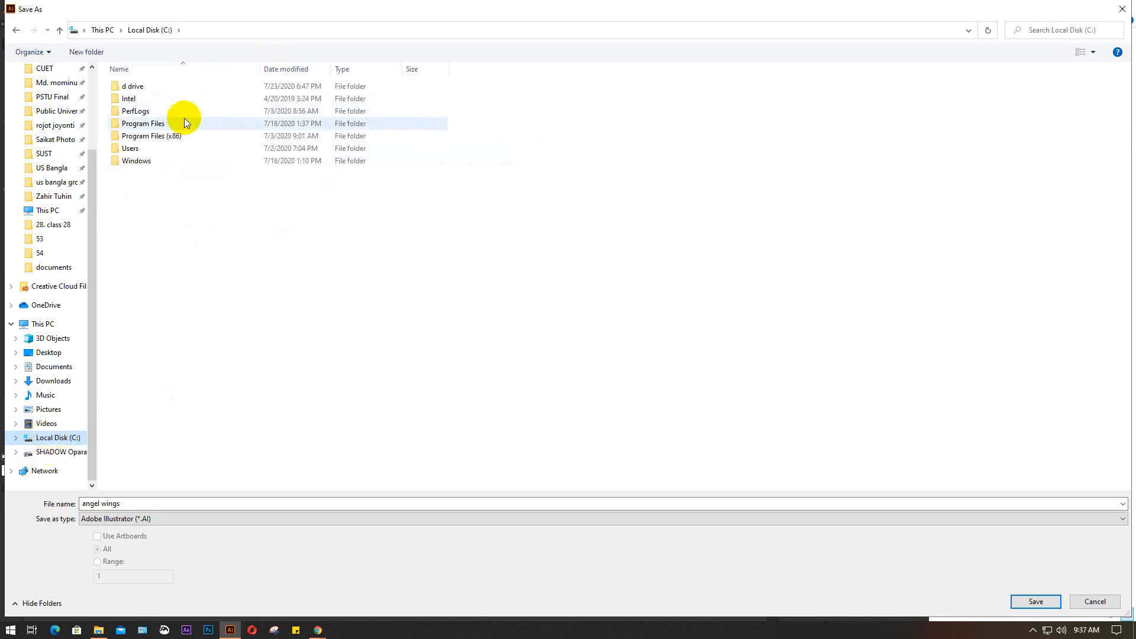
pyautogui.doubleClick(200, 122)
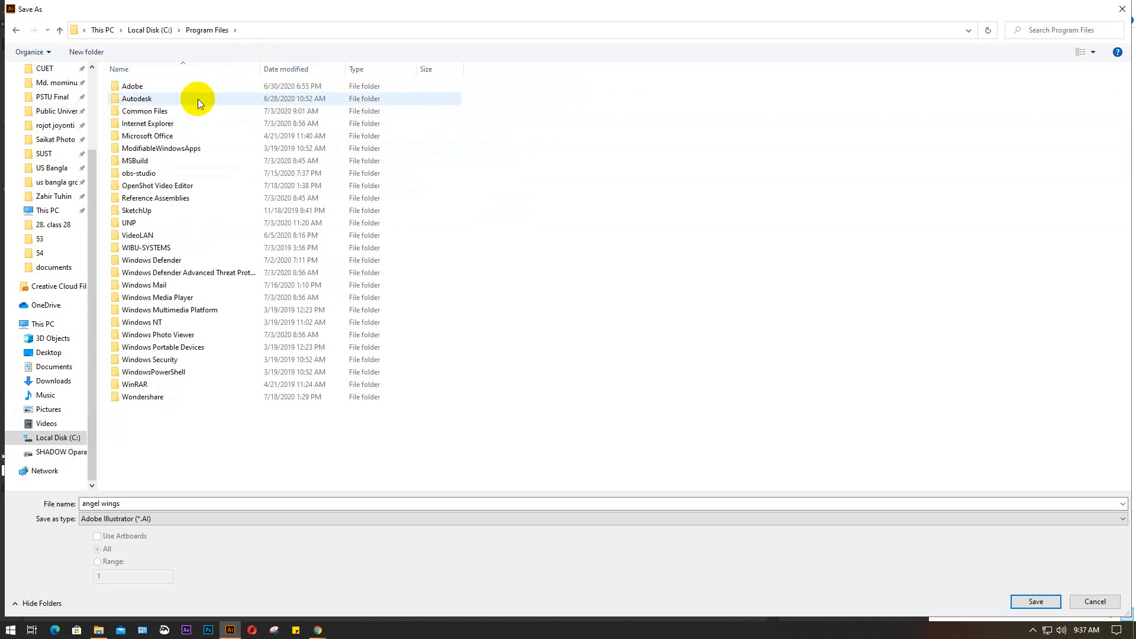
pyautogui.doubleClick(172, 89)
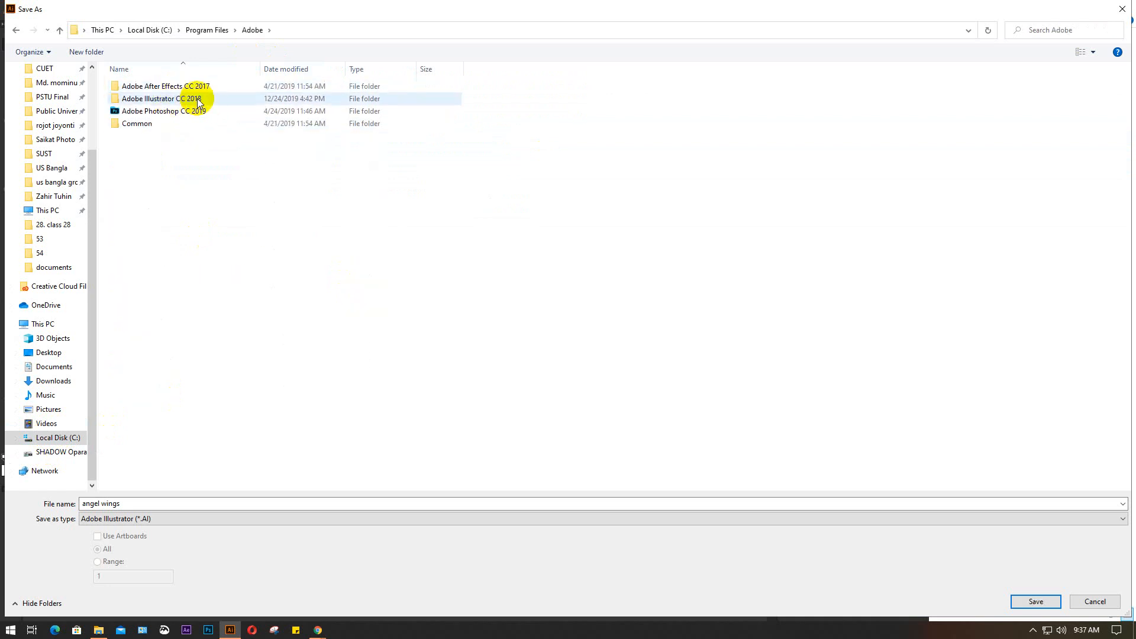
pyautogui.doubleClick(197, 99)
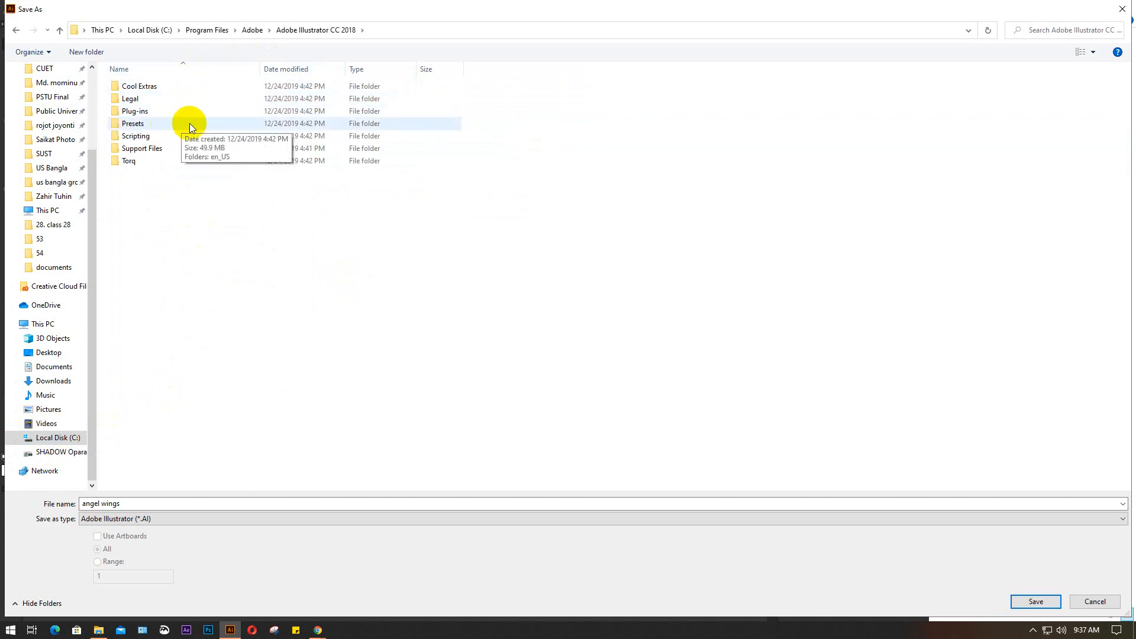
pyautogui.doubleClick(189, 123)
pyautogui.click(168, 88)
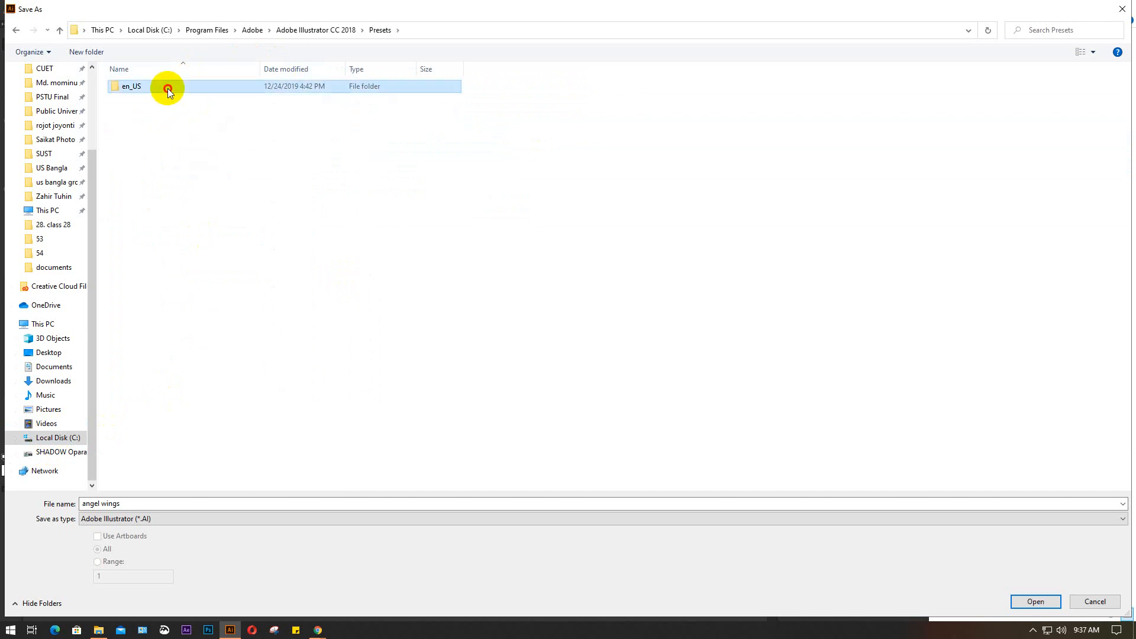
pyautogui.doubleClick(169, 88)
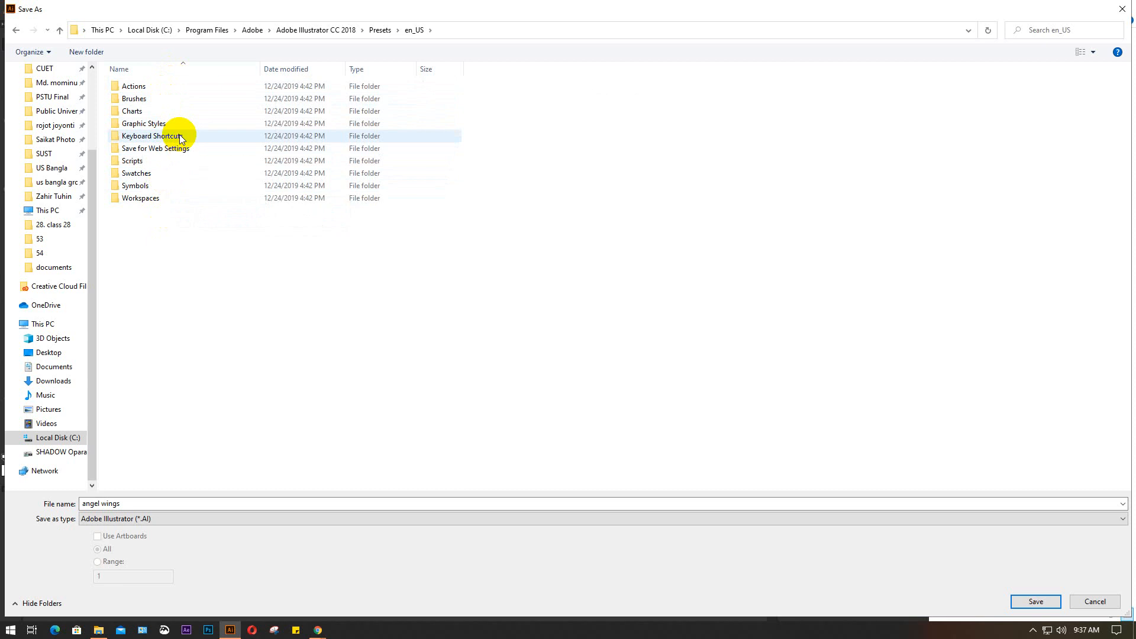
pyautogui.doubleClick(176, 184)
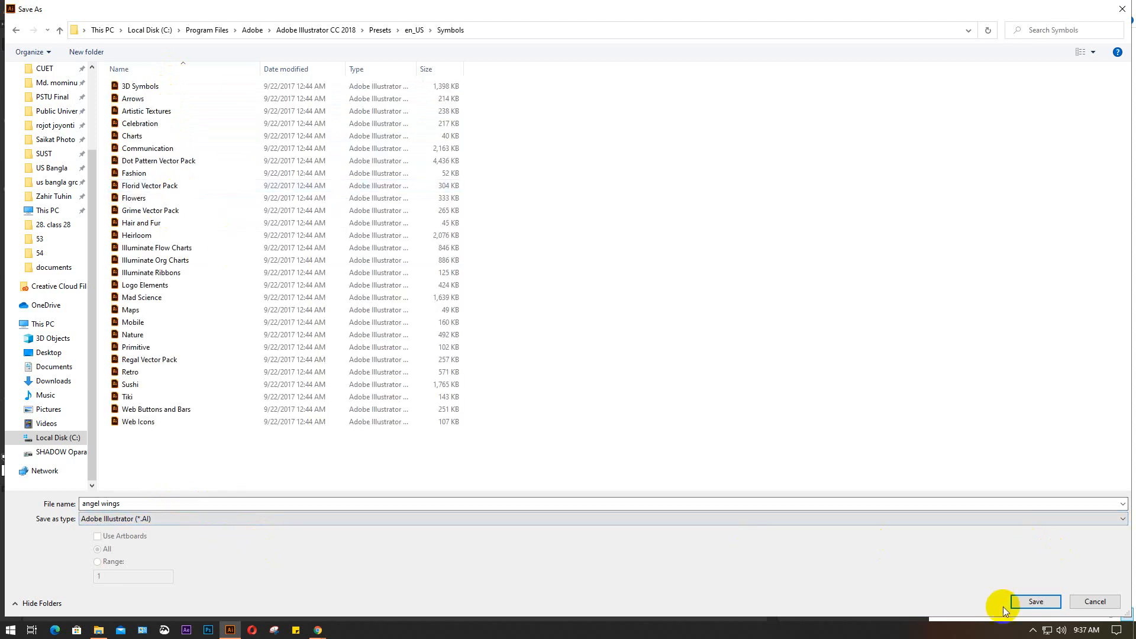
# Try to save the angel wings file in the Symbols presets folder, and accept the user folder as the alternative location
pyautogui.click(1036, 602)
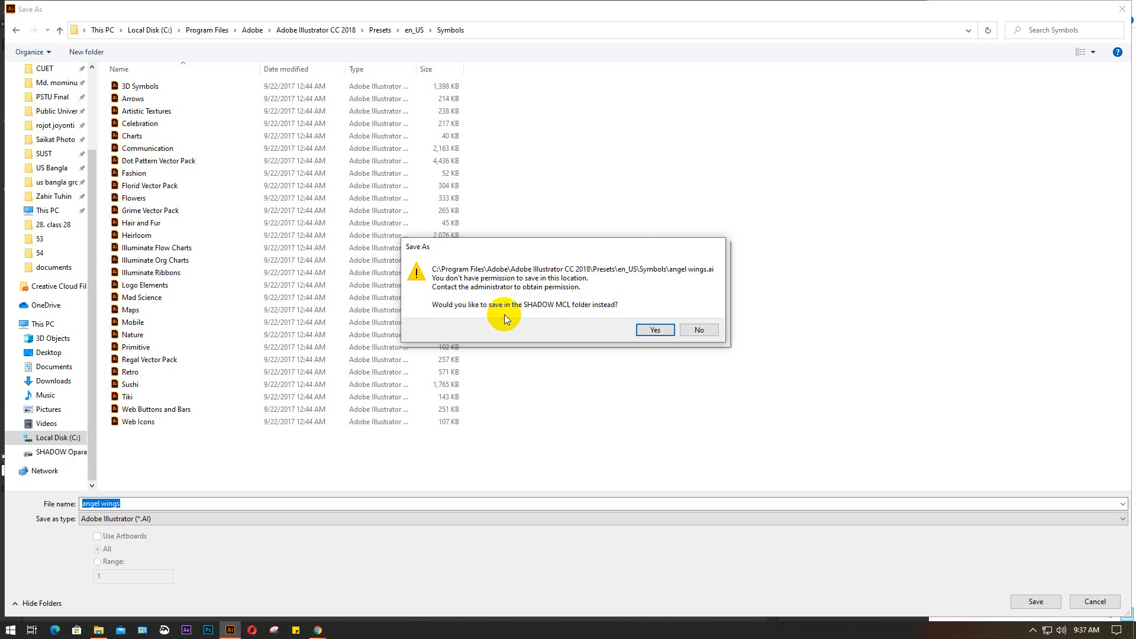
pyautogui.click(650, 333)
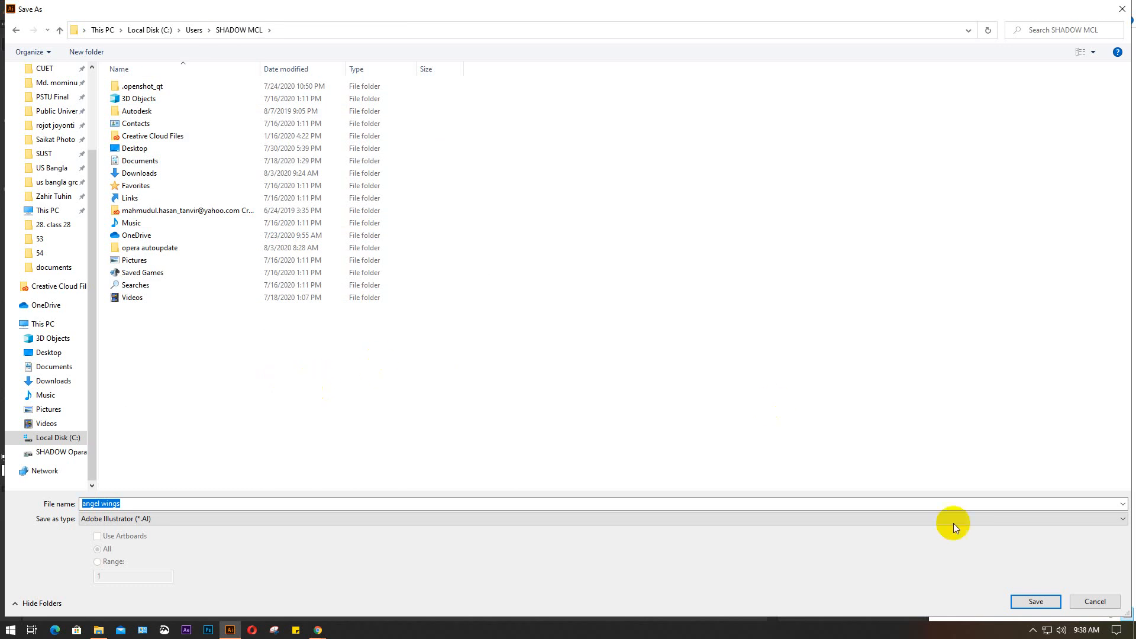
# Save the artwork as angel wings.ai in the vecteezy white-wings folder in Downloads with the default Illustrator CC options, and close the document
pyautogui.scroll(3, 42, 215)
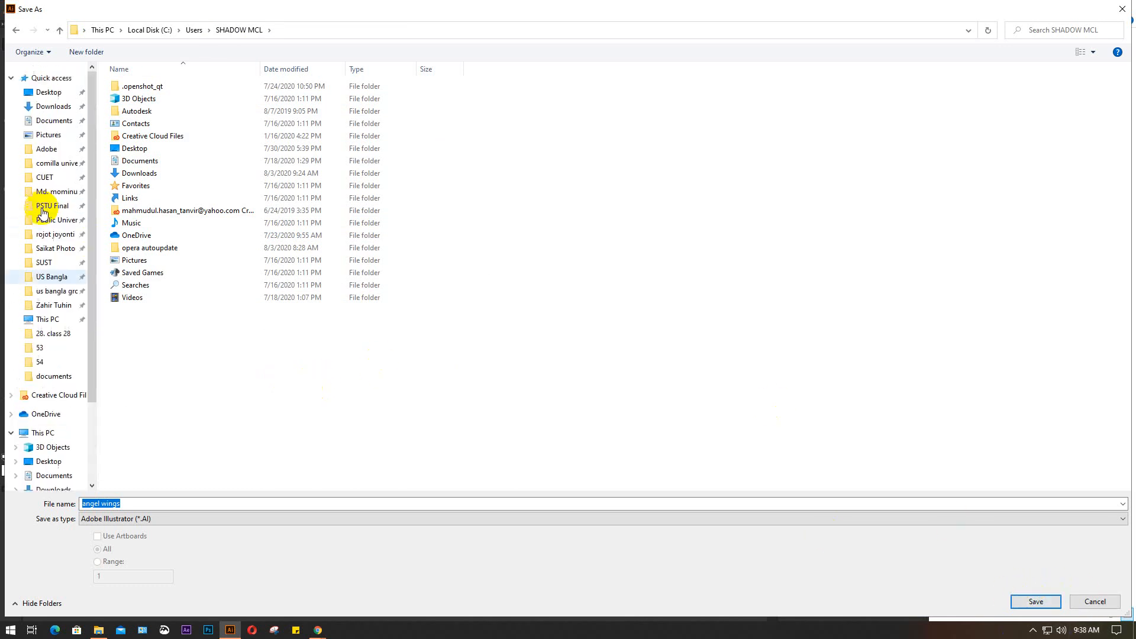
pyautogui.click(49, 106)
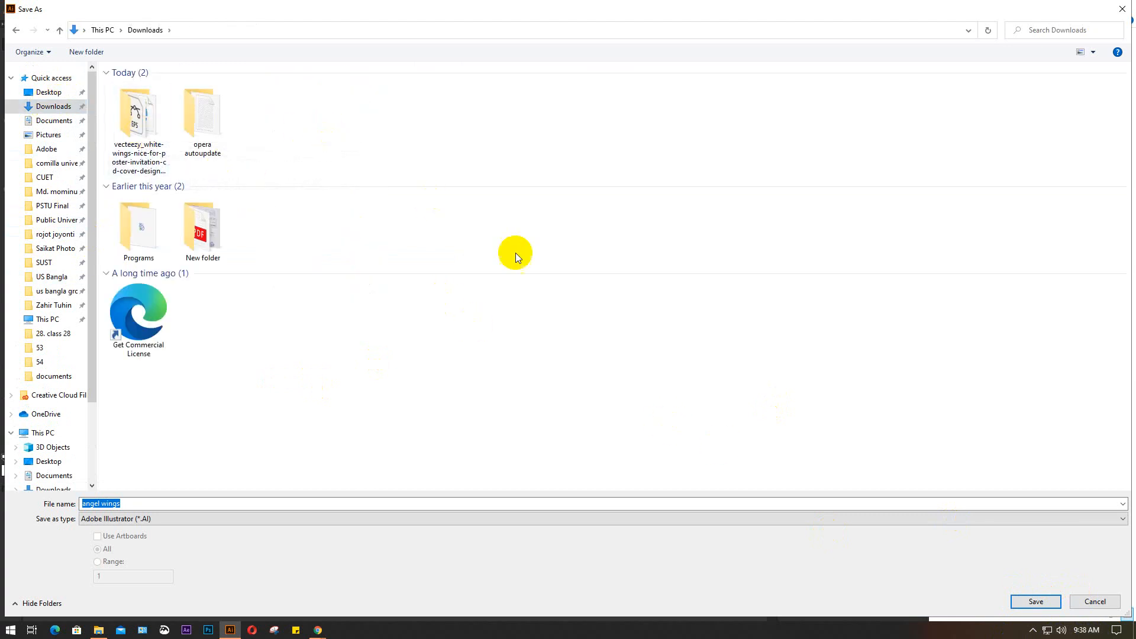
pyautogui.doubleClick(146, 120)
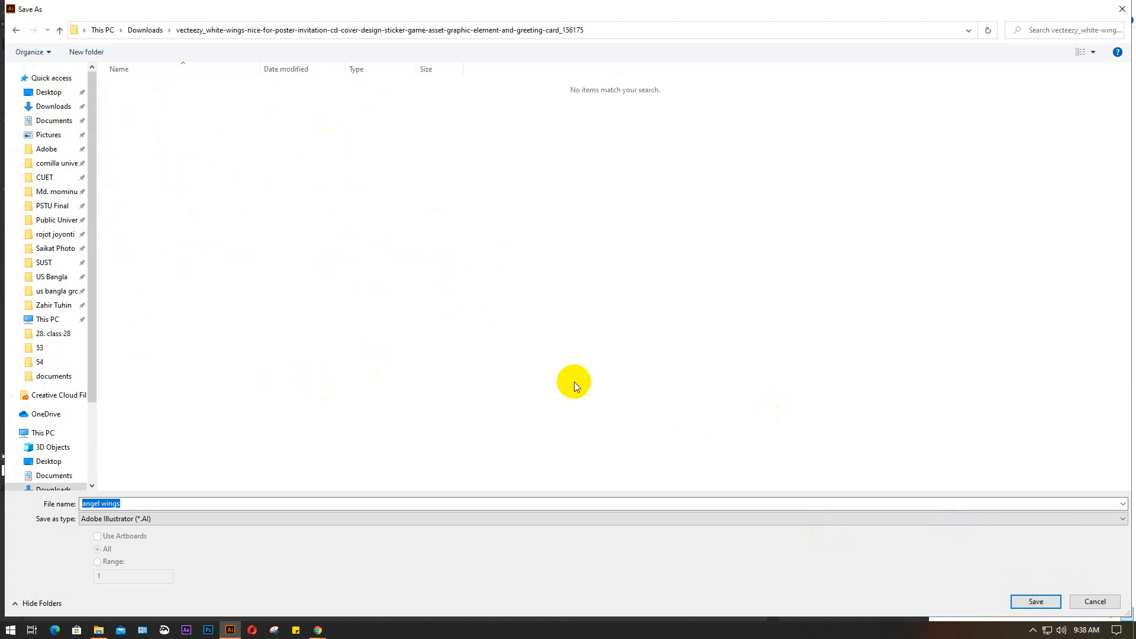
pyautogui.click(1022, 603)
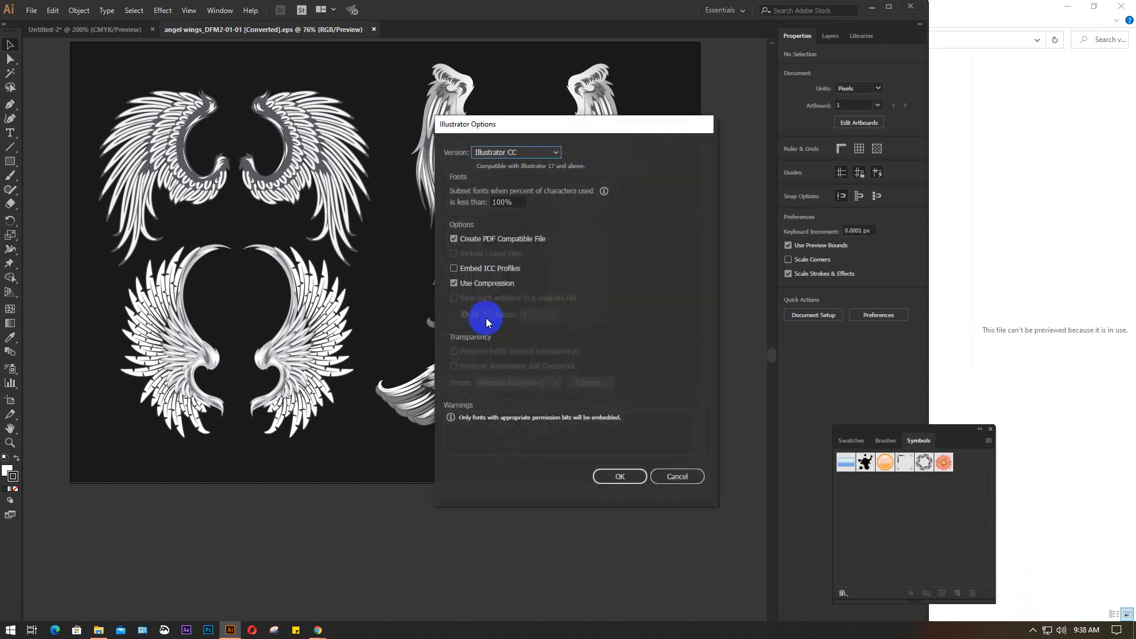
pyautogui.click(620, 477)
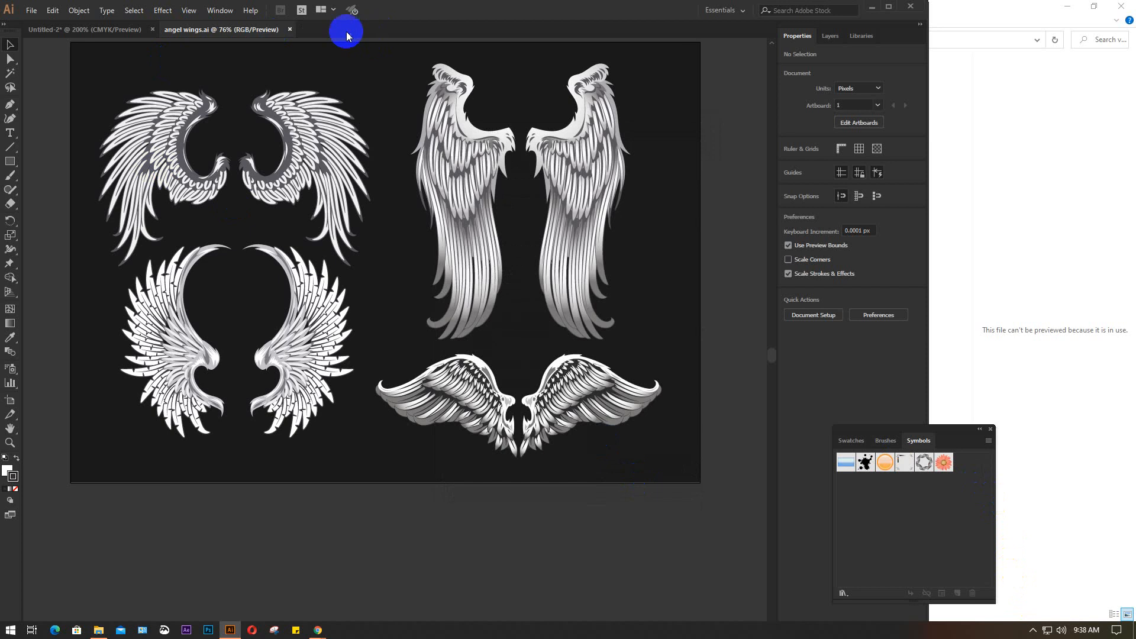
pyautogui.click(290, 29)
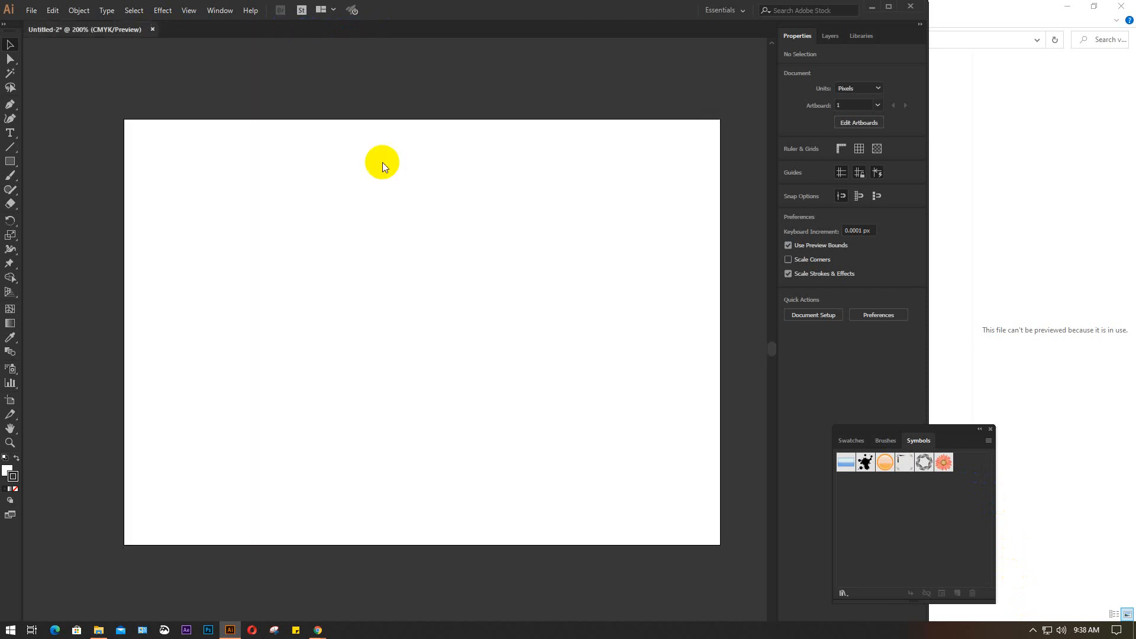
# Move the Symbols panel onto the artboard and load angel wings.ai from the vecteezy white-wings Downloads folder as another symbol library
pyautogui.moveTo(949, 435)
pyautogui.mouseDown()
pyautogui.moveTo(786, 384)
pyautogui.moveTo(665, 263)
pyautogui.mouseUp()
pyautogui.click(703, 272)
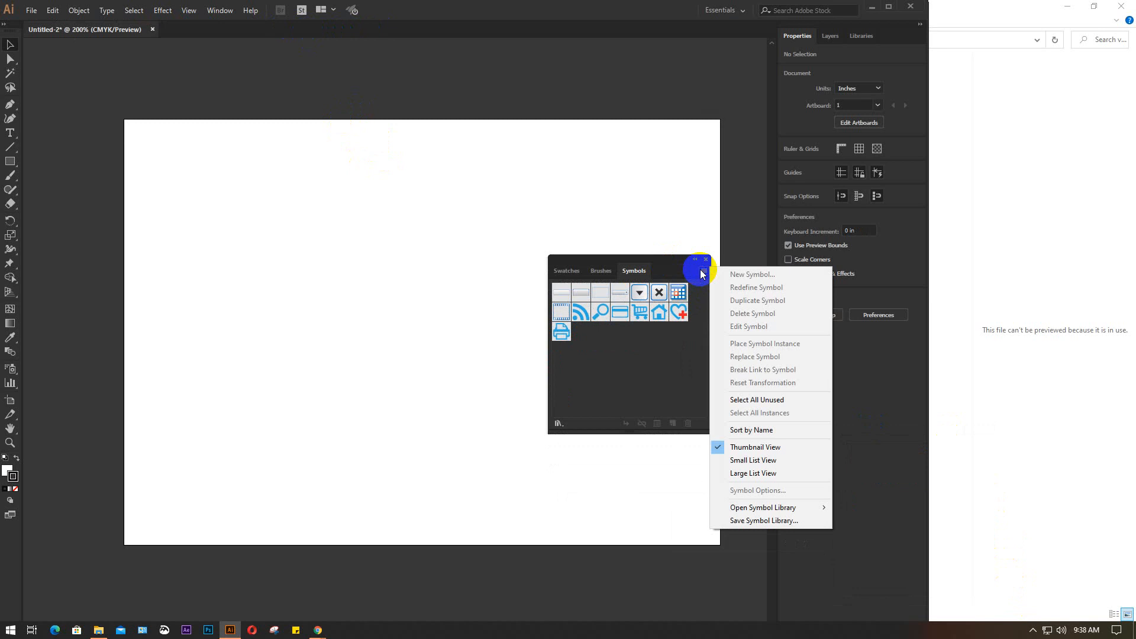
pyautogui.moveTo(759, 509)
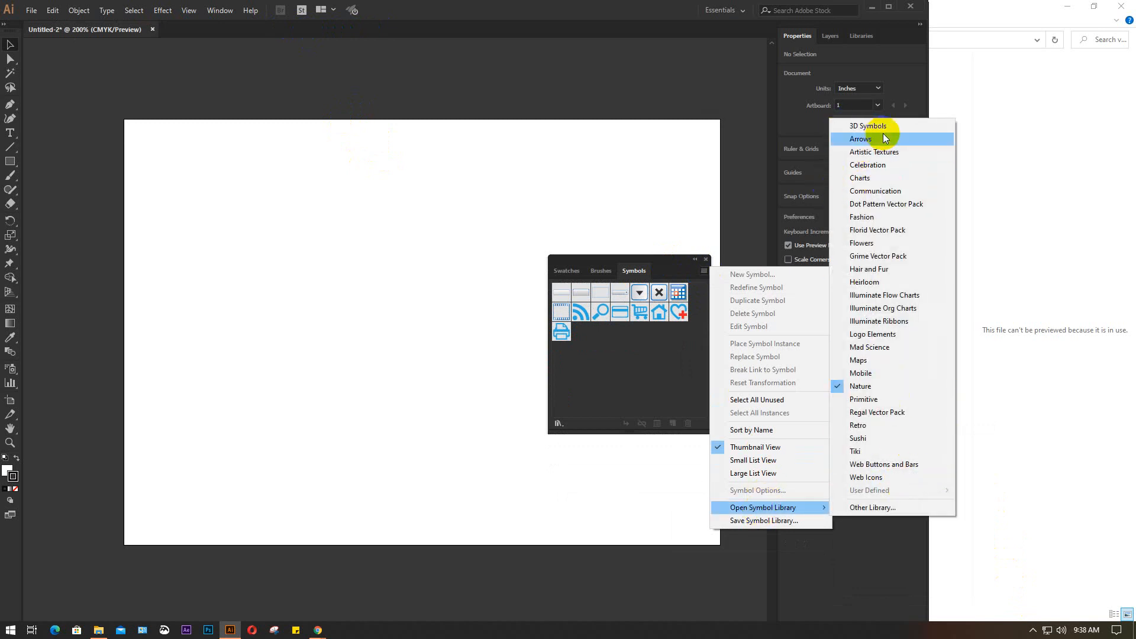
pyautogui.click(876, 507)
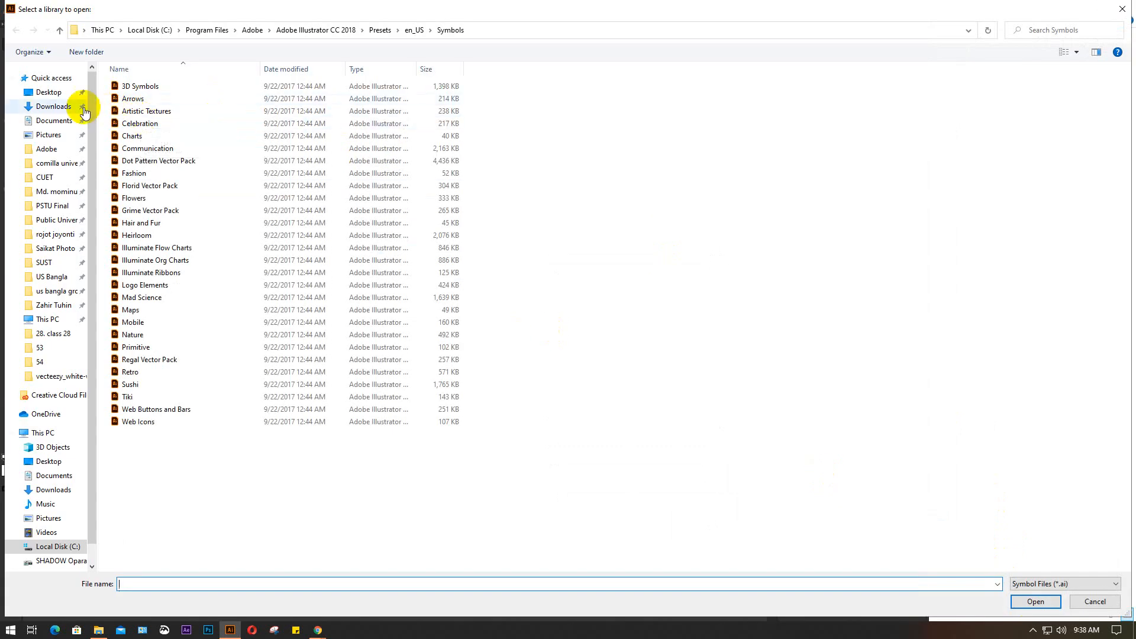
pyautogui.click(83, 111)
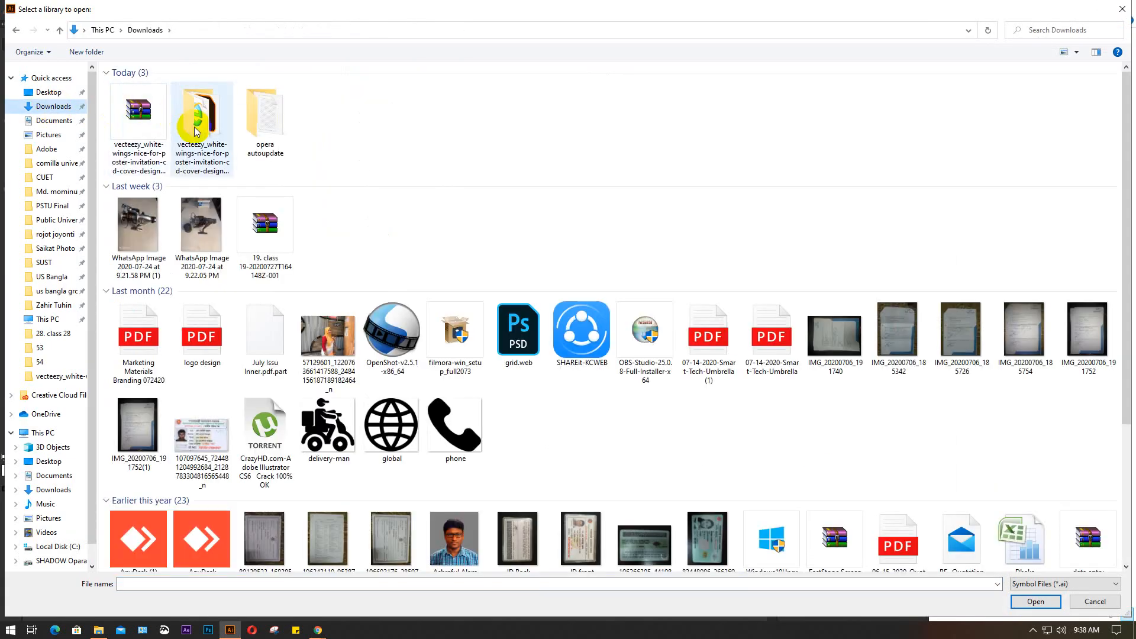
pyautogui.doubleClick(196, 132)
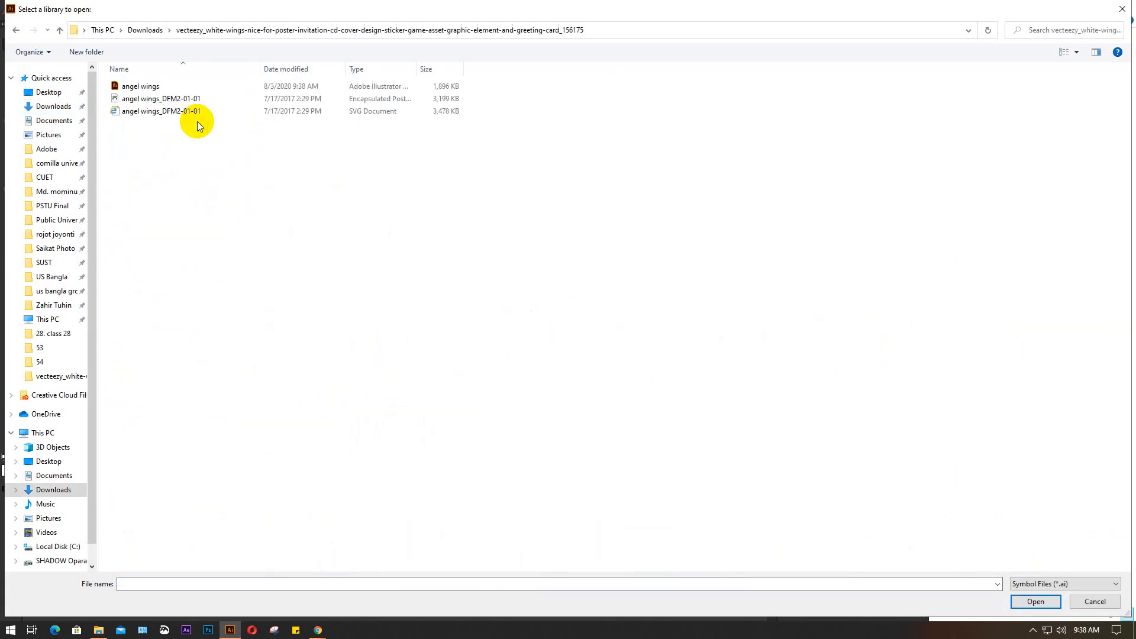
pyautogui.click(179, 86)
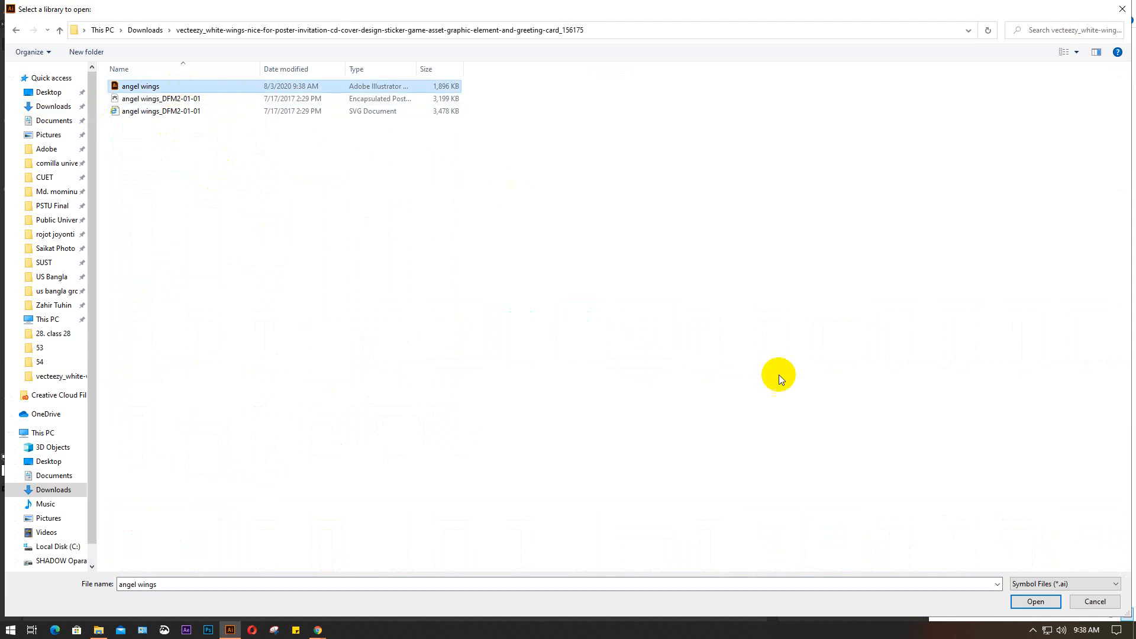
pyautogui.click(1044, 602)
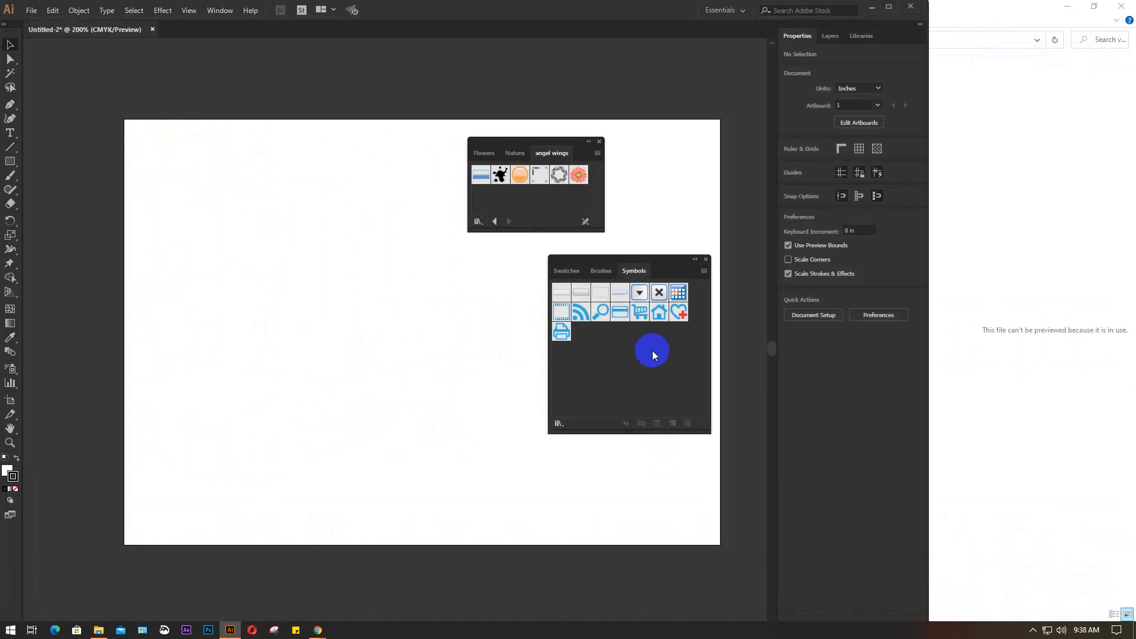
# Check the list of available symbol libraries and compare the contents of the Nature, Flowers and angel wings libraries
pyautogui.click(704, 271)
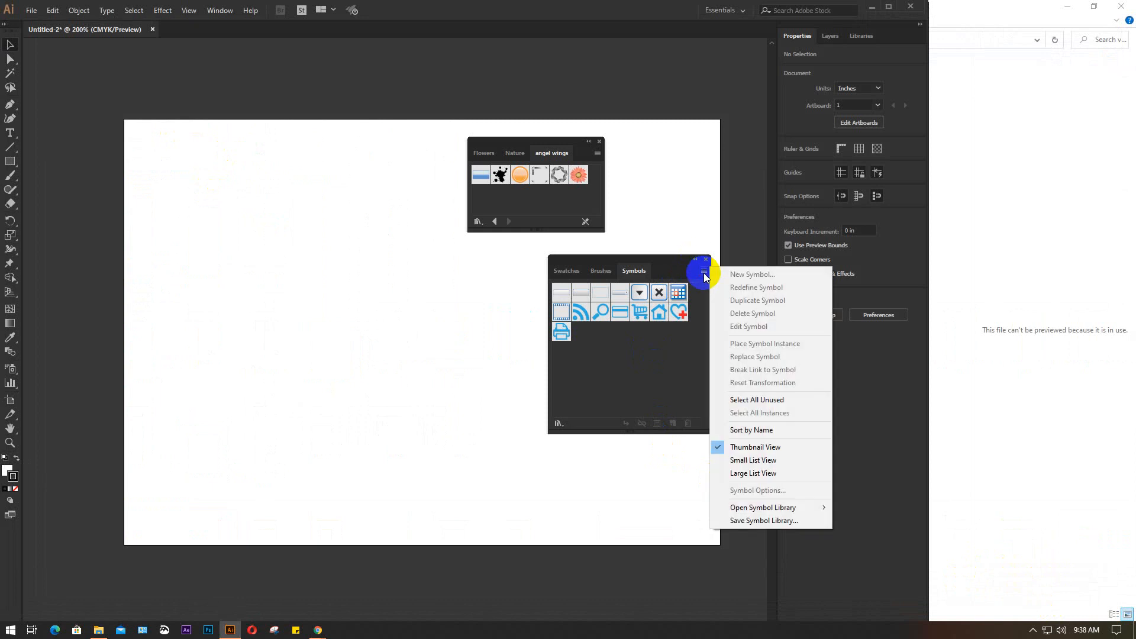
pyautogui.moveTo(737, 508)
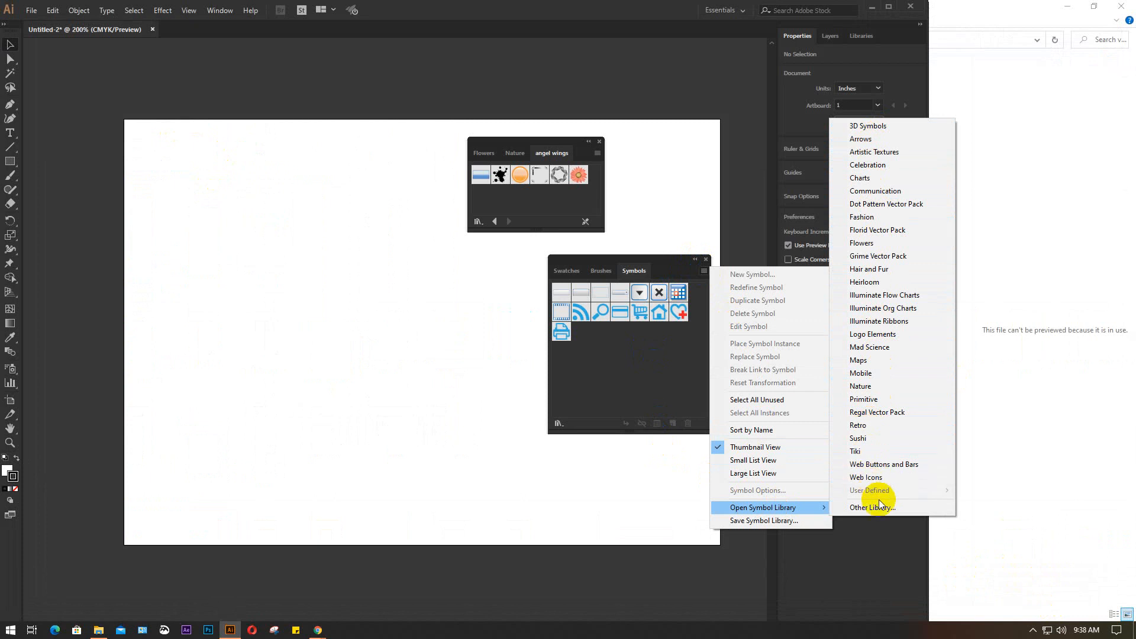
pyautogui.click(555, 154)
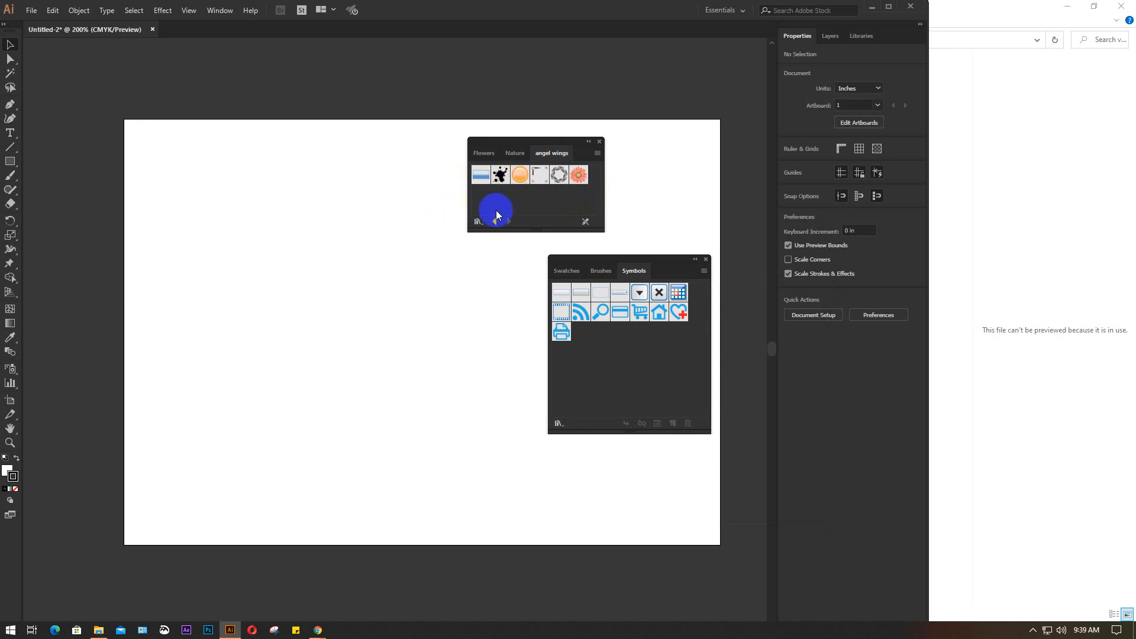
pyautogui.click(511, 154)
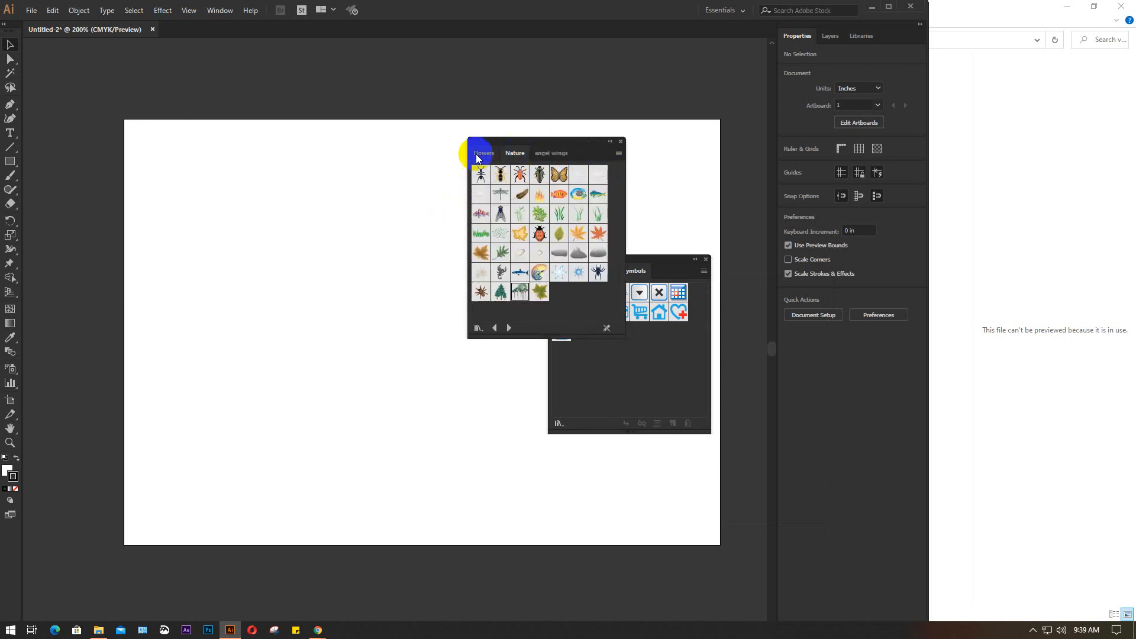
pyautogui.click(480, 153)
pyautogui.click(549, 153)
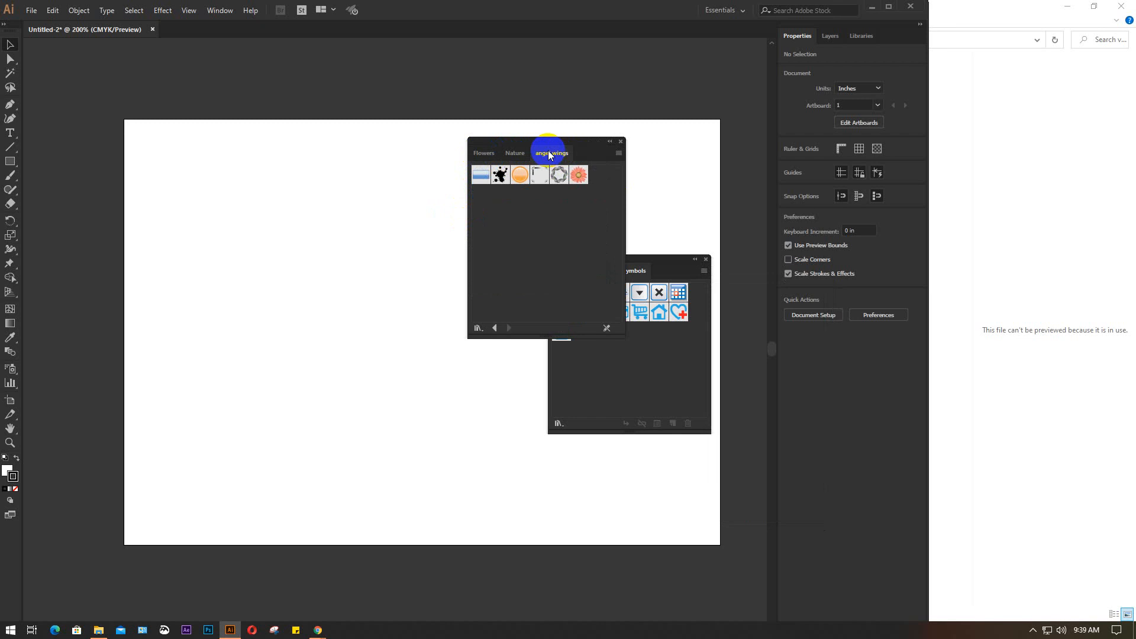
pyautogui.click(619, 154)
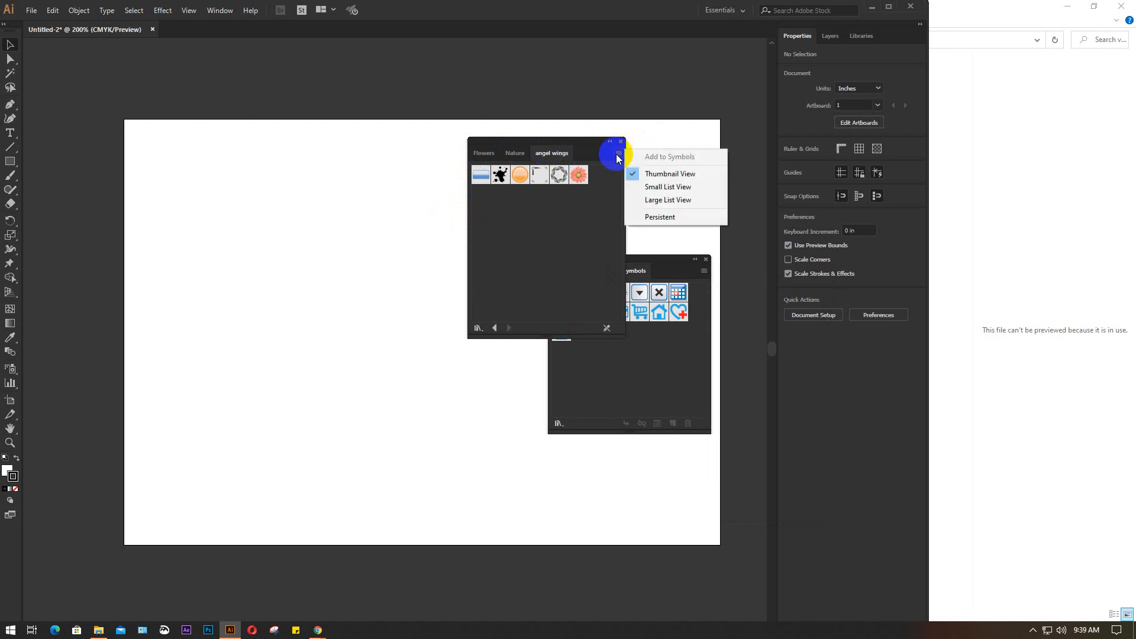
pyautogui.click(561, 155)
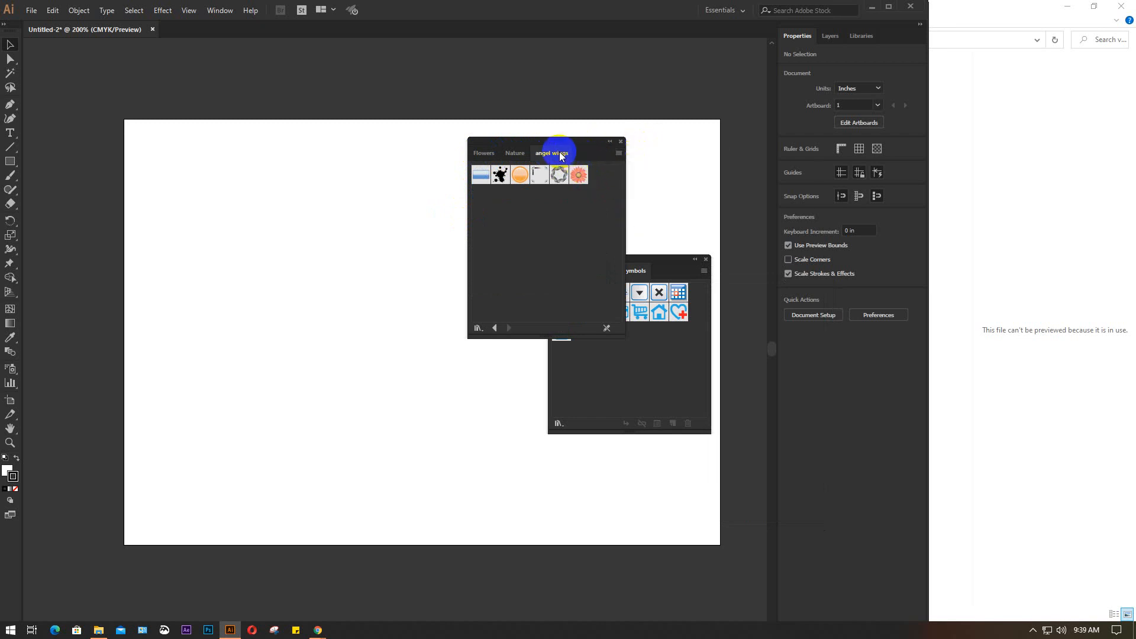
# Save the current document's symbols as a library over the existing angel wings.ai in the vecteezy white-wings Downloads folder
pyautogui.click(703, 270)
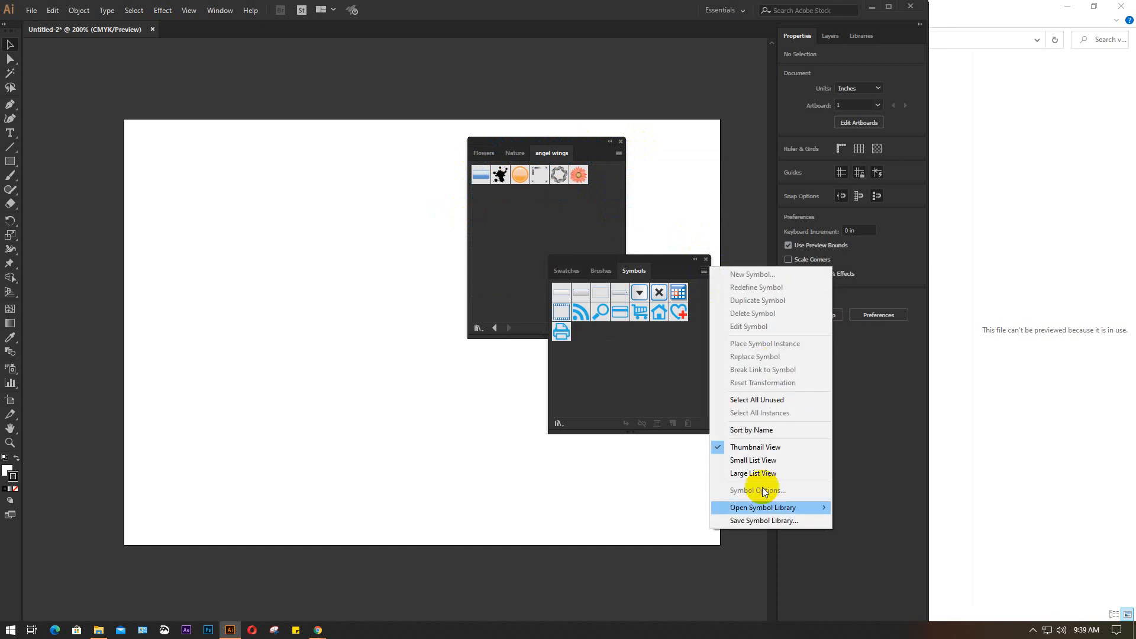
pyautogui.click(753, 521)
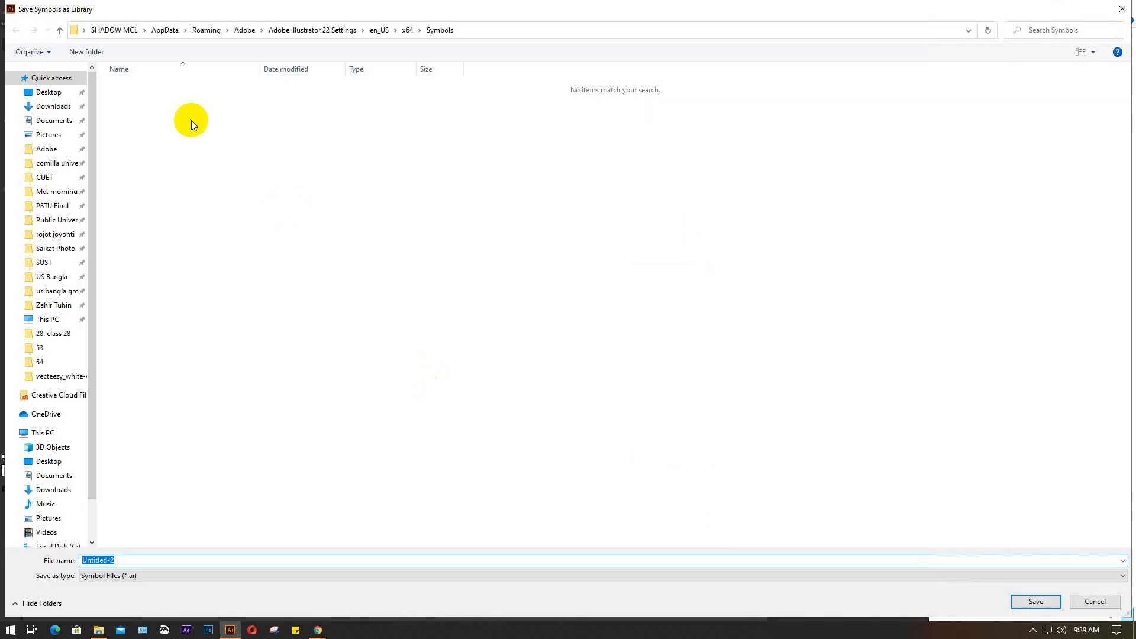
pyautogui.click(71, 106)
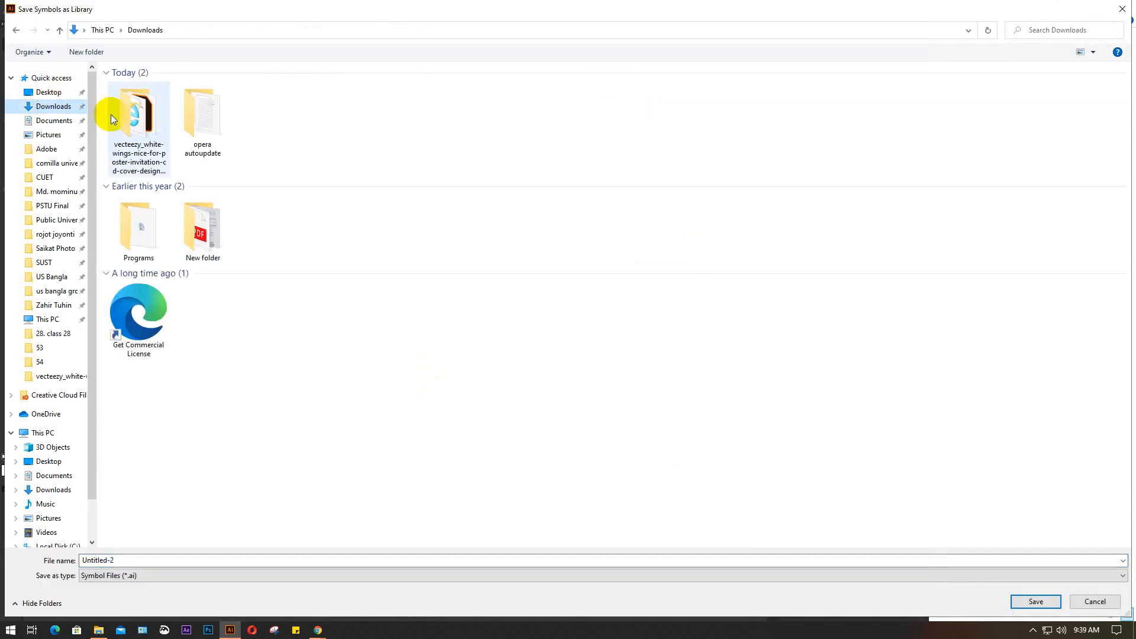
pyautogui.doubleClick(139, 116)
pyautogui.click(147, 85)
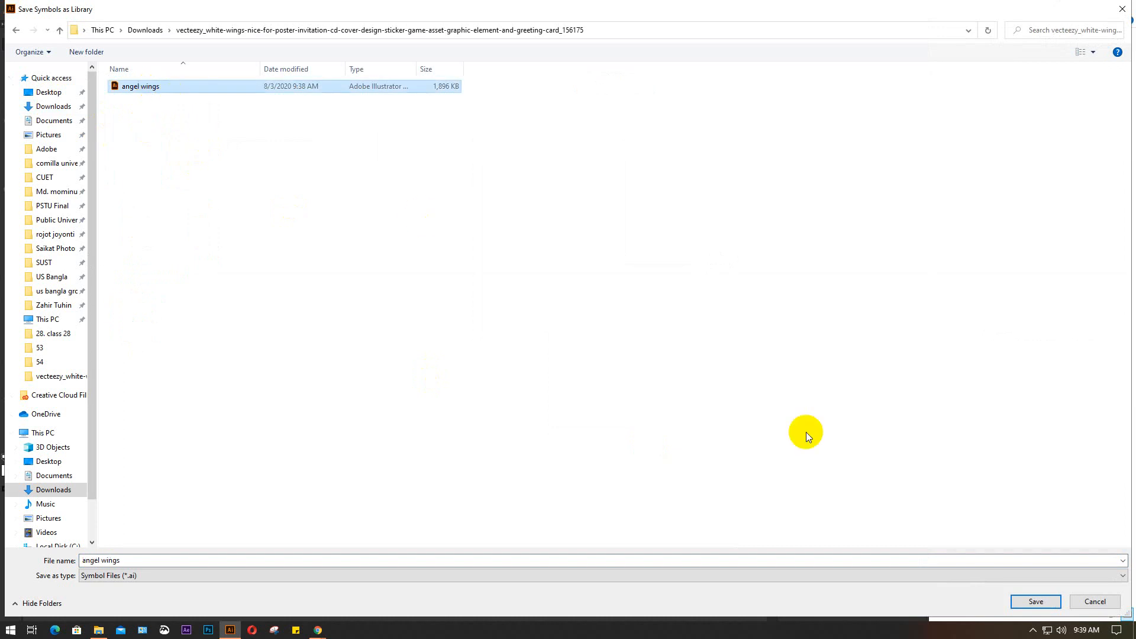
pyautogui.click(1051, 598)
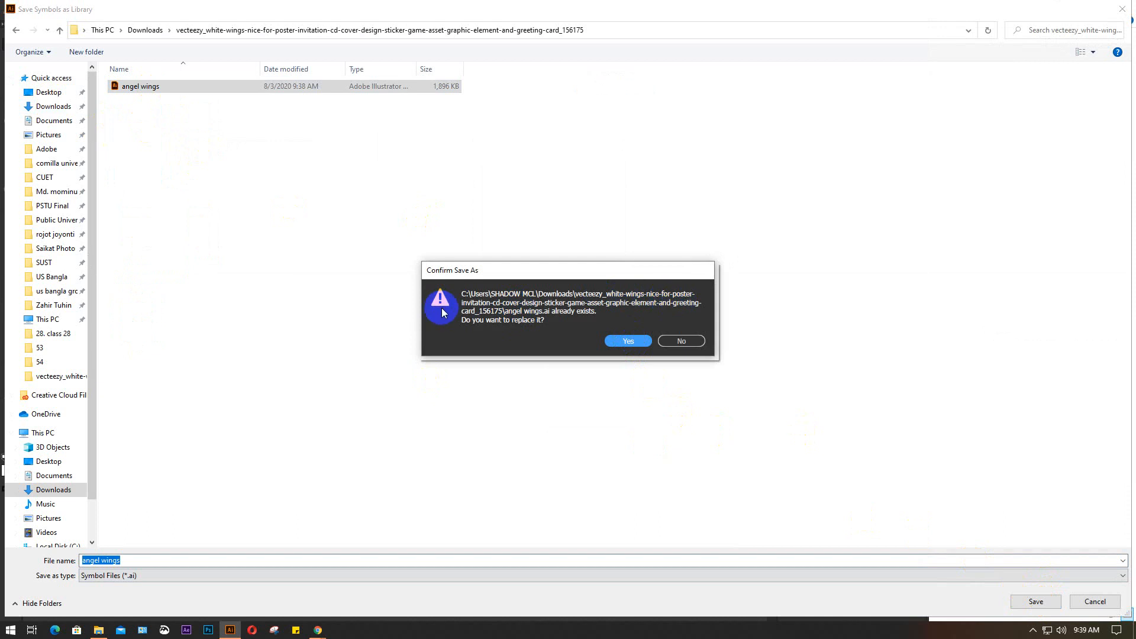
pyautogui.click(626, 341)
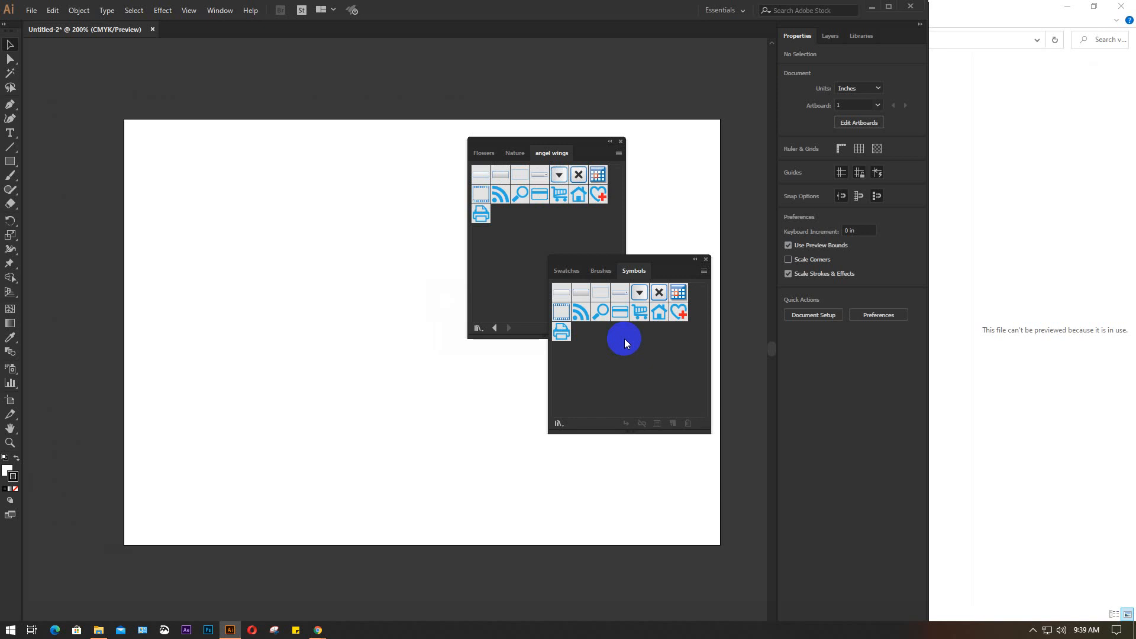
# Review the symbol library commands and close the floating panel holding the Flowers, Nature and angel wings libraries
pyautogui.click(704, 270)
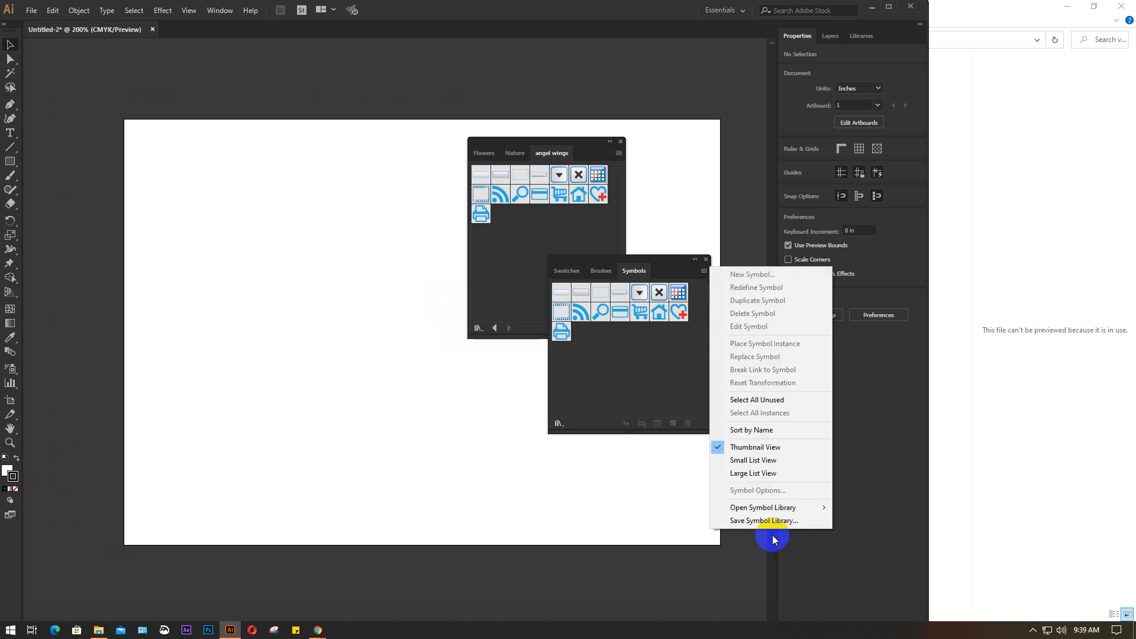
pyautogui.moveTo(761, 507)
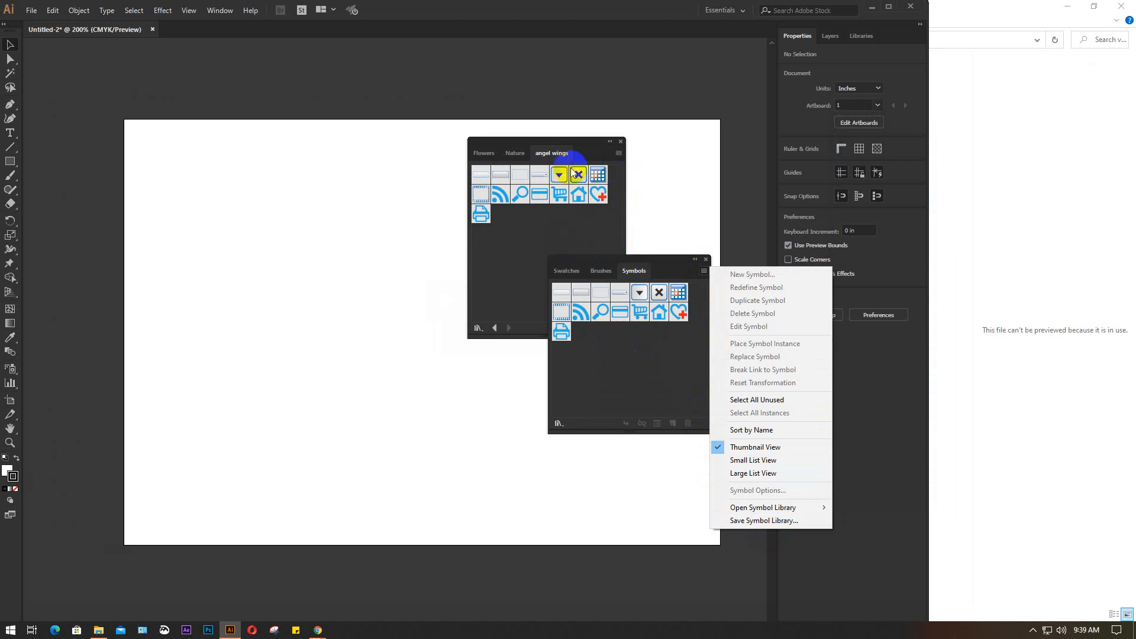
pyautogui.click(561, 152)
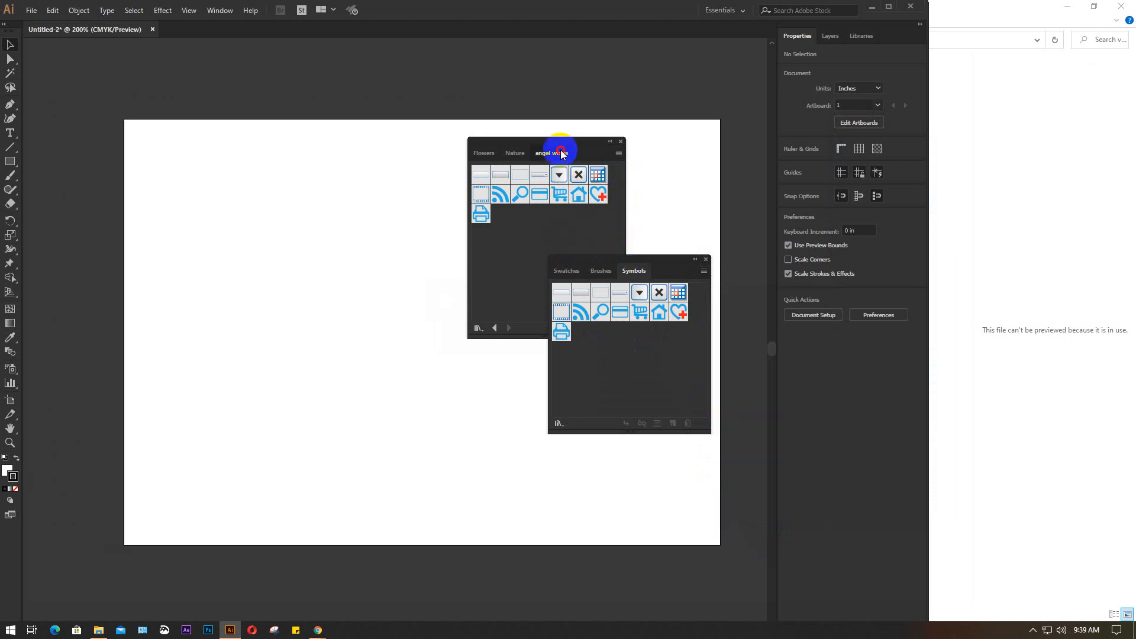
pyautogui.click(620, 143)
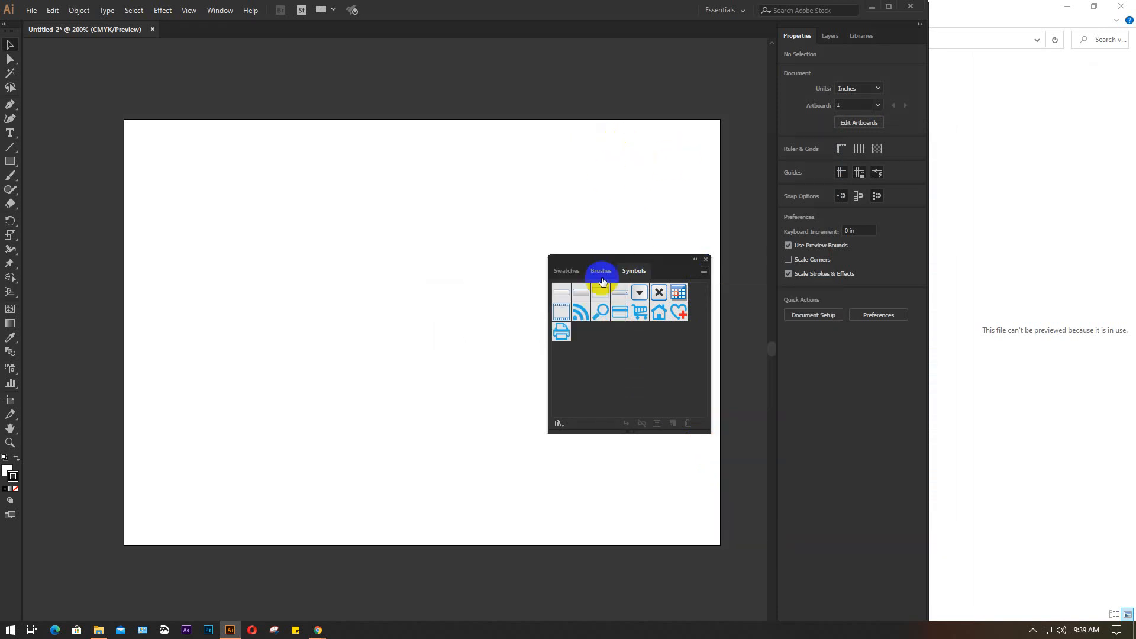
# Open the Nature symbol library and add its Grass 1 symbol to the document's symbols
pyautogui.click(704, 272)
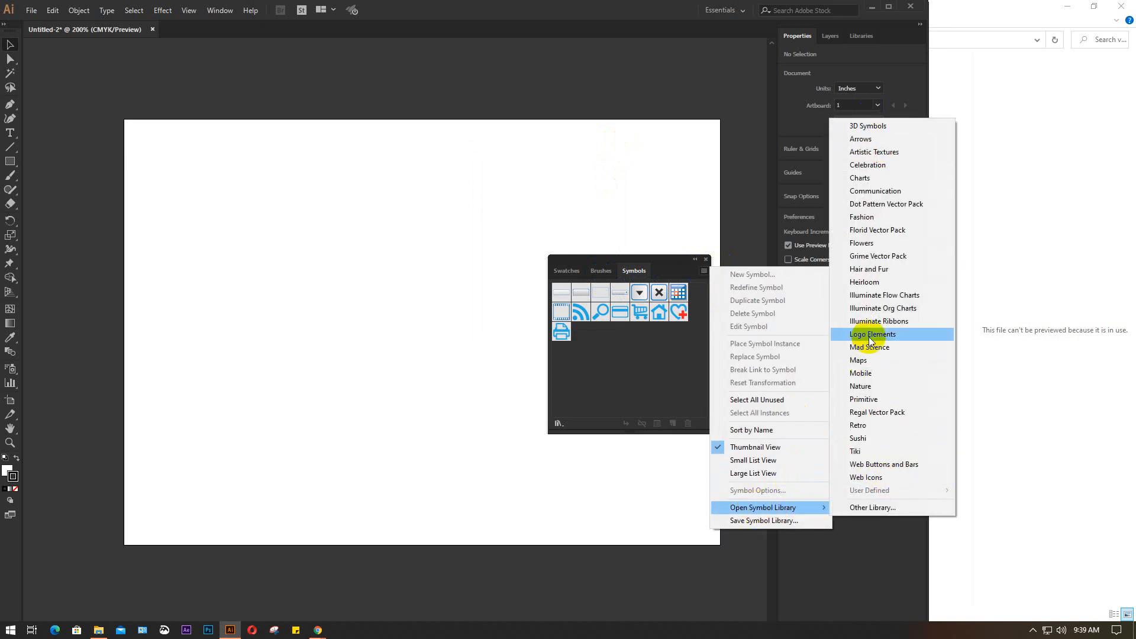
pyautogui.click(890, 385)
pyautogui.click(606, 275)
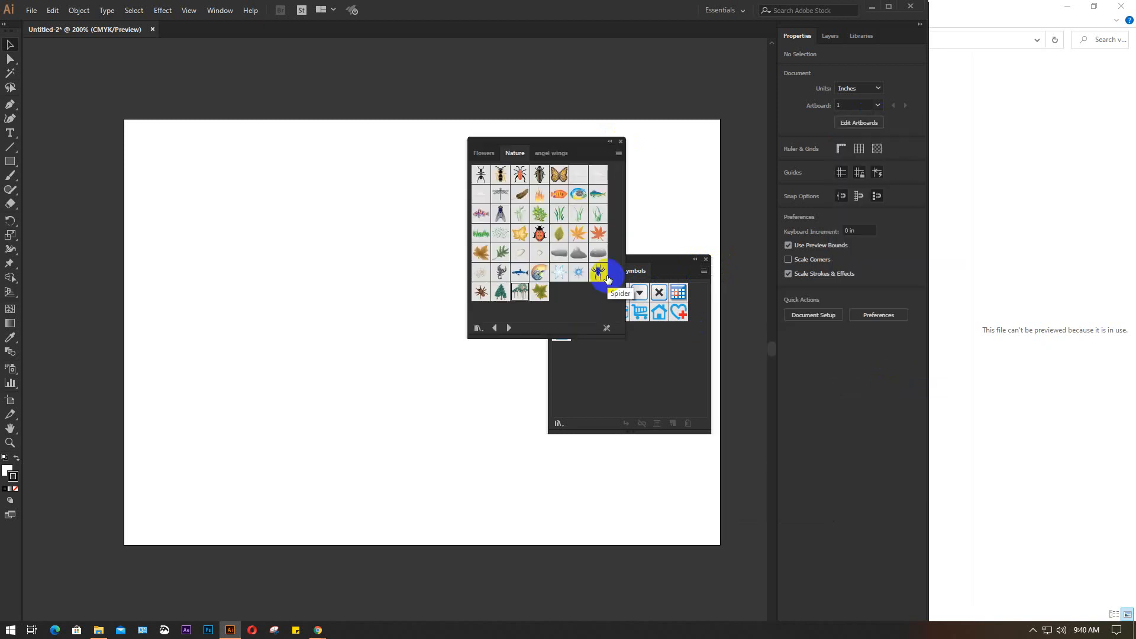
pyautogui.click(559, 215)
pyautogui.click(652, 366)
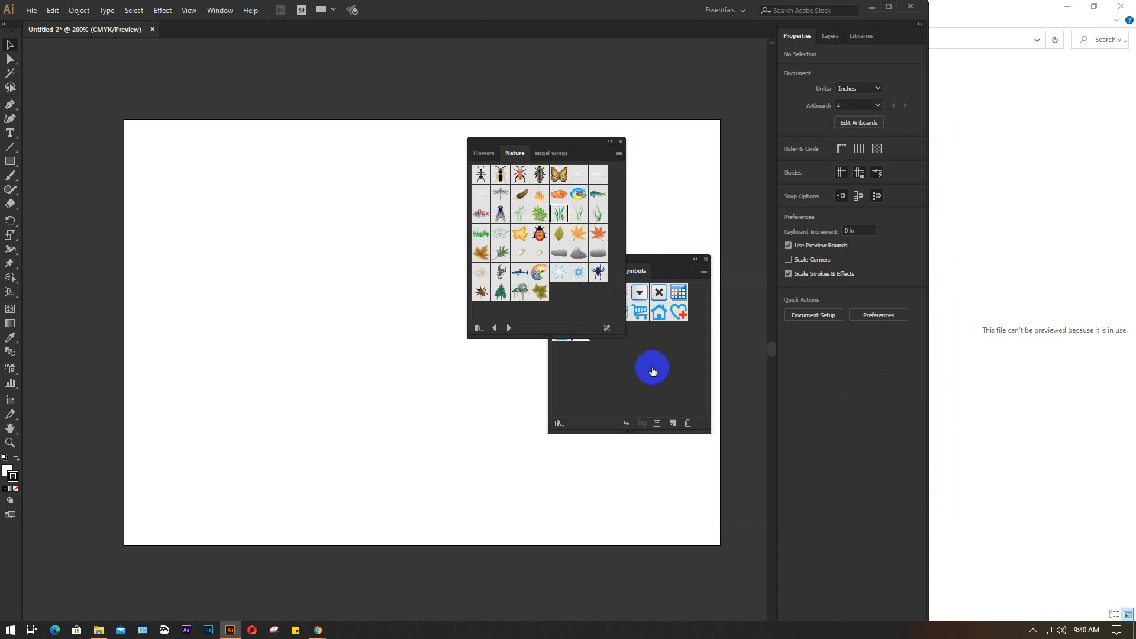
# Add the yellow leaf, green leaf, three fish and butterfly symbols from the Nature library to the document's symbols
pyautogui.moveTo(585, 139); pyautogui.dragTo(411, 162)
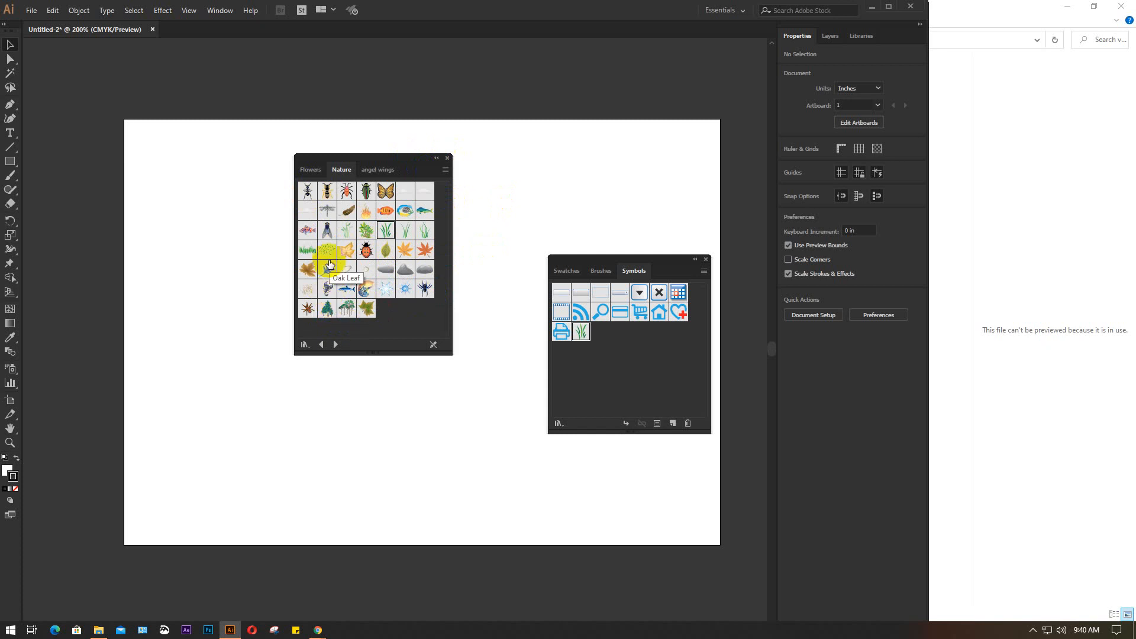
pyautogui.click(351, 251)
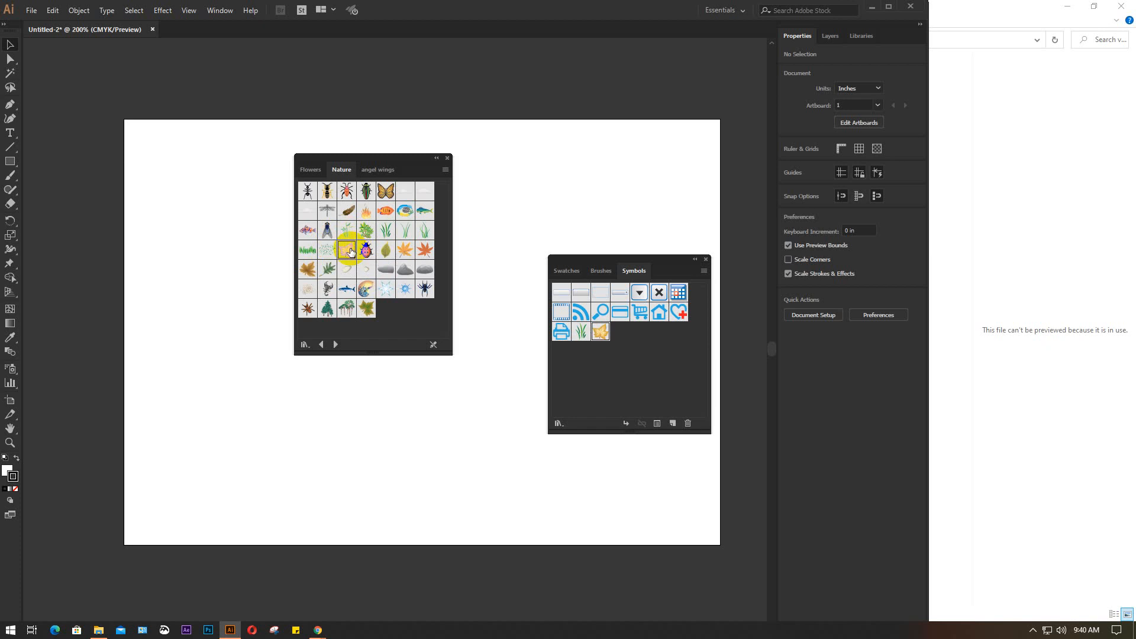
pyautogui.click(385, 250)
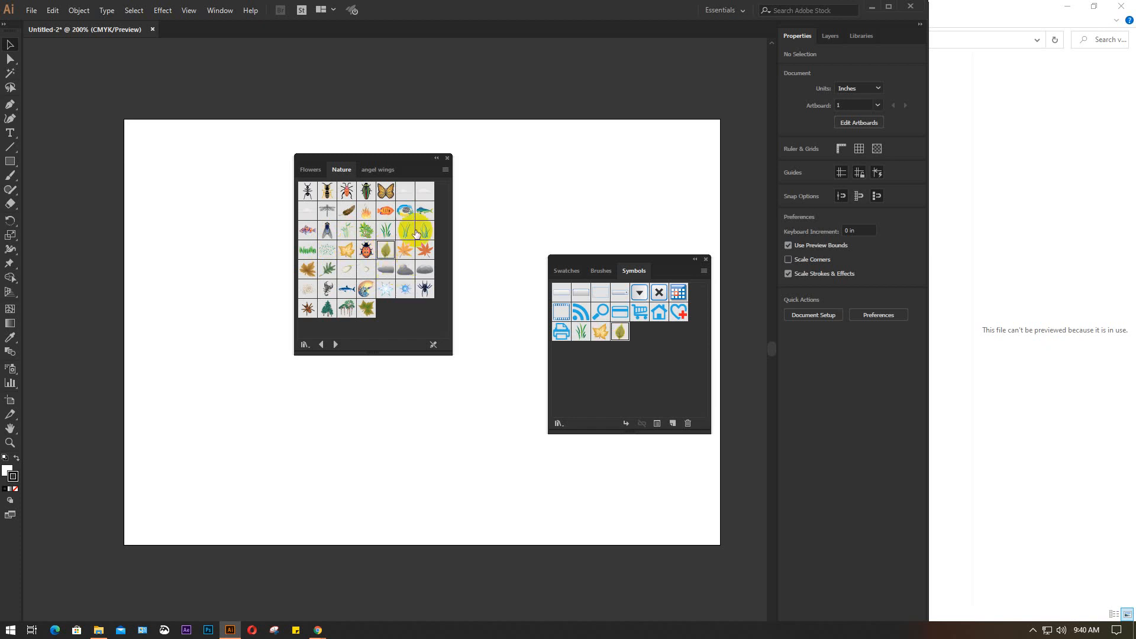
pyautogui.moveTo(406, 210); pyautogui.dragTo(631, 363)
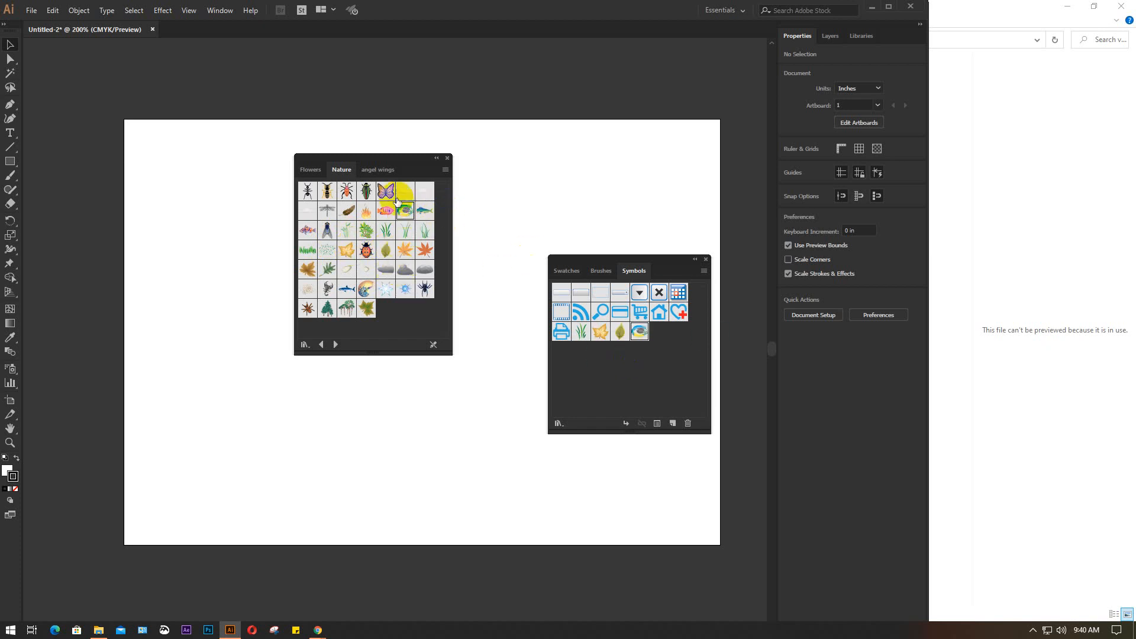
pyautogui.click(384, 212)
pyautogui.click(426, 211)
pyautogui.click(390, 191)
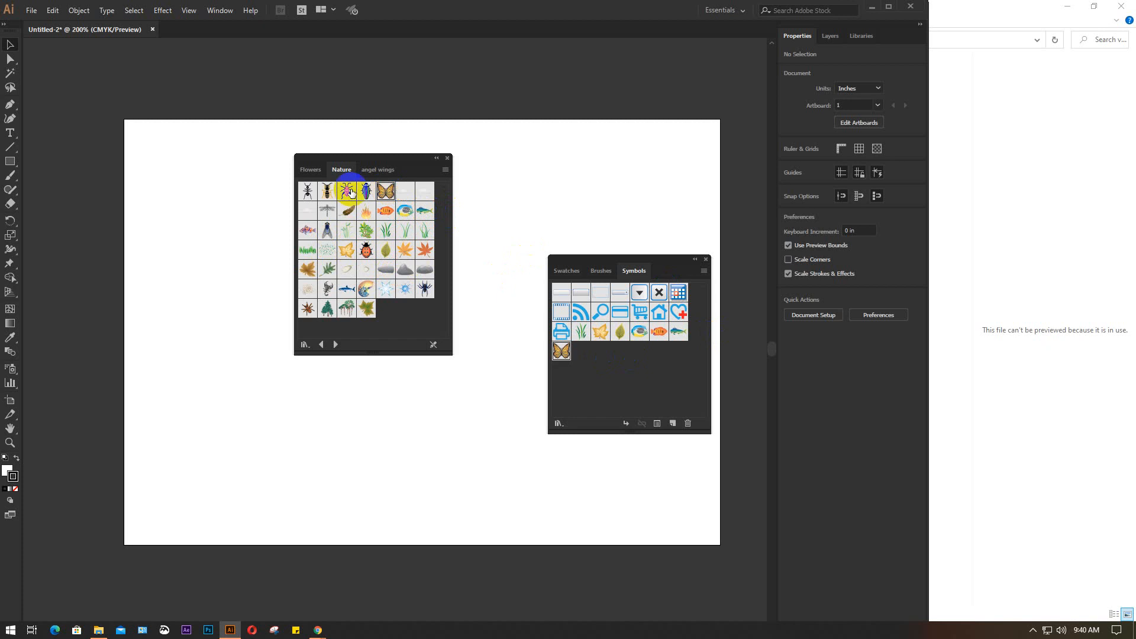
# Add the blue, white and orange flower symbols from the Flowers library to the document's symbols
pyautogui.click(314, 171)
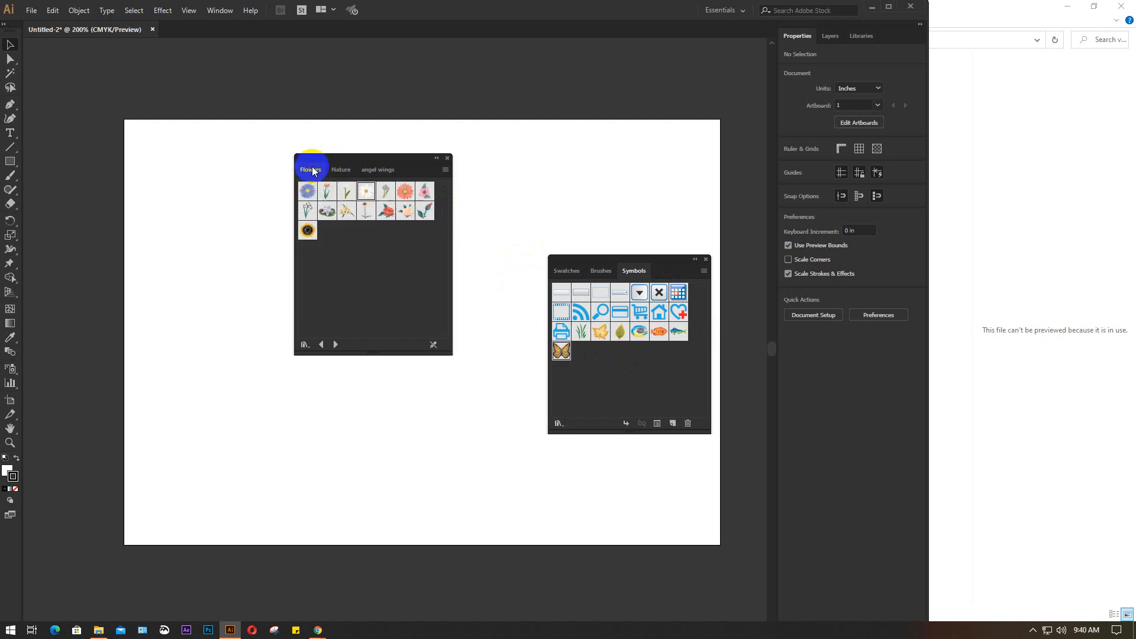
pyautogui.click(311, 194)
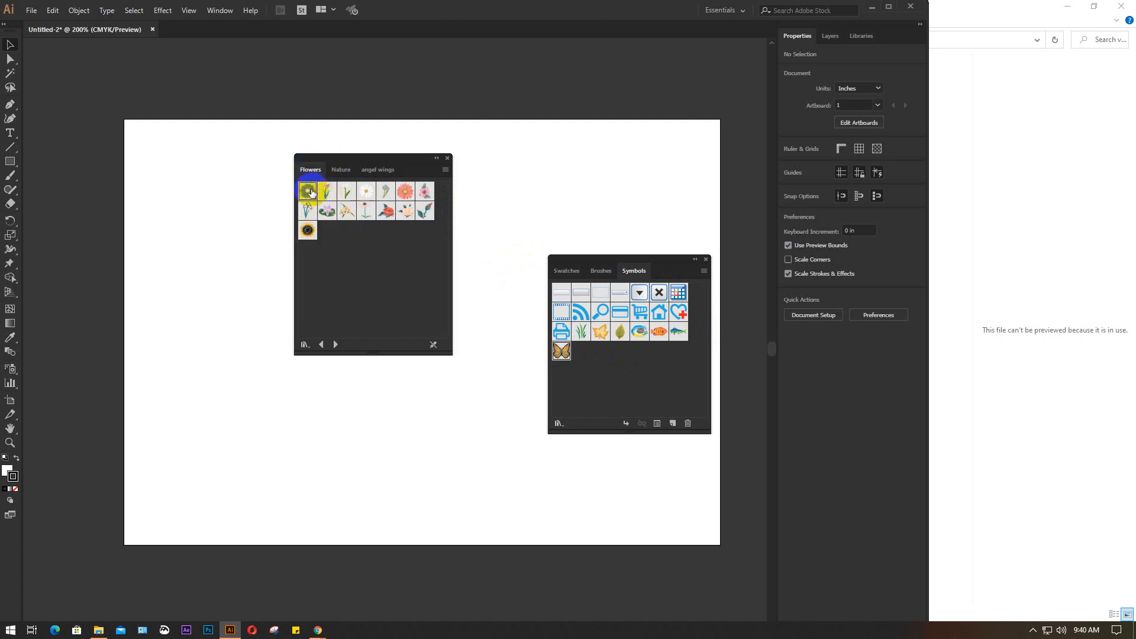
pyautogui.click(365, 194)
pyautogui.click(398, 193)
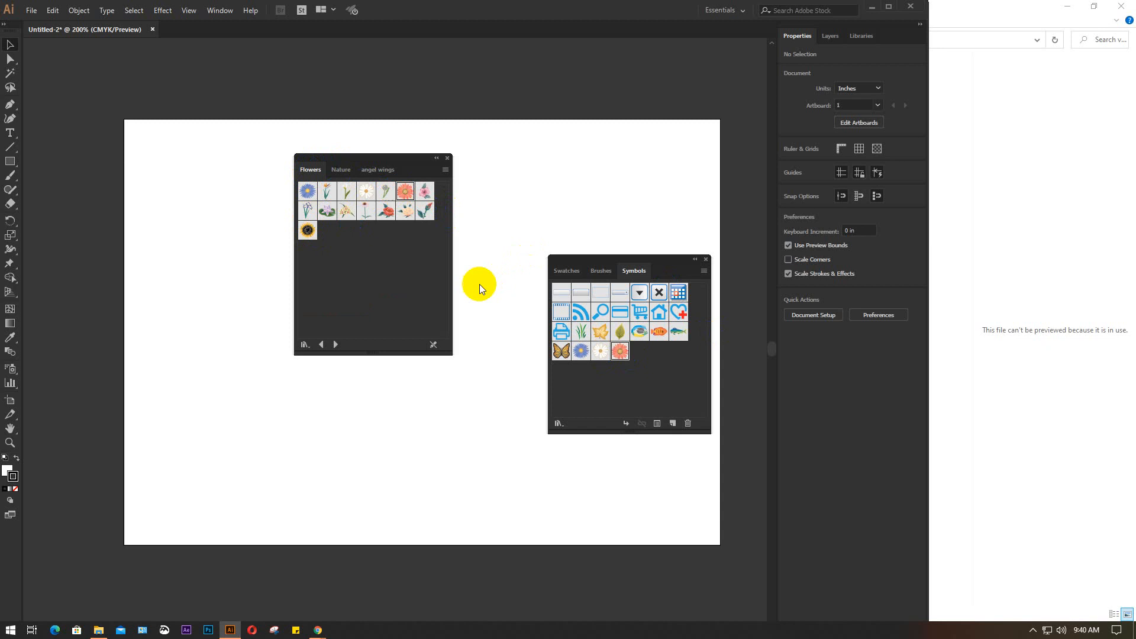
# Close the symbol libraries and the file window, and move the Symbols panel clear of the artboard
pyautogui.click(373, 169)
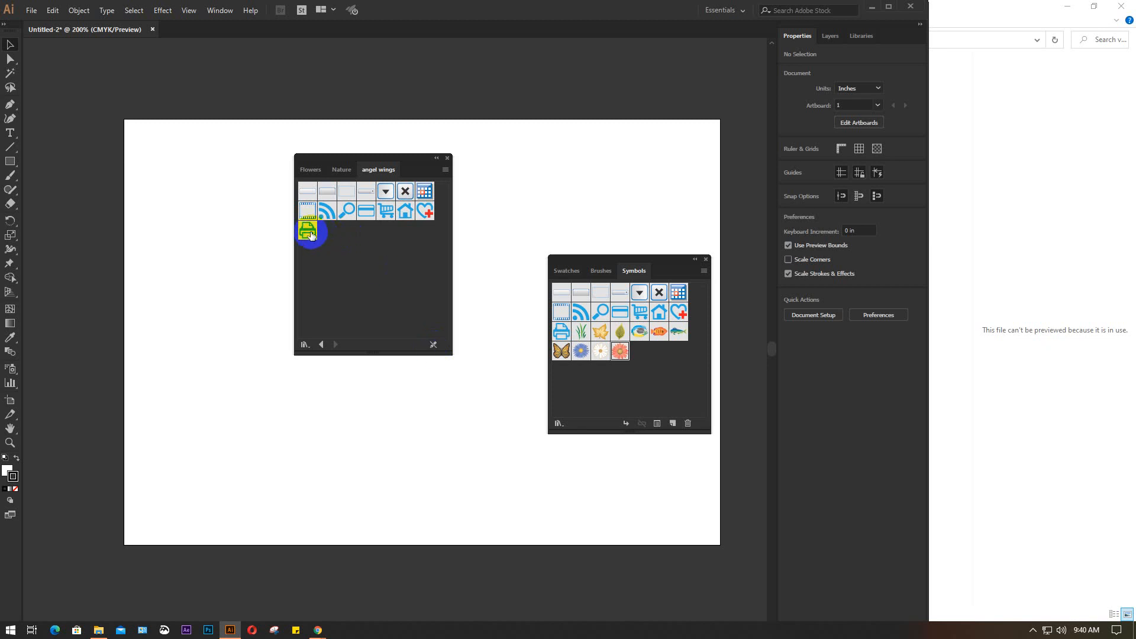
pyautogui.click(448, 158)
pyautogui.moveTo(657, 259); pyautogui.dragTo(867, 366)
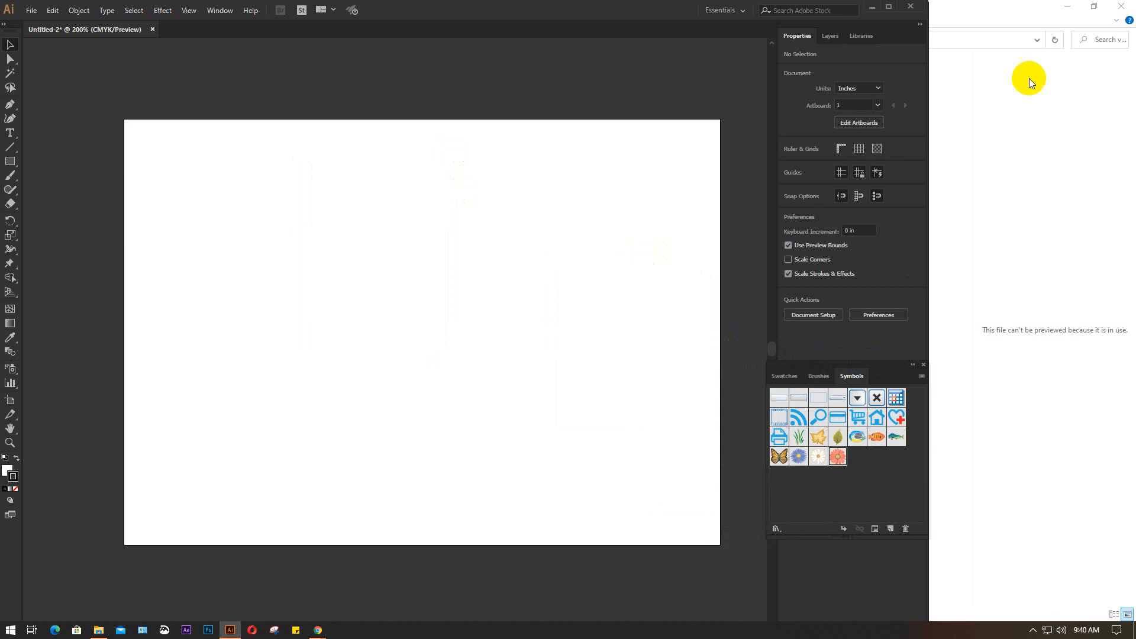
pyautogui.click(1122, 9)
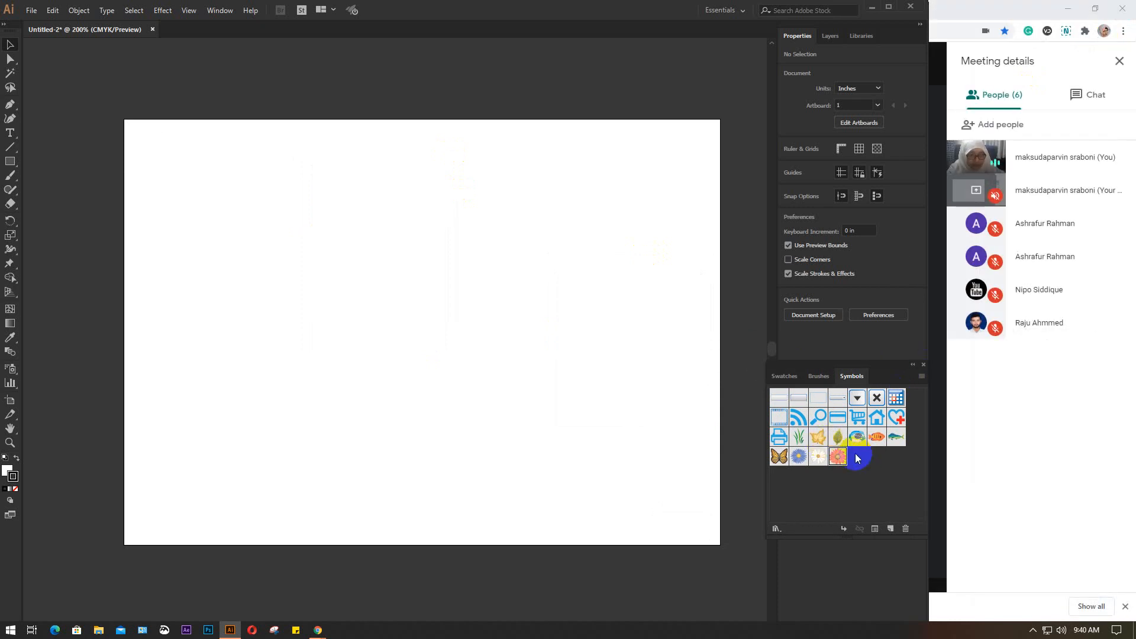
# Set up the Symbol Sprayer with the Grass 1 symbol and reduce its brush diameter
pyautogui.click(798, 436)
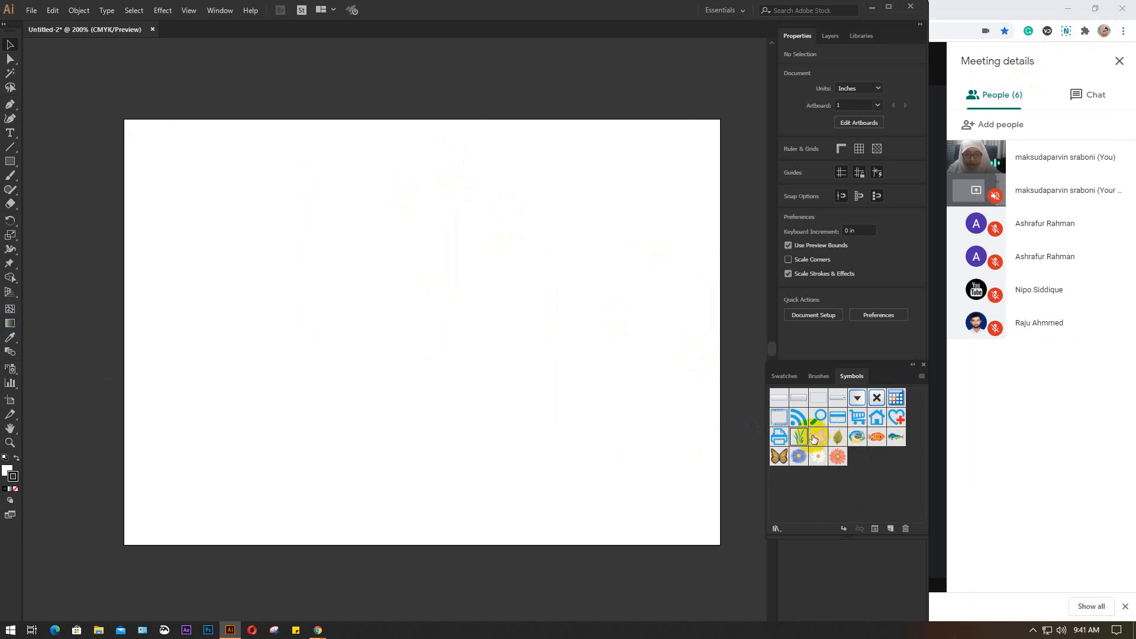
pyautogui.click(5, 372)
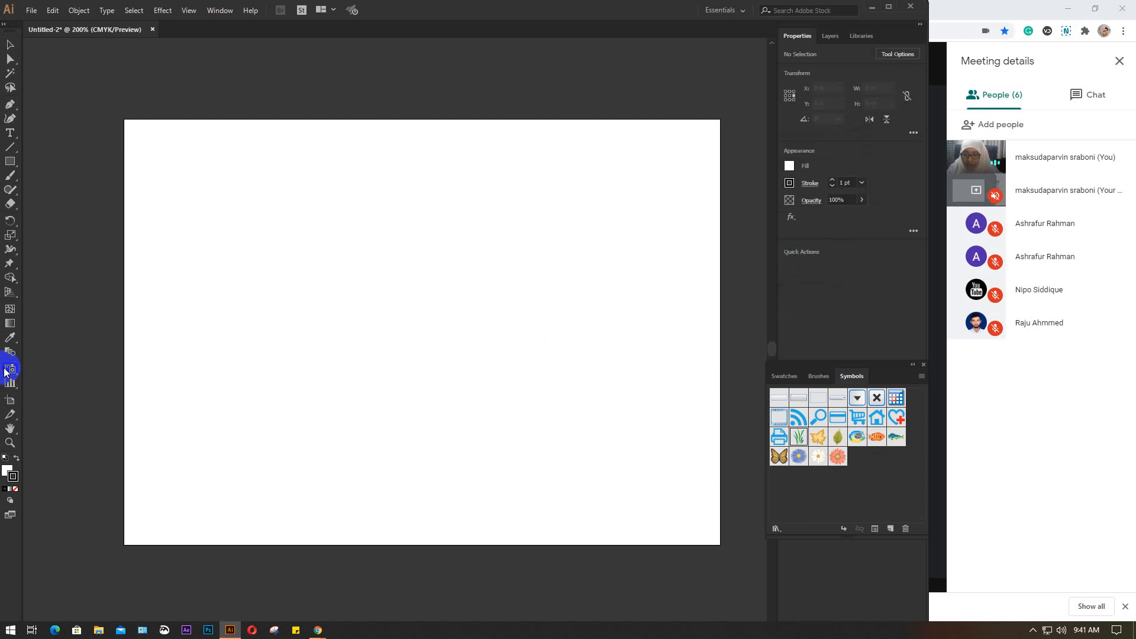
pyautogui.moveTo(9, 372); pyautogui.dragTo(81, 371)
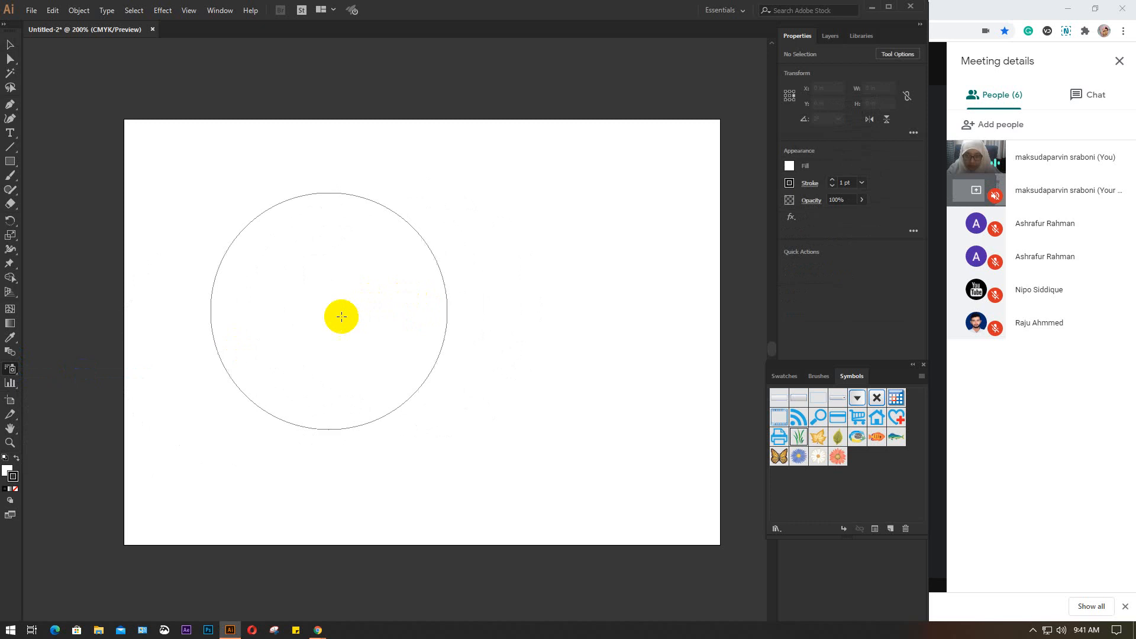
pyautogui.press('[')
pyautogui.press('[')
pyautogui.press('[')
pyautogui.press('[')
pyautogui.press('[')
pyautogui.press('[')
pyautogui.press('[')
pyautogui.press('[')
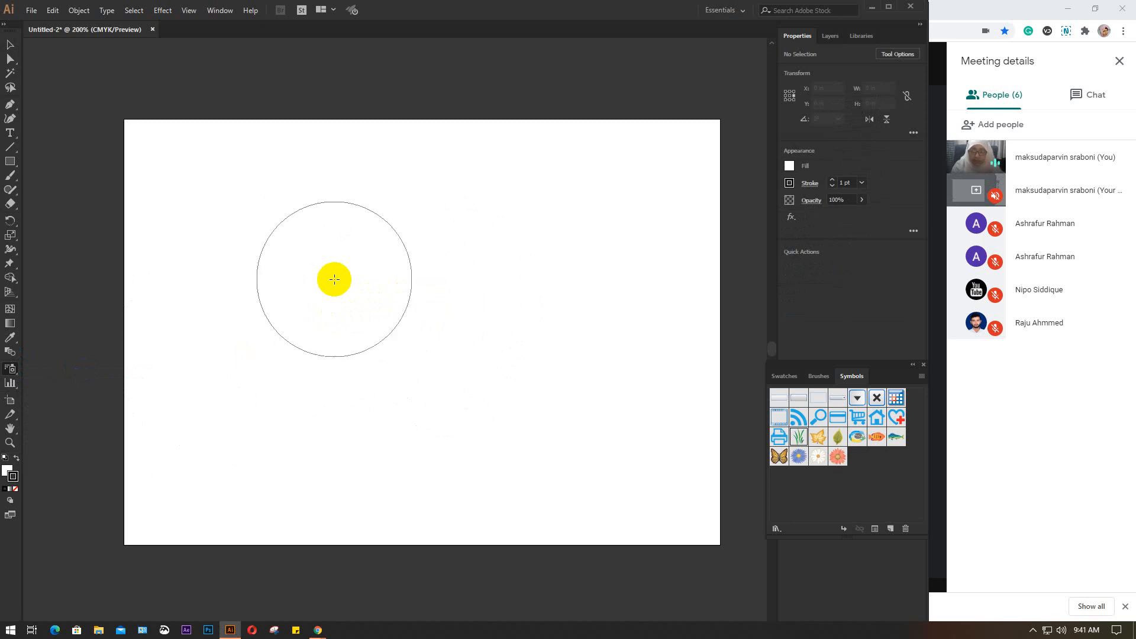
pyautogui.press('[')
pyautogui.press('[')
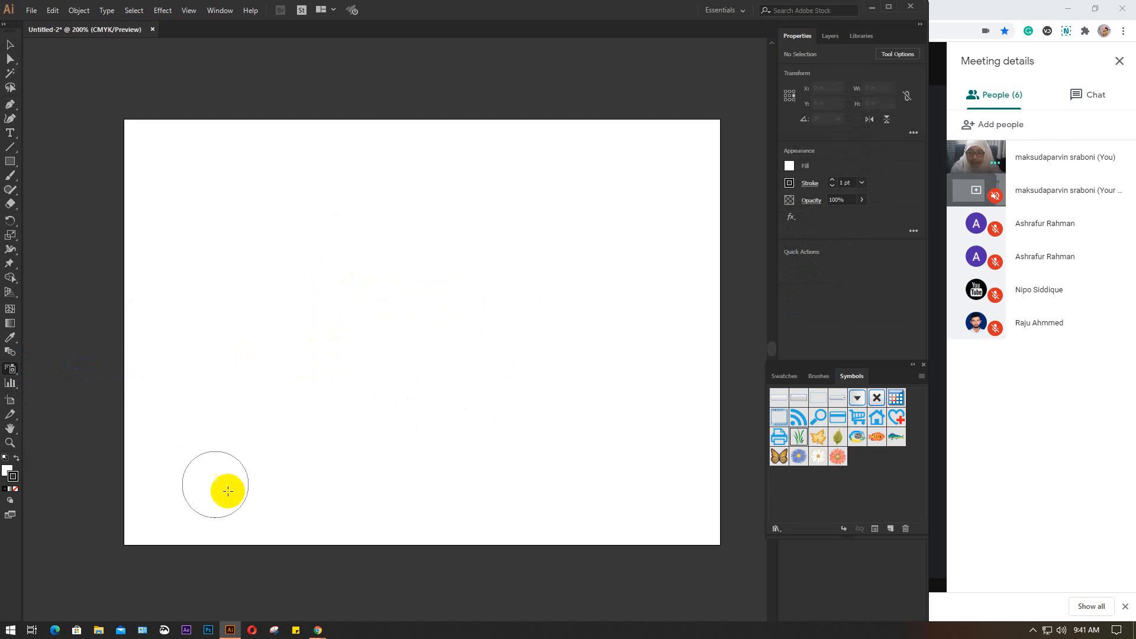
pyautogui.press(']')
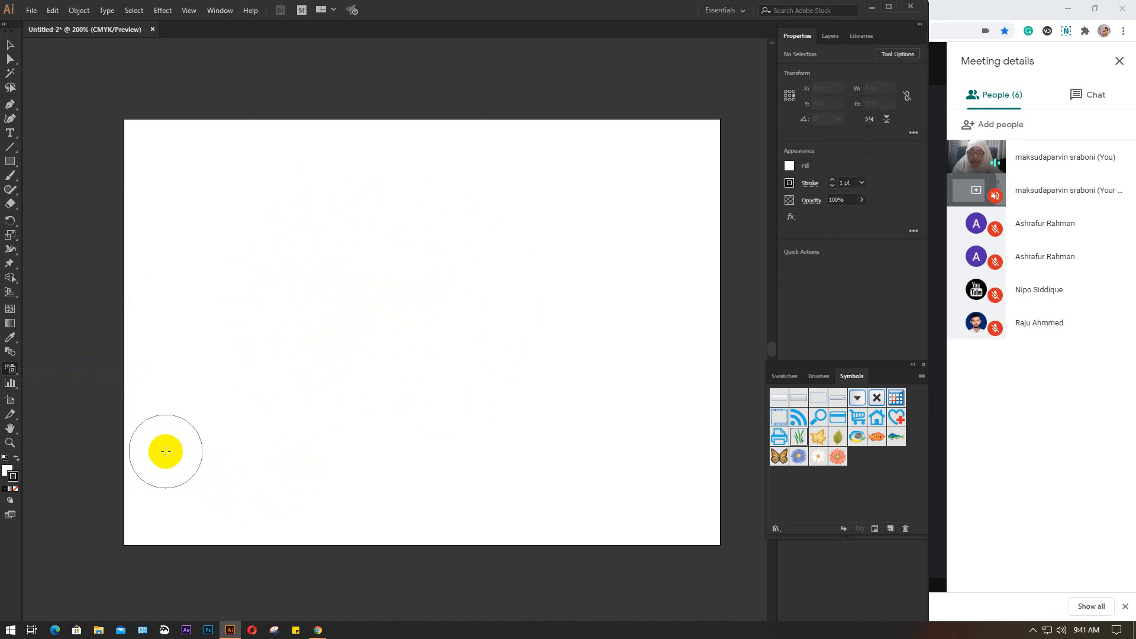
# Spray trial strokes of grass across the lower part of the artboard and delete each one
pyautogui.moveTo(166, 451)
pyautogui.mouseDown()
pyautogui.moveTo(157, 431)
pyautogui.moveTo(211, 503)
pyautogui.moveTo(293, 514)
pyautogui.moveTo(400, 515)
pyautogui.moveTo(657, 479)
pyautogui.mouseUp()
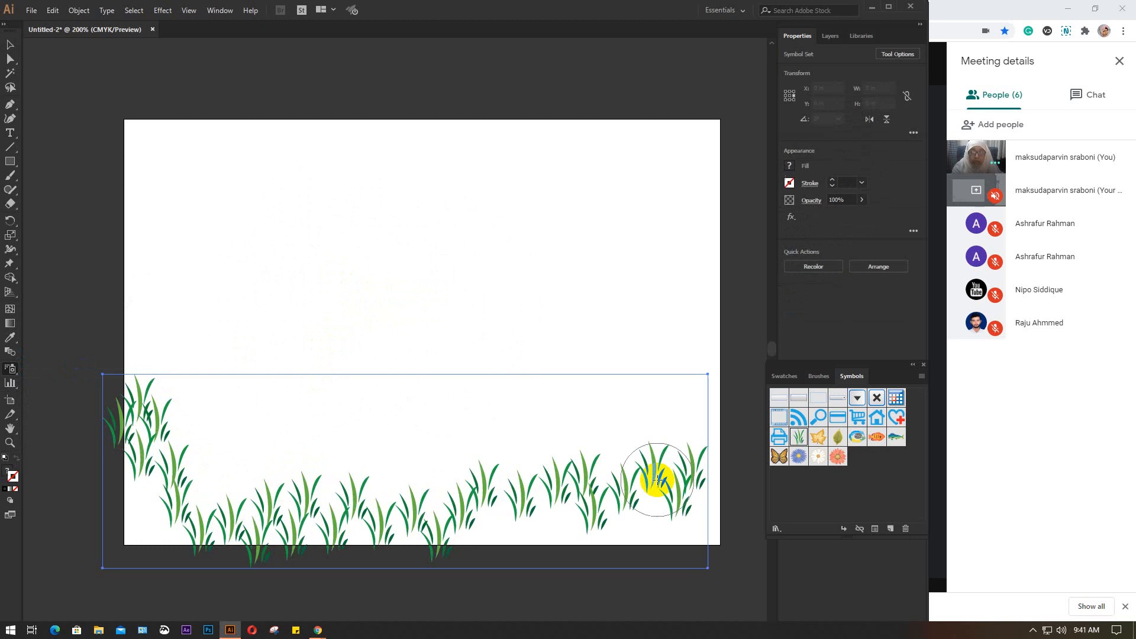
pyautogui.press('Delete')
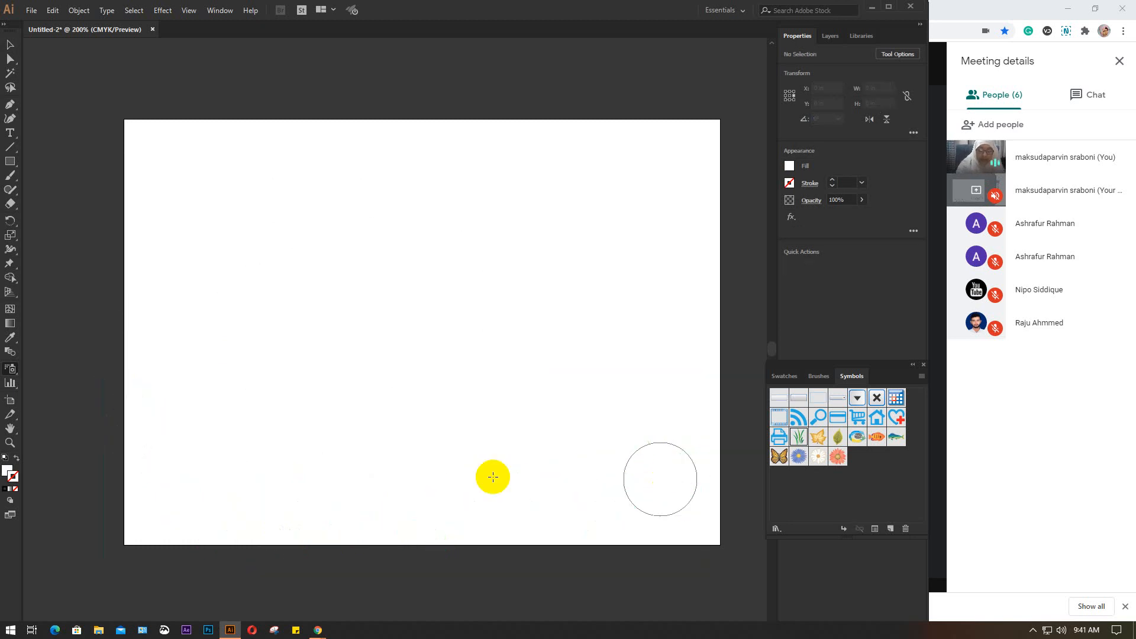
pyautogui.click(166, 485)
pyautogui.moveTo(205, 487)
pyautogui.mouseDown()
pyautogui.moveTo(208, 477)
pyautogui.moveTo(228, 507)
pyautogui.moveTo(266, 474)
pyautogui.moveTo(312, 505)
pyautogui.moveTo(357, 467)
pyautogui.moveTo(409, 508)
pyautogui.moveTo(461, 459)
pyautogui.moveTo(495, 499)
pyautogui.moveTo(529, 503)
pyautogui.mouseUp()
pyautogui.press('Delete')
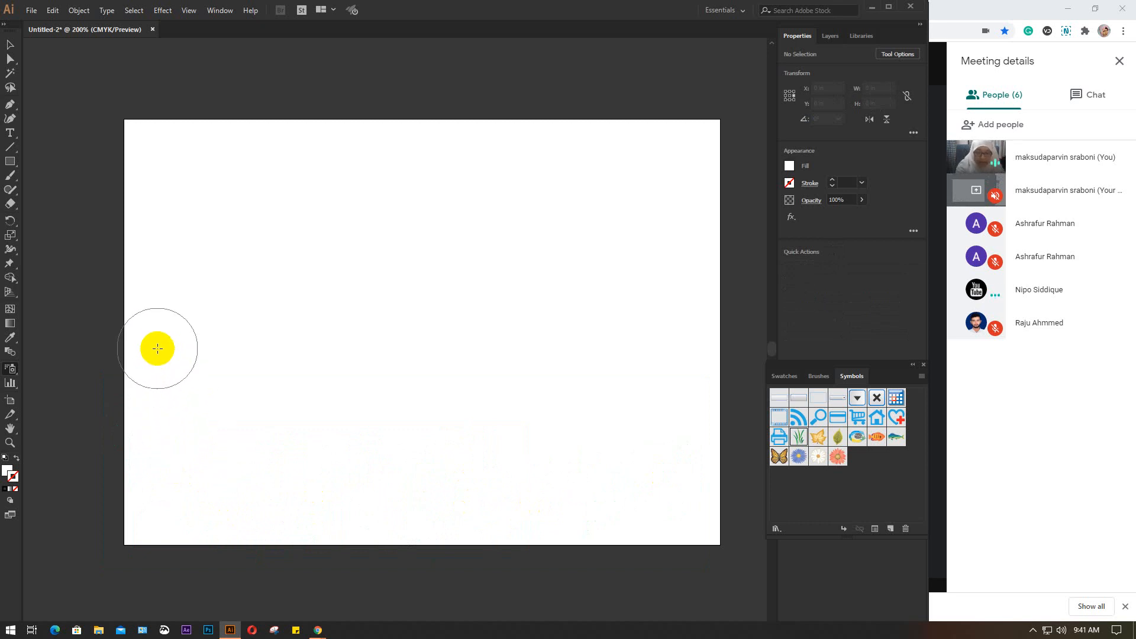
# Enlarge the Symbol Sprayer brush and spray rows of grass about 6.9 by 3.5 in over the lower artboard, then reduce the brush
pyautogui.press(']')
pyautogui.press(']')
pyautogui.press(']')
pyautogui.press(']')
pyautogui.moveTo(215, 361)
pyautogui.mouseDown()
pyautogui.moveTo(361, 440)
pyautogui.moveTo(478, 443)
pyautogui.moveTo(555, 417)
pyautogui.moveTo(618, 459)
pyautogui.mouseUp()
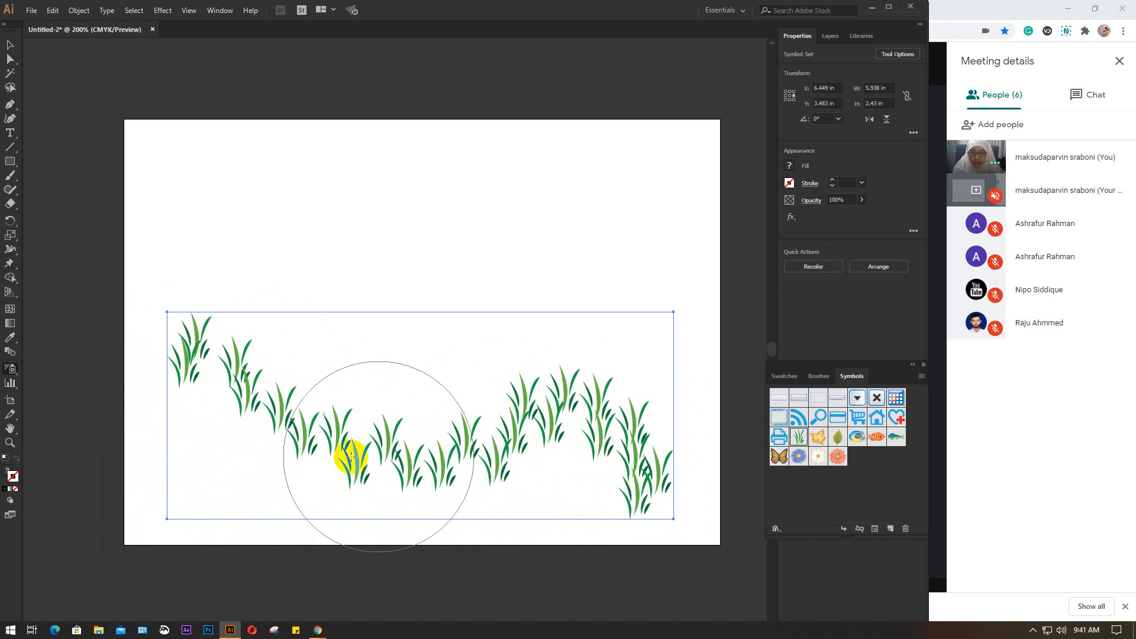
pyautogui.moveTo(207, 457)
pyautogui.mouseDown()
pyautogui.moveTo(374, 464)
pyautogui.moveTo(455, 490)
pyautogui.moveTo(563, 469)
pyautogui.moveTo(249, 431)
pyautogui.moveTo(301, 452)
pyautogui.moveTo(343, 428)
pyautogui.mouseUp()
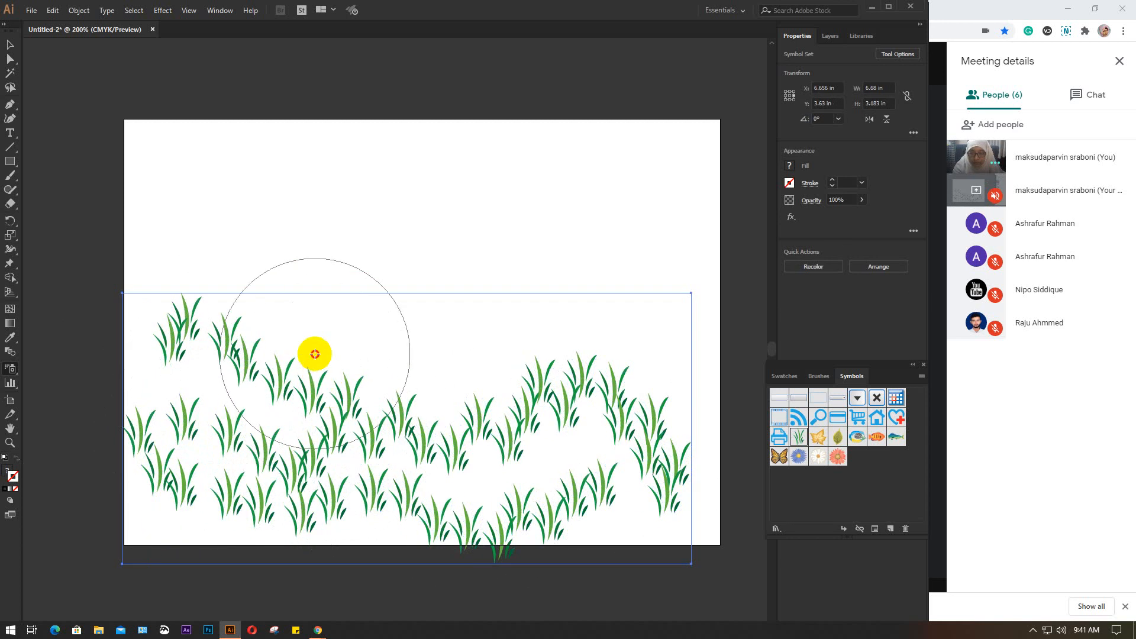
pyautogui.moveTo(312, 353)
pyautogui.mouseDown()
pyautogui.moveTo(465, 391)
pyautogui.moveTo(584, 400)
pyautogui.mouseUp()
pyautogui.moveTo(438, 396); pyautogui.dragTo(437, 393)
pyautogui.press('[')
pyautogui.press('[')
pyautogui.press('[')
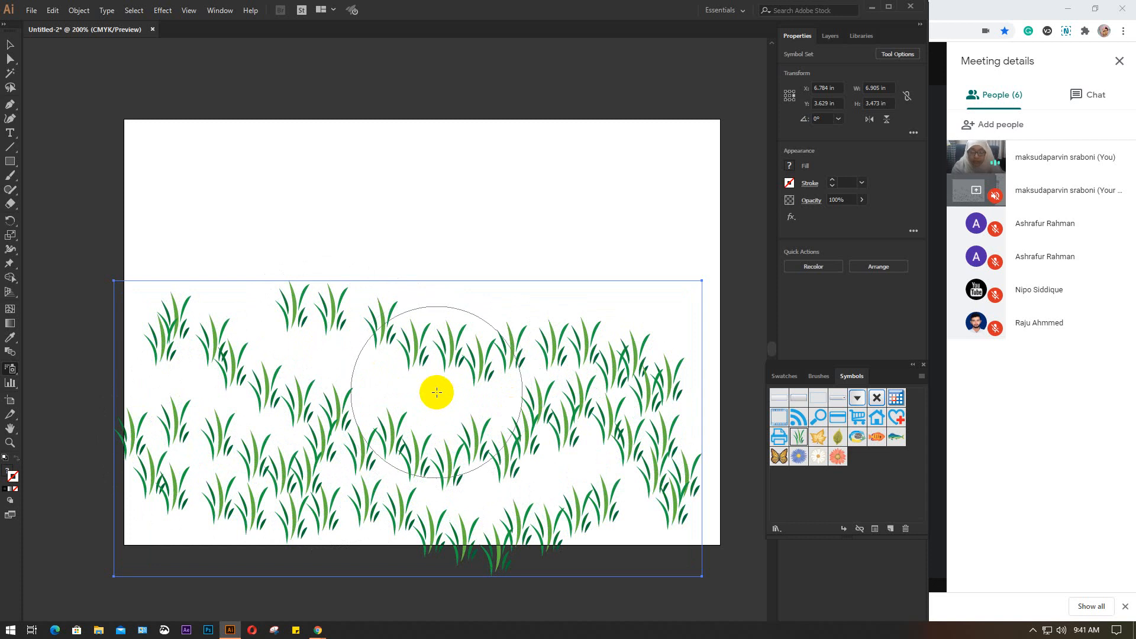
# Scale the grass symbol set to about 6.74 by 3.39 in and move it up to fit inside the artboard
pyautogui.press('v')
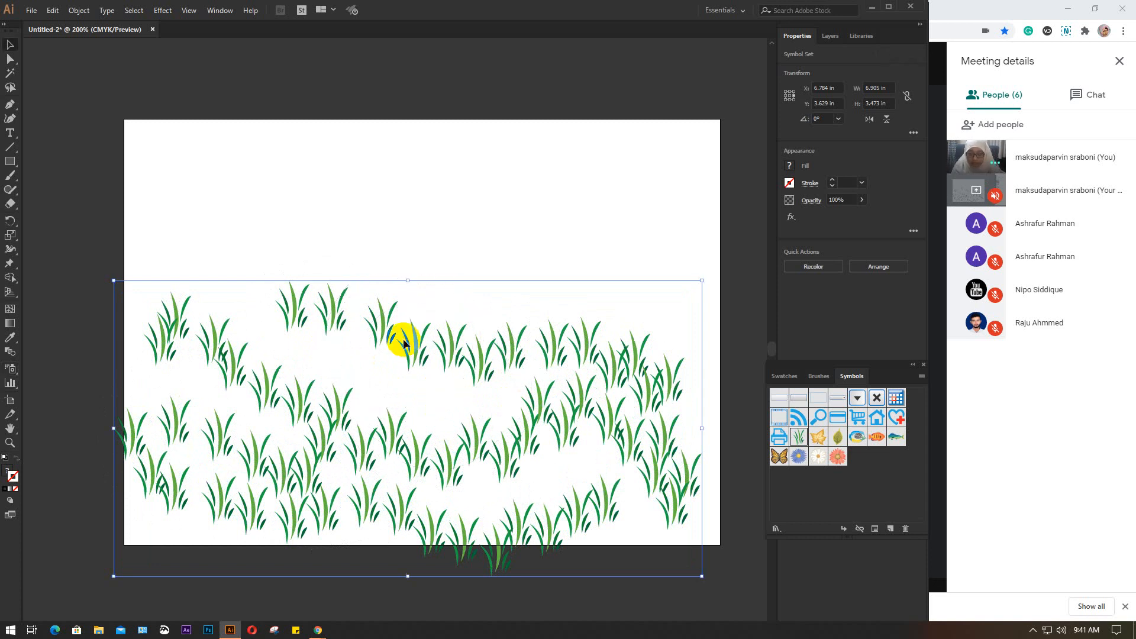
pyautogui.moveTo(417, 341); pyautogui.dragTo(433, 324)
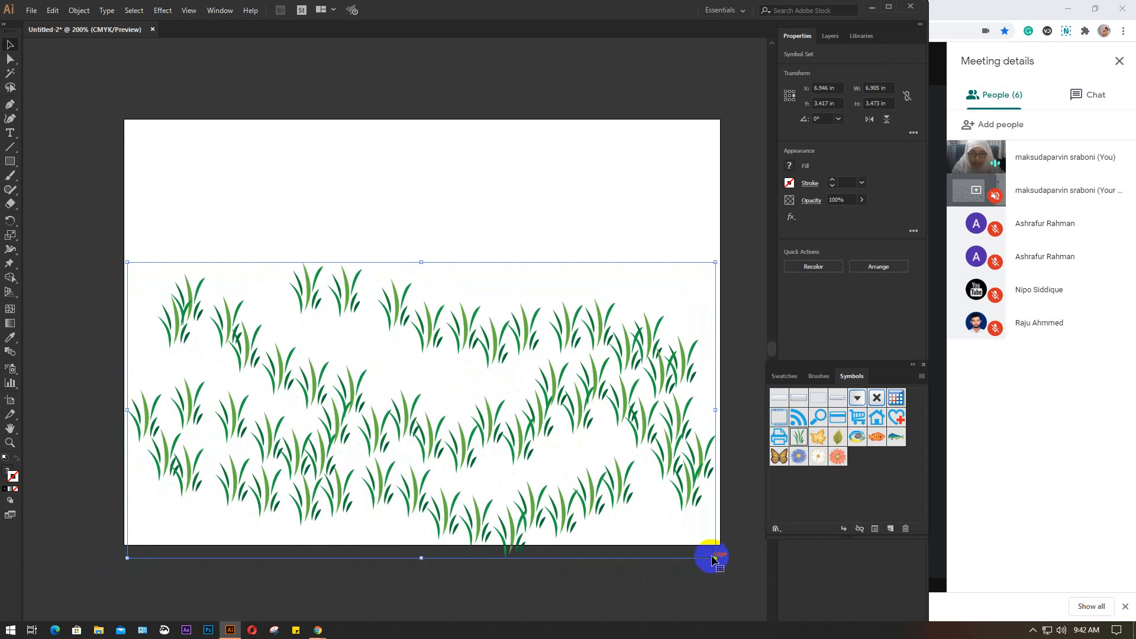
pyautogui.moveTo(717, 556)
pyautogui.mouseDown()
pyautogui.moveTo(694, 520)
pyautogui.moveTo(728, 553)
pyautogui.mouseUp()
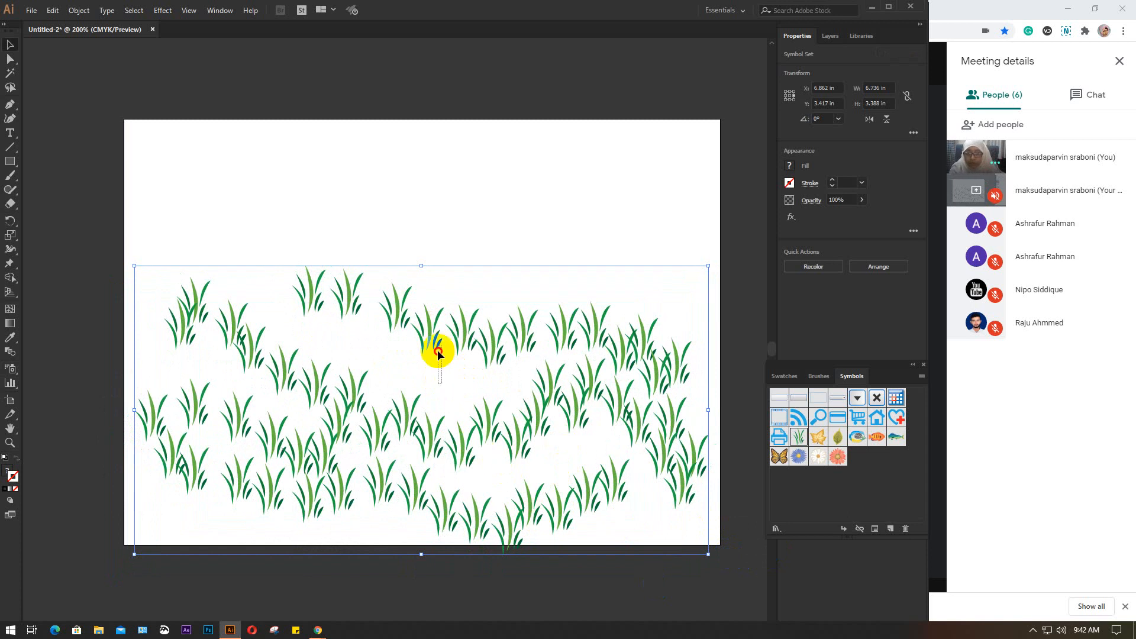
pyautogui.moveTo(431, 330); pyautogui.dragTo(431, 296)
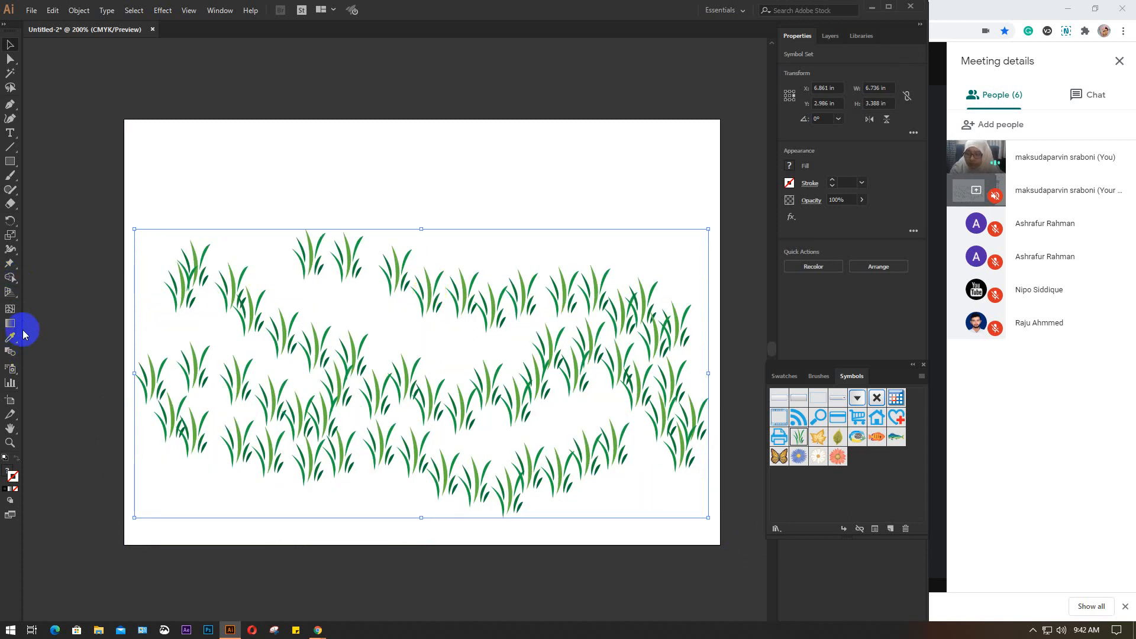
# Reposition grass clumps within the symbol set using the Symbol Shifter tool, spreading them into the gaps in the middle and upper rows
pyautogui.click(11, 369)
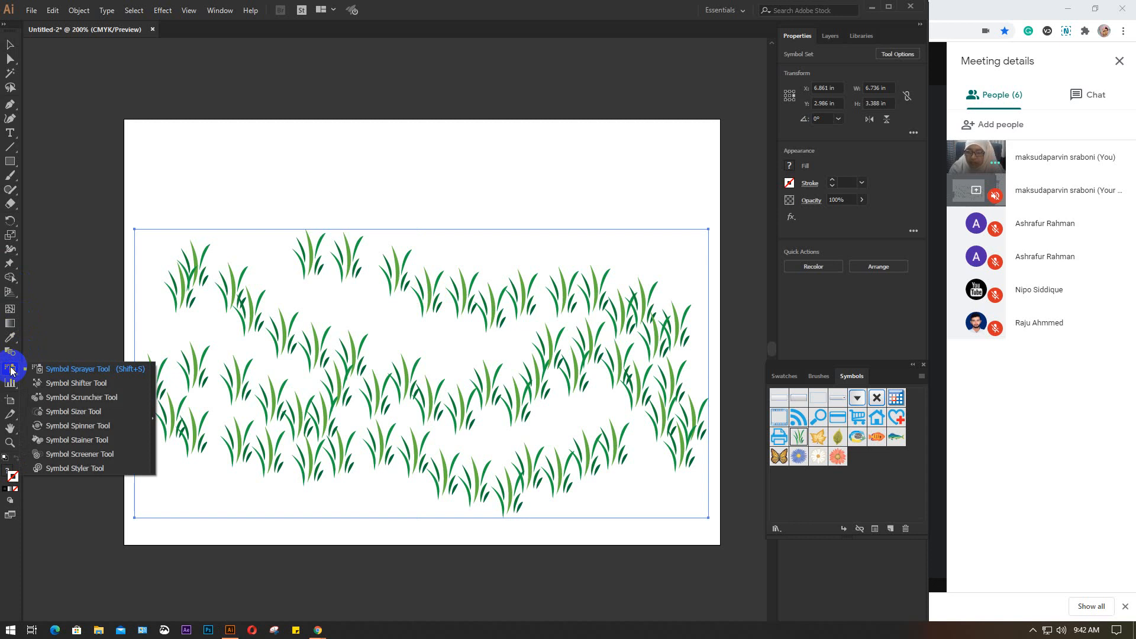
pyautogui.click(93, 383)
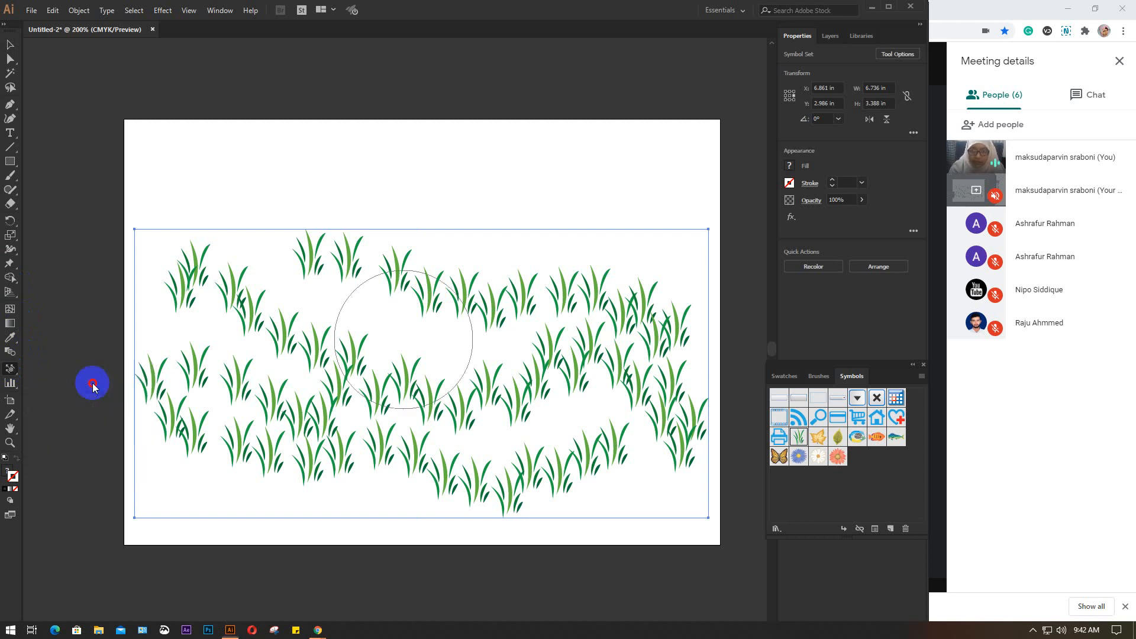
pyautogui.moveTo(201, 396)
pyautogui.mouseDown()
pyautogui.moveTo(301, 416)
pyautogui.moveTo(310, 390)
pyautogui.mouseUp()
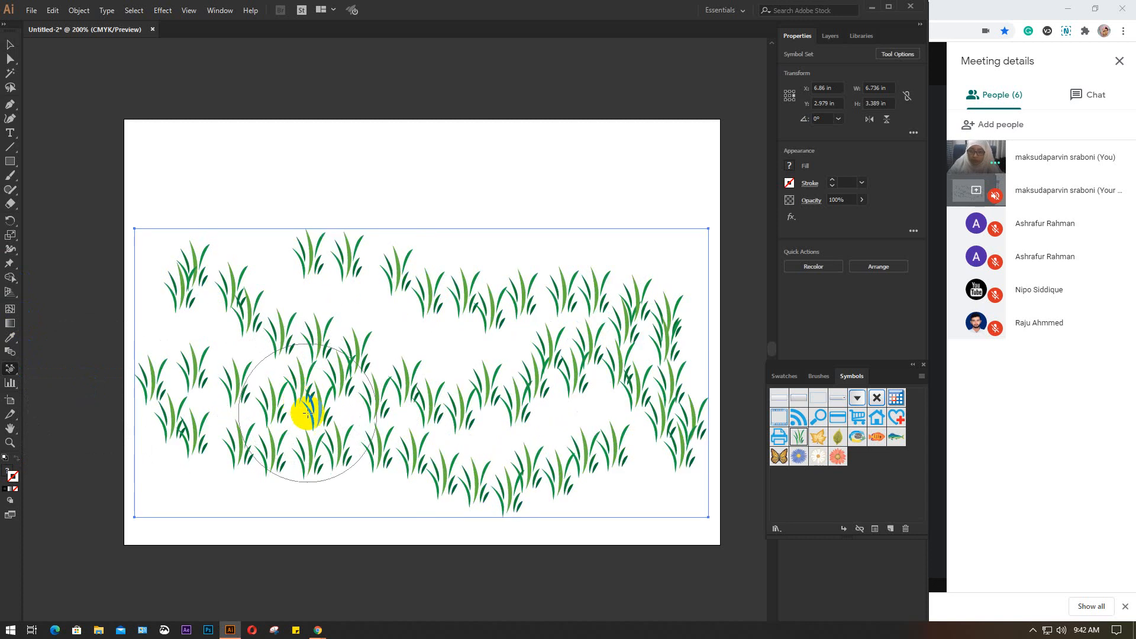
pyautogui.moveTo(310, 401)
pyautogui.mouseDown()
pyautogui.moveTo(326, 427)
pyautogui.moveTo(300, 449)
pyautogui.moveTo(311, 452)
pyautogui.moveTo(332, 352)
pyautogui.mouseUp()
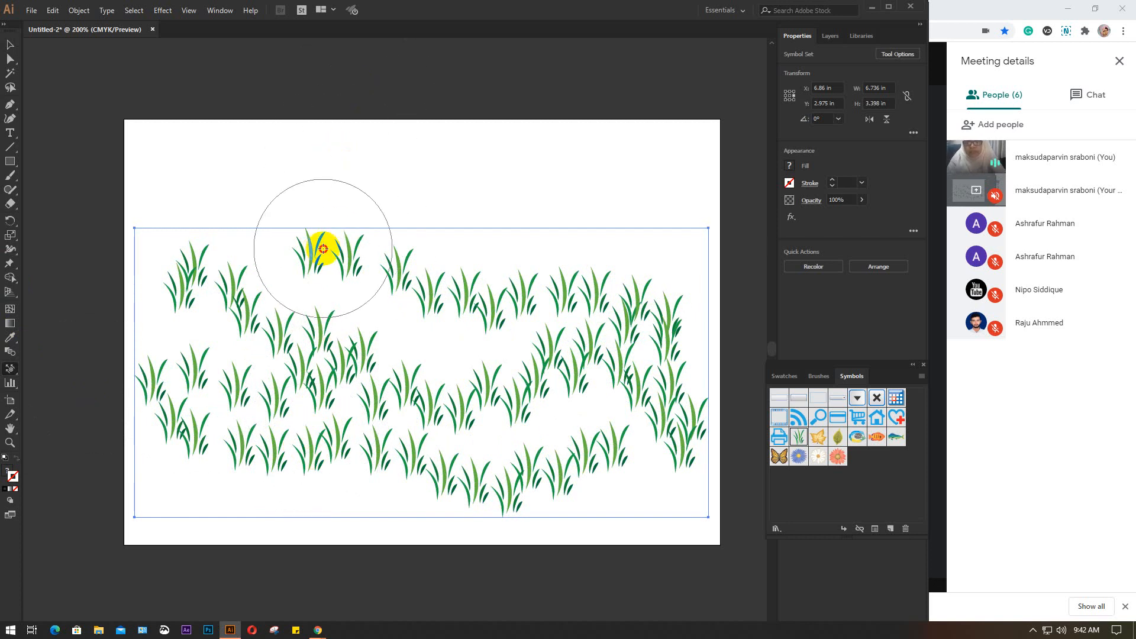
pyautogui.moveTo(324, 246); pyautogui.dragTo(308, 290)
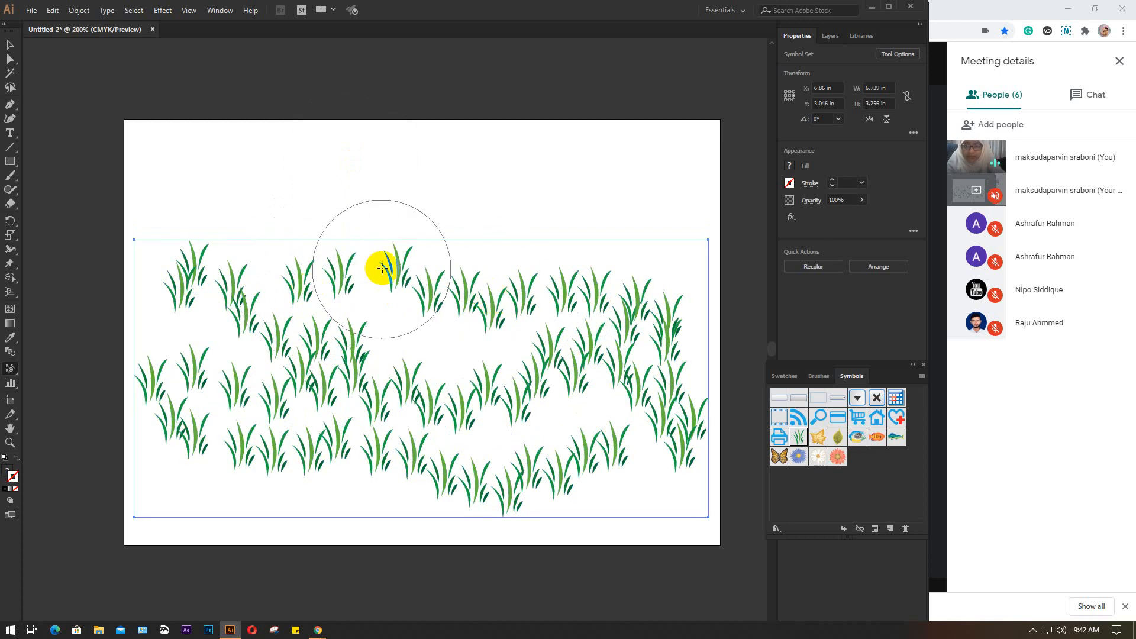
pyautogui.moveTo(380, 264)
pyautogui.mouseDown()
pyautogui.moveTo(393, 327)
pyautogui.moveTo(412, 302)
pyautogui.moveTo(460, 294)
pyautogui.moveTo(469, 350)
pyautogui.mouseUp()
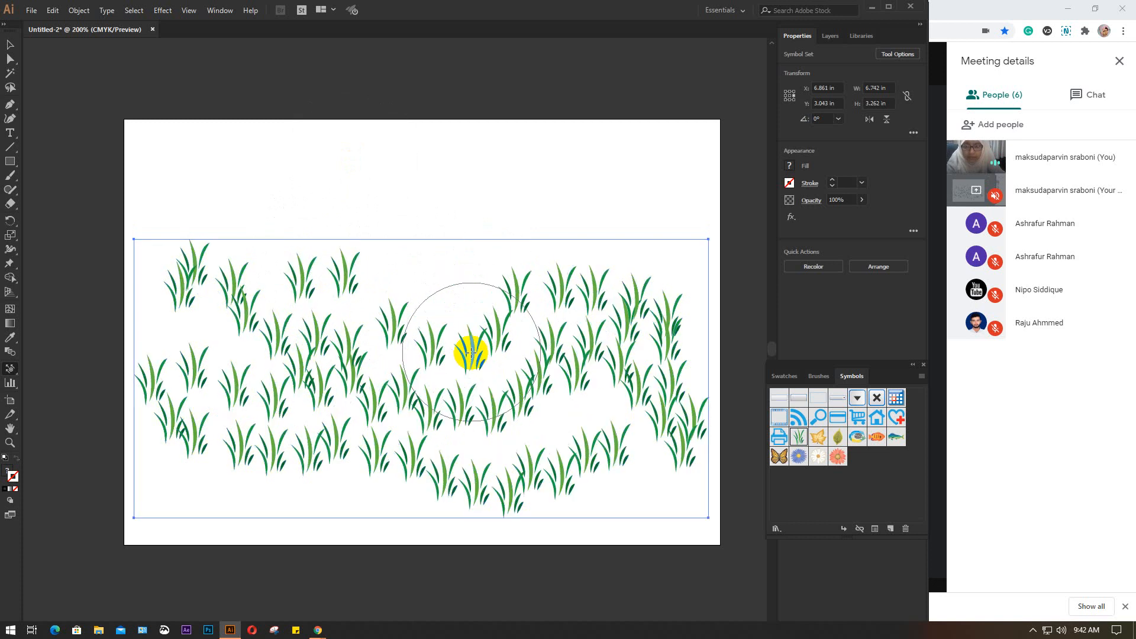
pyautogui.moveTo(507, 296)
pyautogui.mouseDown()
pyautogui.moveTo(531, 317)
pyautogui.moveTo(521, 319)
pyautogui.mouseUp()
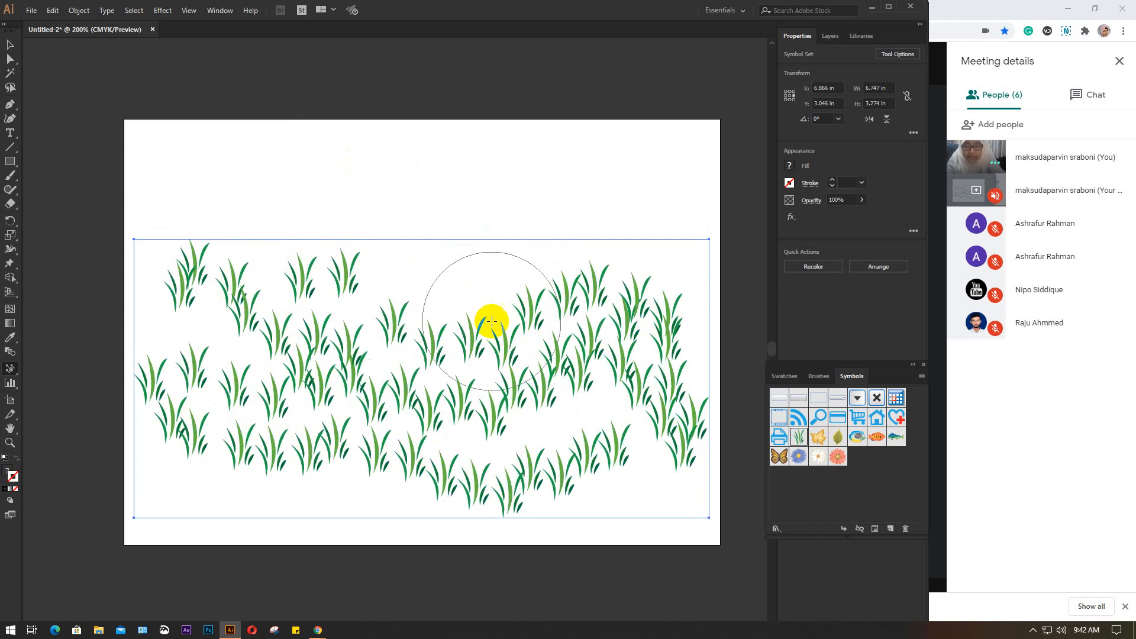
pyautogui.moveTo(370, 284); pyautogui.dragTo(376, 299)
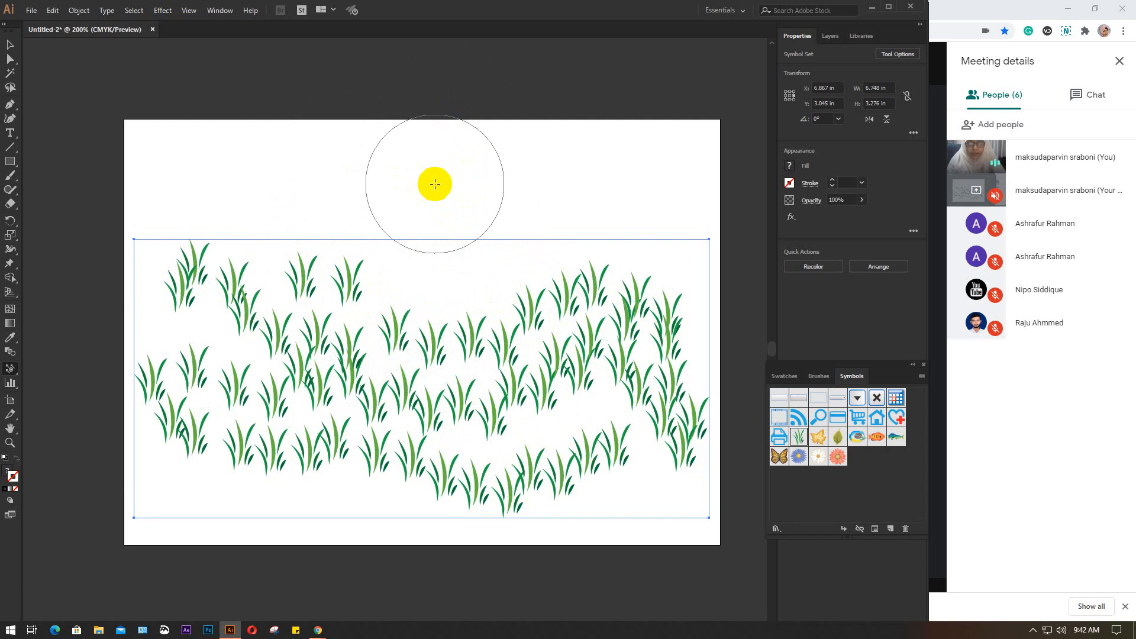
# Shift the grass clumps in the upper-left part of the symbol set into the gaps using a smaller Symbol Shifter brush
pyautogui.press('[')
pyautogui.press('[')
pyautogui.press('[')
pyautogui.press('[')
pyautogui.press('[')
pyautogui.press('[')
pyautogui.press('[')
pyautogui.press('[')
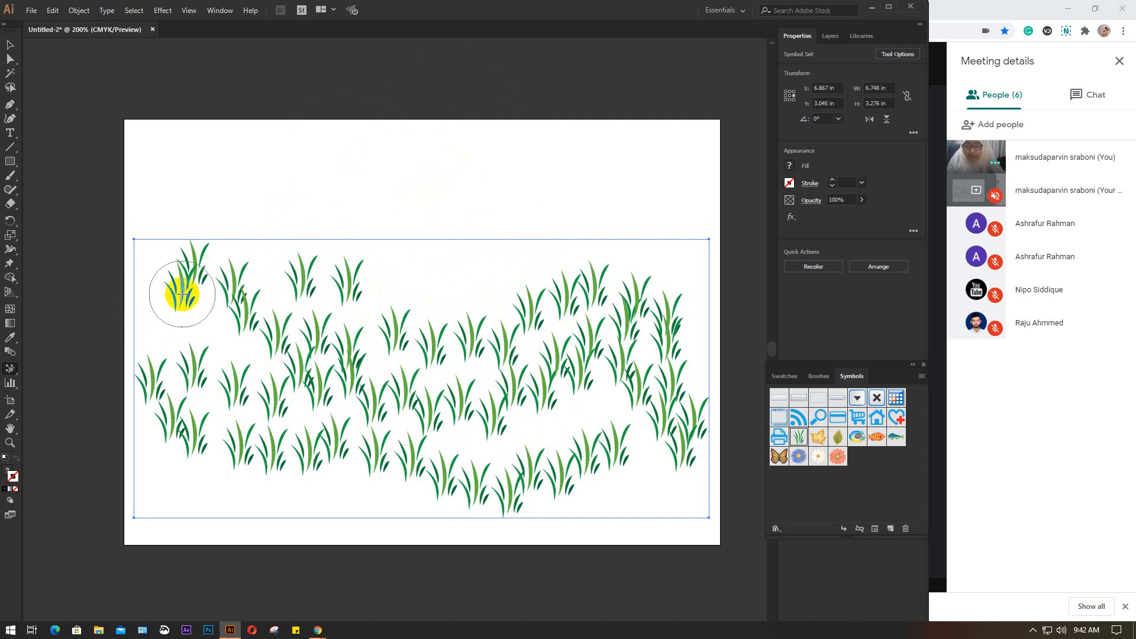
pyautogui.moveTo(183, 295)
pyautogui.mouseDown()
pyautogui.moveTo(177, 328)
pyautogui.moveTo(180, 303)
pyautogui.moveTo(175, 337)
pyautogui.moveTo(172, 315)
pyautogui.moveTo(182, 362)
pyautogui.moveTo(185, 320)
pyautogui.moveTo(197, 377)
pyautogui.moveTo(192, 343)
pyautogui.moveTo(234, 337)
pyautogui.moveTo(200, 344)
pyautogui.moveTo(235, 338)
pyautogui.moveTo(211, 345)
pyautogui.mouseUp()
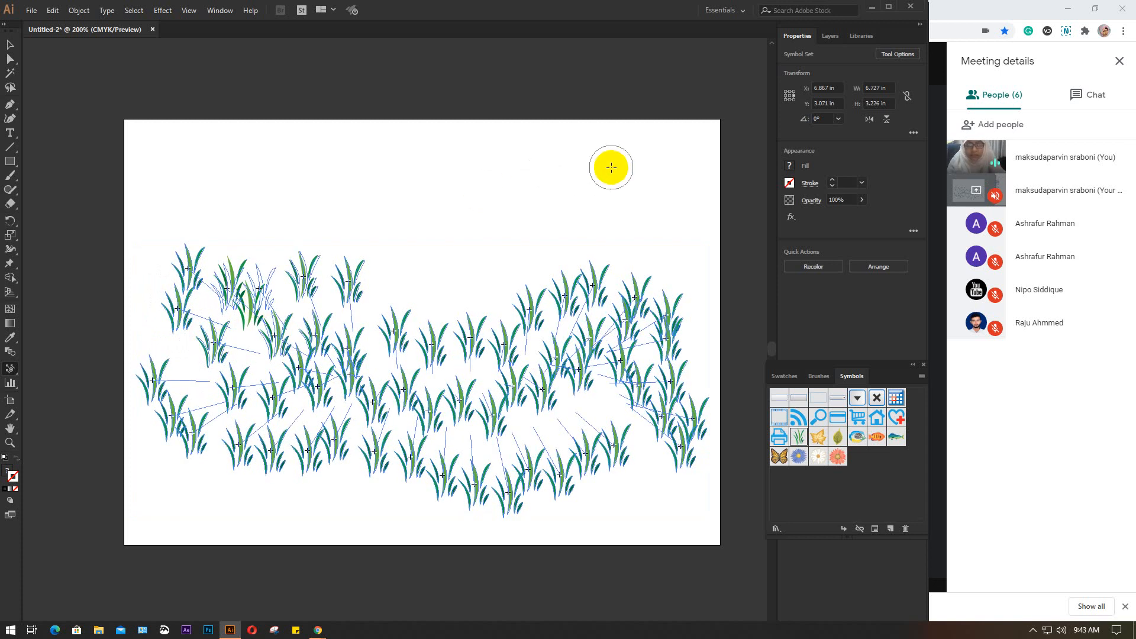
pyautogui.click(213, 344)
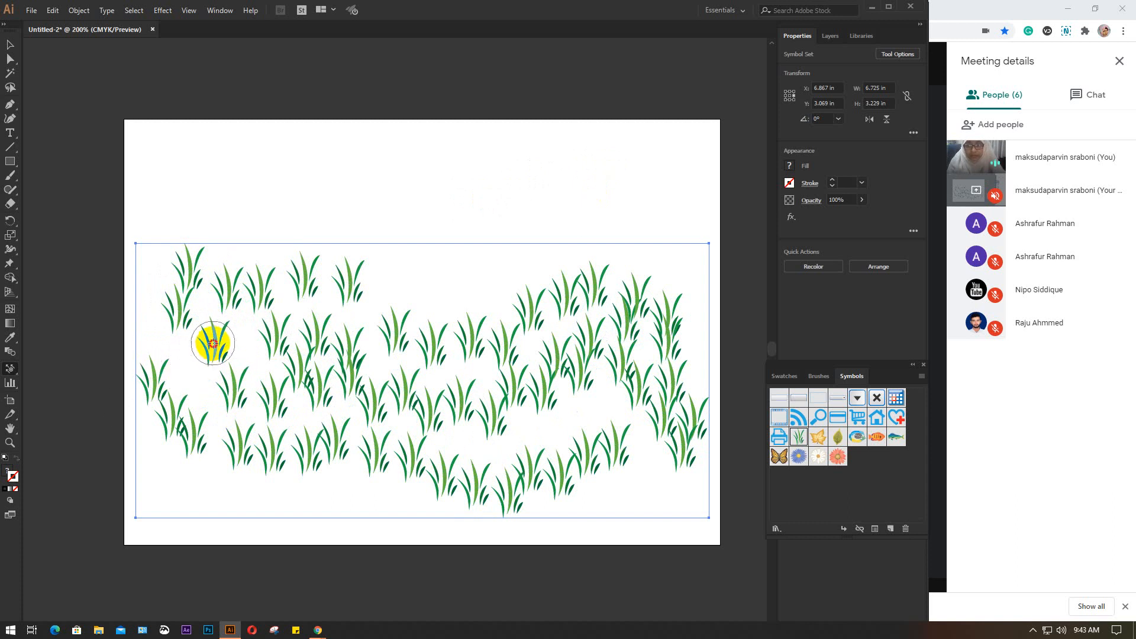
pyautogui.moveTo(213, 344)
pyautogui.mouseDown()
pyautogui.moveTo(189, 360)
pyautogui.moveTo(196, 385)
pyautogui.moveTo(198, 373)
pyautogui.moveTo(213, 389)
pyautogui.moveTo(426, 406)
pyautogui.moveTo(444, 438)
pyautogui.moveTo(452, 420)
pyautogui.moveTo(477, 439)
pyautogui.moveTo(503, 426)
pyautogui.moveTo(489, 418)
pyautogui.moveTo(480, 449)
pyautogui.moveTo(507, 408)
pyautogui.moveTo(538, 426)
pyautogui.moveTo(538, 393)
pyautogui.moveTo(576, 423)
pyautogui.moveTo(580, 363)
pyautogui.moveTo(592, 403)
pyautogui.moveTo(581, 437)
pyautogui.moveTo(279, 255)
pyautogui.moveTo(441, 354)
pyautogui.mouseUp()
# Delete the grass symbol set and spray orange fish over an area about 6.44 by 4.26 in with an enlarged Symbol Sprayer brush
pyautogui.press('Delete')
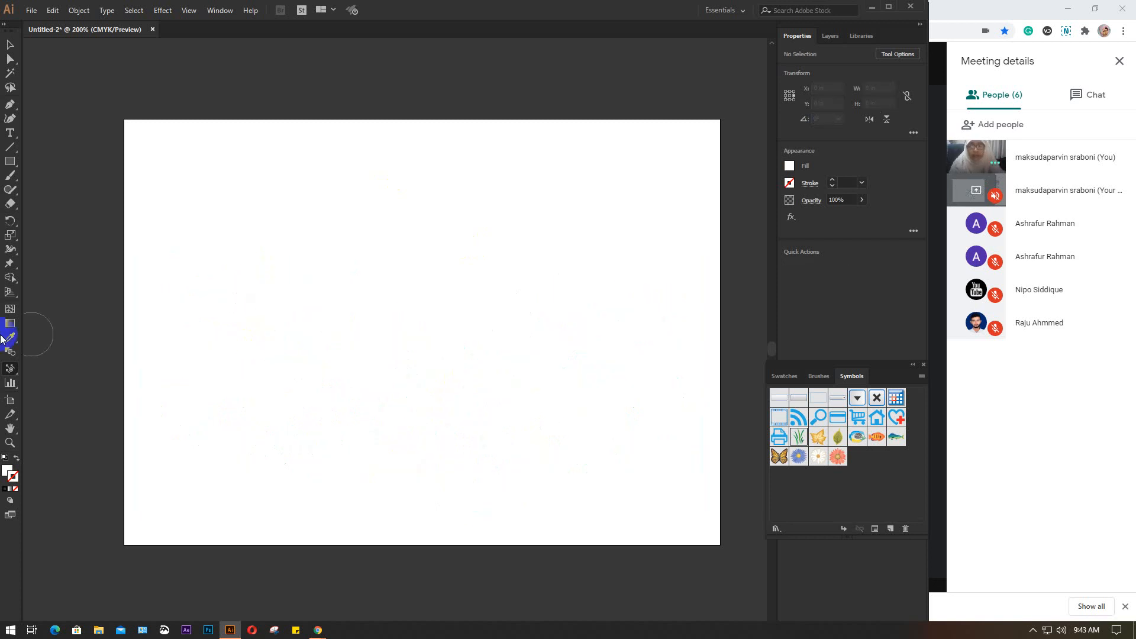
pyautogui.moveTo(9, 371); pyautogui.dragTo(53, 367)
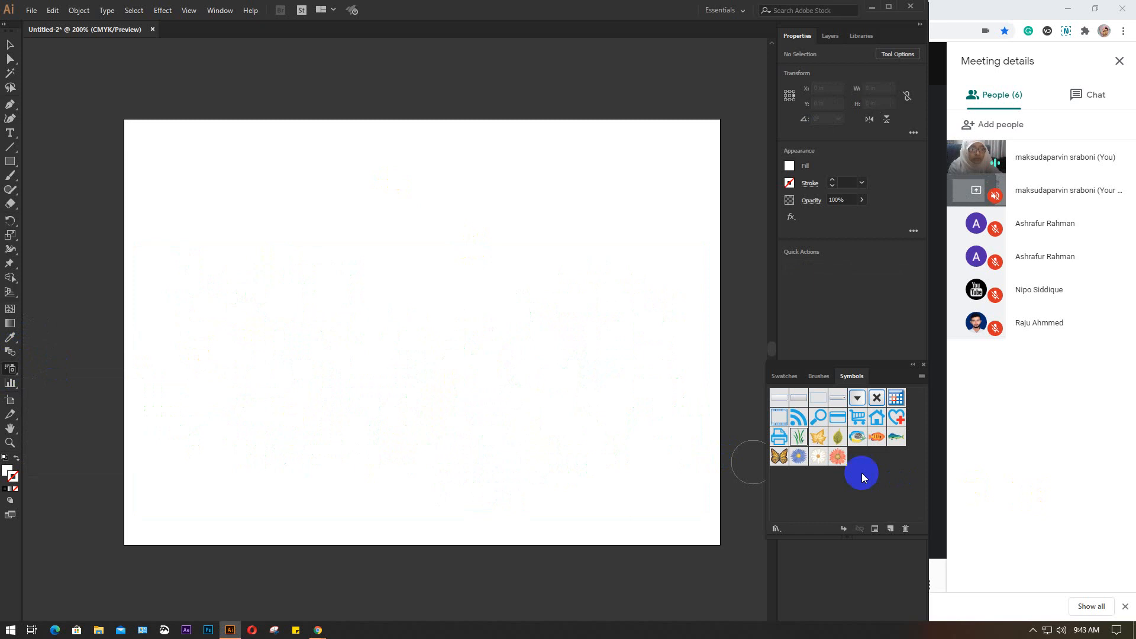
pyautogui.click(884, 444)
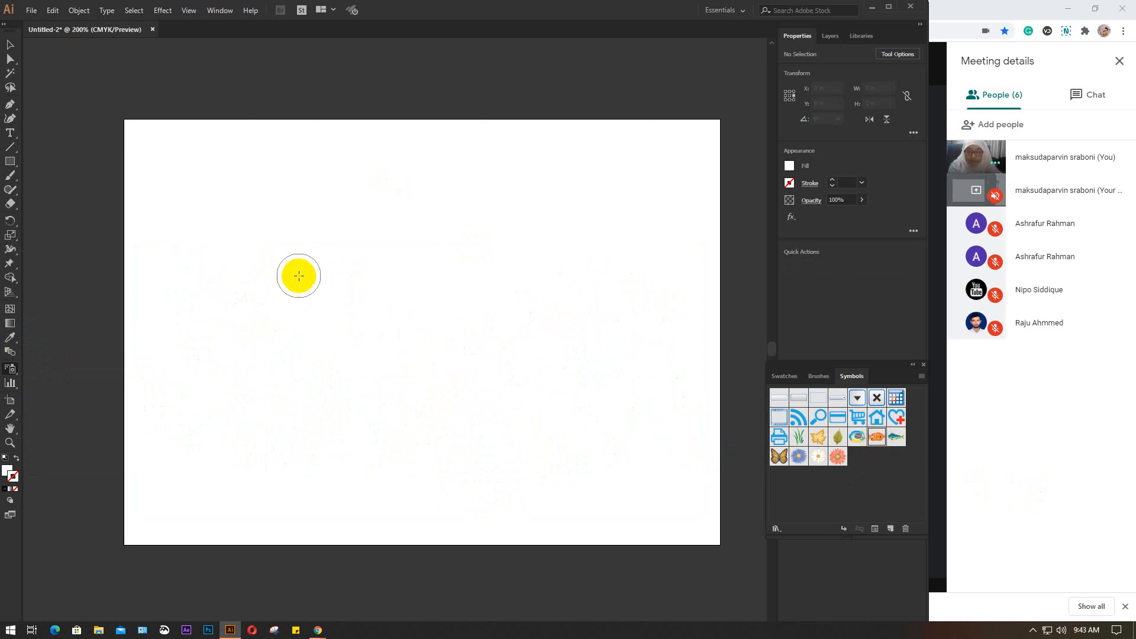
pyautogui.press(']')
pyautogui.press(']')
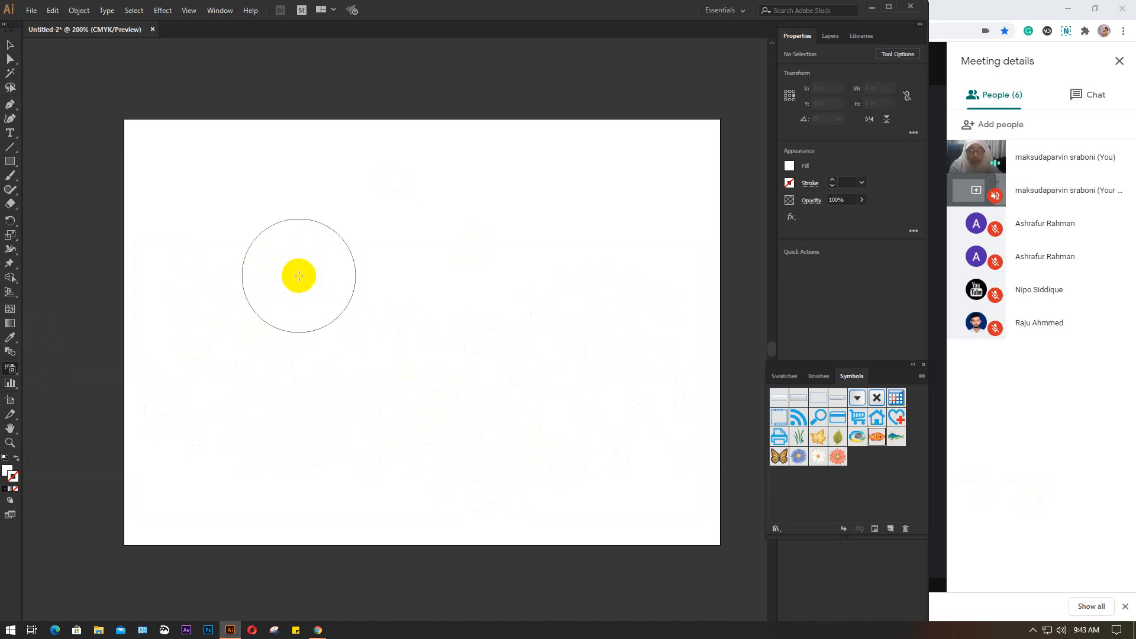
pyautogui.click(281, 276)
pyautogui.moveTo(441, 272)
pyautogui.mouseDown()
pyautogui.moveTo(325, 210)
pyautogui.moveTo(530, 213)
pyautogui.moveTo(627, 396)
pyautogui.moveTo(430, 305)
pyautogui.moveTo(246, 452)
pyautogui.mouseUp()
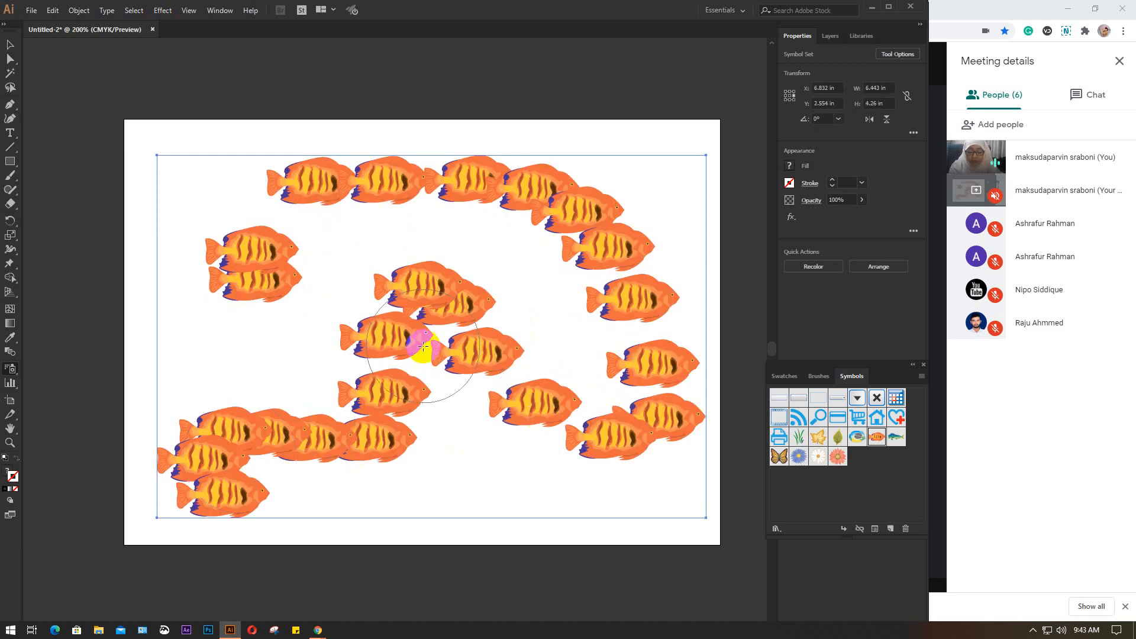
# Separate the overlapping fish in the upper-left pair and the central group using the Symbol Shifter tool
pyautogui.moveTo(10, 368)
pyautogui.mouseDown()
pyautogui.moveTo(125, 400)
pyautogui.moveTo(103, 386)
pyautogui.mouseUp()
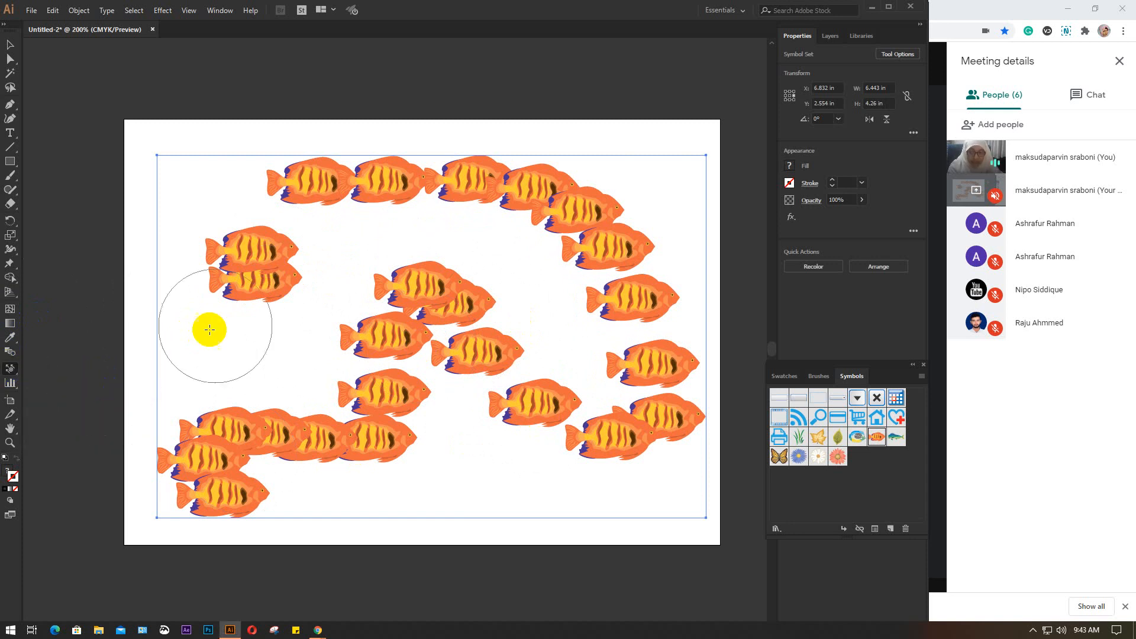
pyautogui.moveTo(469, 304)
pyautogui.mouseDown()
pyautogui.moveTo(435, 287)
pyautogui.moveTo(406, 249)
pyautogui.moveTo(485, 304)
pyautogui.moveTo(460, 297)
pyautogui.moveTo(563, 326)
pyautogui.mouseUp()
pyautogui.moveTo(268, 296)
pyautogui.mouseDown()
pyautogui.moveTo(370, 358)
pyautogui.moveTo(408, 368)
pyautogui.mouseUp()
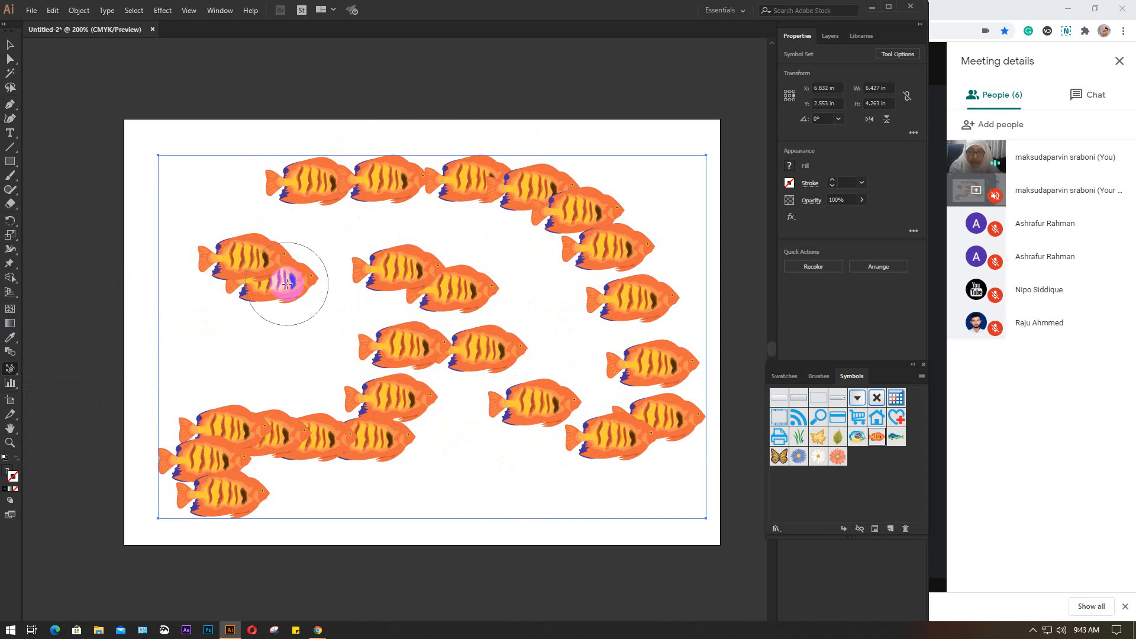
pyautogui.moveTo(287, 284); pyautogui.dragTo(297, 297)
pyautogui.moveTo(347, 336); pyautogui.dragTo(349, 338)
pyautogui.moveTo(295, 283); pyautogui.dragTo(356, 342)
pyautogui.moveTo(289, 285)
pyautogui.mouseDown()
pyautogui.moveTo(294, 300)
pyautogui.moveTo(368, 341)
pyautogui.moveTo(302, 298)
pyautogui.moveTo(362, 318)
pyautogui.moveTo(324, 316)
pyautogui.moveTo(349, 327)
pyautogui.moveTo(291, 292)
pyautogui.moveTo(375, 349)
pyautogui.moveTo(304, 318)
pyautogui.mouseUp()
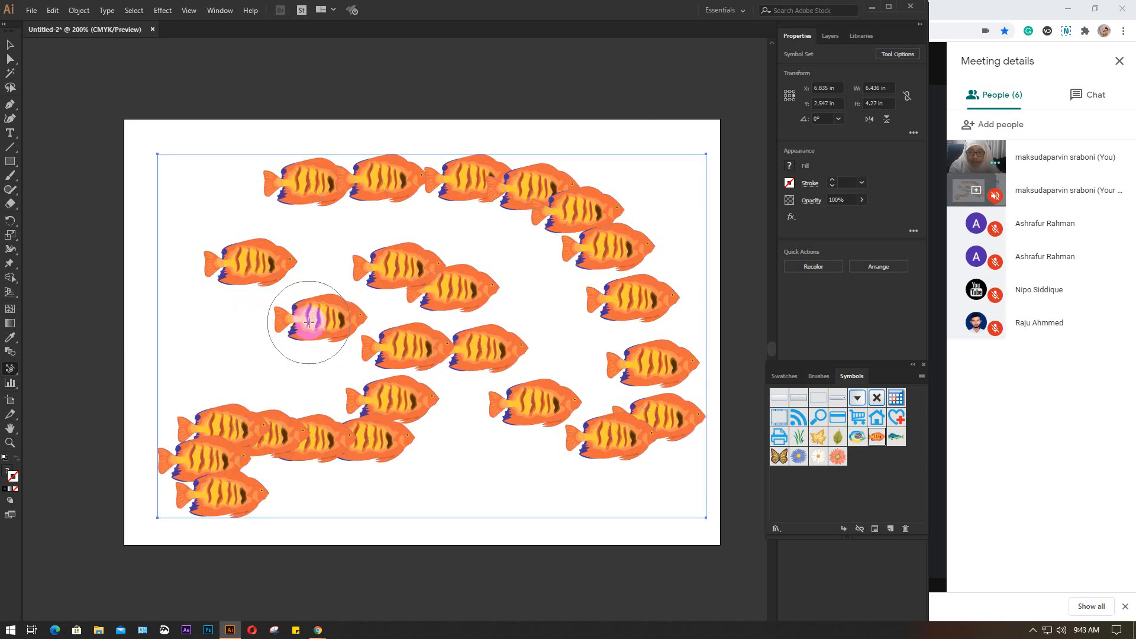
# Shift fish from the lower-left cluster and the top row to spread them more loosely across the symbol set
pyautogui.moveTo(538, 398)
pyautogui.mouseDown()
pyautogui.moveTo(418, 414)
pyautogui.moveTo(432, 380)
pyautogui.moveTo(401, 414)
pyautogui.mouseUp()
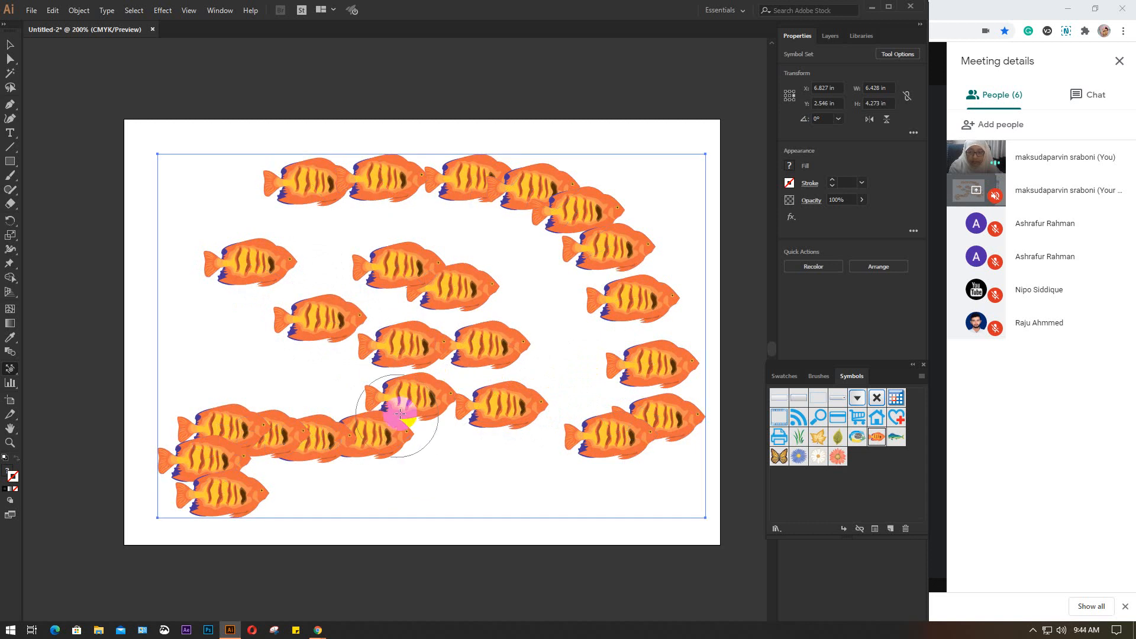
pyautogui.moveTo(320, 436); pyautogui.dragTo(314, 403)
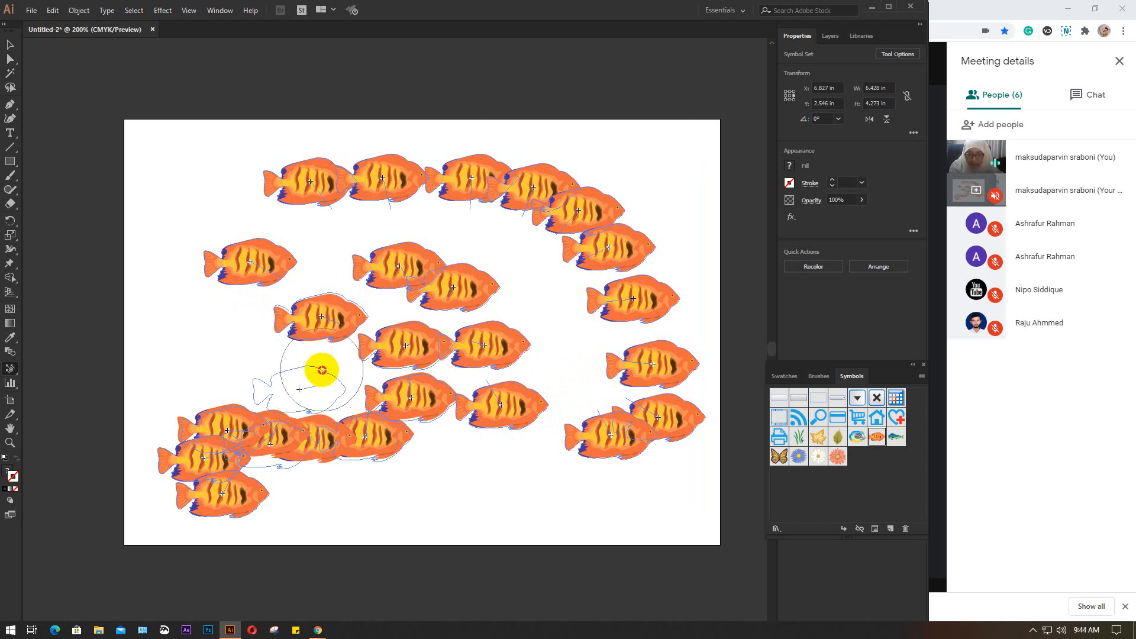
pyautogui.moveTo(329, 361); pyautogui.dragTo(327, 362)
pyautogui.moveTo(242, 424)
pyautogui.mouseDown()
pyautogui.moveTo(216, 371)
pyautogui.moveTo(219, 341)
pyautogui.mouseUp()
pyautogui.moveTo(272, 444)
pyautogui.mouseDown()
pyautogui.moveTo(372, 472)
pyautogui.moveTo(423, 470)
pyautogui.moveTo(404, 450)
pyautogui.moveTo(482, 455)
pyautogui.mouseUp()
pyautogui.moveTo(292, 452)
pyautogui.mouseDown()
pyautogui.moveTo(320, 428)
pyautogui.moveTo(264, 443)
pyautogui.moveTo(329, 416)
pyautogui.mouseUp()
pyautogui.moveTo(261, 477)
pyautogui.mouseDown()
pyautogui.moveTo(288, 474)
pyautogui.moveTo(266, 493)
pyautogui.moveTo(335, 465)
pyautogui.moveTo(264, 492)
pyautogui.moveTo(326, 466)
pyautogui.moveTo(330, 449)
pyautogui.mouseUp()
pyautogui.moveTo(430, 203); pyautogui.dragTo(394, 373)
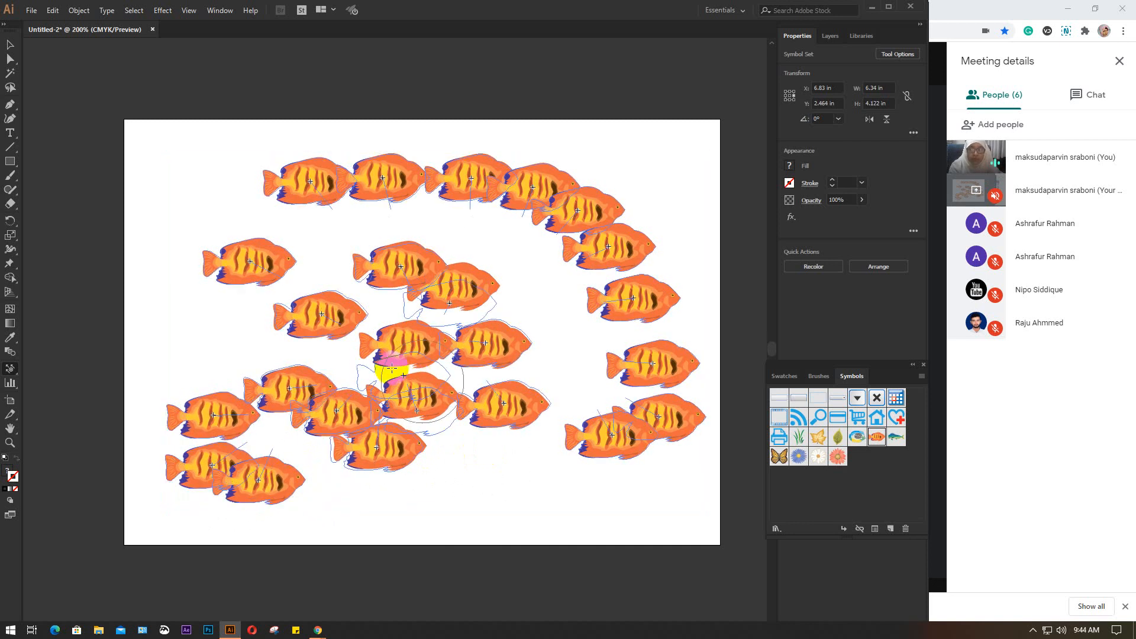
pyautogui.moveTo(388, 216)
pyautogui.mouseDown()
pyautogui.moveTo(405, 194)
pyautogui.moveTo(616, 335)
pyautogui.moveTo(408, 494)
pyautogui.moveTo(278, 198)
pyautogui.moveTo(377, 396)
pyautogui.moveTo(425, 337)
pyautogui.mouseUp()
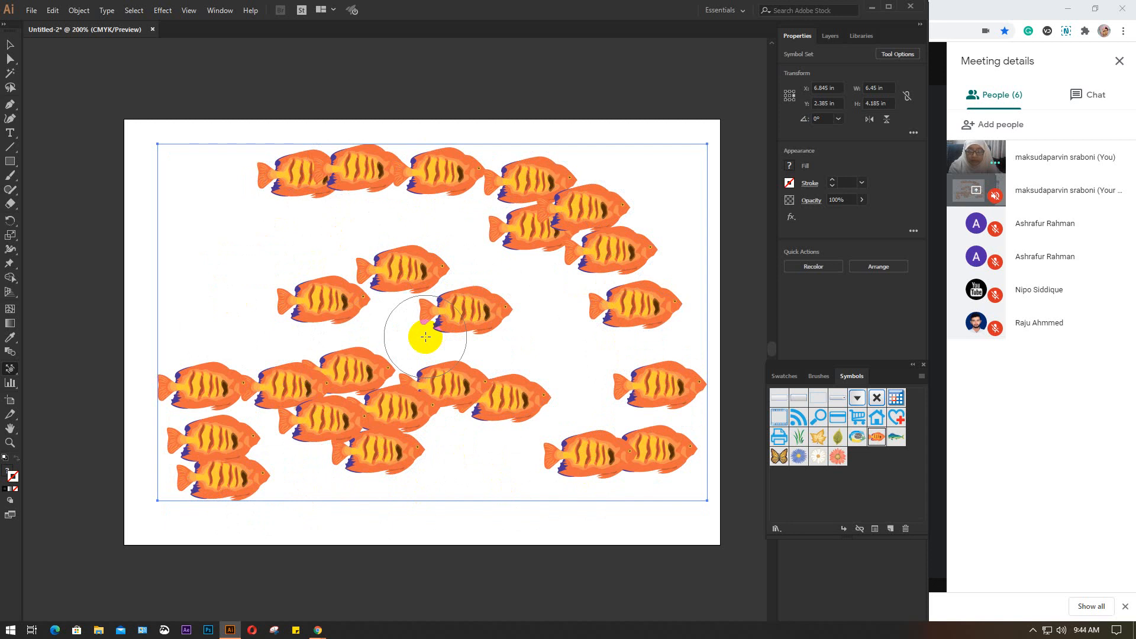
# Pull the three central fish slightly closer together using the Symbol Scruncher tool with an enlarged brush
pyautogui.click(10, 368)
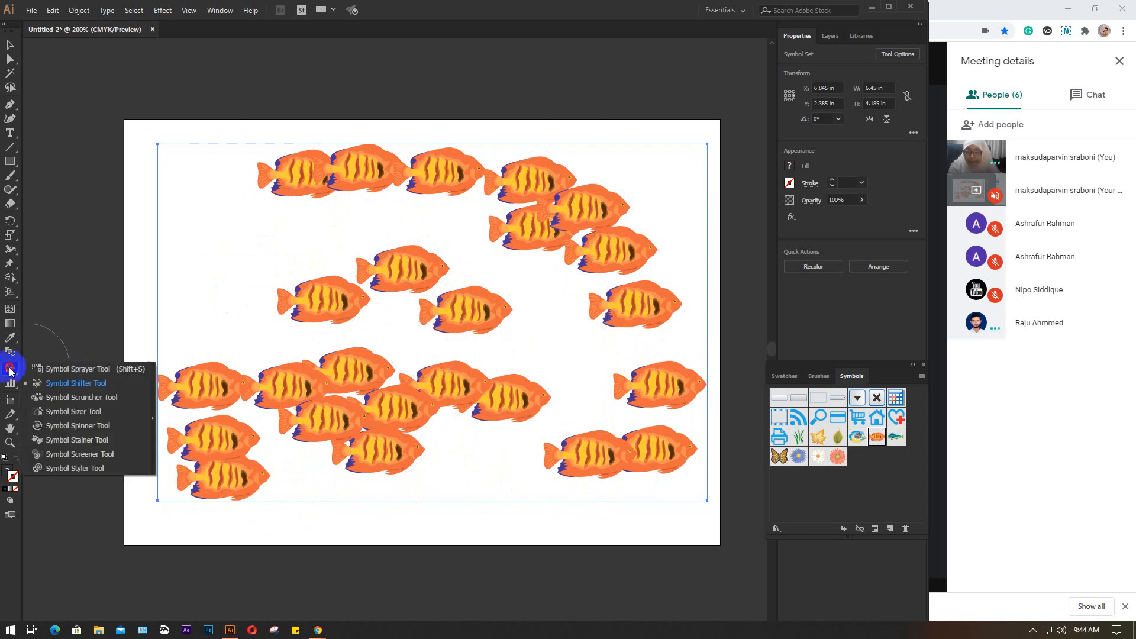
pyautogui.moveTo(9, 371); pyautogui.dragTo(76, 404)
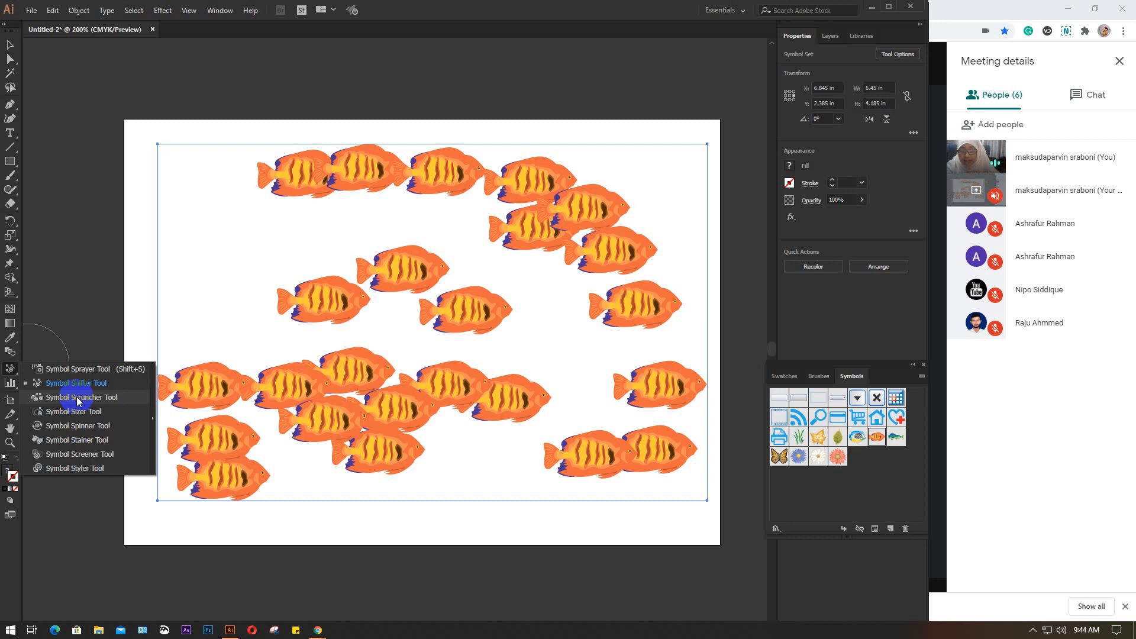
pyautogui.click(77, 397)
pyautogui.moveTo(373, 260)
pyautogui.mouseDown()
pyautogui.moveTo(393, 188)
pyautogui.moveTo(373, 177)
pyautogui.moveTo(371, 188)
pyautogui.mouseUp()
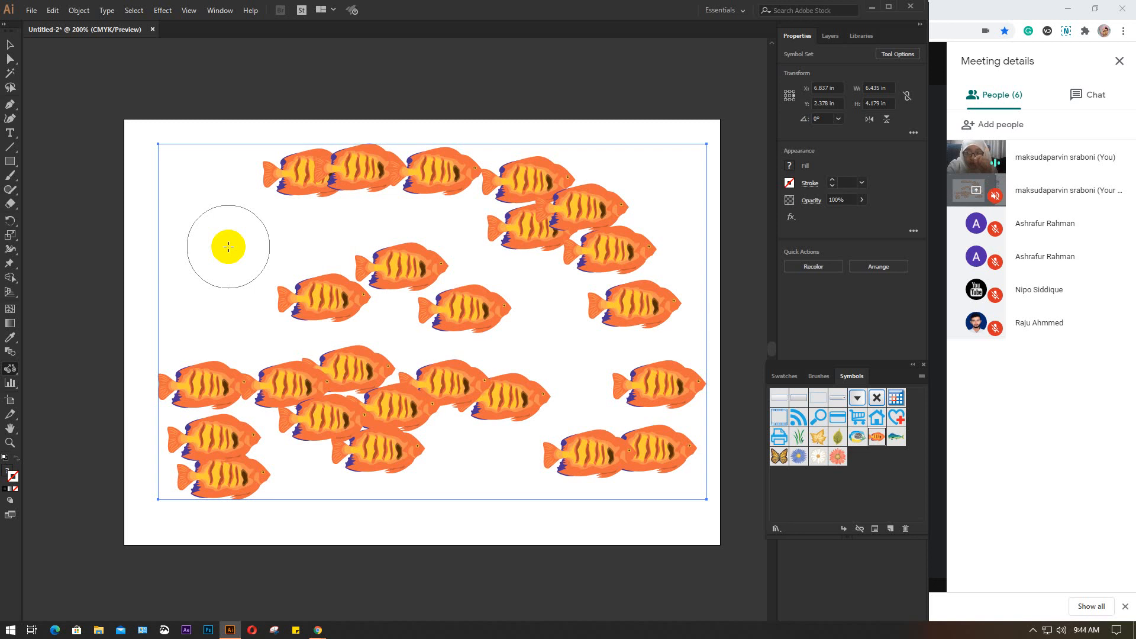
pyautogui.press(']')
pyautogui.press(']')
pyautogui.press(']')
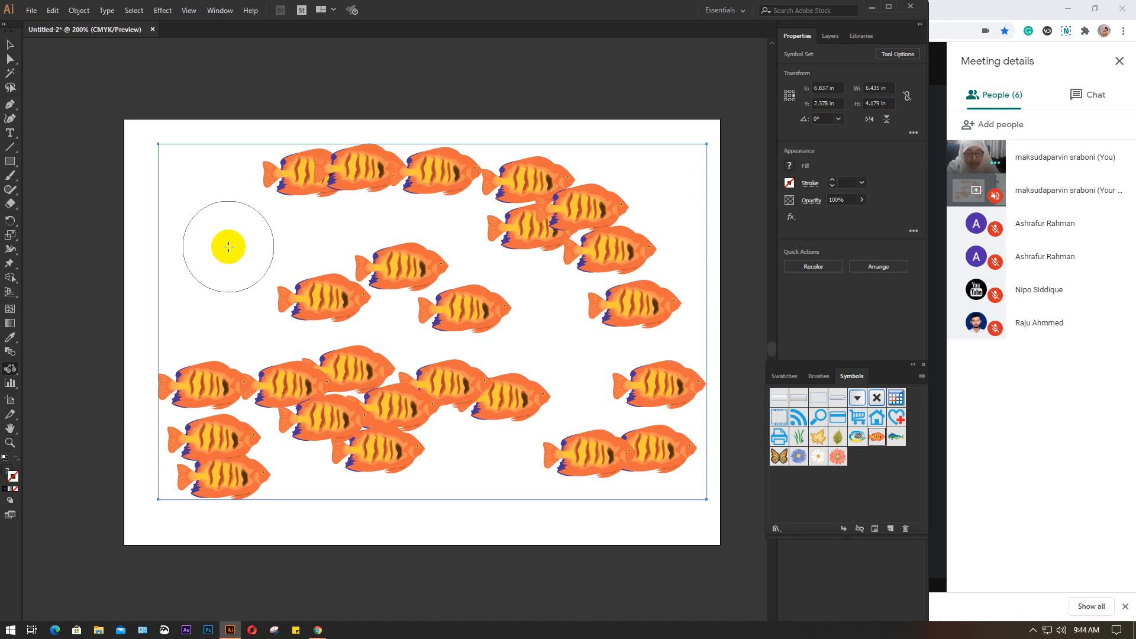
pyautogui.press(']')
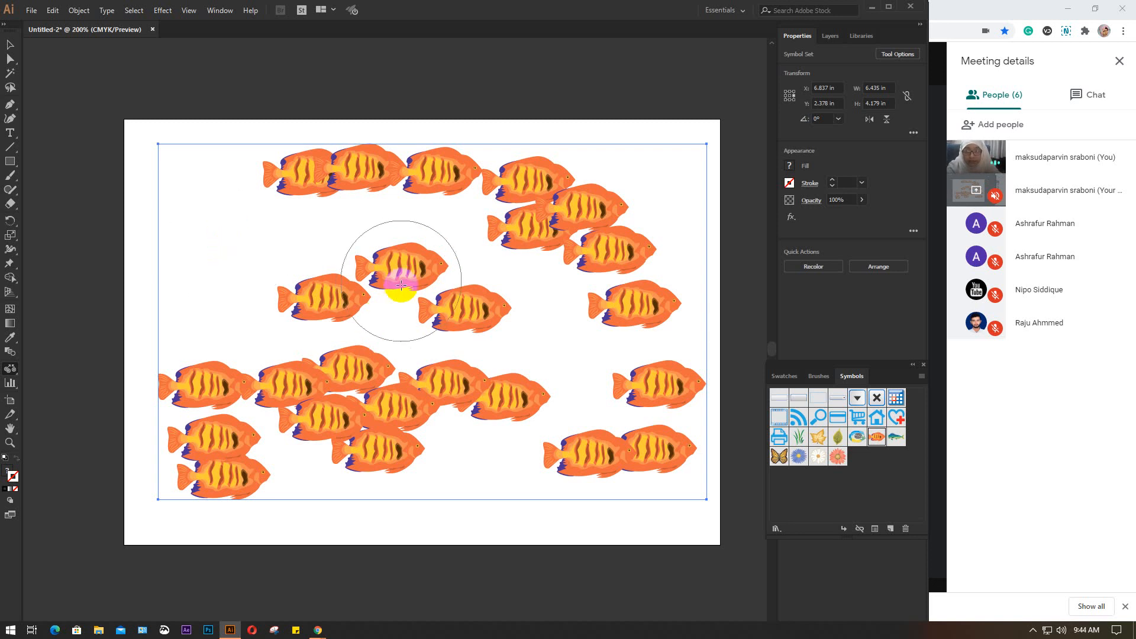
pyautogui.click(391, 281)
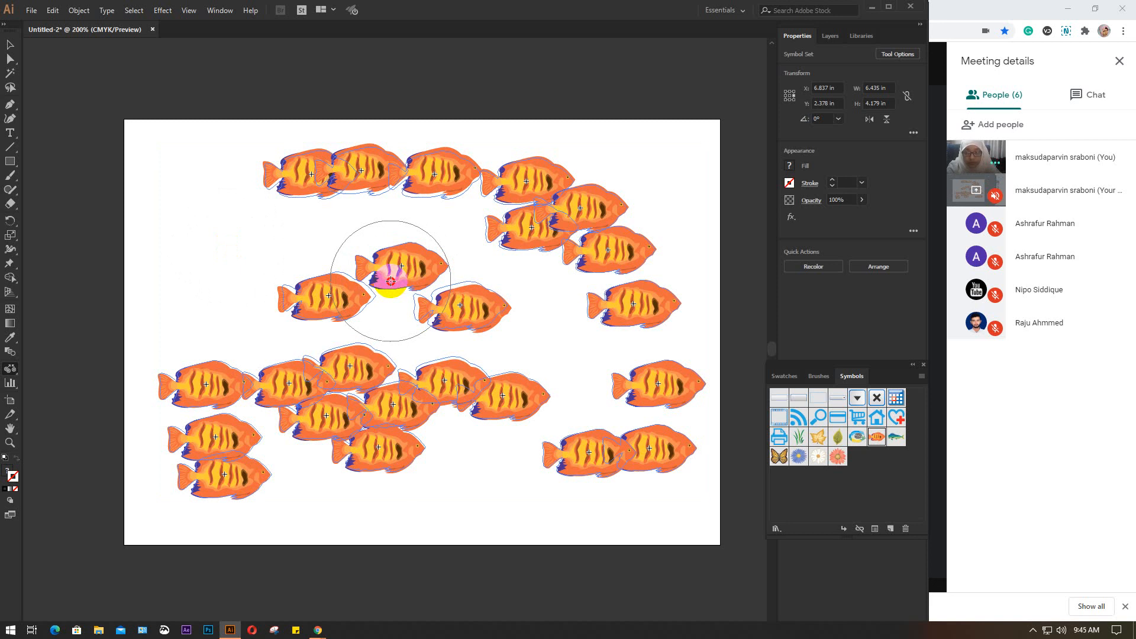
pyautogui.moveTo(391, 280); pyautogui.dragTo(390, 281)
pyautogui.click(390, 282)
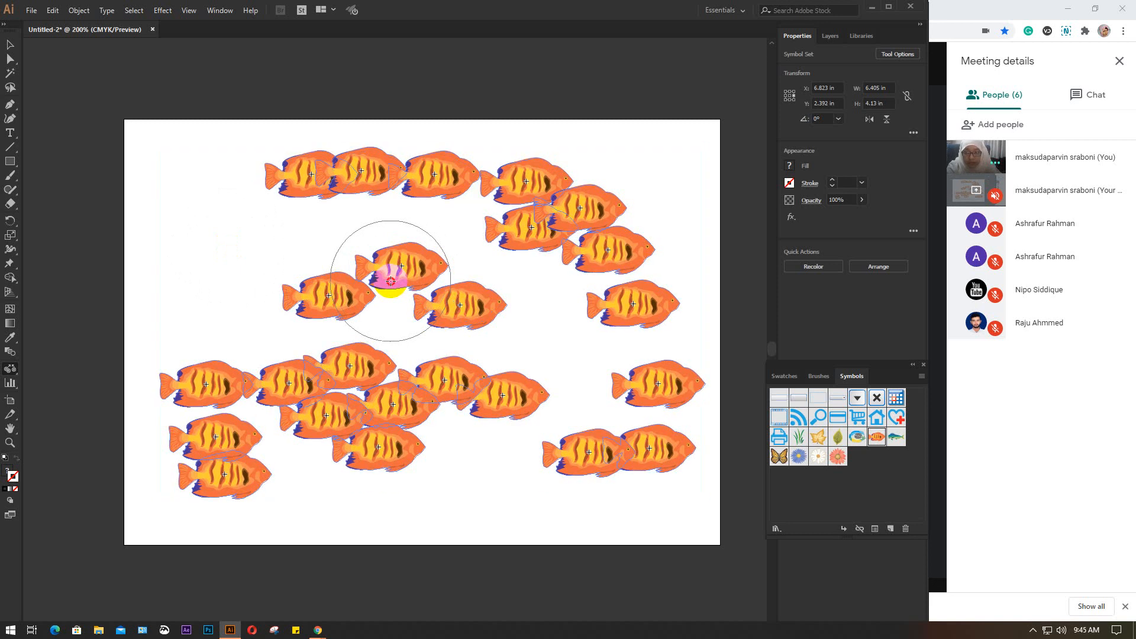
pyautogui.click(401, 335)
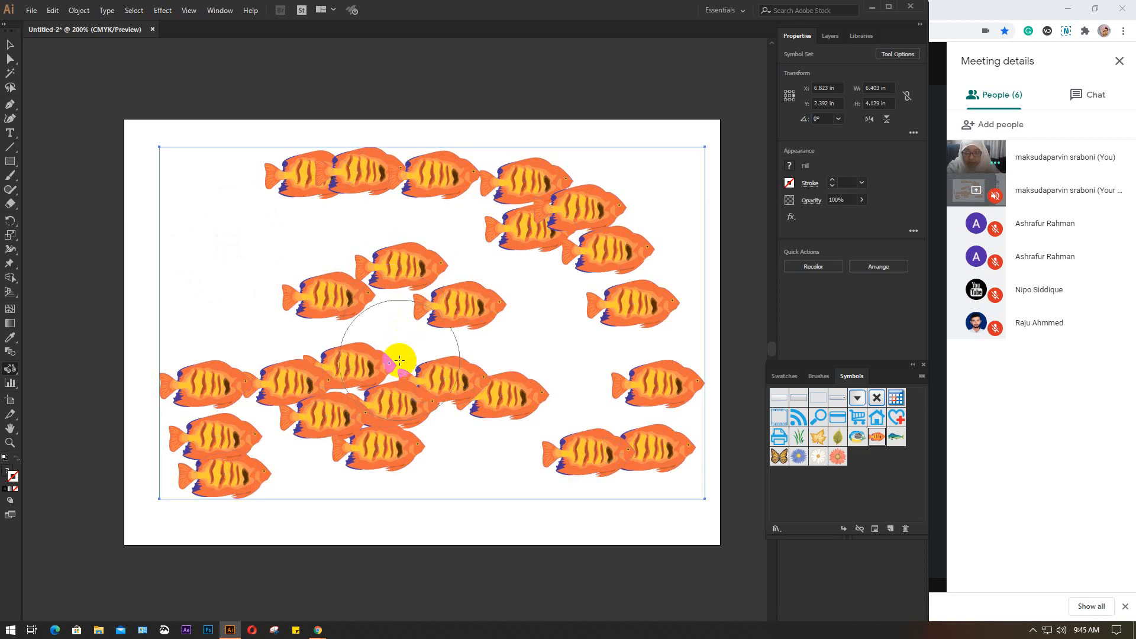
# Scrunch the lower-middle cluster of fish into a tighter, overlapping group
pyautogui.click(411, 335)
pyautogui.moveTo(383, 385); pyautogui.dragTo(399, 338)
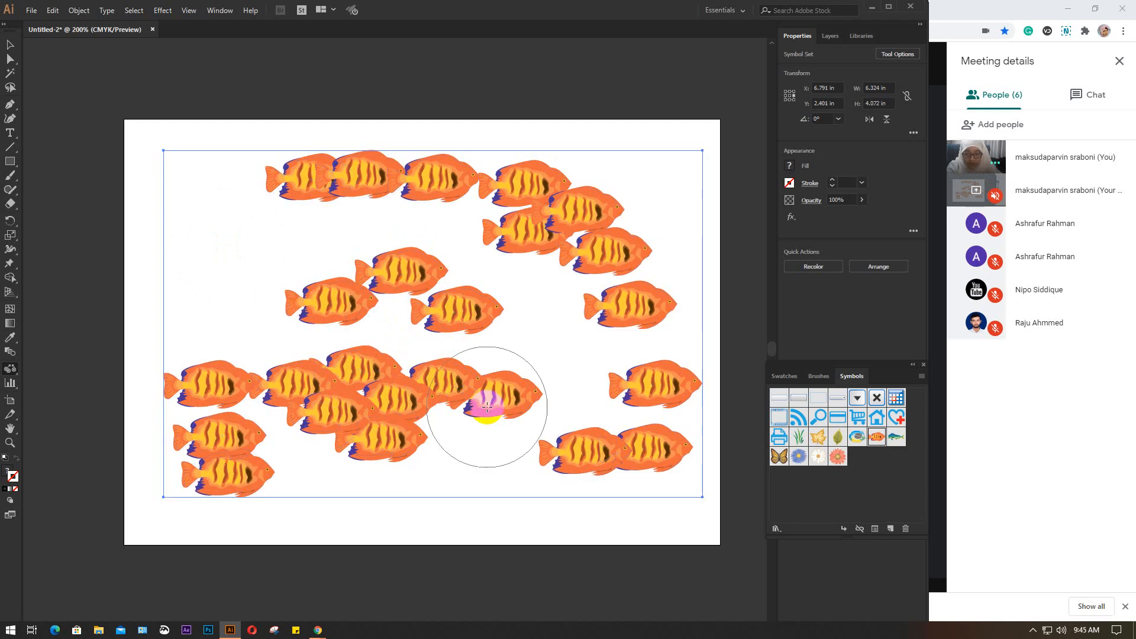
pyautogui.moveTo(499, 407)
pyautogui.mouseDown()
pyautogui.moveTo(416, 345)
pyautogui.moveTo(403, 355)
pyautogui.mouseUp()
pyautogui.moveTo(348, 423); pyautogui.dragTo(343, 346)
pyautogui.moveTo(393, 408)
pyautogui.mouseDown()
pyautogui.moveTo(374, 353)
pyautogui.moveTo(446, 412)
pyautogui.moveTo(393, 358)
pyautogui.mouseUp()
pyautogui.click(393, 399)
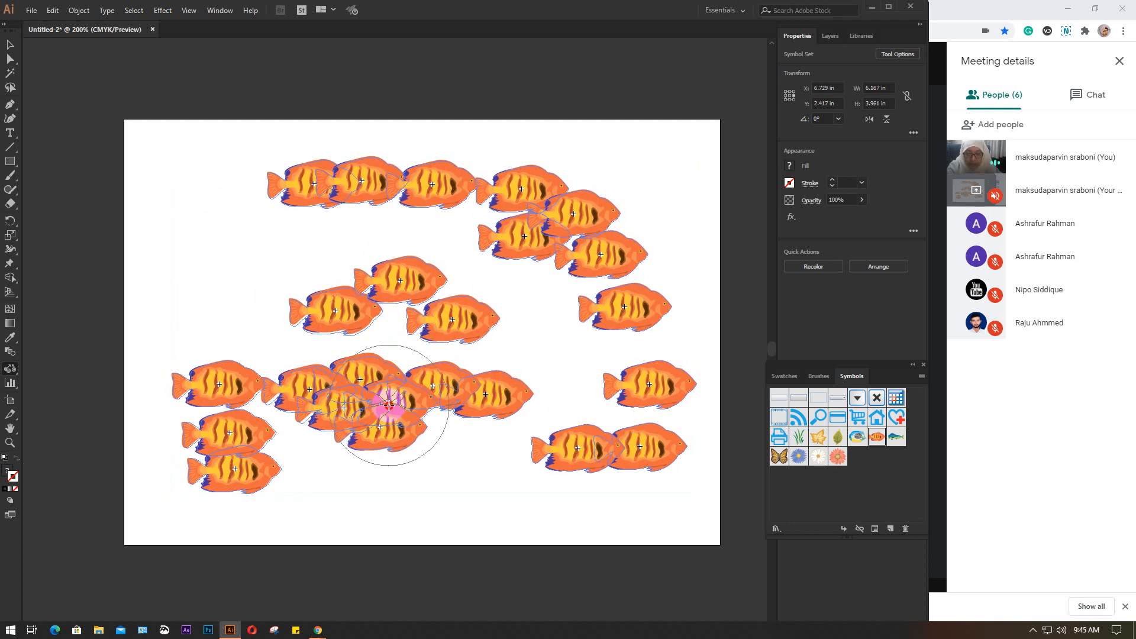
pyautogui.click(389, 406)
pyautogui.moveTo(389, 406); pyautogui.dragTo(486, 402)
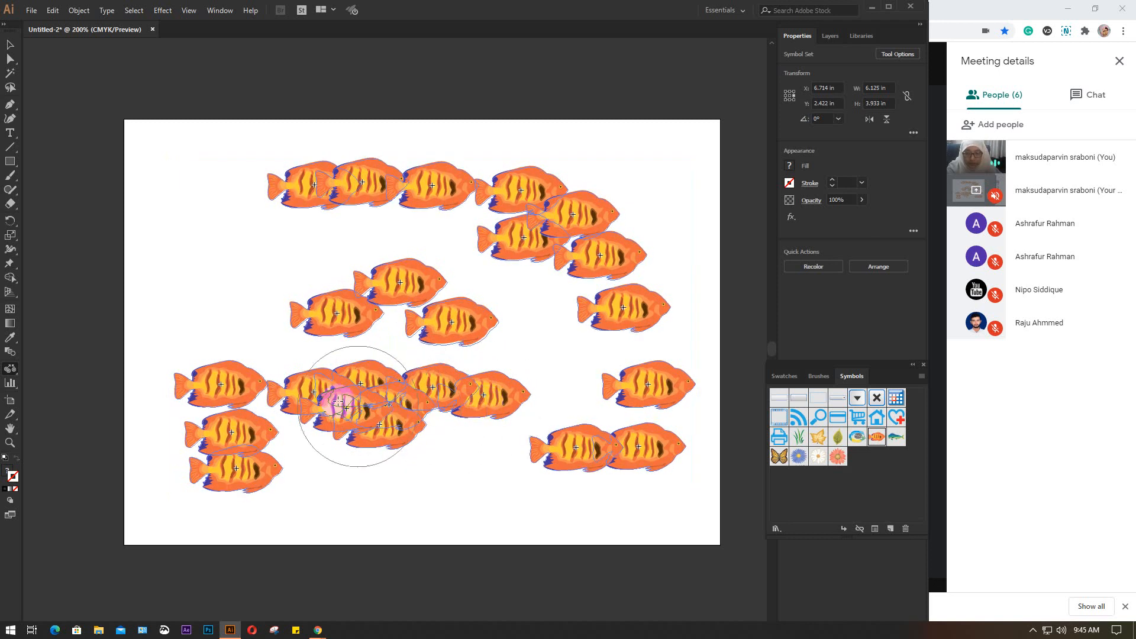
pyautogui.moveTo(357, 407); pyautogui.dragTo(467, 395)
# Scrunch the lower-left, top and right-hand fish groups inward, tightening the whole set to about 5.72 by 3.52 in
pyautogui.moveTo(223, 385)
pyautogui.mouseDown()
pyautogui.moveTo(253, 406)
pyautogui.moveTo(262, 452)
pyautogui.moveTo(260, 442)
pyautogui.mouseUp()
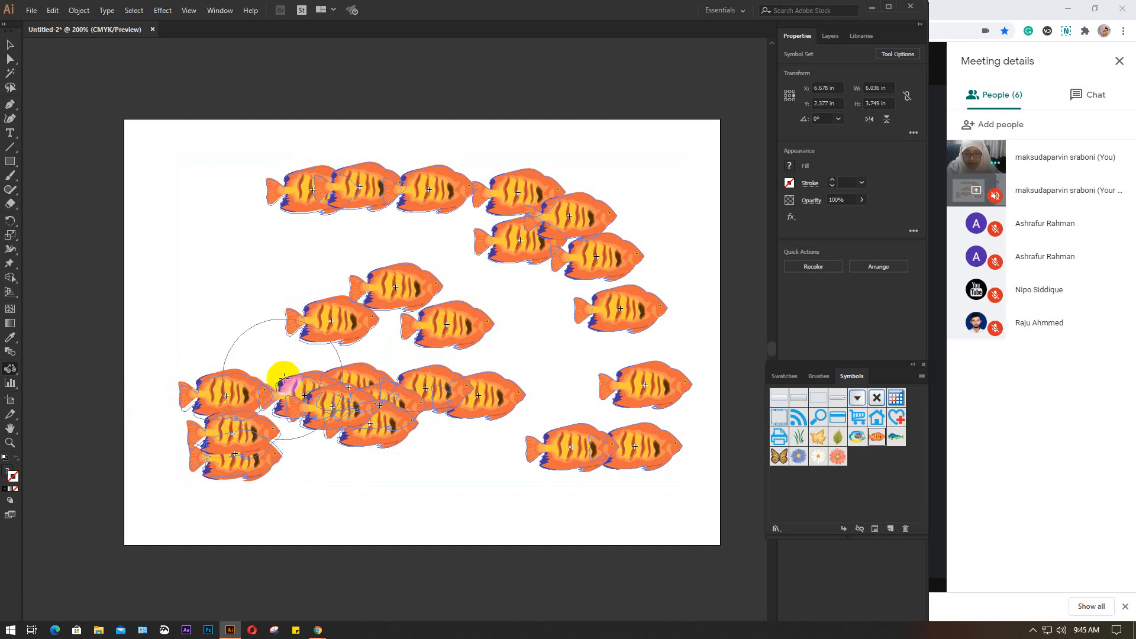
pyautogui.moveTo(284, 378); pyautogui.dragTo(296, 362)
pyautogui.moveTo(277, 435); pyautogui.dragTo(296, 360)
pyautogui.moveTo(335, 226)
pyautogui.mouseDown()
pyautogui.moveTo(423, 217)
pyautogui.moveTo(348, 206)
pyautogui.moveTo(397, 210)
pyautogui.mouseUp()
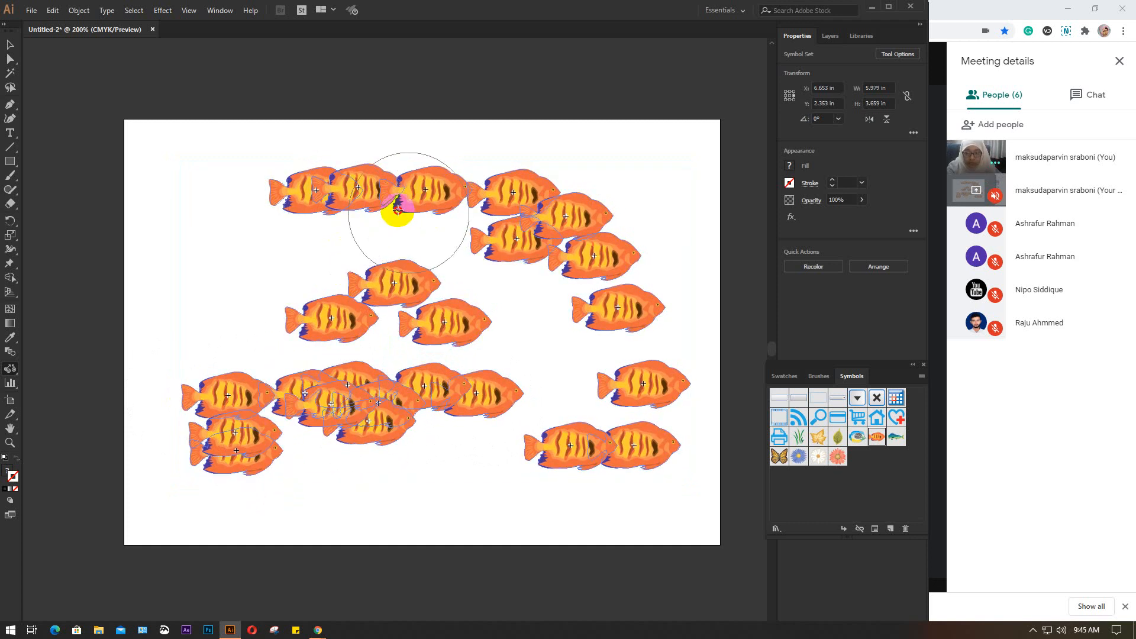
pyautogui.moveTo(610, 308)
pyautogui.mouseDown()
pyautogui.moveTo(496, 233)
pyautogui.moveTo(522, 238)
pyautogui.moveTo(599, 319)
pyautogui.mouseUp()
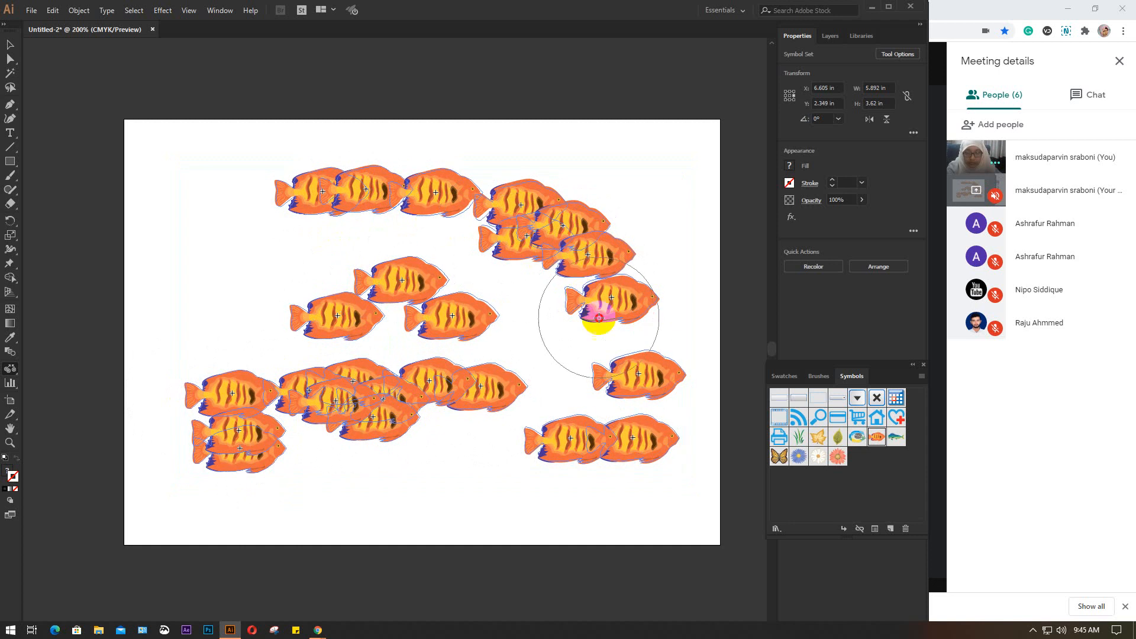
pyautogui.moveTo(607, 418)
pyautogui.mouseDown()
pyautogui.moveTo(607, 467)
pyautogui.moveTo(598, 354)
pyautogui.moveTo(600, 419)
pyautogui.mouseUp()
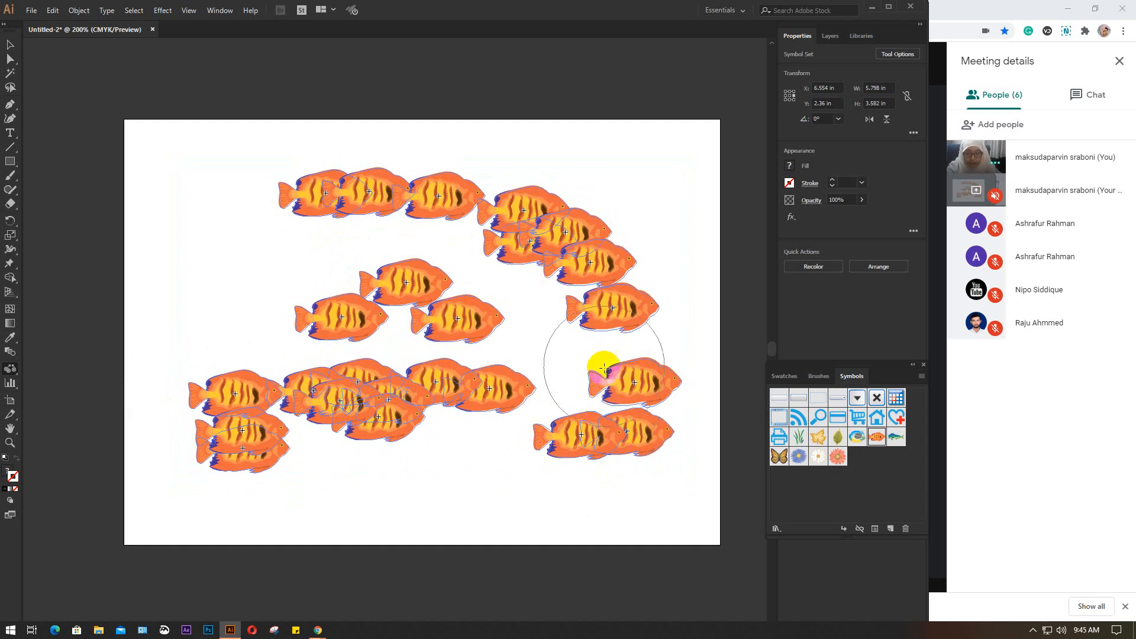
pyautogui.moveTo(604, 368)
pyautogui.mouseDown()
pyautogui.moveTo(619, 407)
pyautogui.moveTo(590, 308)
pyautogui.mouseUp()
pyautogui.moveTo(505, 204)
pyautogui.mouseDown()
pyautogui.moveTo(546, 254)
pyautogui.moveTo(418, 219)
pyautogui.mouseUp()
pyautogui.moveTo(282, 250); pyautogui.dragTo(362, 303)
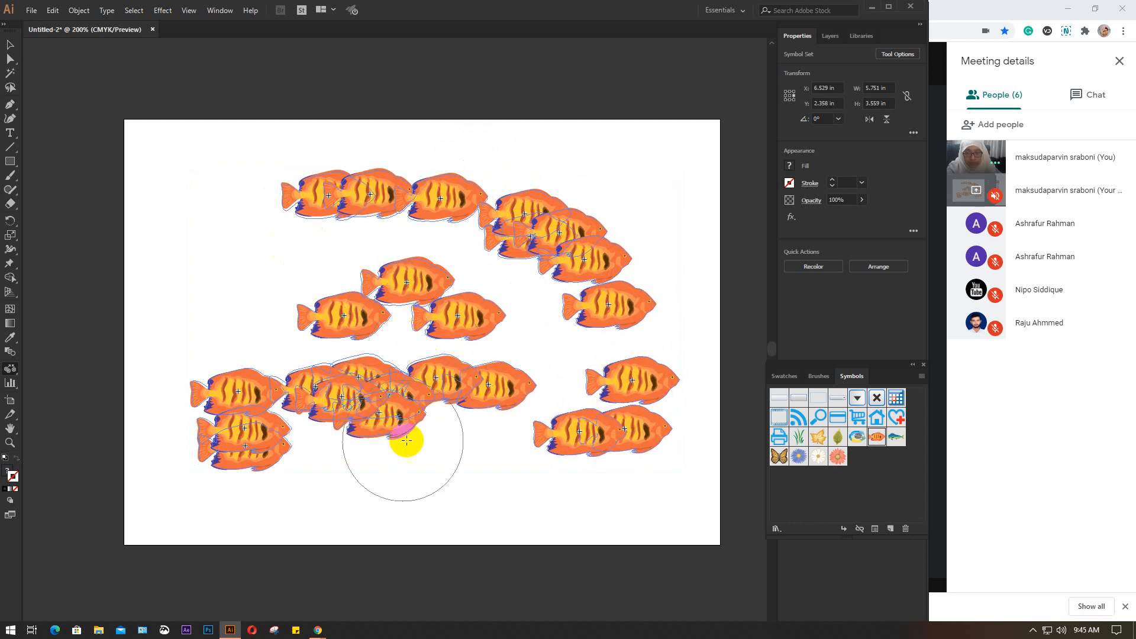
pyautogui.moveTo(406, 440); pyautogui.dragTo(291, 389)
pyautogui.moveTo(450, 379); pyautogui.dragTo(235, 329)
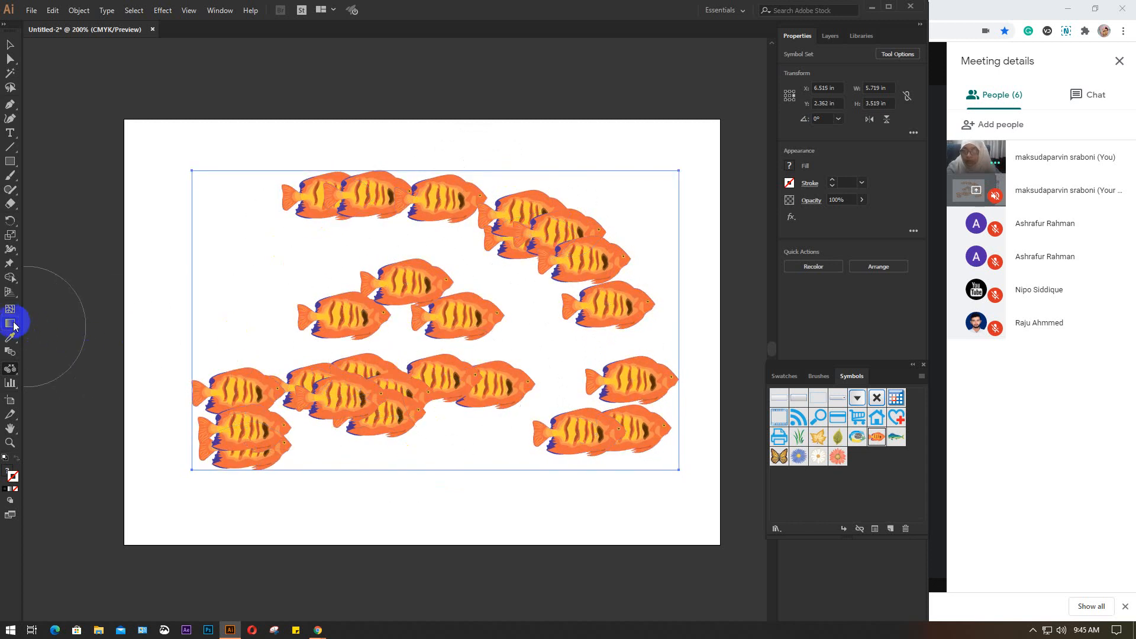
# Switch from the Symbol Scruncher to the Symbol Sprayer tool
pyautogui.moveTo(10, 372)
pyautogui.mouseDown()
pyautogui.moveTo(135, 371)
pyautogui.moveTo(108, 370)
pyautogui.mouseUp()
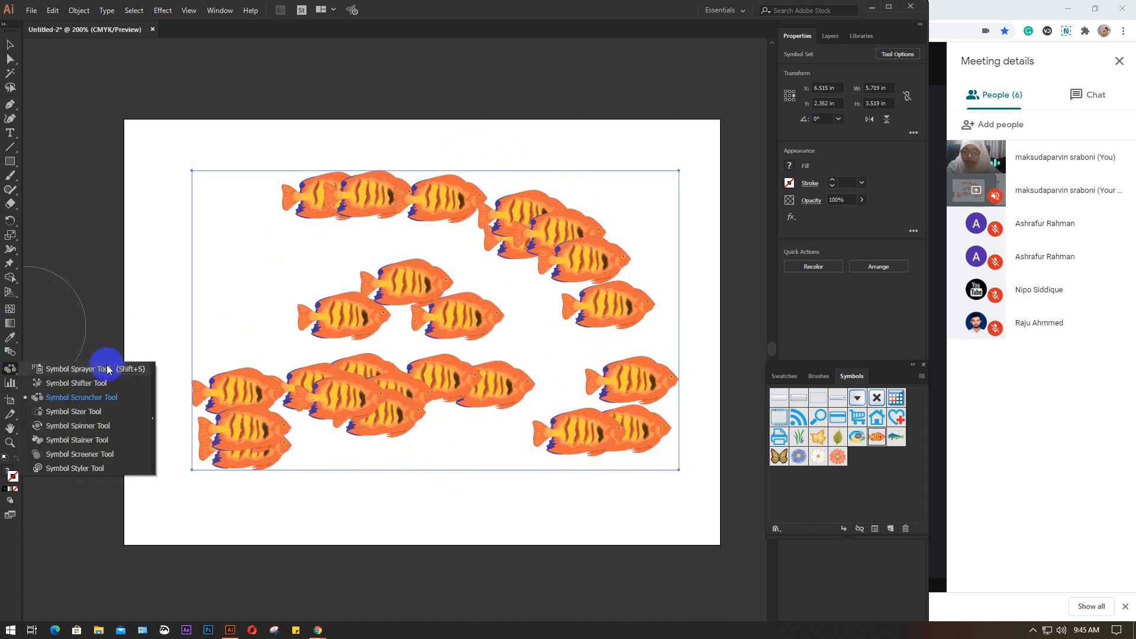
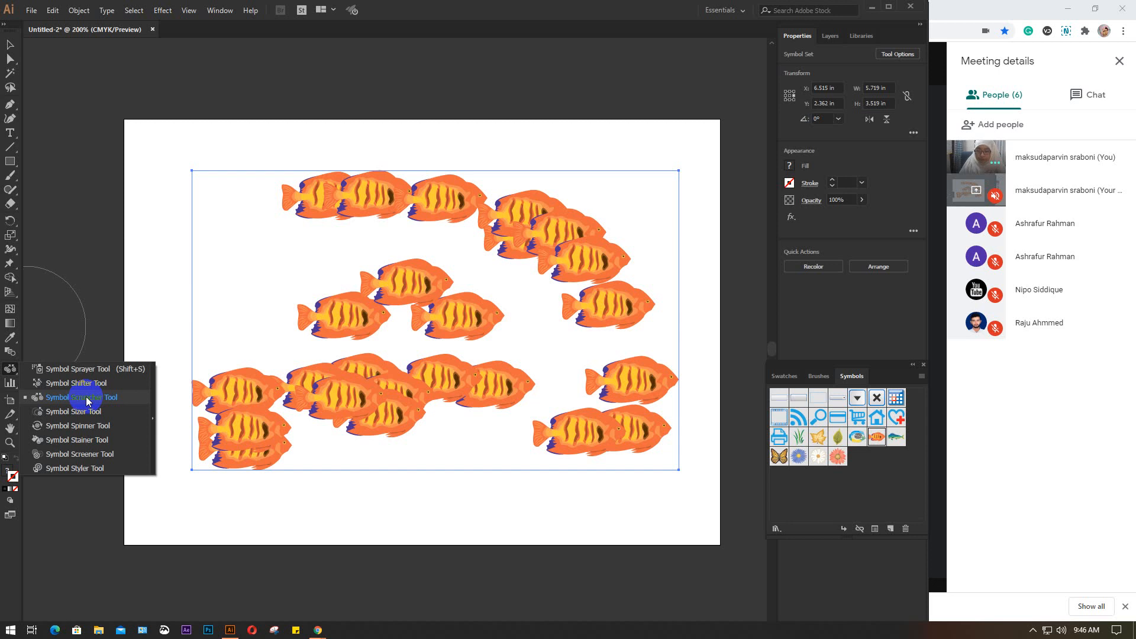
# Delete the fish symbol set from the artboard and switch back to the Symbol Sprayer tool
pyautogui.click(73, 412)
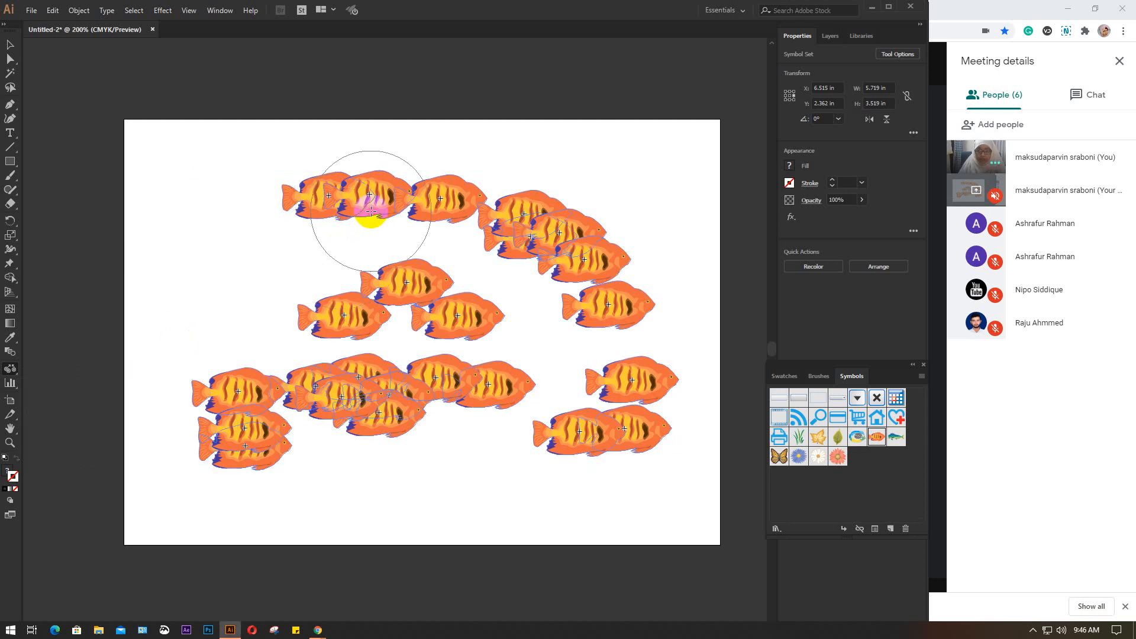
pyautogui.press('Delete')
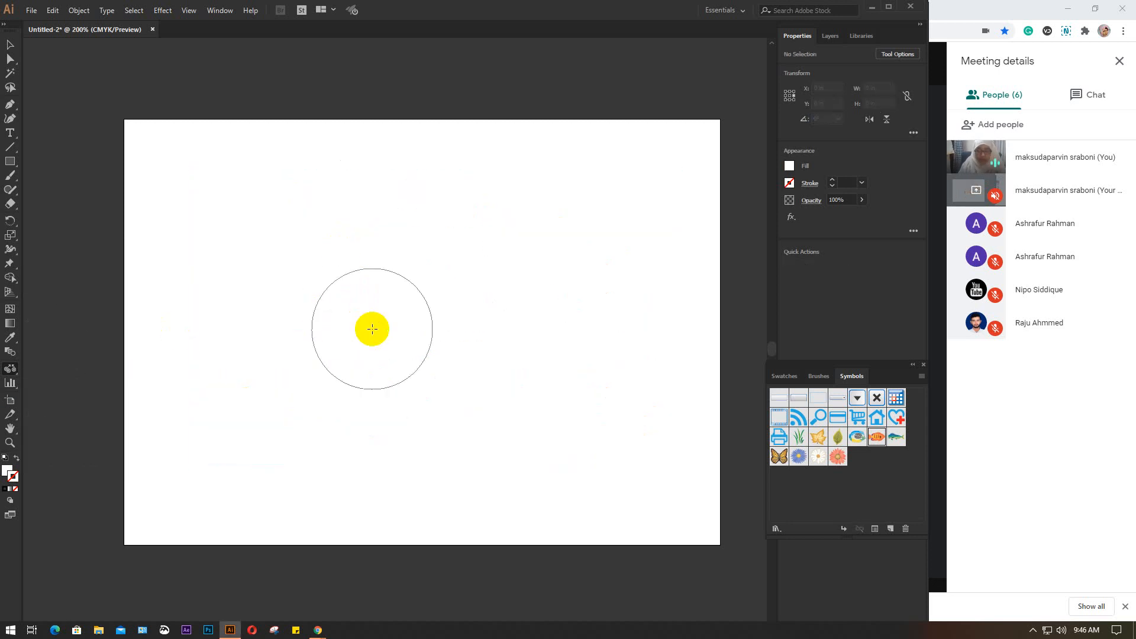
pyautogui.click(10, 368)
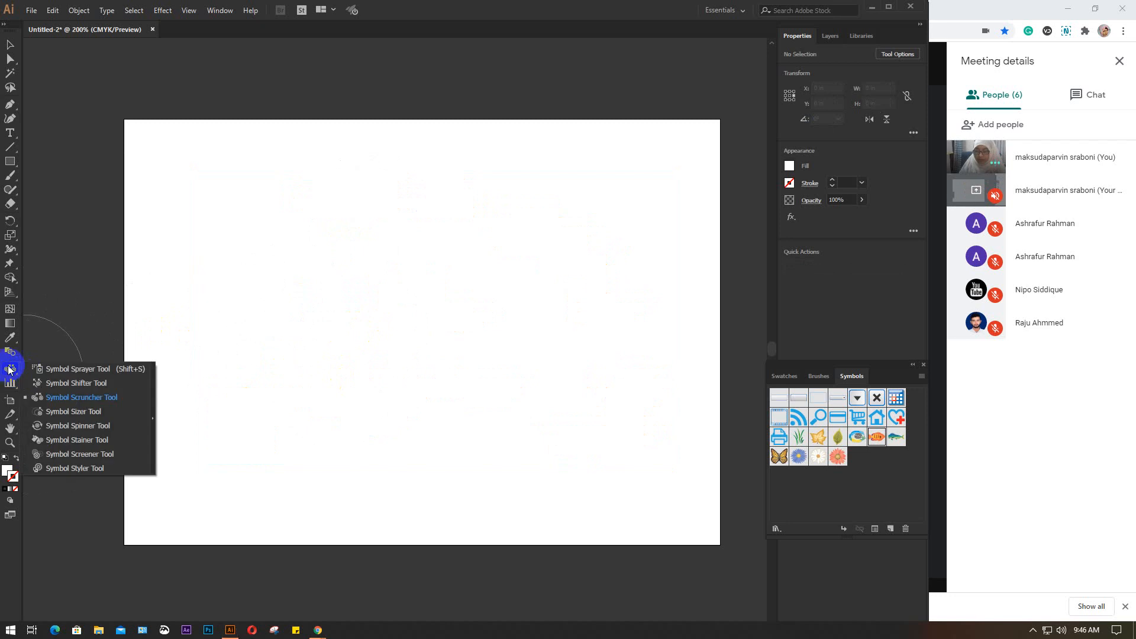
pyautogui.click(59, 368)
# Spray butterfly symbols around the artboard's edges with a smaller brush, making a set about 6.65 by 4.39 in
pyautogui.click(841, 456)
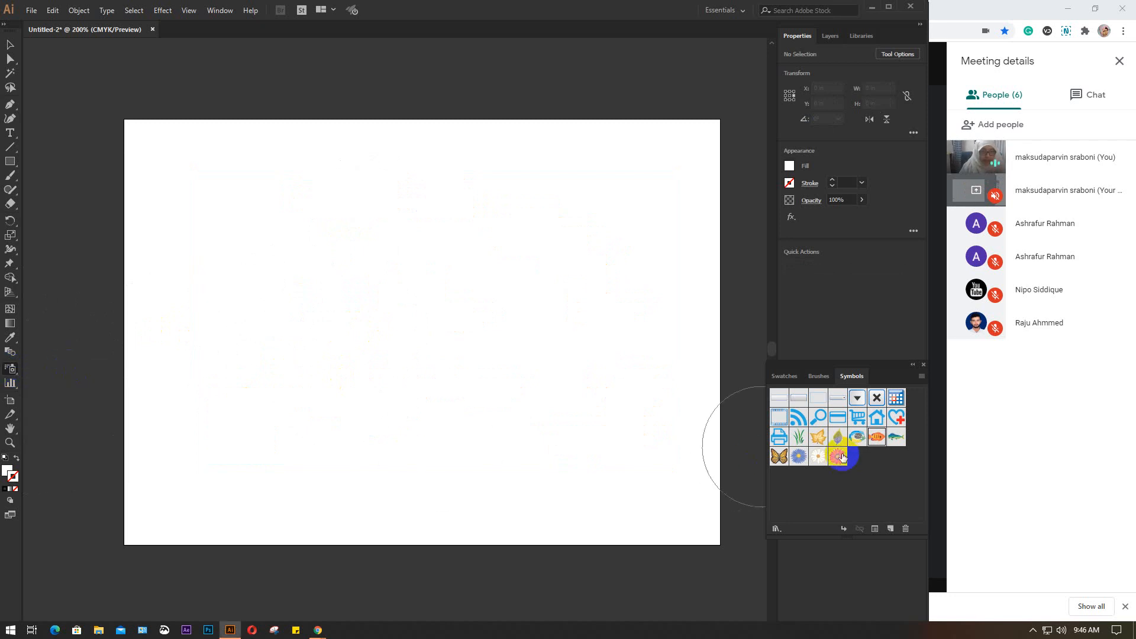
pyautogui.click(780, 456)
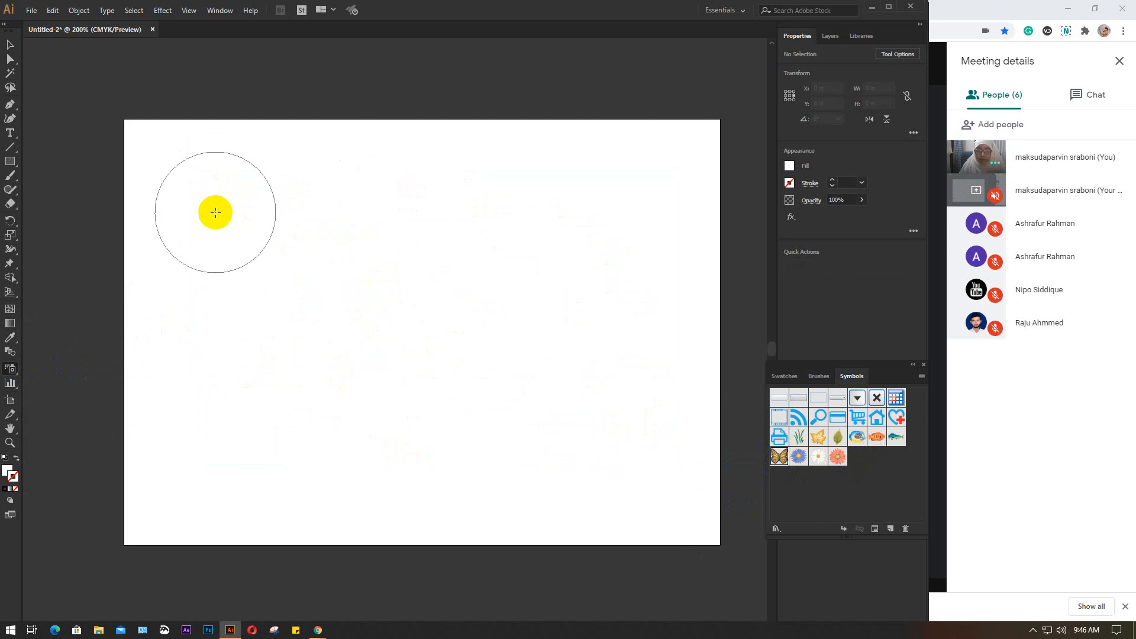
pyautogui.press('[')
pyautogui.press('[')
pyautogui.press('[')
pyautogui.press('[')
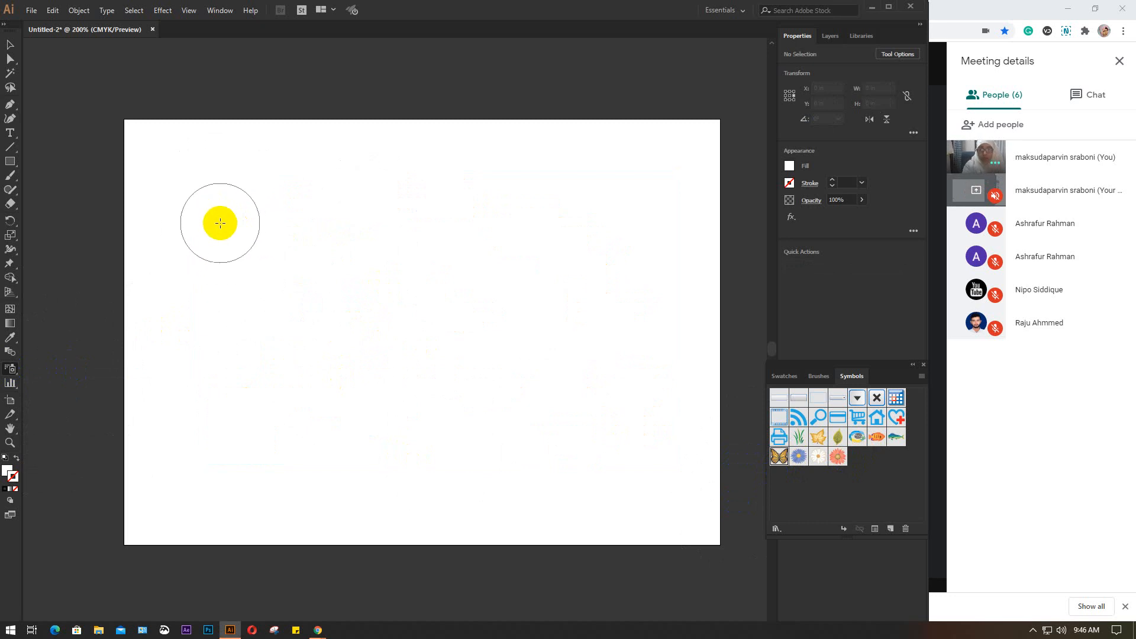
pyautogui.click(220, 223)
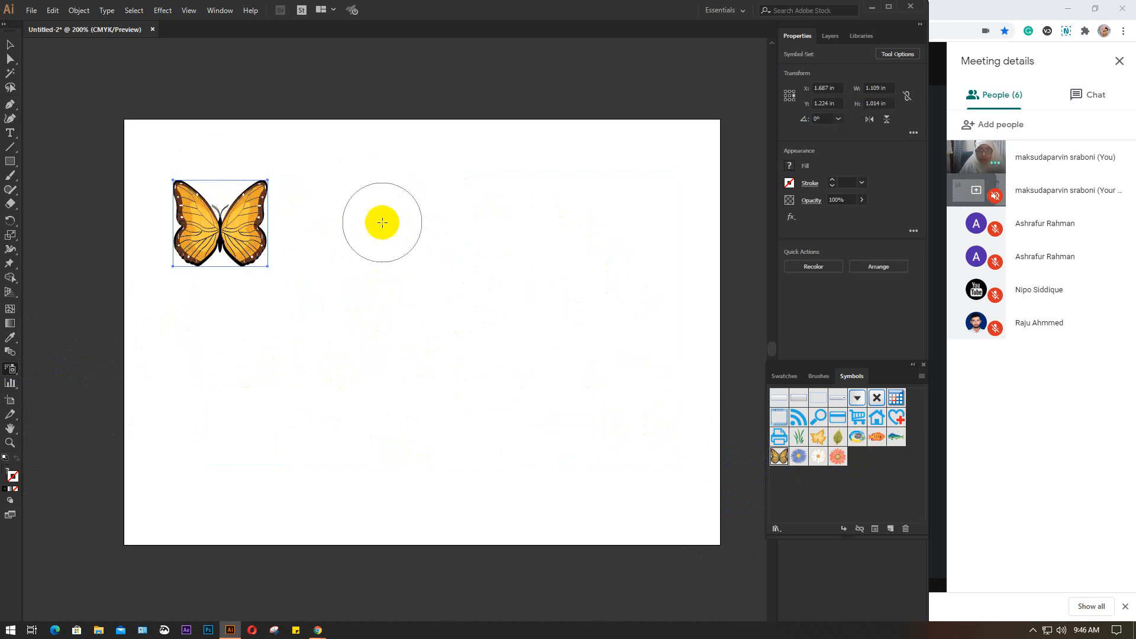
pyautogui.moveTo(376, 216)
pyautogui.mouseDown()
pyautogui.moveTo(545, 254)
pyautogui.moveTo(513, 457)
pyautogui.moveTo(267, 480)
pyautogui.mouseUp()
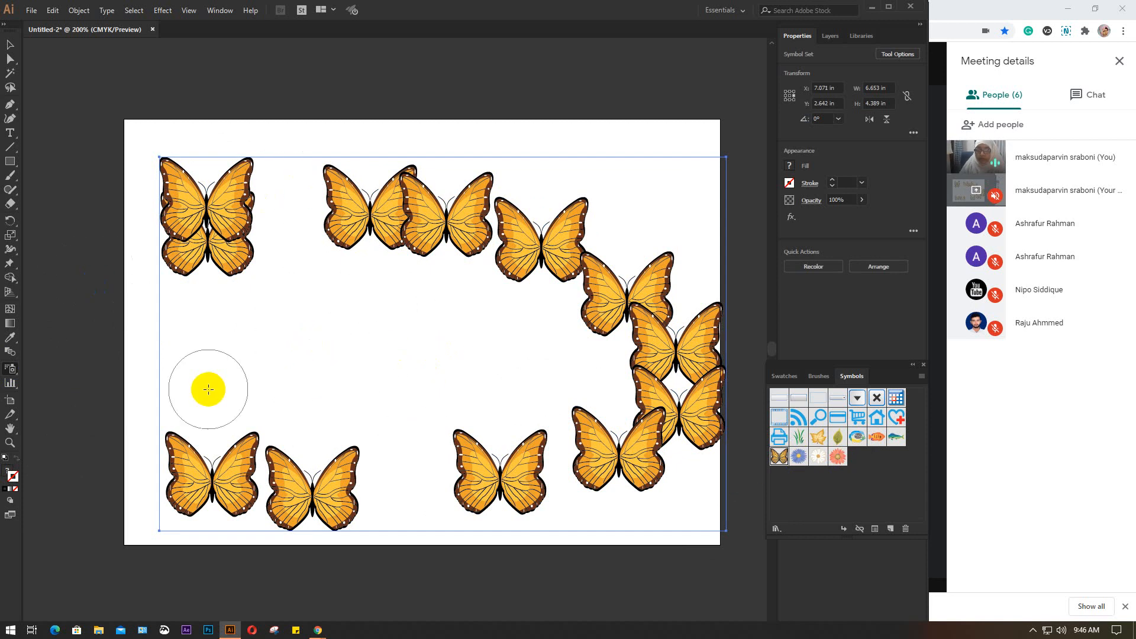
# Enlarge the bottom-centre butterfly with the Symbol Sizer tool until it covers much of the artboard
pyautogui.moveTo(10, 370)
pyautogui.mouseDown()
pyautogui.moveTo(74, 397)
pyautogui.moveTo(65, 411)
pyautogui.mouseUp()
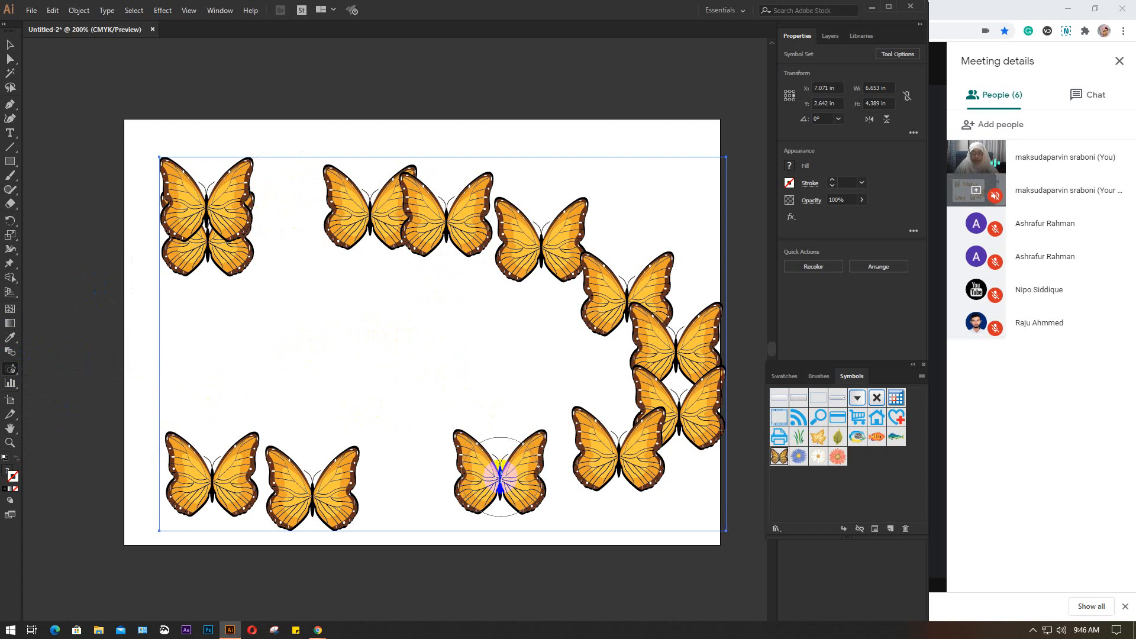
pyautogui.click(500, 477)
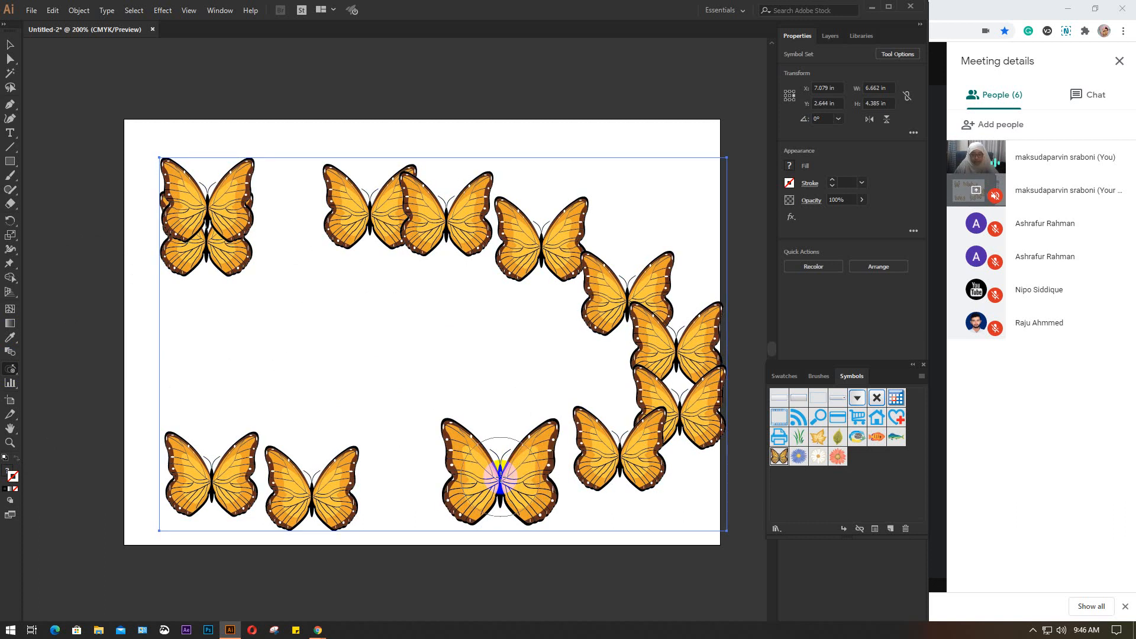
pyautogui.click(500, 477)
pyautogui.click(500, 477)
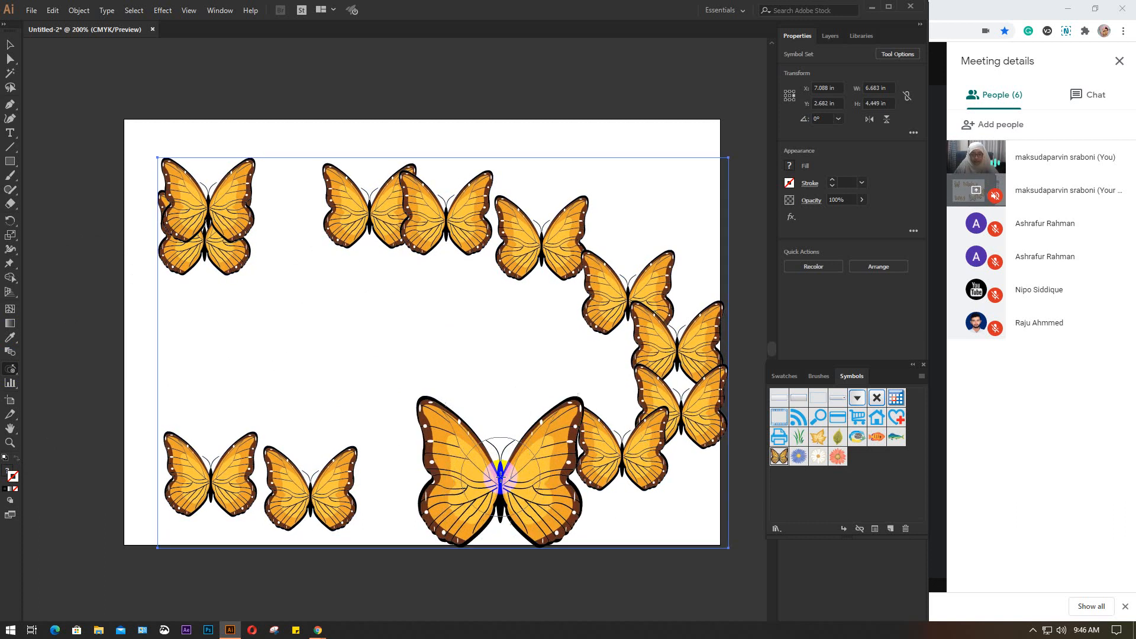
pyautogui.click(500, 477)
pyautogui.click(500, 477)
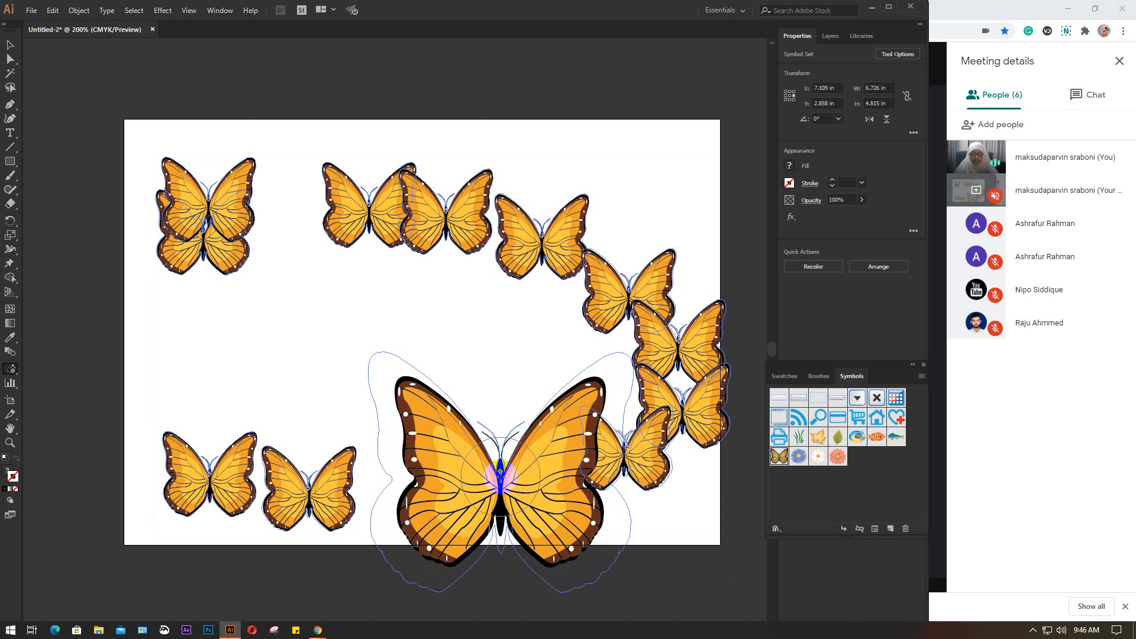
pyautogui.click(500, 477)
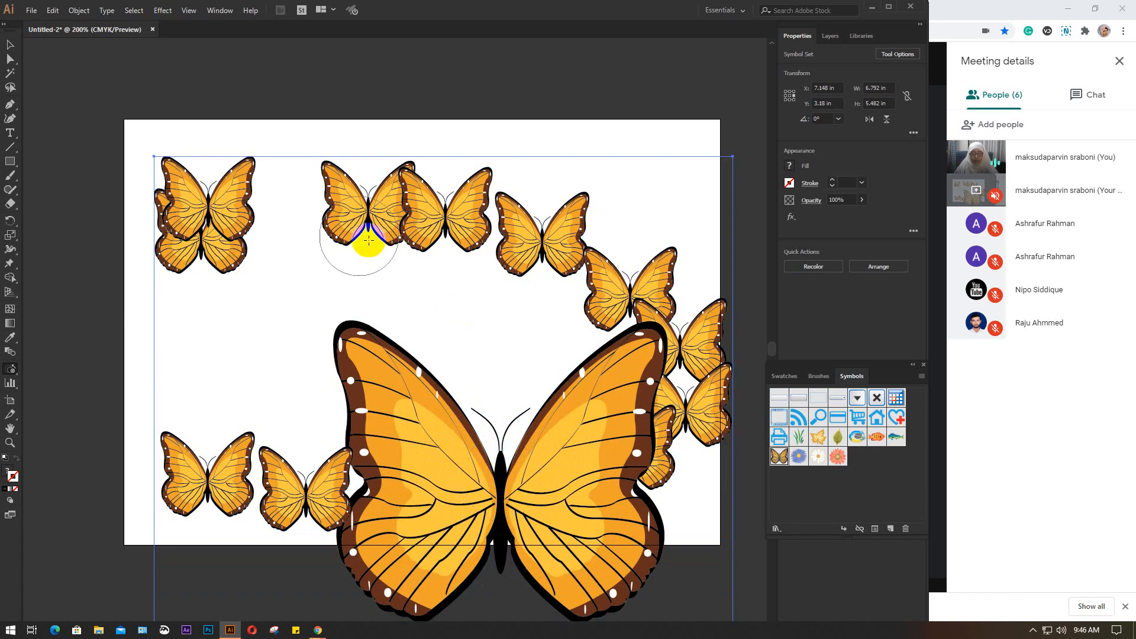
pyautogui.click(498, 514)
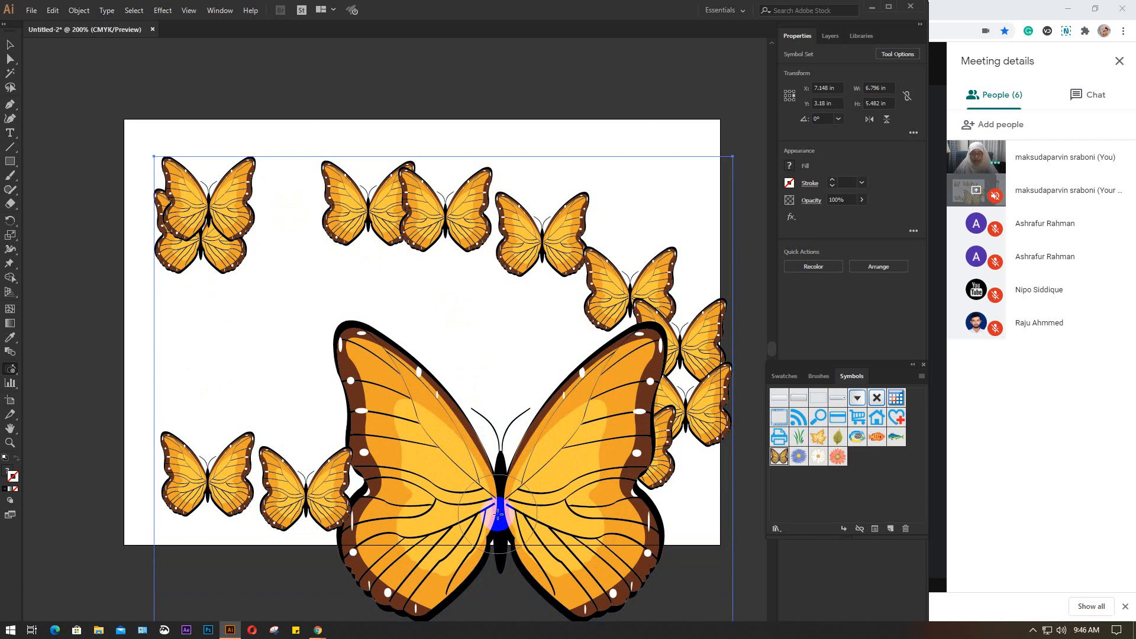
pyautogui.click(500, 489)
pyautogui.click(501, 484)
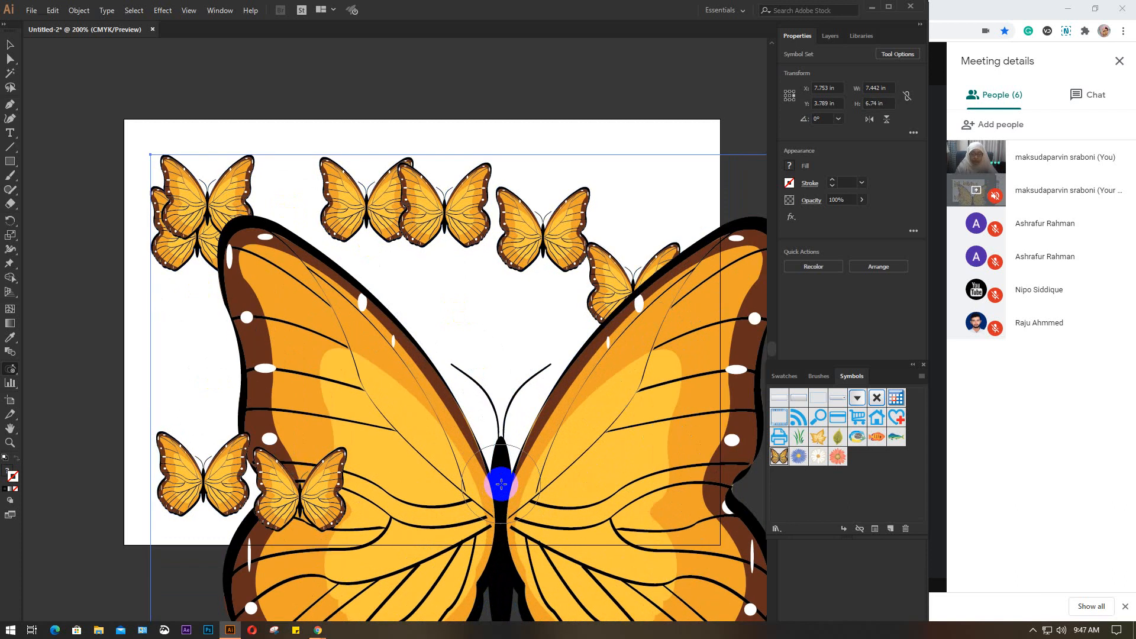
# Shrink the bottom-centre butterfly with the Symbol Sizer until it is much smaller than its neighbours
pyautogui.keyDown('alt'); pyautogui.click(501, 484); pyautogui.keyUp('alt')
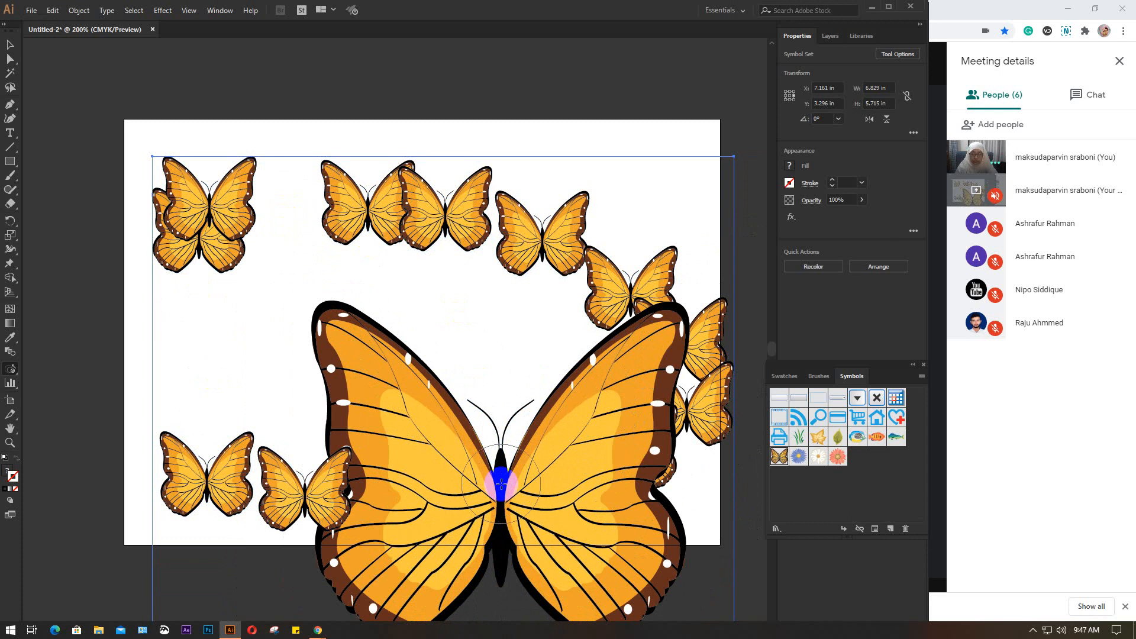
pyautogui.keyDown('alt'); pyautogui.click(500, 484); pyautogui.keyUp('alt')
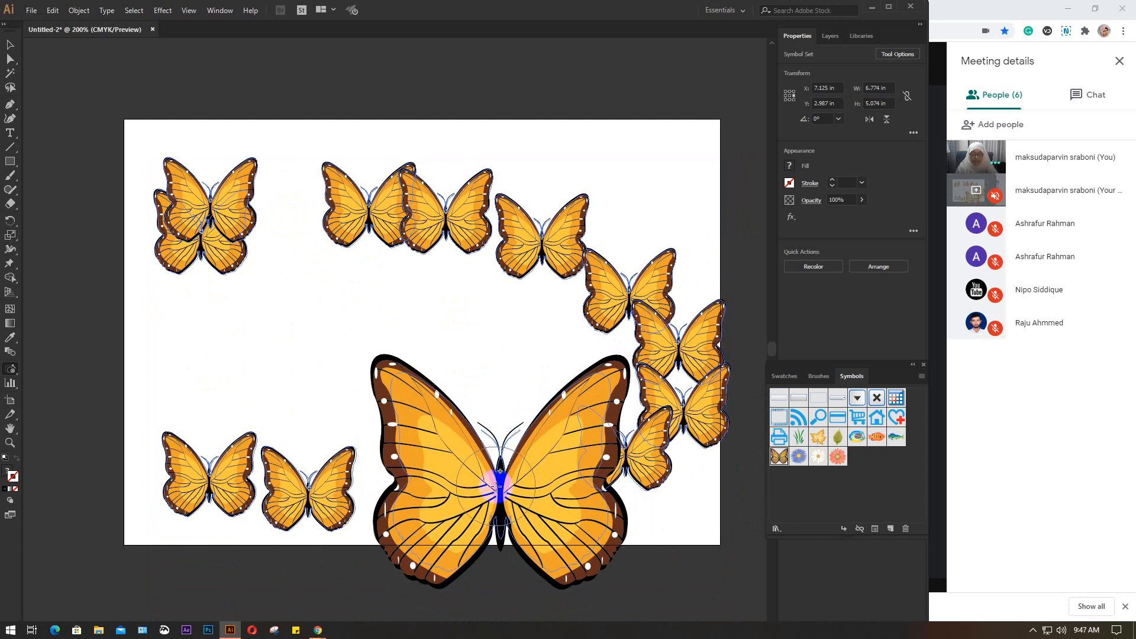
pyautogui.keyDown('alt'); pyautogui.click(498, 484); pyautogui.keyUp('alt')
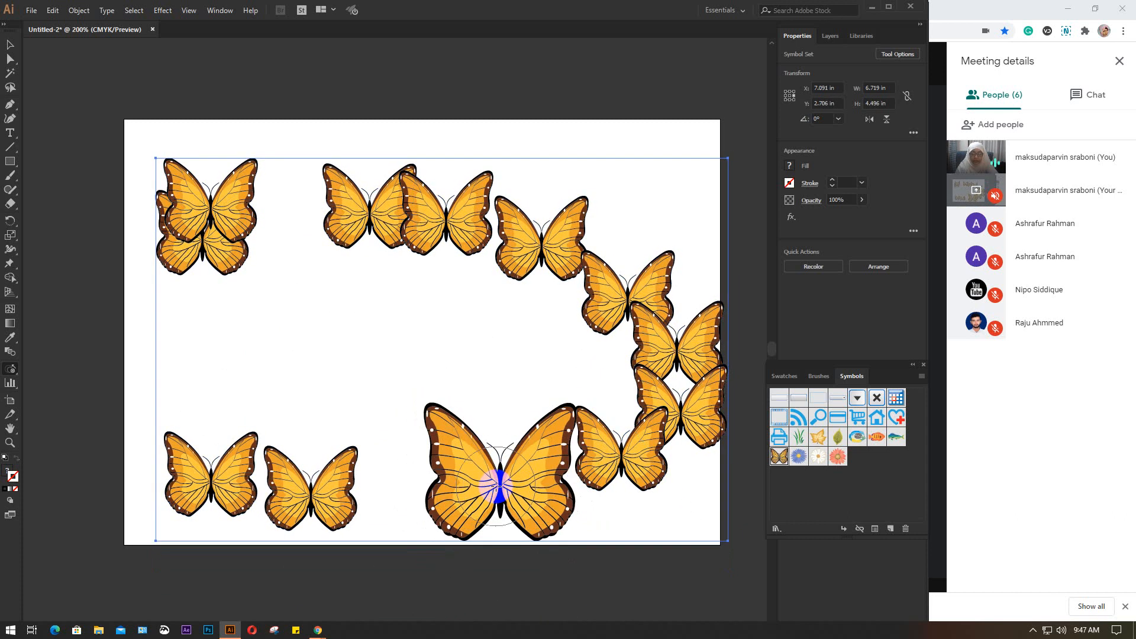
pyautogui.keyDown('alt'); pyautogui.click(499, 484); pyautogui.keyUp('alt')
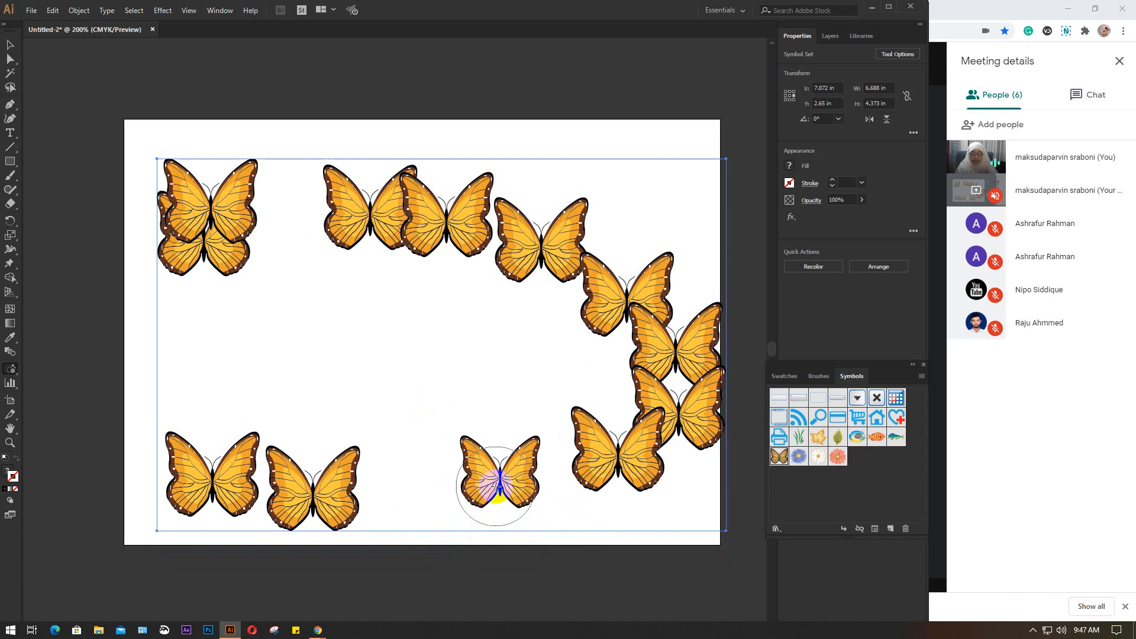
pyautogui.keyDown('alt'); pyautogui.click(499, 484); pyautogui.keyUp('alt')
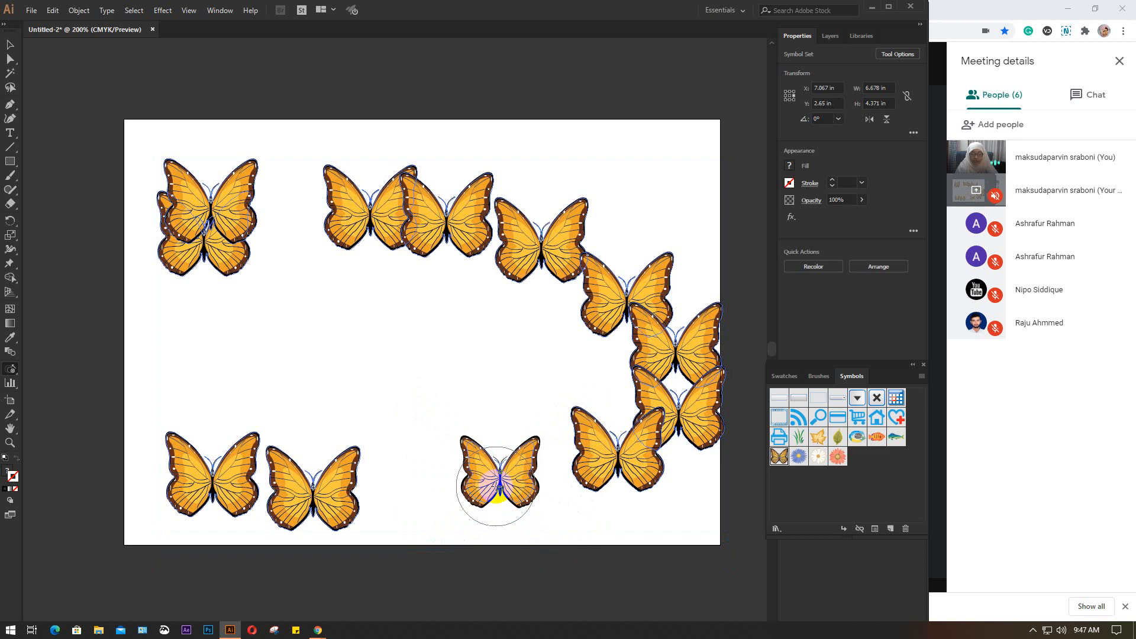
pyautogui.keyDown('alt'); pyautogui.click(496, 486); pyautogui.keyUp('alt')
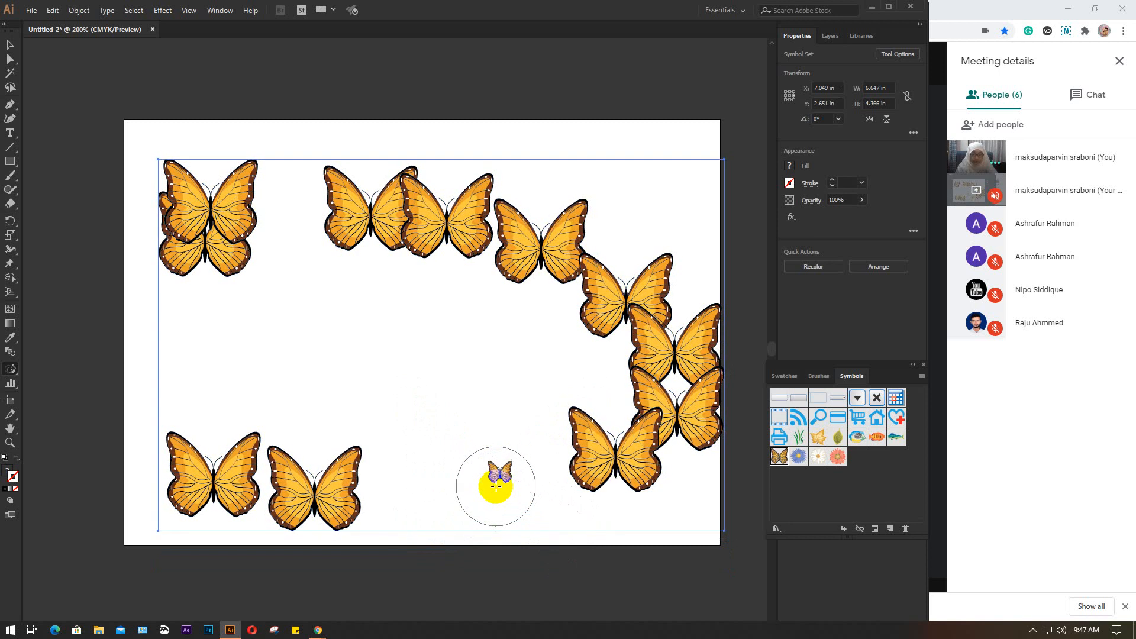
pyautogui.keyDown('alt'); pyautogui.click(496, 486); pyautogui.keyUp('alt')
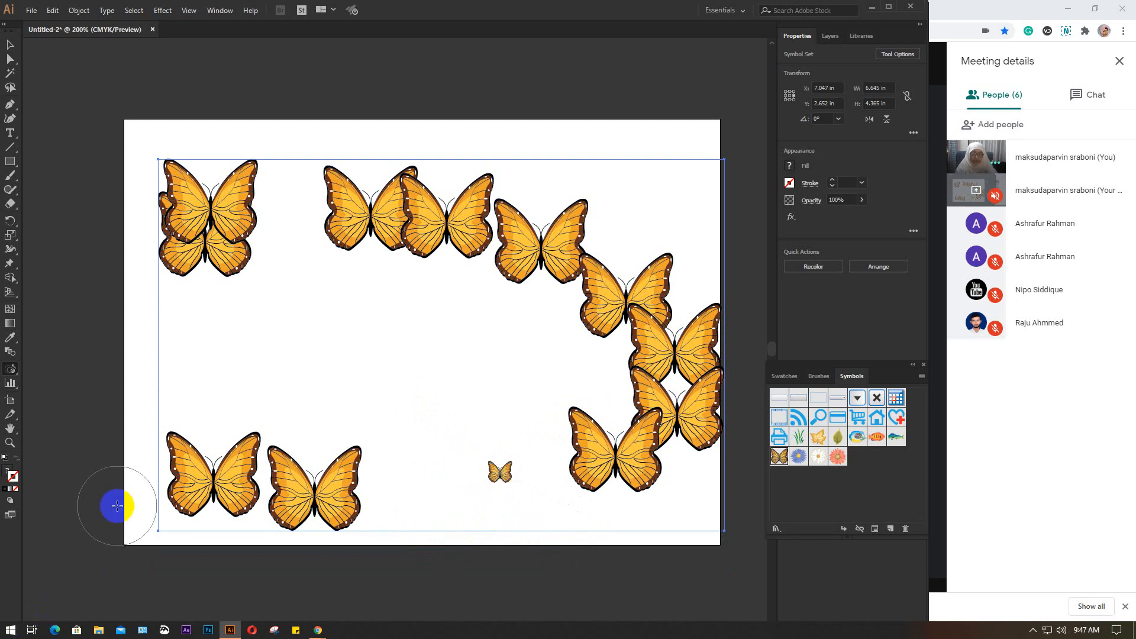
# Vary the sizes of the remaining butterflies with an enlarged Sizer brush, bringing the set to about 6.23 by 4.10 in
pyautogui.press(']')
pyautogui.press(']')
pyautogui.press(']')
pyautogui.press(']')
pyautogui.press(']')
pyautogui.press(']')
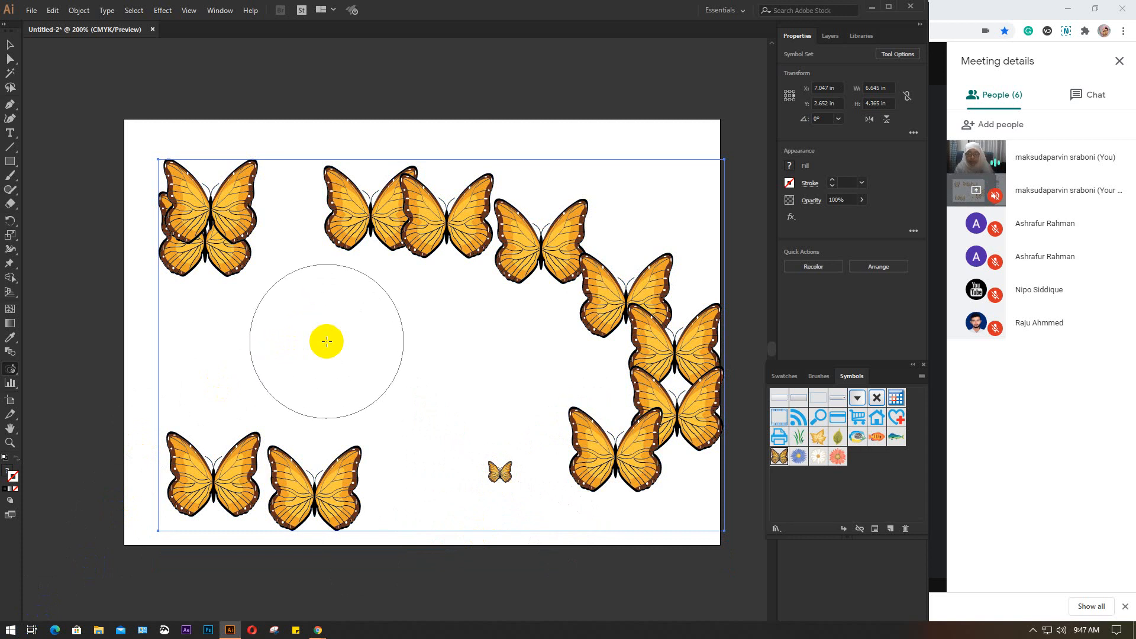
pyautogui.click(233, 473)
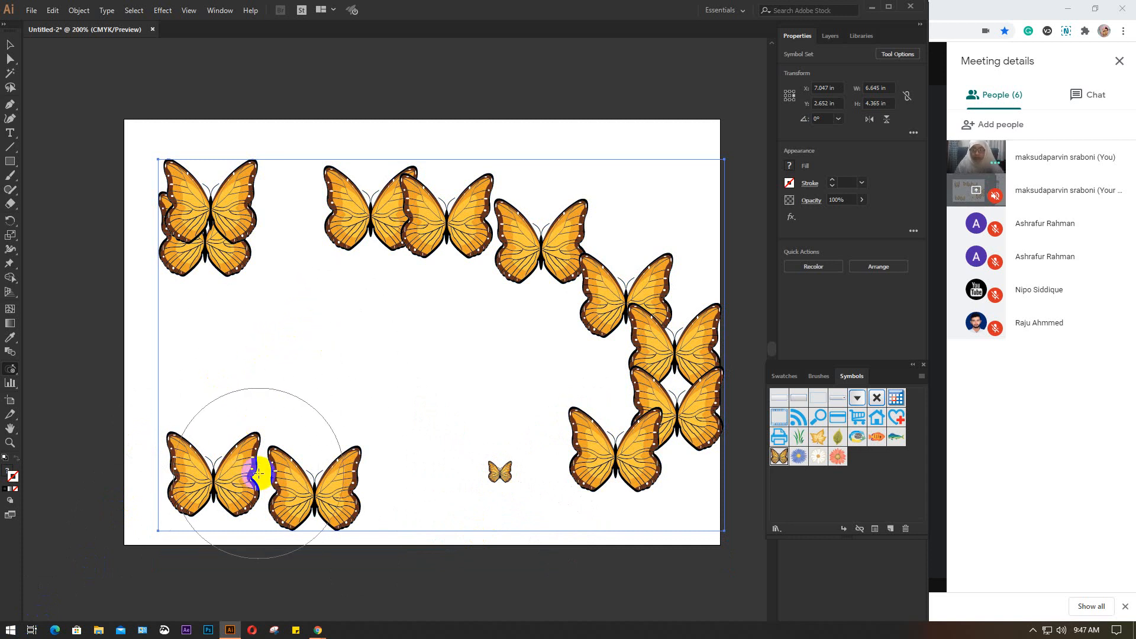
pyautogui.moveTo(260, 473)
pyautogui.mouseDown()
pyautogui.moveTo(342, 475)
pyautogui.moveTo(290, 464)
pyautogui.moveTo(321, 459)
pyautogui.moveTo(264, 453)
pyautogui.moveTo(199, 411)
pyautogui.moveTo(223, 402)
pyautogui.moveTo(296, 416)
pyautogui.moveTo(303, 459)
pyautogui.moveTo(321, 470)
pyautogui.moveTo(264, 484)
pyautogui.moveTo(185, 480)
pyautogui.moveTo(322, 462)
pyautogui.moveTo(271, 464)
pyautogui.moveTo(380, 236)
pyautogui.moveTo(376, 225)
pyautogui.moveTo(157, 216)
pyautogui.moveTo(177, 203)
pyautogui.moveTo(213, 199)
pyautogui.moveTo(397, 264)
pyautogui.moveTo(558, 246)
pyautogui.moveTo(604, 318)
pyautogui.moveTo(636, 414)
pyautogui.moveTo(639, 382)
pyautogui.moveTo(535, 245)
pyautogui.moveTo(355, 193)
pyautogui.moveTo(299, 228)
pyautogui.mouseUp()
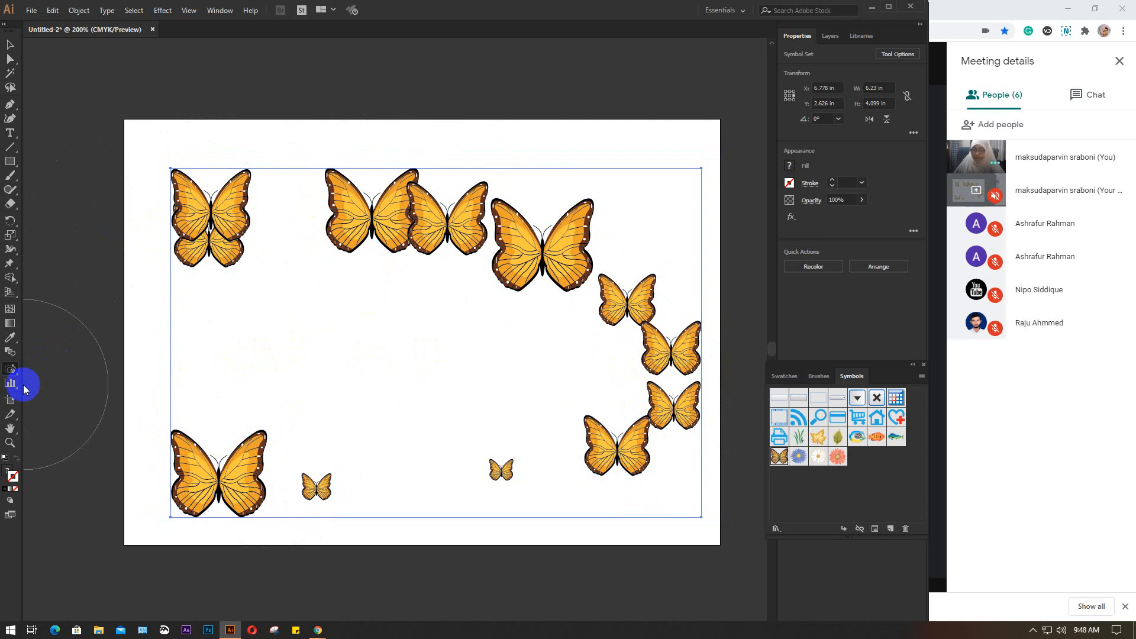
# Rotate the large lower-left butterfly and the small one beside it clockwise with the Symbol Spinner tool
pyautogui.click(10, 368)
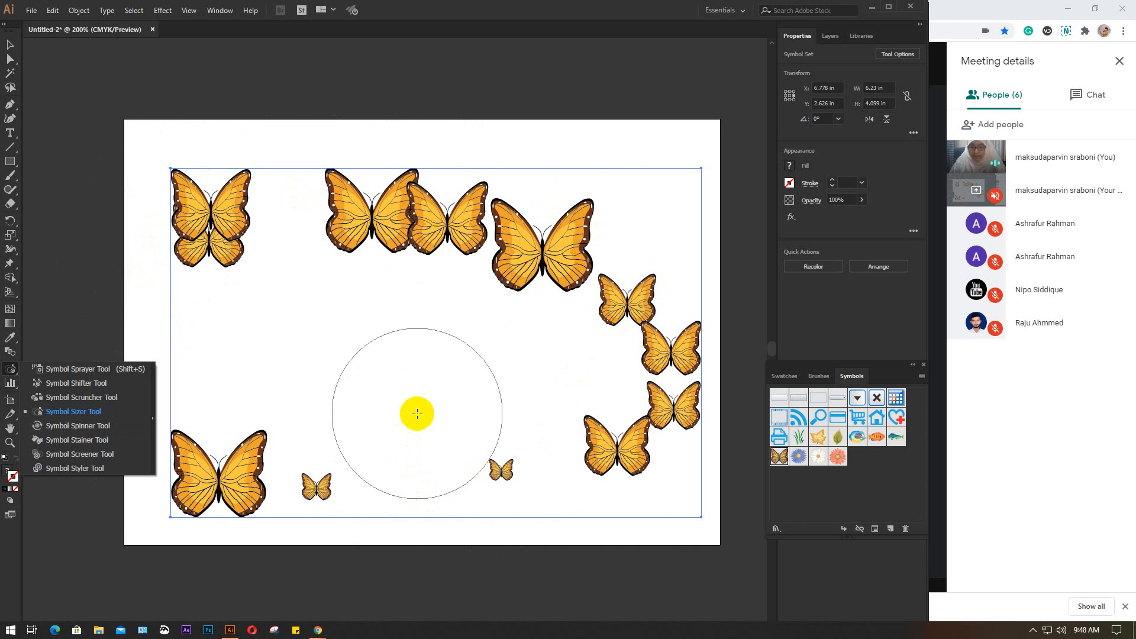
pyautogui.click(87, 426)
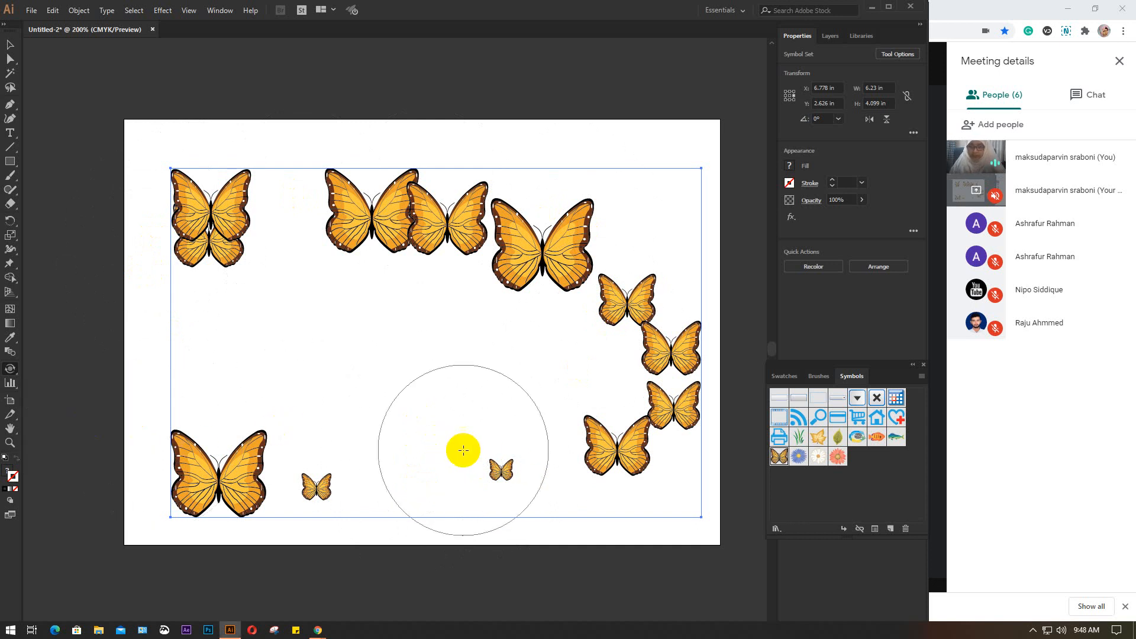
pyautogui.click(498, 468)
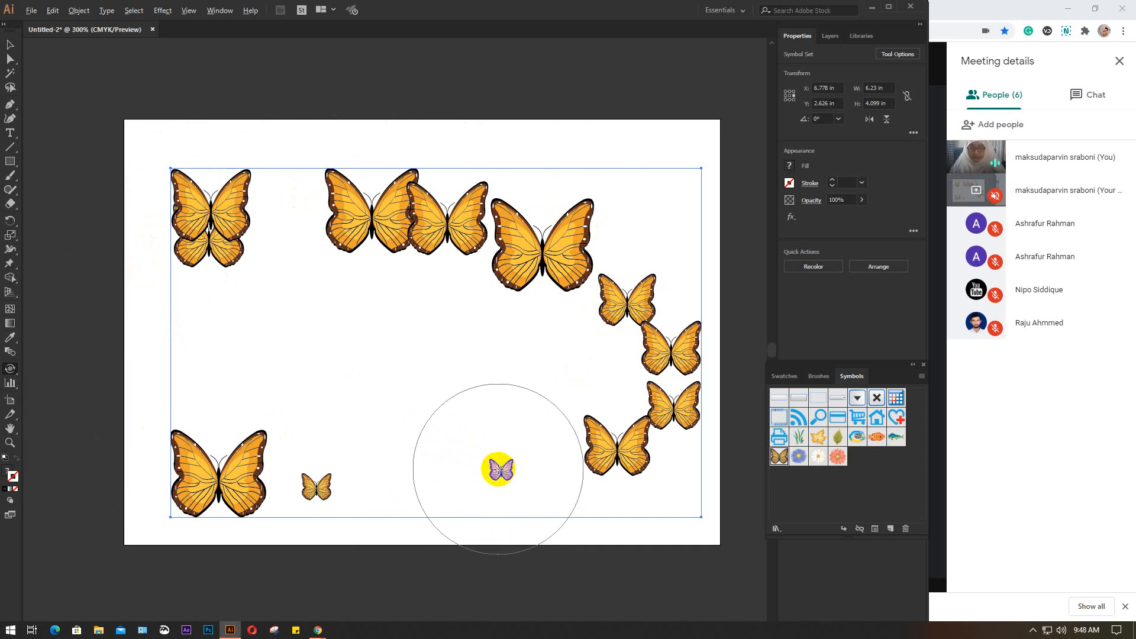
pyautogui.scroll(2, 499, 469)
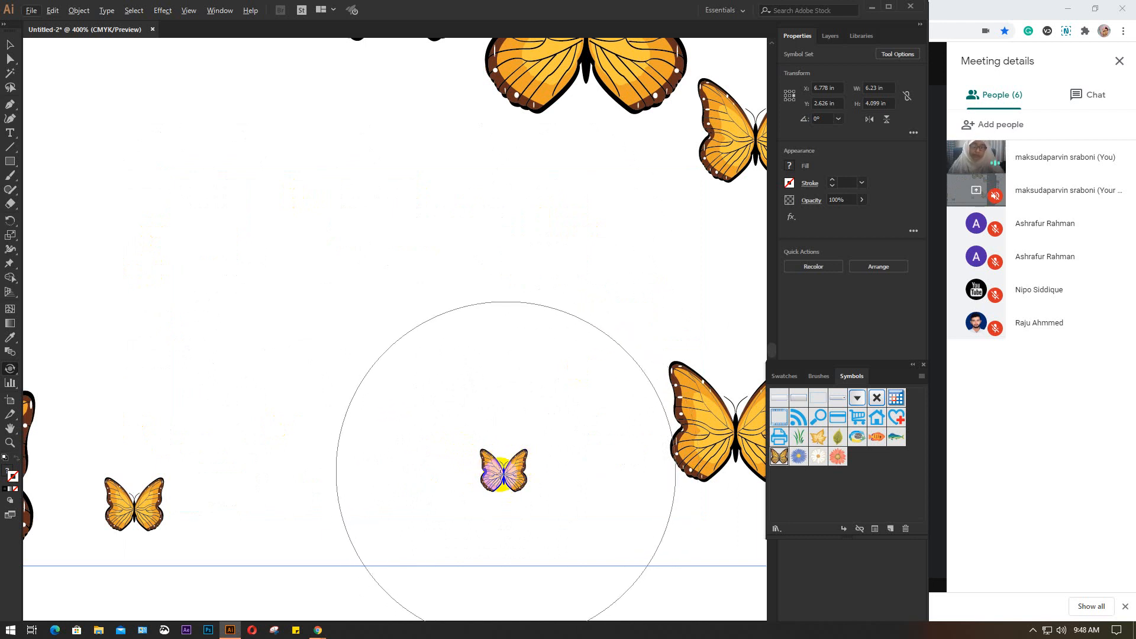
pyautogui.moveTo(507, 470)
pyautogui.mouseDown()
pyautogui.moveTo(441, 452)
pyautogui.moveTo(463, 418)
pyautogui.moveTo(415, 433)
pyautogui.moveTo(408, 470)
pyautogui.moveTo(435, 405)
pyautogui.moveTo(456, 400)
pyautogui.moveTo(497, 426)
pyautogui.moveTo(503, 490)
pyautogui.moveTo(486, 464)
pyautogui.mouseUp()
pyautogui.moveTo(225, 475); pyautogui.dragTo(433, 382)
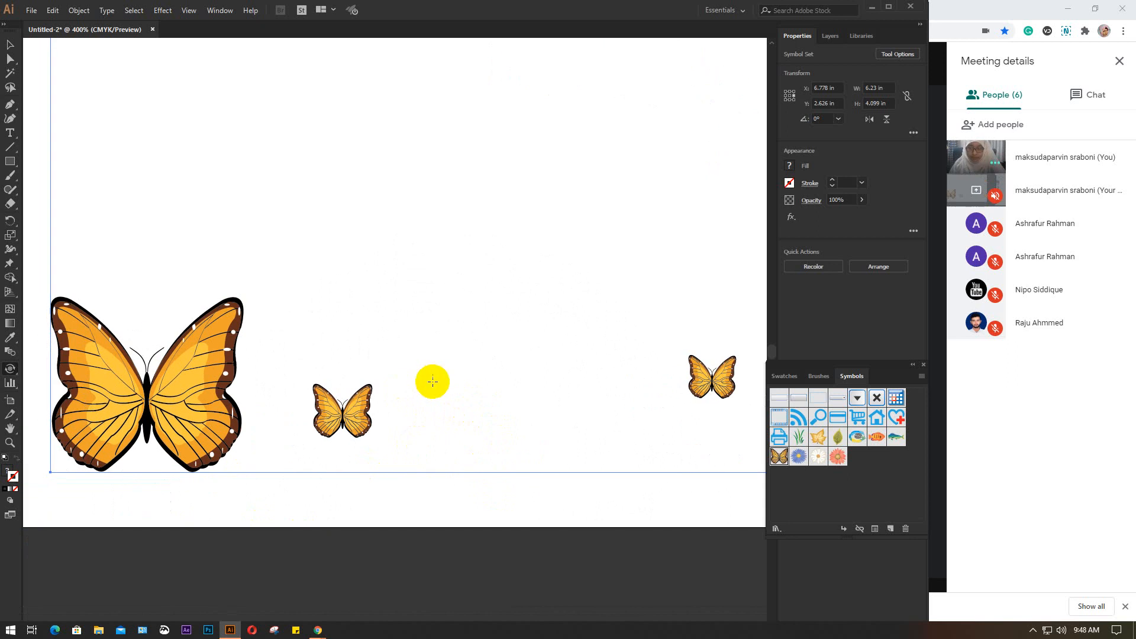
pyautogui.moveTo(343, 409)
pyautogui.mouseDown()
pyautogui.moveTo(369, 424)
pyautogui.moveTo(353, 410)
pyautogui.moveTo(336, 419)
pyautogui.moveTo(361, 410)
pyautogui.moveTo(326, 417)
pyautogui.moveTo(351, 394)
pyautogui.moveTo(328, 403)
pyautogui.moveTo(359, 393)
pyautogui.moveTo(312, 390)
pyautogui.moveTo(341, 382)
pyautogui.moveTo(355, 405)
pyautogui.moveTo(335, 412)
pyautogui.moveTo(356, 414)
pyautogui.moveTo(161, 367)
pyautogui.mouseUp()
# Rotate the small bottom-centre butterfly counterclockwise using a smaller Symbol Spinner brush
pyautogui.press('[')
pyautogui.press('[')
pyautogui.press('[')
pyautogui.press('[')
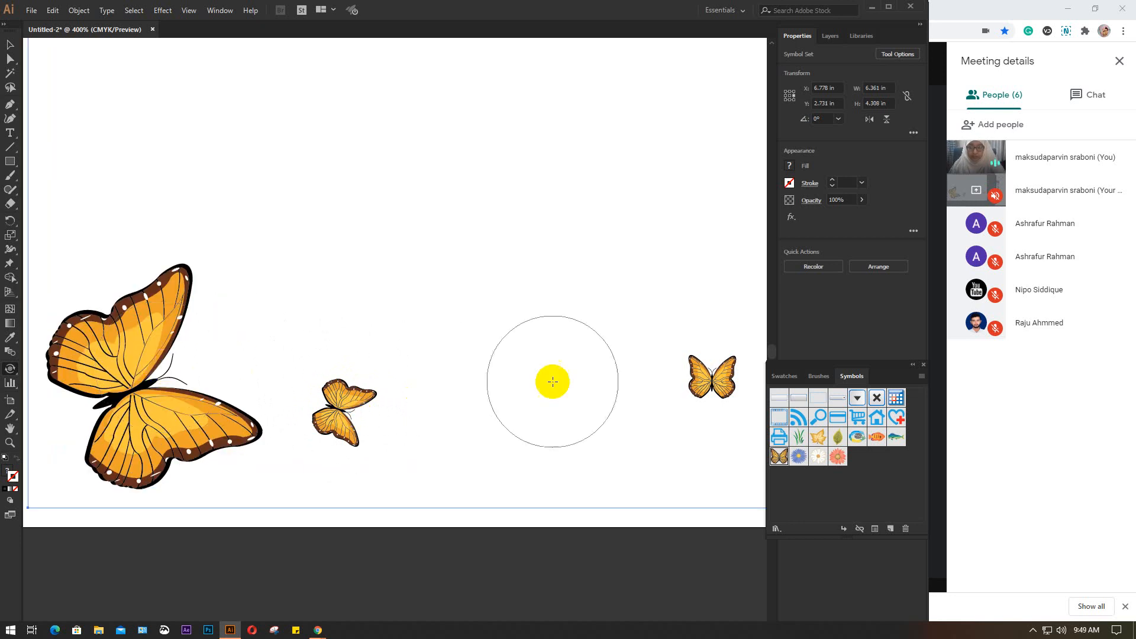
pyautogui.moveTo(692, 383); pyautogui.dragTo(685, 385)
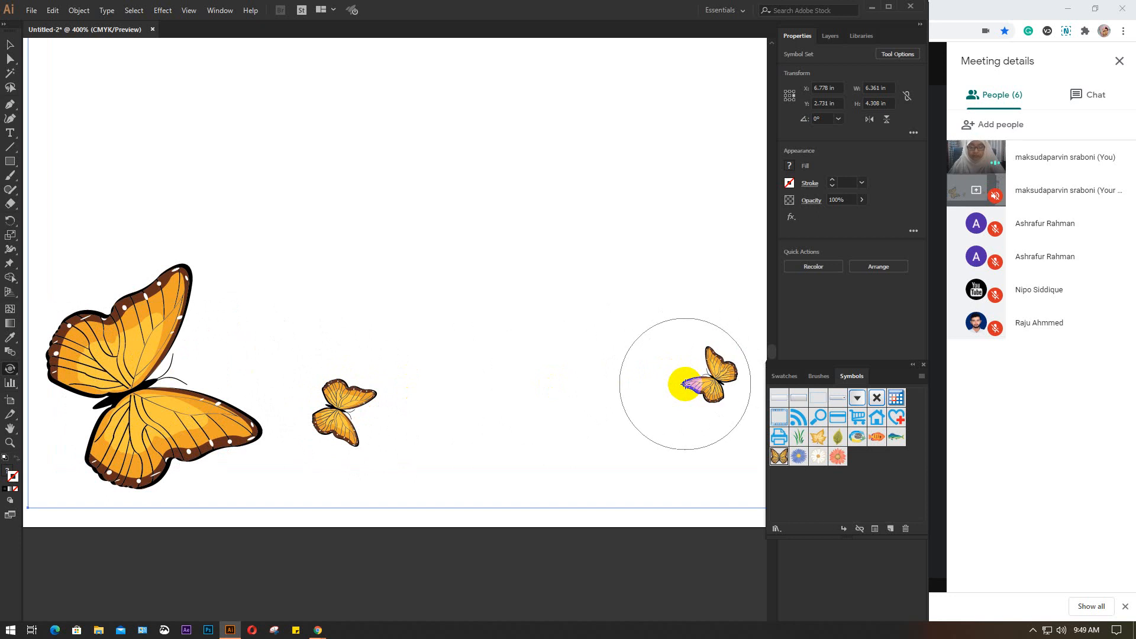
# Rotate the two overlapping butterflies at the artboard's upper middle counterclockwise using an enlarged Spinner brush
pyautogui.scroll(-1, 687, 383)
pyautogui.moveTo(655, 302); pyautogui.dragTo(586, 454)
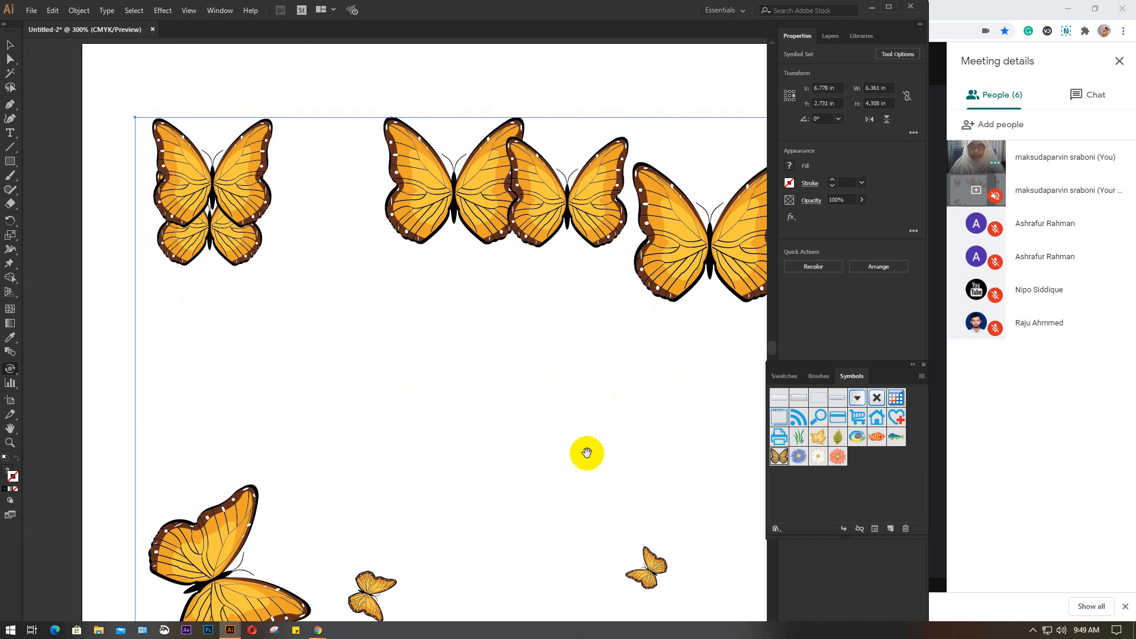
pyautogui.press(']')
pyautogui.press(']')
pyautogui.press(']')
pyautogui.press(']')
pyautogui.press(']')
pyautogui.press(']')
pyautogui.press(']')
pyautogui.press(']')
pyautogui.press(']')
pyautogui.press(']')
pyautogui.press(']')
pyautogui.press(']')
pyautogui.press(']')
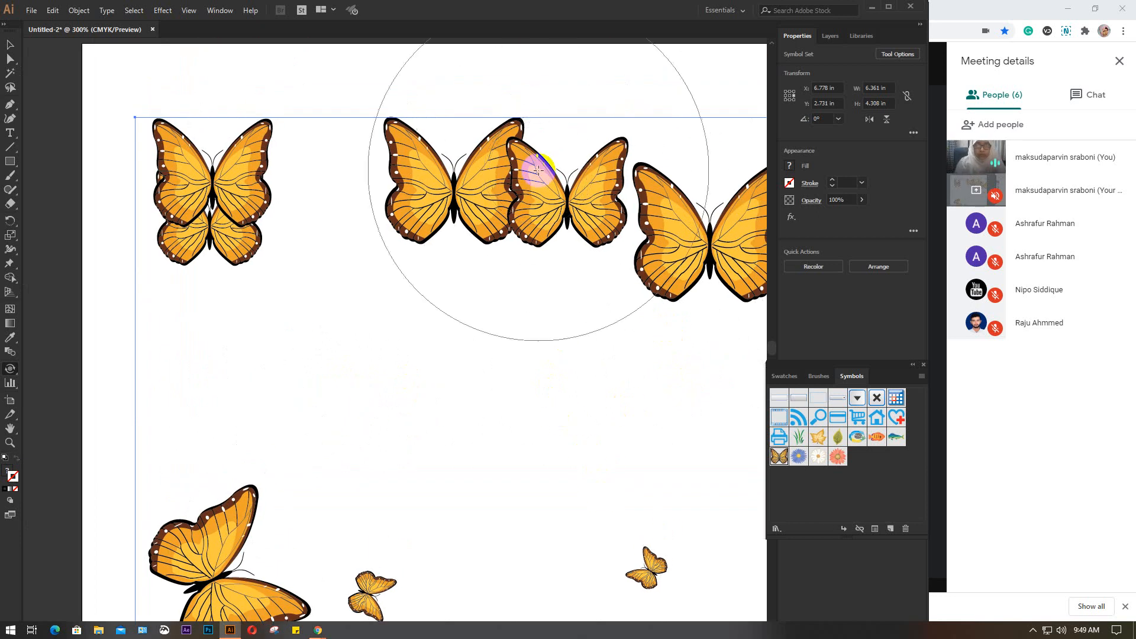
pyautogui.moveTo(515, 185)
pyautogui.mouseDown()
pyautogui.moveTo(498, 196)
pyautogui.moveTo(505, 181)
pyautogui.mouseUp()
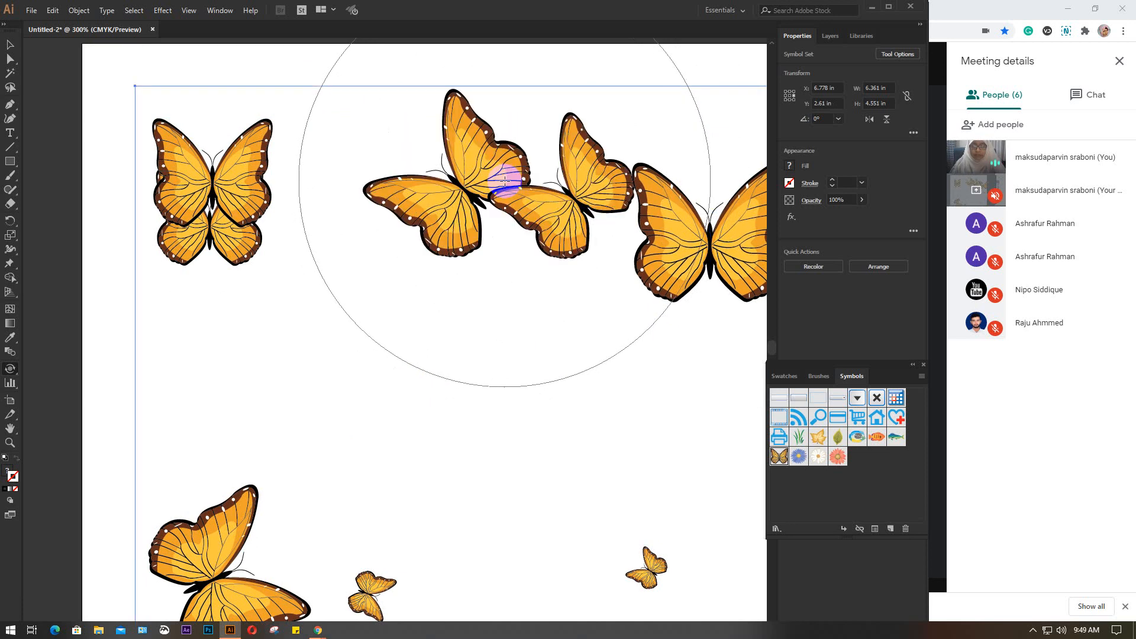
# Rotate the overlapping upper-left pair, the large upper-right butterfly and the butterflies down the right side with the Symbol Spinner tool
pyautogui.moveTo(266, 223); pyautogui.dragTo(266, 224)
pyautogui.moveTo(464, 268); pyautogui.dragTo(271, 278)
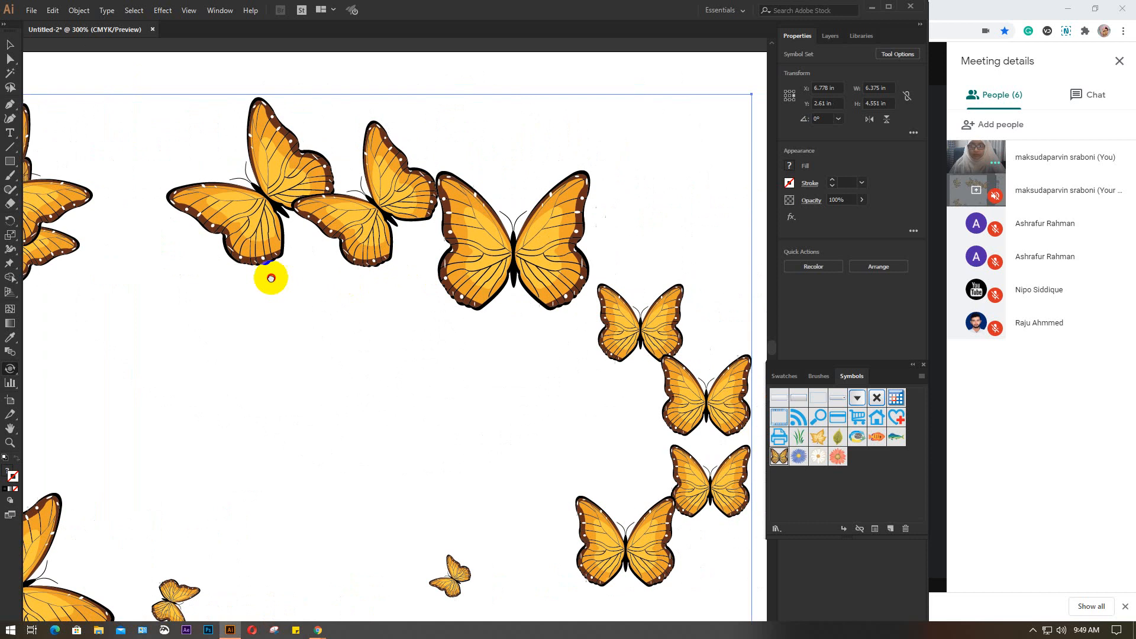
pyautogui.moveTo(577, 306)
pyautogui.mouseDown()
pyautogui.moveTo(529, 320)
pyautogui.moveTo(552, 305)
pyautogui.moveTo(538, 311)
pyautogui.moveTo(525, 335)
pyautogui.mouseUp()
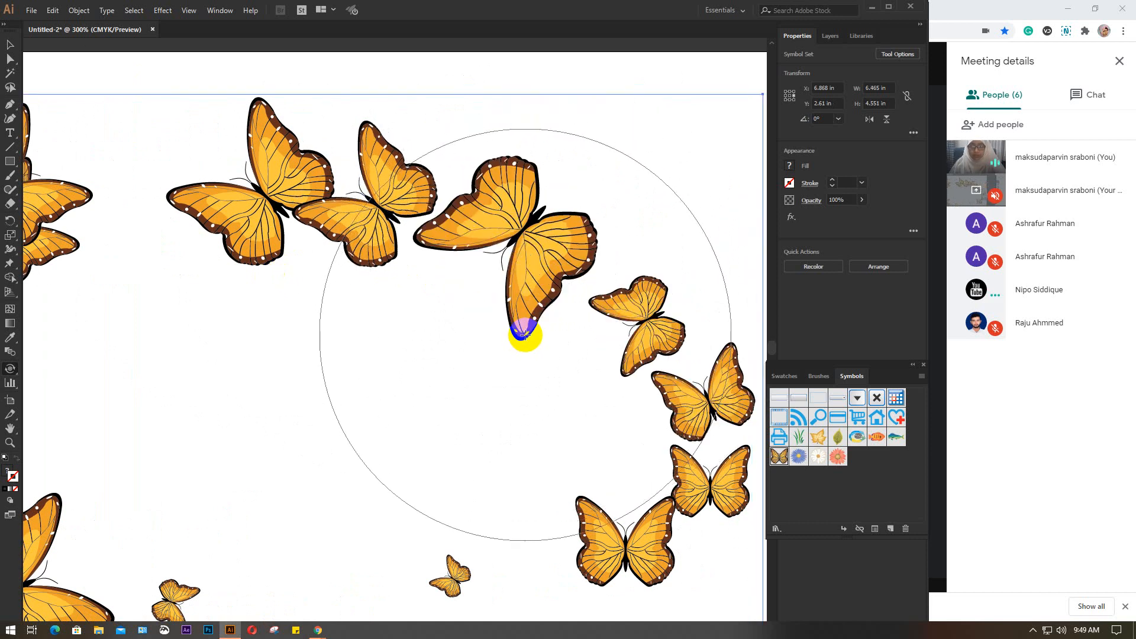
pyautogui.moveTo(598, 451)
pyautogui.mouseDown()
pyautogui.moveTo(595, 349)
pyautogui.moveTo(564, 464)
pyautogui.moveTo(569, 503)
pyautogui.moveTo(520, 433)
pyautogui.moveTo(465, 441)
pyautogui.moveTo(503, 385)
pyautogui.mouseUp()
pyautogui.hotkey('ctrl', '-')
pyautogui.hotkey('ctrl', '-')
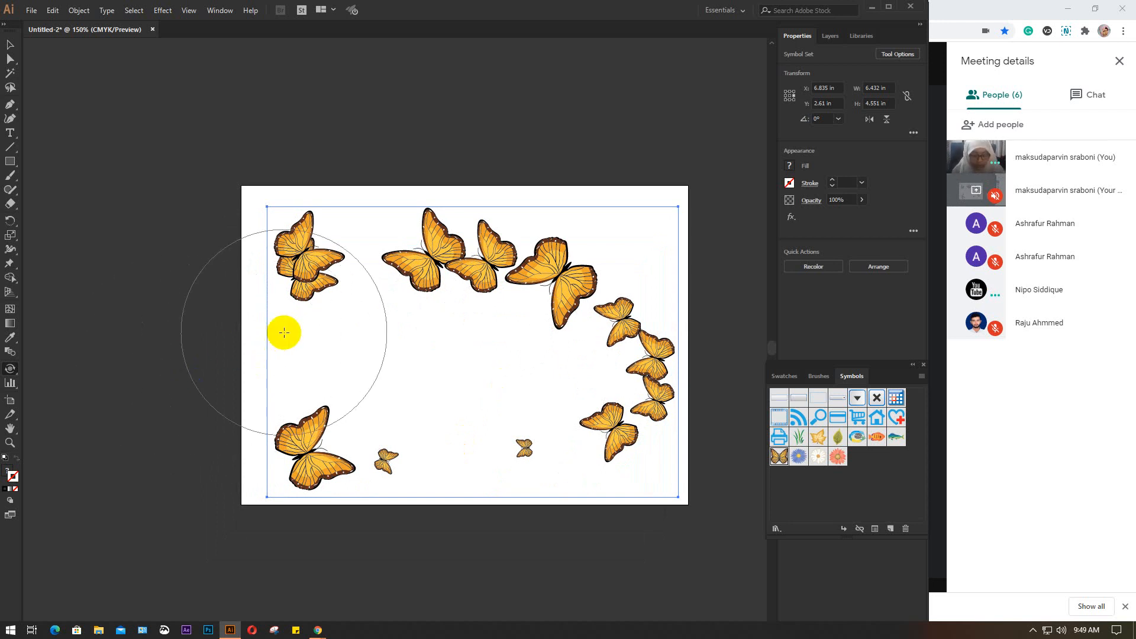
# Delete the butterfly set and spray seven coral flowers at four spots with the Symbol Sprayer, spanning about 4.91 by 3.09 in
pyautogui.press('Delete')
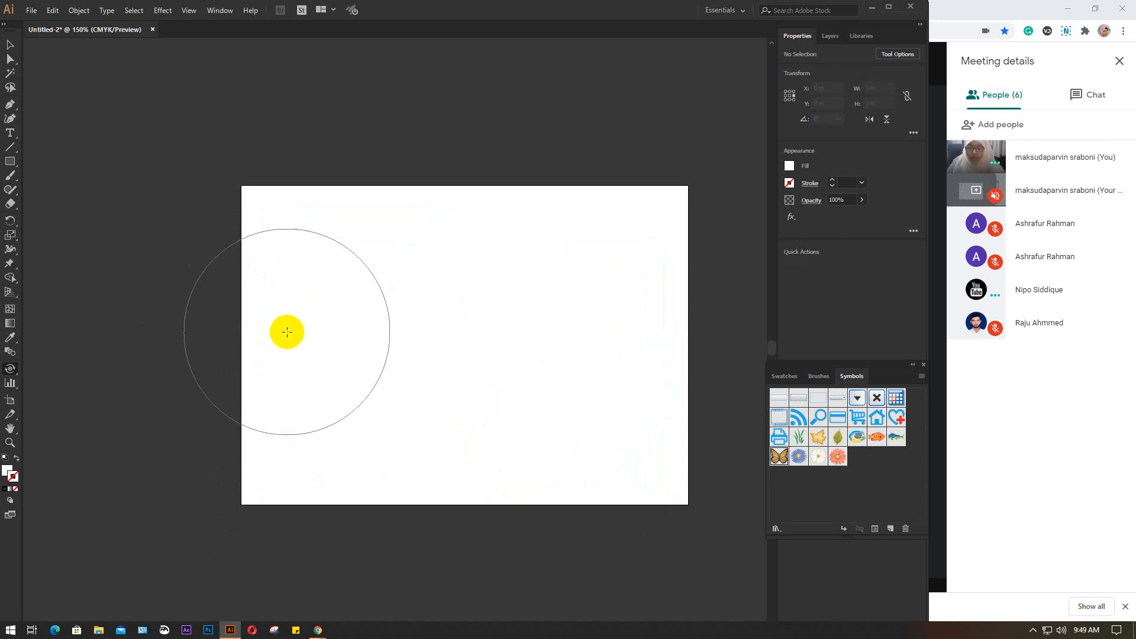
pyautogui.click(9, 371)
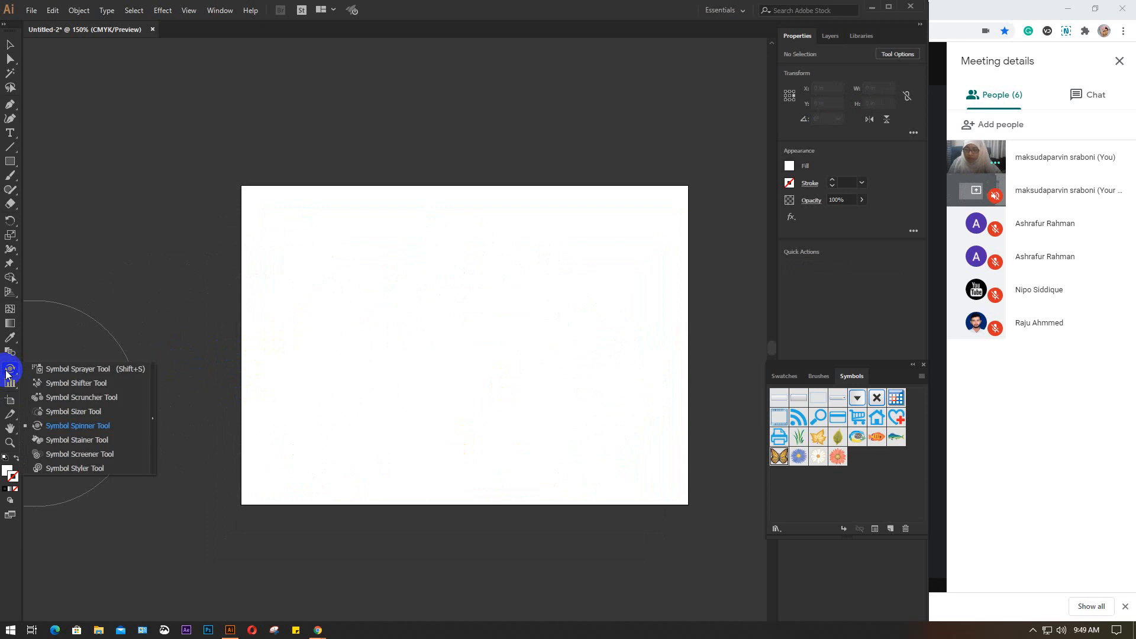
pyautogui.click(87, 369)
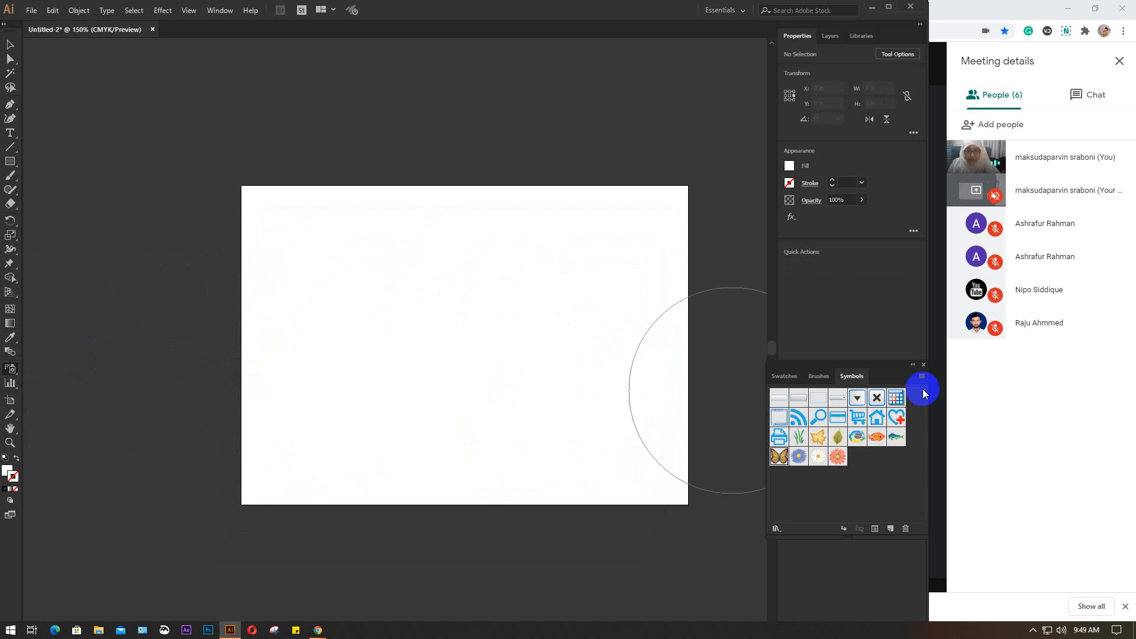
pyautogui.click(840, 438)
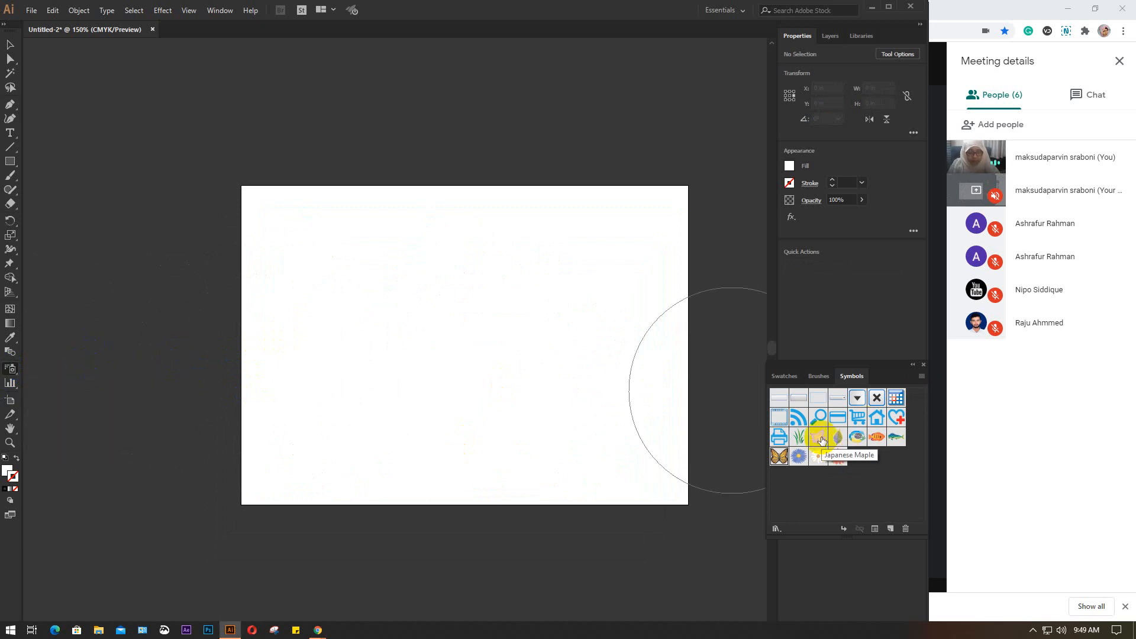
pyautogui.click(838, 457)
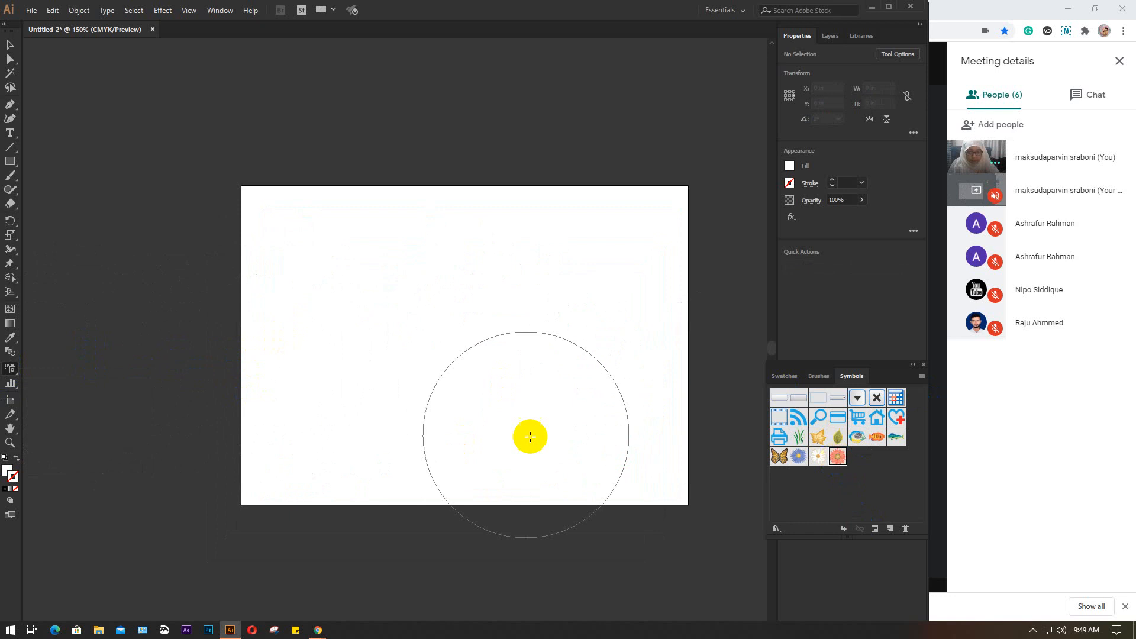
pyautogui.click(467, 335)
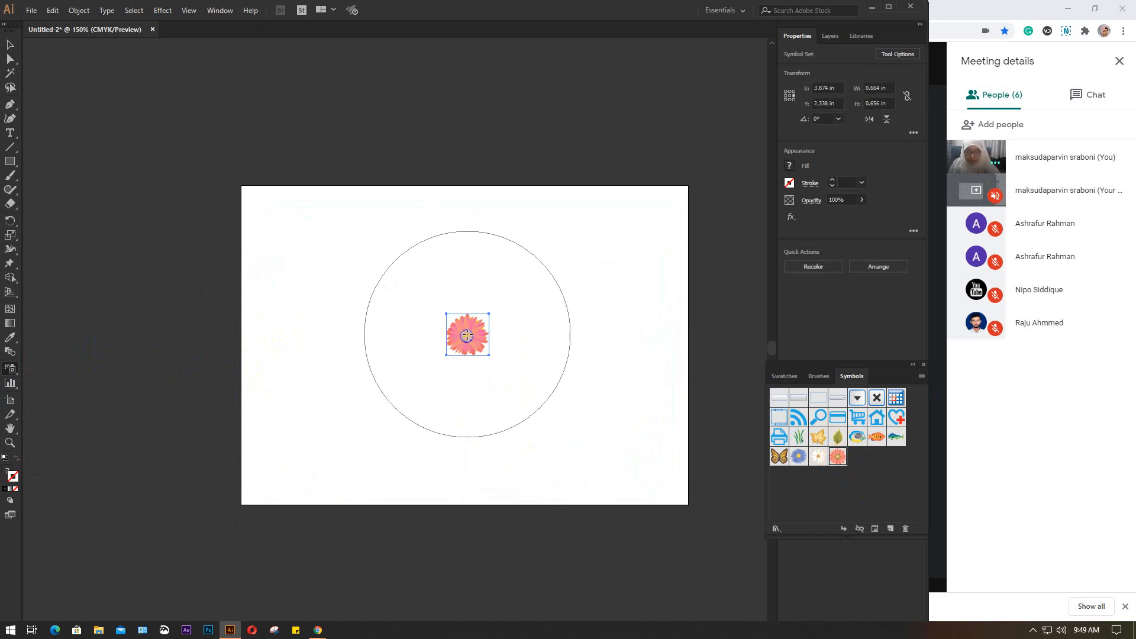
pyautogui.click(355, 270)
pyautogui.click(424, 414)
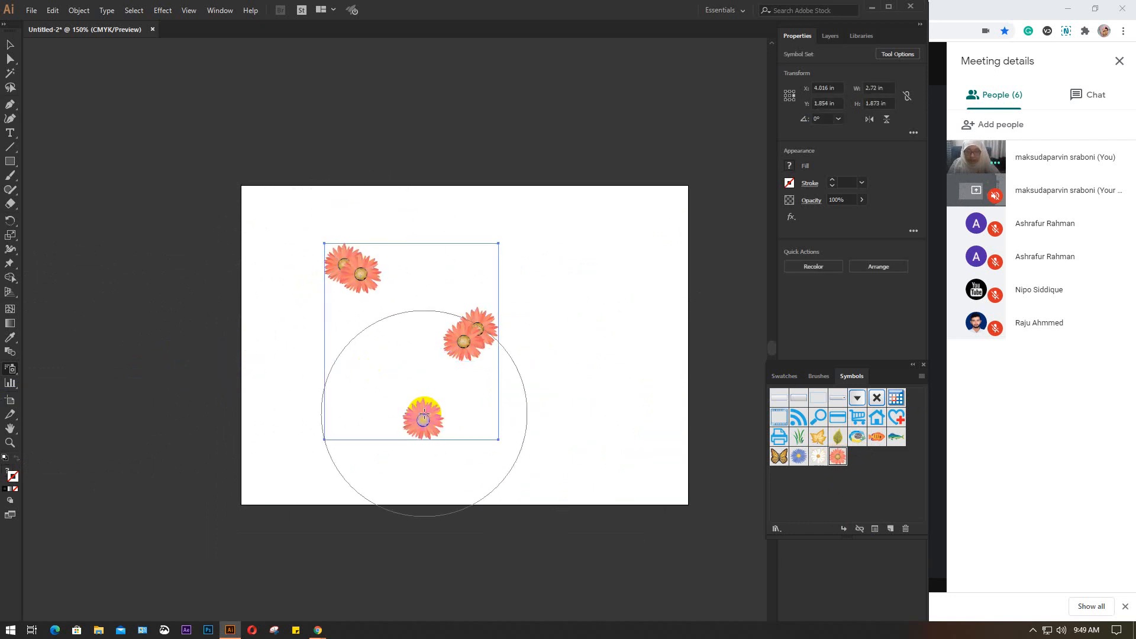
pyautogui.click(598, 279)
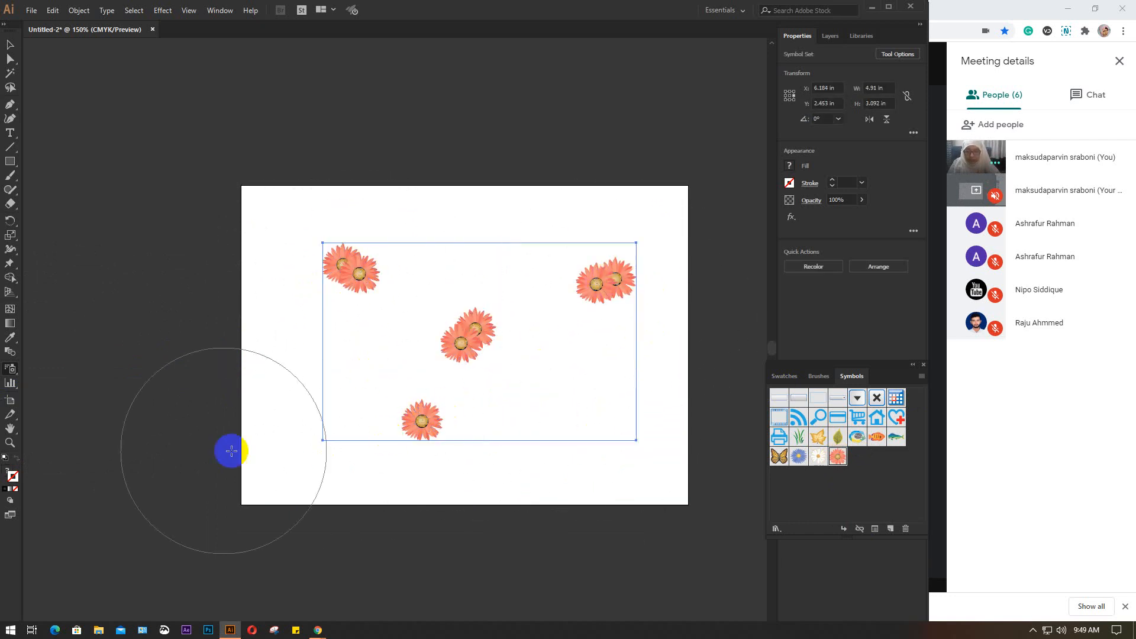
# Greatly enlarge the single lower flower using a reduced Symbol Sizer brush, and move the flower set up and slightly left
pyautogui.click(10, 368)
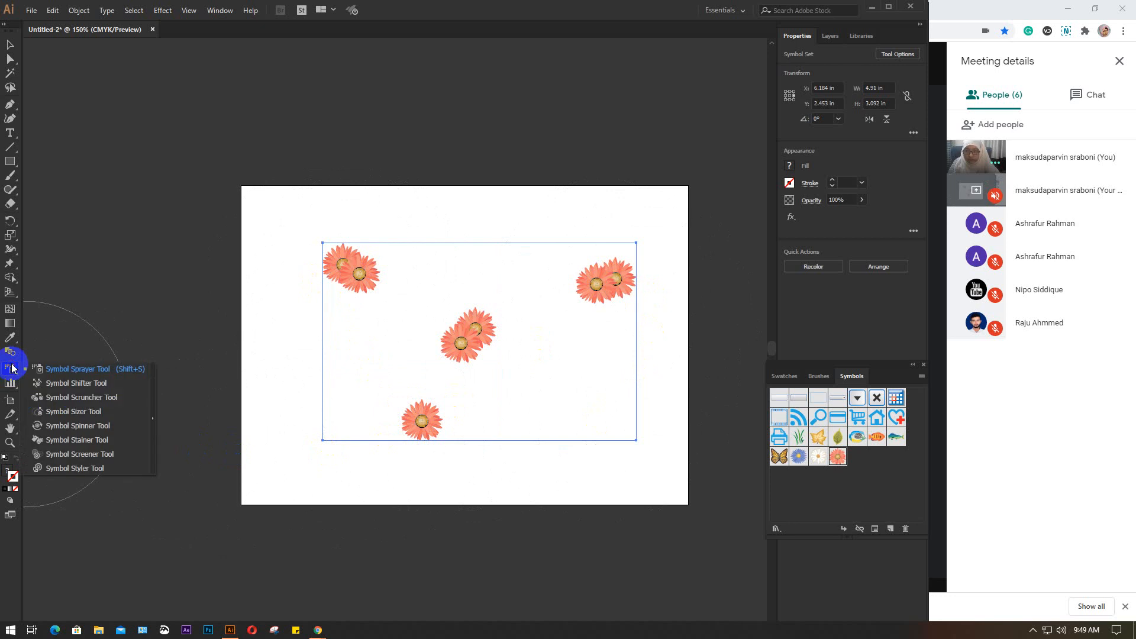
pyautogui.click(80, 412)
pyautogui.click(419, 417)
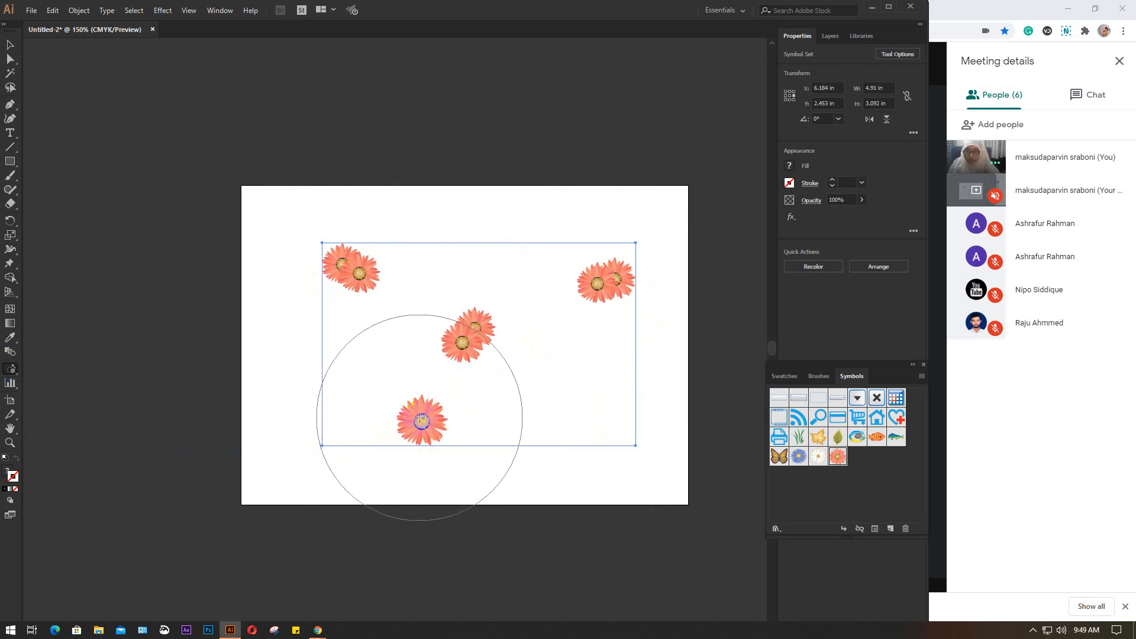
pyautogui.press('[')
pyautogui.press('[')
pyautogui.press('[')
pyautogui.press('[')
pyautogui.press('[')
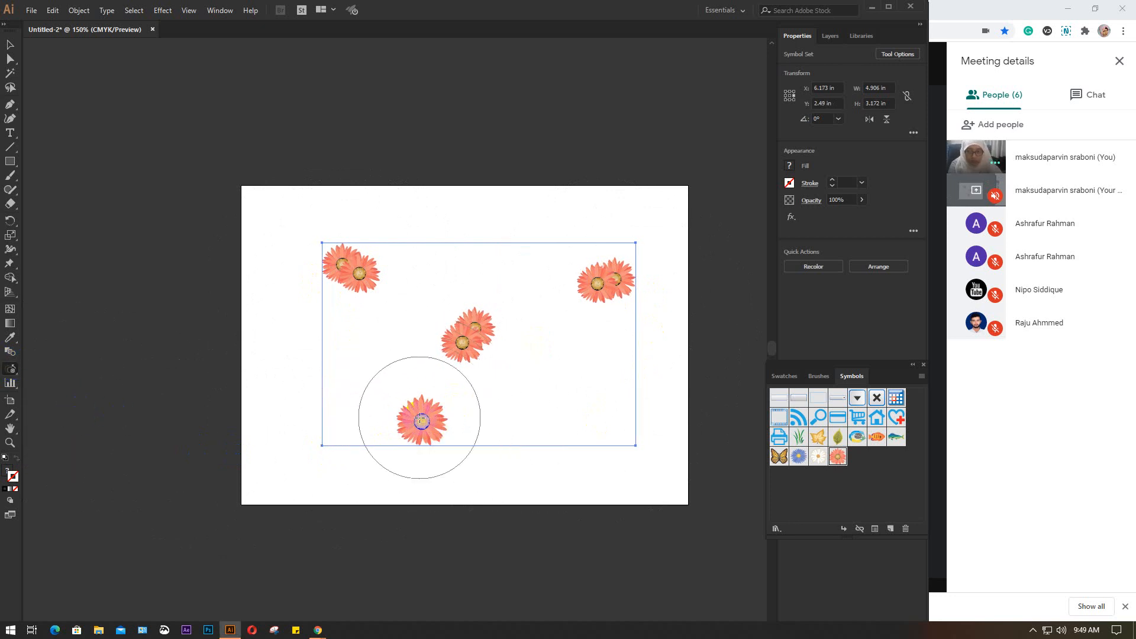
pyautogui.click(421, 419)
pyautogui.moveTo(420, 417); pyautogui.dragTo(427, 374)
pyautogui.press('v')
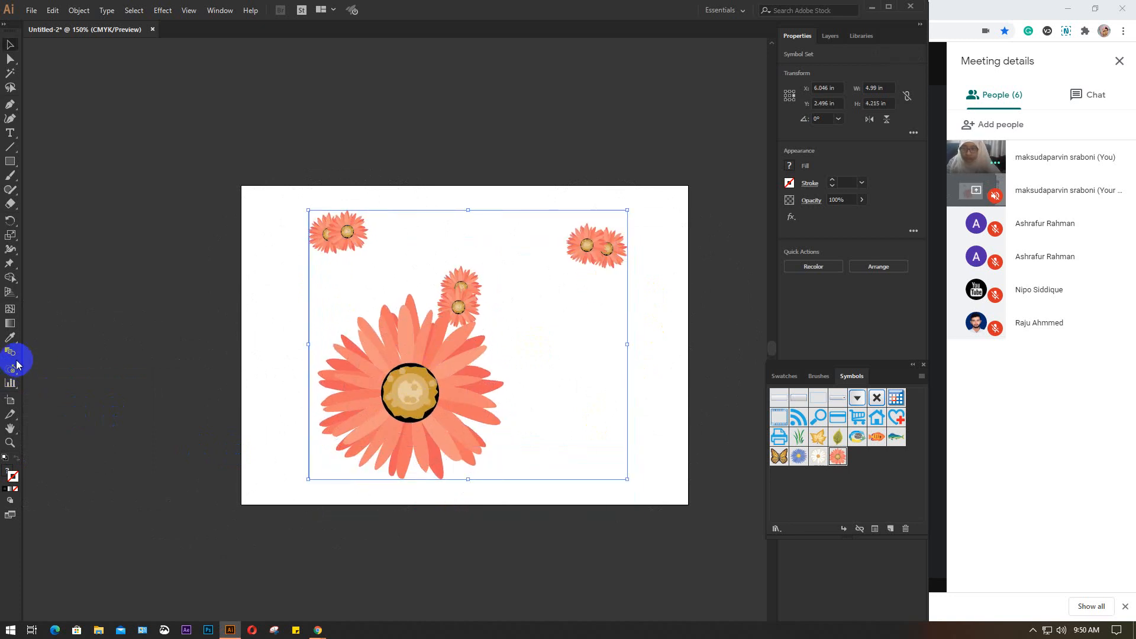
# Try recolouring the large flower with the Symbol Stainer tool, and undo the stain
pyautogui.moveTo(11, 374)
pyautogui.mouseDown()
pyautogui.moveTo(100, 423)
pyautogui.moveTo(80, 374)
pyautogui.moveTo(84, 436)
pyautogui.moveTo(73, 443)
pyautogui.mouseUp()
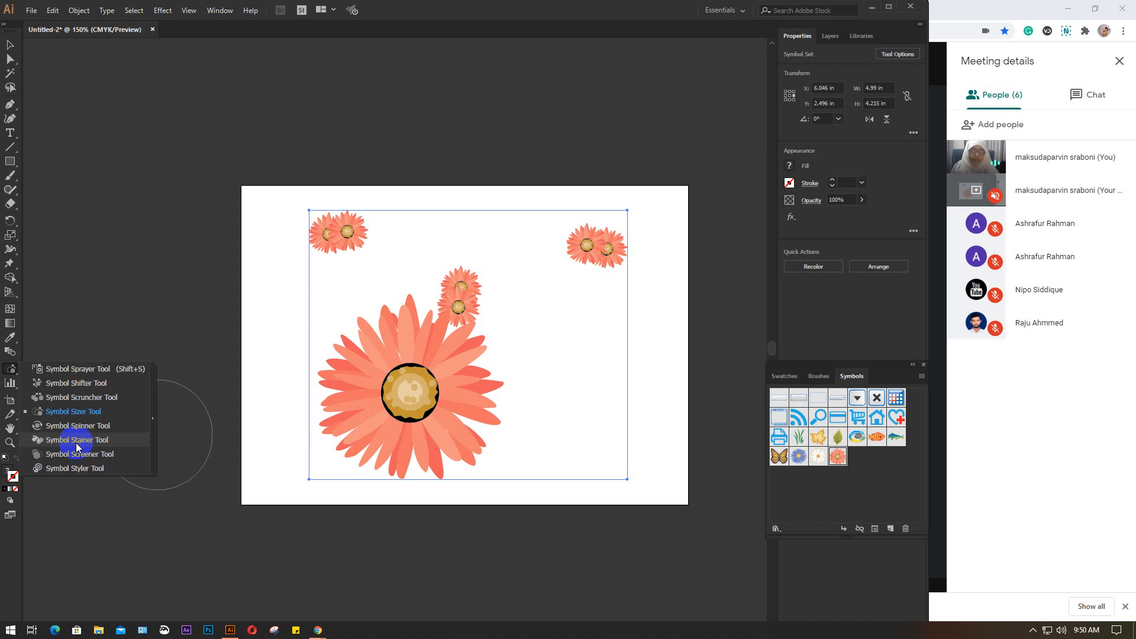
pyautogui.click(76, 443)
pyautogui.click(395, 390)
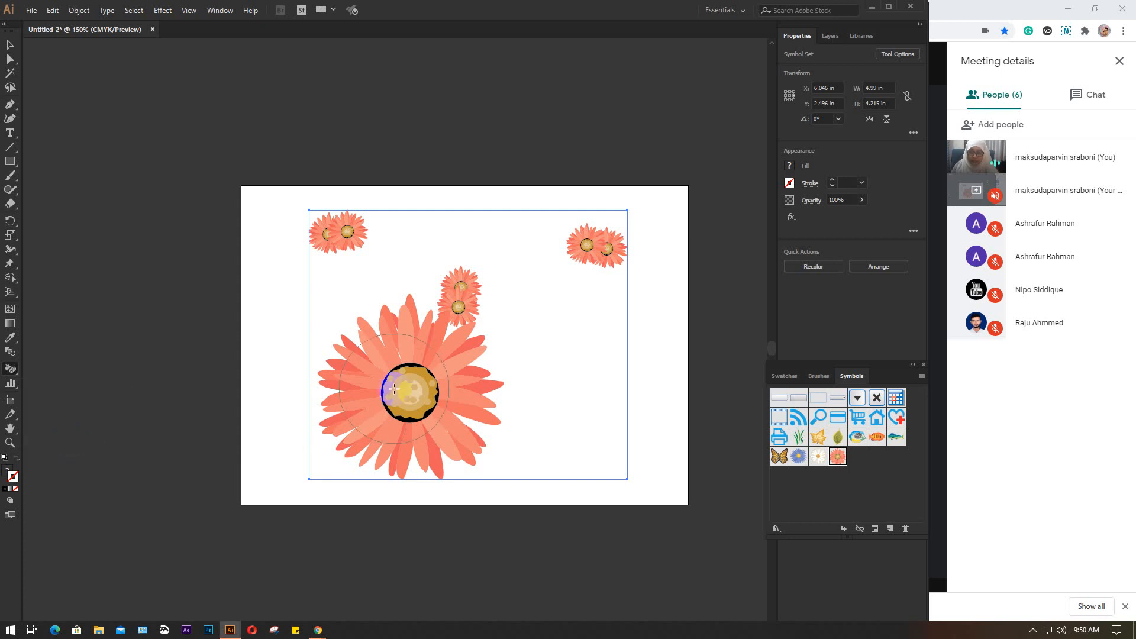
pyautogui.moveTo(395, 389)
pyautogui.mouseDown()
pyautogui.moveTo(419, 392)
pyautogui.moveTo(386, 328)
pyautogui.moveTo(352, 358)
pyautogui.moveTo(443, 432)
pyautogui.moveTo(437, 360)
pyautogui.moveTo(398, 354)
pyautogui.moveTo(395, 425)
pyautogui.moveTo(447, 407)
pyautogui.moveTo(388, 355)
pyautogui.moveTo(330, 380)
pyautogui.moveTo(386, 480)
pyautogui.moveTo(470, 449)
pyautogui.moveTo(406, 330)
pyautogui.moveTo(360, 354)
pyautogui.moveTo(416, 444)
pyautogui.moveTo(432, 420)
pyautogui.moveTo(411, 377)
pyautogui.moveTo(473, 289)
pyautogui.moveTo(465, 282)
pyautogui.moveTo(447, 315)
pyautogui.moveTo(419, 410)
pyautogui.moveTo(355, 240)
pyautogui.moveTo(310, 240)
pyautogui.moveTo(400, 387)
pyautogui.moveTo(438, 404)
pyautogui.moveTo(377, 414)
pyautogui.mouseUp()
pyautogui.hotkey('ctrl', 'z')
pyautogui.hotkey('ctrl', 'z')
pyautogui.hotkey('ctrl', 'z')
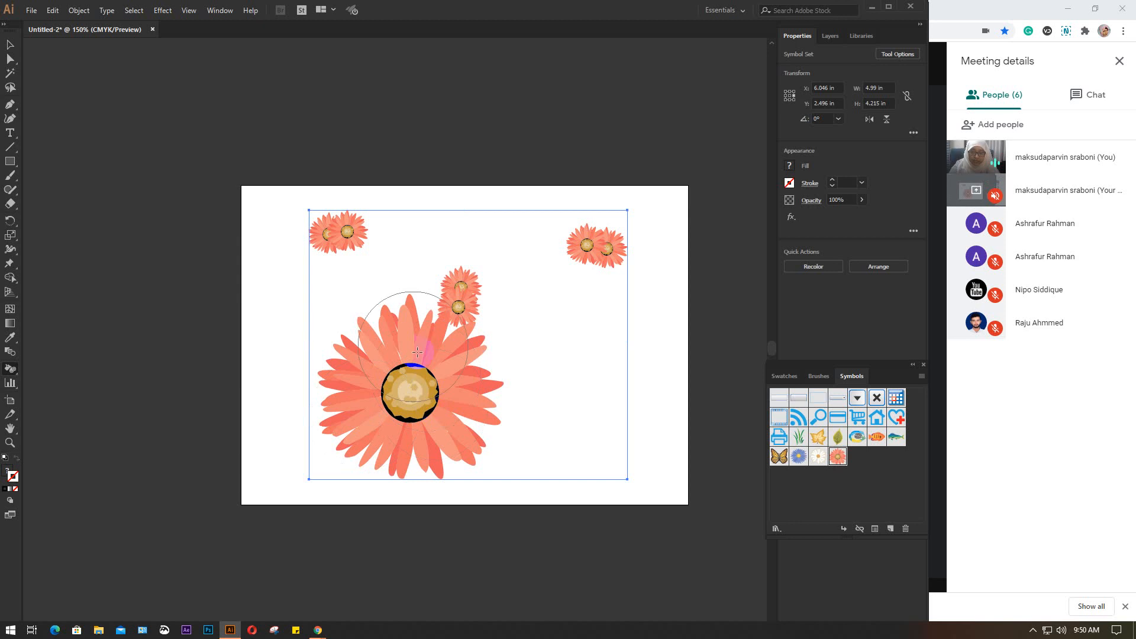
# Try staining the large flower from its centre to a near-white tint, and undo it
pyautogui.moveTo(418, 469)
pyautogui.mouseDown()
pyautogui.moveTo(448, 434)
pyautogui.moveTo(415, 399)
pyautogui.mouseUp()
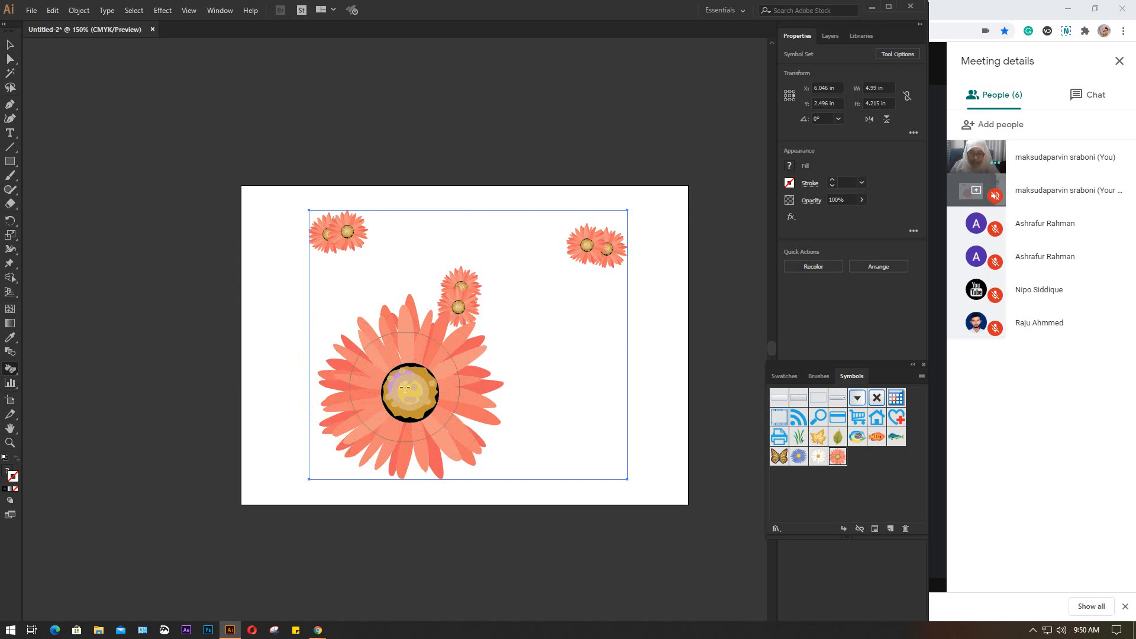
pyautogui.click(404, 390)
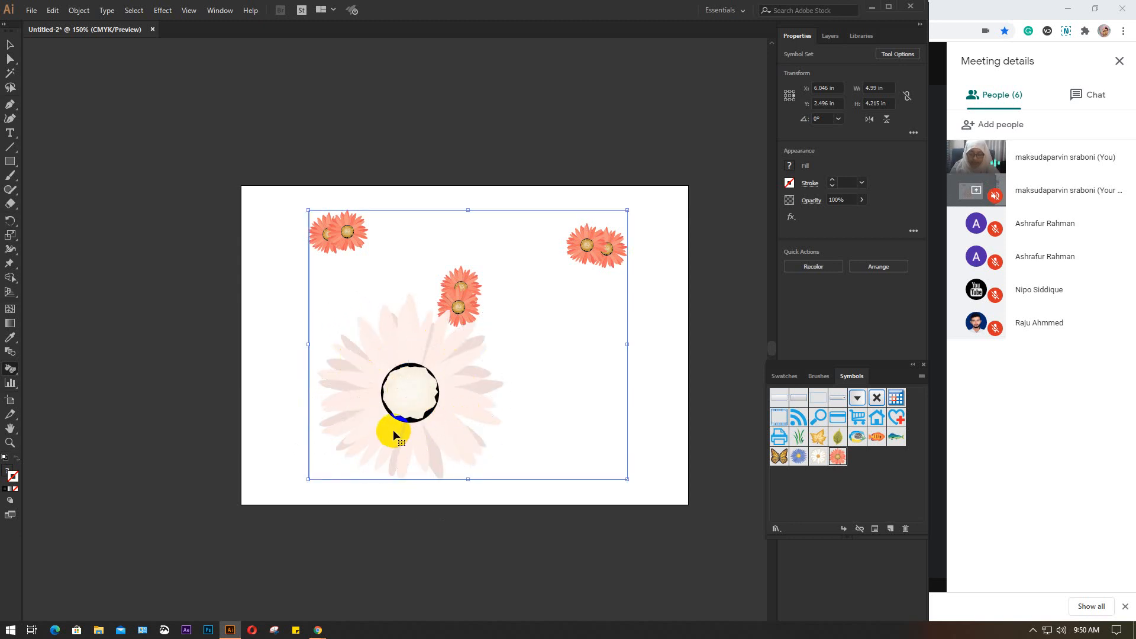
pyautogui.hotkey('ctrl', 'z')
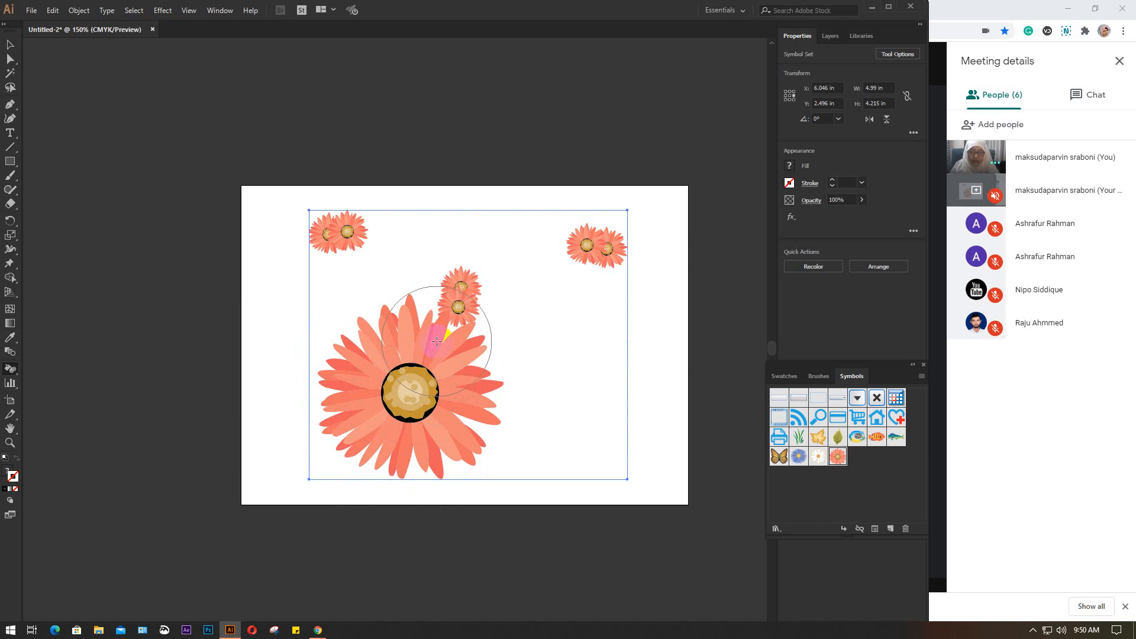
# Try staining the large flower and the small one touching it paler, and undo back through the flower set's last move
pyautogui.click(437, 342)
pyautogui.moveTo(331, 379)
pyautogui.mouseDown()
pyautogui.moveTo(355, 370)
pyautogui.moveTo(381, 427)
pyautogui.moveTo(427, 442)
pyautogui.moveTo(450, 409)
pyautogui.moveTo(409, 360)
pyautogui.moveTo(380, 402)
pyautogui.moveTo(458, 415)
pyautogui.mouseUp()
pyautogui.hotkey('ctrl', 'z')
pyautogui.hotkey('ctrl', 'z')
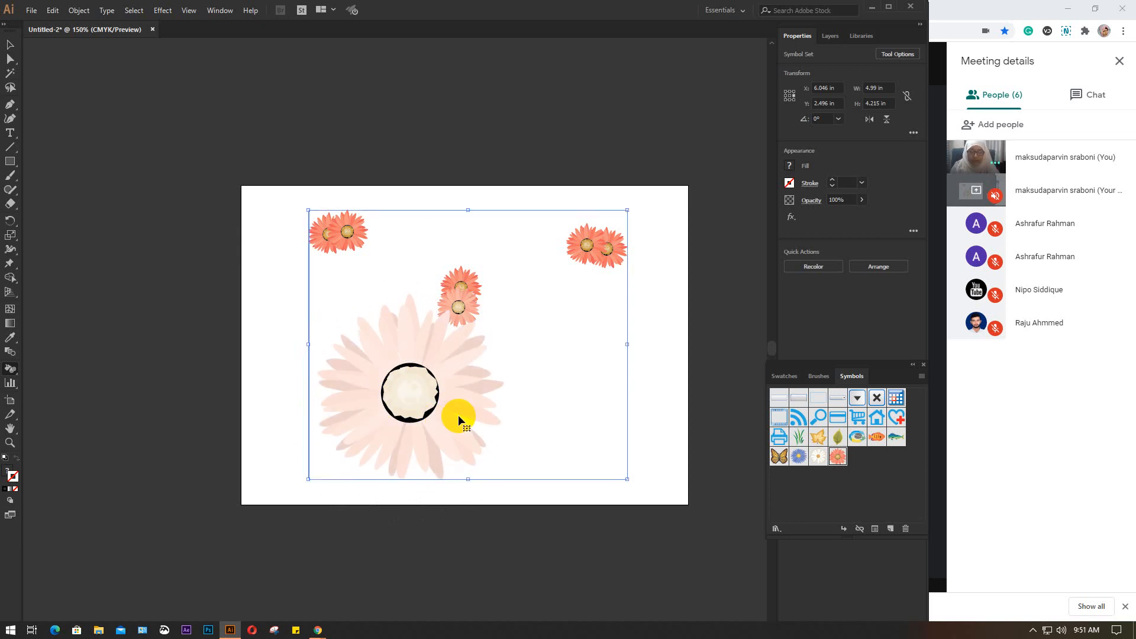
pyautogui.hotkey('ctrl', 'z')
pyautogui.hotkey('ctrl', 'z')
pyautogui.hotkey('ctrl', 'z')
pyautogui.hotkey('ctrl', 'z')
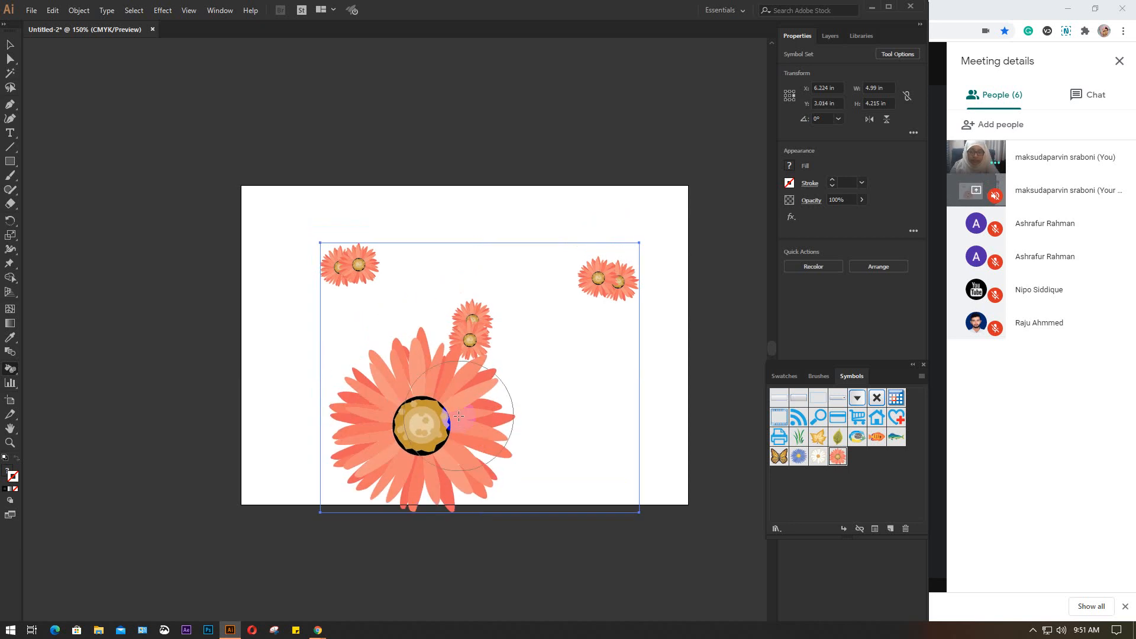
# Try lightening the large flower again with further Symbol Stainer strokes, and undo them to restore its coral colour
pyautogui.moveTo(454, 419); pyautogui.dragTo(417, 441)
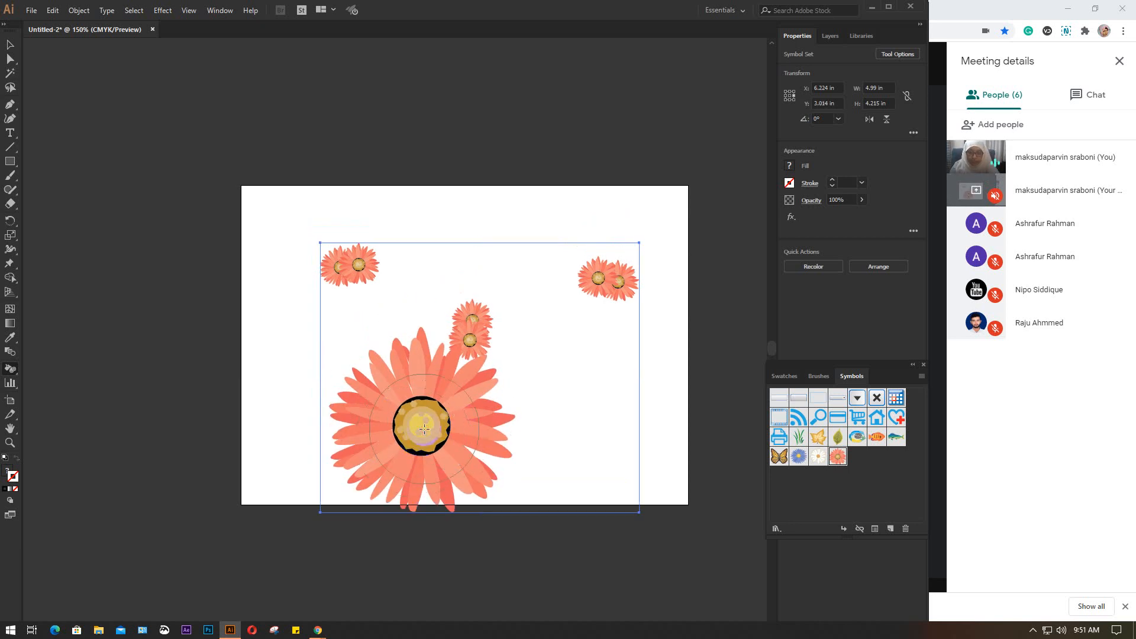
pyautogui.click(424, 429)
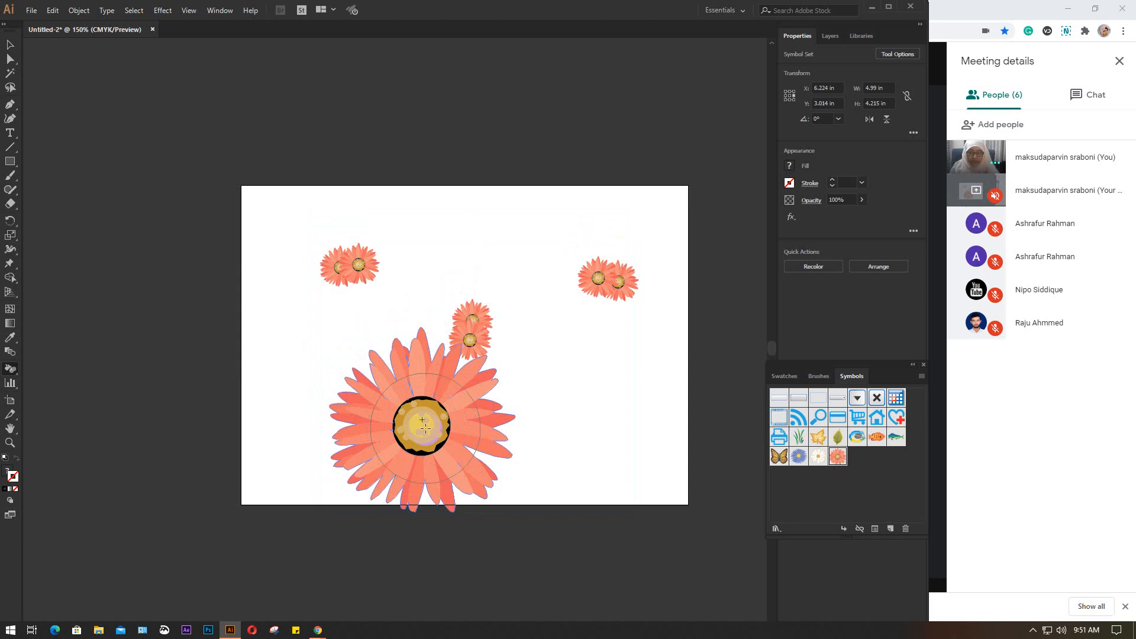
pyautogui.moveTo(420, 397)
pyautogui.mouseDown()
pyautogui.moveTo(419, 441)
pyautogui.moveTo(432, 444)
pyautogui.moveTo(377, 415)
pyautogui.moveTo(517, 451)
pyautogui.moveTo(426, 357)
pyautogui.moveTo(352, 376)
pyautogui.moveTo(384, 494)
pyautogui.moveTo(467, 479)
pyautogui.moveTo(374, 340)
pyautogui.moveTo(364, 371)
pyautogui.moveTo(426, 394)
pyautogui.moveTo(394, 387)
pyautogui.moveTo(403, 437)
pyautogui.moveTo(444, 448)
pyautogui.moveTo(474, 425)
pyautogui.moveTo(457, 373)
pyautogui.moveTo(477, 421)
pyautogui.moveTo(466, 458)
pyautogui.moveTo(394, 469)
pyautogui.moveTo(344, 434)
pyautogui.moveTo(415, 384)
pyautogui.moveTo(524, 428)
pyautogui.moveTo(578, 432)
pyautogui.mouseUp()
pyautogui.hotkey('ctrl', 'z')
pyautogui.hotkey('ctrl', 'z')
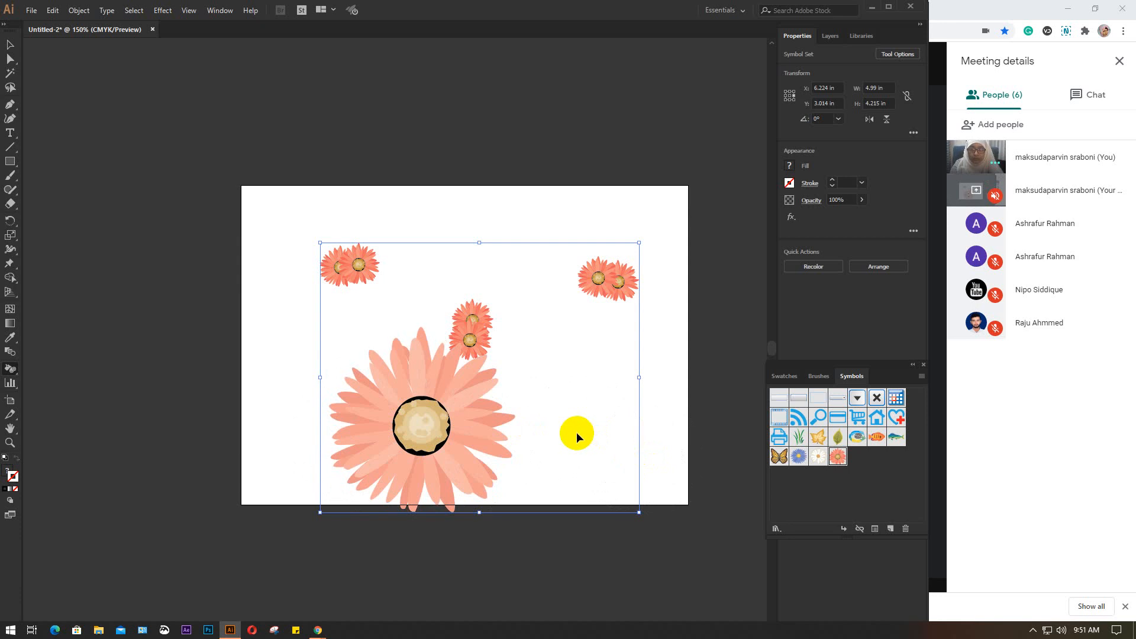
pyautogui.hotkey('ctrl', 'z')
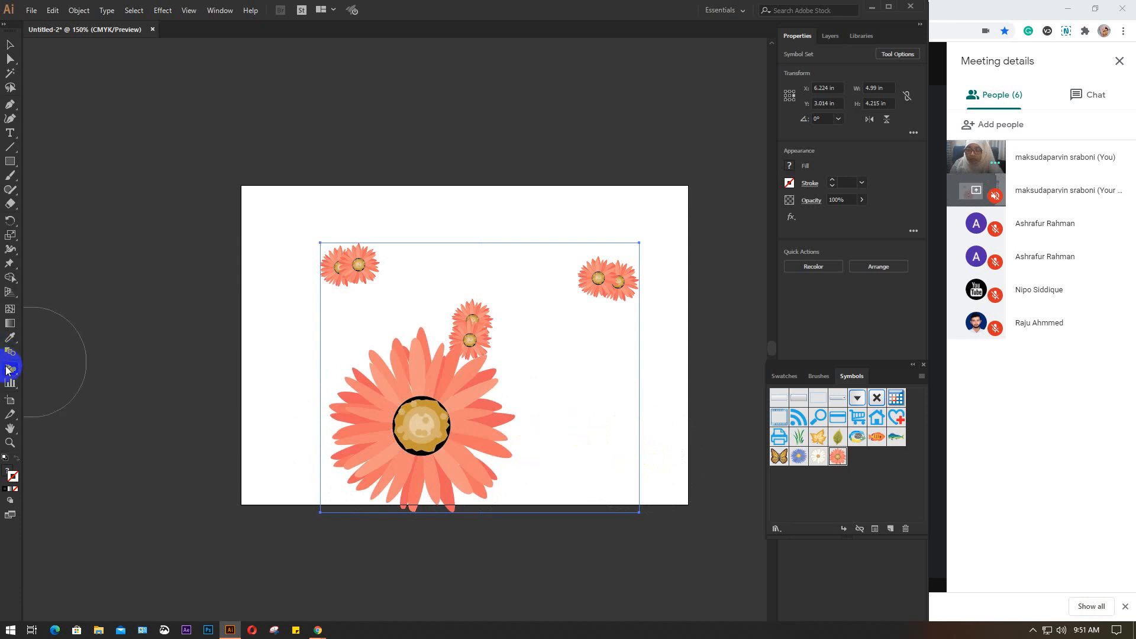
# Fade the large flower until it is almost fully transparent using an enlarged Symbol Screener brush
pyautogui.moveTo(7, 369)
pyautogui.mouseDown()
pyautogui.moveTo(116, 453)
pyautogui.moveTo(71, 453)
pyautogui.mouseUp()
pyautogui.moveTo(464, 421); pyautogui.dragTo(465, 422)
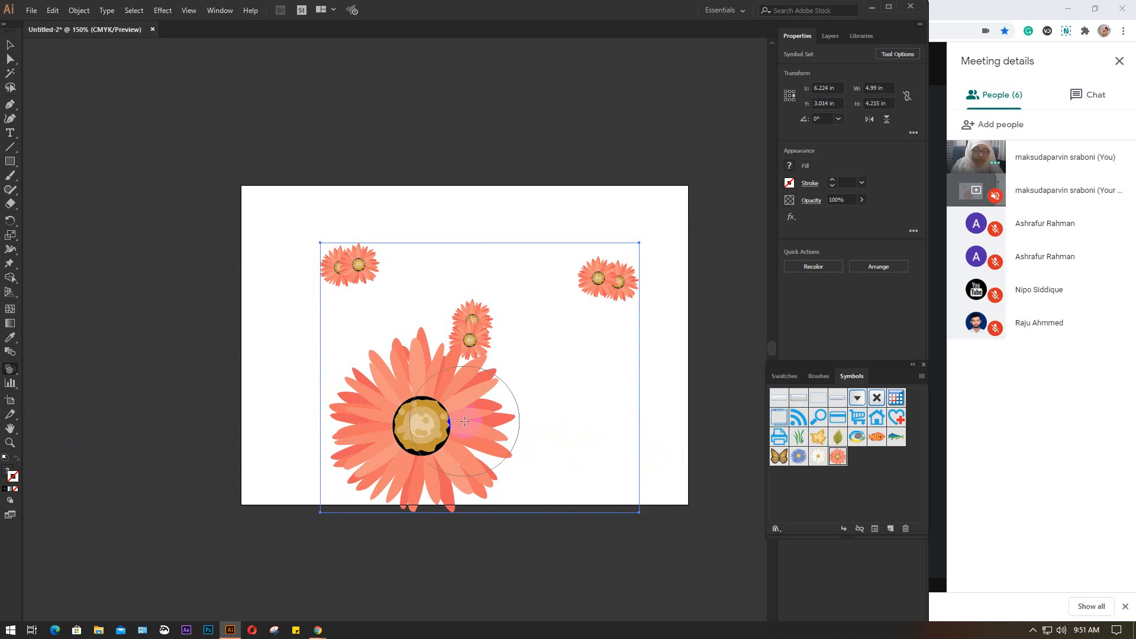
pyautogui.press(']')
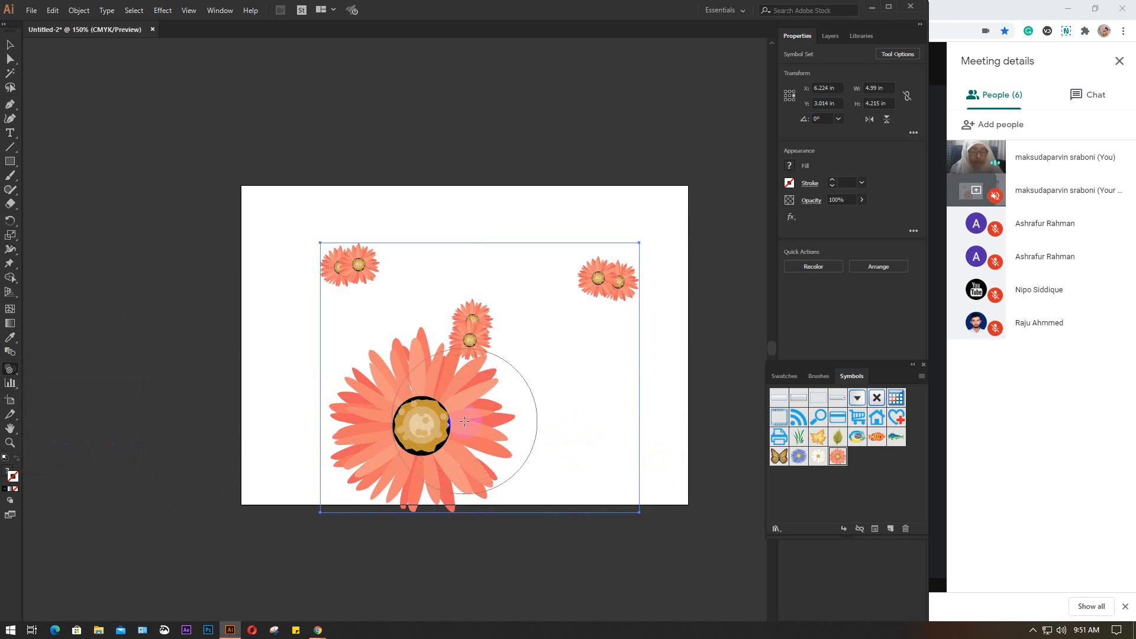
pyautogui.moveTo(464, 421)
pyautogui.mouseDown()
pyautogui.moveTo(415, 420)
pyautogui.moveTo(414, 448)
pyautogui.moveTo(442, 398)
pyautogui.mouseUp()
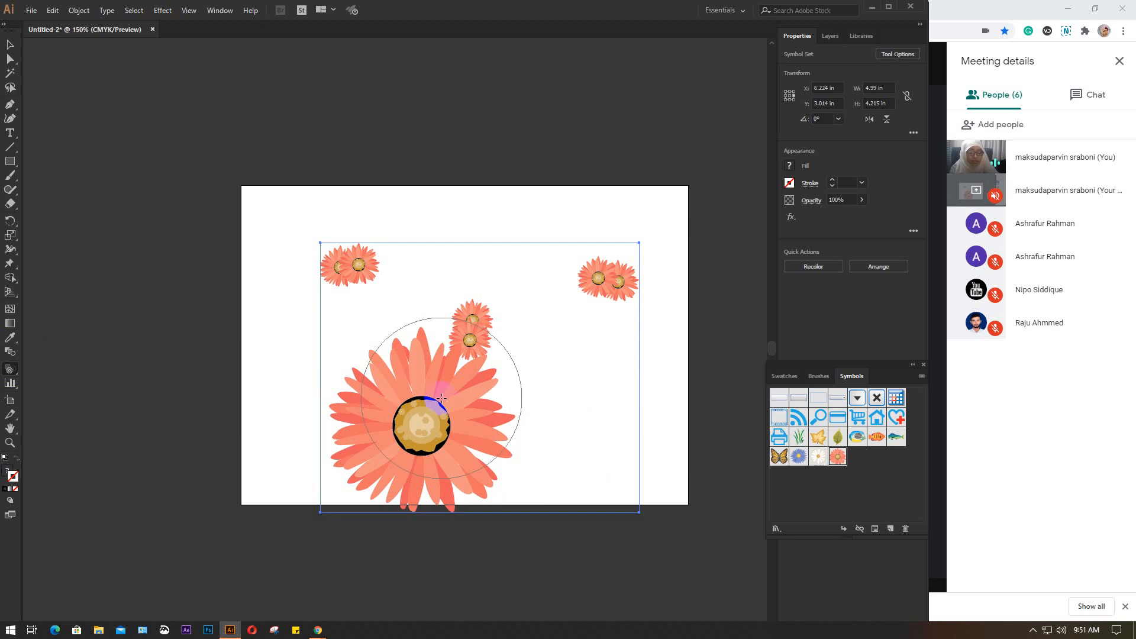
pyautogui.moveTo(442, 398)
pyautogui.mouseDown()
pyautogui.moveTo(419, 413)
pyautogui.moveTo(420, 433)
pyautogui.moveTo(347, 414)
pyautogui.moveTo(420, 377)
pyautogui.moveTo(469, 401)
pyautogui.moveTo(438, 472)
pyautogui.moveTo(335, 450)
pyautogui.moveTo(351, 382)
pyautogui.moveTo(420, 390)
pyautogui.moveTo(424, 455)
pyautogui.moveTo(384, 456)
pyautogui.moveTo(388, 412)
pyautogui.moveTo(423, 410)
pyautogui.moveTo(427, 421)
pyautogui.moveTo(377, 448)
pyautogui.moveTo(438, 457)
pyautogui.moveTo(396, 402)
pyautogui.moveTo(380, 443)
pyautogui.moveTo(419, 472)
pyautogui.moveTo(451, 455)
pyautogui.mouseUp()
pyautogui.click(451, 456)
pyautogui.click(468, 415)
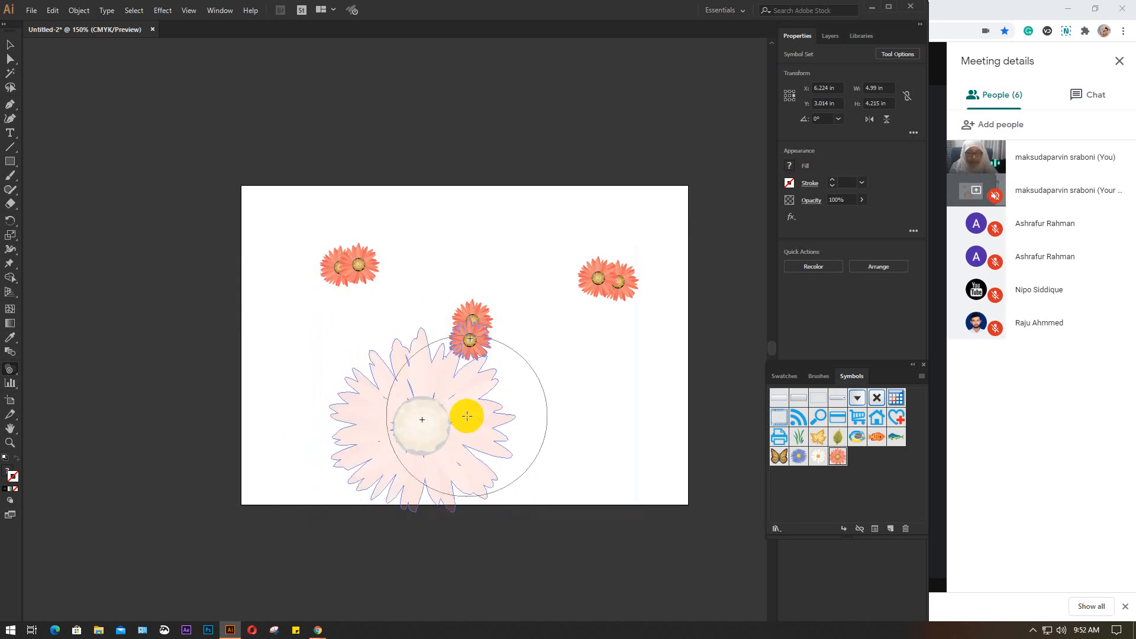
pyautogui.click(416, 390)
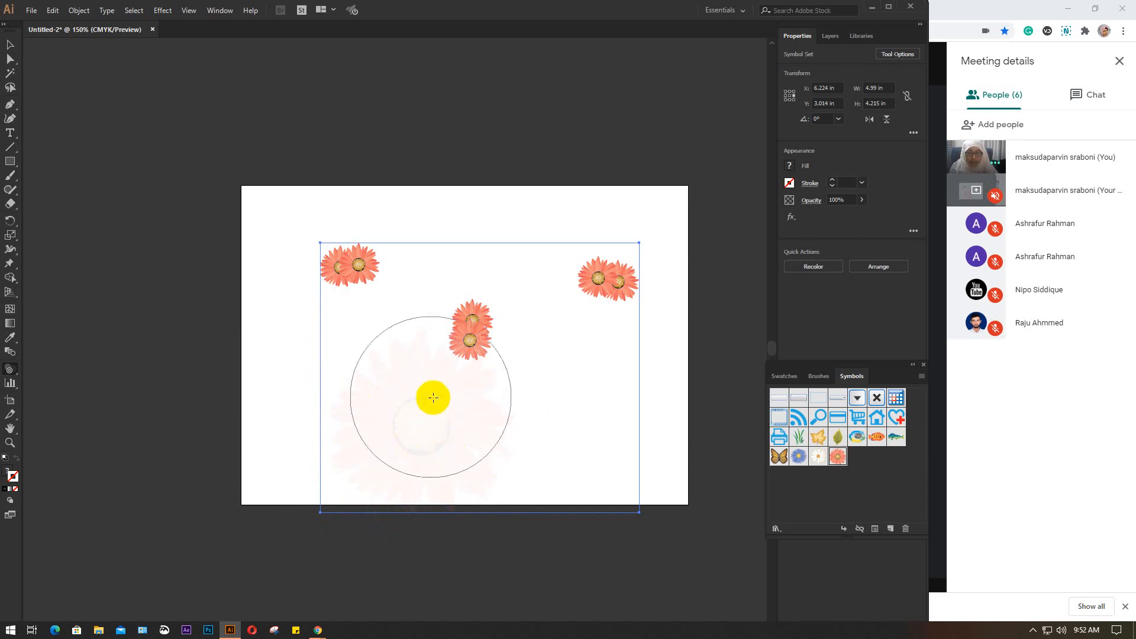
pyautogui.click(418, 399)
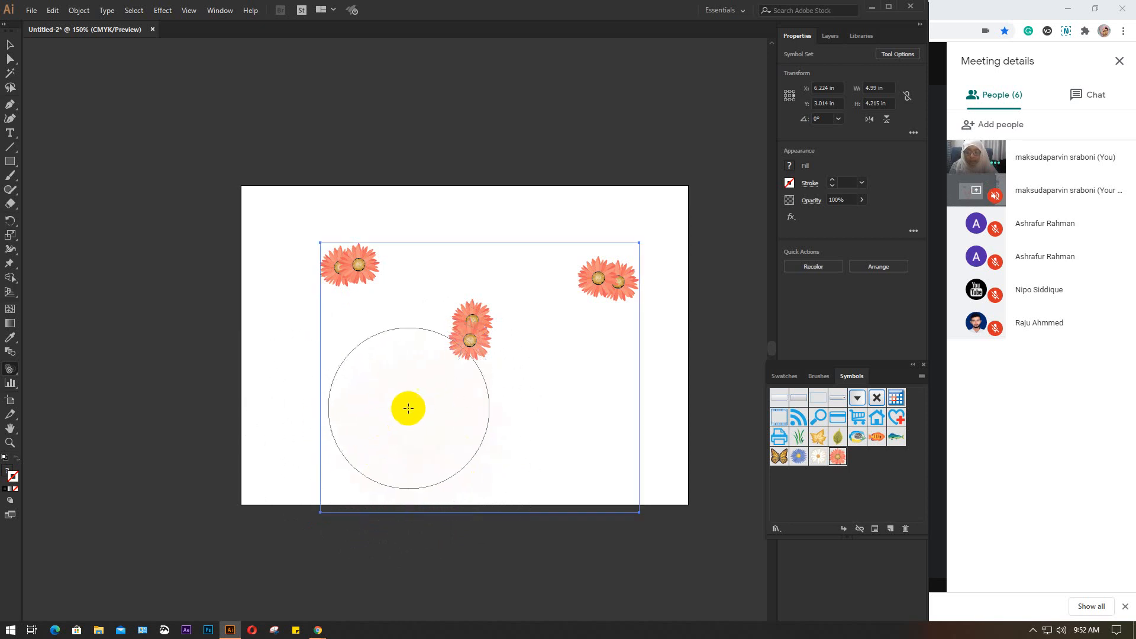
# Undo the latest Symbol Screener strokes on the large flower until it is only partly transparent
pyautogui.hotkey('ctrl', 'z')
pyautogui.hotkey('ctrl', 'z')
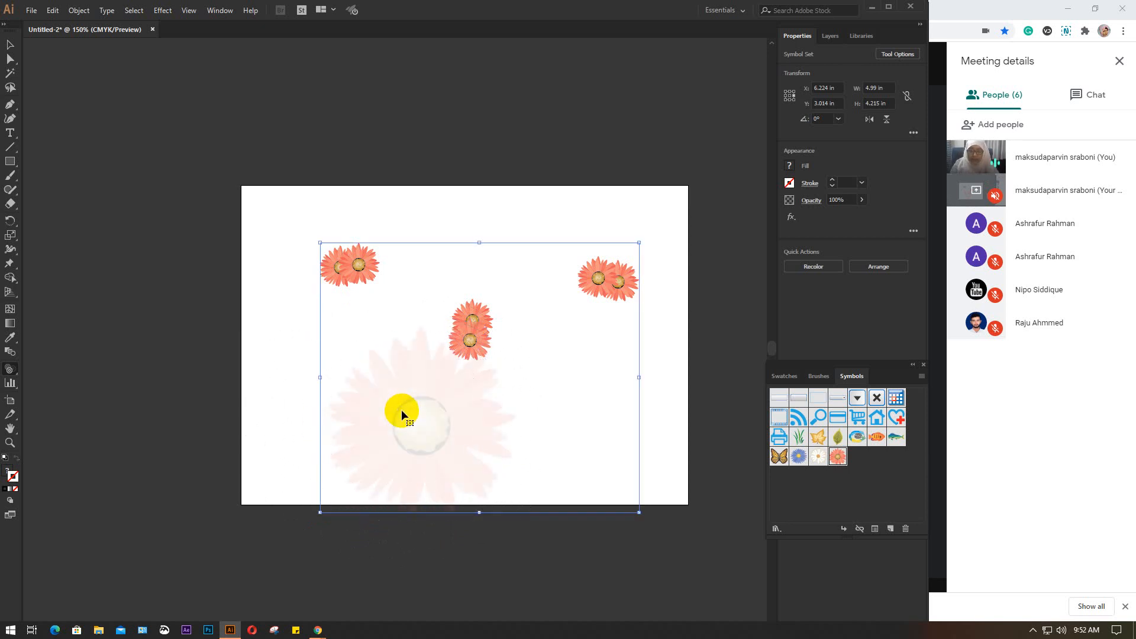
pyautogui.hotkey('ctrl', 'z')
pyautogui.hotkey('ctrl', 'z')
pyautogui.hotkey('ctrl', 'z')
pyautogui.hotkey('ctrl', 'z')
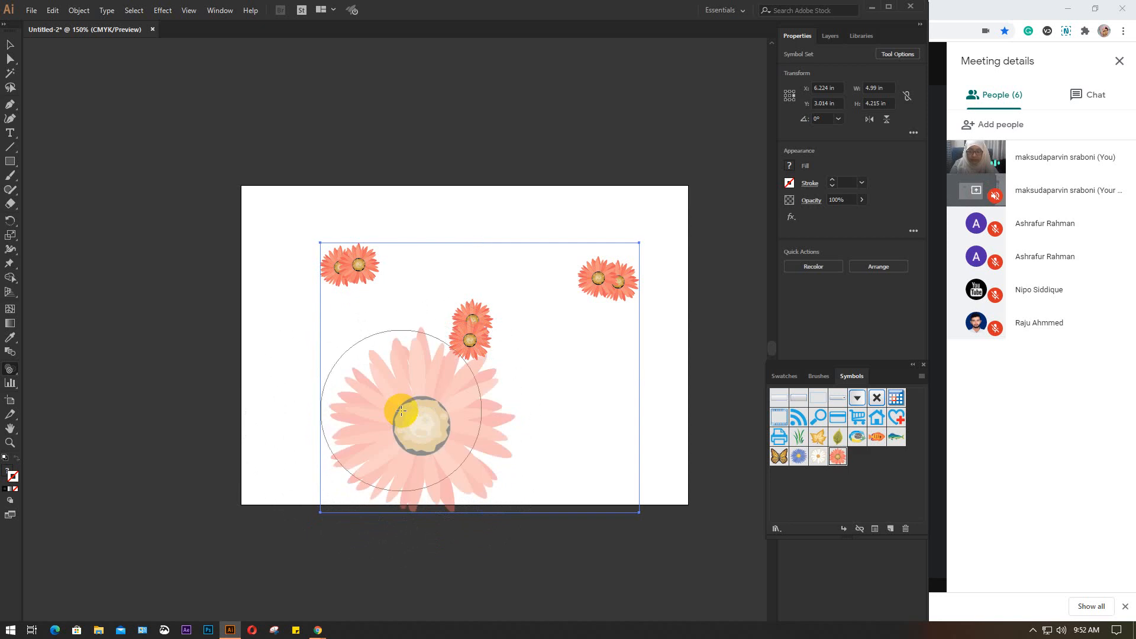
# Try staining the large flower almost white with the Symbol Stainer, and undo the strokes to bring back its coral colour
pyautogui.moveTo(9, 369)
pyautogui.mouseDown()
pyautogui.moveTo(93, 453)
pyautogui.moveTo(81, 453)
pyautogui.mouseUp()
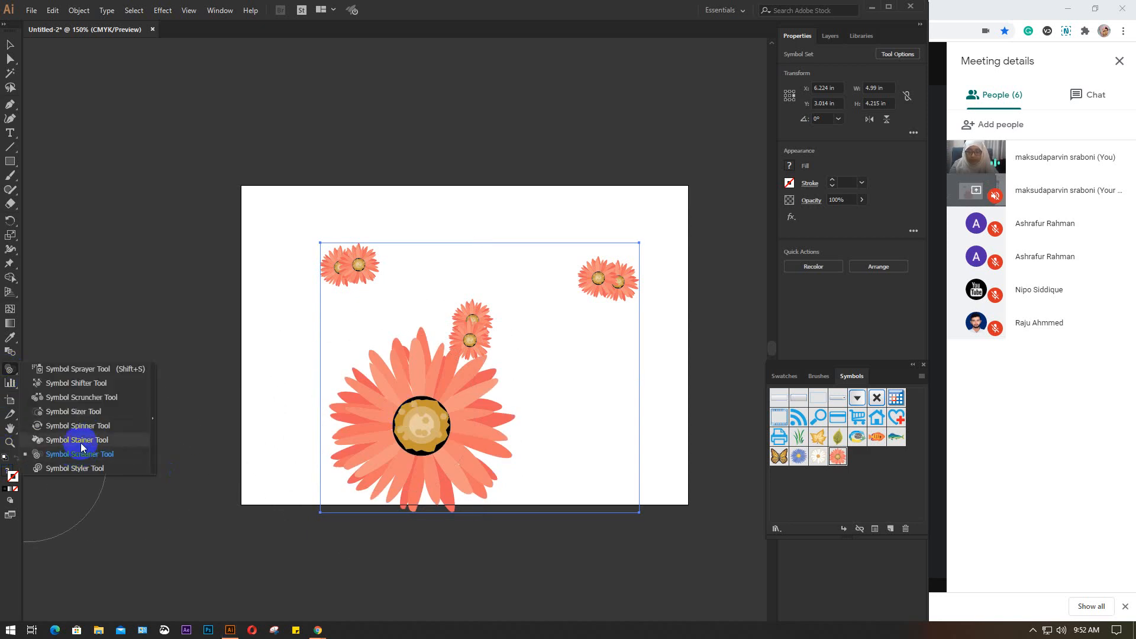
pyautogui.click(415, 403)
pyautogui.click(85, 441)
pyautogui.click(431, 414)
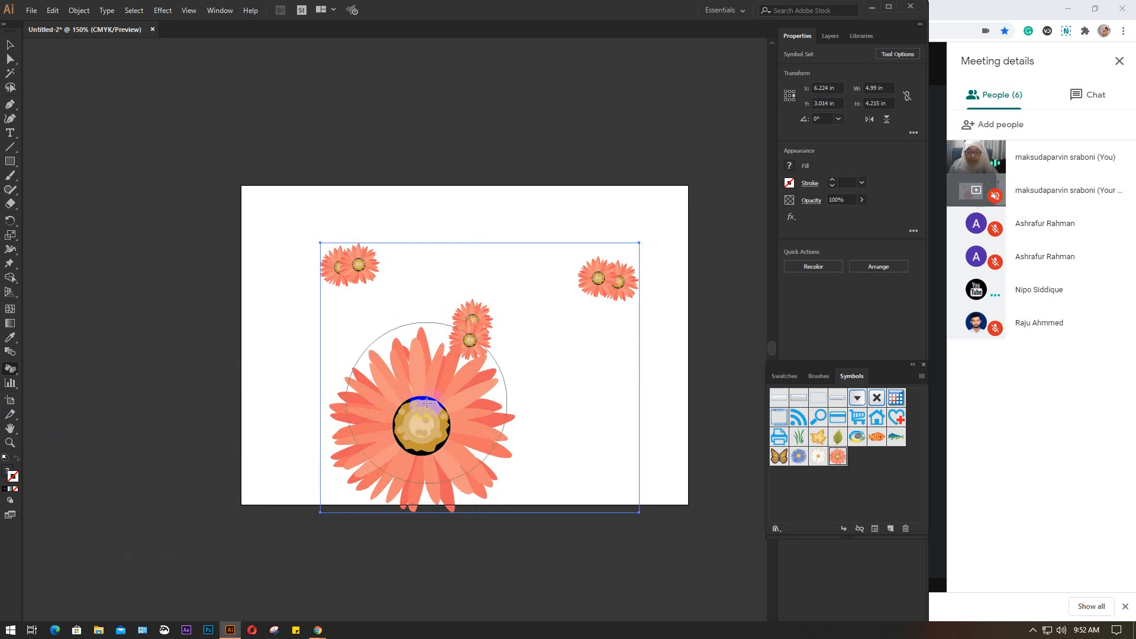
pyautogui.click(427, 402)
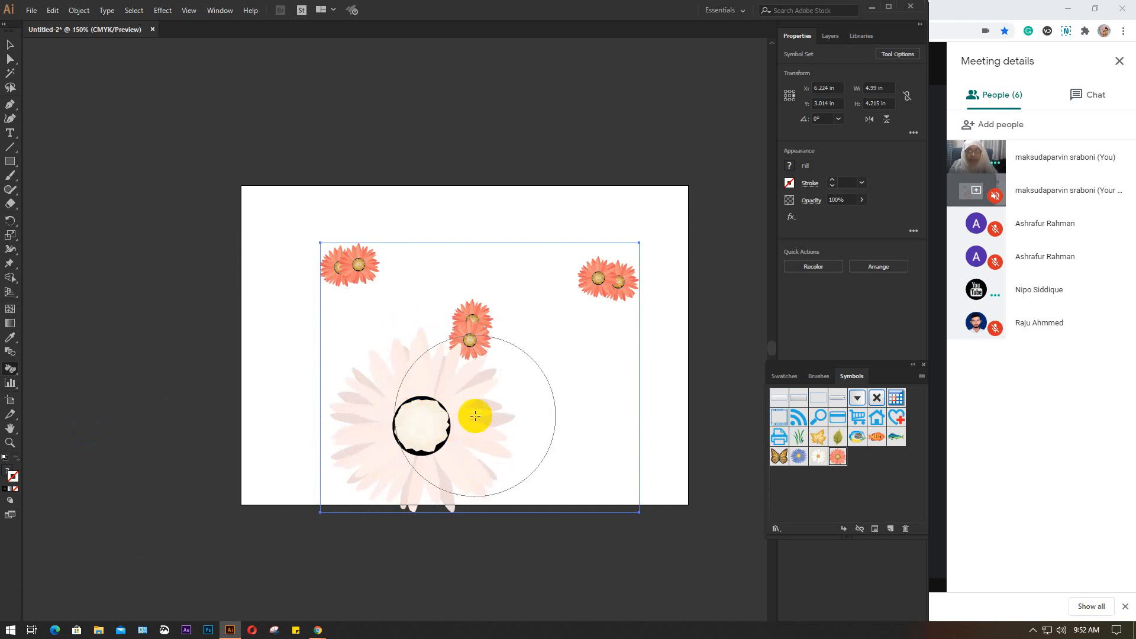
pyautogui.click(400, 355)
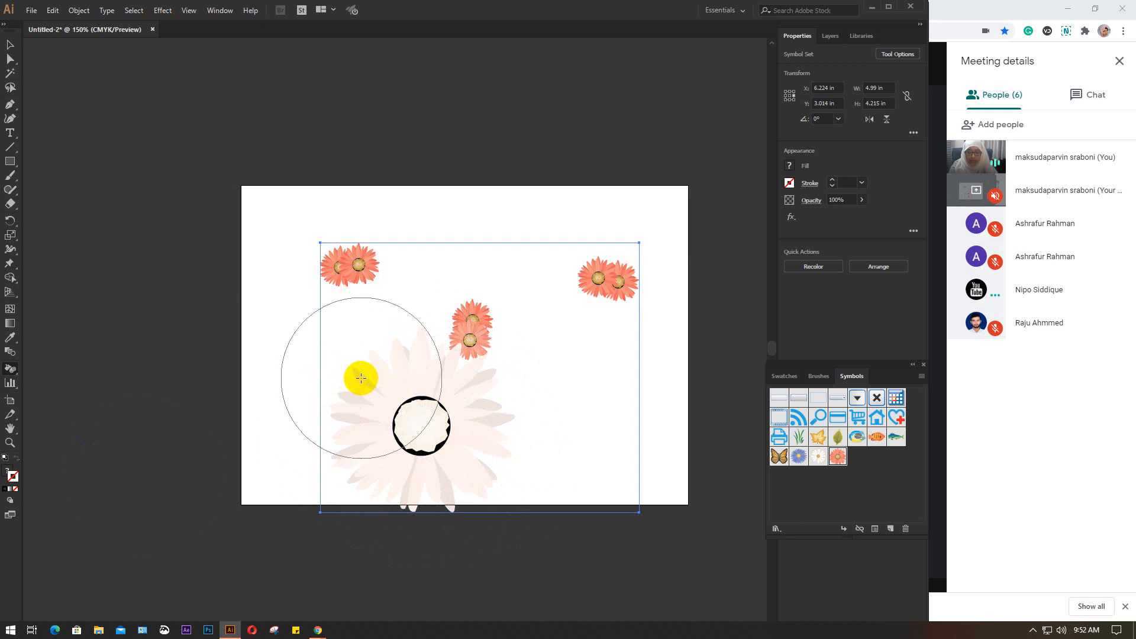
pyautogui.press('ctrl')
pyautogui.keyDown('ctrl'); pyautogui.click(417, 413); pyautogui.keyUp('ctrl')
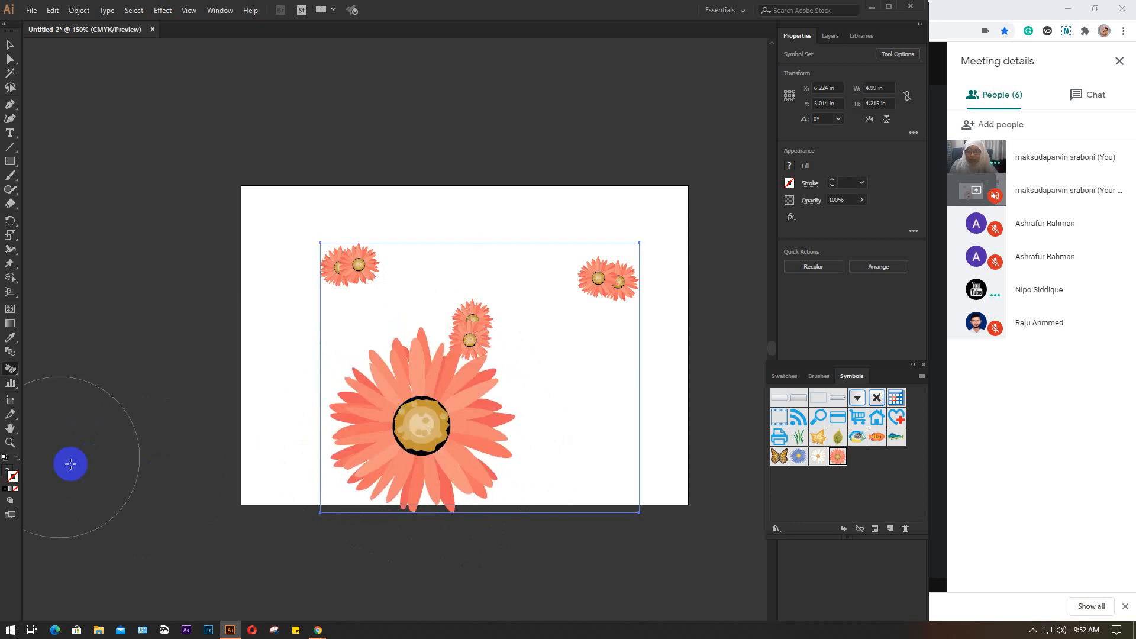
# Fade the large flower until it is nearly invisible with the Symbol Screener, and delete the whole flower symbol set
pyautogui.moveTo(10, 370)
pyautogui.mouseDown()
pyautogui.moveTo(83, 429)
pyautogui.moveTo(85, 459)
pyautogui.moveTo(75, 456)
pyautogui.mouseUp()
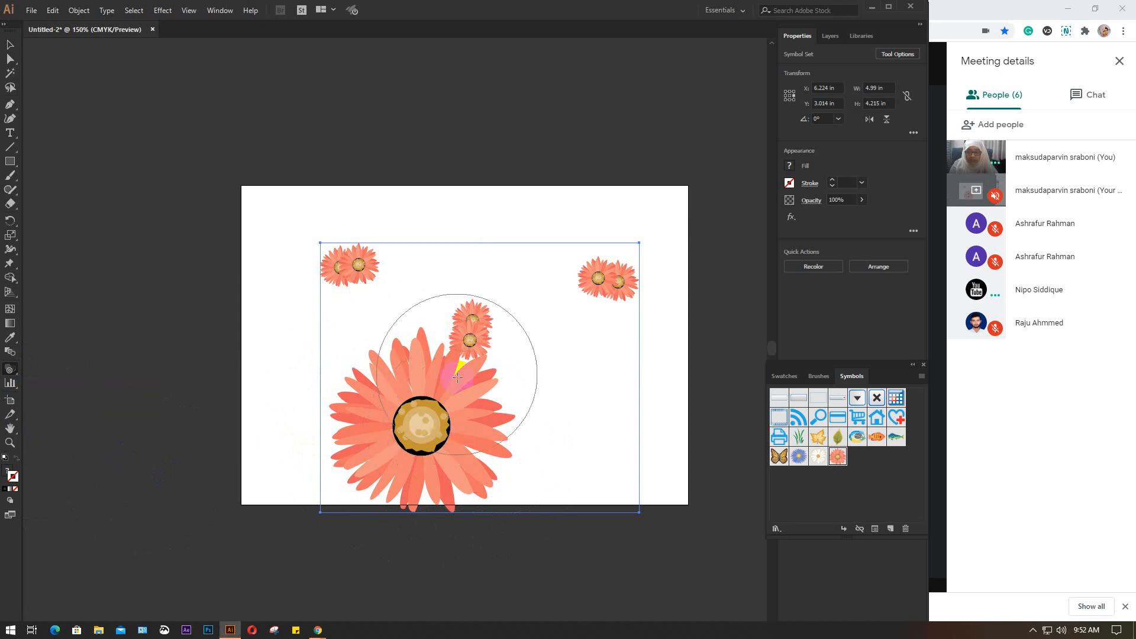
pyautogui.moveTo(436, 370)
pyautogui.mouseDown()
pyautogui.moveTo(355, 435)
pyautogui.moveTo(382, 445)
pyautogui.mouseUp()
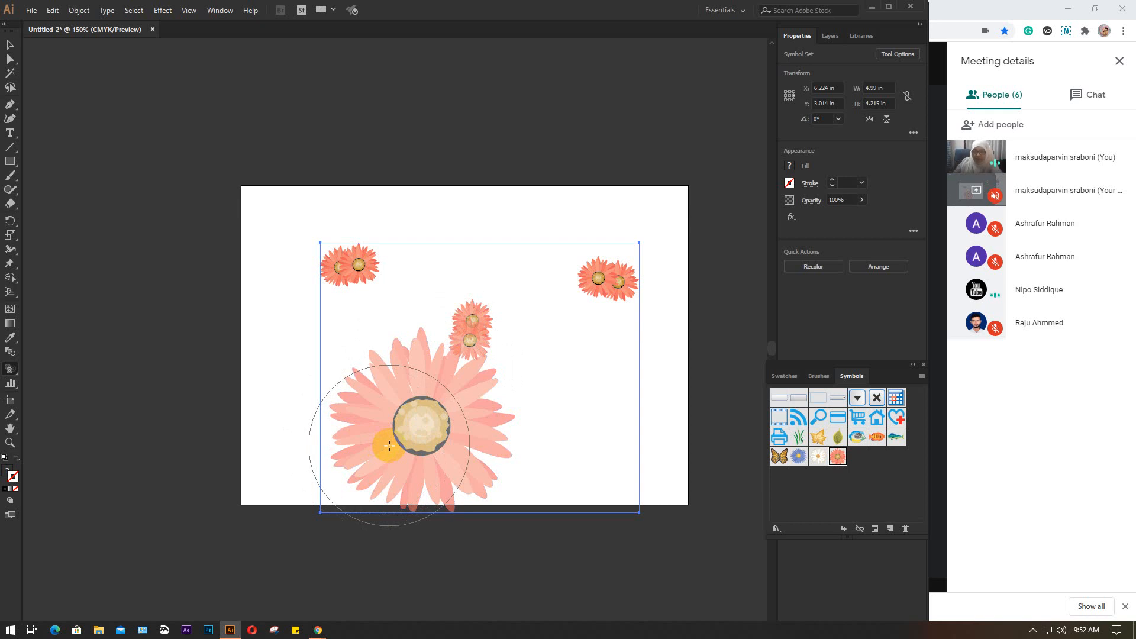
pyautogui.moveTo(389, 446)
pyautogui.mouseDown()
pyautogui.moveTo(375, 461)
pyautogui.moveTo(403, 472)
pyautogui.moveTo(469, 467)
pyautogui.moveTo(466, 444)
pyautogui.moveTo(406, 413)
pyautogui.moveTo(416, 434)
pyautogui.mouseUp()
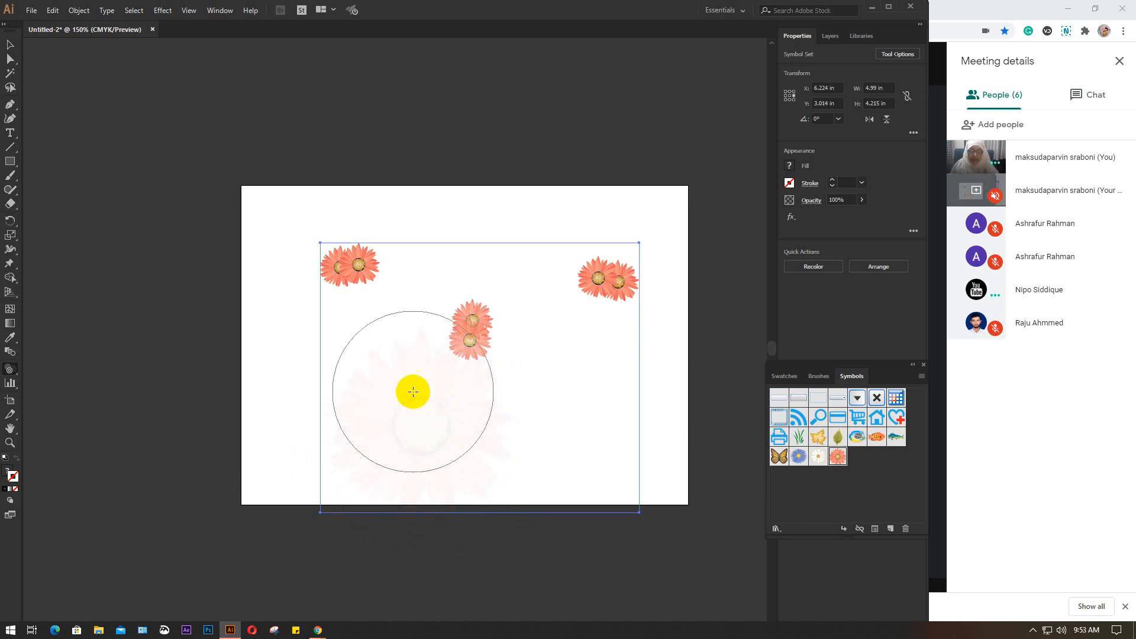
pyautogui.moveTo(413, 392)
pyautogui.mouseDown()
pyautogui.moveTo(409, 410)
pyautogui.moveTo(510, 489)
pyautogui.moveTo(404, 460)
pyautogui.mouseUp()
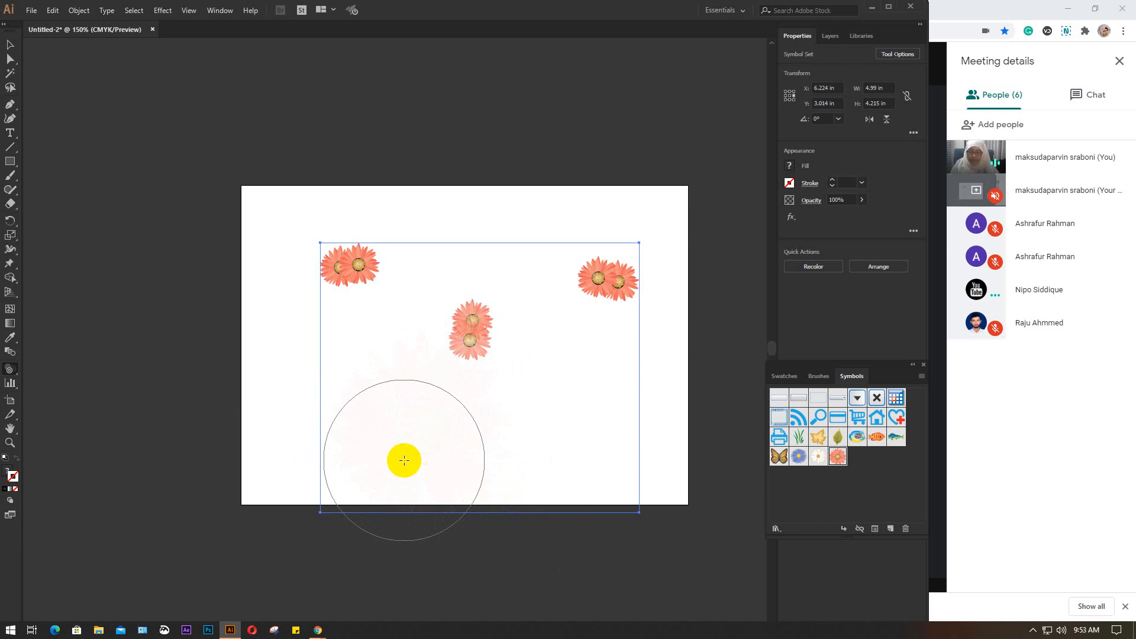
pyautogui.click(10, 44)
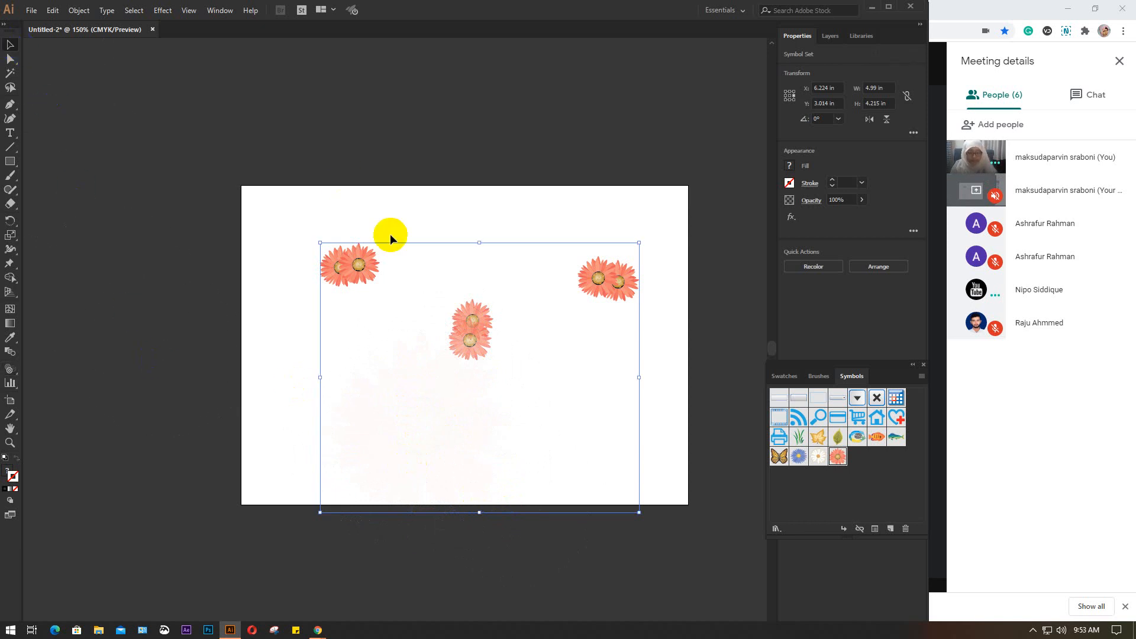
pyautogui.press('Delete')
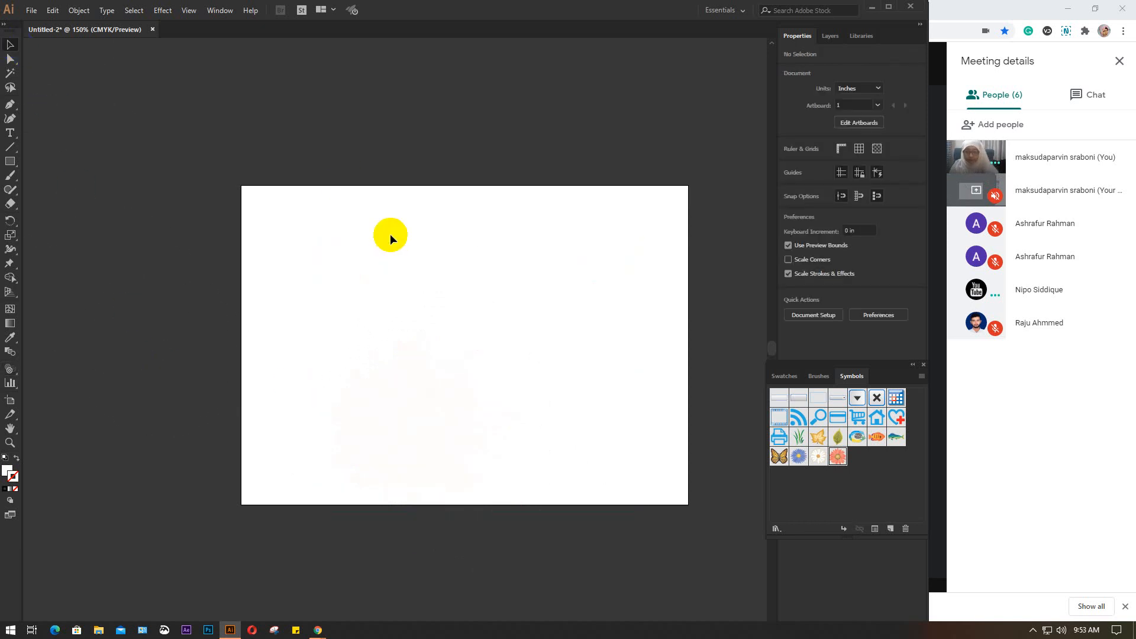
# Activate the Symbol Styler tool and try it on the empty artboard
pyautogui.click(10, 369)
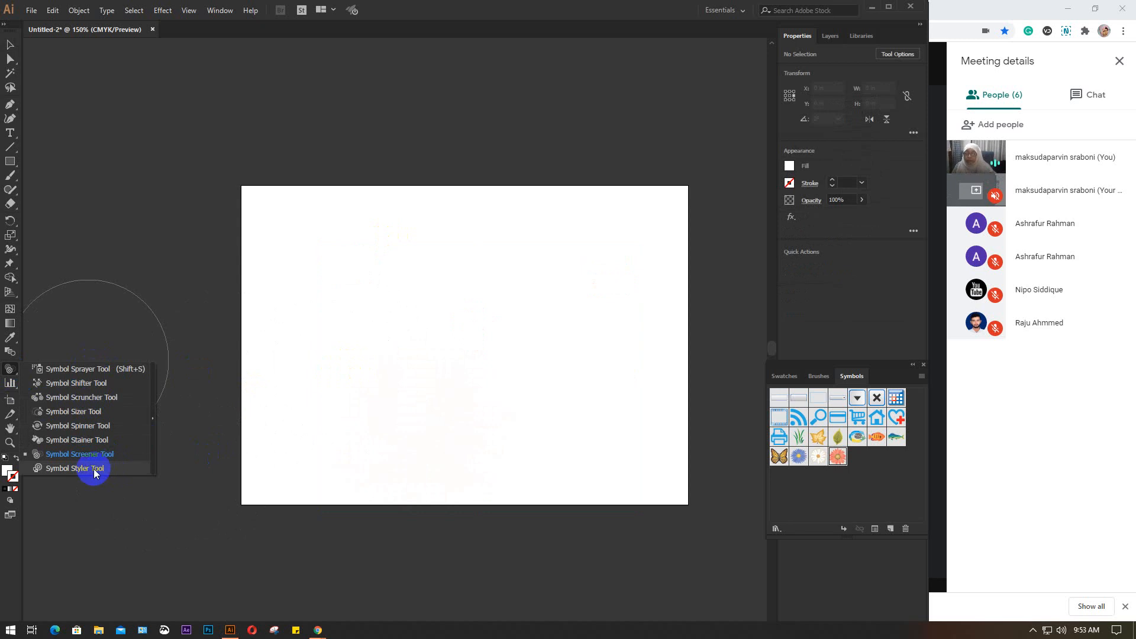
pyautogui.click(64, 471)
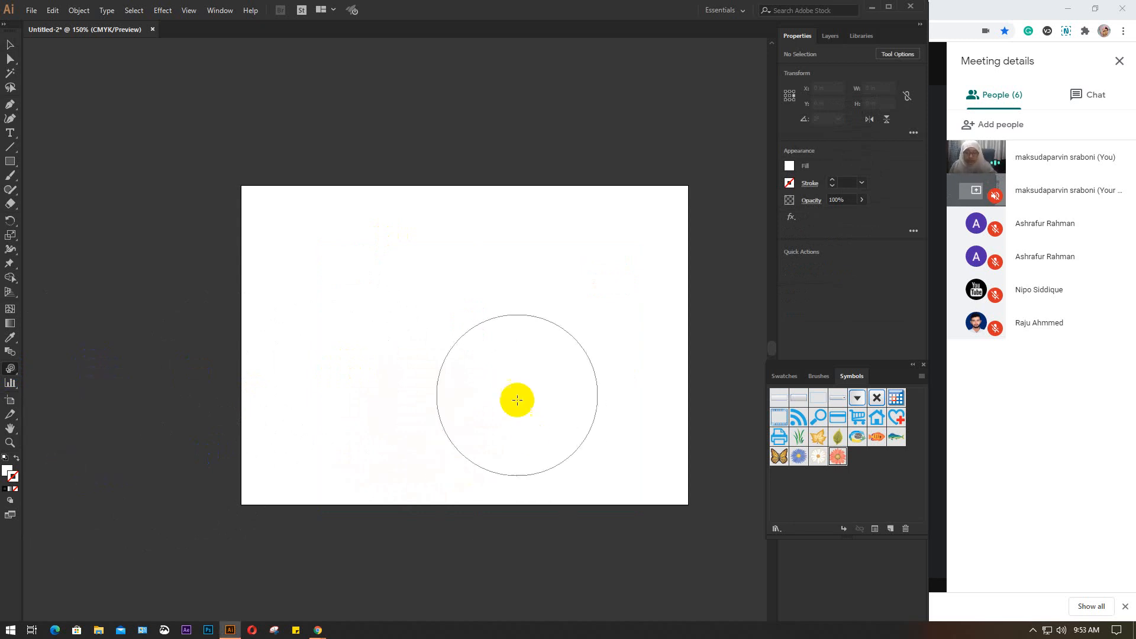
pyautogui.click(512, 373)
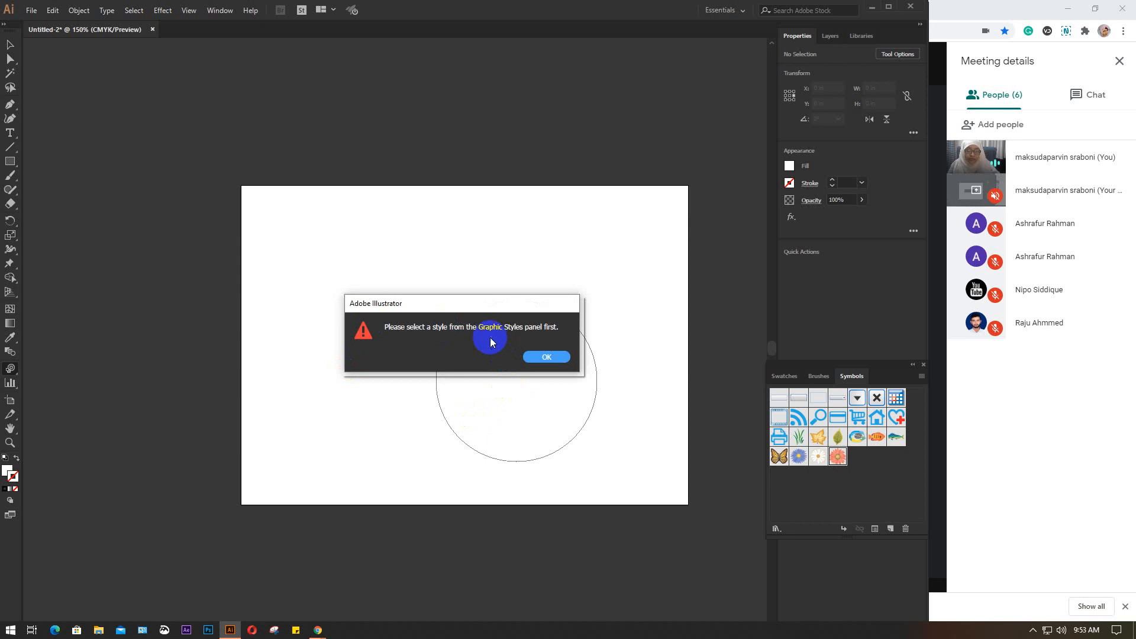
pyautogui.click(537, 361)
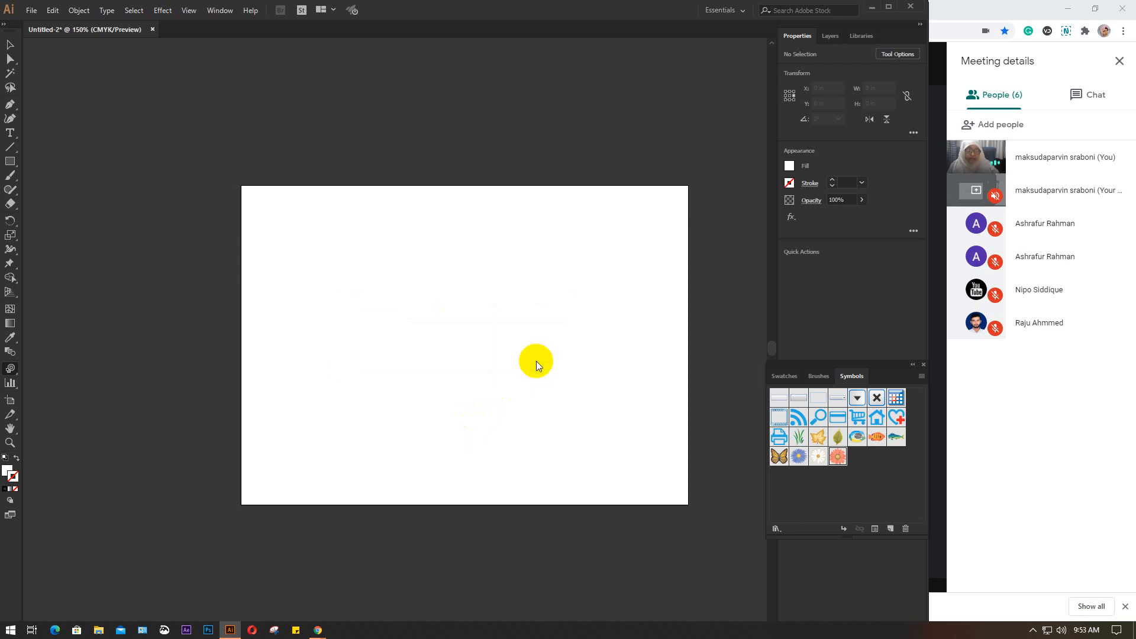
# Close the Symbols panel and bring it back
pyautogui.click(896, 424)
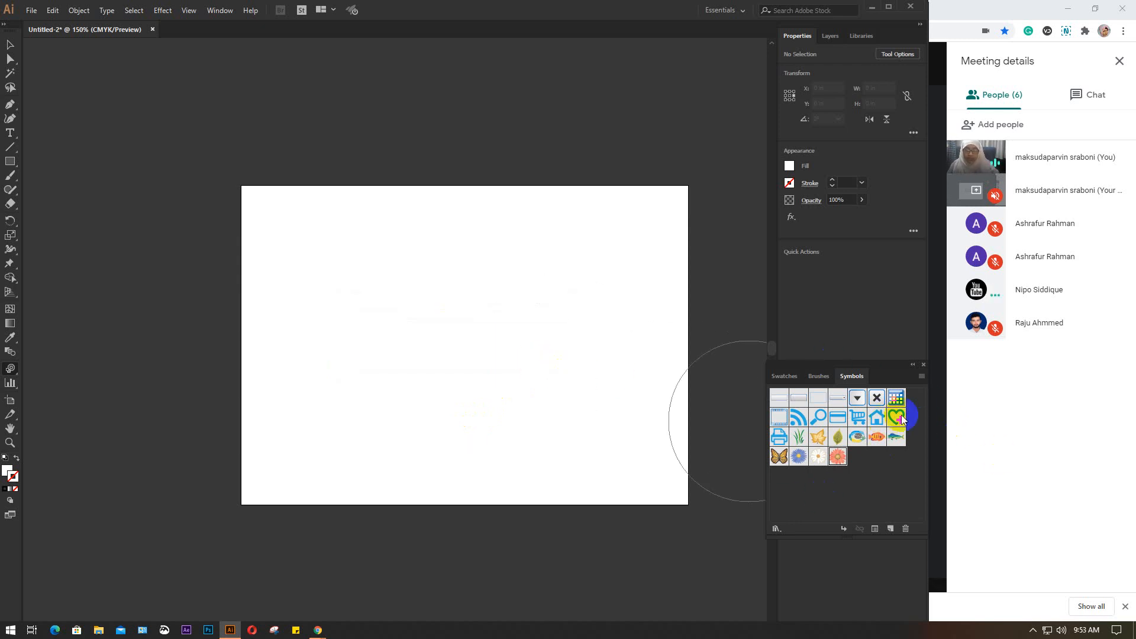
pyautogui.click(924, 365)
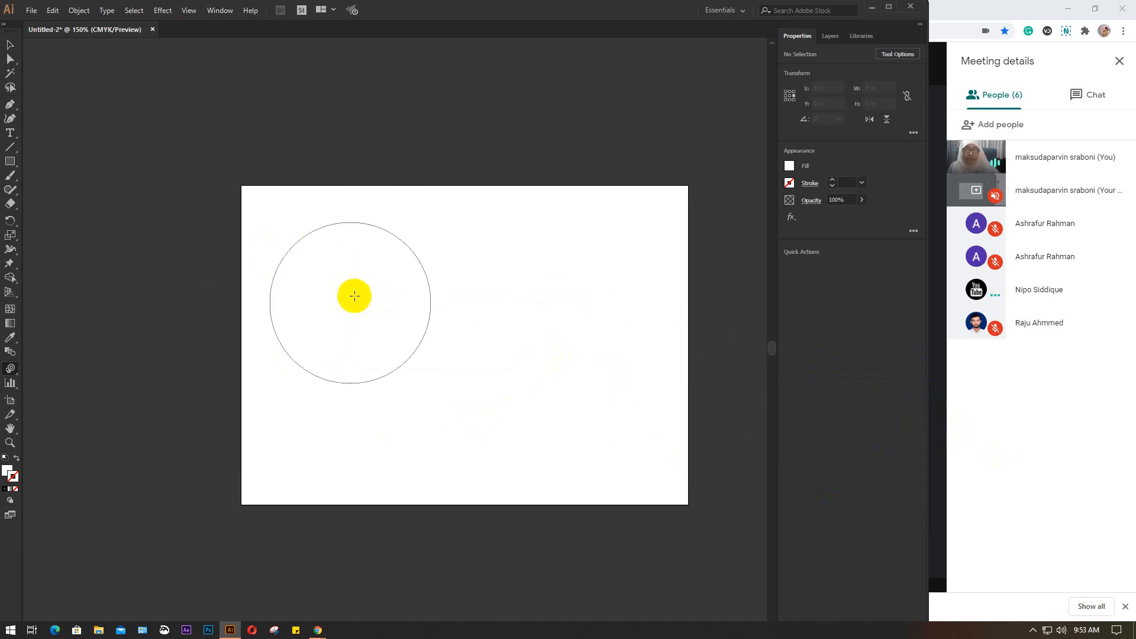
pyautogui.click(218, 12)
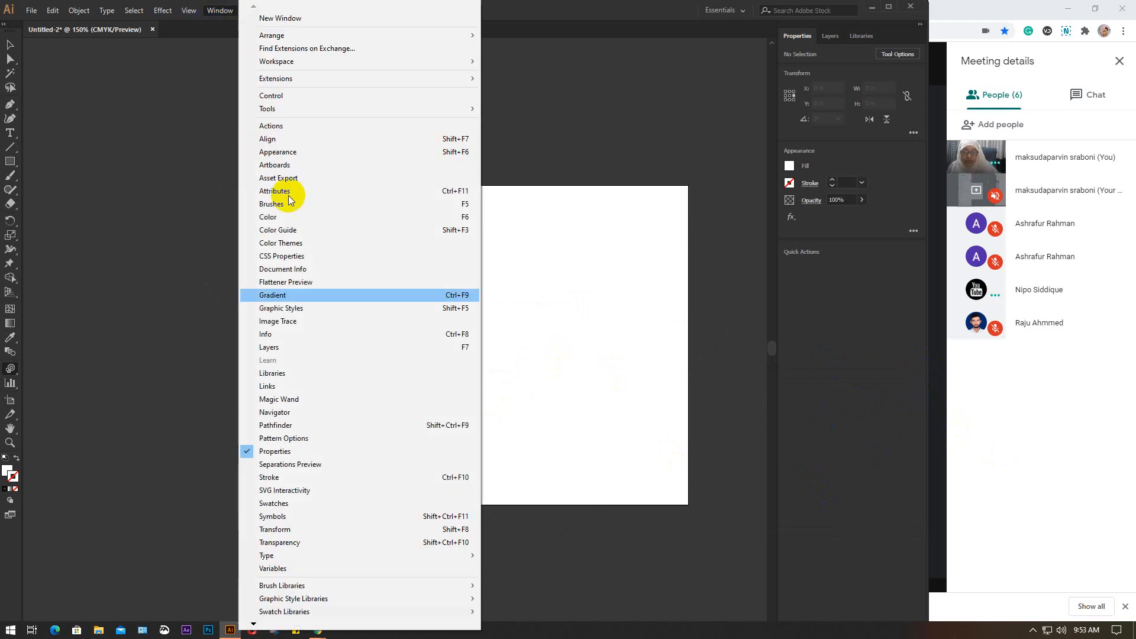
pyautogui.click(271, 517)
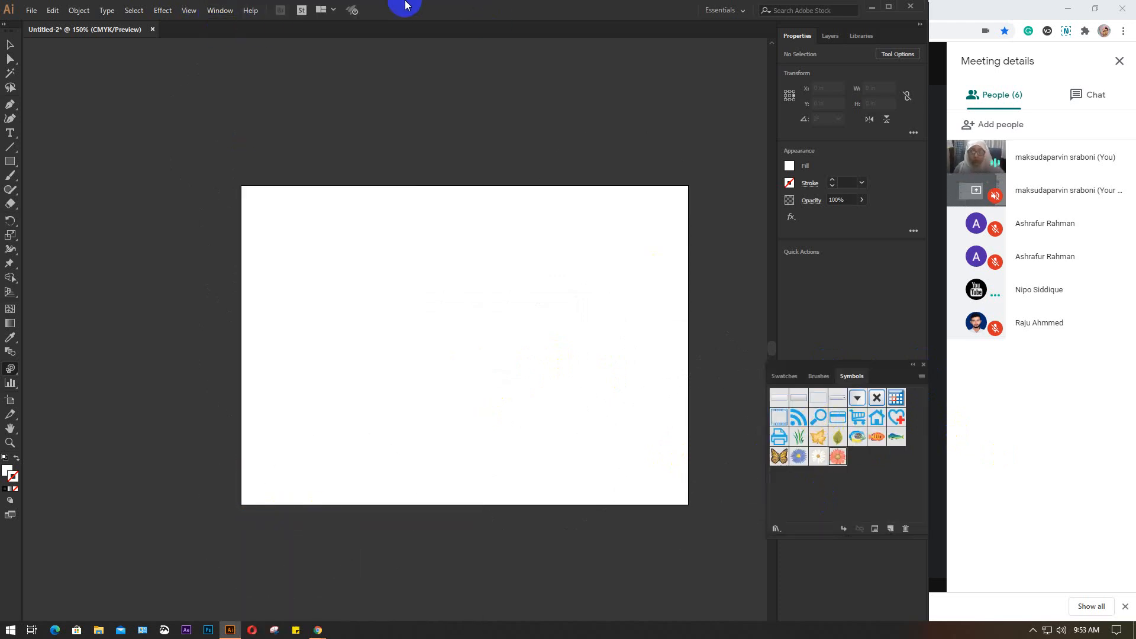
# Show the Graphic Styles panel and move it over the artboard's upper-right corner
pyautogui.click(211, 11)
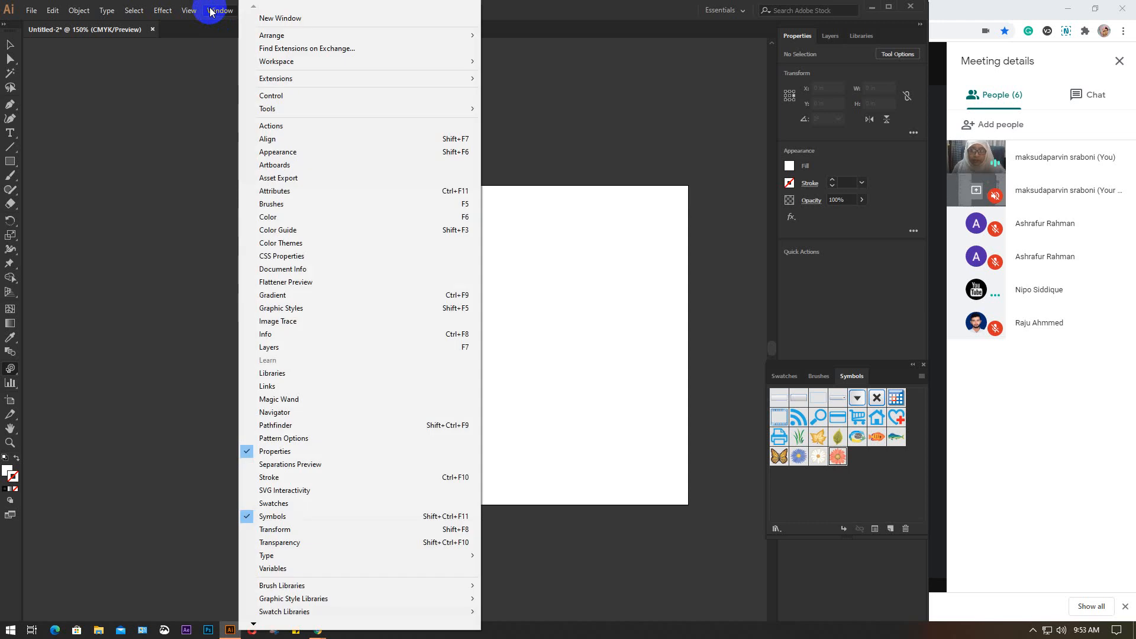
pyautogui.click(333, 310)
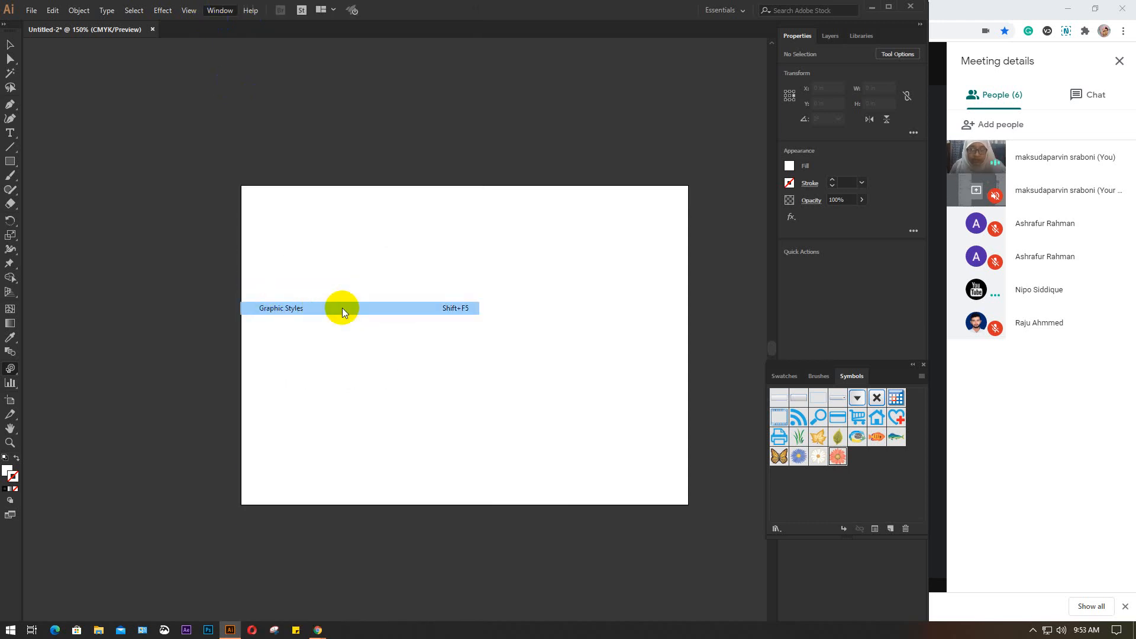
pyautogui.click(538, 207)
pyautogui.moveTo(539, 207); pyautogui.dragTo(671, 105)
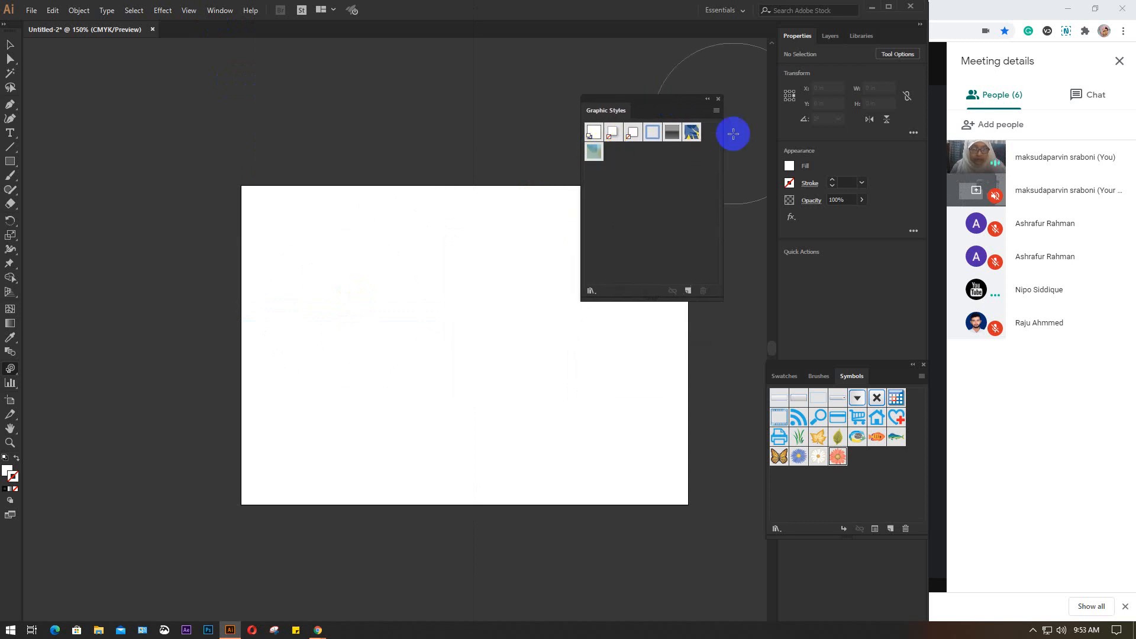
# Open the 3D Effects graphic style library and enlarge it so that all its styles are visible
pyautogui.click(717, 111)
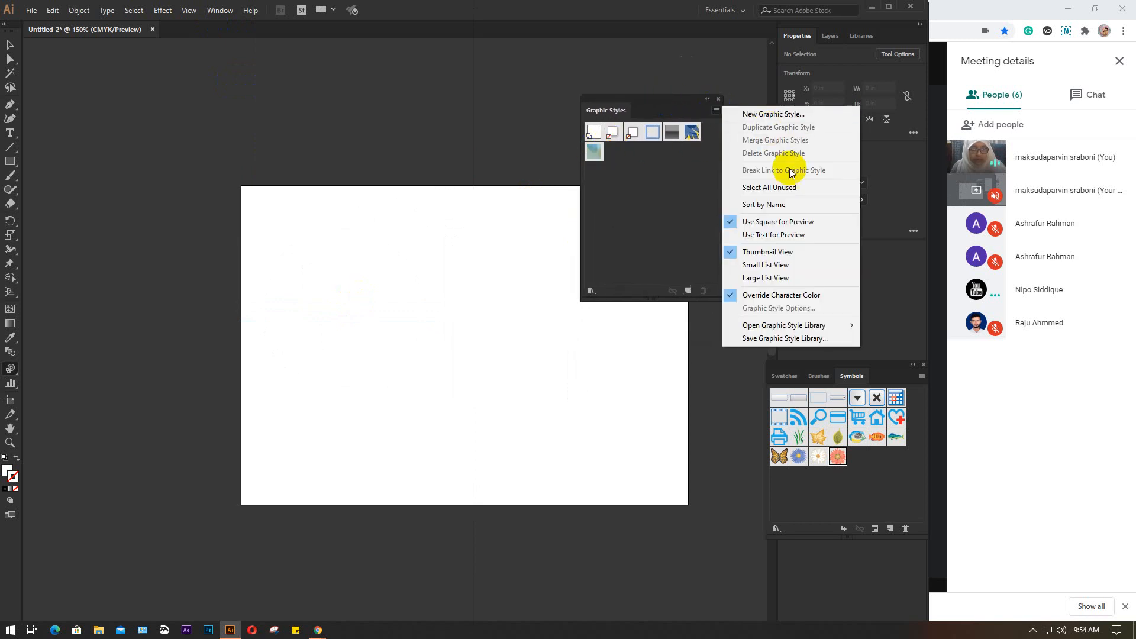
pyautogui.click(761, 326)
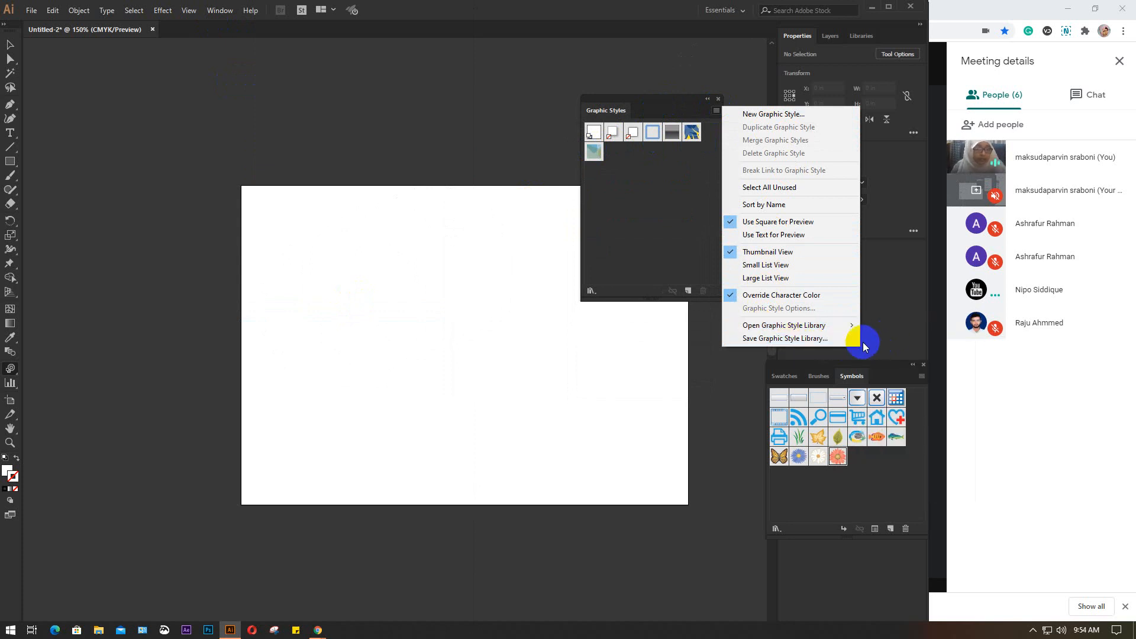
pyautogui.moveTo(821, 326)
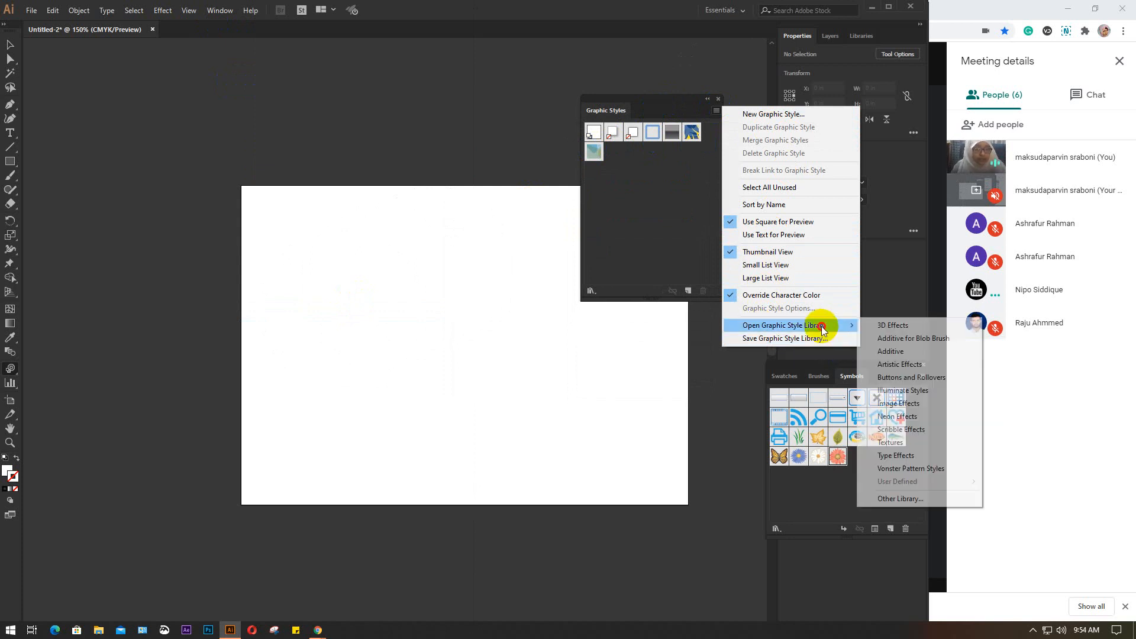
pyautogui.click(902, 325)
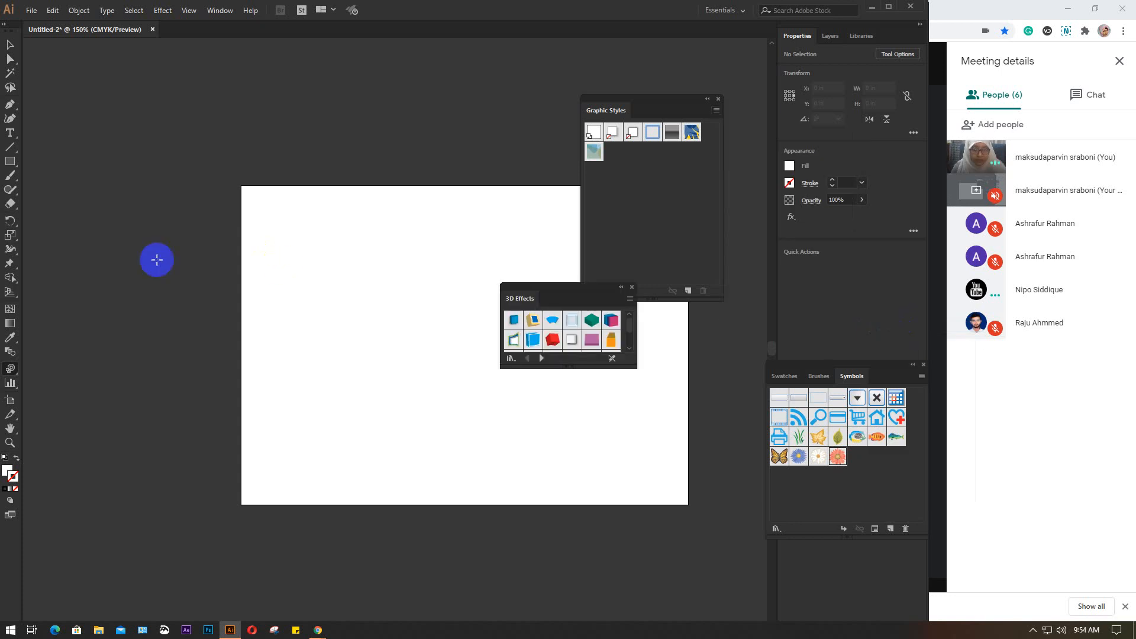
pyautogui.moveTo(629, 365); pyautogui.dragTo(669, 465)
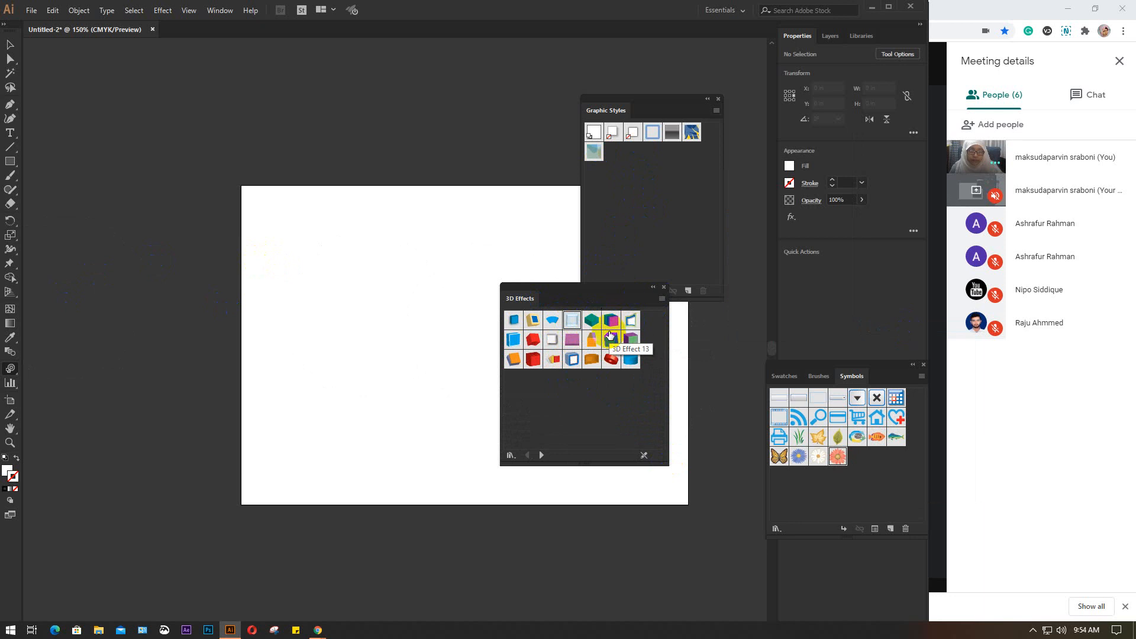
# Add 3D Effect 4 and the purple-and-green cube style to the Graphic Styles, and dock the 3D Effects library beneath them
pyautogui.moveTo(572, 320); pyautogui.dragTo(622, 231)
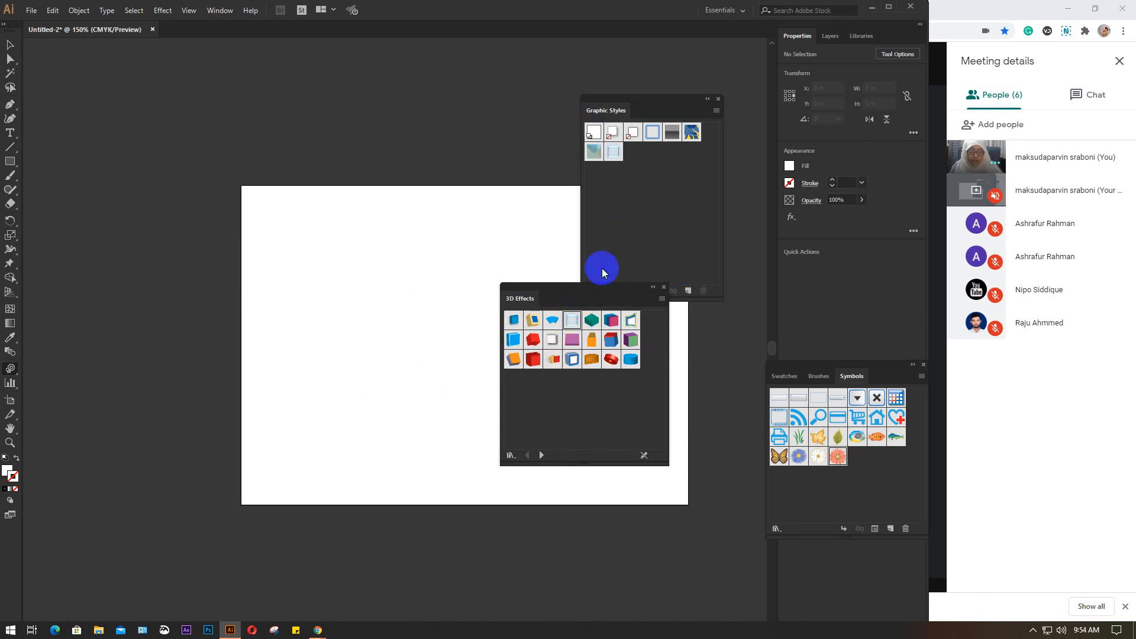
pyautogui.moveTo(592, 321); pyautogui.dragTo(659, 211)
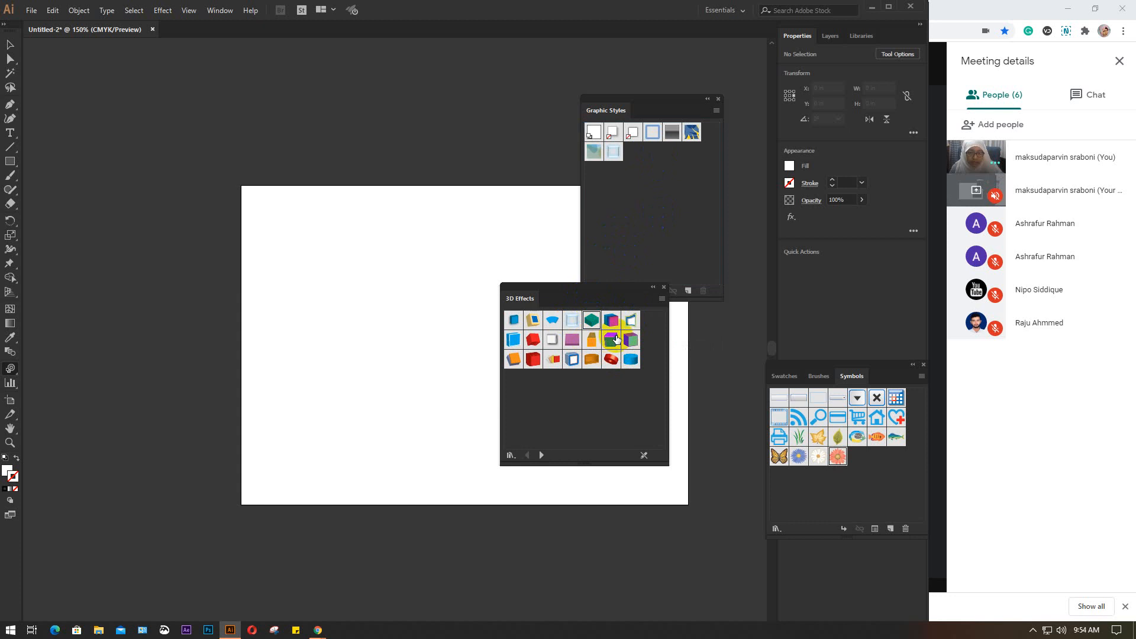
pyautogui.moveTo(631, 340); pyautogui.dragTo(654, 179)
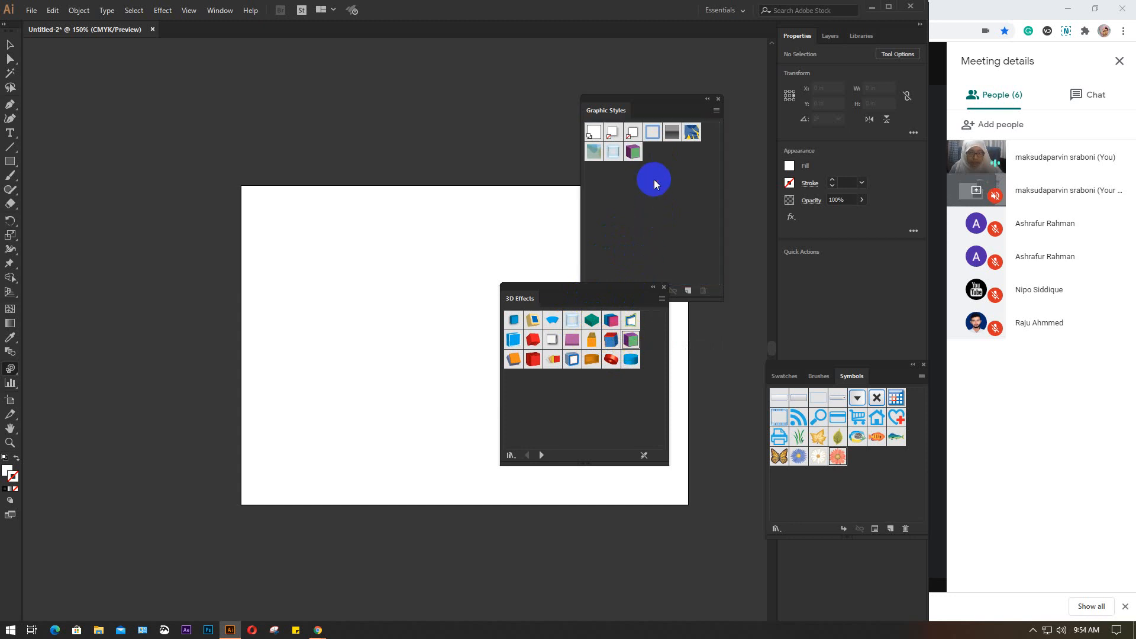
pyautogui.click(572, 320)
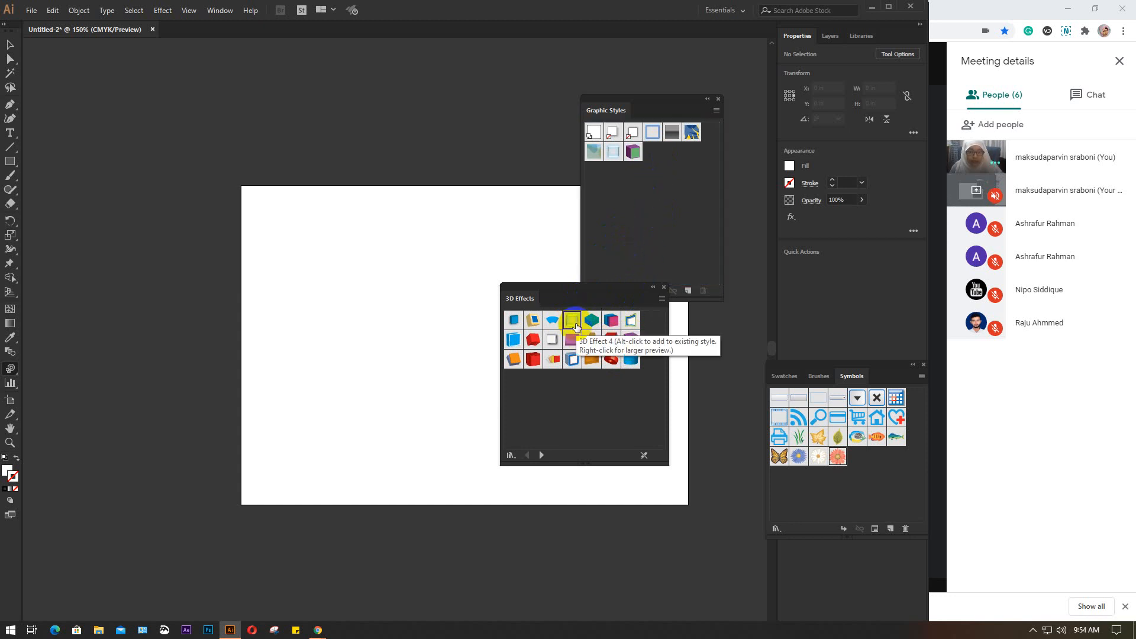
pyautogui.click(533, 359)
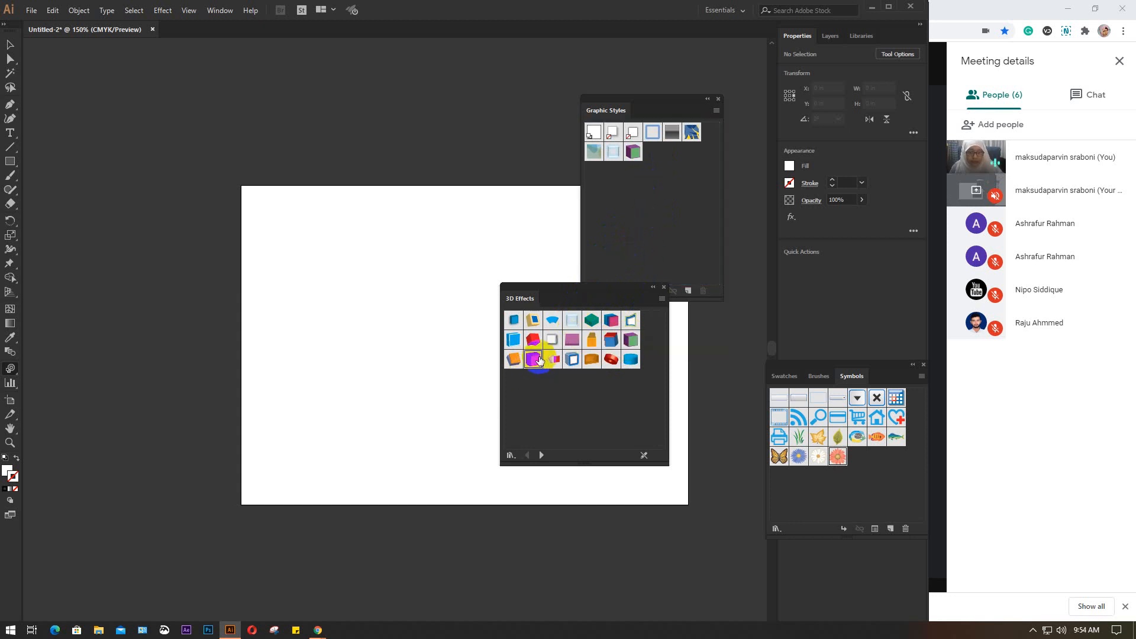
pyautogui.moveTo(588, 303); pyautogui.dragTo(650, 266)
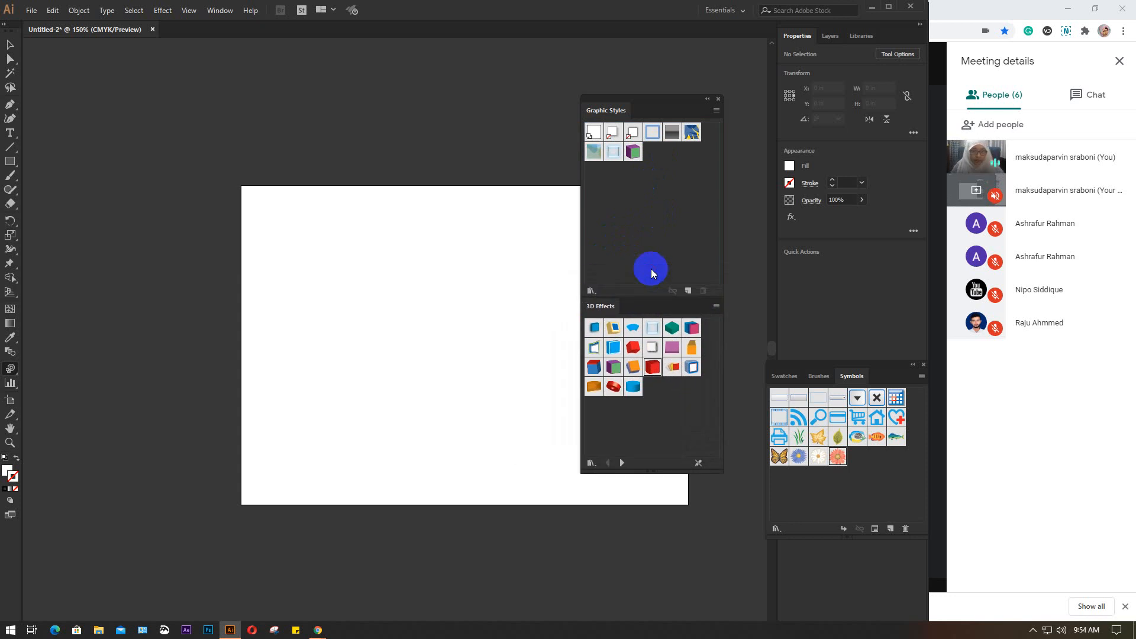
# Try the Symbol Styler on the empty artboard again, and choose the white daisy symbol
pyautogui.click(365, 332)
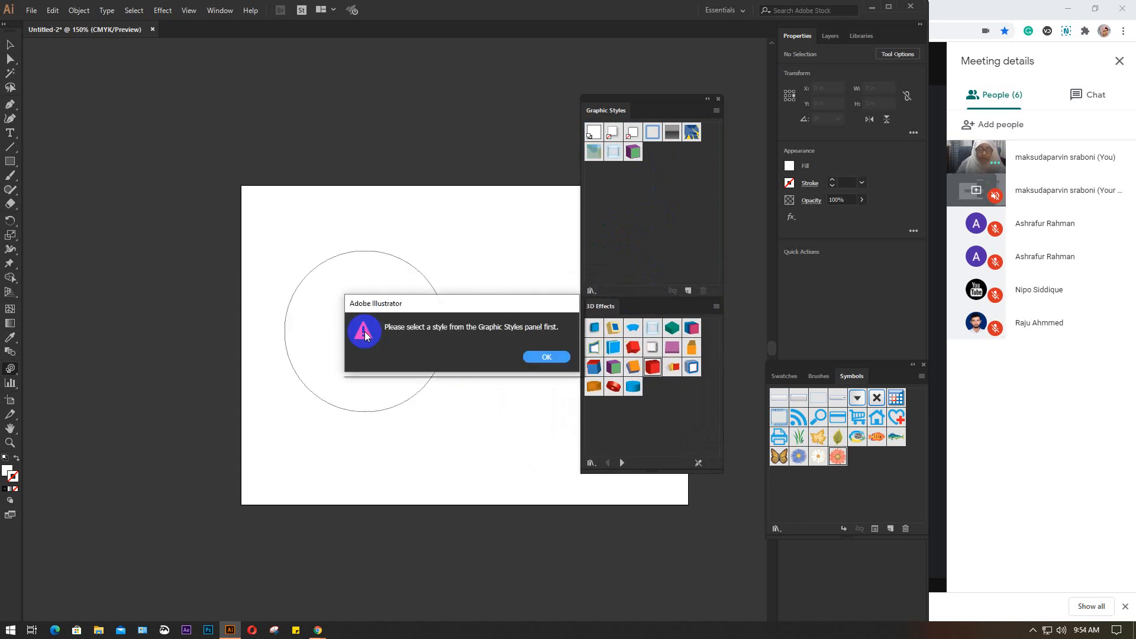
pyautogui.click(538, 355)
pyautogui.click(819, 458)
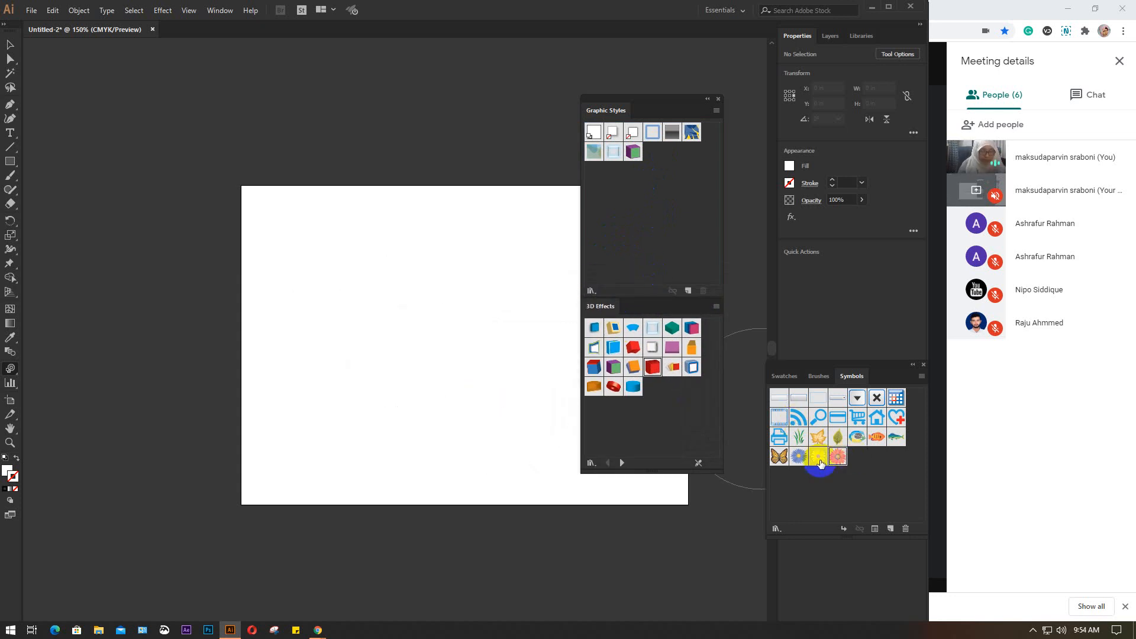
# Spray a single white daisy onto the left half of the artboard with the Symbol Sprayer
pyautogui.click(371, 324)
pyautogui.click(545, 357)
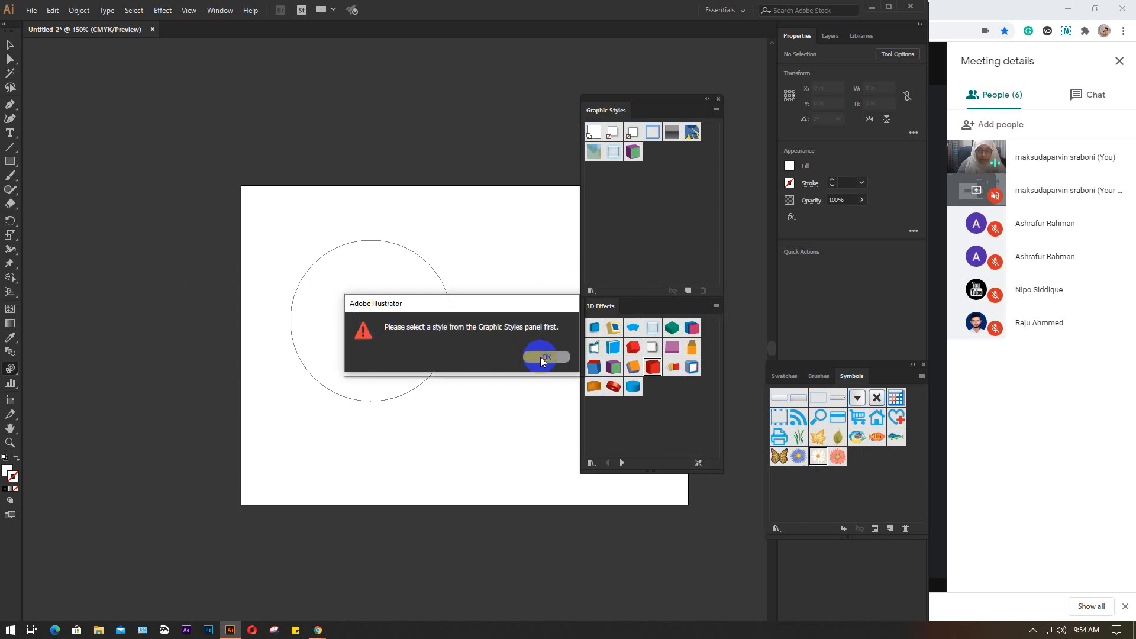
pyautogui.click(9, 369)
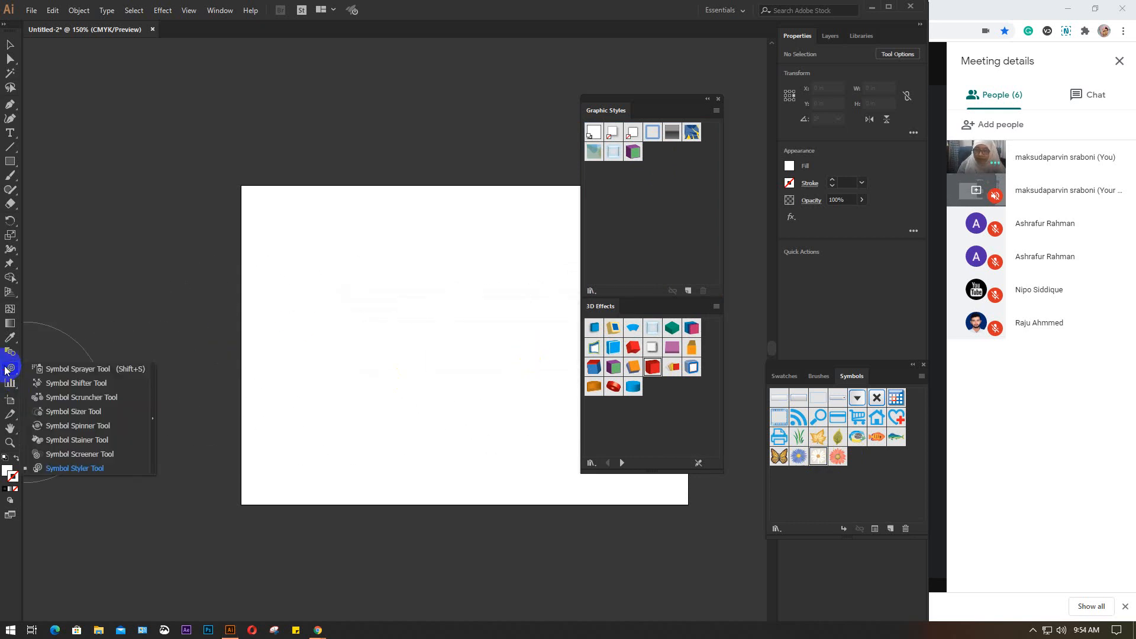
pyautogui.click(89, 370)
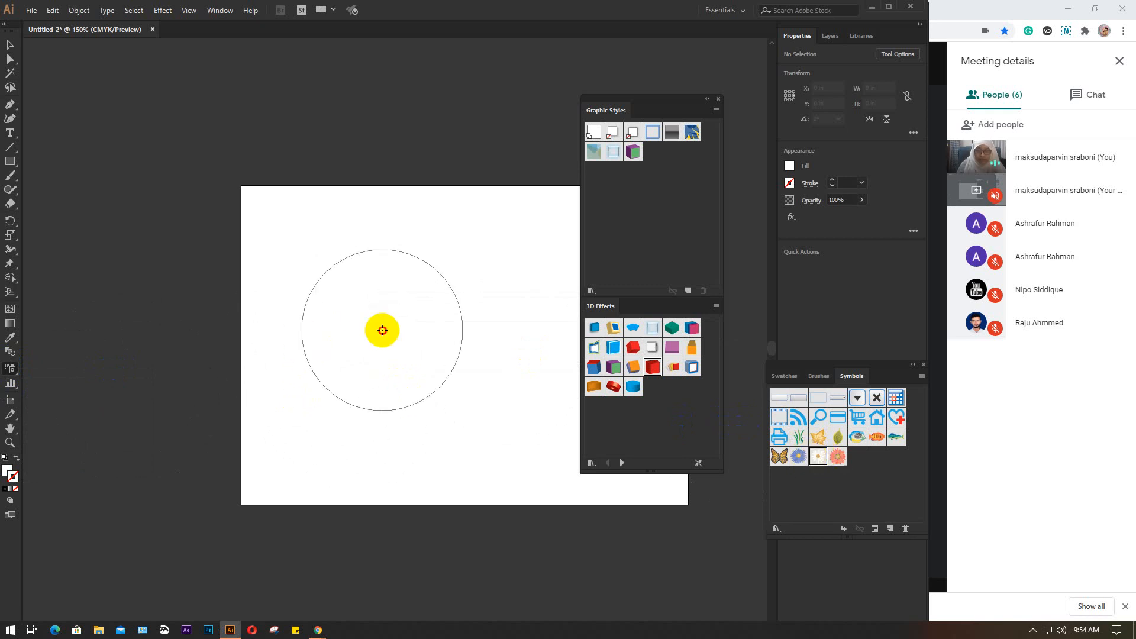
pyautogui.click(383, 331)
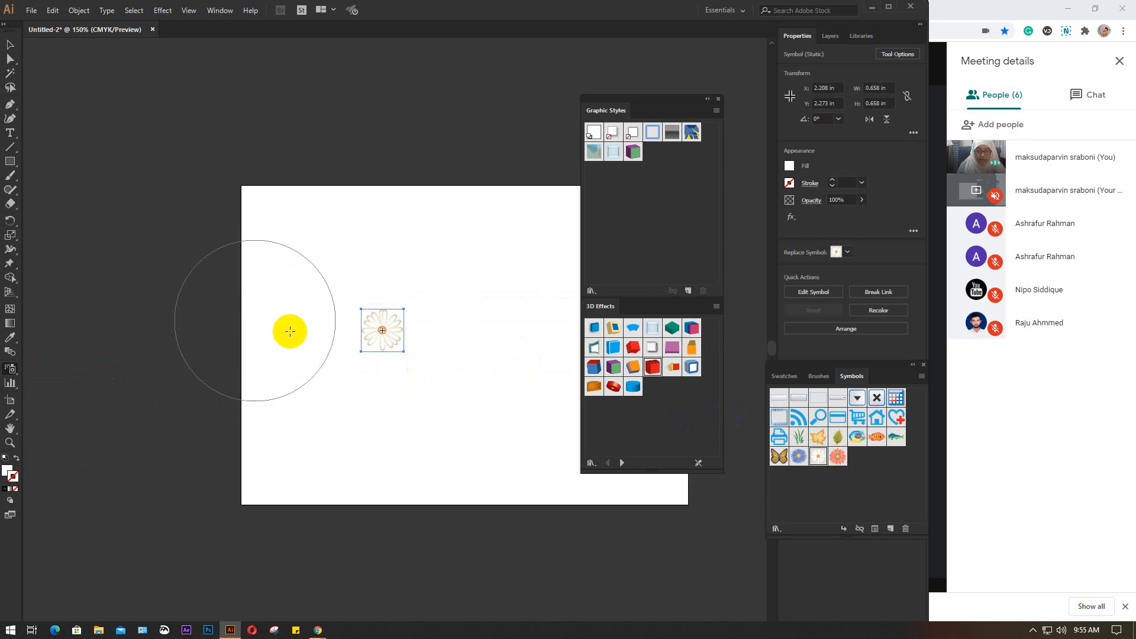
# Enlarge the daisy proportionally about its centre to about 3.62 in wide and high
pyautogui.press('v')
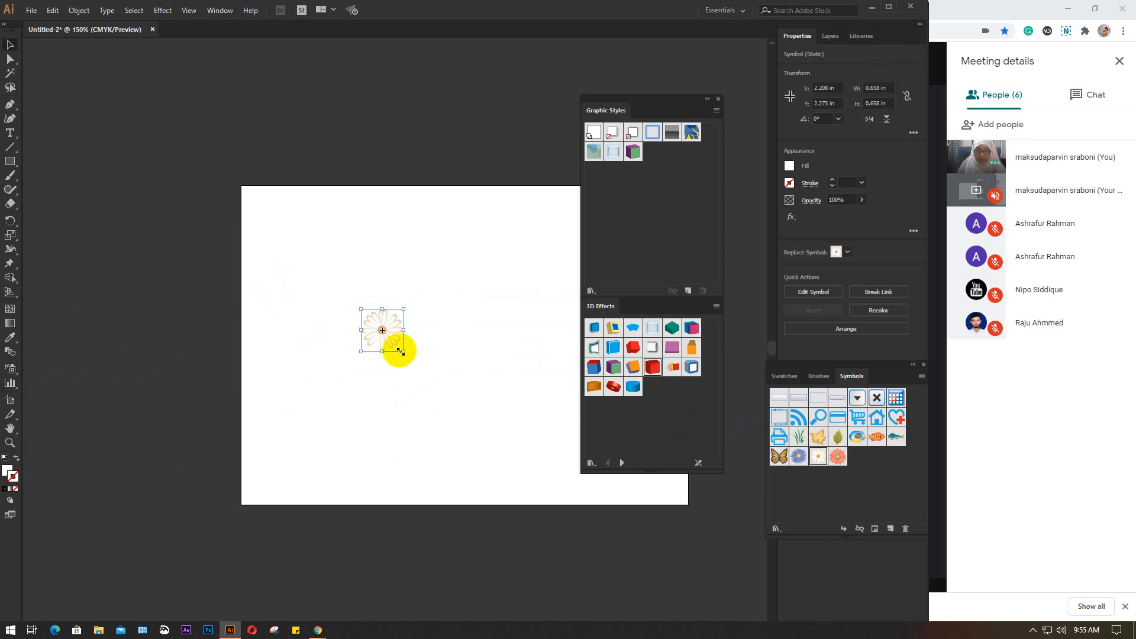
pyautogui.moveTo(406, 352); pyautogui.dragTo(499, 447)
pyautogui.moveTo(430, 320); pyautogui.dragTo(430, 342)
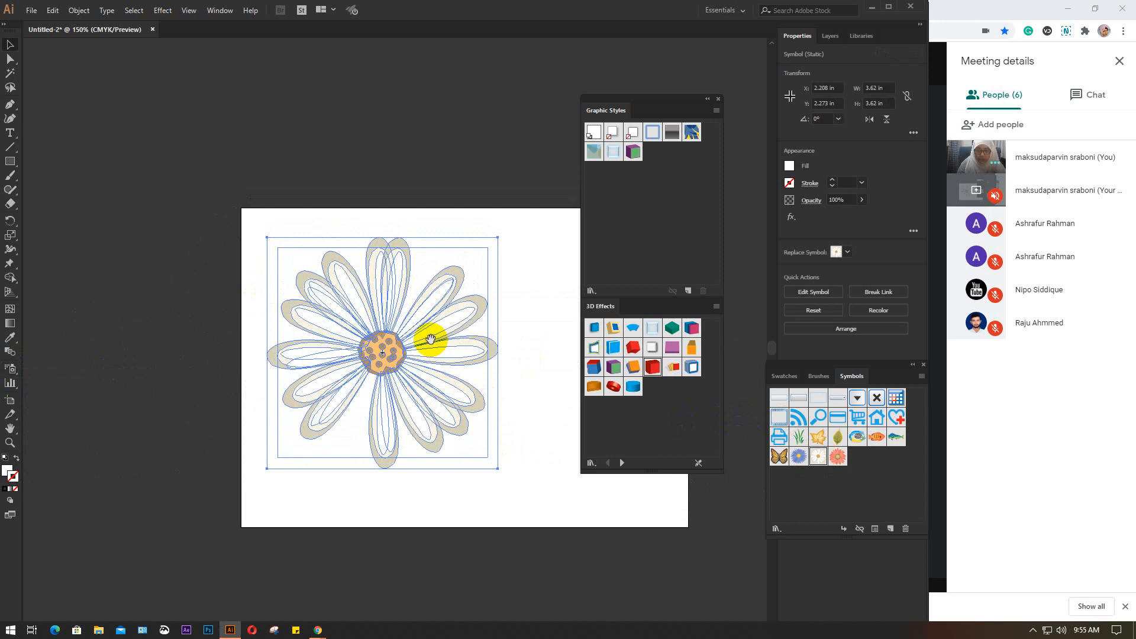
# Switch to the Symbol Styler and try to apply 3D Effect 20 from the 3D Effects library to the daisy
pyautogui.moveTo(7, 370)
pyautogui.mouseDown()
pyautogui.moveTo(190, 360)
pyautogui.moveTo(82, 369)
pyautogui.mouseUp()
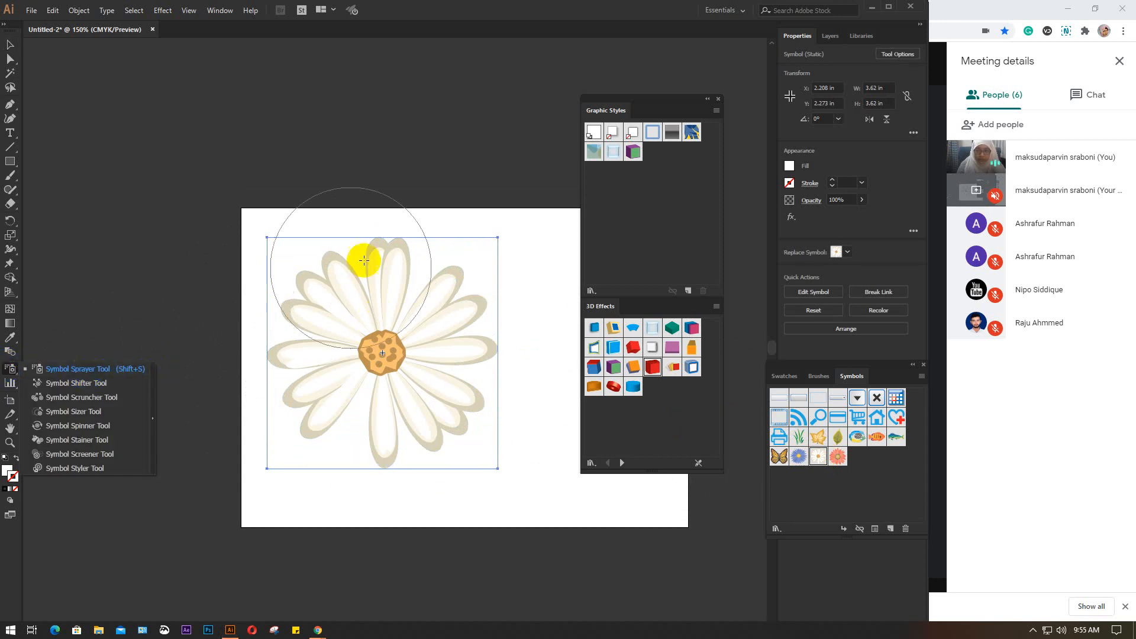
pyautogui.click(68, 468)
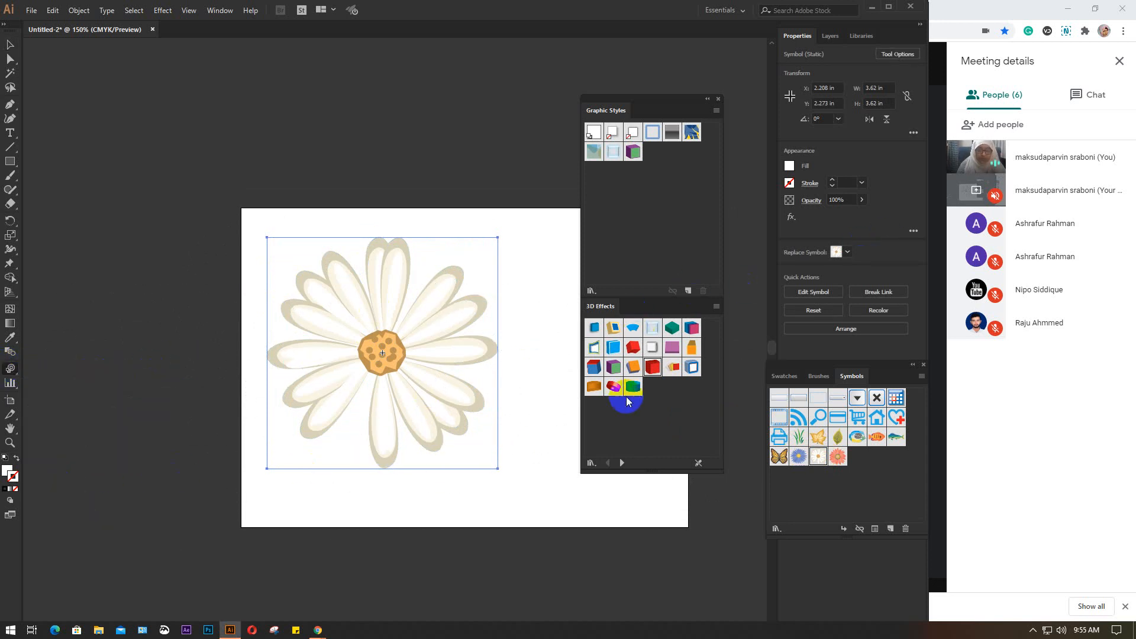
pyautogui.click(641, 388)
pyautogui.click(615, 386)
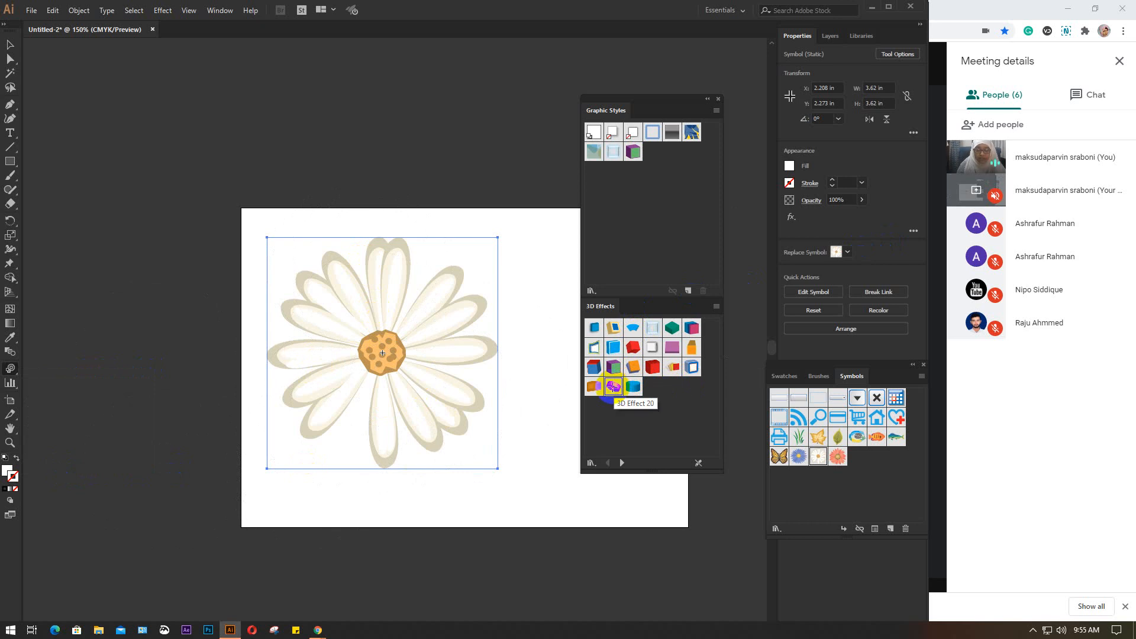
pyautogui.click(371, 355)
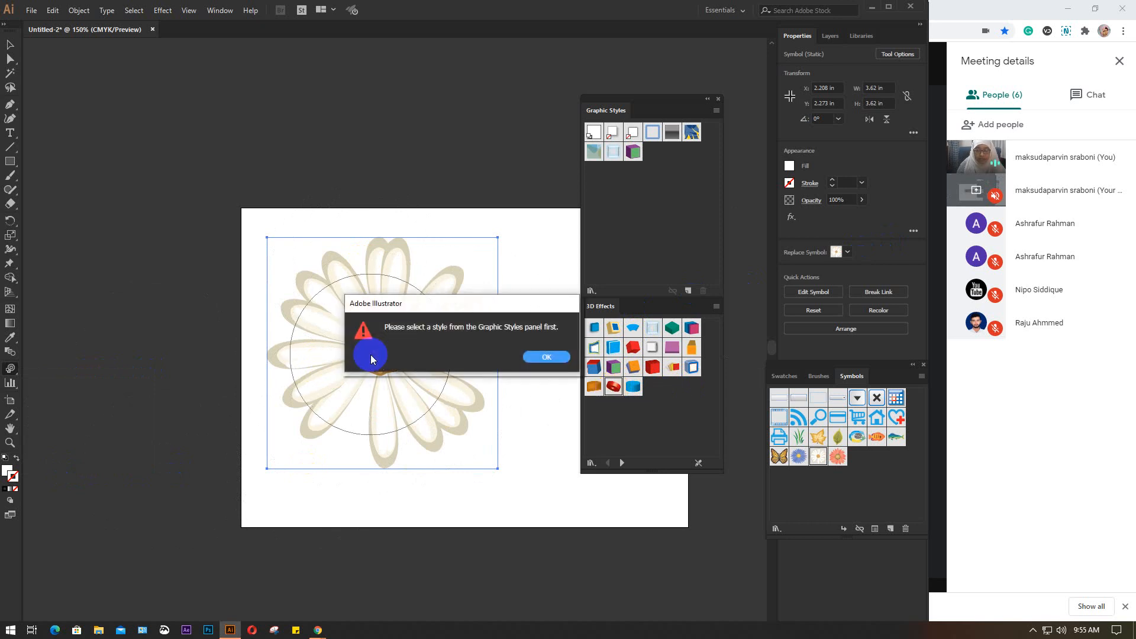
pyautogui.click(548, 355)
# Add the red 3D Effect 20 style to the Graphic Styles and apply it to the daisy with the Symbol Styler
pyautogui.click(651, 378)
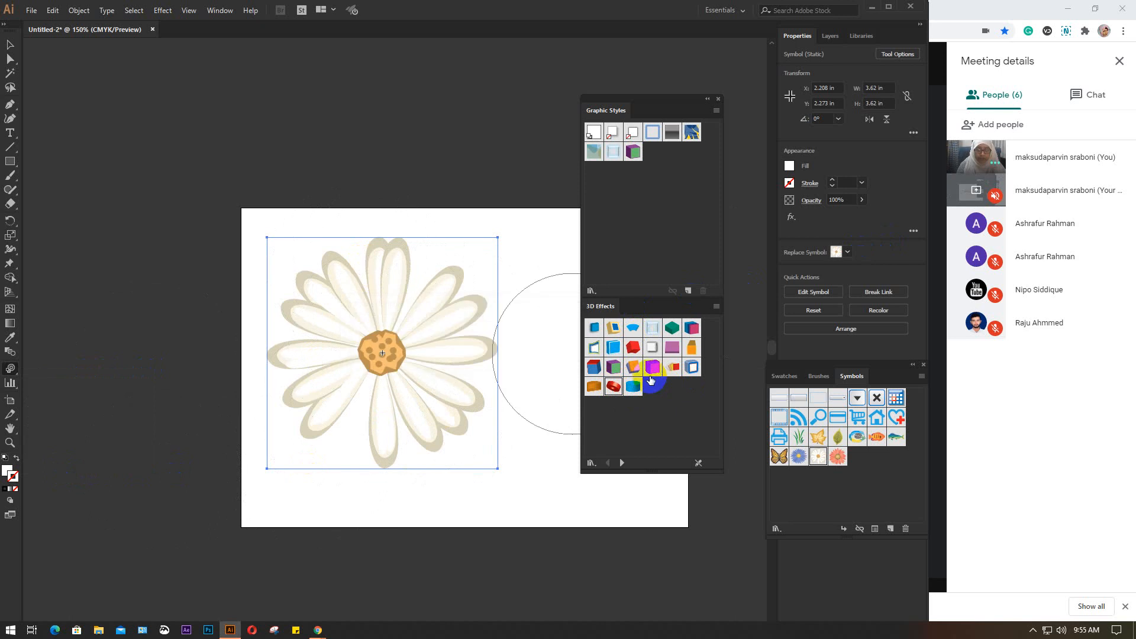
pyautogui.moveTo(614, 386); pyautogui.dragTo(679, 236)
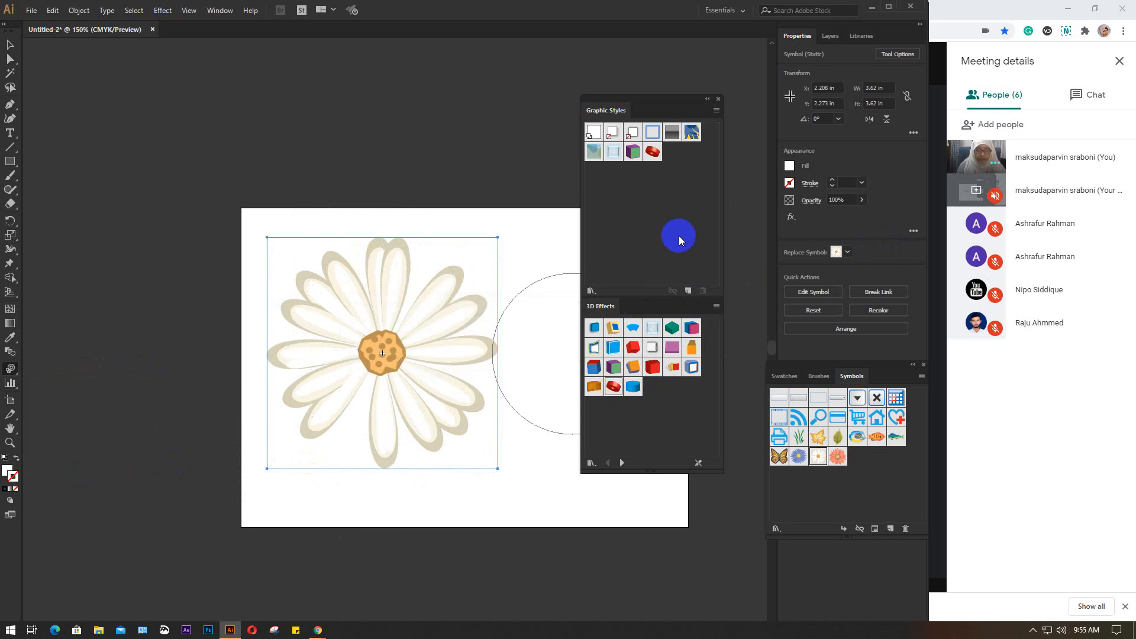
pyautogui.click(652, 152)
pyautogui.click(355, 350)
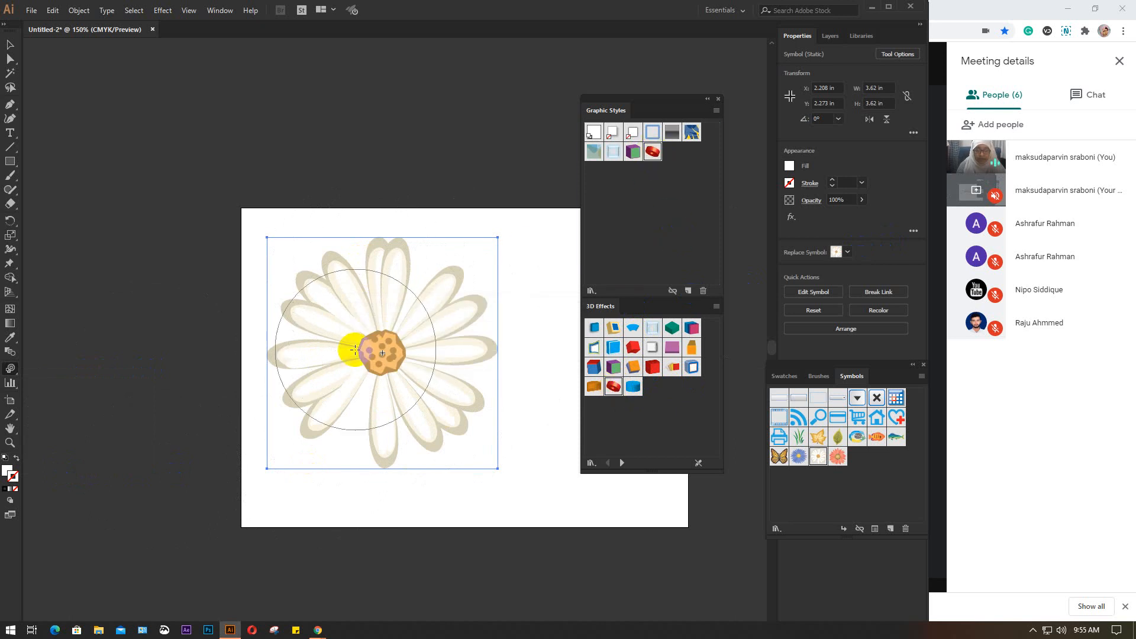
pyautogui.click(379, 350)
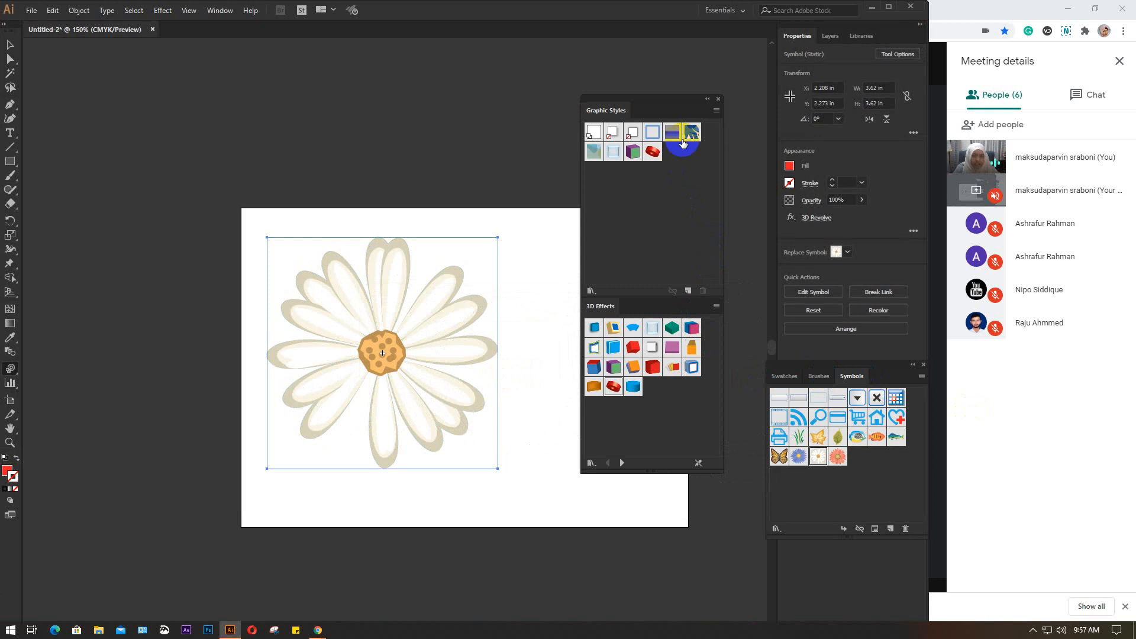
pyautogui.click(718, 307)
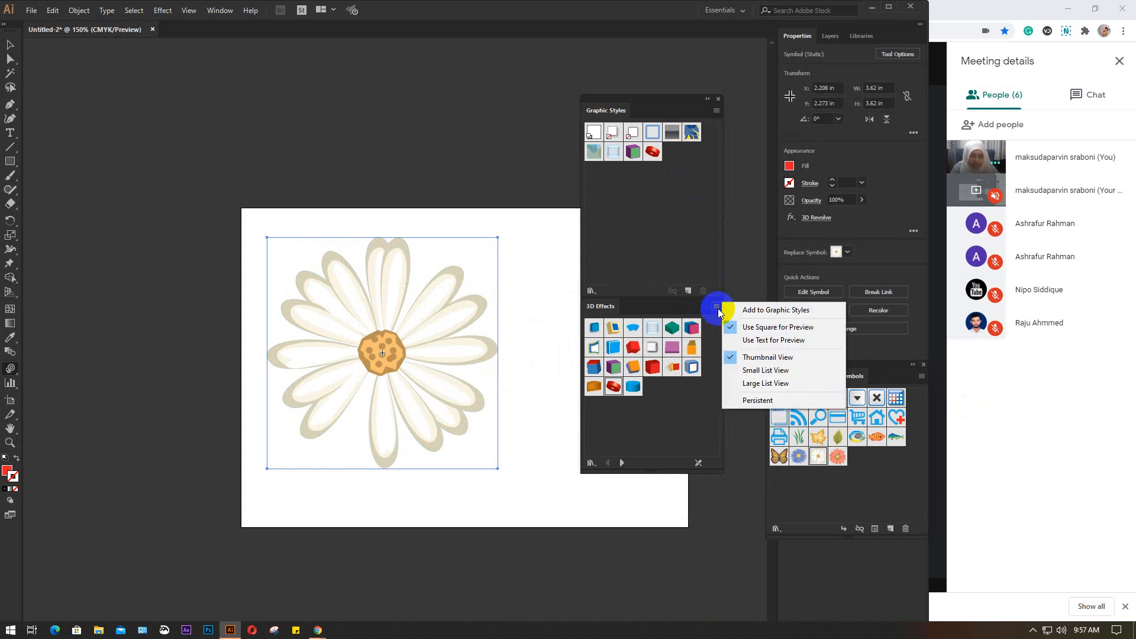
pyautogui.click(684, 308)
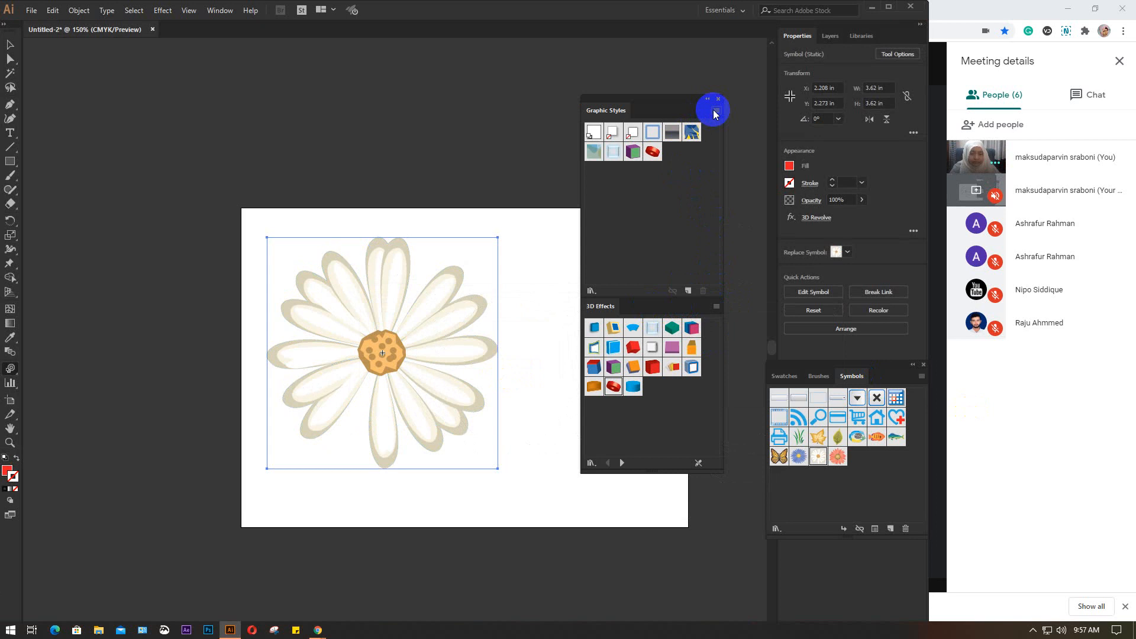
pyautogui.click(921, 377)
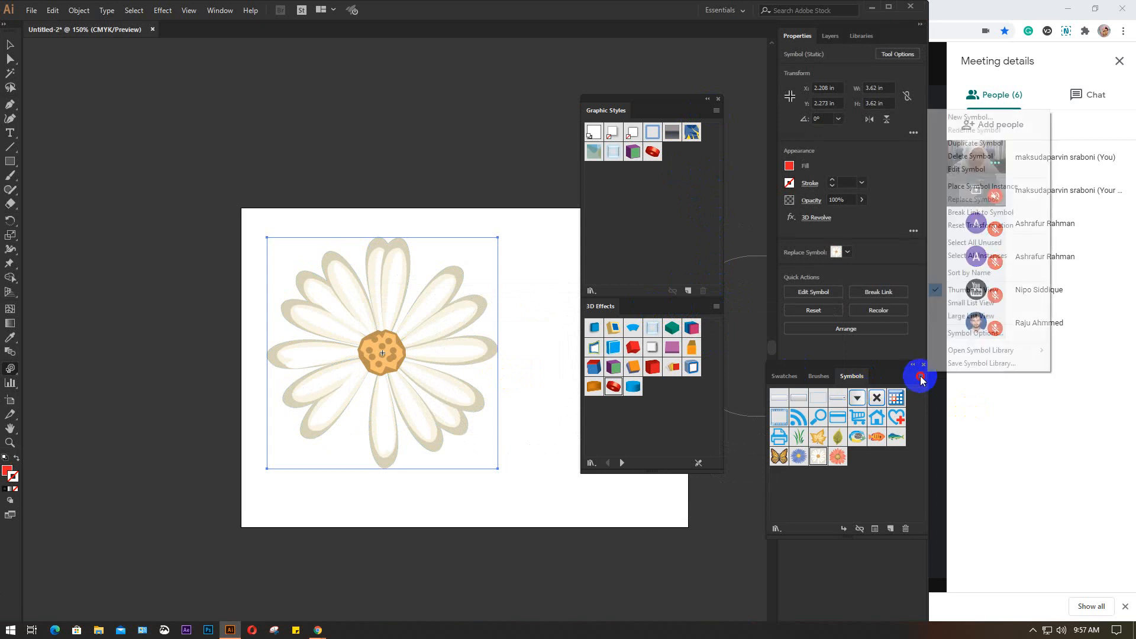
pyautogui.click(921, 379)
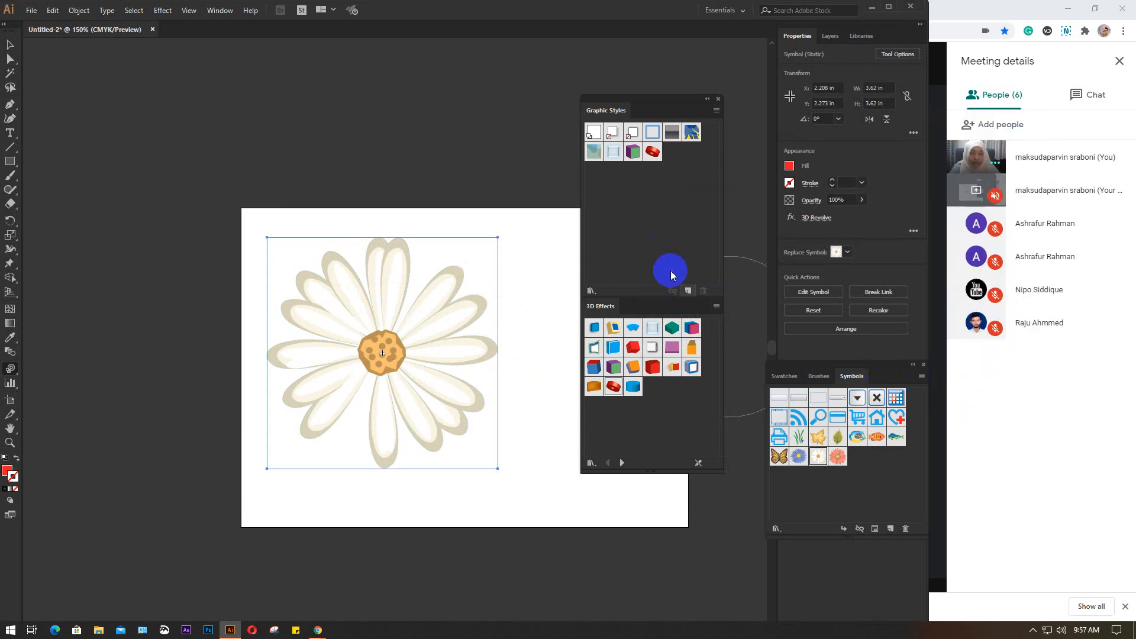
# Separate the 3D Effects library from the Graphic Styles, and open the Textures graphic style library
pyautogui.moveTo(686, 311); pyautogui.dragTo(634, 344)
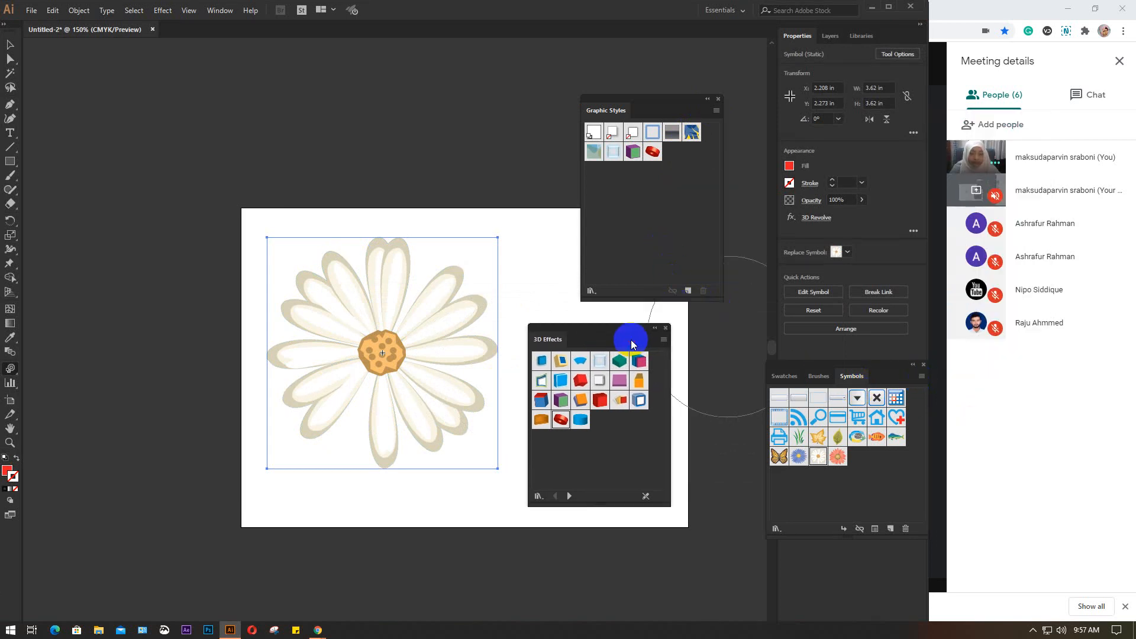
pyautogui.click(716, 111)
pyautogui.moveTo(763, 325)
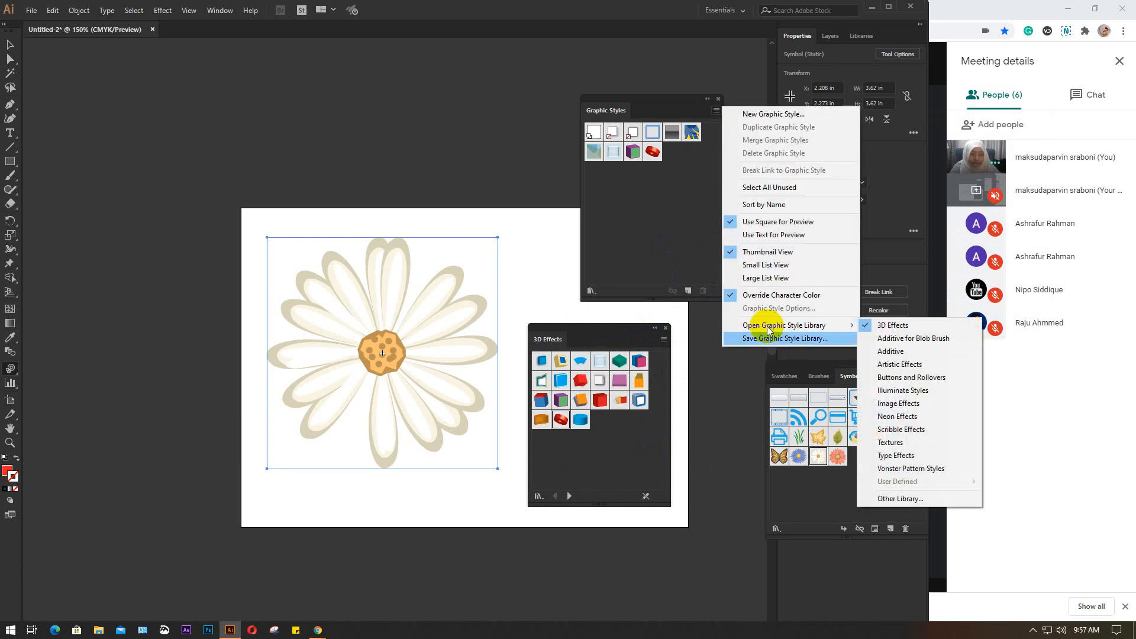
pyautogui.click(910, 443)
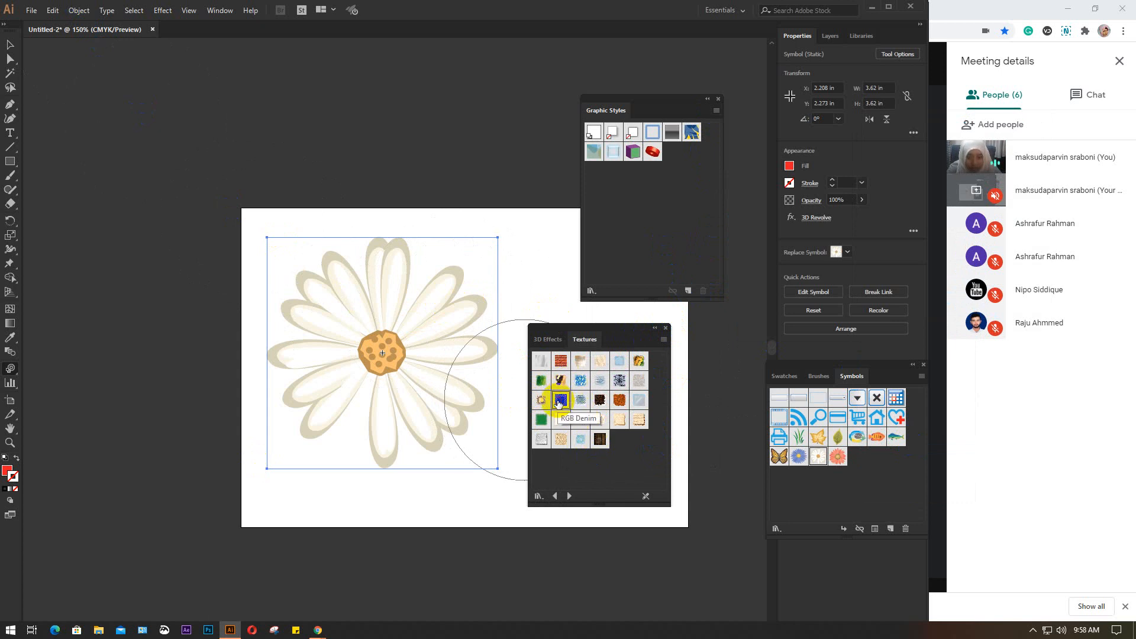
# Add RGB Denim and the green texture from the Textures library to the Graphic Styles
pyautogui.moveTo(557, 405); pyautogui.dragTo(626, 214)
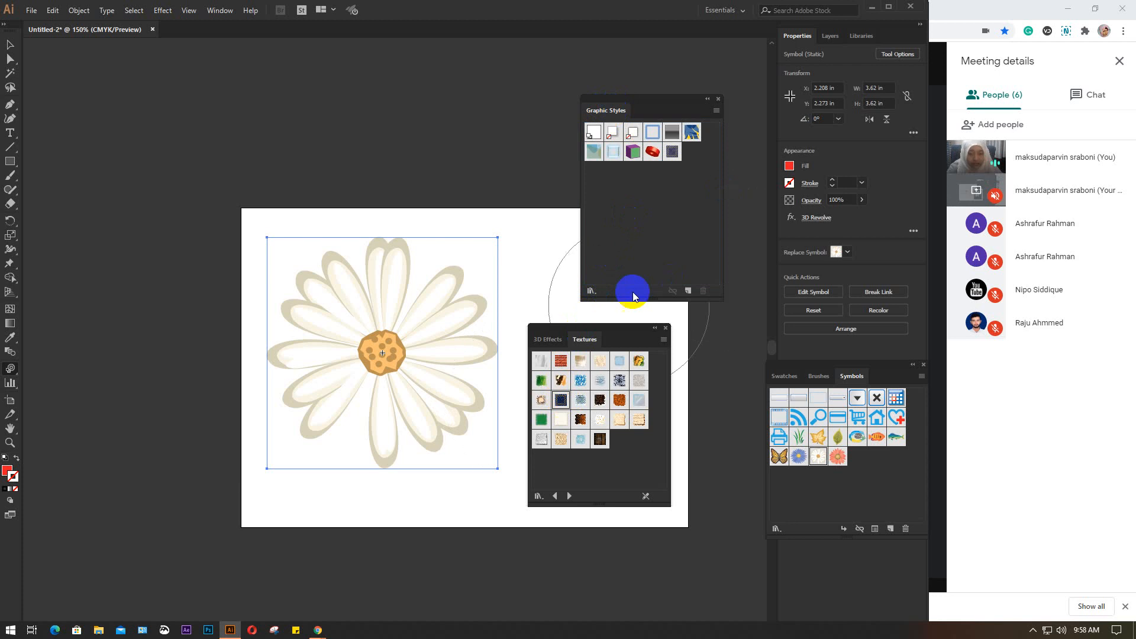
pyautogui.click(717, 111)
pyautogui.moveTo(793, 326)
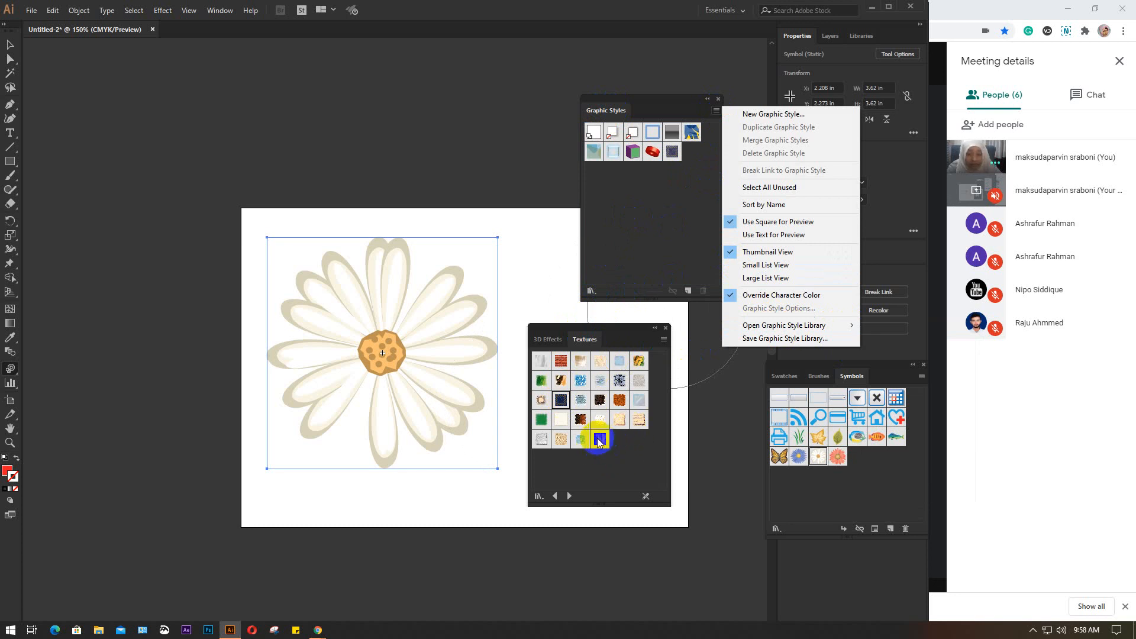
pyautogui.click(540, 418)
pyautogui.moveTo(541, 419); pyautogui.dragTo(618, 229)
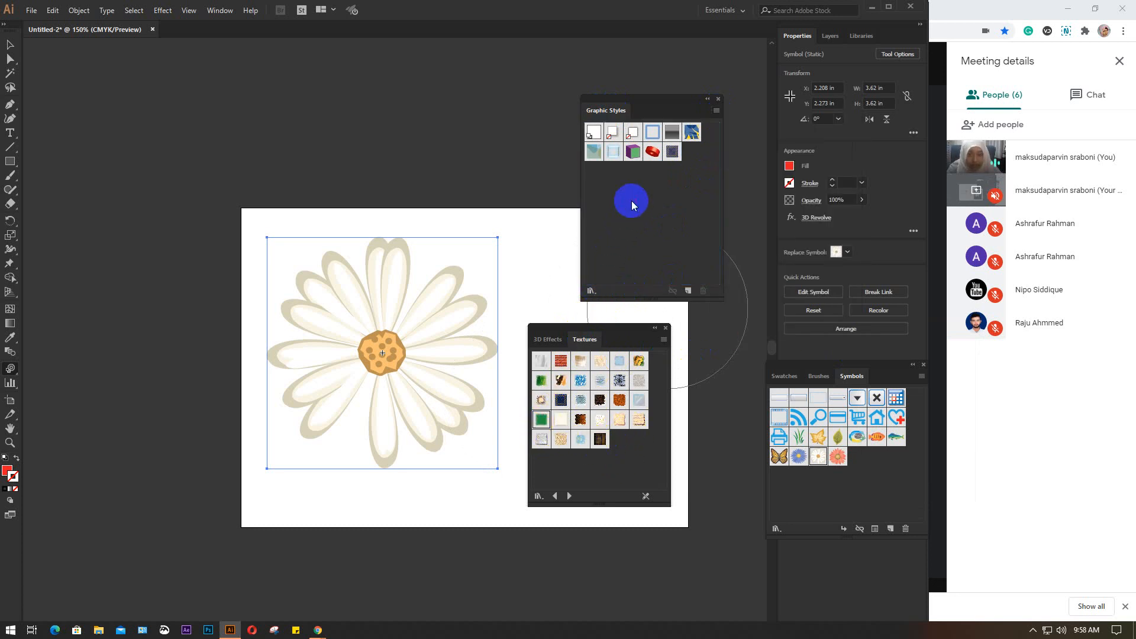
# Try to apply the RGB Denim style to the daisy with the Symbol Styler, and stop the rendering
pyautogui.click(672, 151)
pyautogui.moveTo(508, 260)
pyautogui.mouseDown()
pyautogui.moveTo(364, 350)
pyautogui.moveTo(390, 351)
pyautogui.moveTo(377, 327)
pyautogui.mouseUp()
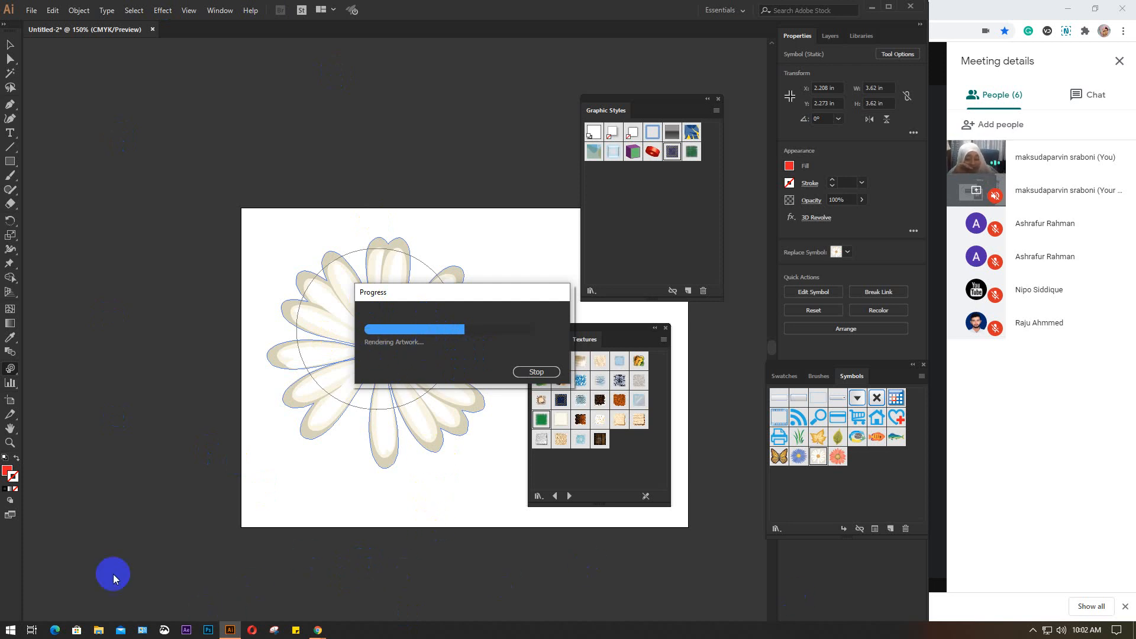
pyautogui.click(1125, 608)
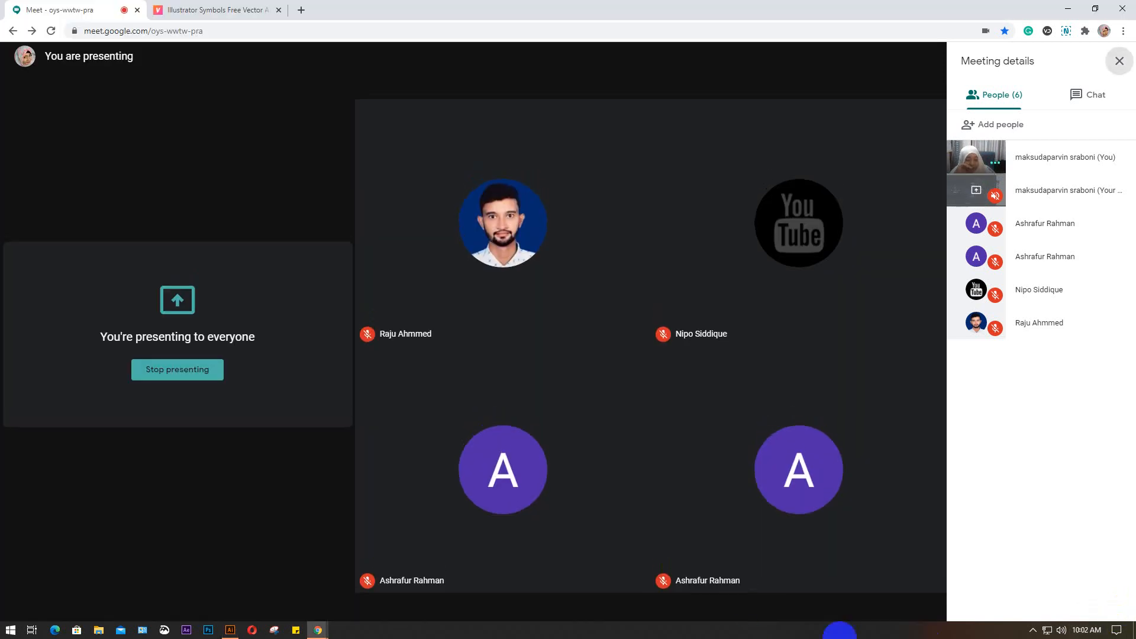
pyautogui.click(230, 630)
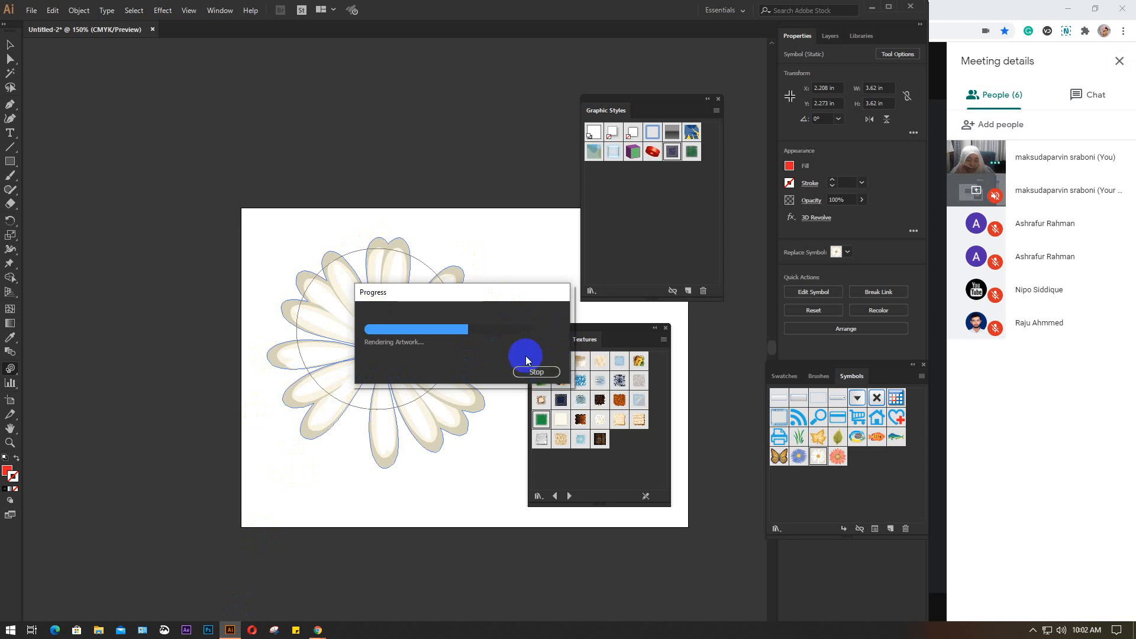
pyautogui.click(523, 376)
# Close the Textures library, the Graphic Styles and the Symbols panels
pyautogui.click(666, 329)
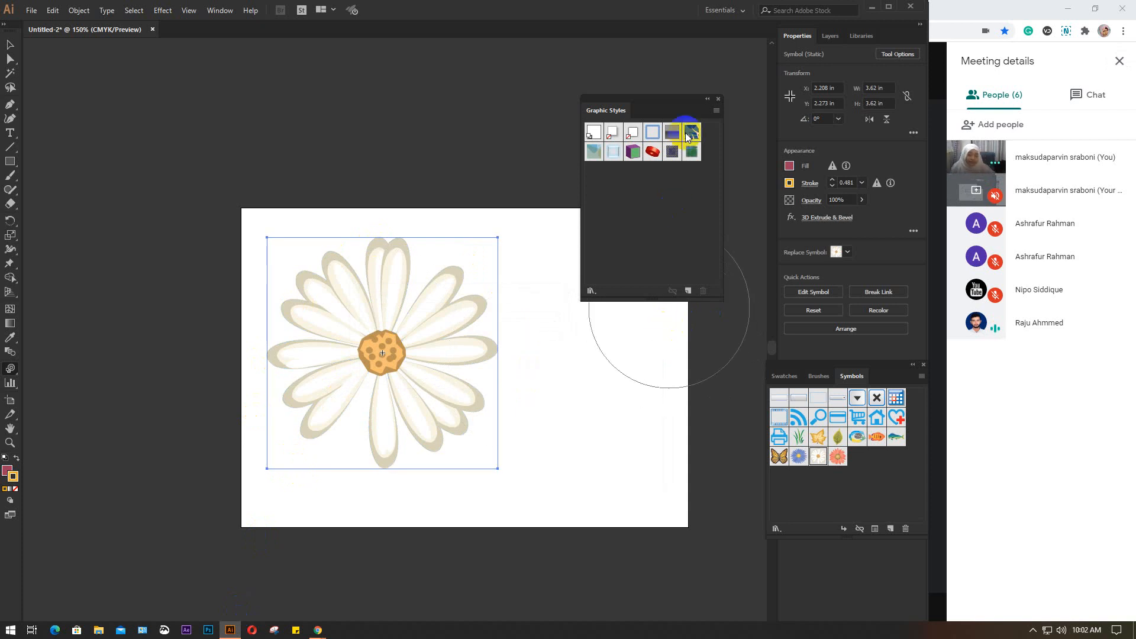
pyautogui.click(719, 99)
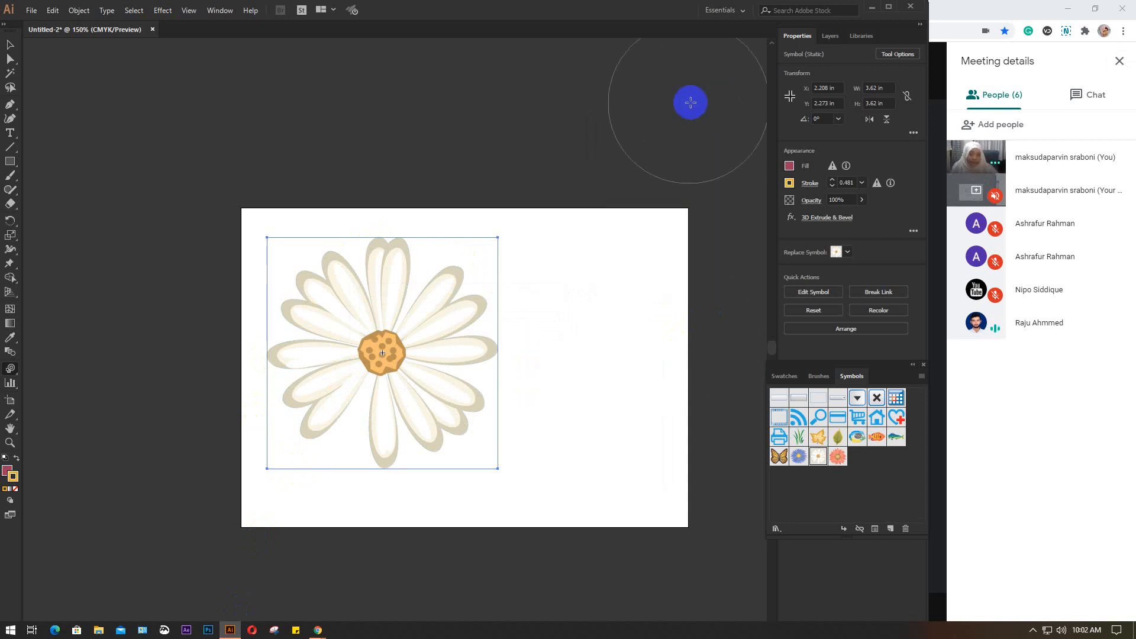
pyautogui.click(836, 403)
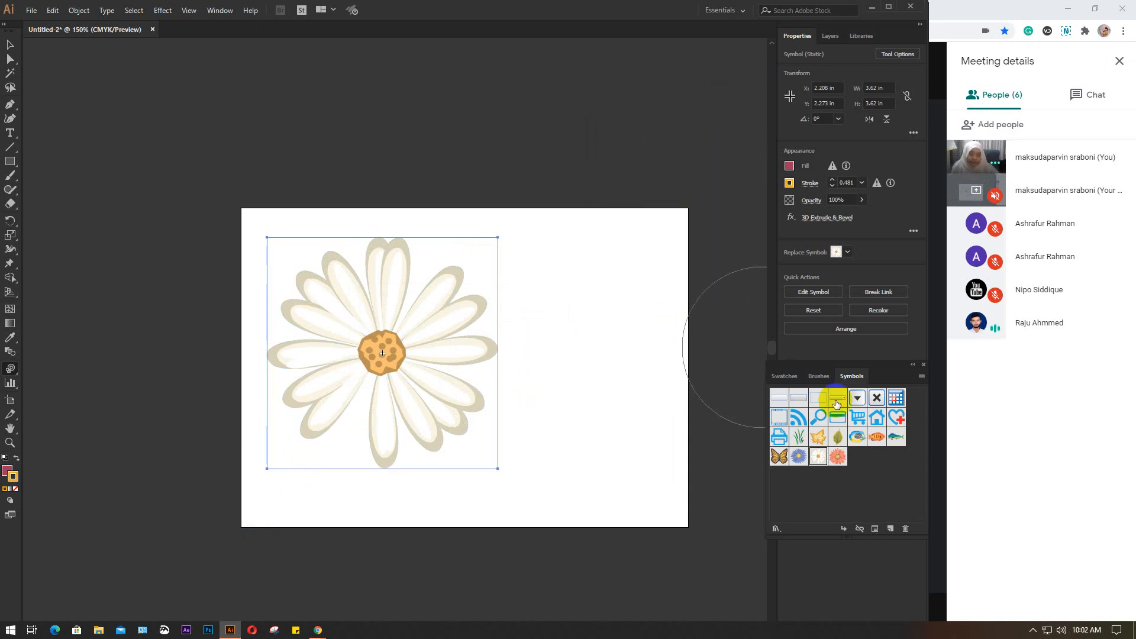
pyautogui.click(924, 363)
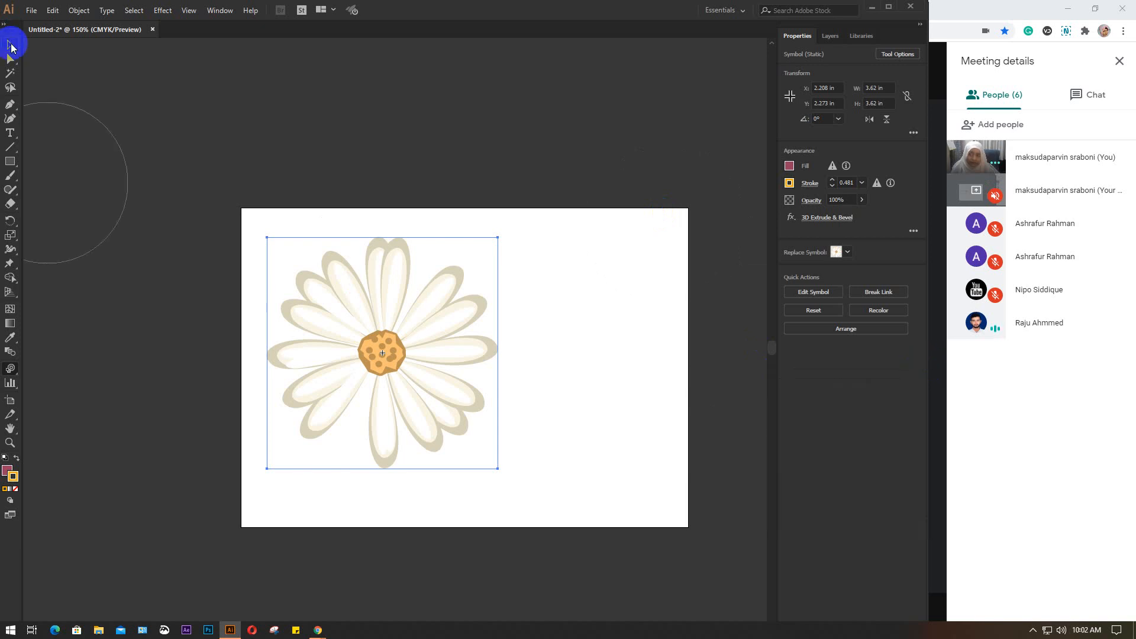
# Delete the large daisy so that the artboard is empty
pyautogui.click(10, 46)
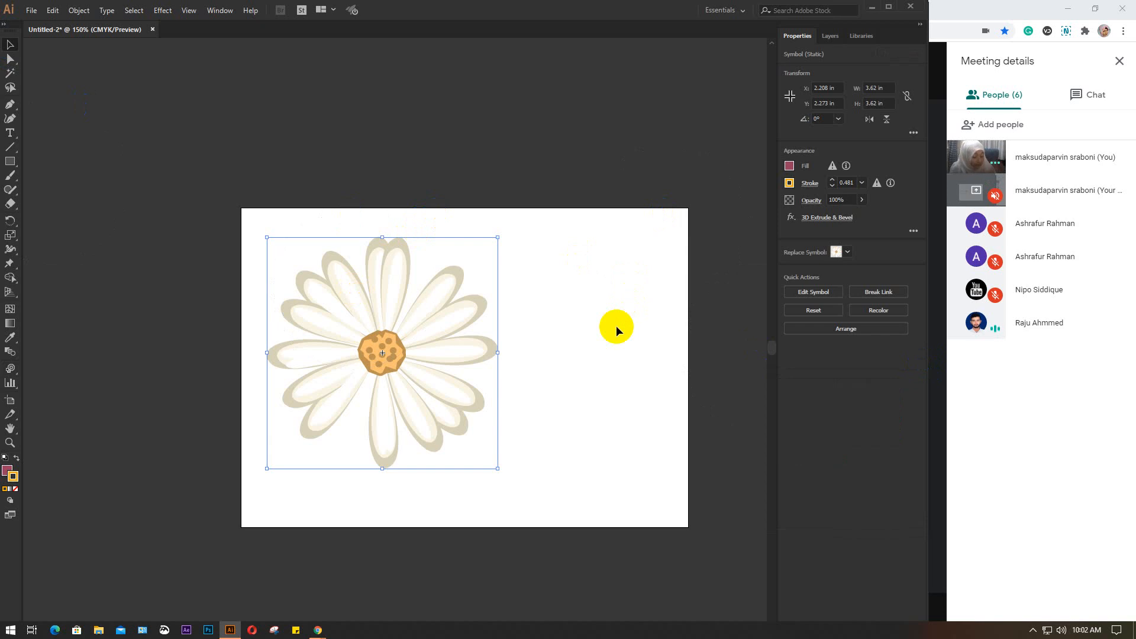
pyautogui.press('Delete')
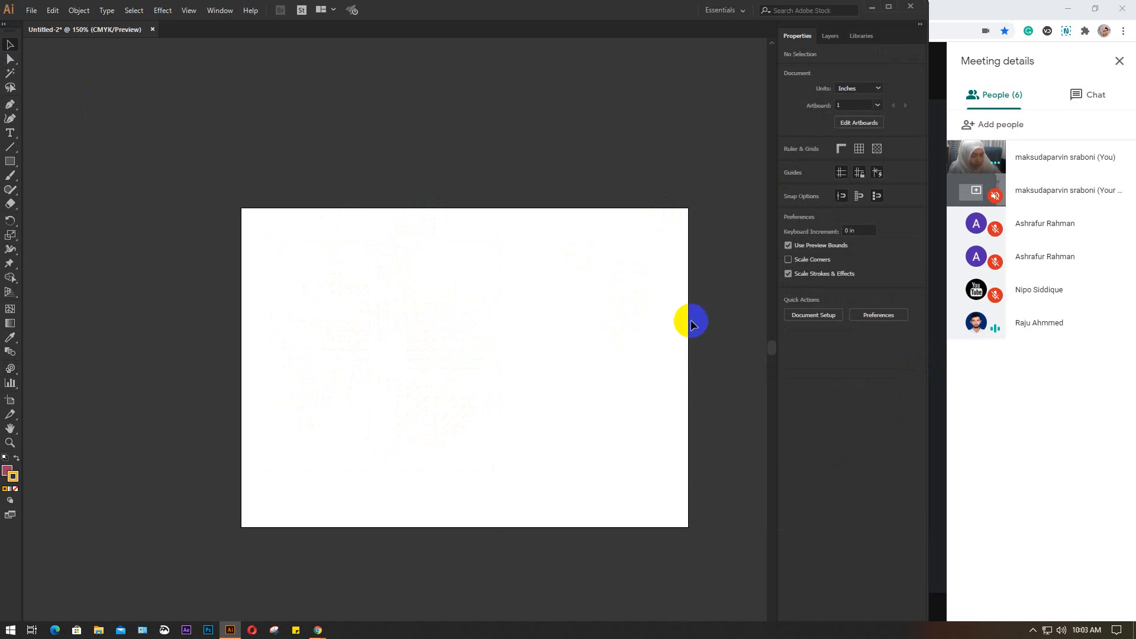
pyautogui.moveTo(588, 417); pyautogui.dragTo(496, 378)
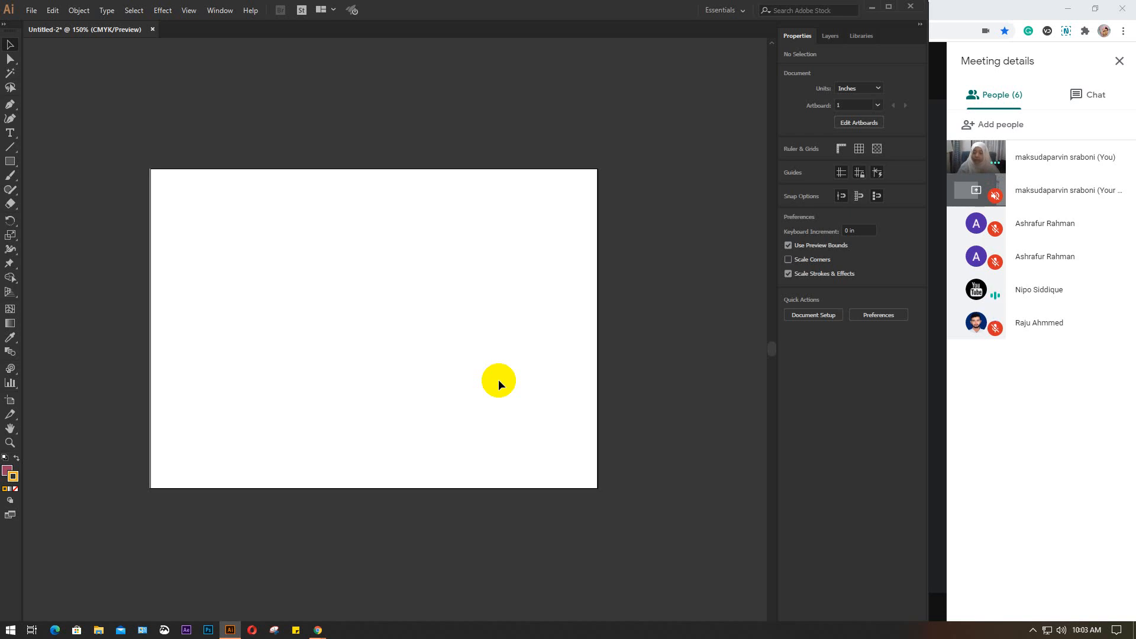
# Switch to the Chrome browser and close the Vecteezy page of Illustrator symbols
pyautogui.click(871, 8)
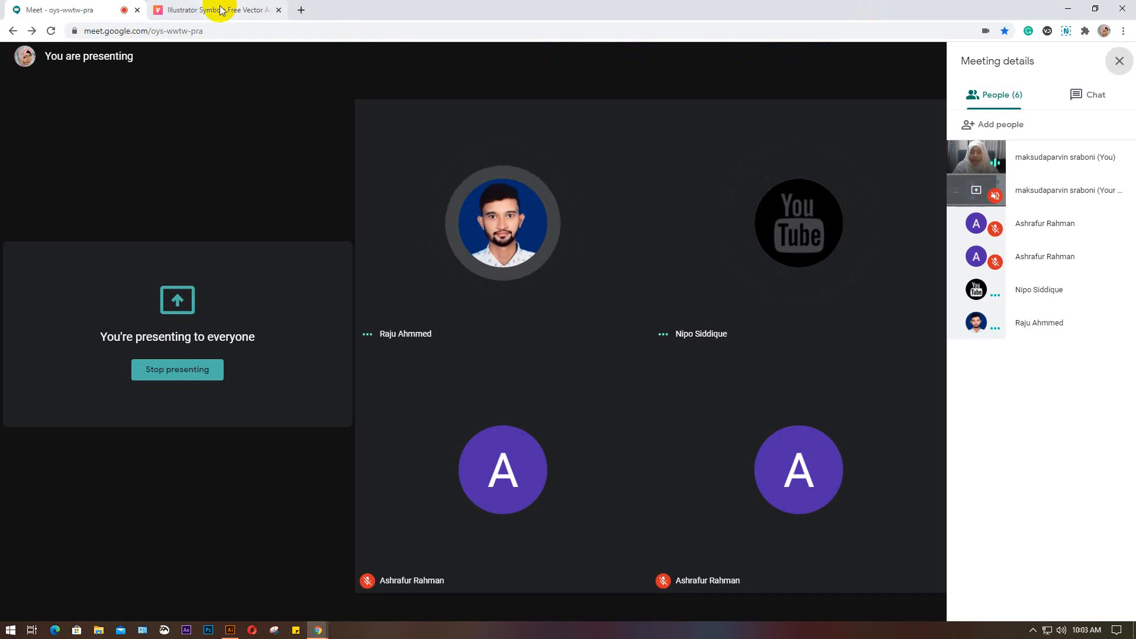
pyautogui.click(264, 10)
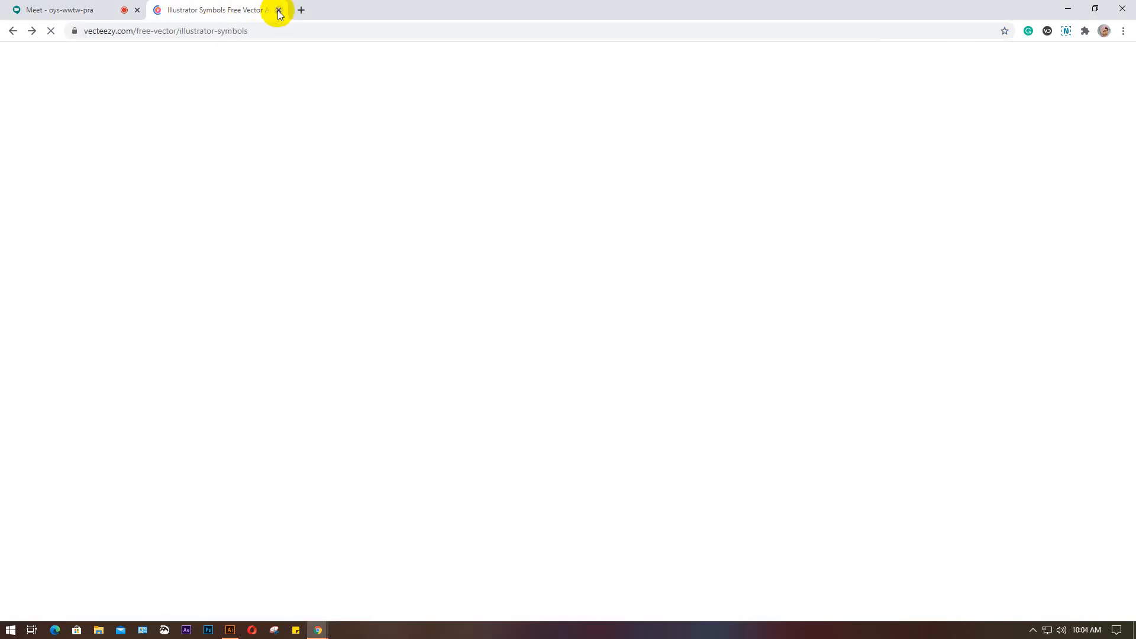
pyautogui.click(279, 11)
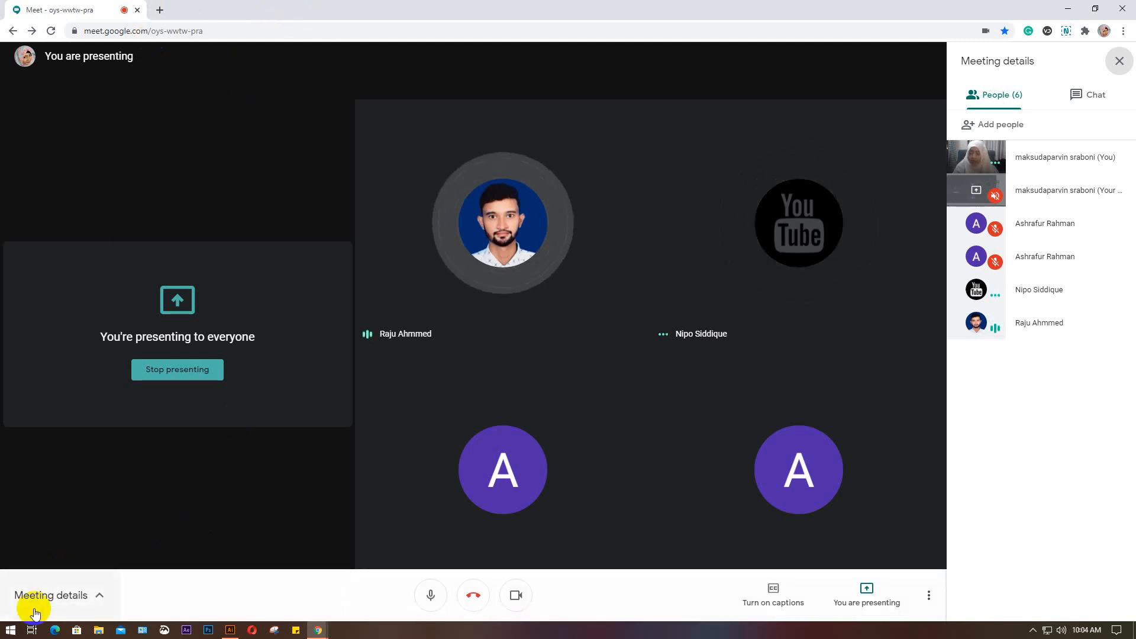
pyautogui.click(160, 10)
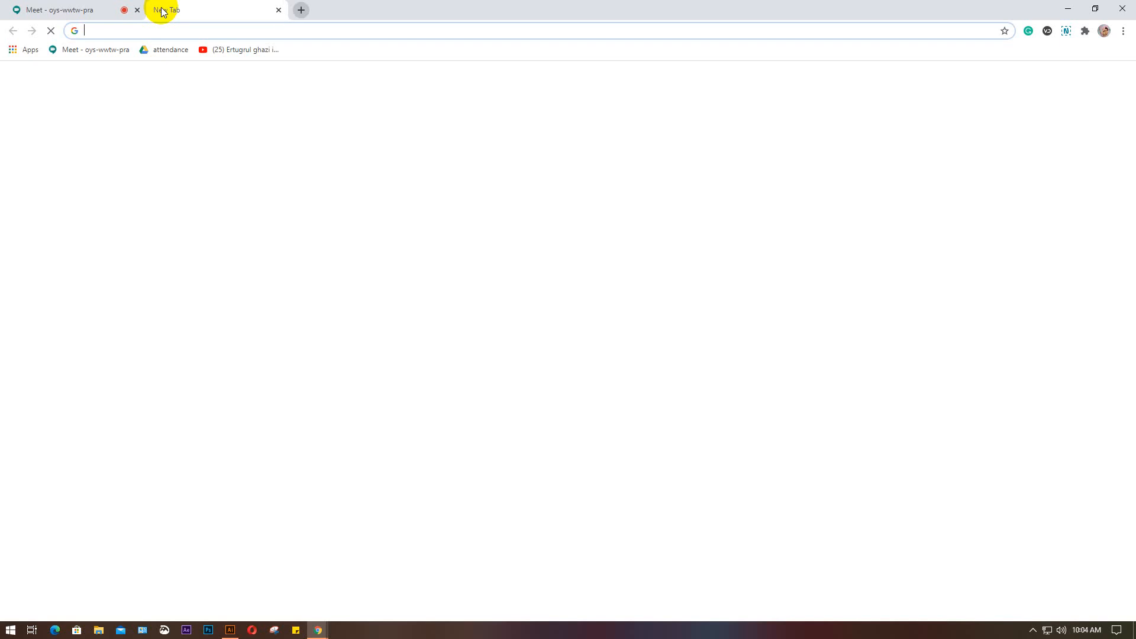
pyautogui.click(94, 12)
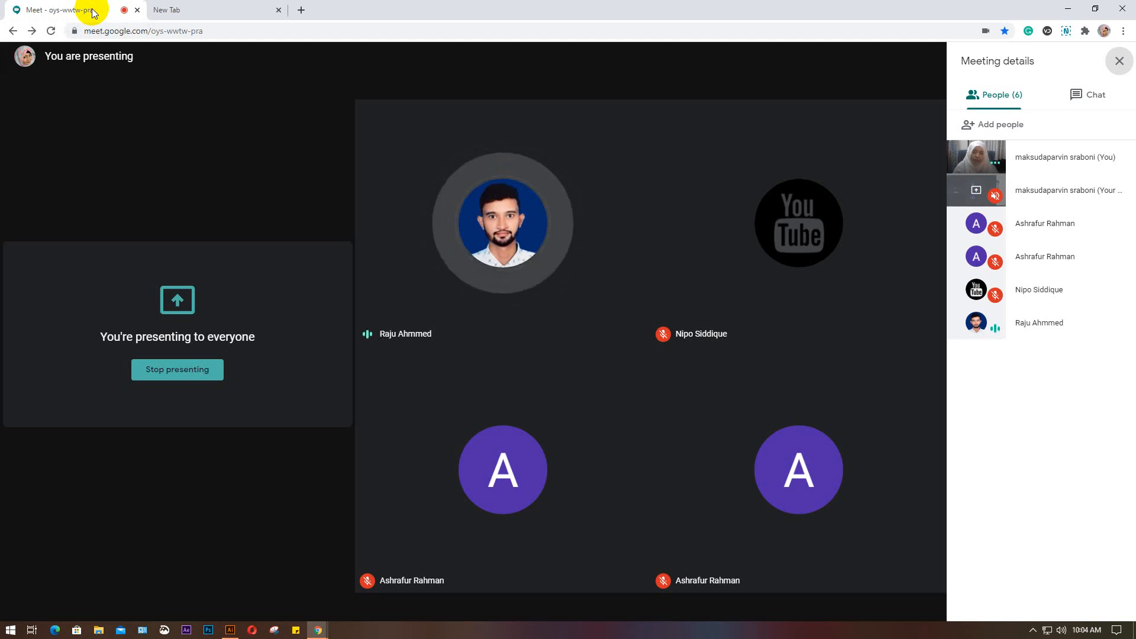
pyautogui.click(208, 8)
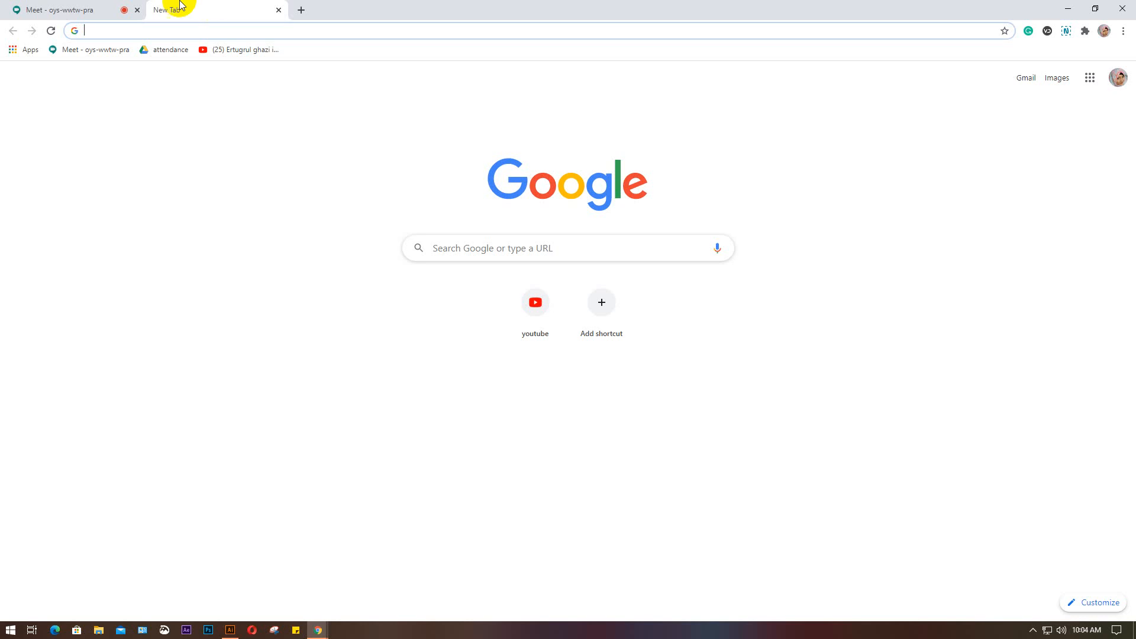
pyautogui.click(74, 11)
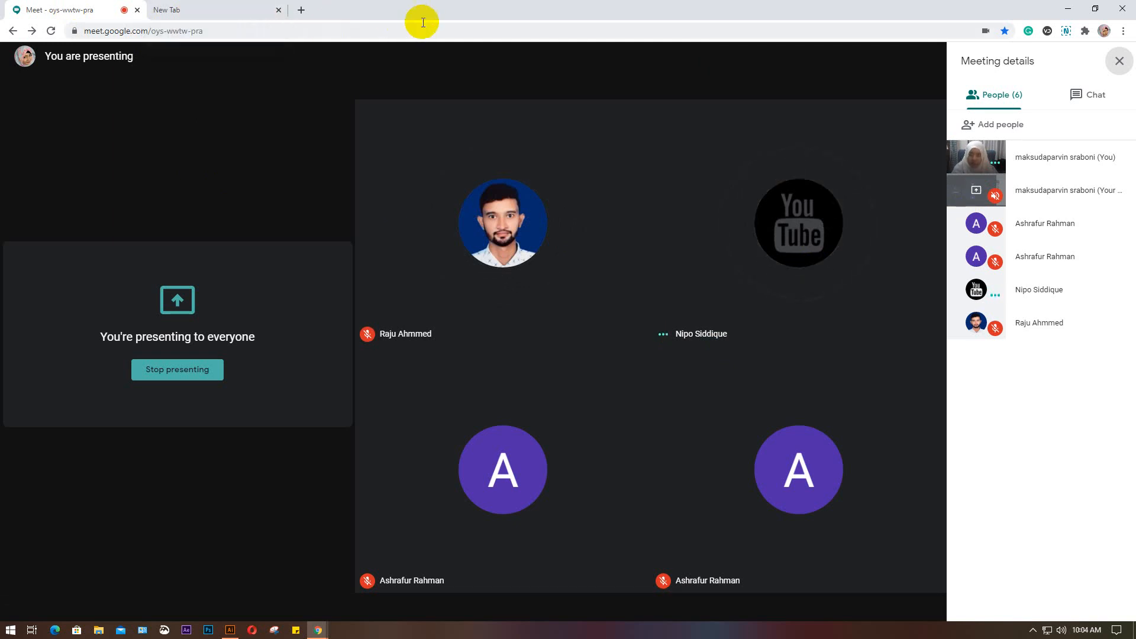
pyautogui.click(524, 55)
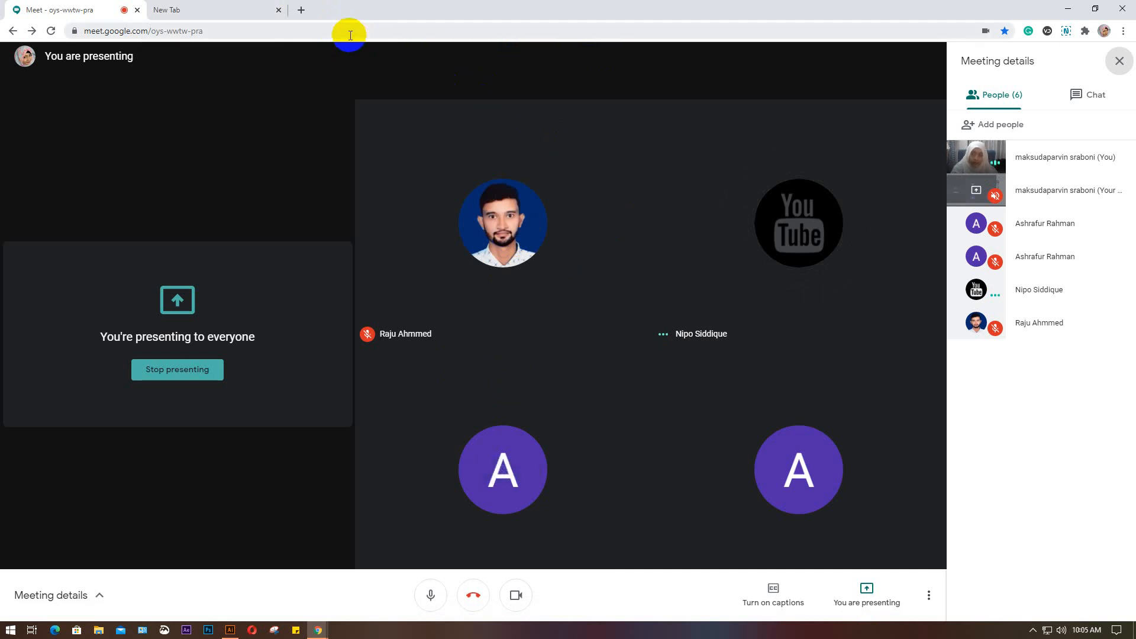
pyautogui.click(210, 12)
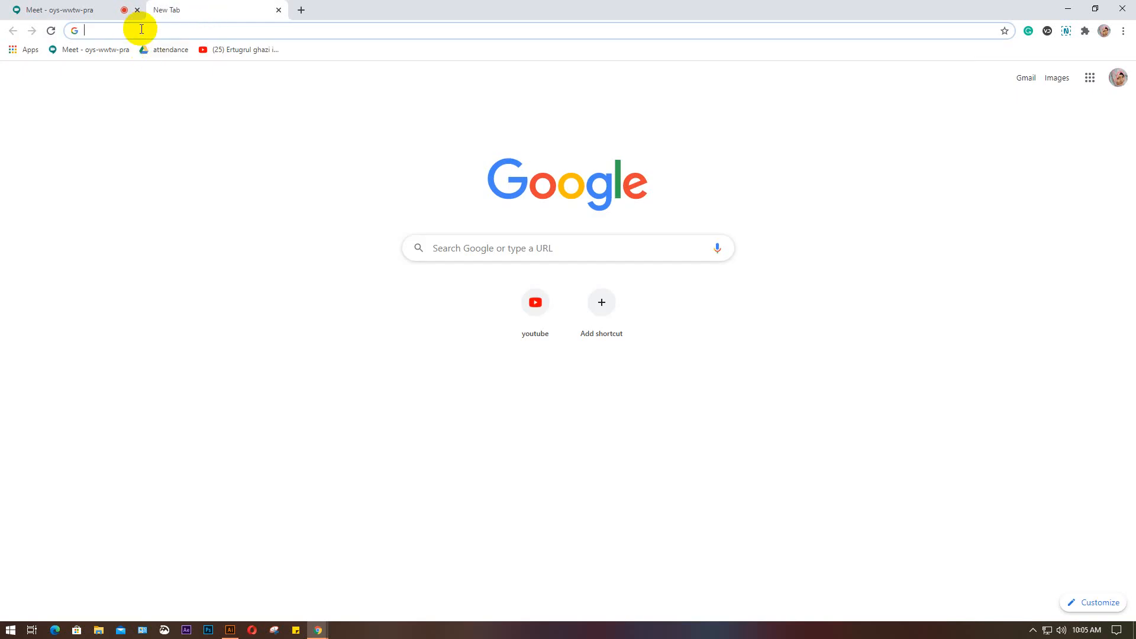
pyautogui.write('cr')
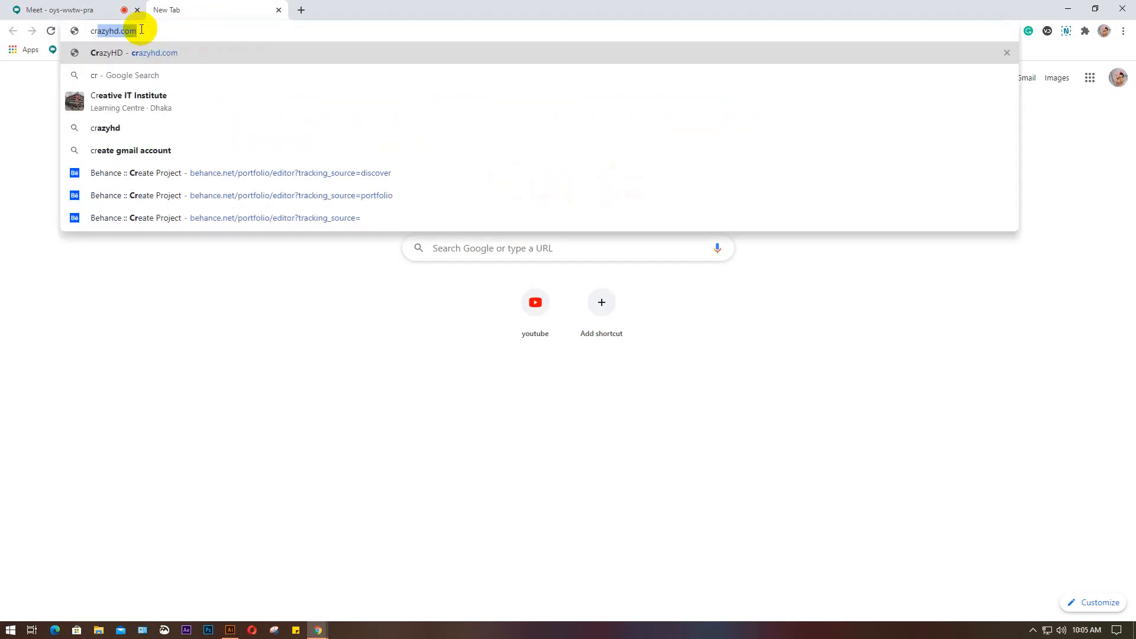
pyautogui.press('BackSpace')
pyautogui.press('BackSpace')
pyautogui.press('BackSpace')
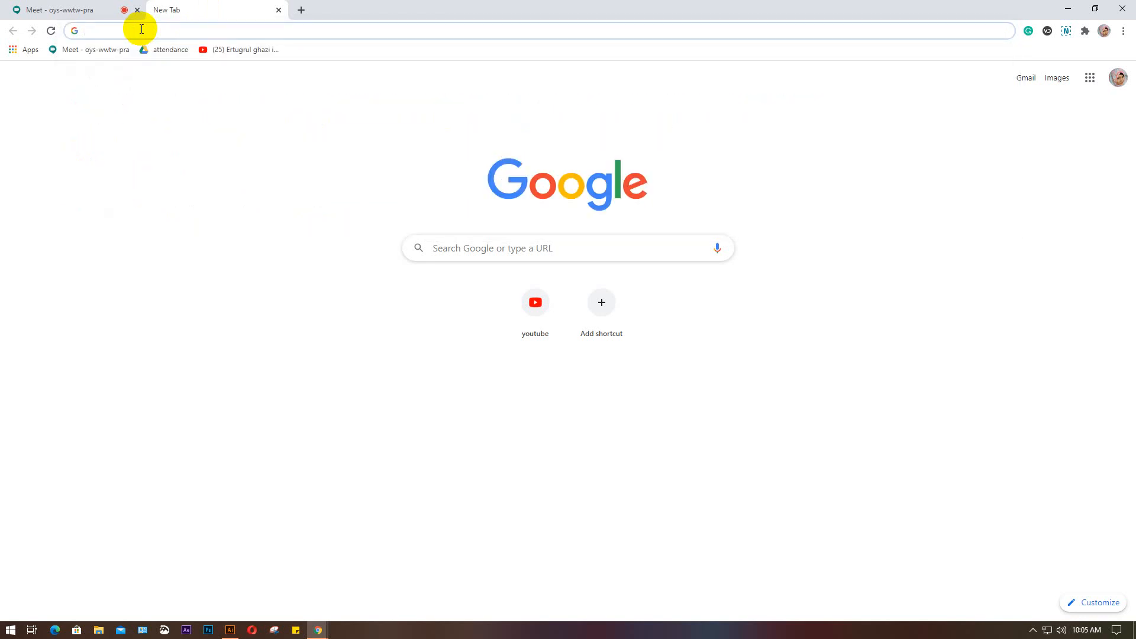
pyautogui.click(277, 13)
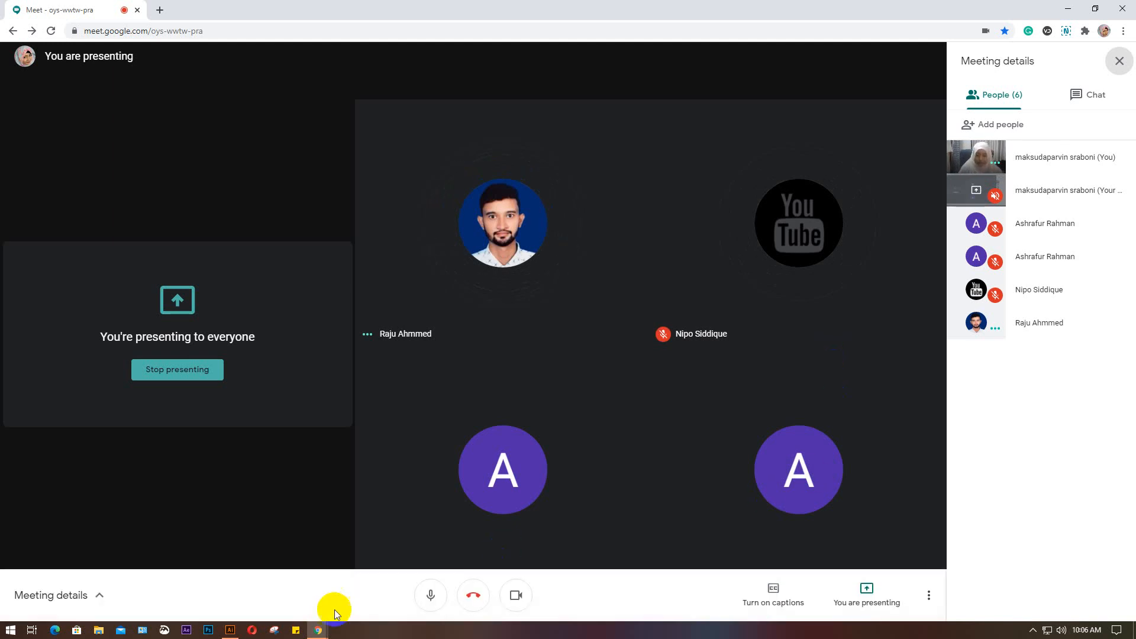
# Switch back to Illustrator and spray a single daisy symbol onto the artboard with the Symbol Sprayer
pyautogui.click(231, 631)
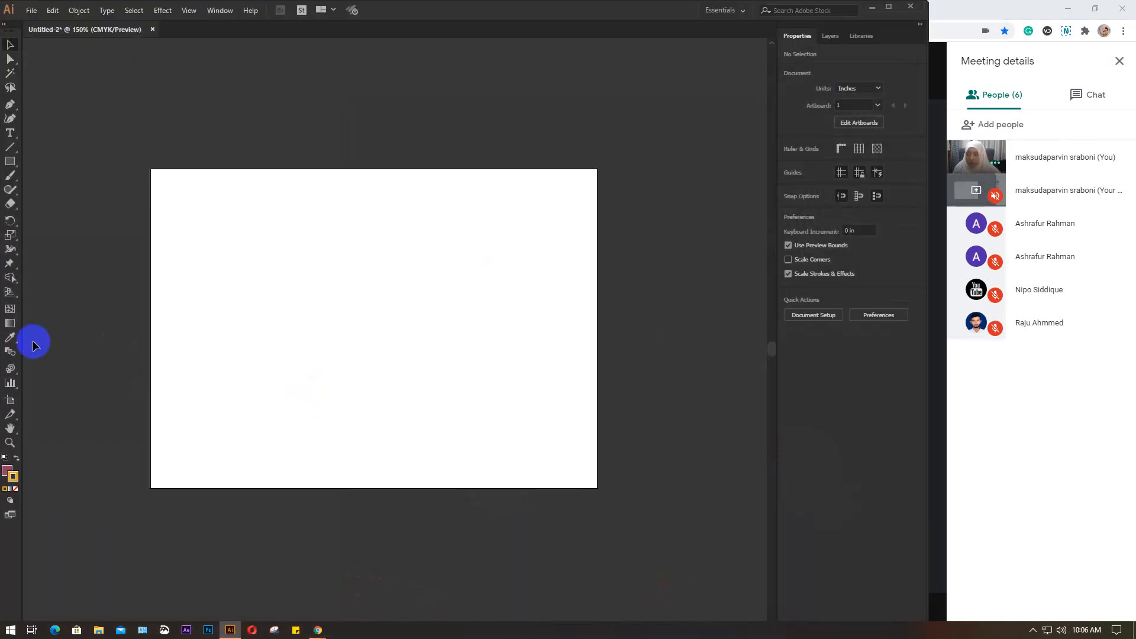
pyautogui.click(4, 354)
pyautogui.moveTo(10, 369)
pyautogui.mouseDown()
pyautogui.moveTo(121, 355)
pyautogui.moveTo(76, 472)
pyautogui.moveTo(42, 470)
pyautogui.moveTo(83, 471)
pyautogui.moveTo(62, 473)
pyautogui.moveTo(94, 462)
pyautogui.moveTo(84, 368)
pyautogui.mouseUp()
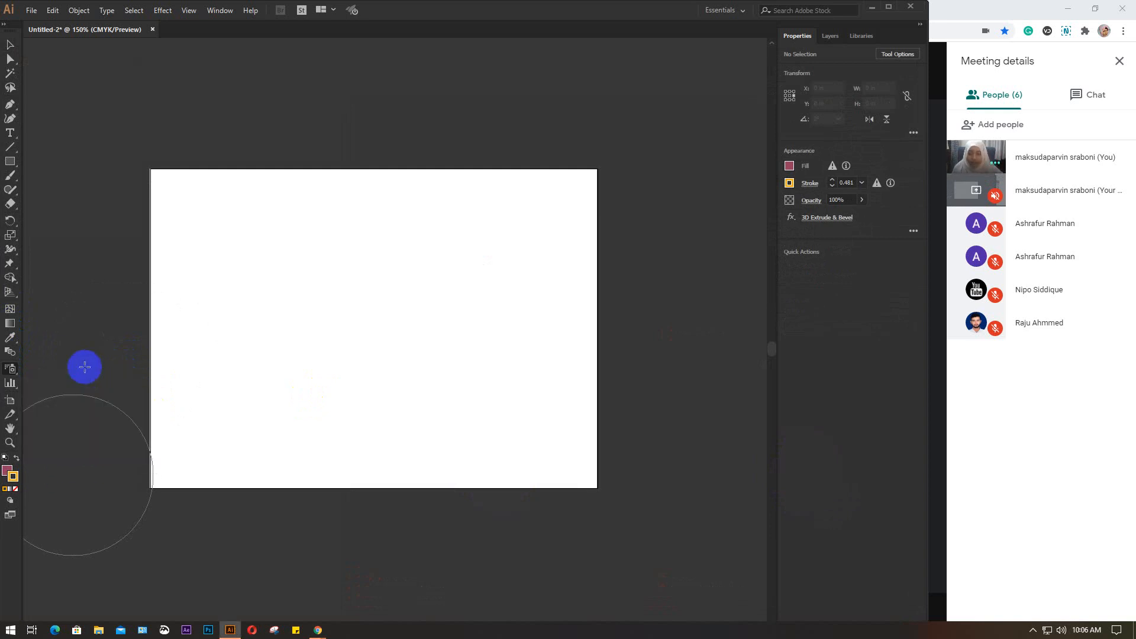
pyautogui.click(424, 317)
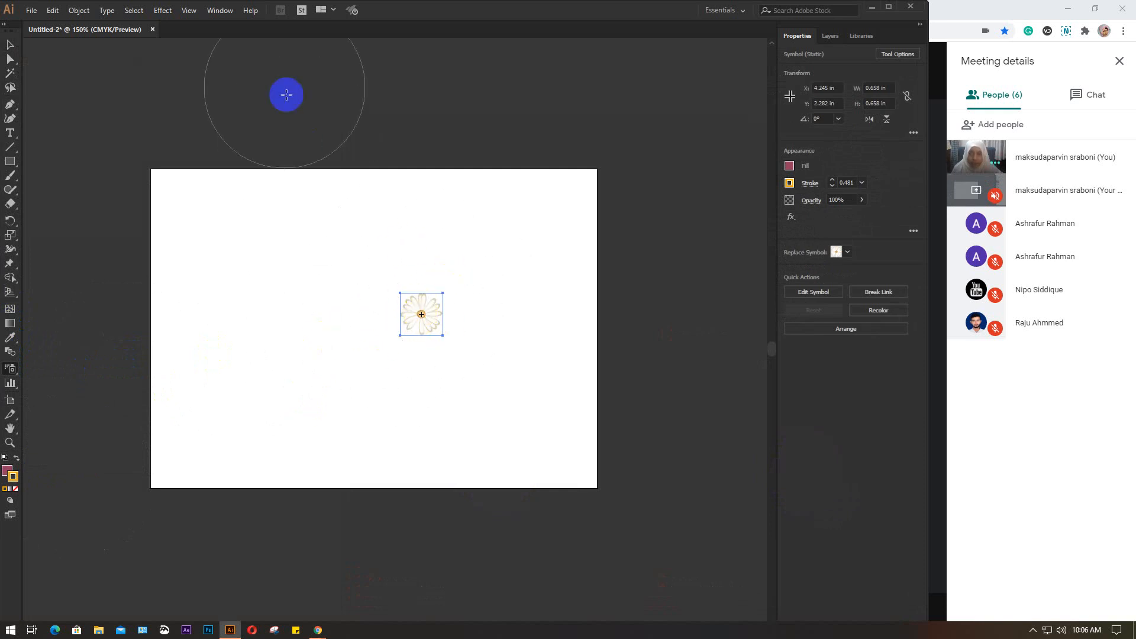
# Show the Graphic Styles and apply the blue and yellow pattern style to the small daisy with the Symbol Styler
pyautogui.click(220, 10)
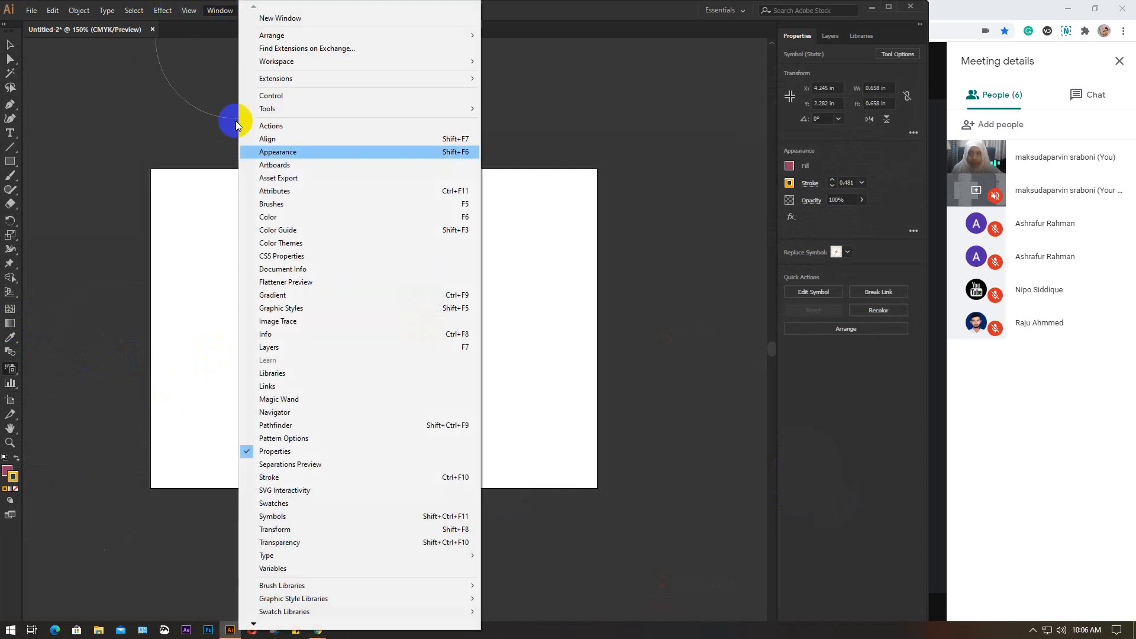
pyautogui.click(303, 310)
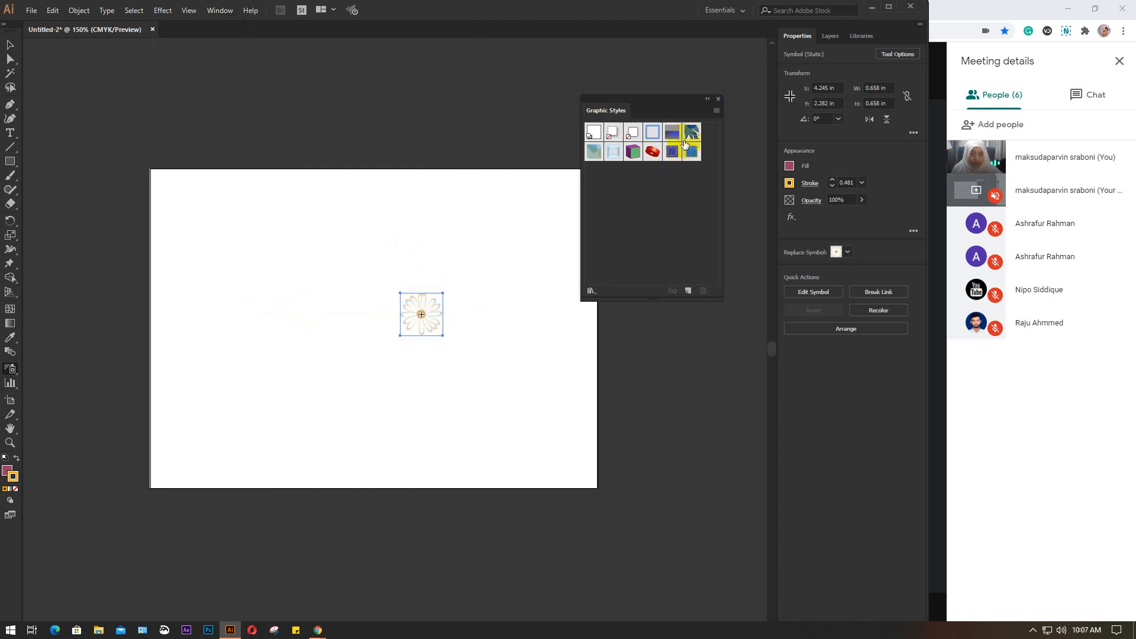
pyautogui.click(691, 137)
pyautogui.moveTo(465, 300); pyautogui.dragTo(428, 309)
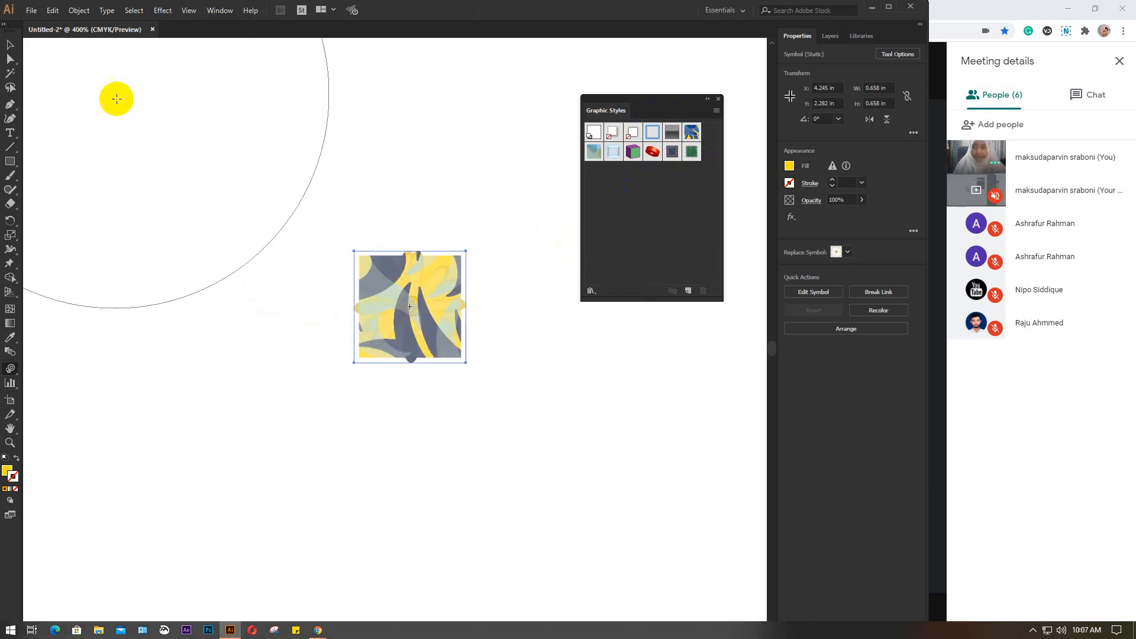
# Delete the styled small daisy so that the artboard is empty
pyautogui.click(10, 45)
pyautogui.moveTo(357, 279); pyautogui.dragTo(539, 448)
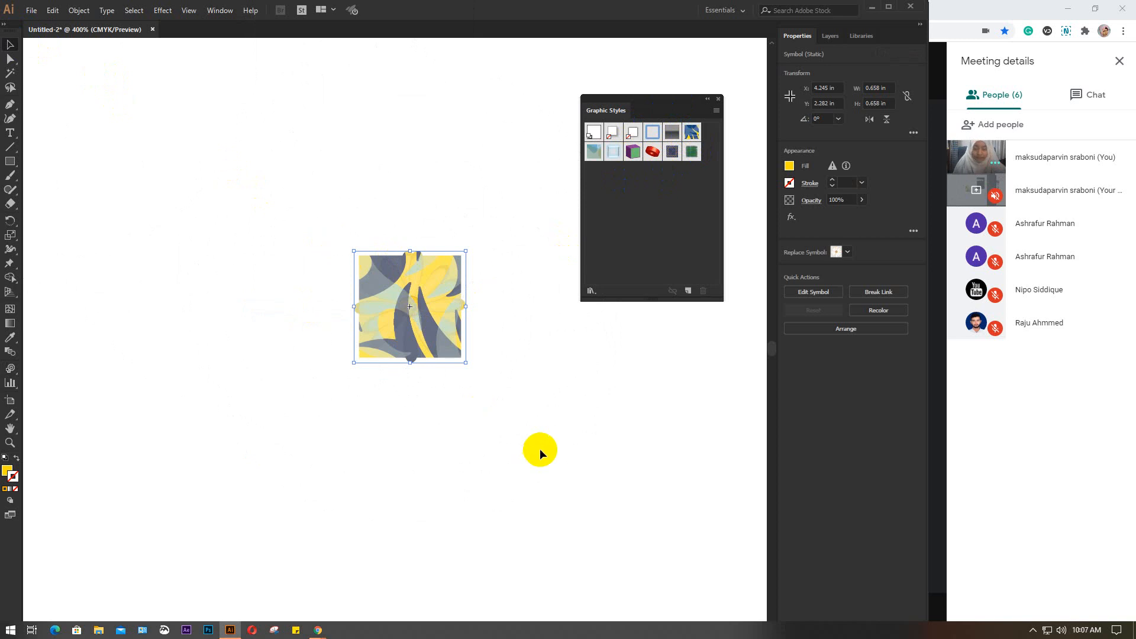
pyautogui.press('Delete')
pyautogui.hotkey('ctrl', '-')
pyautogui.hotkey('ctrl', '-')
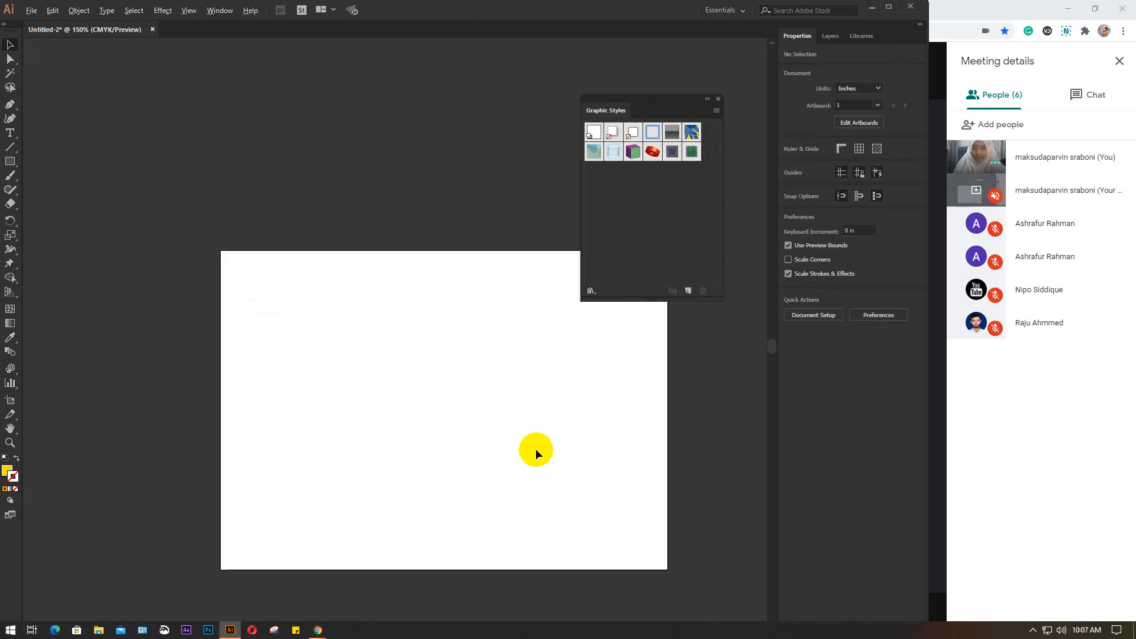
pyautogui.moveTo(449, 427); pyautogui.dragTo(399, 325)
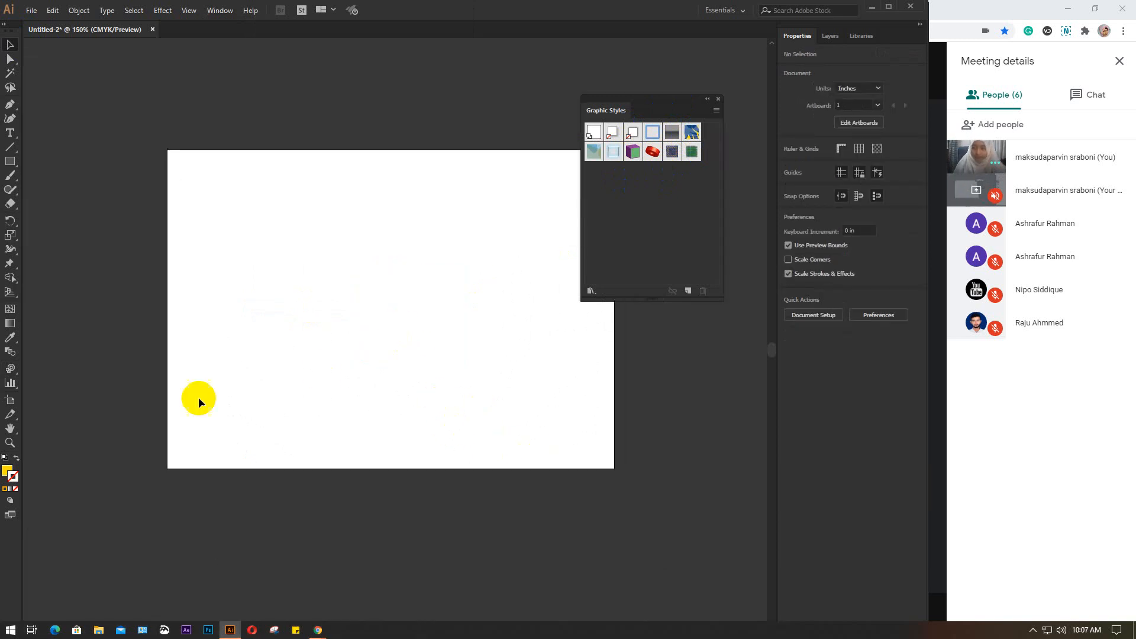
# Spray one daisy symbol on the artboard and enlarge it to about 3.79 by 3.70 in
pyautogui.click(10, 353)
pyautogui.click(10, 370)
pyautogui.moveTo(11, 373); pyautogui.dragTo(53, 370)
pyautogui.click(374, 308)
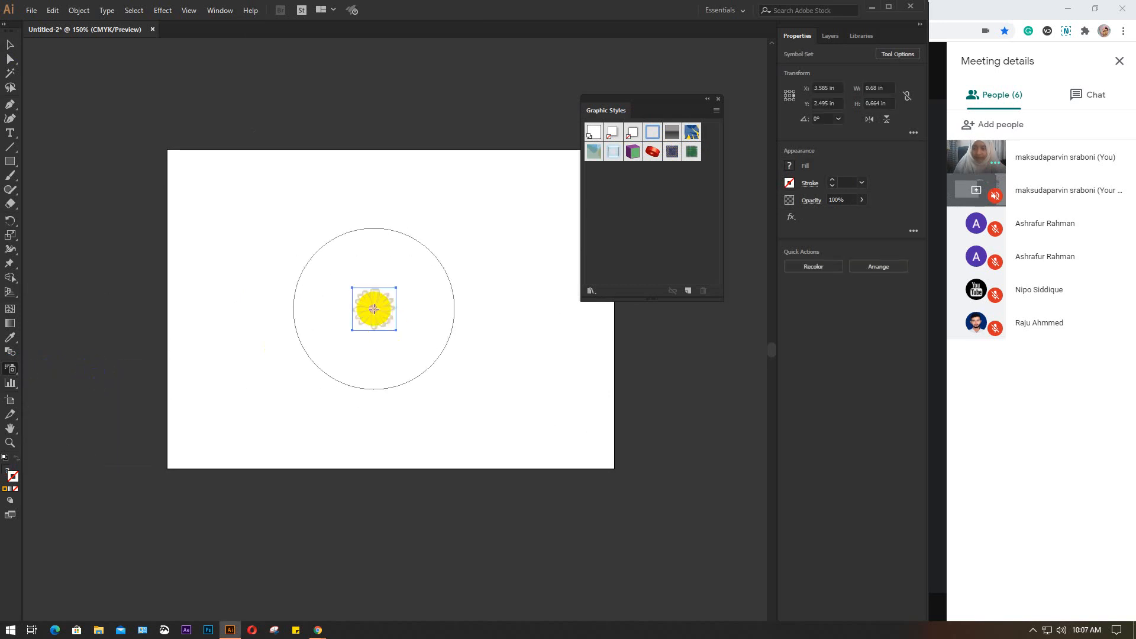
pyautogui.press('v')
pyautogui.moveTo(395, 330); pyautogui.dragTo(497, 436)
# Apply the blue and yellow pattern style to the large daisy, brush it with the Symbol Styler, and delete the daisy
pyautogui.click(659, 156)
pyautogui.click(692, 131)
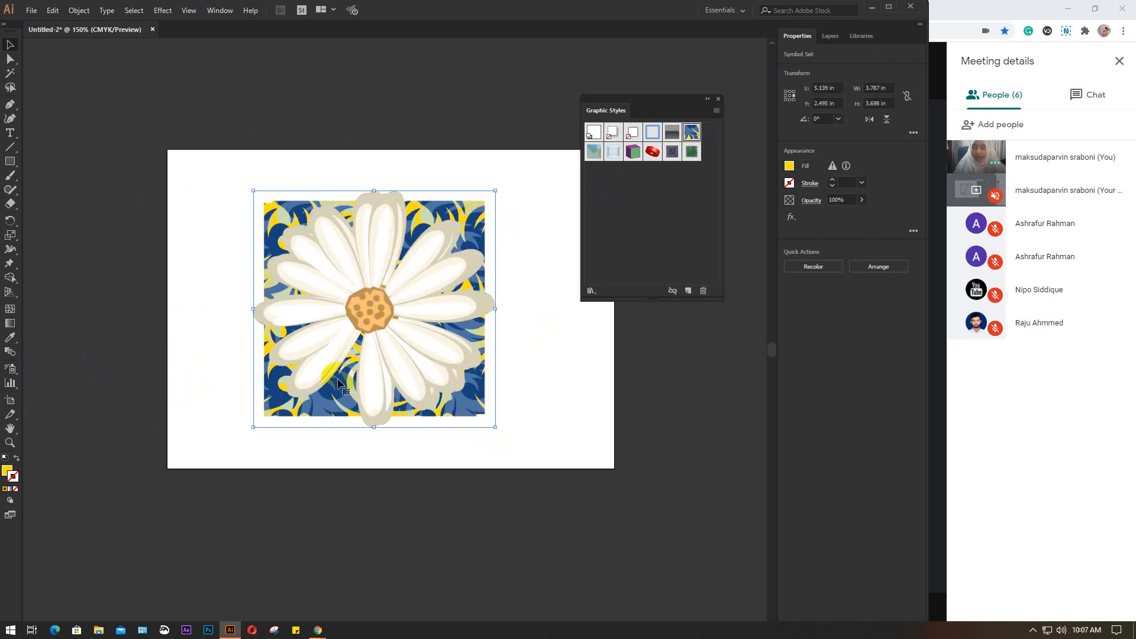
pyautogui.click(10, 369)
pyautogui.click(89, 469)
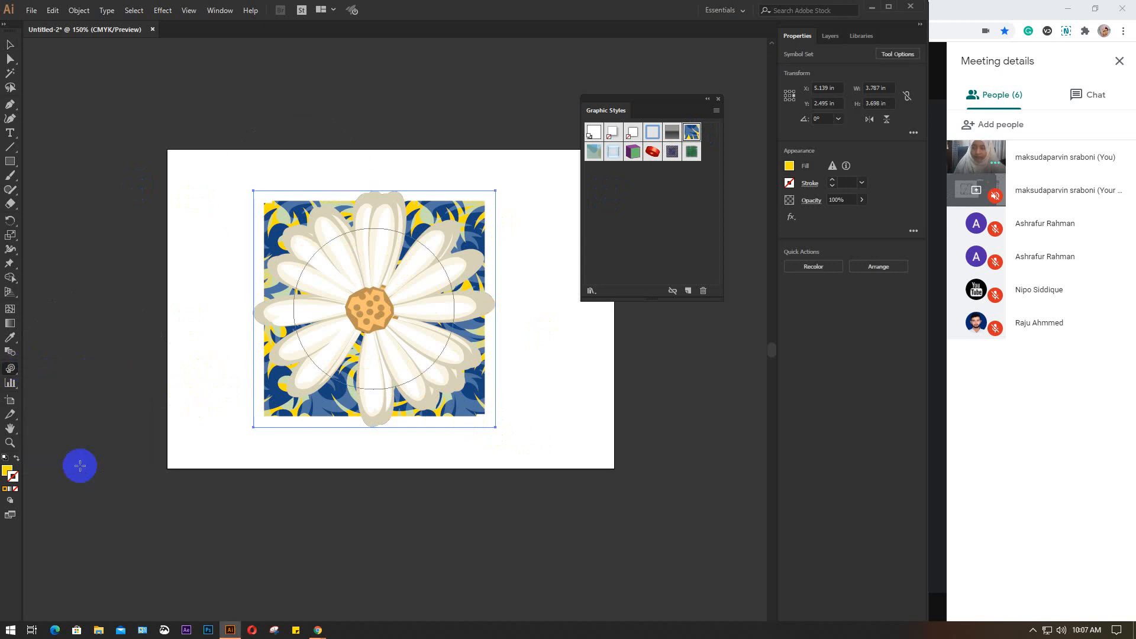
pyautogui.click(372, 299)
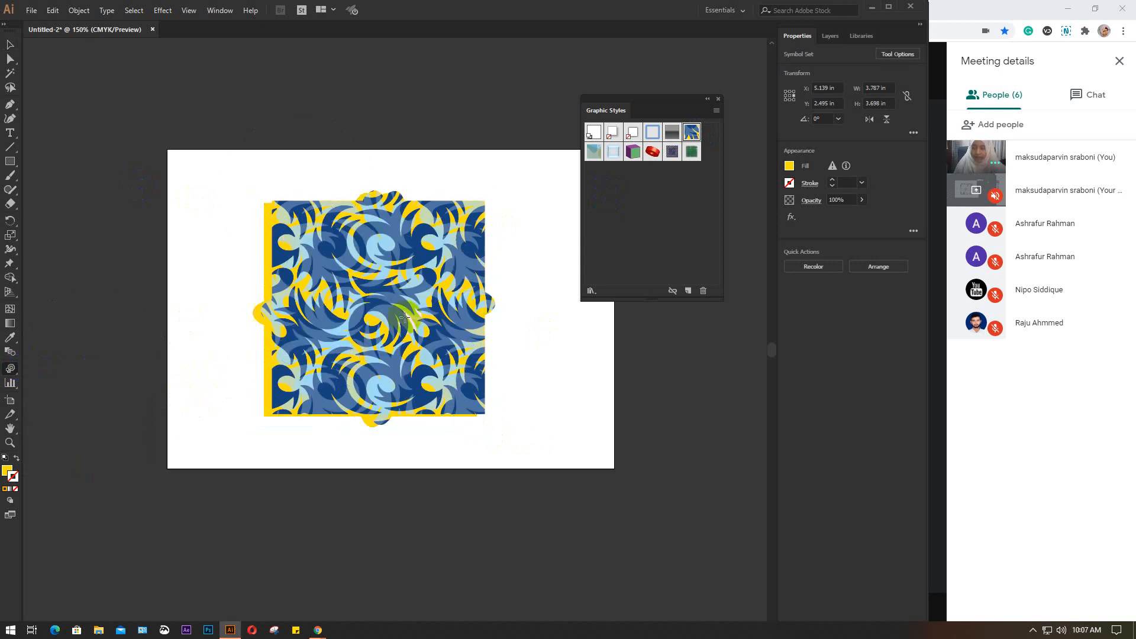
pyautogui.click(425, 319)
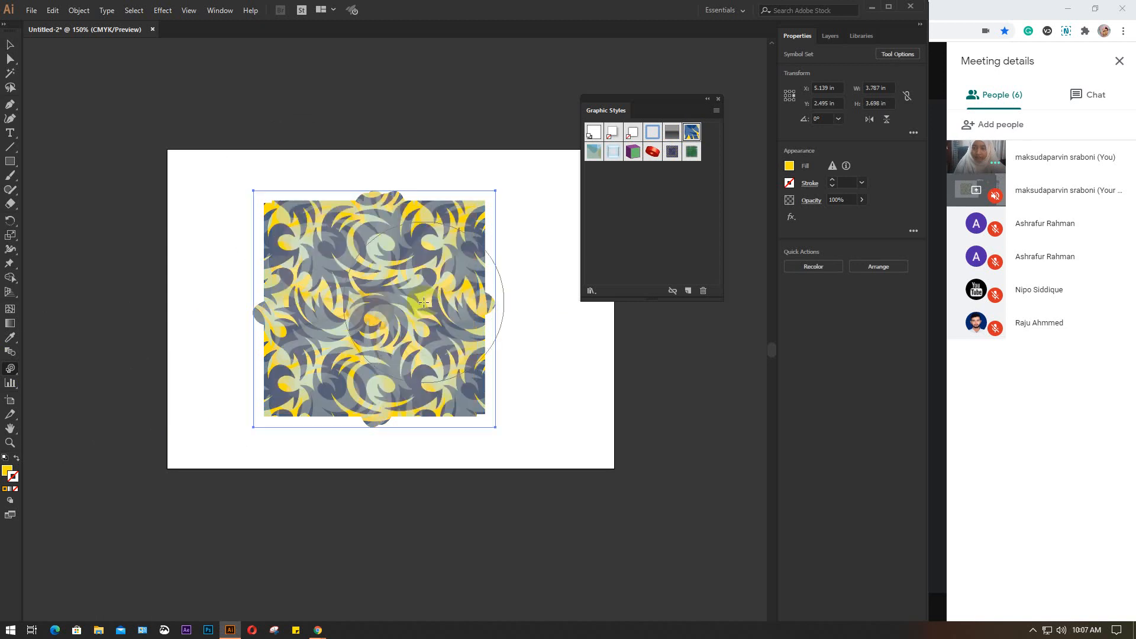
pyautogui.click(308, 269)
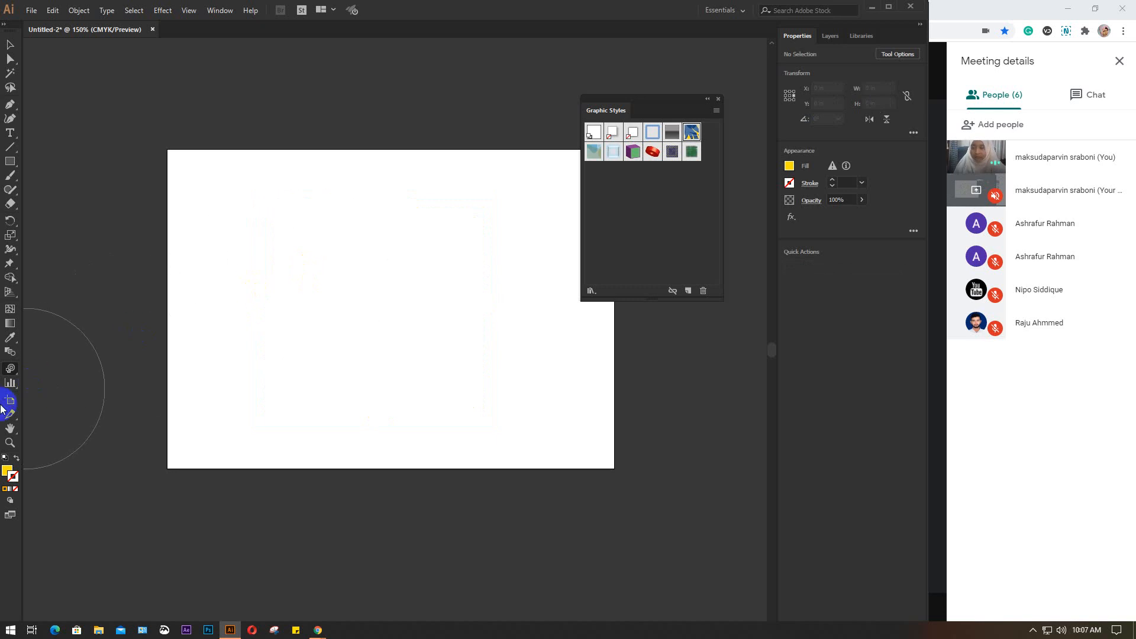
# Spray a new single daisy near the artboard's centre and enlarge it to about 3.21 by 3.24 in
pyautogui.click(10, 368)
pyautogui.click(56, 368)
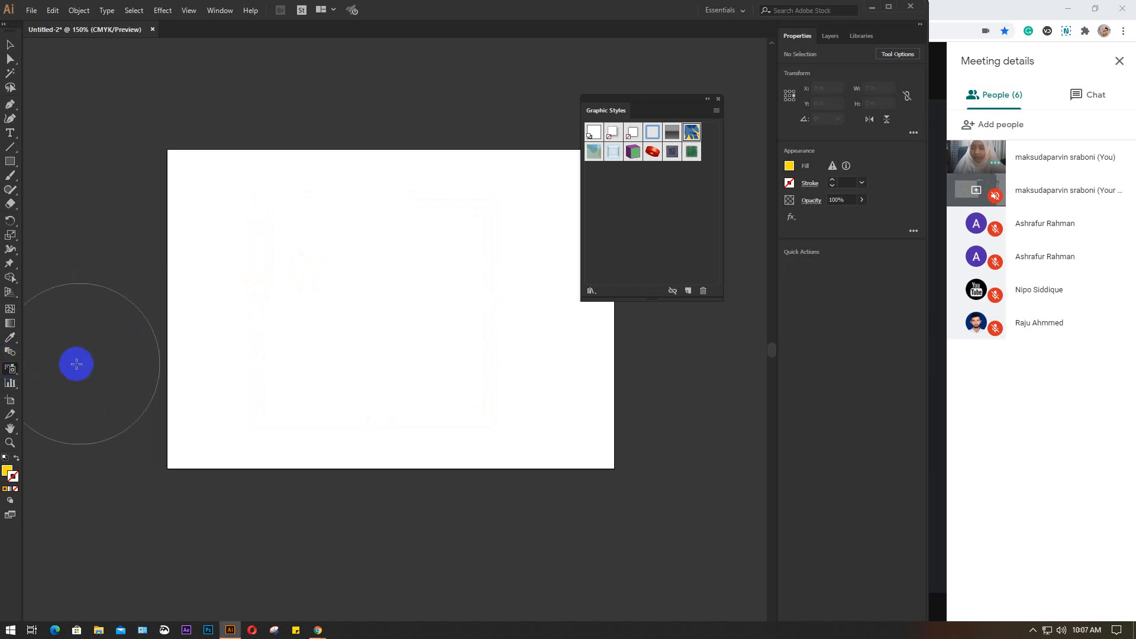
pyautogui.moveTo(415, 337); pyautogui.dragTo(391, 308)
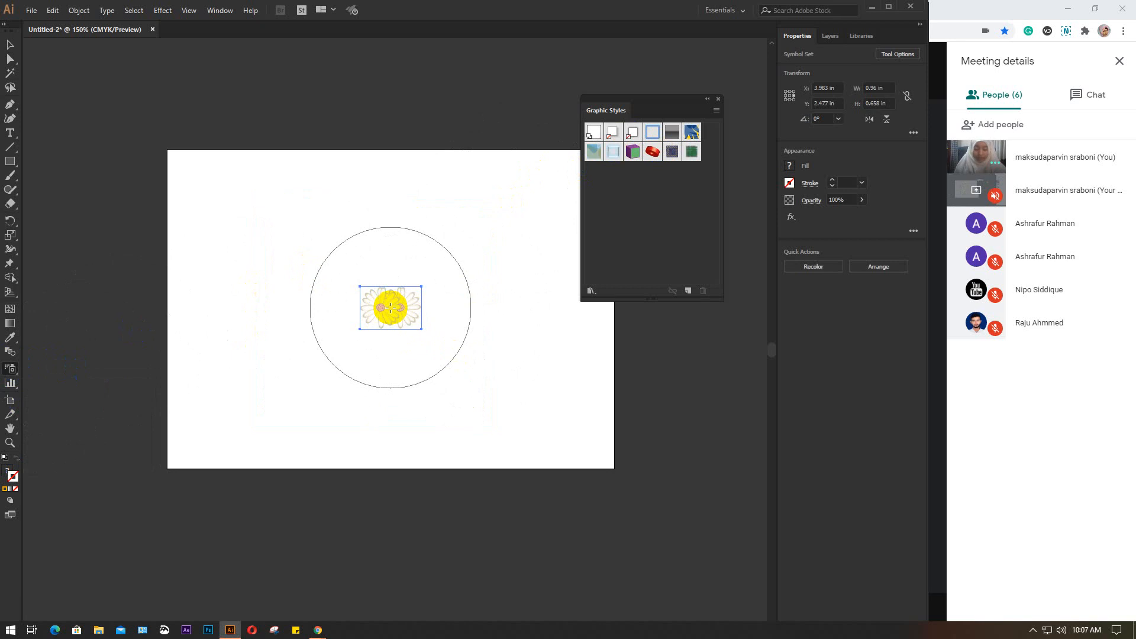
pyautogui.hotkey('ctrl', 'z')
pyautogui.click(391, 308)
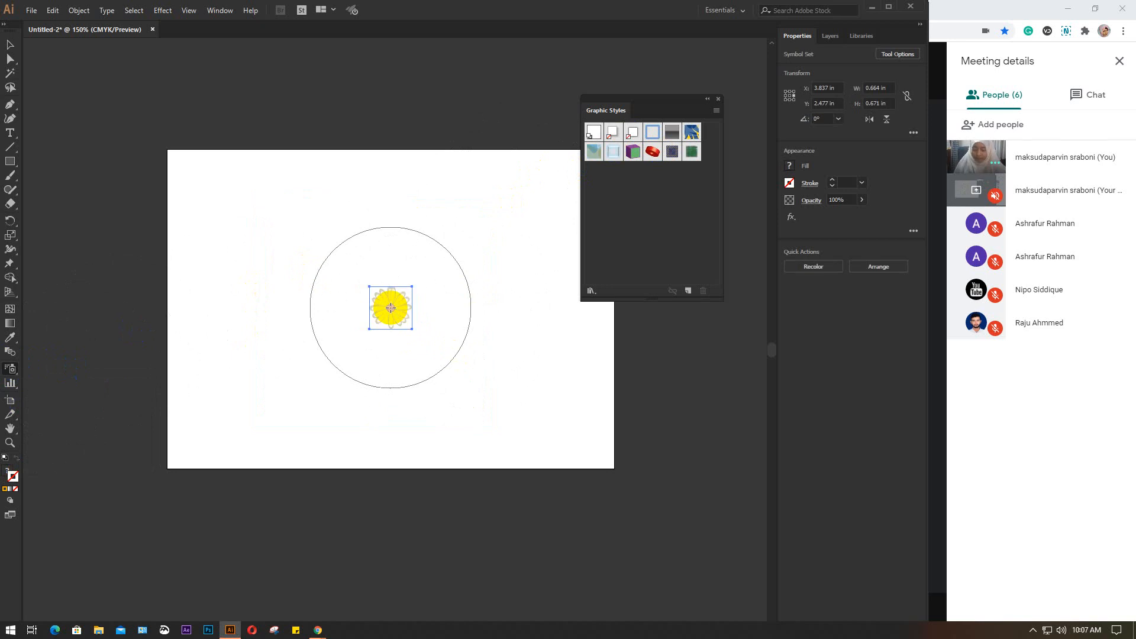
pyautogui.press('v')
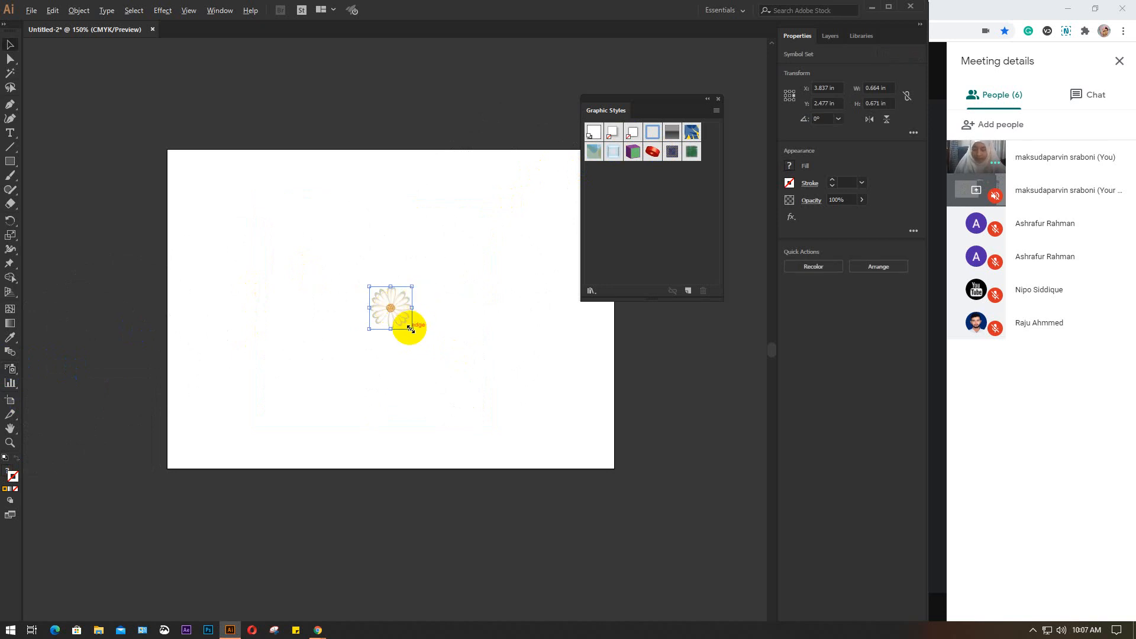
pyautogui.moveTo(411, 329); pyautogui.dragTo(495, 411)
# Apply the blue and yellow pattern graphic style to the enlarged daisy with the Symbol Styler
pyautogui.click(10, 369)
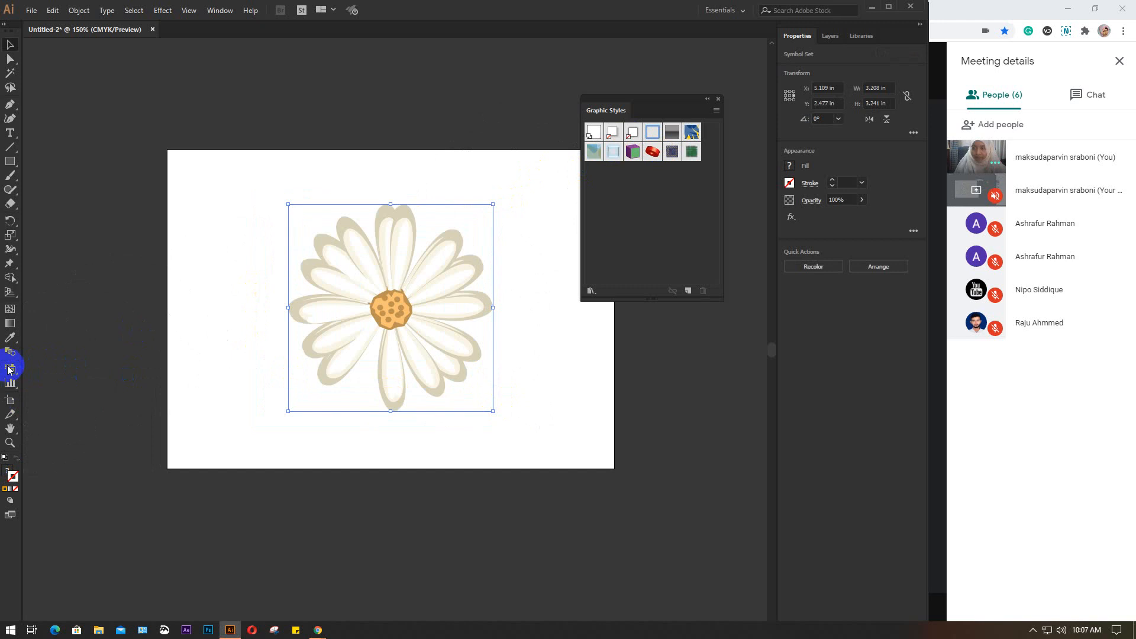
pyautogui.moveTo(7, 371); pyautogui.dragTo(84, 368)
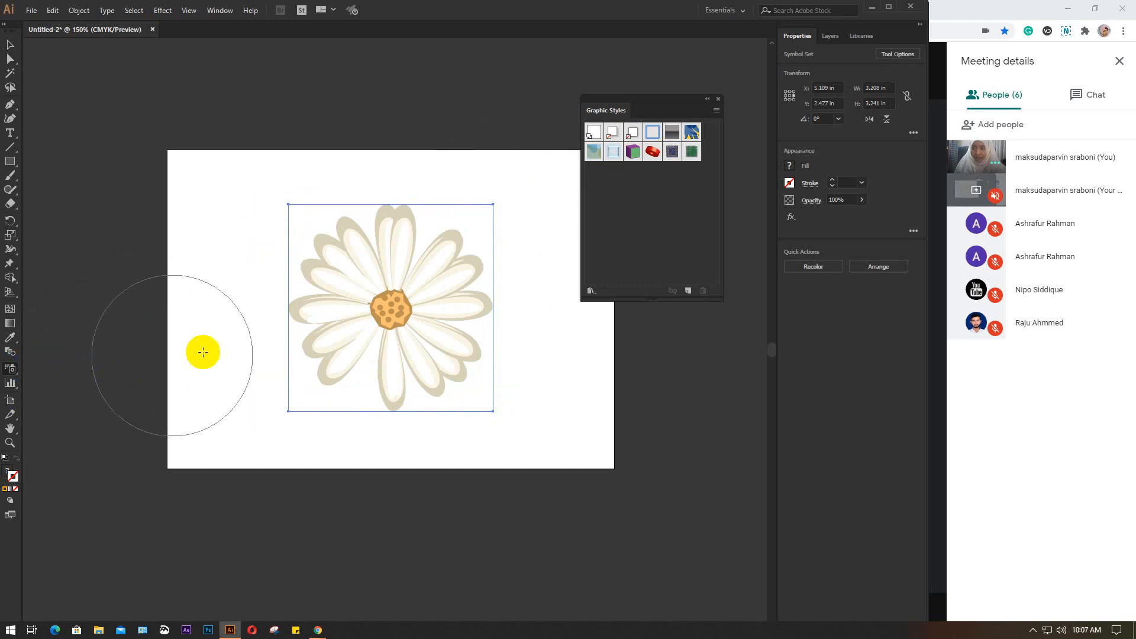
pyautogui.moveTo(12, 370)
pyautogui.mouseDown()
pyautogui.moveTo(40, 380)
pyautogui.moveTo(102, 464)
pyautogui.moveTo(87, 471)
pyautogui.mouseUp()
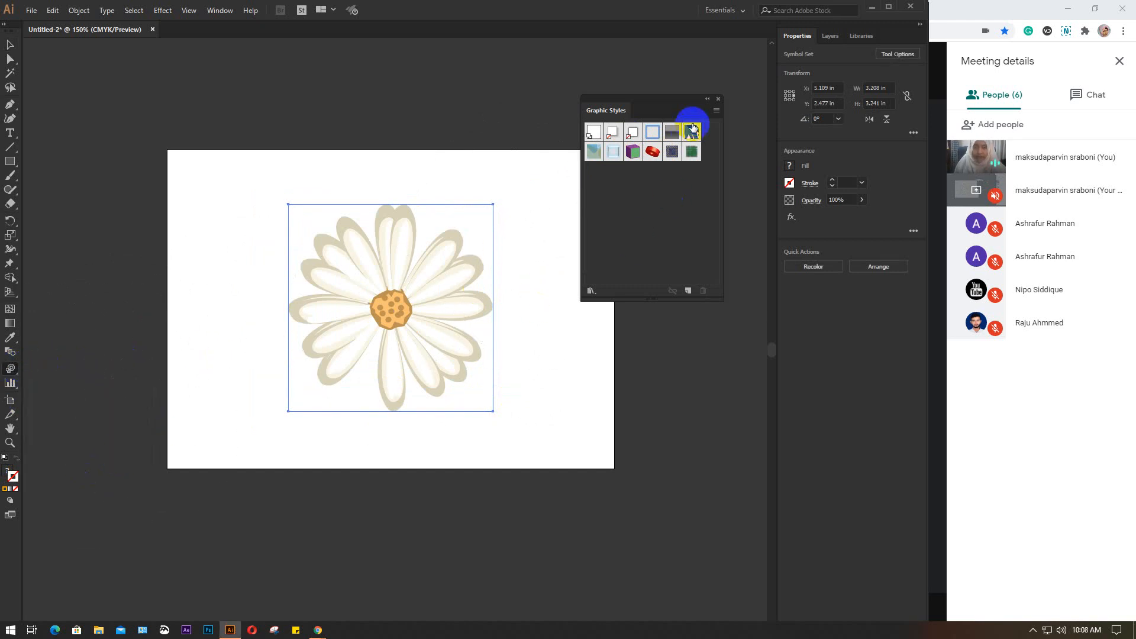
pyautogui.click(693, 130)
pyautogui.click(391, 308)
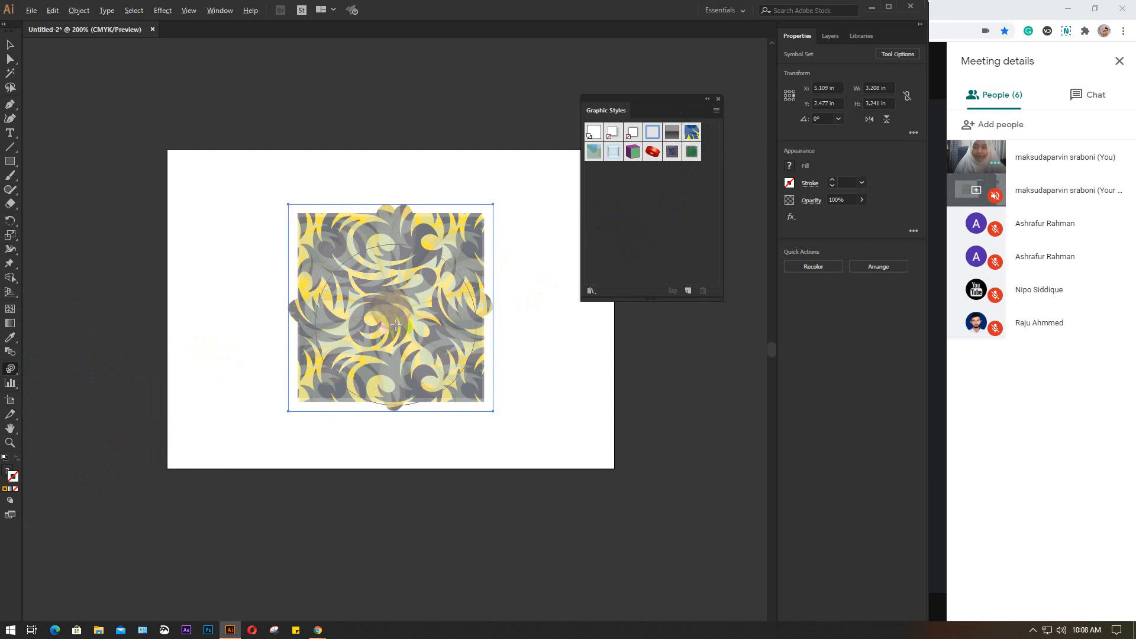
# Fade the styled daisy by brushing over it repeatedly with the Symbol Screener
pyautogui.scroll(2, 396, 325)
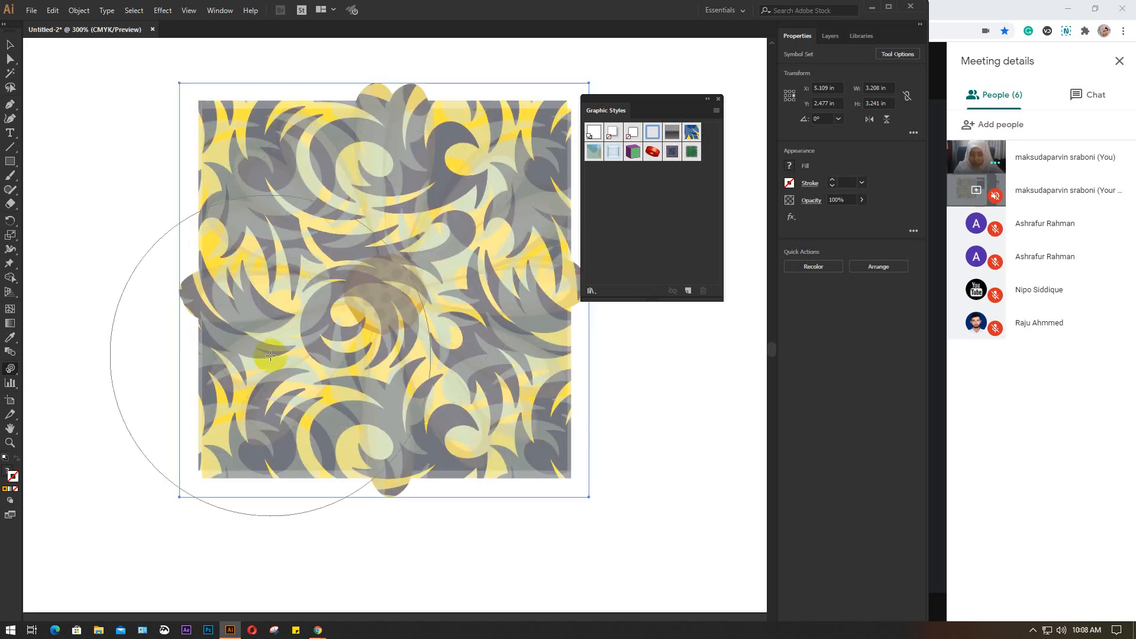
pyautogui.moveTo(10, 368)
pyautogui.mouseDown()
pyautogui.moveTo(93, 456)
pyautogui.moveTo(95, 442)
pyautogui.mouseUp()
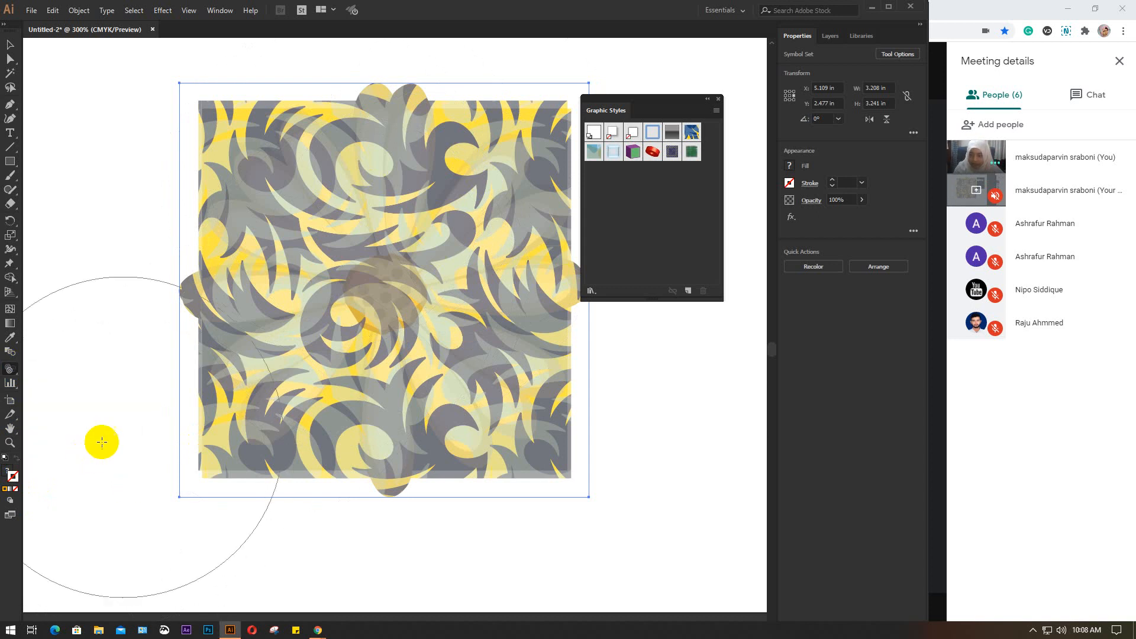
pyautogui.click(382, 269)
pyautogui.moveTo(381, 269)
pyautogui.mouseDown()
pyautogui.moveTo(346, 253)
pyautogui.moveTo(413, 272)
pyautogui.mouseUp()
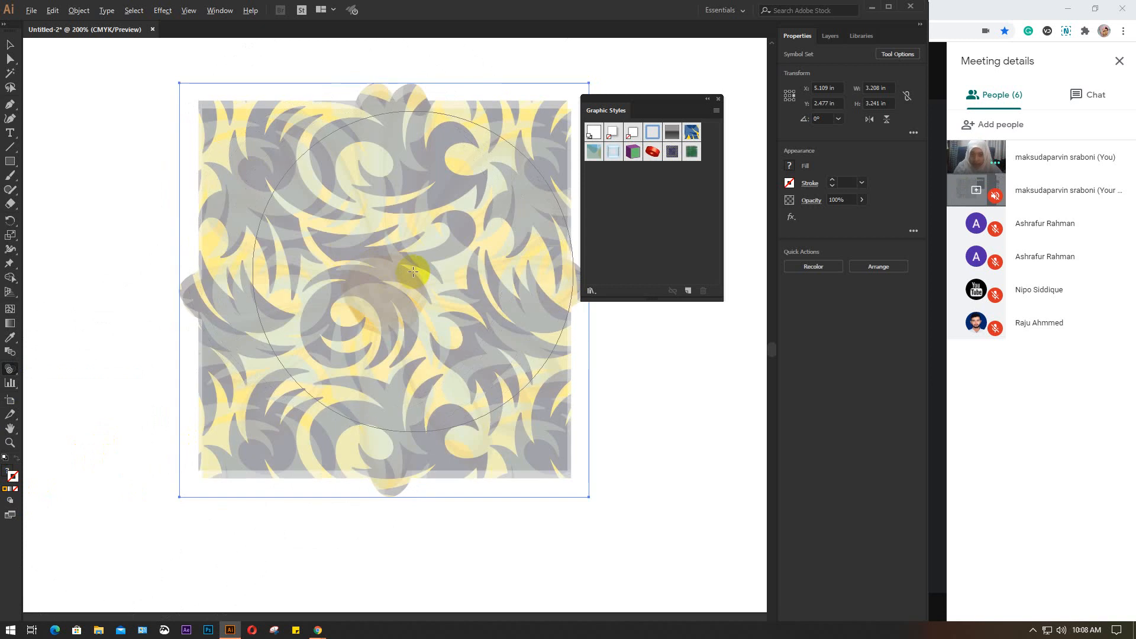
pyautogui.scroll(-1, 413, 272)
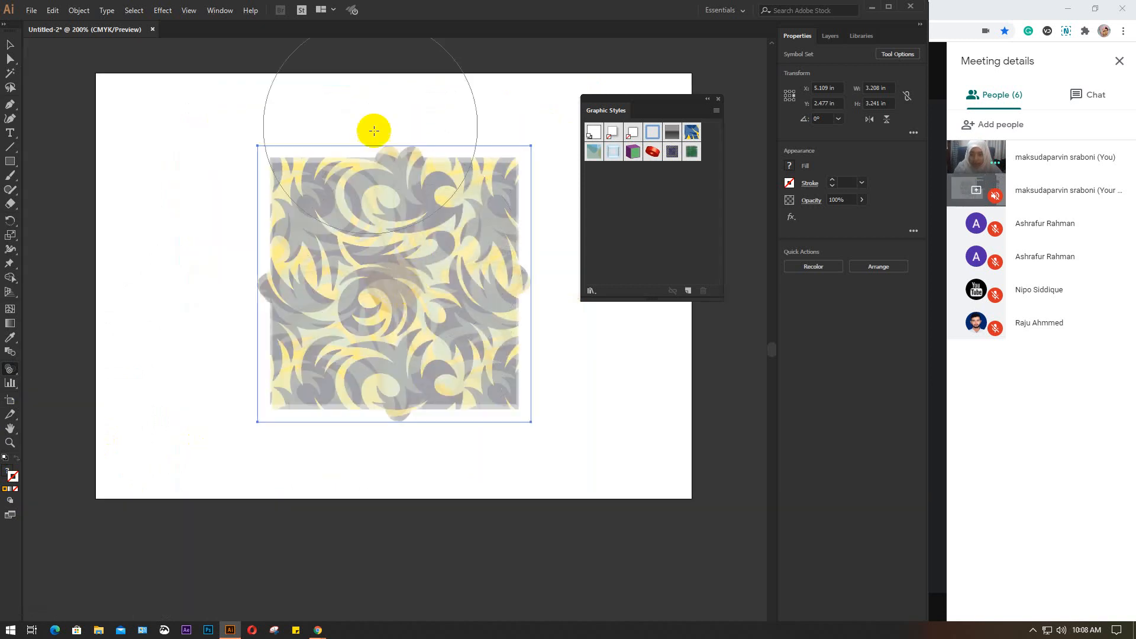
pyautogui.click(294, 170)
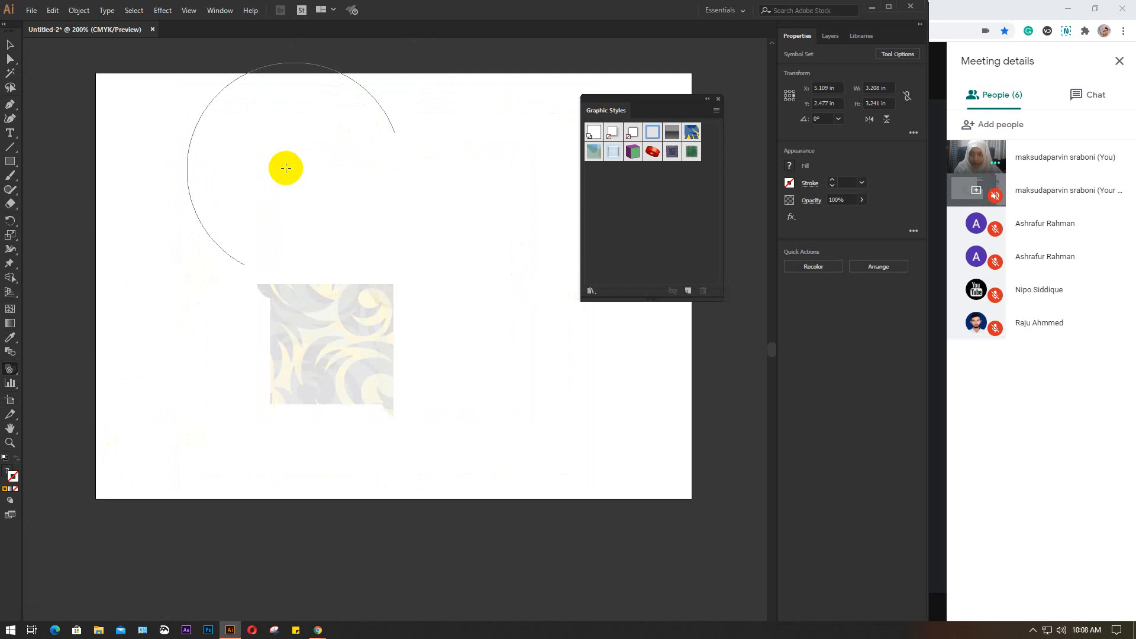
pyautogui.click(286, 168)
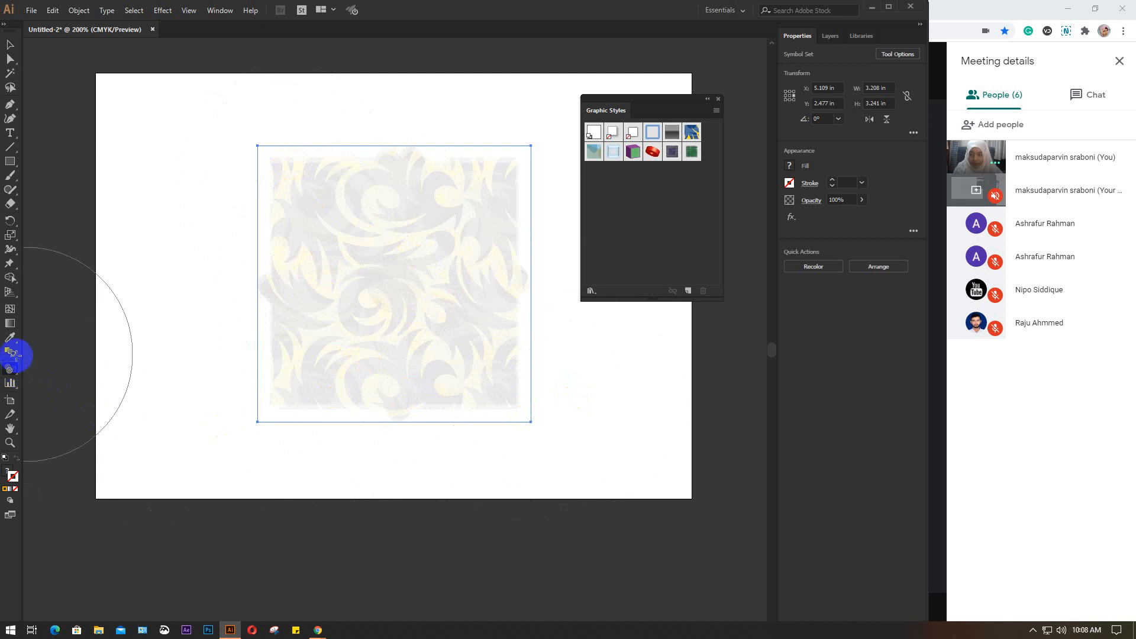
# Brush the faded daisy with the Symbol Styler using the green graphic style
pyautogui.click(691, 152)
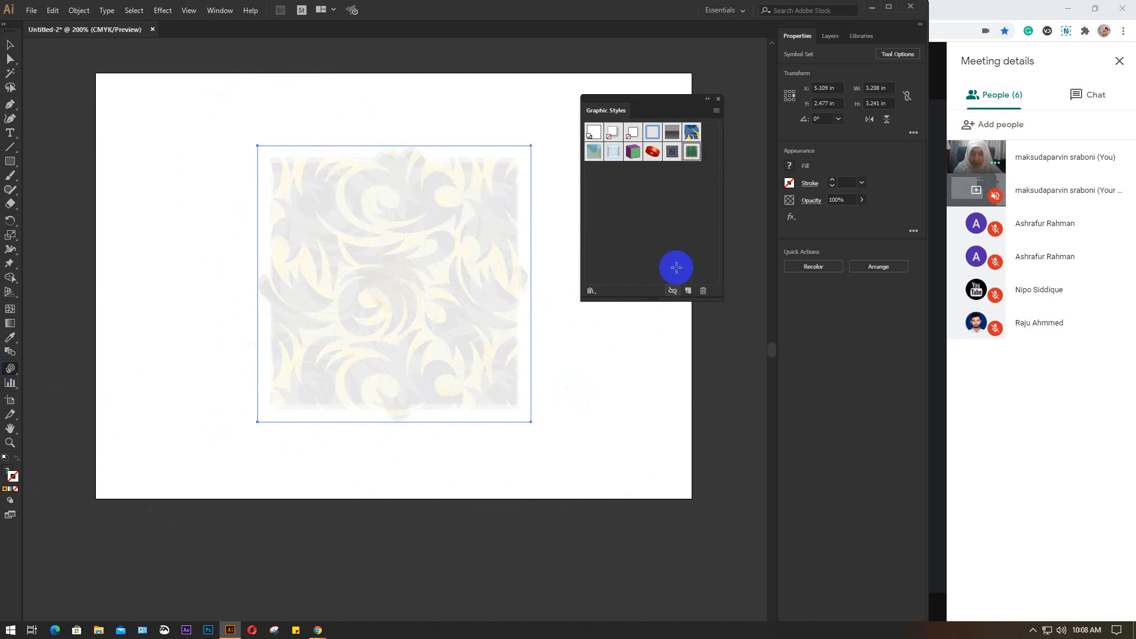
pyautogui.click(497, 329)
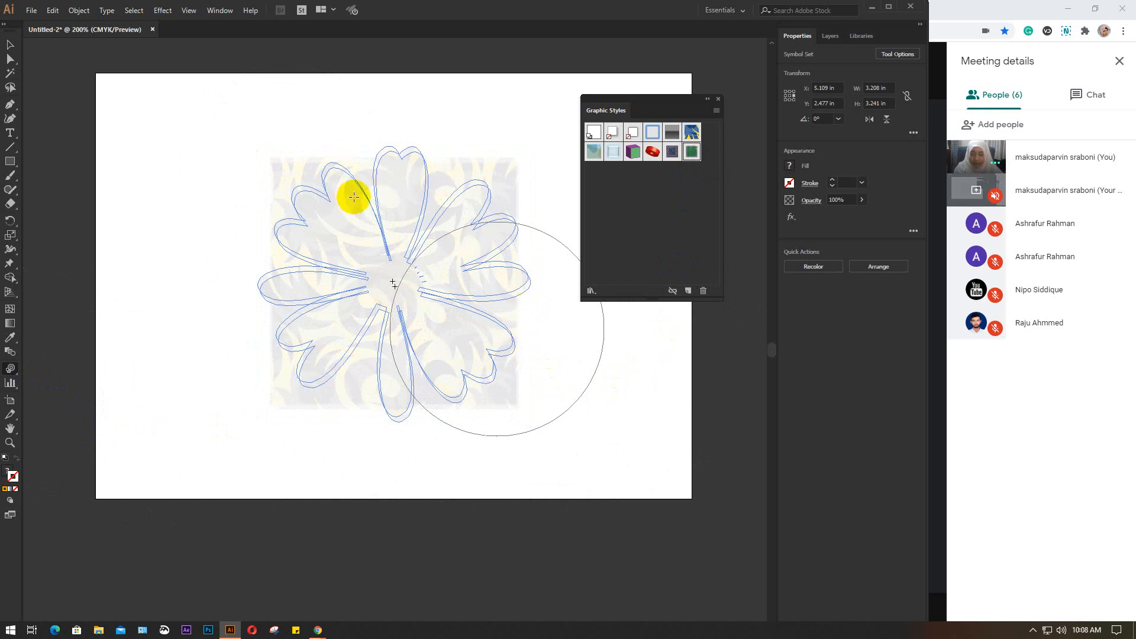
pyautogui.click(373, 164)
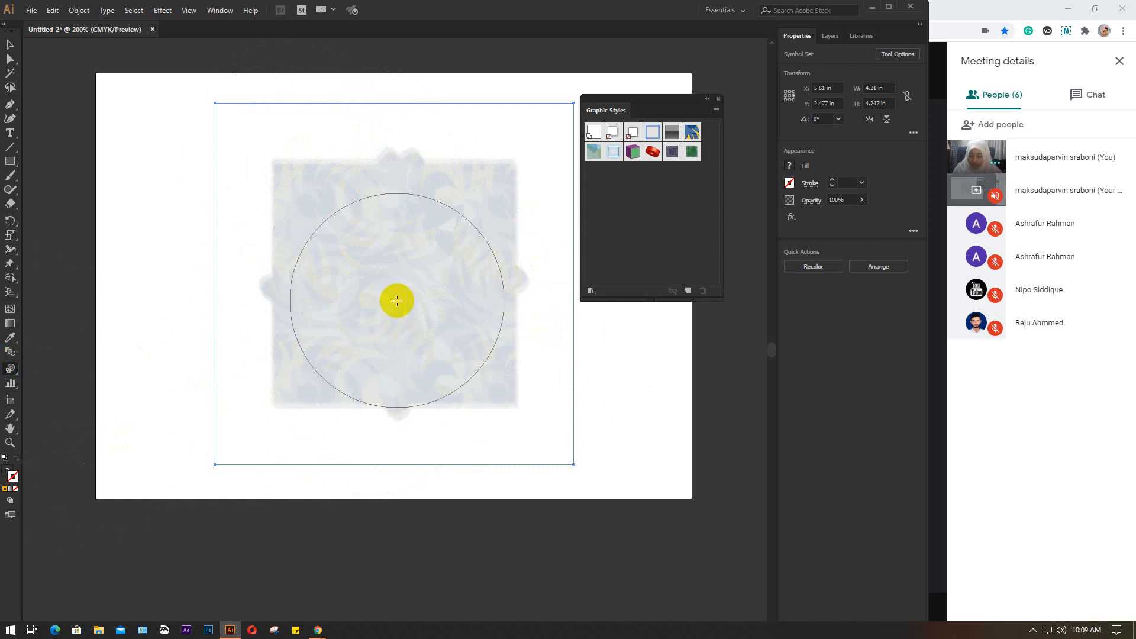
pyautogui.moveTo(397, 300); pyautogui.dragTo(397, 295)
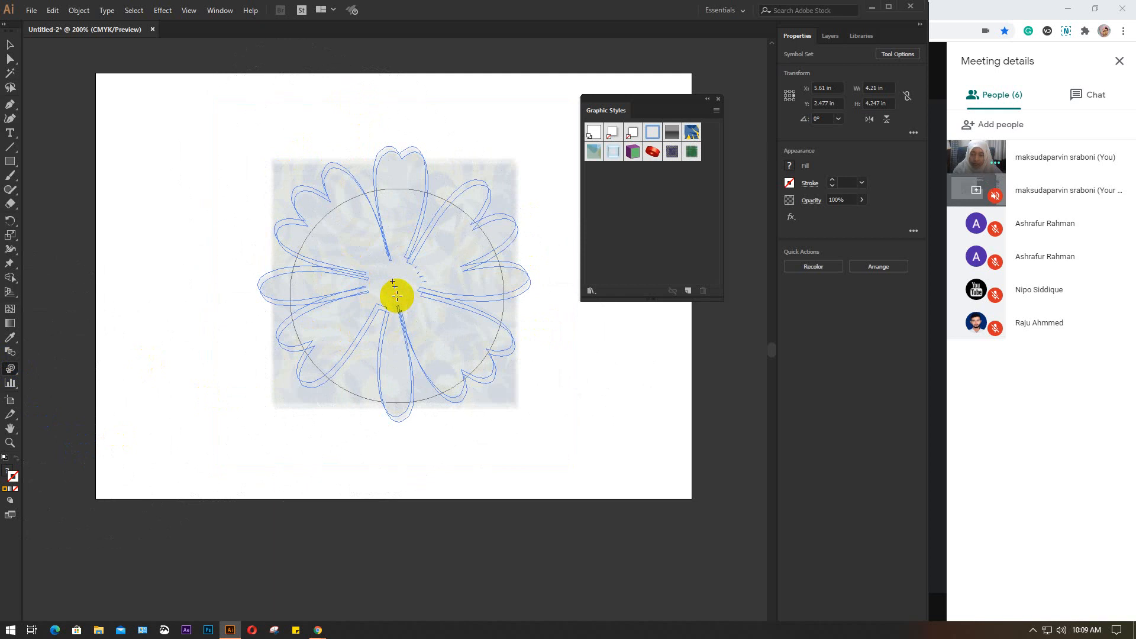
pyautogui.moveTo(397, 295); pyautogui.dragTo(314, 284)
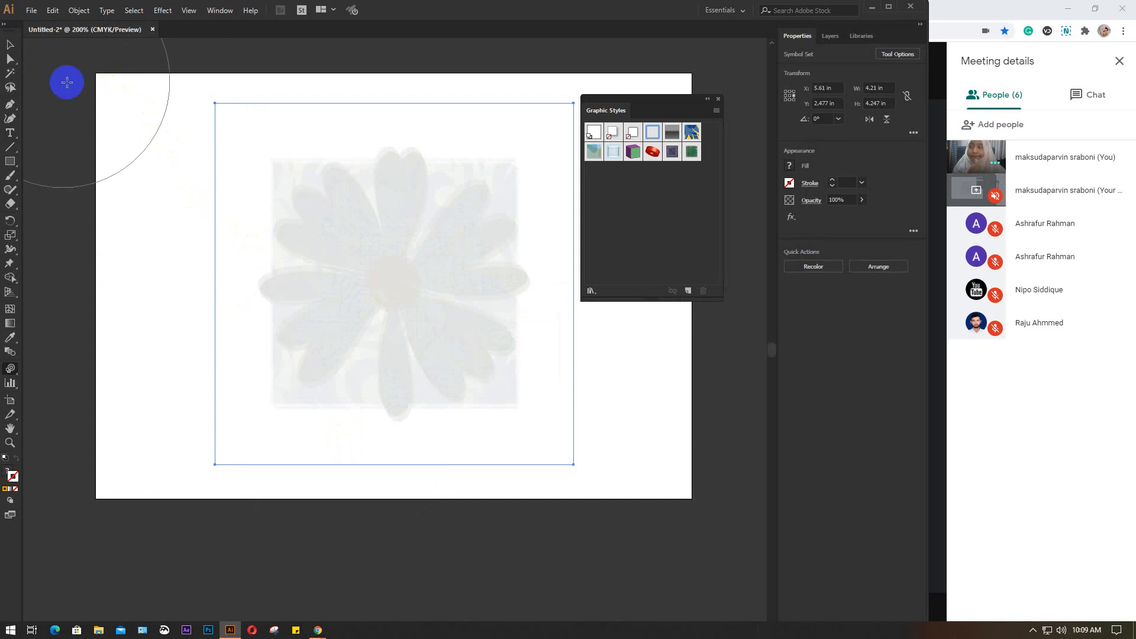
# Delete the daisy symbol set and close the Graphic Styles panel
pyautogui.click(10, 44)
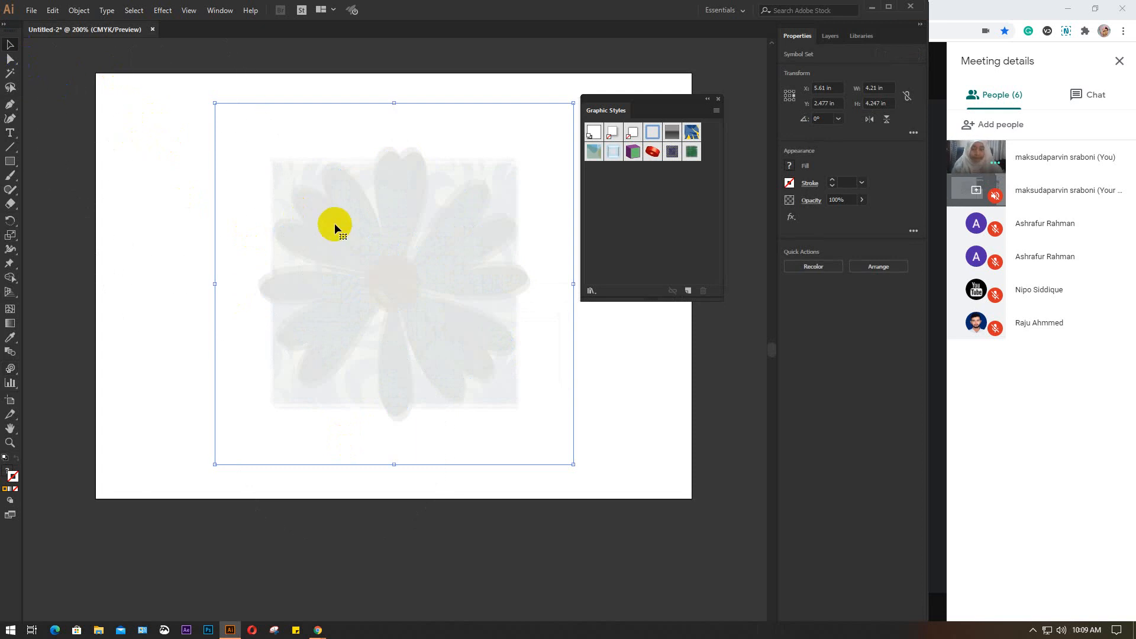
pyautogui.press('Delete')
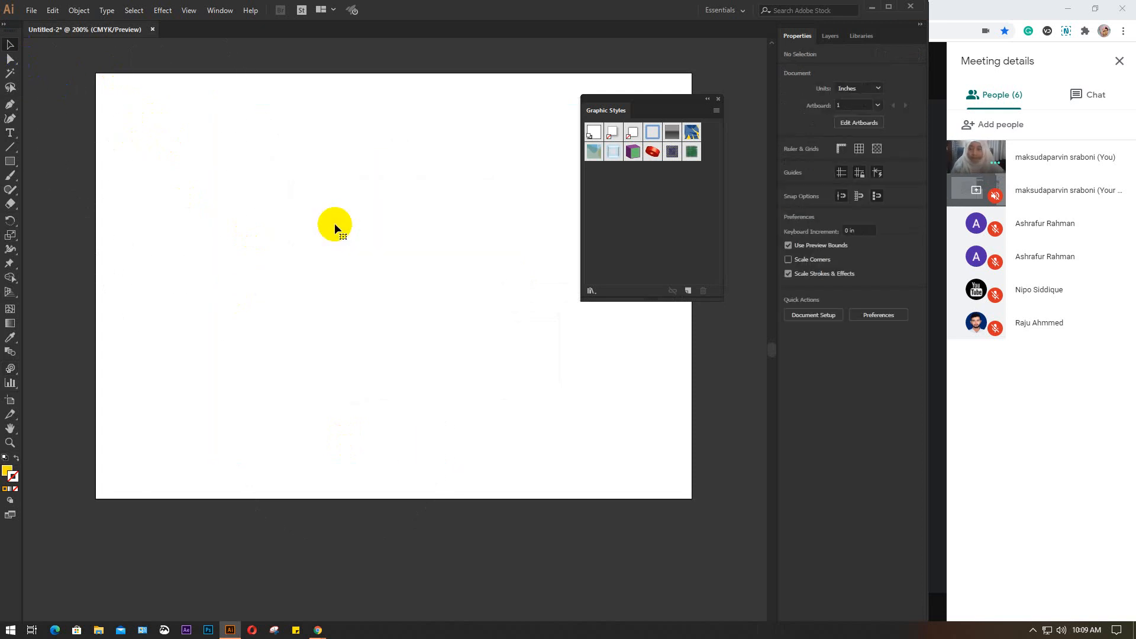
pyautogui.click(718, 99)
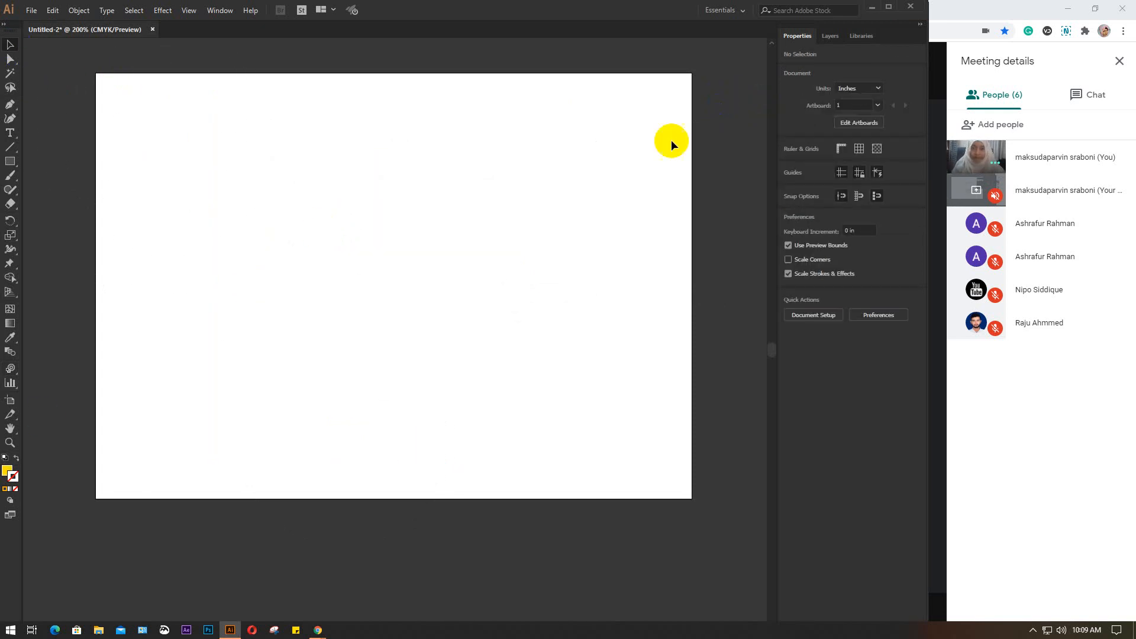
# Activate the Symbol Sprayer and show the Symbols panel
pyautogui.click(10, 370)
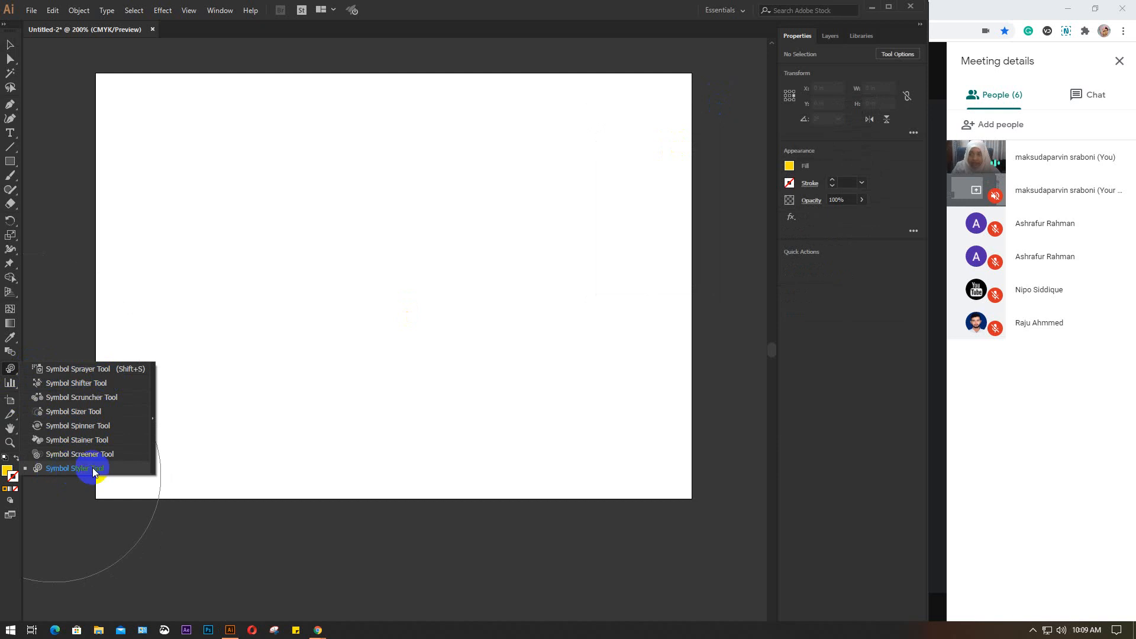
pyautogui.click(220, 10)
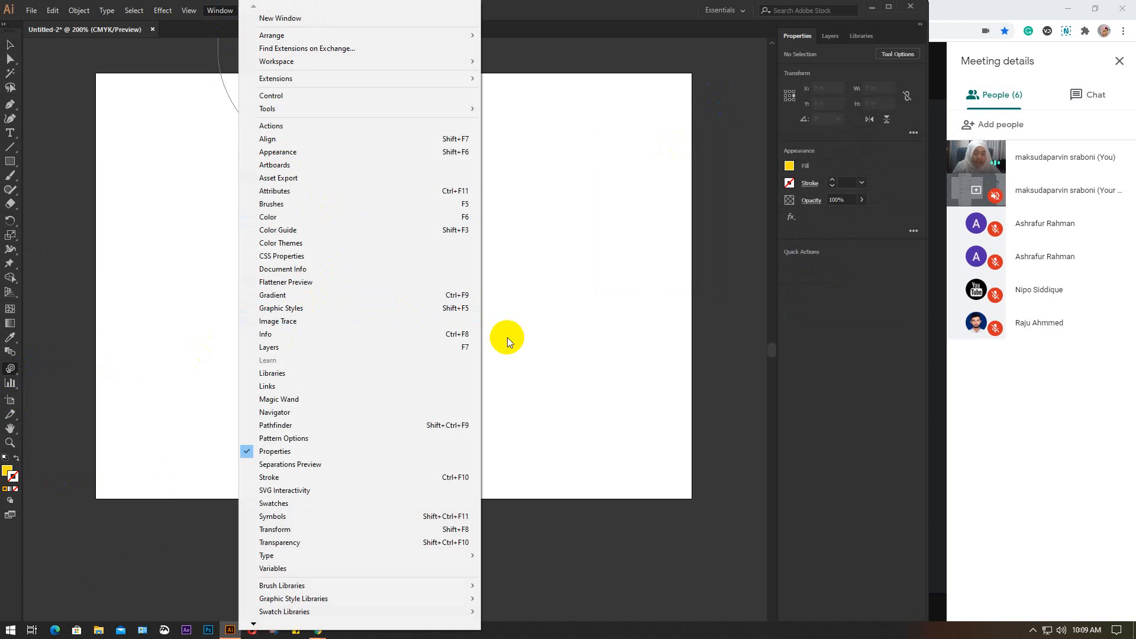
pyautogui.click(9, 368)
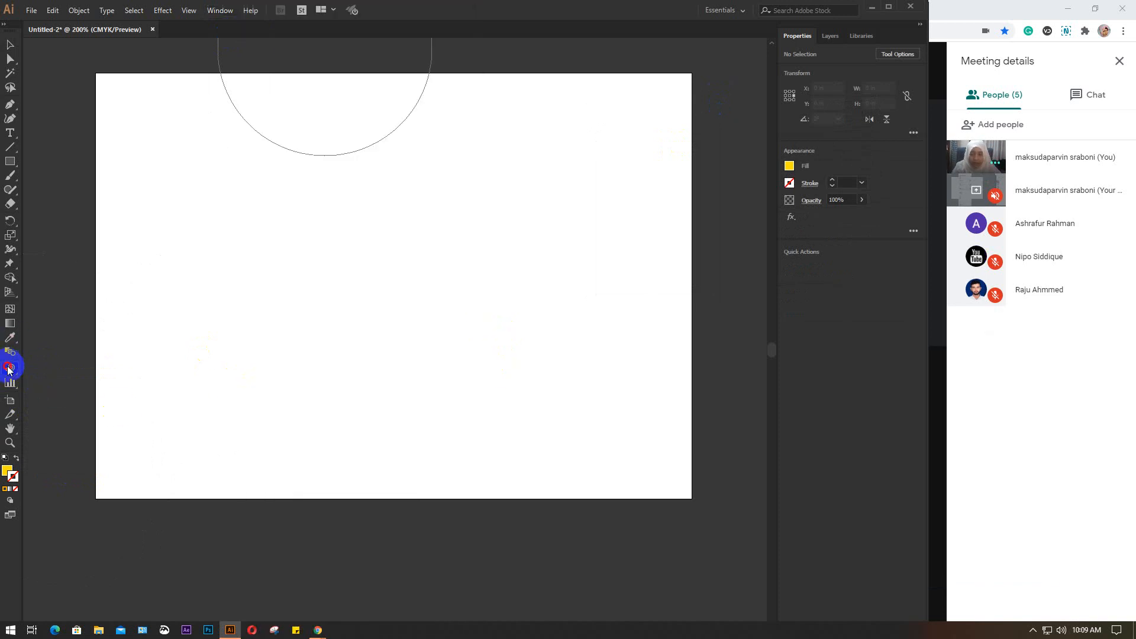
pyautogui.rightClick(9, 370)
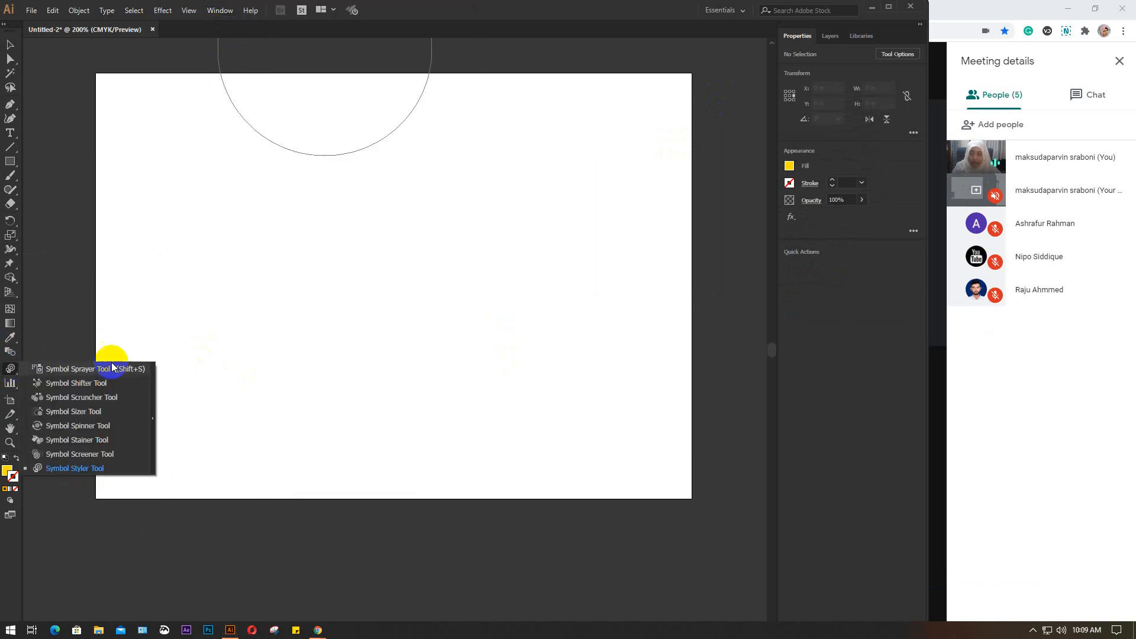
pyautogui.click(88, 370)
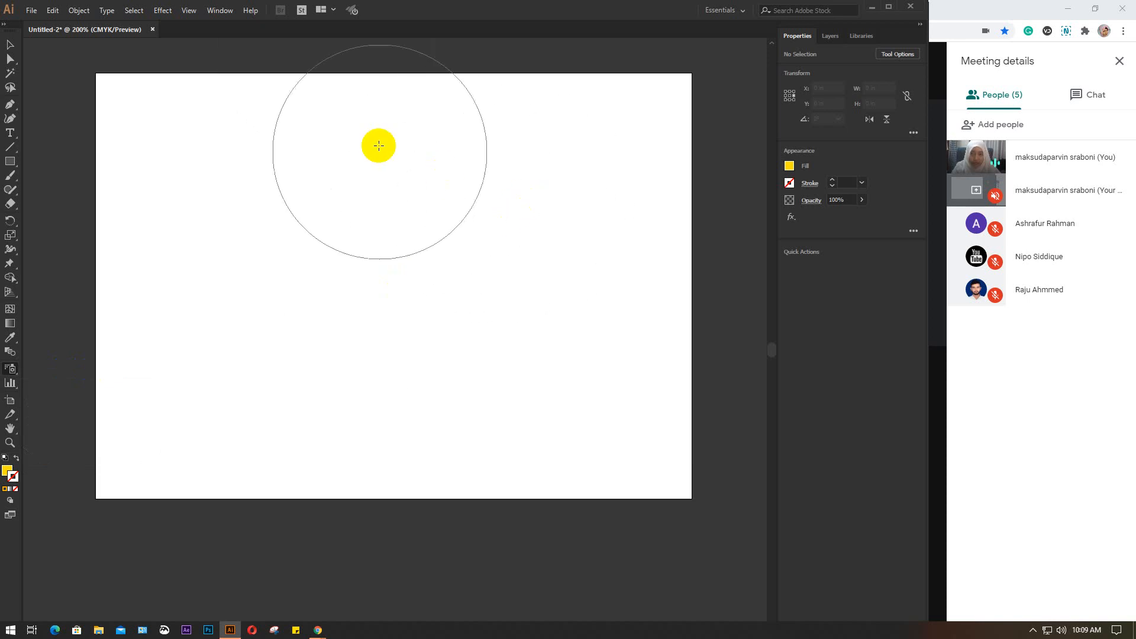
pyautogui.click(220, 11)
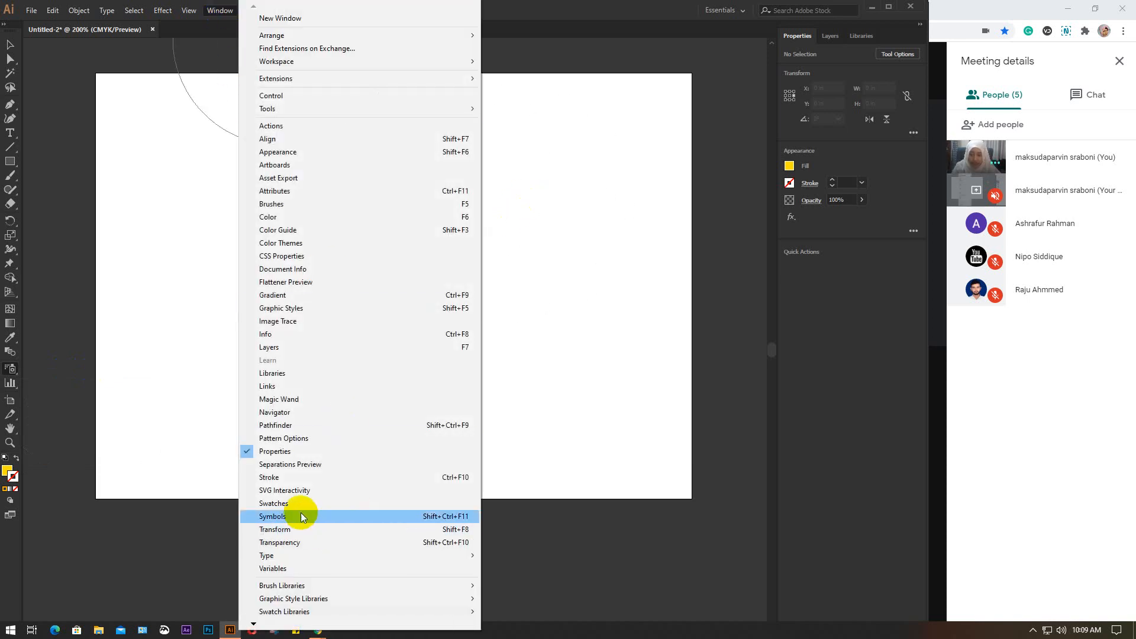
pyautogui.click(366, 516)
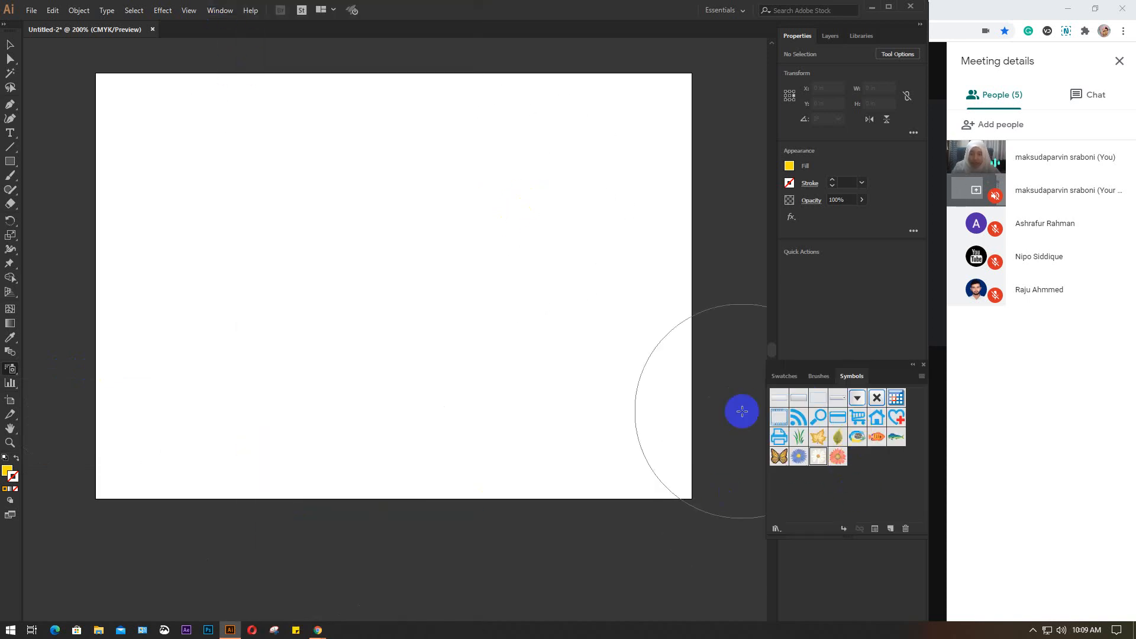
# Show the Graphic Styles panel and review its available style swatches
pyautogui.click(220, 11)
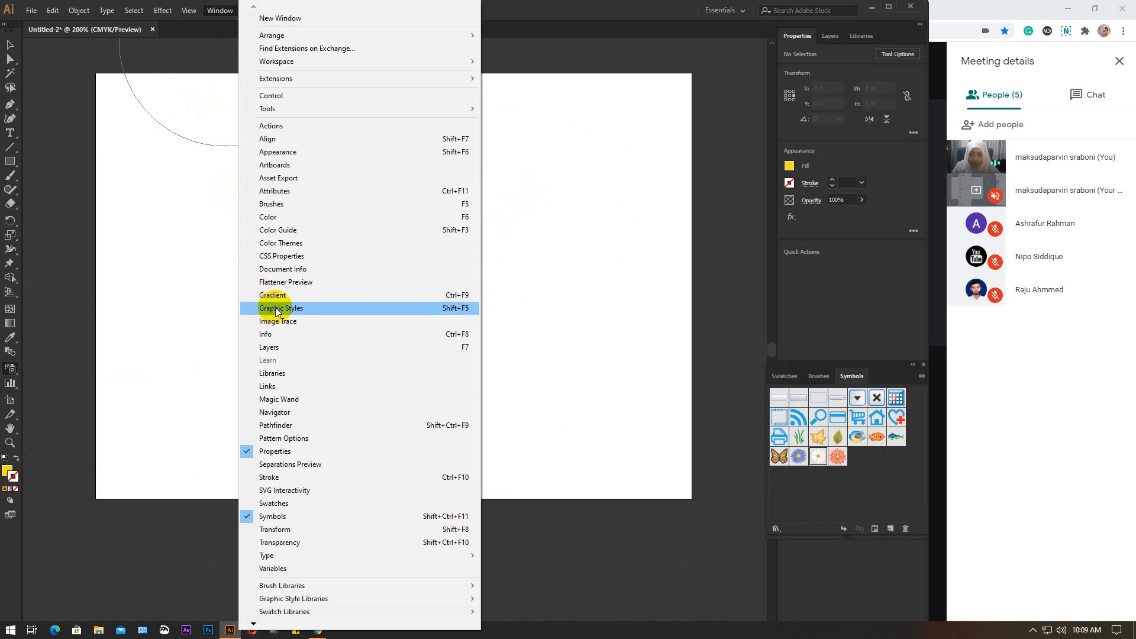
pyautogui.click(273, 309)
pyautogui.click(657, 158)
pyautogui.click(690, 155)
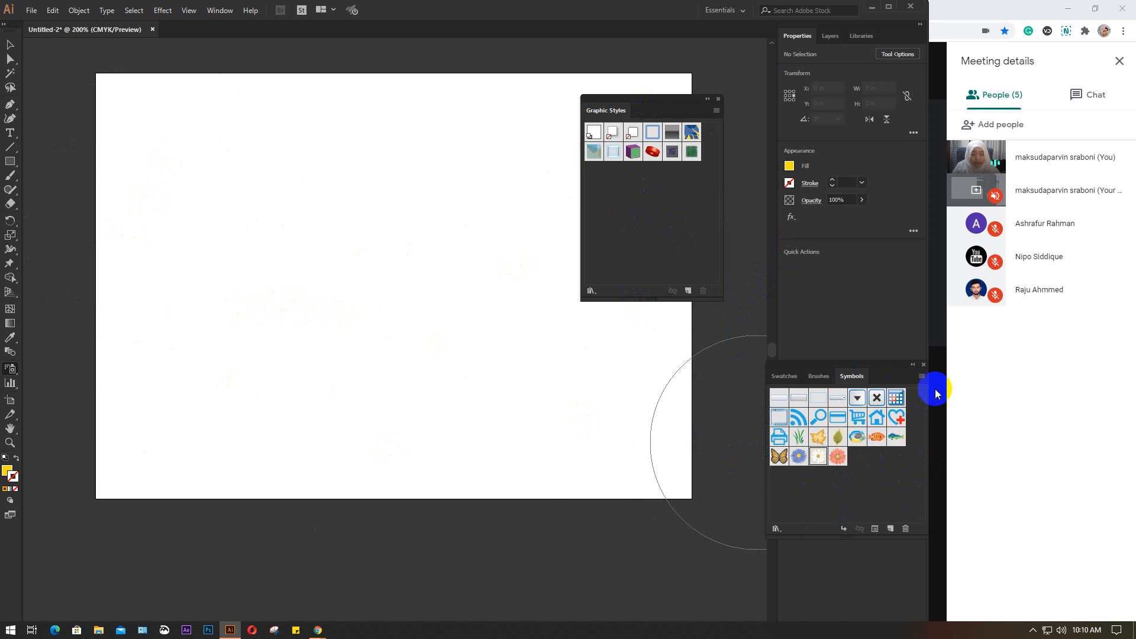
# Display the list of symbol libraries and spray one daisy about 0.67 in wide on the artboard's left half
pyautogui.click(921, 378)
pyautogui.moveTo(941, 350)
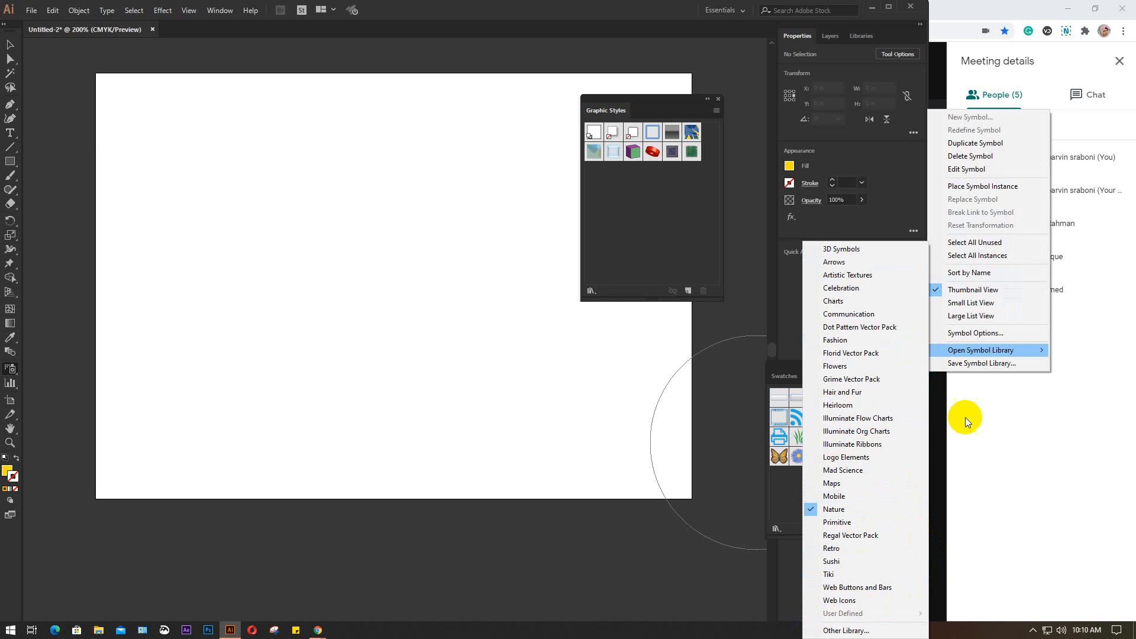
pyautogui.click(227, 332)
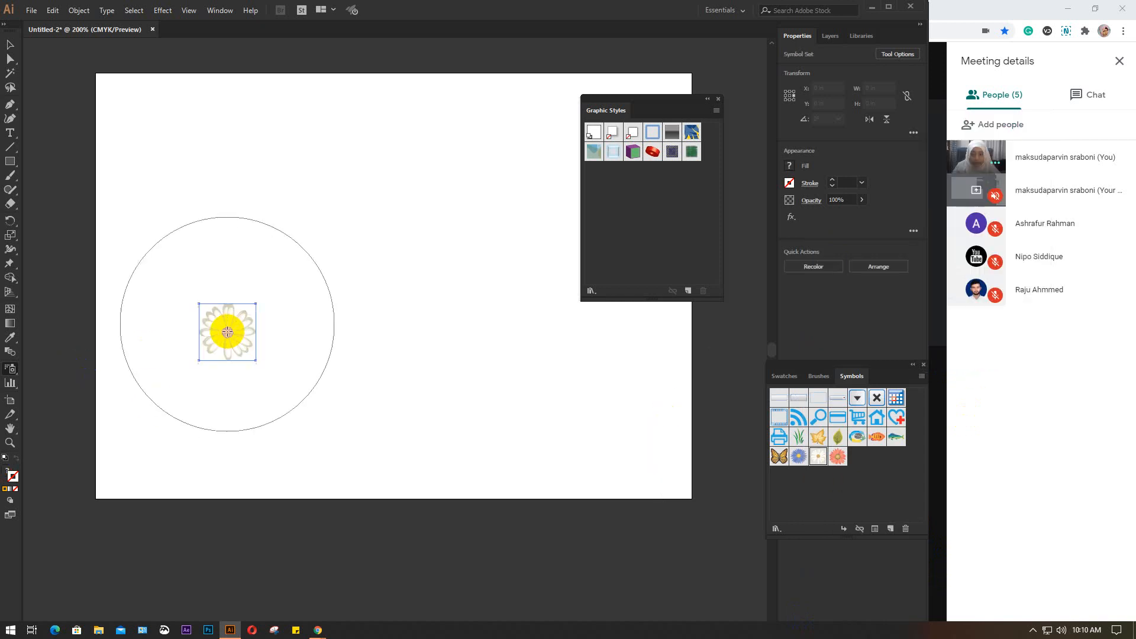
# Delete the small daisy and close the Graphic Styles and Symbols panels
pyautogui.click(10, 45)
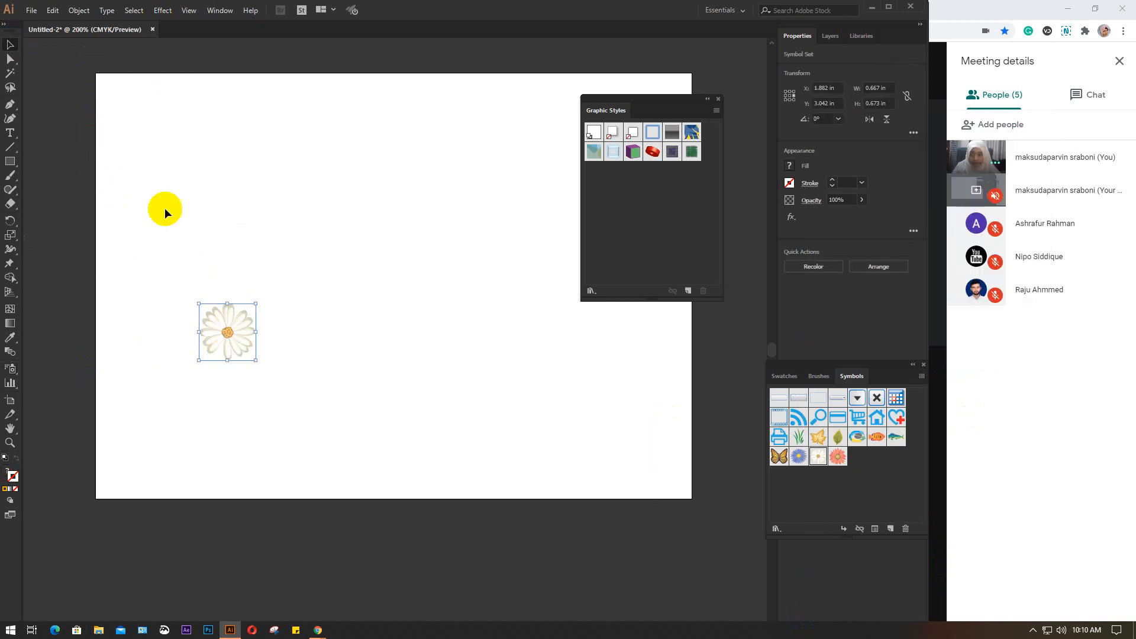
pyautogui.press('Delete')
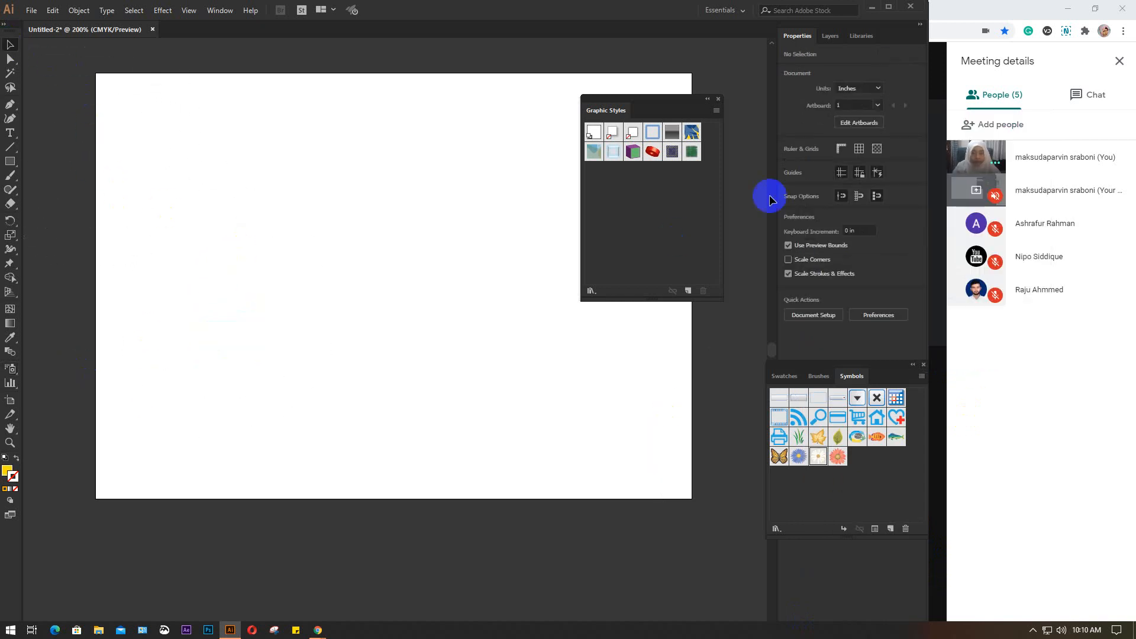
pyautogui.click(719, 99)
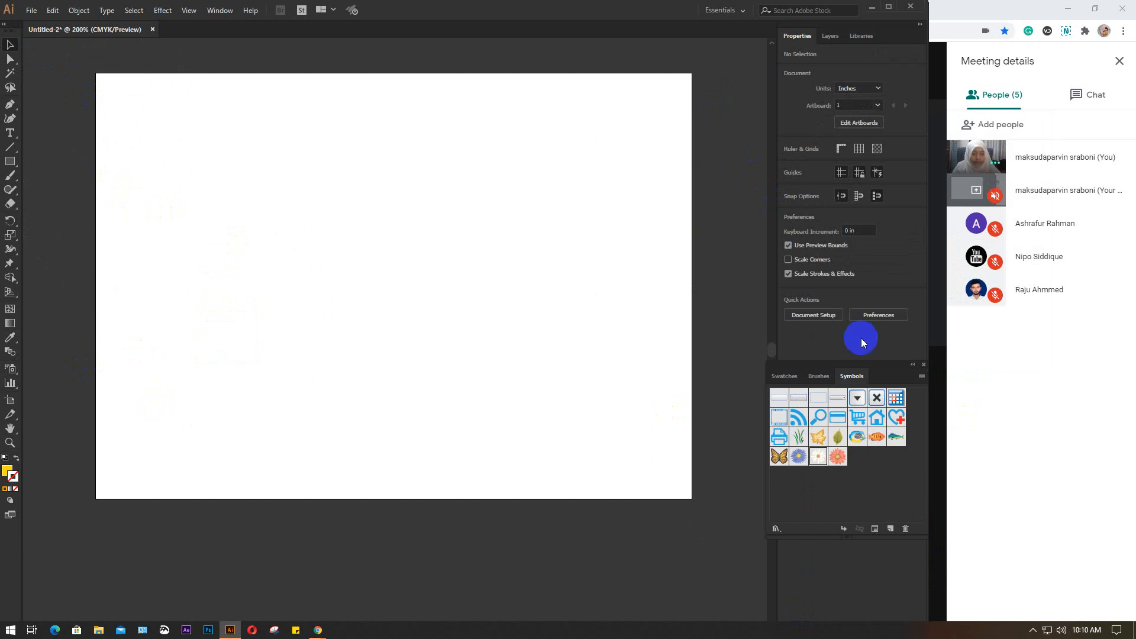
pyautogui.click(925, 362)
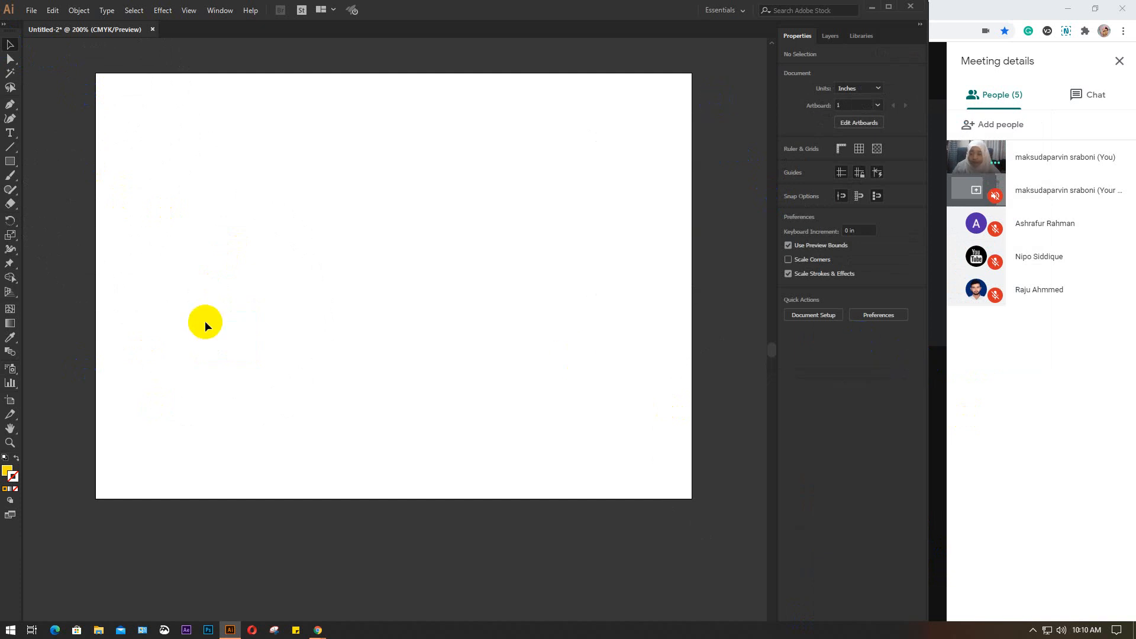
# Draw a yellow rectangle about 3.01 by 1.83 in near the artboard's centre and move it slightly upward
pyautogui.moveTo(302, 249); pyautogui.dragTo(311, 301)
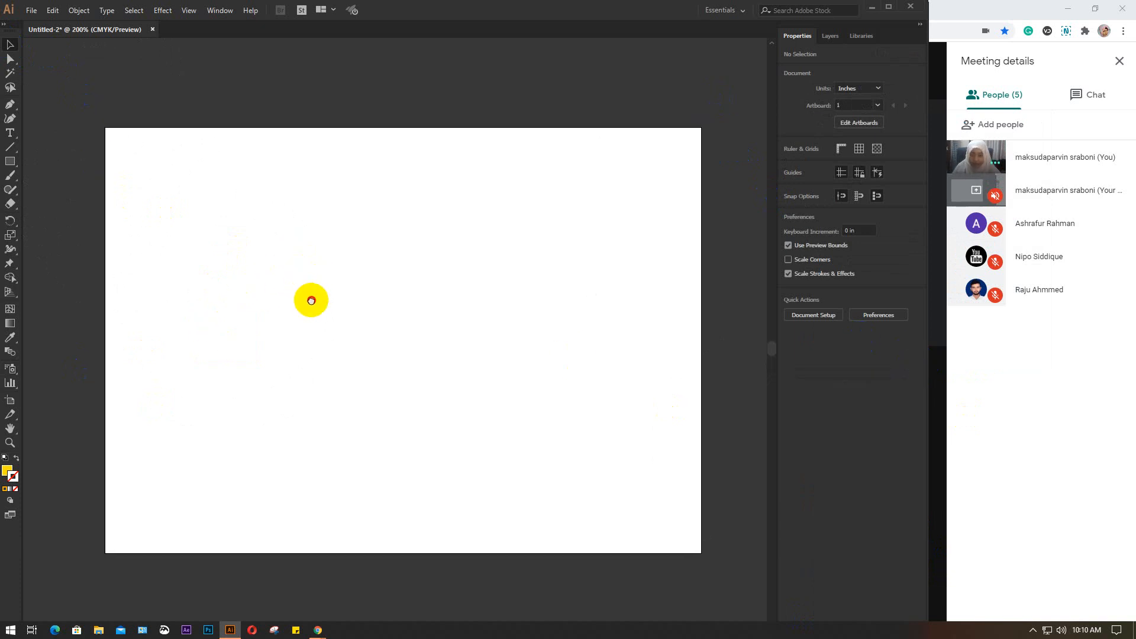
pyautogui.click(9, 163)
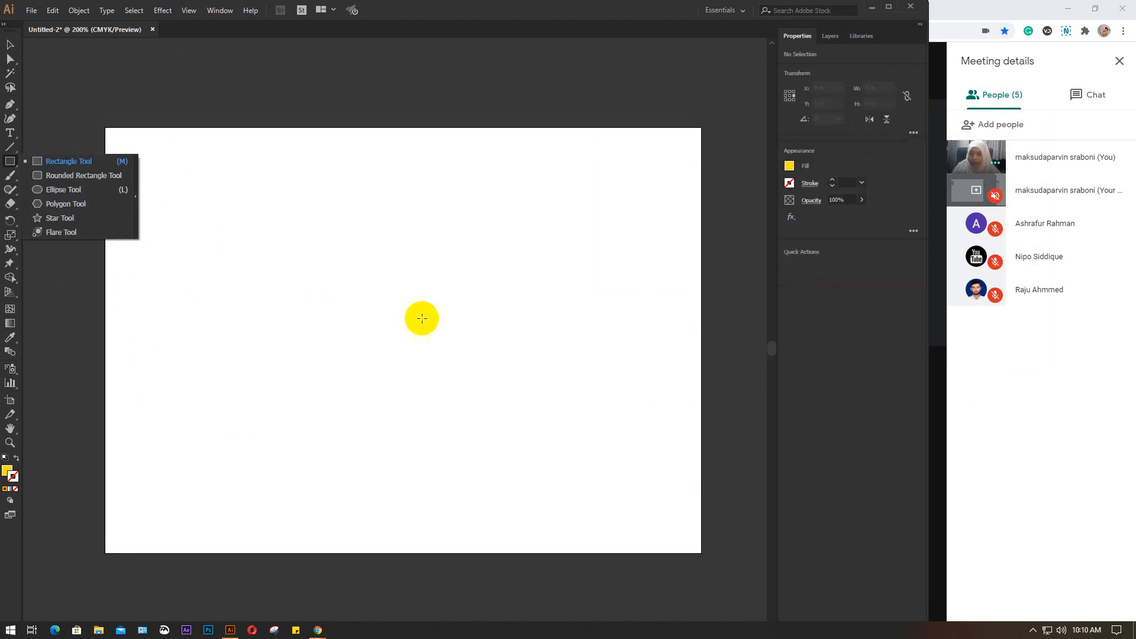
pyautogui.moveTo(253, 256); pyautogui.dragTo(510, 413)
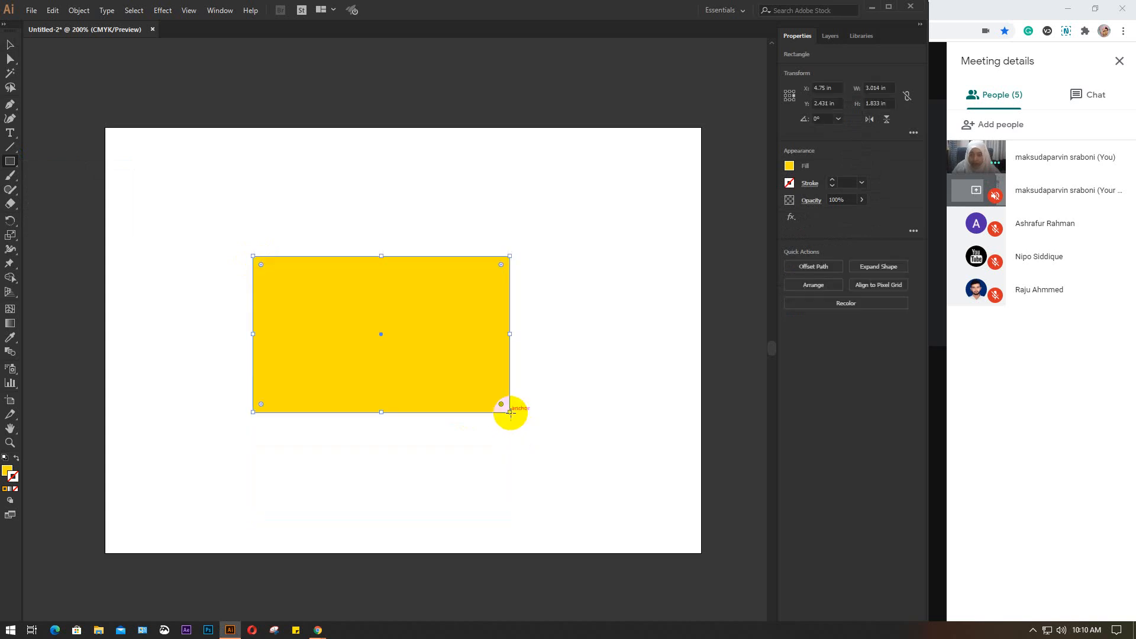
pyautogui.press('v')
pyautogui.moveTo(467, 322); pyautogui.dragTo(464, 307)
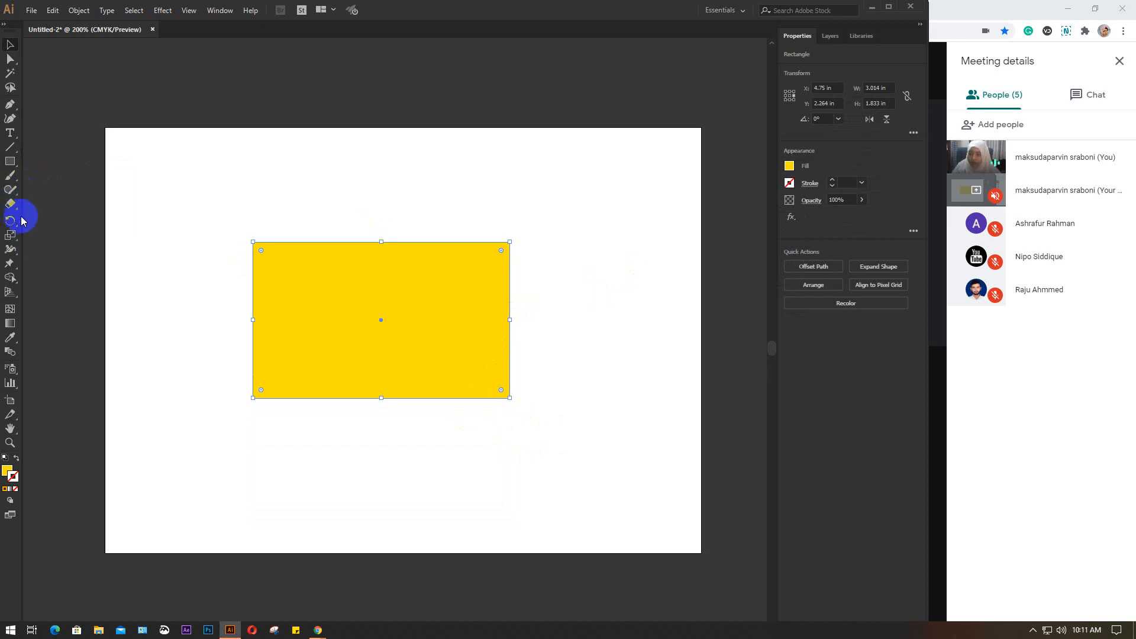
# Draw a yellow circle about 1.74 in across centred on the rectangle's upper-left corner and select it
pyautogui.moveTo(9, 164); pyautogui.dragTo(86, 188)
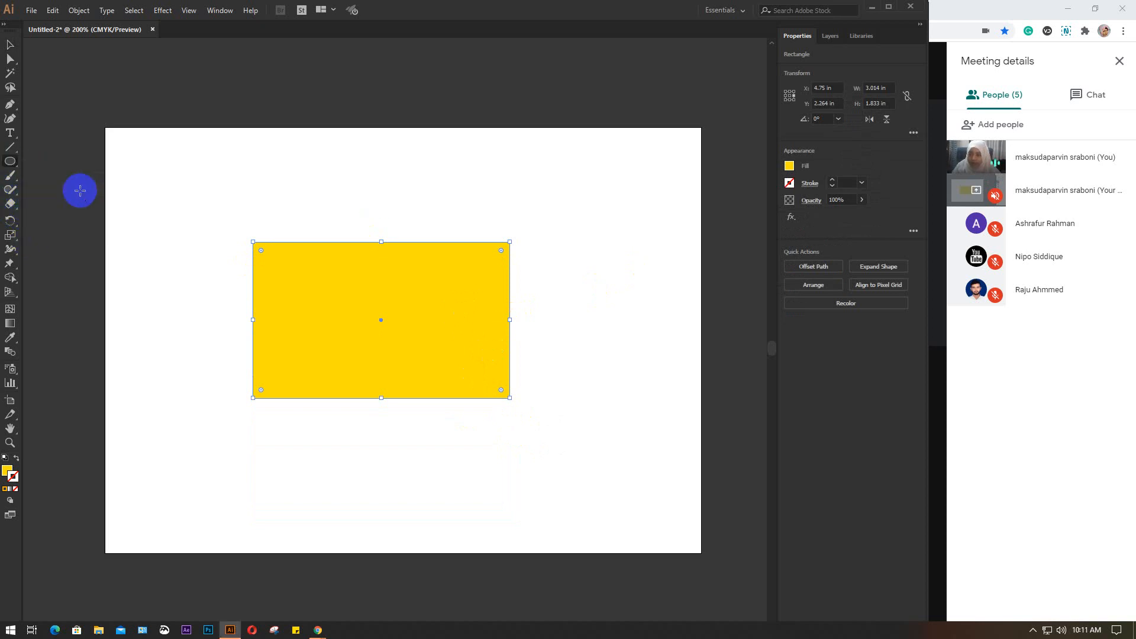
pyautogui.moveTo(214, 215); pyautogui.dragTo(328, 305)
pyautogui.click(10, 45)
pyautogui.click(216, 183)
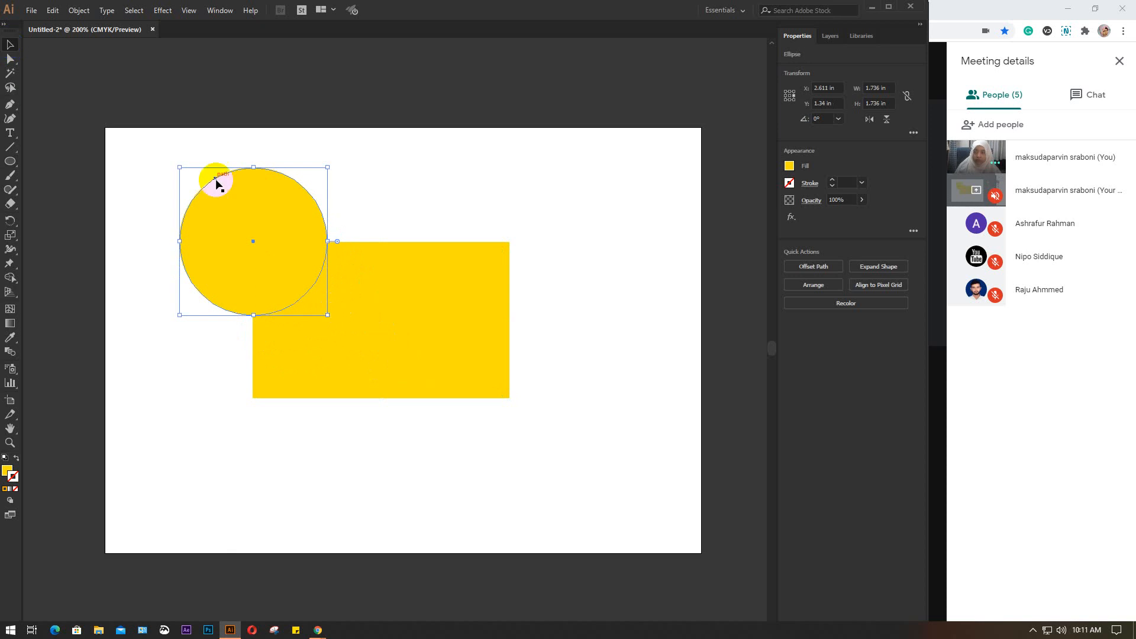
# Duplicate the circle onto the rectangle's lower-right corner and fill both circles with green
pyautogui.moveTo(241, 250); pyautogui.dragTo(500, 410)
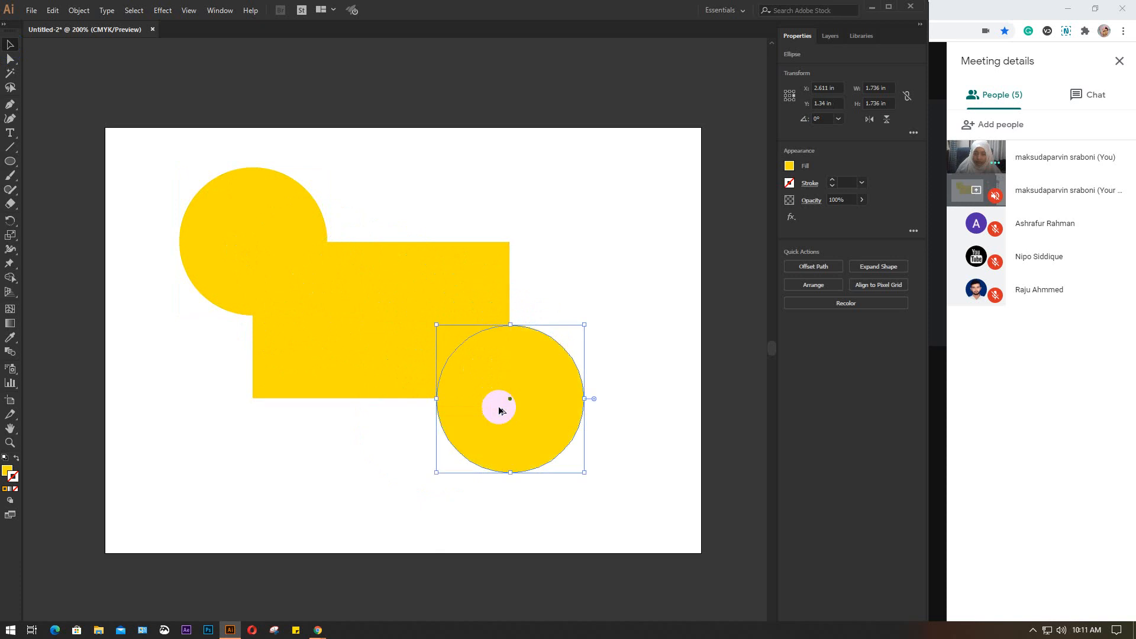
pyautogui.click(276, 193)
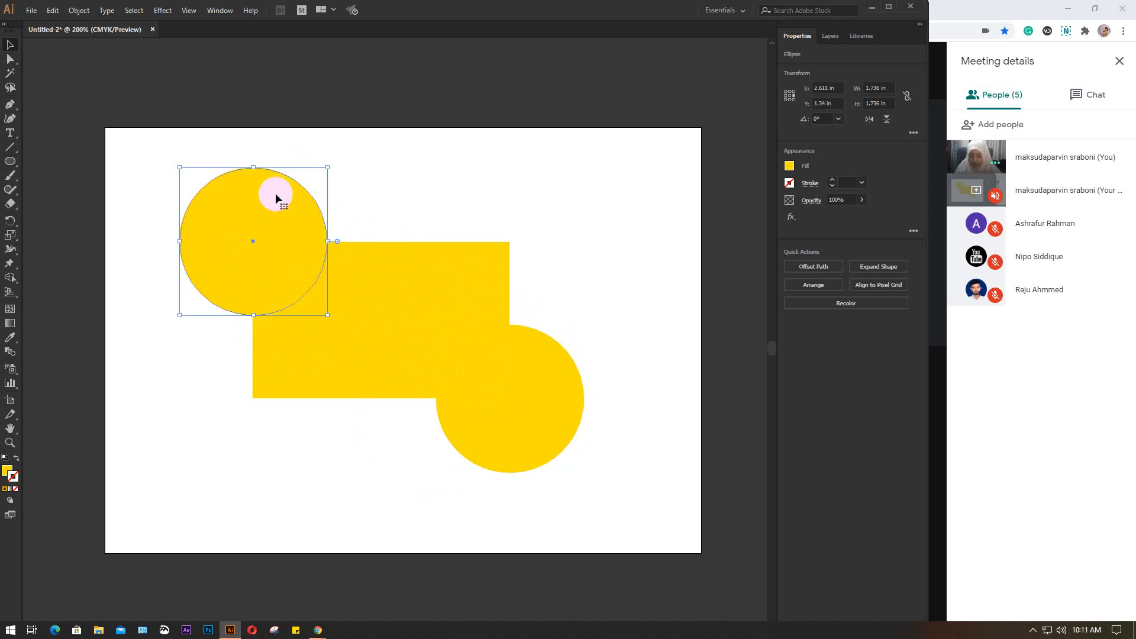
pyautogui.keyDown('shift'); pyautogui.click(515, 381); pyautogui.keyUp('shift')
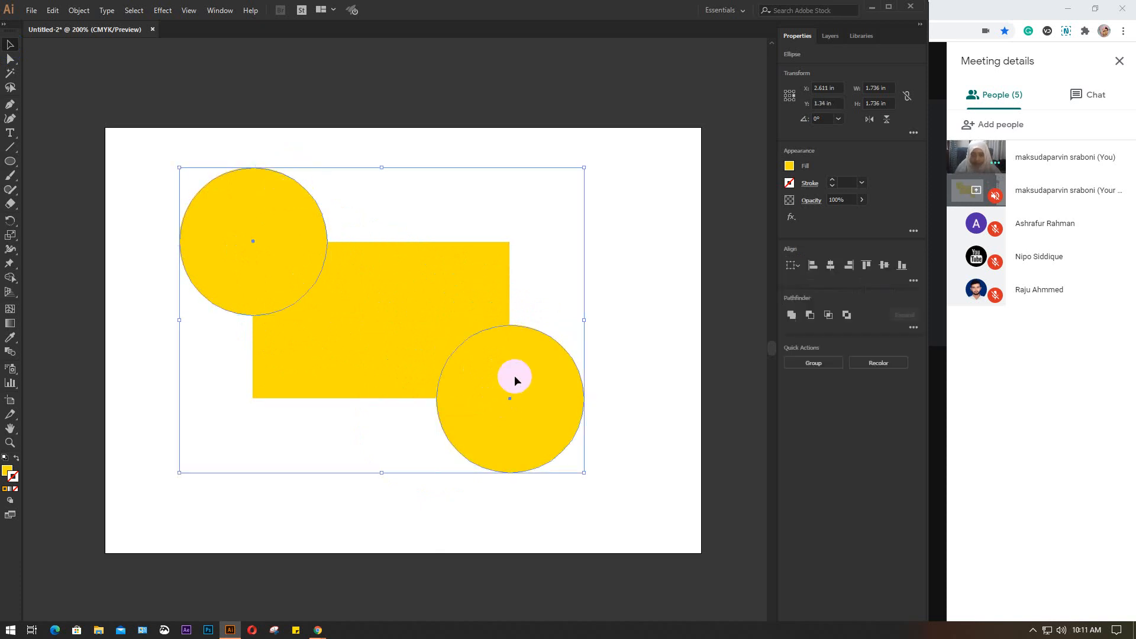
pyautogui.click(789, 166)
pyautogui.click(701, 213)
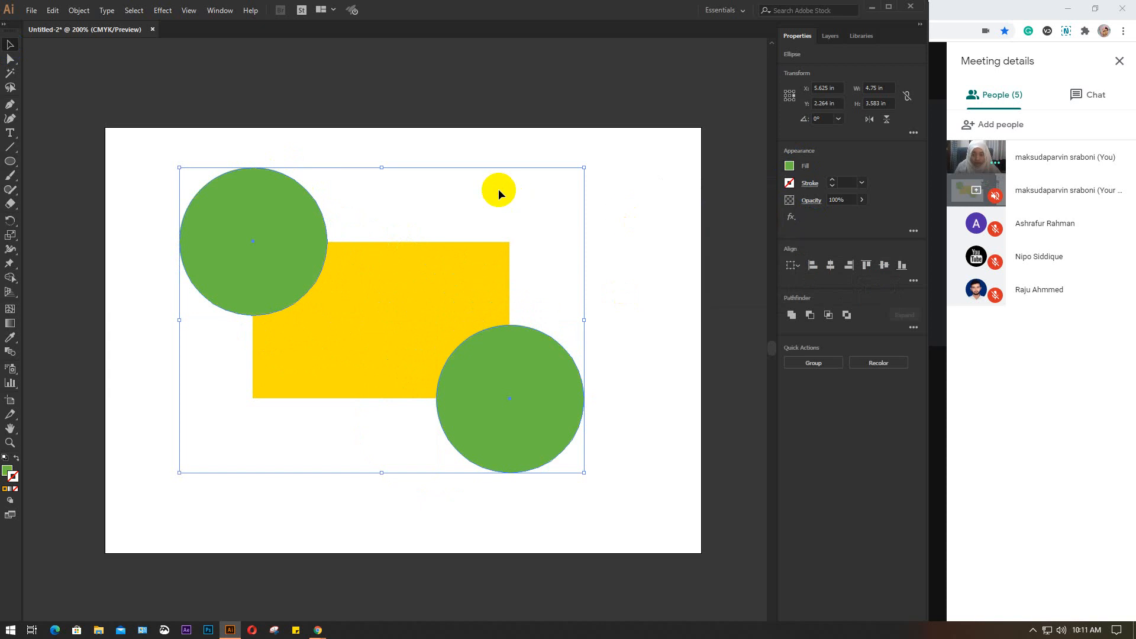
pyautogui.click(452, 140)
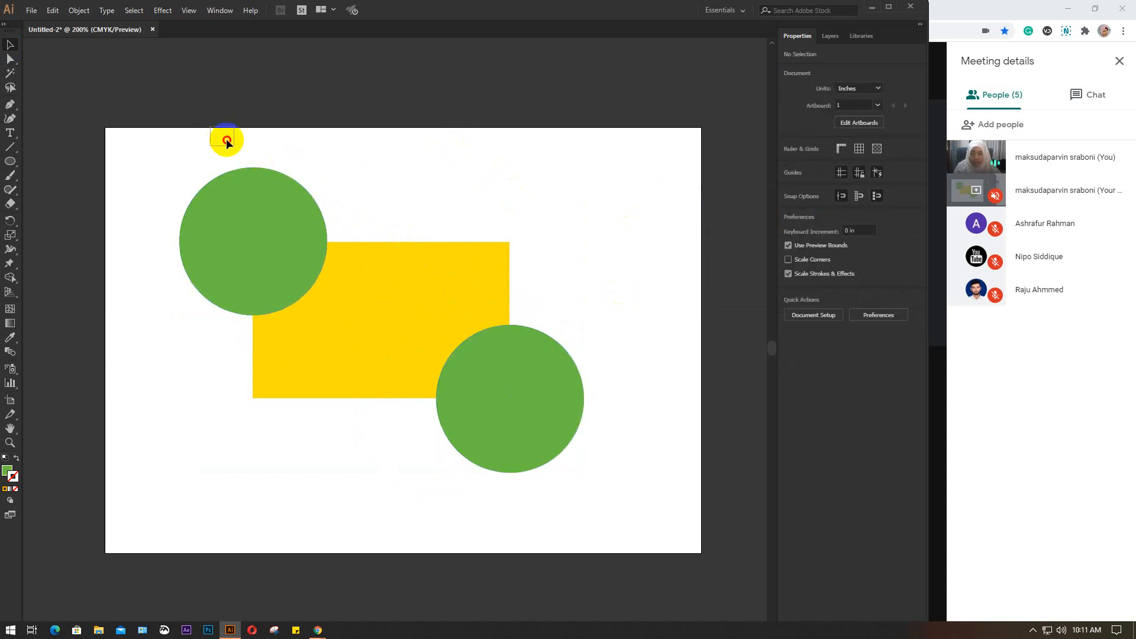
# Select the yellow rectangle together with both green circles and delete them from the artboard
pyautogui.moveTo(210, 126); pyautogui.dragTo(598, 492)
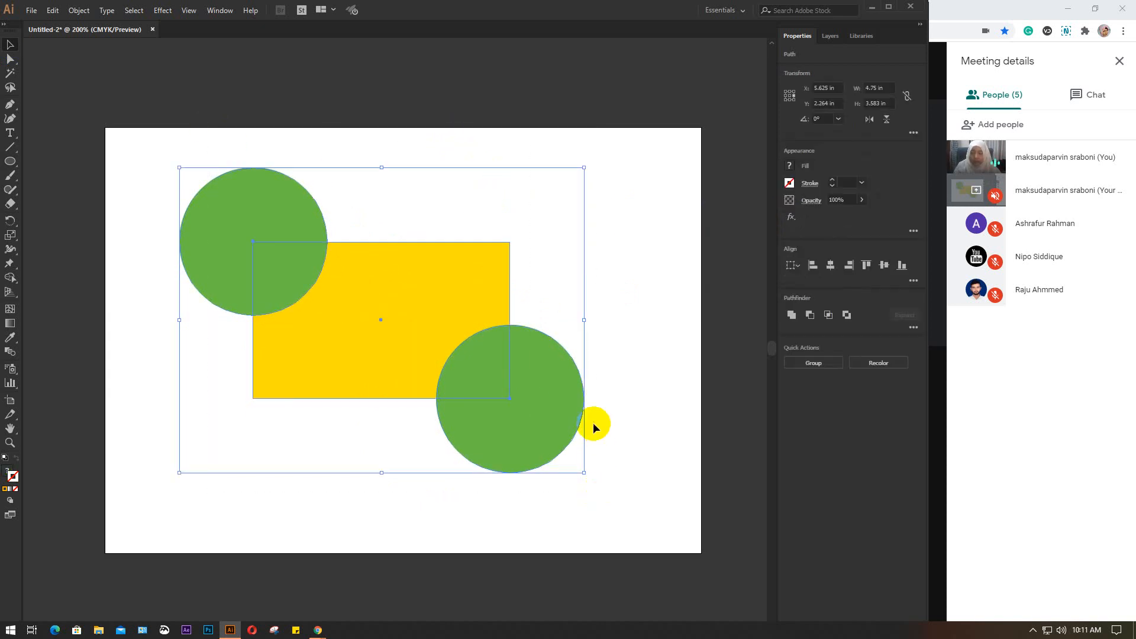
pyautogui.click(676, 339)
pyautogui.moveTo(201, 149); pyautogui.dragTo(594, 507)
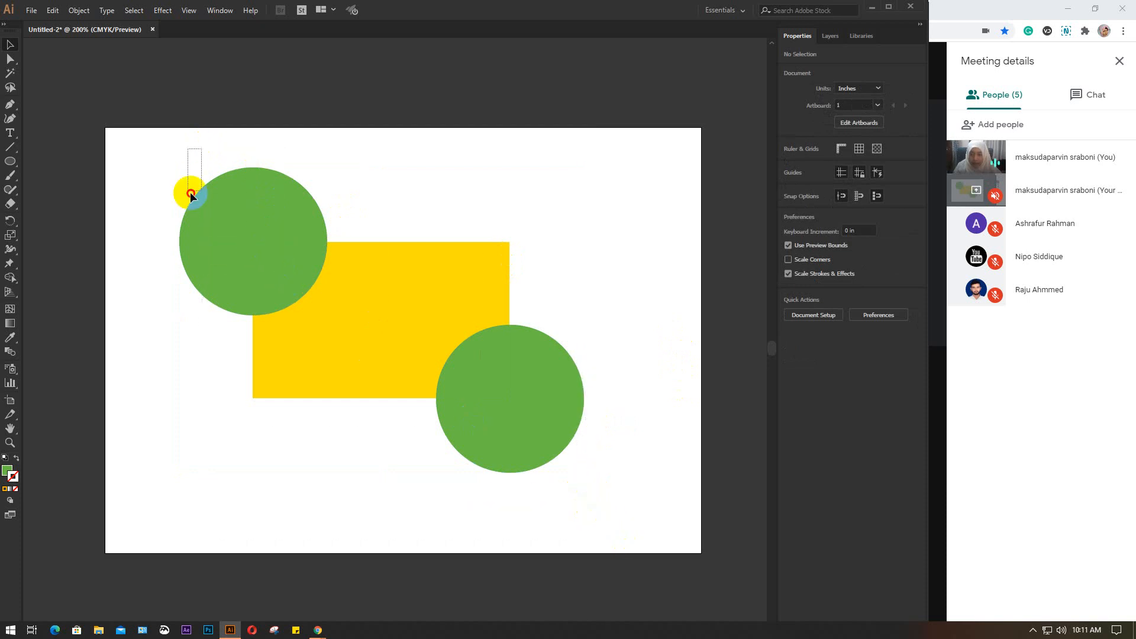
pyautogui.click(282, 265)
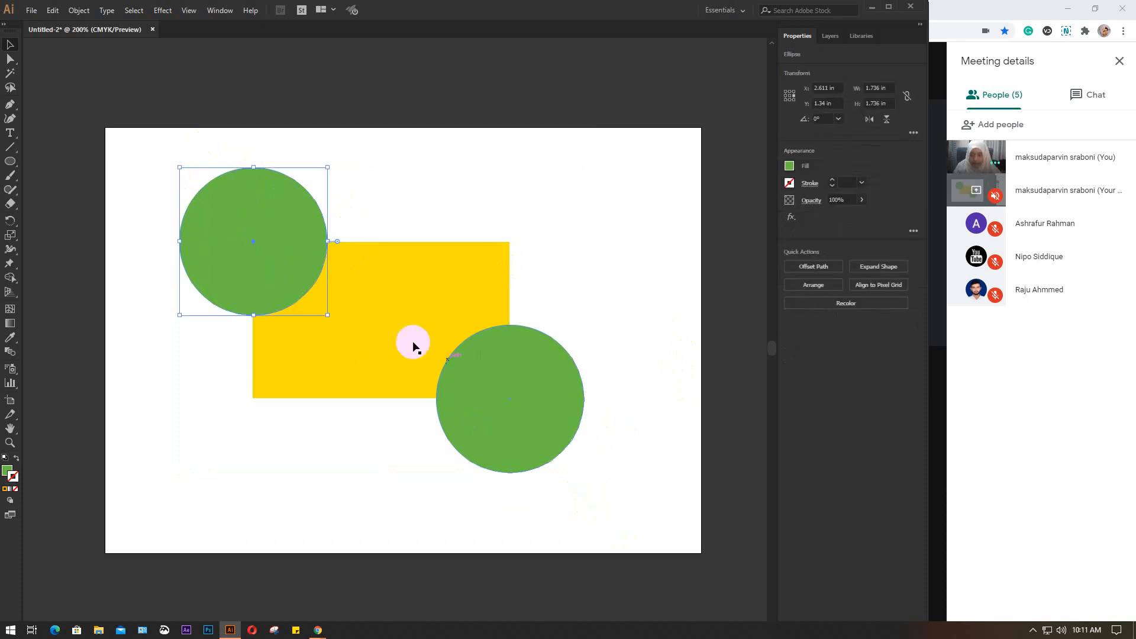
pyautogui.click(496, 380)
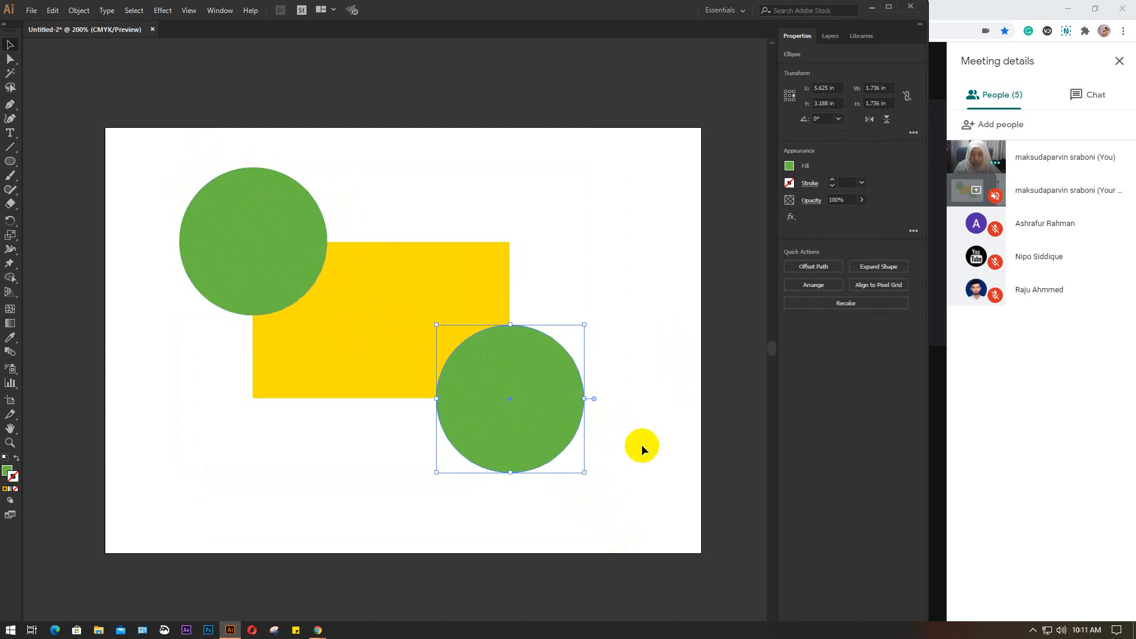
pyautogui.moveTo(175, 179); pyautogui.dragTo(662, 521)
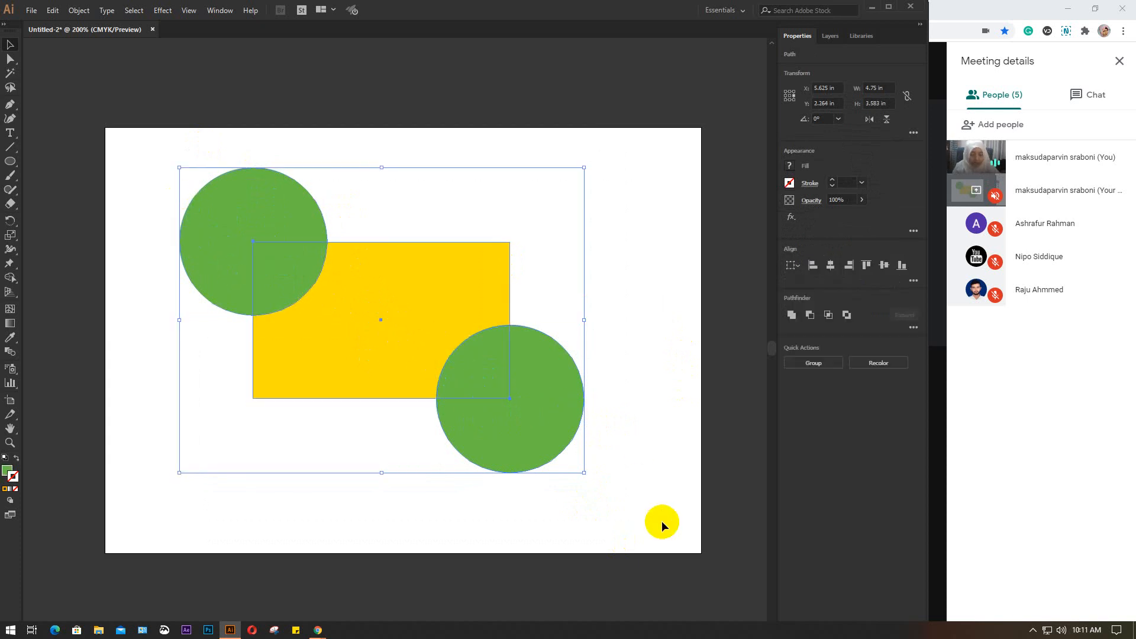
pyautogui.press('Delete')
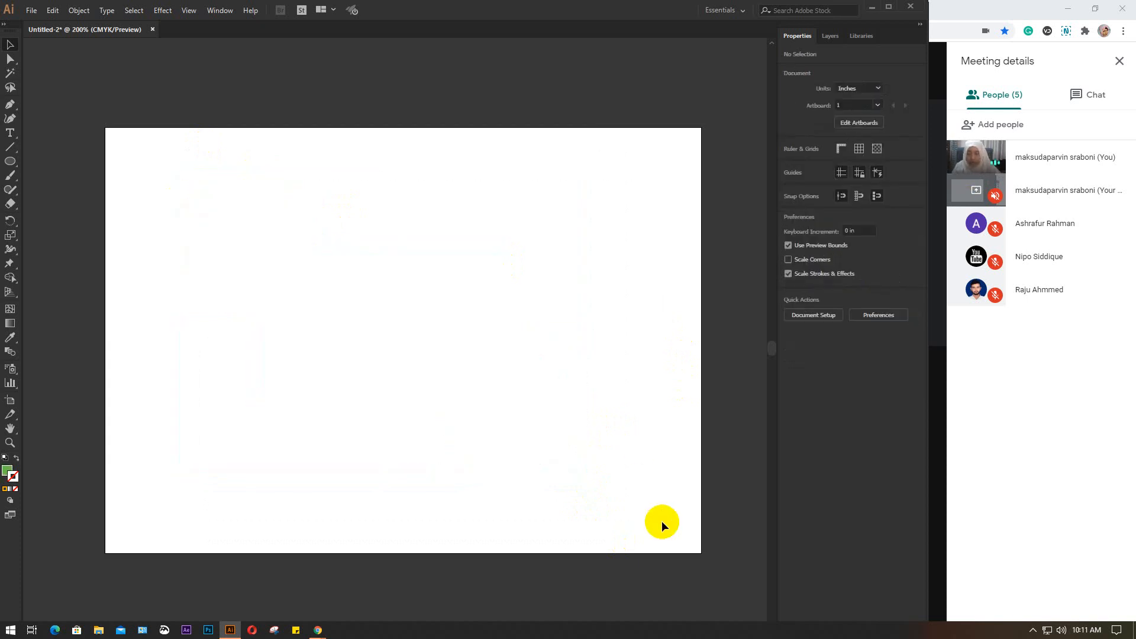
# Draw a green circle about 2.18 in across and duplicate it twice, overlapping one copy beside it and one centred below
pyautogui.click(11, 159)
pyautogui.moveTo(209, 239)
pyautogui.mouseDown()
pyautogui.moveTo(373, 409)
pyautogui.moveTo(446, 464)
pyautogui.moveTo(428, 385)
pyautogui.moveTo(357, 286)
pyautogui.moveTo(401, 310)
pyautogui.mouseUp()
pyautogui.press('v')
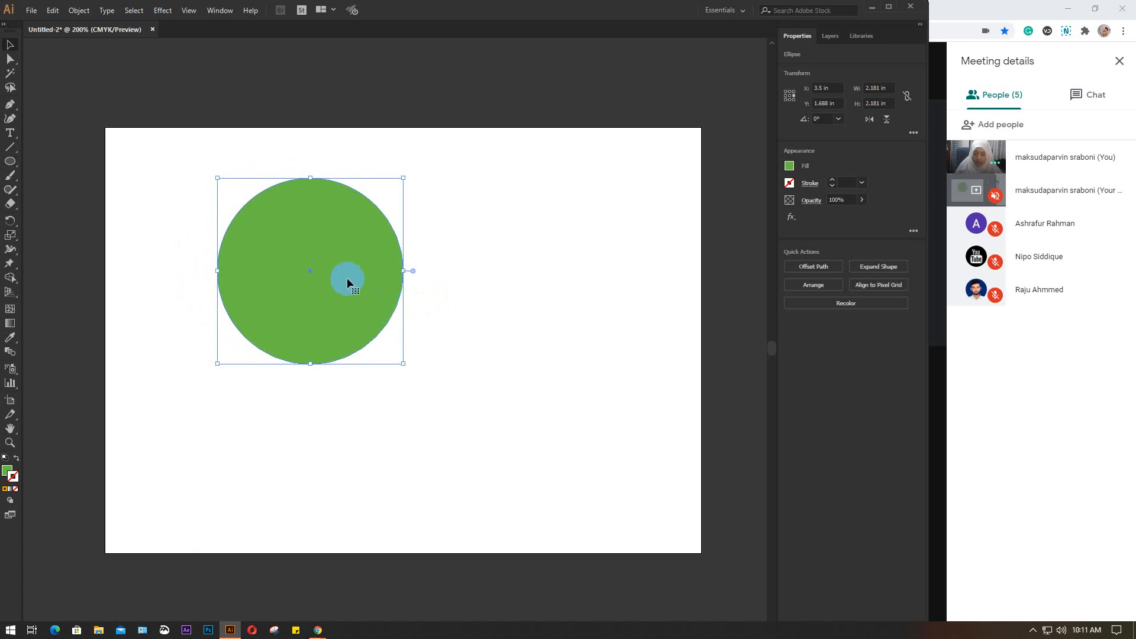
pyautogui.moveTo(322, 304); pyautogui.dragTo(371, 386)
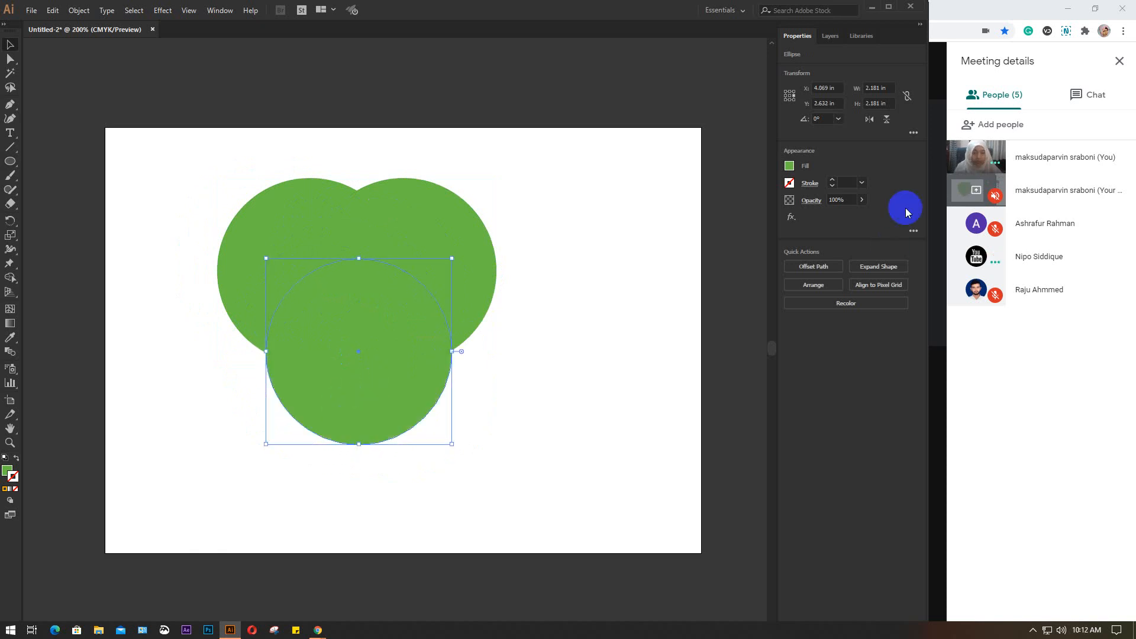
# Fill the lower circle of the three overlapping circles with dark blue
pyautogui.click(790, 165)
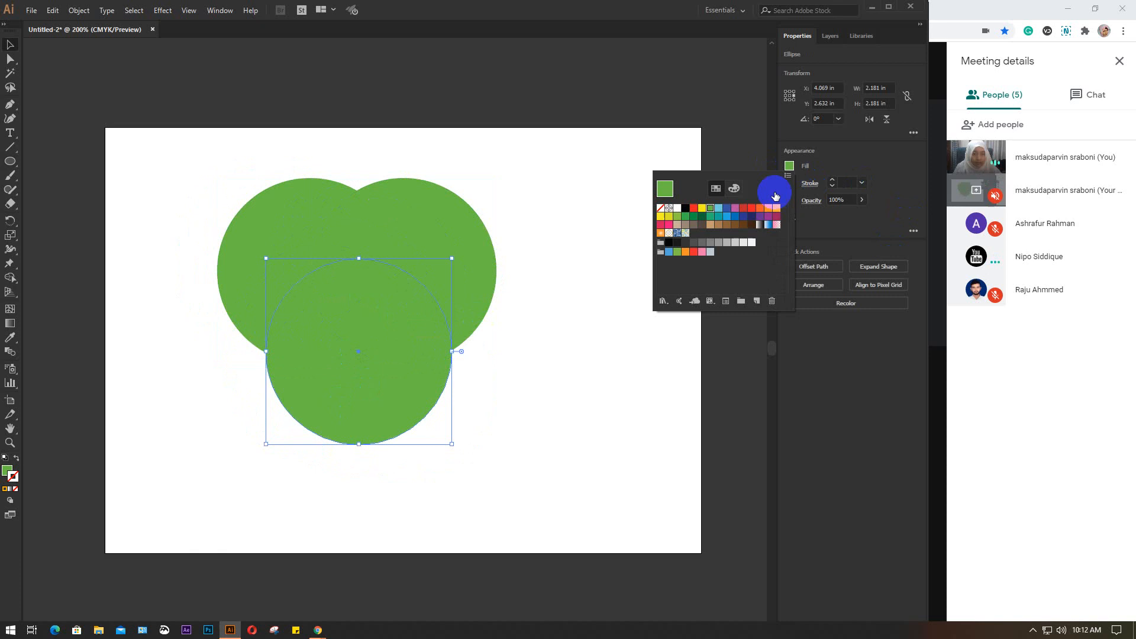
pyautogui.click(719, 208)
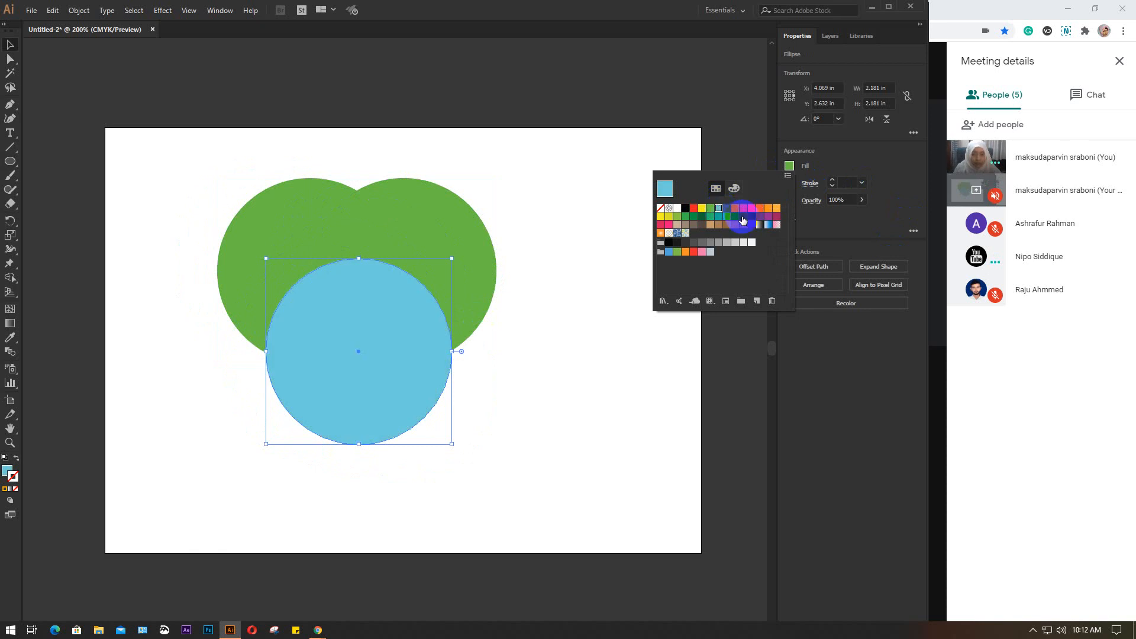
pyautogui.click(737, 218)
pyautogui.click(532, 236)
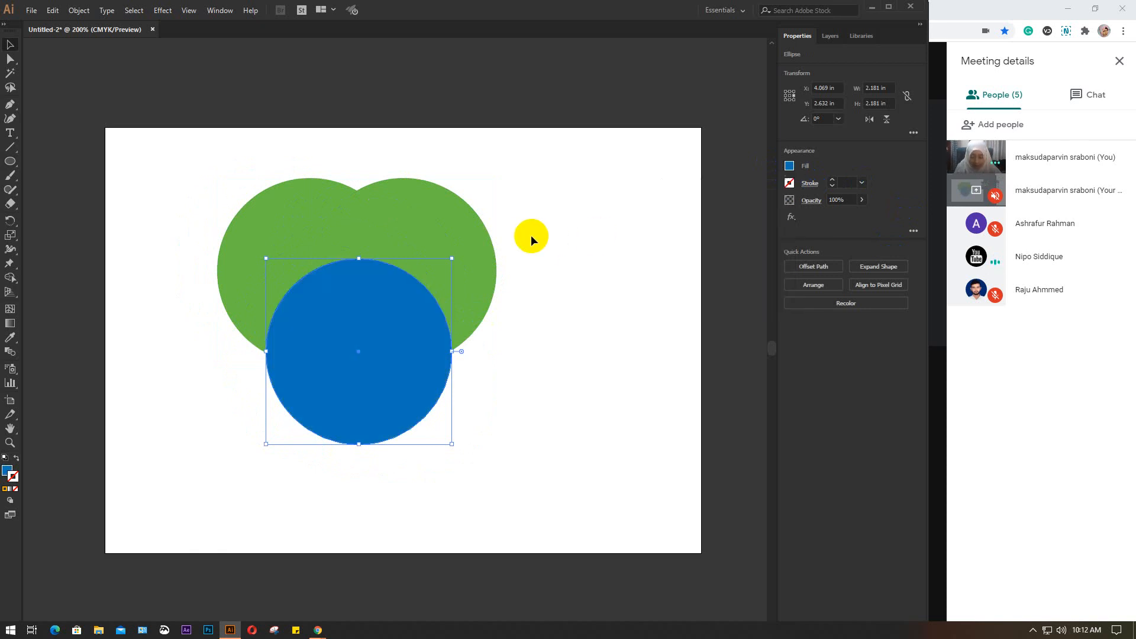
# Fill the upper-right circle with orange, leaving its fill swatches closed when done
pyautogui.click(456, 223)
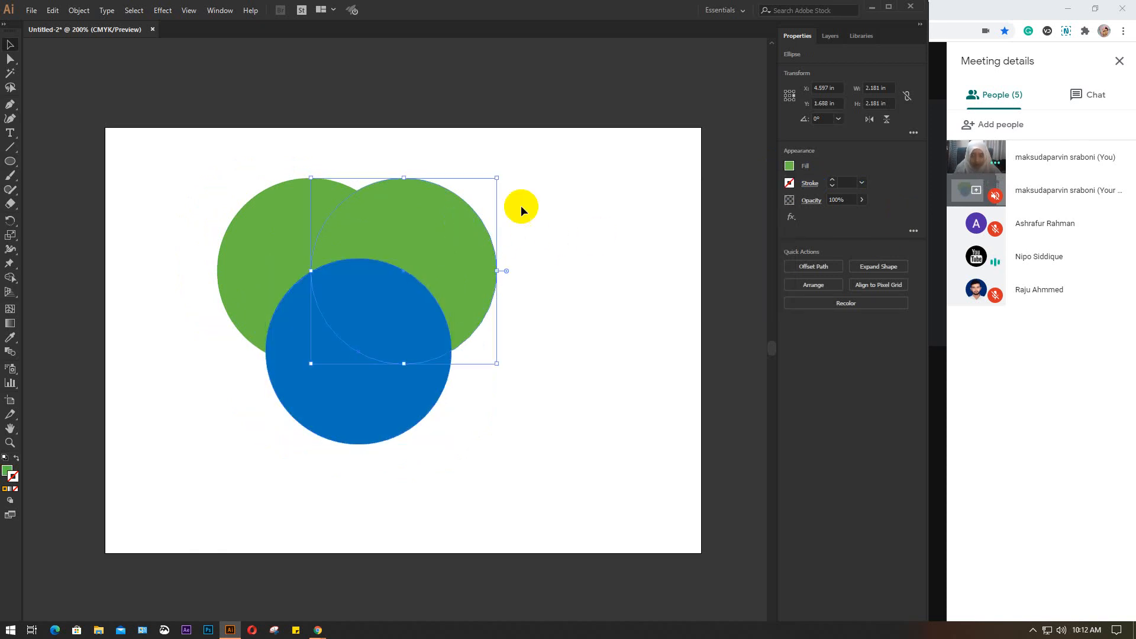
pyautogui.click(790, 166)
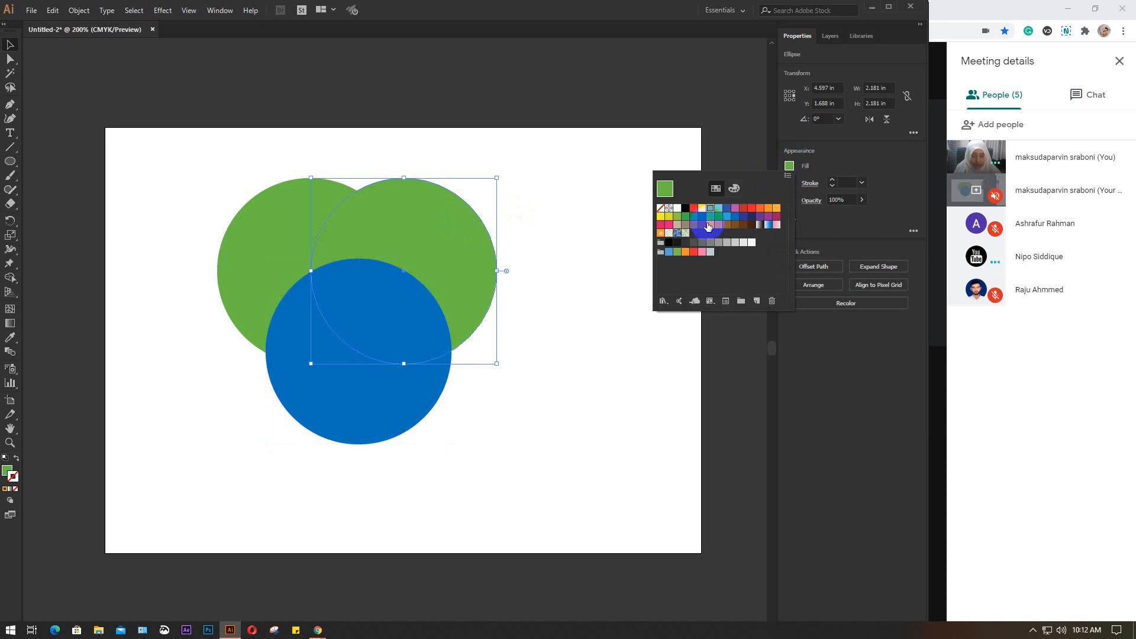
pyautogui.click(769, 208)
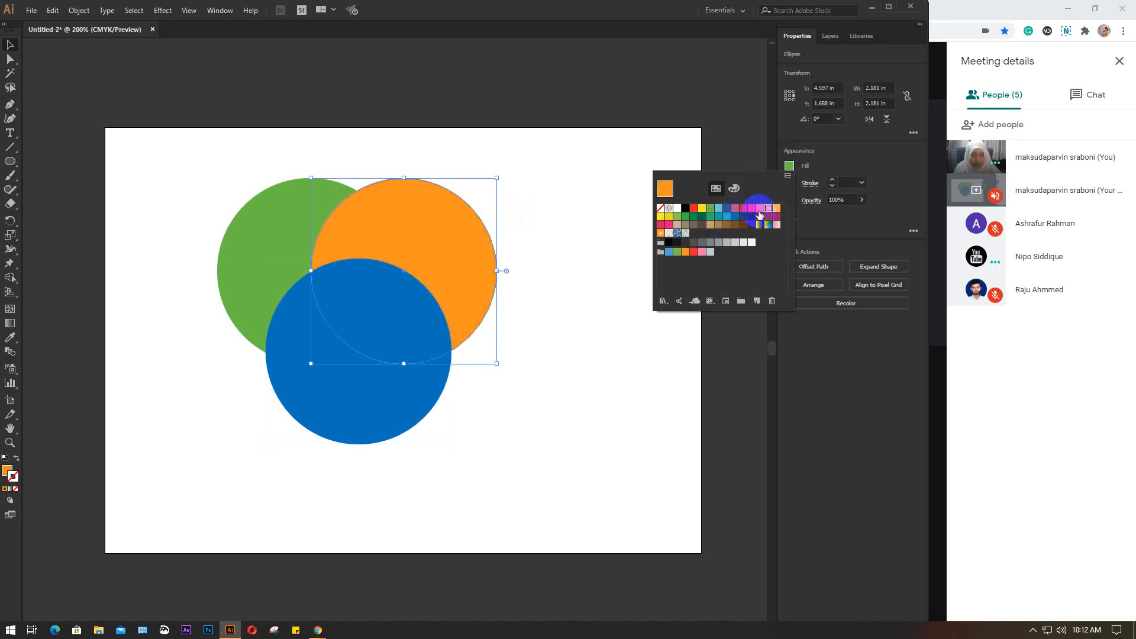
pyautogui.click(566, 221)
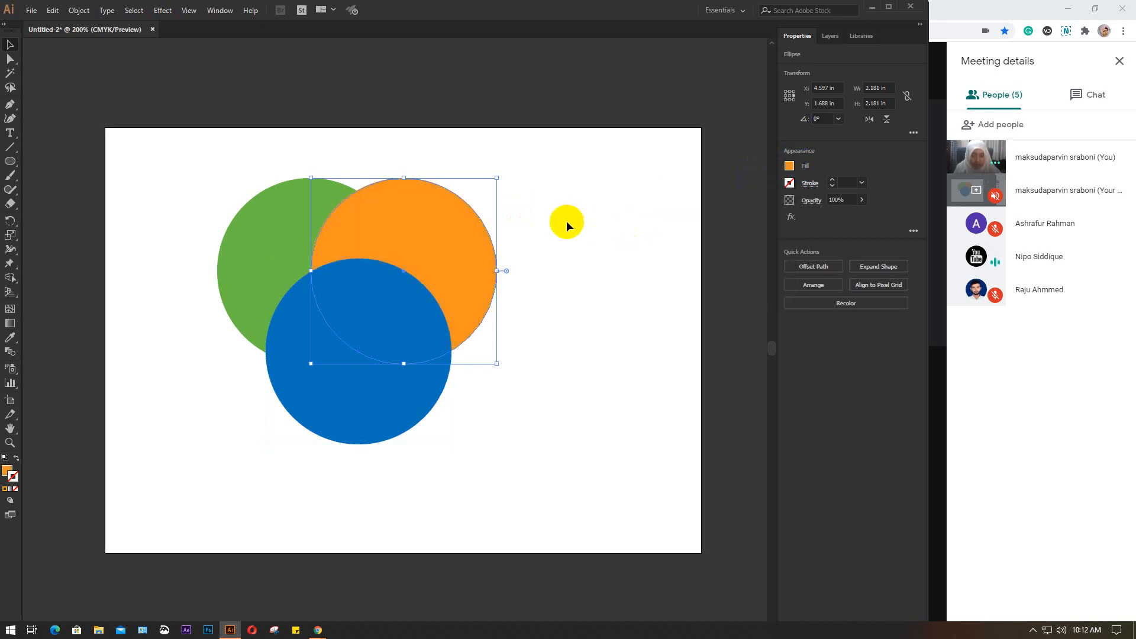
pyautogui.click(567, 221)
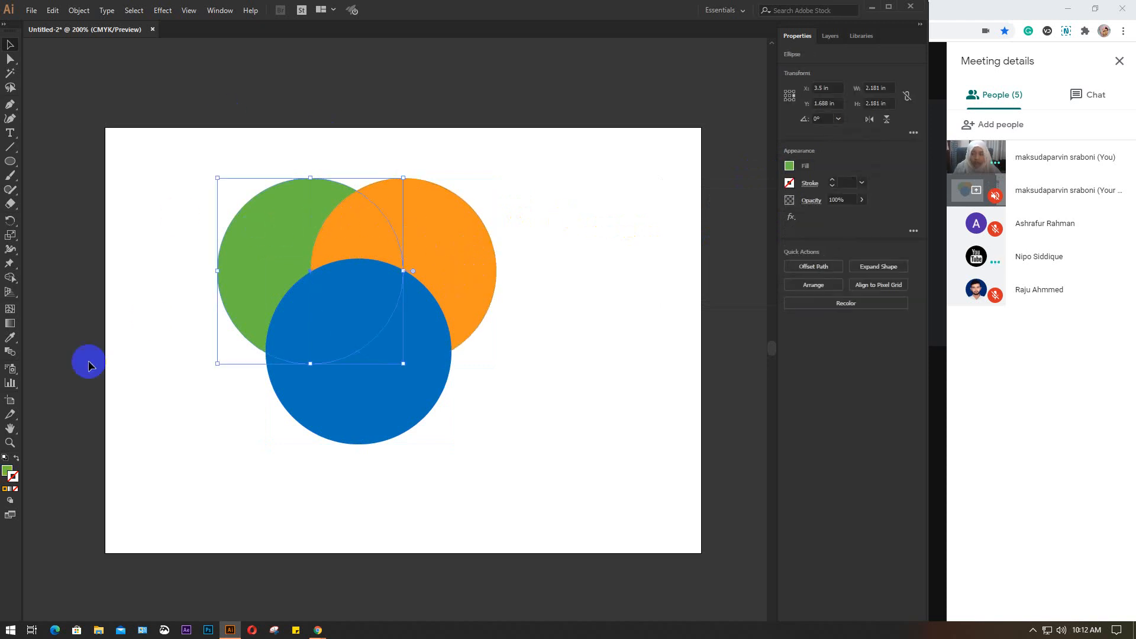
pyautogui.click(213, 18)
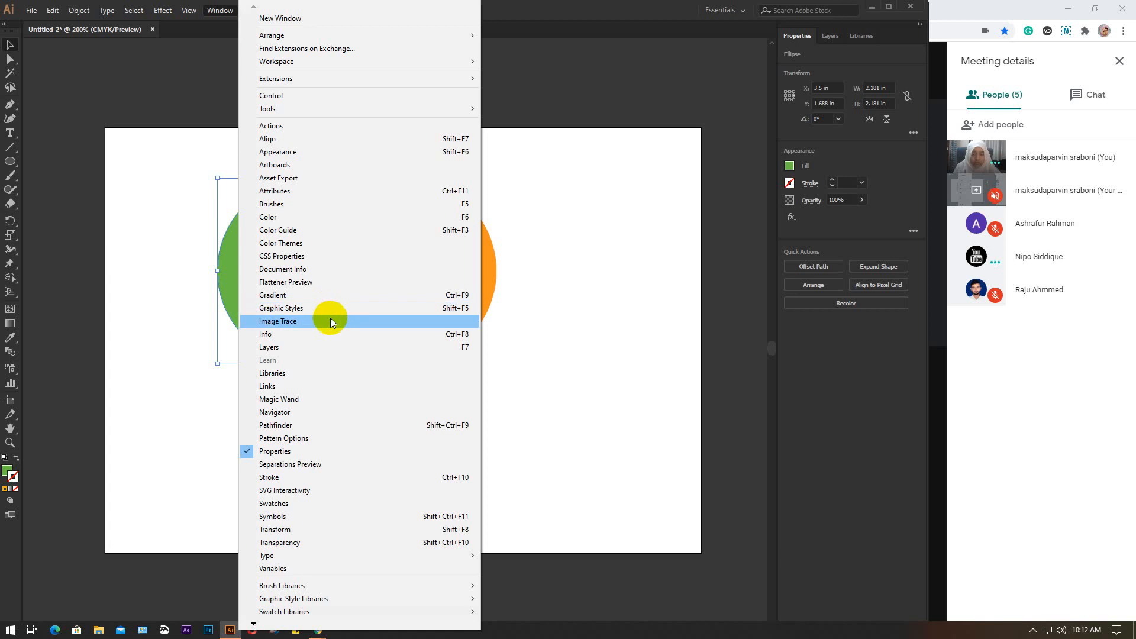
pyautogui.click(741, 348)
# Switch to the Google Meet call in Chrome and stop presenting the screen
pyautogui.click(1032, 445)
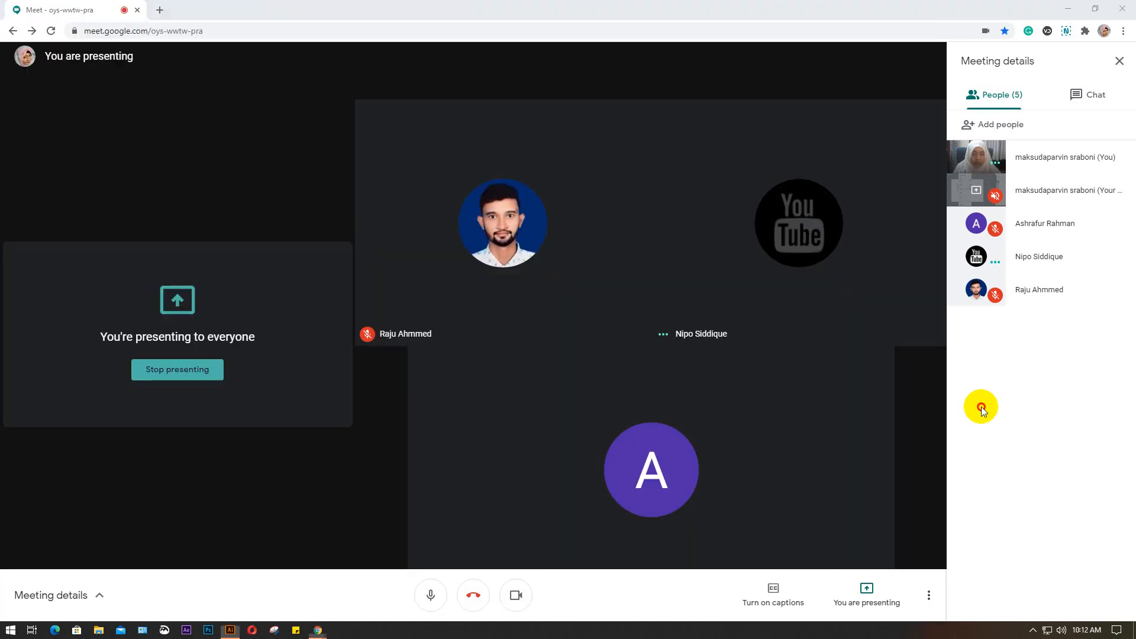
pyautogui.click(867, 594)
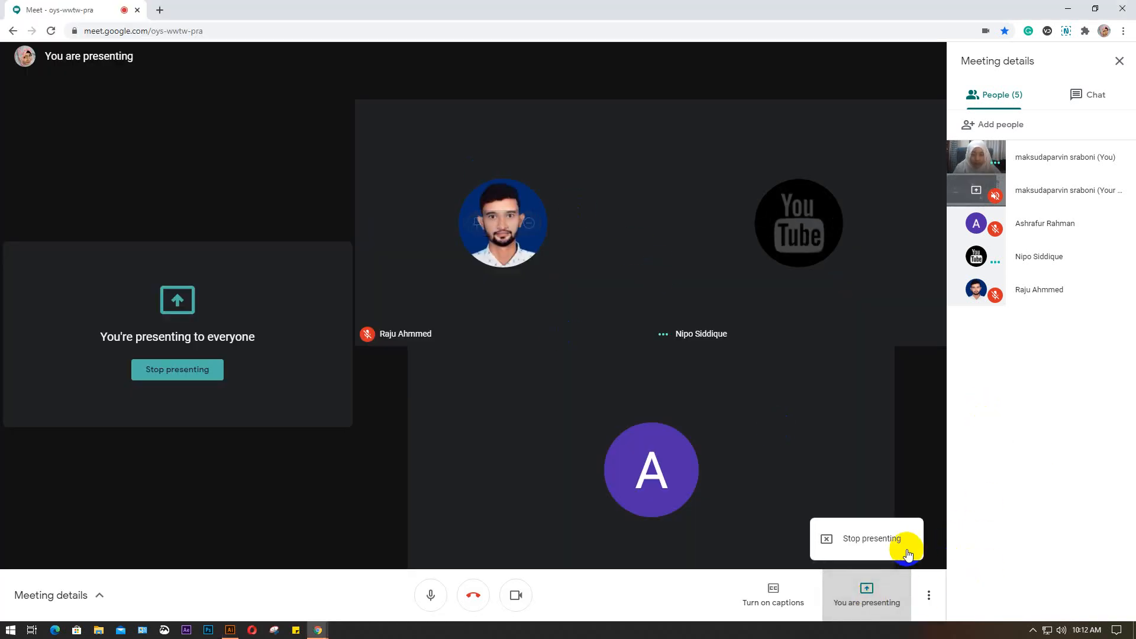
pyautogui.click(865, 536)
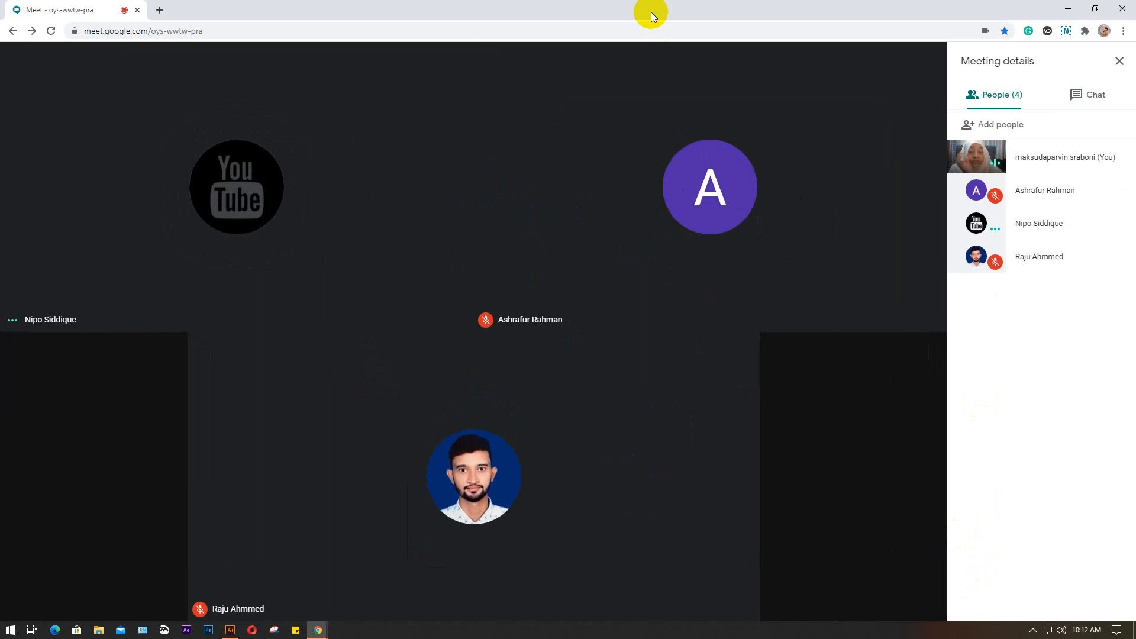
# Present the entire screen to the meeting again and hide the screen-sharing notice
pyautogui.moveTo(398, 490)
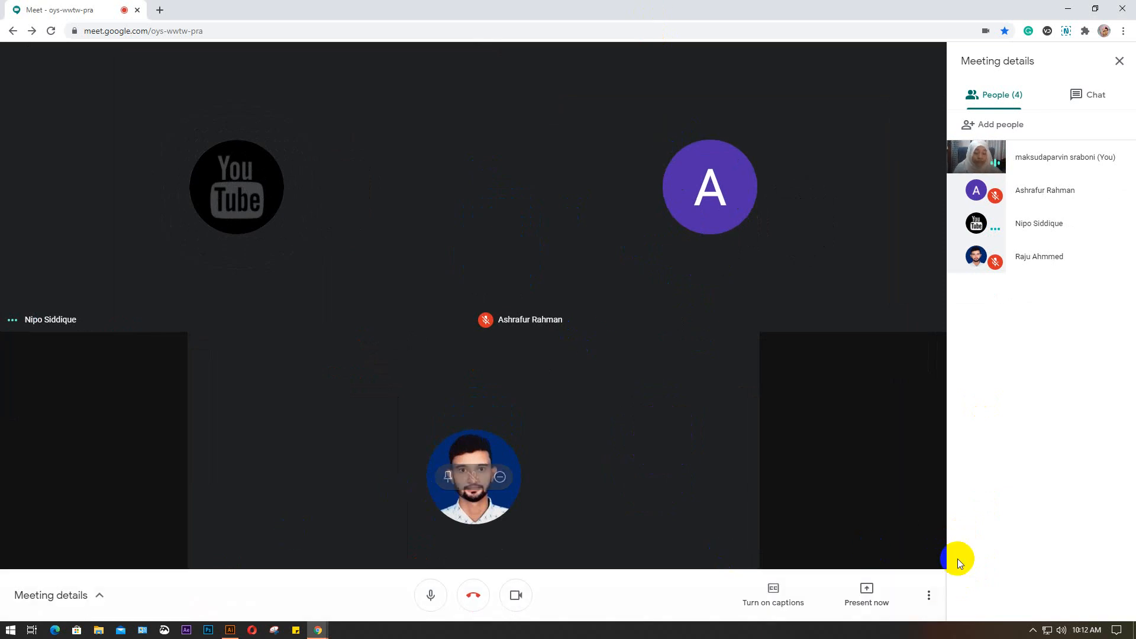
pyautogui.click(865, 600)
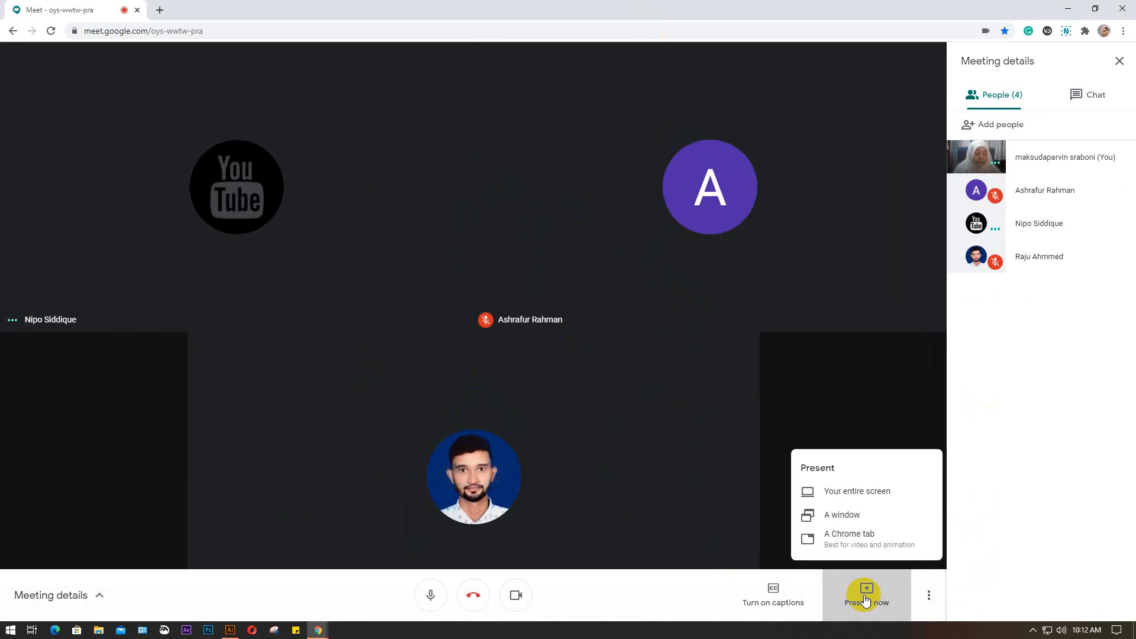
pyautogui.click(863, 489)
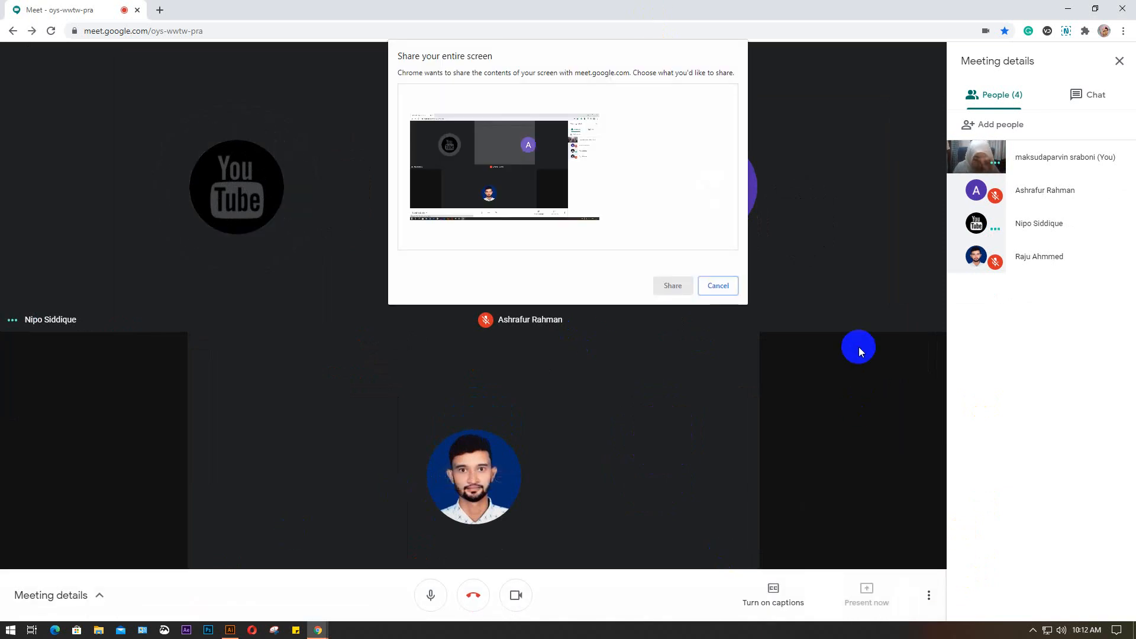
pyautogui.click(497, 165)
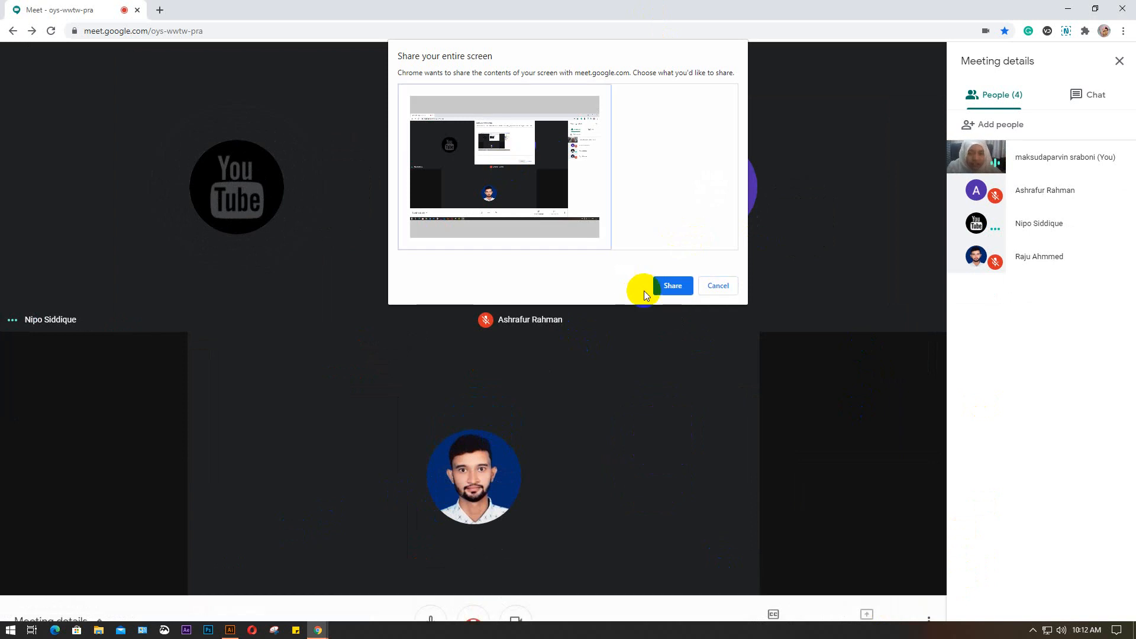
pyautogui.click(668, 285)
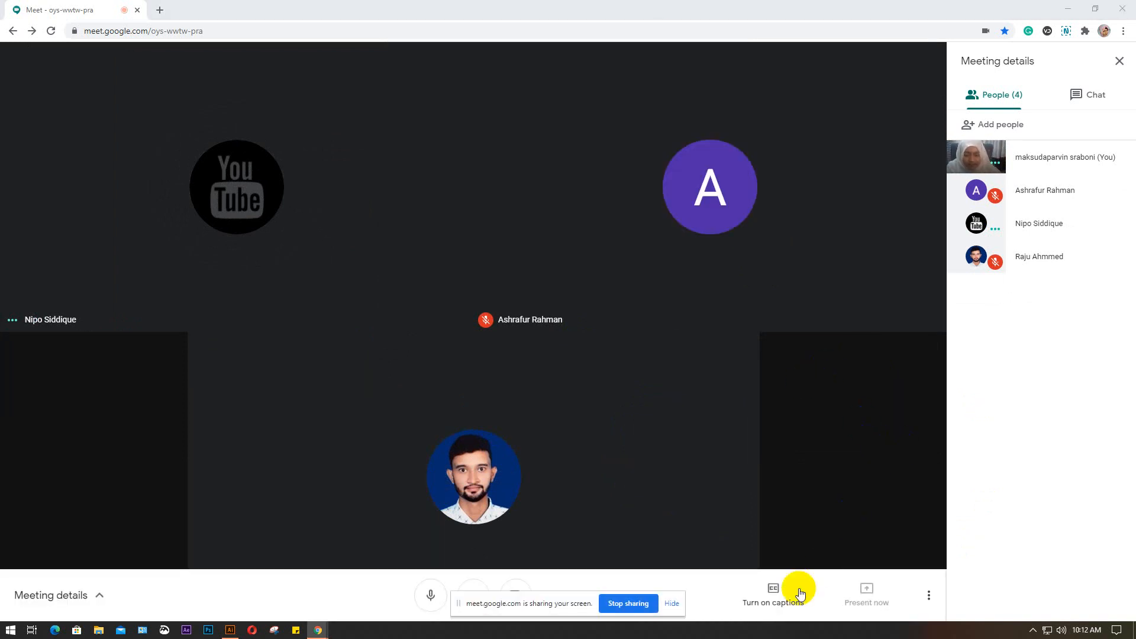
pyautogui.click(675, 604)
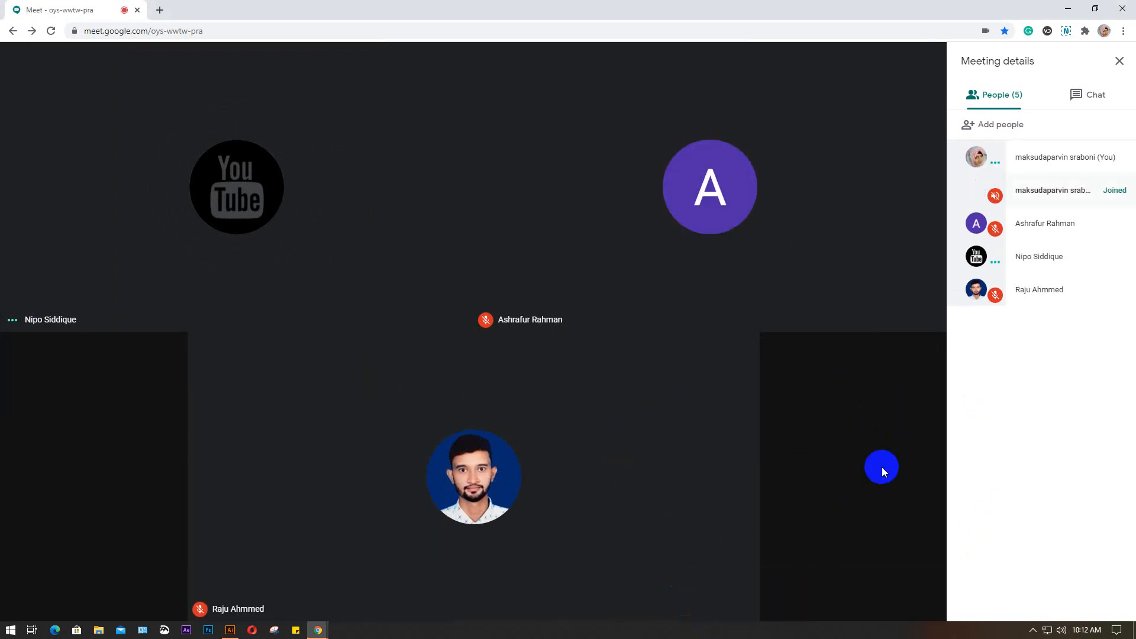
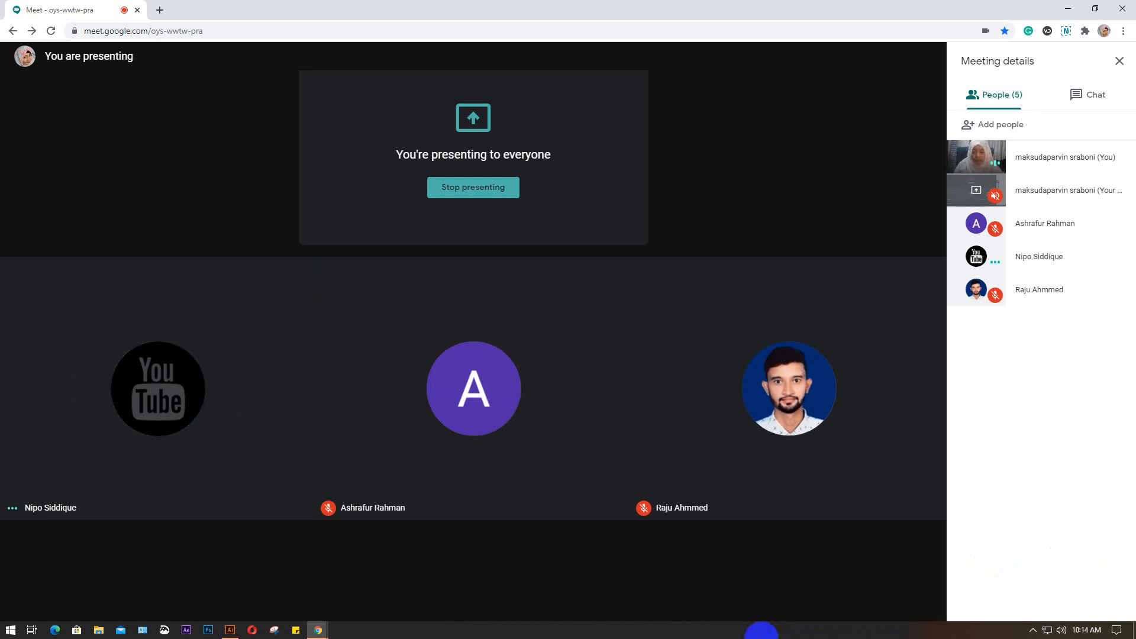
# Switch from the Google Meet call to the Illustrator document
pyautogui.click(235, 628)
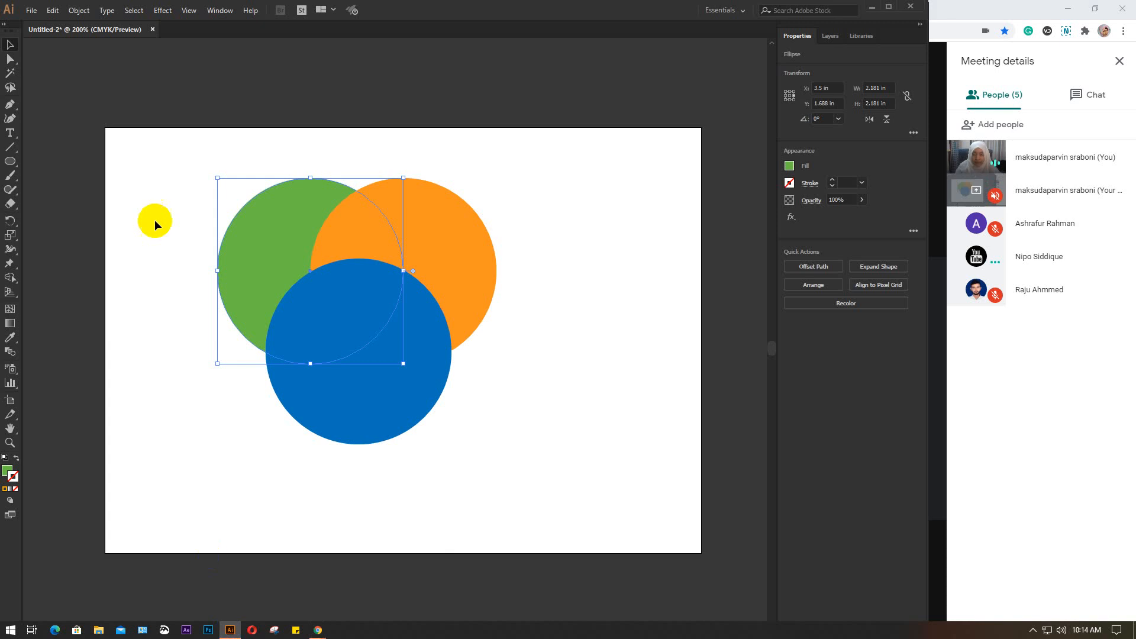
# Delete the three overlapping circles and place one daisy near the artboard's centre with the Symbol Sprayer
pyautogui.moveTo(141, 154); pyautogui.dragTo(570, 511)
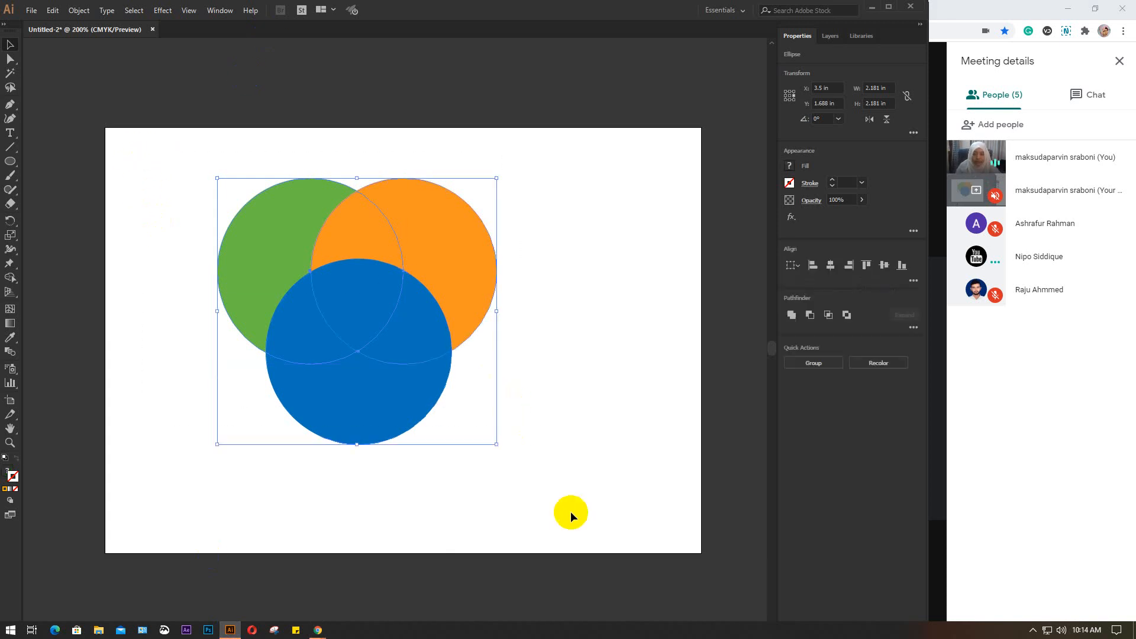
pyautogui.press('Delete')
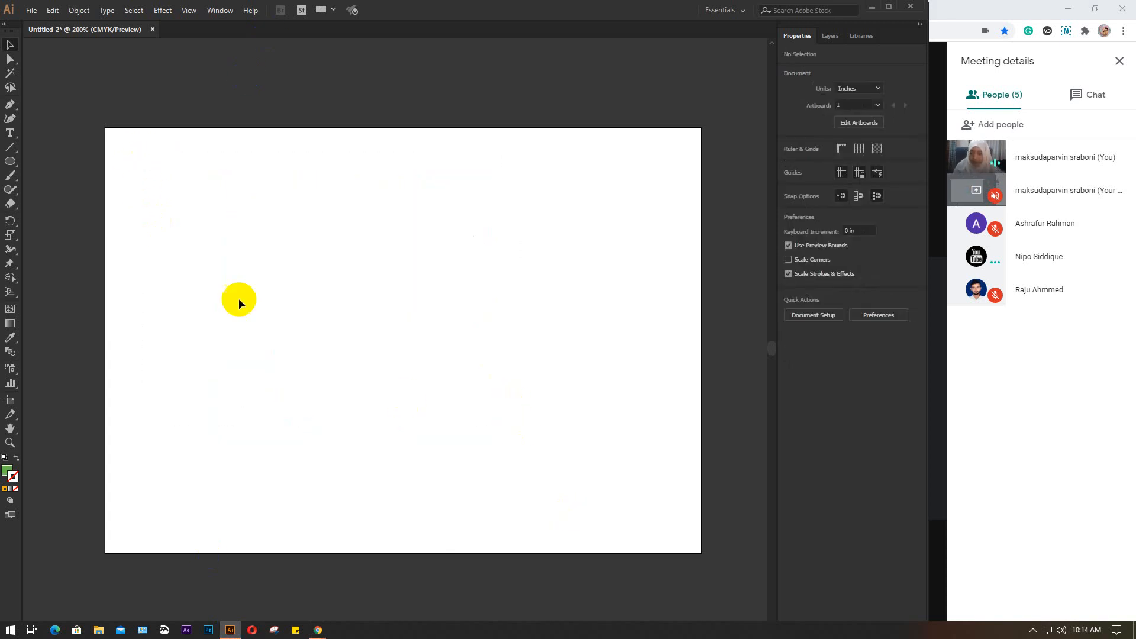
pyautogui.moveTo(10, 370); pyautogui.dragTo(144, 372)
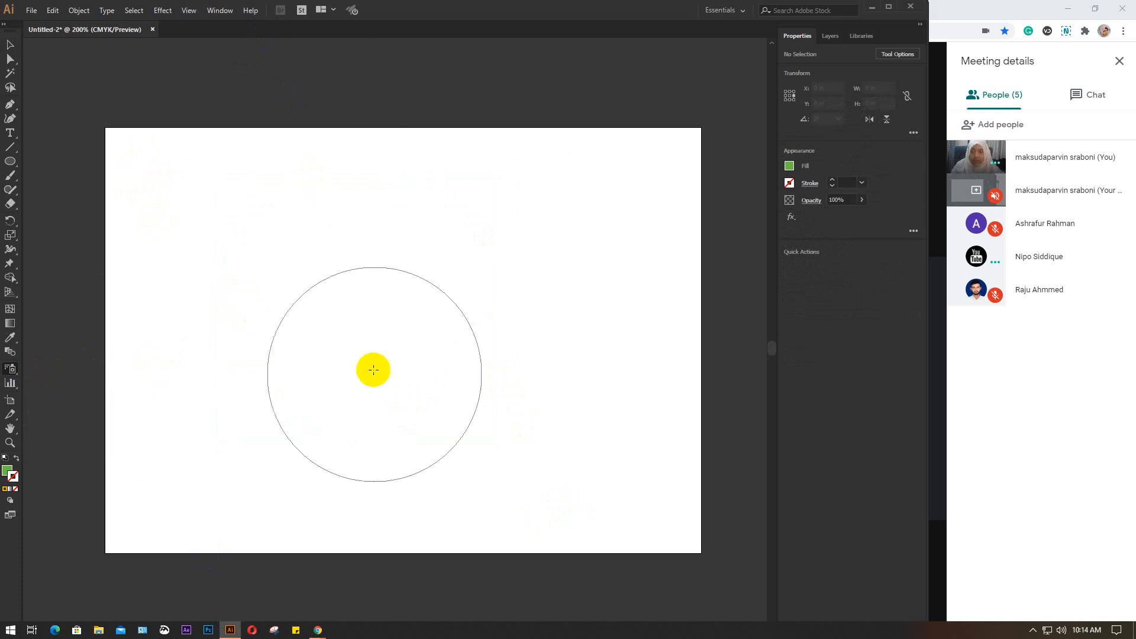
pyautogui.click(409, 340)
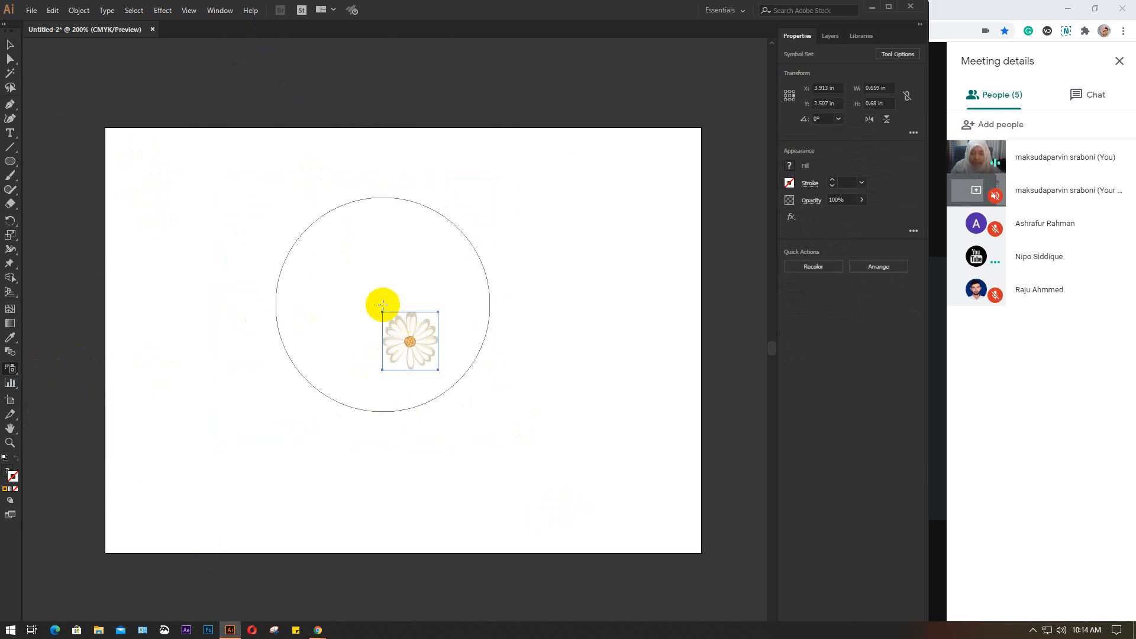
# Enlarge the daisy symbol to about 2.67 in wide by 2.75 in high and shift it slightly to the left
pyautogui.click(11, 45)
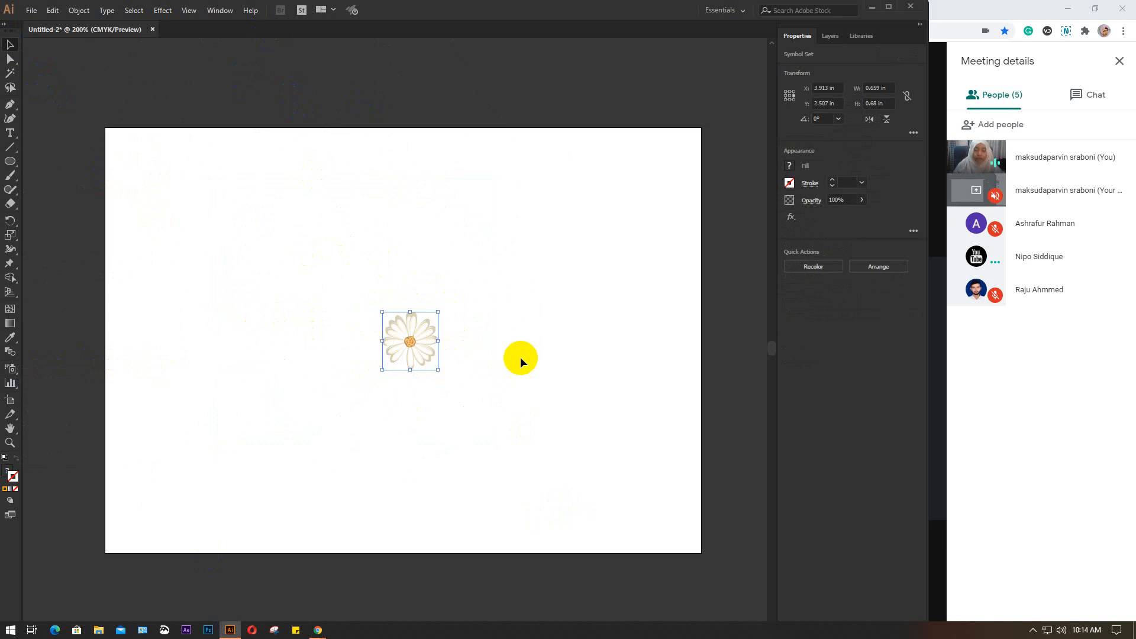
pyautogui.click(562, 306)
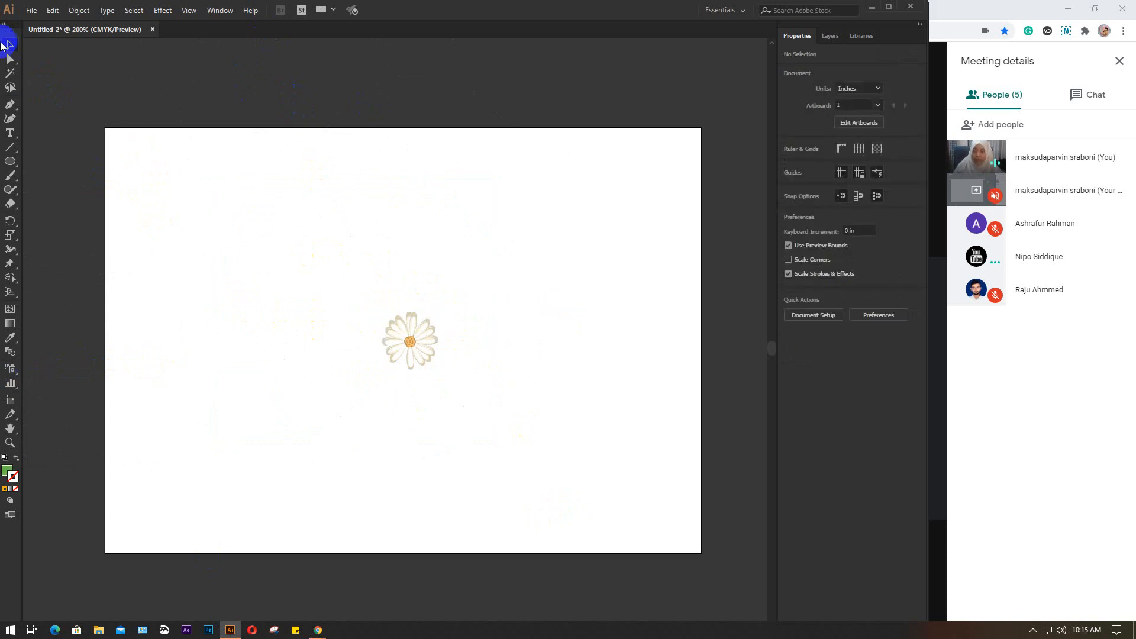
pyautogui.moveTo(275, 247); pyautogui.dragTo(494, 474)
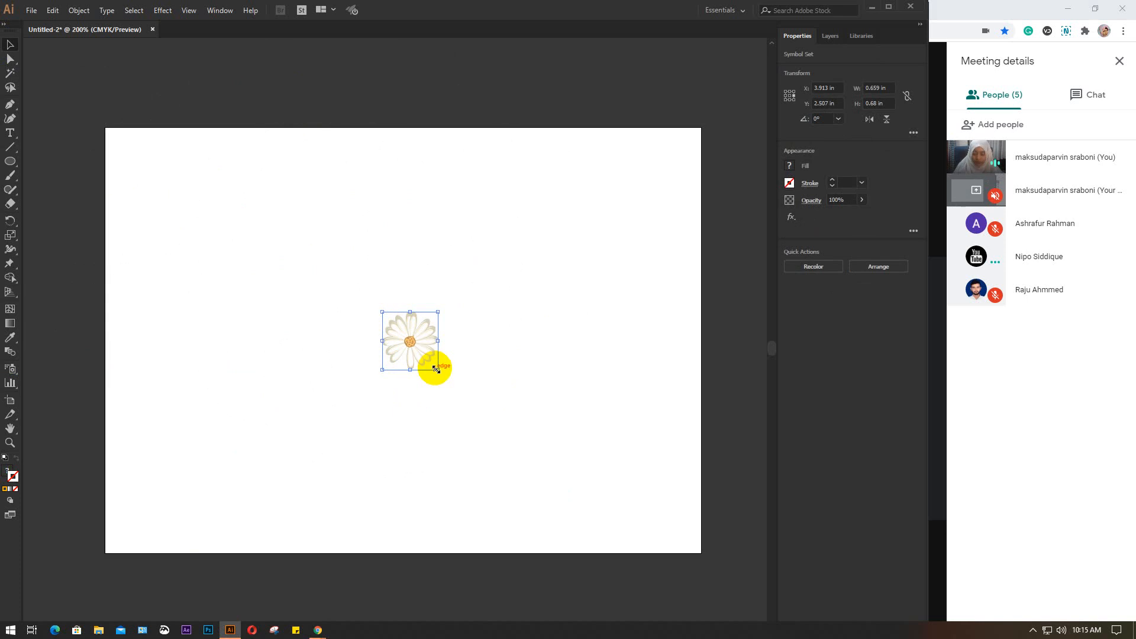
pyautogui.moveTo(436, 369); pyautogui.dragTo(524, 481)
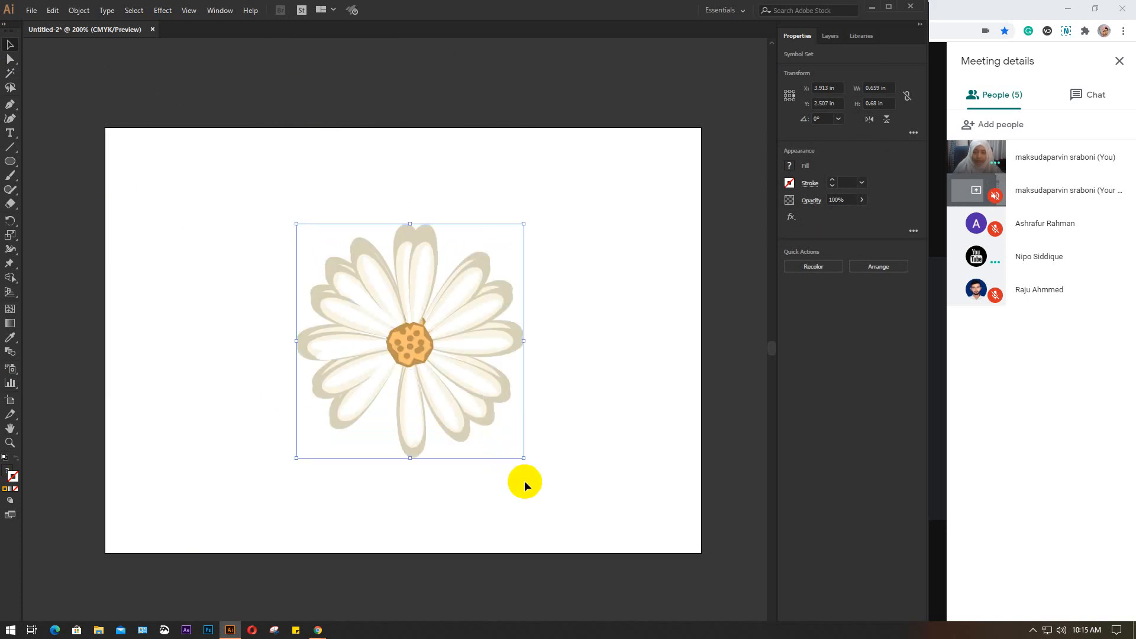
pyautogui.moveTo(432, 271); pyautogui.dragTo(402, 271)
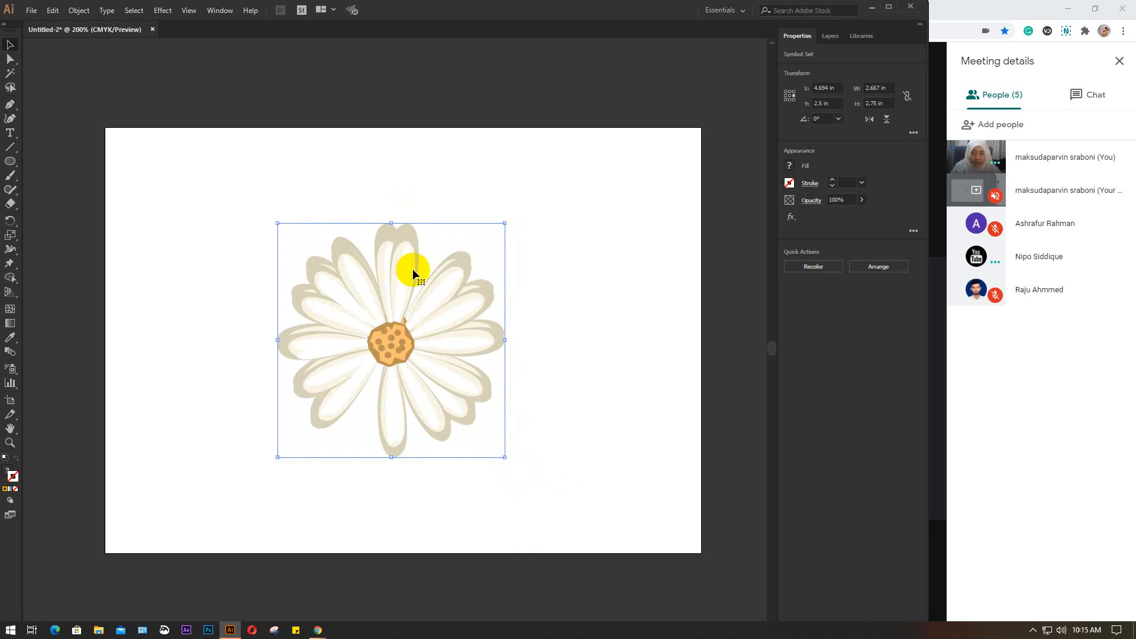
# Try to recolour the daisy symbol by giving it an RGB Blue fill and then an orange fill
pyautogui.click(789, 167)
pyautogui.click(727, 208)
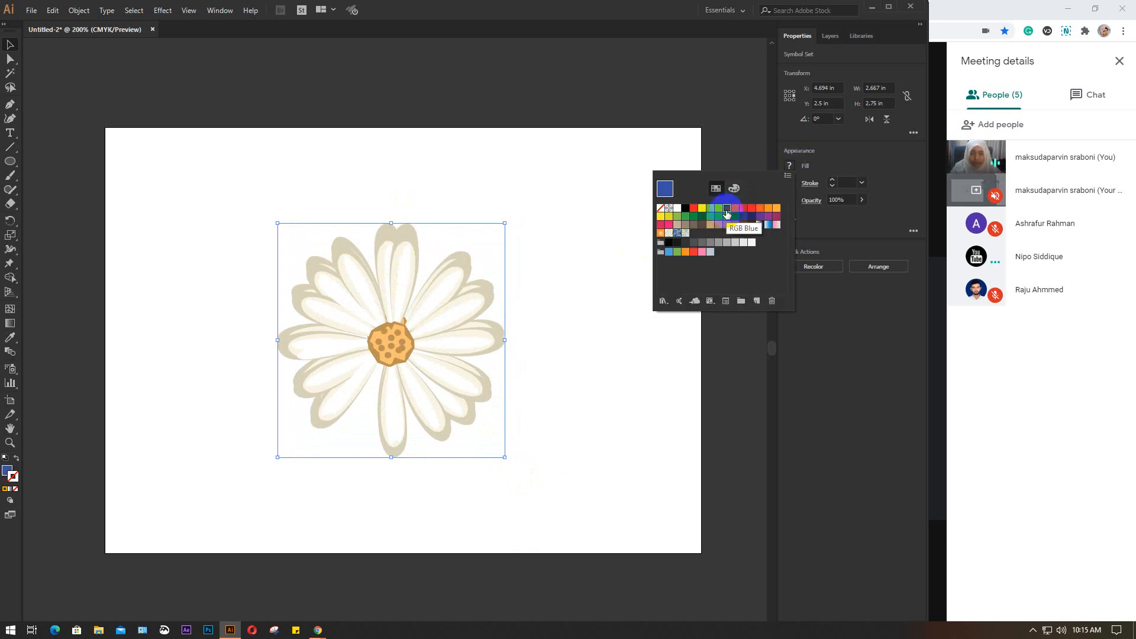
pyautogui.click(752, 209)
pyautogui.click(760, 209)
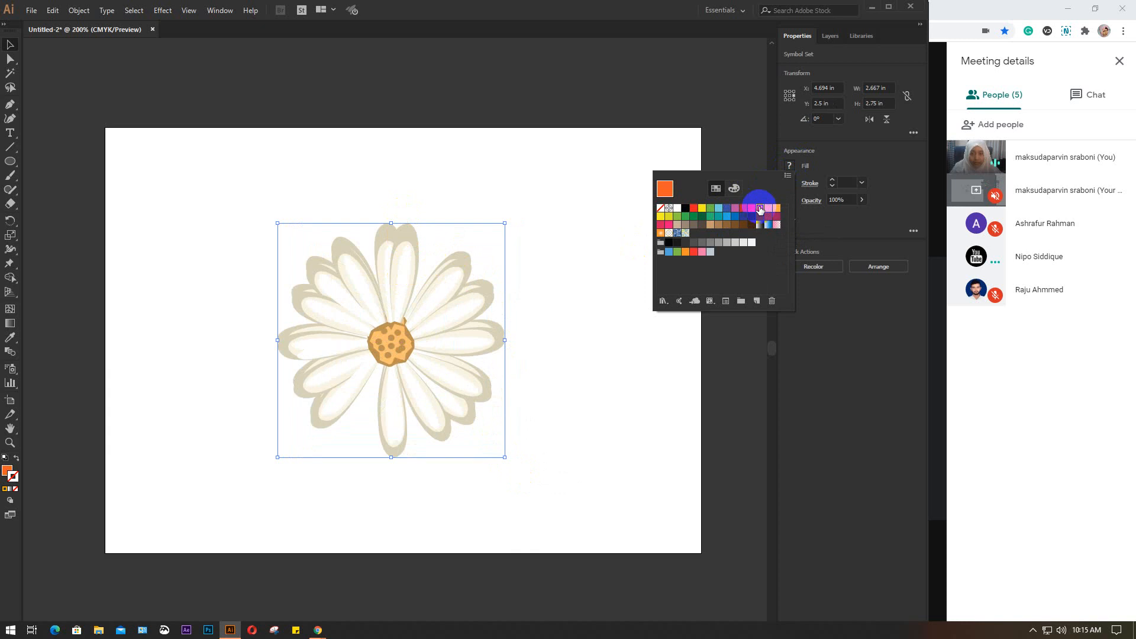
pyautogui.click(585, 194)
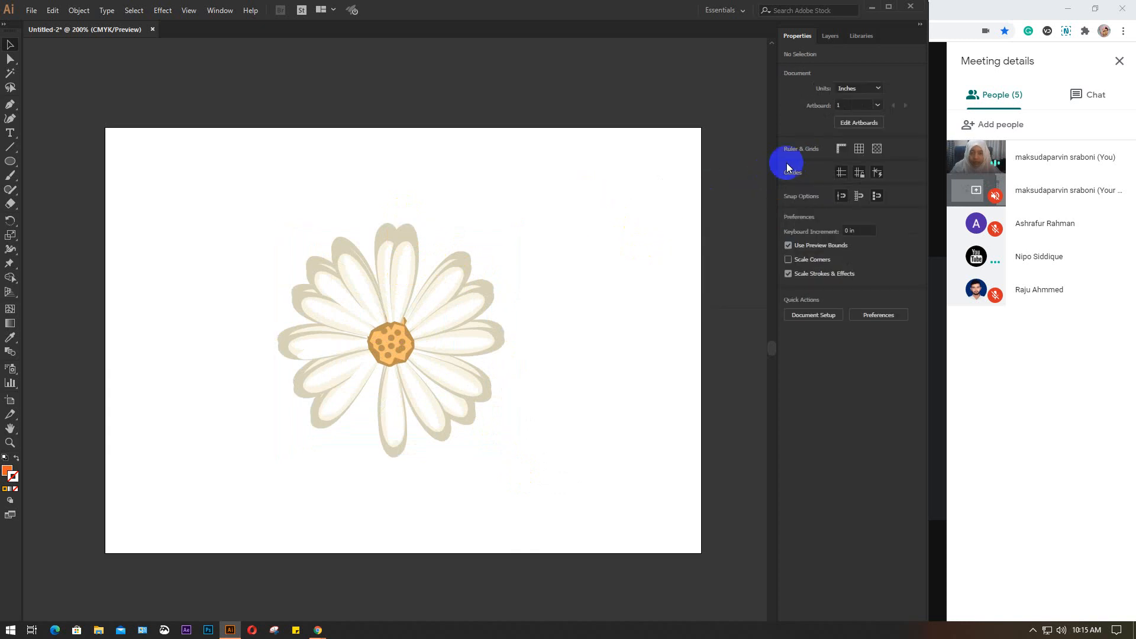
# Try to open the daisy symbol set for editing in isolation mode, leaving isolation when done
pyautogui.click(392, 371)
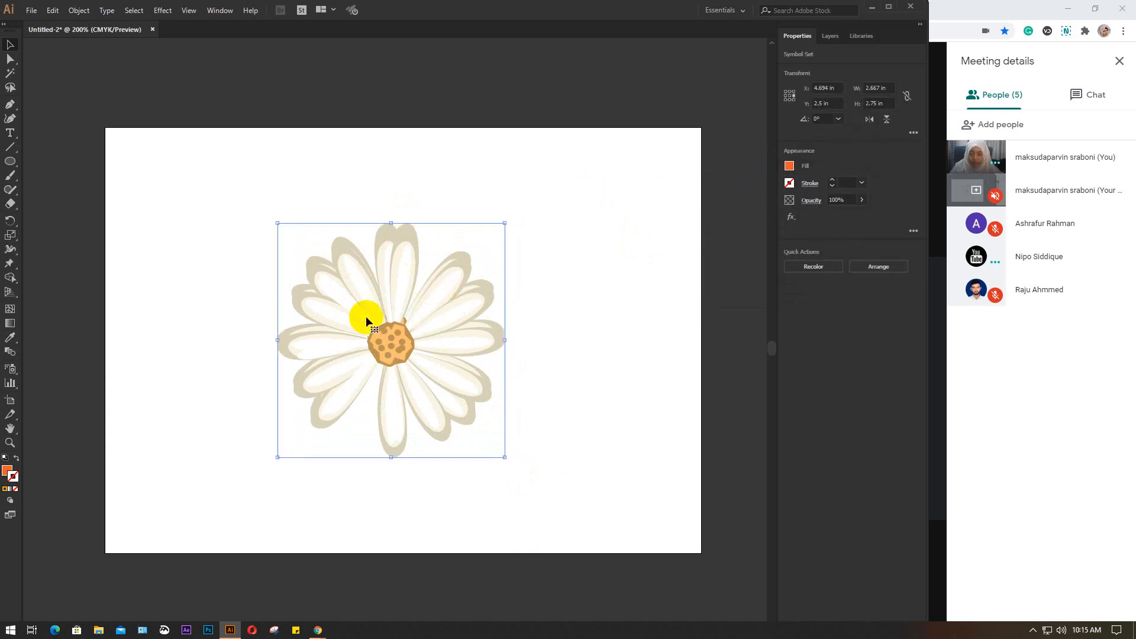
pyautogui.doubleClick(398, 271)
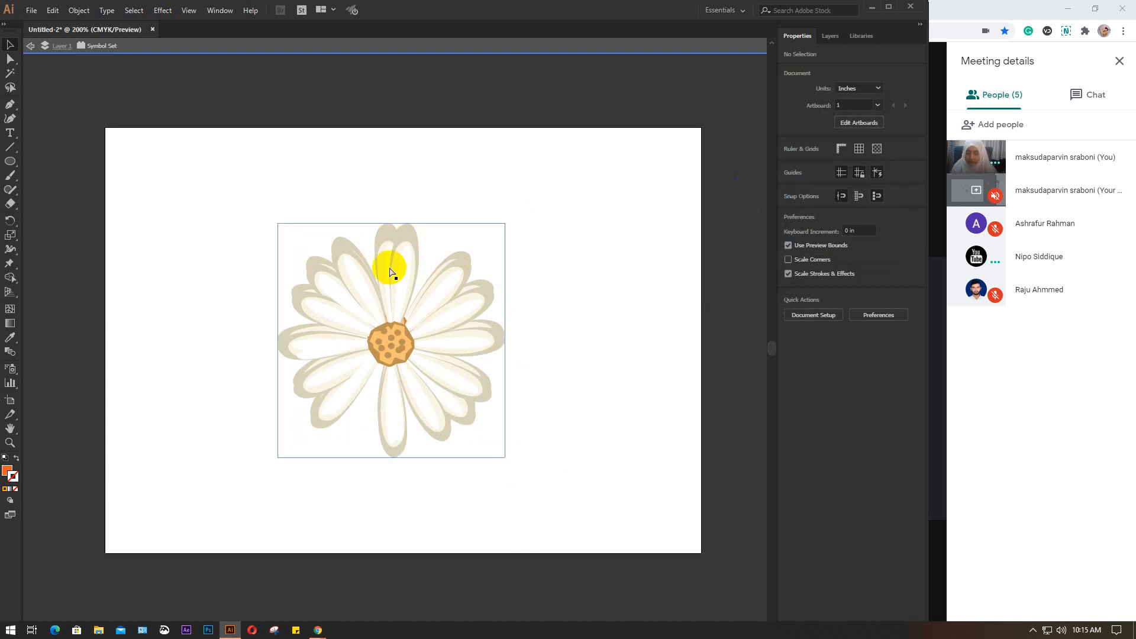
pyautogui.click(450, 46)
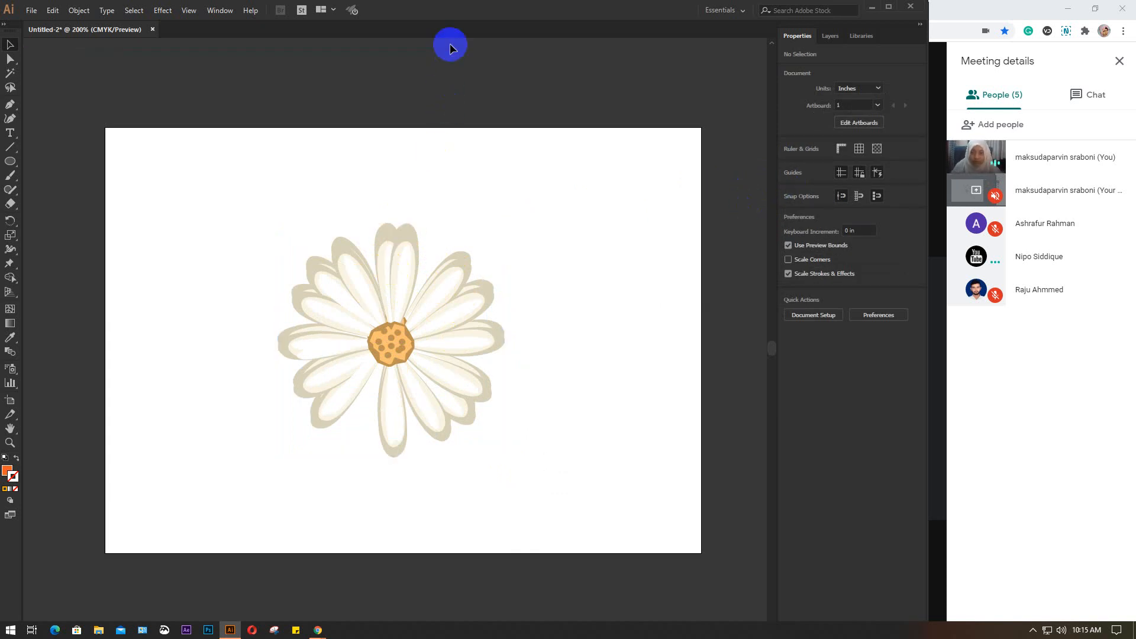
# Display the artwork in Outline view and check which commands are offered for the daisy symbol set
pyautogui.rightClick(400, 306)
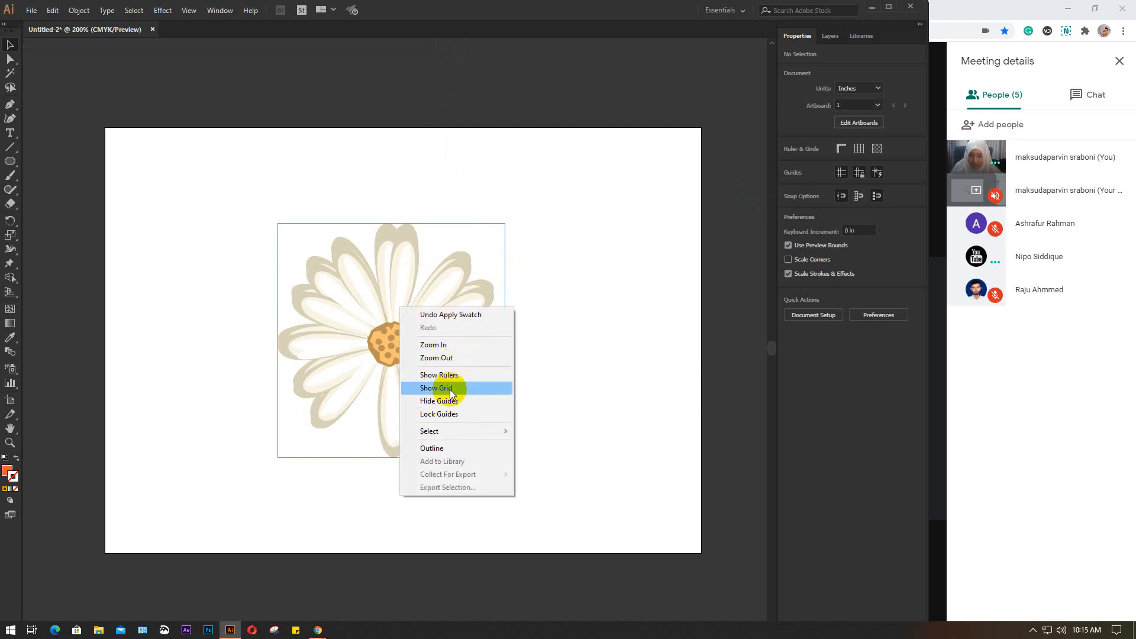
pyautogui.click(444, 448)
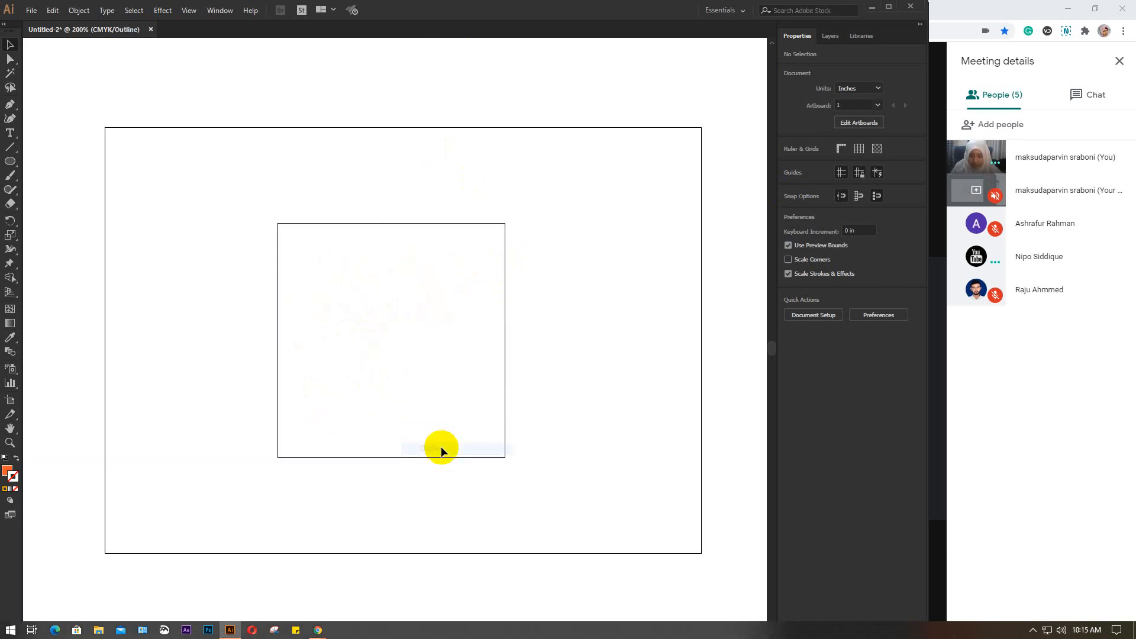
pyautogui.scroll(-2, 500, 336)
pyautogui.click(502, 336)
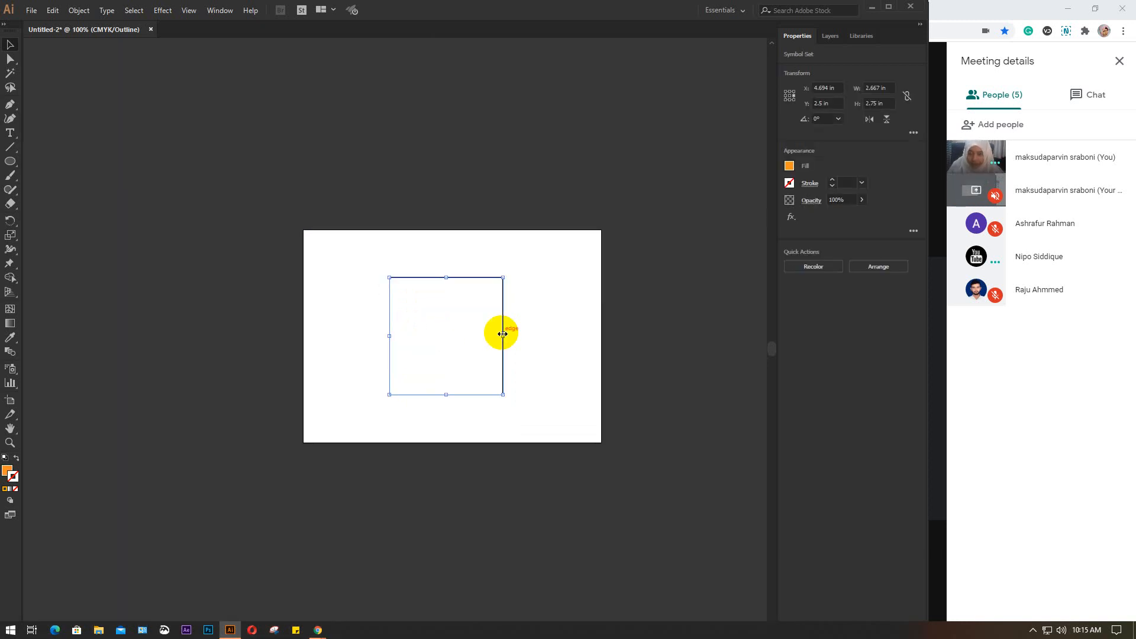
pyautogui.rightClick(463, 321)
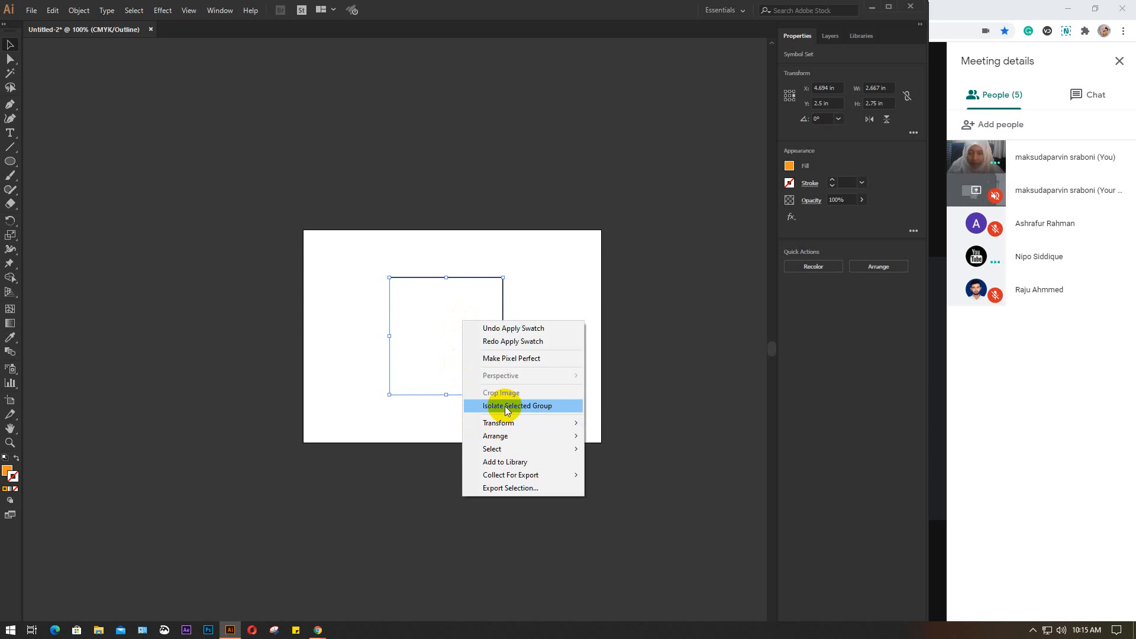
pyautogui.click(549, 274)
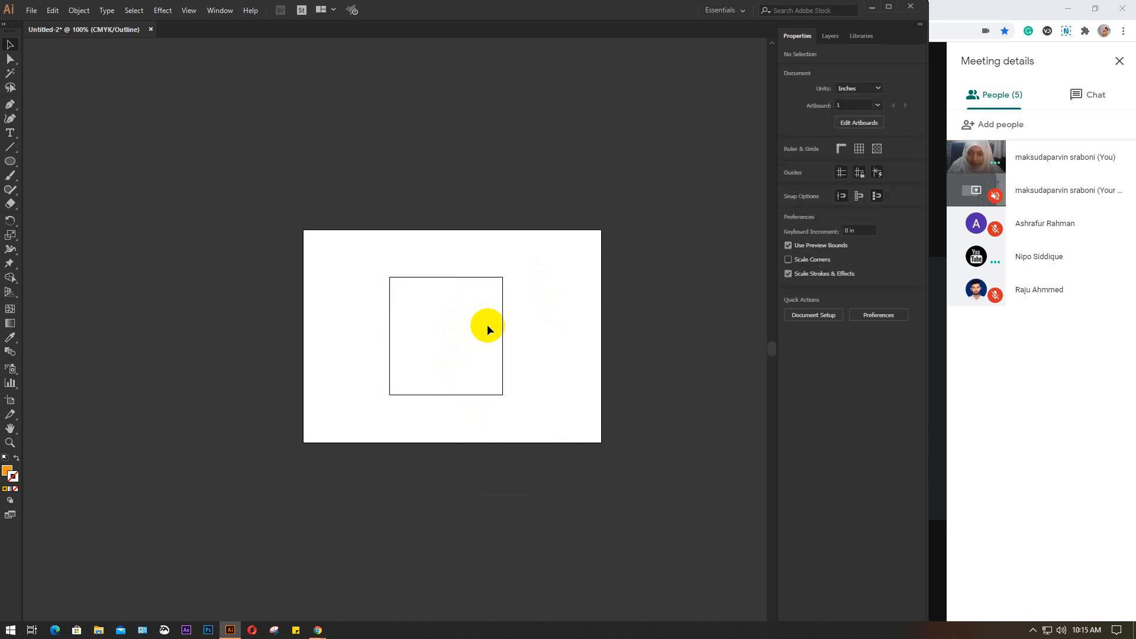
# Undo the daisy's fill changes, its move and its enlargement
pyautogui.hotkey('ctrl', 'a')
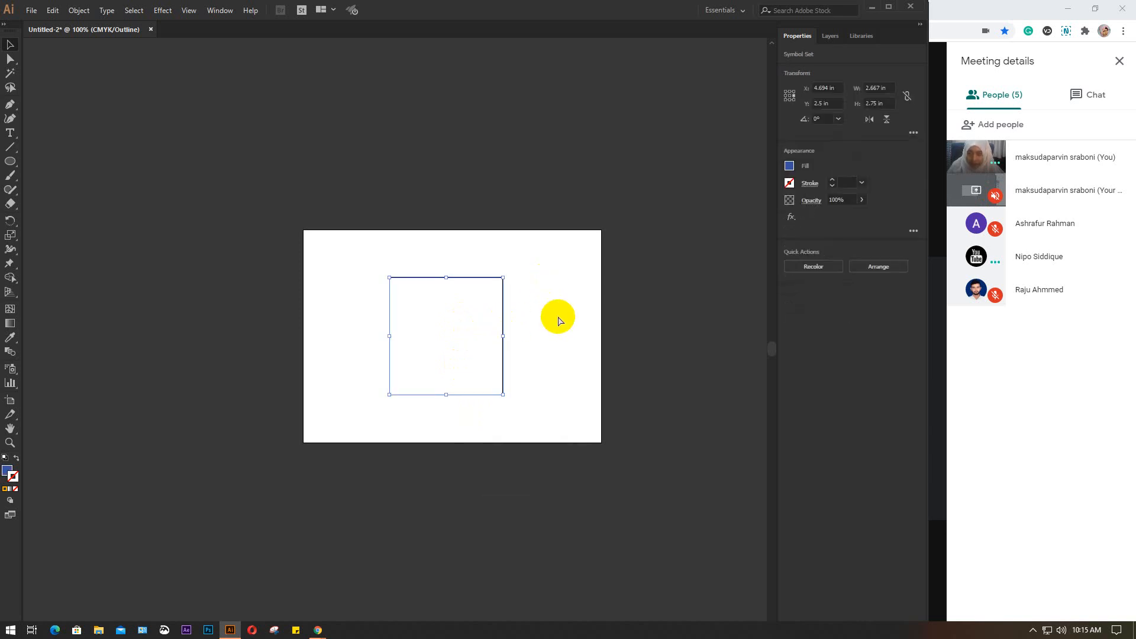
pyautogui.hotkey('ctrl', 'z')
pyautogui.hotkey('ctrl', 'z')
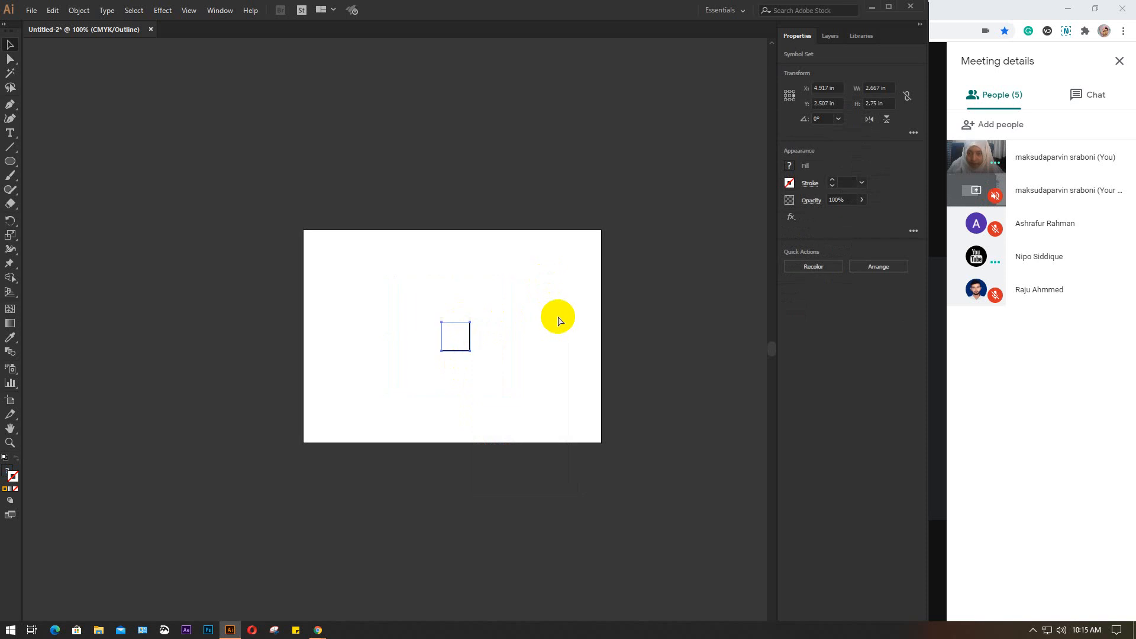
# Delete the small daisy and spray a new daisy symbol slightly left of the artboard's centre
pyautogui.click(558, 318)
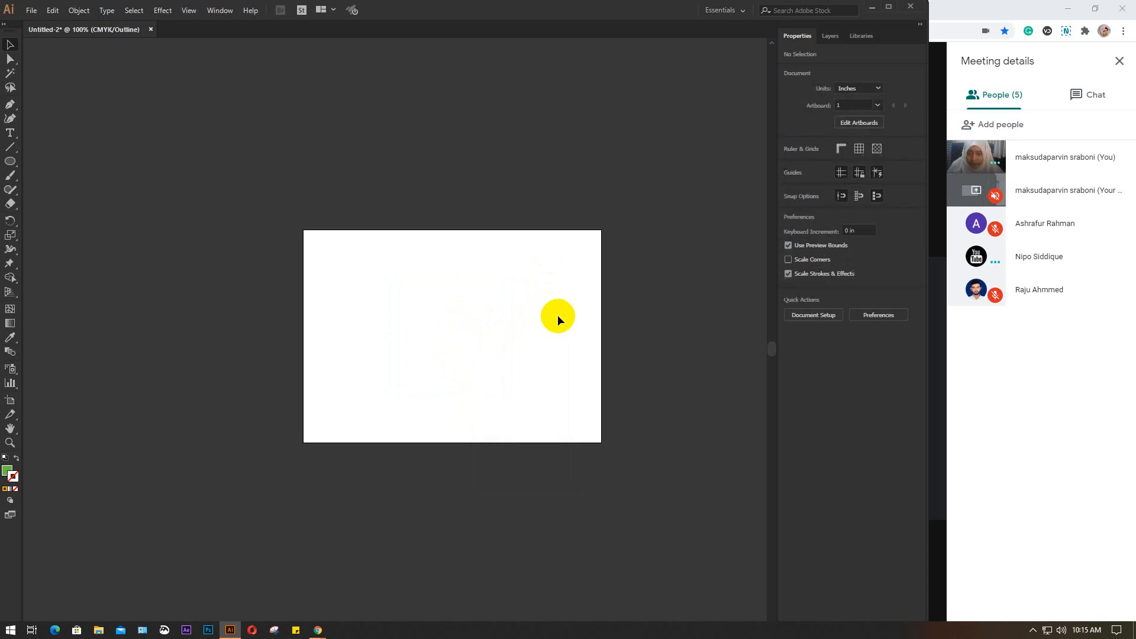
pyautogui.click(468, 340)
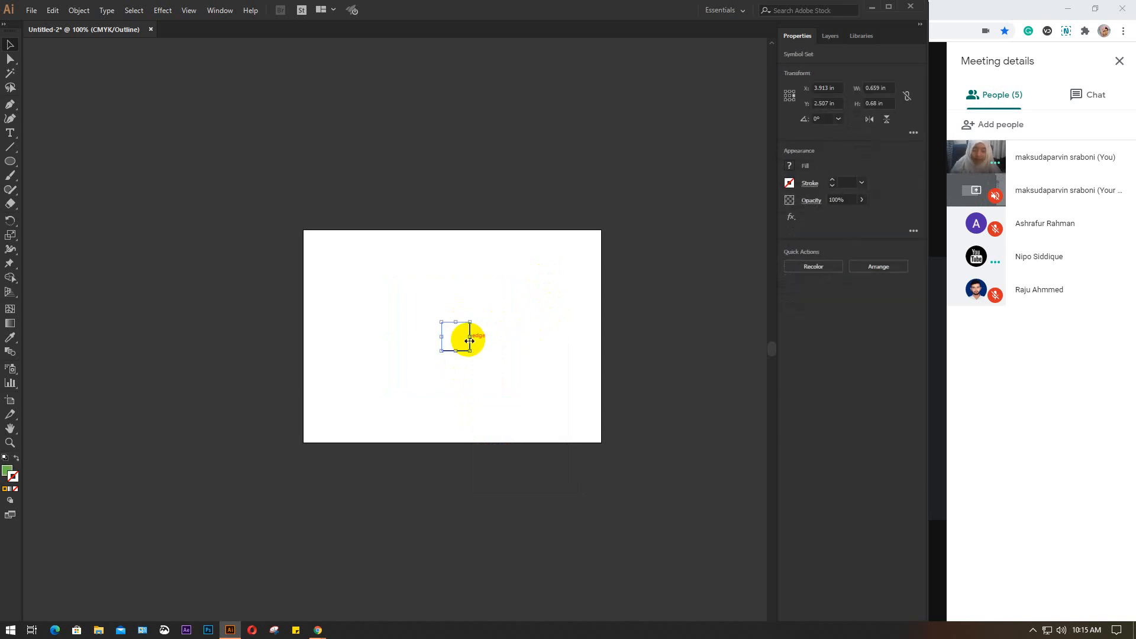
pyautogui.click(470, 341)
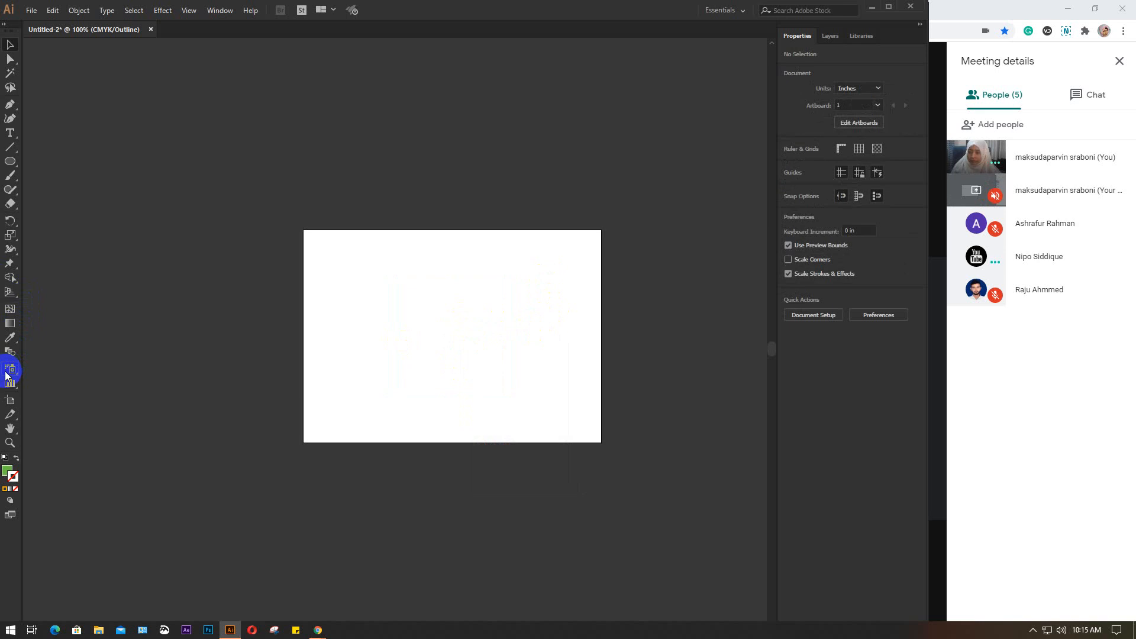
pyautogui.click(9, 370)
pyautogui.click(417, 341)
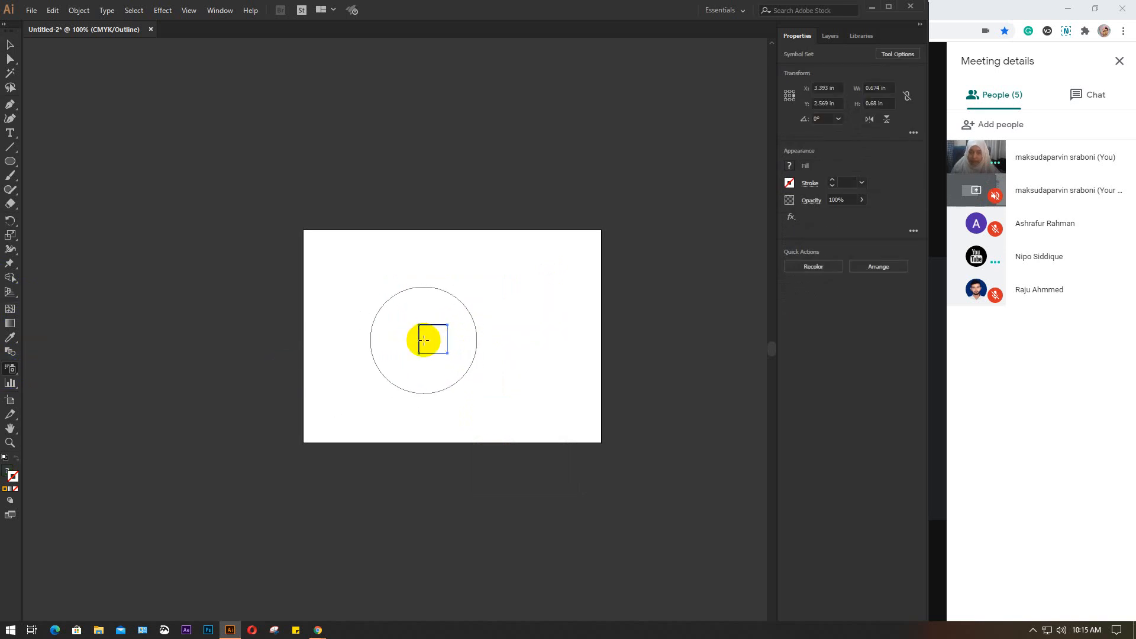
# Isolate the new daisy symbol set, exit isolation mode and return to the Selection tool
pyautogui.rightClick(425, 345)
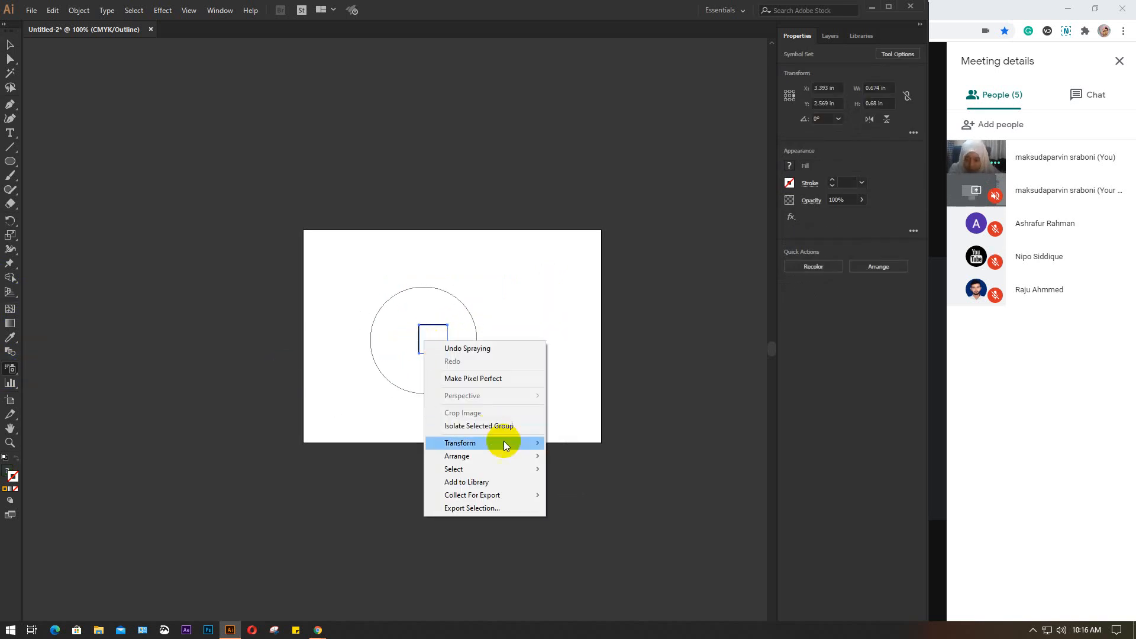
pyautogui.click(487, 424)
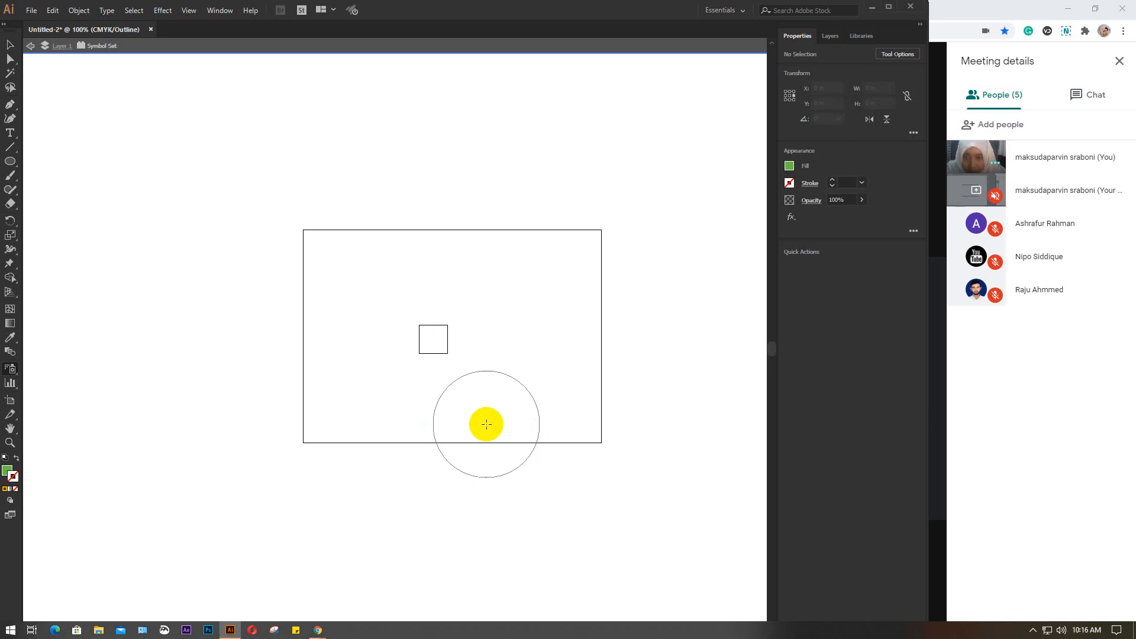
pyautogui.click(398, 44)
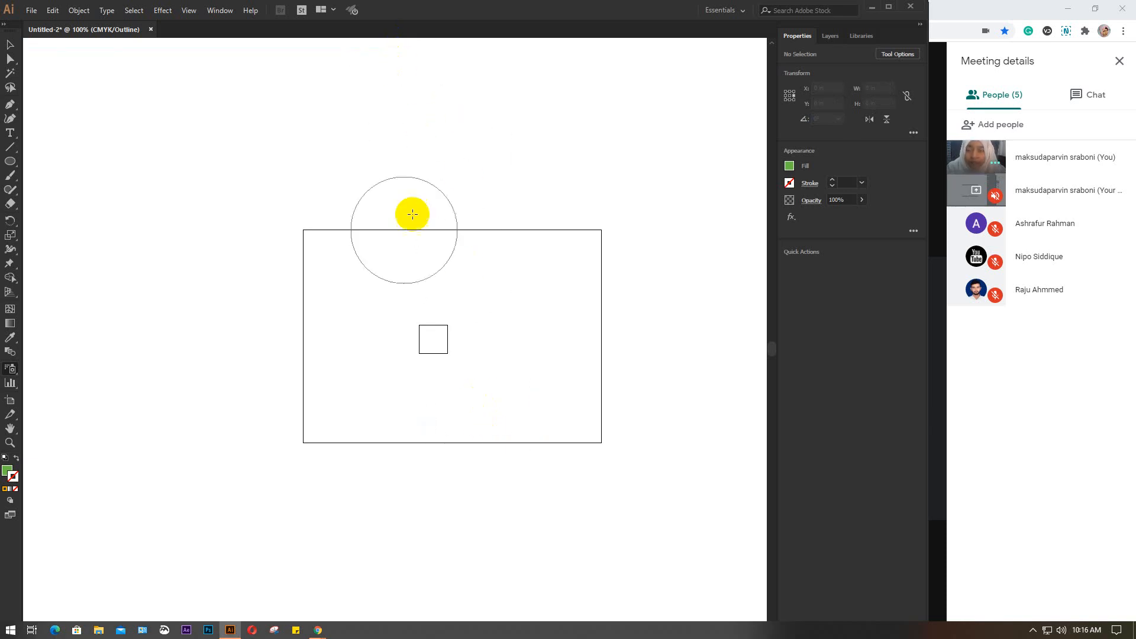
pyautogui.click(10, 45)
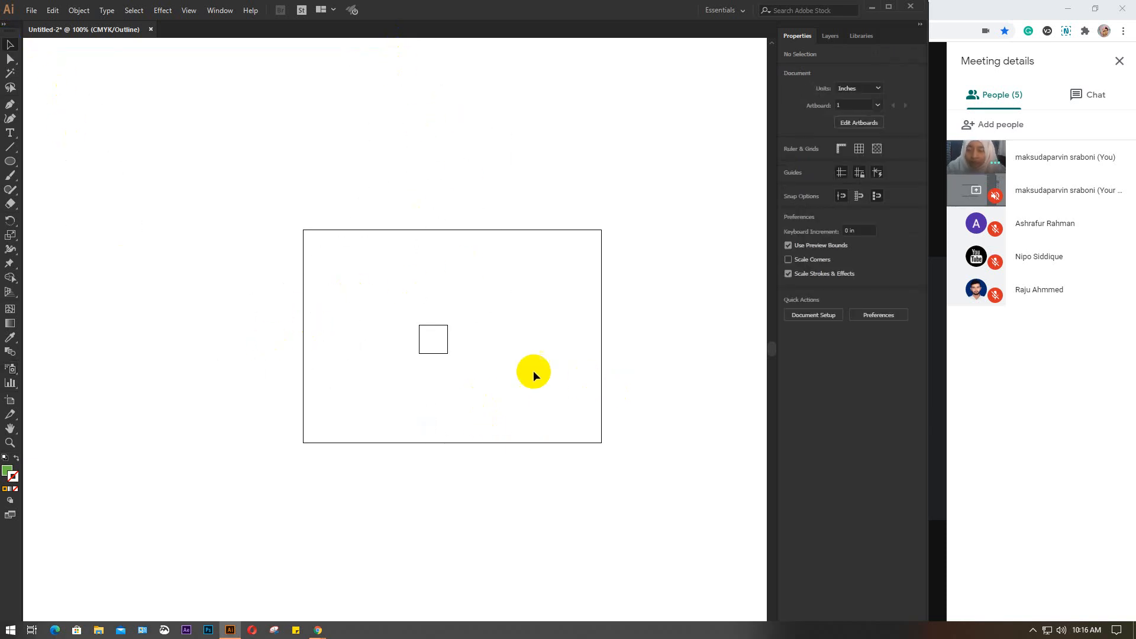
# Undo the daisy edits and the deletion to restore the three overlapping circles
pyautogui.hotkey('ctrl', 'z')
pyautogui.hotkey('ctrl', 'z')
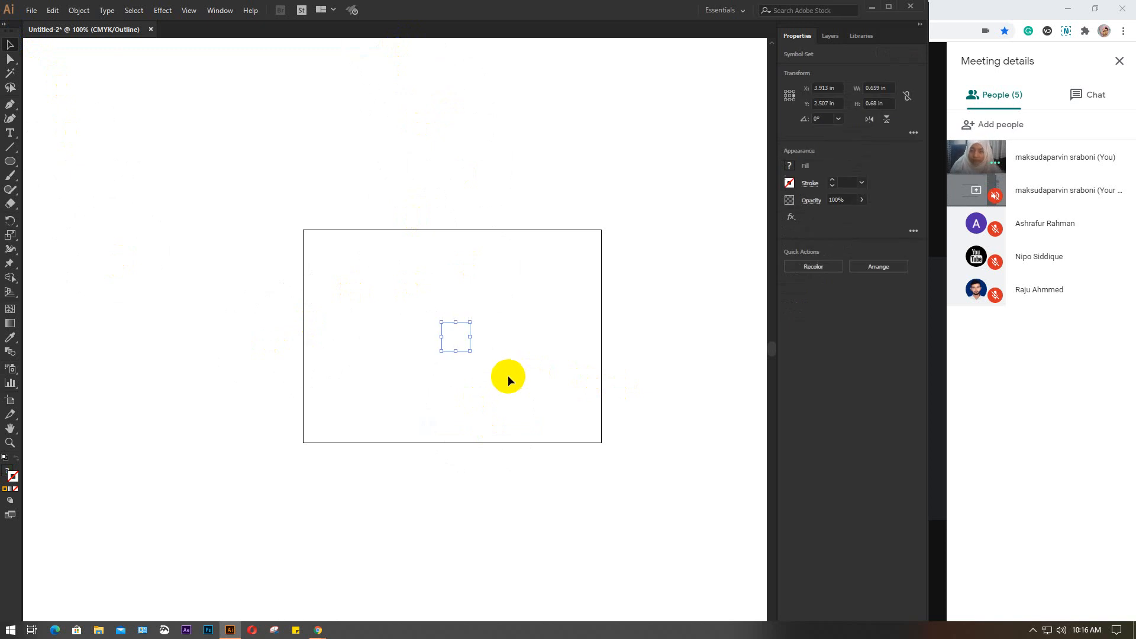
pyautogui.hotkey('ctrl', 'z')
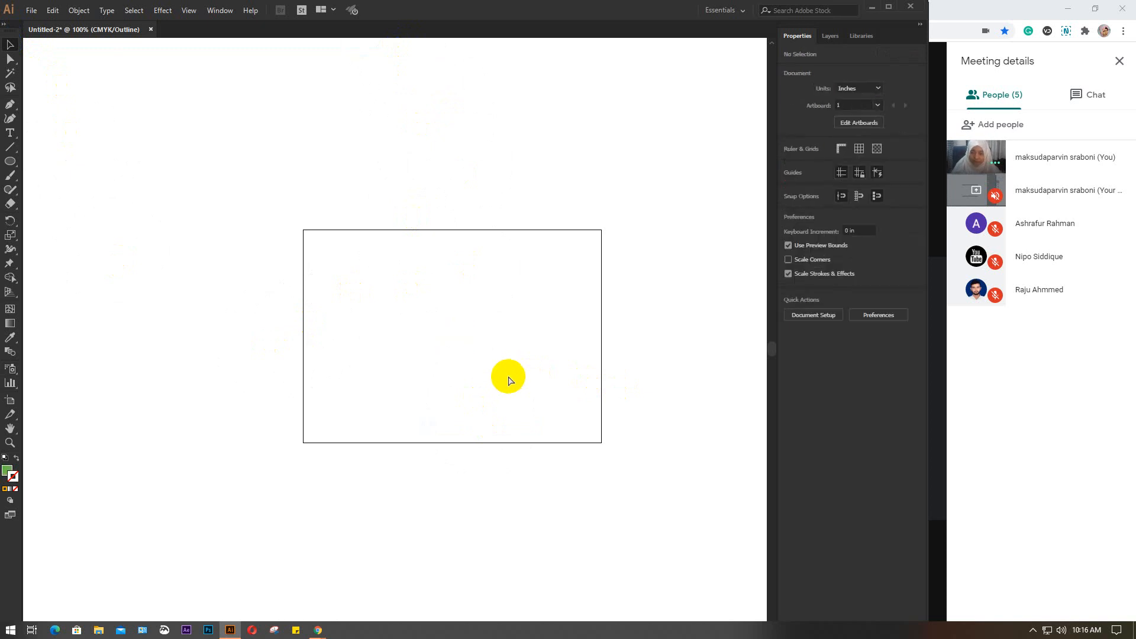
pyautogui.hotkey('ctrl', 'z')
pyautogui.rightClick(439, 306)
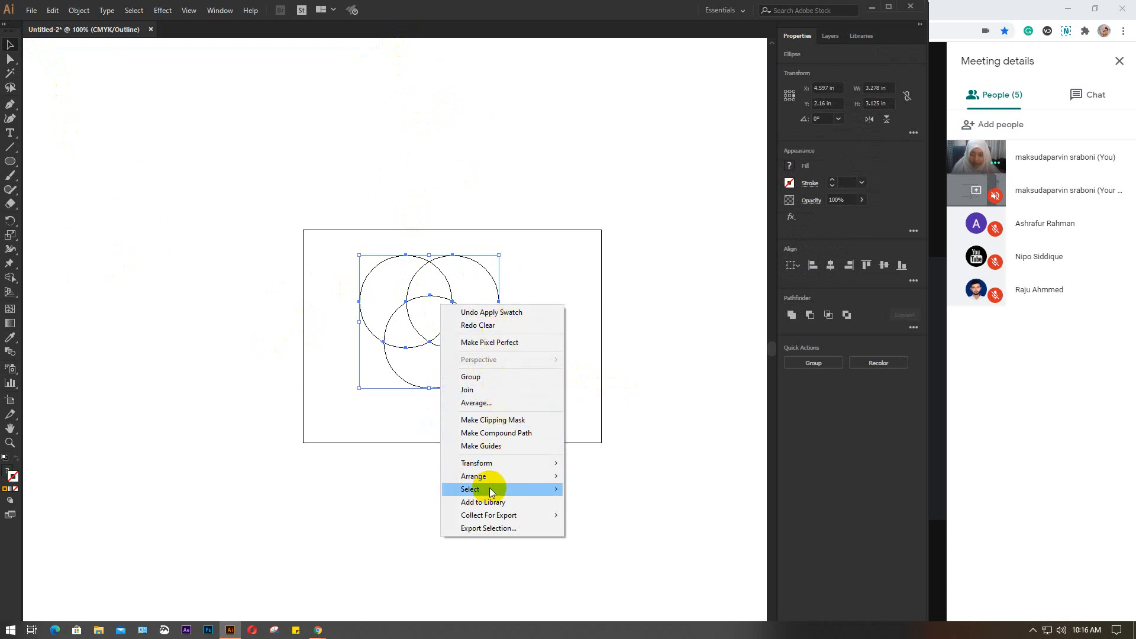
pyautogui.moveTo(490, 521)
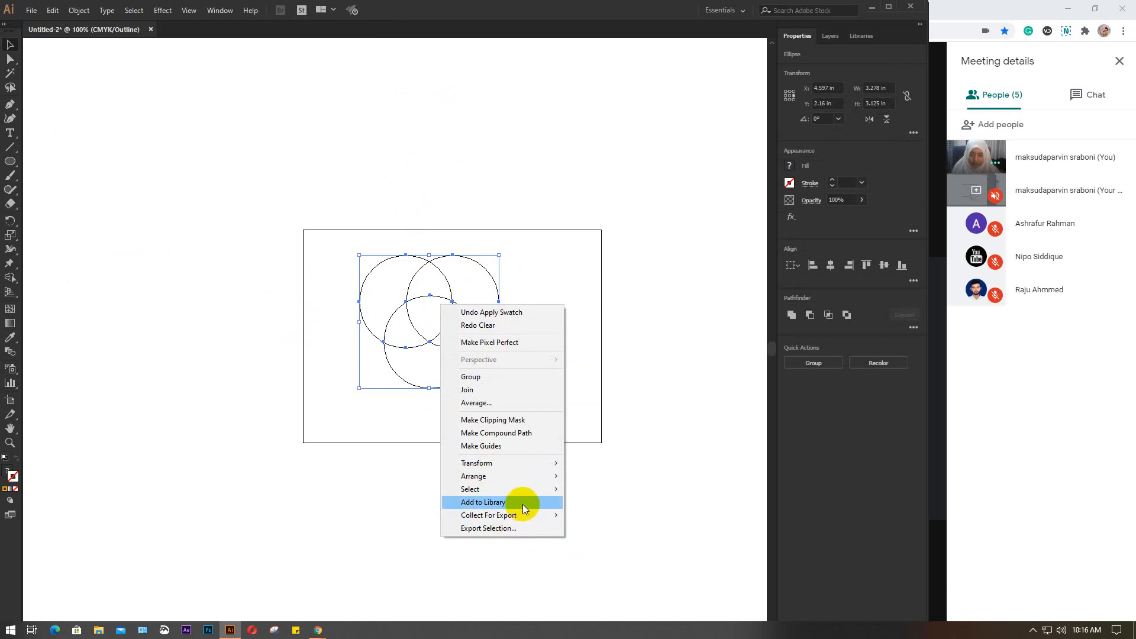
pyautogui.moveTo(514, 487)
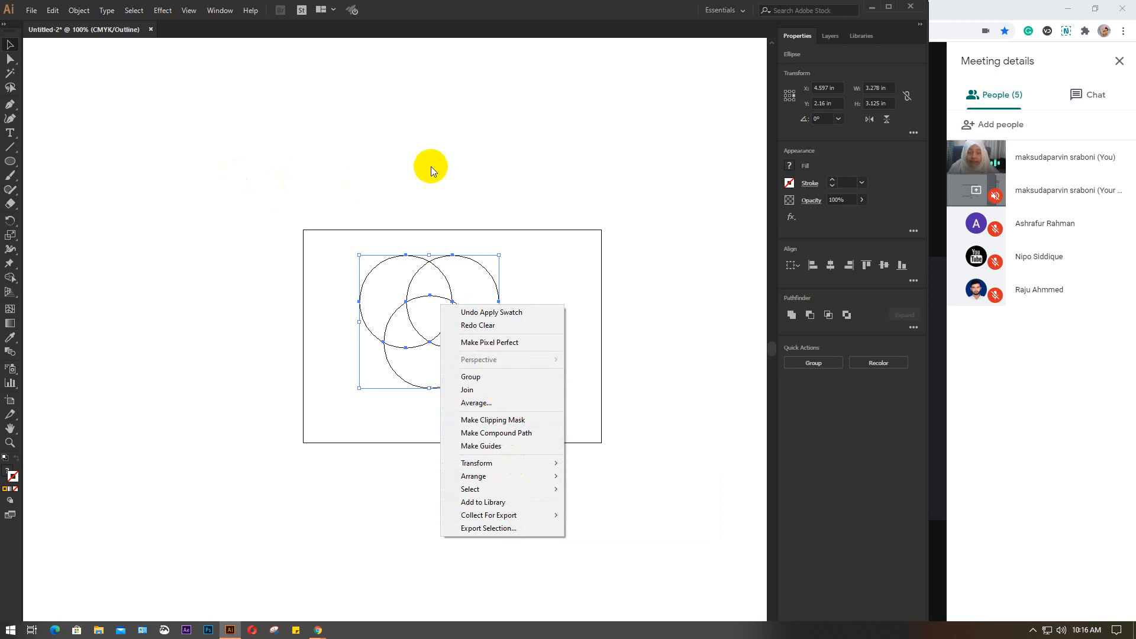
# Close the three-circle document without saving and create a new landscape document of 7 x 5 in
pyautogui.click(150, 29)
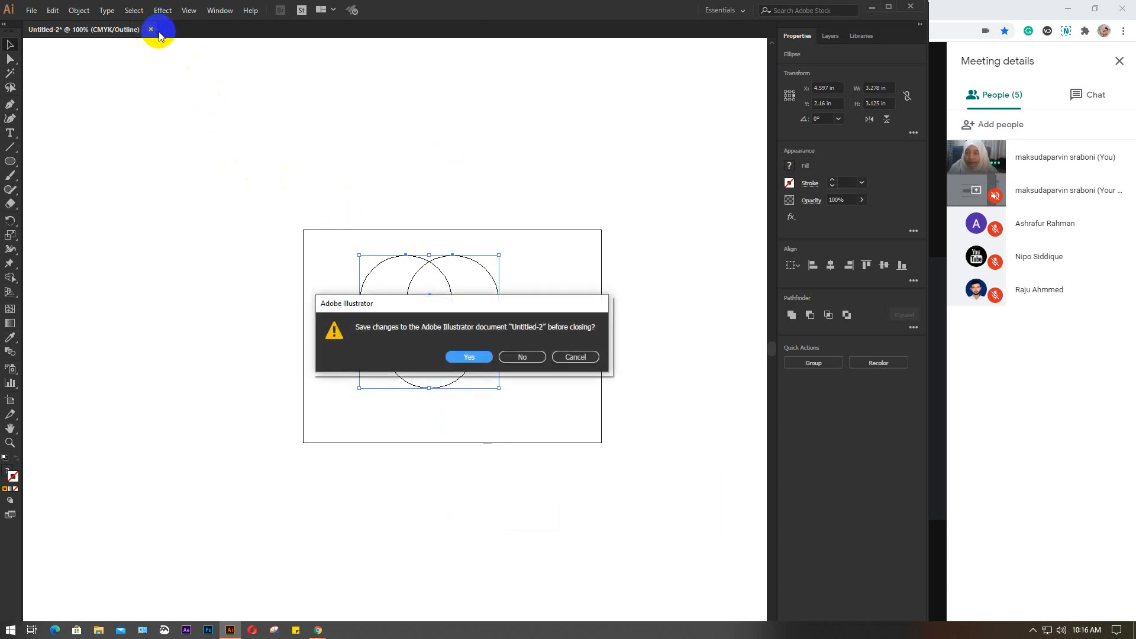
pyautogui.click(531, 351)
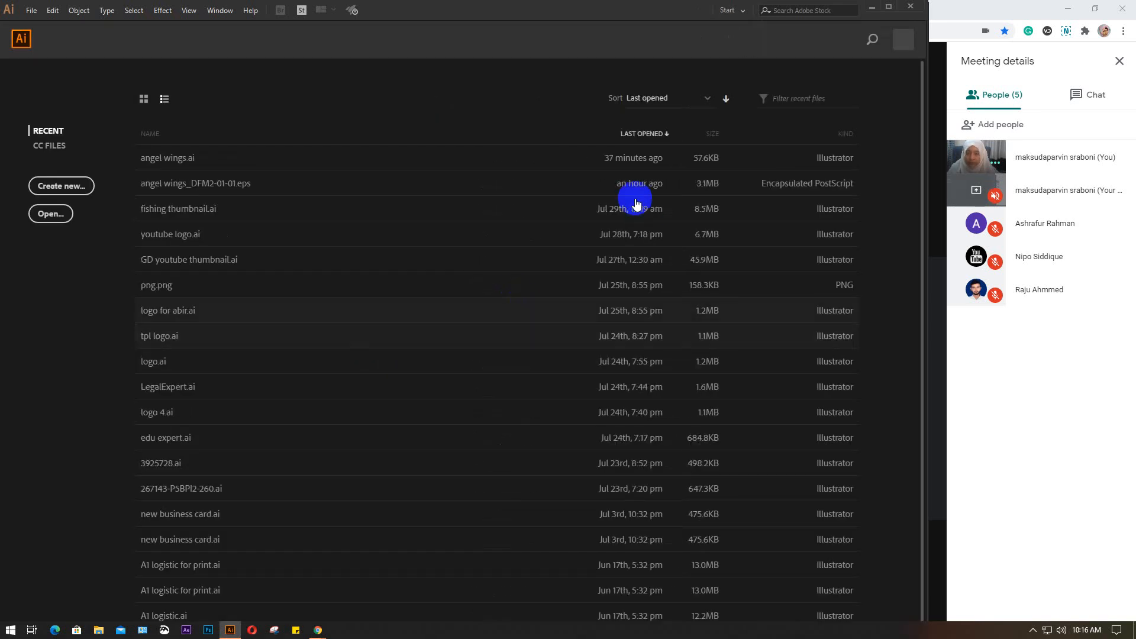
pyautogui.click(52, 188)
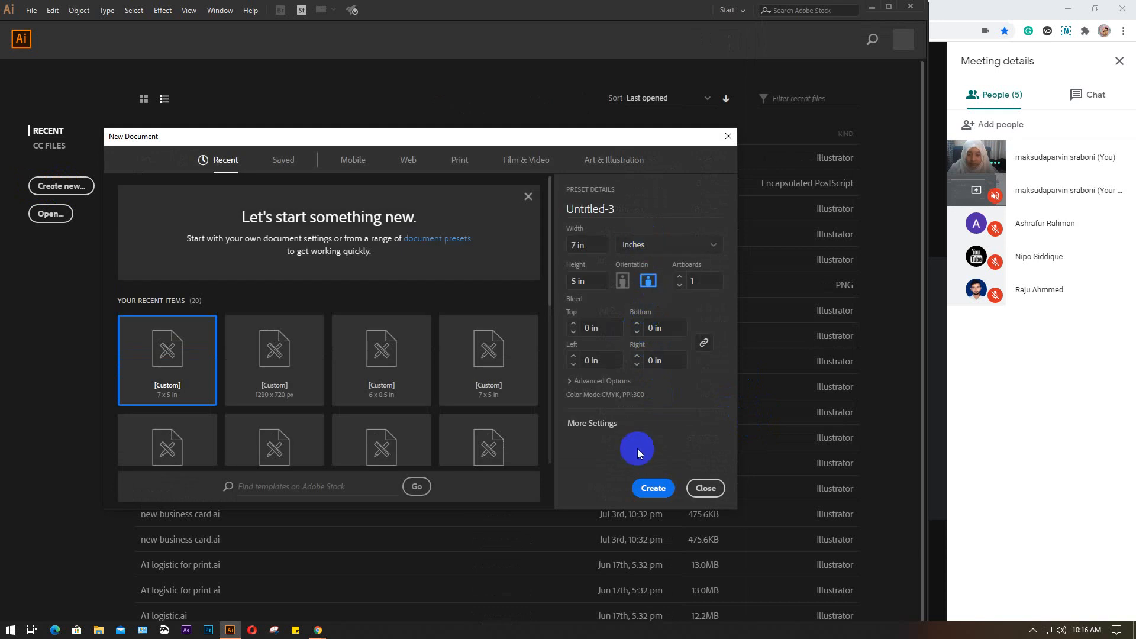
pyautogui.click(651, 487)
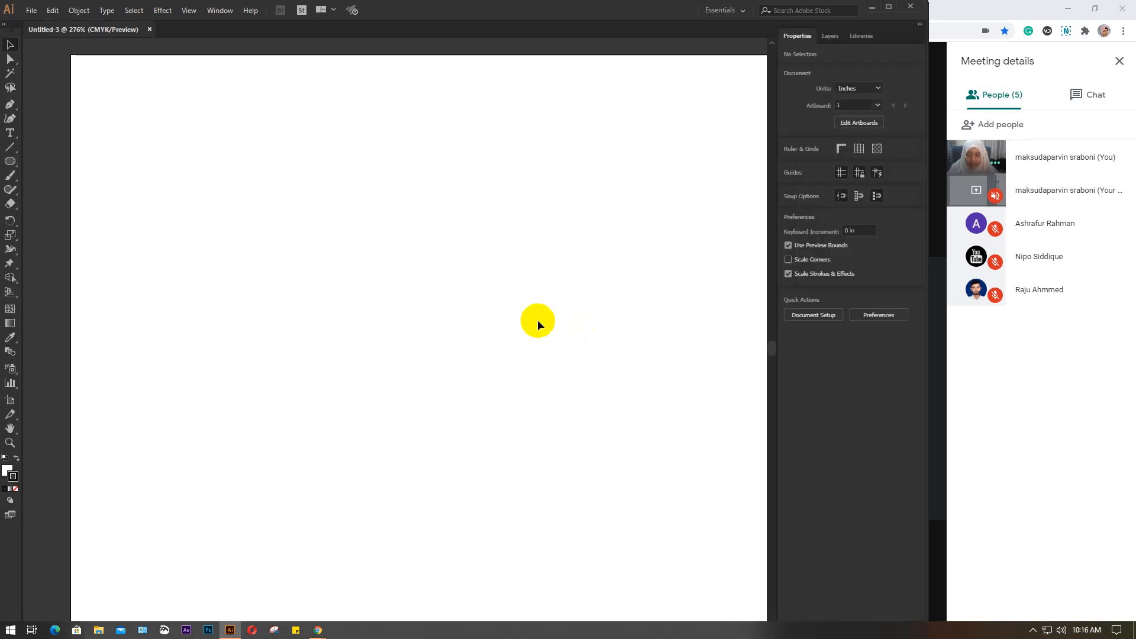
pyautogui.hotkey('ctrl', '-')
pyautogui.hotkey('ctrl', '-')
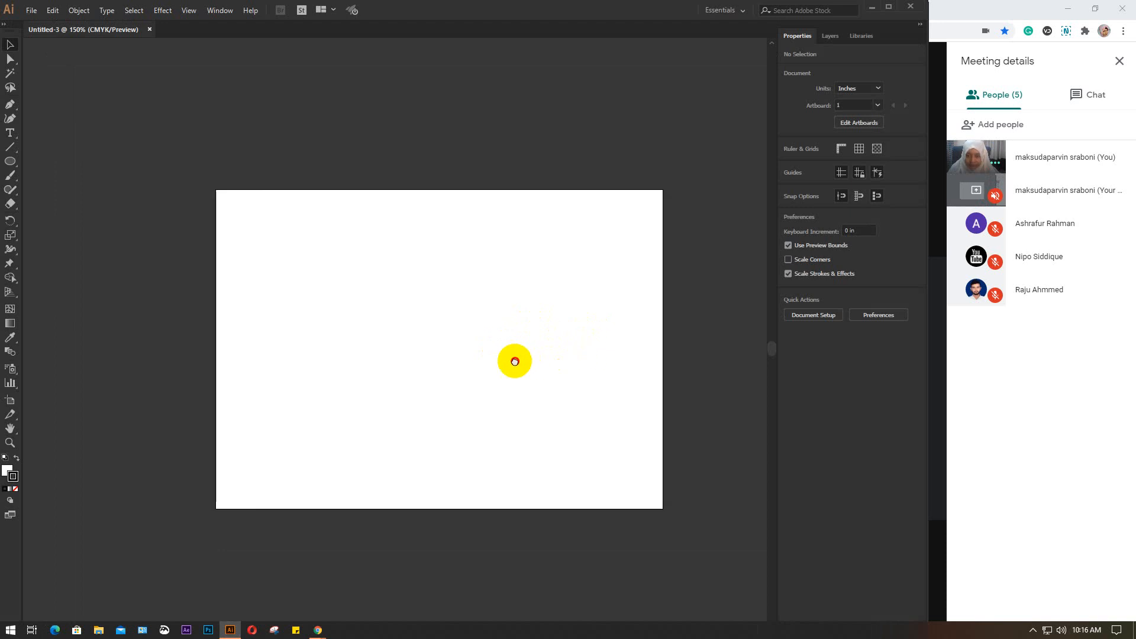
pyautogui.moveTo(515, 361); pyautogui.dragTo(469, 374)
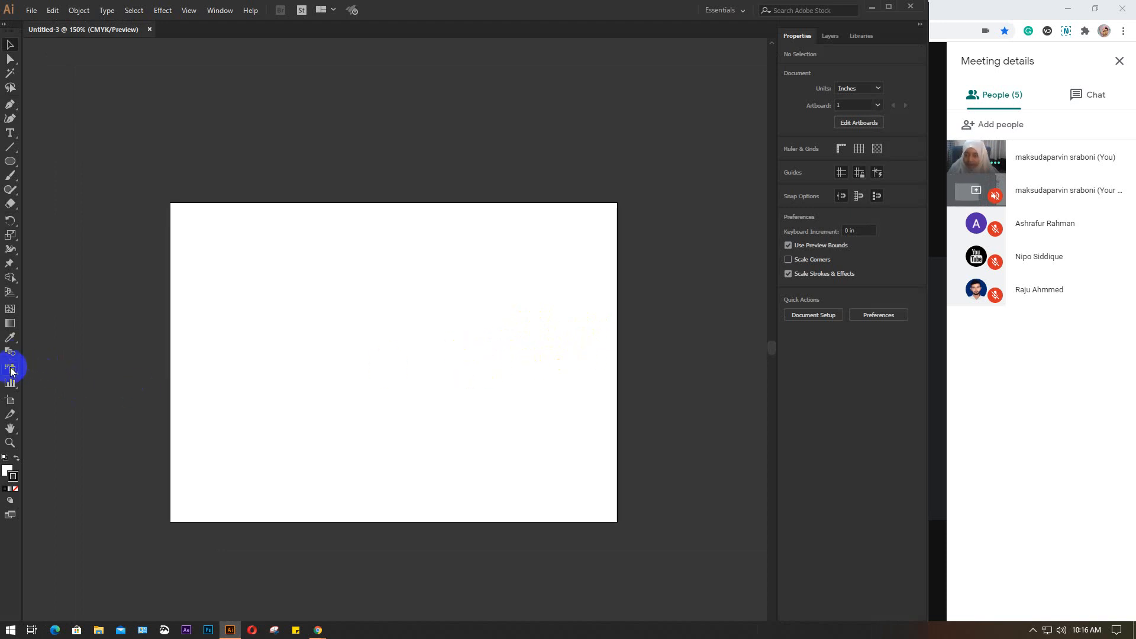
# Activate the Symbol Sprayer tool and show the Symbols panel
pyautogui.moveTo(11, 371); pyautogui.dragTo(98, 372)
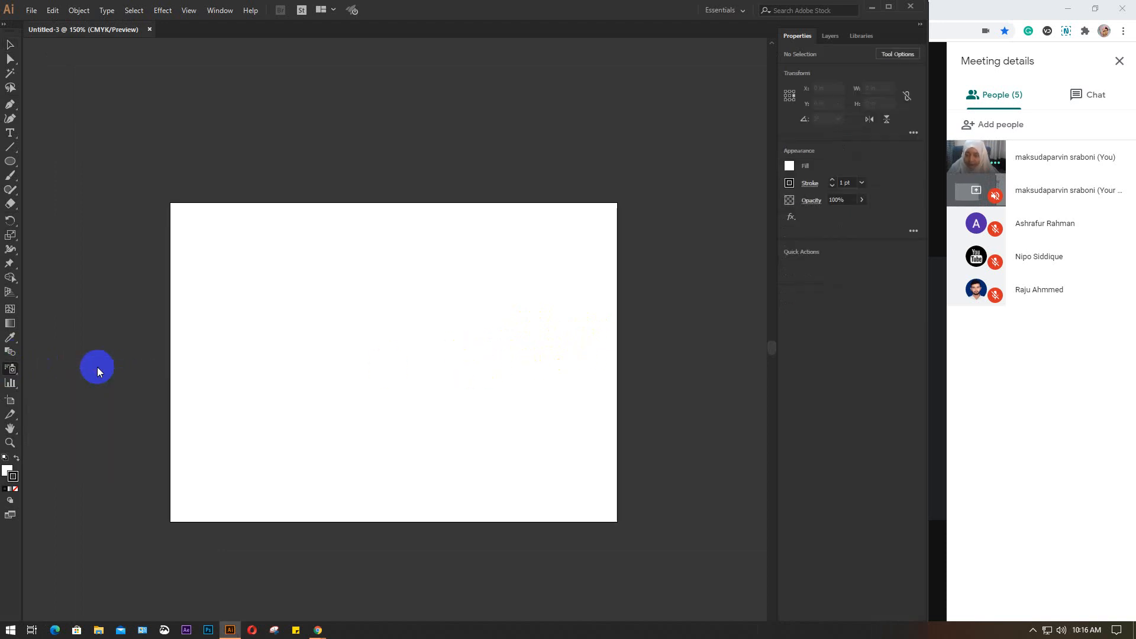
pyautogui.click(220, 11)
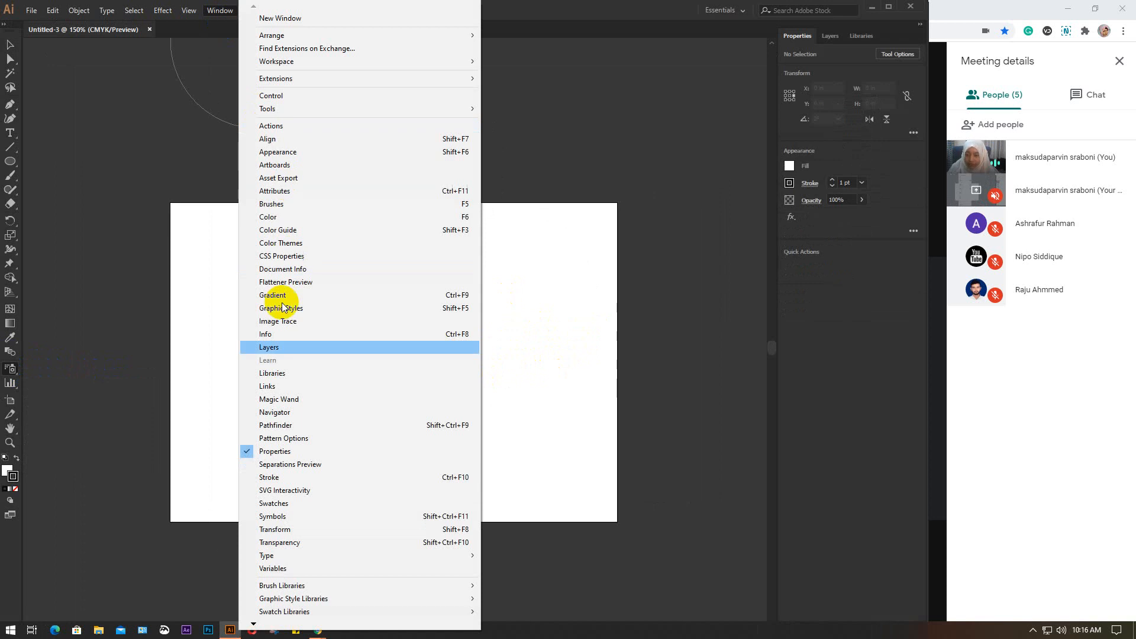
pyautogui.click(308, 521)
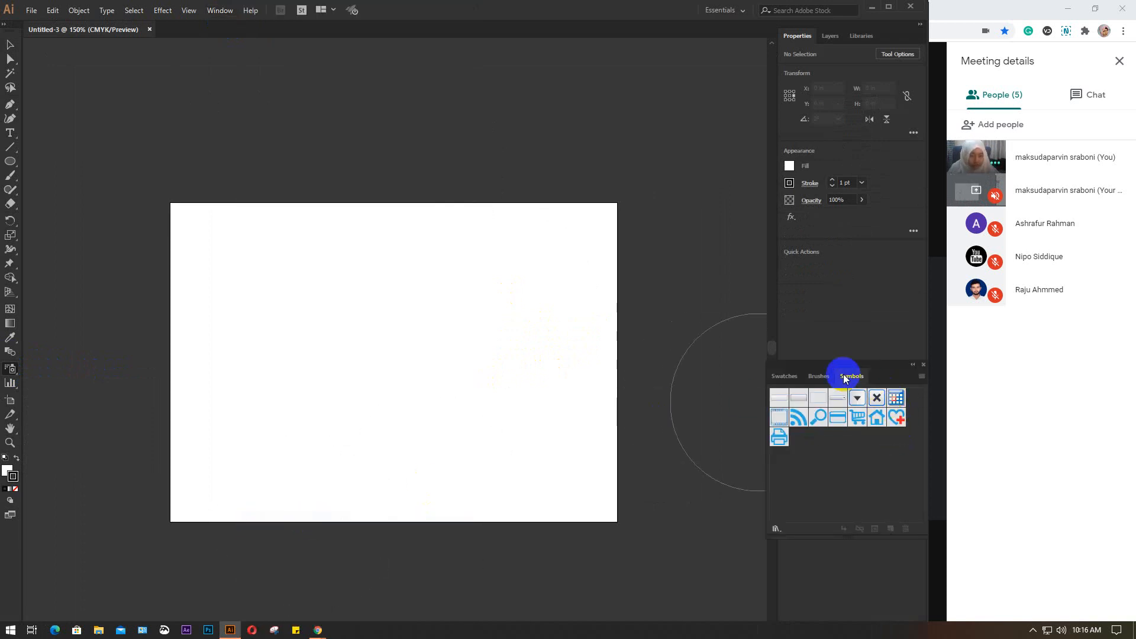
# Open the Nature symbol library, compare it with the angel wings library, and close the library window
pyautogui.click(923, 377)
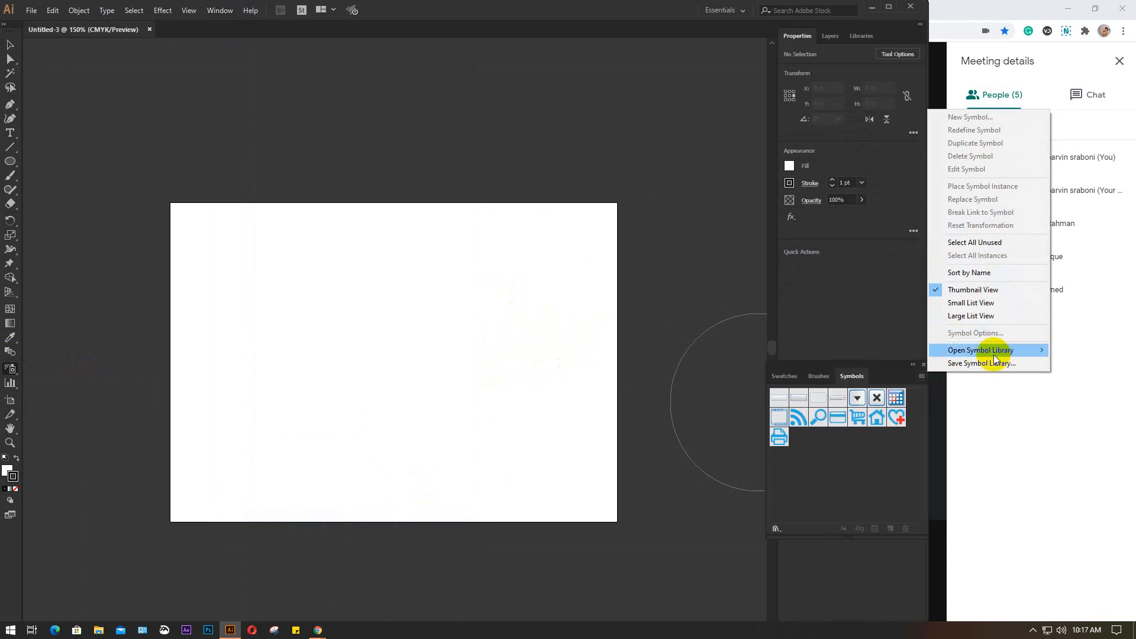
pyautogui.moveTo(977, 350)
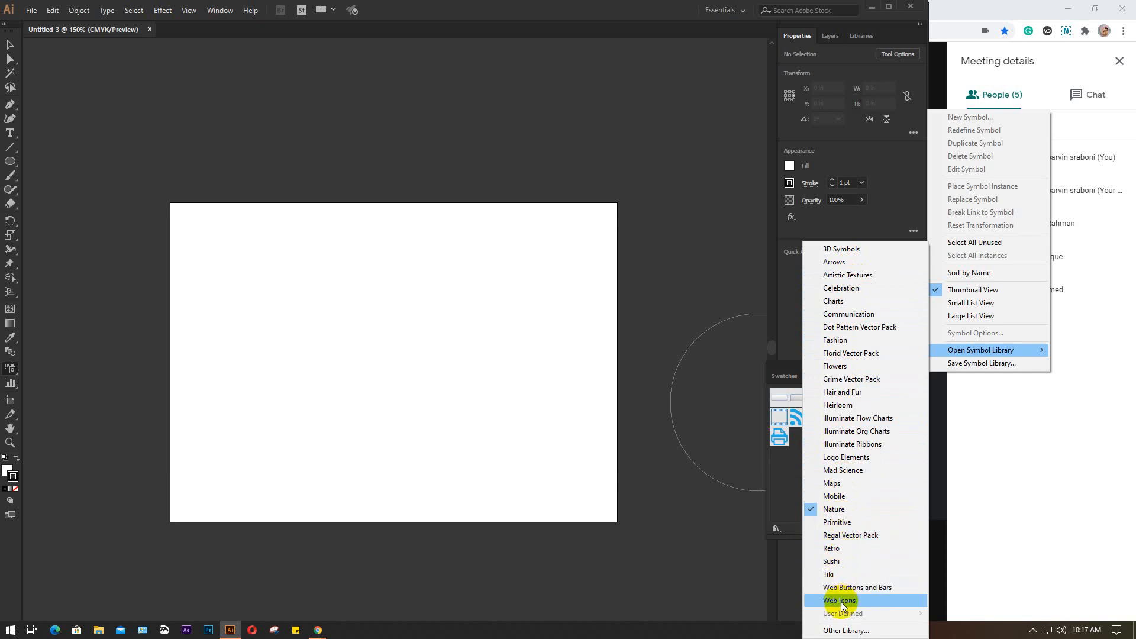
pyautogui.click(847, 509)
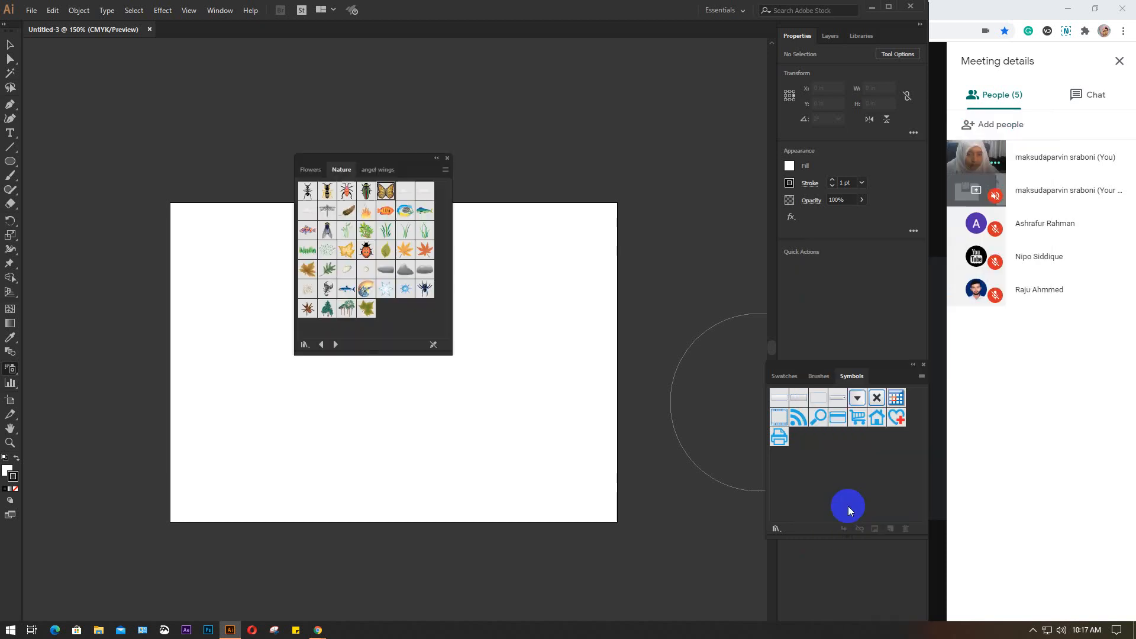
pyautogui.click(314, 172)
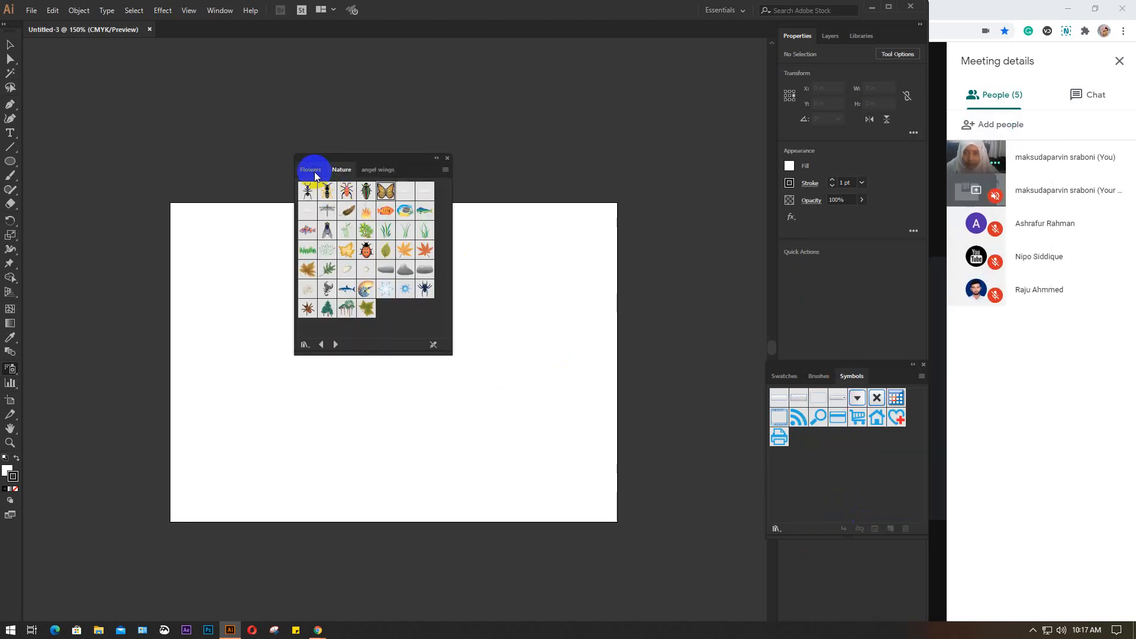
pyautogui.click(372, 173)
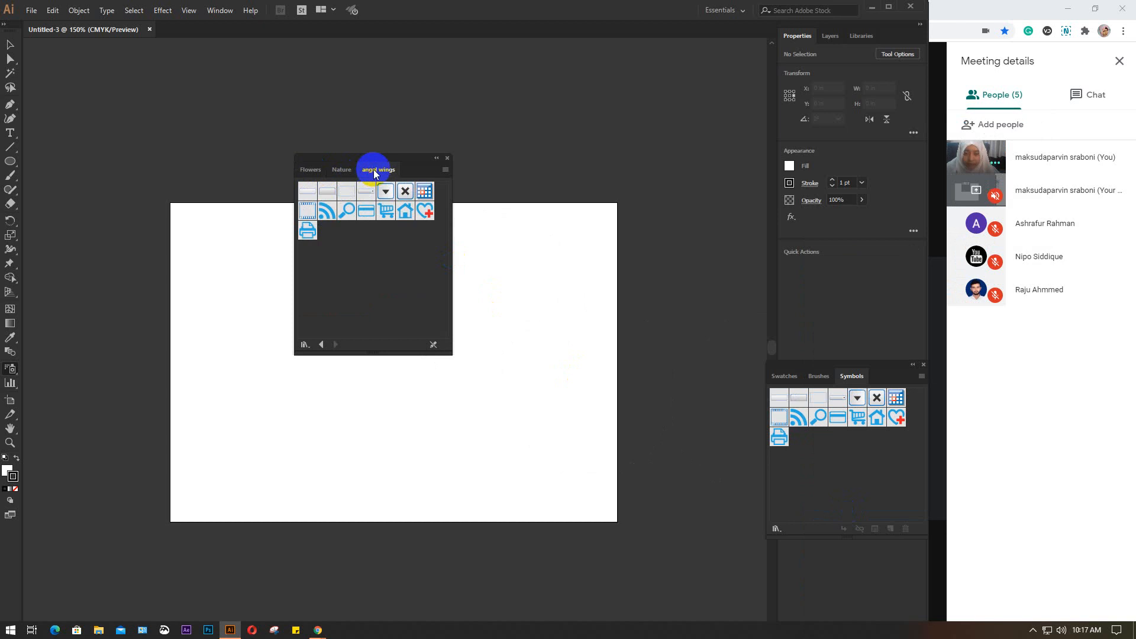
pyautogui.click(343, 170)
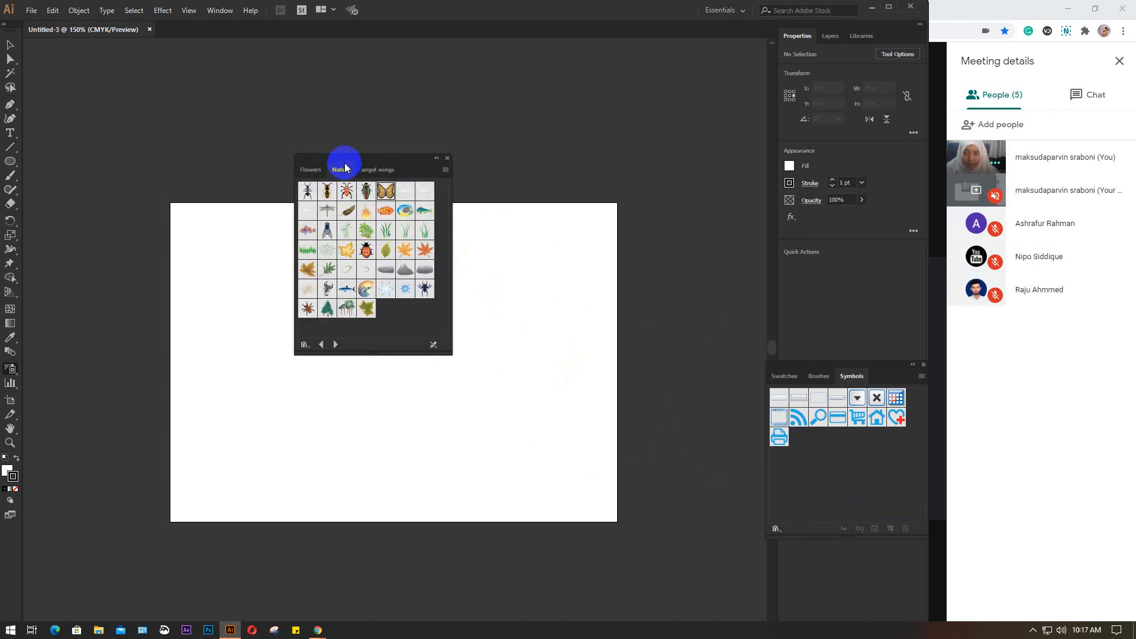
pyautogui.click(446, 158)
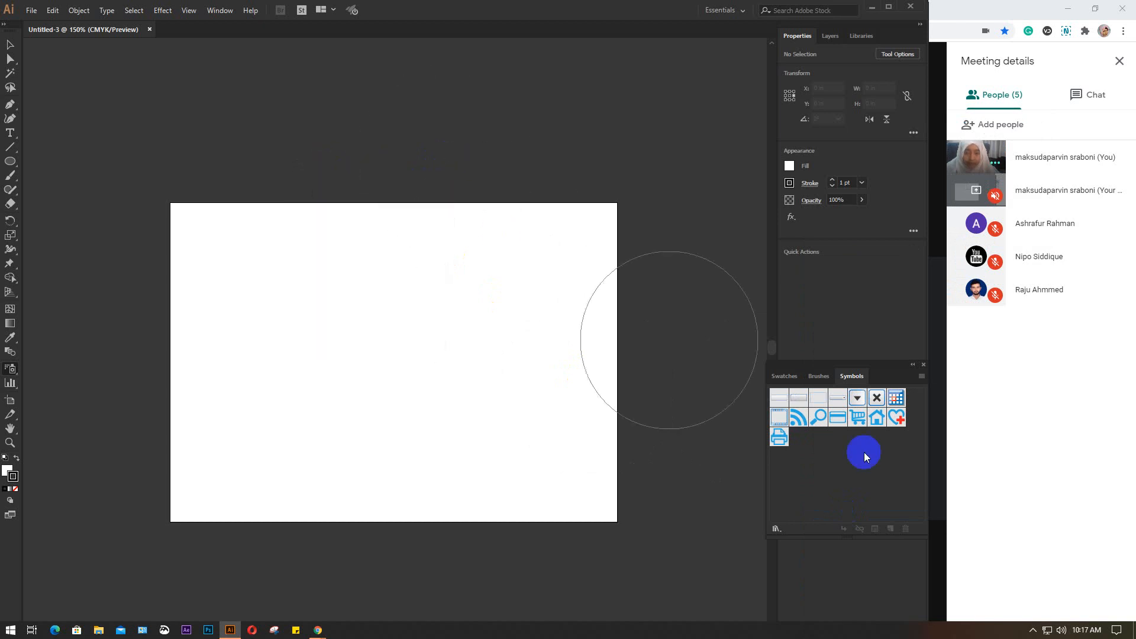
# Open the Artistic Textures symbol library for a look and close it
pyautogui.click(922, 377)
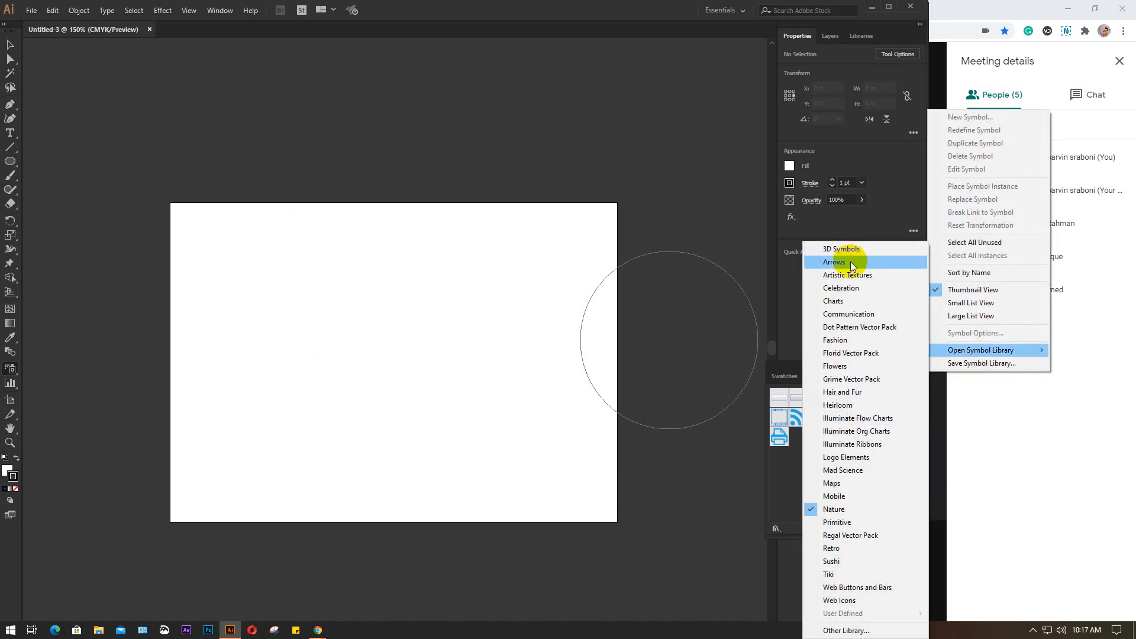
pyautogui.click(850, 275)
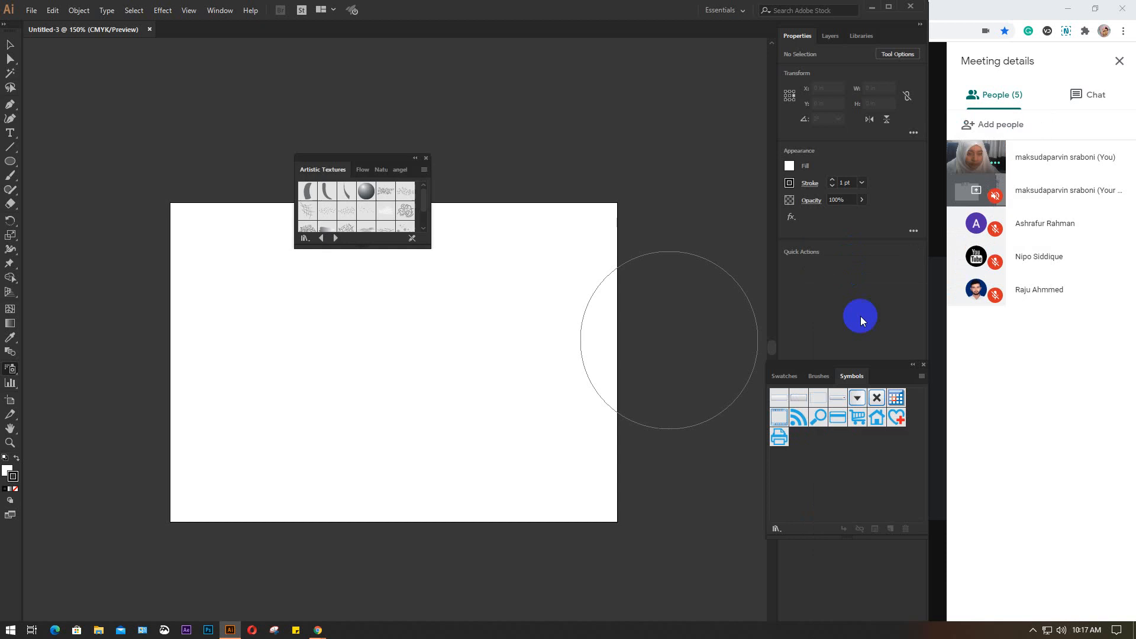
pyautogui.click(427, 159)
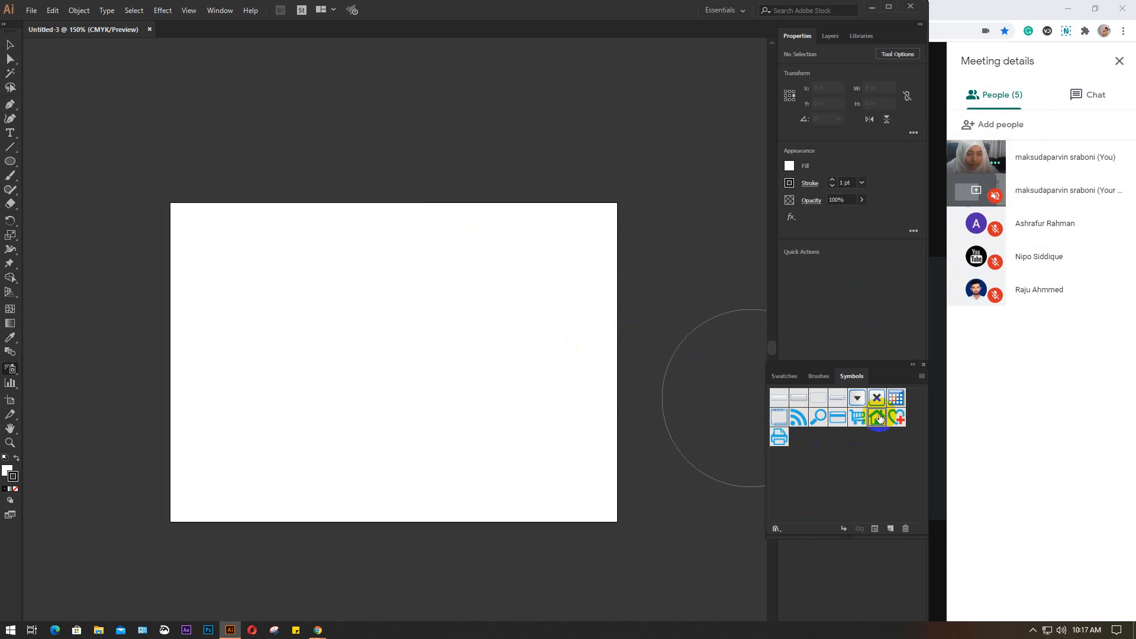
# Place the Home symbol near the artboard's centre and set the stroke colour to green
pyautogui.moveTo(879, 419); pyautogui.dragTo(375, 338)
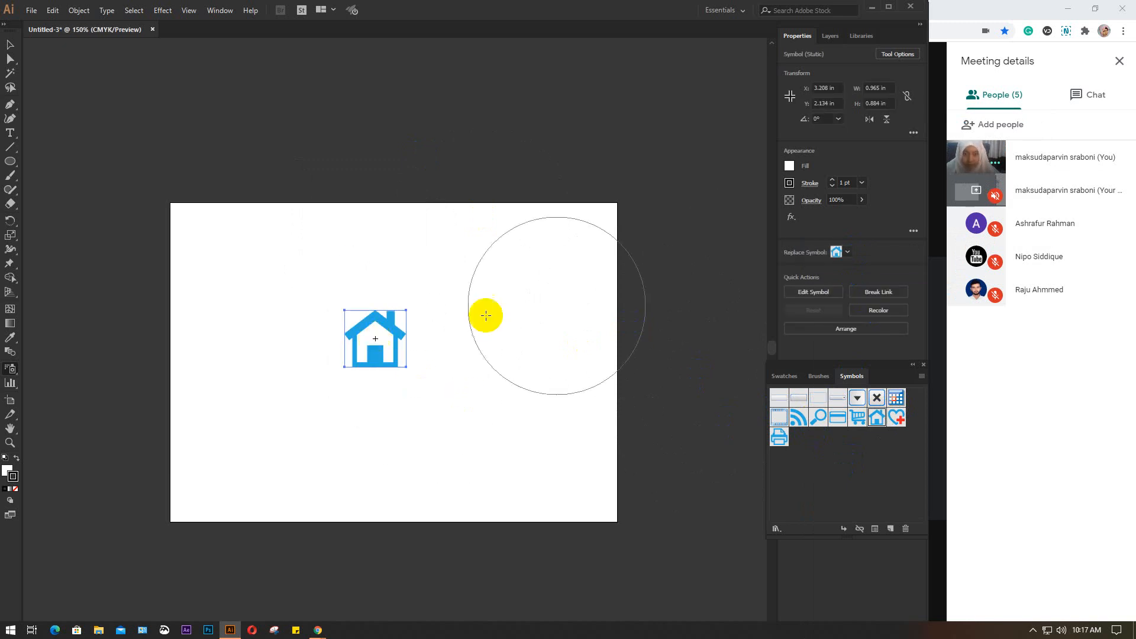
pyautogui.click(789, 183)
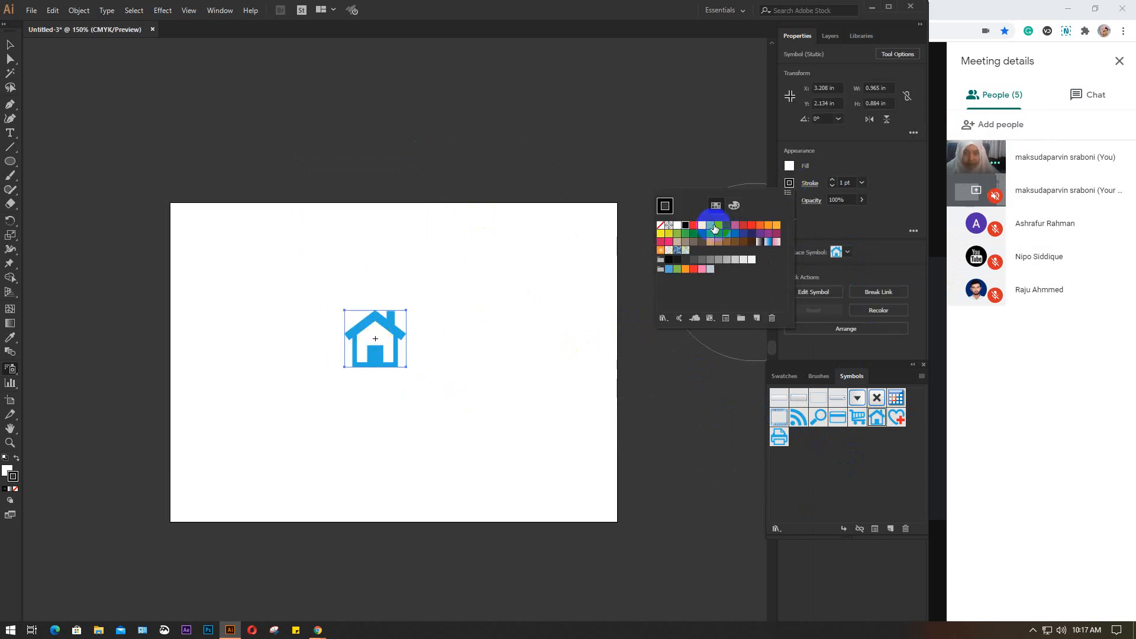
pyautogui.click(711, 226)
pyautogui.click(789, 182)
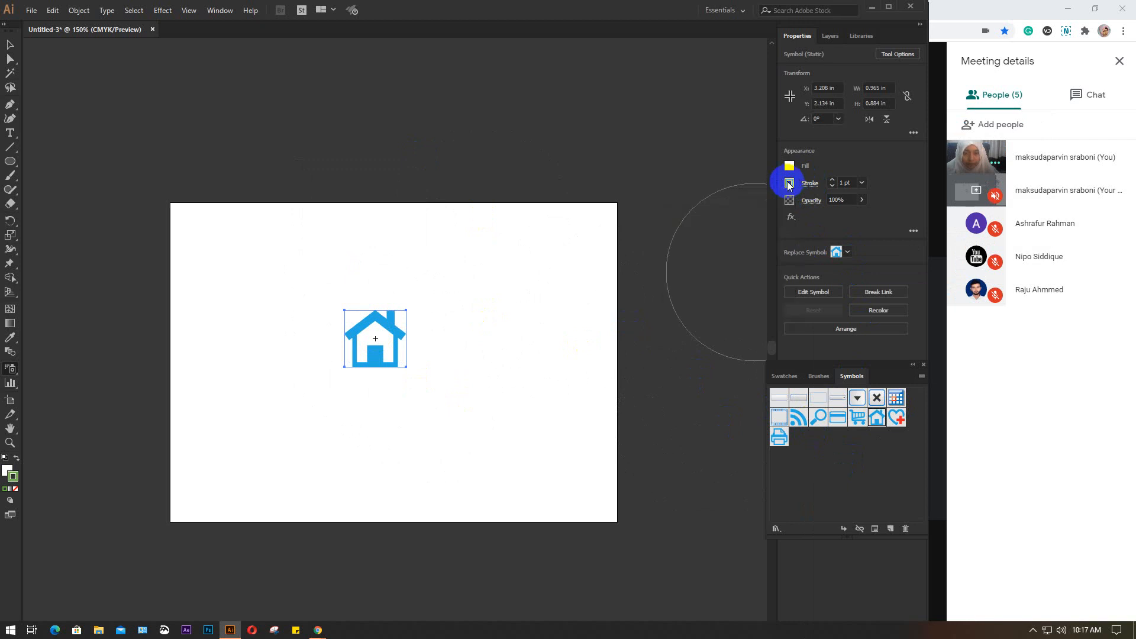
# Open the Home symbol's definition for editing
pyautogui.click(817, 293)
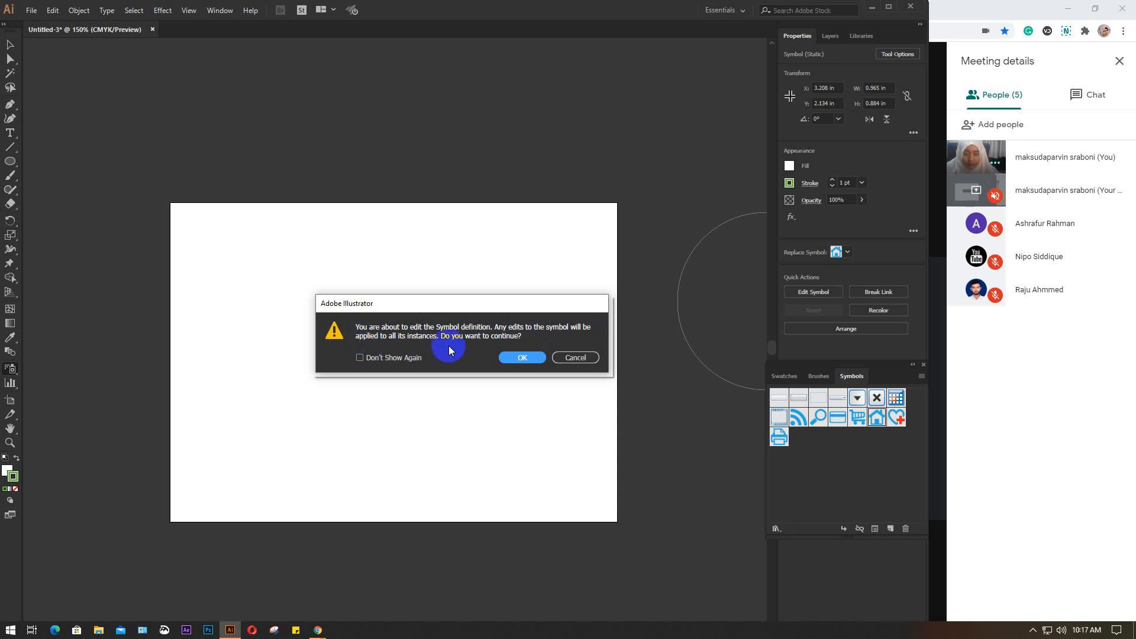
pyautogui.click(540, 358)
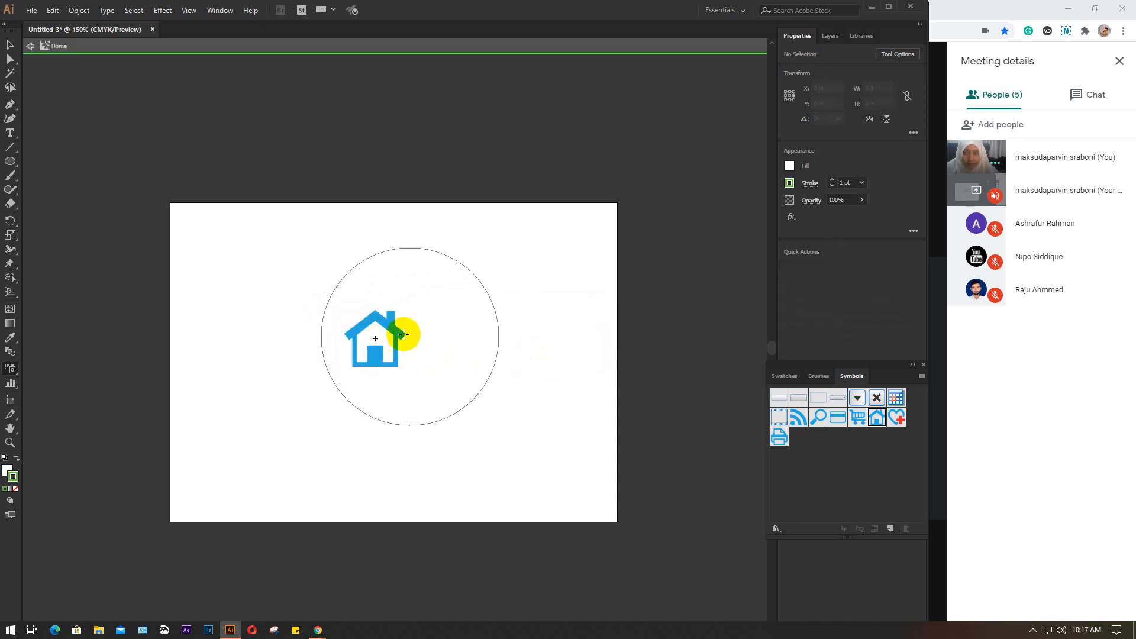
pyautogui.click(385, 333)
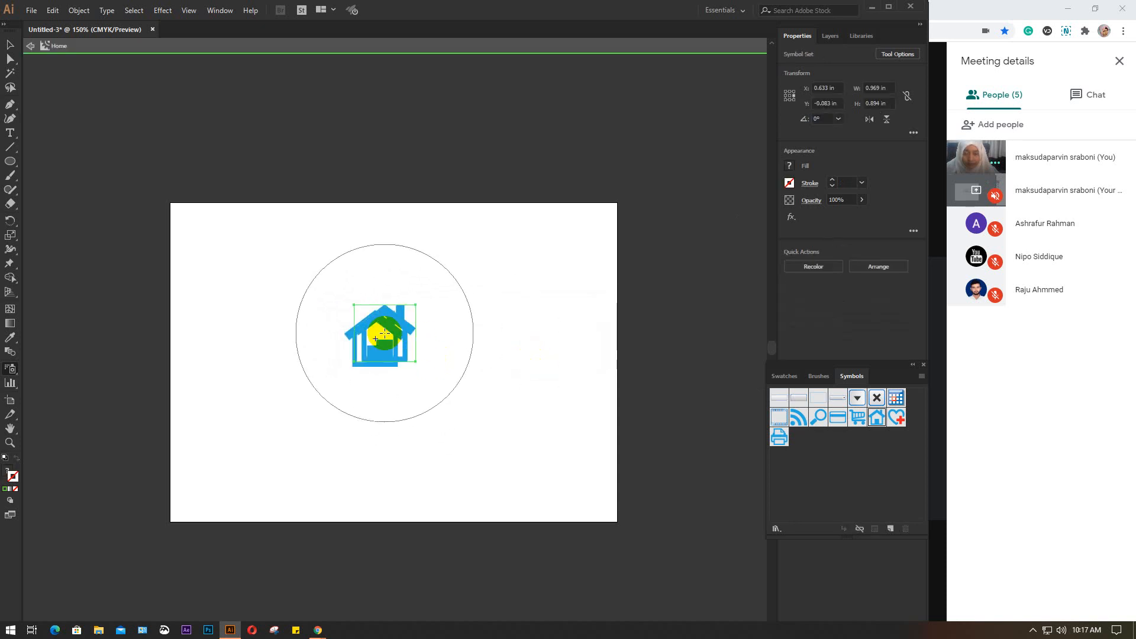
pyautogui.press('Return')
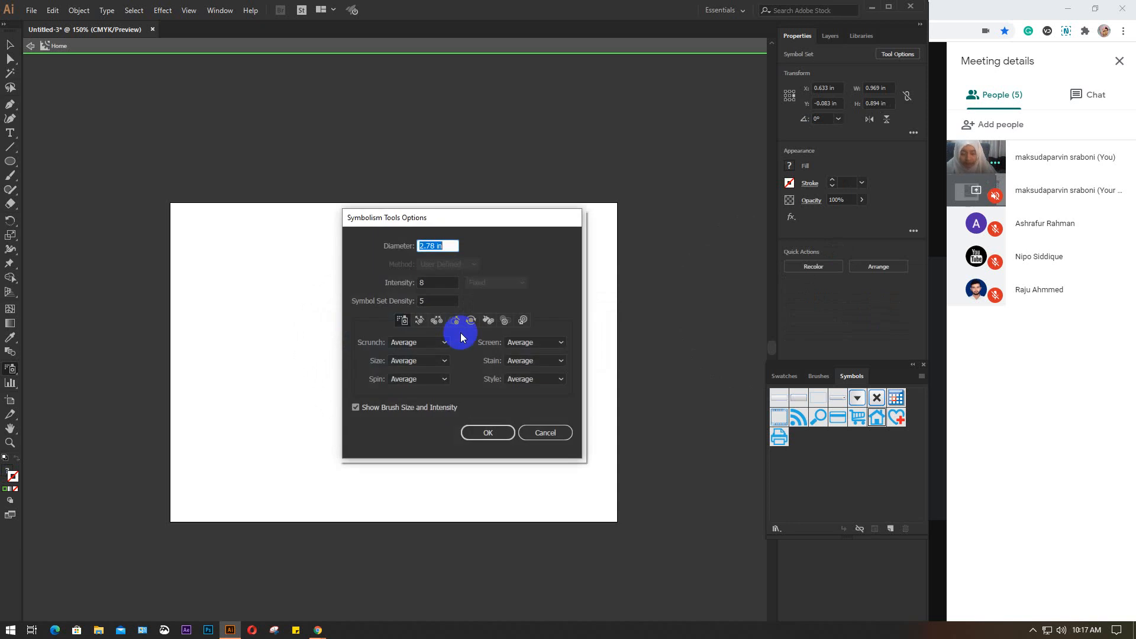
pyautogui.click(557, 436)
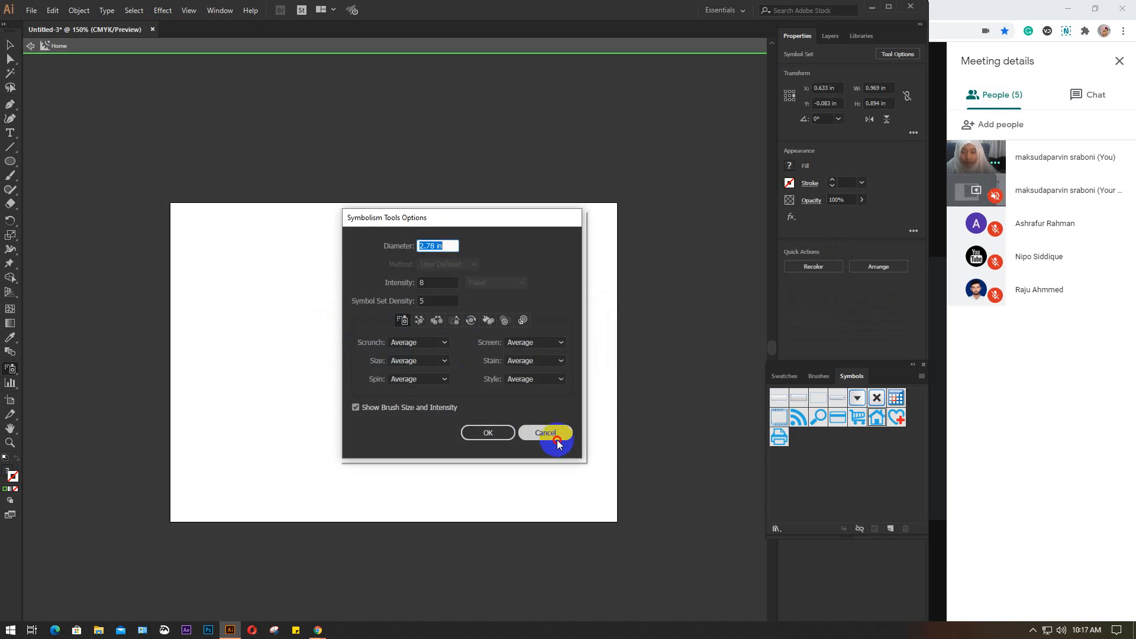
pyautogui.hotkey('ctrl', 'z')
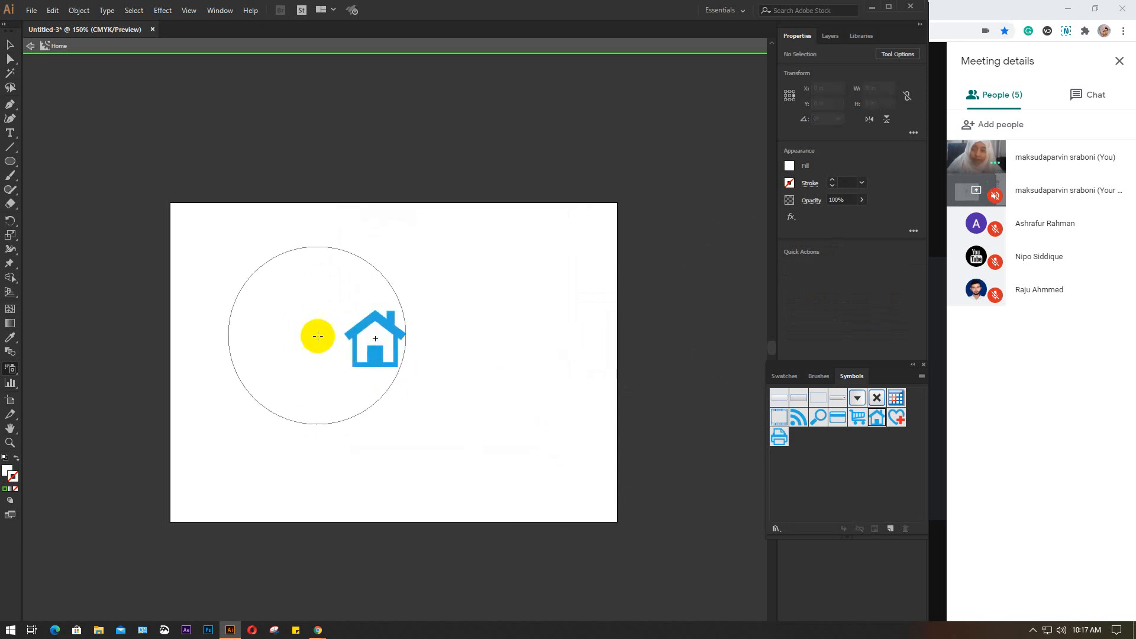
# Fill the house artwork inside the Home symbol with red and exit symbol editing
pyautogui.press('v')
pyautogui.click(388, 324)
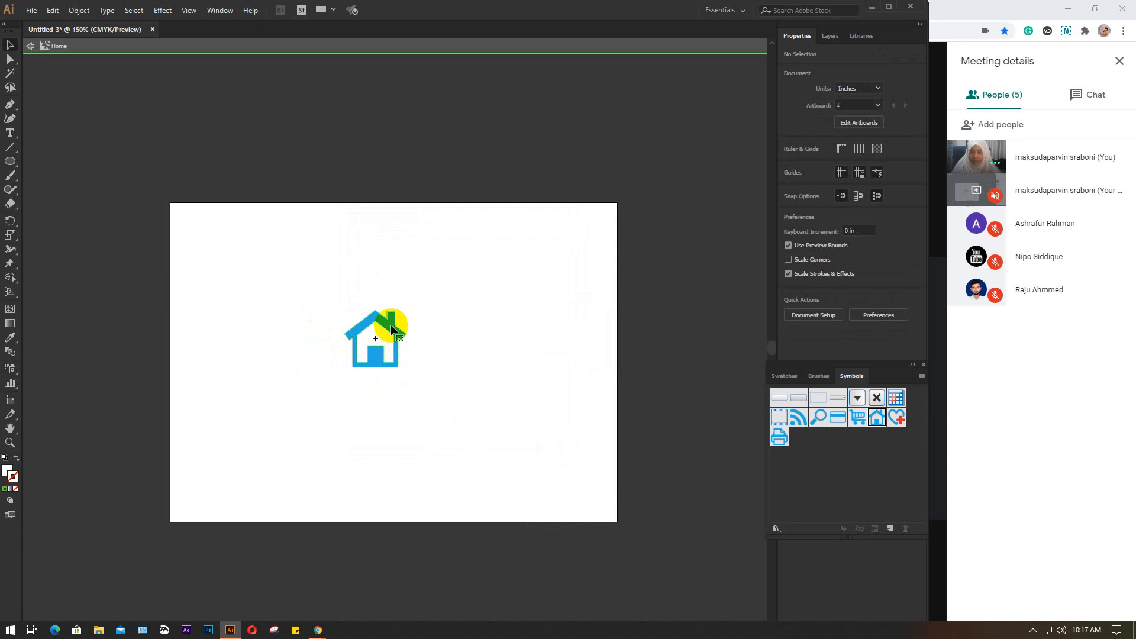
pyautogui.scroll(2, 391, 324)
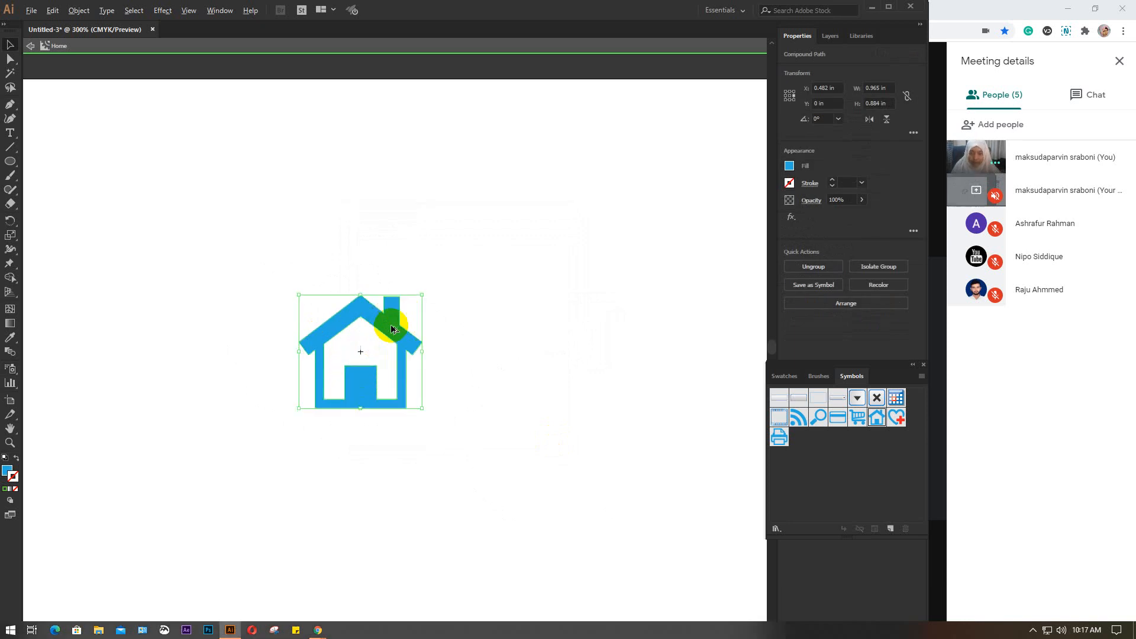
pyautogui.click(790, 168)
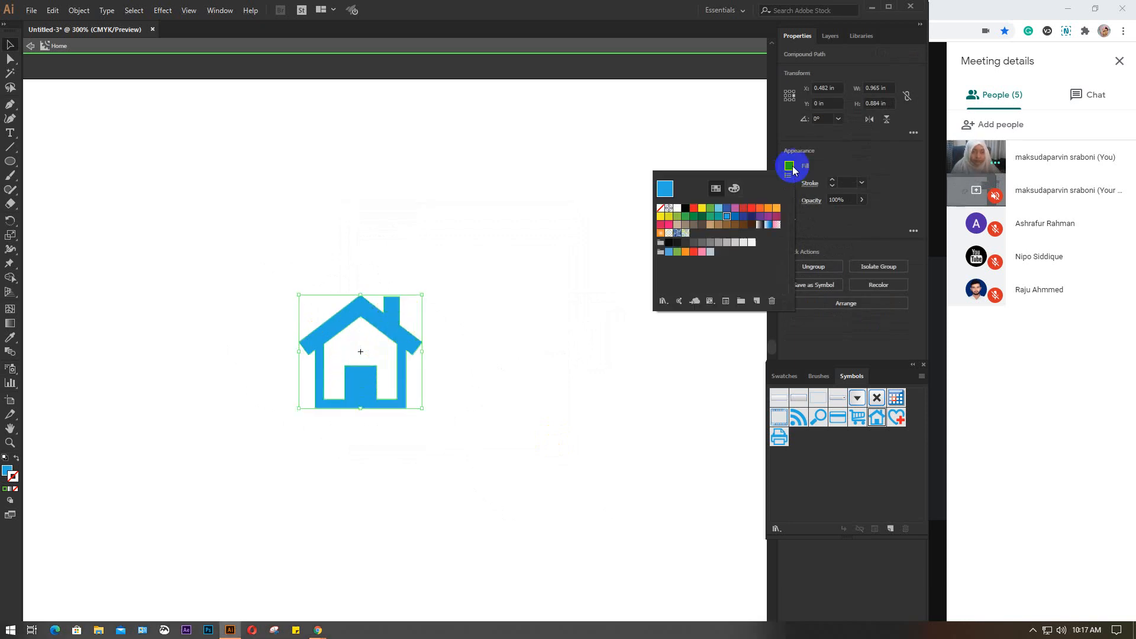
pyautogui.click(751, 208)
pyautogui.click(500, 45)
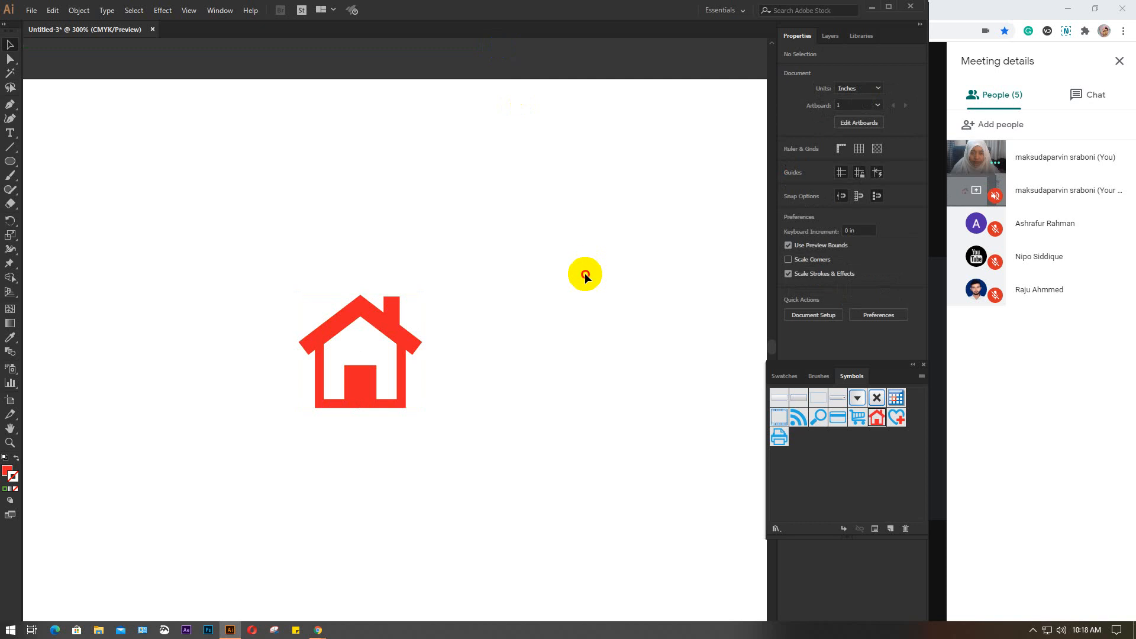
# Delete the red house symbol from the artboard
pyautogui.click(407, 340)
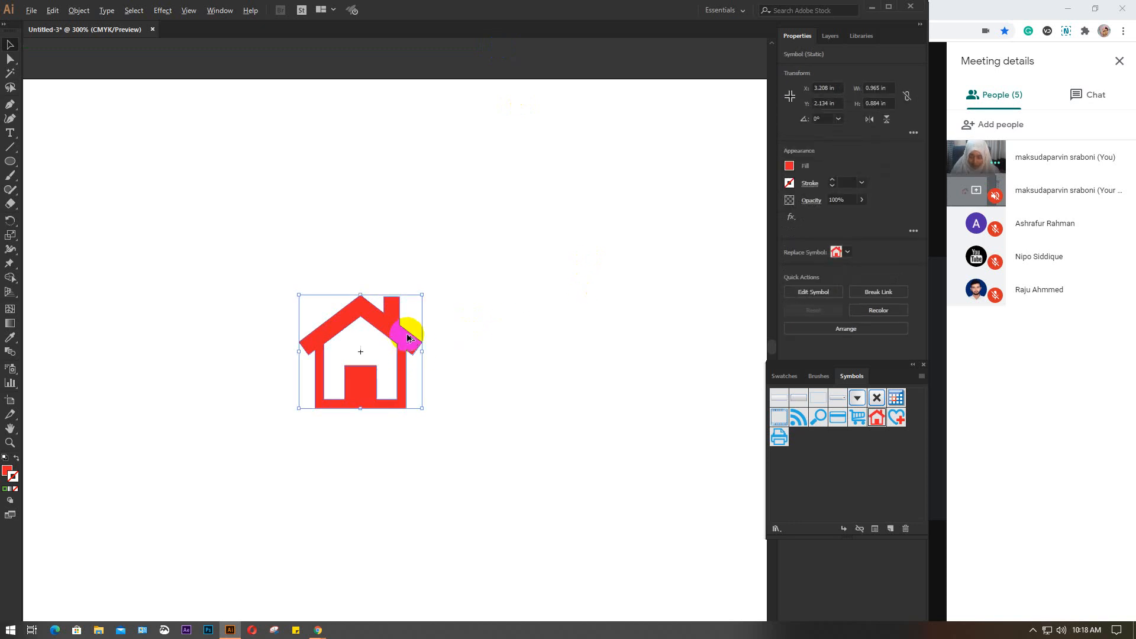
pyautogui.scroll(-1, 408, 338)
pyautogui.moveTo(408, 339)
pyautogui.mouseDown()
pyautogui.moveTo(452, 341)
pyautogui.moveTo(428, 346)
pyautogui.mouseUp()
pyautogui.press('Delete')
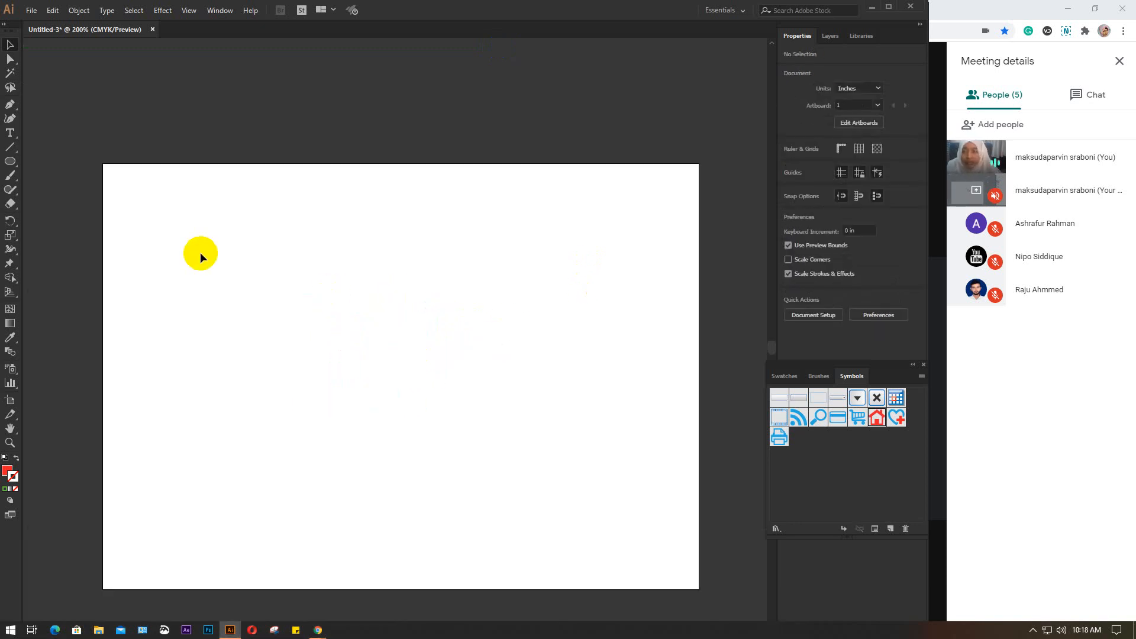
# Place one shopping cart symbol near the artboard's centre with the Symbol Sprayer
pyautogui.click(923, 364)
pyautogui.moveTo(10, 368); pyautogui.dragTo(123, 371)
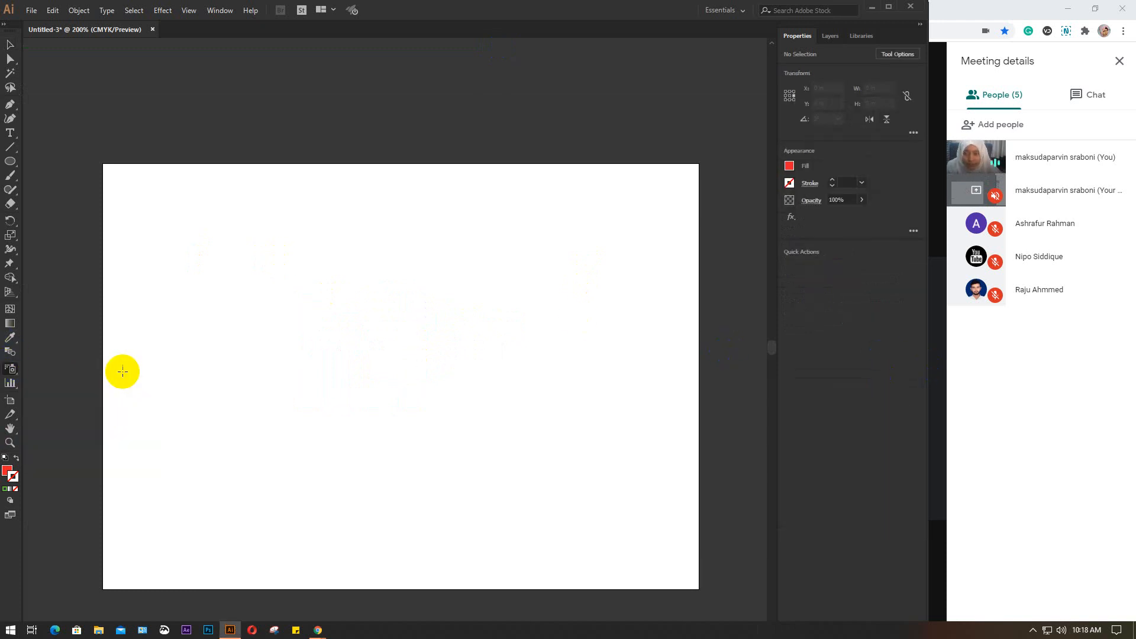
pyautogui.click(220, 10)
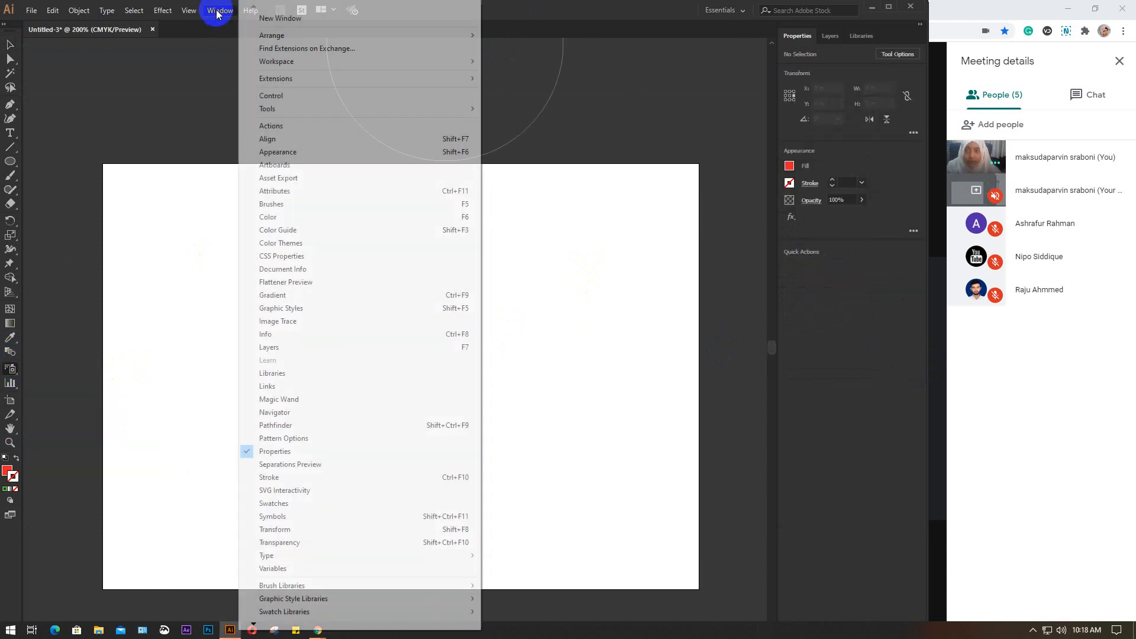
pyautogui.click(274, 517)
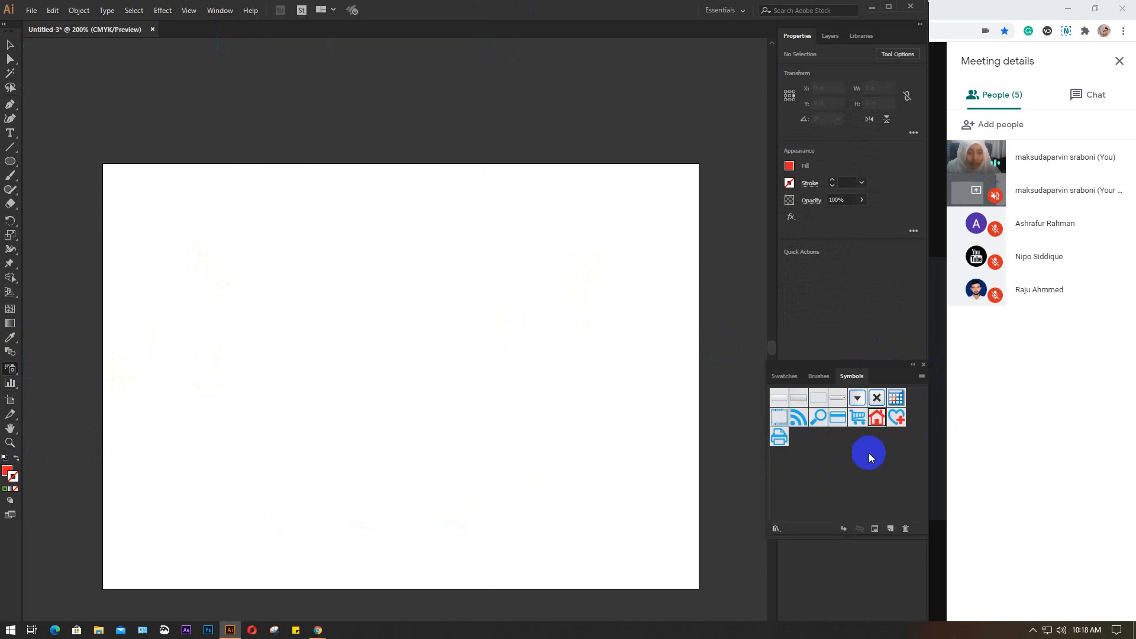
pyautogui.click(859, 418)
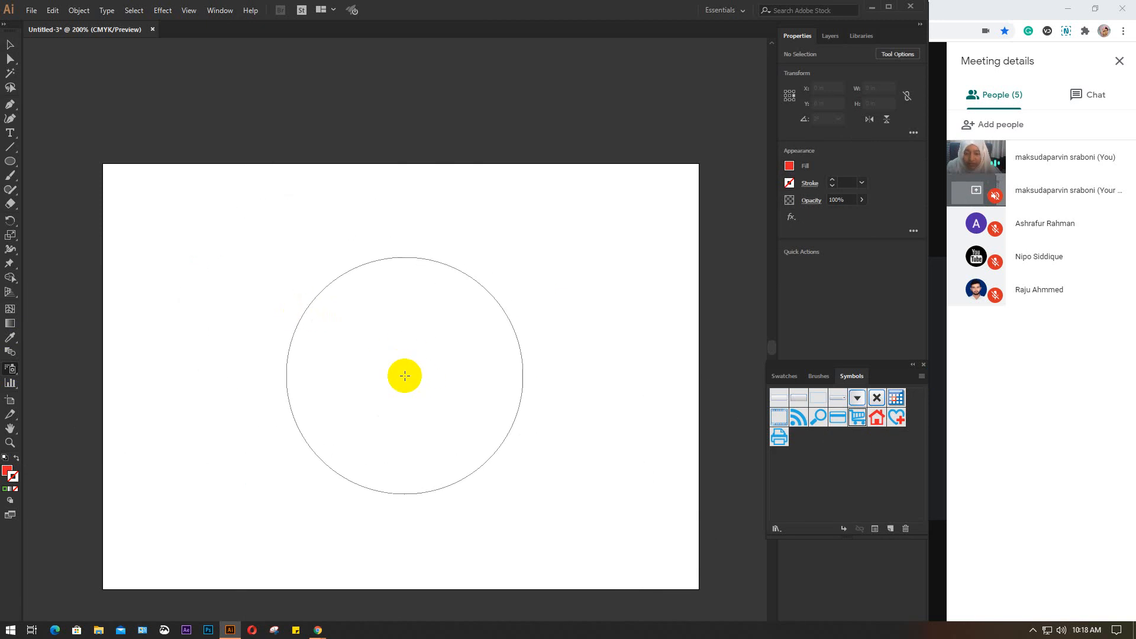
pyautogui.click(386, 369)
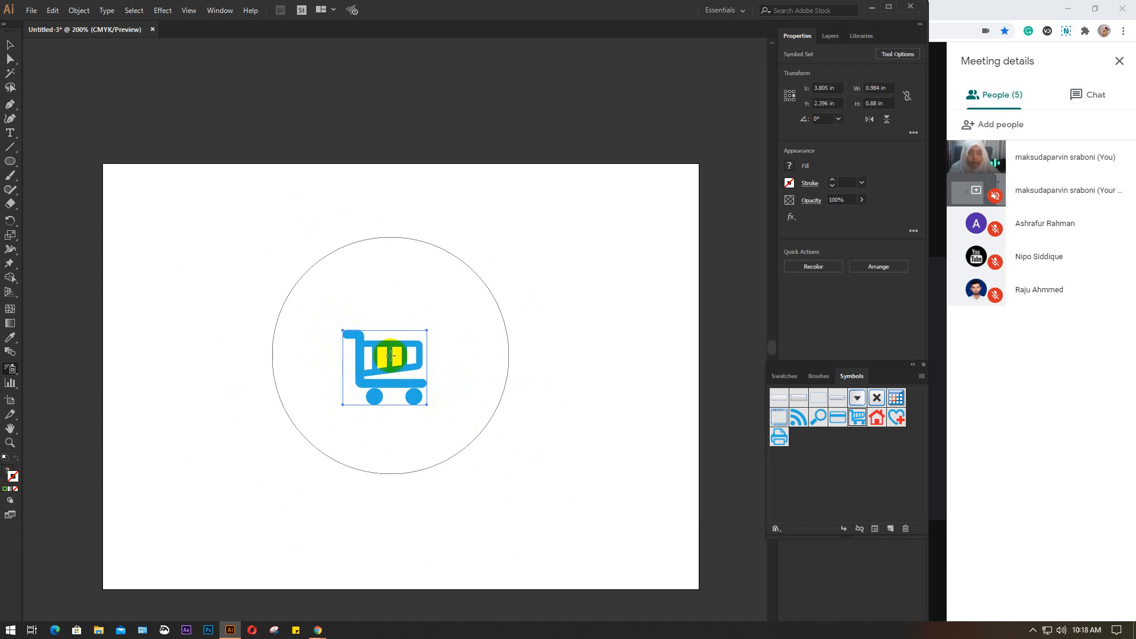
pyautogui.press('v')
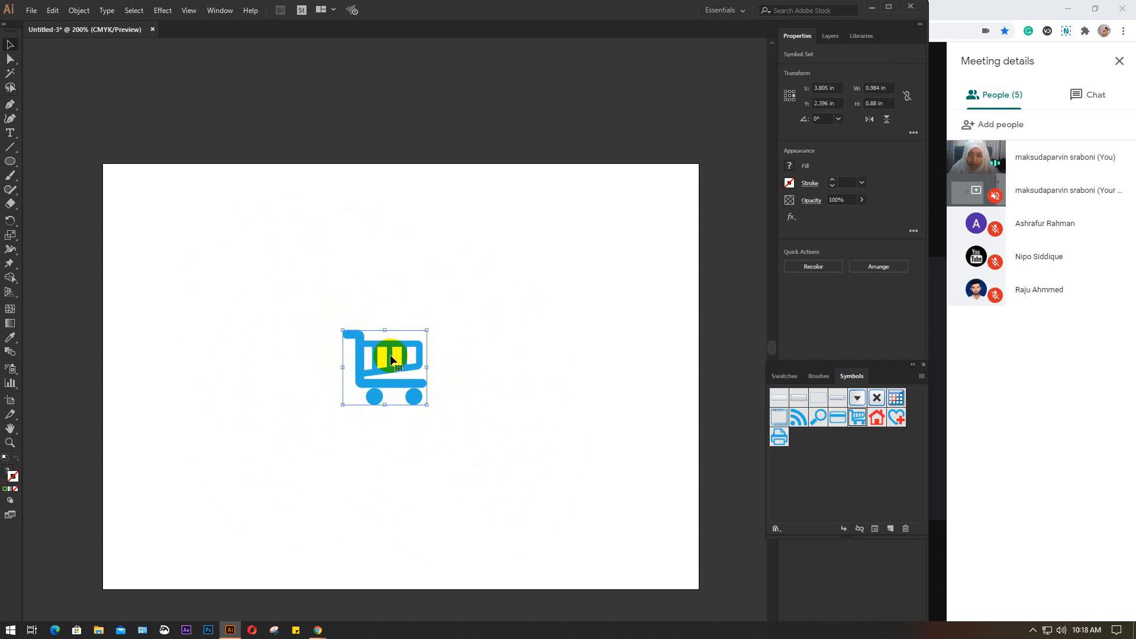
pyautogui.click(480, 344)
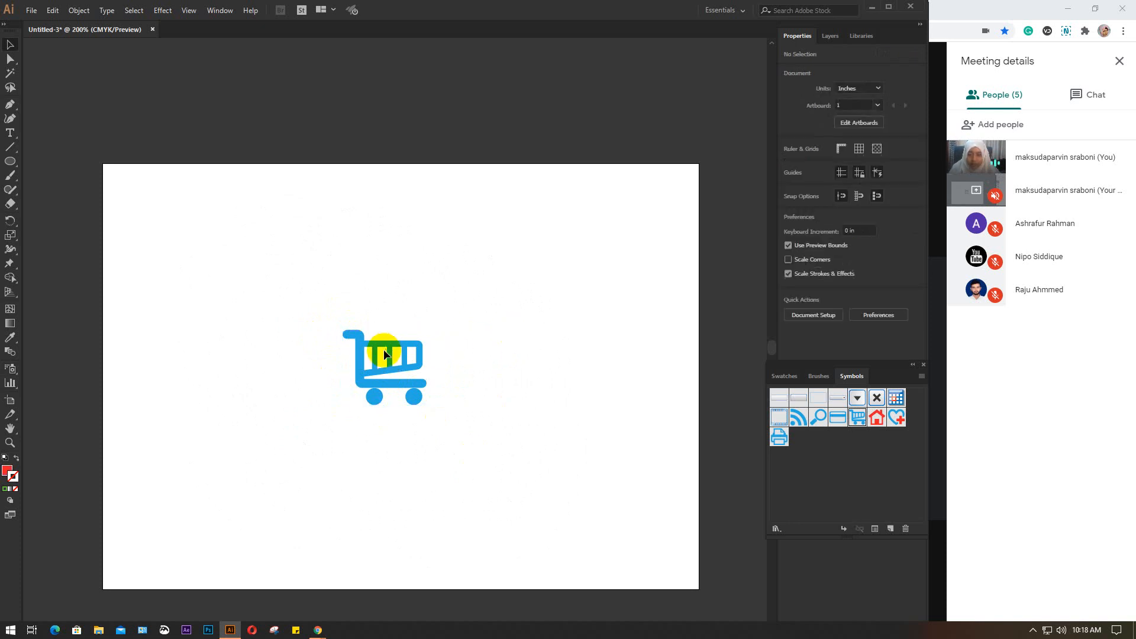
# Recolor the placed shopping cart symbol from its blue artwork colour to red e02b2b
pyautogui.click(393, 348)
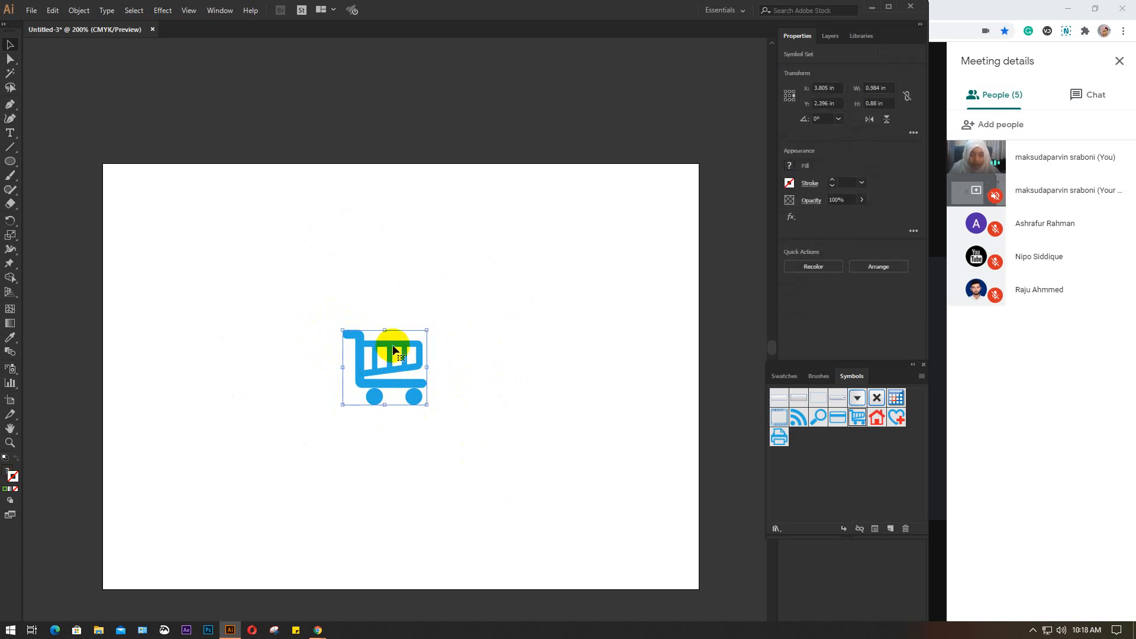
pyautogui.click(813, 276)
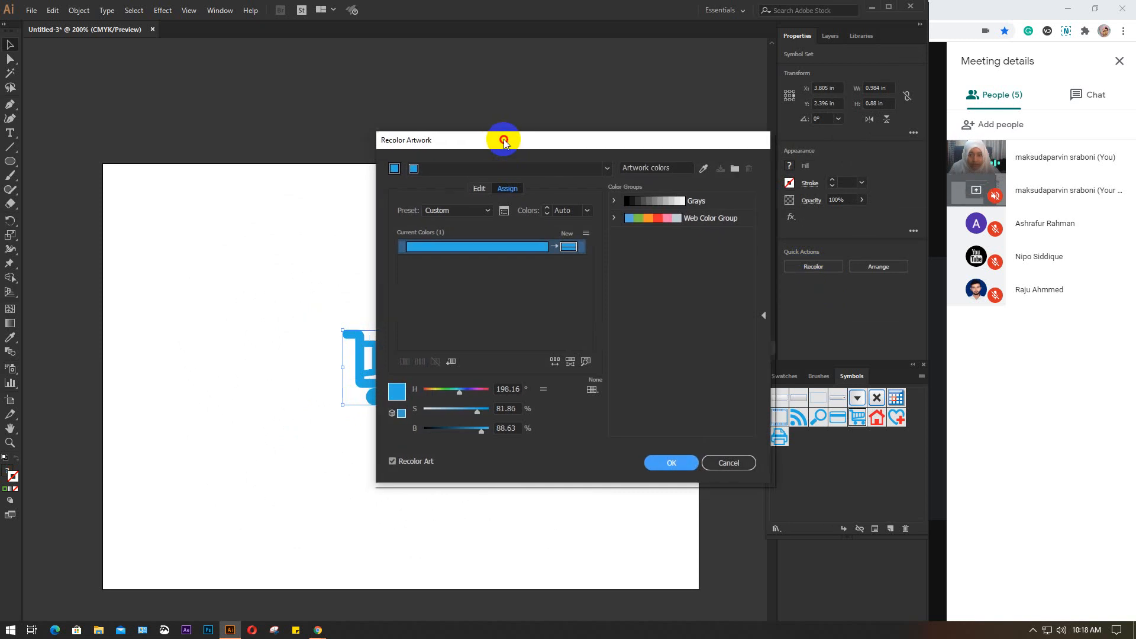
pyautogui.moveTo(503, 140); pyautogui.dragTo(567, 121)
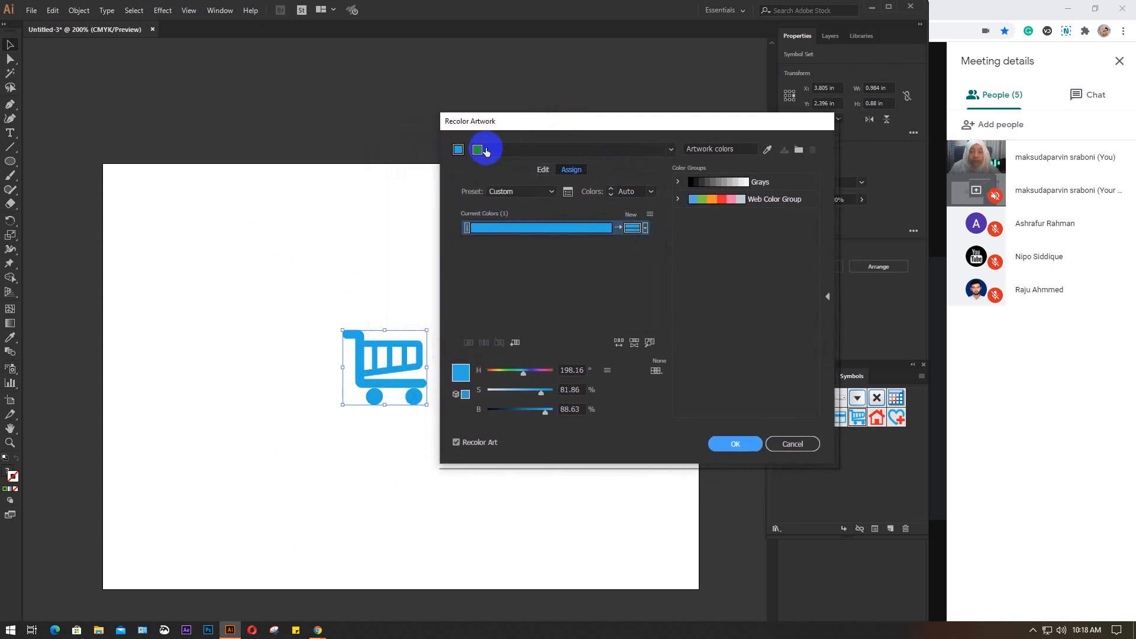
pyautogui.doubleClick(461, 373)
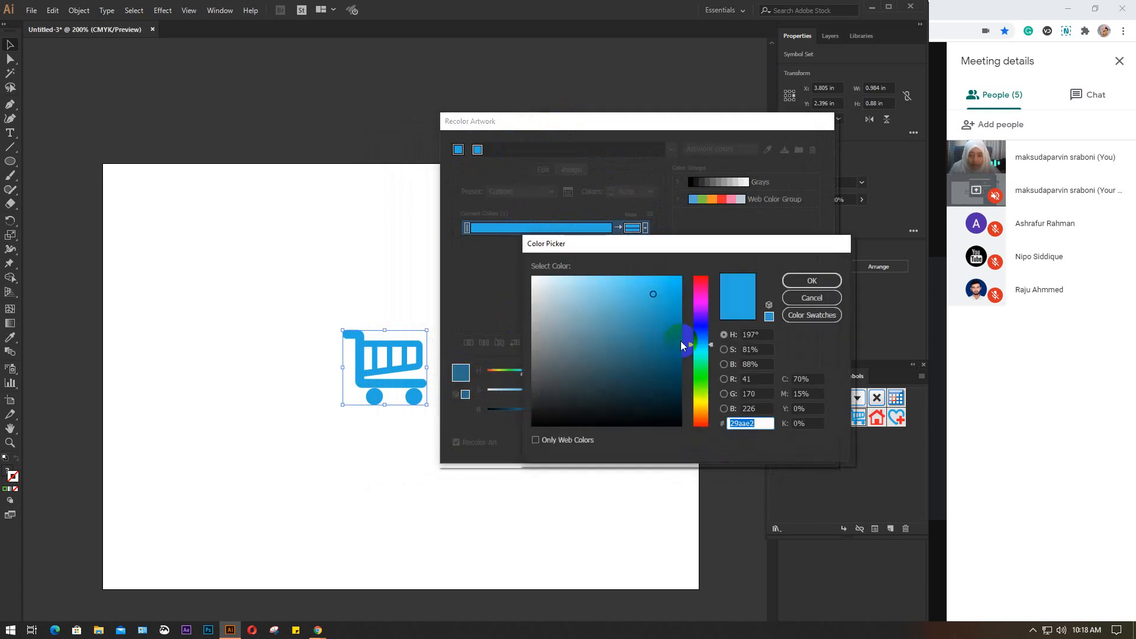
pyautogui.moveTo(701, 342); pyautogui.dragTo(711, 276)
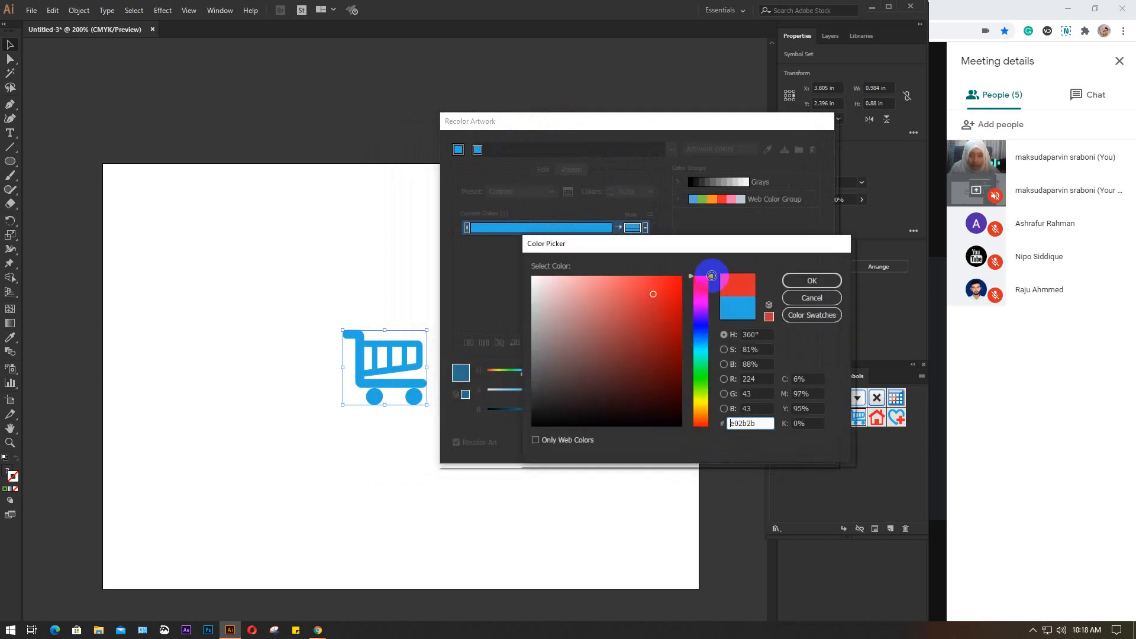
pyautogui.click(803, 283)
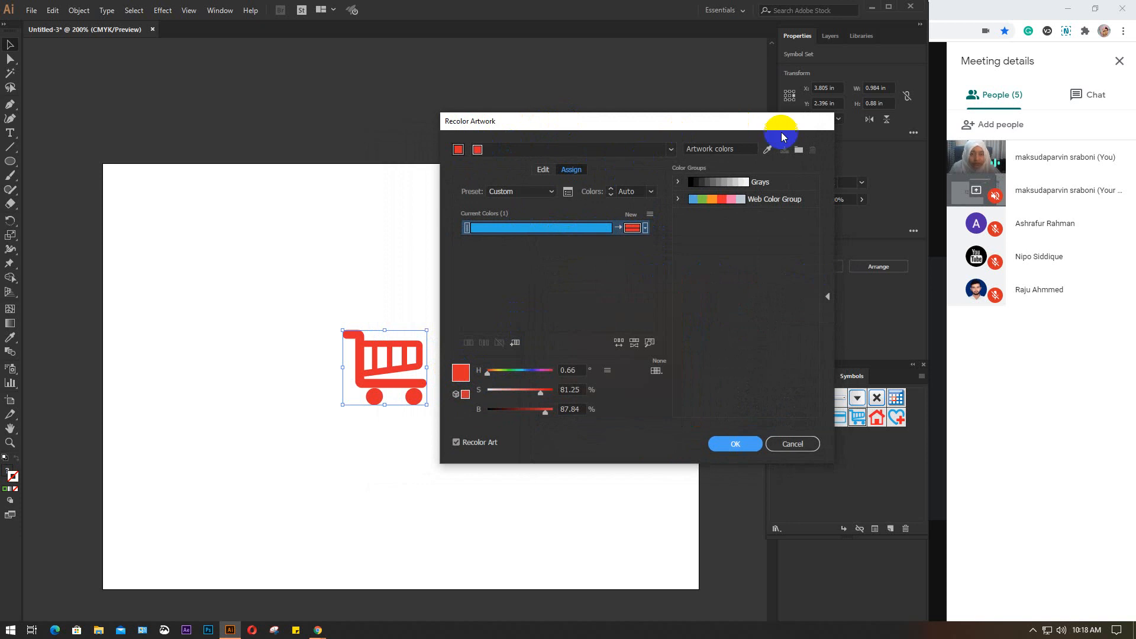
pyautogui.click(734, 445)
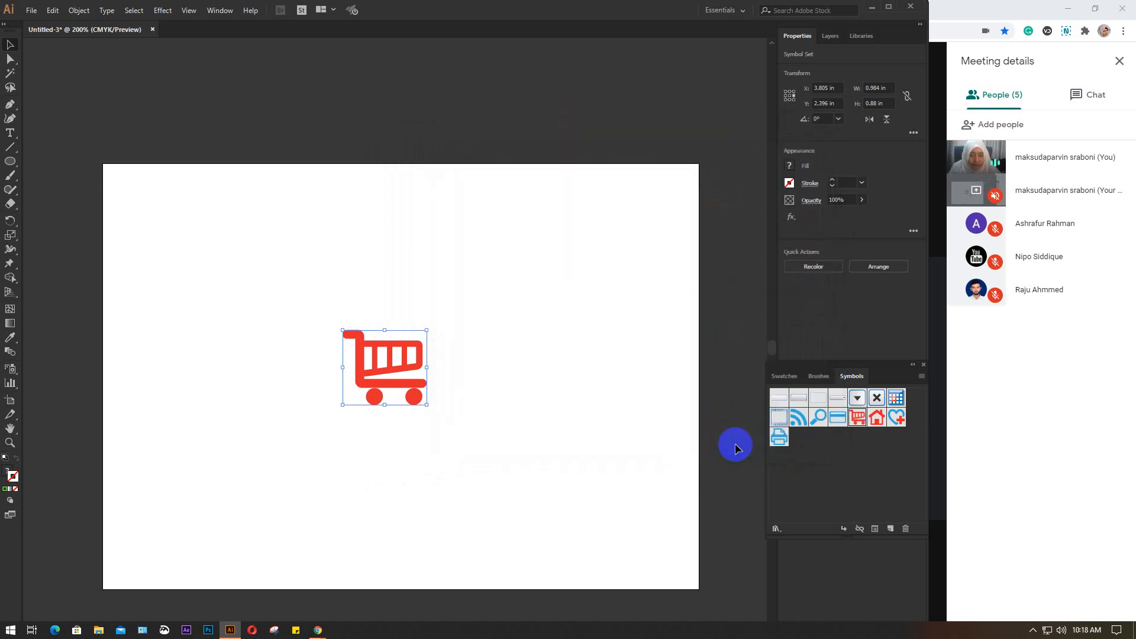
# Delete the shopping cart symbol set from the artboard
pyautogui.click(858, 418)
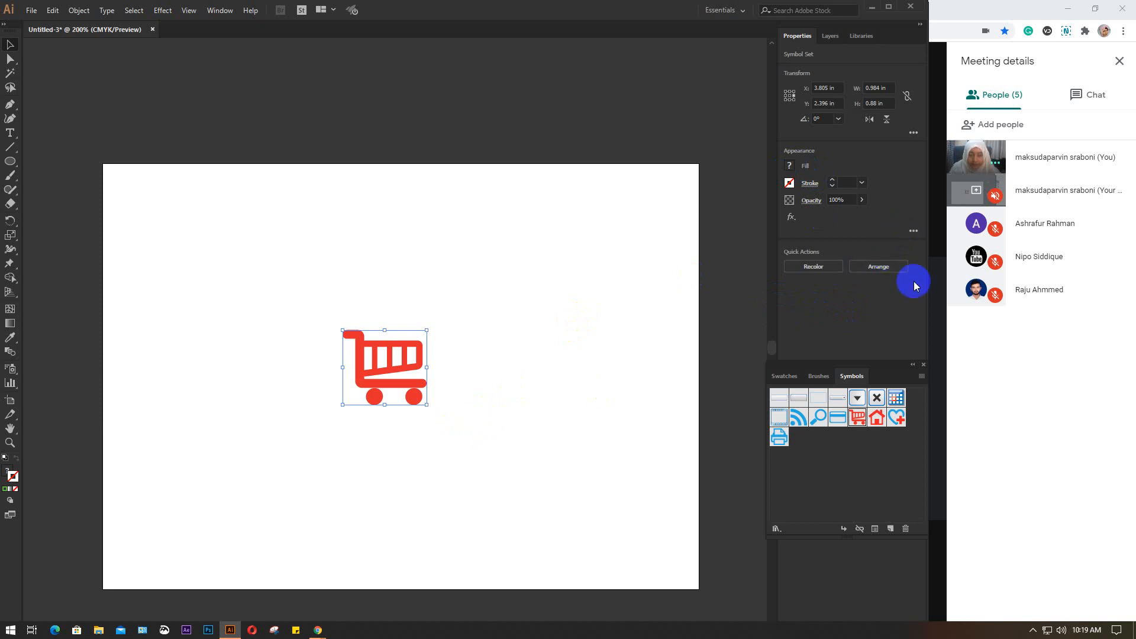
pyautogui.moveTo(857, 365)
pyautogui.mouseDown()
pyautogui.moveTo(840, 490)
pyautogui.moveTo(822, 371)
pyautogui.moveTo(849, 362)
pyautogui.mouseUp()
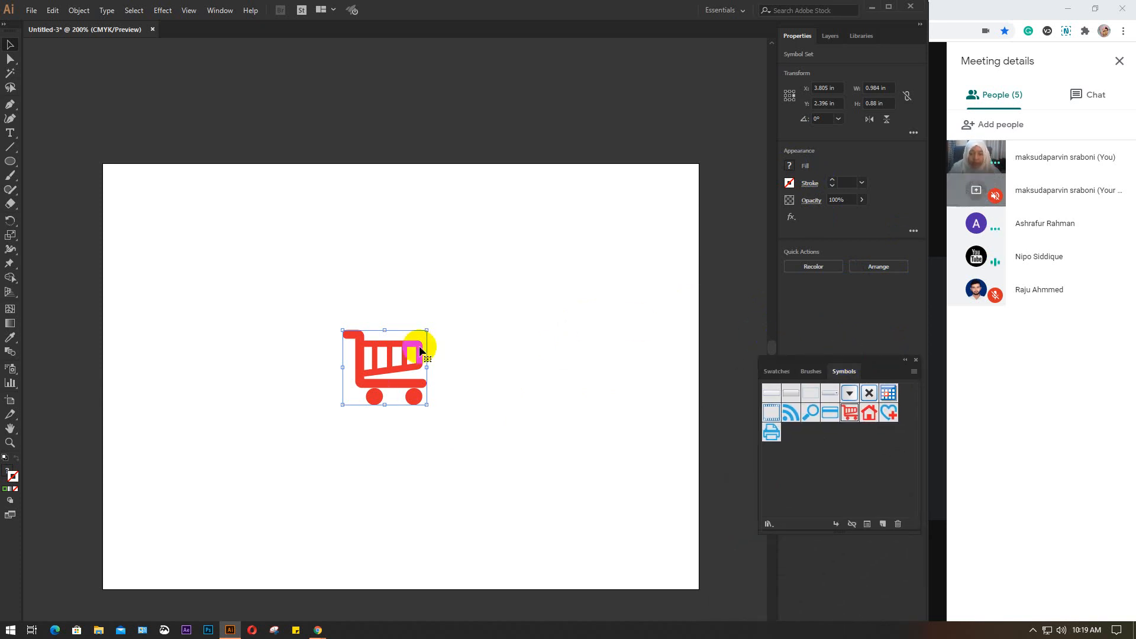
pyautogui.press('Delete')
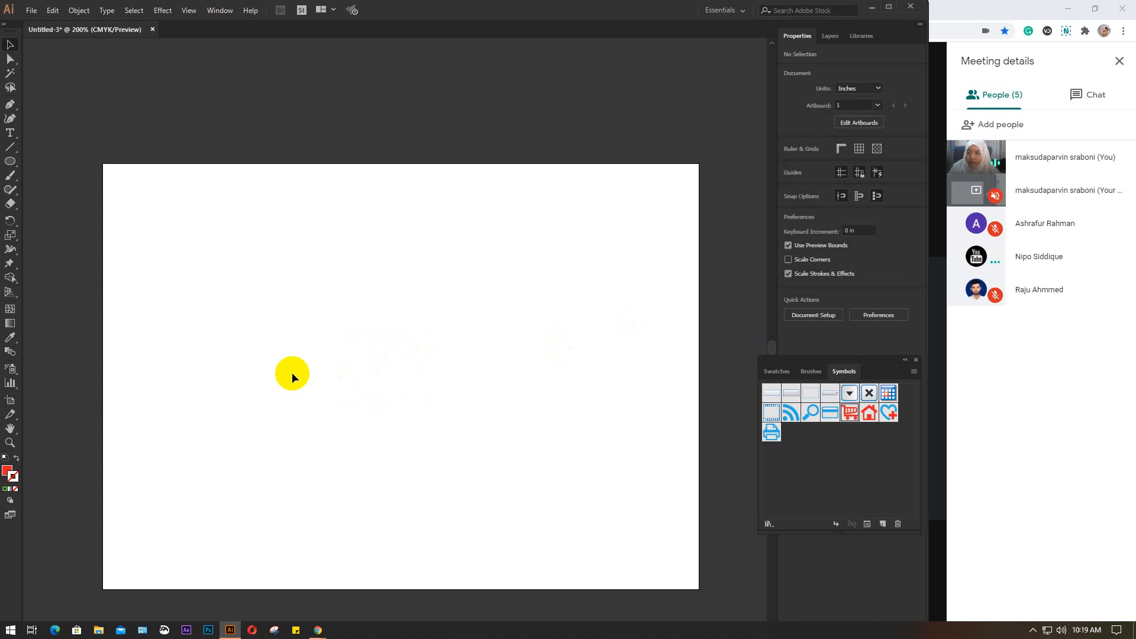
# Draw a closed, curved red petal about 0.92 by 0.70 in with the Pen tool in the artboard's upper middle
pyautogui.click(10, 163)
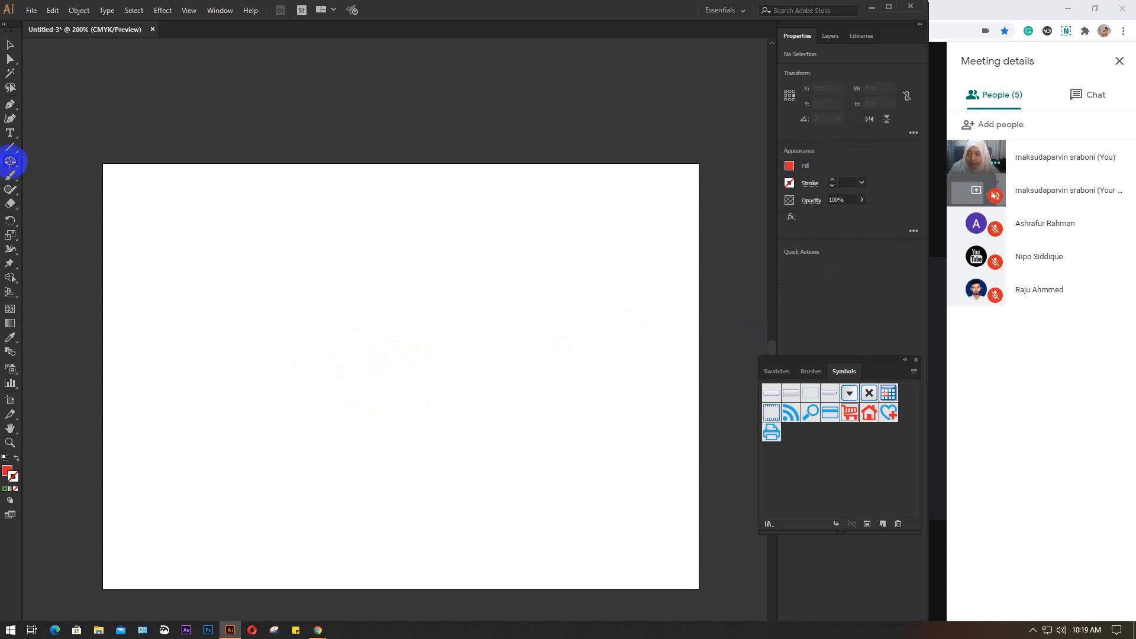
pyautogui.click(10, 105)
pyautogui.click(338, 243)
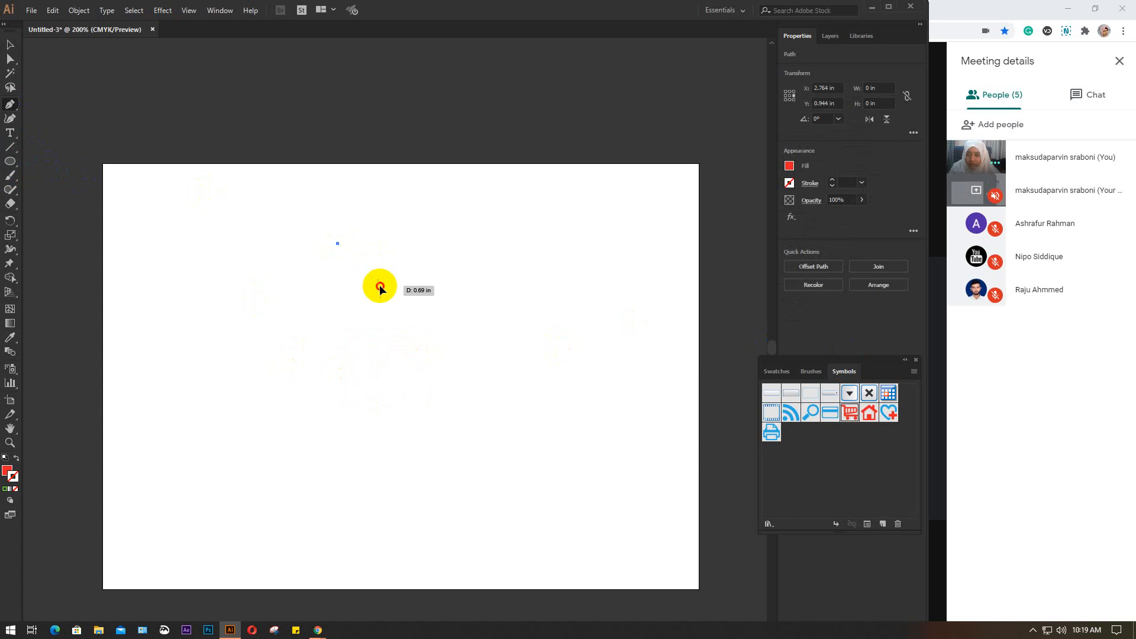
pyautogui.moveTo(380, 286); pyautogui.dragTo(397, 319)
pyautogui.moveTo(402, 243); pyautogui.dragTo(371, 225)
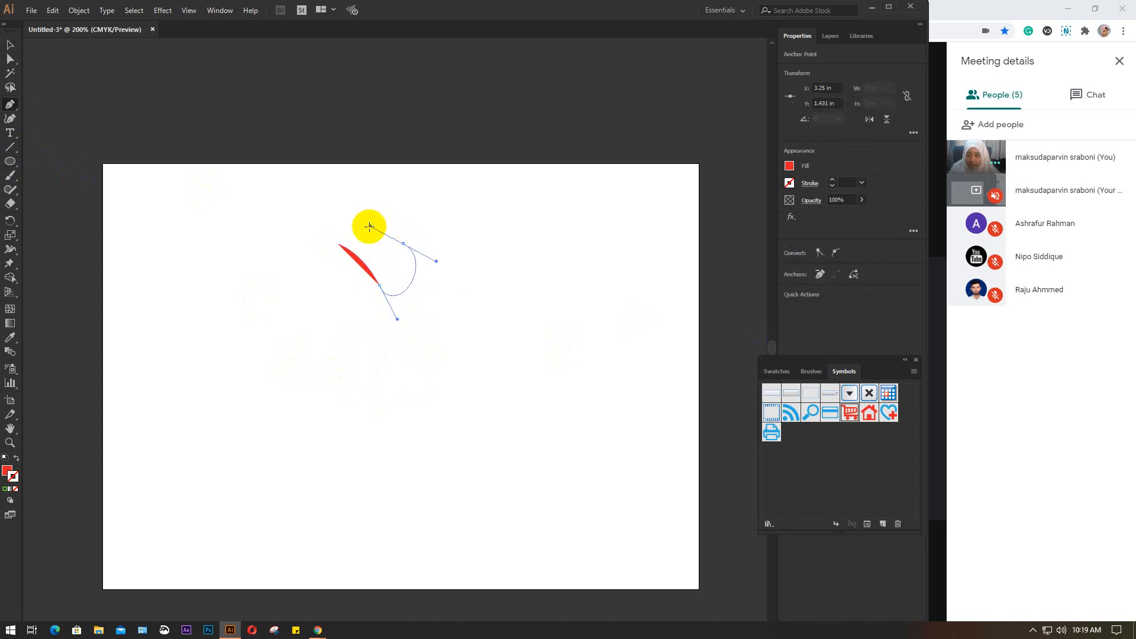
pyautogui.click(339, 243)
pyautogui.click(10, 45)
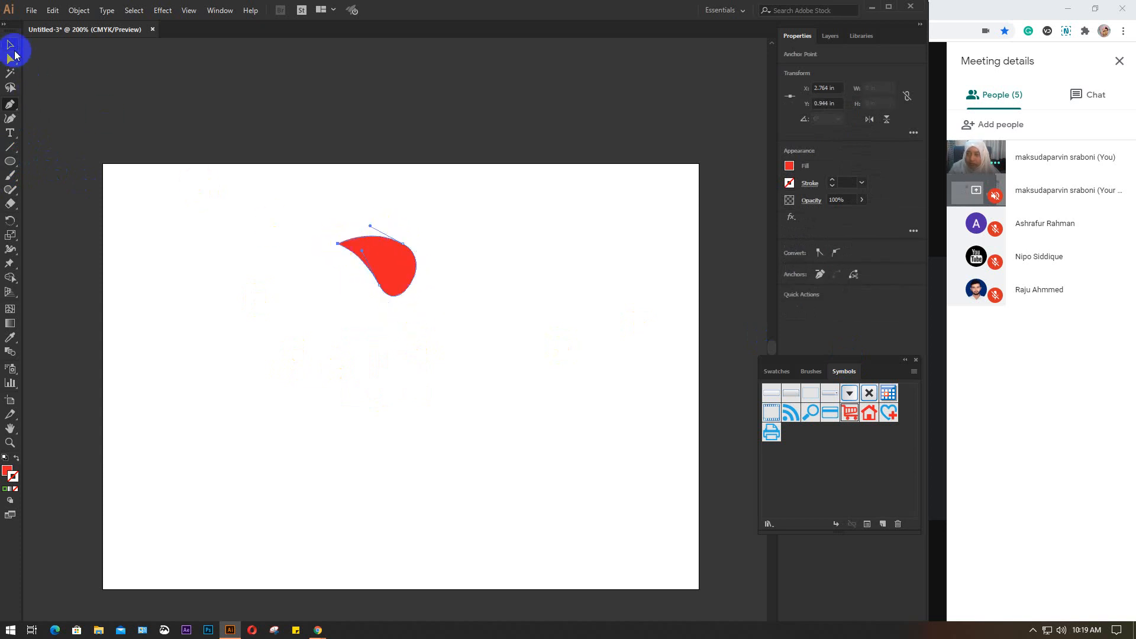
# Try to copy the petal rotated 30° about a point below it, and undo the attempt
pyautogui.click(10, 220)
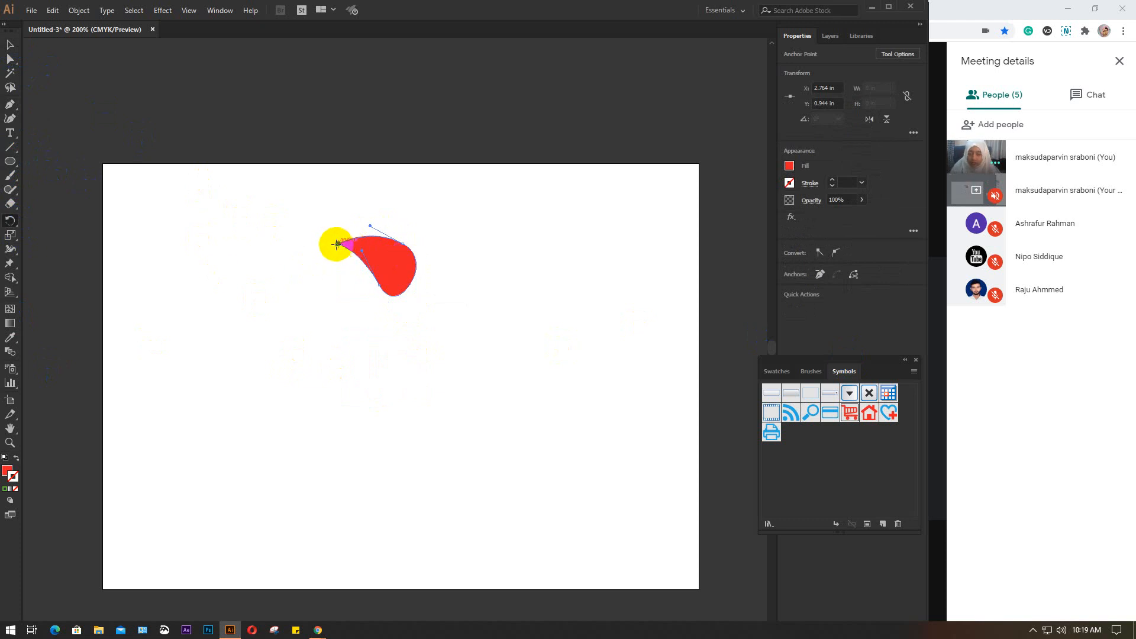
pyautogui.keyDown('alt'); pyautogui.click(422, 349); pyautogui.keyUp('alt')
pyautogui.click(630, 140)
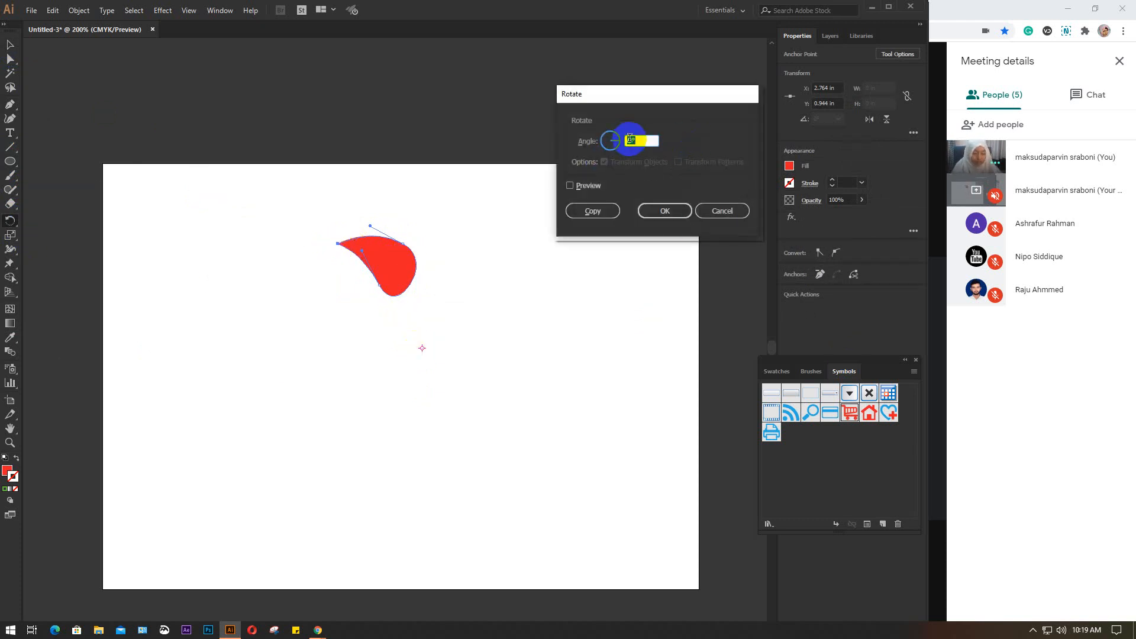
pyautogui.click(681, 132)
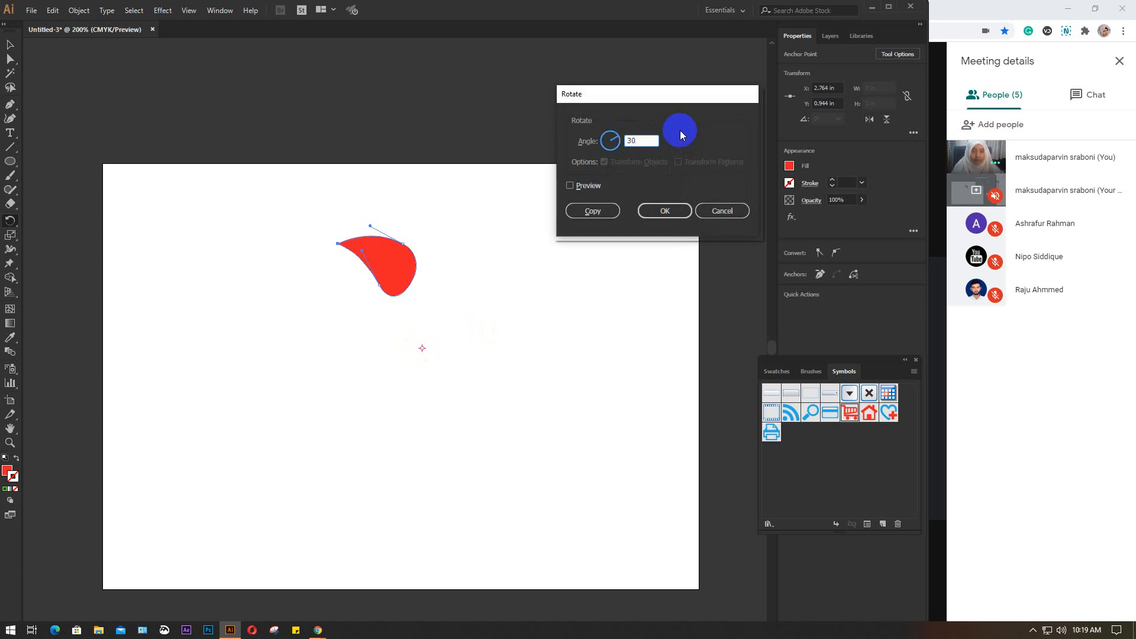
pyautogui.click(609, 215)
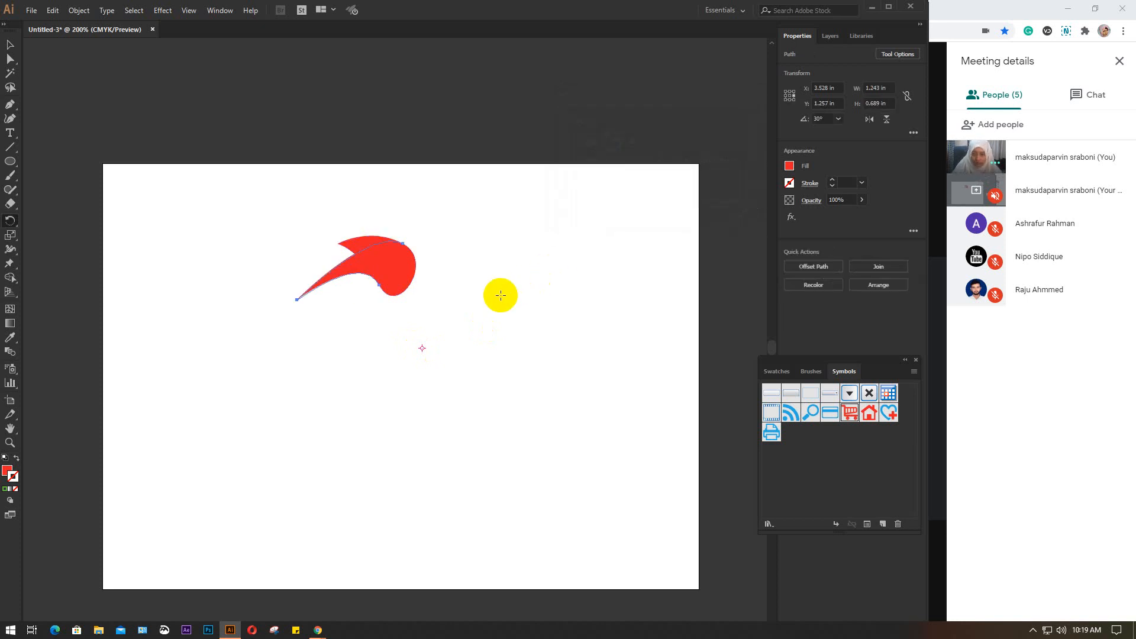
pyautogui.hotkey('ctrl', 'z')
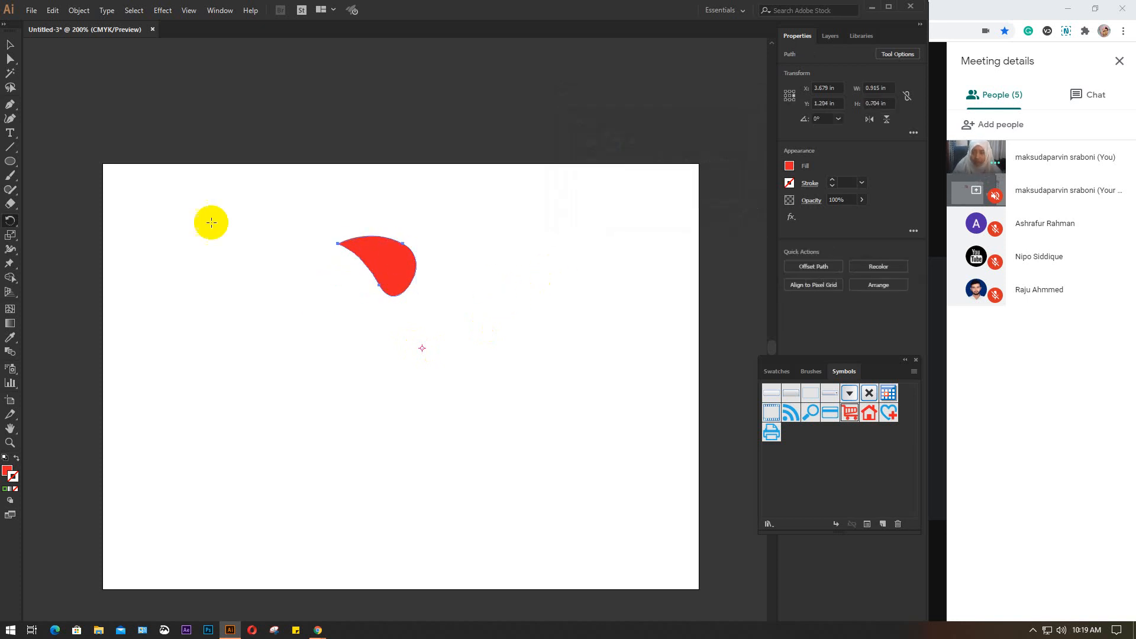
# Select the whole petal and make a copy rotated 30° about a point below it
pyautogui.click(10, 44)
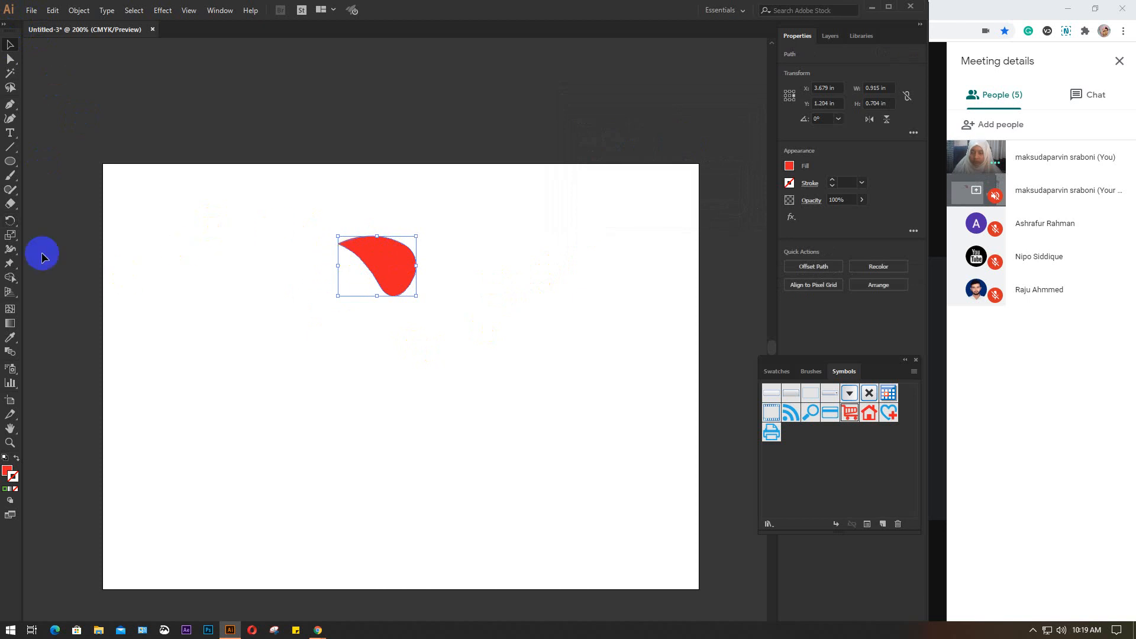
pyautogui.click(10, 220)
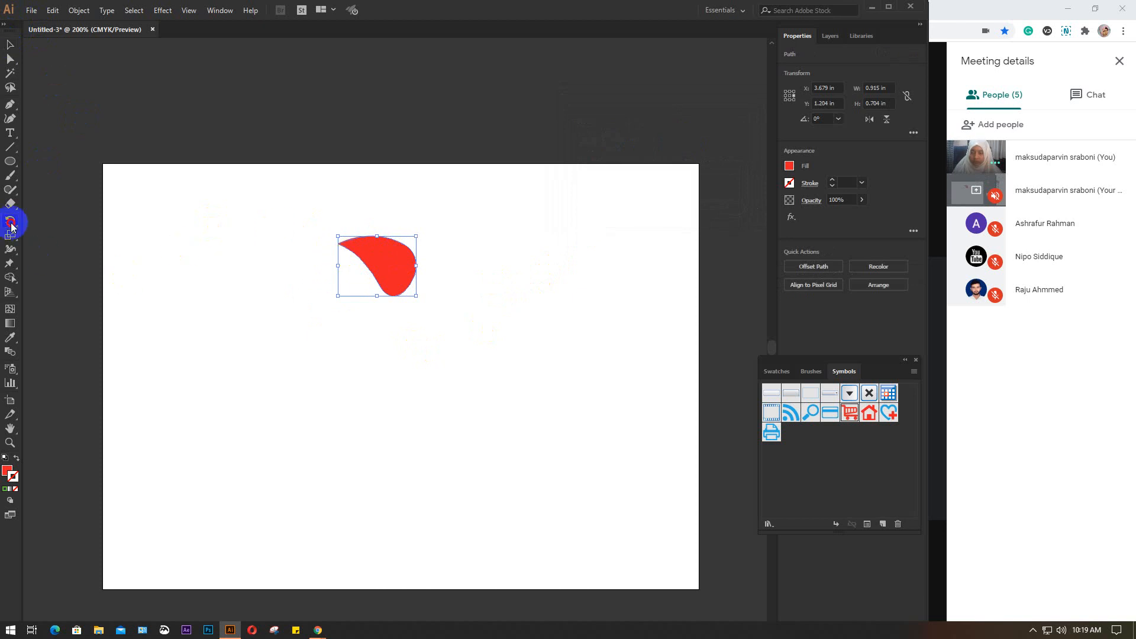
pyautogui.keyDown('alt'); pyautogui.click(420, 348); pyautogui.keyUp('alt')
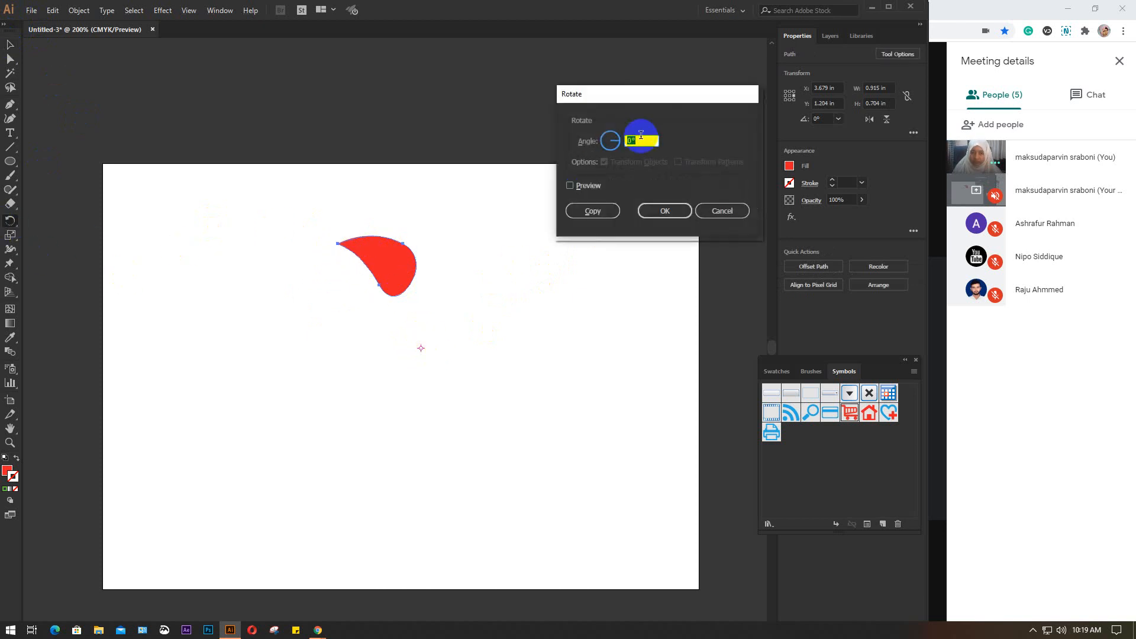
pyautogui.click(589, 214)
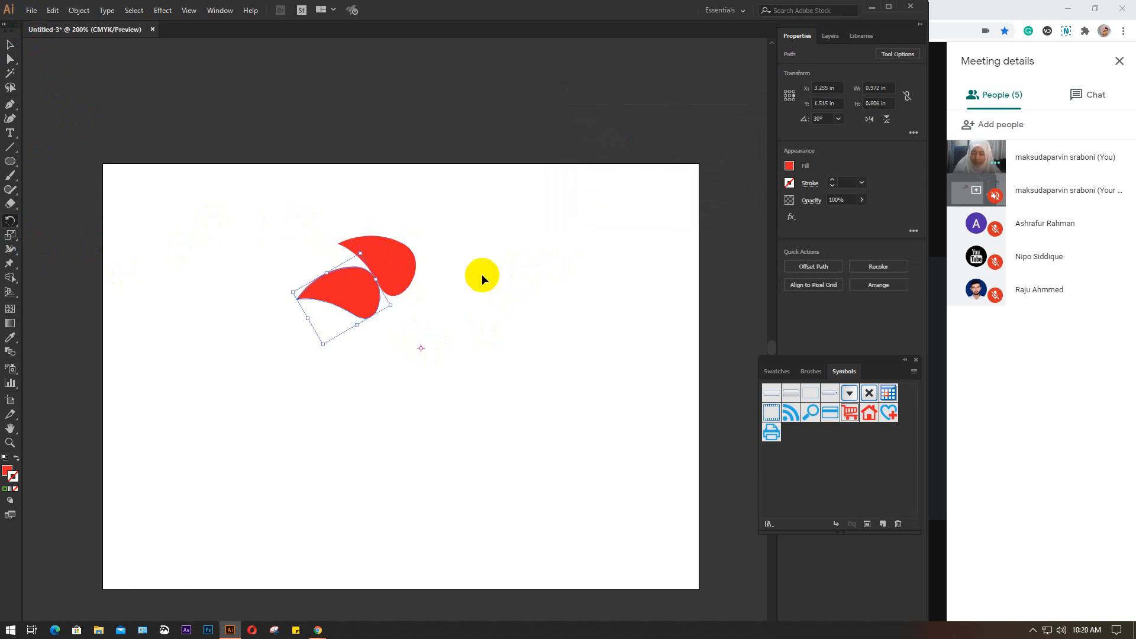
# Repeat the rotated copy until twelve petals form a full ring, and select the whole ring
pyautogui.hotkey('ctrl', 'd')
pyautogui.hotkey('ctrl', 'd')
pyautogui.hotkey('ctrl', 'd')
pyautogui.hotkey('ctrl', 'd')
pyautogui.hotkey('ctrl', 'd')
pyautogui.hotkey('ctrl', 'd')
pyautogui.hotkey('ctrl', 'd')
pyautogui.hotkey('ctrl', 'd')
pyautogui.hotkey('ctrl', 'd')
pyautogui.hotkey('ctrl', 'd')
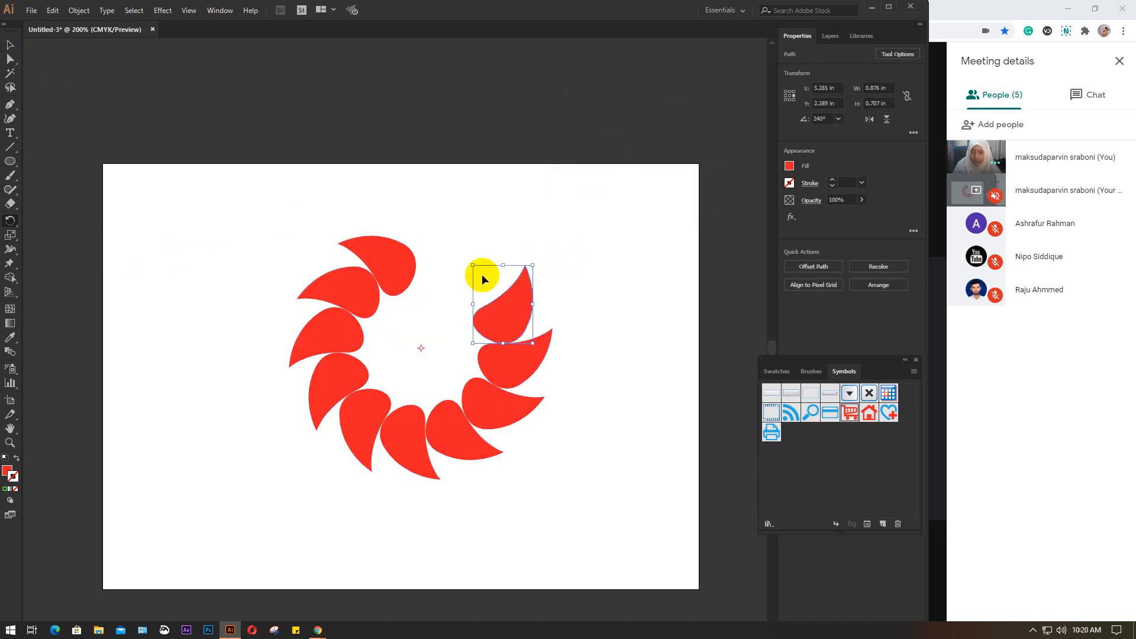
pyautogui.hotkey('ctrl', 'd')
pyautogui.hotkey('ctrl', 'd')
pyautogui.hotkey('ctrl', 'd')
pyautogui.click(3, 43)
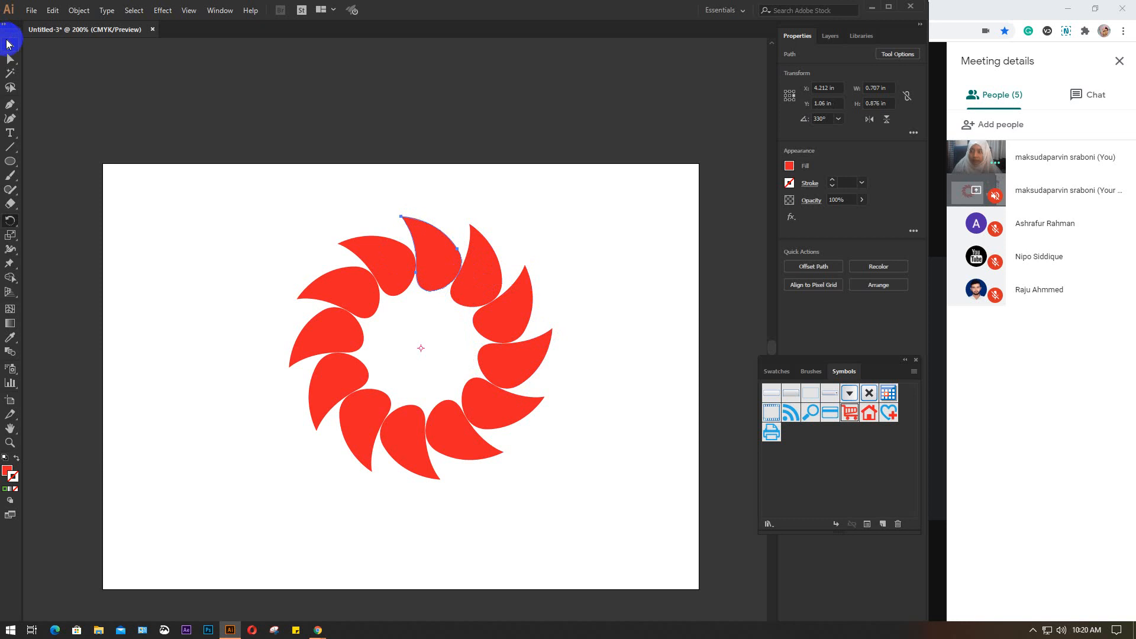
pyautogui.moveTo(231, 203); pyautogui.dragTo(594, 505)
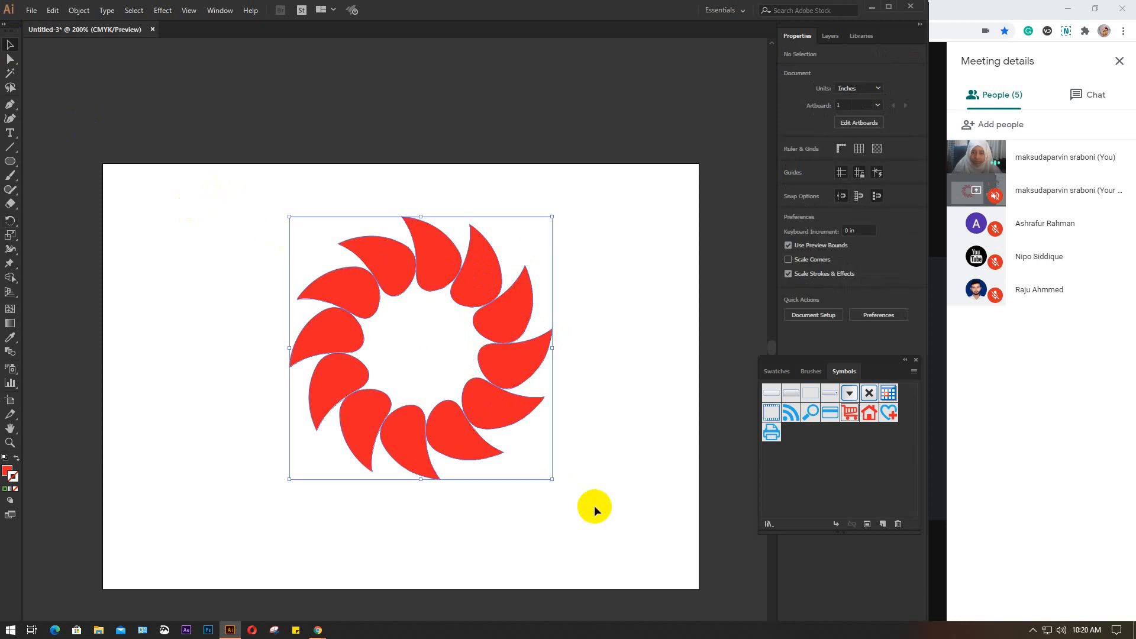
# Group the twelve red petals of the ring into one object
pyautogui.hotkey('ctrl', 'shift', 'b')
pyautogui.hotkey('ctrl', 'g')
pyautogui.click(527, 392)
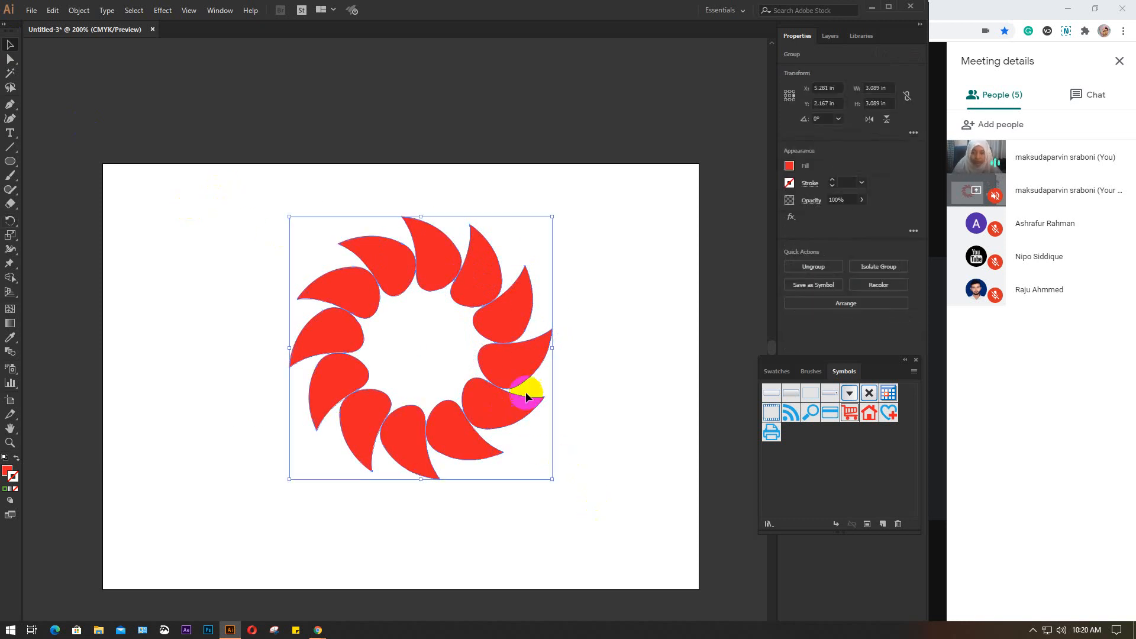
pyautogui.click(438, 255)
# Save the petal-ring group as a new symbol with export type Graphic and symbol type Static Symbol
pyautogui.moveTo(438, 254); pyautogui.dragTo(827, 456)
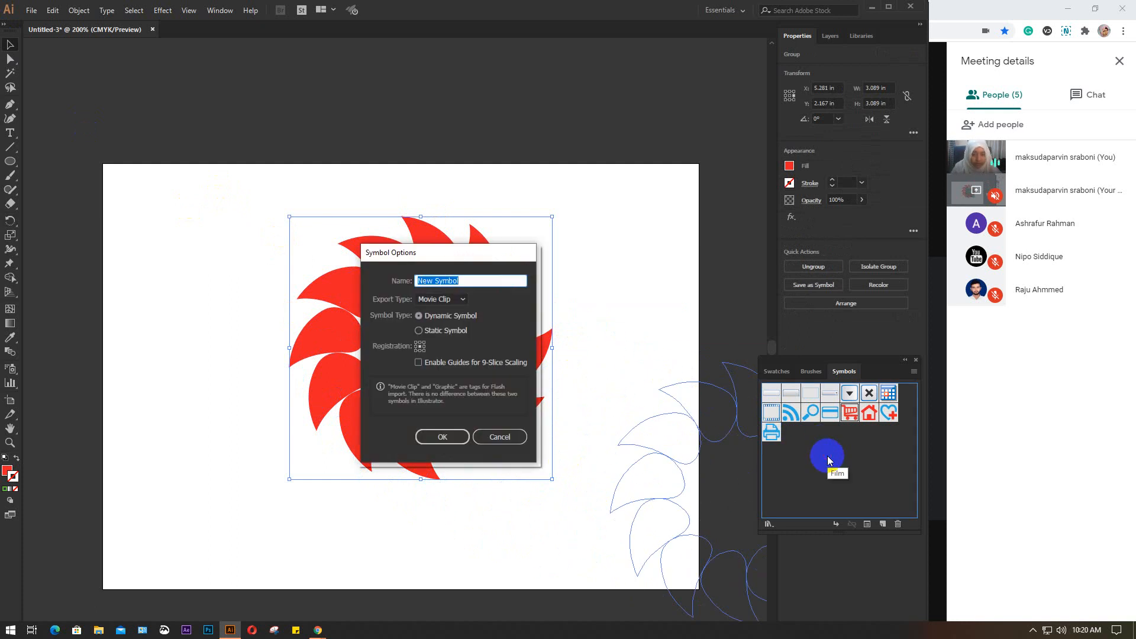
pyautogui.click(462, 301)
pyautogui.click(437, 311)
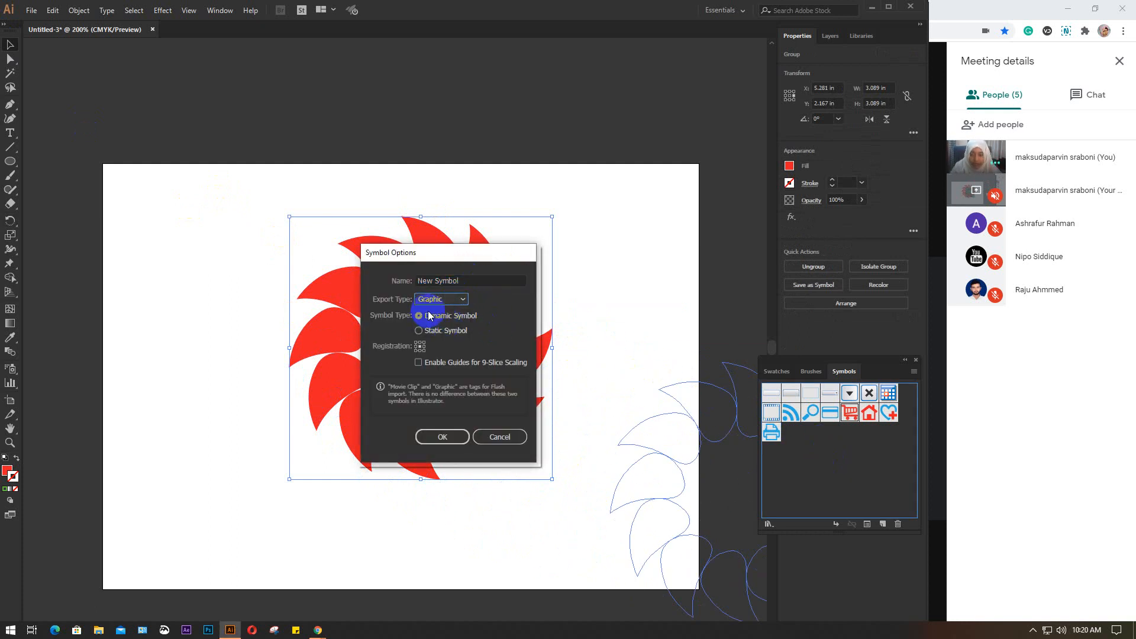
pyautogui.click(432, 332)
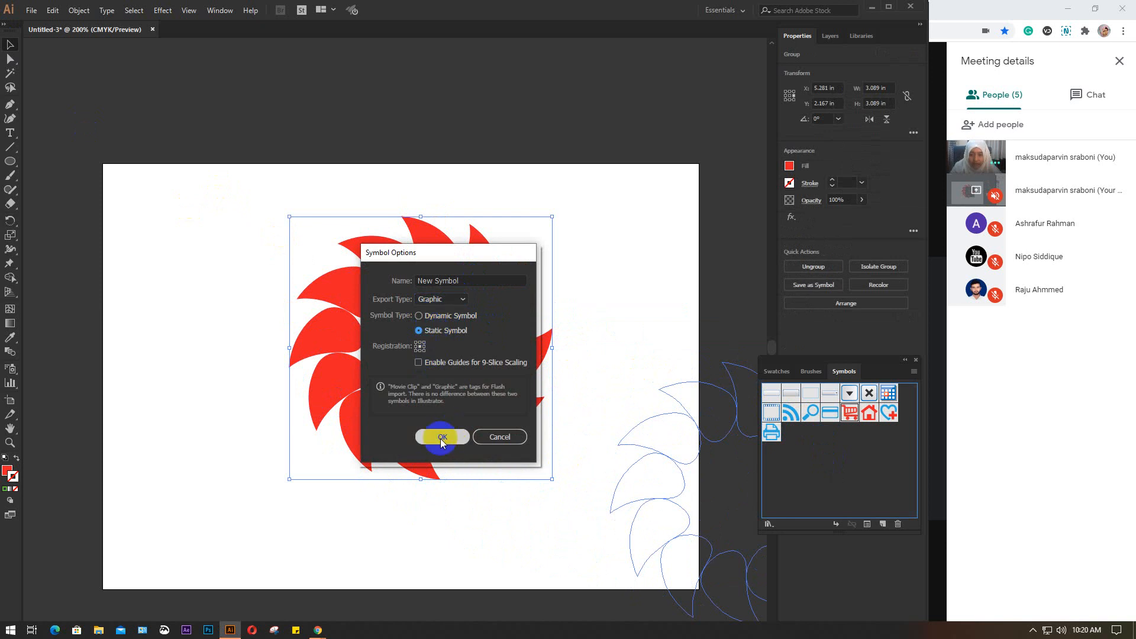
pyautogui.click(442, 437)
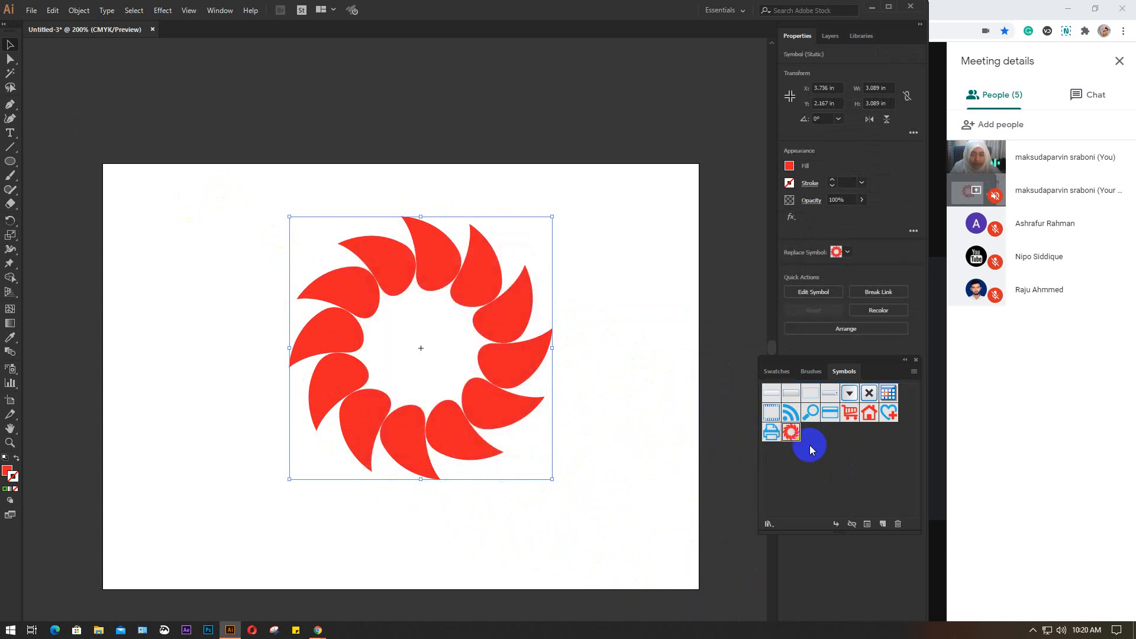
# Delete the petal-ring instance from the artboard
pyautogui.click(463, 334)
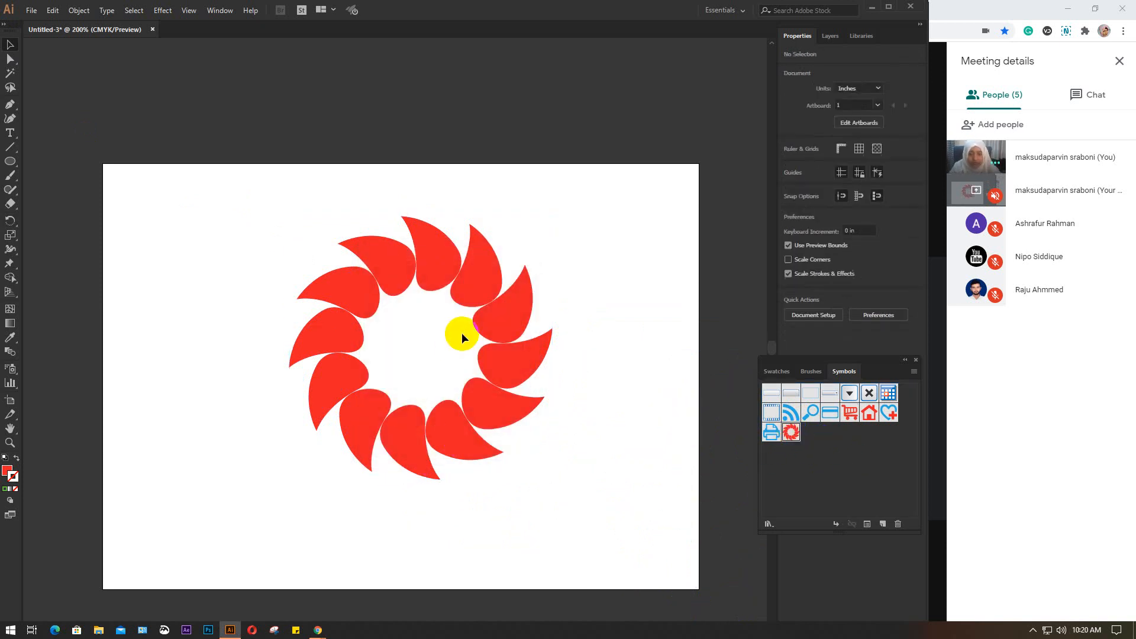
pyautogui.click(451, 261)
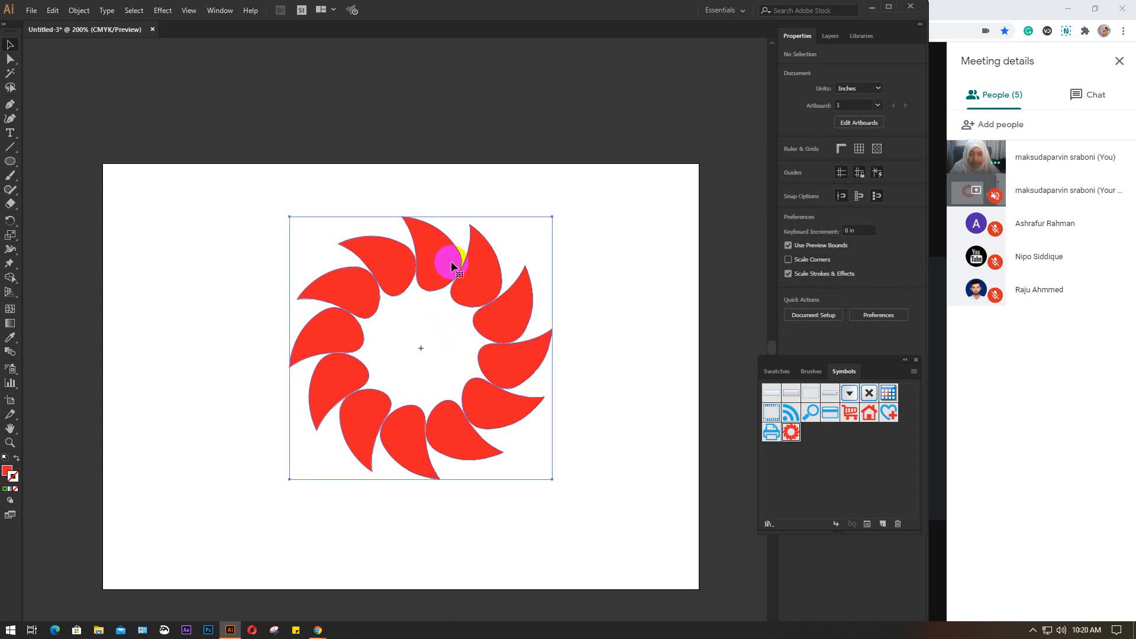
pyautogui.press('Delete')
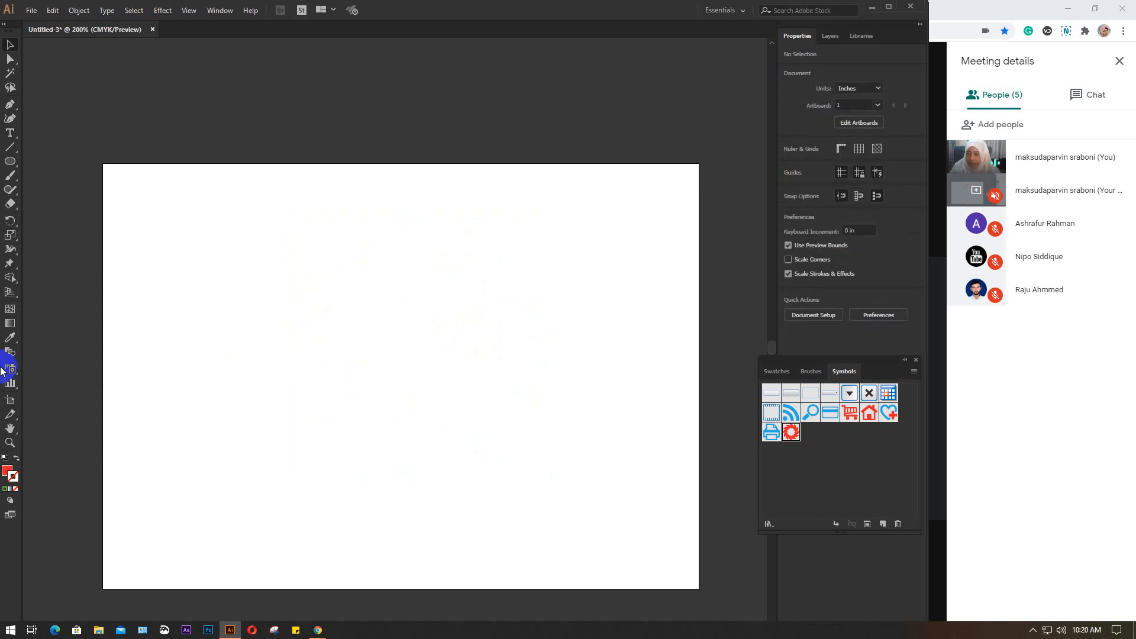
# Spray several overlapping instances of the petal-ring symbol across the artboard with the Symbol Sprayer
pyautogui.moveTo(9, 369); pyautogui.dragTo(101, 372)
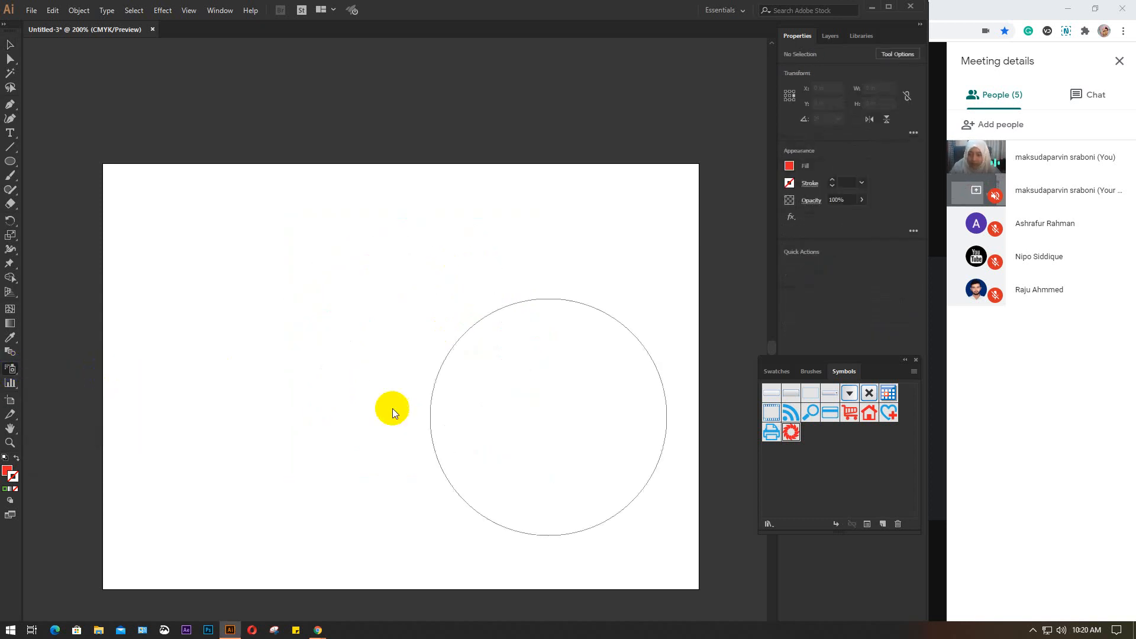
pyautogui.click(397, 363)
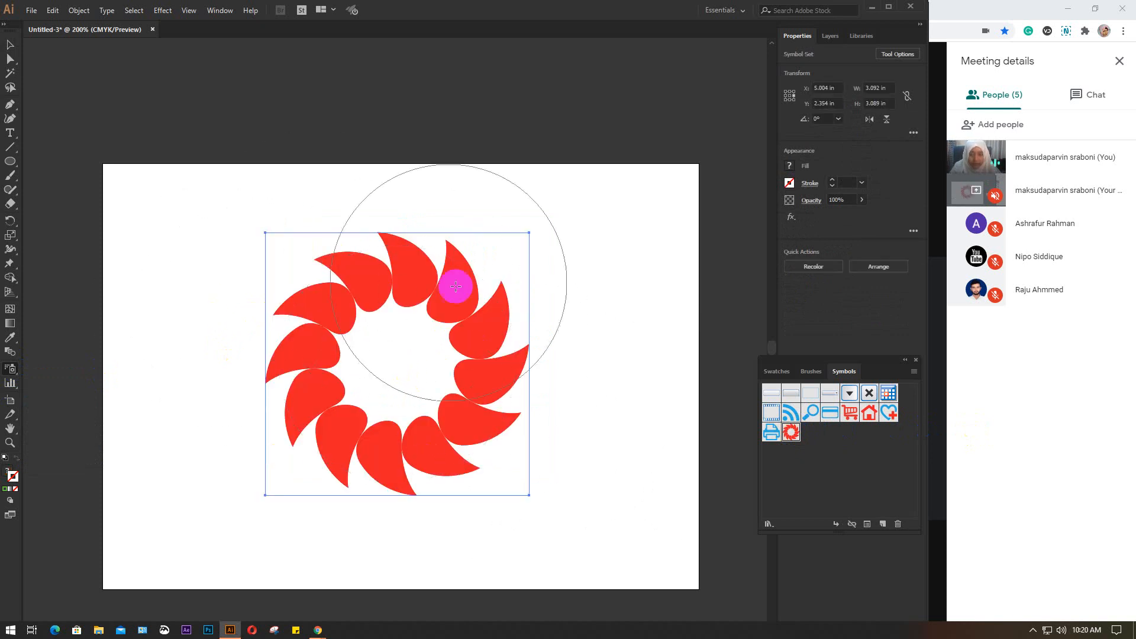
pyautogui.click(592, 249)
pyautogui.click(611, 457)
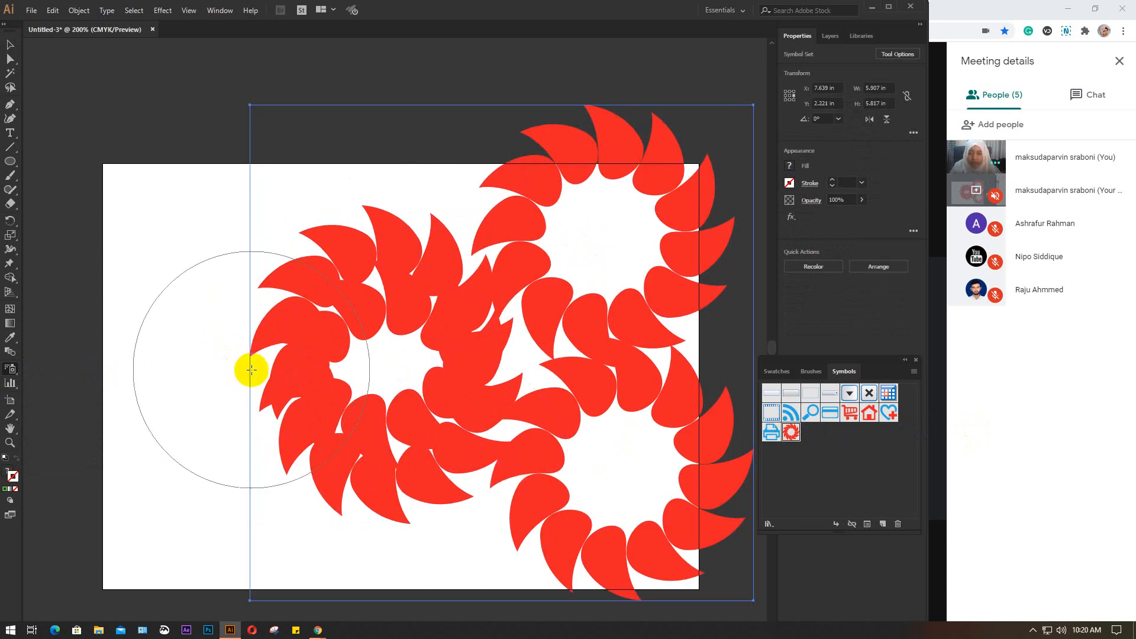
pyautogui.click(233, 353)
pyautogui.click(348, 218)
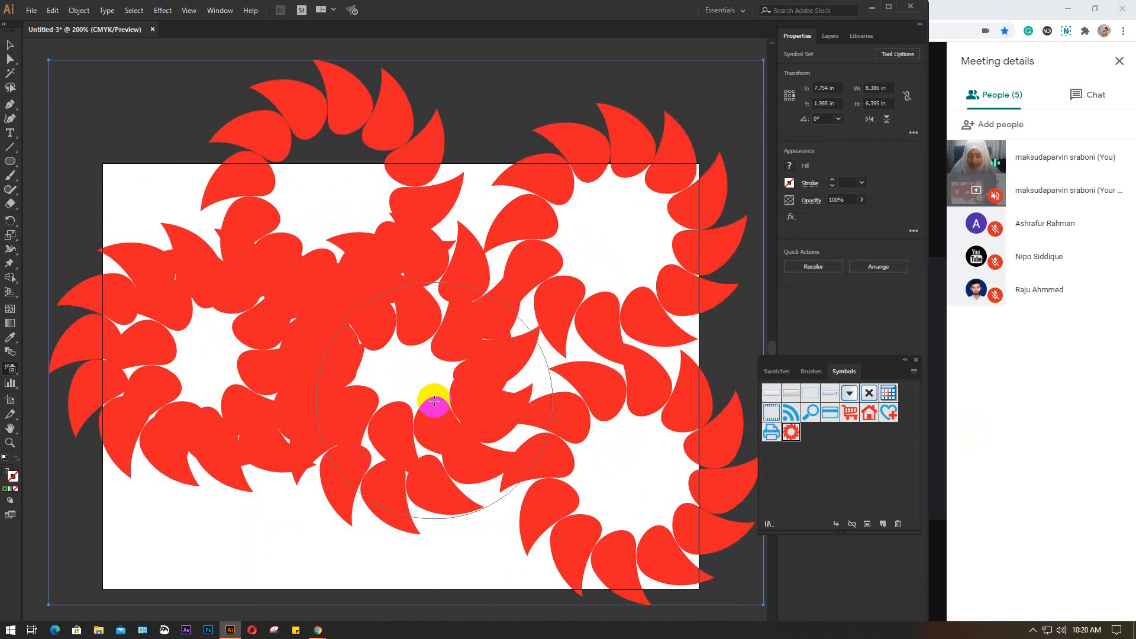
# Delete the sprayed symbol set and place a single petal-ring instance near the artboard's centre
pyautogui.press('Delete')
pyautogui.click(384, 348)
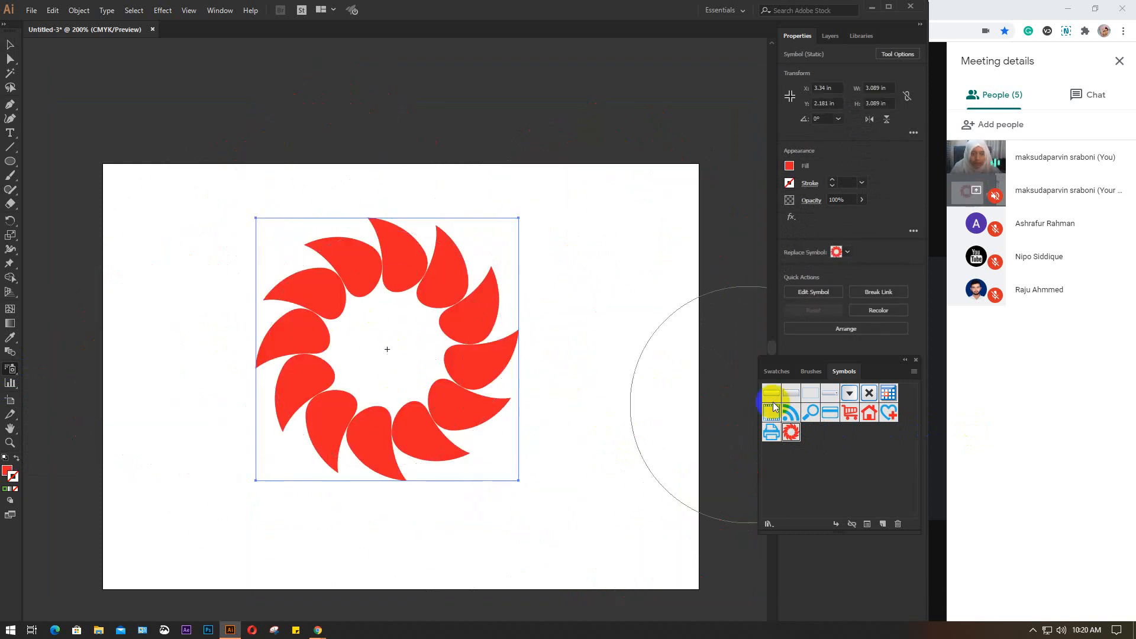
# Replace the placed petal ring with the blue RSS feed symbol, and switch it back to the petal-ring symbol
pyautogui.click(835, 253)
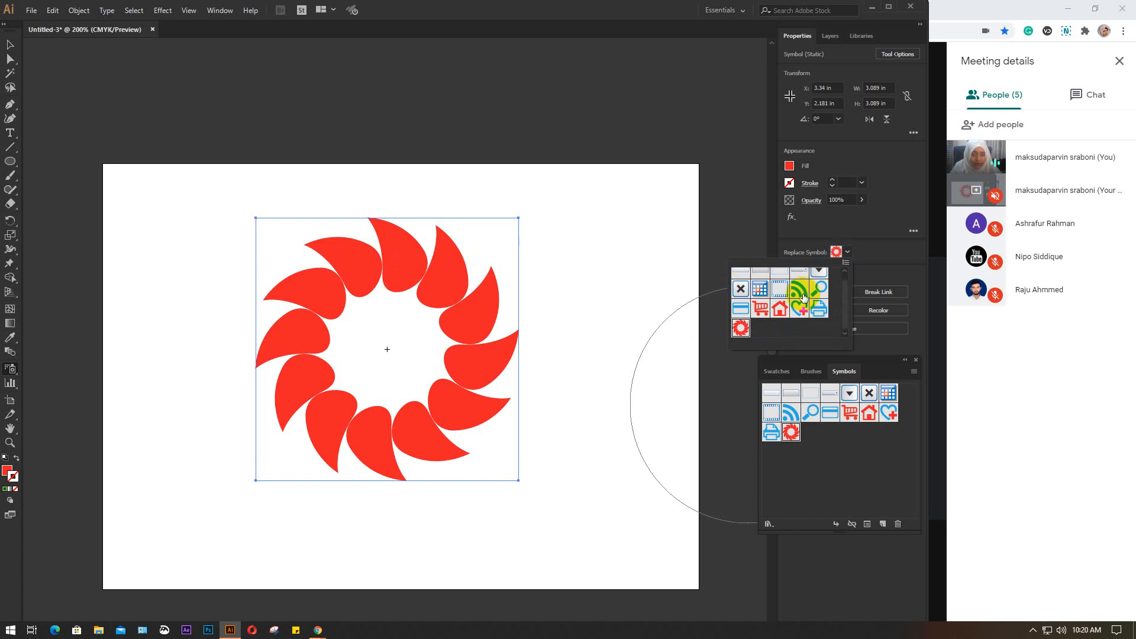
pyautogui.click(803, 290)
pyautogui.click(848, 253)
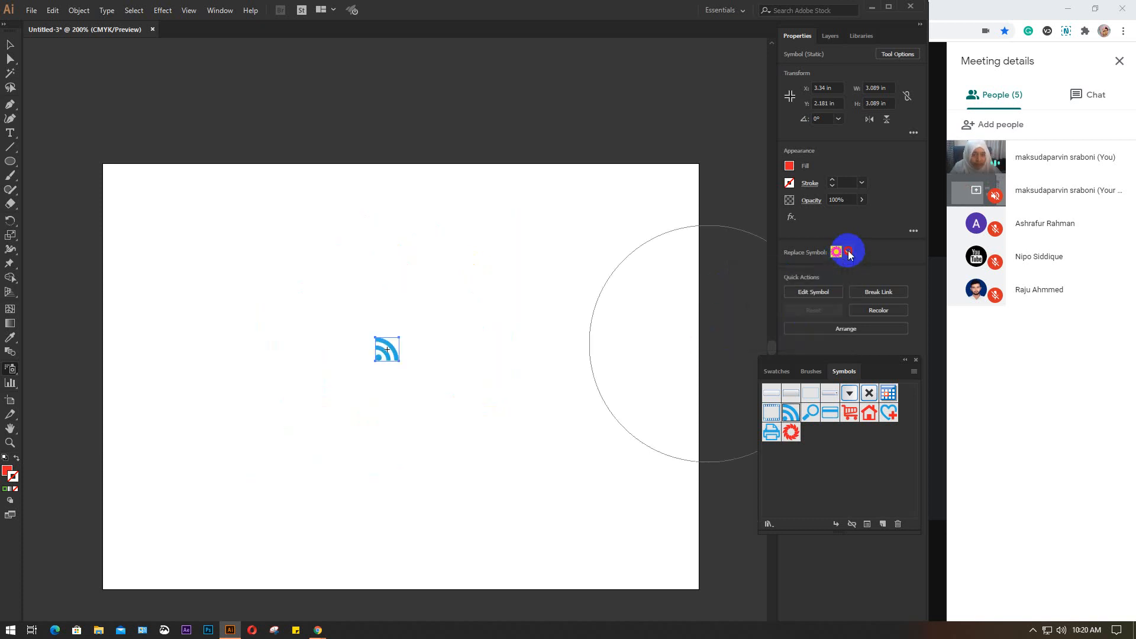
pyautogui.click(850, 254)
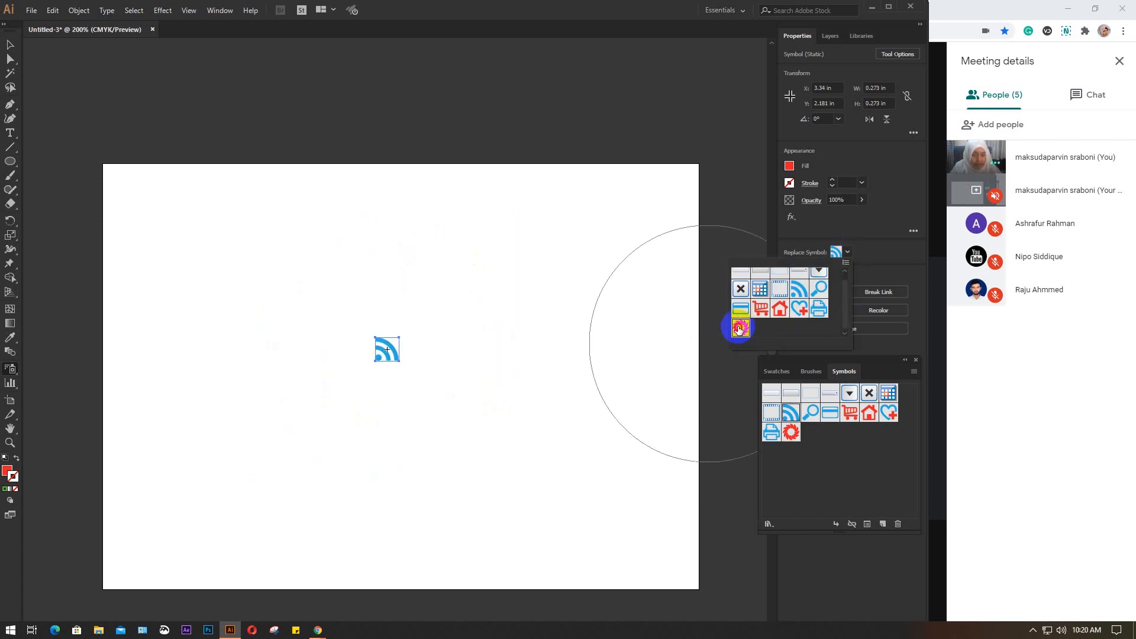
pyautogui.click(741, 329)
pyautogui.click(851, 254)
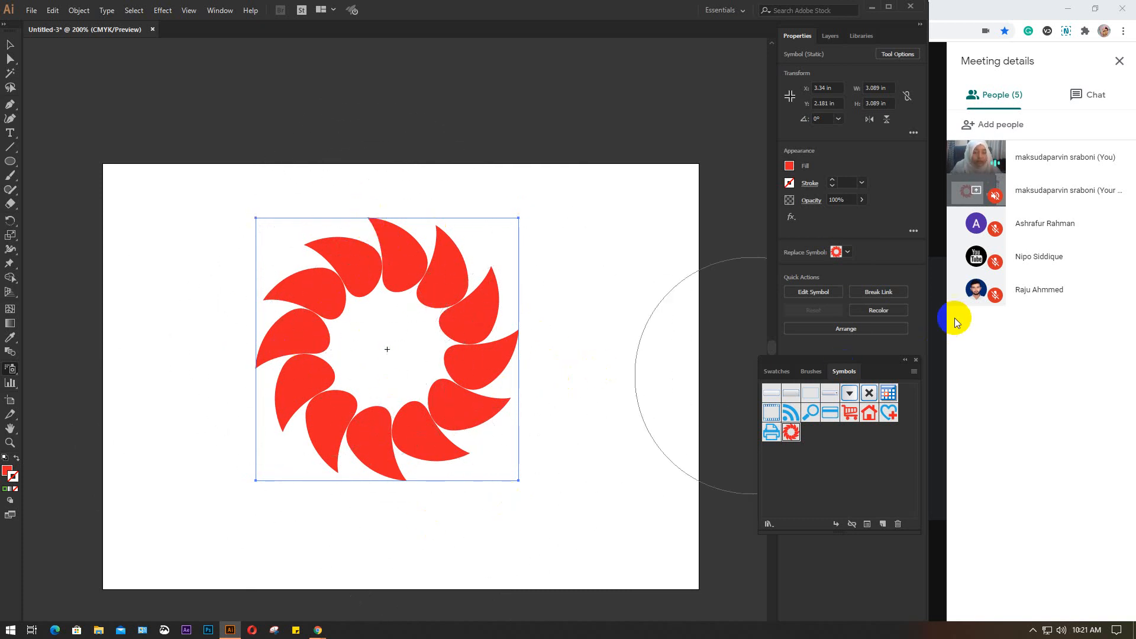
# Open Recolor Artwork for the petal-ring symbol and shift its red to blue on the colour wheel
pyautogui.click(878, 314)
pyautogui.click(878, 311)
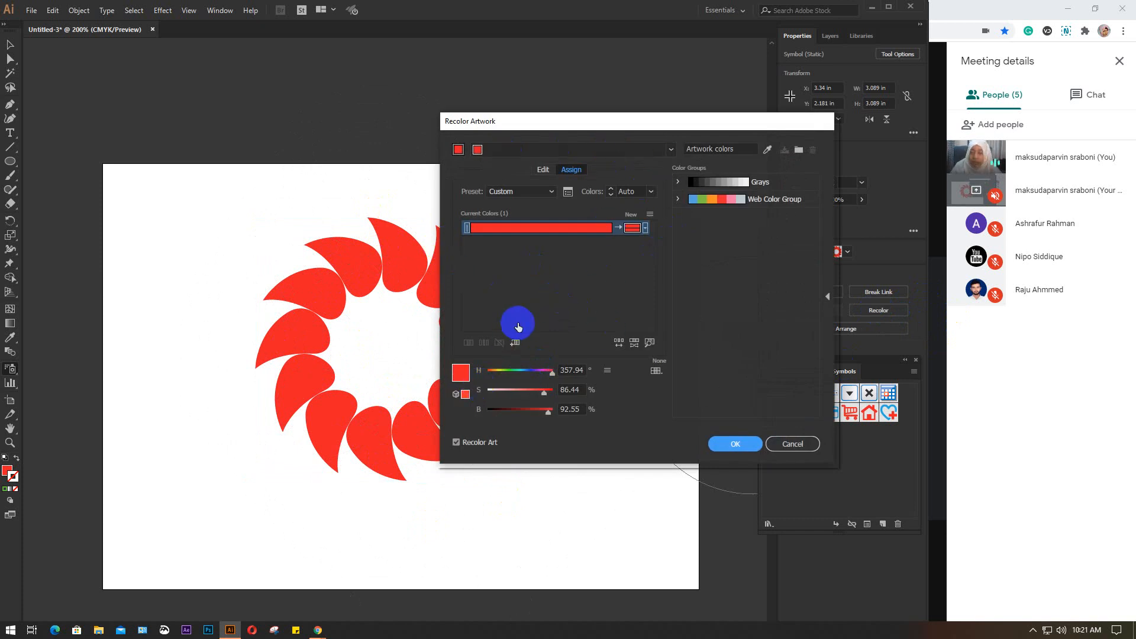
pyautogui.click(544, 171)
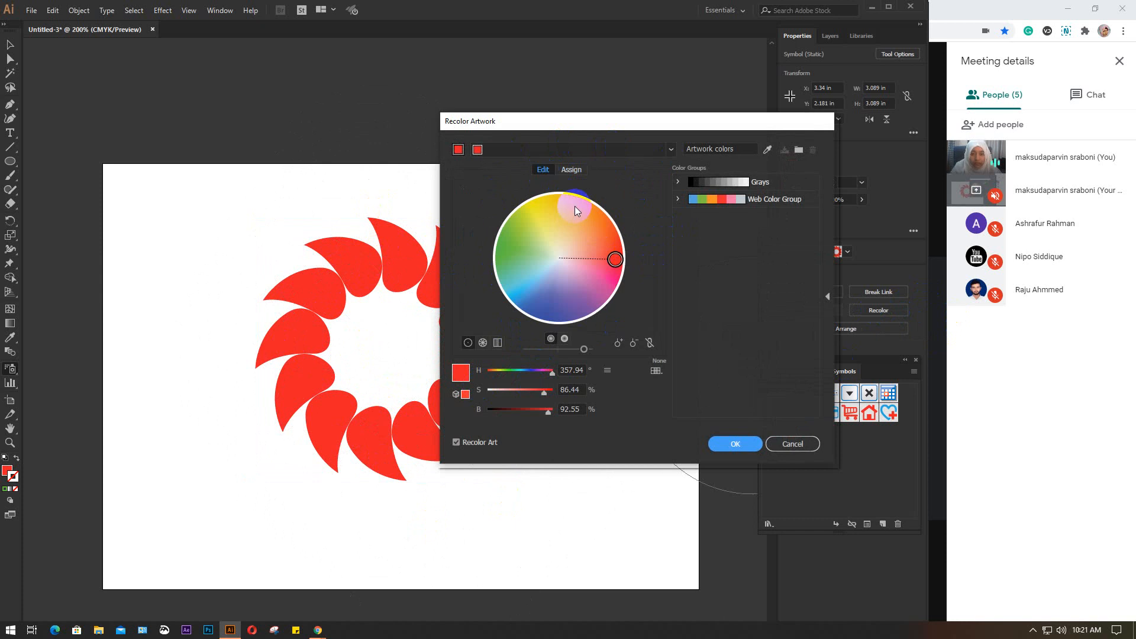
pyautogui.moveTo(616, 259); pyautogui.dragTo(547, 325)
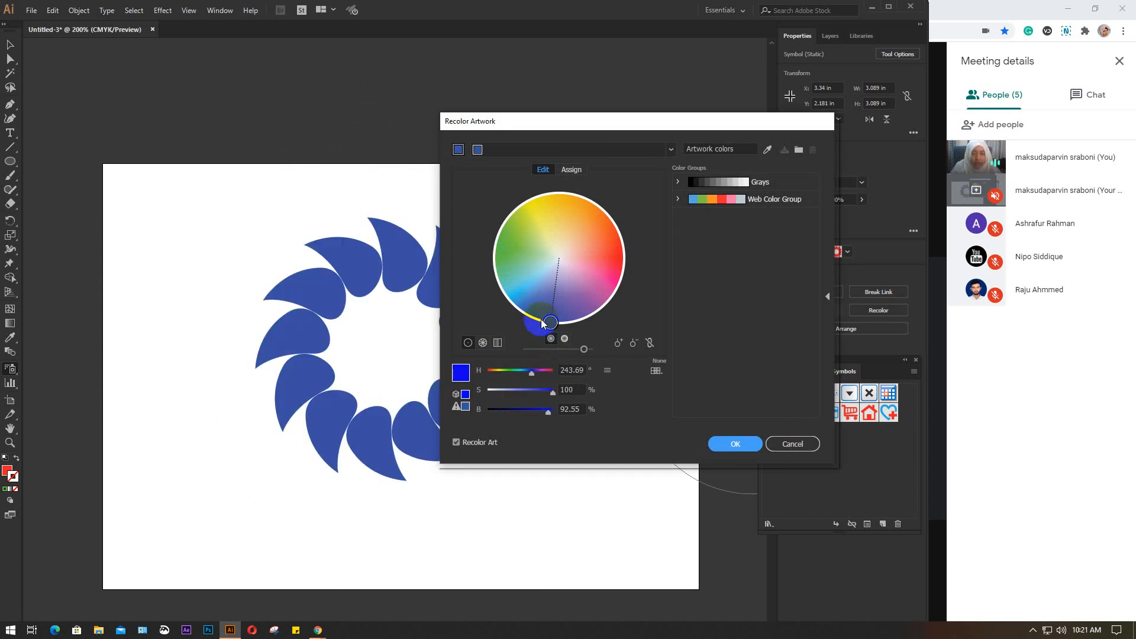
# Assign the red #ce0028 as the ring's replacement colour using the Color Picker
pyautogui.click(570, 170)
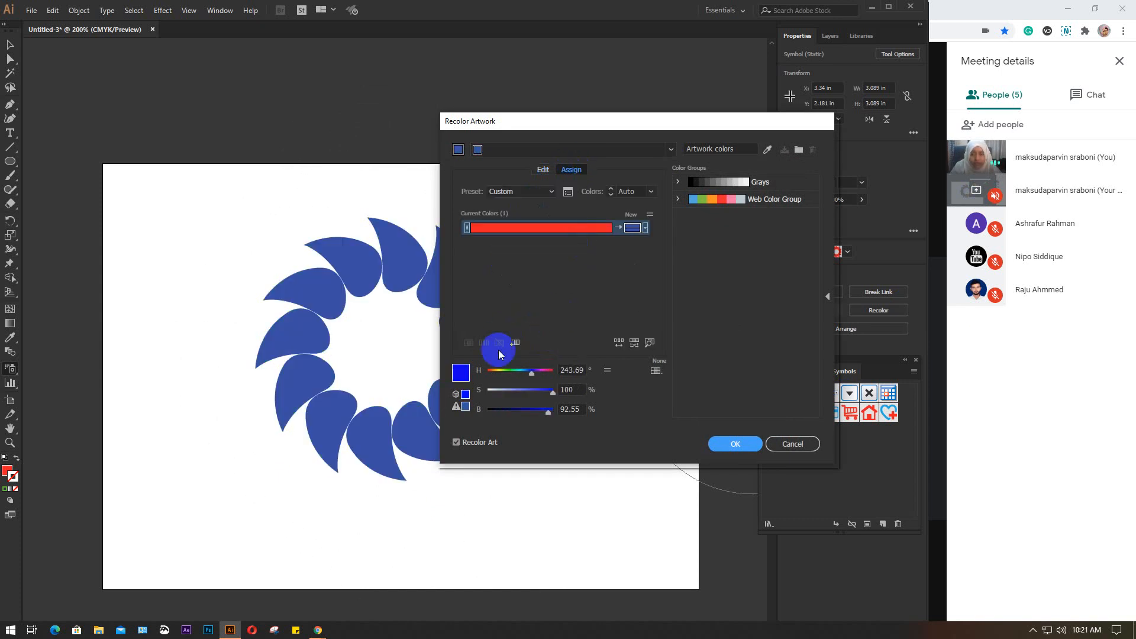
pyautogui.doubleClick(460, 372)
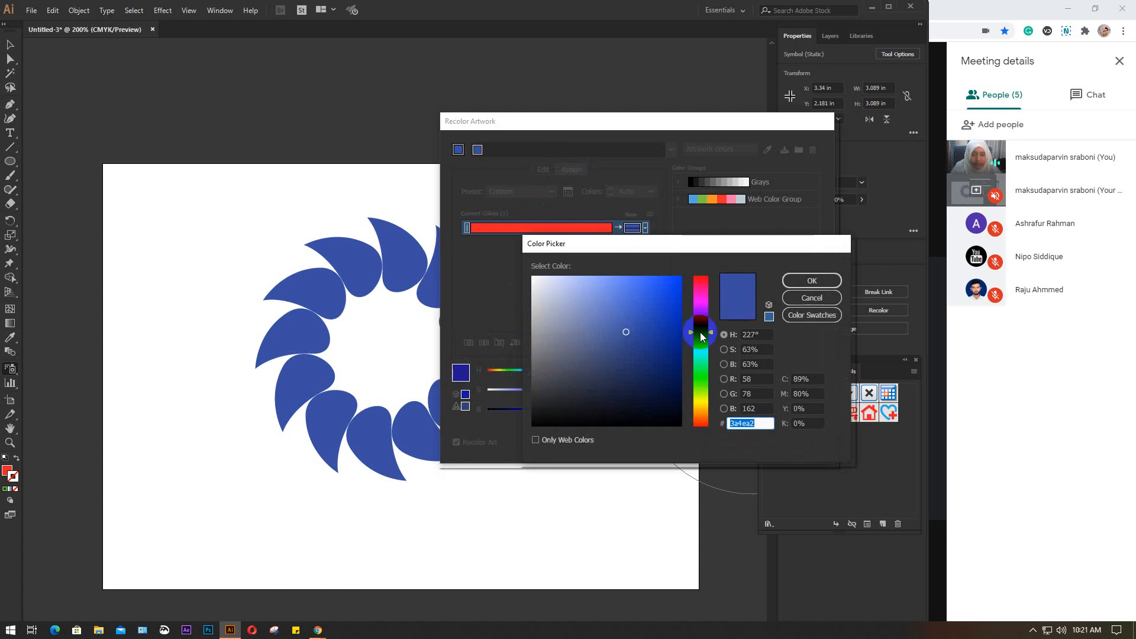
pyautogui.moveTo(701, 292); pyautogui.dragTo(701, 280)
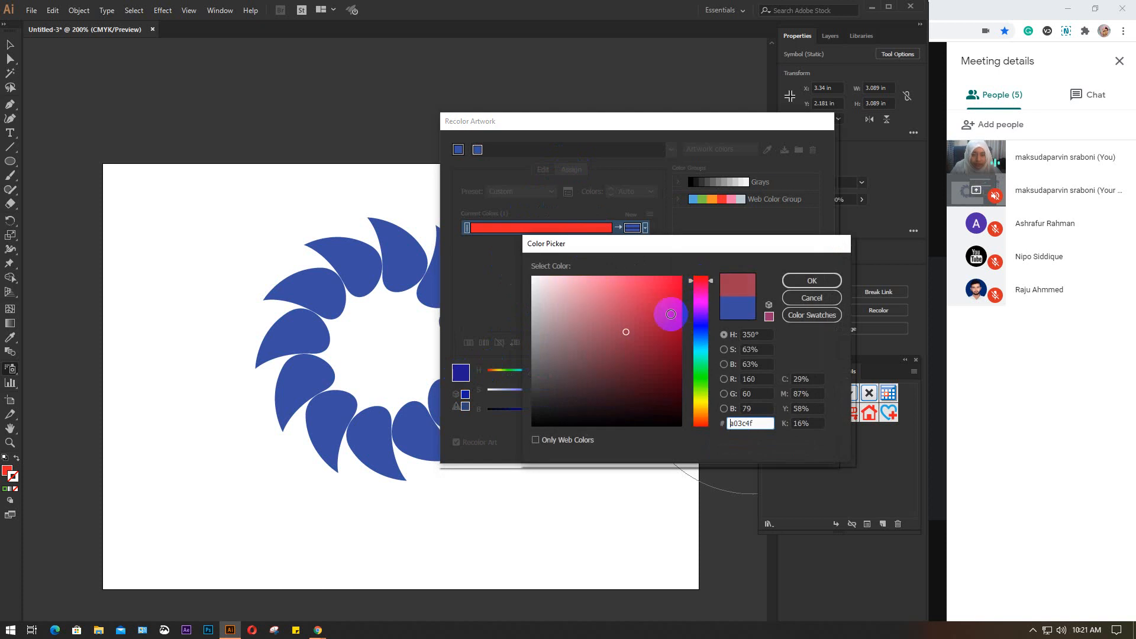
pyautogui.click(676, 305)
pyautogui.click(813, 285)
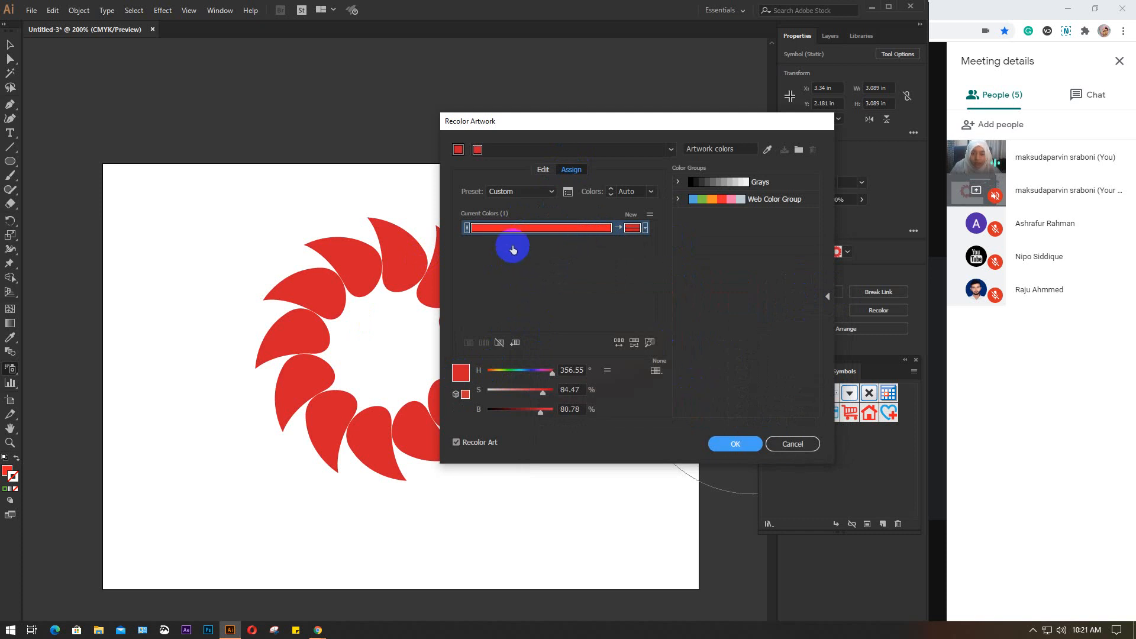
# Examine the colorization methods available for the ring's new colour, such as Exact, Preserve Tints and Scale Tints
pyautogui.moveTo(510, 228); pyautogui.dragTo(629, 229)
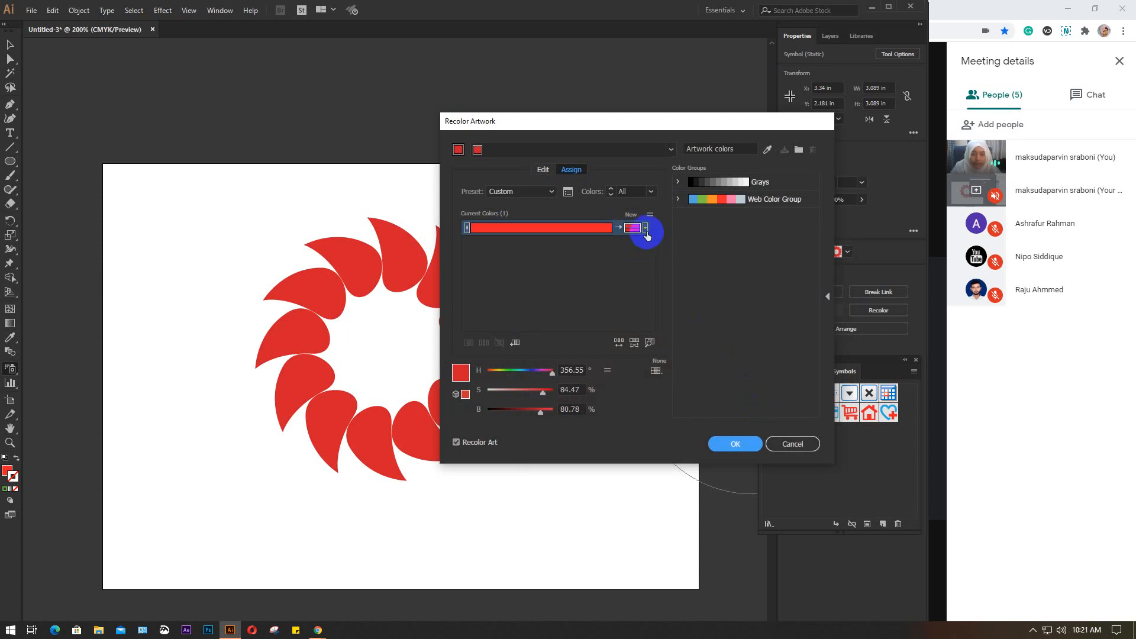
pyautogui.click(646, 229)
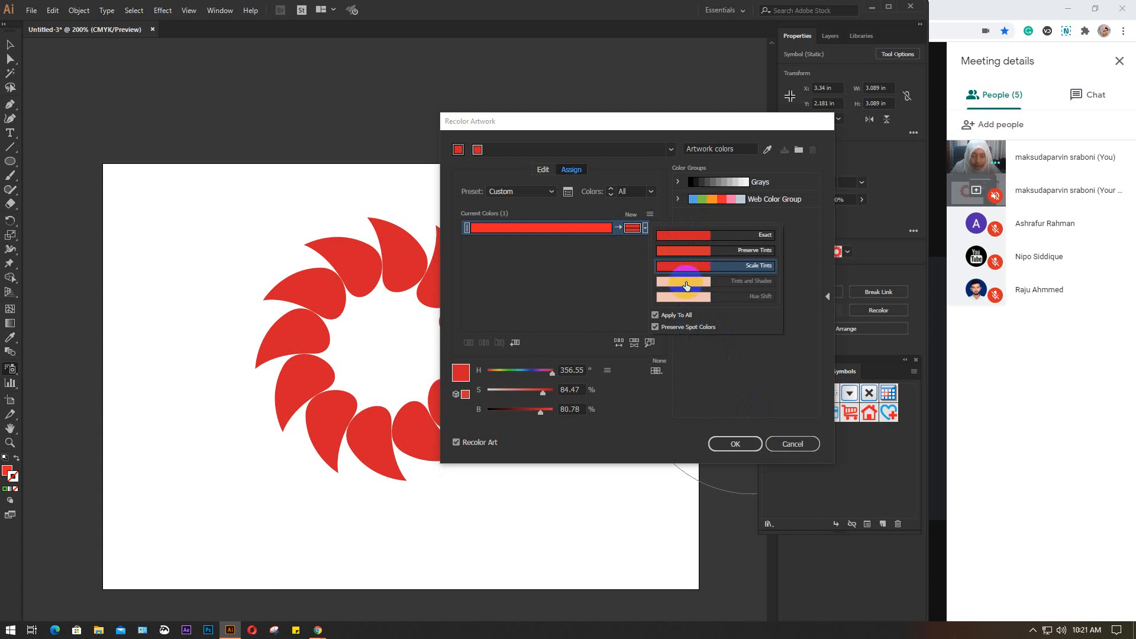
pyautogui.click(728, 443)
# Set the ring's replacement colour to orange #ff7300 and apply the recolouring to the symbol
pyautogui.click(469, 370)
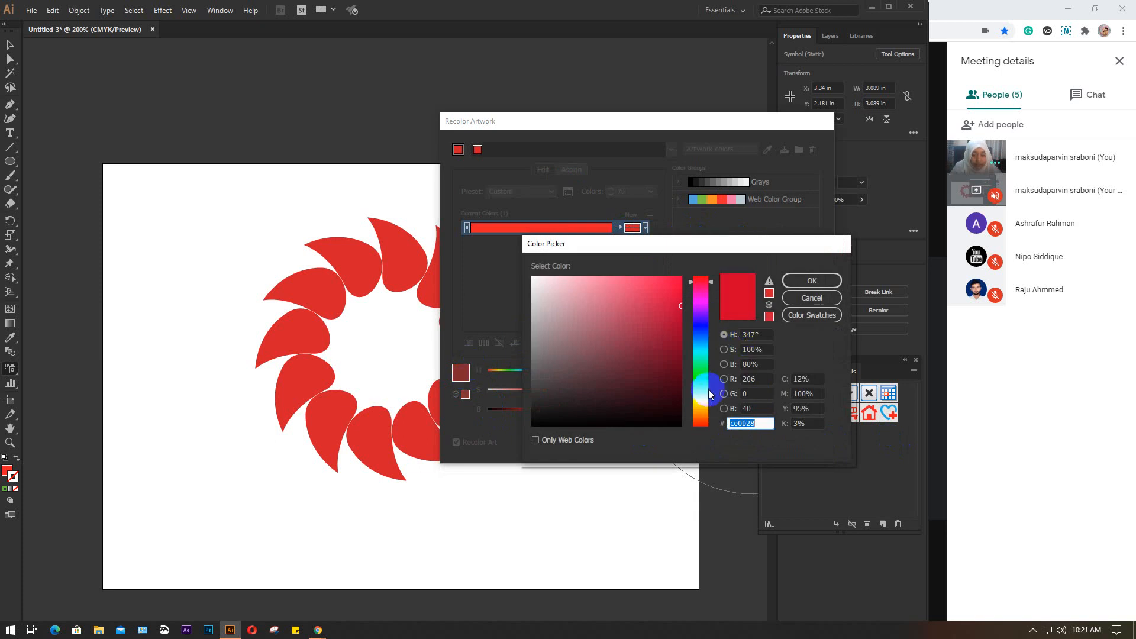
pyautogui.moveTo(711, 395); pyautogui.dragTo(703, 414)
pyautogui.moveTo(669, 315); pyautogui.dragTo(680, 264)
pyautogui.click(798, 282)
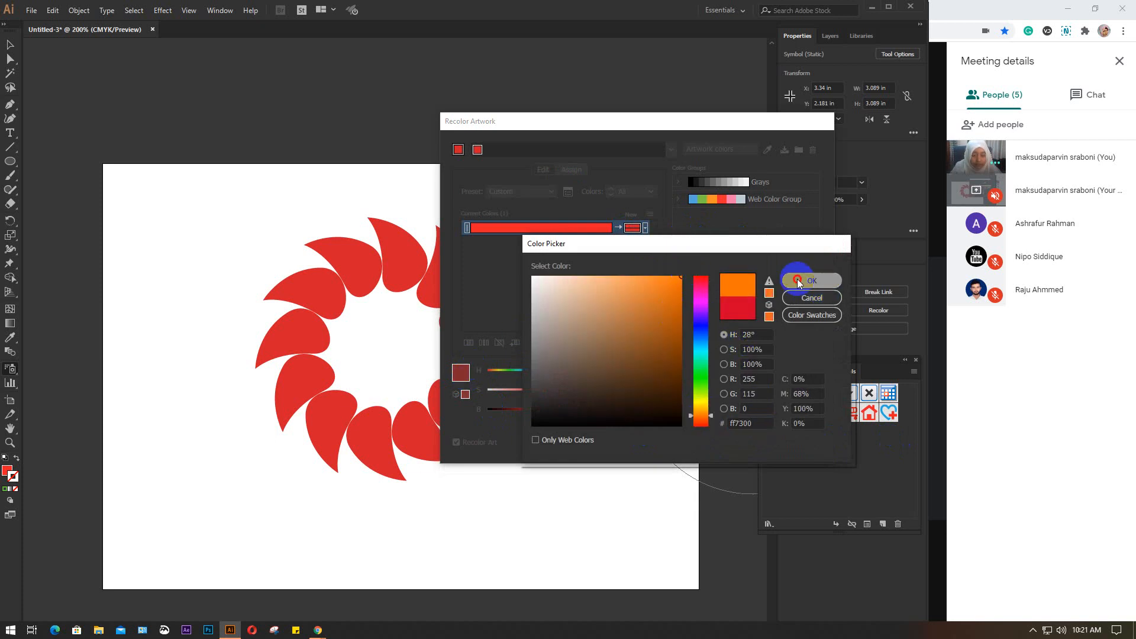
pyautogui.click(737, 443)
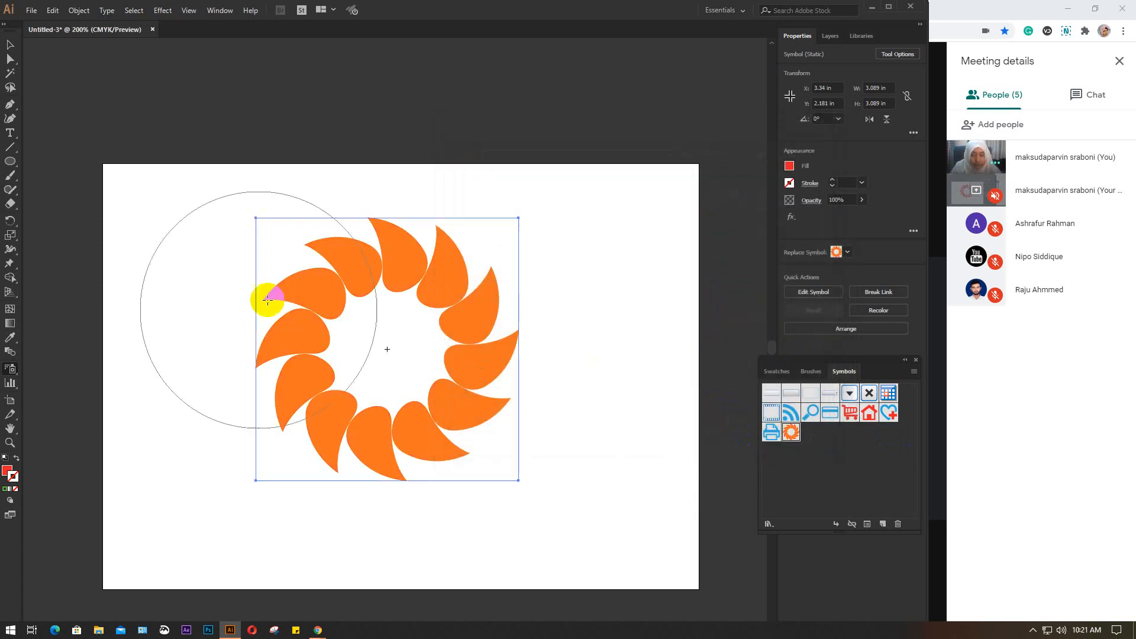
# Delete the orange petal ring from the artboard and close the Symbols panel
pyautogui.click(10, 46)
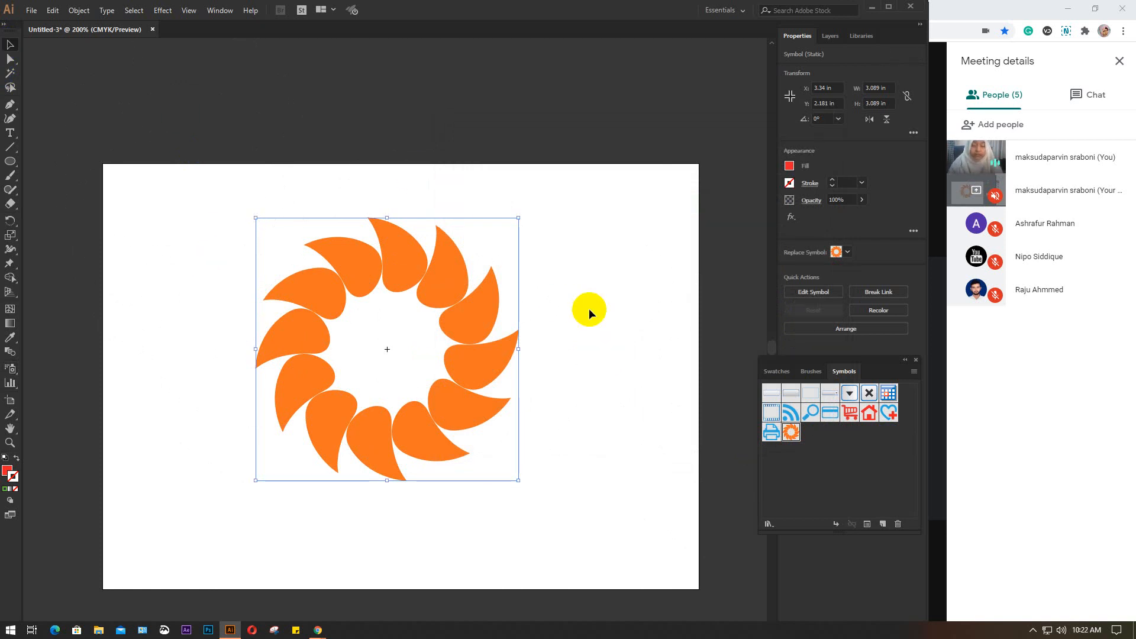
pyautogui.press('Delete')
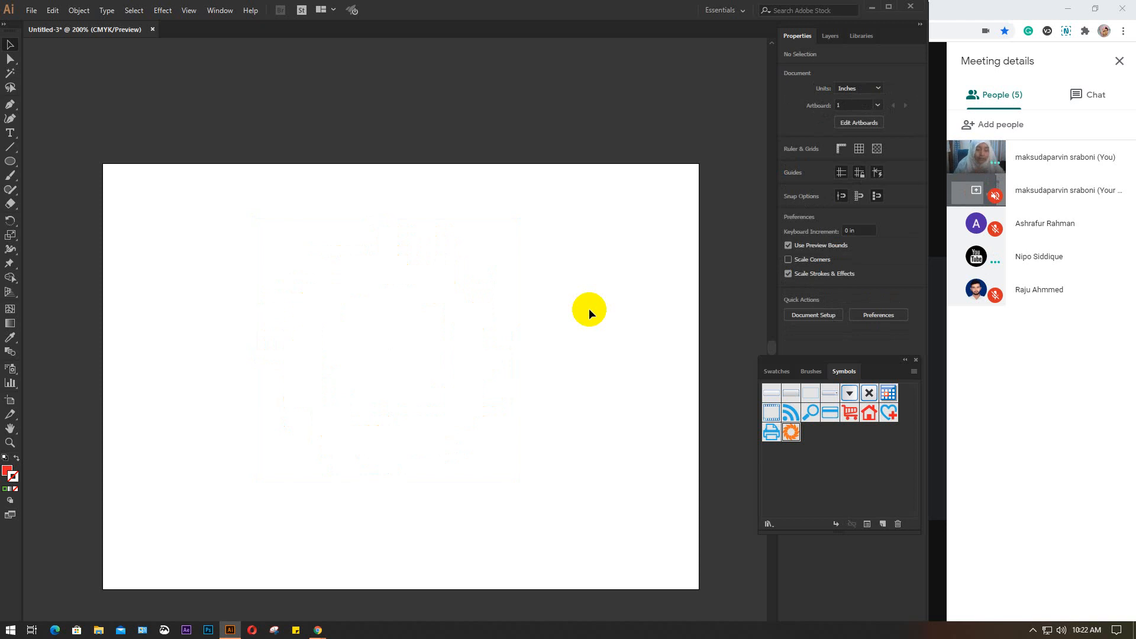
pyautogui.click(915, 360)
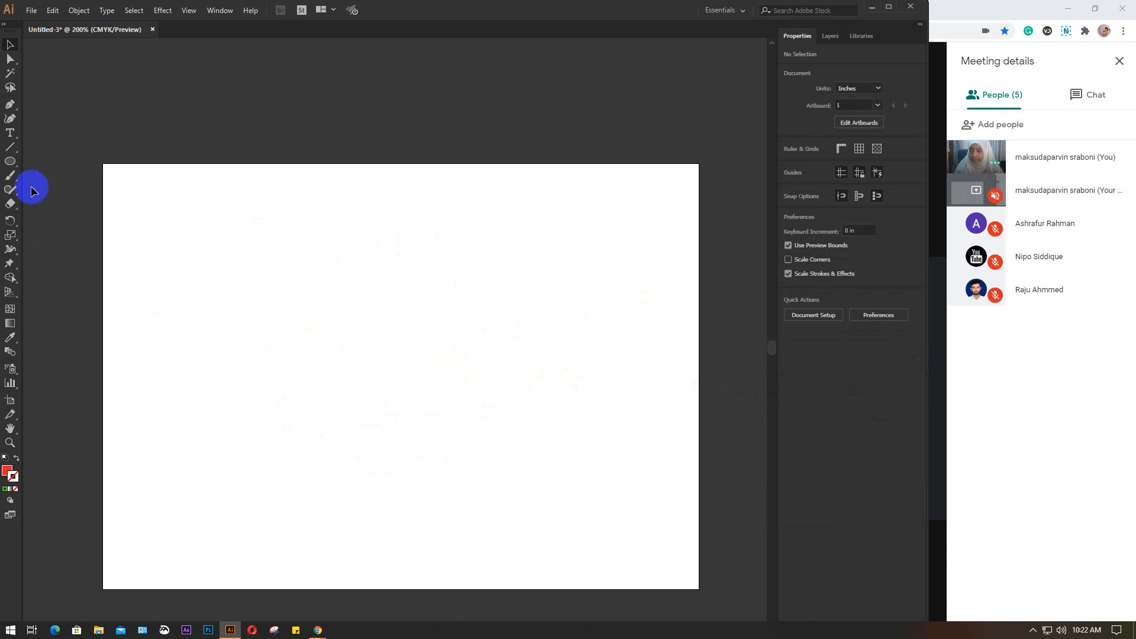
# Draw a red circle about 1.79 in in diameter in the left half of the artboard
pyautogui.click(9, 164)
pyautogui.moveTo(195, 251); pyautogui.dragTo(349, 402)
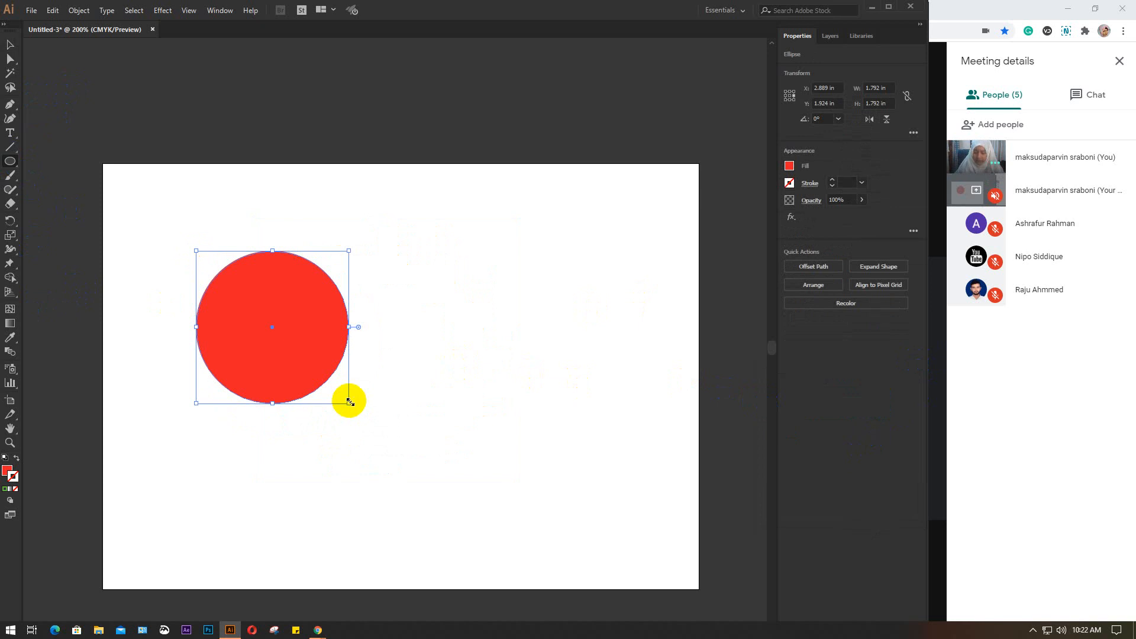
pyautogui.press('v')
# Duplicate the red circle horizontally to about X 3.96 in so the two overlap, and fill the copy with yellow
pyautogui.click(274, 361)
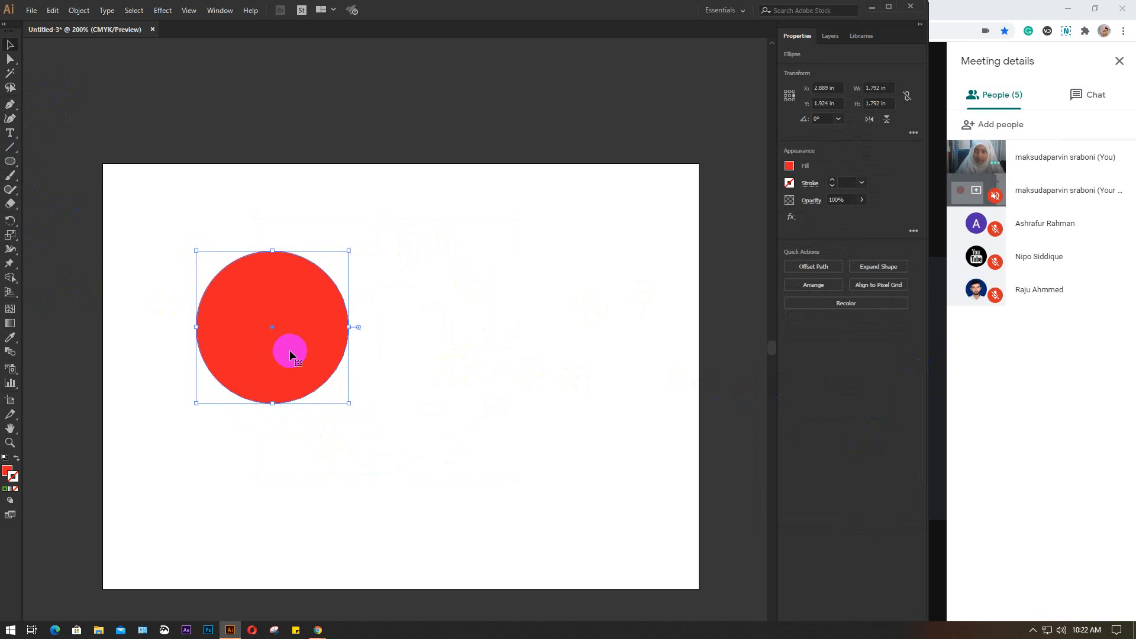
pyautogui.moveTo(290, 350); pyautogui.dragTo(380, 338)
pyautogui.click(790, 167)
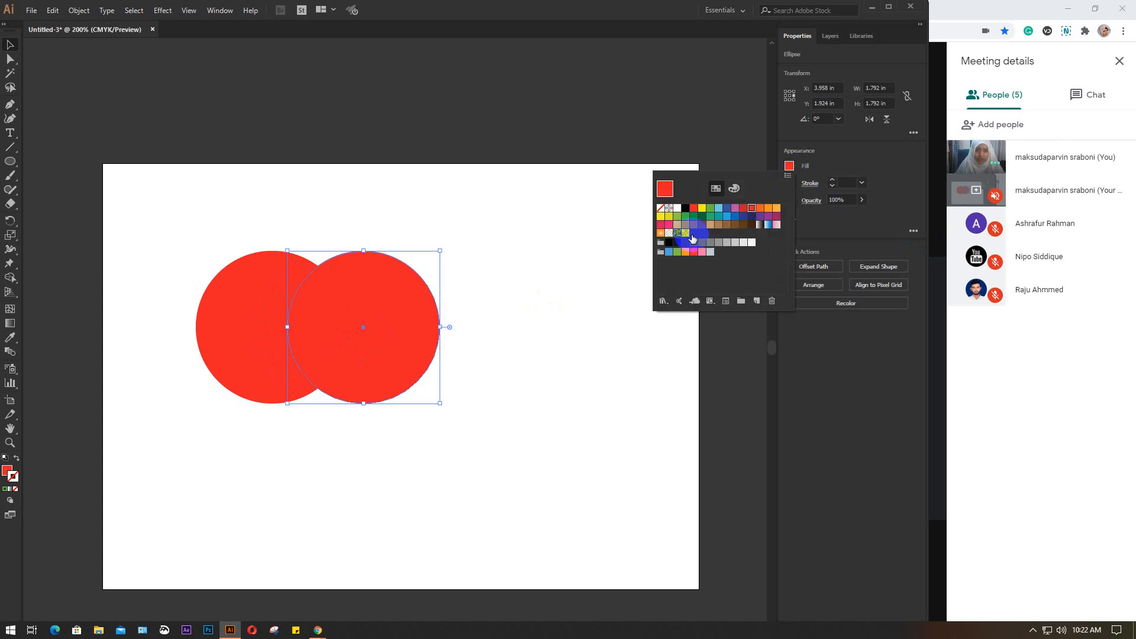
pyautogui.click(702, 207)
# Duplicate the yellow circle below to about X 3.42 in, Y 2.94 in, overlapping both circles, and fill the copy with blue
pyautogui.moveTo(412, 315); pyautogui.dragTo(362, 404)
pyautogui.click(790, 166)
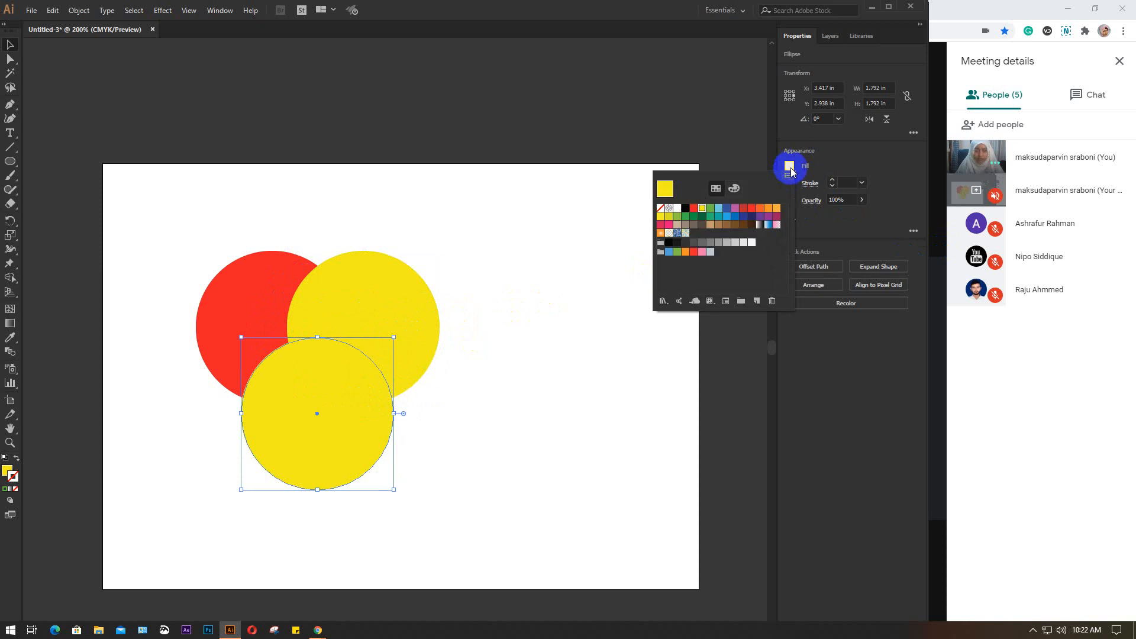
pyautogui.click(735, 217)
pyautogui.click(501, 230)
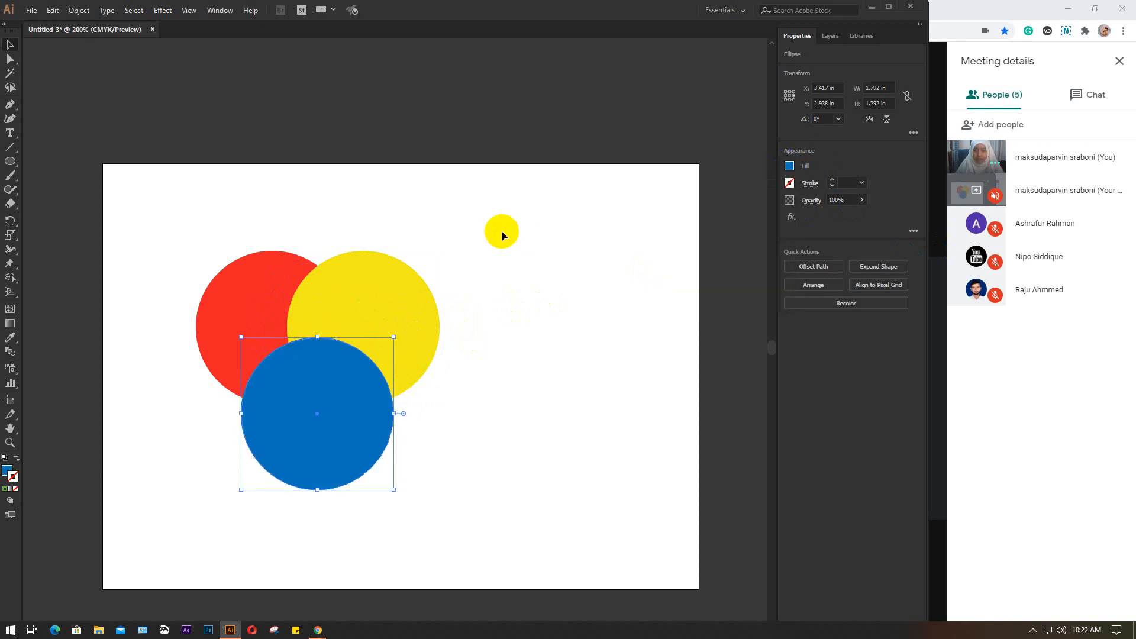
pyautogui.click(500, 229)
# Move the three circles together towards the middle of the artboard, centred at about X 4.88 in, Y 2.38 in, and deselect them
pyautogui.moveTo(167, 241); pyautogui.dragTo(443, 450)
pyautogui.moveTo(376, 399); pyautogui.dragTo(462, 395)
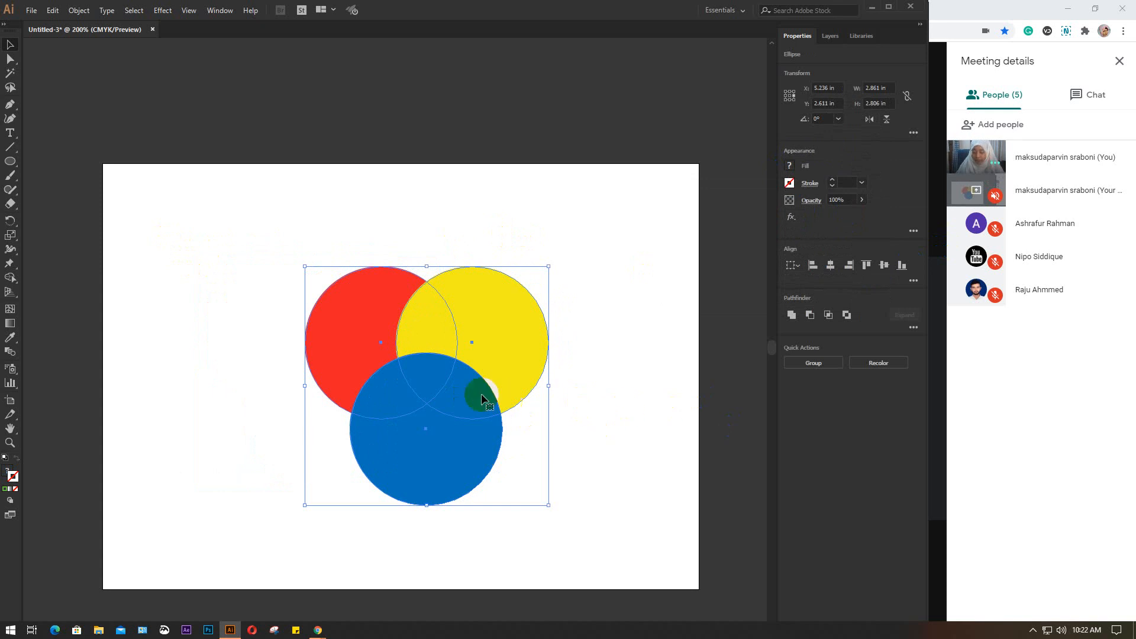
pyautogui.scroll(1, 446, 389)
pyautogui.moveTo(671, 377); pyautogui.dragTo(736, 375)
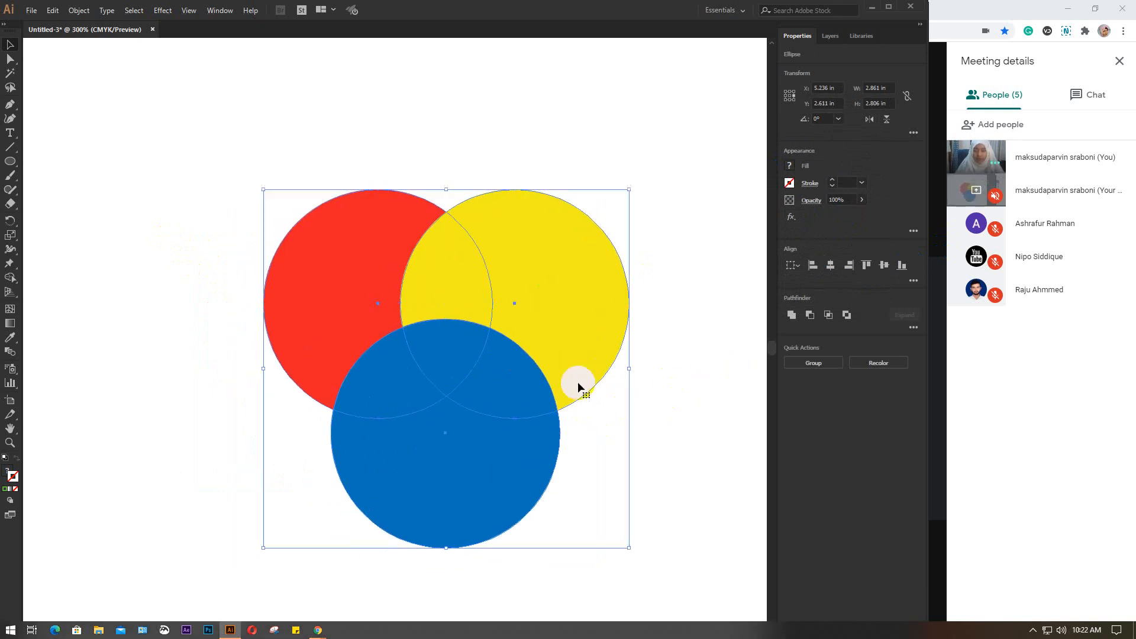
pyautogui.moveTo(500, 388); pyautogui.dragTo(454, 357)
pyautogui.click(728, 357)
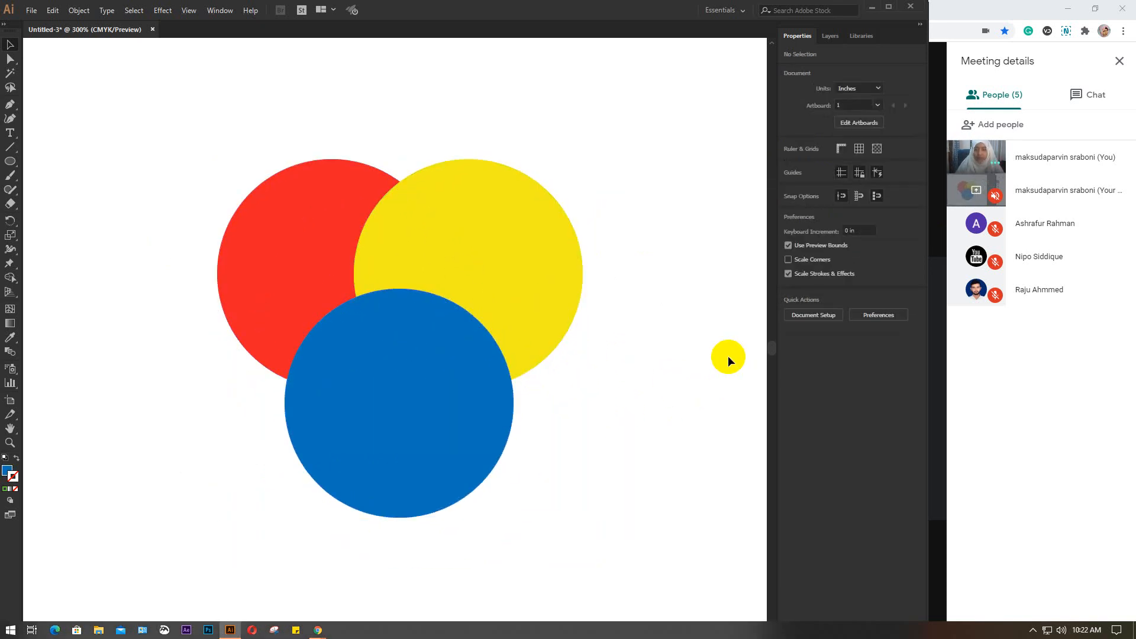
# Open the Pathfinder panel and move it clear of the circles
pyautogui.click(219, 10)
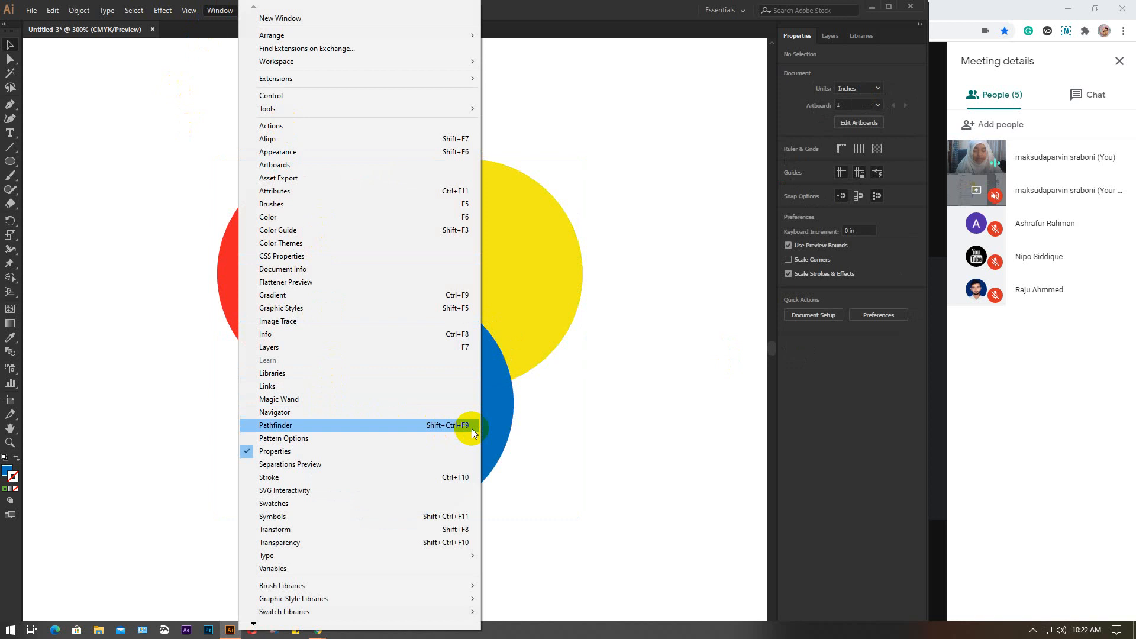
pyautogui.click(449, 425)
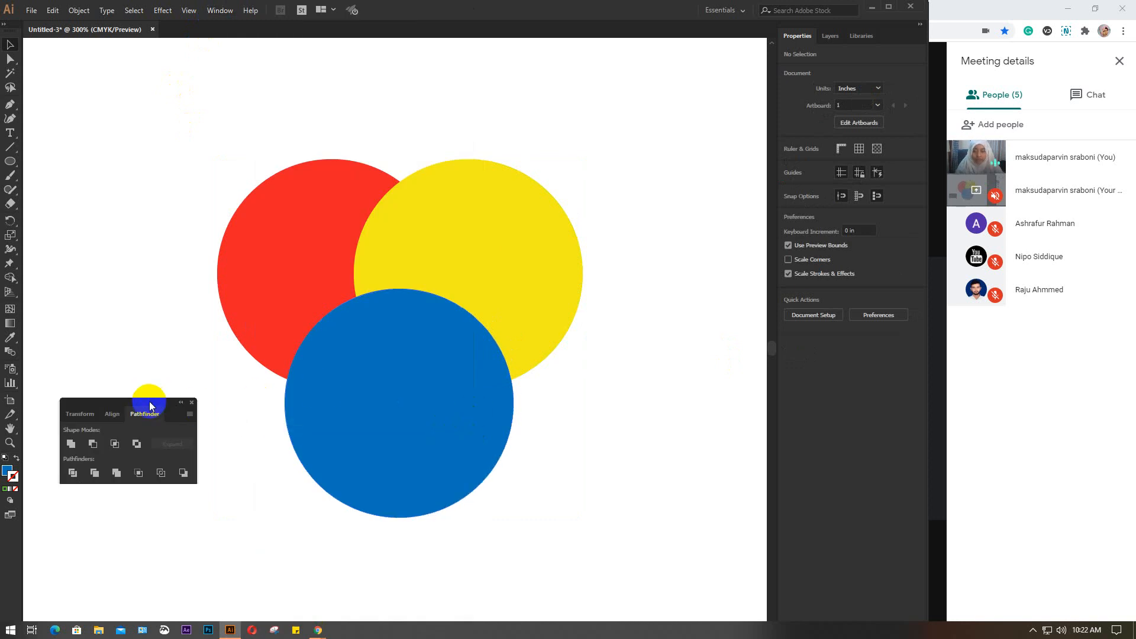
pyautogui.moveTo(150, 404); pyautogui.dragTo(778, 453)
# Examine the Pathfinder Options without changing them and place the Pathfinder panel beside the blue circle
pyautogui.click(818, 462)
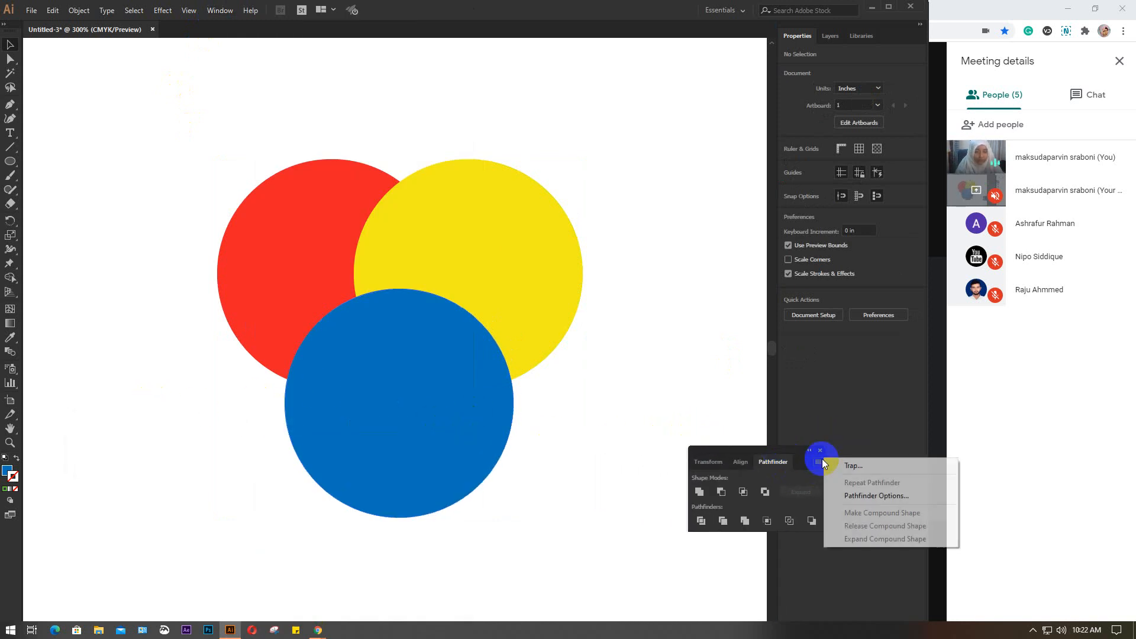
pyautogui.click(866, 496)
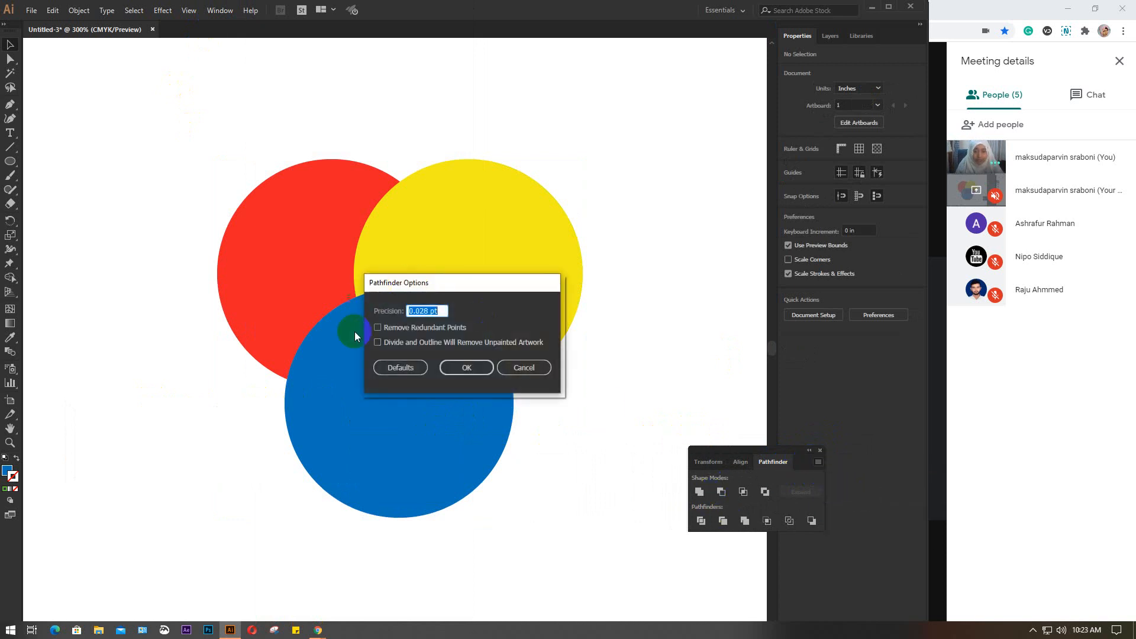
pyautogui.click(522, 368)
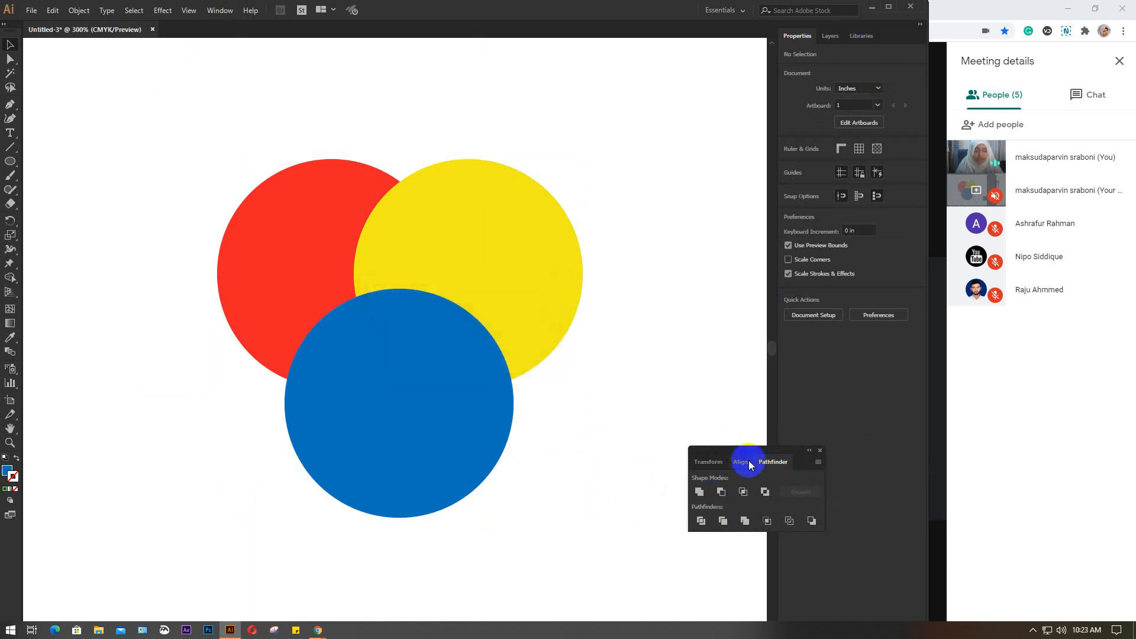
pyautogui.moveTo(725, 452); pyautogui.dragTo(656, 451)
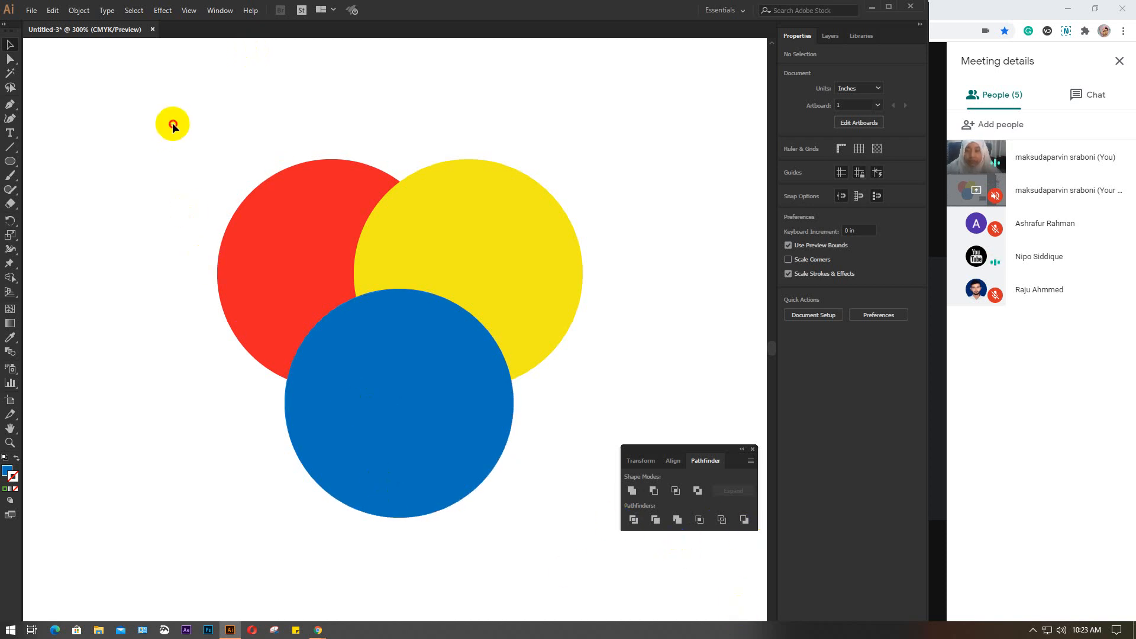
# Unite the three circles as a compound shape, expand it into a single path and shift the merged shape
pyautogui.moveTo(173, 126); pyautogui.dragTo(515, 476)
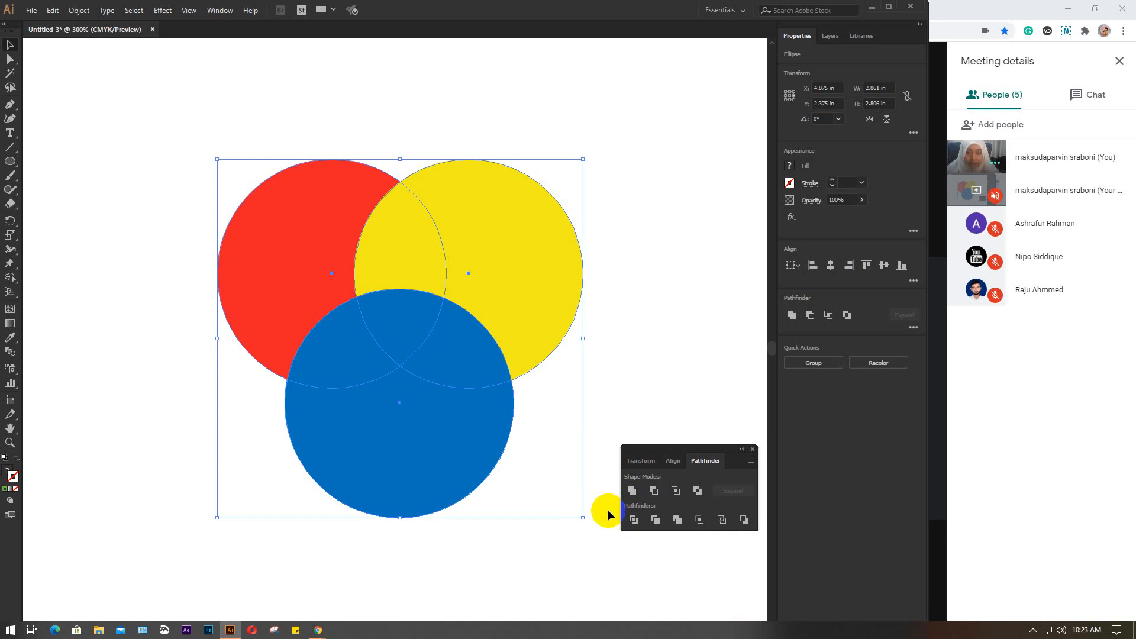
pyautogui.click(633, 496)
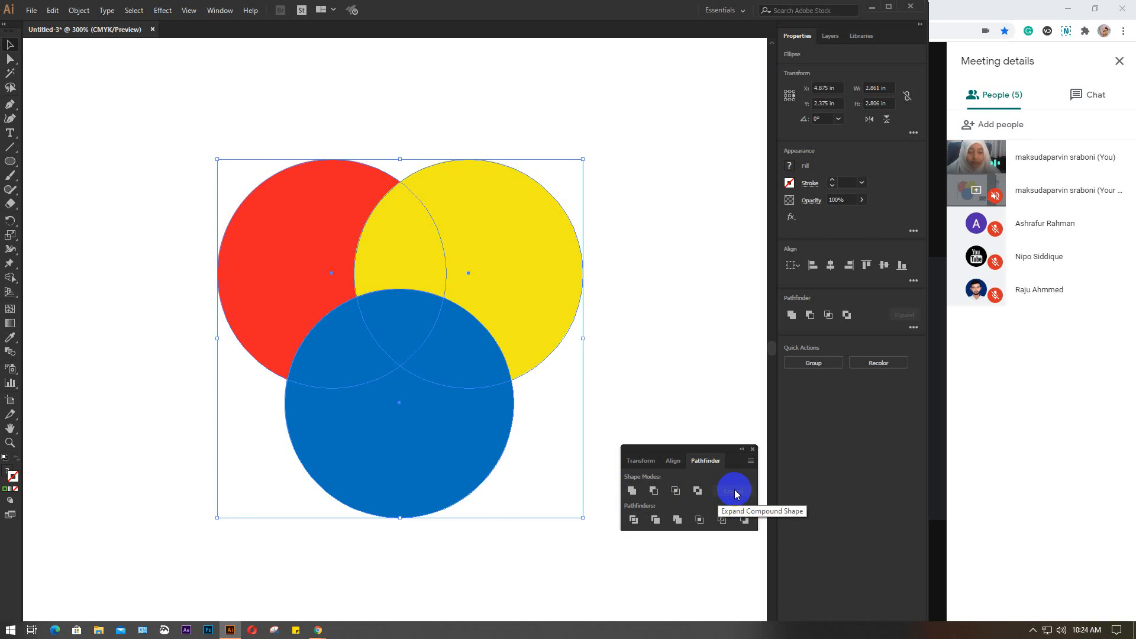
pyautogui.keyDown('alt'); pyautogui.click(631, 491); pyautogui.keyUp('alt')
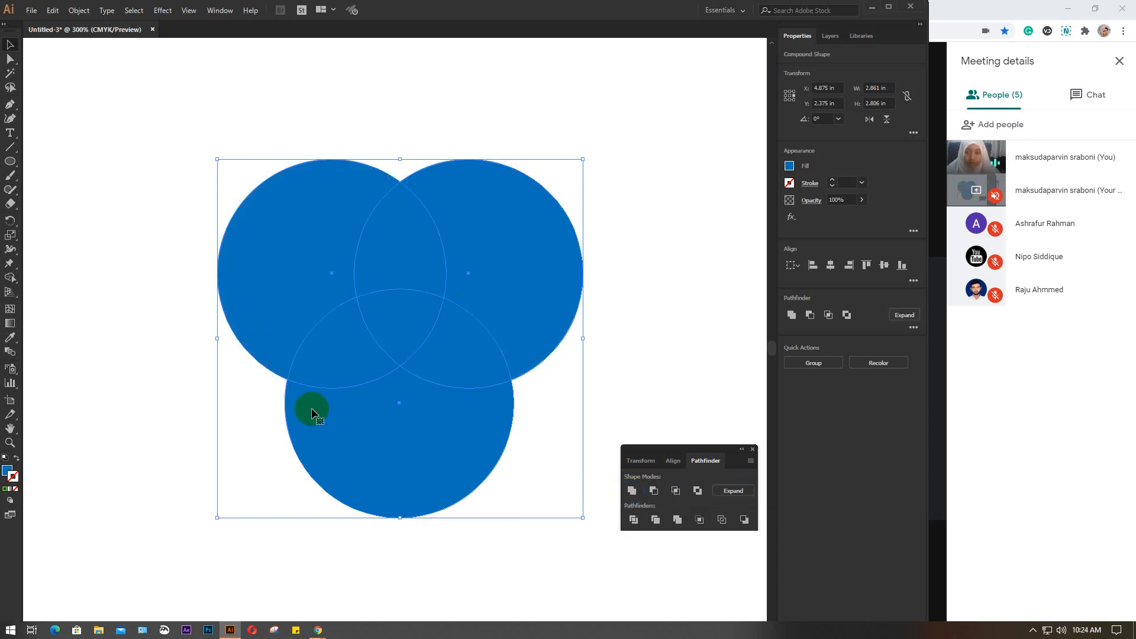
pyautogui.click(730, 492)
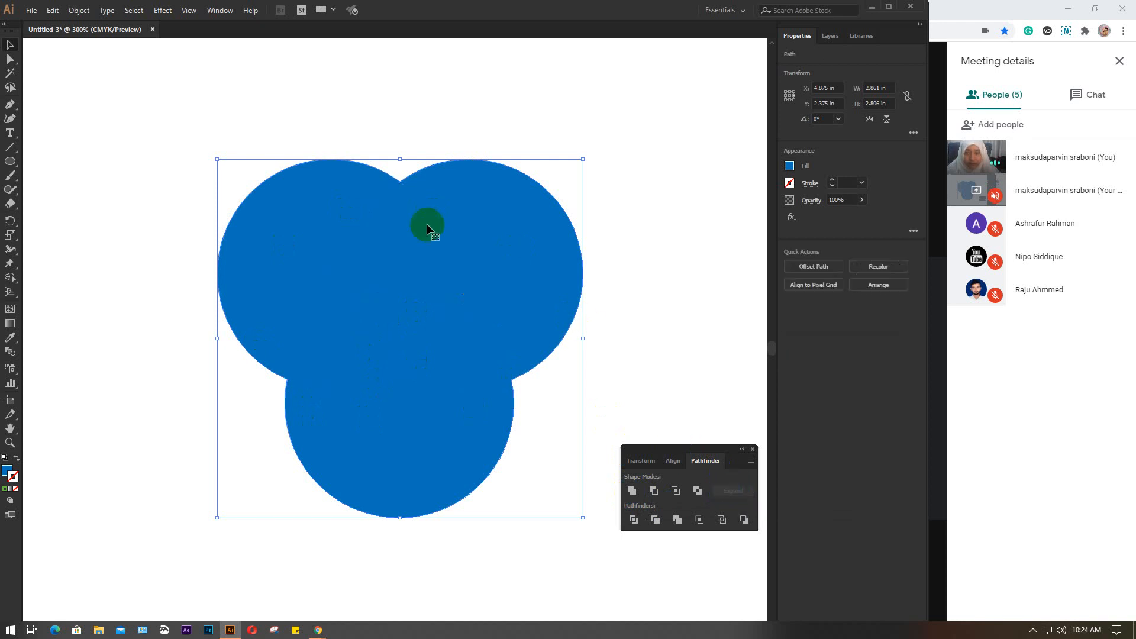
pyautogui.moveTo(468, 287); pyautogui.dragTo(535, 254)
# Undo the move, the expansion and the uniting of the three circles
pyautogui.hotkey('ctrl', 'z')
pyautogui.hotkey('ctrl', 'z')
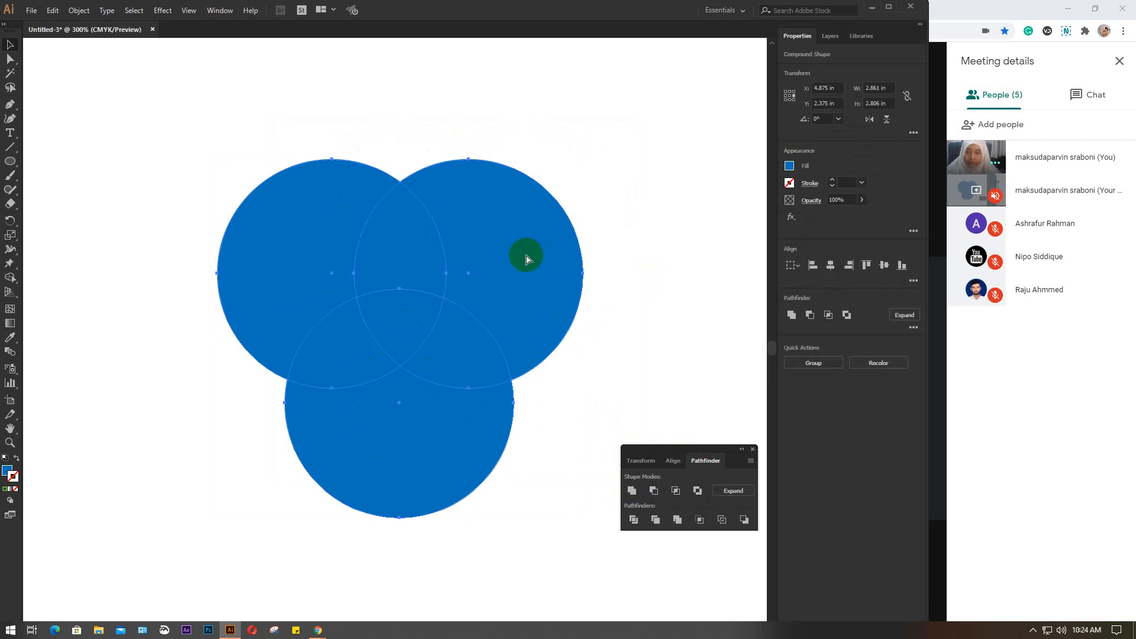
pyautogui.hotkey('ctrl', 'z')
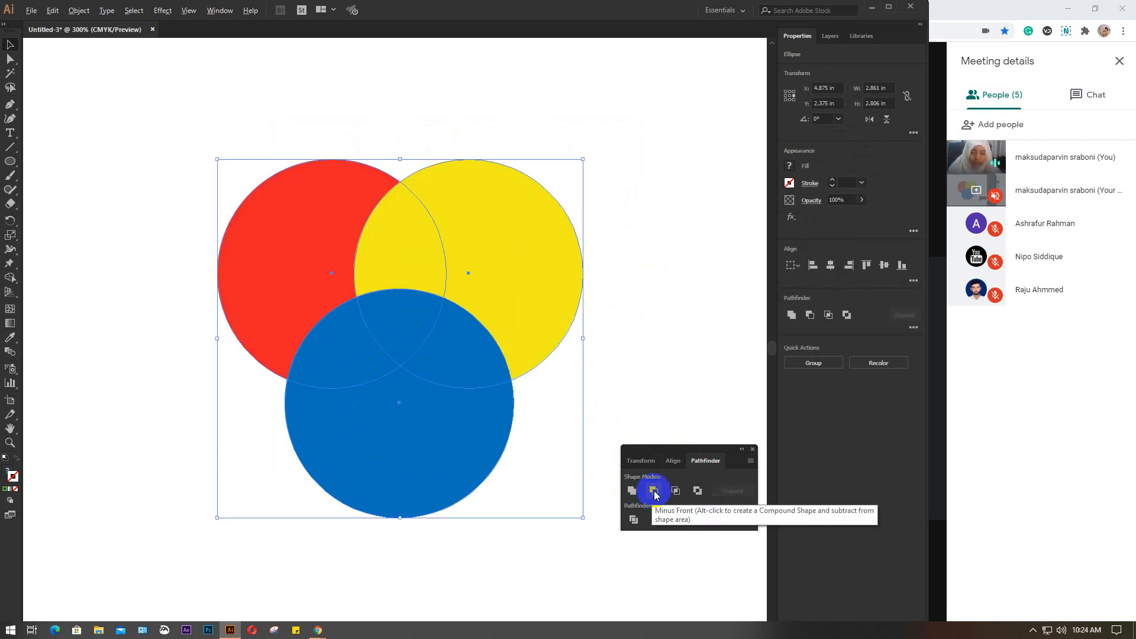
# Subtract the yellow and blue circles from the red one with Minus Front as a compound shape and expand it
pyautogui.keyDown('alt'); pyautogui.click(653, 492); pyautogui.keyUp('alt')
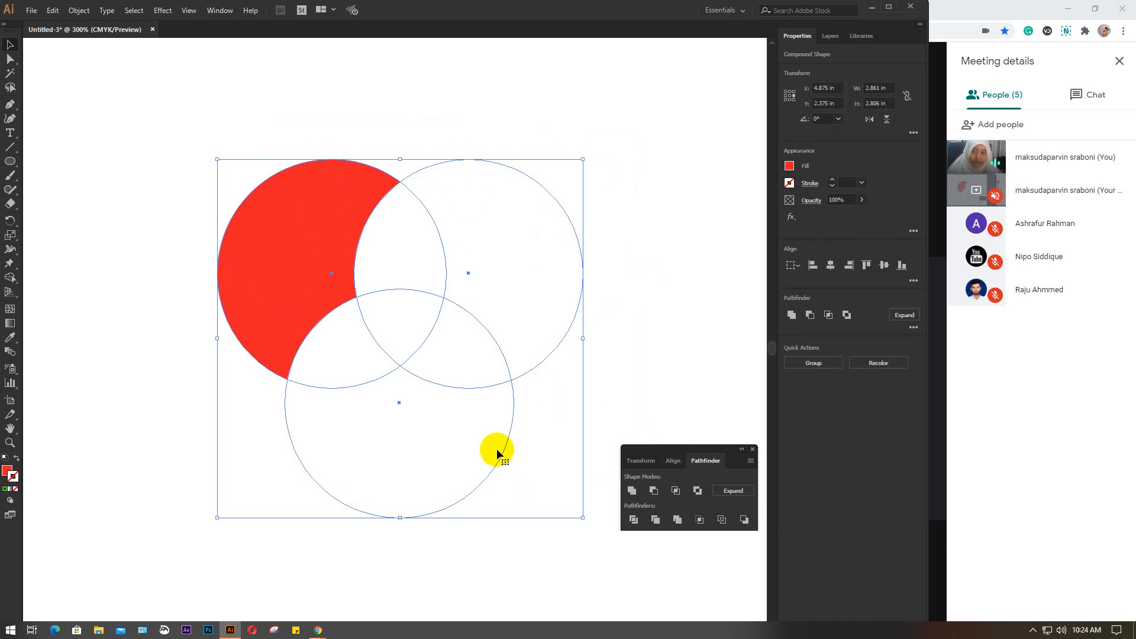
pyautogui.click(311, 199)
pyautogui.click(353, 263)
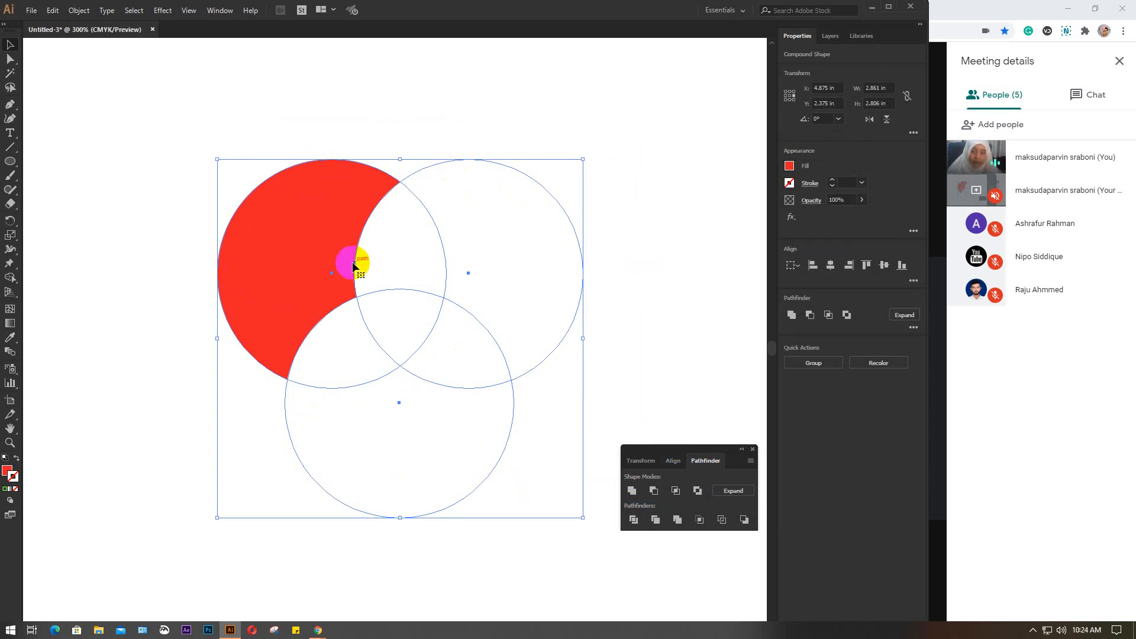
pyautogui.click(729, 491)
pyautogui.click(312, 221)
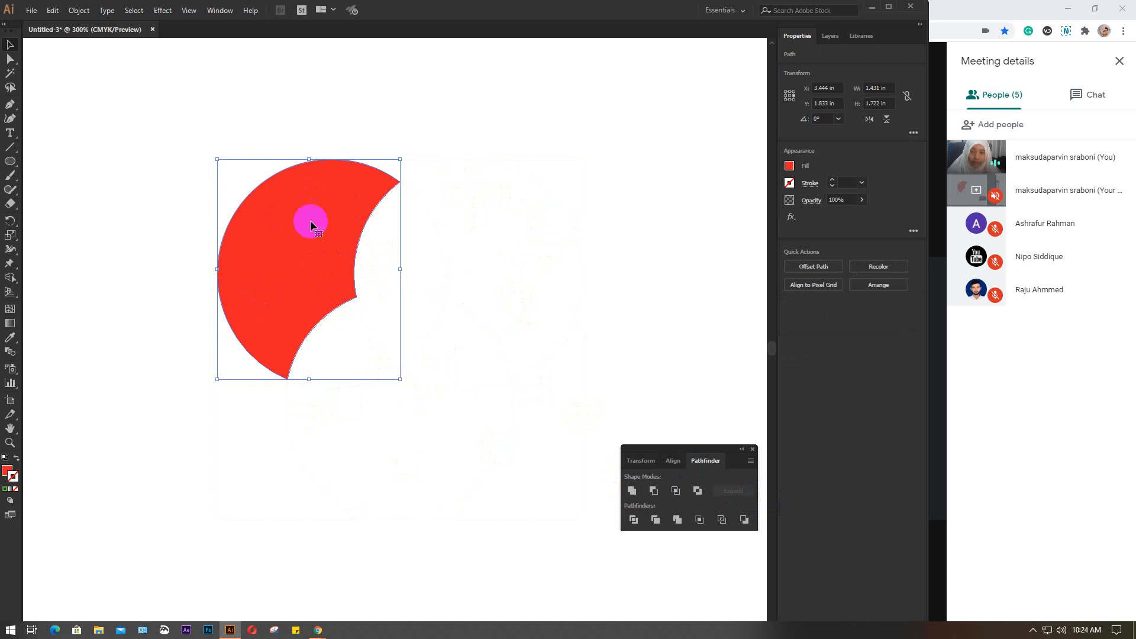
# Undo the Minus Front subtraction and its expansion to restore the three separate circles
pyautogui.hotkey('ctrl', 'z')
pyautogui.hotkey('ctrl', 'z')
pyautogui.hotkey('ctrl', 'z')
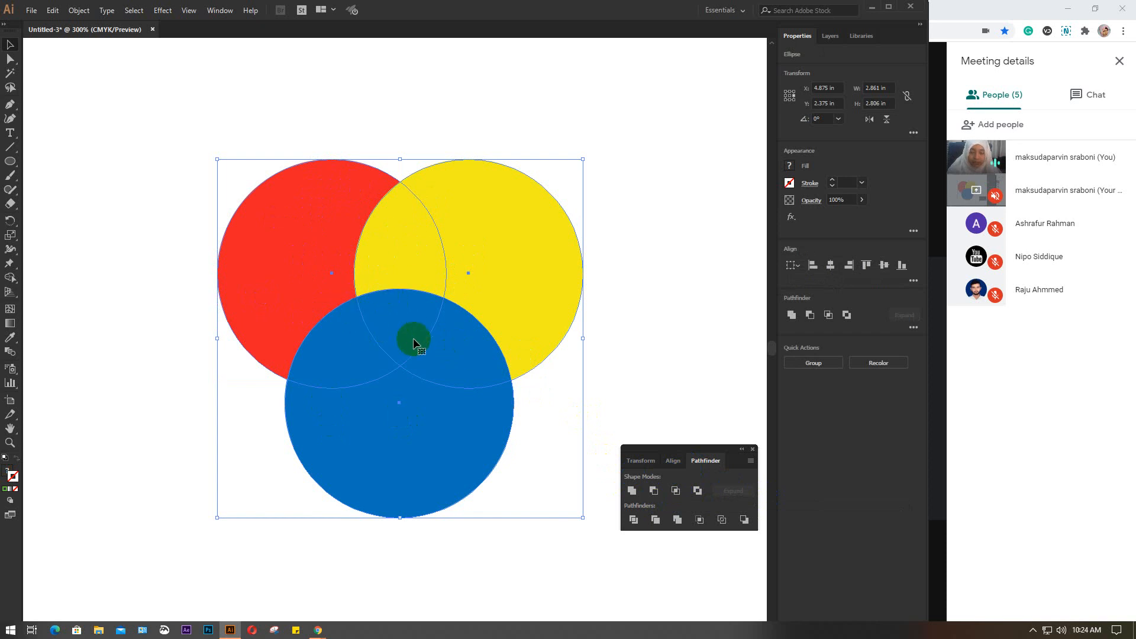
# Try the Intersect and Exclude shape modes on the three circles, undoing each result
pyautogui.click(677, 491)
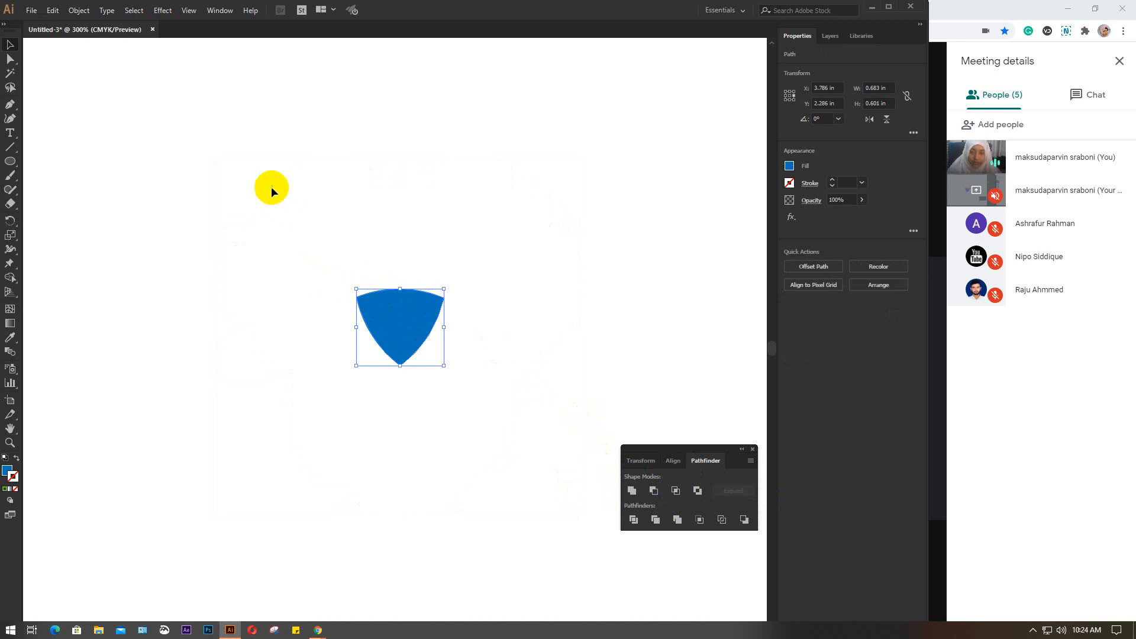
pyautogui.press('ctrl')
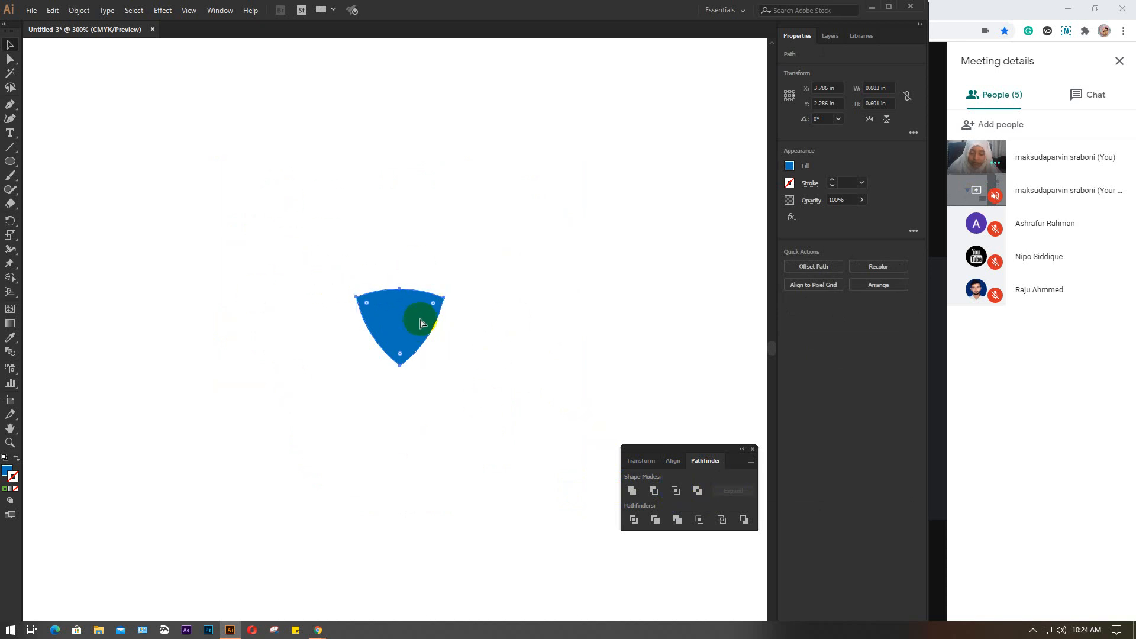
pyautogui.hotkey('ctrl', 'z')
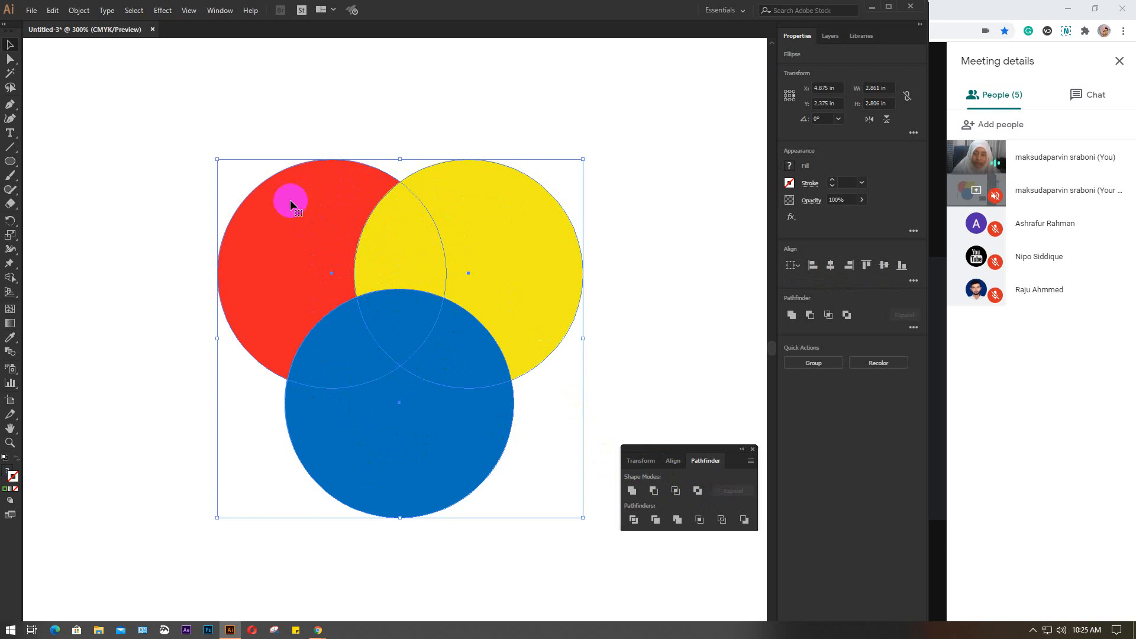
pyautogui.click(697, 491)
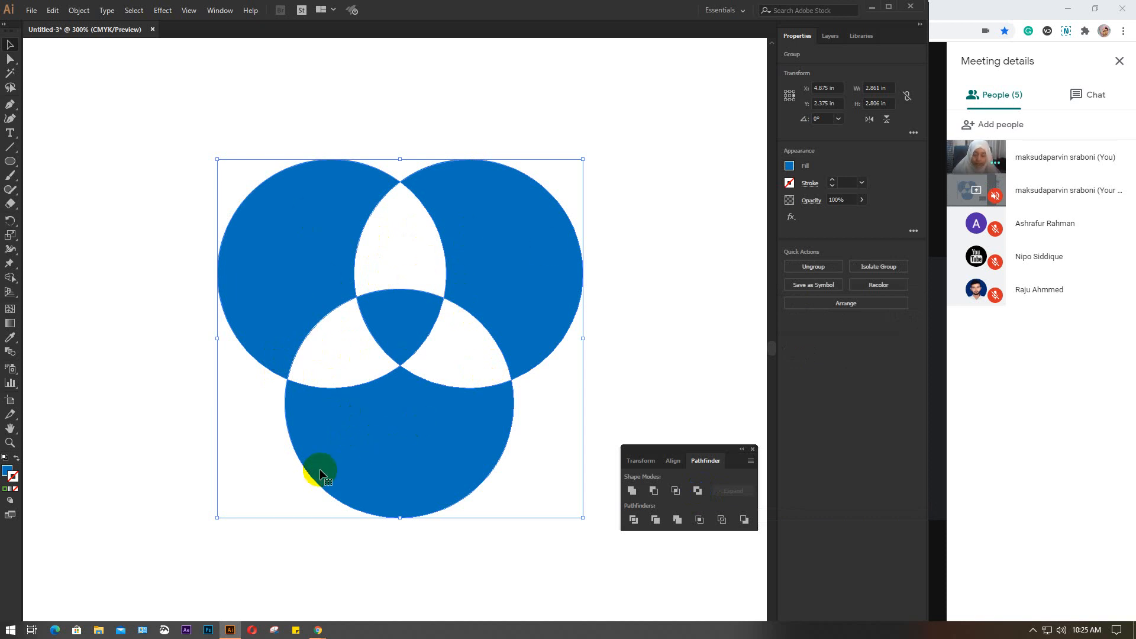
pyautogui.hotkey('ctrl', 'z')
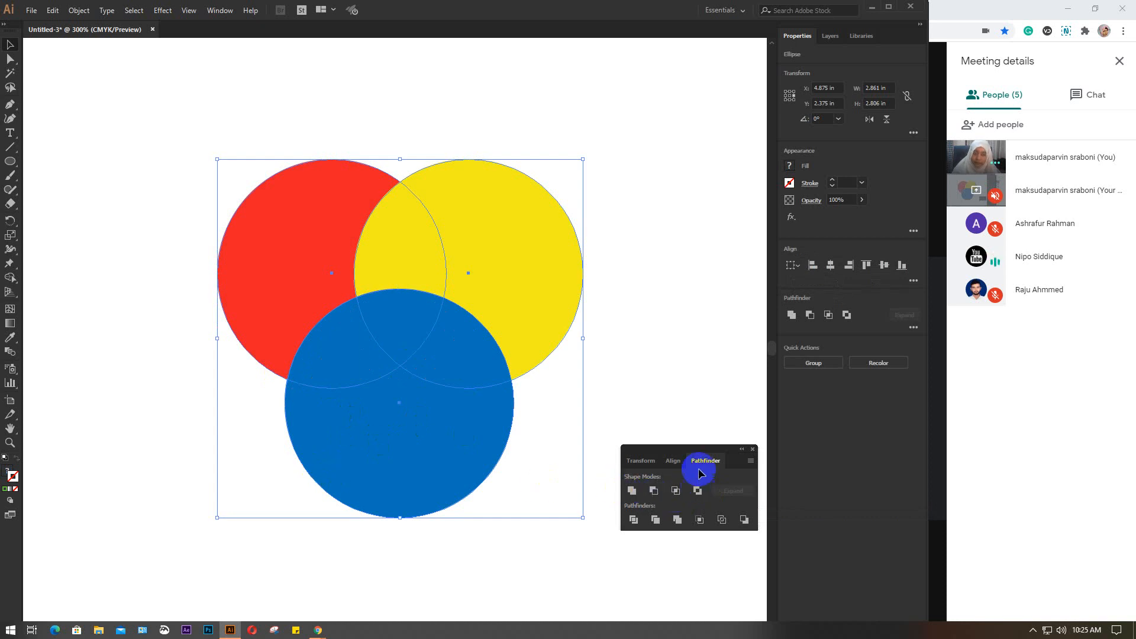
# Divide the three overlapping circles along their intersections and ungroup the resulting pieces
pyautogui.click(633, 520)
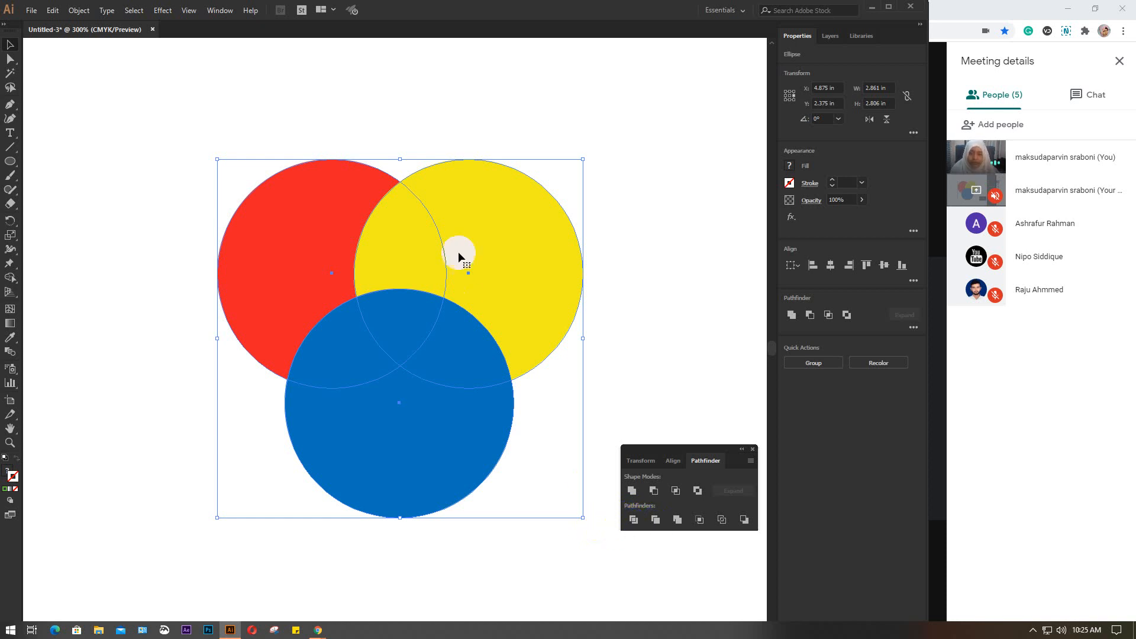
pyautogui.click(634, 521)
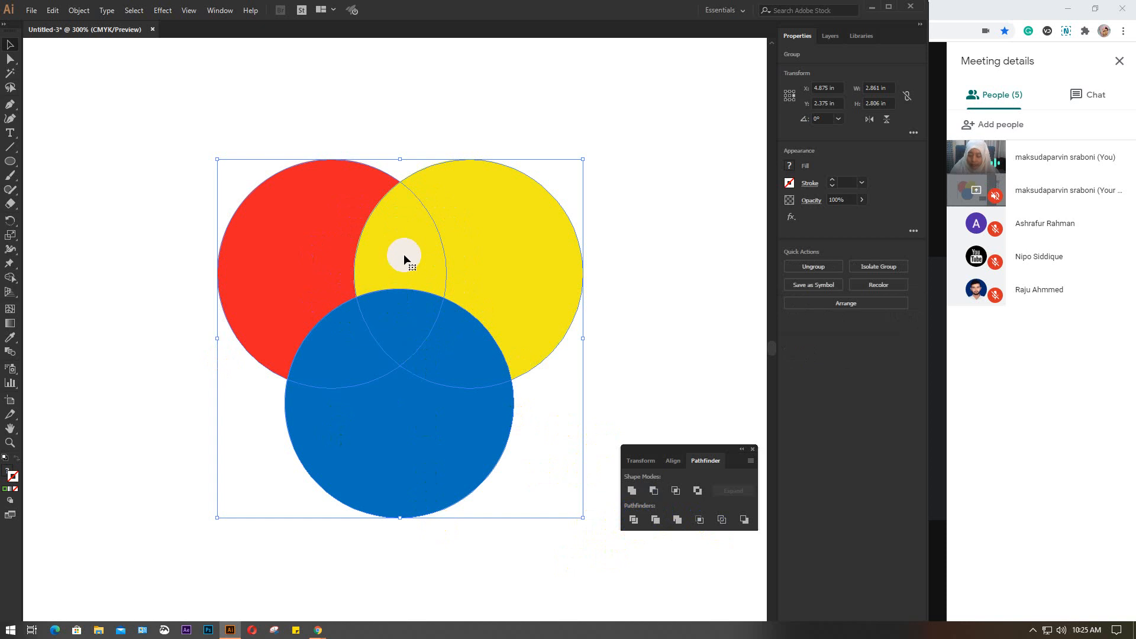
pyautogui.press('a')
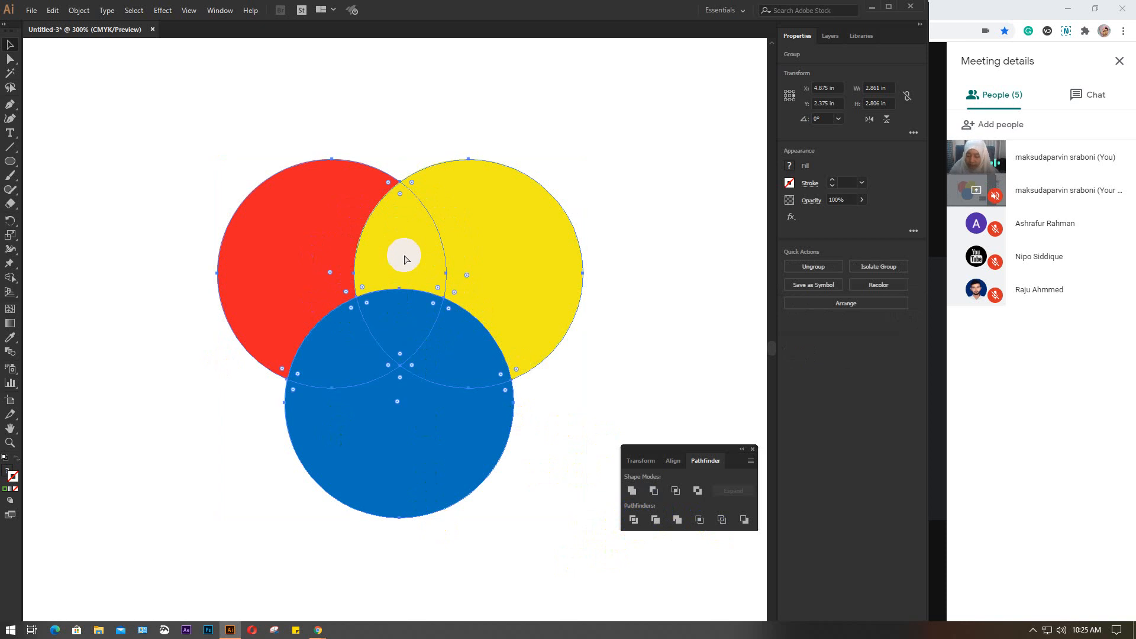
pyautogui.hotkey('ctrl', 'shift', 'g')
pyautogui.press('v')
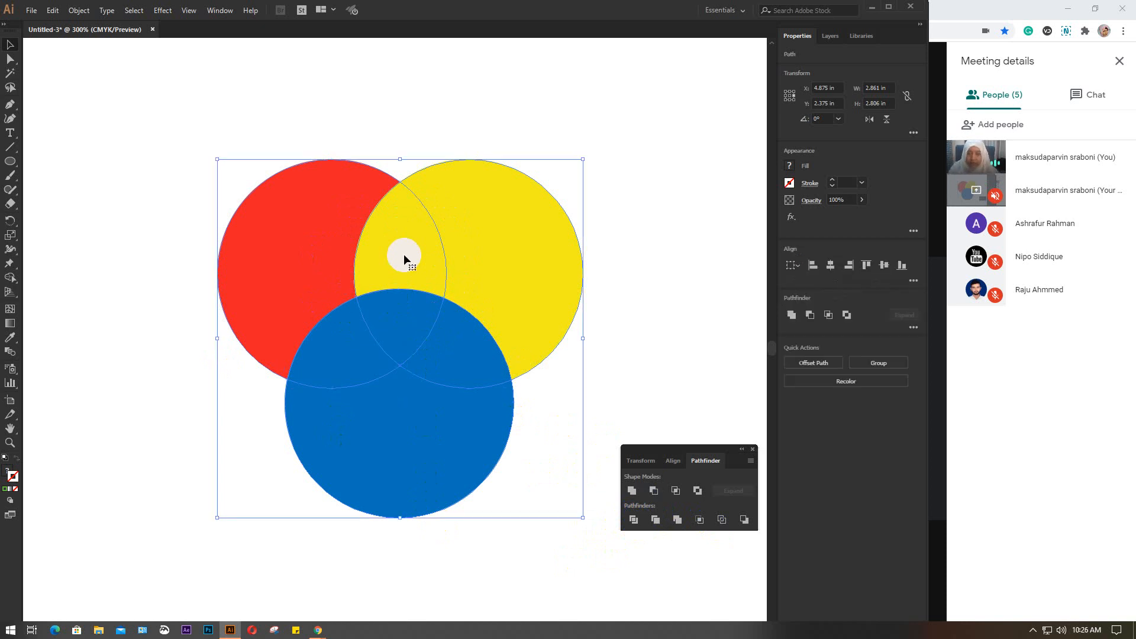
# Pull the divided outer pieces and two-circle overlaps outward around the central blue piece so gaps separate them, and deselect
pyautogui.click(622, 263)
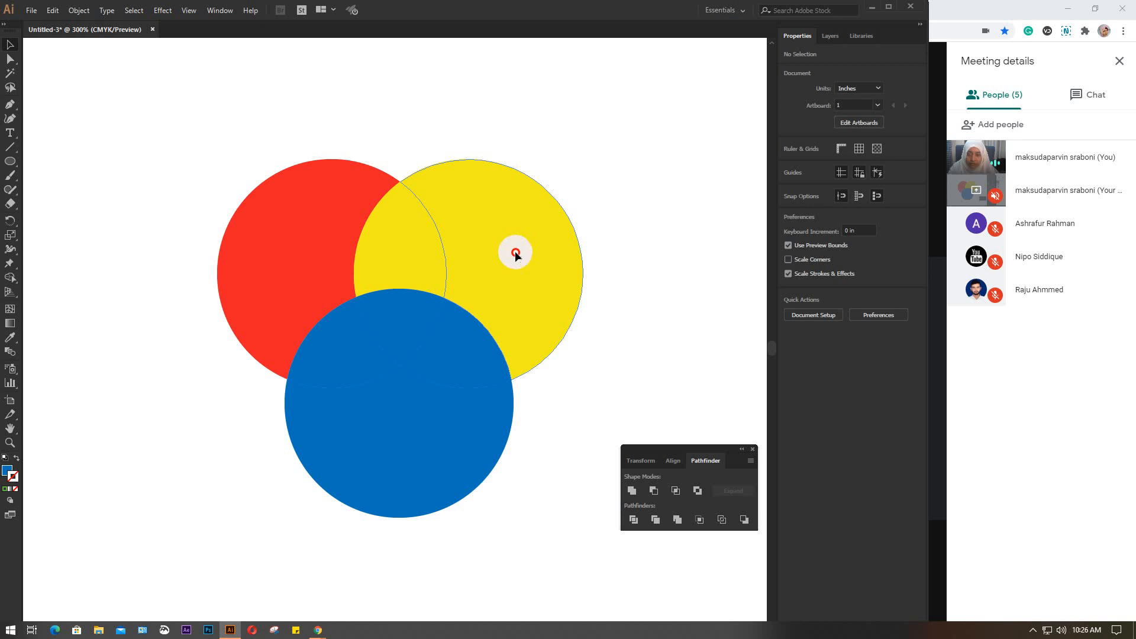
pyautogui.moveTo(515, 251); pyautogui.dragTo(543, 243)
pyautogui.moveTo(308, 232); pyautogui.dragTo(262, 227)
pyautogui.moveTo(395, 239); pyautogui.dragTo(396, 225)
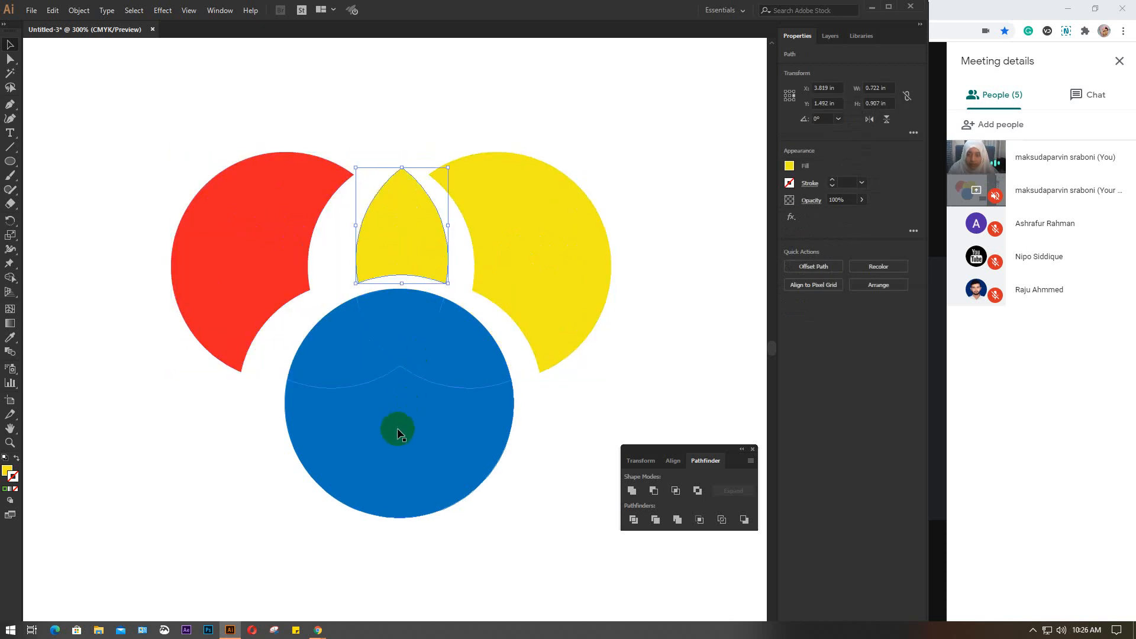
pyautogui.moveTo(398, 435); pyautogui.dragTo(395, 484)
pyautogui.moveTo(345, 348); pyautogui.dragTo(324, 362)
pyautogui.moveTo(451, 361); pyautogui.dragTo(469, 382)
pyautogui.click(638, 348)
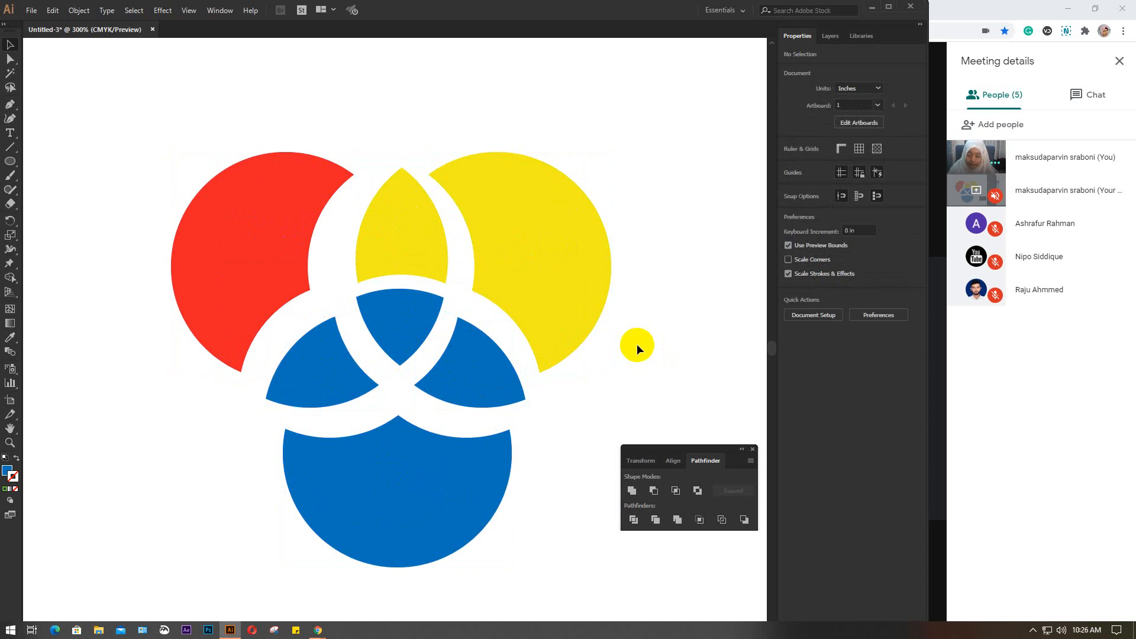
# Undo the moved pieces, the ungrouping, the Divide and the last circle move to restore the three overlapping circles
pyautogui.hotkey('ctrl', 'z')
pyautogui.hotkey('ctrl', 'z')
pyautogui.hotkey('ctrl', 'z')
pyautogui.hotkey('ctrl', 'z')
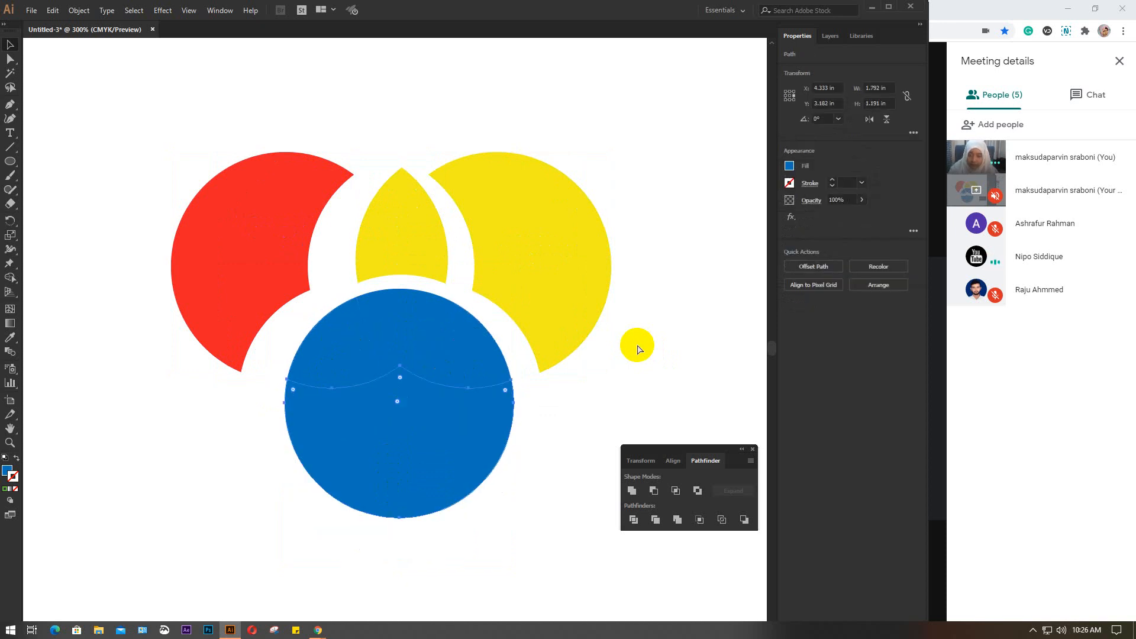
pyautogui.hotkey('ctrl', 'z')
pyautogui.hotkey('ctrl', 'z')
pyautogui.hotkey('ctrl', 'z')
pyautogui.hotkey('ctrl', 'z')
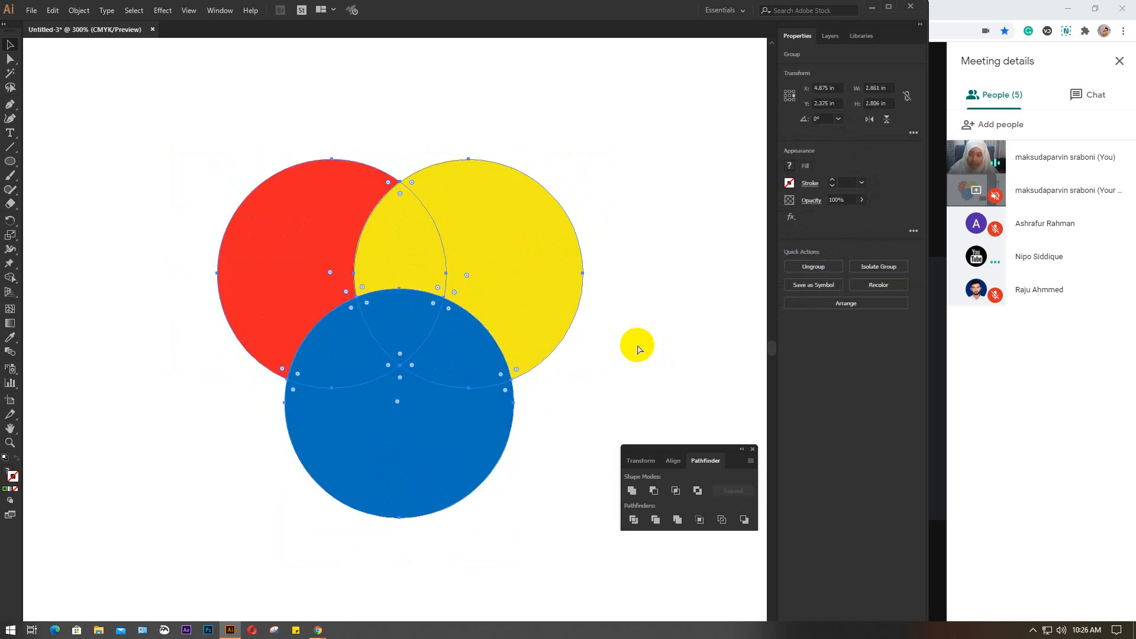
pyautogui.hotkey('ctrl', 'z')
pyautogui.hotkey('ctrl', 'z')
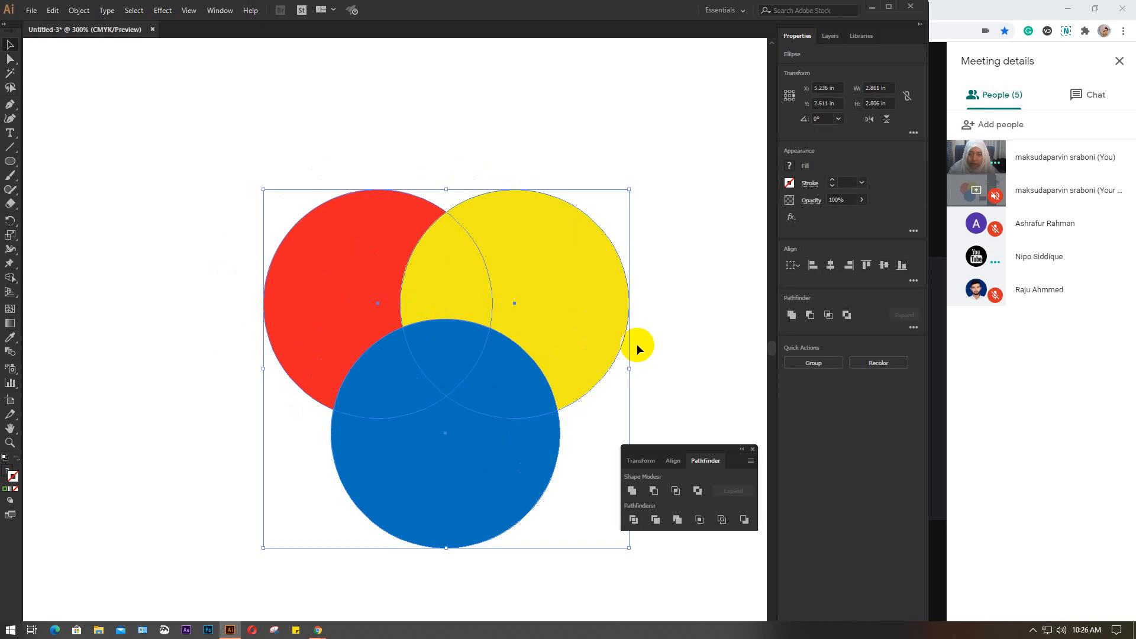
# Move the three circles to about X 4.86 in, Y 2.38 in and try the Trim pathfinder on them, undoing the trim
pyautogui.moveTo(478, 340); pyautogui.dragTo(430, 307)
pyautogui.click(655, 520)
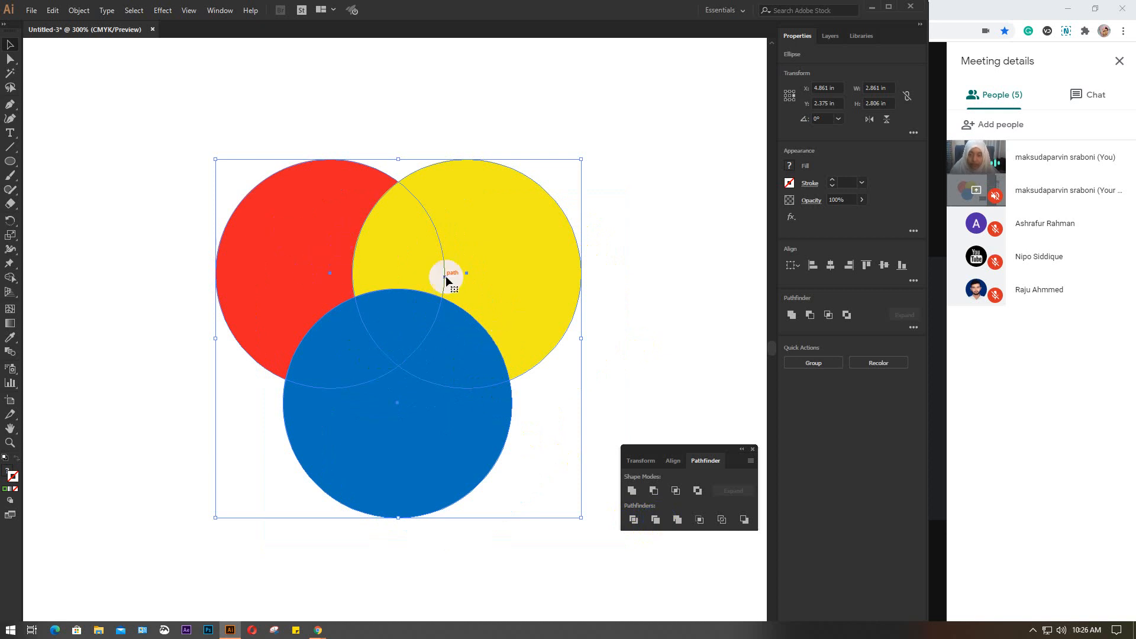
pyautogui.click(185, 112)
pyautogui.moveTo(184, 112); pyautogui.dragTo(527, 481)
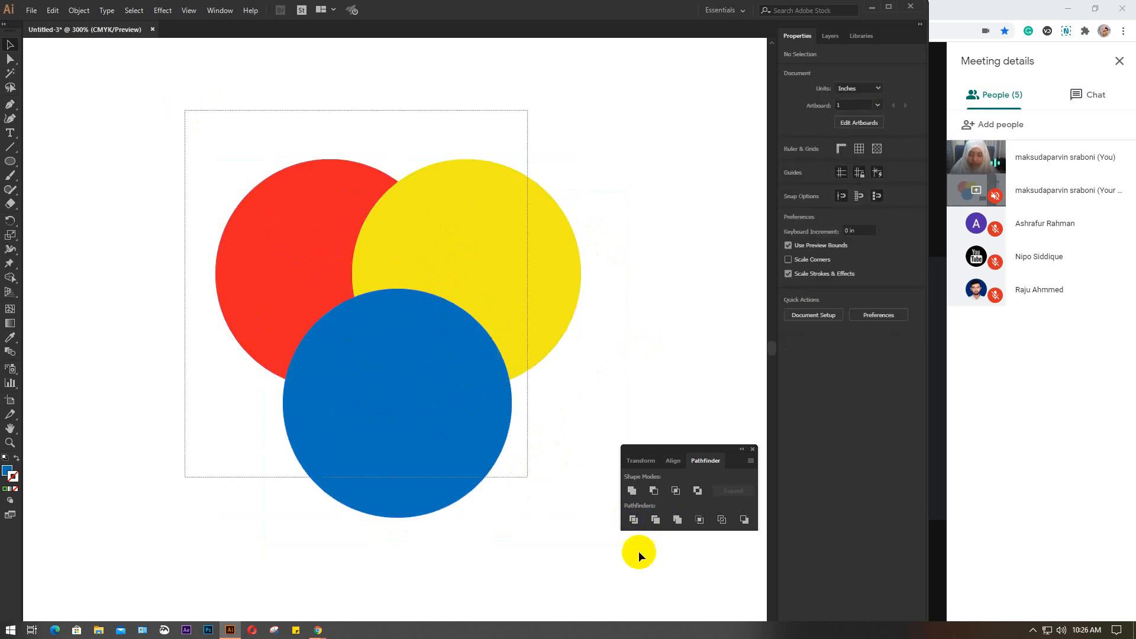
pyautogui.click(656, 519)
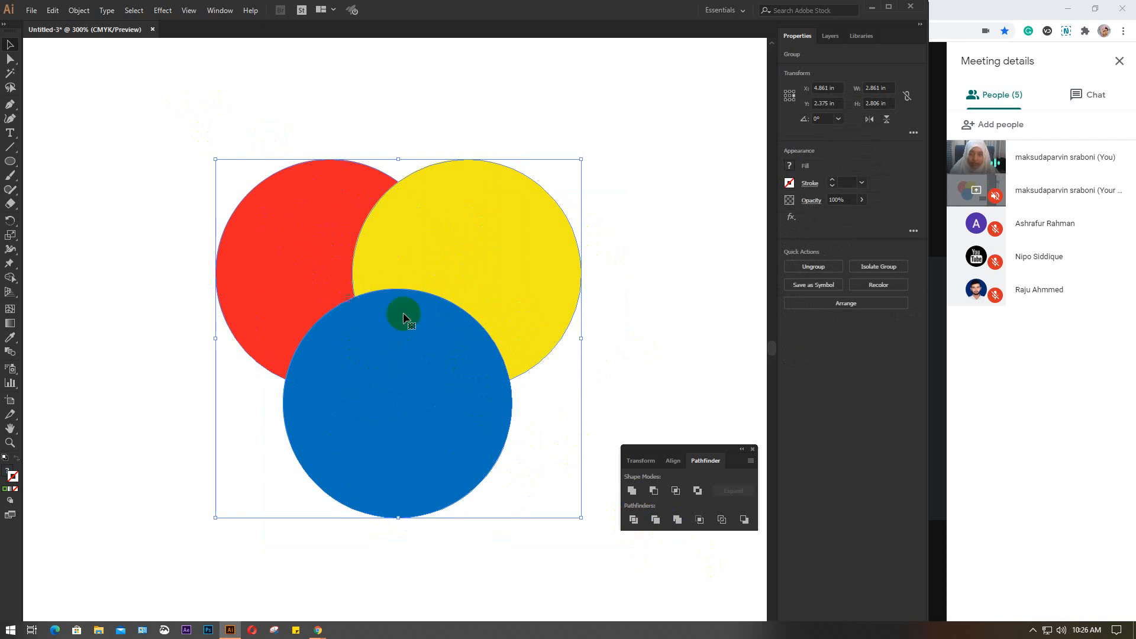
pyautogui.hotkey('ctrl', 'z')
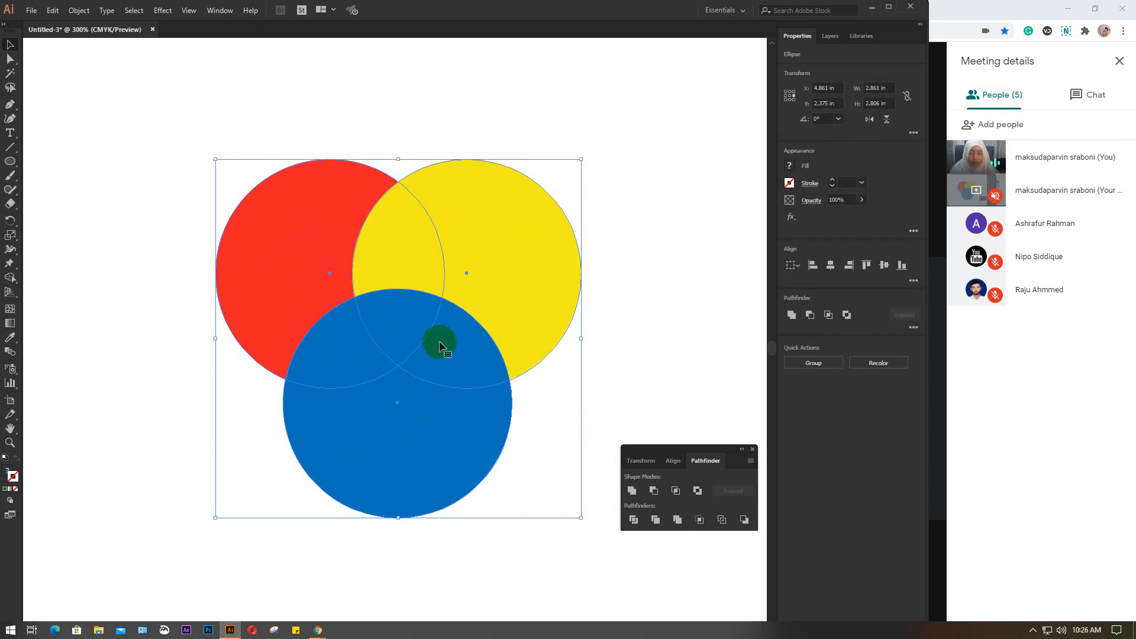
# Trim the three overlapping circles, ungroup the resulting shapes and deselect them
pyautogui.click(341, 296)
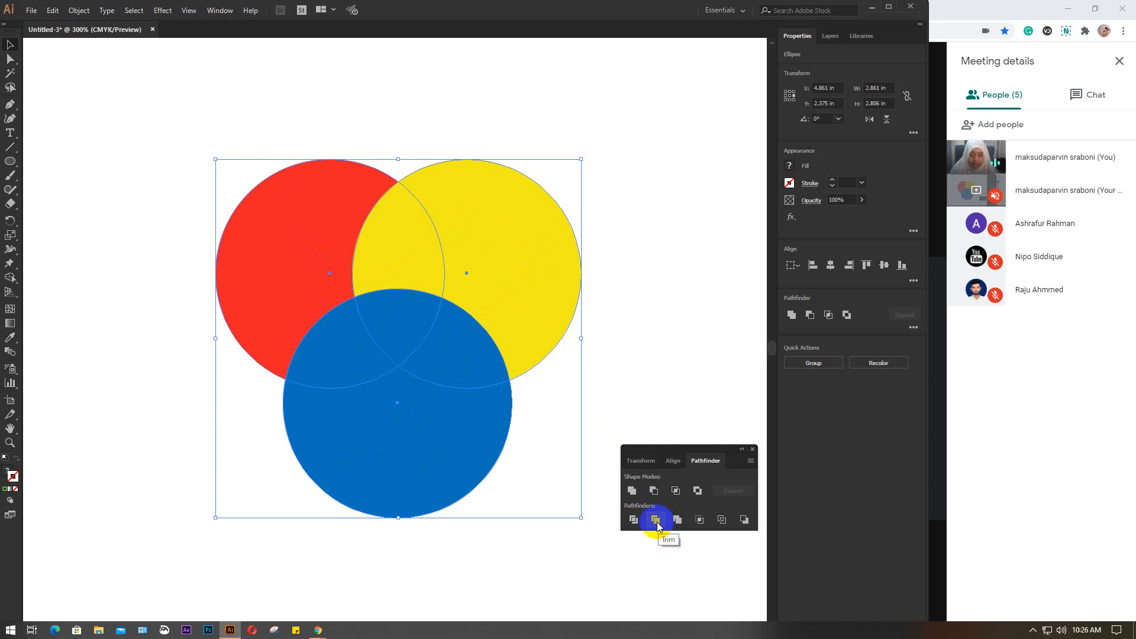
pyautogui.click(655, 520)
pyautogui.click(343, 303)
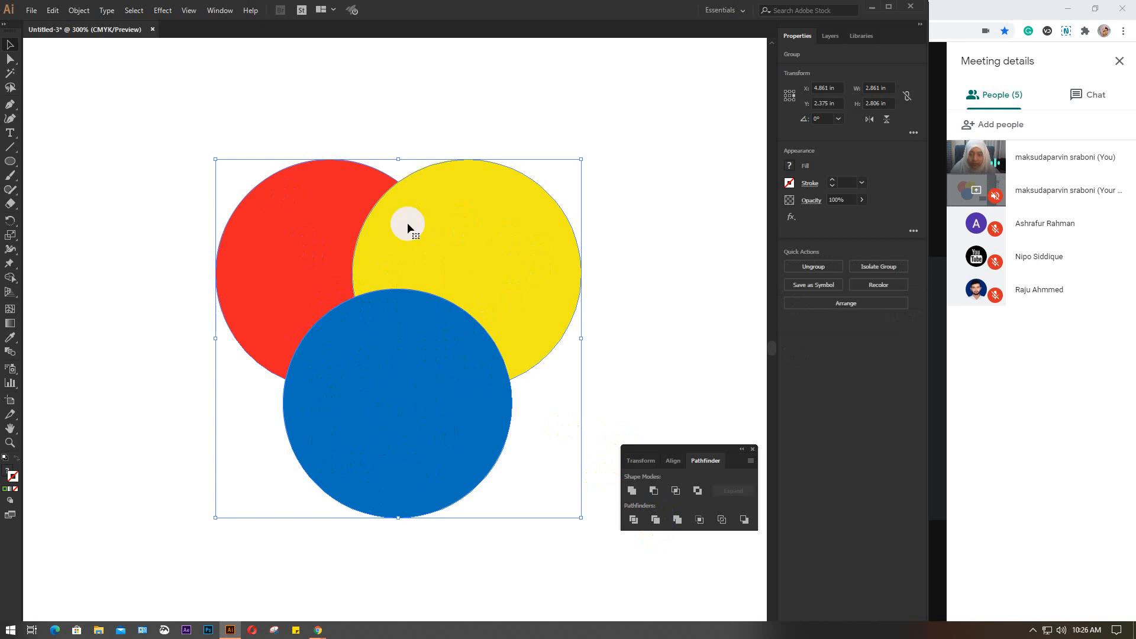
pyautogui.press('a')
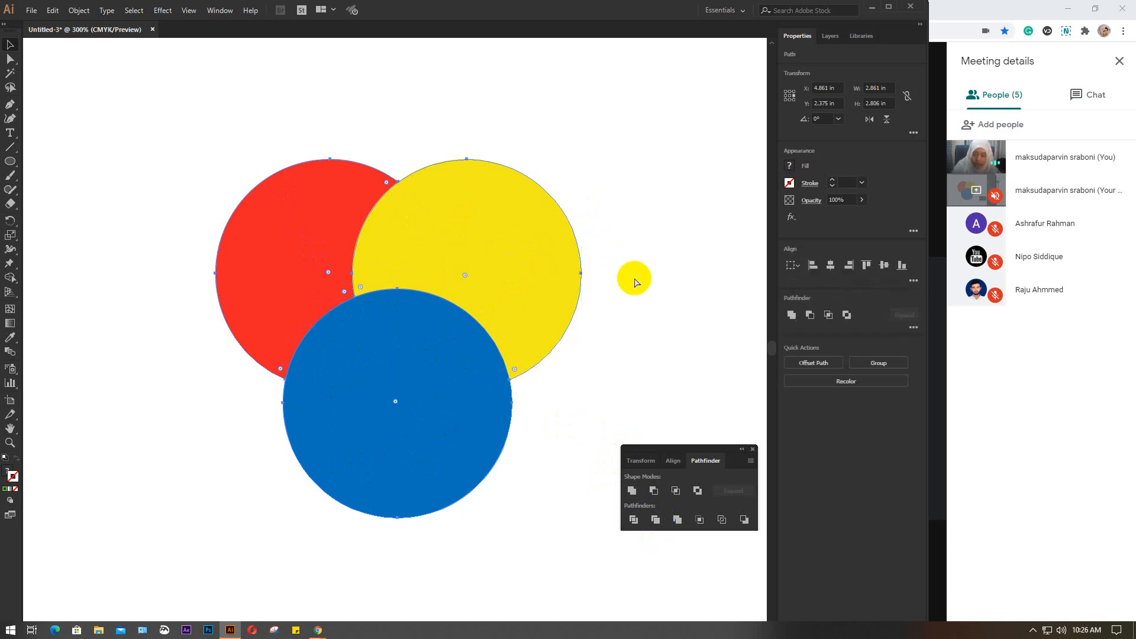
pyautogui.press('v')
pyautogui.click(634, 277)
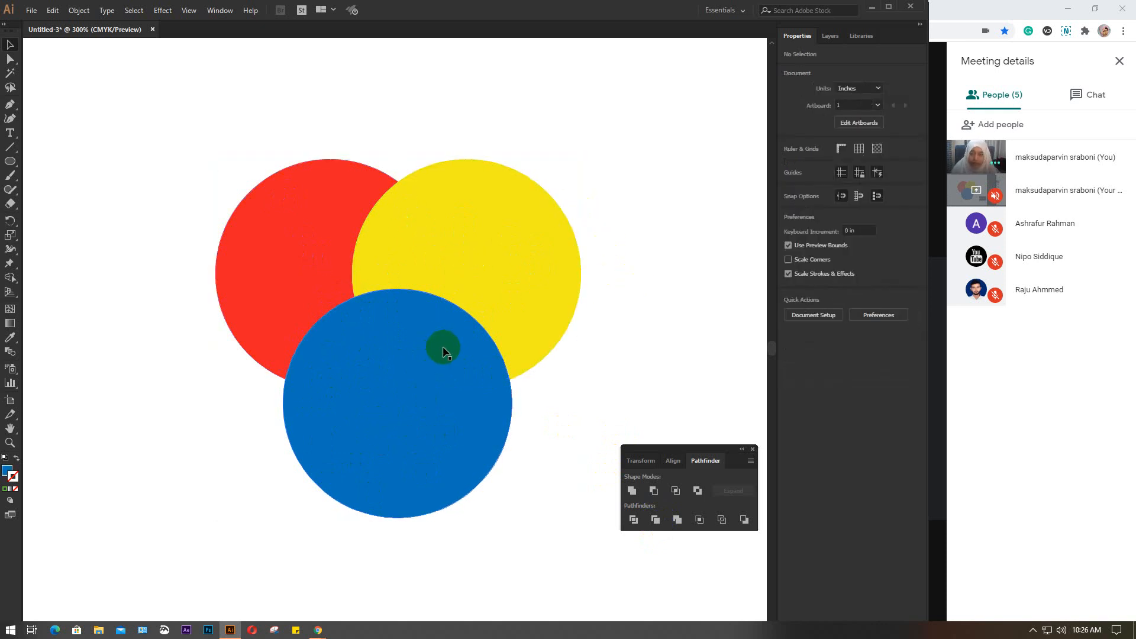
# Pull the trimmed blue, yellow and red shapes away from each other so gaps separate them
pyautogui.click(422, 345)
pyautogui.moveTo(422, 344); pyautogui.dragTo(415, 377)
pyautogui.click(480, 265)
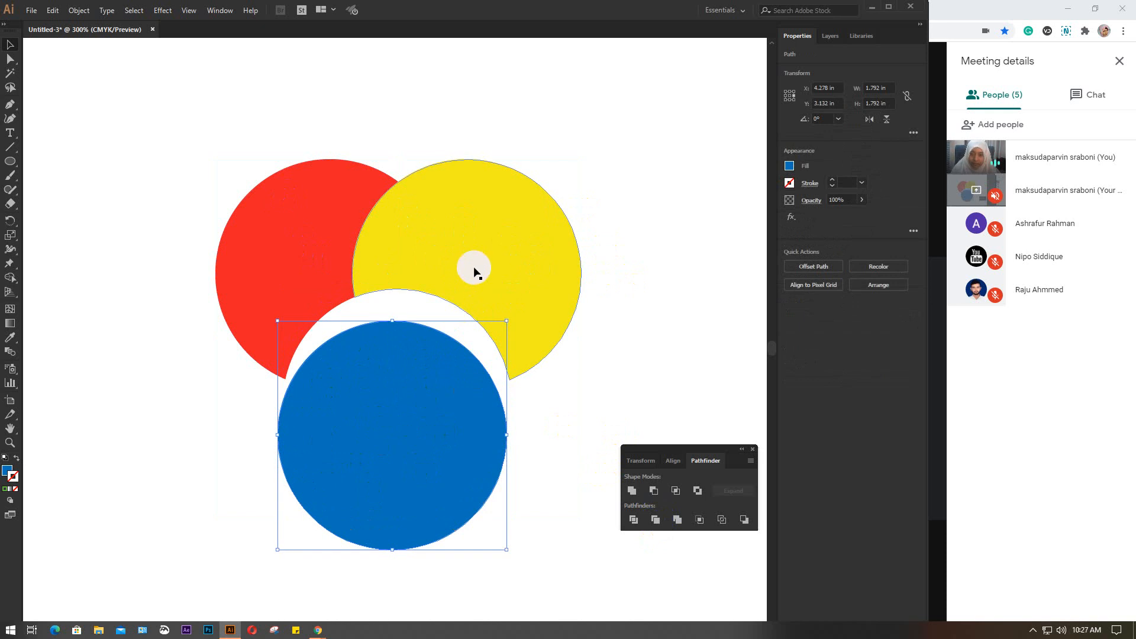
pyautogui.moveTo(481, 264); pyautogui.dragTo(516, 279)
pyautogui.moveTo(319, 239); pyautogui.dragTo(303, 224)
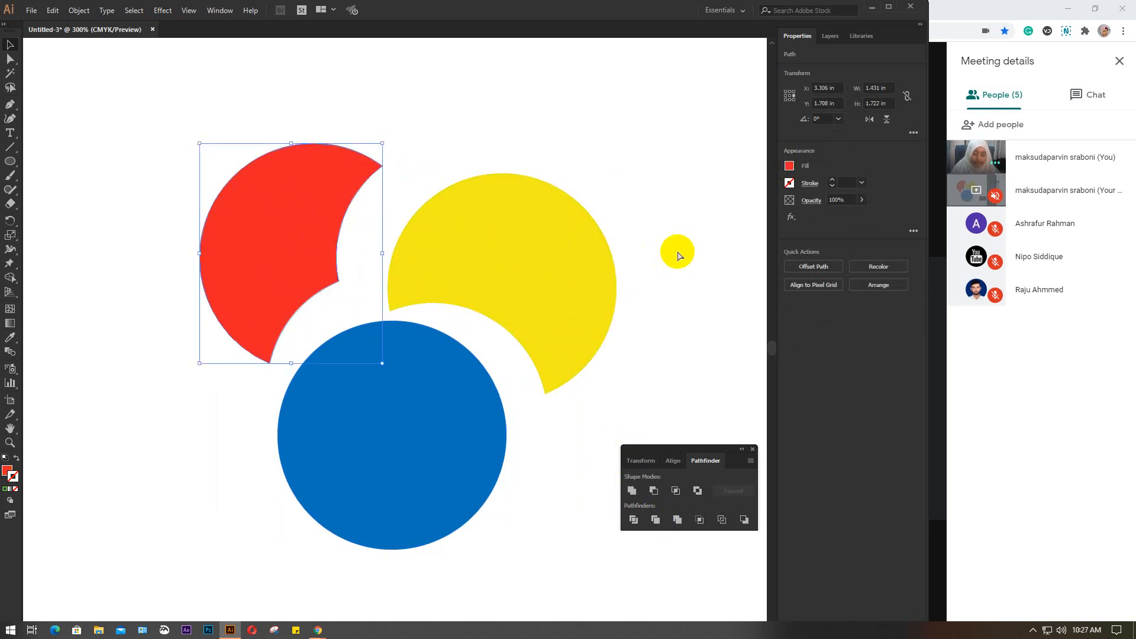
# Undo the separation, the ungrouping and the Trim to restore the three full circles
pyautogui.hotkey('ctrl', 'z')
pyautogui.hotkey('ctrl', 'z')
pyautogui.hotkey('ctrl', 'z')
pyautogui.hotkey('ctrl', 'z')
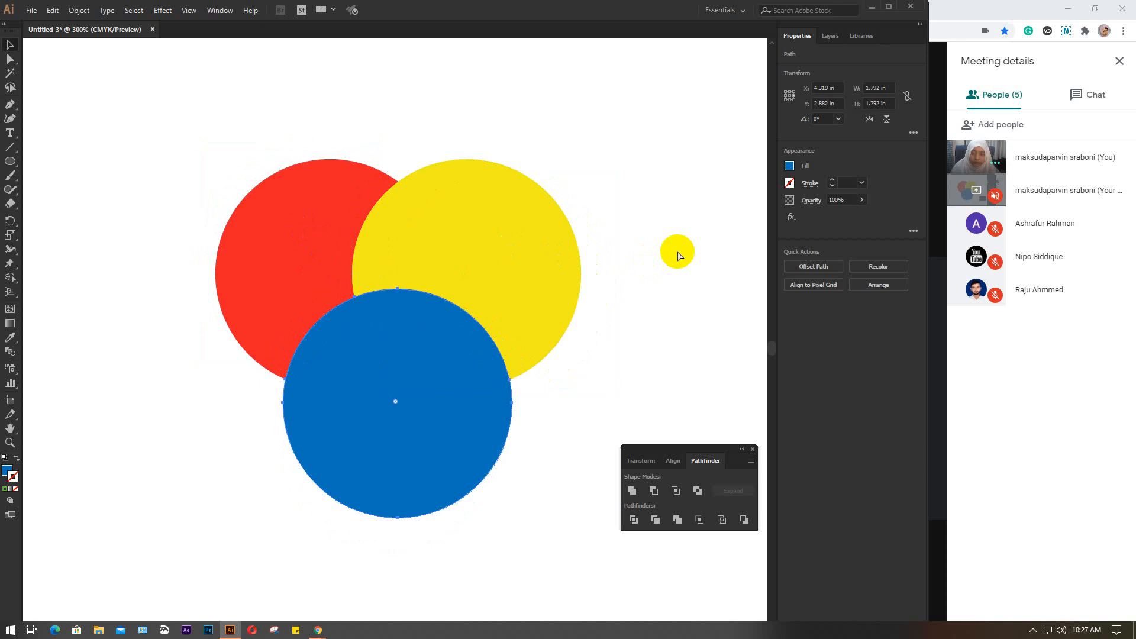
pyautogui.hotkey('ctrl', 'z')
pyautogui.hotkey('ctrl', 'z')
pyautogui.hotkey('ctrl', 'z')
pyautogui.hotkey('ctrl', 'z')
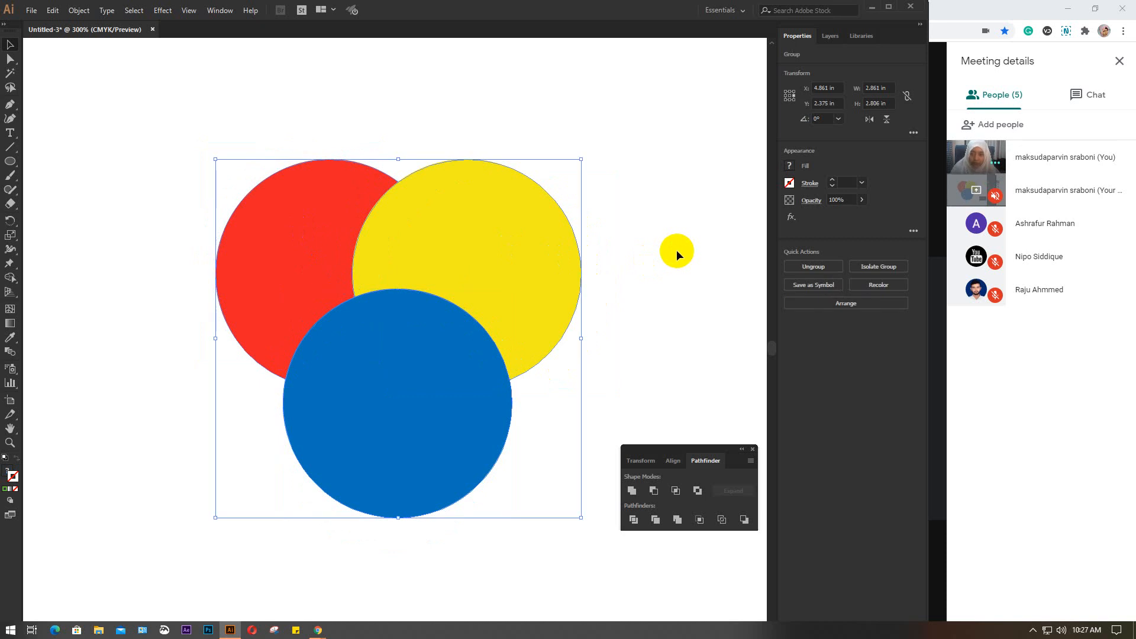
pyautogui.hotkey('ctrl', 'z')
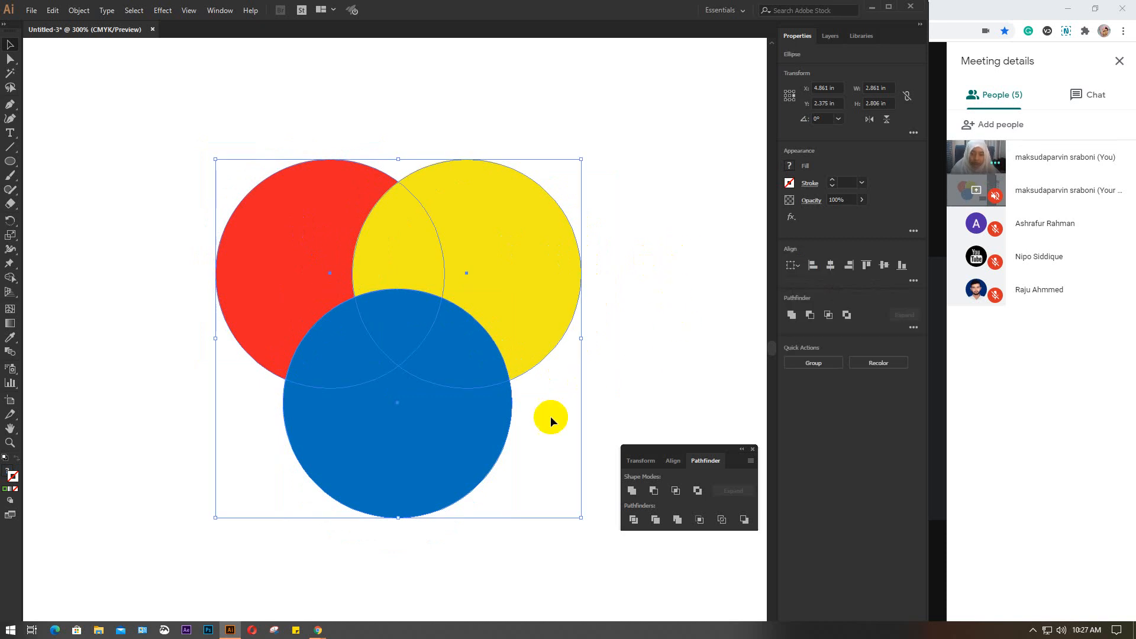
# Apply the Merge pathfinder to the three circles, ungroup the result and deselect it
pyautogui.click(677, 520)
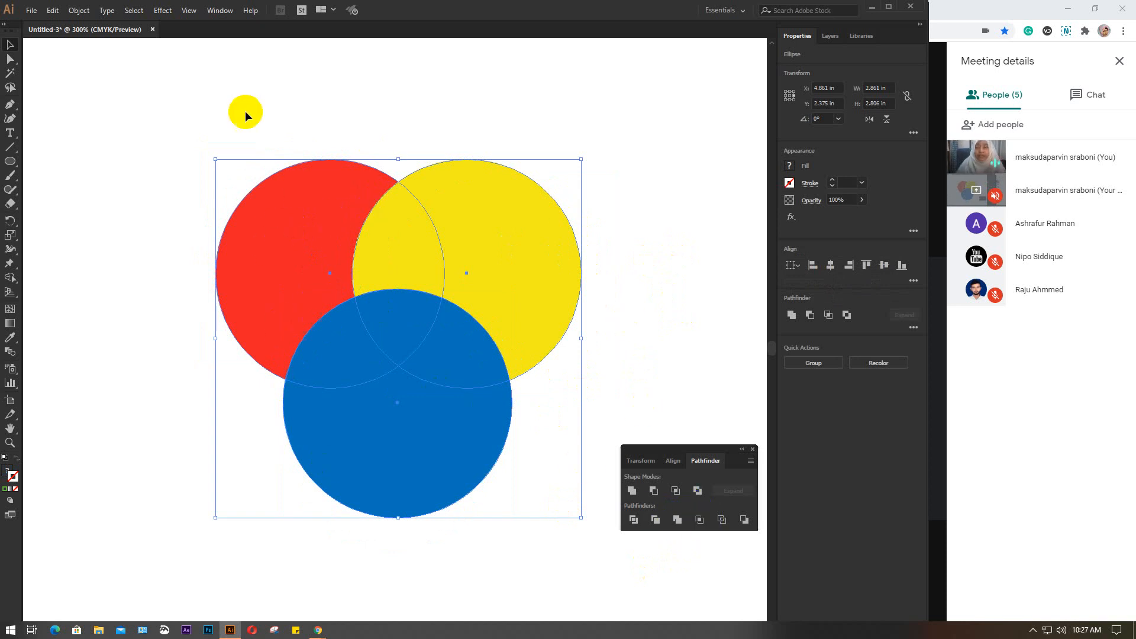
pyautogui.click(678, 522)
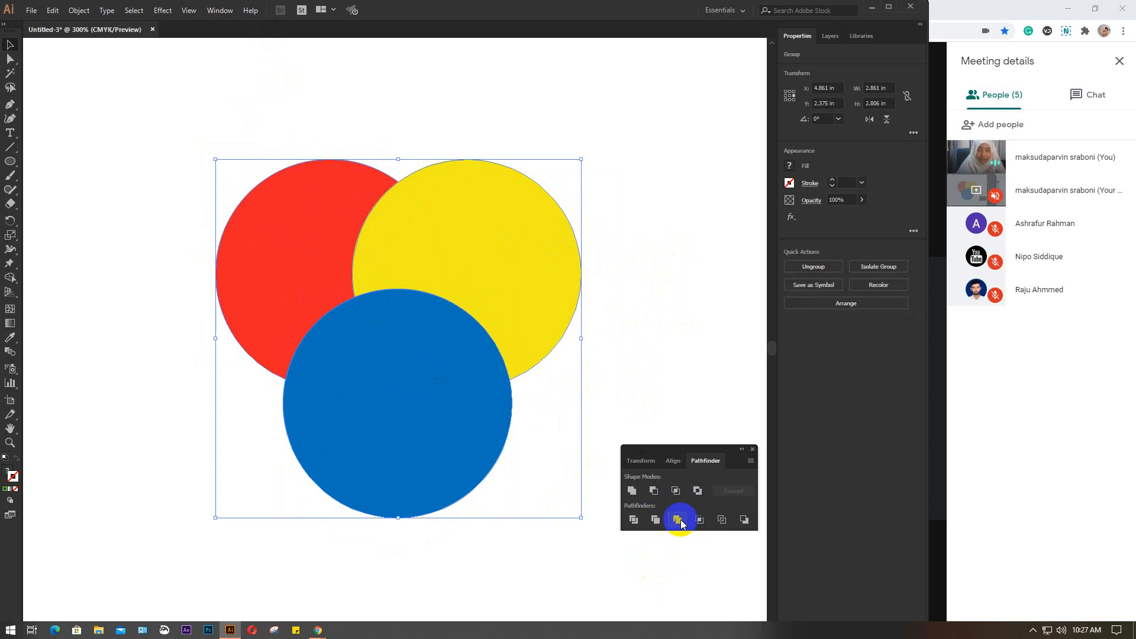
pyautogui.press('ctrl')
pyautogui.click(482, 278)
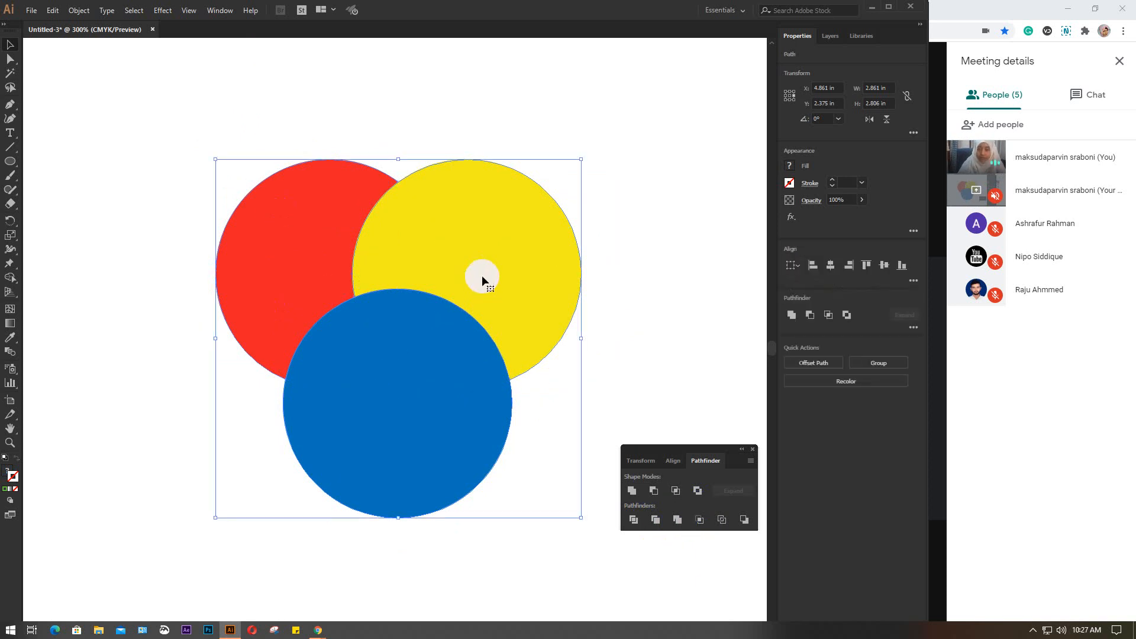
pyautogui.click(672, 151)
# Spread the merged blue, yellow and red shapes apart and shift the blue circle slightly once more
pyautogui.moveTo(393, 371); pyautogui.dragTo(386, 408)
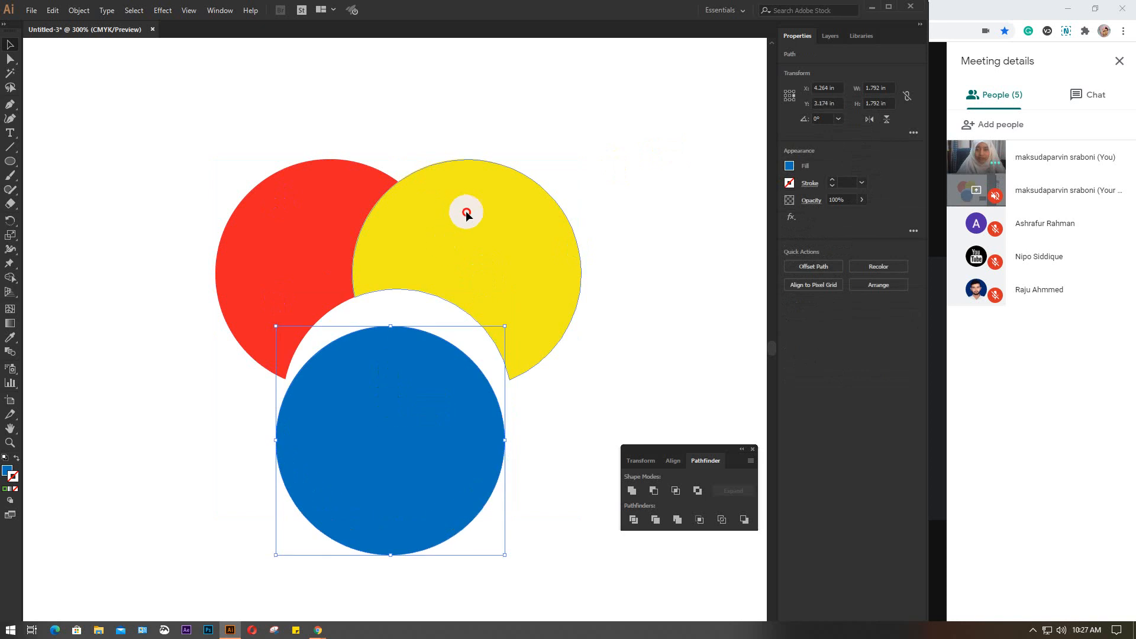
pyautogui.moveTo(467, 213); pyautogui.dragTo(506, 232)
pyautogui.moveTo(332, 203); pyautogui.dragTo(266, 215)
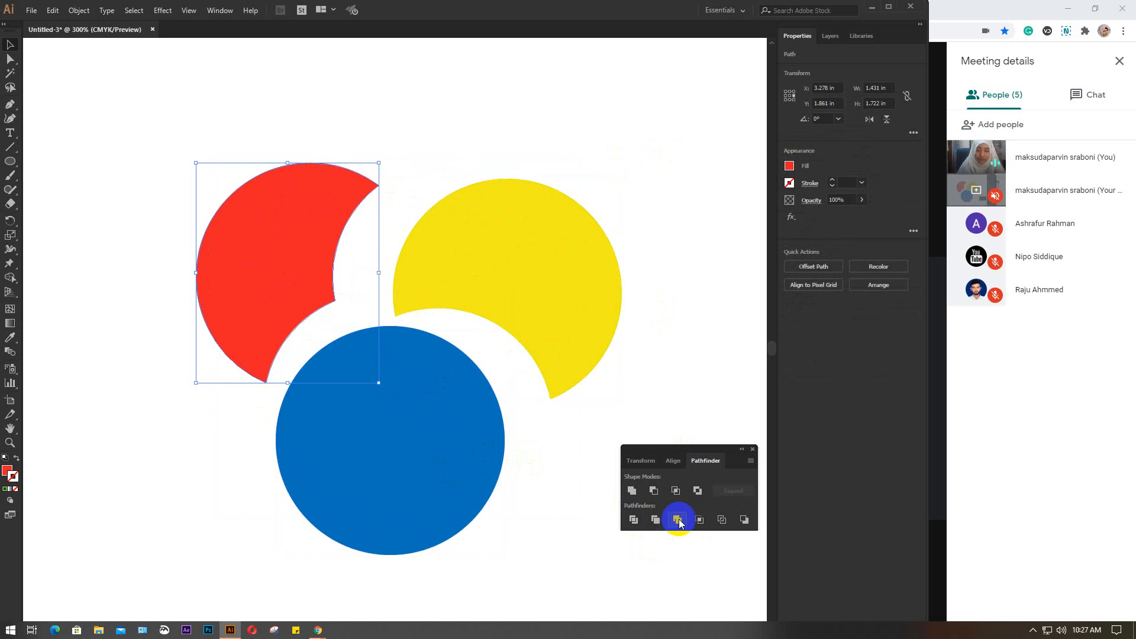
pyautogui.moveTo(410, 381); pyautogui.dragTo(422, 384)
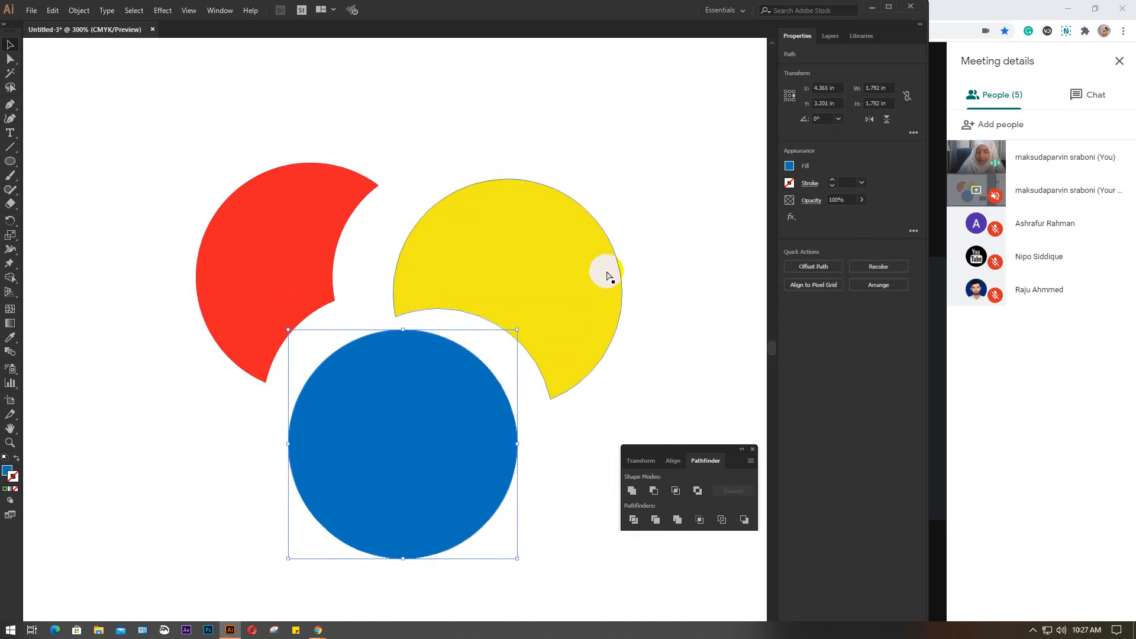
# Undo the spread pieces, the ungrouping, the Merge and the earlier move of the circles
pyautogui.hotkey('ctrl', 'z')
pyautogui.hotkey('ctrl', 'z')
pyautogui.hotkey('ctrl', 'z')
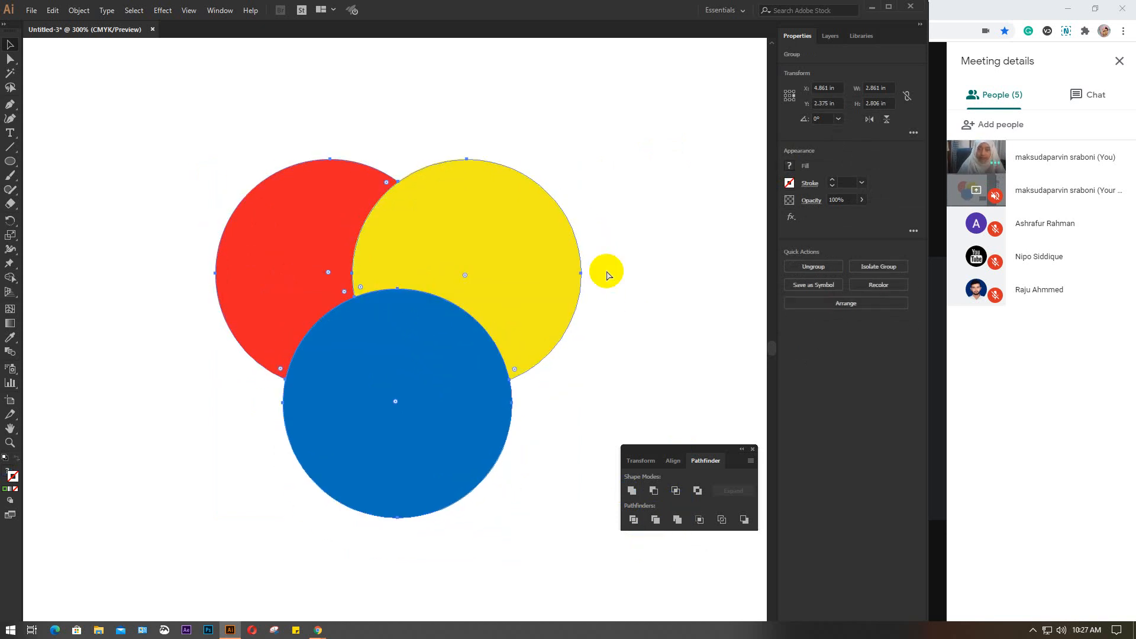
pyautogui.hotkey('ctrl', 'z')
pyautogui.hotkey('ctrl', 'z')
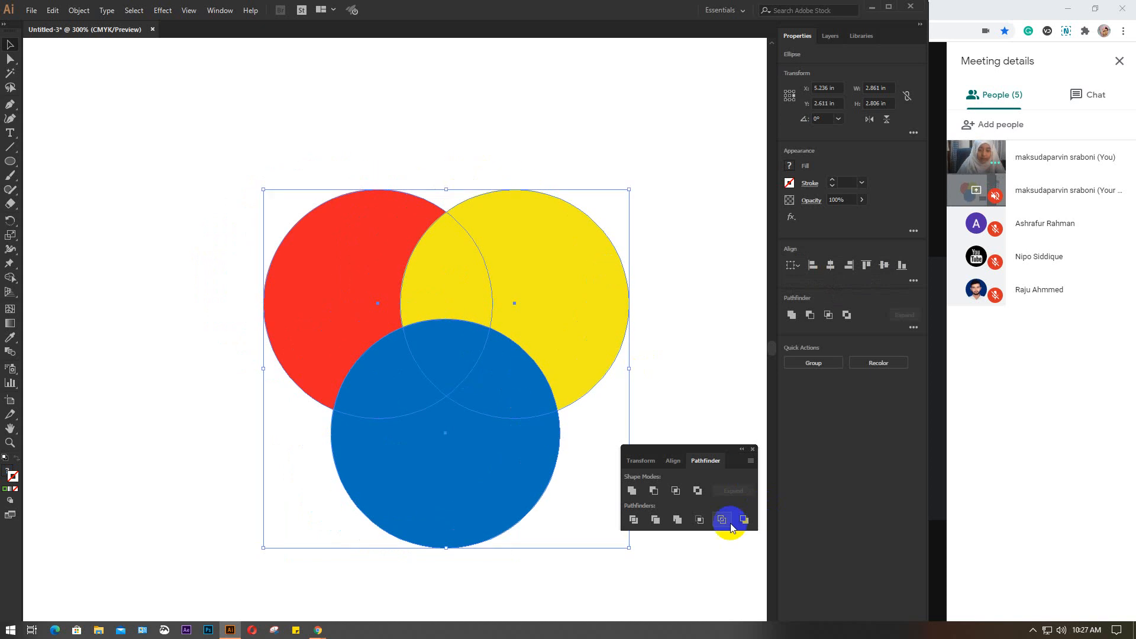
# Try the Crop pathfinder twice on the three circles, undoing the result each time
pyautogui.click(699, 522)
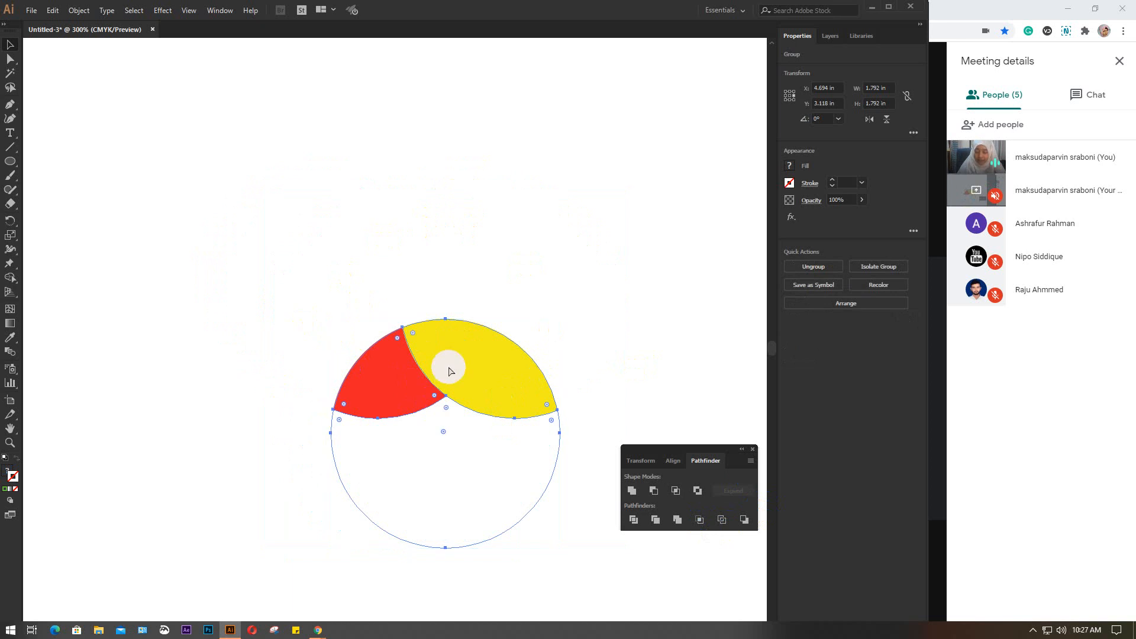
pyautogui.hotkey('ctrl', 'z')
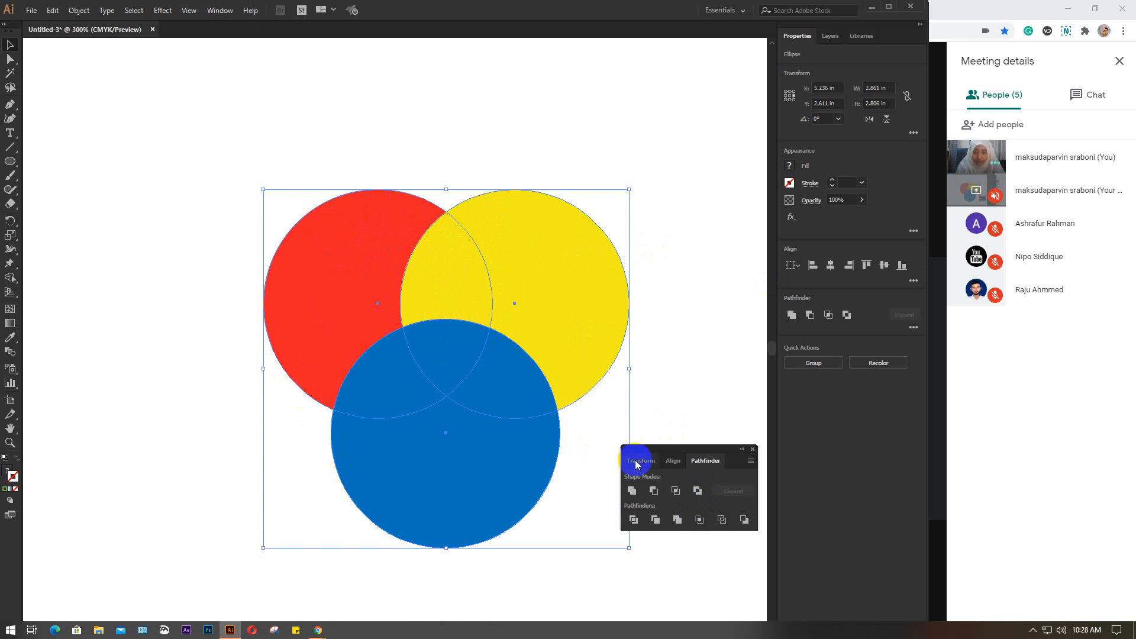
pyautogui.click(700, 520)
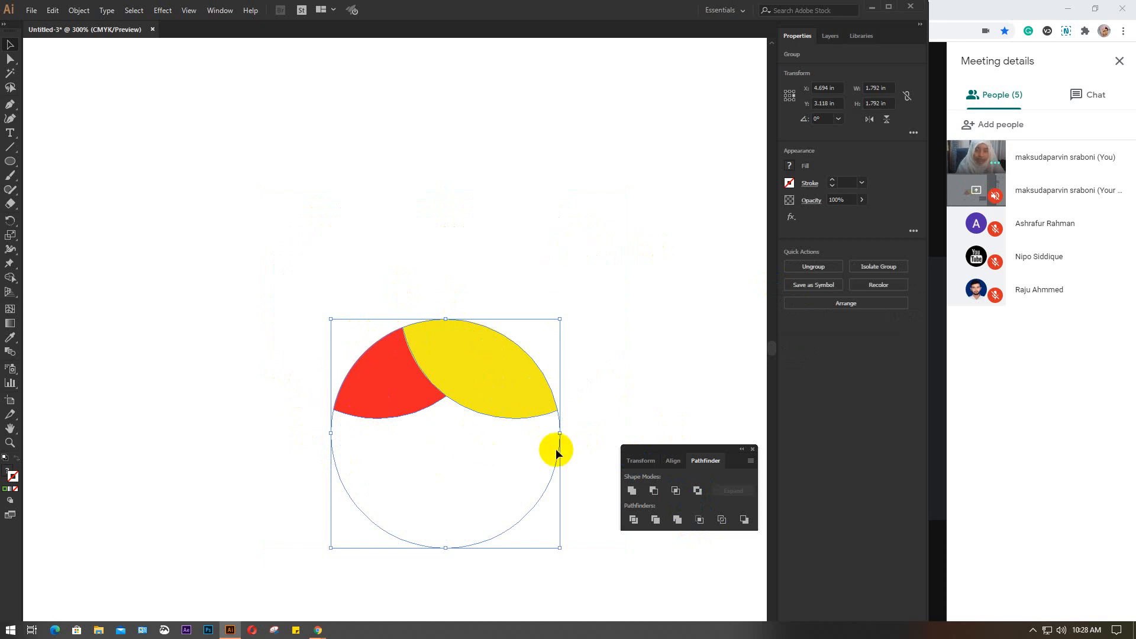
pyautogui.hotkey('ctrl', 'z')
pyautogui.hotkey('ctrl', 'z')
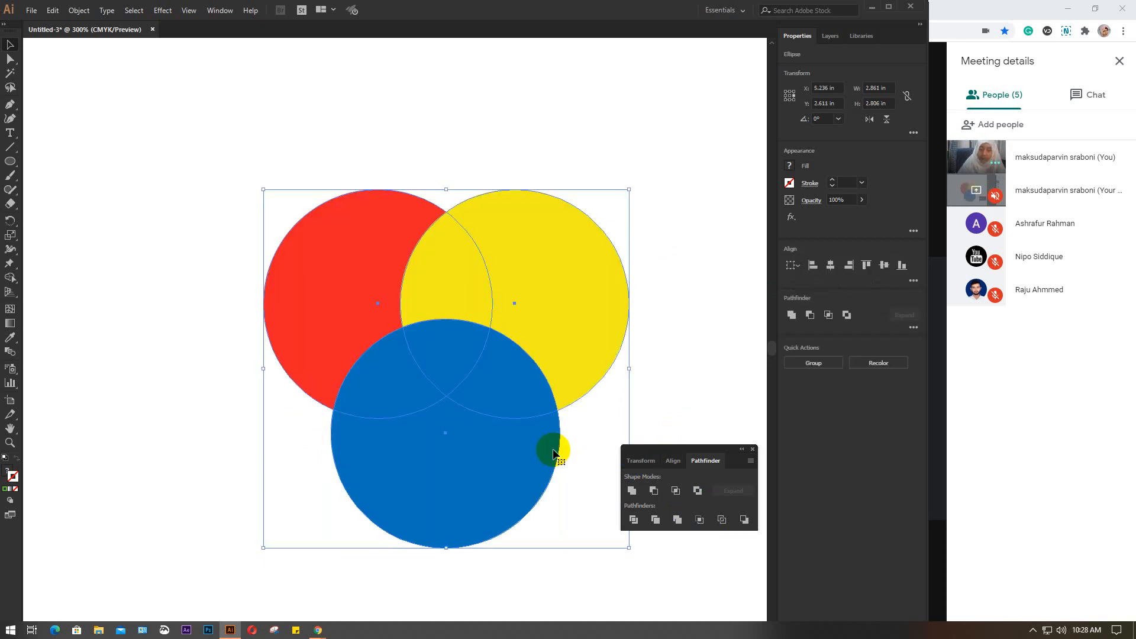
# Try the Outline pathfinder on the three circles, inspect the deselected outlines, and undo it
pyautogui.click(722, 521)
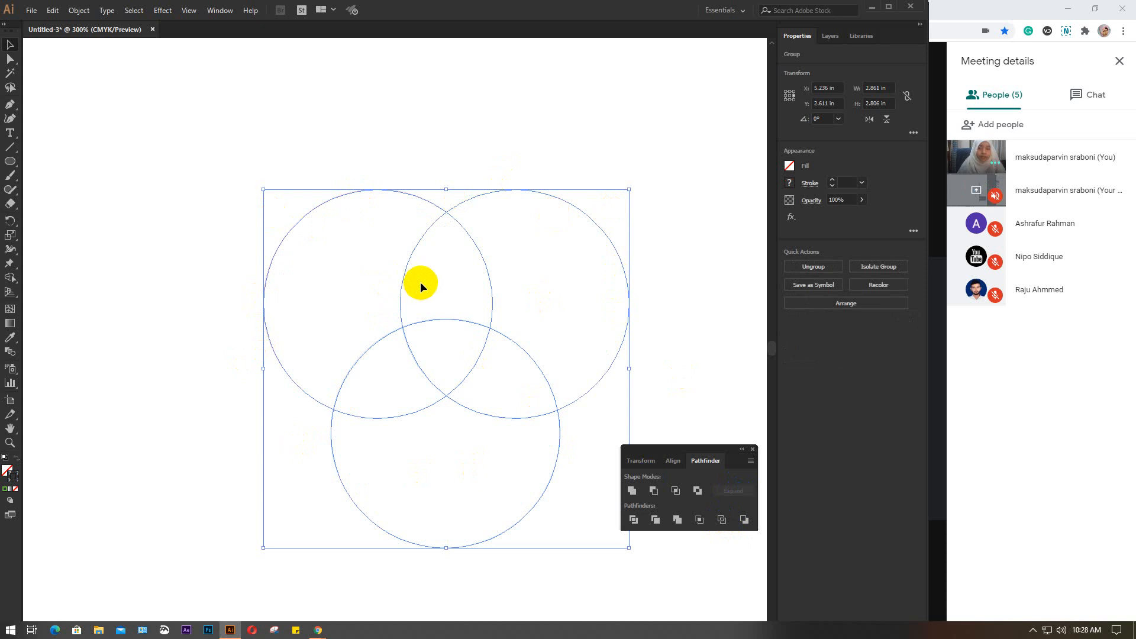
pyautogui.click(491, 141)
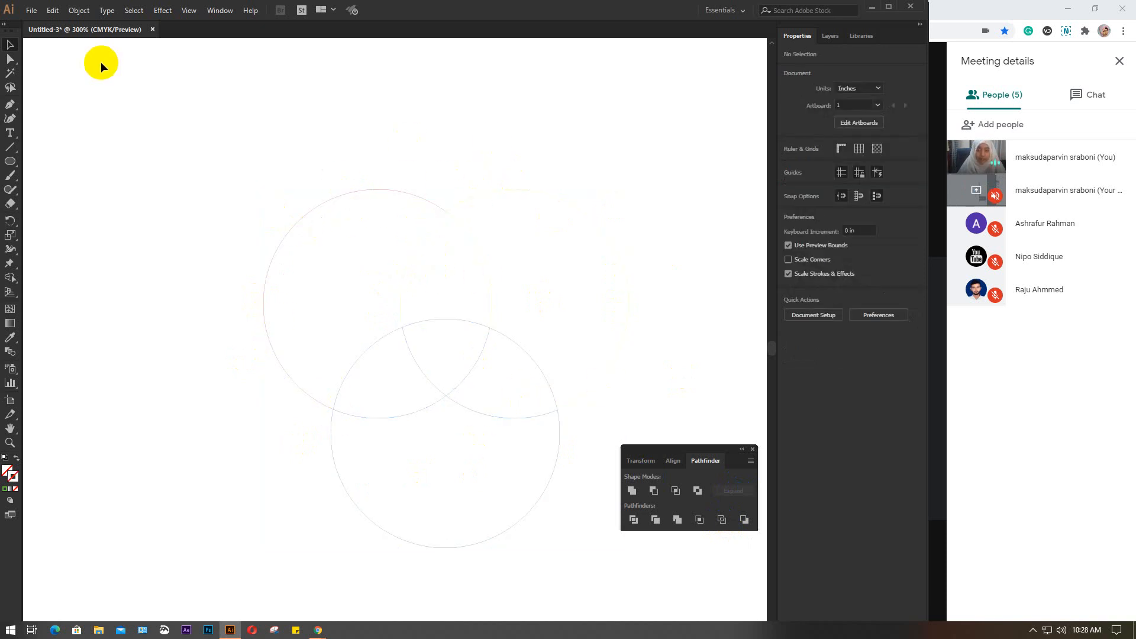
pyautogui.hotkey('ctrl', 'z')
pyautogui.click(227, 185)
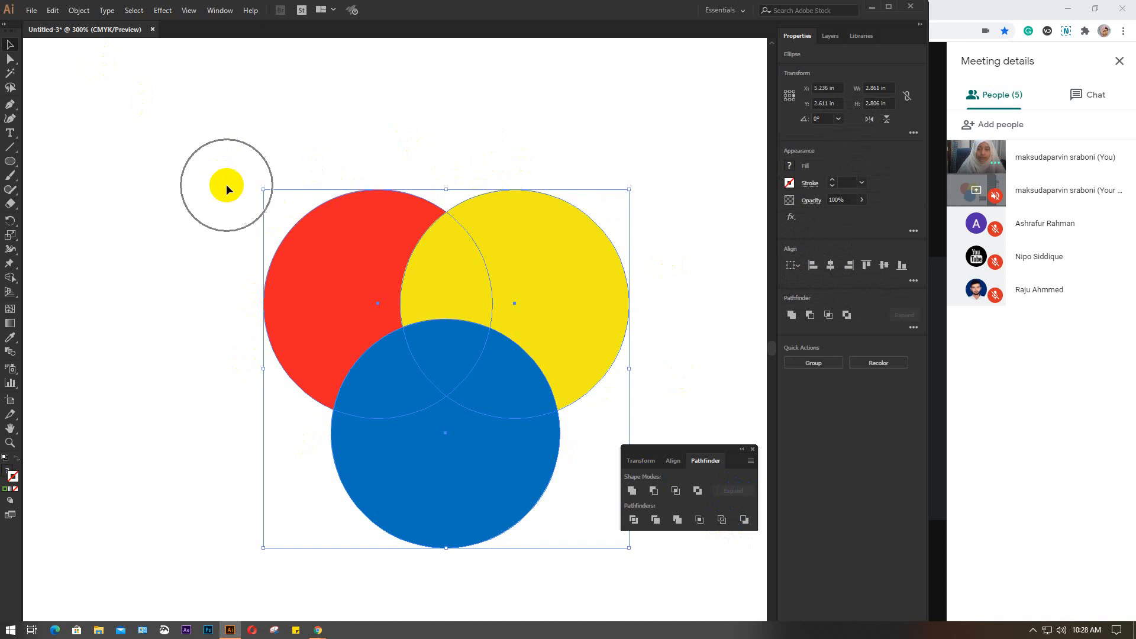
# Move the three circles to about X 3.96 in, Y 2.43 in and try Minus Back on them, undoing the subtraction
pyautogui.moveTo(528, 353); pyautogui.dragTo(364, 331)
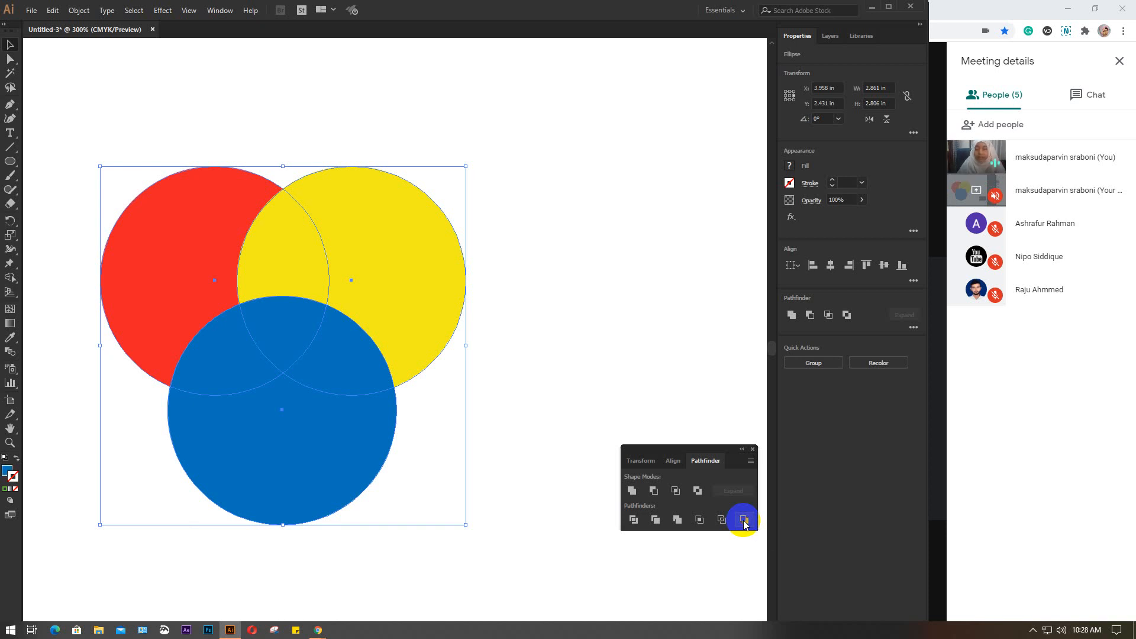
pyautogui.click(745, 520)
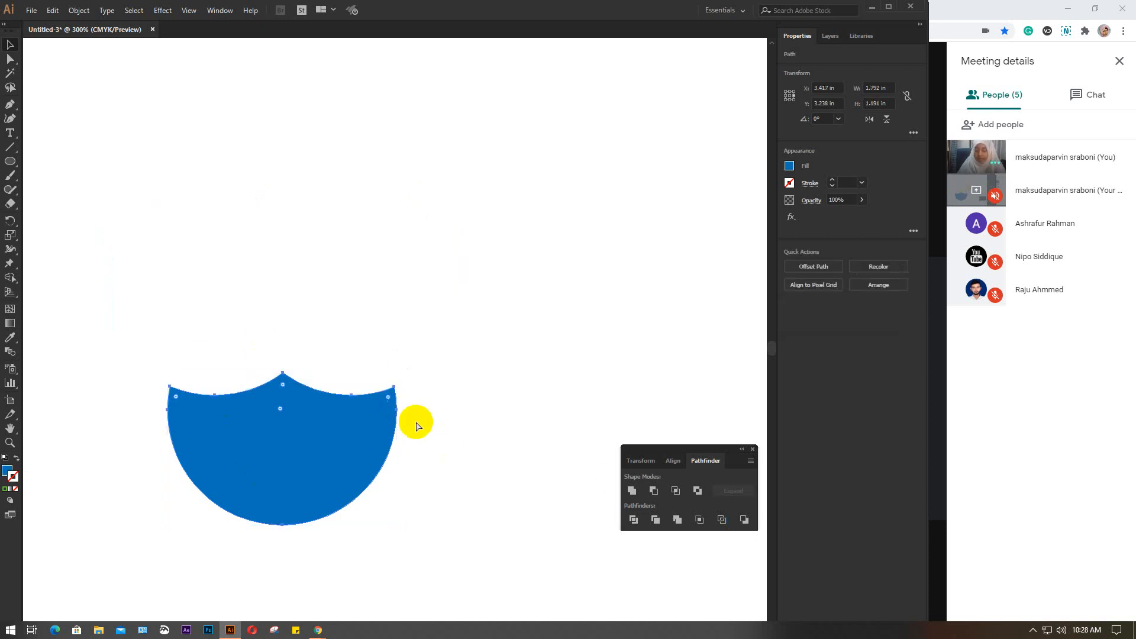
pyautogui.hotkey('ctrl', 'z')
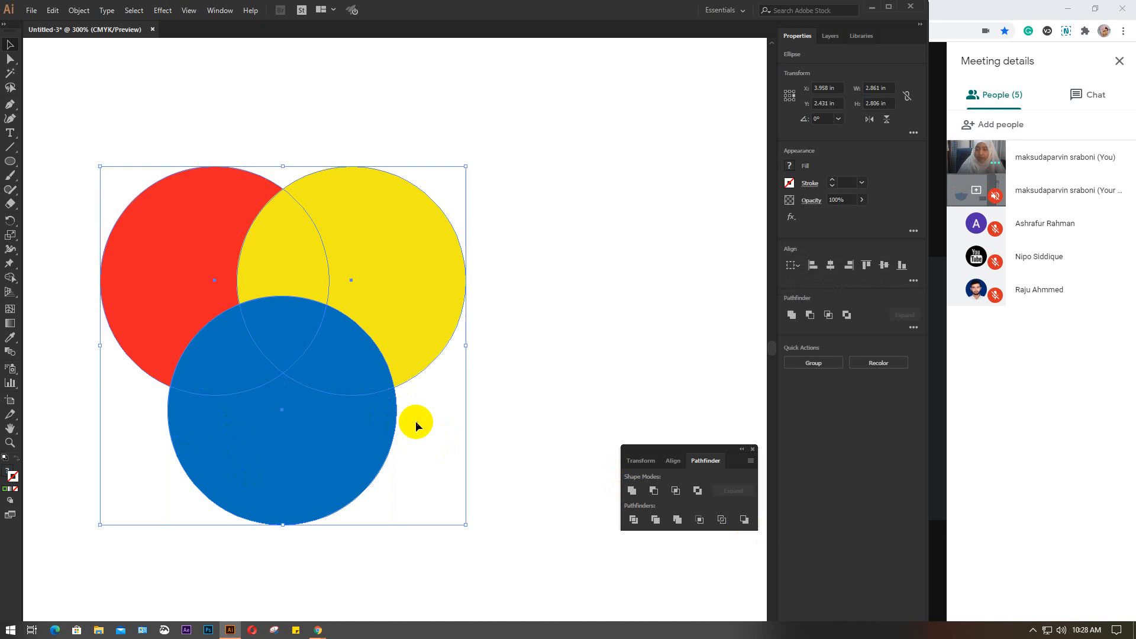
# Select each circle in turn, try Minus Back on all three circles again, and undo the subtraction
pyautogui.click(513, 335)
pyautogui.click(172, 242)
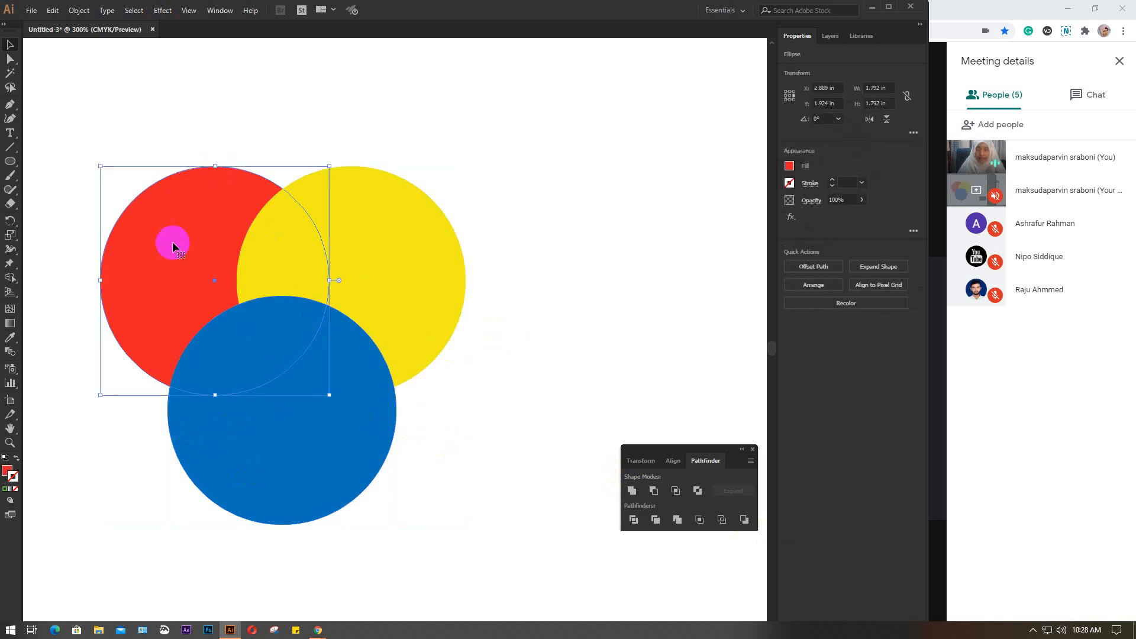
pyautogui.click(382, 236)
pyautogui.click(290, 462)
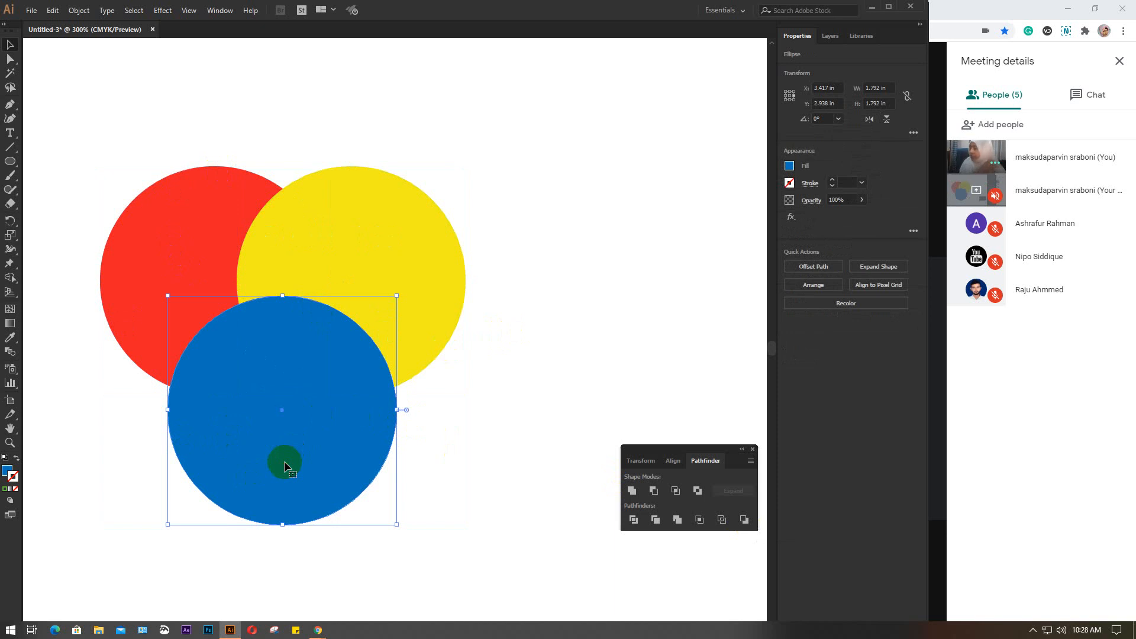
pyautogui.moveTo(96, 149); pyautogui.dragTo(524, 513)
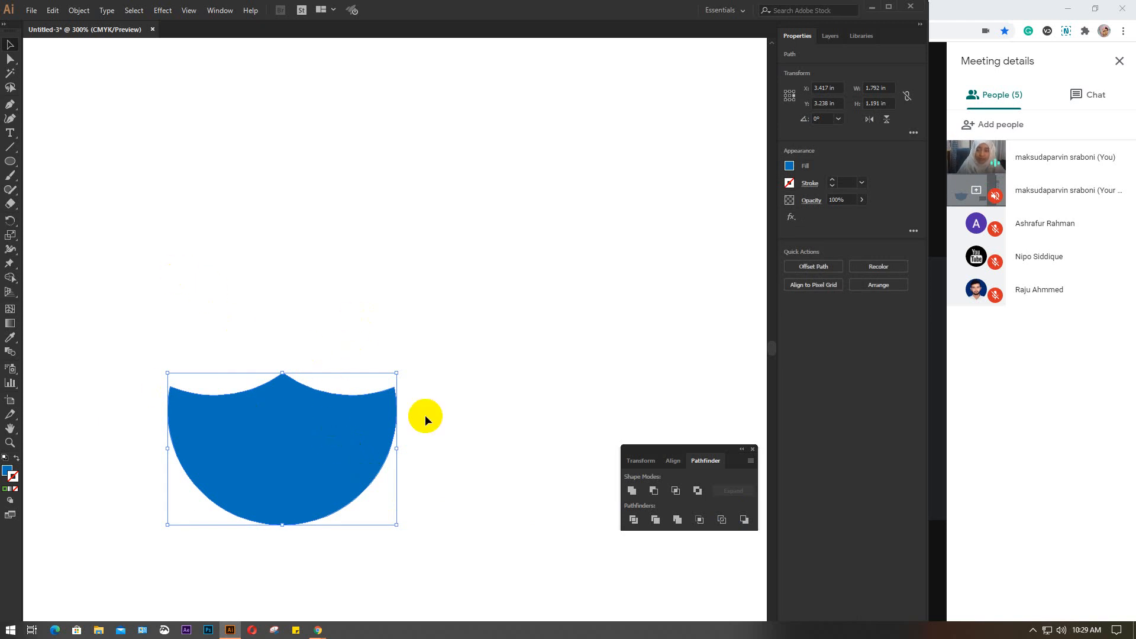
pyautogui.hotkey('ctrl', 'z')
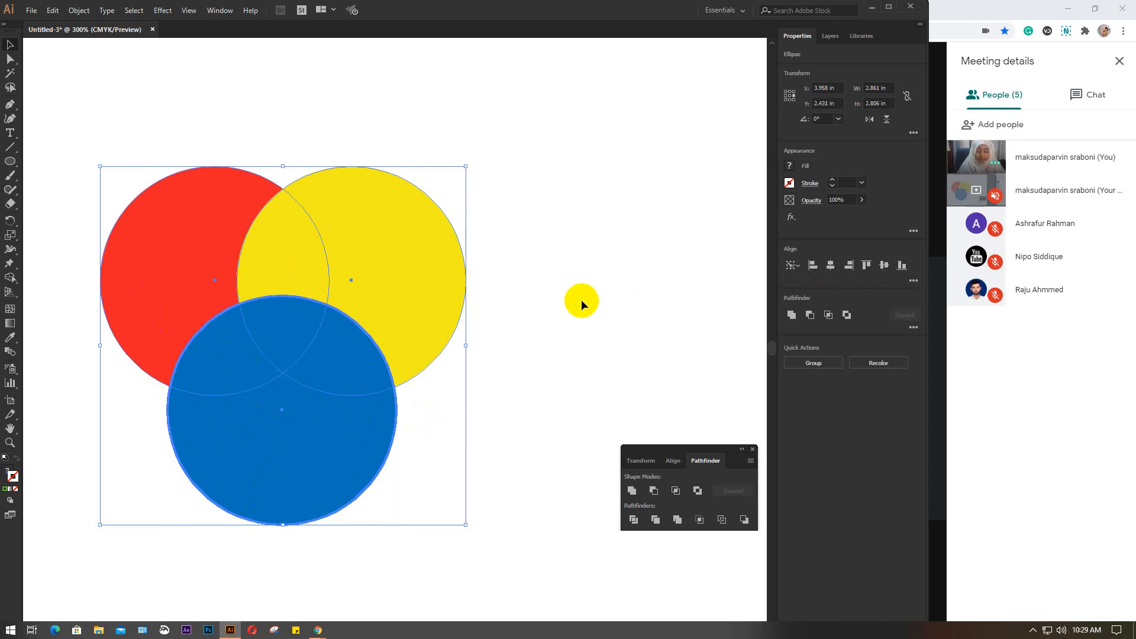
# Delete the three circles to clear the artboard
pyautogui.press('Delete')
pyautogui.scroll(-1, 581, 299)
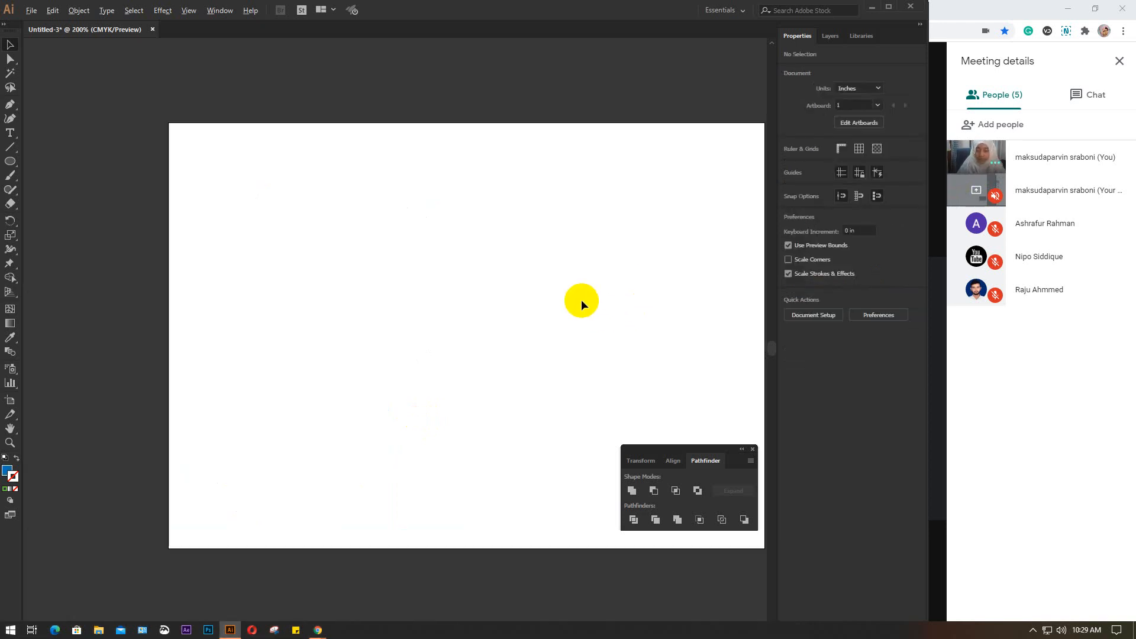
pyautogui.moveTo(560, 332); pyautogui.dragTo(507, 303)
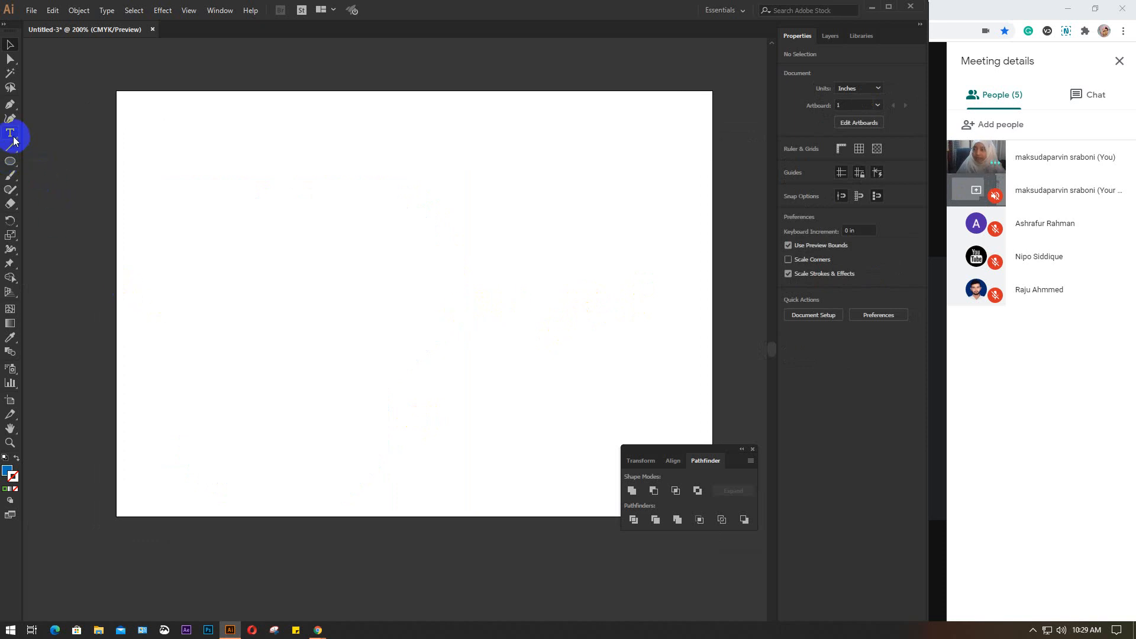
pyautogui.click(10, 104)
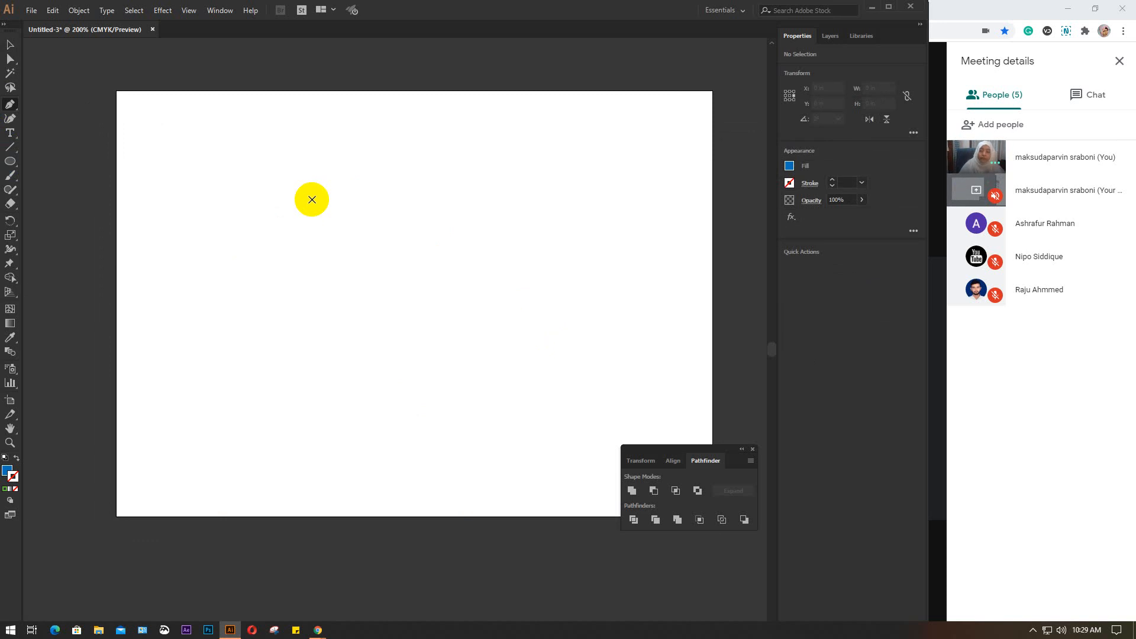
pyautogui.click(311, 199)
pyautogui.moveTo(362, 287); pyautogui.dragTo(362, 358)
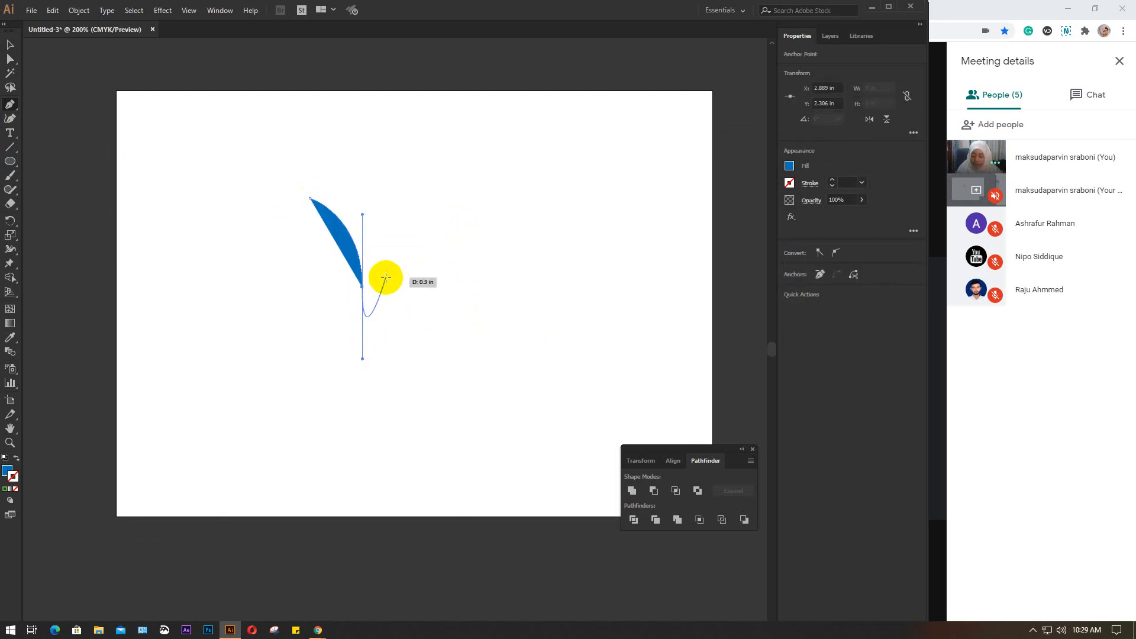
pyautogui.press('Delete')
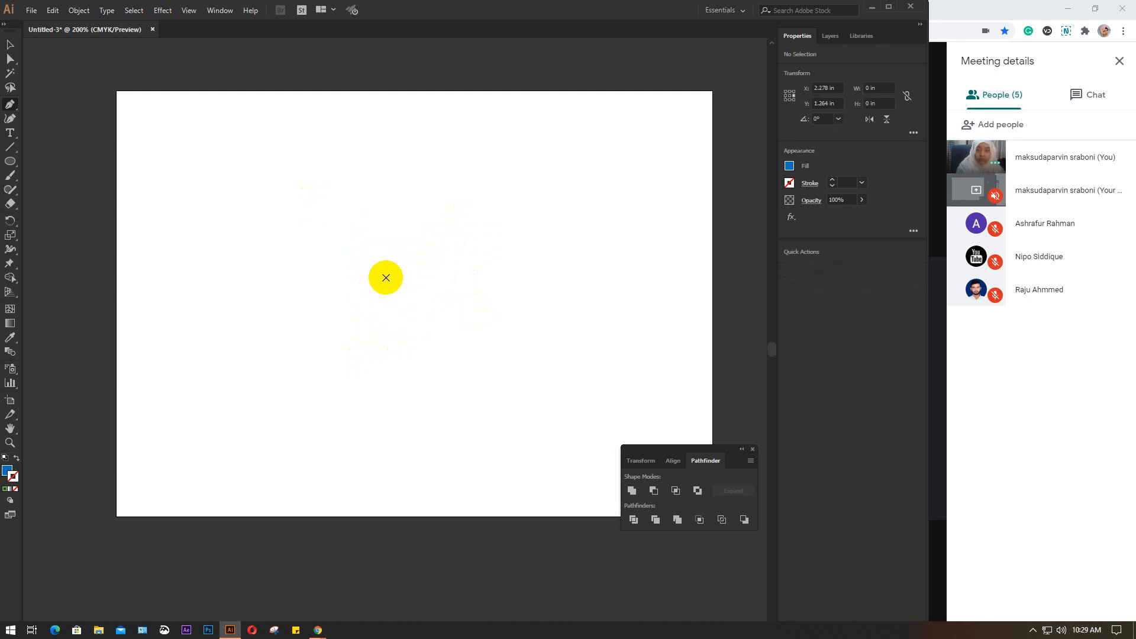
# Draw a circle about 1.49 in across, convert its top anchor to a corner and raise it to about Y 0.36 in
pyautogui.click(10, 161)
pyautogui.moveTo(225, 185); pyautogui.dragTo(348, 311)
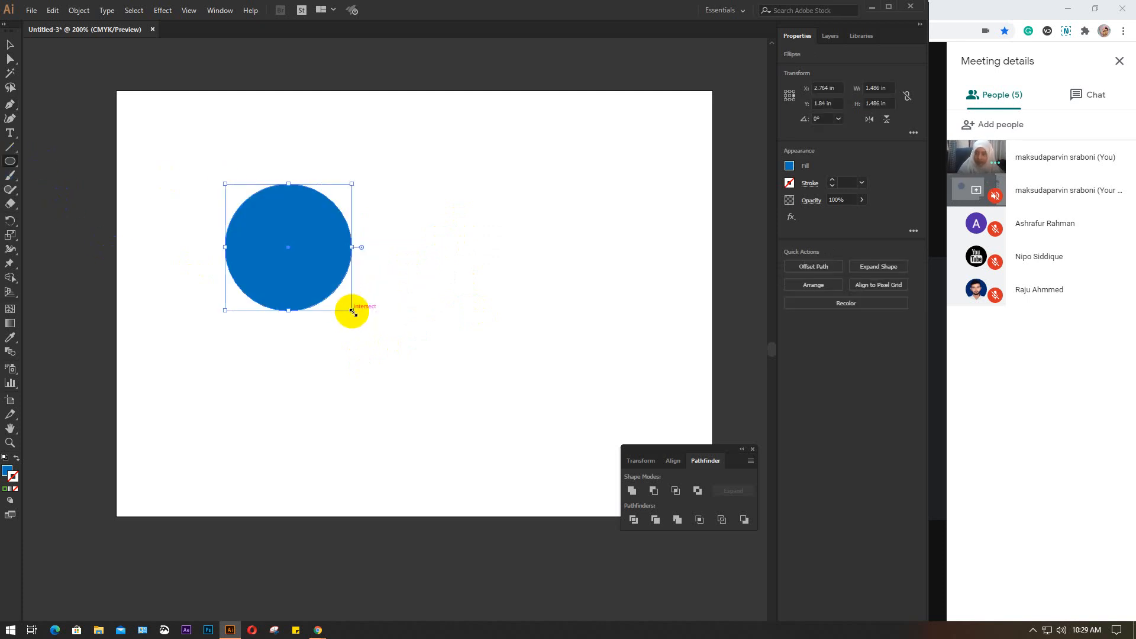
pyautogui.click(10, 59)
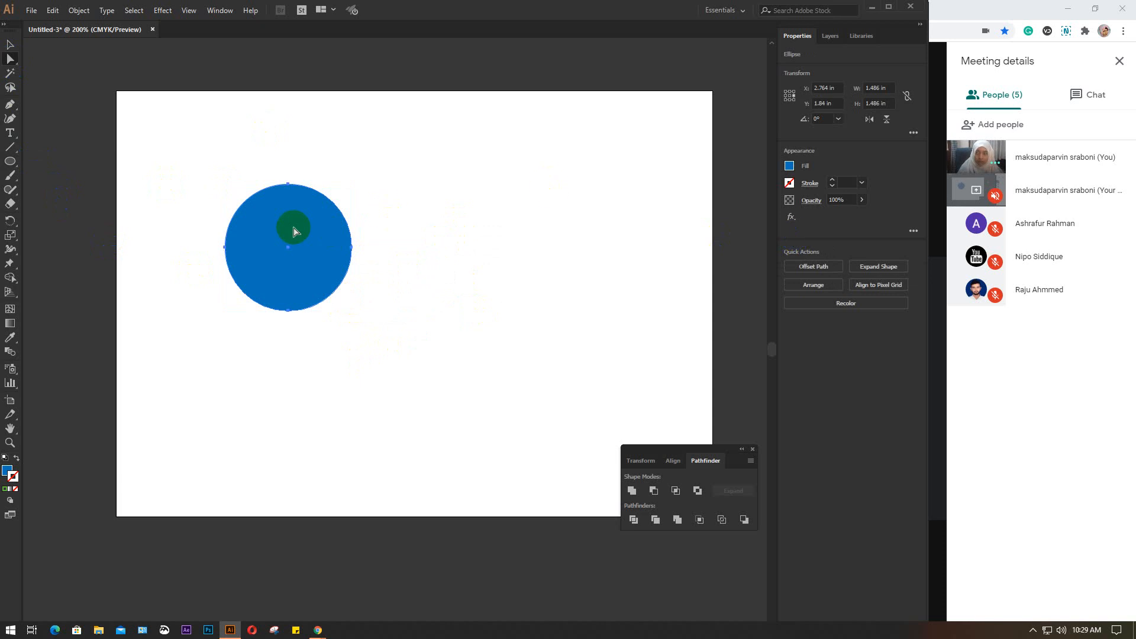
pyautogui.click(288, 187)
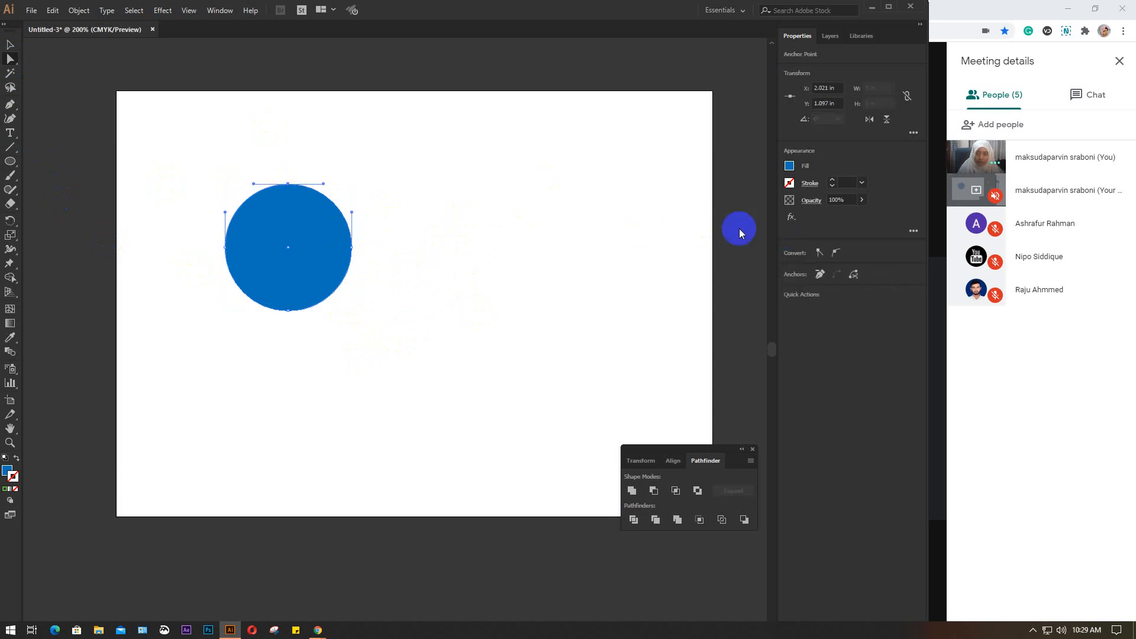
pyautogui.click(820, 253)
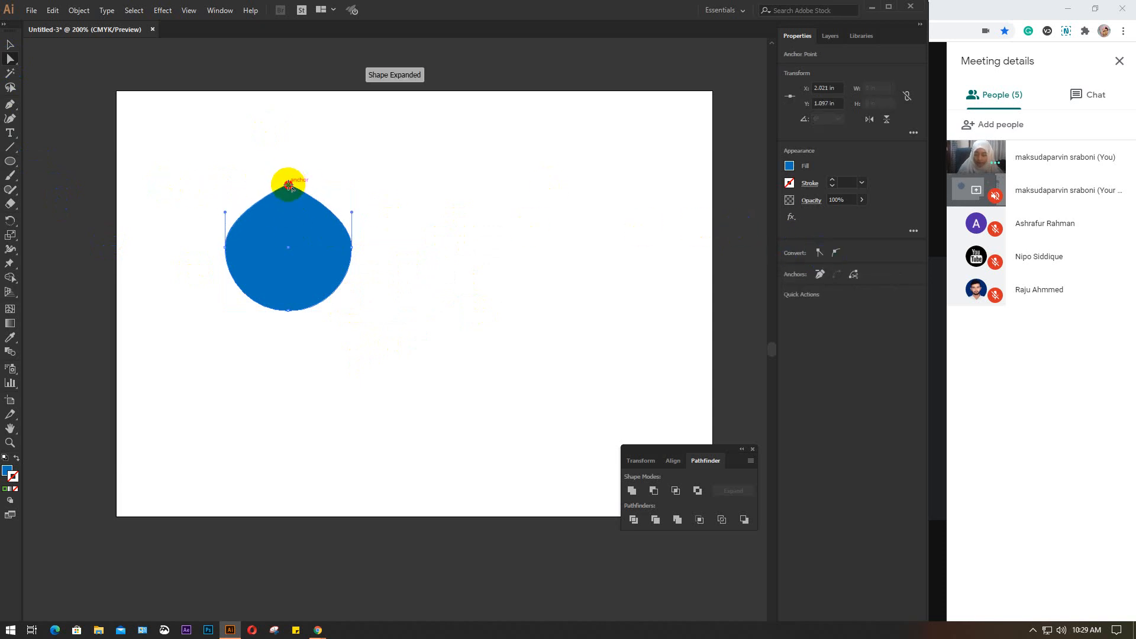
pyautogui.moveTo(288, 185); pyautogui.dragTo(286, 122)
# Reshape the drop's left side by moving its side anchor to about X 1.54 in, Y 1.61 in and adjusting the curve handles
pyautogui.scroll(2, 260, 227)
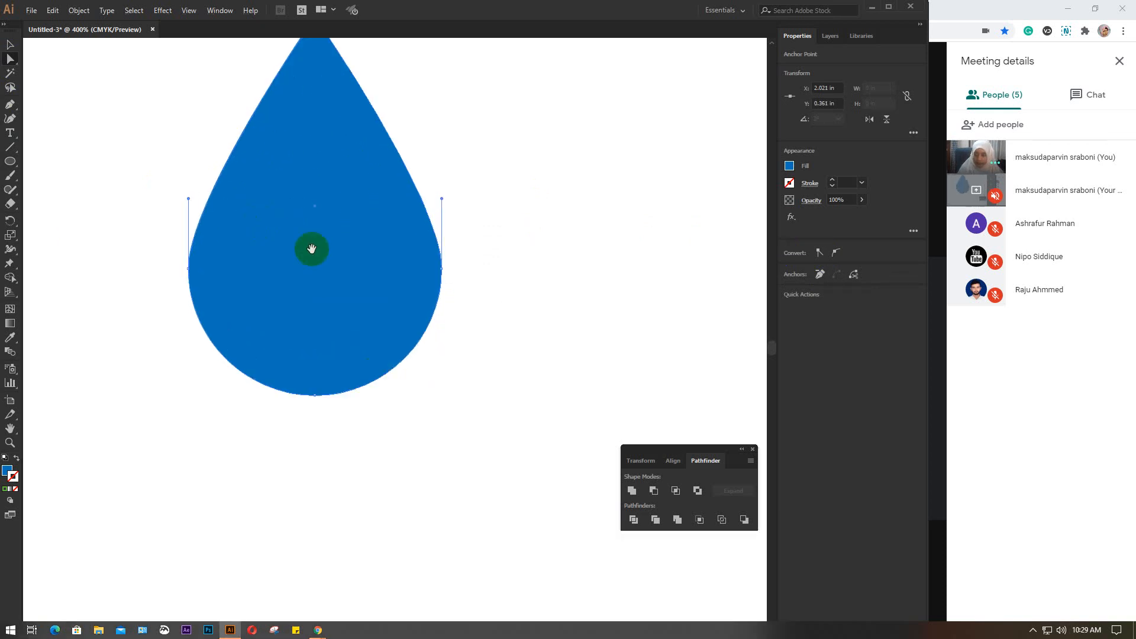
pyautogui.moveTo(312, 248); pyautogui.dragTo(385, 327)
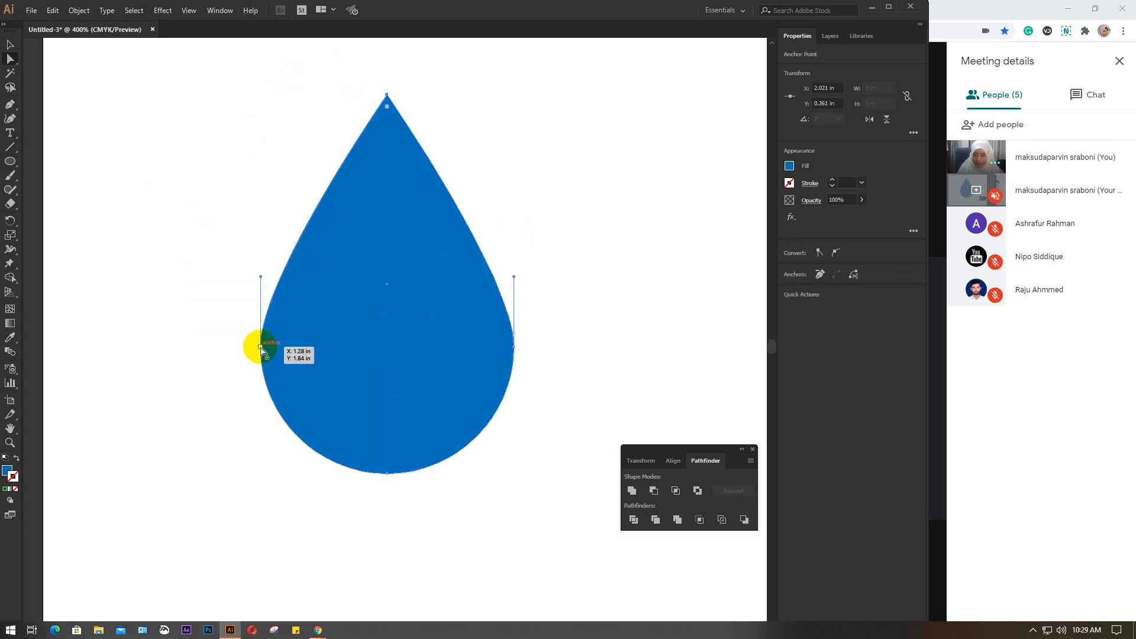
pyautogui.moveTo(261, 350); pyautogui.dragTo(292, 338)
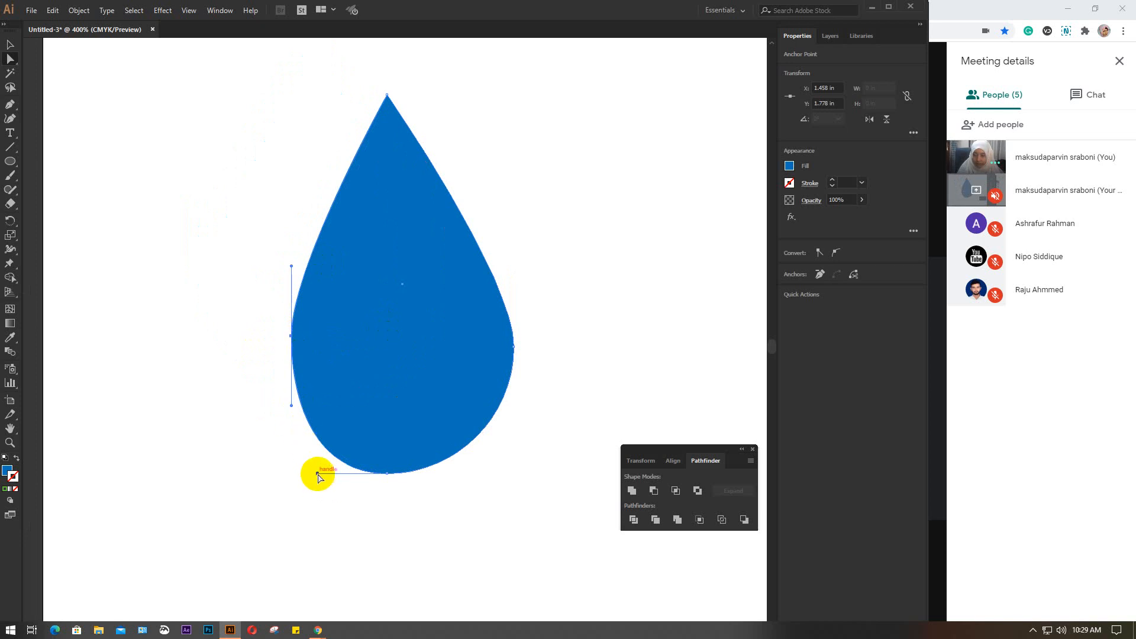
pyautogui.moveTo(318, 475); pyautogui.dragTo(301, 474)
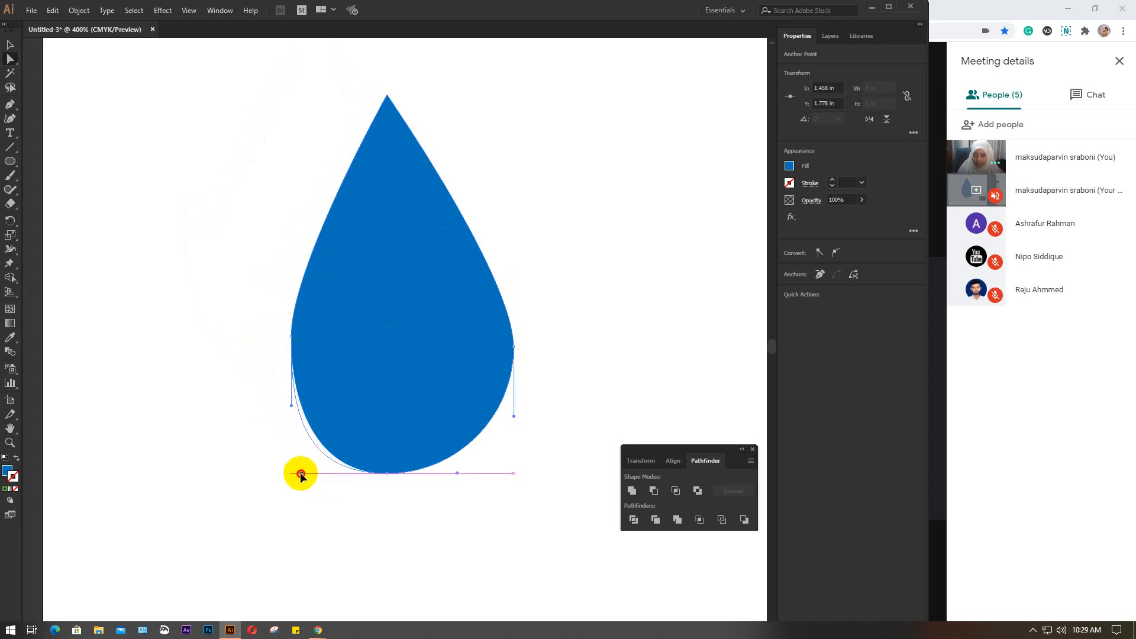
pyautogui.moveTo(291, 267); pyautogui.dragTo(304, 308)
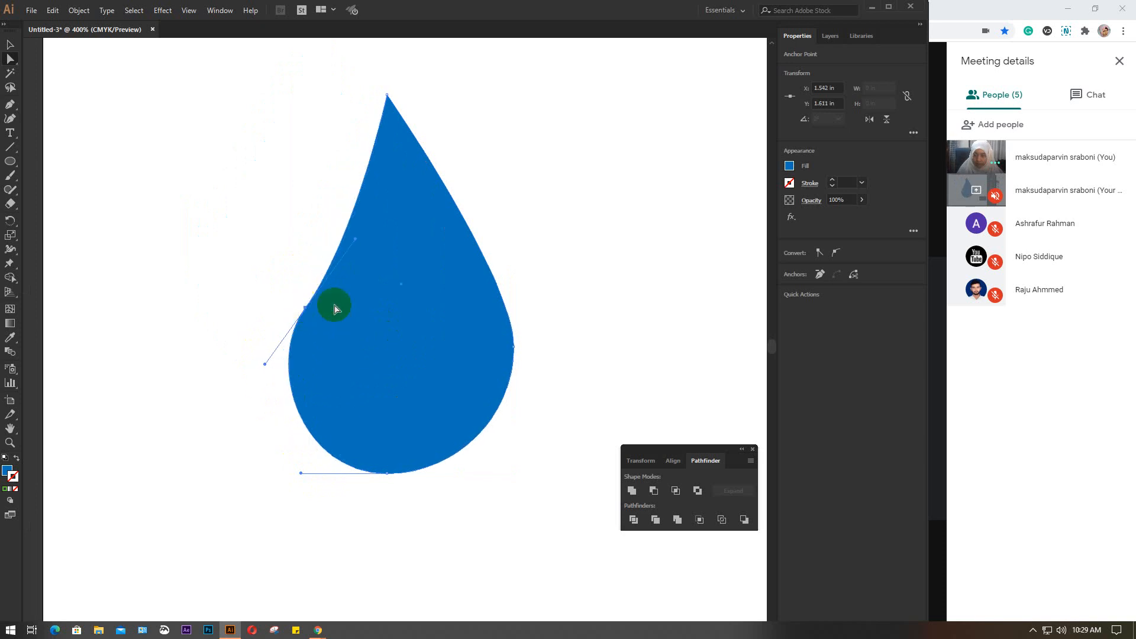
pyautogui.click(10, 44)
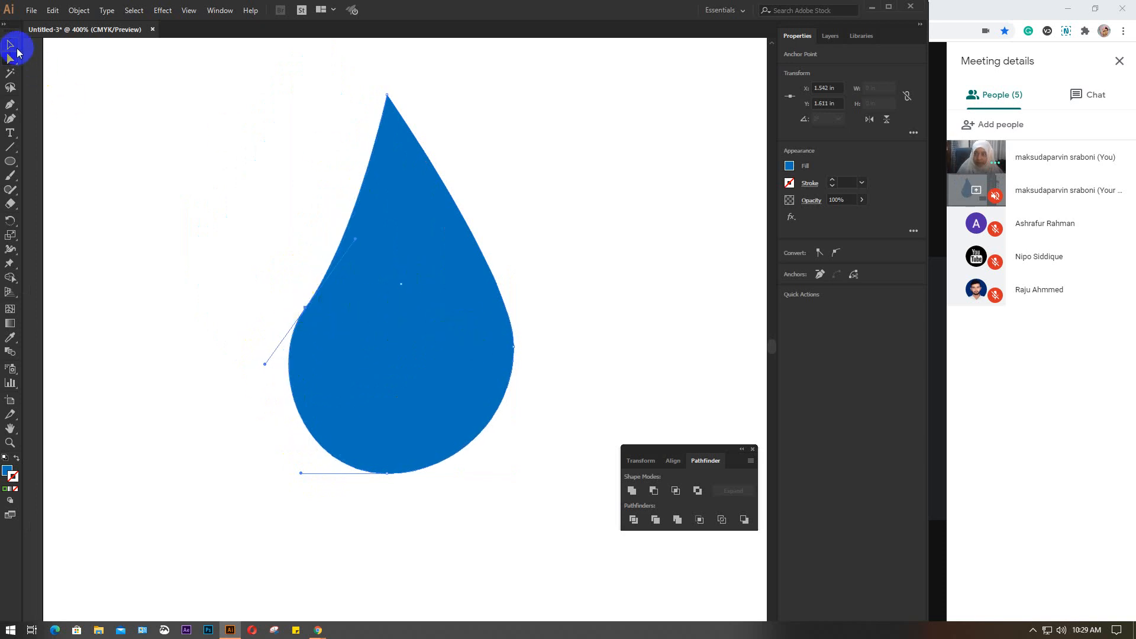
pyautogui.click(119, 127)
# Scale the drop to about 0.77 × 1.29 in, place it at about X 3.40 in, Y 1.56 in, and fill it orange
pyautogui.scroll(-2, 383, 307)
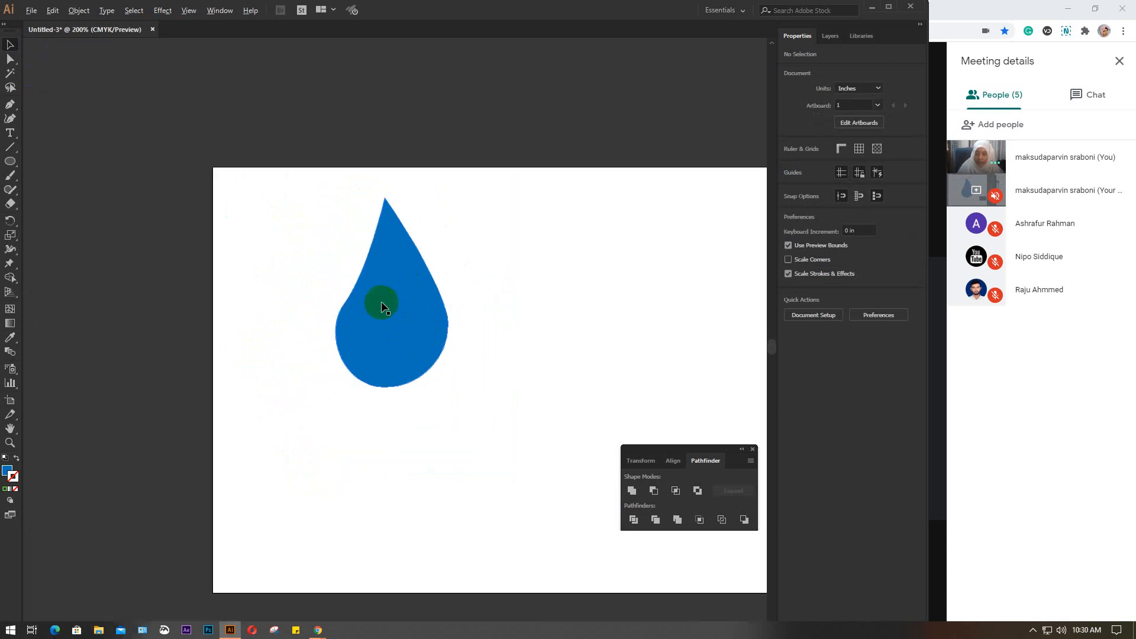
pyautogui.moveTo(426, 390); pyautogui.dragTo(338, 338)
pyautogui.click(290, 258)
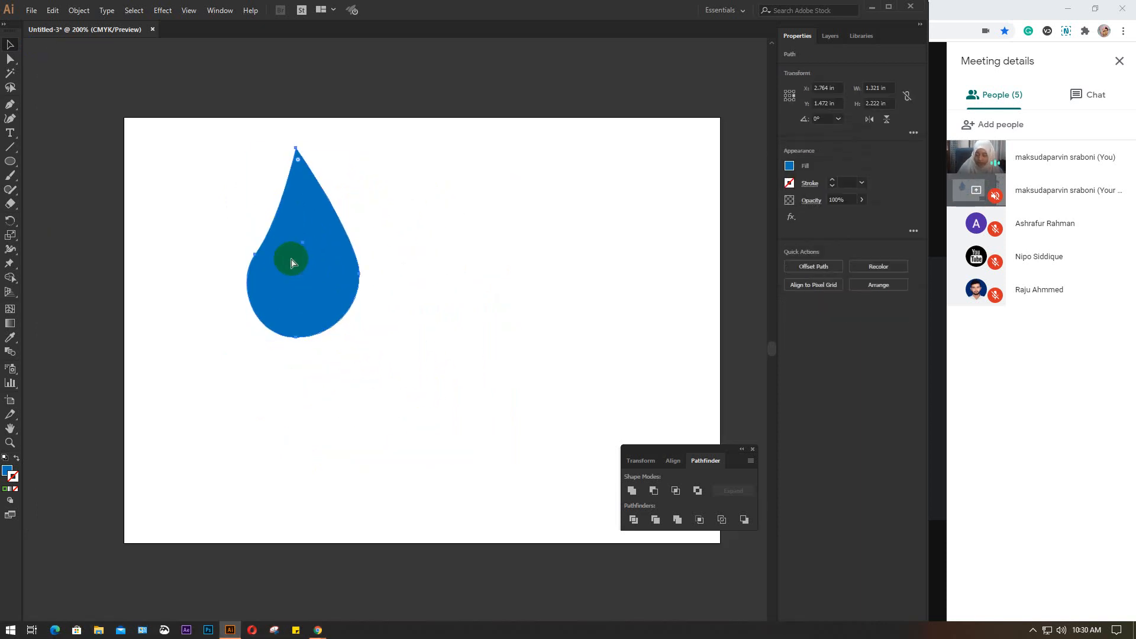
pyautogui.click(325, 312)
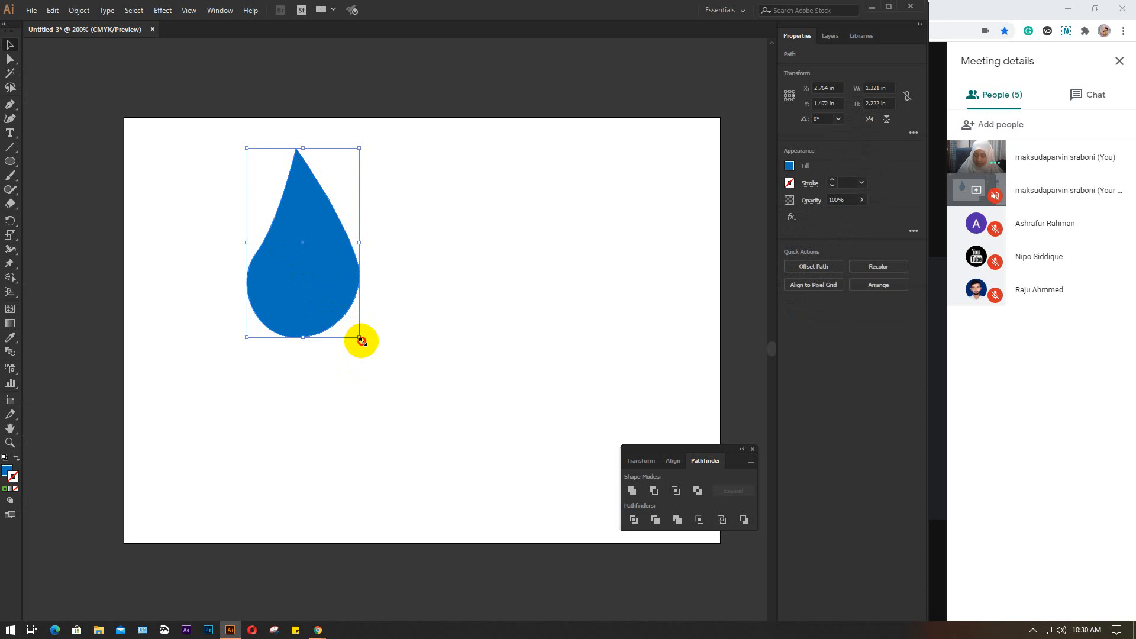
pyautogui.moveTo(361, 341); pyautogui.dragTo(396, 284)
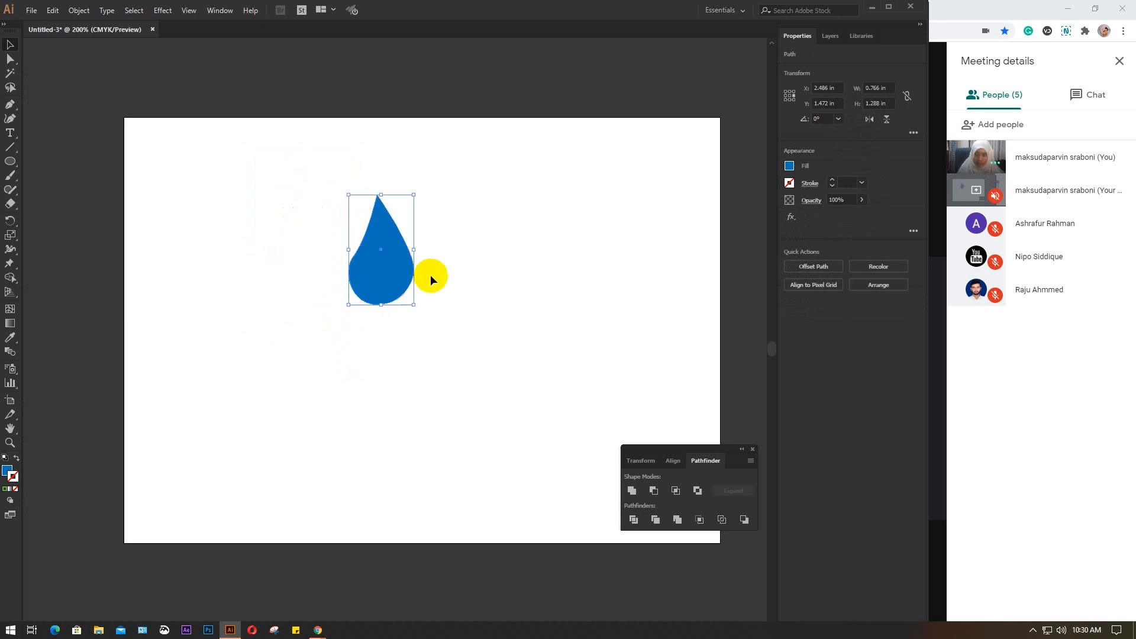
pyautogui.click(790, 166)
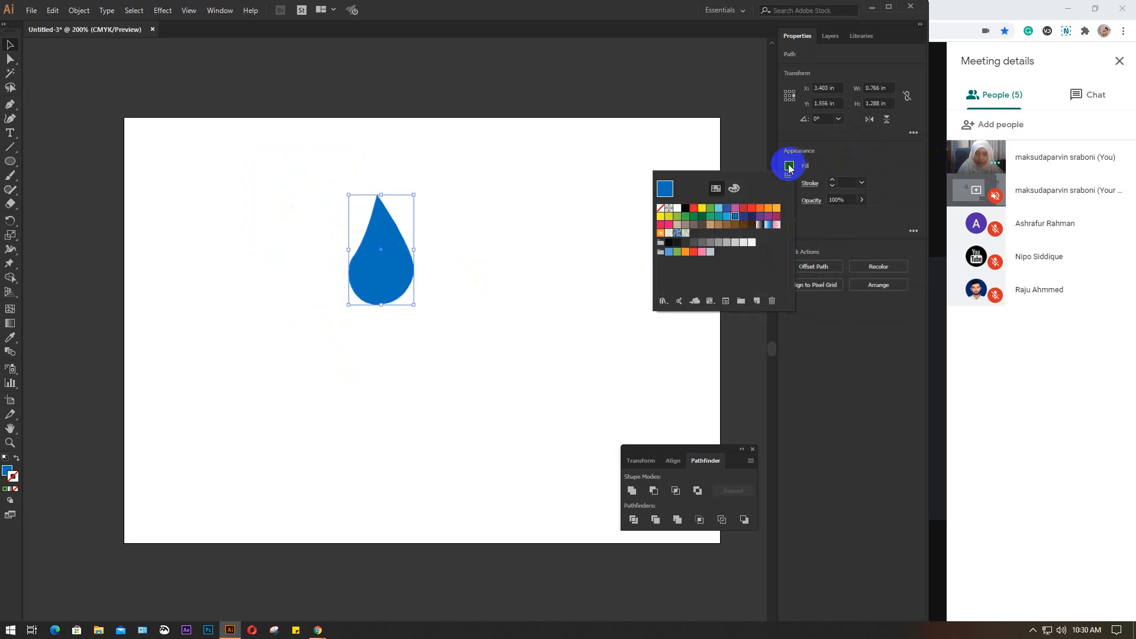
pyautogui.click(759, 207)
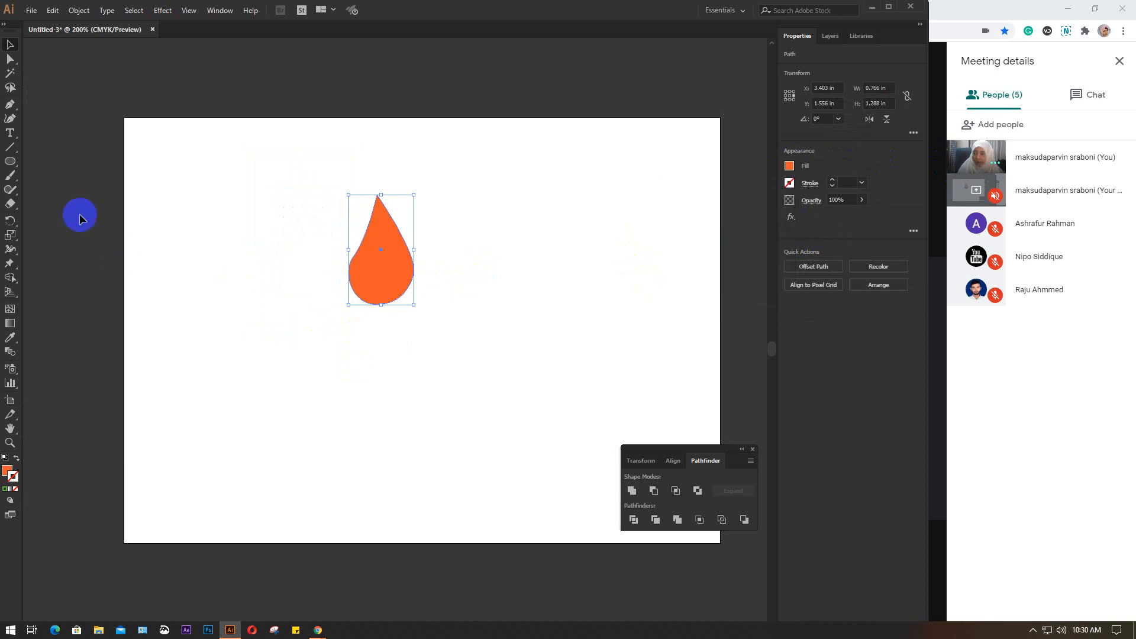
# Make a copy of the orange drop rotated 20° around a point just below it, and repeat the transformation until the petals complete a ring
pyautogui.click(10, 220)
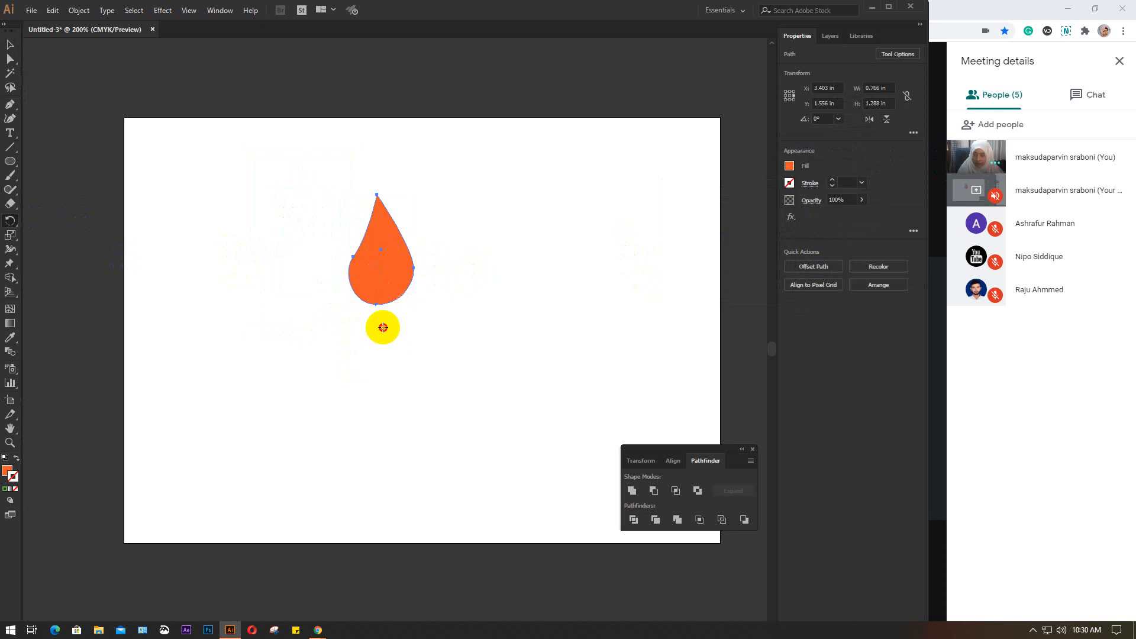
pyautogui.keyDown('alt'); pyautogui.click(383, 327); pyautogui.keyUp('alt')
pyautogui.click(644, 140)
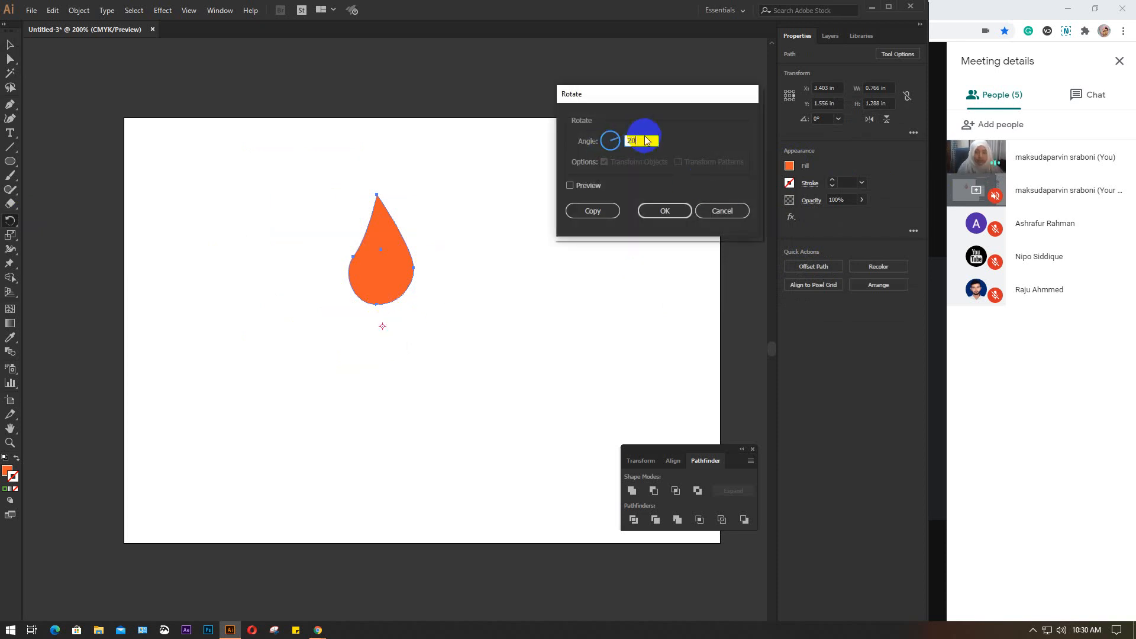
pyautogui.click(595, 211)
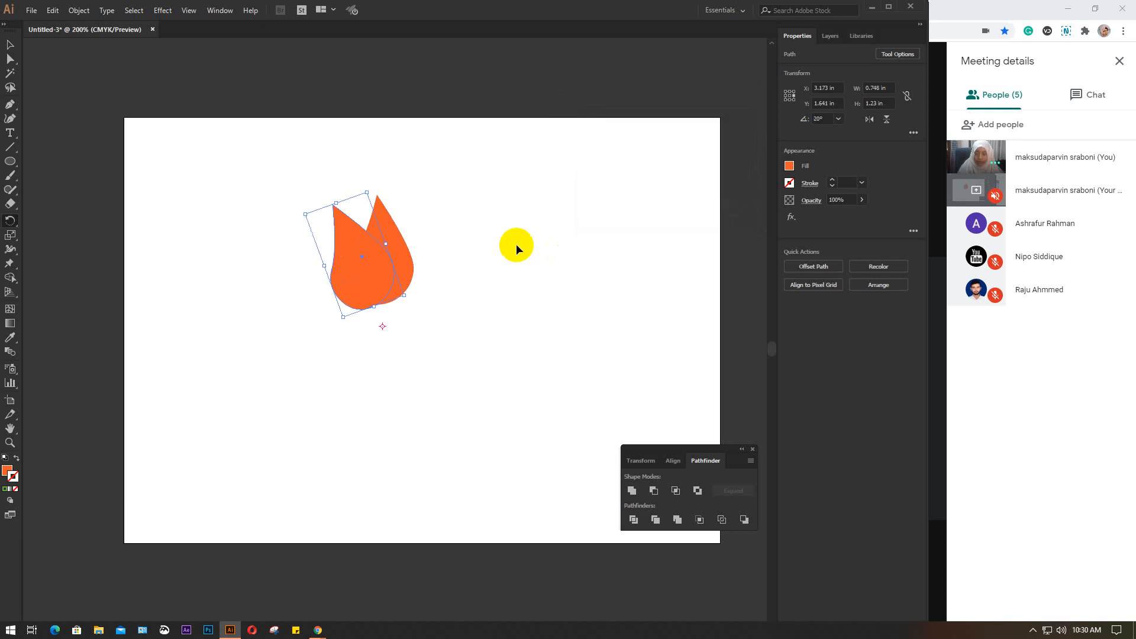
pyautogui.hotkey('ctrl', 'd')
pyautogui.hotkey('ctrl', 'd')
pyautogui.hotkey('ctrl', 'd')
pyautogui.hotkey('ctrl', 'd')
pyautogui.hotkey('ctrl', 'd')
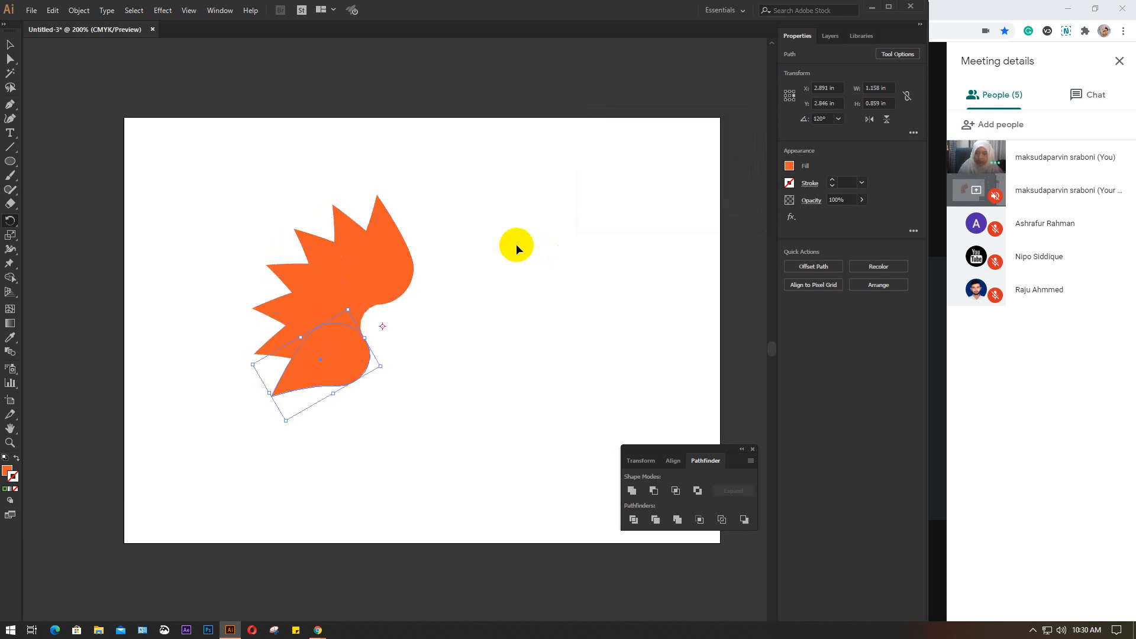
pyautogui.hotkey('ctrl', 'd')
pyautogui.hotkey('ctrl', 'd')
pyautogui.hotkey('ctrl', 'd')
pyautogui.hotkey('ctrl', 'd')
pyautogui.hotkey('ctrl', 'd')
pyautogui.hotkey('ctrl', 'd')
pyautogui.hotkey('ctrl', 'd')
pyautogui.hotkey('ctrl', 'd')
pyautogui.hotkey('ctrl', 'd')
pyautogui.hotkey('ctrl', 'd')
pyautogui.hotkey('ctrl', 'd')
pyautogui.hotkey('ctrl', 'd')
pyautogui.hotkey('ctrl', 'd')
pyautogui.hotkey('ctrl', 'd')
pyautogui.hotkey('ctrl', 'd')
pyautogui.hotkey('ctrl', 'd')
pyautogui.hotkey('ctrl', 'd')
pyautogui.hotkey('ctrl', 'd')
pyautogui.hotkey('ctrl', 'd')
pyautogui.hotkey('ctrl', 'd')
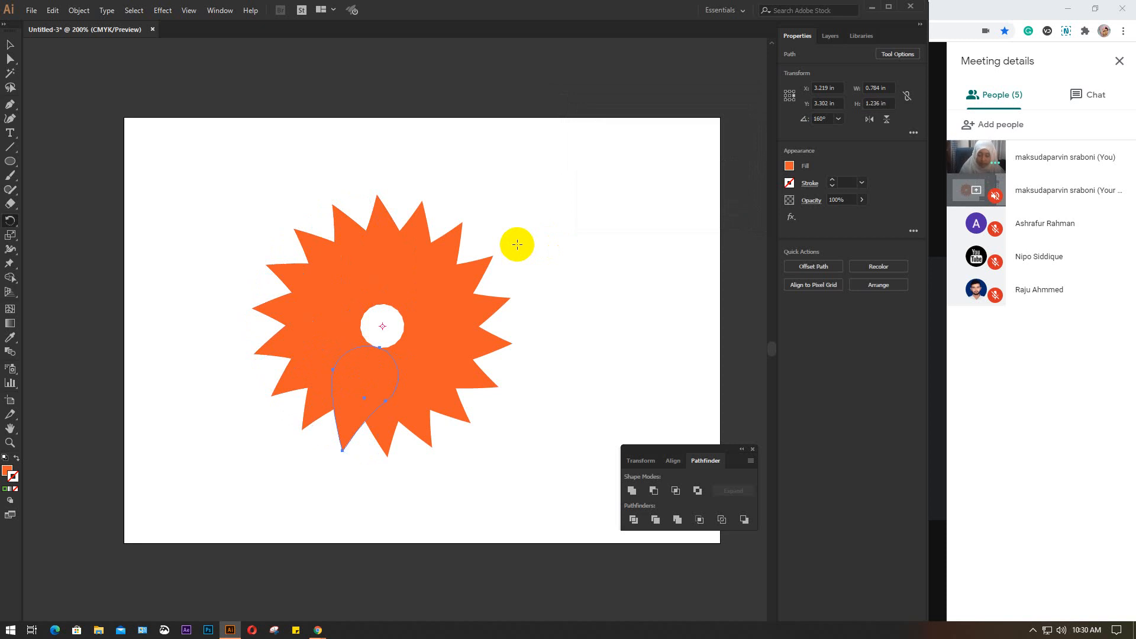
pyautogui.press('v')
pyautogui.click(517, 244)
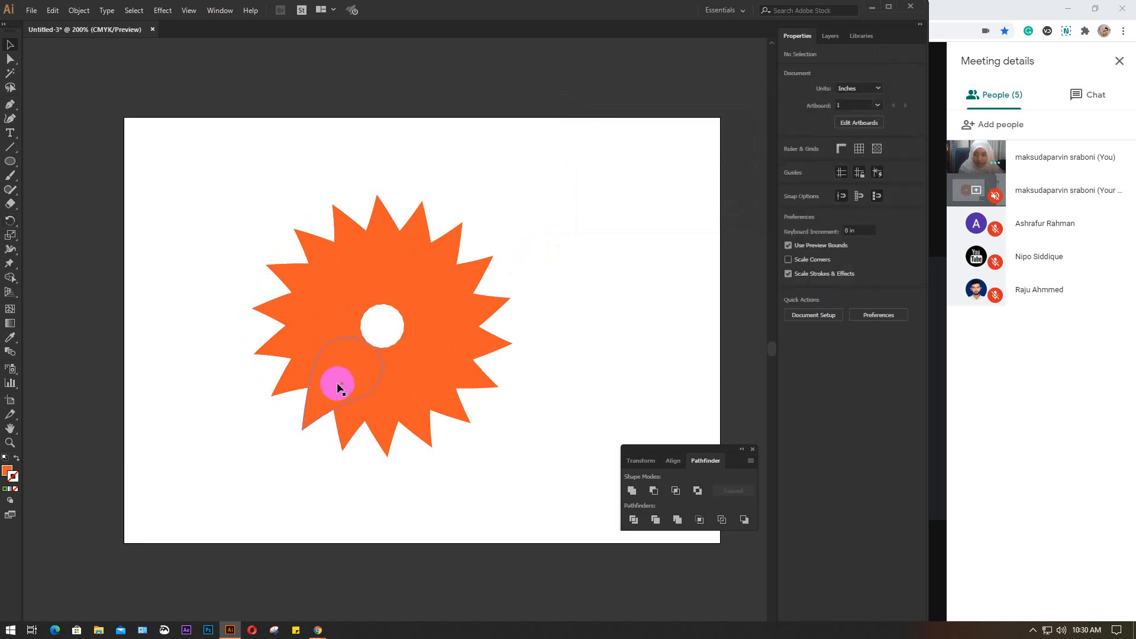
# Delete the duplicate petals stacked along the flower's left side and top, and the petal just right of the top one
pyautogui.click(337, 383)
pyautogui.keyDown('shift'); pyautogui.click(335, 381); pyautogui.keyUp('shift')
pyautogui.click(302, 301)
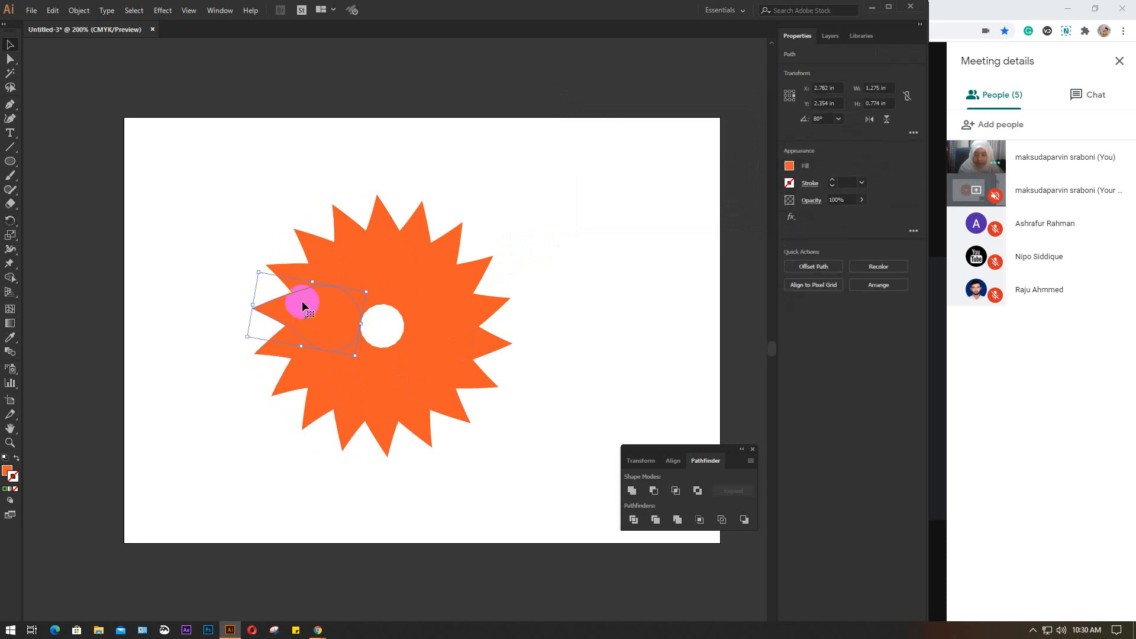
pyautogui.press('Delete')
pyautogui.click(306, 282)
pyautogui.press('Delete')
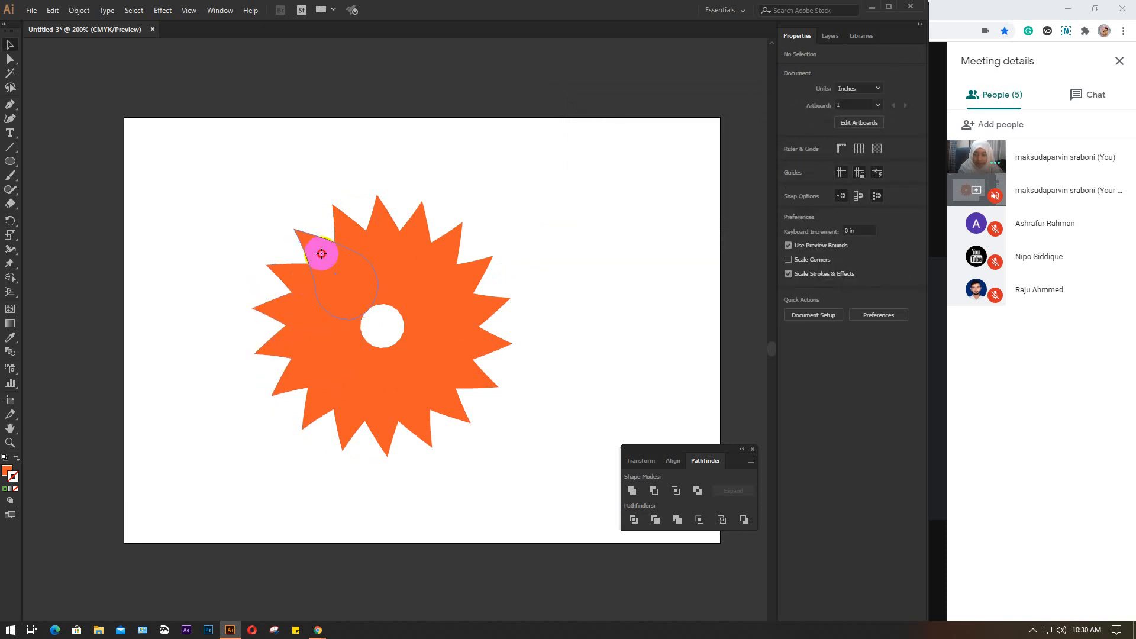
pyautogui.click(349, 244)
pyautogui.press('Delete')
pyautogui.click(381, 241)
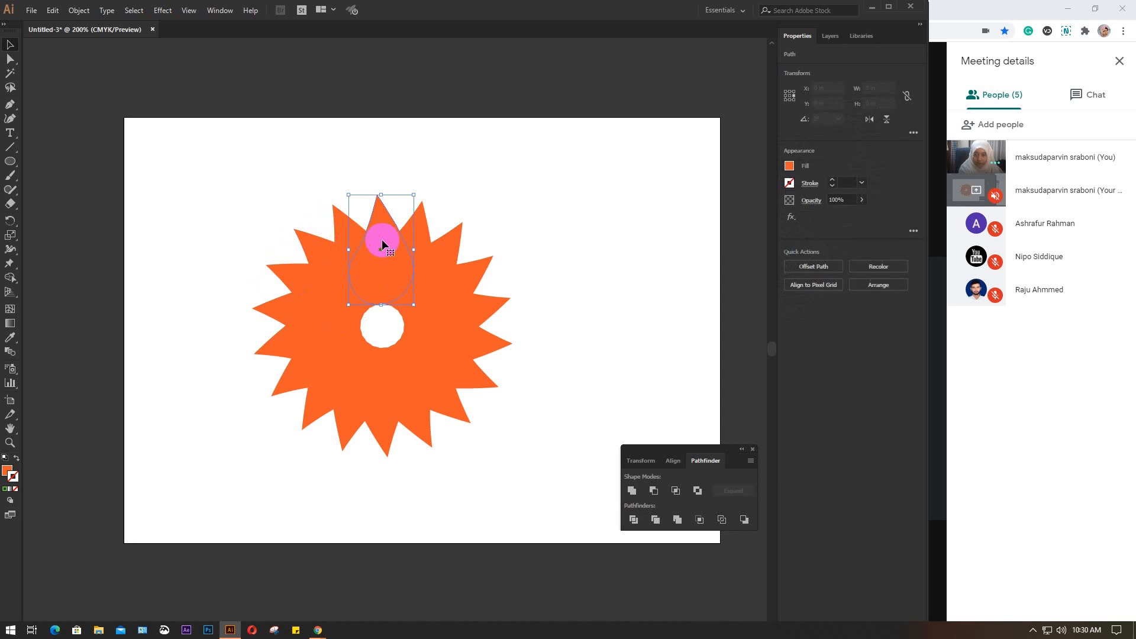
pyautogui.press('Delete')
pyautogui.click(403, 240)
pyautogui.press('Delete')
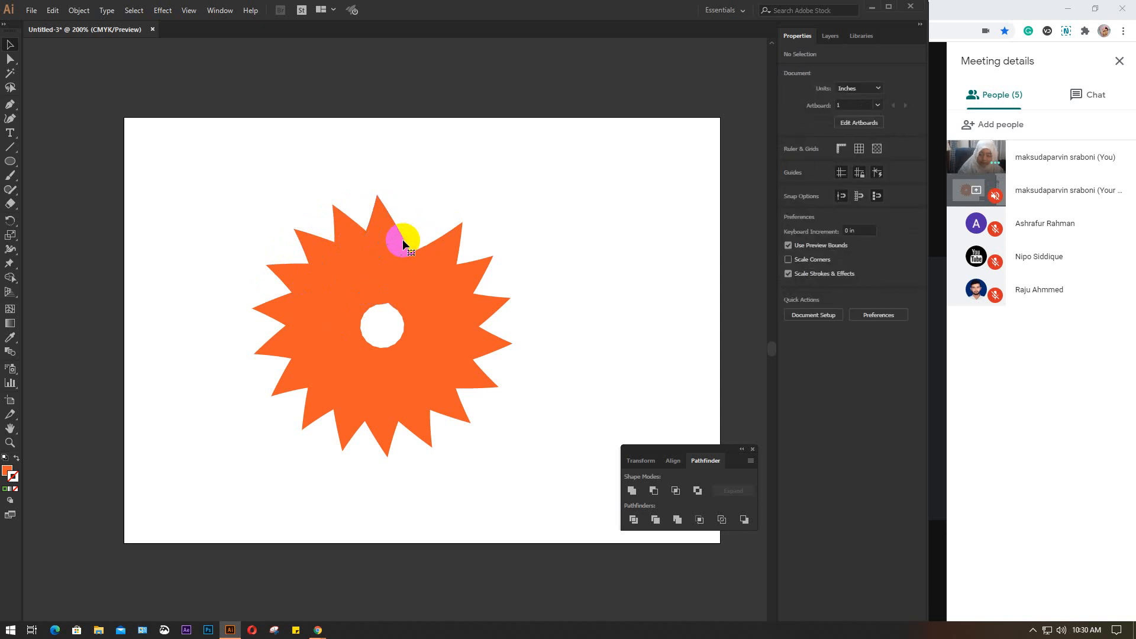
# Restore the petal just right of the top one and give all the petals a lighter orange fill
pyautogui.click(402, 240)
pyautogui.press('Delete')
pyautogui.moveTo(235, 185); pyautogui.dragTo(516, 477)
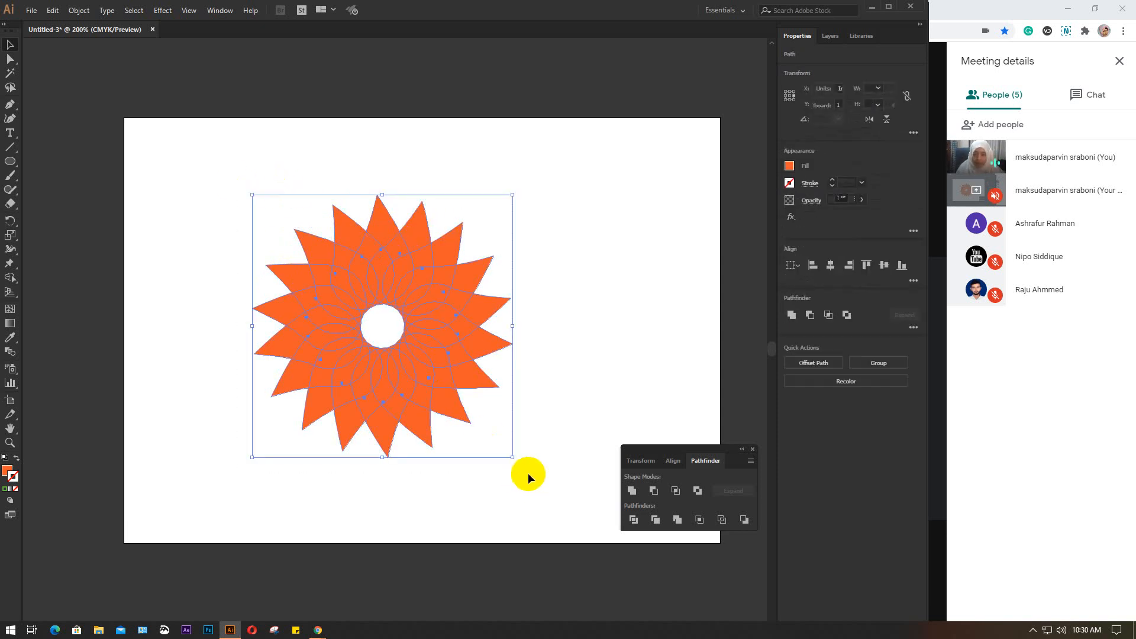
pyautogui.click(788, 166)
pyautogui.click(776, 209)
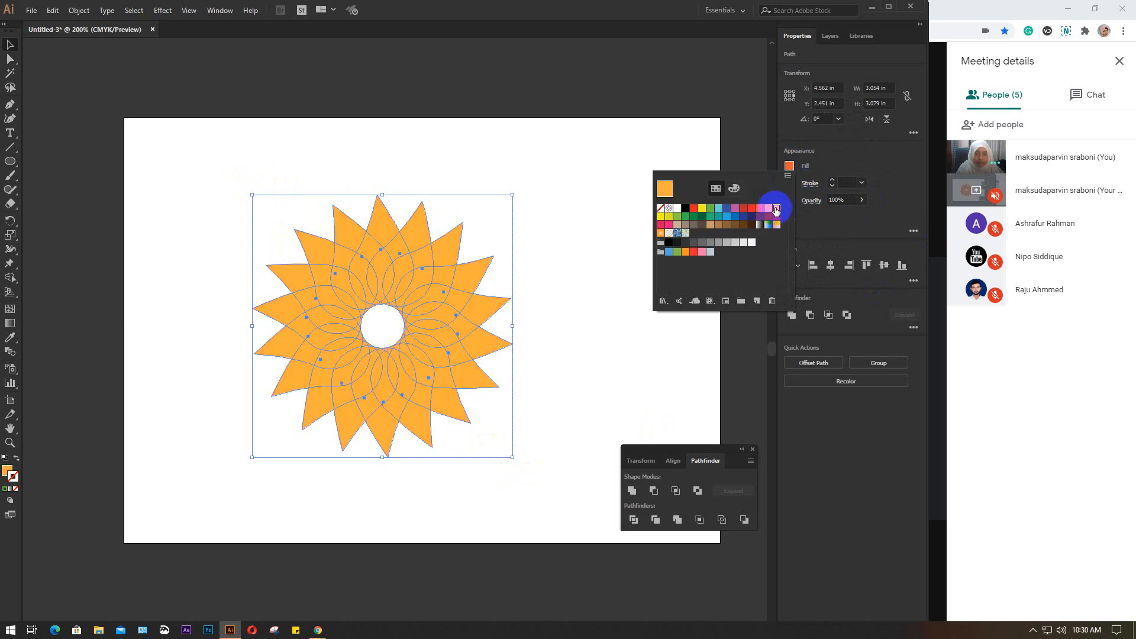
pyautogui.click(768, 209)
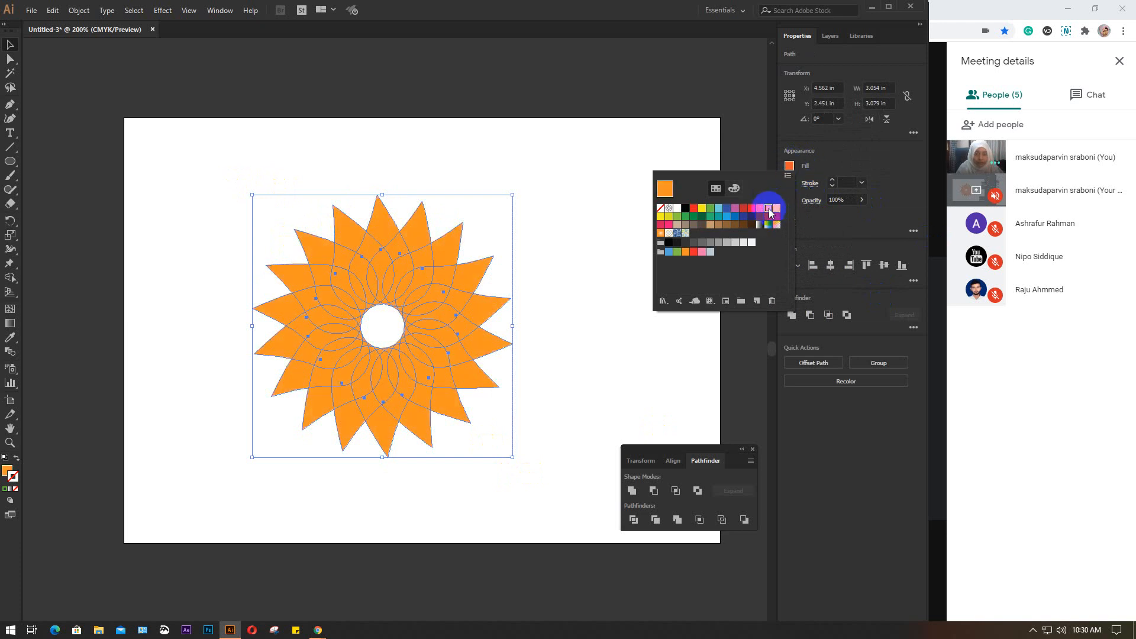
# Add a 1 pt black stroke to all the flower's petals
pyautogui.click(791, 166)
pyautogui.click(789, 183)
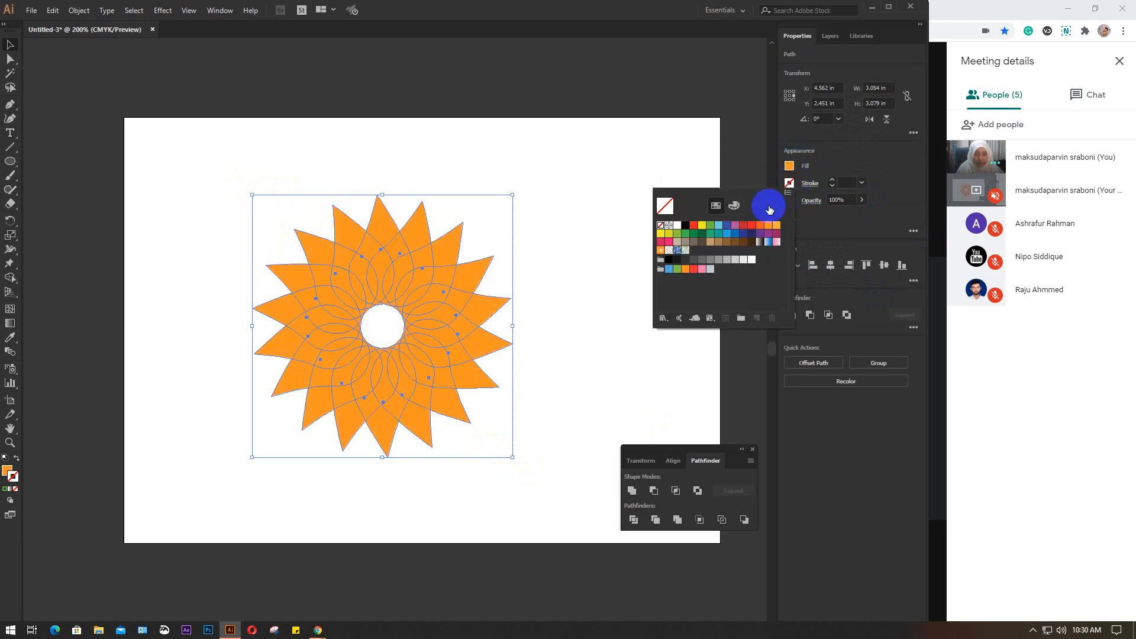
pyautogui.click(685, 226)
pyautogui.click(575, 209)
pyautogui.click(573, 208)
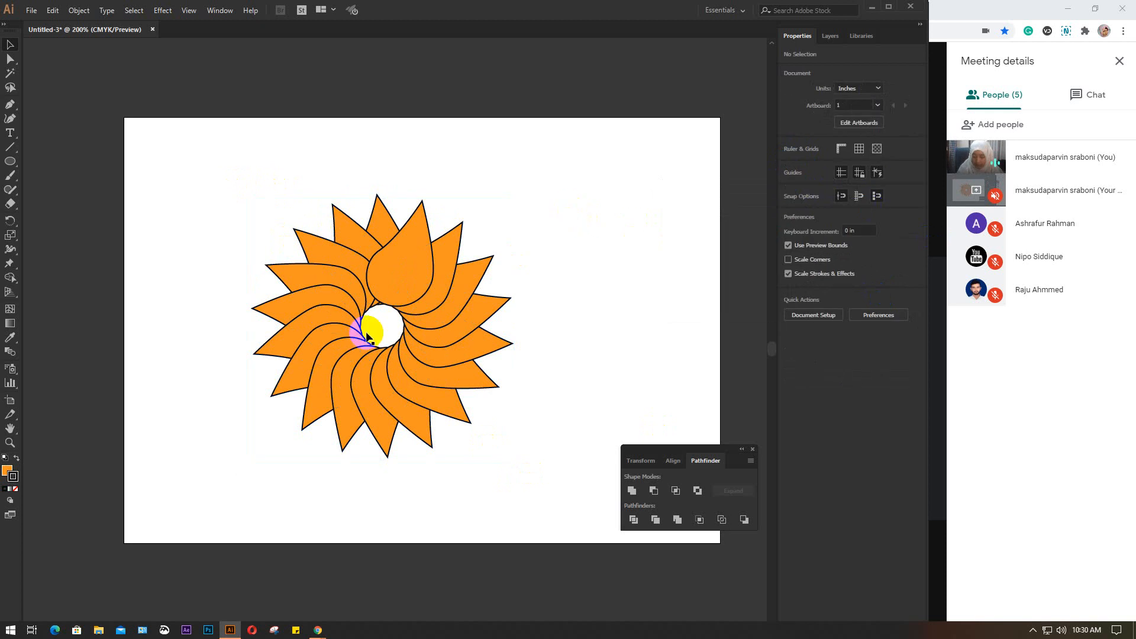
# Lock the flower's top petal together with the overlapping petal just right of it
pyautogui.scroll(2, 340, 340)
pyautogui.moveTo(509, 296); pyautogui.dragTo(461, 341)
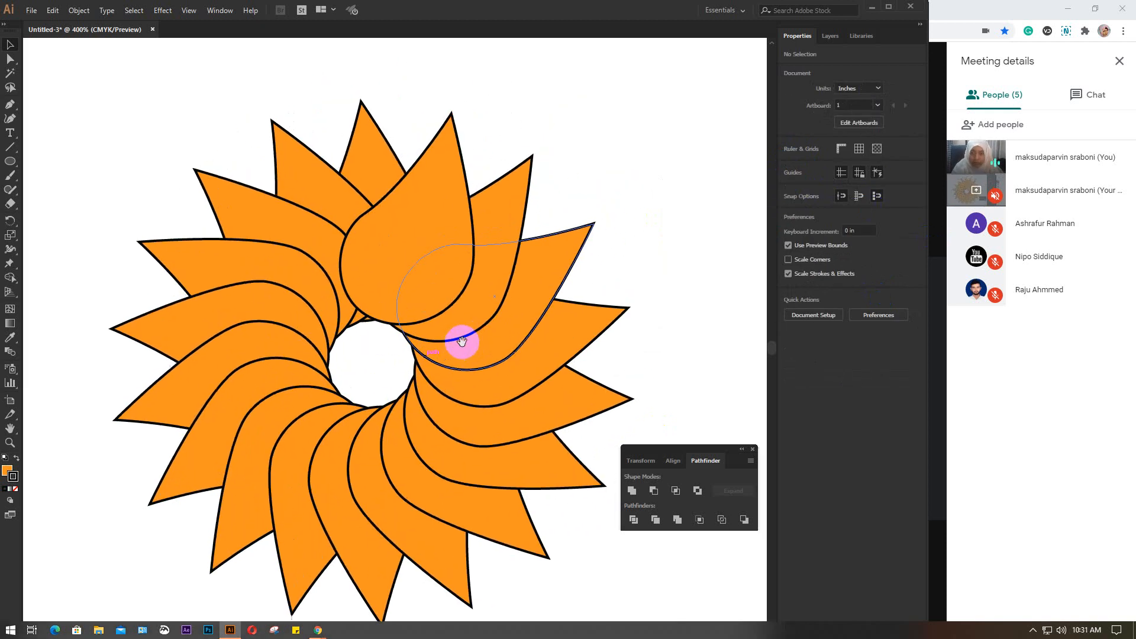
pyautogui.click(415, 201)
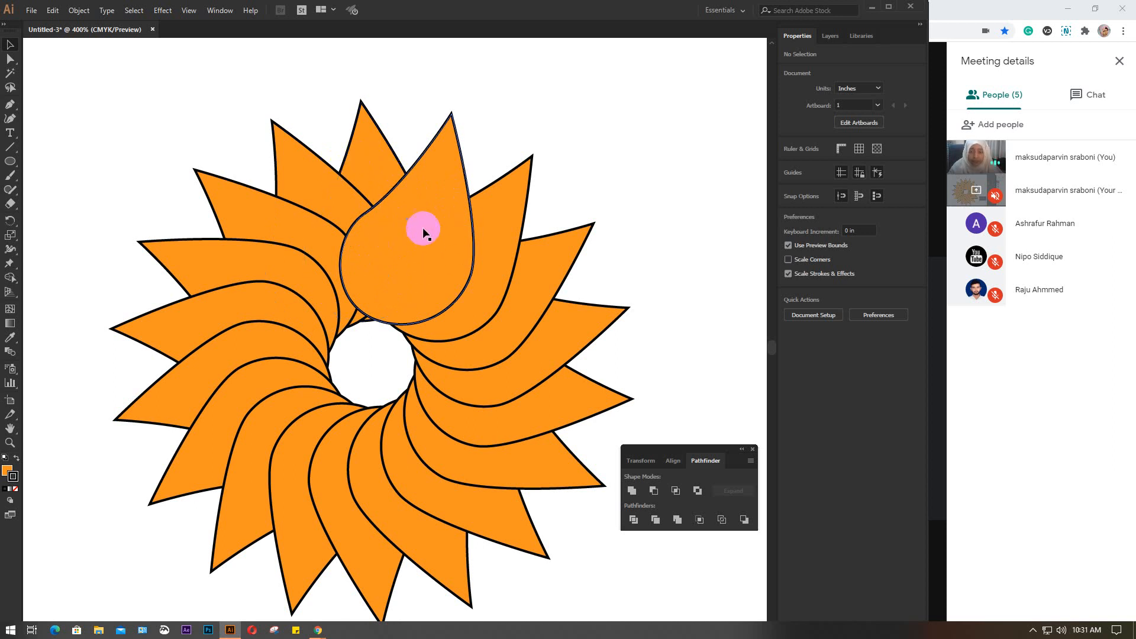
pyautogui.moveTo(413, 230); pyautogui.dragTo(501, 246)
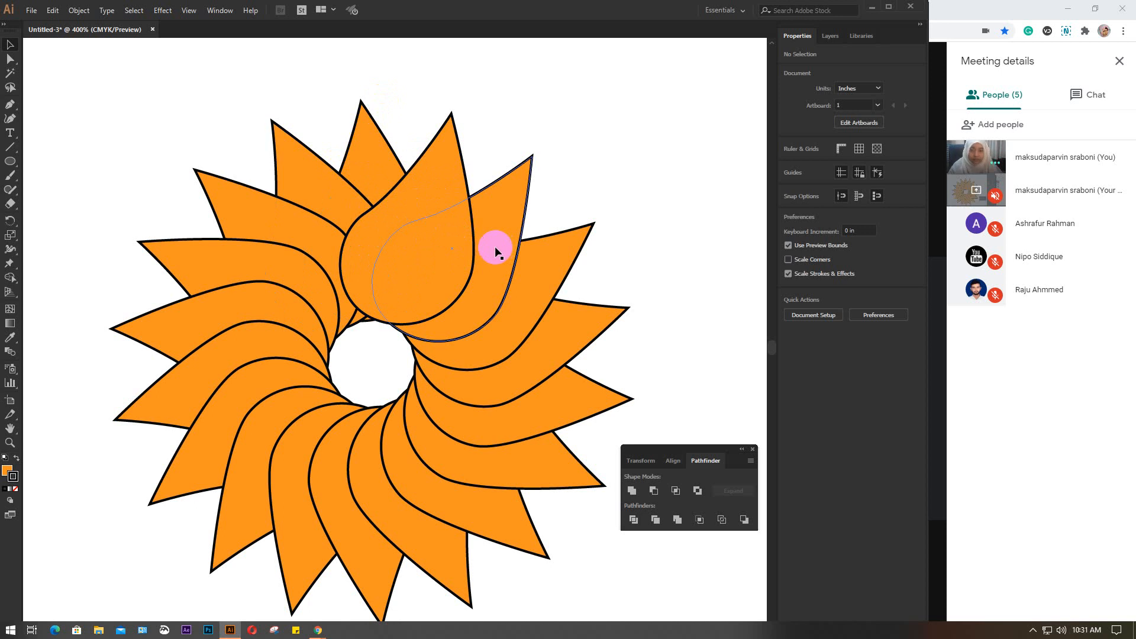
pyautogui.scroll(-1, 495, 248)
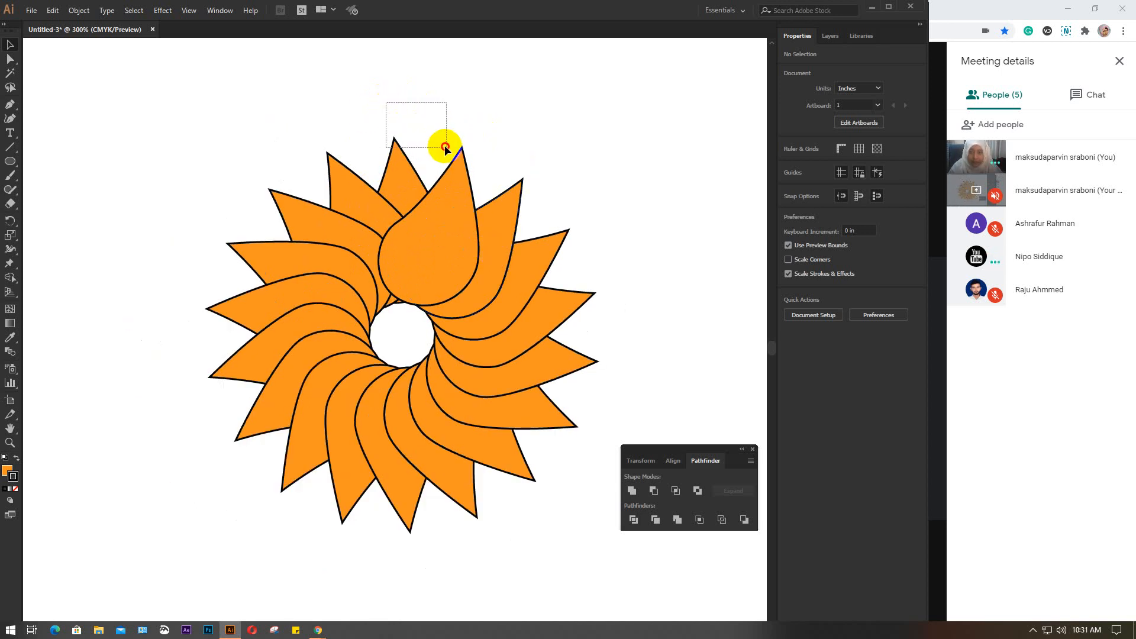
pyautogui.moveTo(474, 159); pyautogui.dragTo(476, 159)
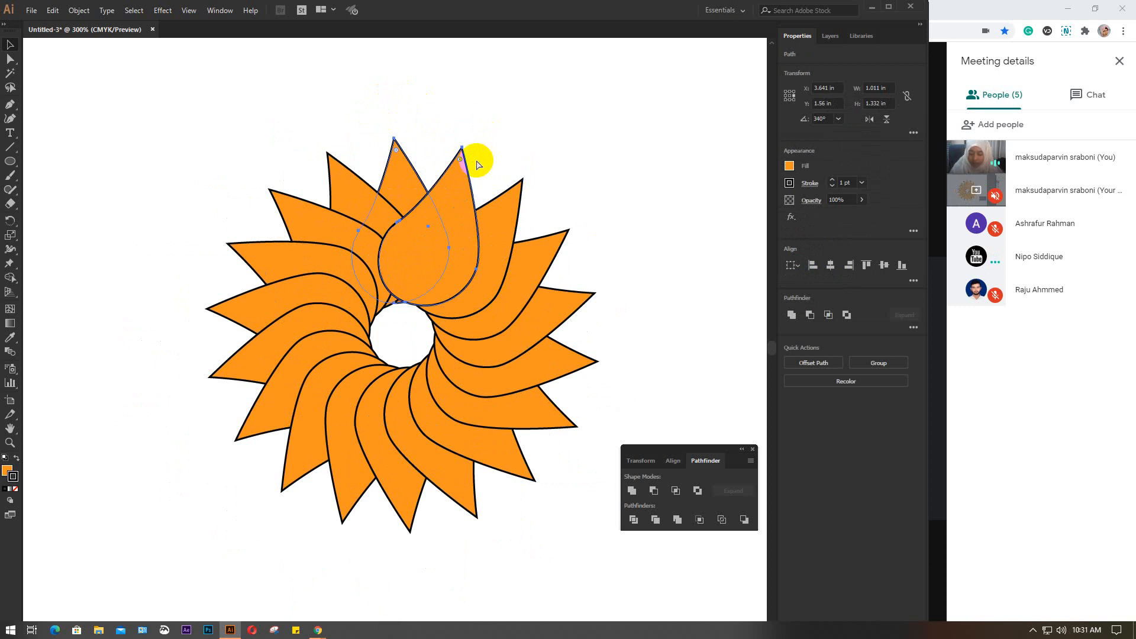
pyautogui.click(478, 158)
# Hide all the other petals, and unlock and select the two locked ones
pyautogui.moveTo(194, 124); pyautogui.dragTo(584, 553)
pyautogui.press('a')
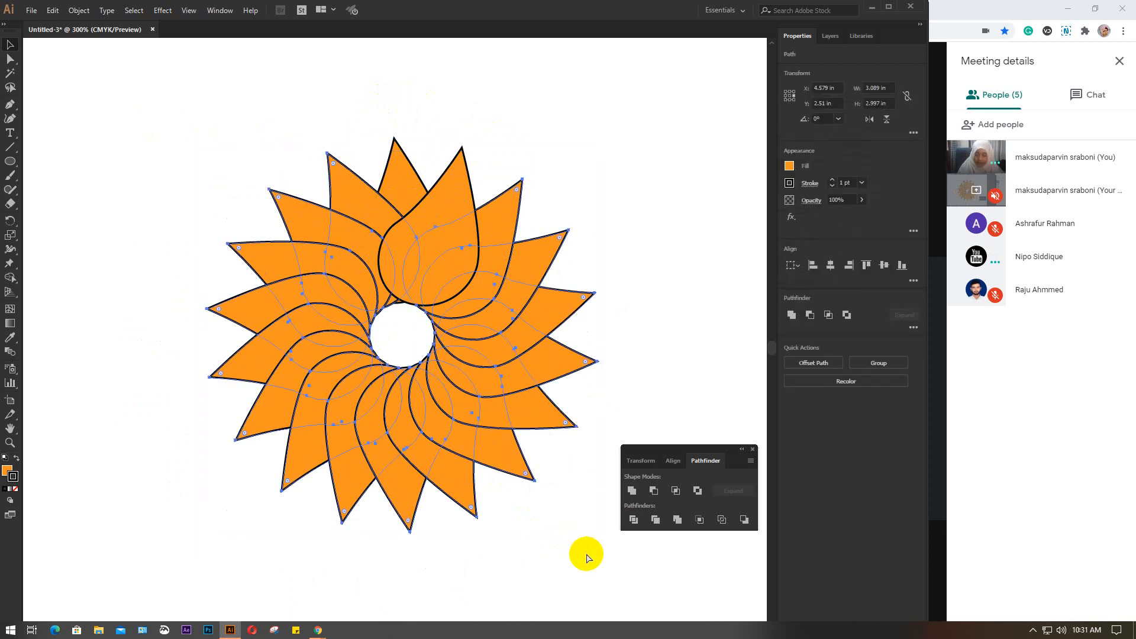
pyautogui.press('Delete')
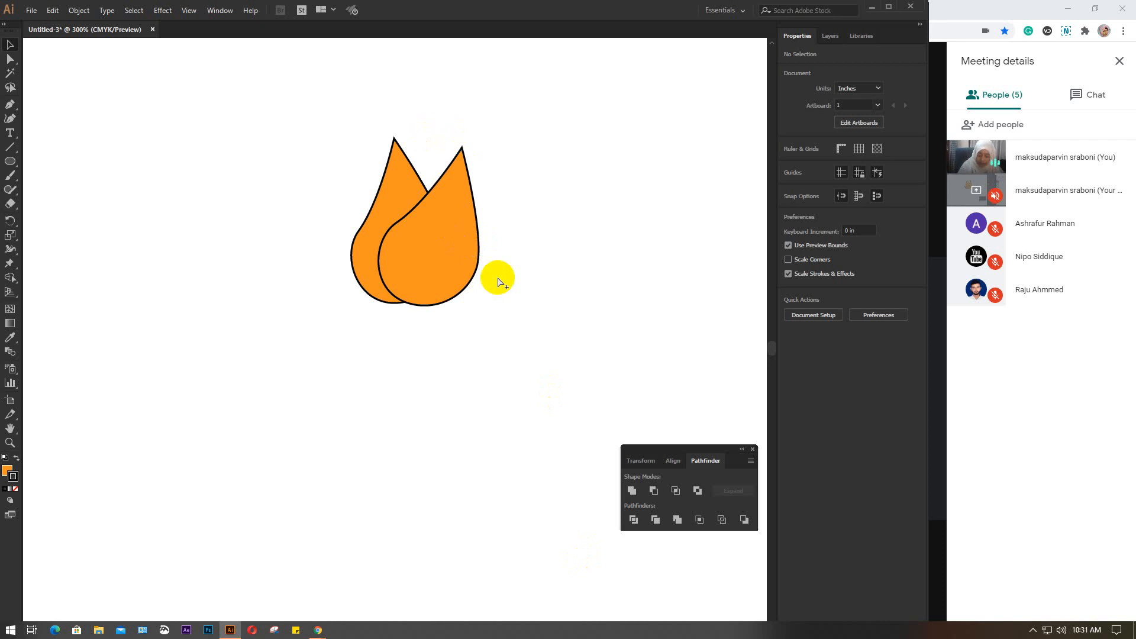
pyautogui.hotkey('ctrl', 'a')
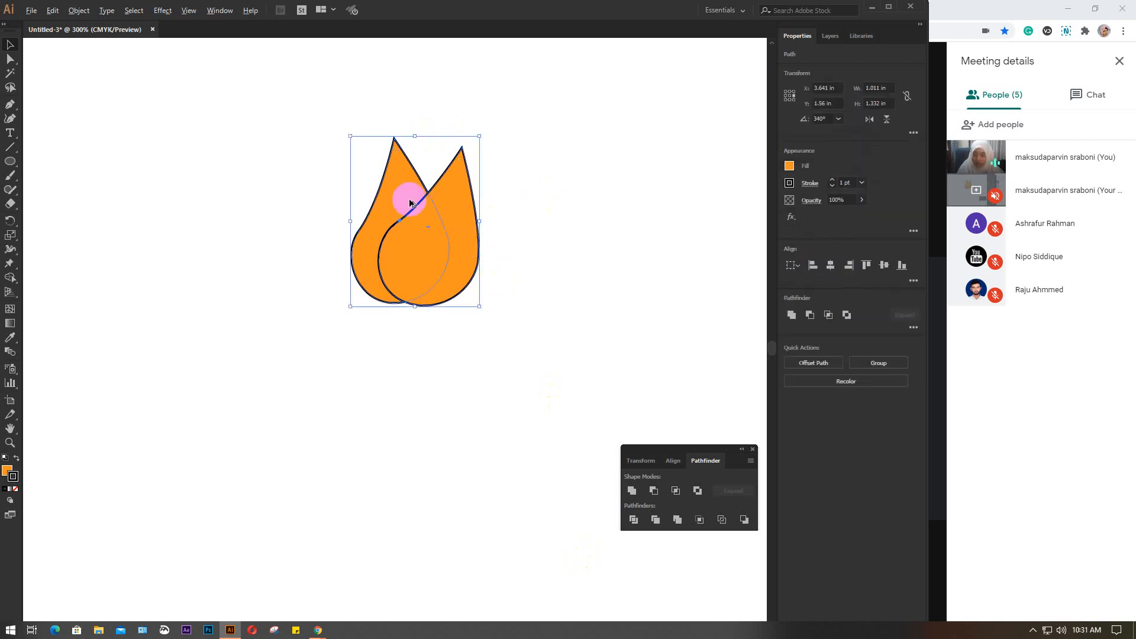
# Split the two overlapping petals with Pathfinder Divide and ungroup the resulting pieces
pyautogui.hotkey('ctrl', '=')
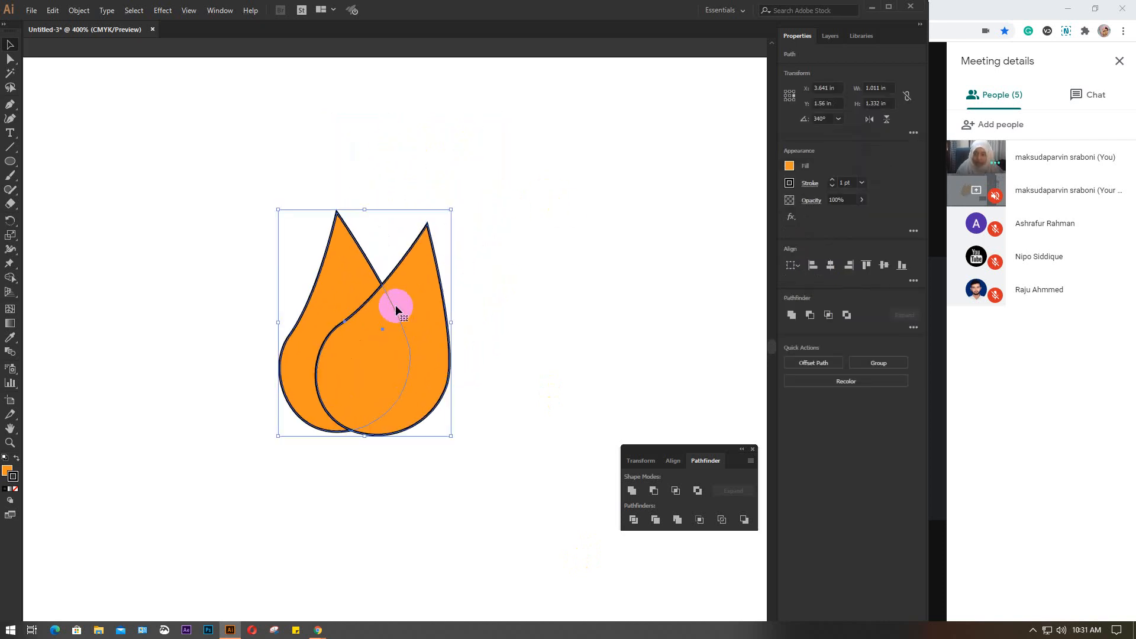
pyautogui.click(634, 520)
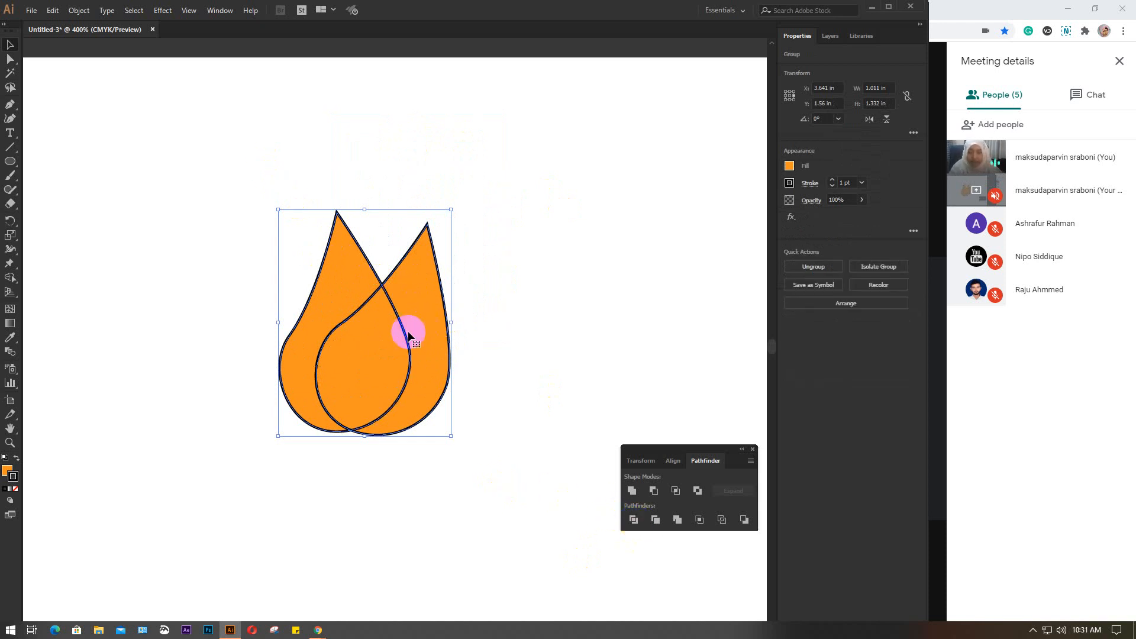
pyautogui.click(510, 307)
pyautogui.click(386, 310)
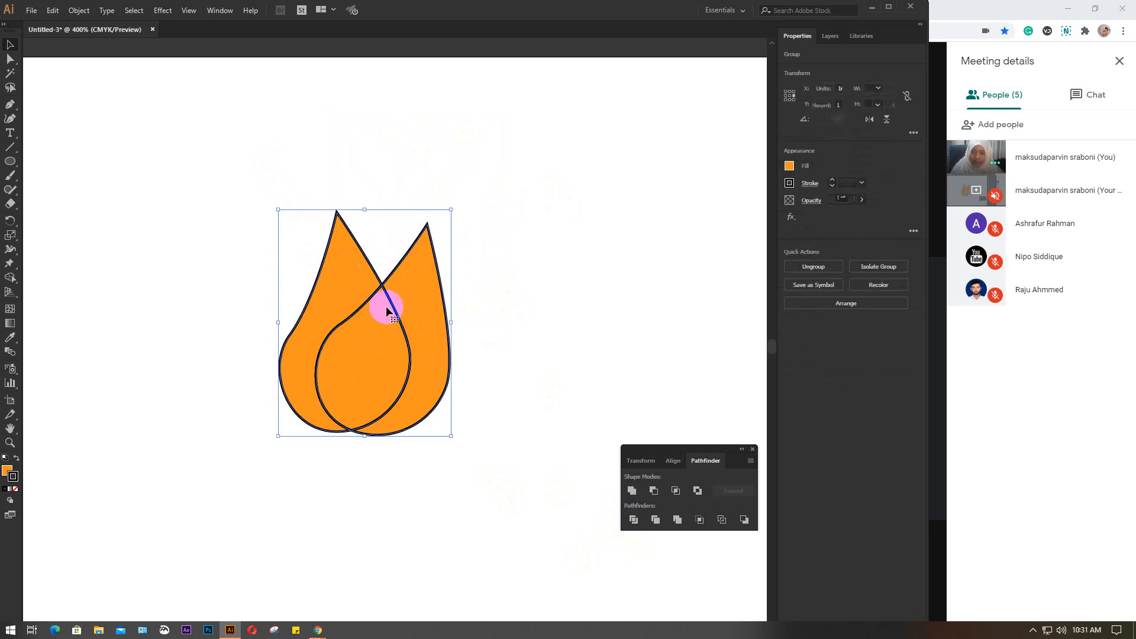
pyautogui.press('ctrl')
pyautogui.keyDown('ctrl'); pyautogui.click(387, 311); pyautogui.keyUp('ctrl')
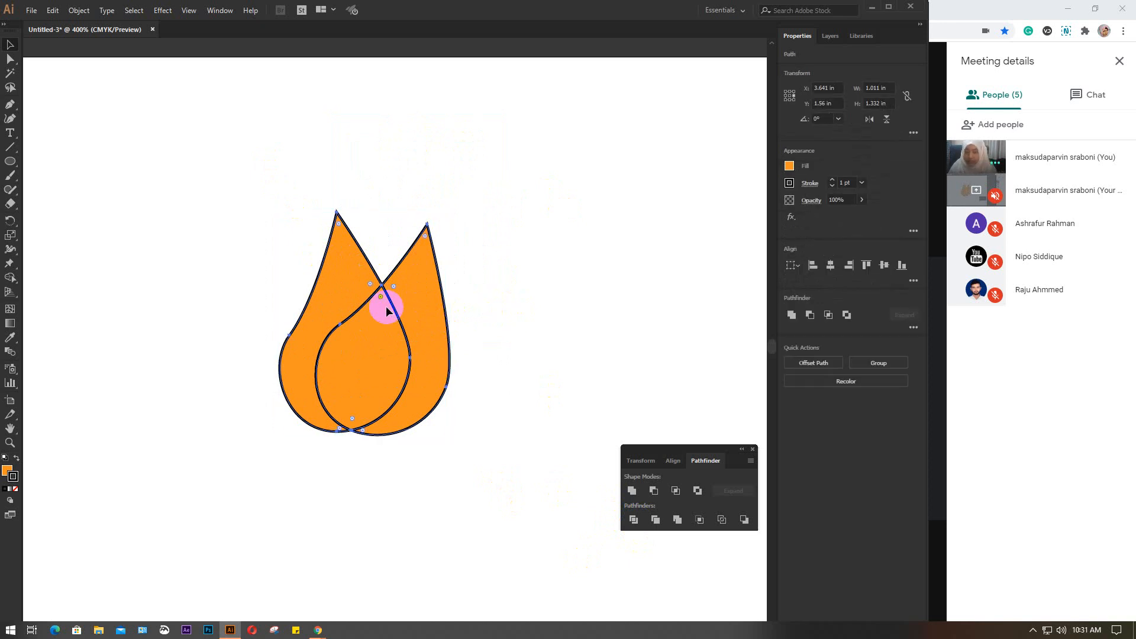
pyautogui.click(576, 343)
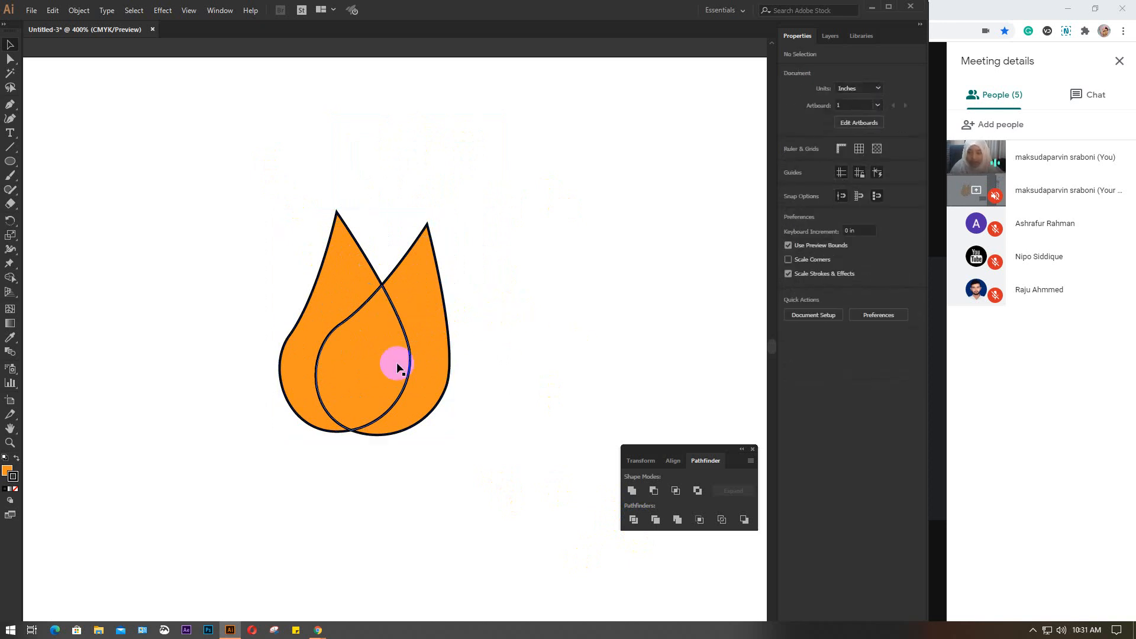
# Select the divided pieces one by one, move the right petal's outer piece aside, and undo the move
pyautogui.click(362, 323)
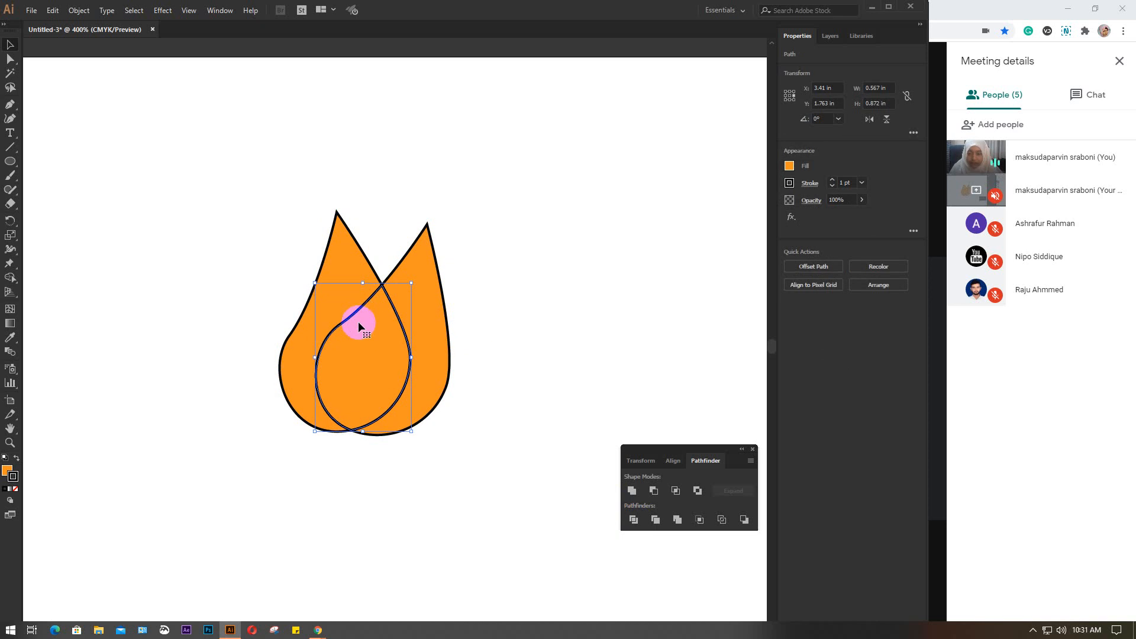
pyautogui.click(345, 272)
pyautogui.click(367, 367)
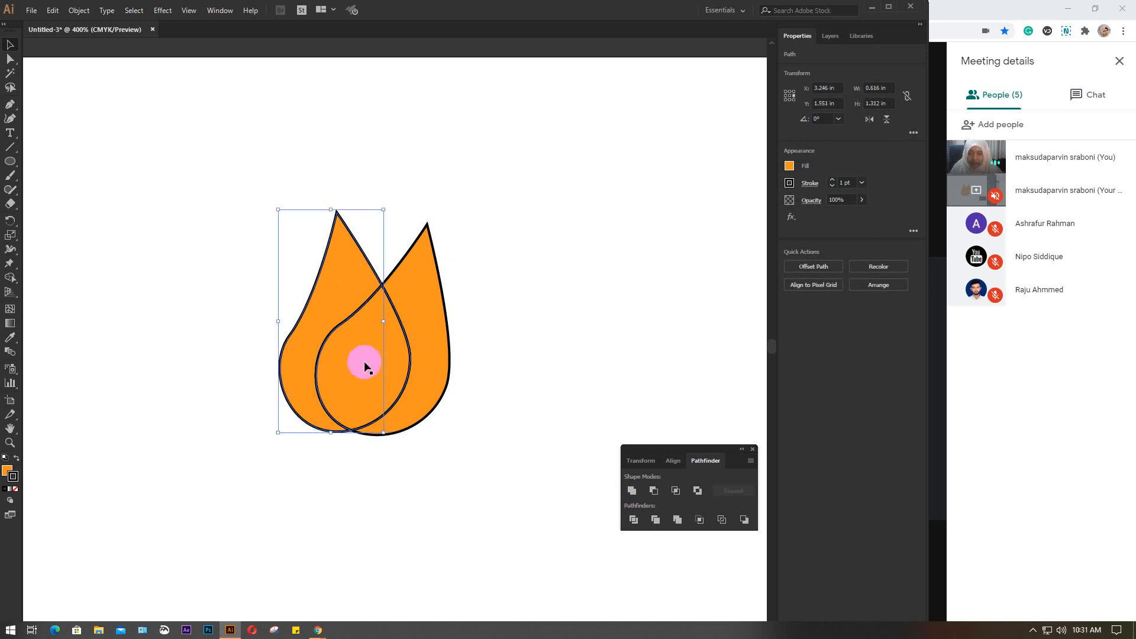
pyautogui.moveTo(413, 296); pyautogui.dragTo(444, 292)
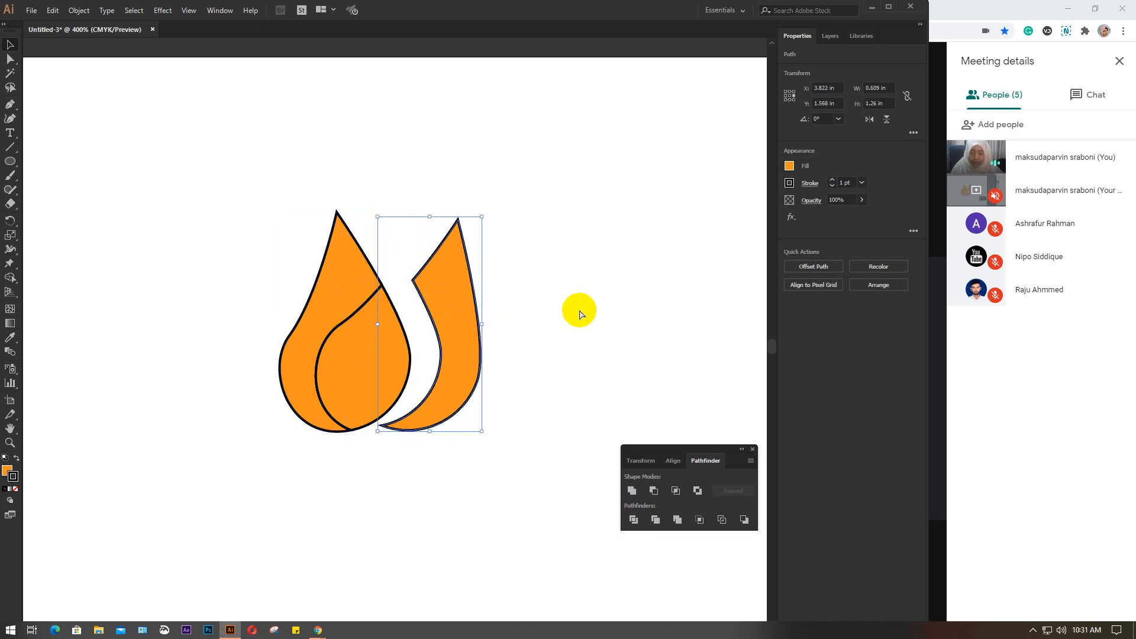
pyautogui.hotkey('ctrl', 'z')
pyautogui.click(424, 242)
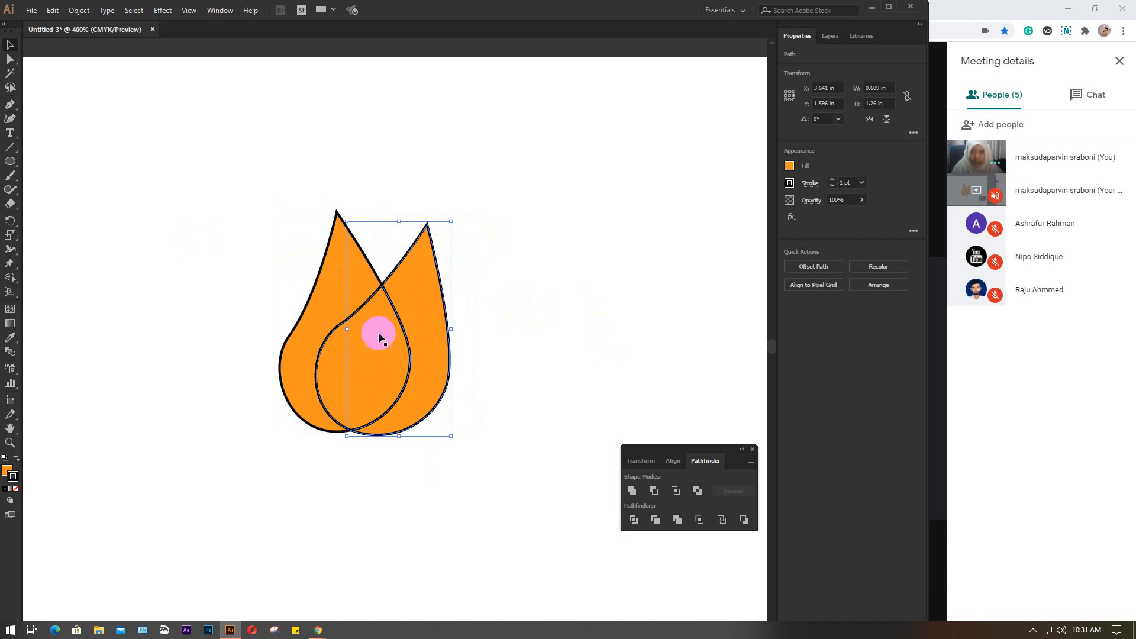
pyautogui.click(465, 199)
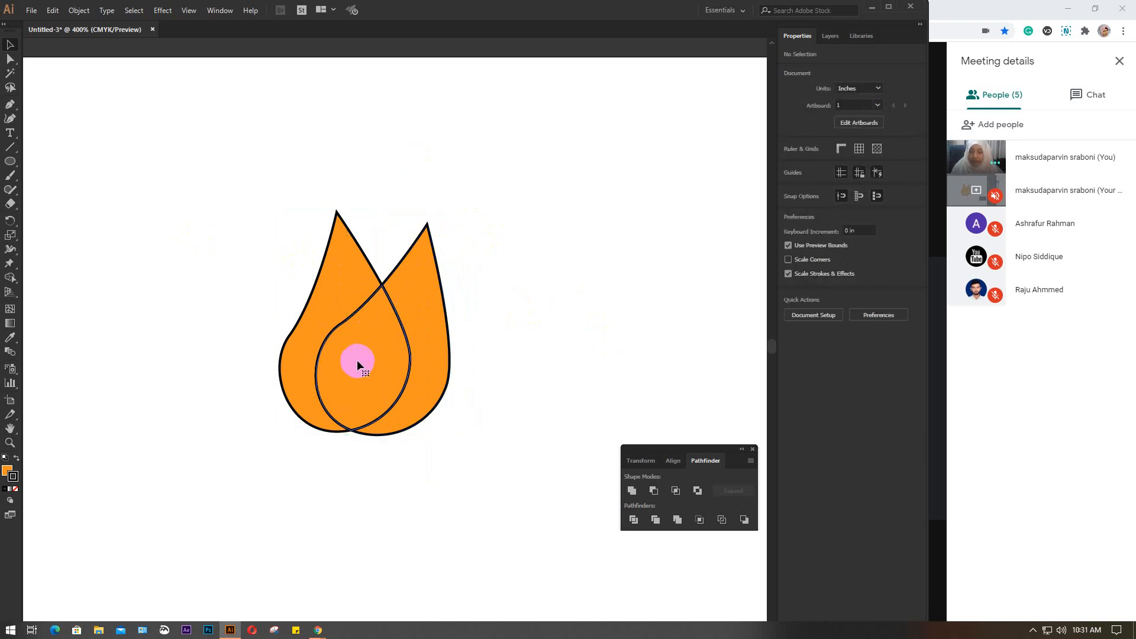
# Unite the overlap piece with the left petal as a compound shape and expand it into a single path
pyautogui.click(357, 360)
pyautogui.click(334, 259)
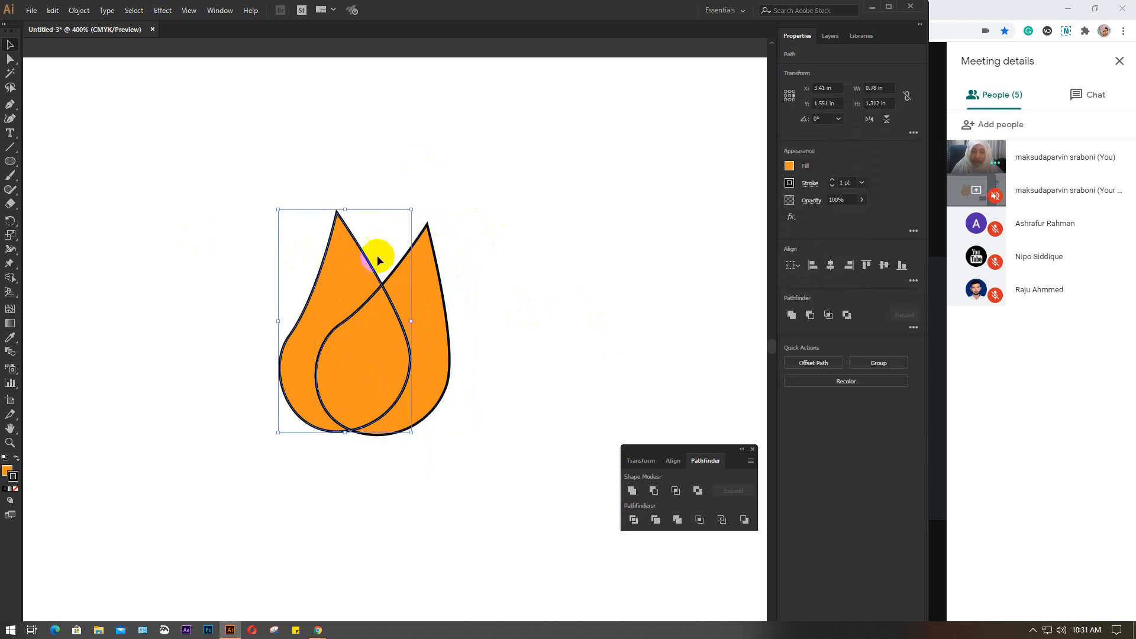
pyautogui.click(791, 168)
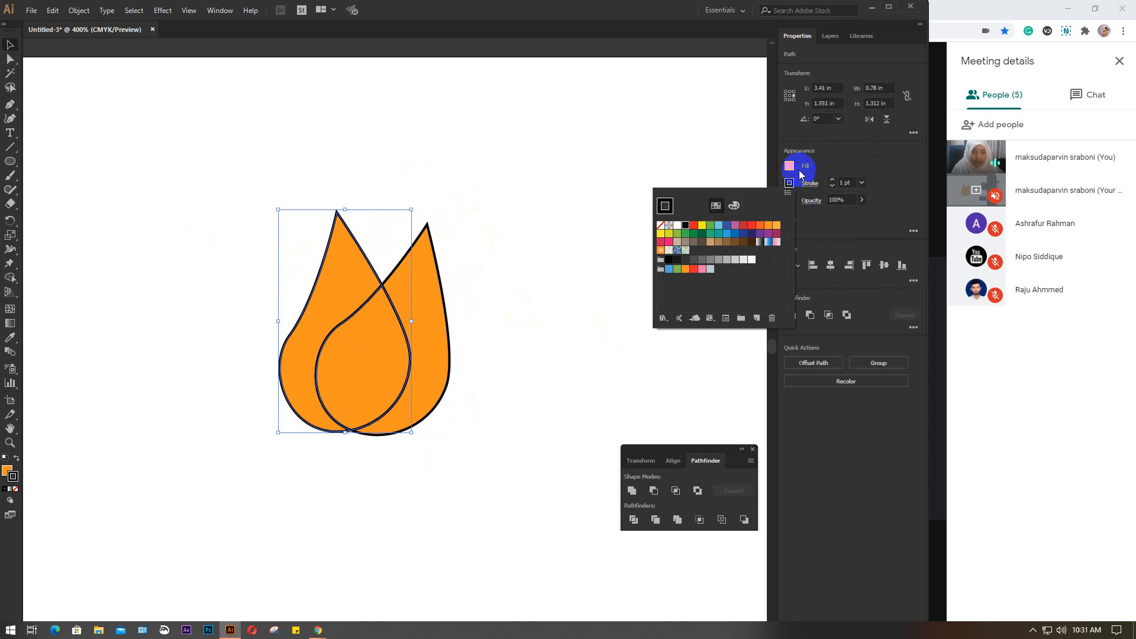
pyautogui.click(799, 171)
pyautogui.click(803, 309)
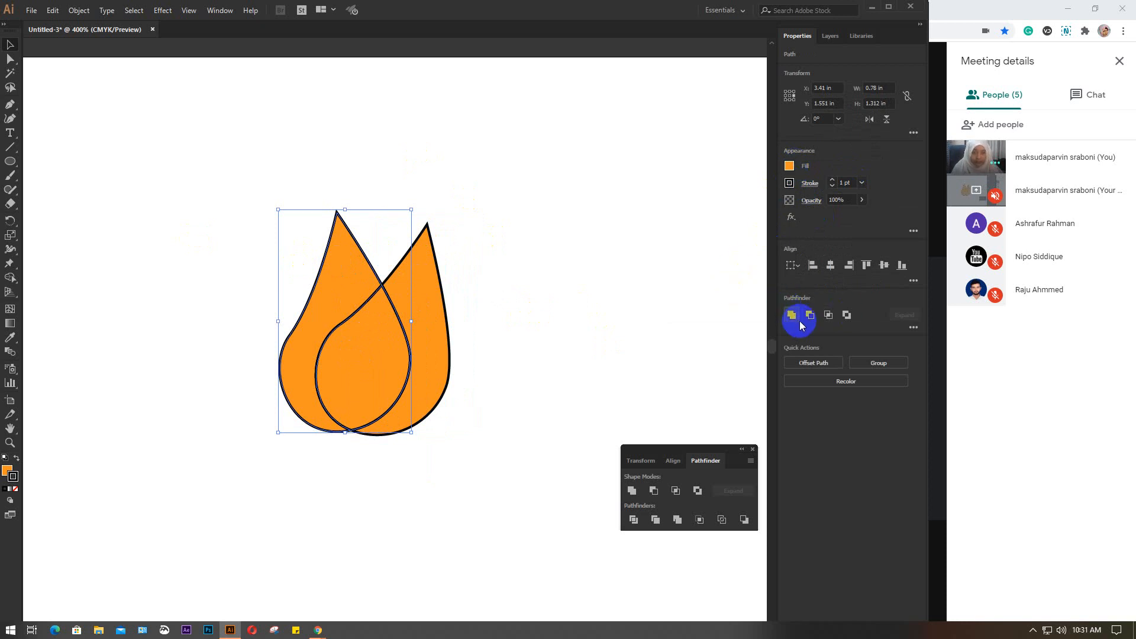
pyautogui.keyDown('alt'); pyautogui.click(632, 491); pyautogui.keyUp('alt')
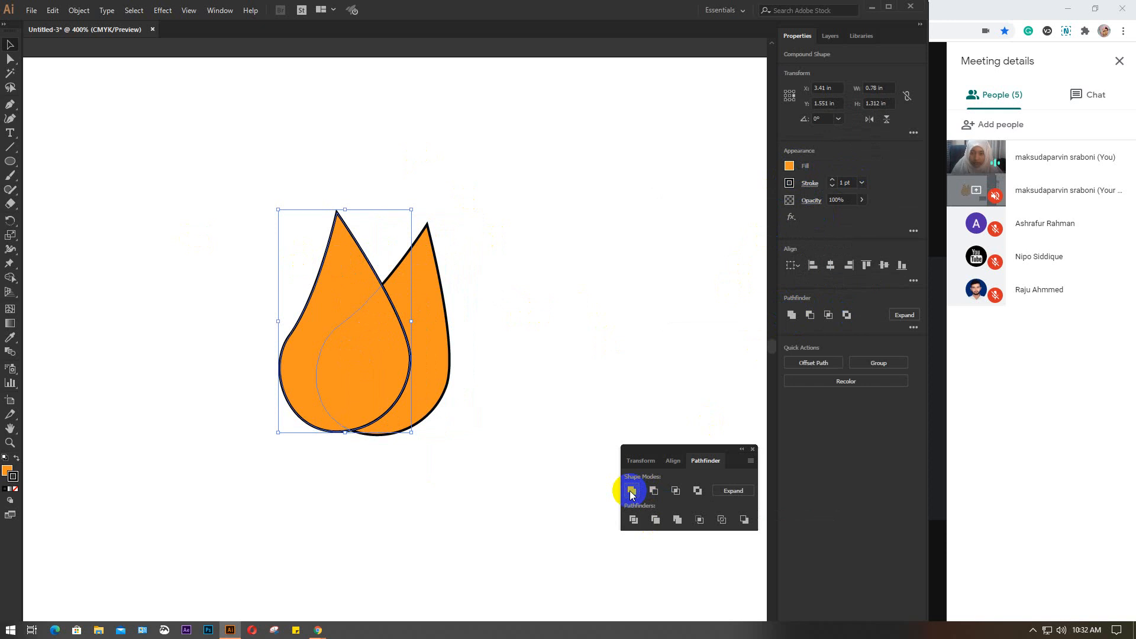
pyautogui.click(732, 491)
pyautogui.click(616, 374)
# Move the united left petal aside to check it as one piece, and undo the move
pyautogui.click(357, 324)
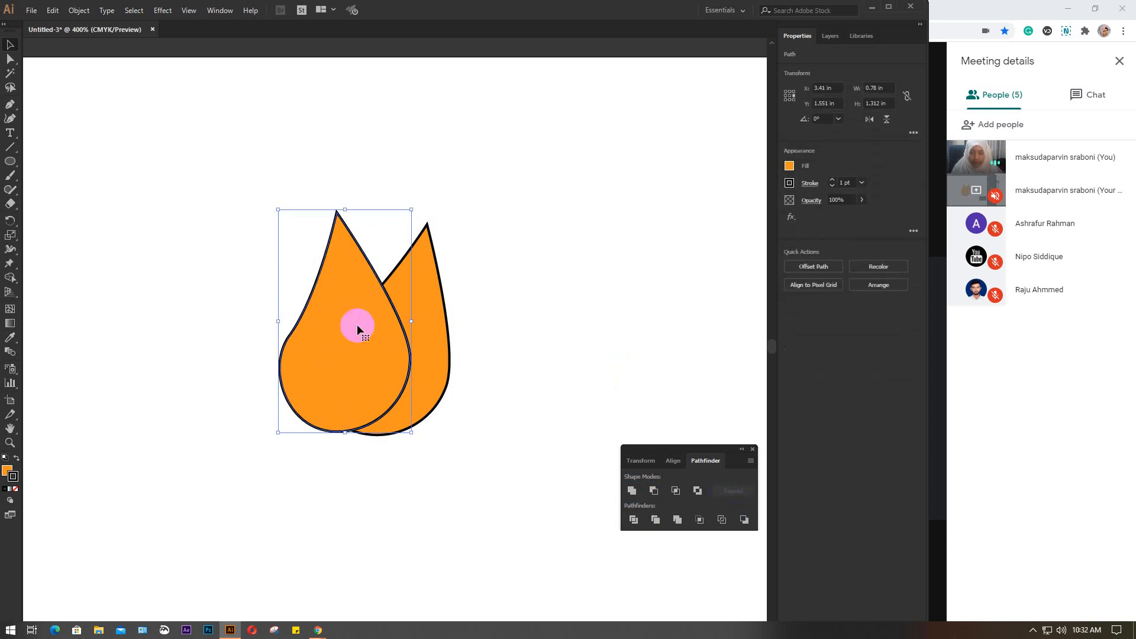
pyautogui.moveTo(299, 322); pyautogui.dragTo(266, 332)
pyautogui.click(431, 329)
pyautogui.hotkey('ctrl', 'z')
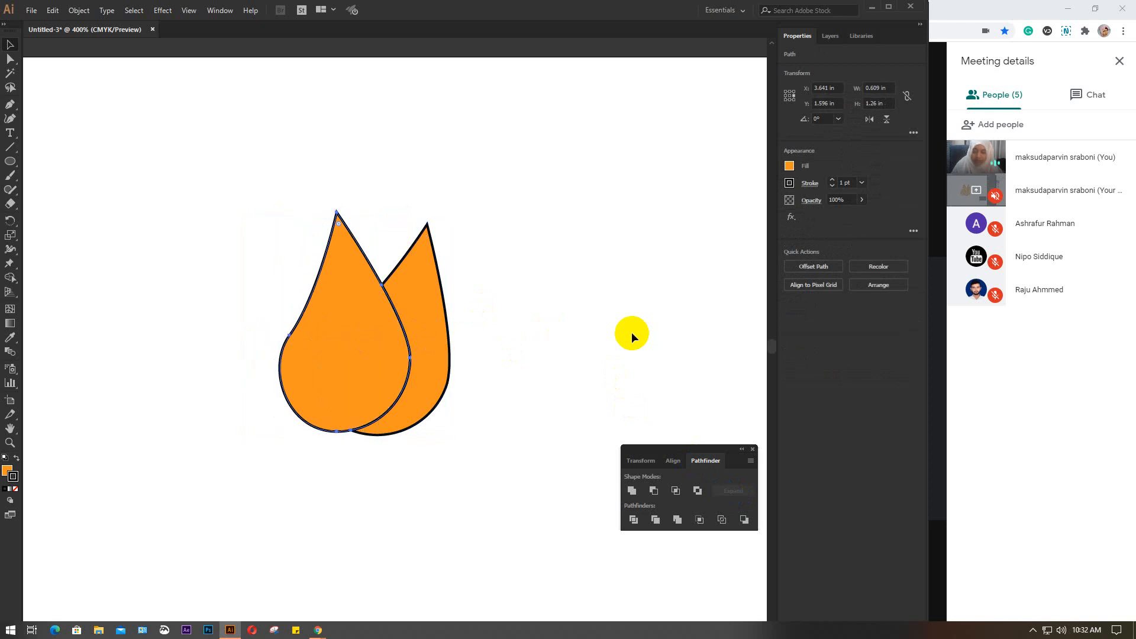
# Show all the hidden petals again around the two edited ones
pyautogui.hotkey('ctrl', '-')
pyautogui.hotkey('ctrl', '-')
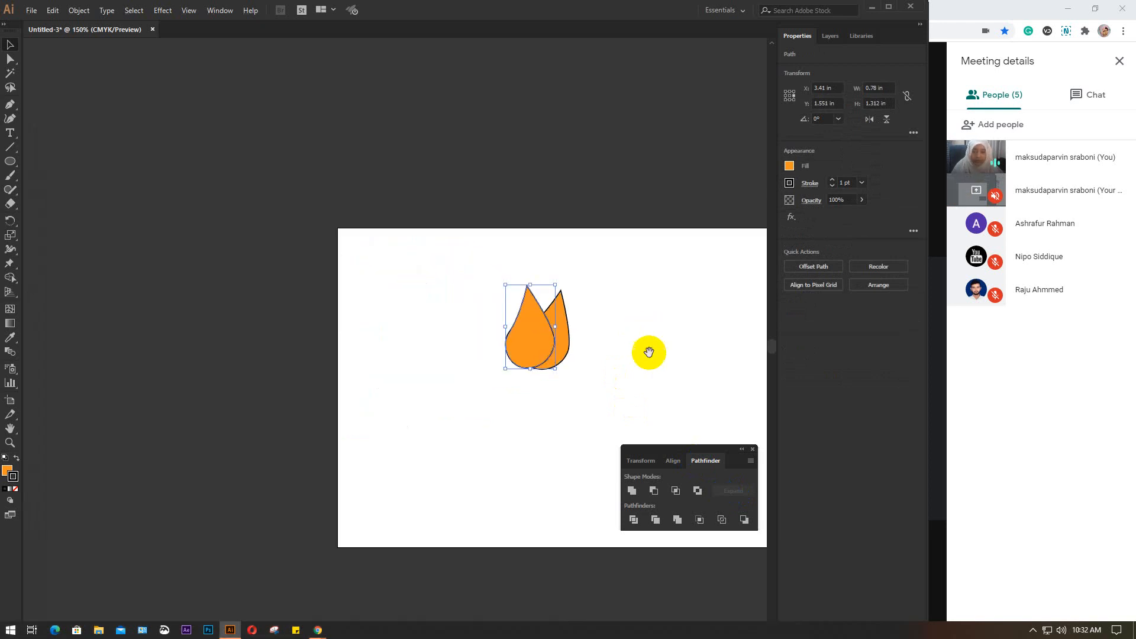
pyautogui.click(553, 257)
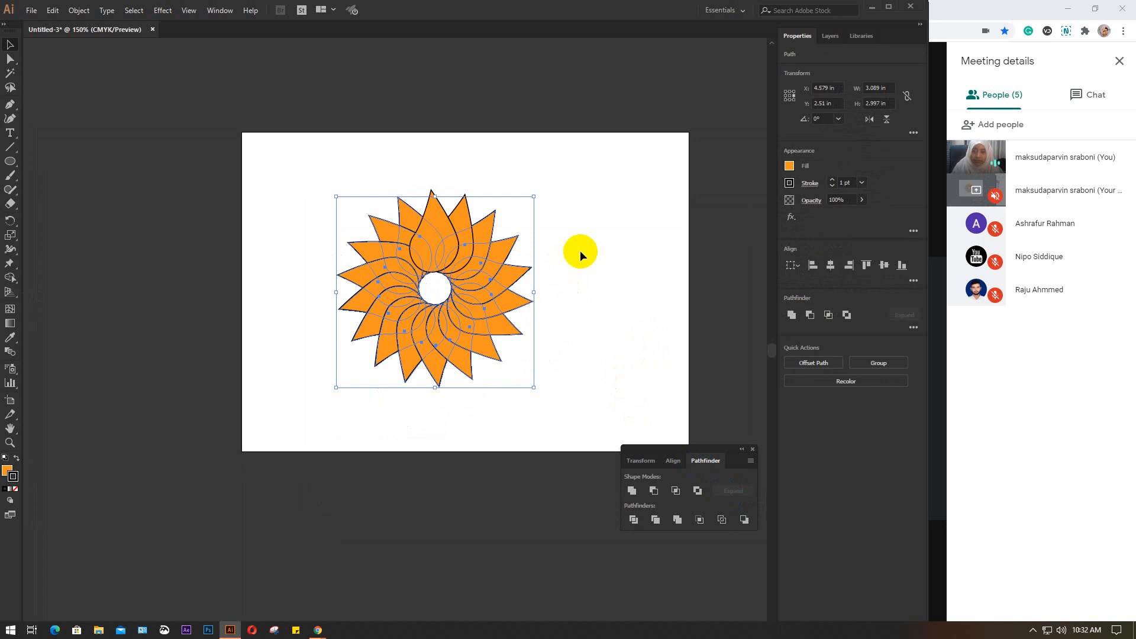
pyautogui.click(580, 251)
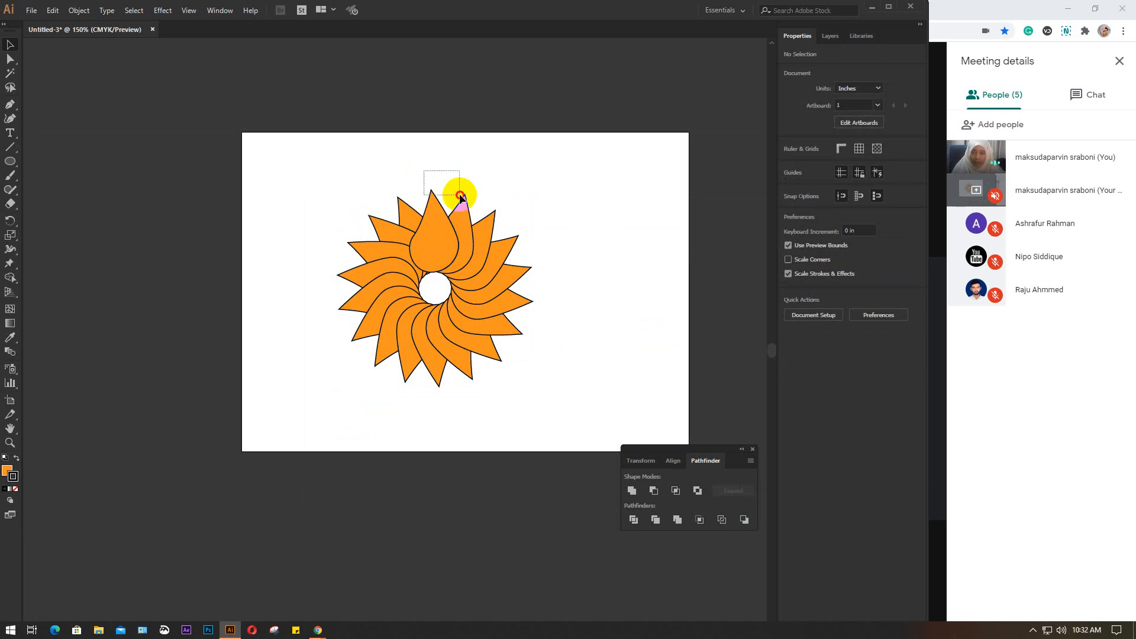
# Lock the two edited petals at the flower's top and bring all the other petals to the front
pyautogui.moveTo(470, 198); pyautogui.dragTo(472, 200)
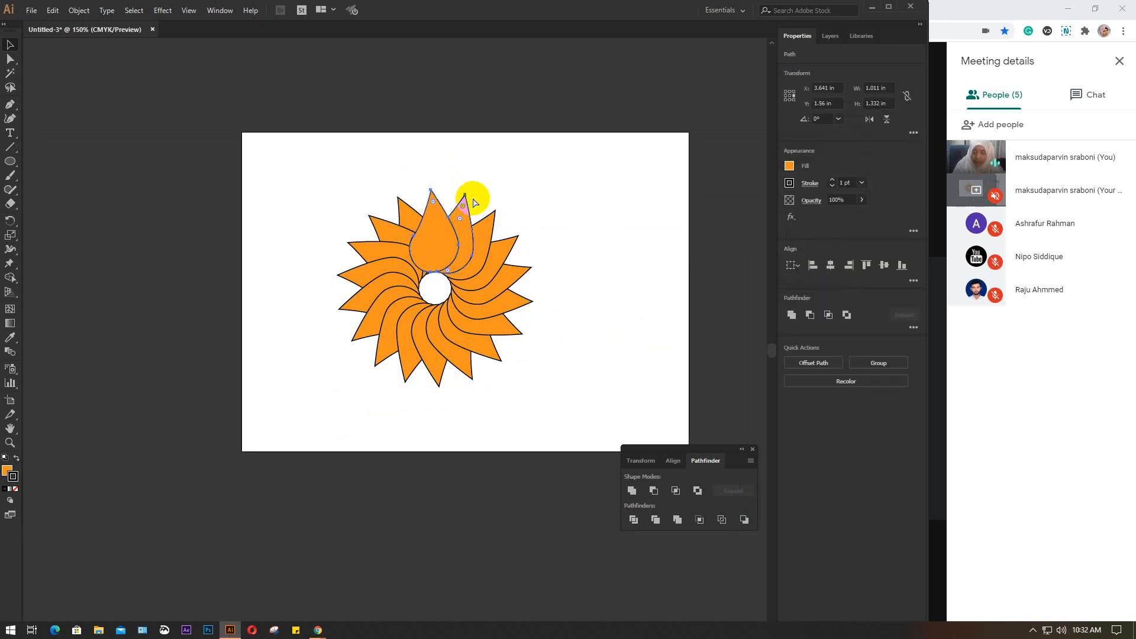
pyautogui.click(366, 204)
pyautogui.moveTo(328, 197); pyautogui.dragTo(543, 411)
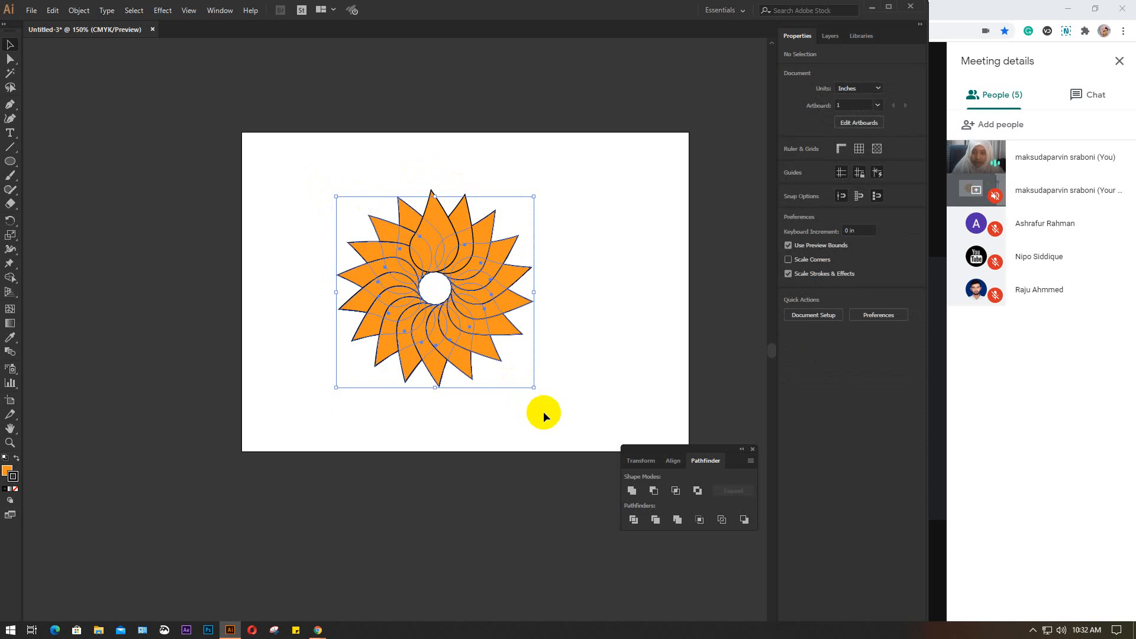
pyautogui.rightClick(482, 280)
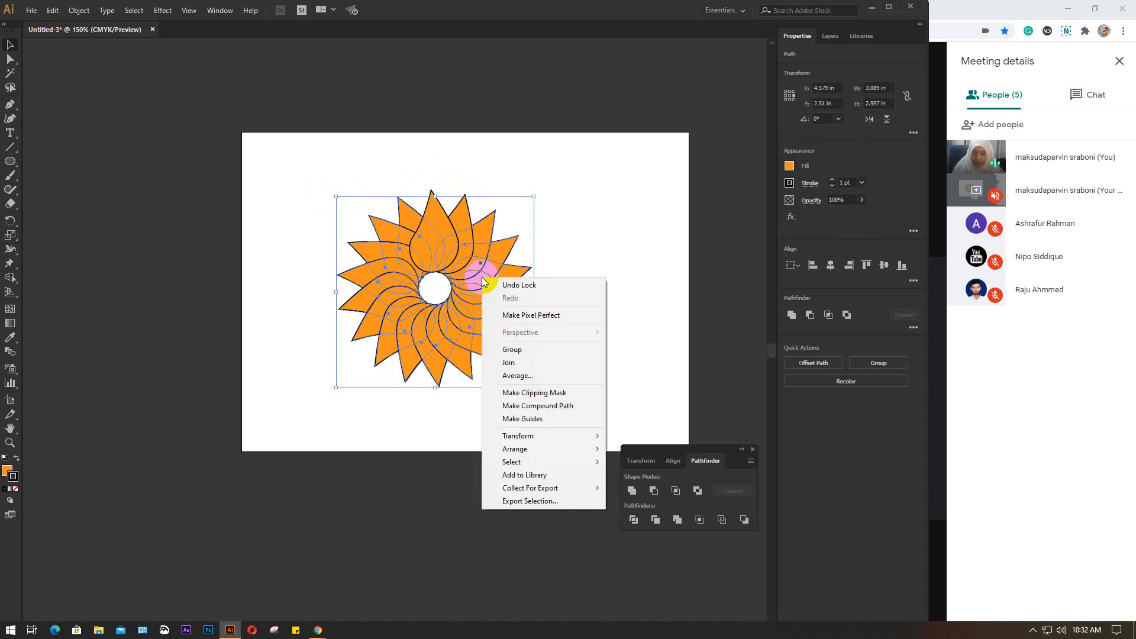
pyautogui.moveTo(516, 451)
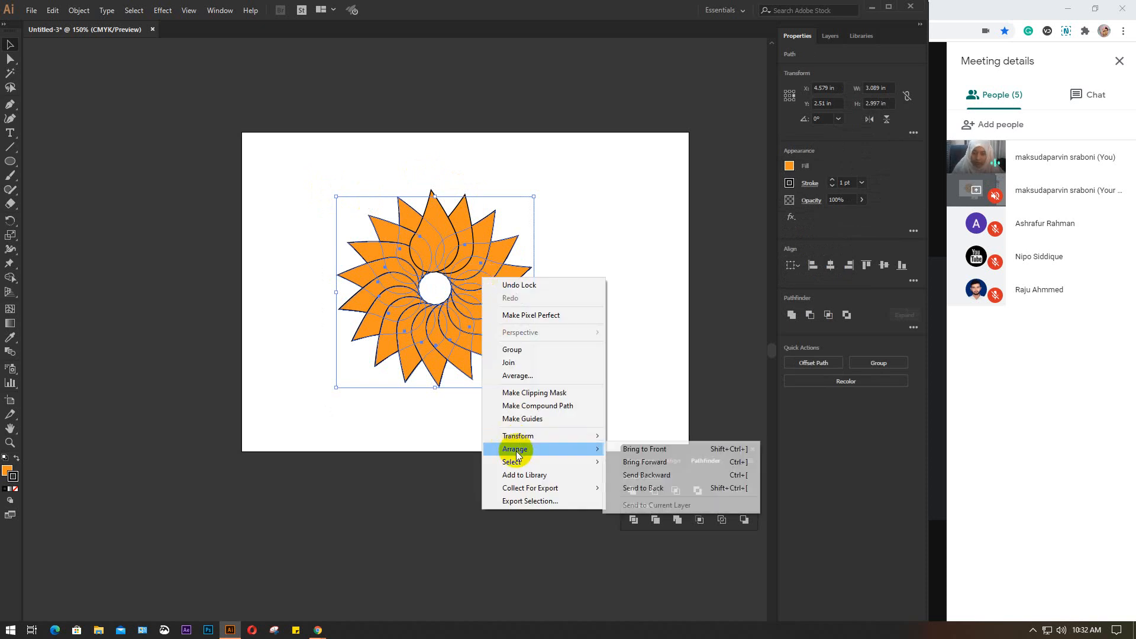
pyautogui.click(651, 449)
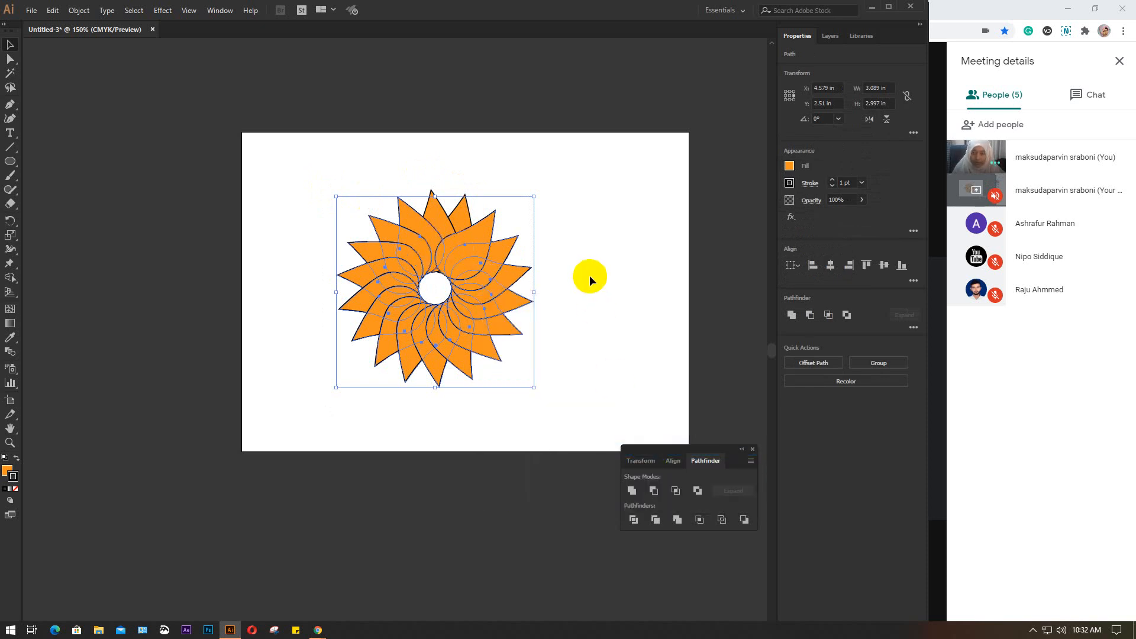
pyautogui.click(591, 275)
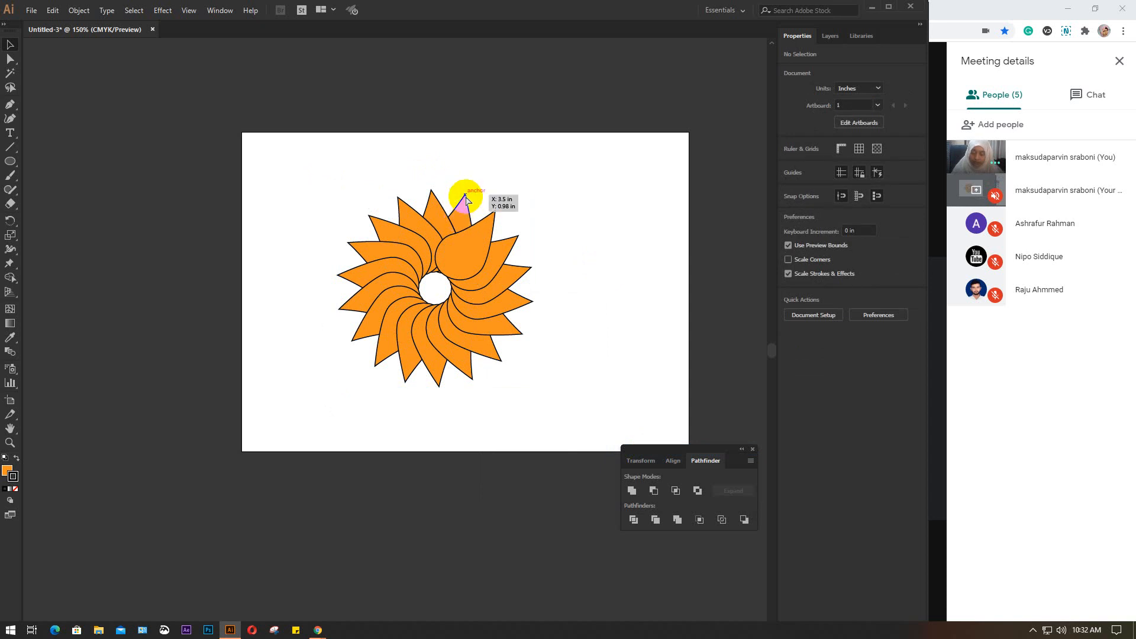
# Unlock all the petals and bring the edited petal just right of the topmost one to the front
pyautogui.click(584, 196)
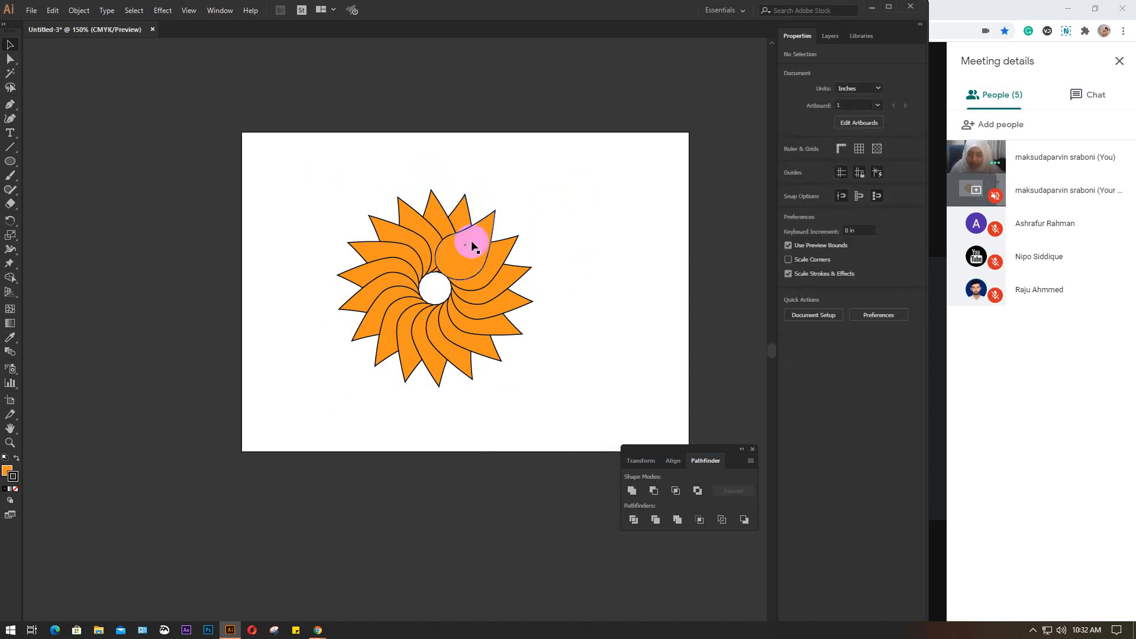
pyautogui.scroll(1, 445, 274)
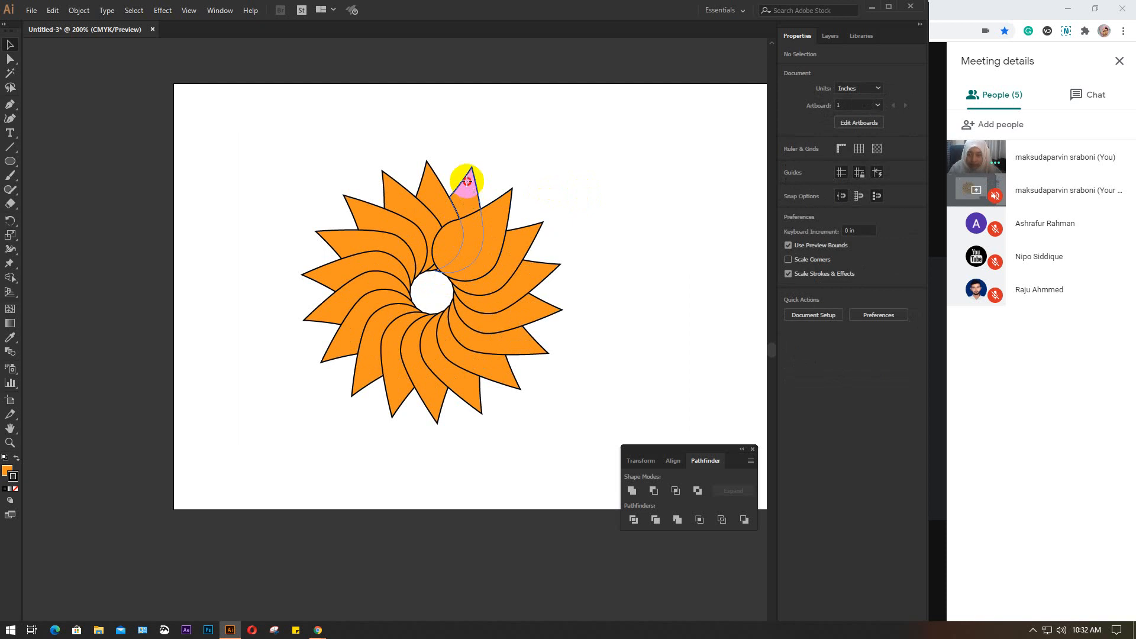
pyautogui.click(466, 180)
pyautogui.rightClick(467, 182)
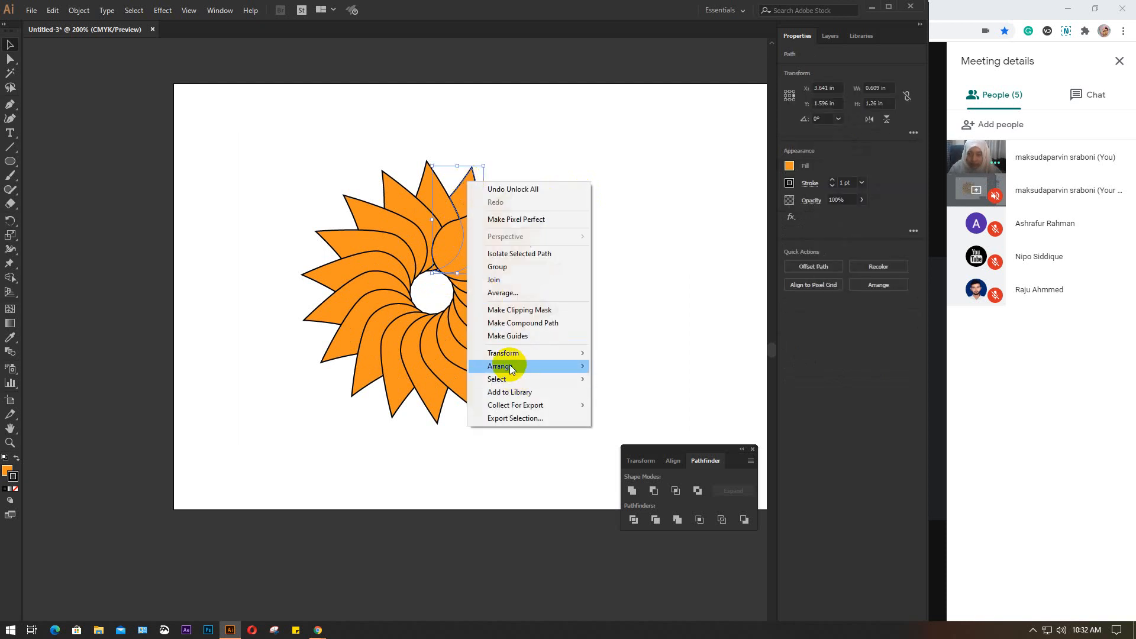
pyautogui.moveTo(510, 365)
pyautogui.click(621, 367)
pyautogui.click(609, 246)
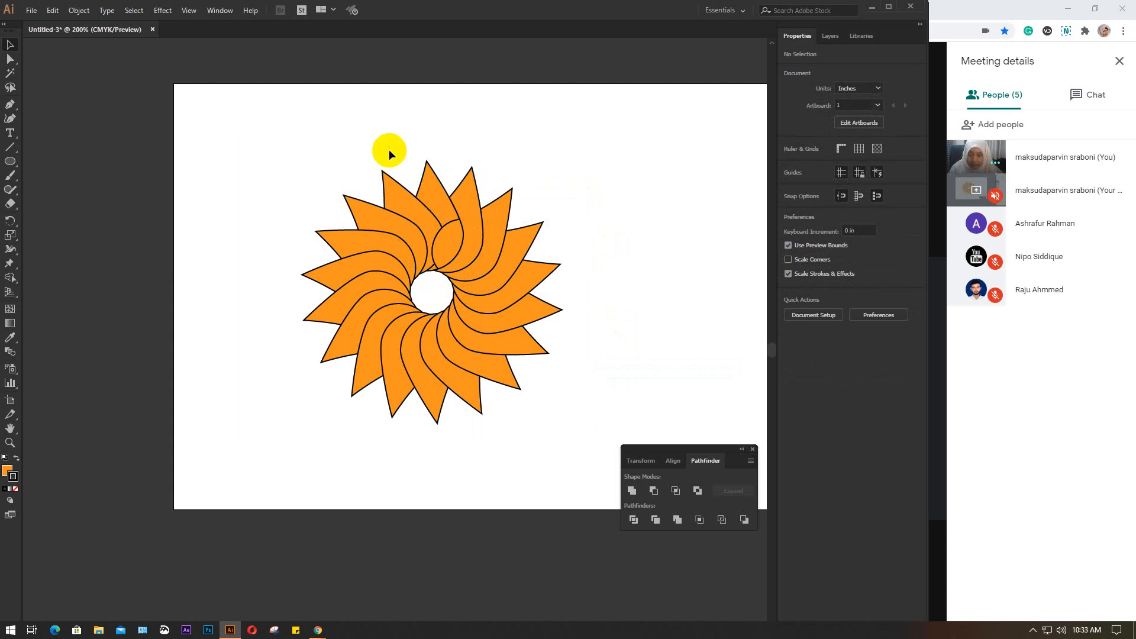
# Select the third petal, clockwise from the topmost one, and erase its rounded part that overlaps the topmost petal
pyautogui.click(430, 203)
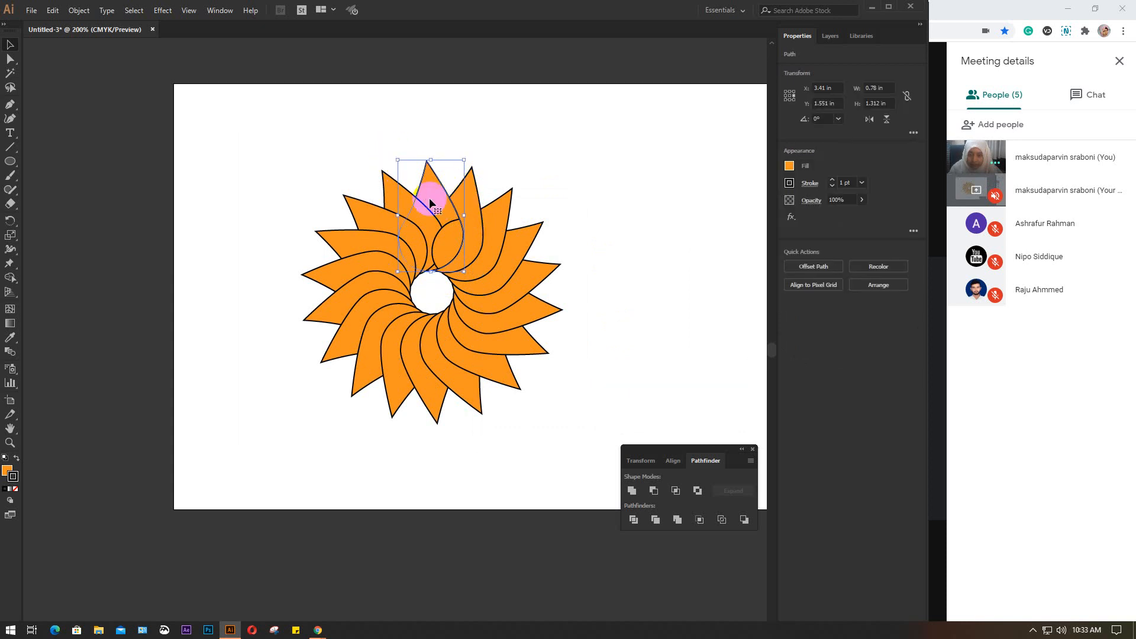
pyautogui.click(455, 242)
pyautogui.scroll(2, 463, 238)
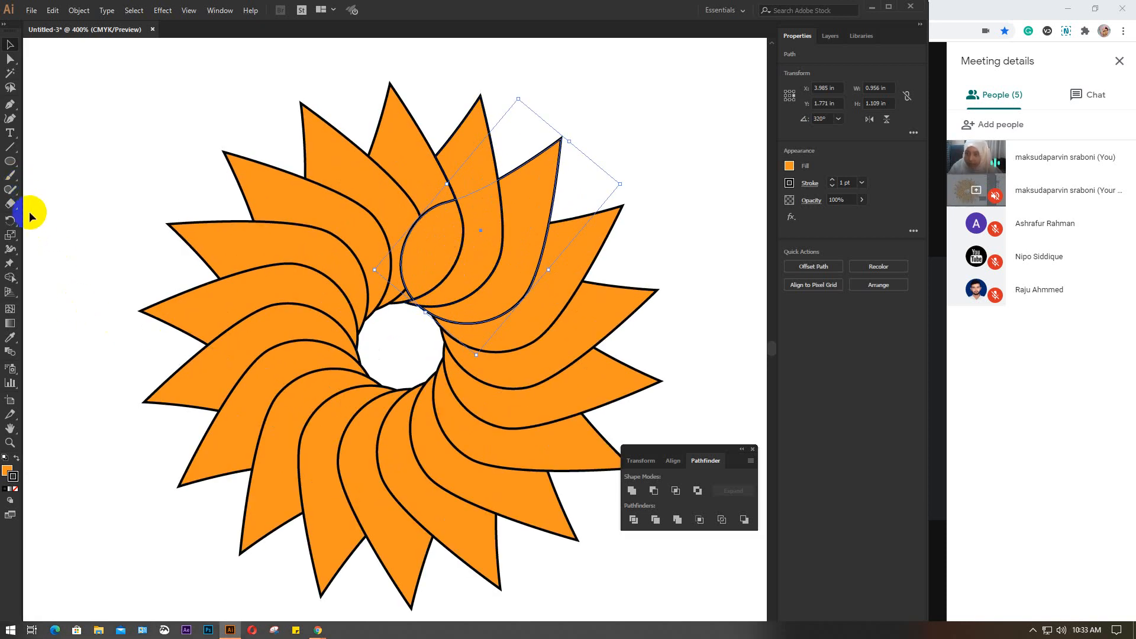
pyautogui.click(4, 204)
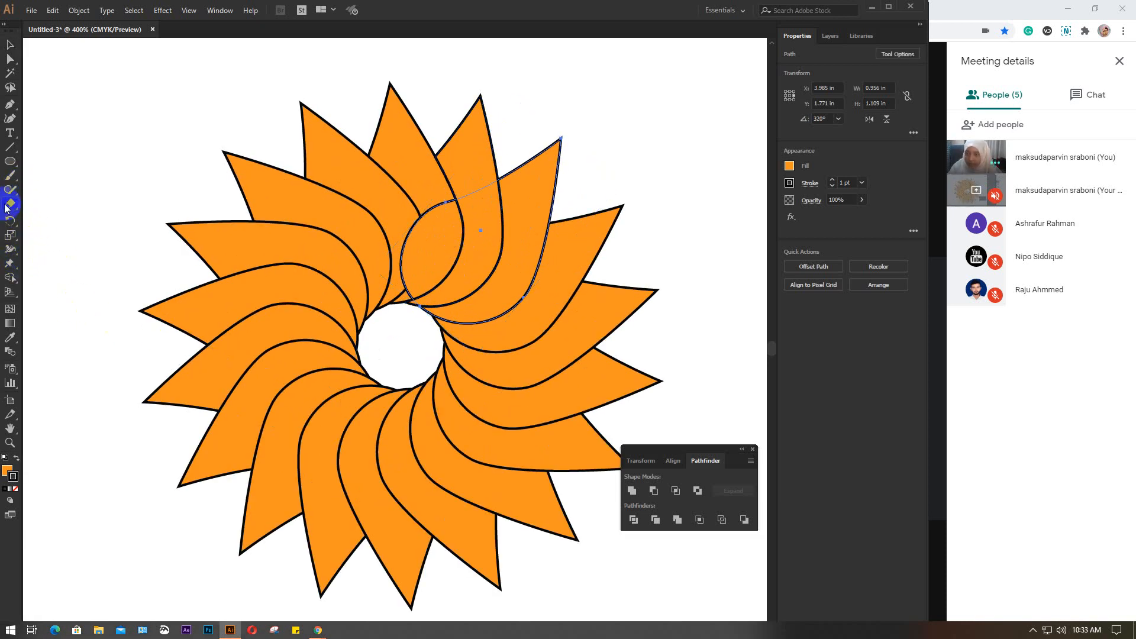
pyautogui.moveTo(484, 256)
pyautogui.mouseDown()
pyautogui.moveTo(427, 197)
pyautogui.moveTo(436, 254)
pyautogui.moveTo(402, 274)
pyautogui.moveTo(418, 212)
pyautogui.moveTo(439, 194)
pyautogui.moveTo(435, 255)
pyautogui.moveTo(406, 261)
pyautogui.mouseUp()
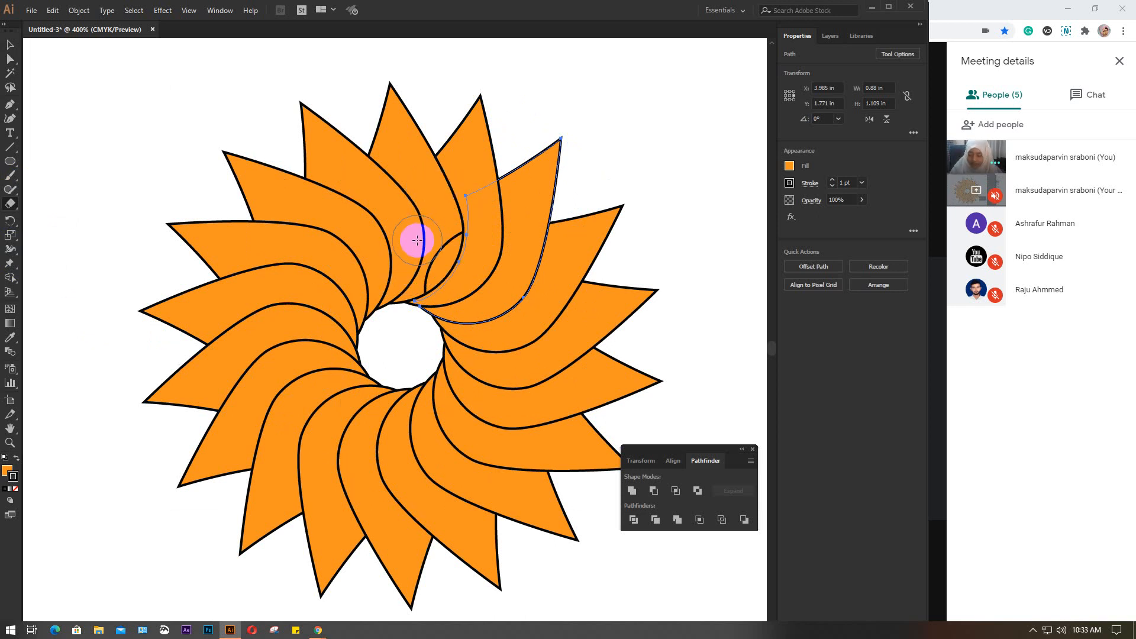
pyautogui.press('v')
pyautogui.click(723, 134)
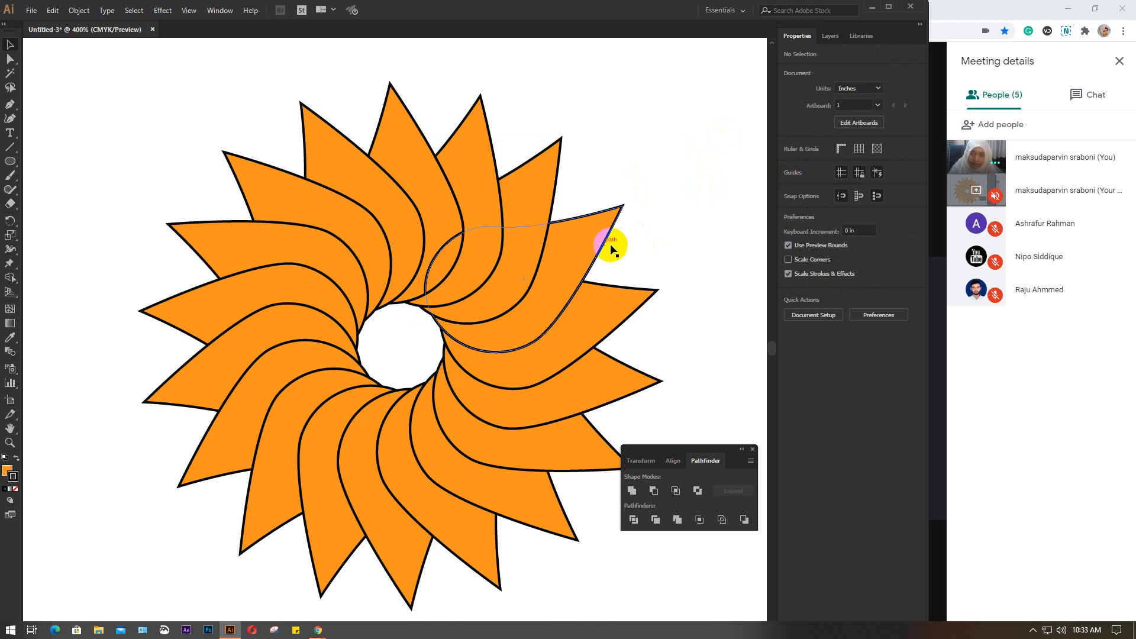
# Select the fourth petal, clockwise from the topmost one, and erase its rounded inner part that shows over the topmost petal
pyautogui.click(592, 239)
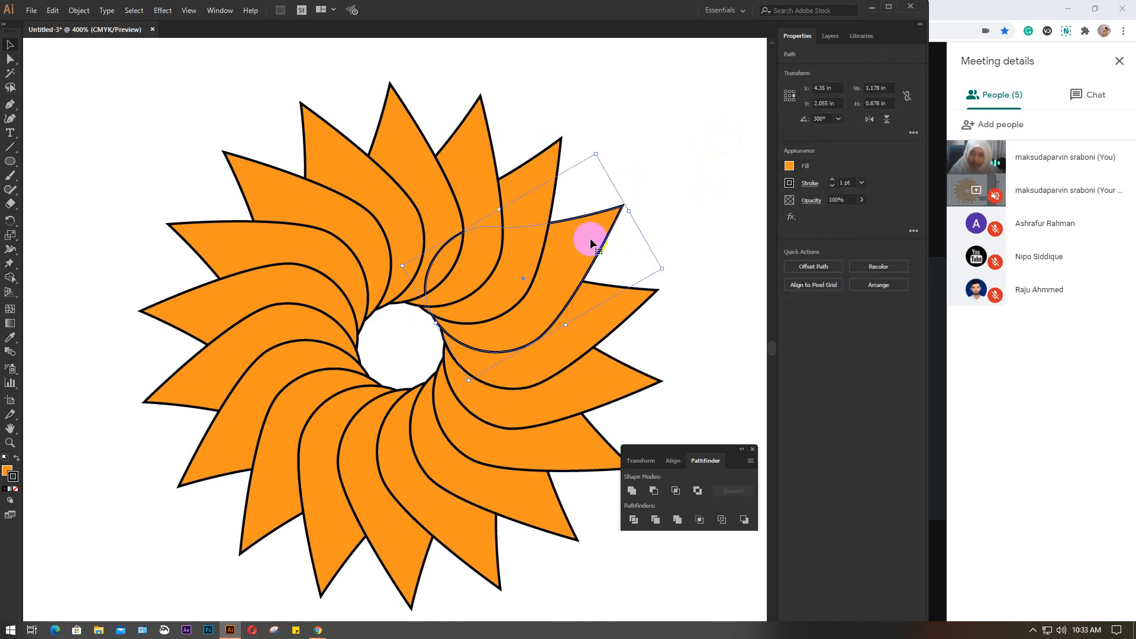
pyautogui.click(10, 204)
pyautogui.moveTo(469, 185)
pyautogui.mouseDown()
pyautogui.moveTo(461, 230)
pyautogui.moveTo(436, 261)
pyautogui.moveTo(394, 279)
pyautogui.mouseUp()
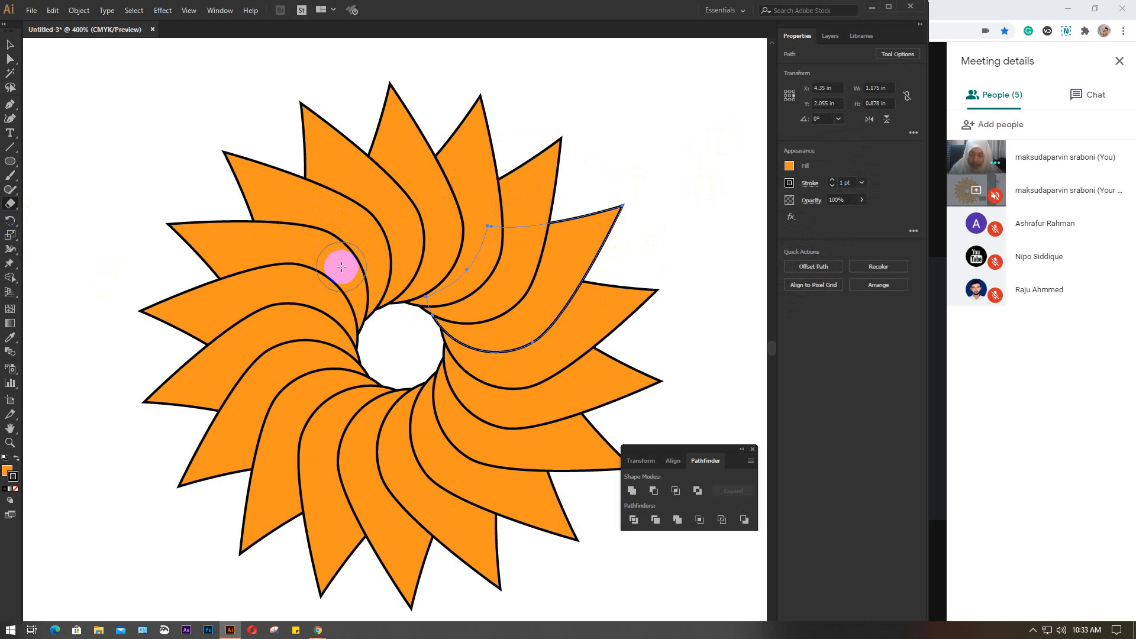
pyautogui.press('v')
pyautogui.click(669, 182)
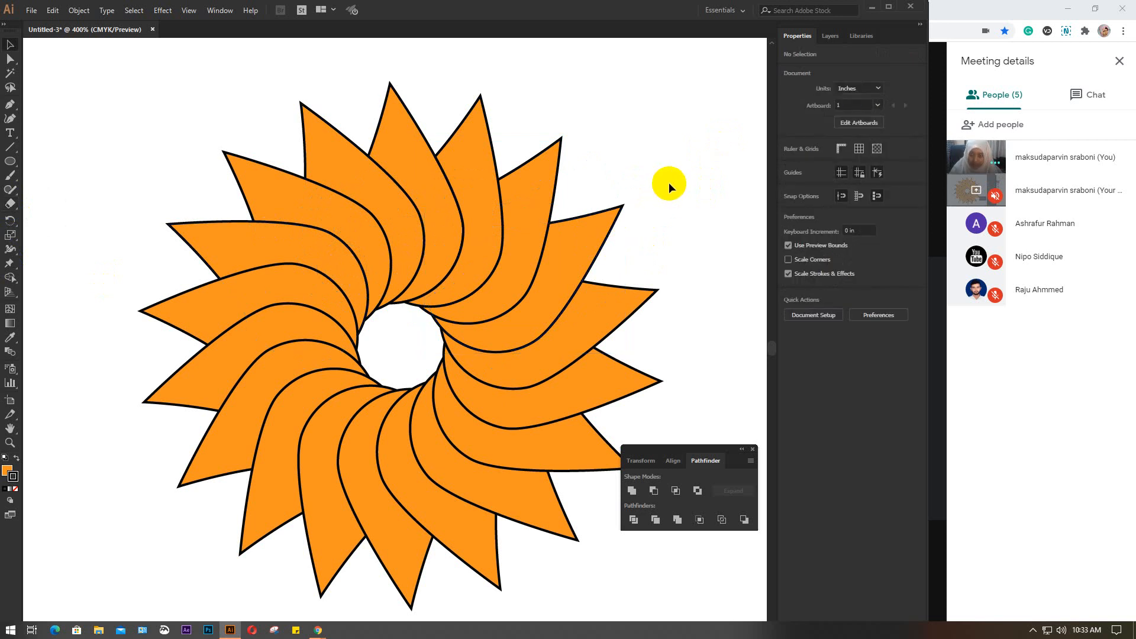
pyautogui.scroll(-2, 669, 182)
pyautogui.moveTo(673, 182); pyautogui.dragTo(594, 272)
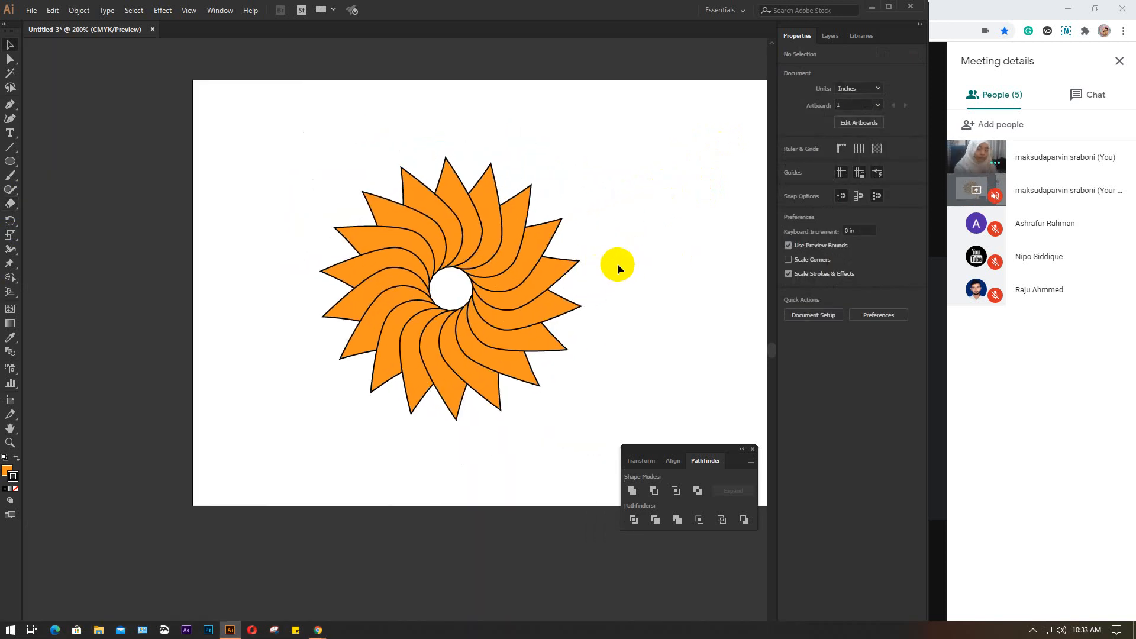
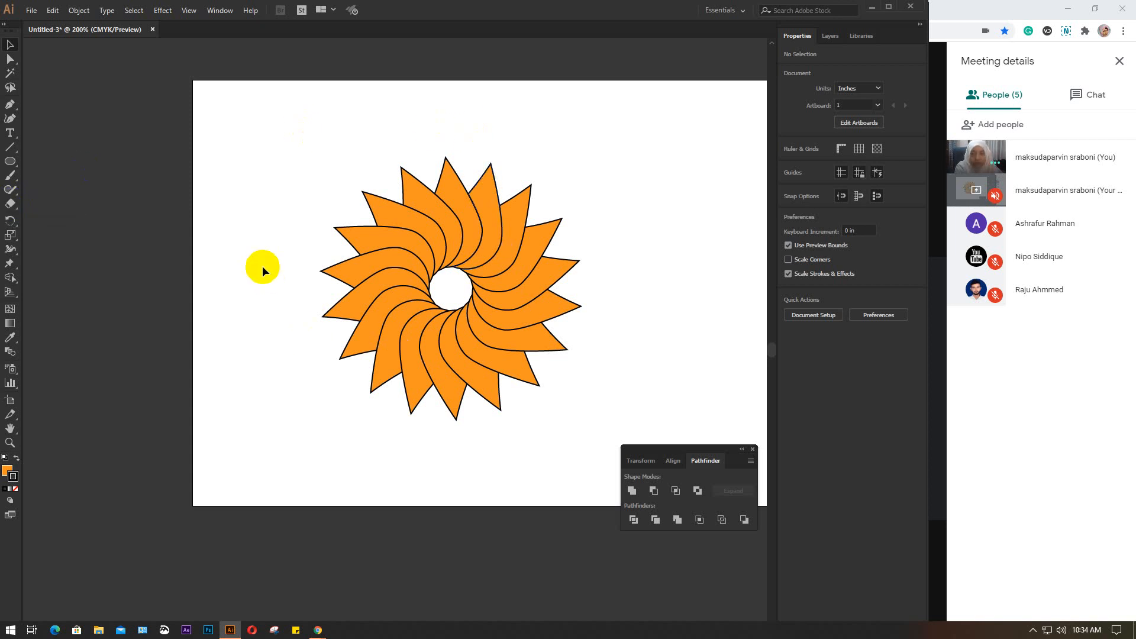
# Delete the orange pinwheel flower so the artboard is empty
pyautogui.click(9, 205)
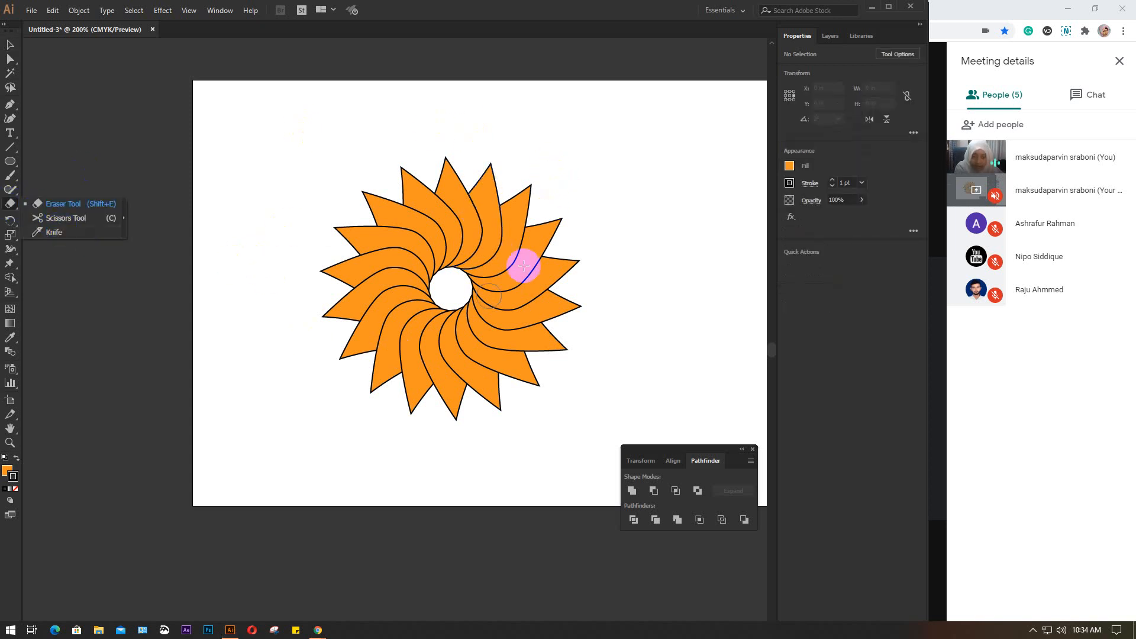
pyautogui.click(10, 45)
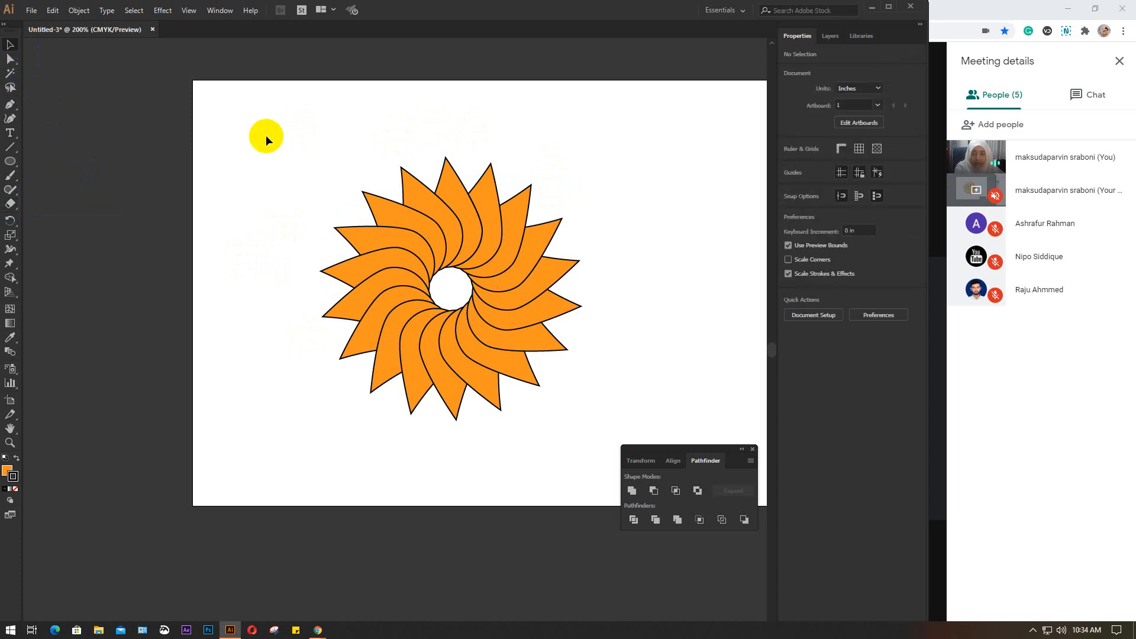
pyautogui.moveTo(265, 134); pyautogui.dragTo(484, 394)
pyautogui.press('Delete')
pyautogui.press('space')
# Create a rounded rectangle 0.6389 in wide and 0.5 in high with a 0.1 in corner radius
pyautogui.click(18, 166)
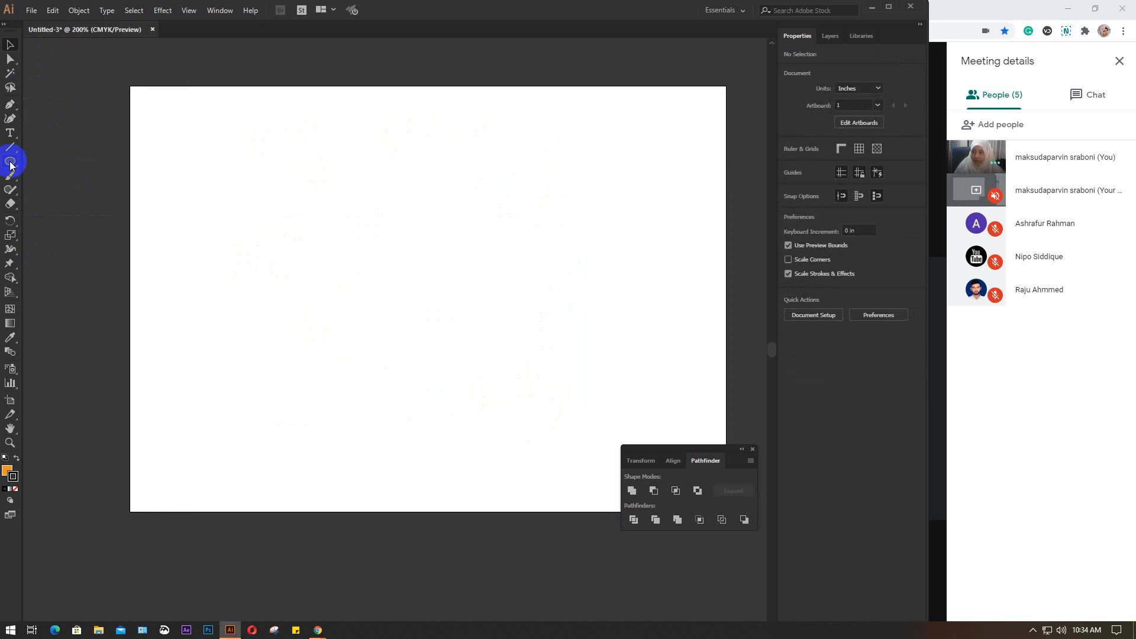
pyautogui.moveTo(10, 165); pyautogui.dragTo(81, 177)
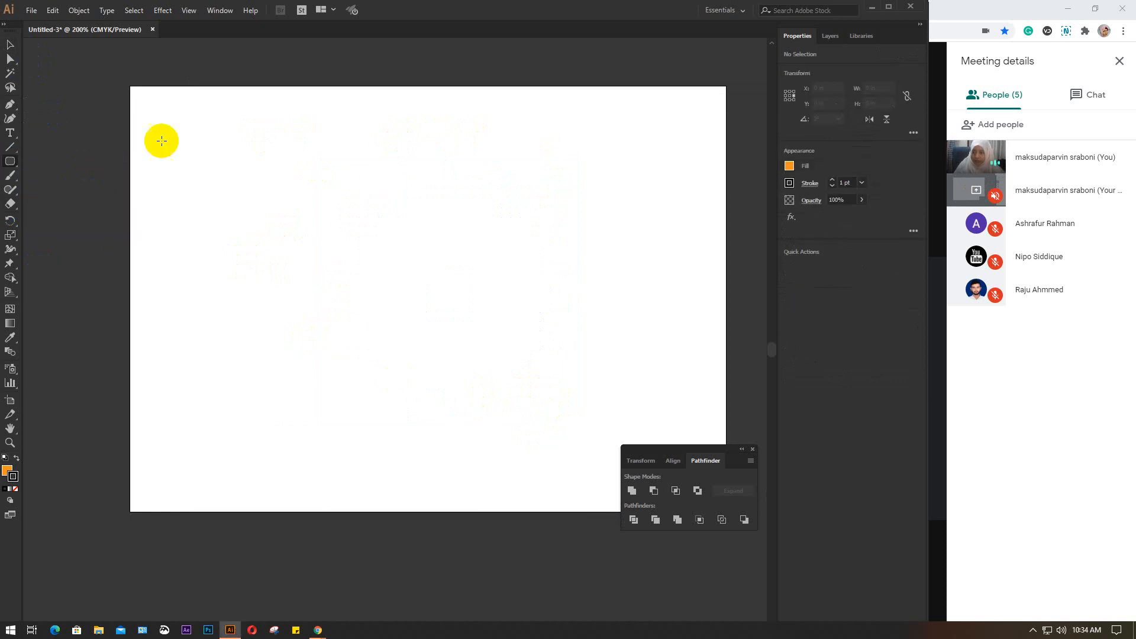
pyautogui.moveTo(168, 108); pyautogui.dragTo(223, 148)
pyautogui.hotkey('ctrl', 'z')
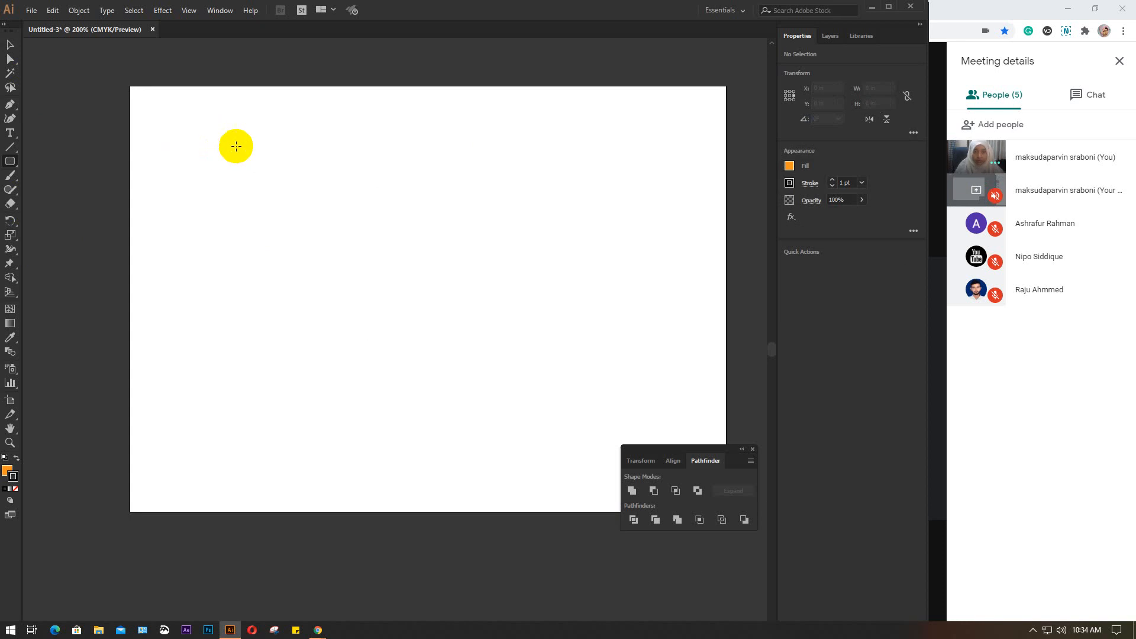
pyautogui.click(314, 203)
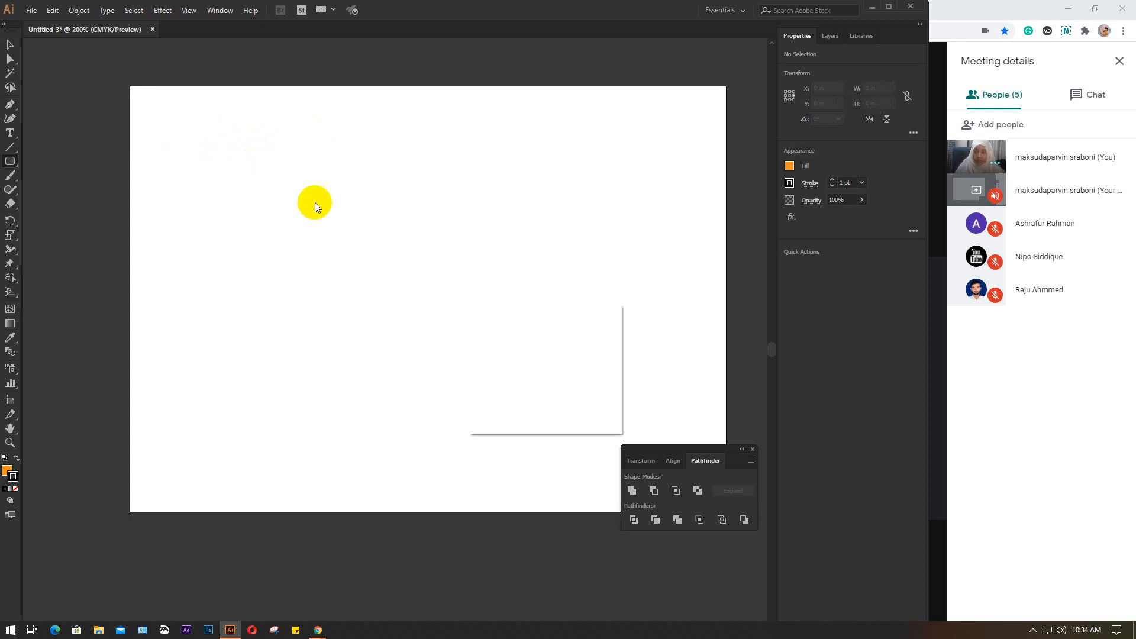
pyautogui.click(547, 341)
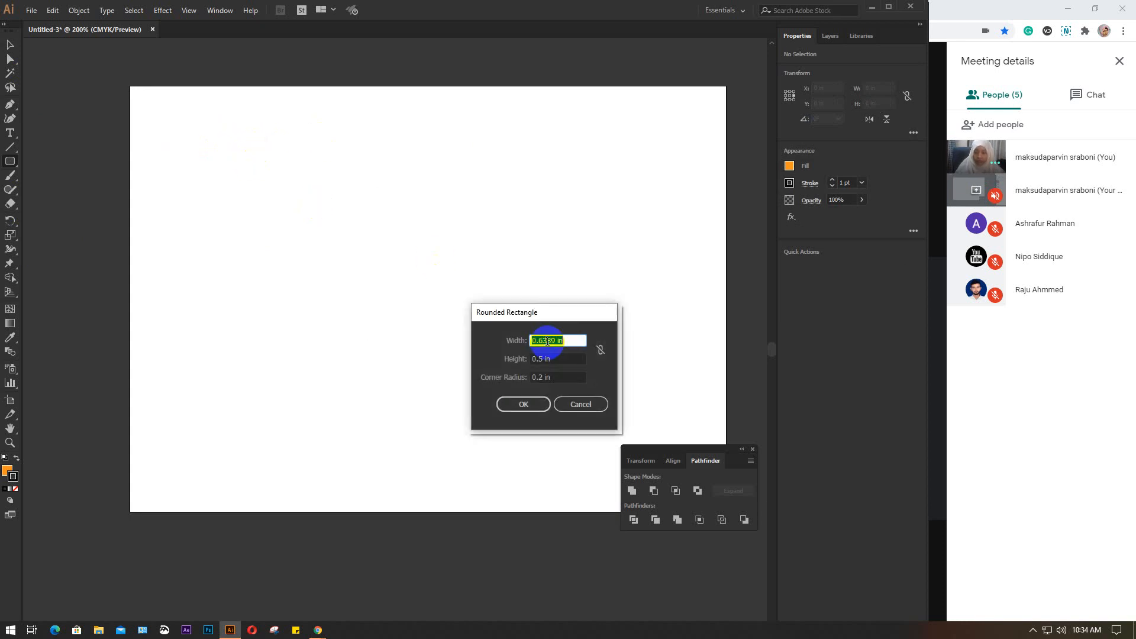
pyautogui.click(542, 378)
pyautogui.click(573, 374)
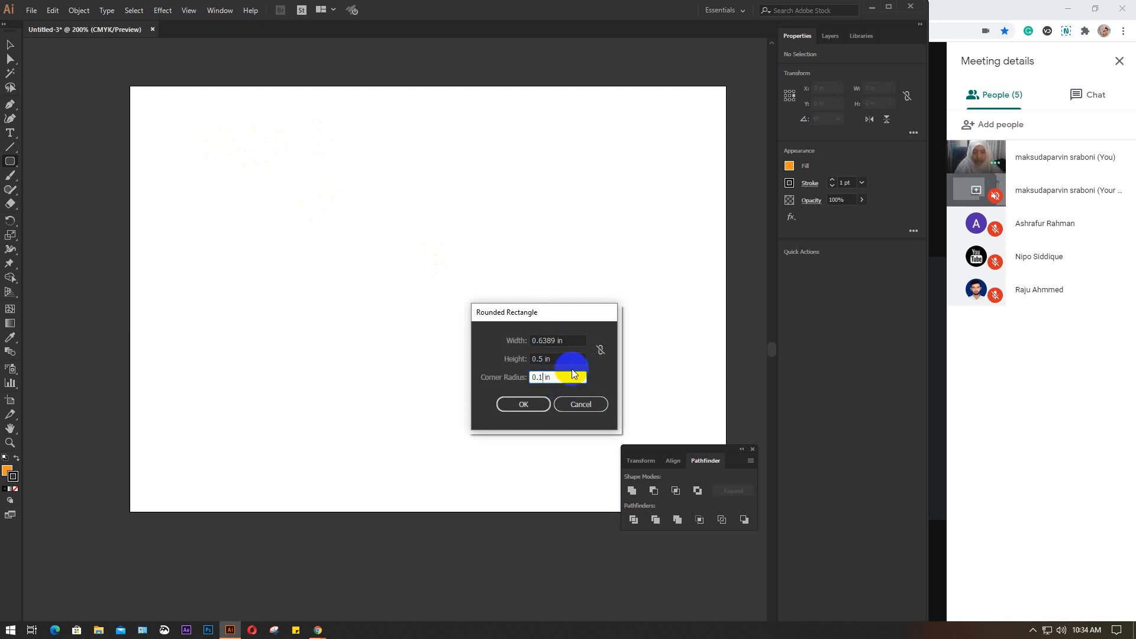
pyautogui.press('Return')
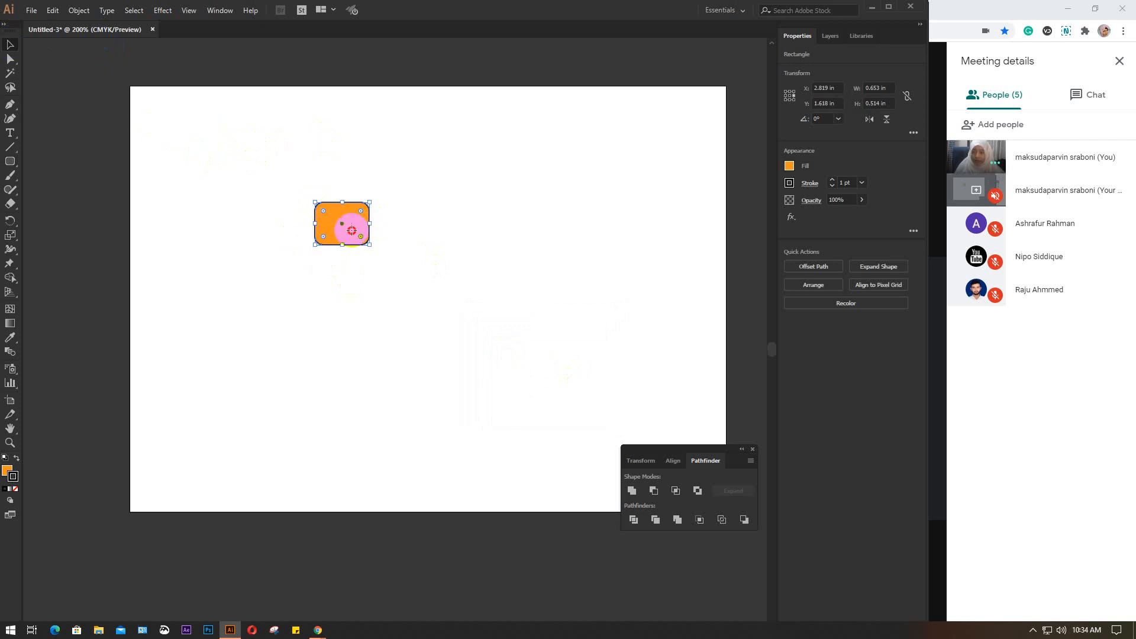
# Move the rounded rectangle to the artboard's upper-left corner and repeat evenly spaced copies across to form a row of nine
pyautogui.moveTo(349, 232); pyautogui.dragTo(251, 135)
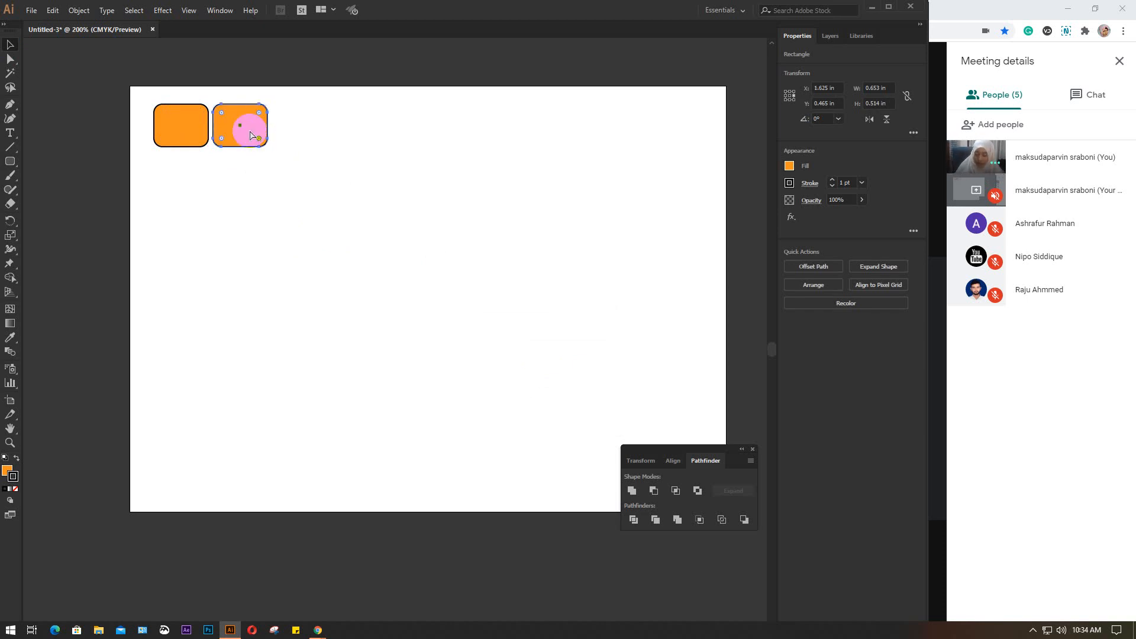
pyautogui.hotkey('ctrl', 'd')
pyautogui.hotkey('ctrl', 'd')
pyautogui.hotkey('ctrl', 'd')
pyautogui.hotkey('ctrl', 'd')
pyautogui.hotkey('ctrl', 'd')
pyautogui.hotkey('ctrl', 'd')
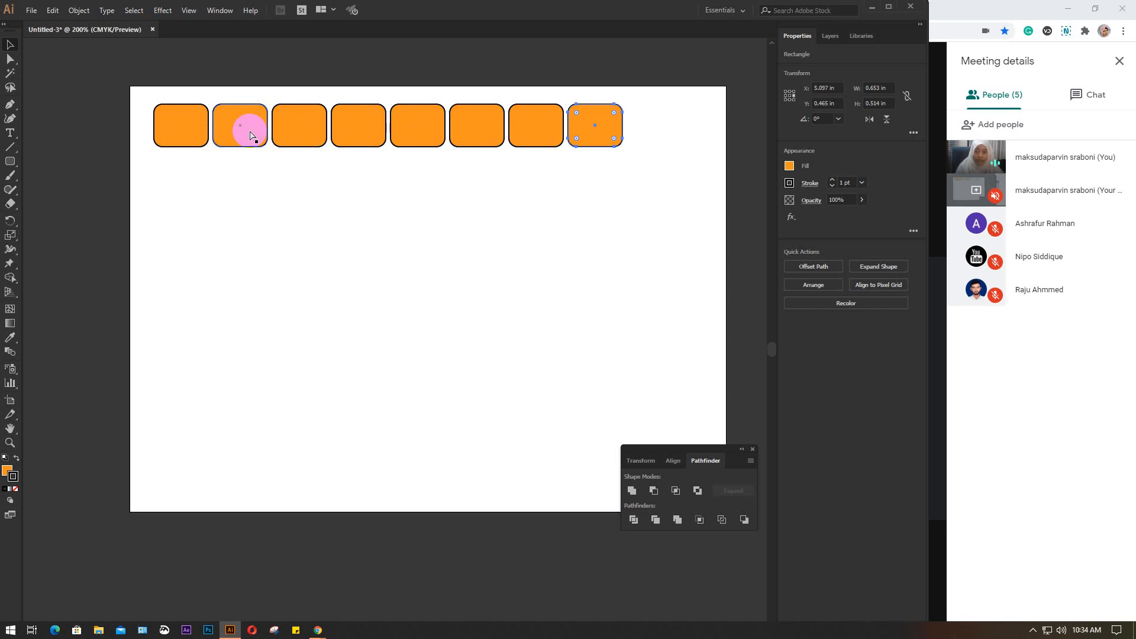
pyautogui.hotkey('ctrl', 'd')
# Copy the whole row just below itself and repeat the copy until eight rows fill the artboard
pyautogui.moveTo(155, 99); pyautogui.dragTo(634, 171)
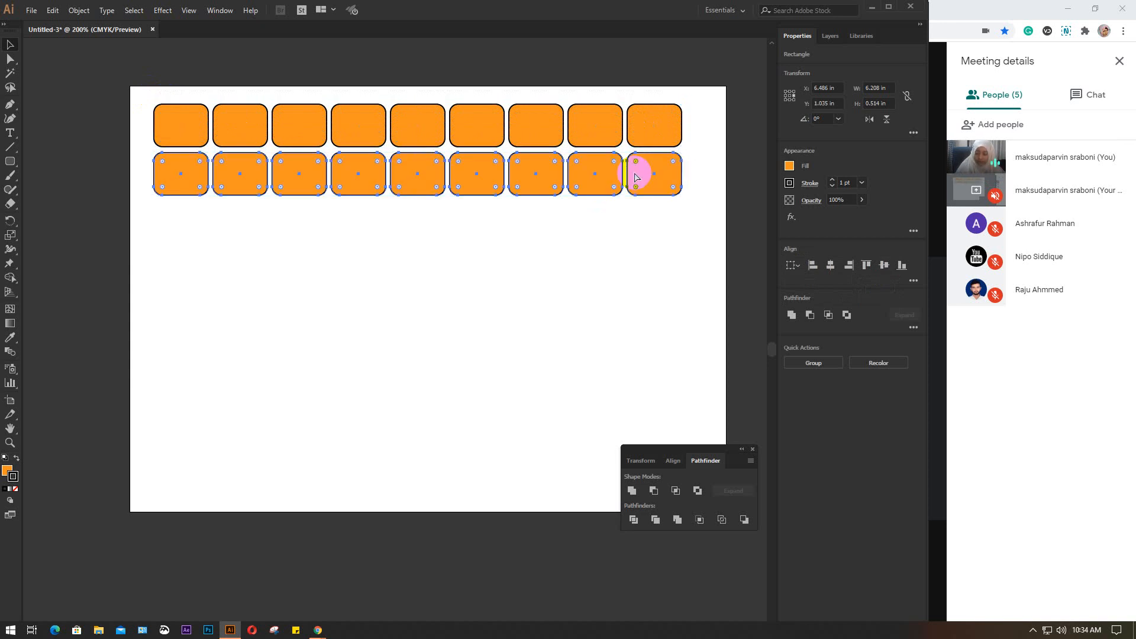
pyautogui.hotkey('ctrl', 'd')
pyautogui.hotkey('ctrl', 'd')
pyautogui.hotkey('ctrl', 'd')
pyautogui.hotkey('ctrl', 'd')
pyautogui.hotkey('ctrl', 'd')
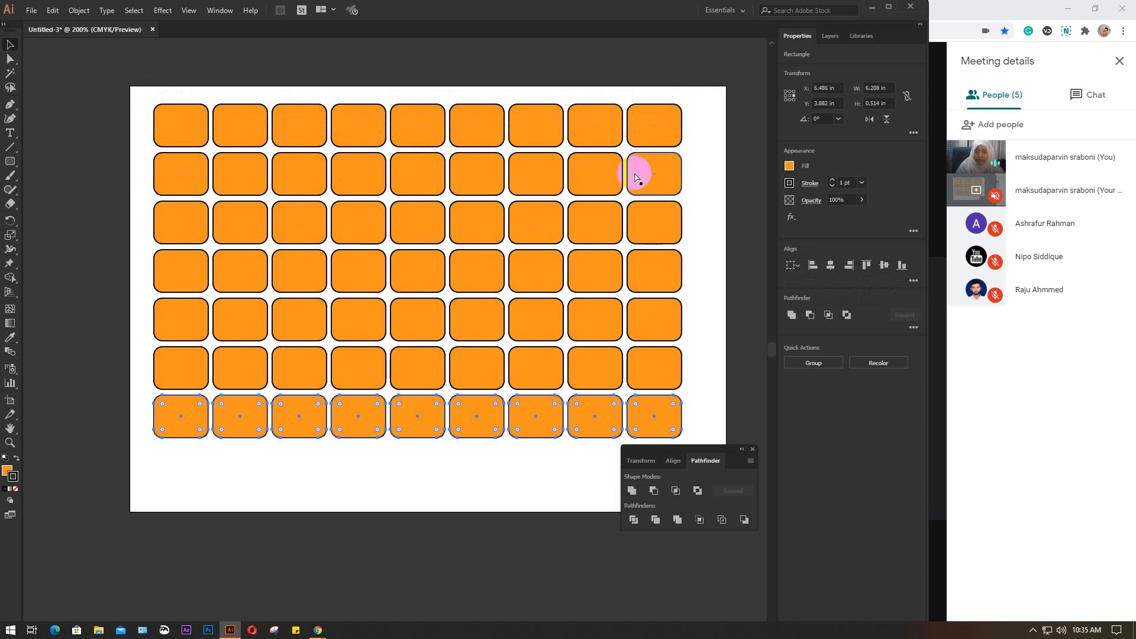
pyautogui.hotkey('ctrl', 'd')
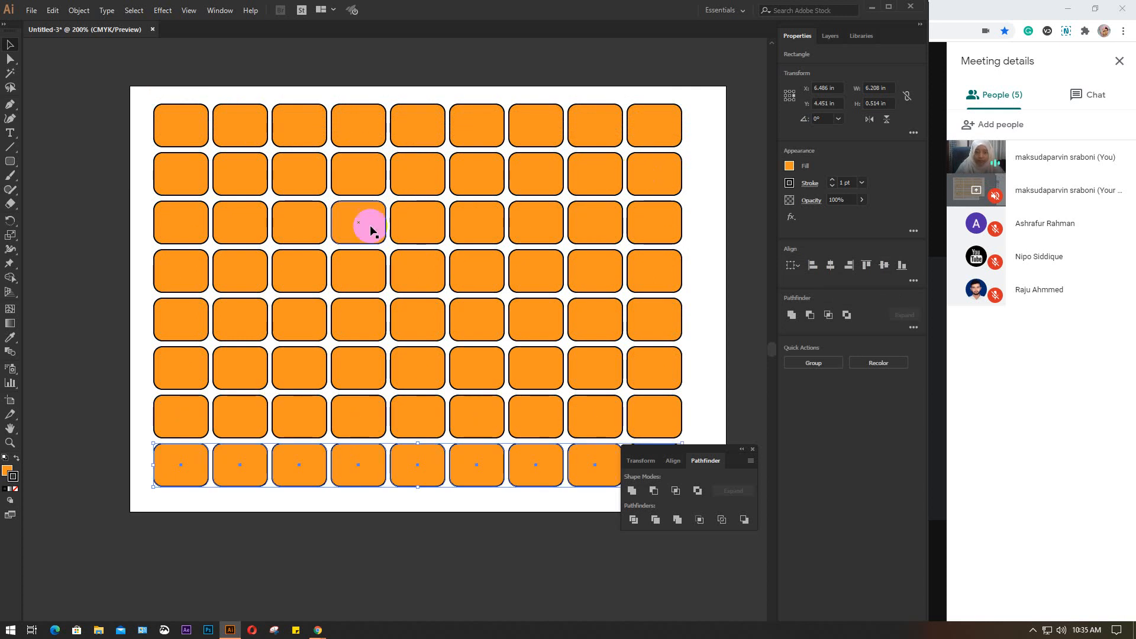
# Move the floating Pathfinder panel off the artboard, clear of the rectangle grid
pyautogui.moveTo(692, 451); pyautogui.dragTo(819, 474)
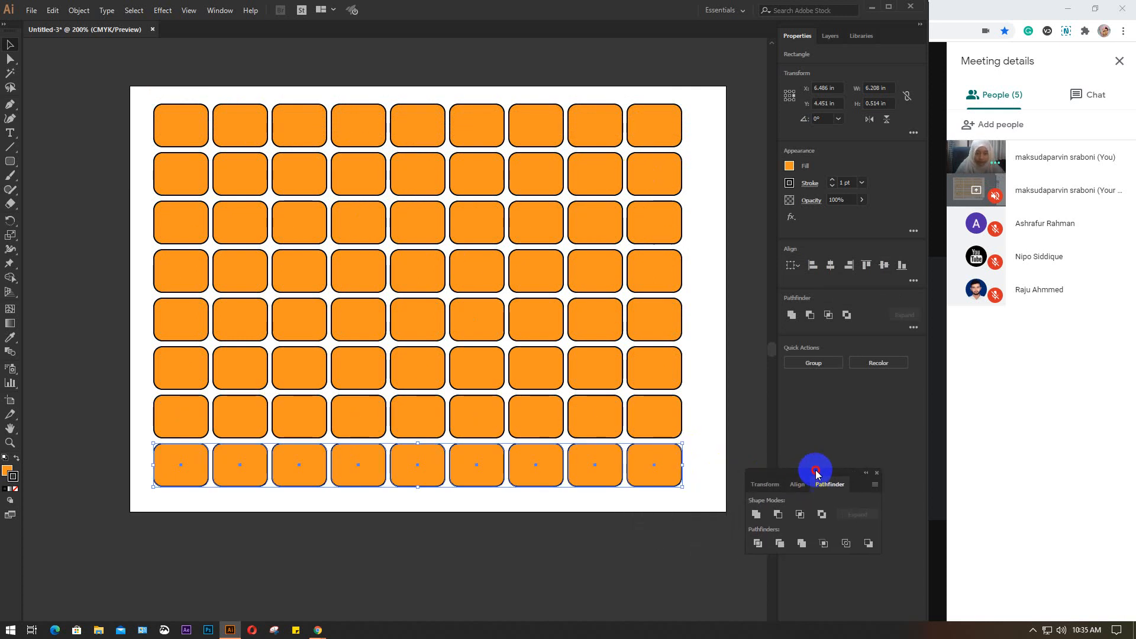
pyautogui.click(90, 81)
pyautogui.moveTo(90, 81); pyautogui.dragTo(695, 517)
pyautogui.click(433, 523)
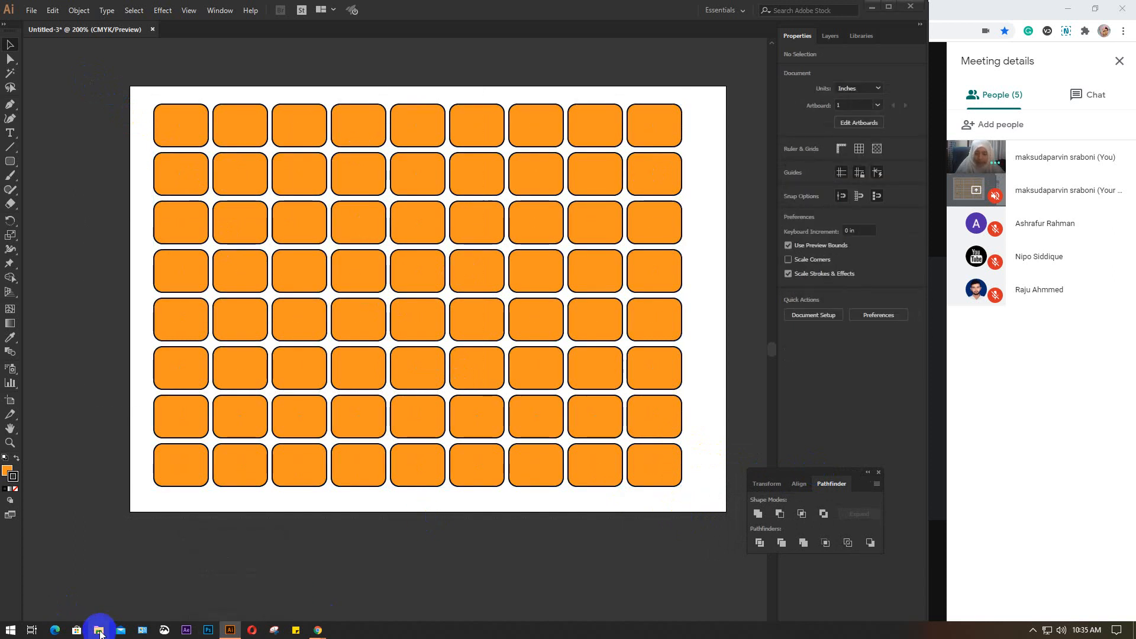
# Place the young-girl-student-smiling image from the Desktop's class folder into the Illustrator document and embed it
pyautogui.click(100, 631)
pyautogui.click(37, 81)
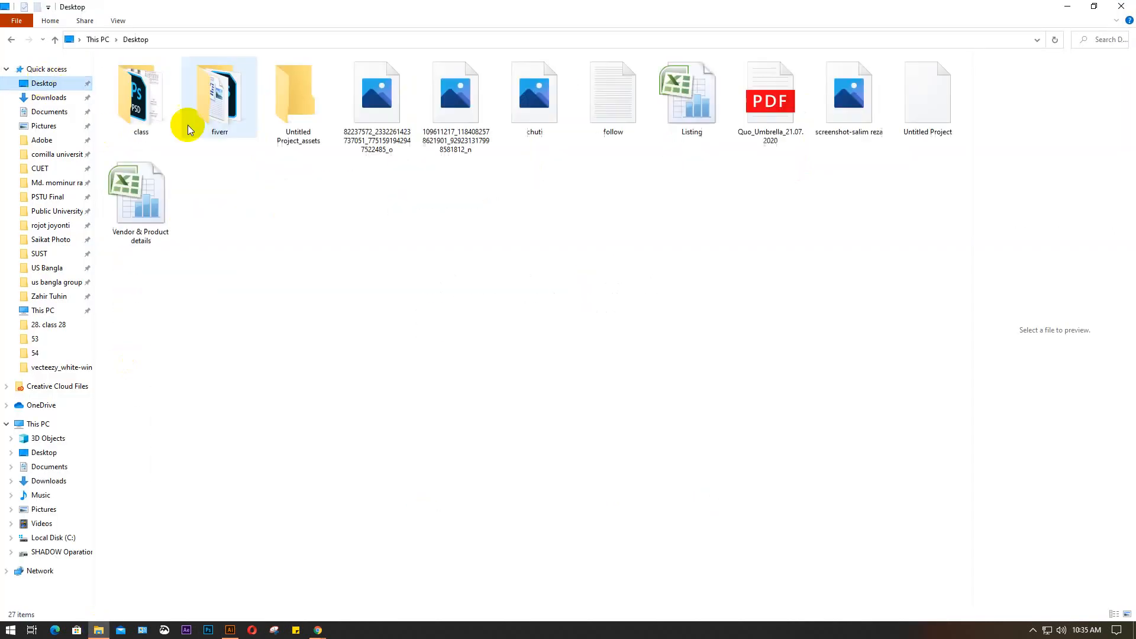
pyautogui.doubleClick(145, 101)
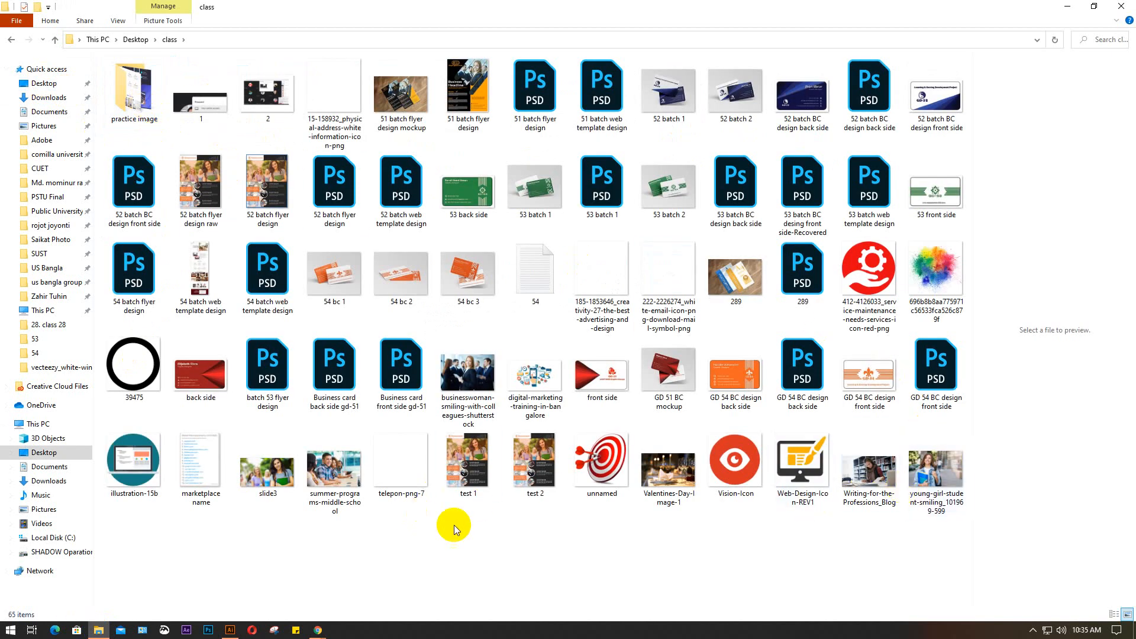
pyautogui.moveTo(936, 473); pyautogui.dragTo(409, 264)
pyautogui.click(814, 266)
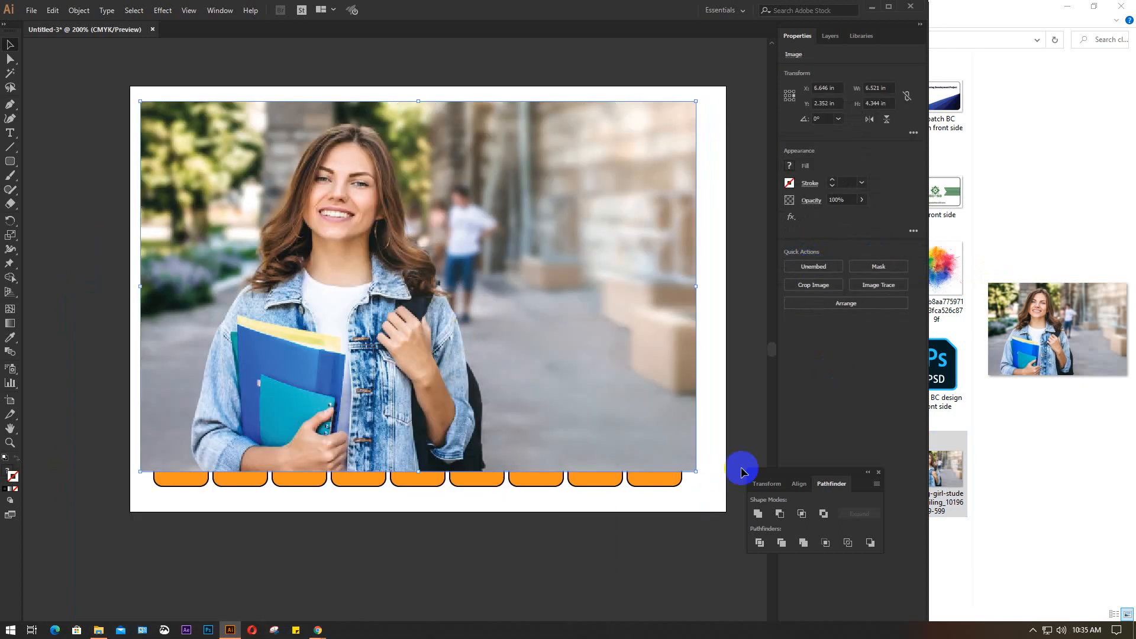
# Enlarge the photo to about 6.9 by 4.6 in to cover the grid and send it to the back
pyautogui.moveTo(696, 469); pyautogui.dragTo(712, 496)
pyautogui.moveTo(573, 350); pyautogui.dragTo(572, 360)
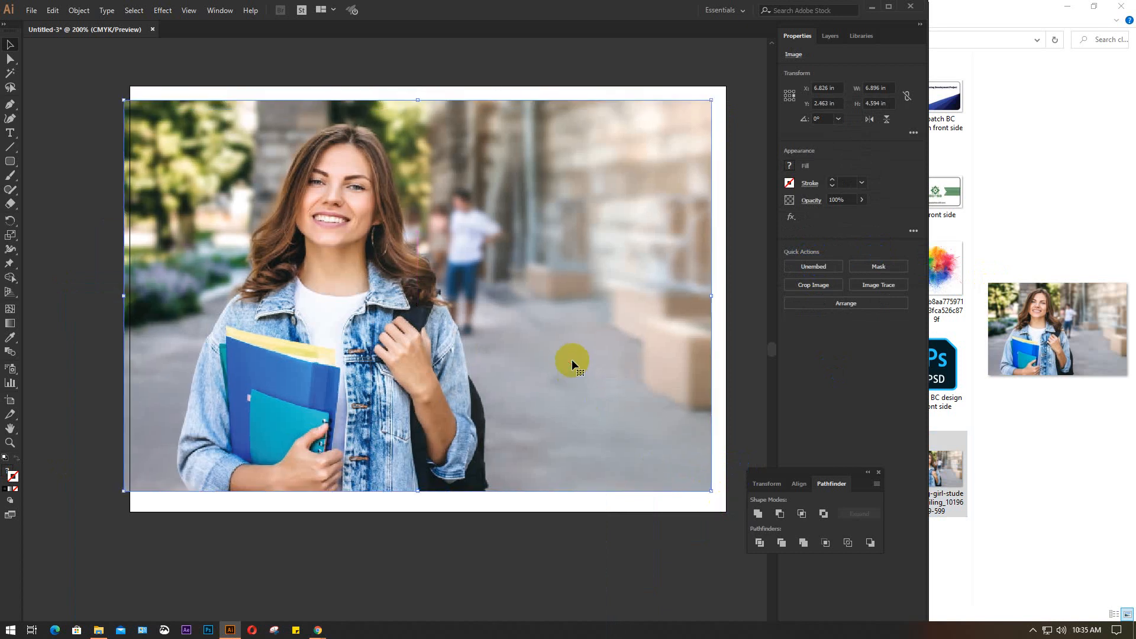
pyautogui.rightClick(572, 359)
pyautogui.moveTo(597, 458)
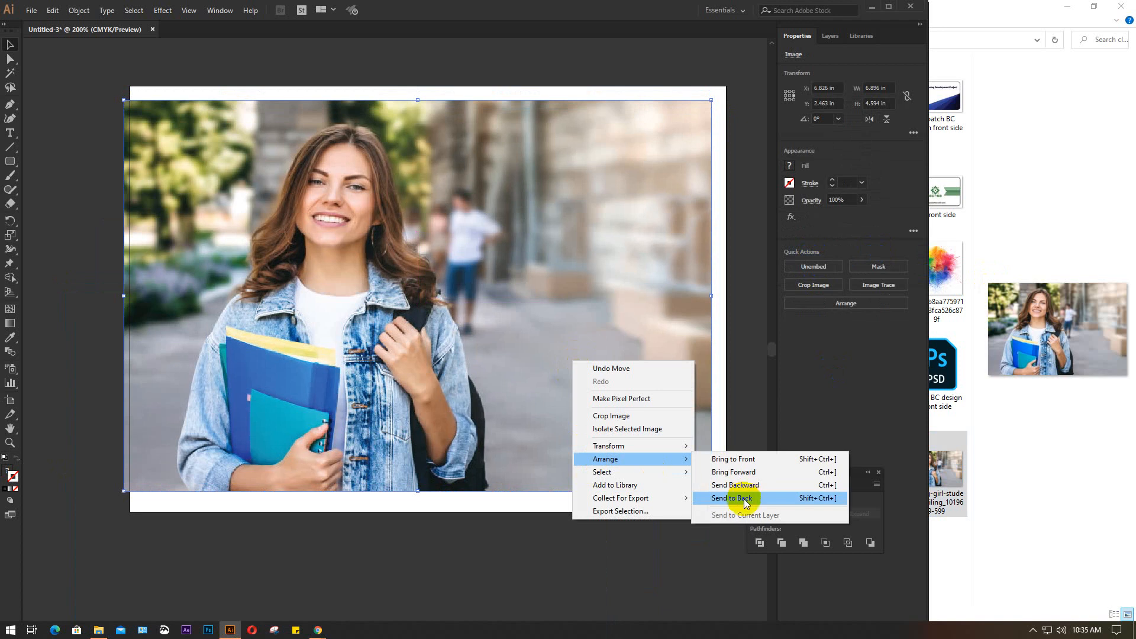
pyautogui.click(738, 500)
pyautogui.click(367, 75)
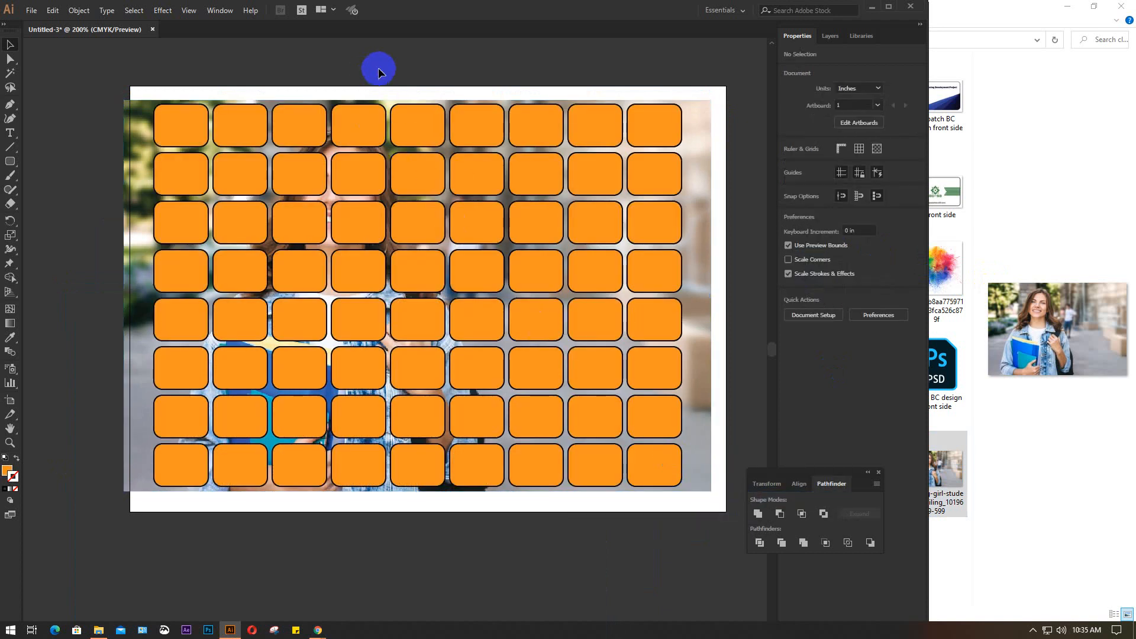
# Try a clipping mask on the photo with the separate rounded rectangles, and undo it
pyautogui.click(703, 148)
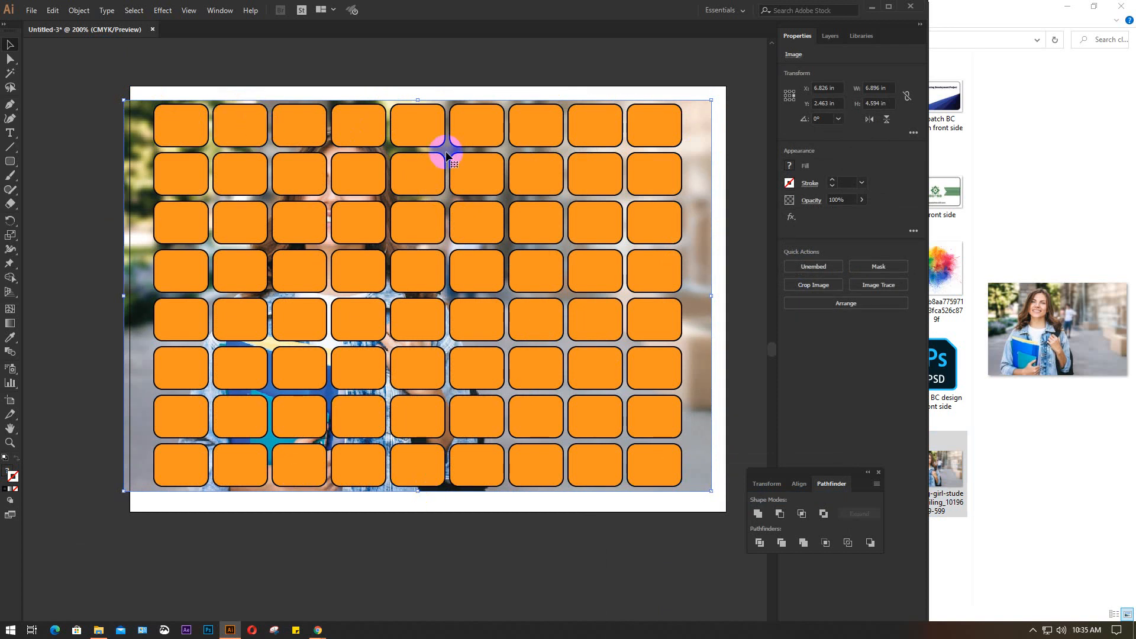
pyautogui.click(246, 56)
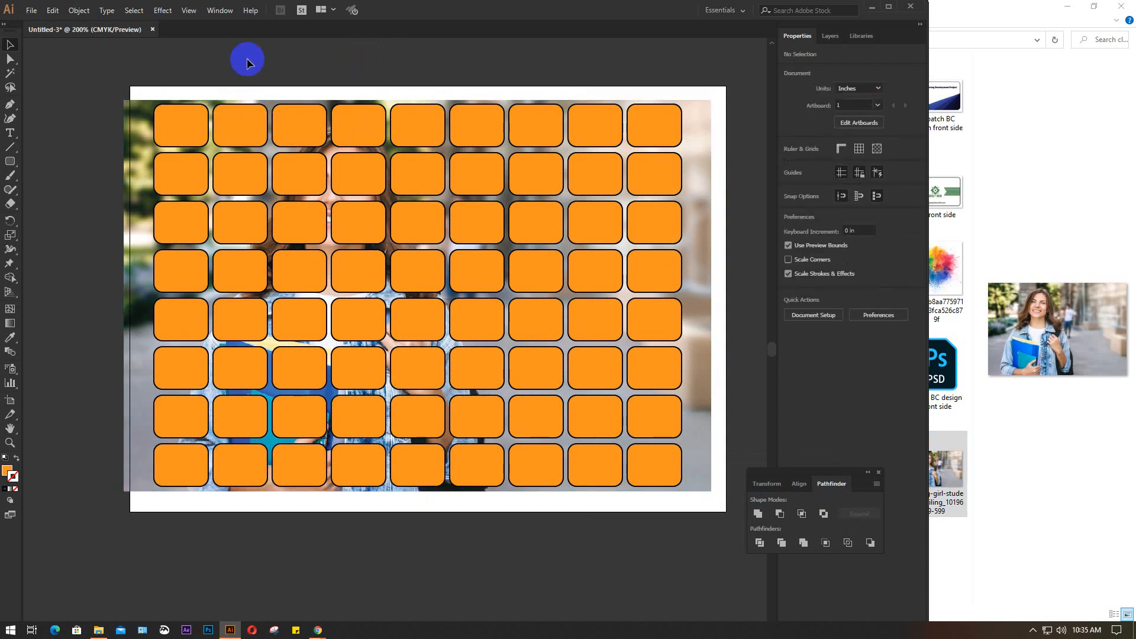
pyautogui.moveTo(135, 64); pyautogui.dragTo(686, 541)
pyautogui.rightClick(579, 218)
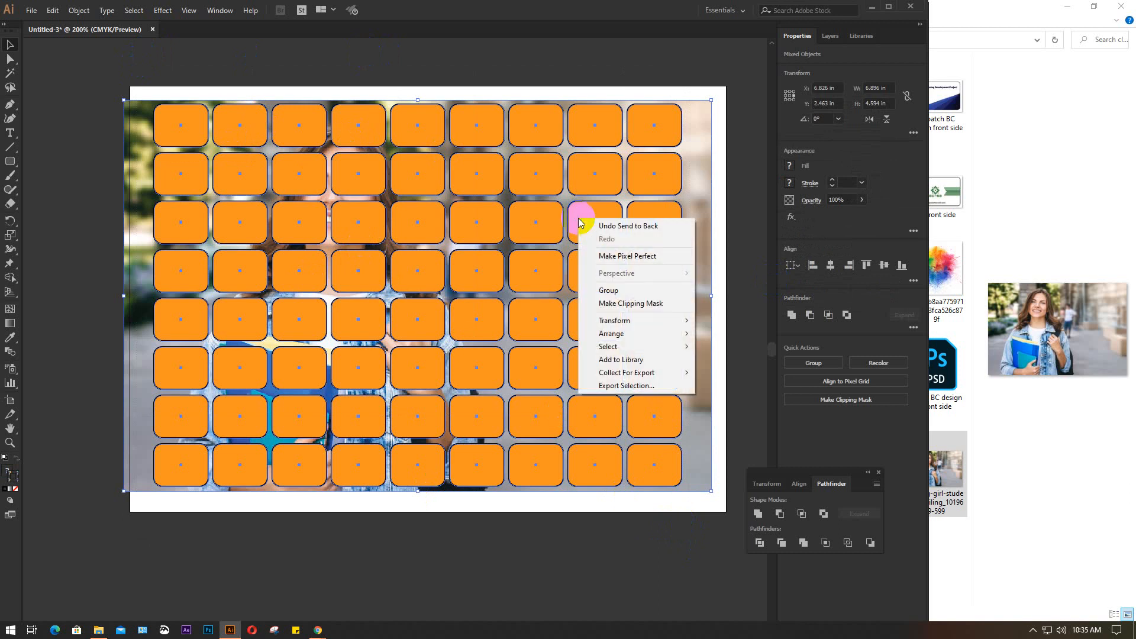
pyautogui.click(610, 303)
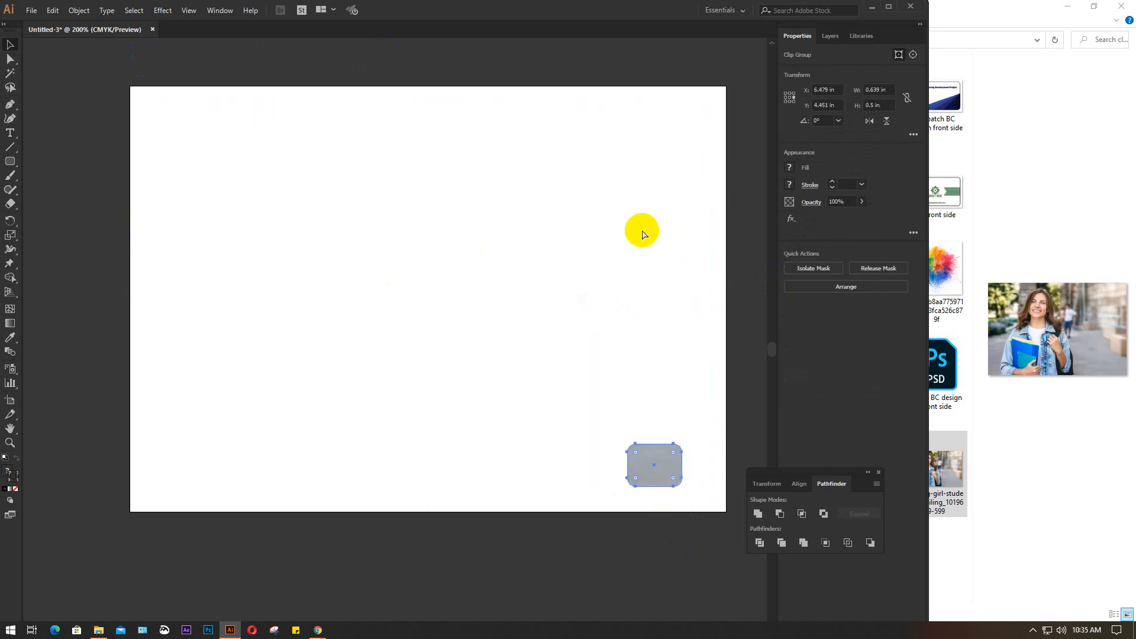
pyautogui.hotkey('ctrl', 'z')
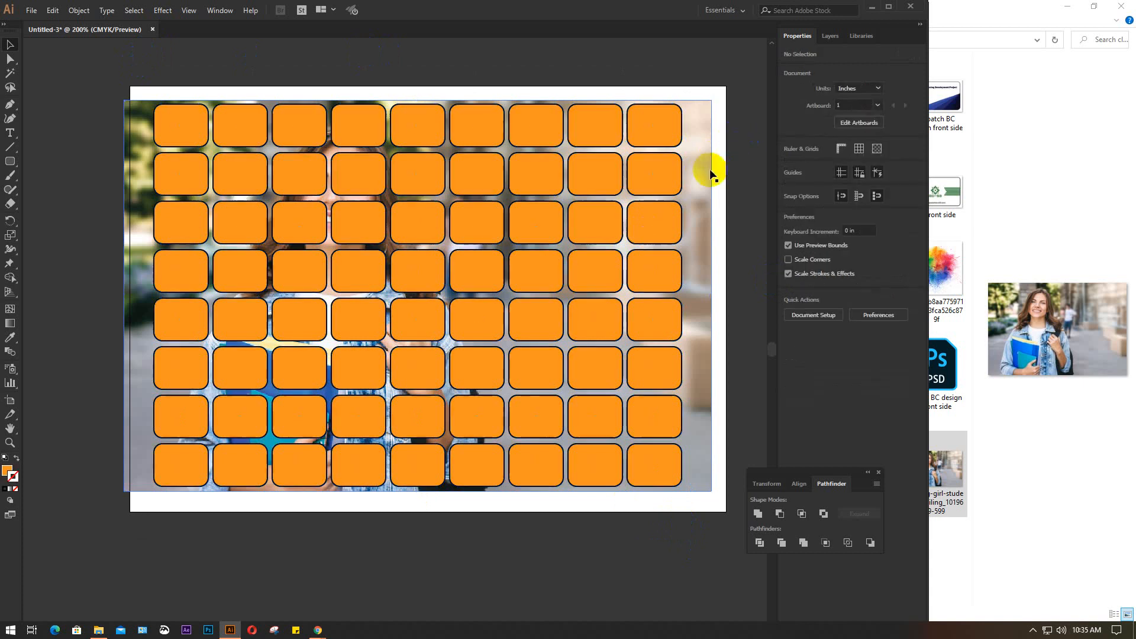
# Lock the photo and unite all the rounded rectangles into one expanded compound shape
pyautogui.click(700, 178)
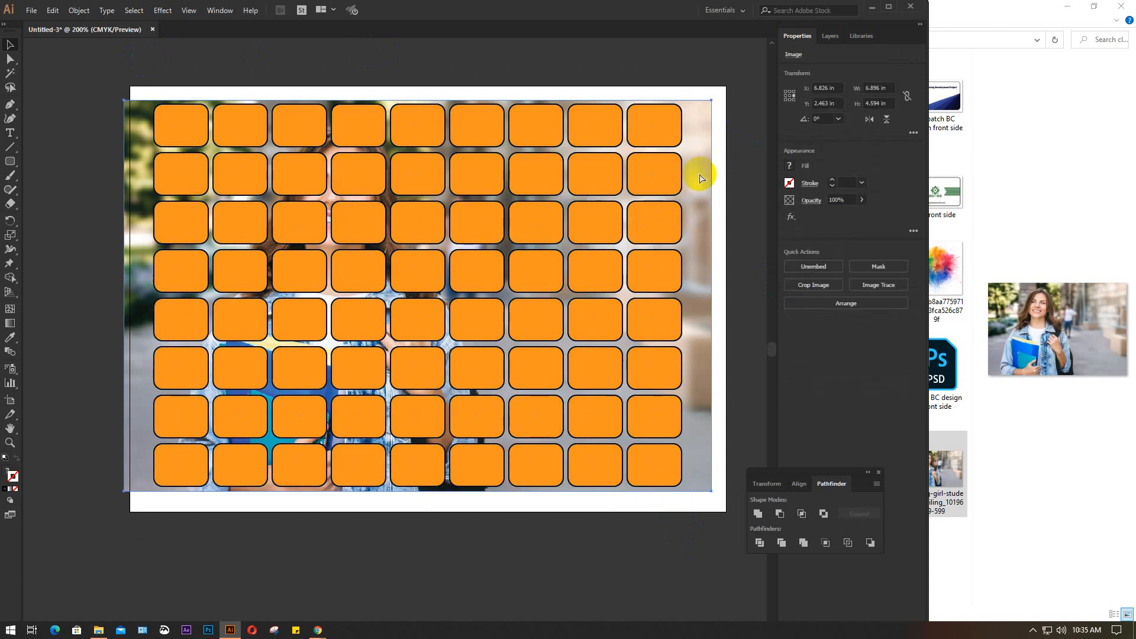
pyautogui.moveTo(127, 76); pyautogui.dragTo(675, 501)
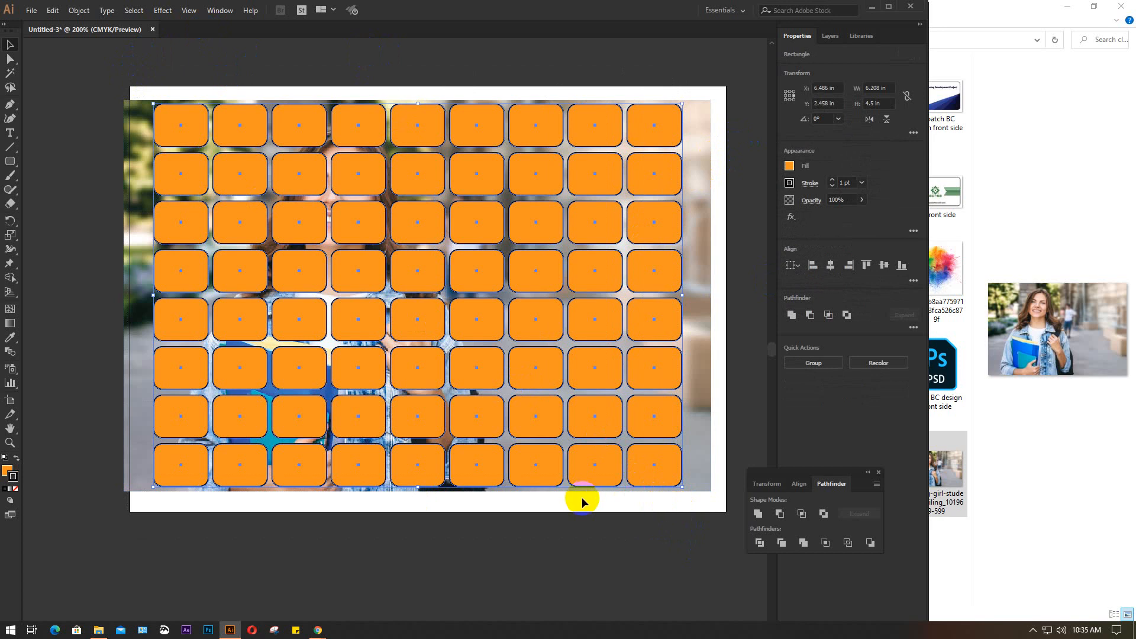
pyautogui.keyDown('alt'); pyautogui.click(758, 514); pyautogui.keyUp('alt')
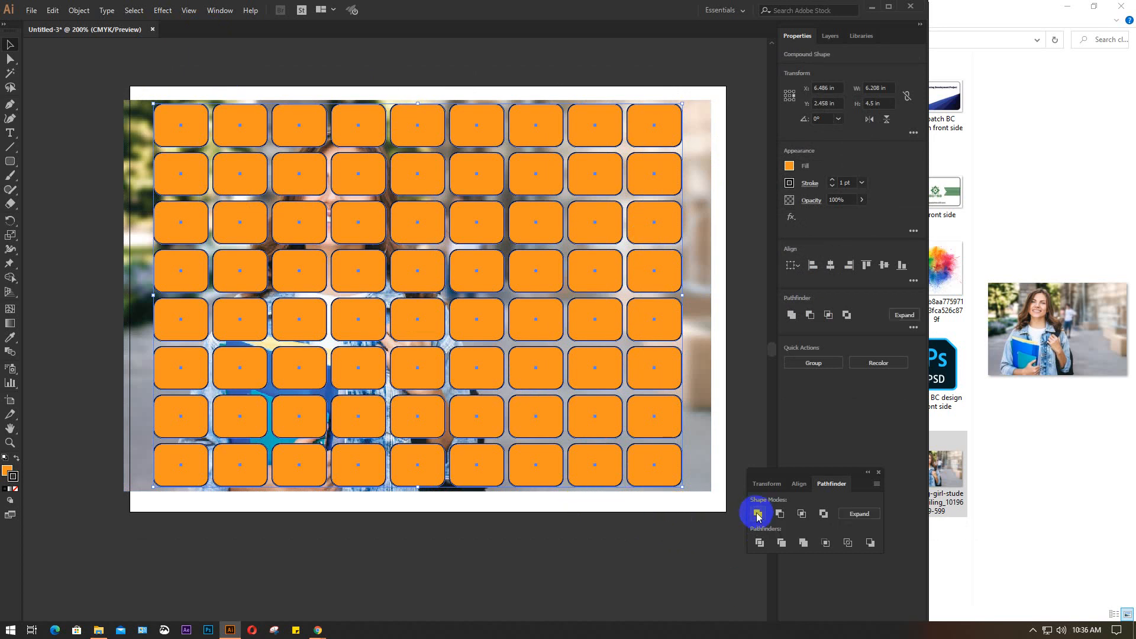
pyautogui.click(860, 515)
pyautogui.click(467, 554)
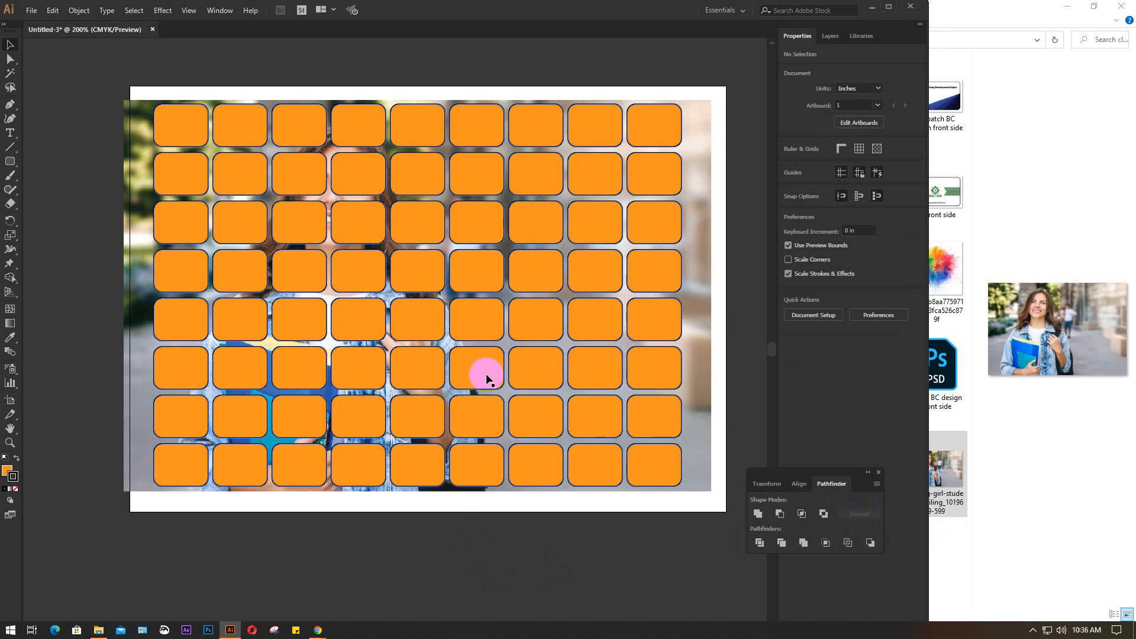
pyautogui.click(485, 374)
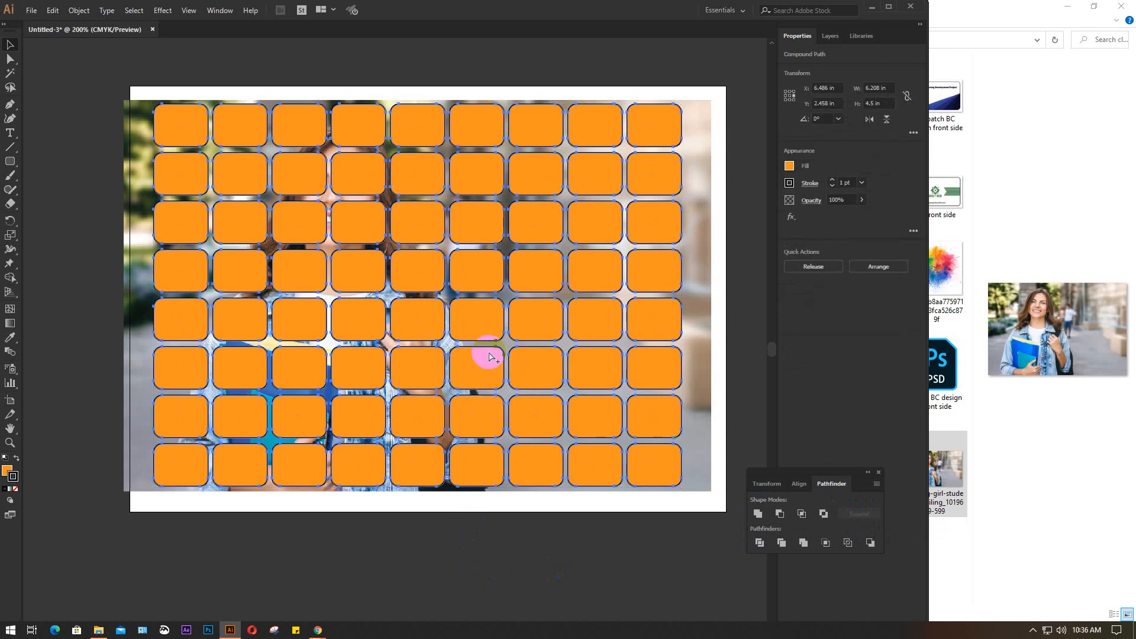
pyautogui.click(265, 58)
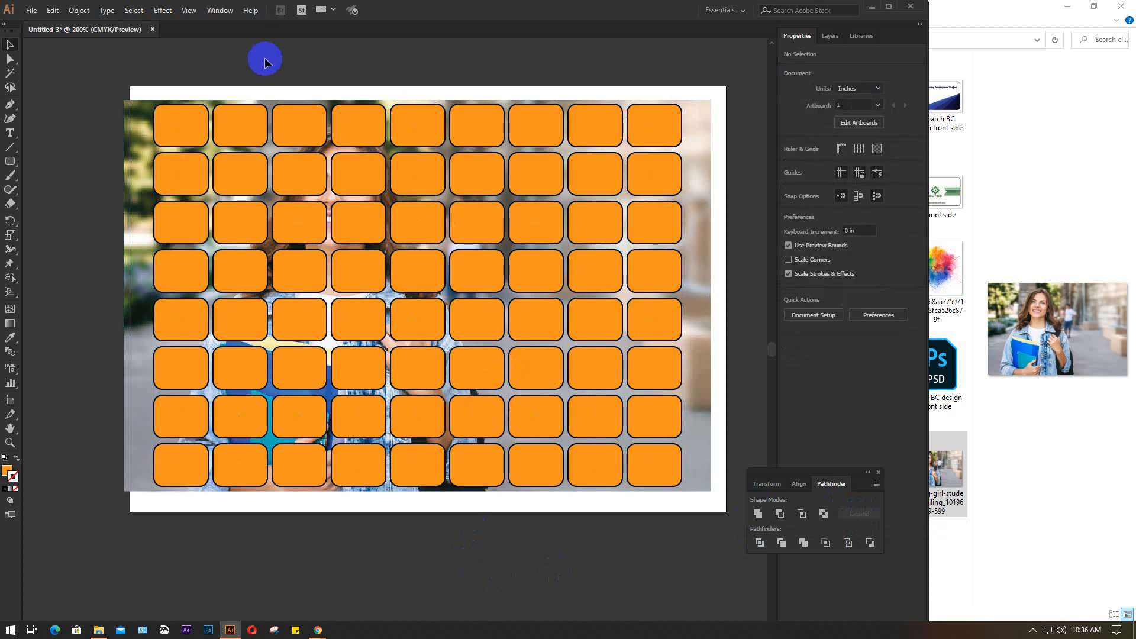
# Unlock the photo and make a clipping mask from it with the compound rounded-rectangle grid, accepting the complex mask
pyautogui.hotkey('ctrl', 'alt', '2')
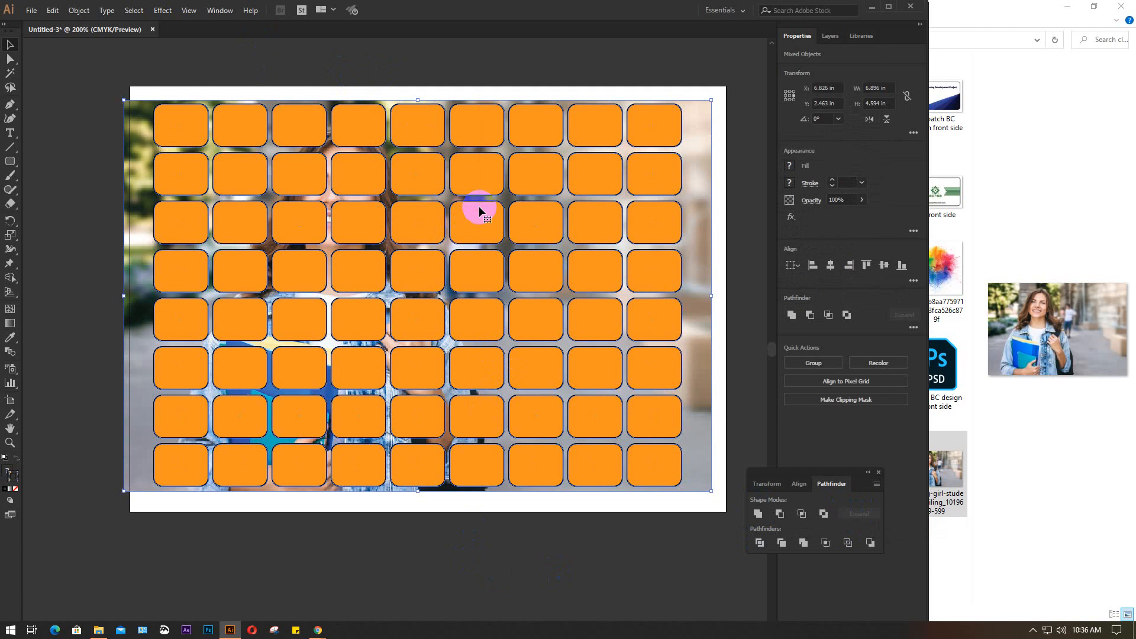
pyautogui.rightClick(479, 207)
pyautogui.click(508, 293)
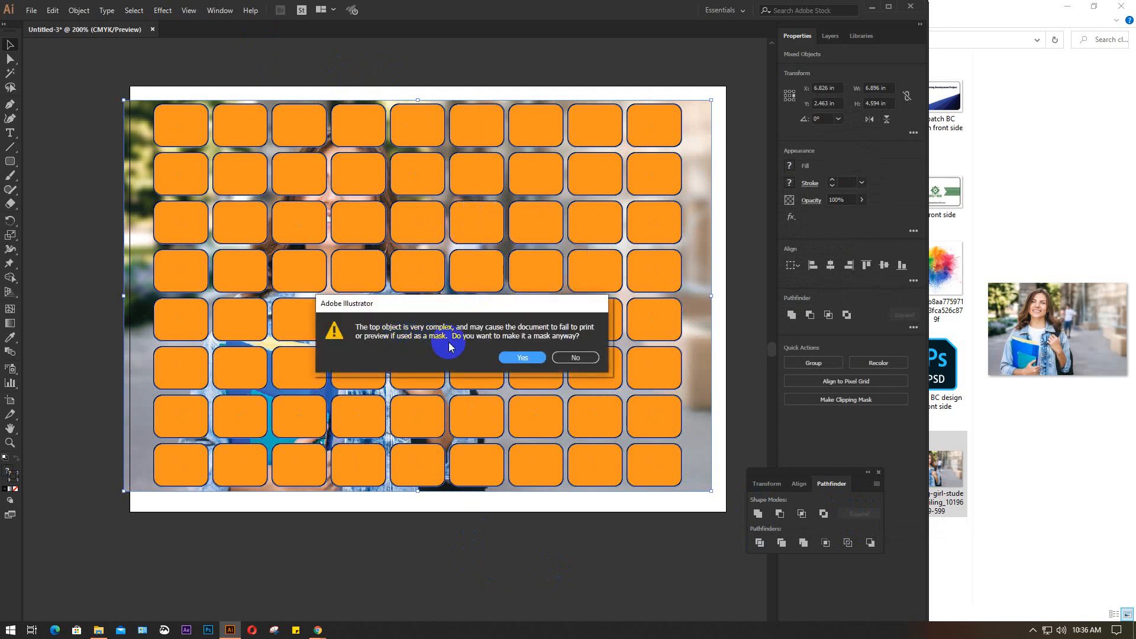
pyautogui.click(521, 357)
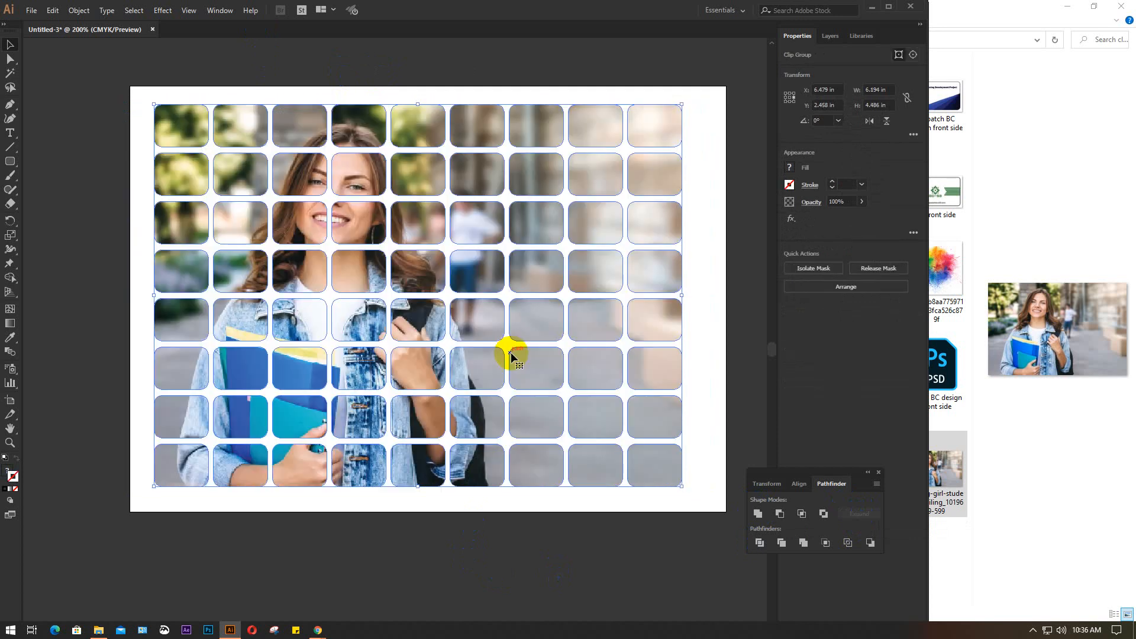
pyautogui.click(740, 221)
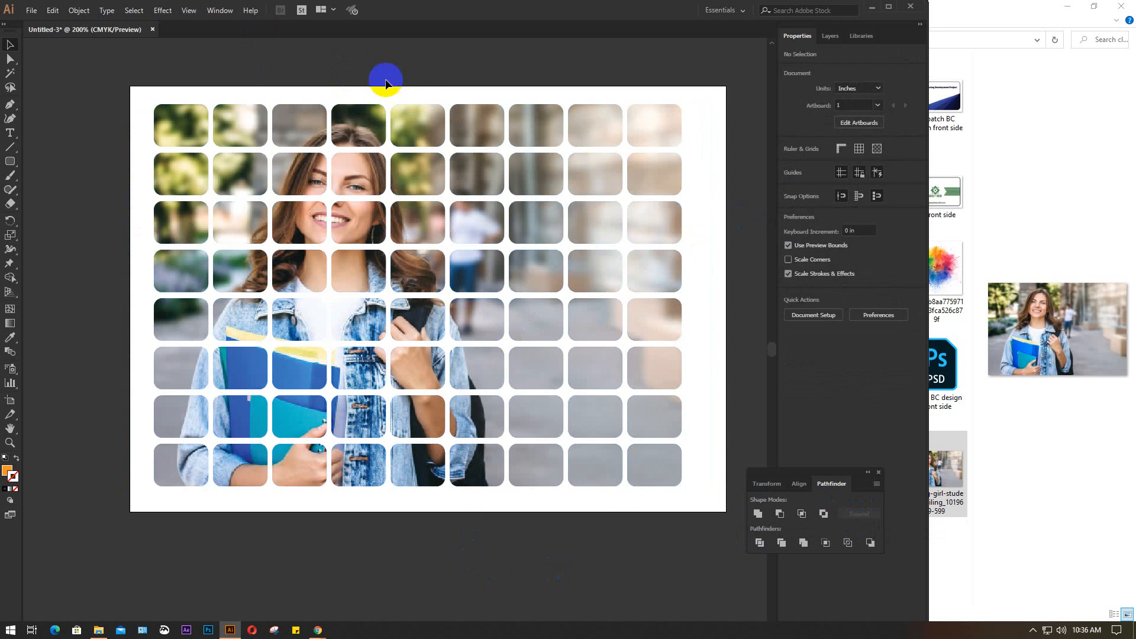
# Close the File Explorer window beside the Illustrator document
pyautogui.moveTo(318, 630)
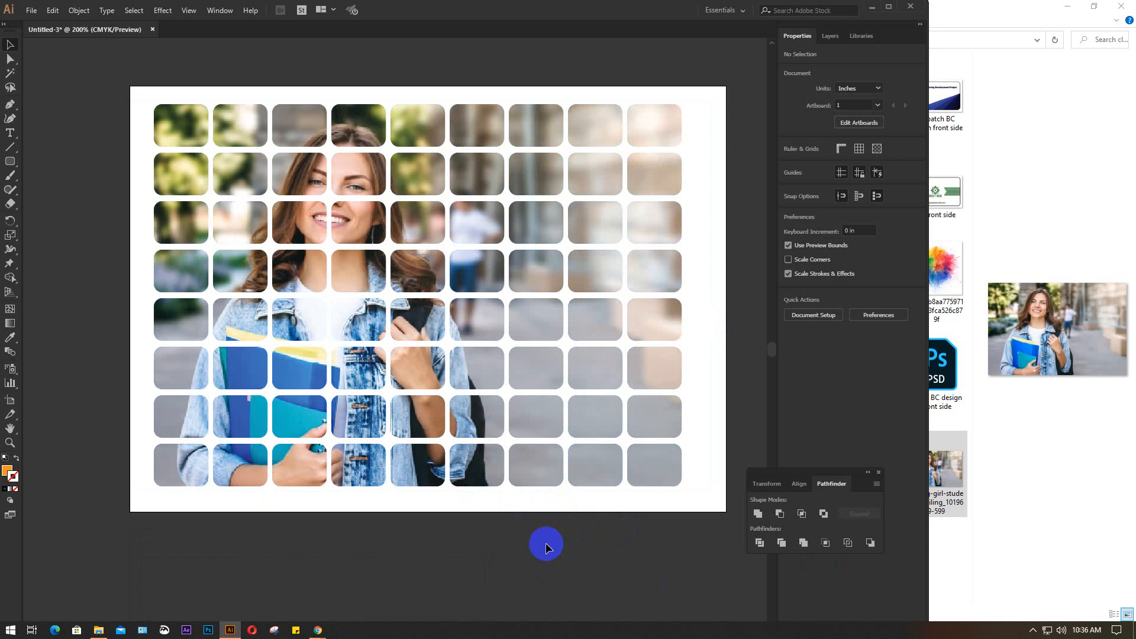
pyautogui.click(1104, 11)
pyautogui.click(1119, 7)
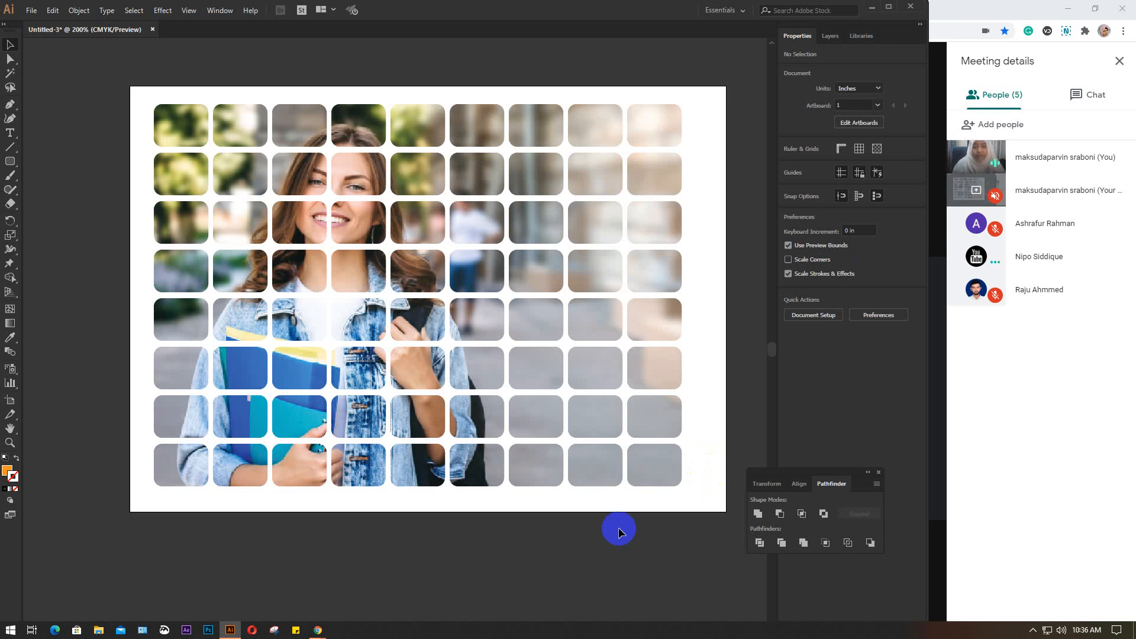
# Release the clipping mask on the tiled photo and delete the rounded-rectangle grid outlines
pyautogui.click(665, 317)
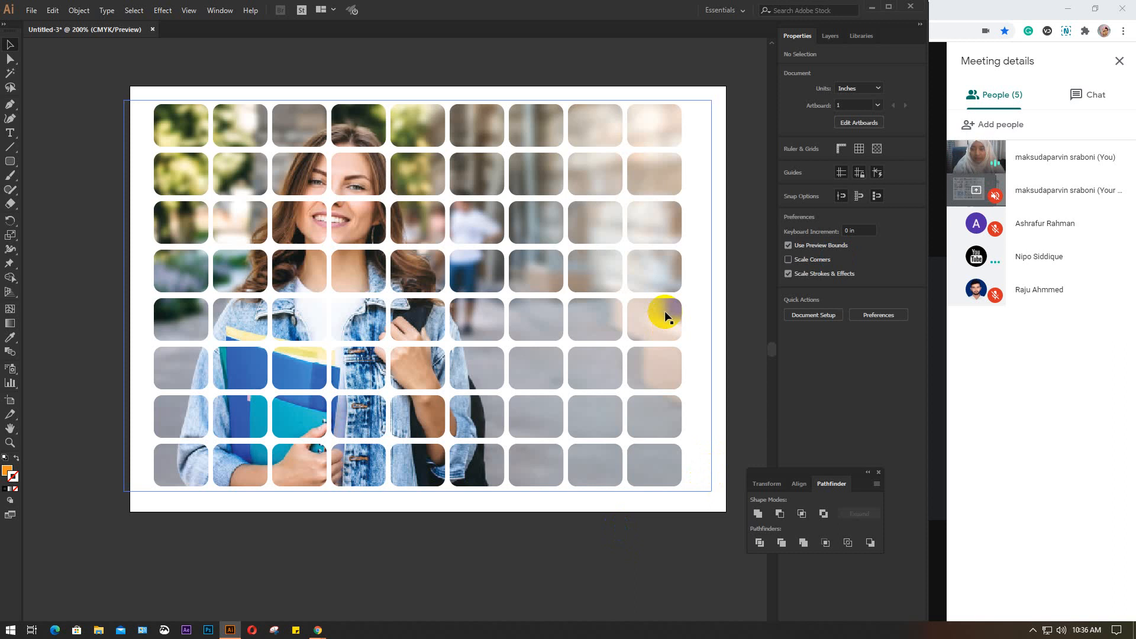
pyautogui.rightClick(559, 300)
pyautogui.click(622, 400)
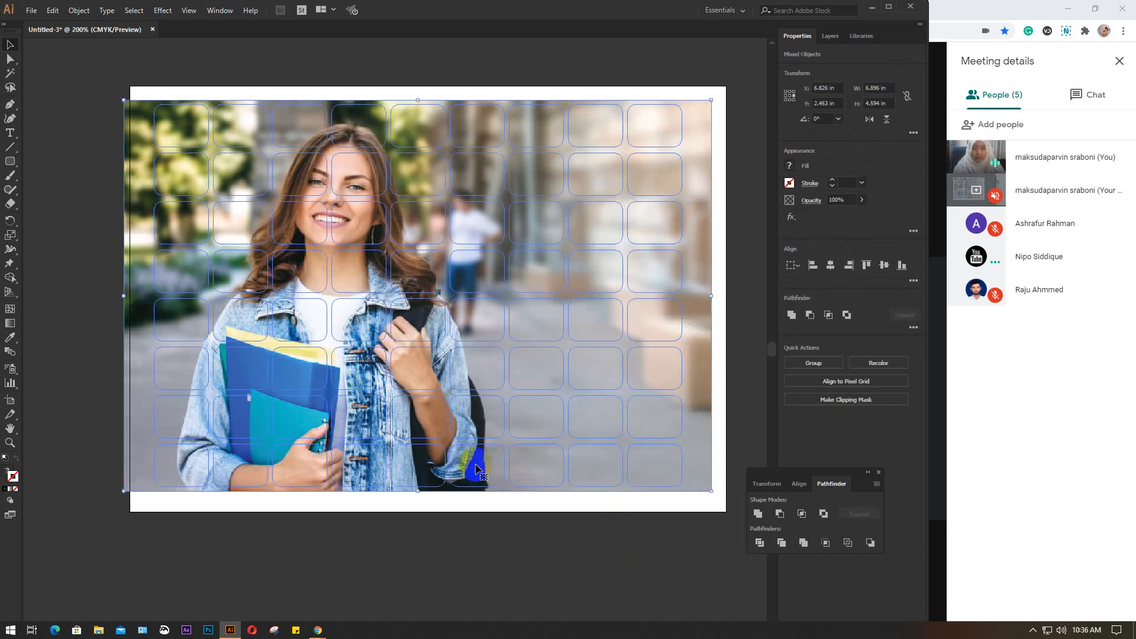
pyautogui.click(441, 547)
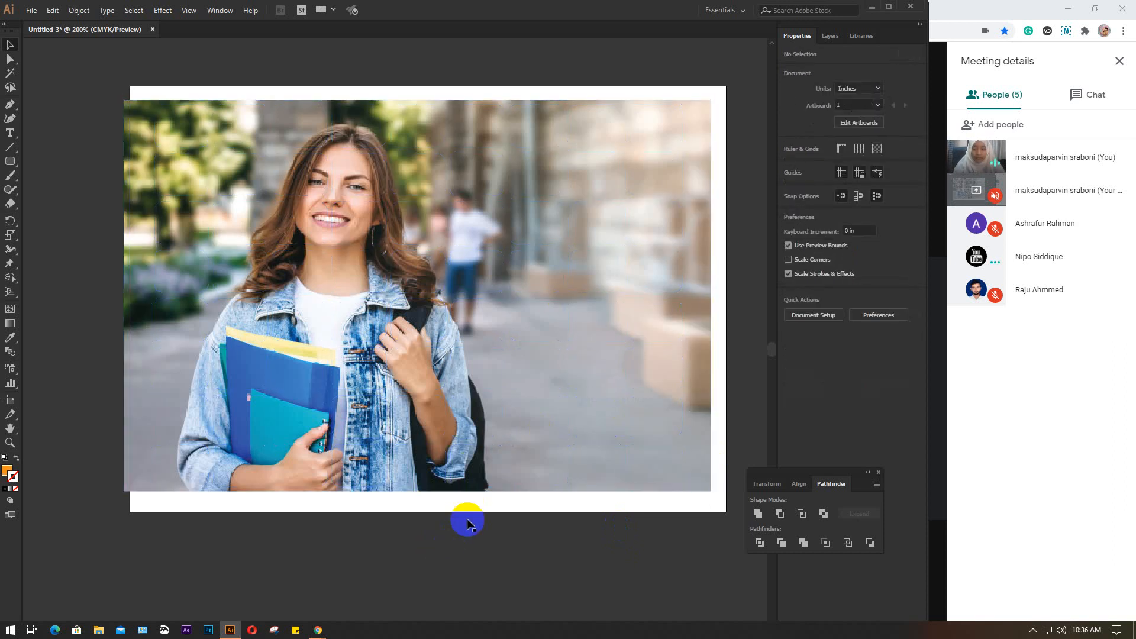
pyautogui.click(436, 441)
pyautogui.press('Delete')
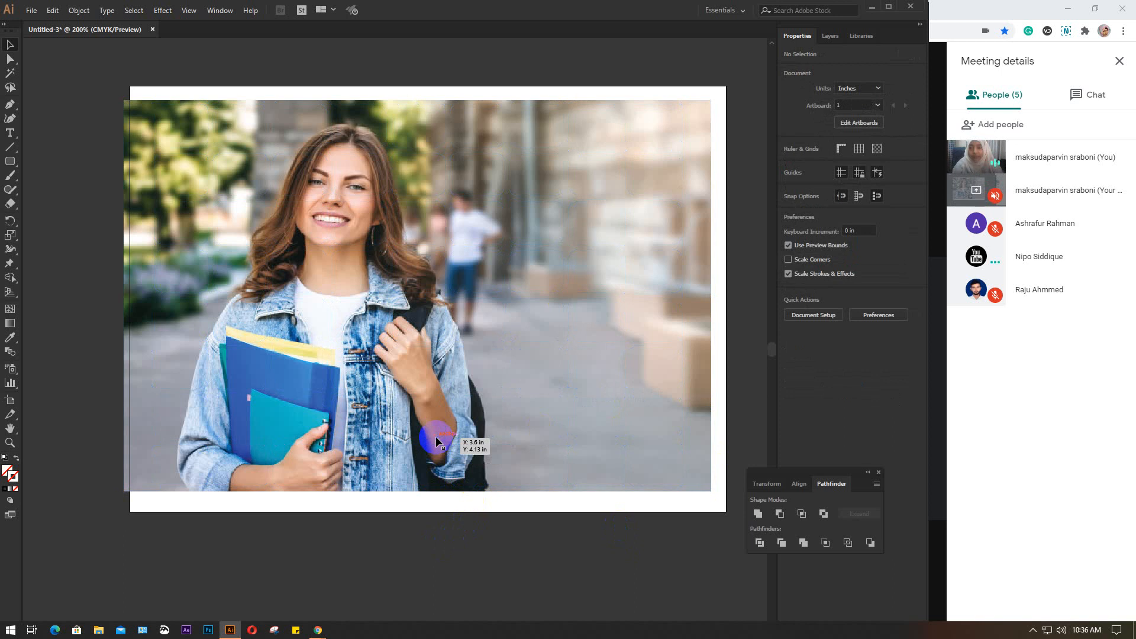
# Move the photo slightly so that it lies fully inside the artboard
pyautogui.click(285, 221)
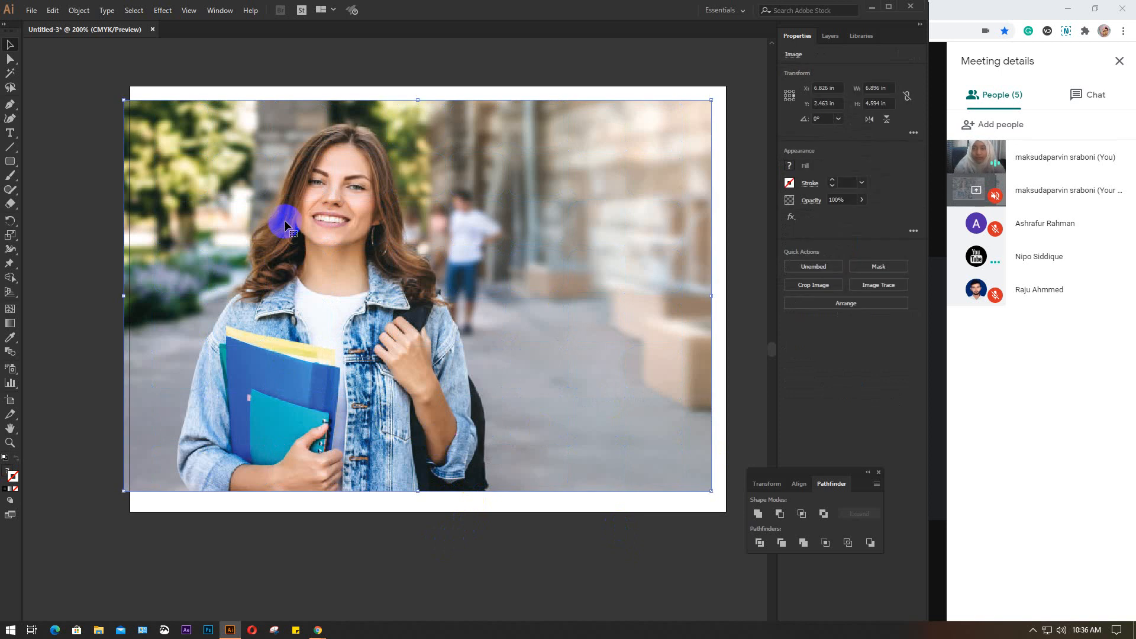
pyautogui.moveTo(286, 220); pyautogui.dragTo(283, 225)
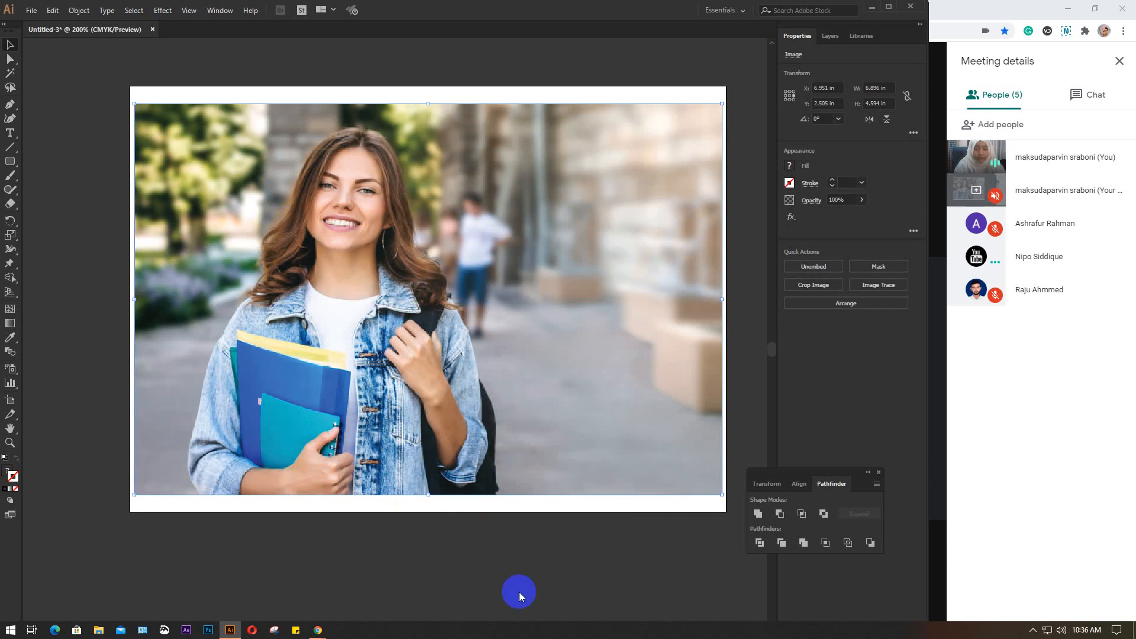
# Close the floating Pathfinder panel and quit Illustrator without saving the changes to Untitled-3
pyautogui.click(879, 473)
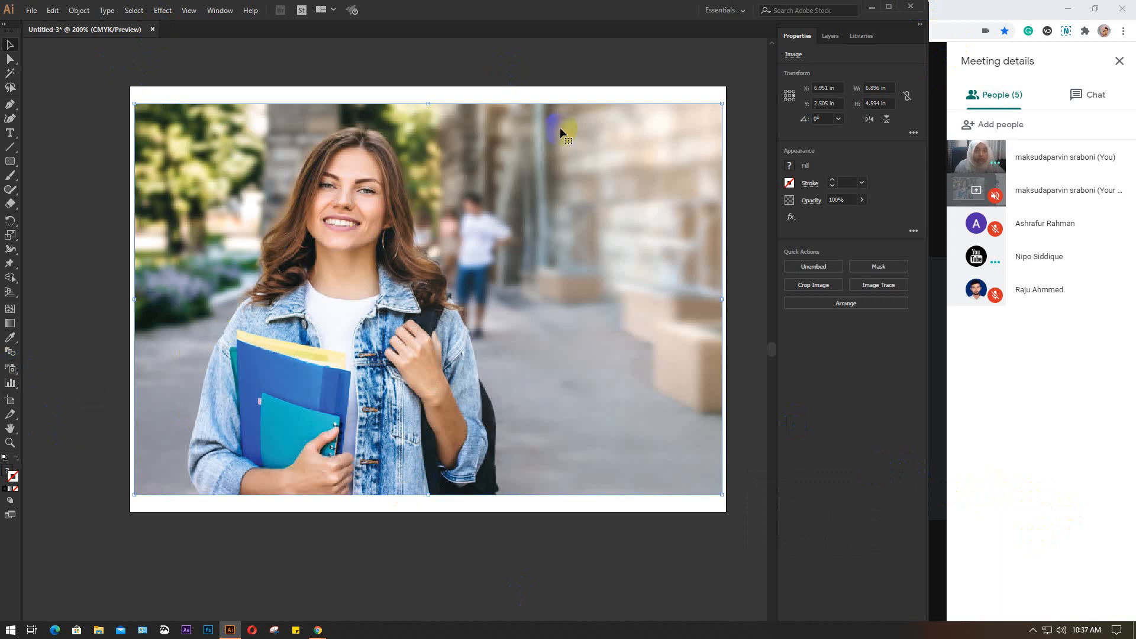
pyautogui.click(910, 8)
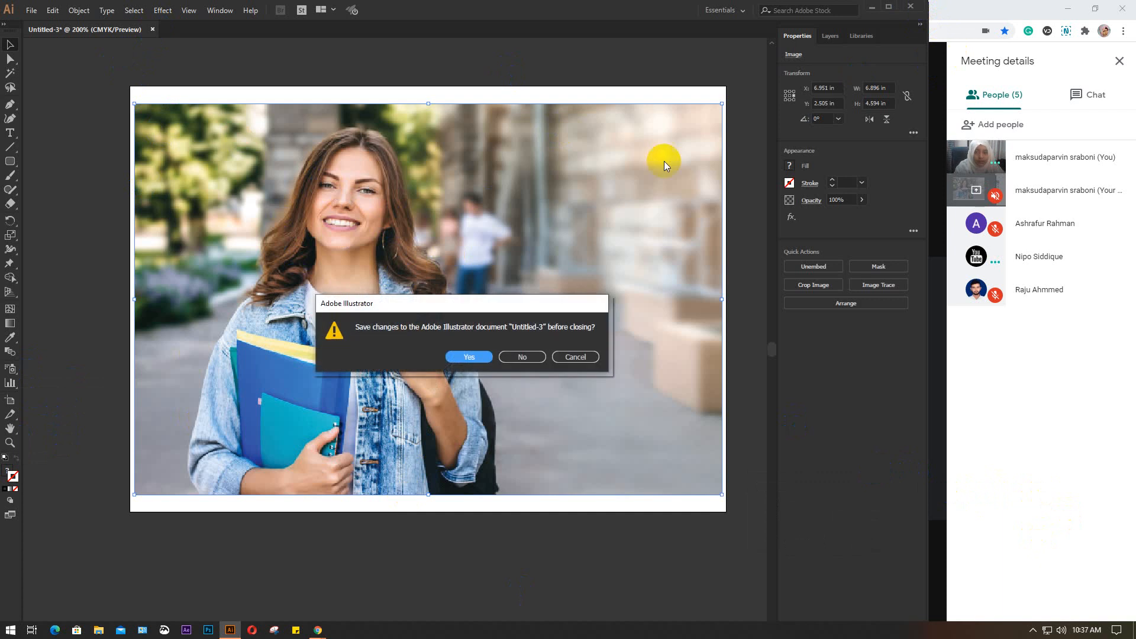
pyautogui.click(530, 354)
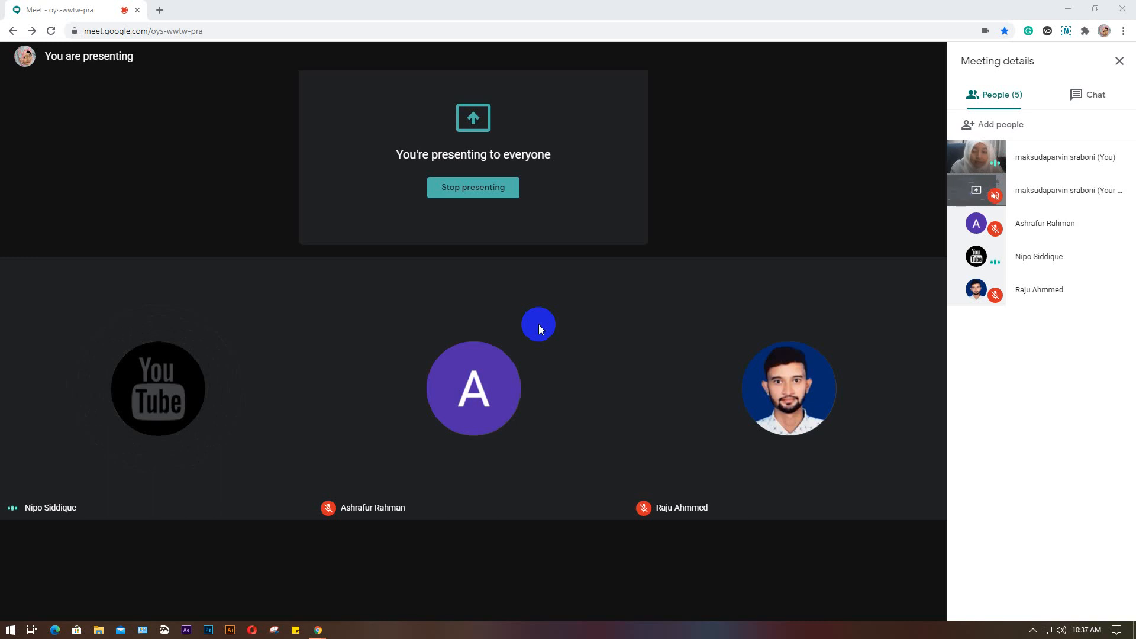
# In File Explorer, browse drive D: through the trainer's folder, GD-lot-15 and GD-51 (9am-11am) to 28. class 28
pyautogui.click(99, 630)
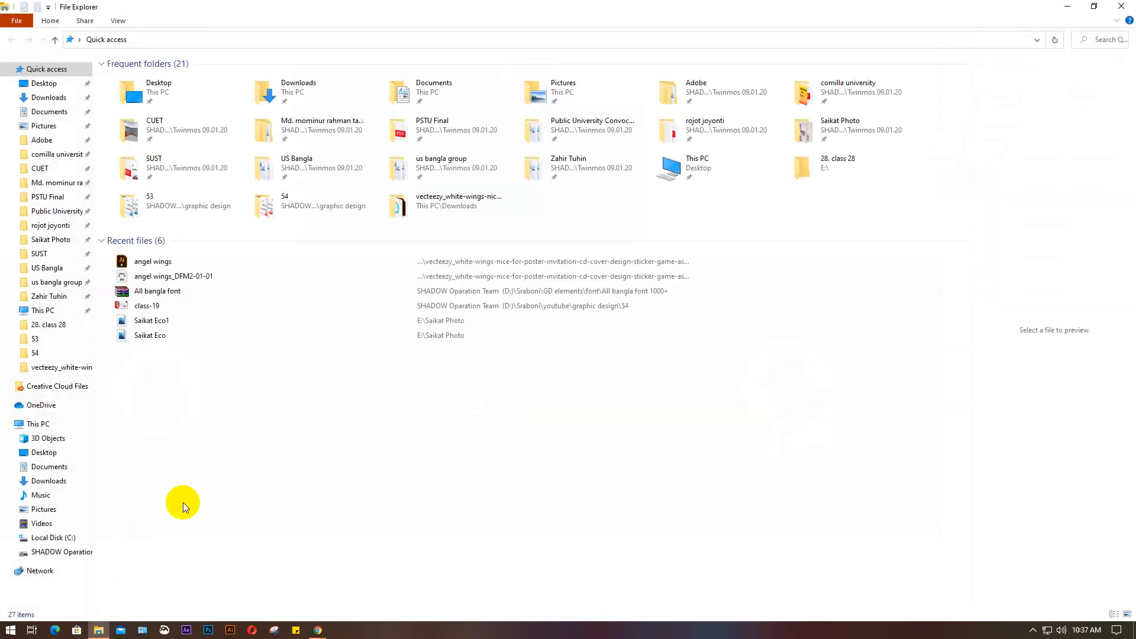
pyautogui.click(60, 552)
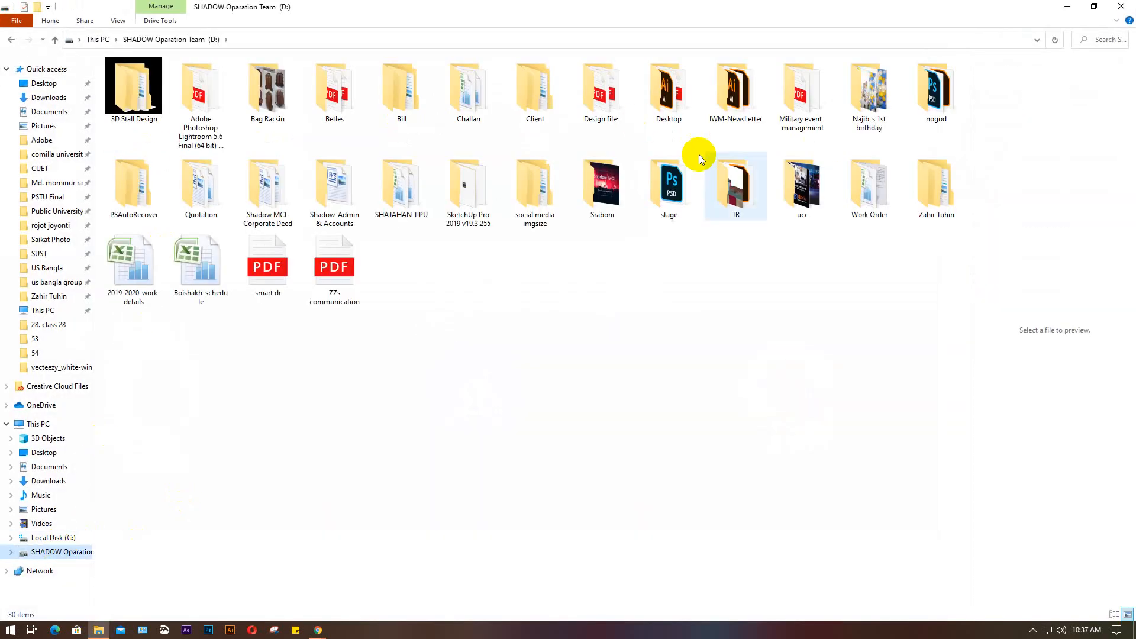
pyautogui.doubleClick(595, 197)
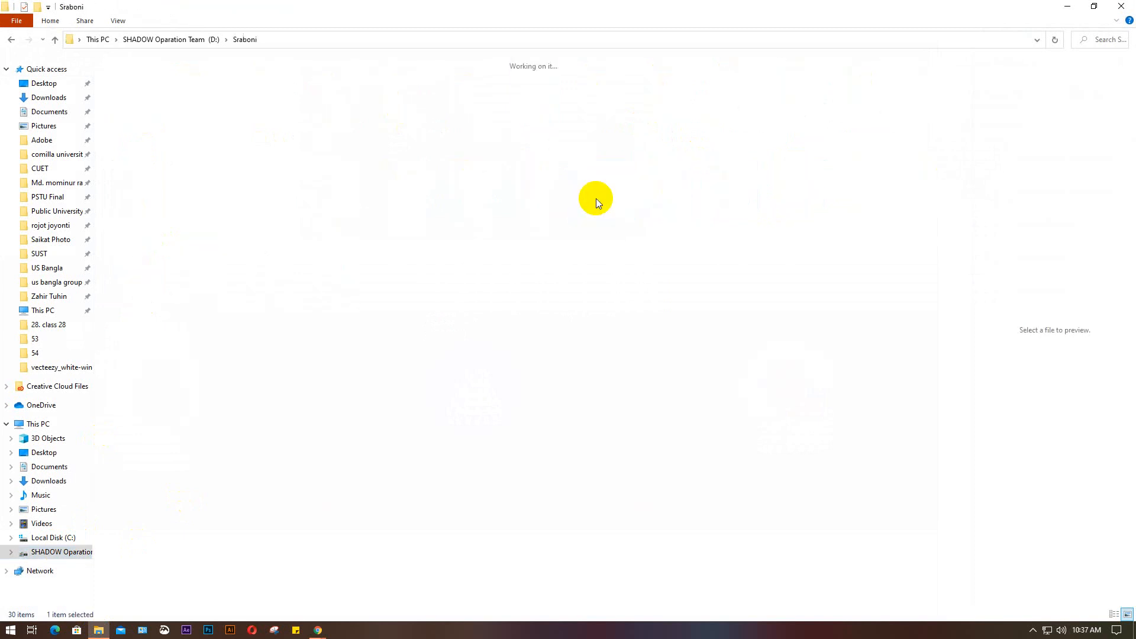
pyautogui.doubleClick(809, 93)
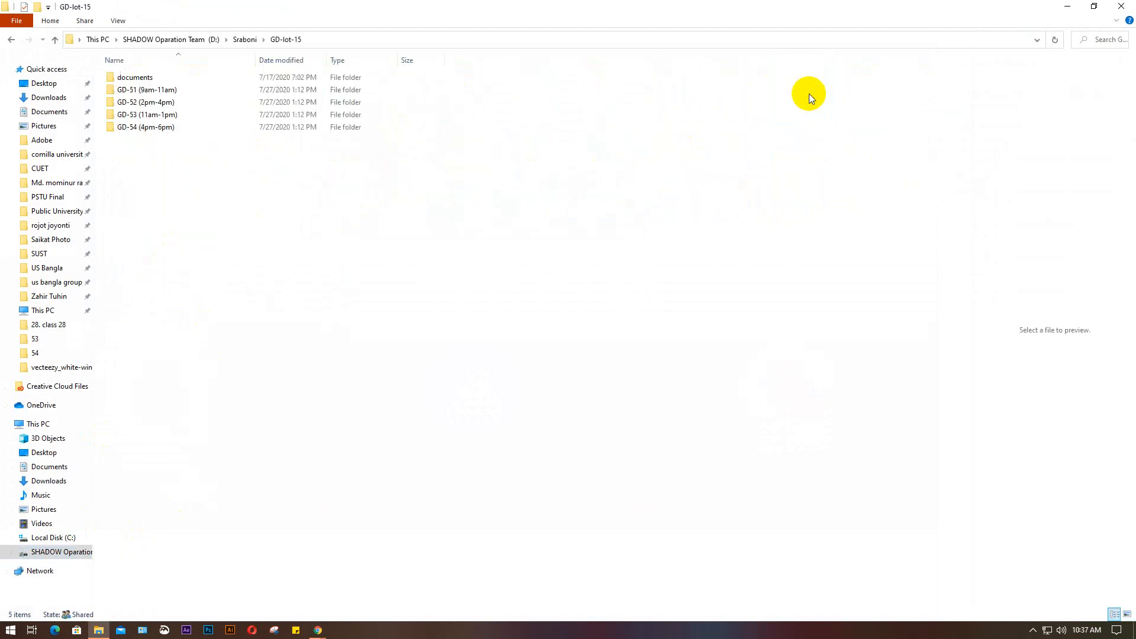
pyautogui.doubleClick(186, 90)
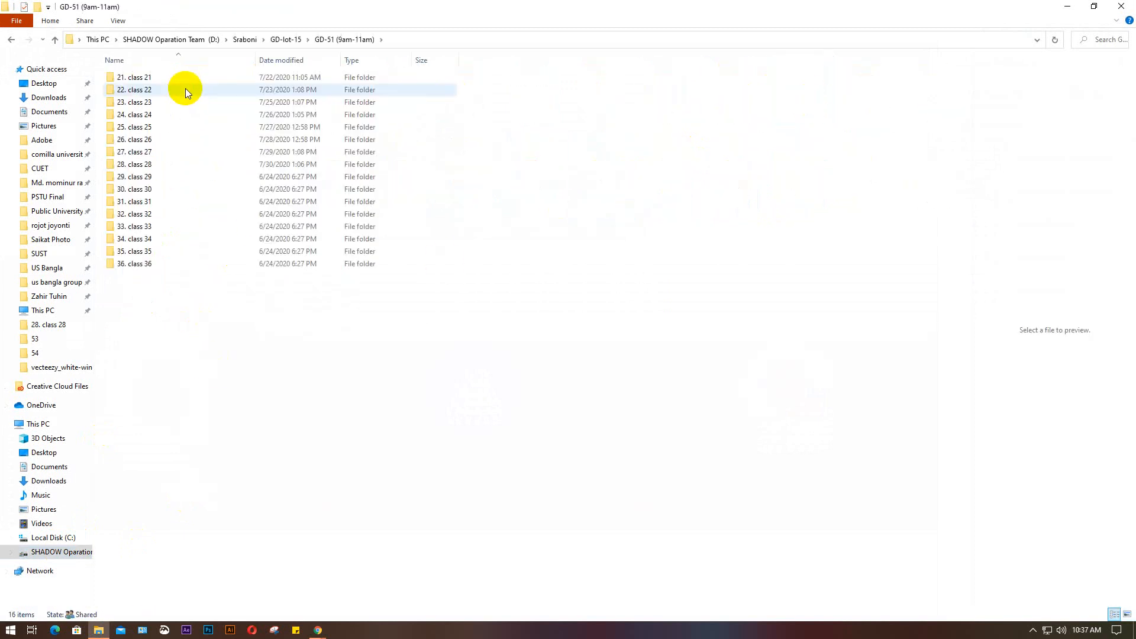
pyautogui.doubleClick(176, 163)
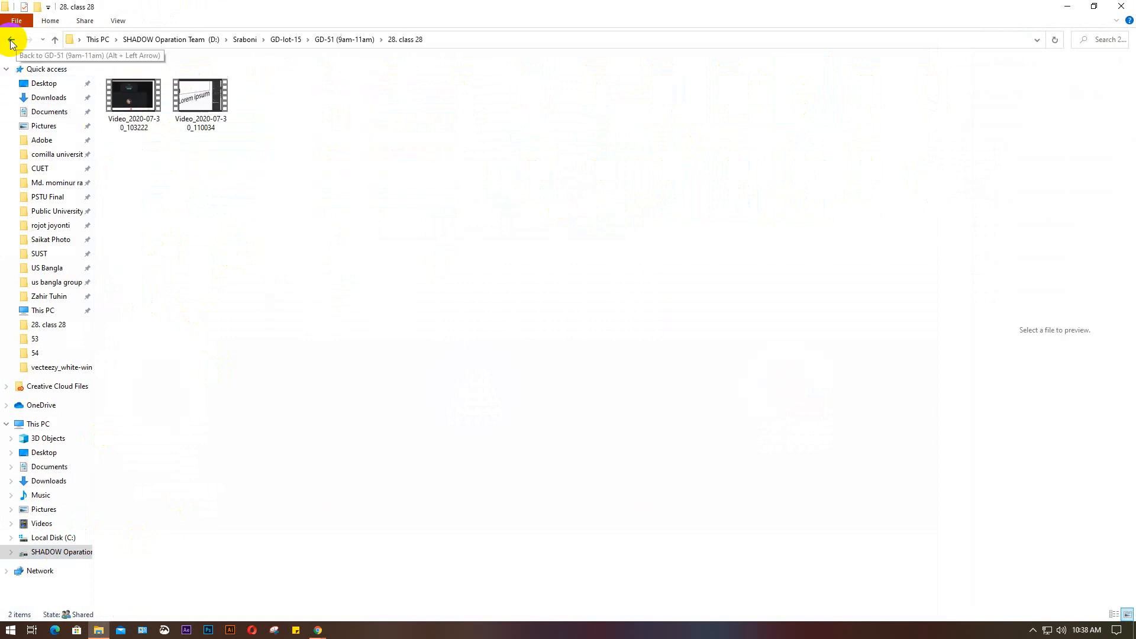
# Return to the GD-51 (9am-11am) folder, try to open 29. class 29, and close File Explorer
pyautogui.click(11, 39)
pyautogui.doubleClick(178, 175)
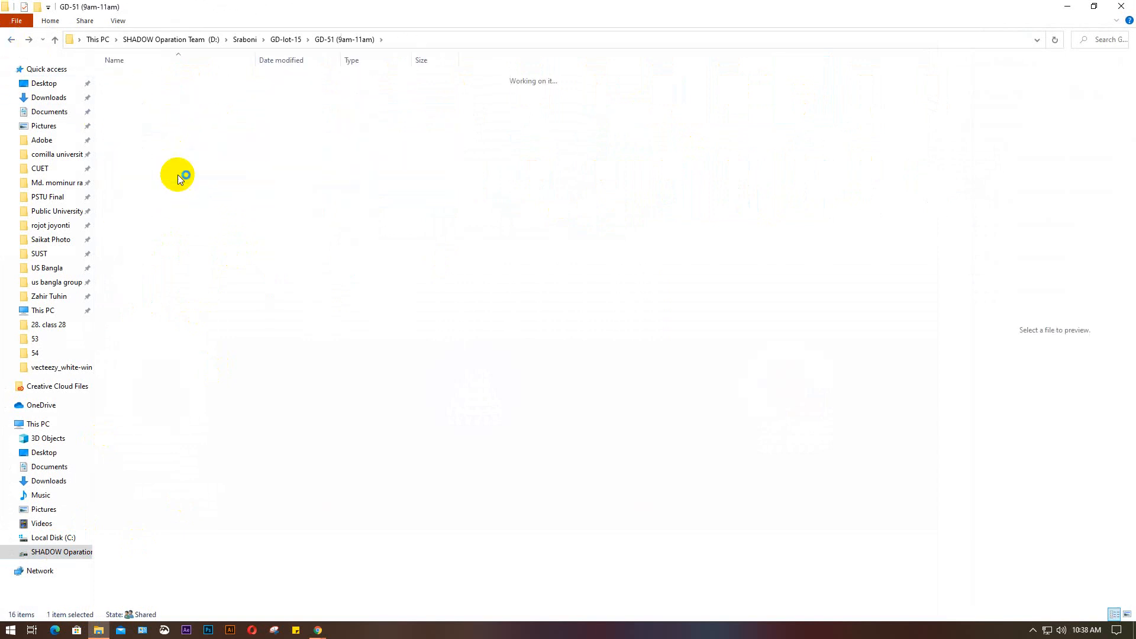
pyautogui.click(1122, 6)
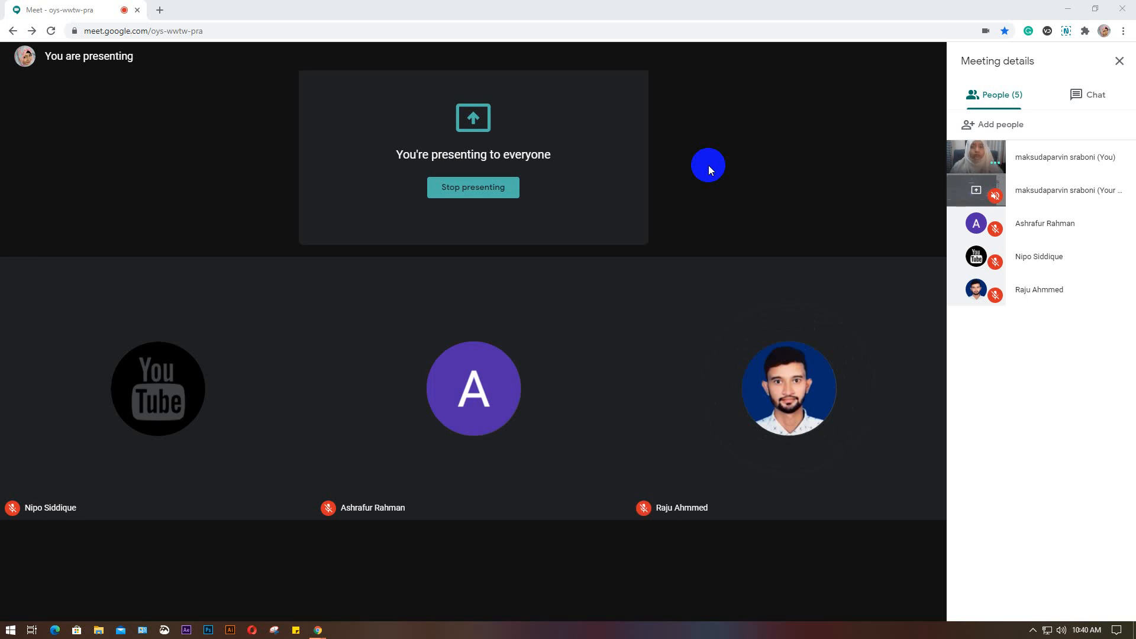
# Switch to Google Drive, open Batch- GD 51 & 52 & 53 & 54- Lot 15.xlsx in Google Sheets, and close the Drive page
pyautogui.moveTo(325, 637)
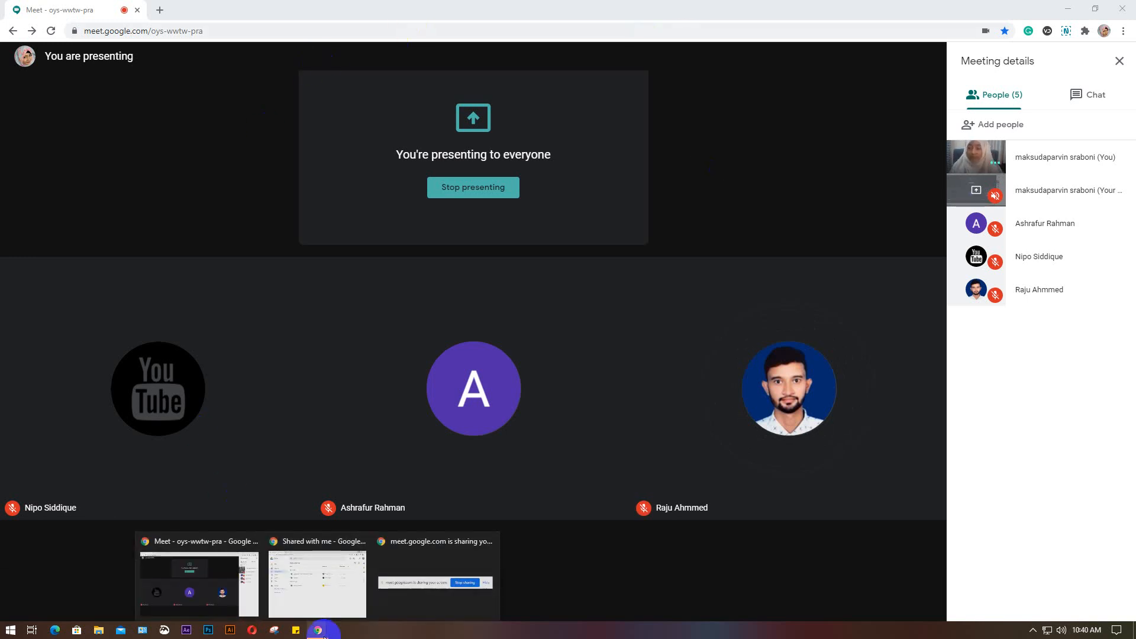
pyautogui.click(318, 594)
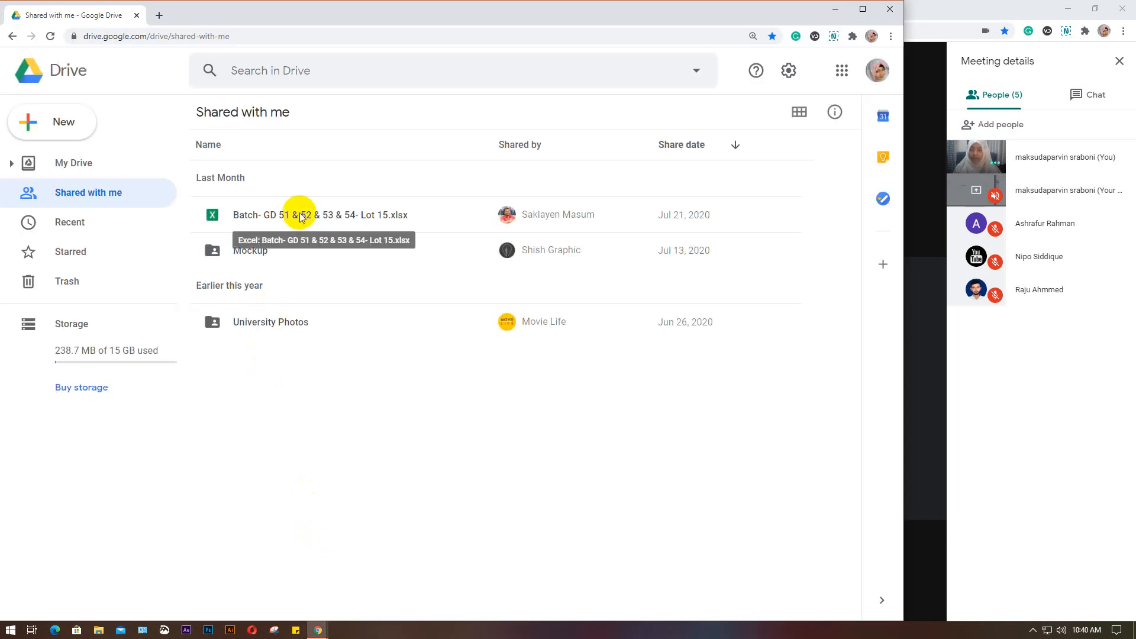
pyautogui.click(300, 216)
pyautogui.doubleClick(300, 216)
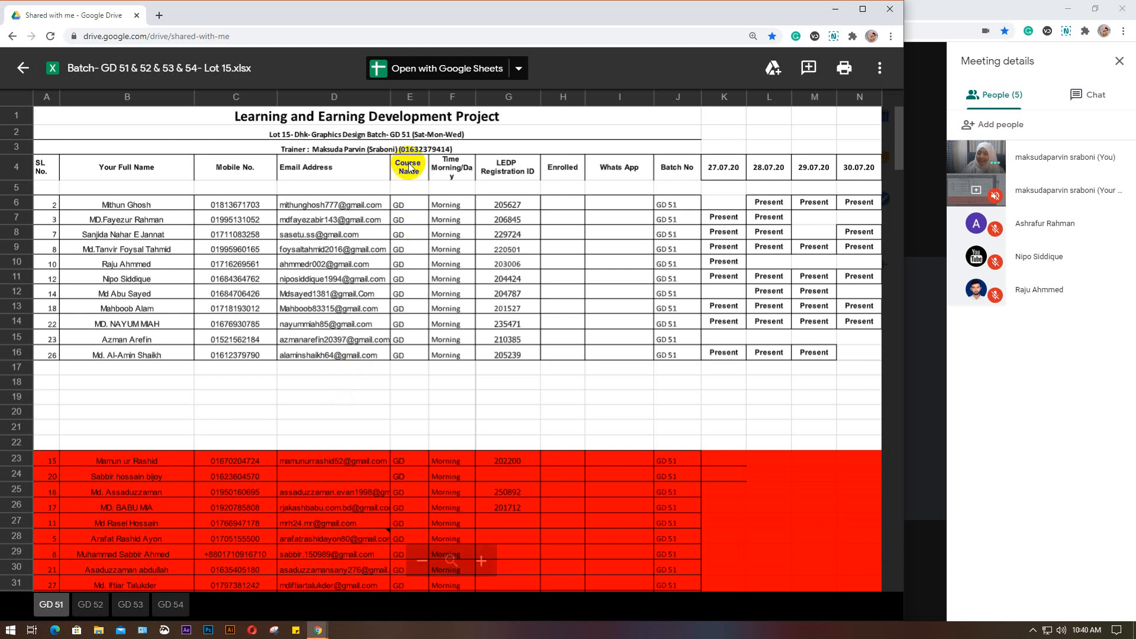
pyautogui.click(436, 67)
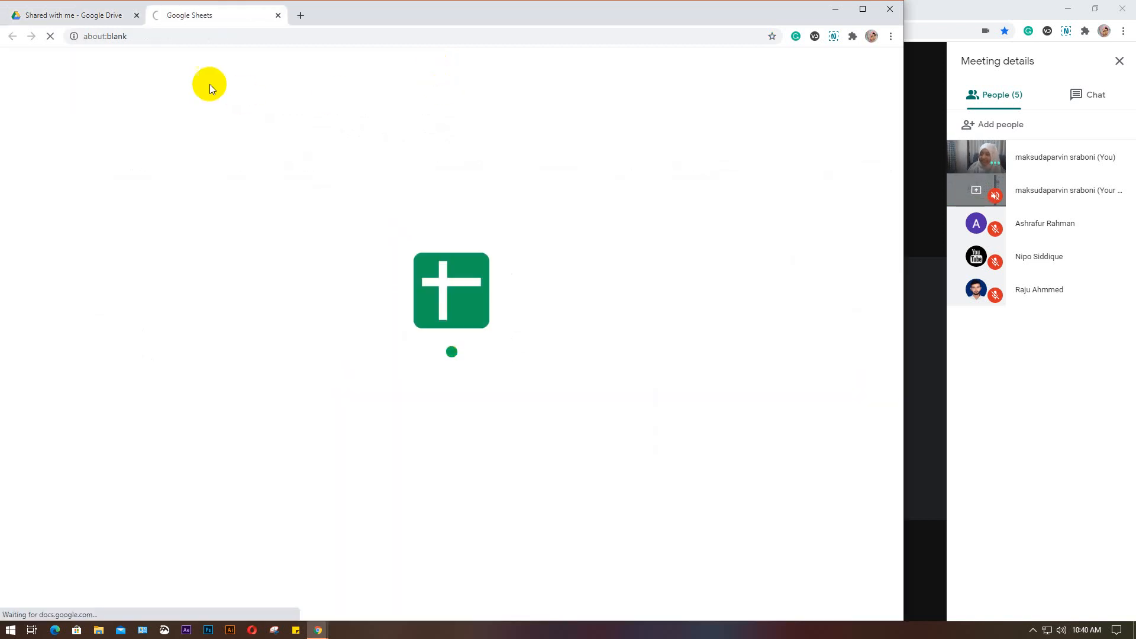
pyautogui.click(137, 15)
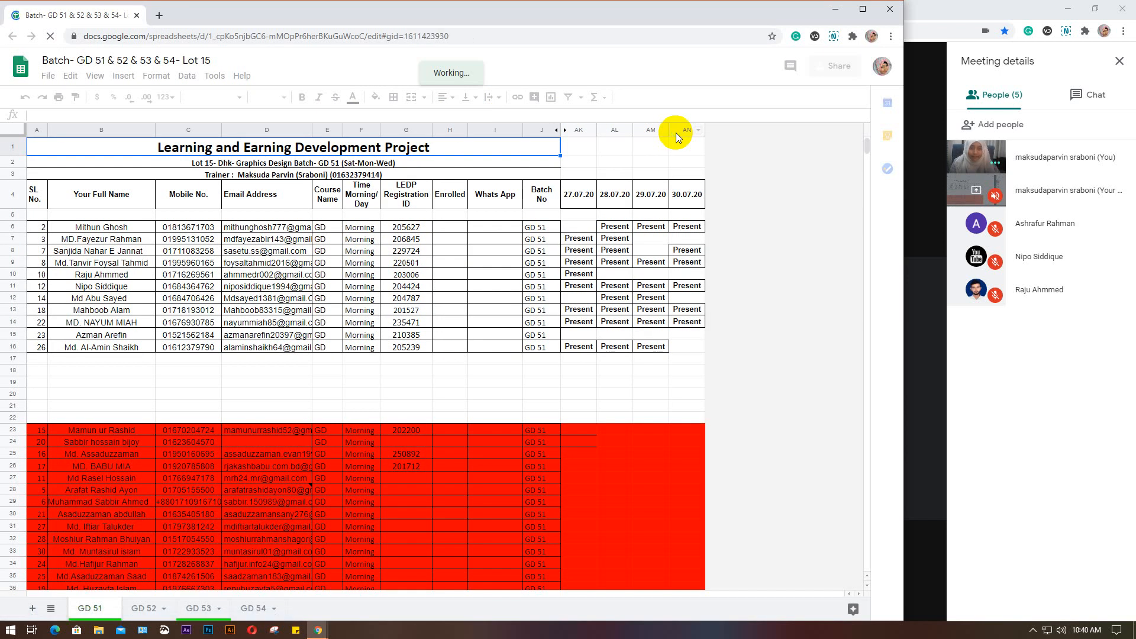
# Insert two blank columns after the 30.07.20 attendance column on the GD 51 sheet
pyautogui.rightClick(676, 132)
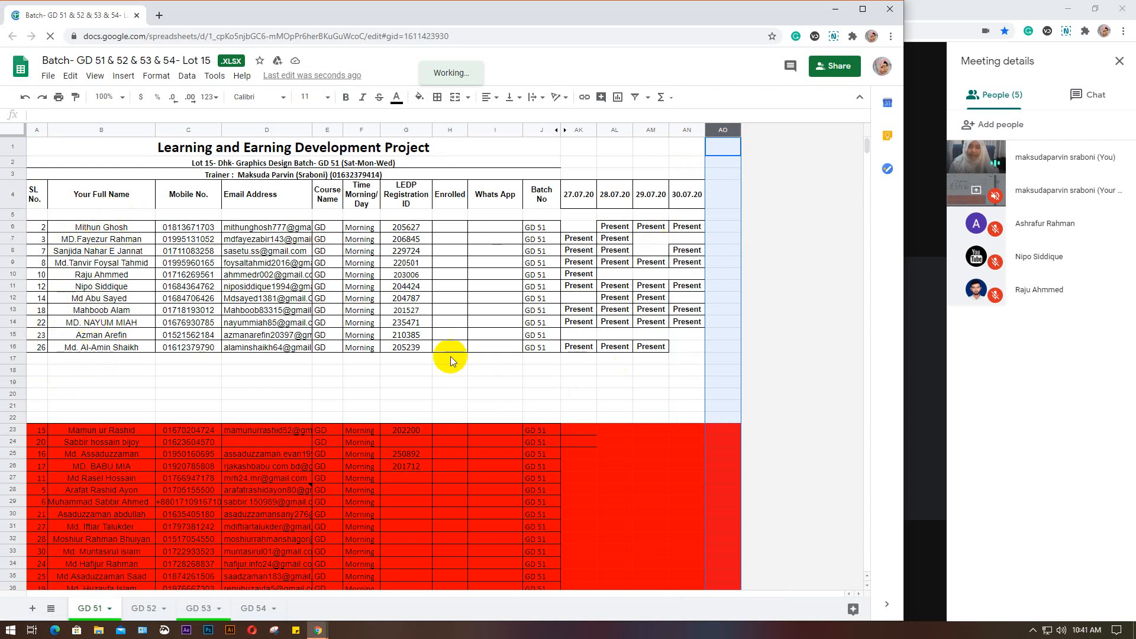
pyautogui.rightClick(714, 130)
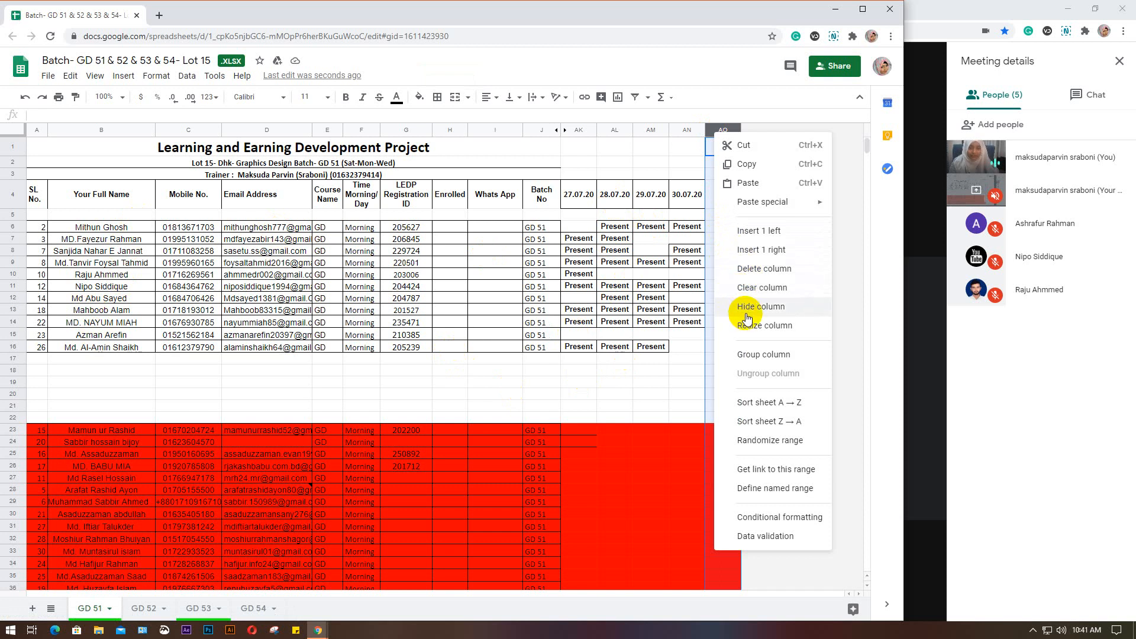
pyautogui.click(745, 251)
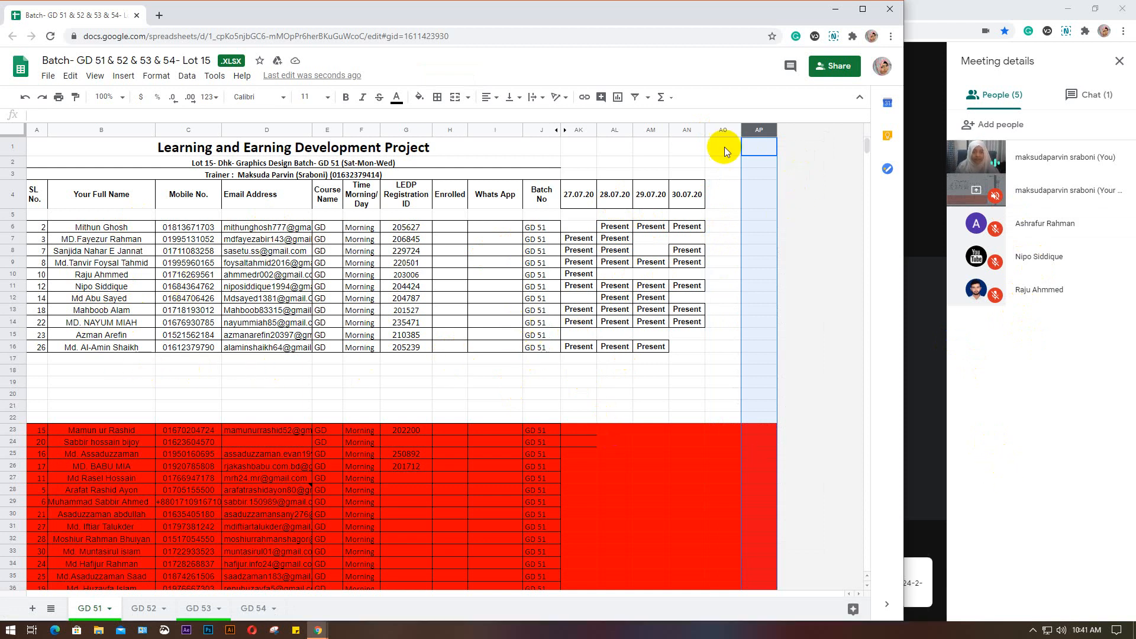
# Switch to the Google Meet call and open its chat, and open a blank Notepad document
pyautogui.click(1026, 346)
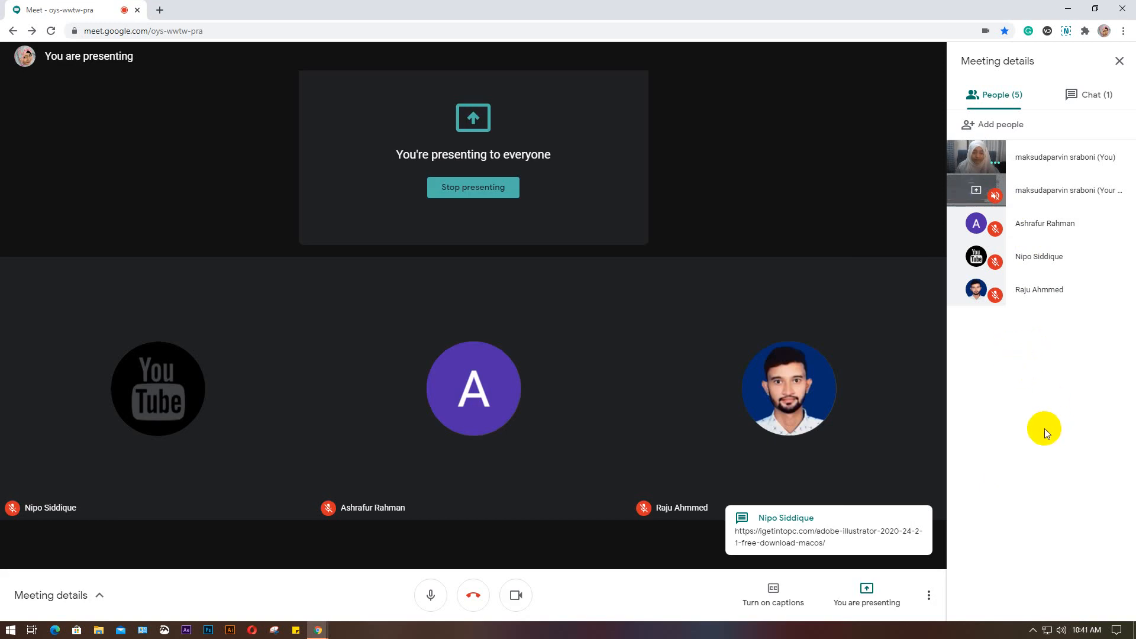
pyautogui.click(1092, 95)
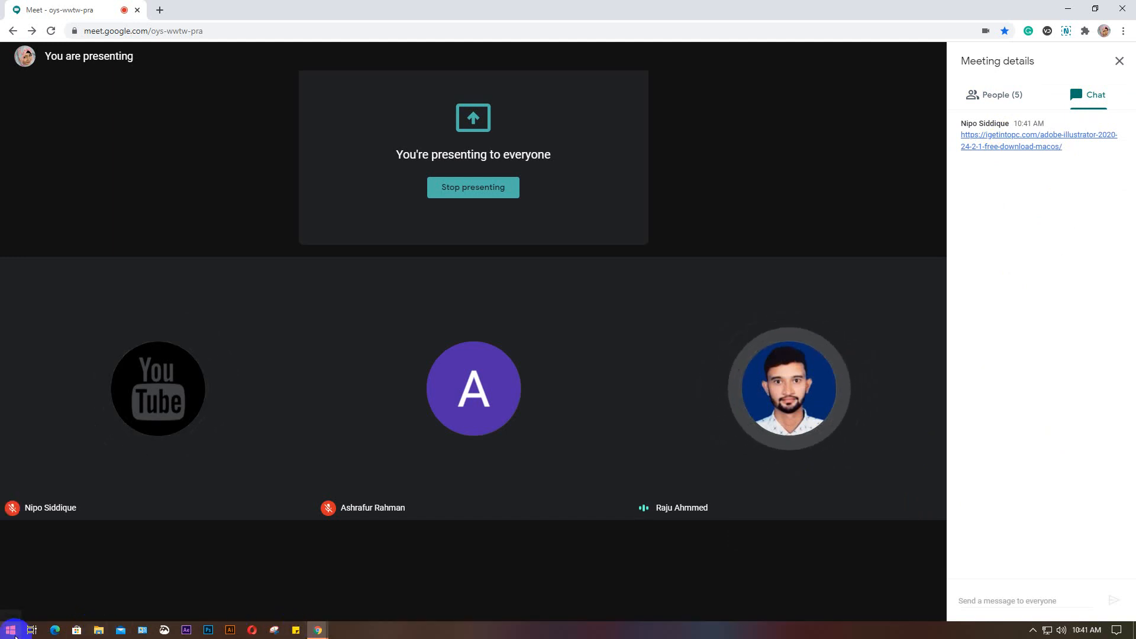
pyautogui.click(15, 636)
pyautogui.write('not')
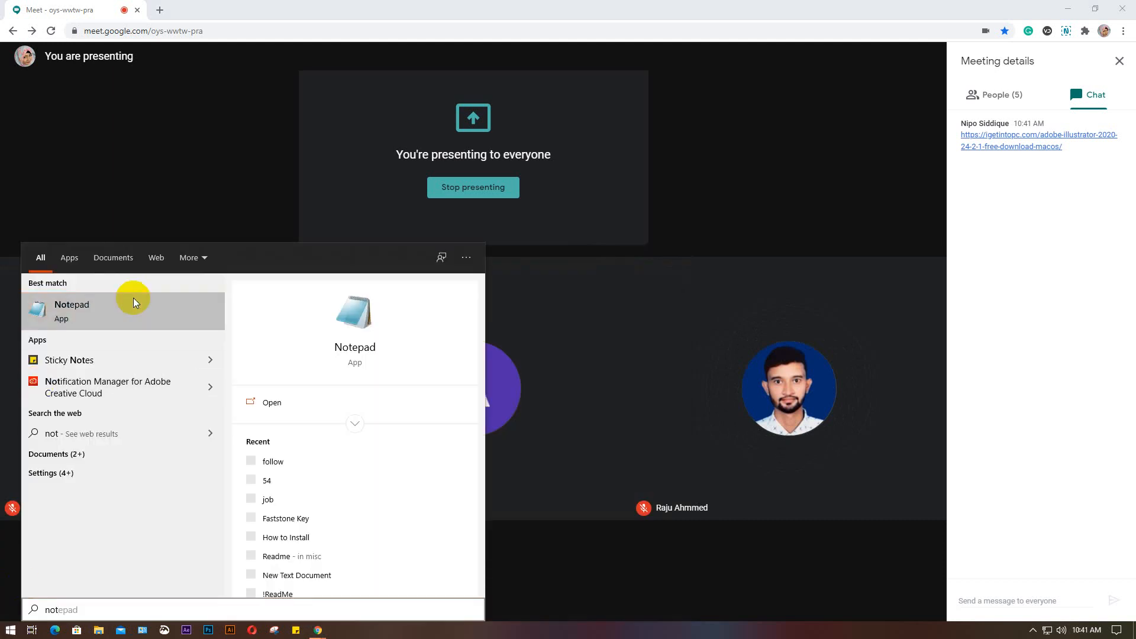
pyautogui.click(133, 302)
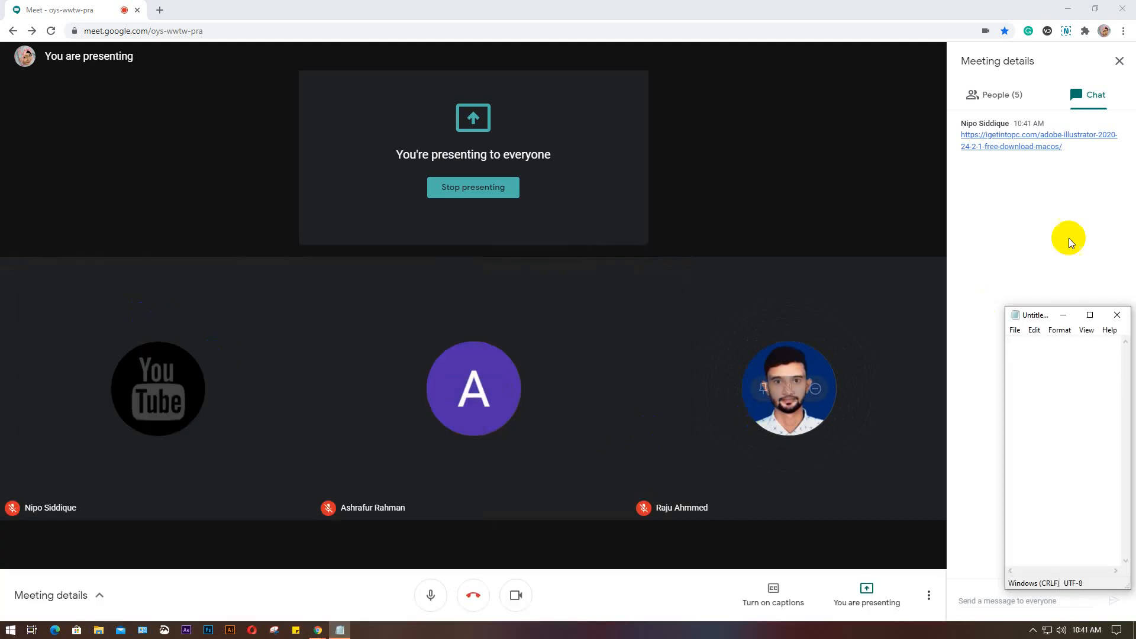
# Copy the Illustrator download link from the meeting chat and paste it into the blank Notepad document
pyautogui.moveTo(1068, 150); pyautogui.dragTo(969, 143)
pyautogui.hotkey('ctrl', 'c')
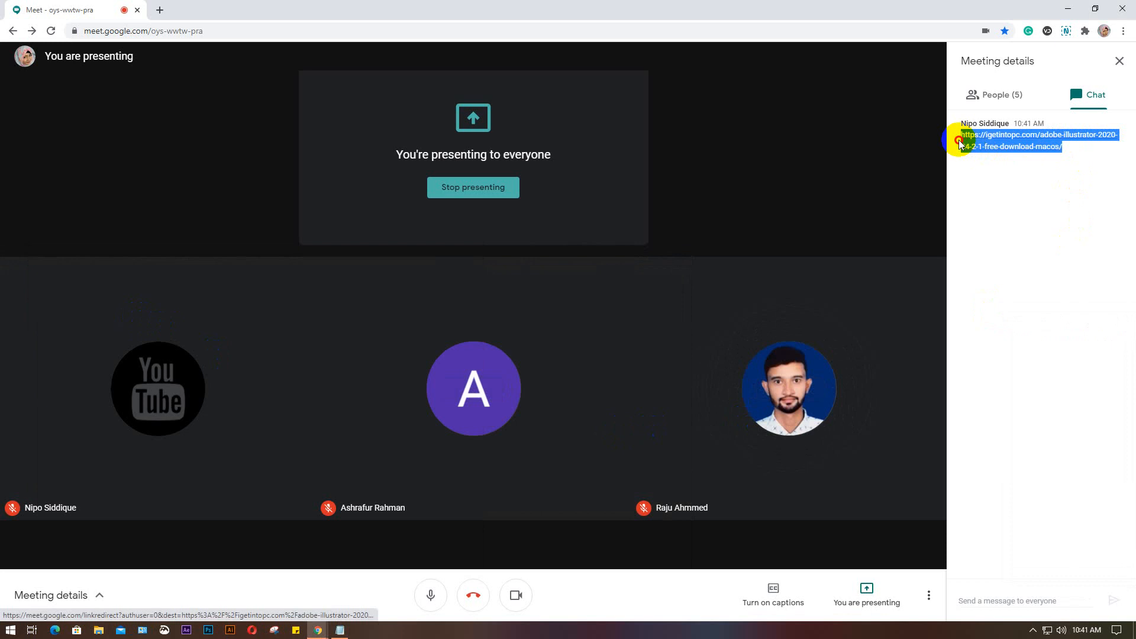
pyautogui.click(340, 631)
pyautogui.hotkey('ctrl', 'v')
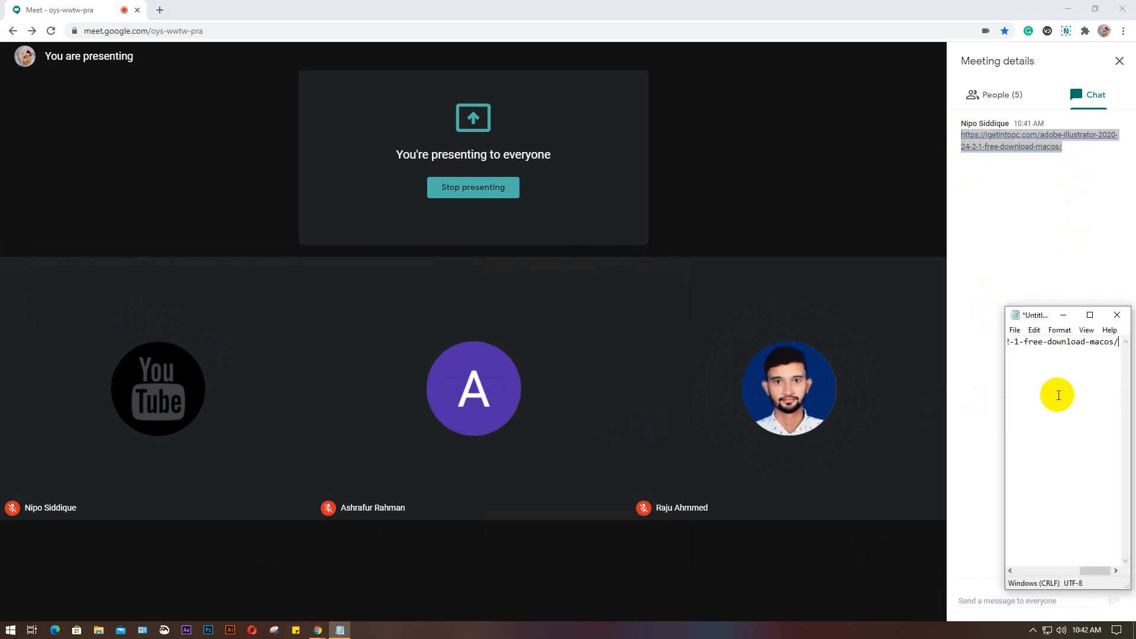
# Save the Notepad document to the Desktop as illustrator20 and close it
pyautogui.hotkey('ctrl', 's')
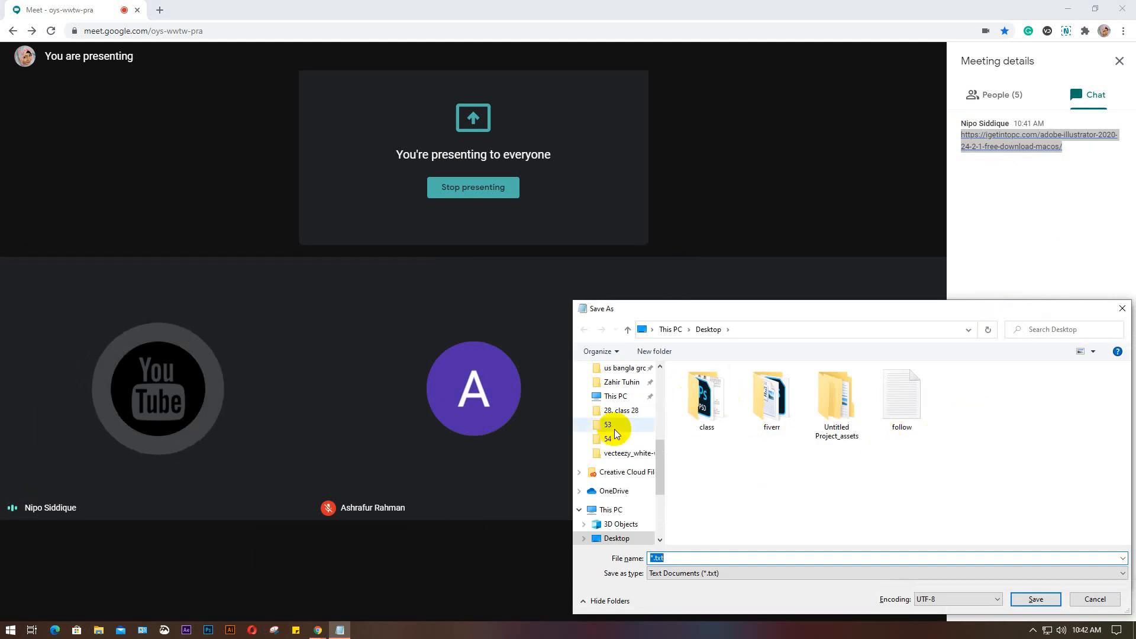
pyautogui.scroll(5, 615, 431)
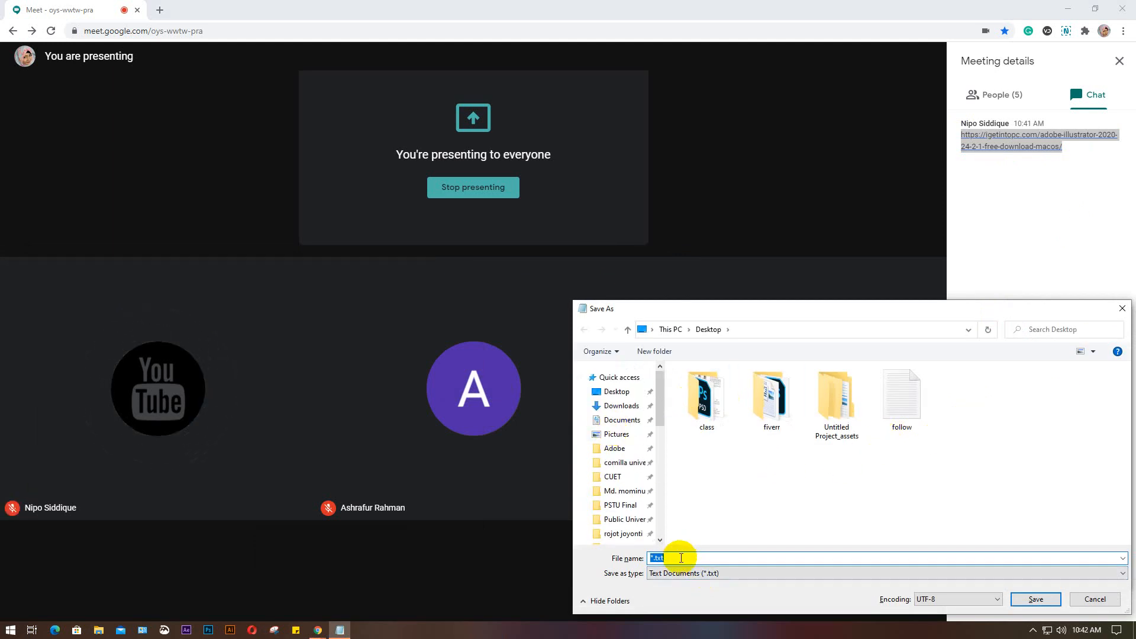
pyautogui.write('illustrator2020')
pyautogui.press('Return')
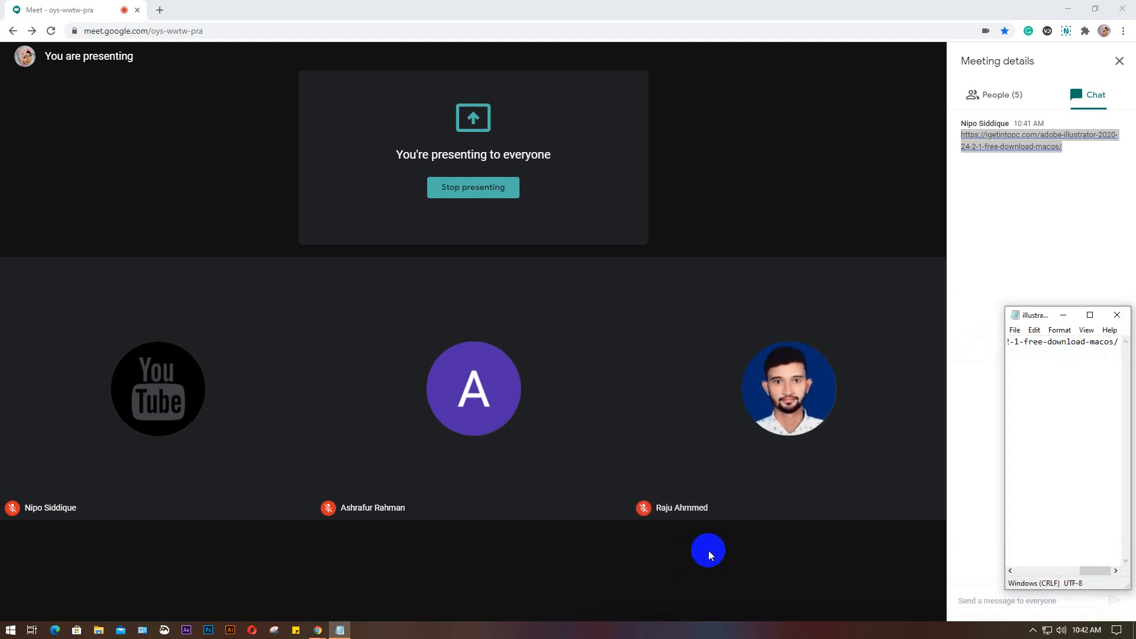
pyautogui.click(1118, 314)
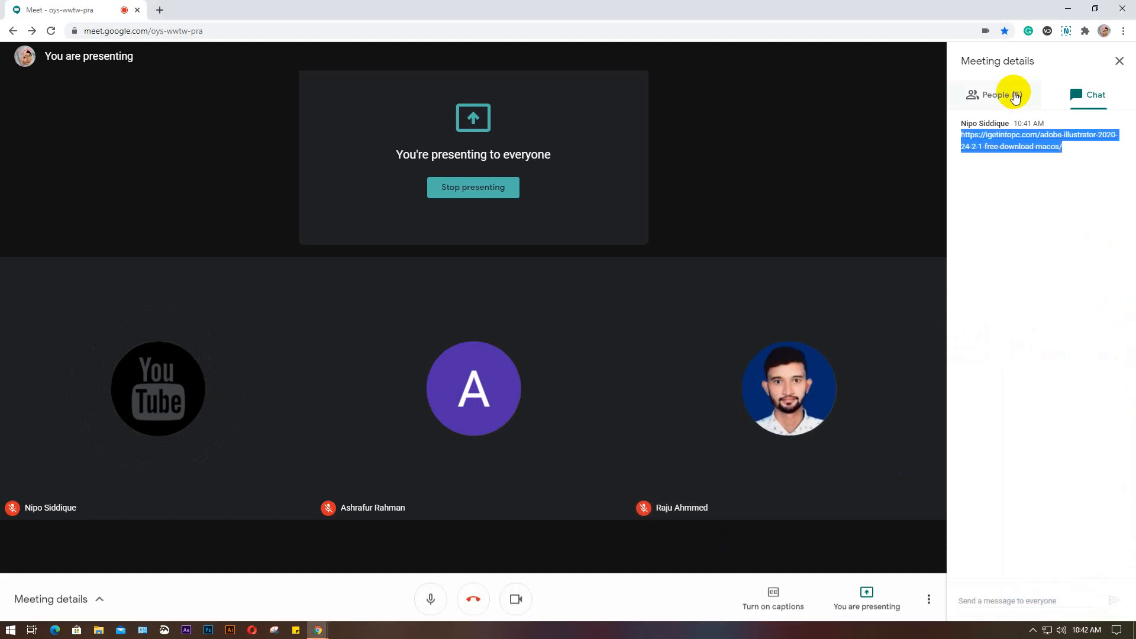
# Show the meeting's participant list and switch to the attendance spreadsheet in Google Sheets
pyautogui.click(1010, 96)
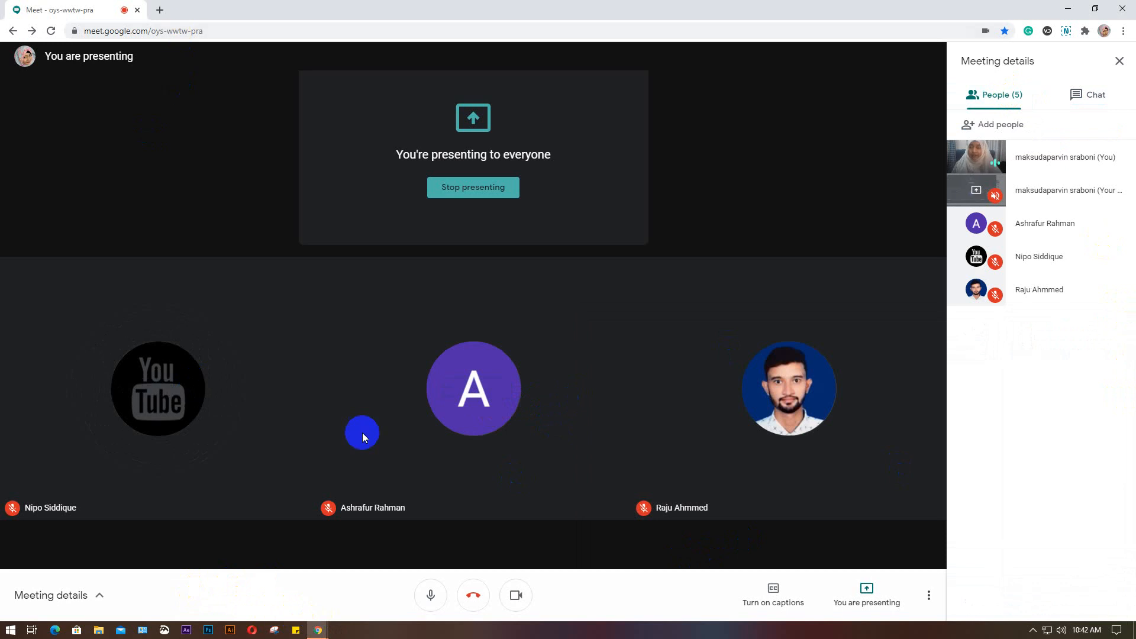
pyautogui.moveTo(318, 630)
pyautogui.click(315, 592)
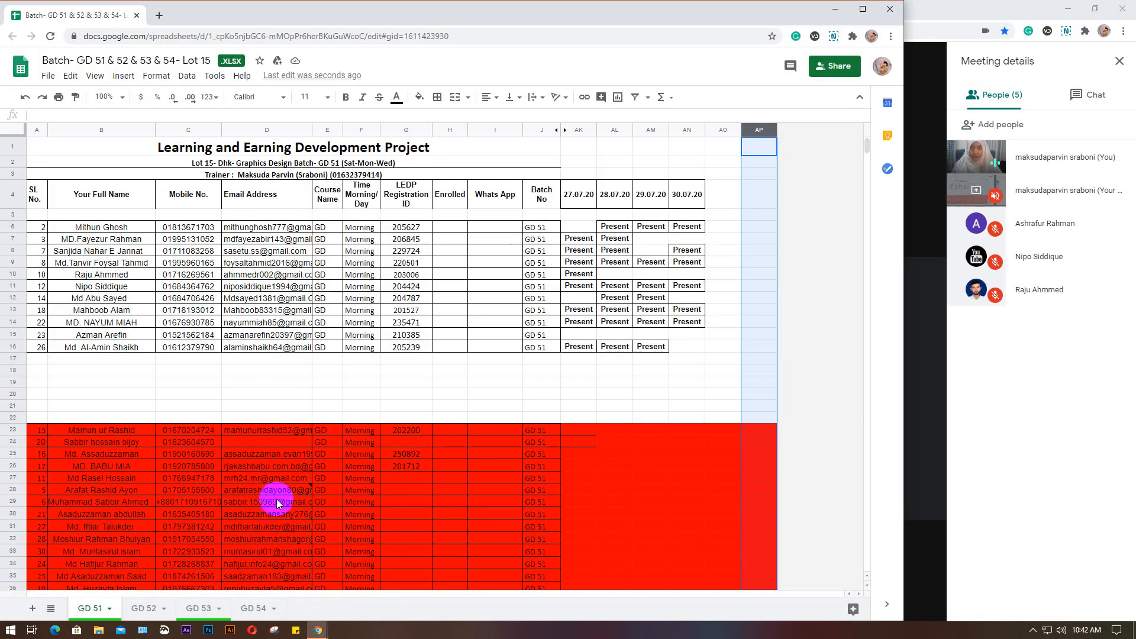
# Enter 03.08.20 as the header of the blank column after 30.07.20 on the GD 51 sheet
pyautogui.click(716, 194)
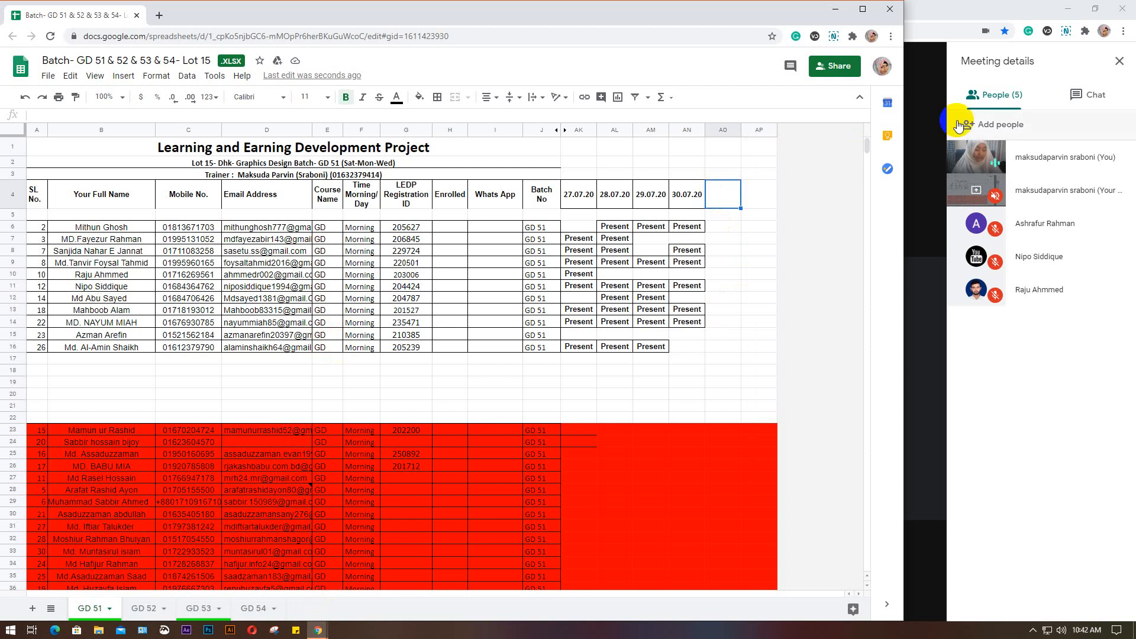
pyautogui.write('3.')
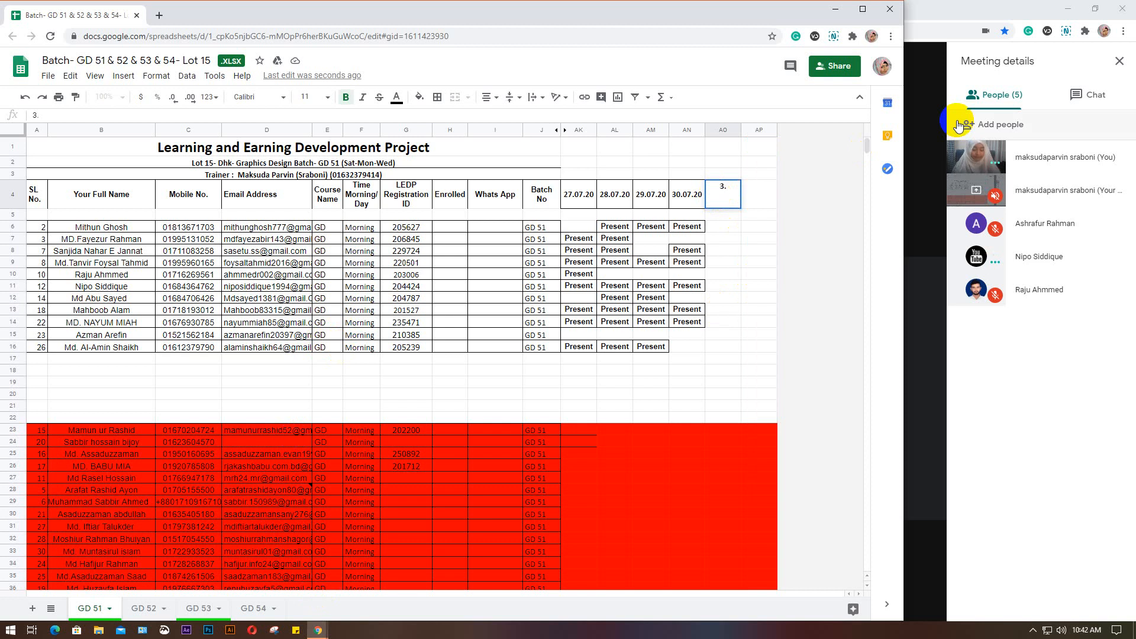
pyautogui.press('BackSpace')
pyautogui.press('BackSpace')
pyautogui.write('03.08.20')
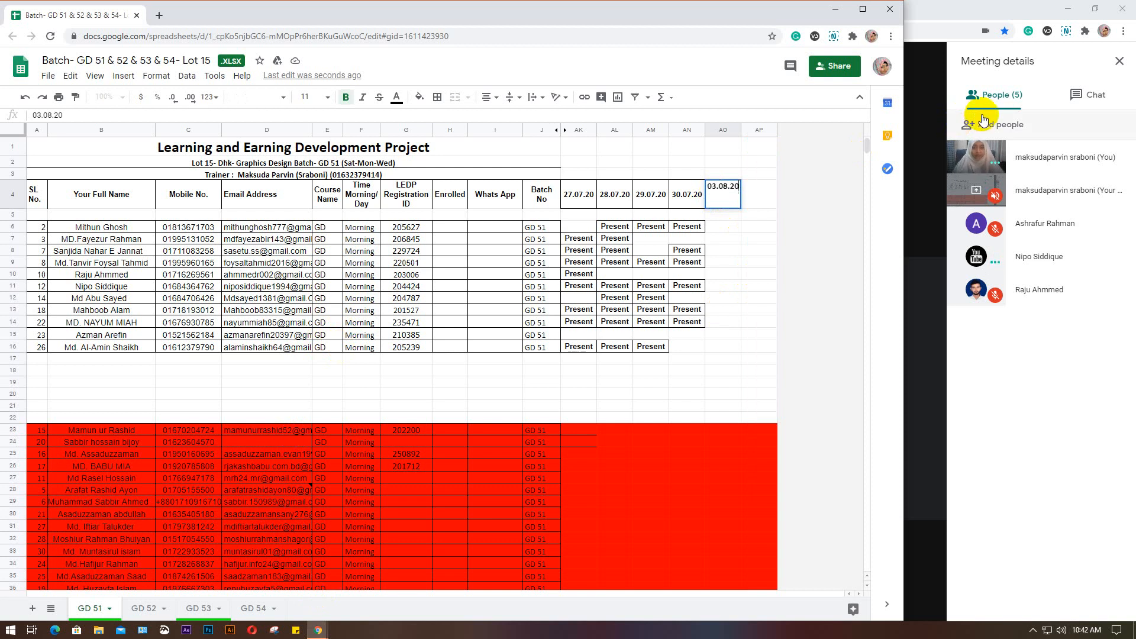
# Copy a Present mark from the 30.07.20 column and apply all borders to the 03.08.20 header cell
pyautogui.click(678, 227)
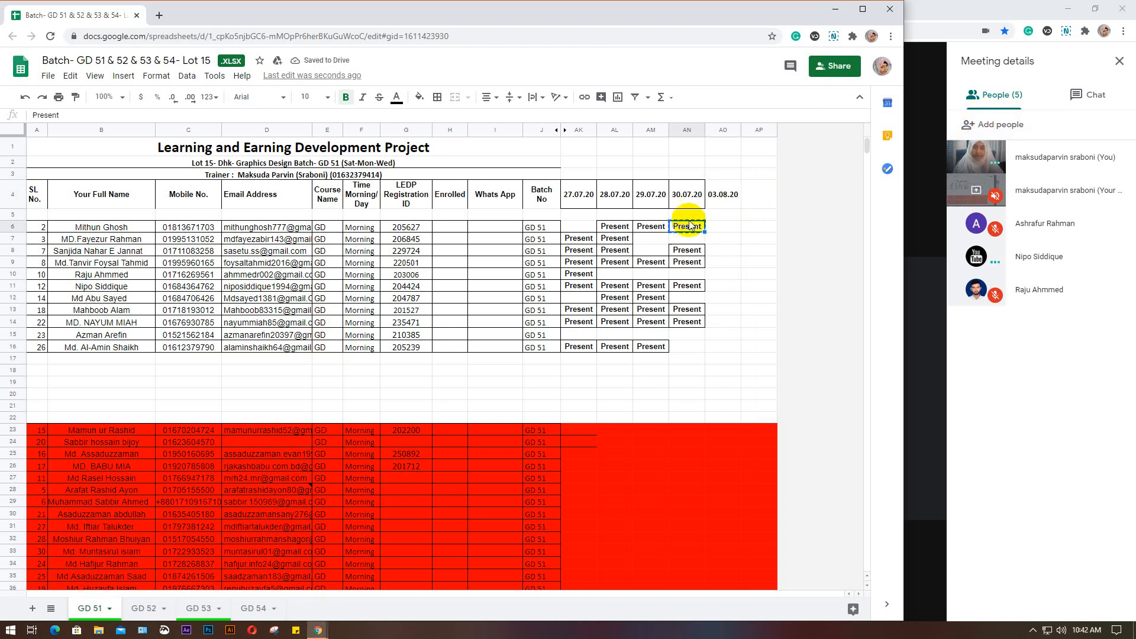
pyautogui.hotkey('ctrl', 'c')
pyautogui.click(728, 195)
pyautogui.click(437, 97)
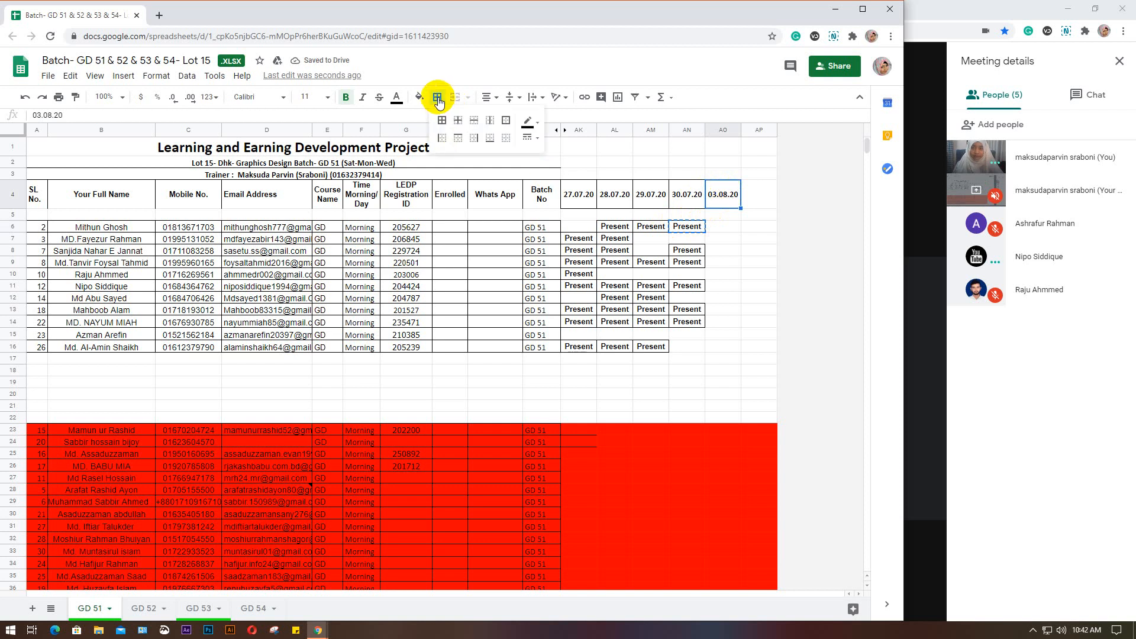
pyautogui.click(442, 124)
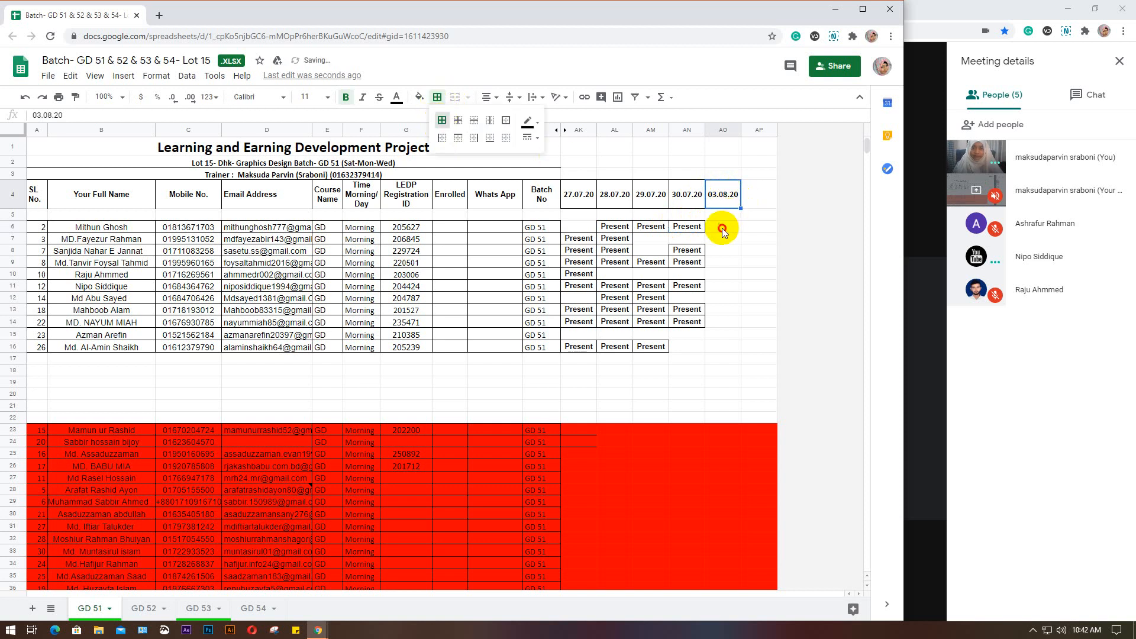
# Paste Present into the 03.08.20 column for the students in rows 11 and 10 of GD 51
pyautogui.click(722, 228)
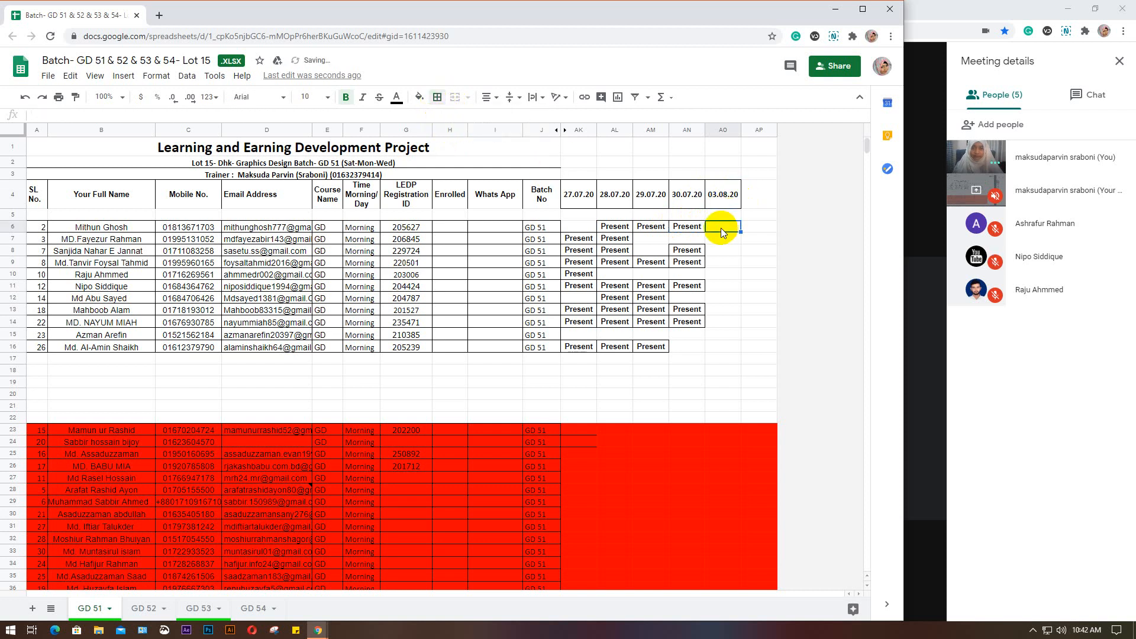
pyautogui.click(724, 347)
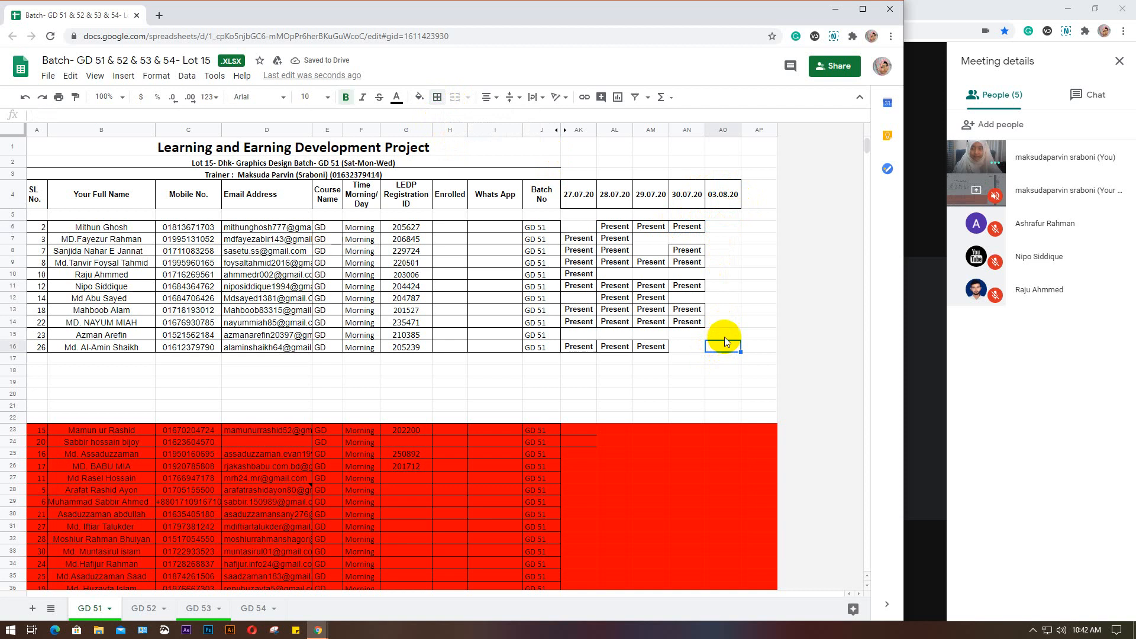
pyautogui.click(725, 320)
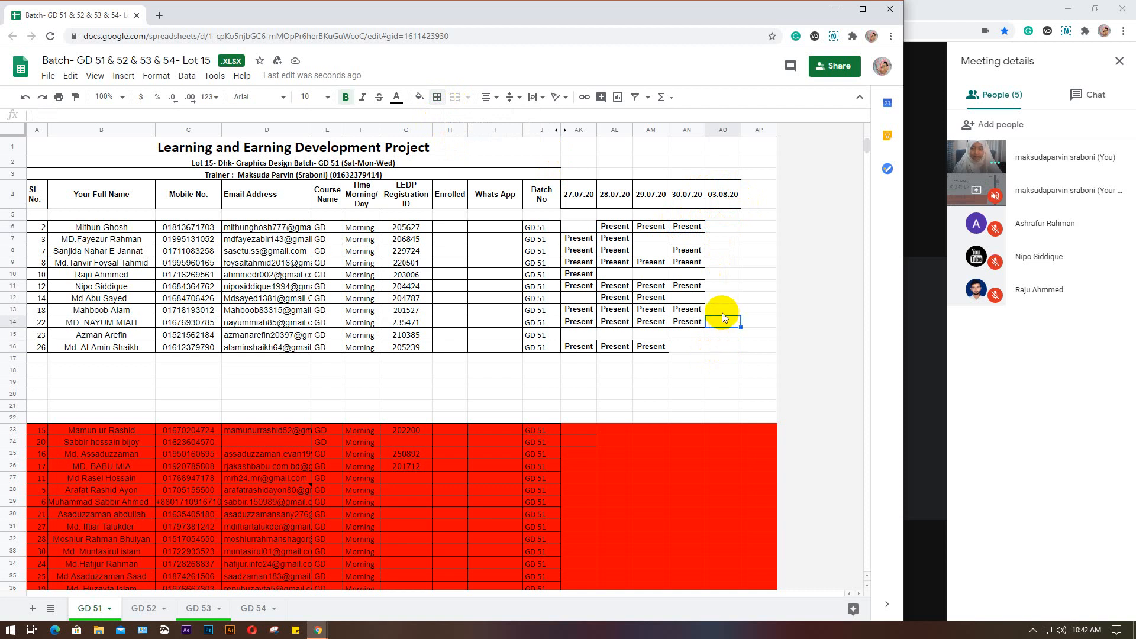
pyautogui.click(723, 309)
pyautogui.click(725, 295)
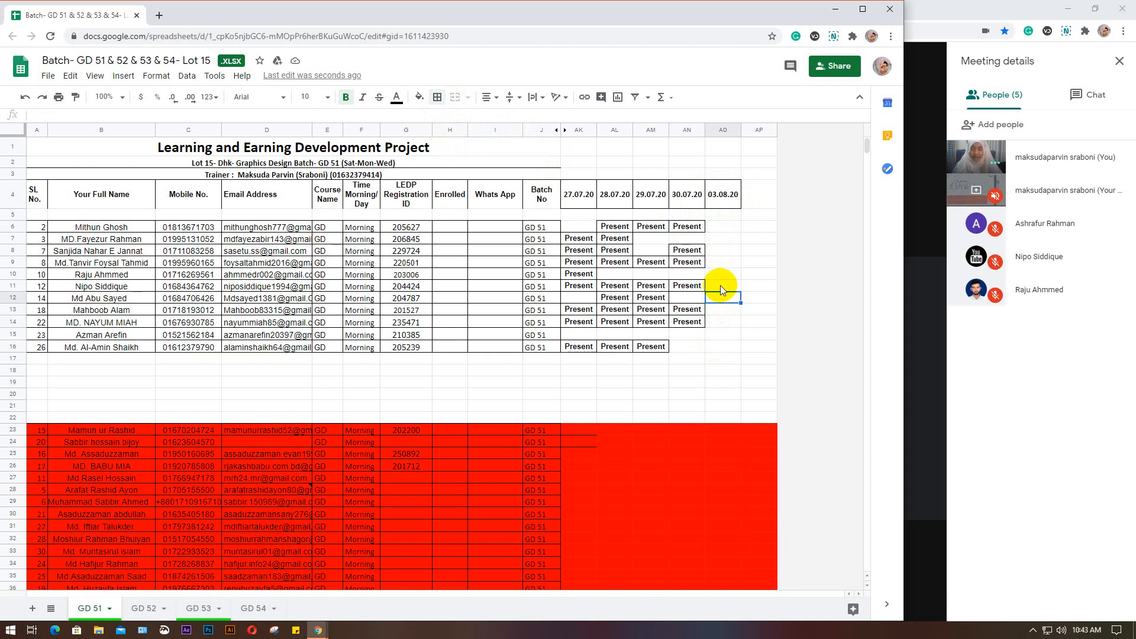
pyautogui.click(721, 287)
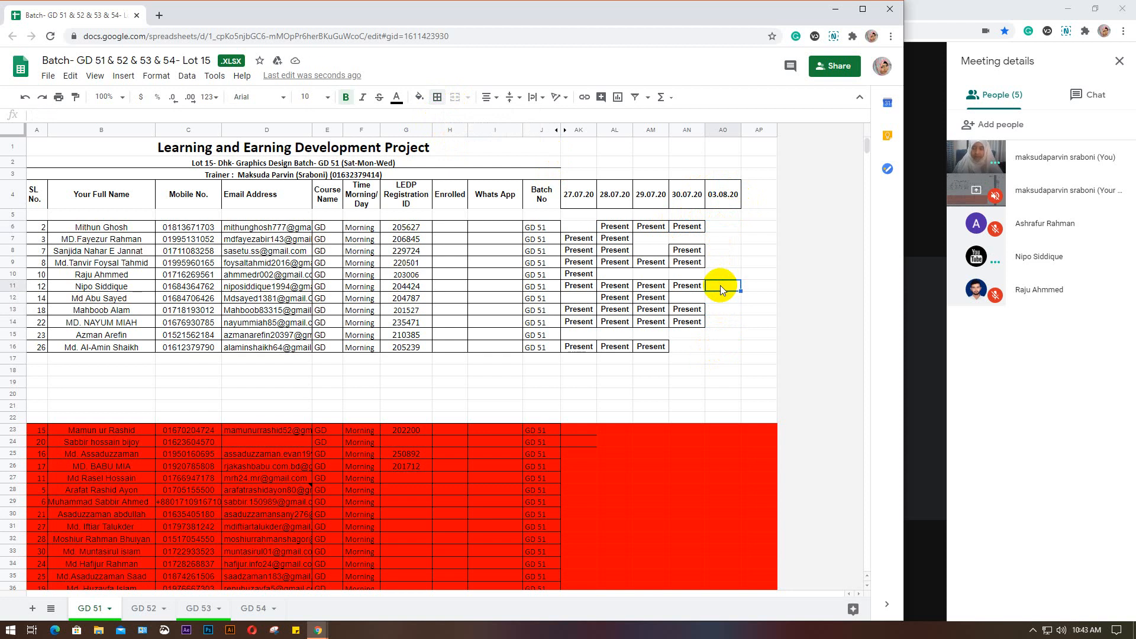
pyautogui.hotkey('ctrl', 'v')
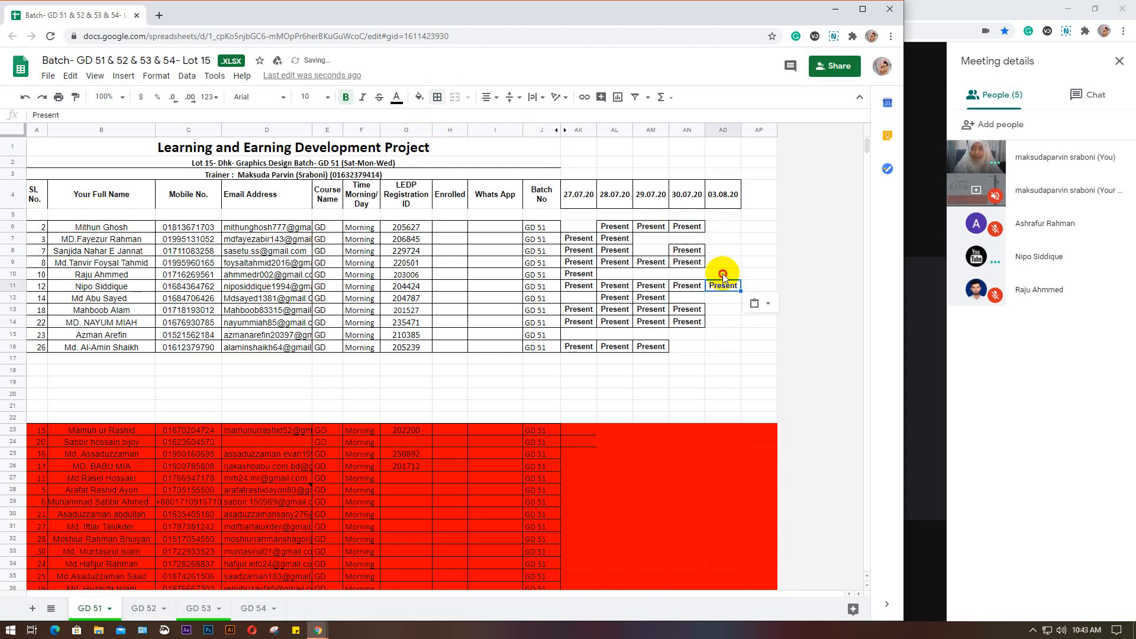
pyautogui.click(722, 273)
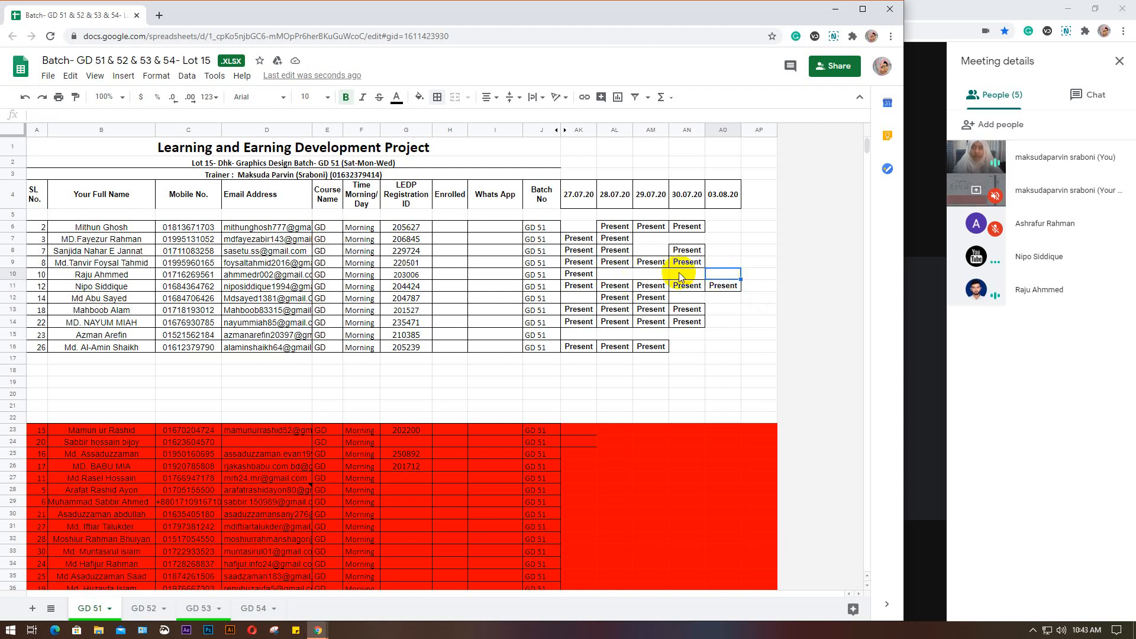
pyautogui.hotkey('ctrl', 'v')
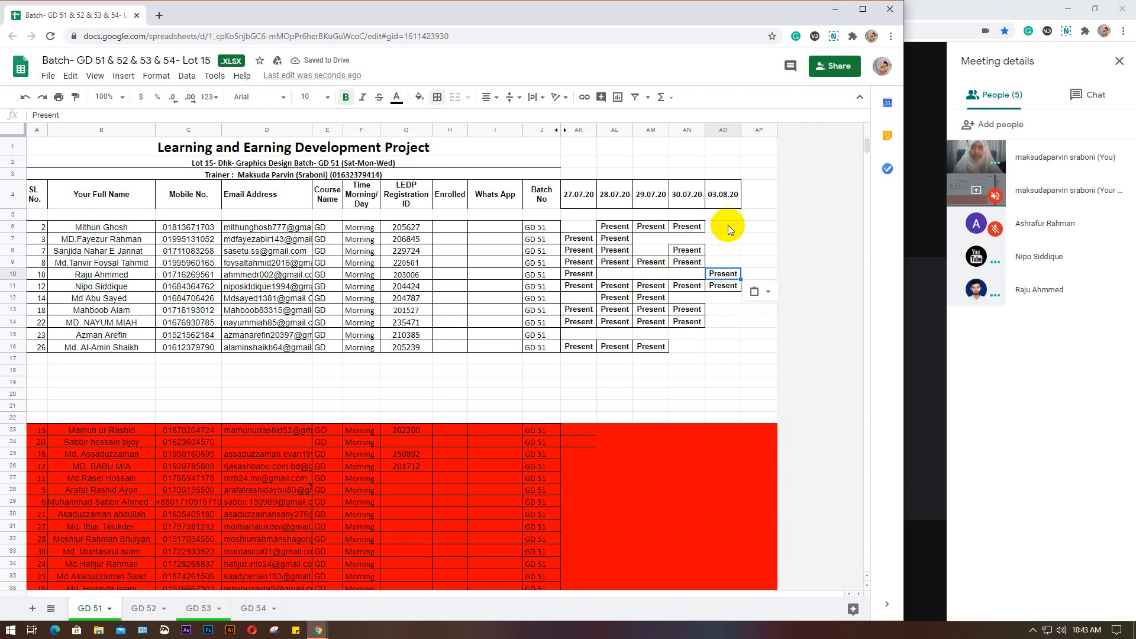
# Insert two blank columns after the 30.07.20 attendance column on the GD 54 sheet
pyautogui.click(245, 608)
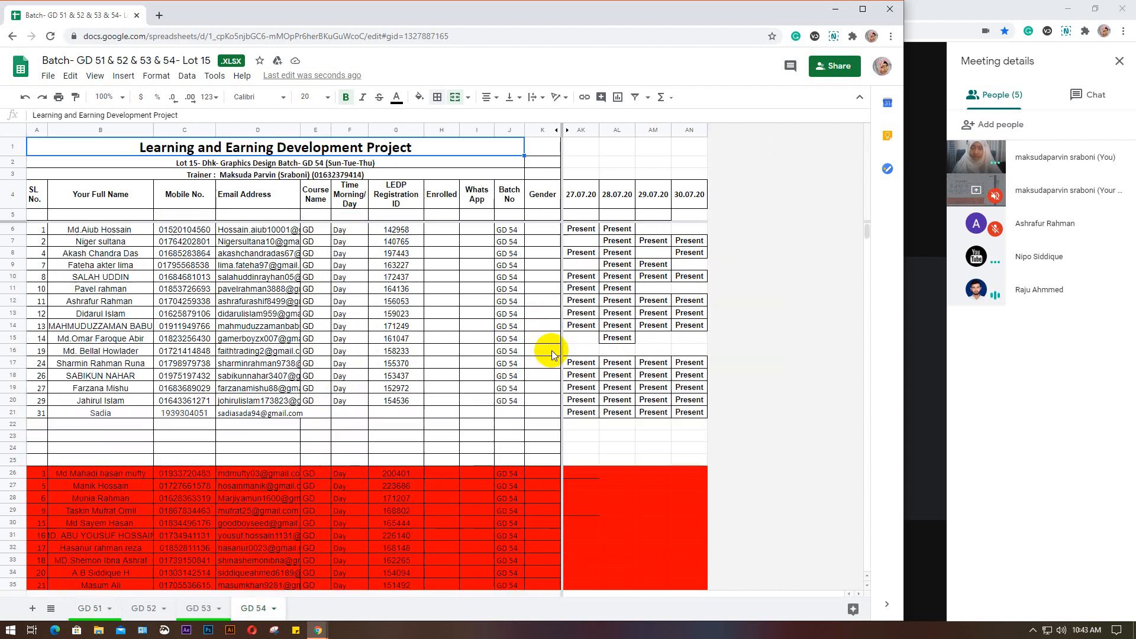
pyautogui.click(682, 130)
pyautogui.rightClick(682, 130)
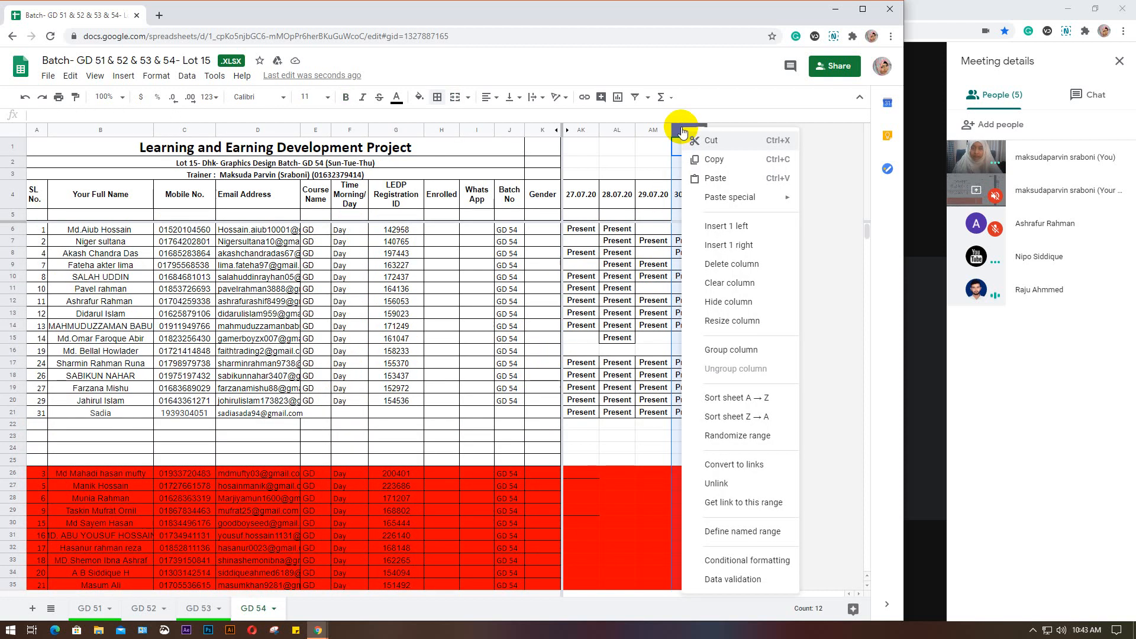
pyautogui.click(729, 246)
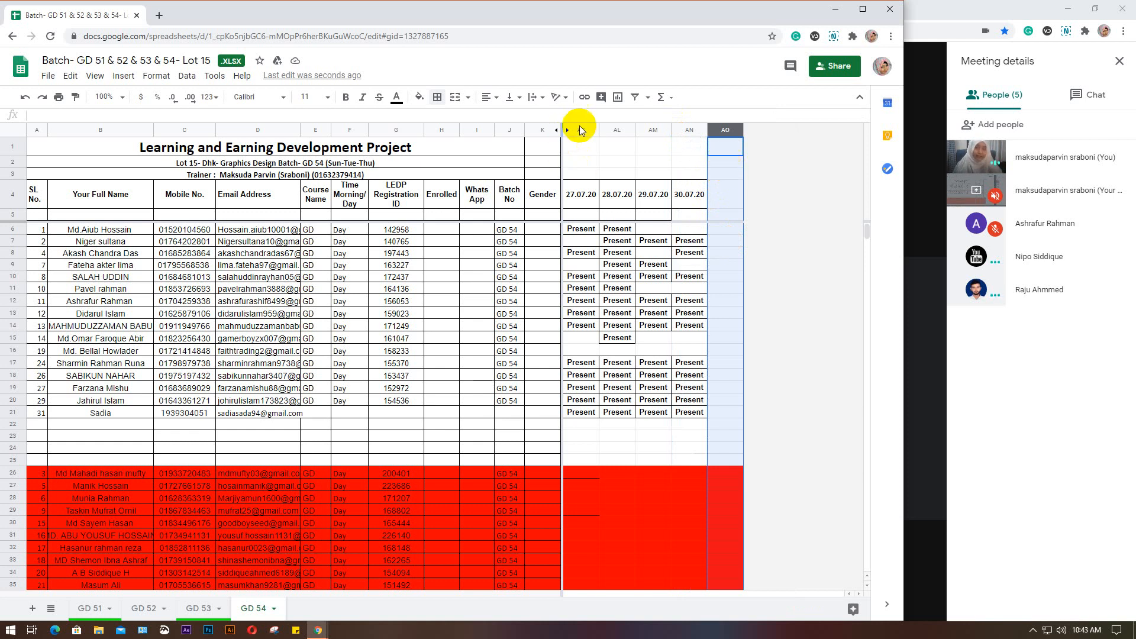
pyautogui.rightClick(720, 133)
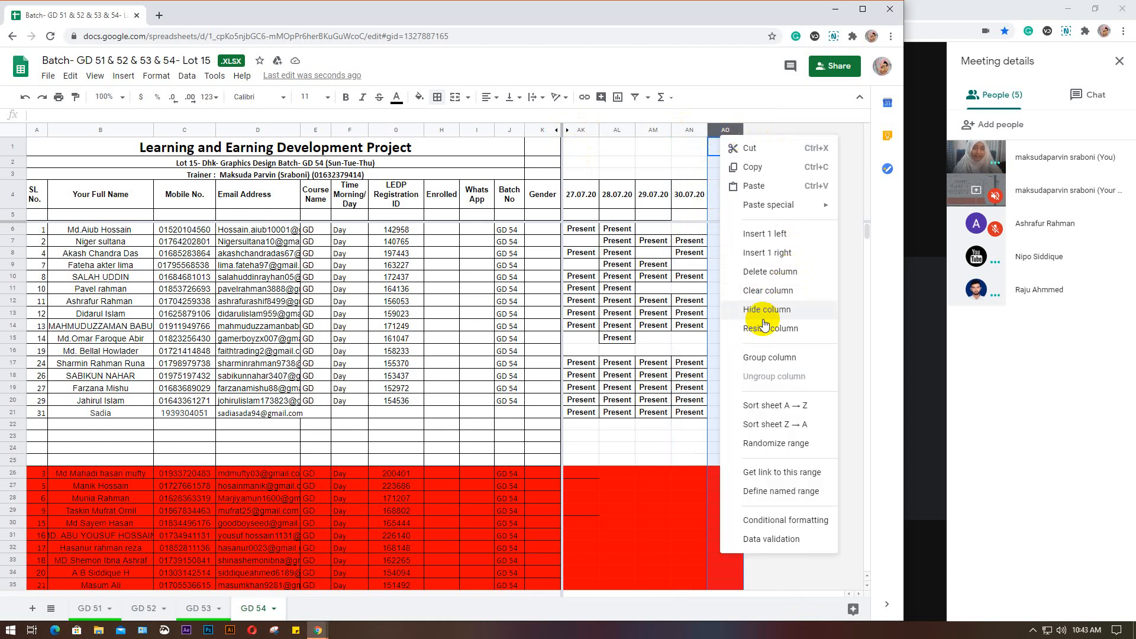
pyautogui.click(768, 251)
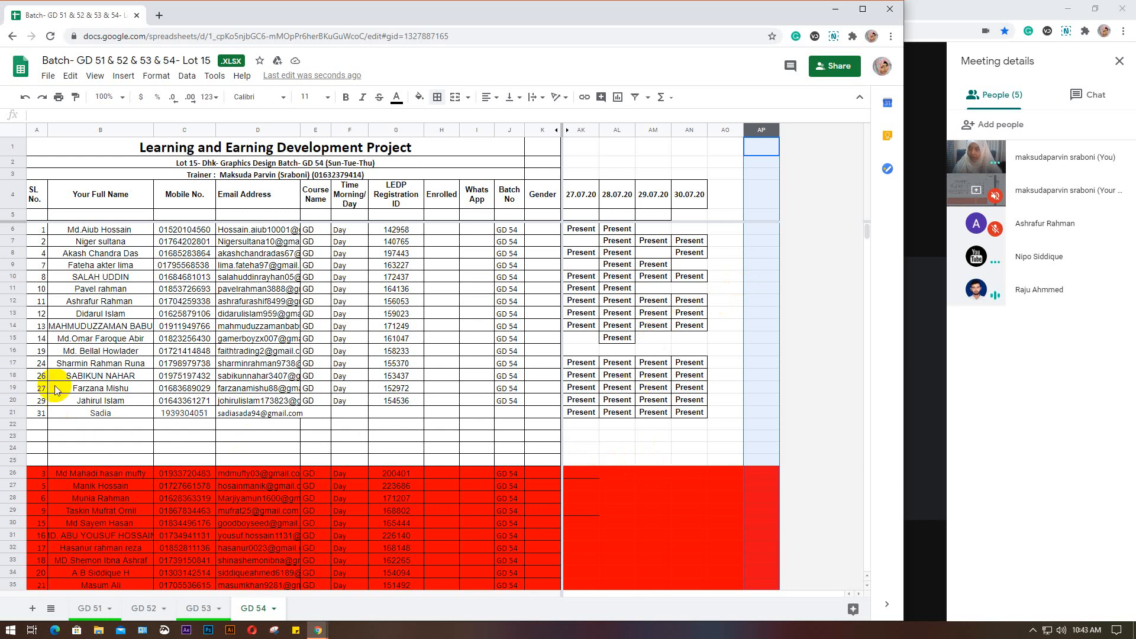
# Paste Present for the student in row 12 of GD 54, in the first blank column after 30.07.20
pyautogui.click(7, 301)
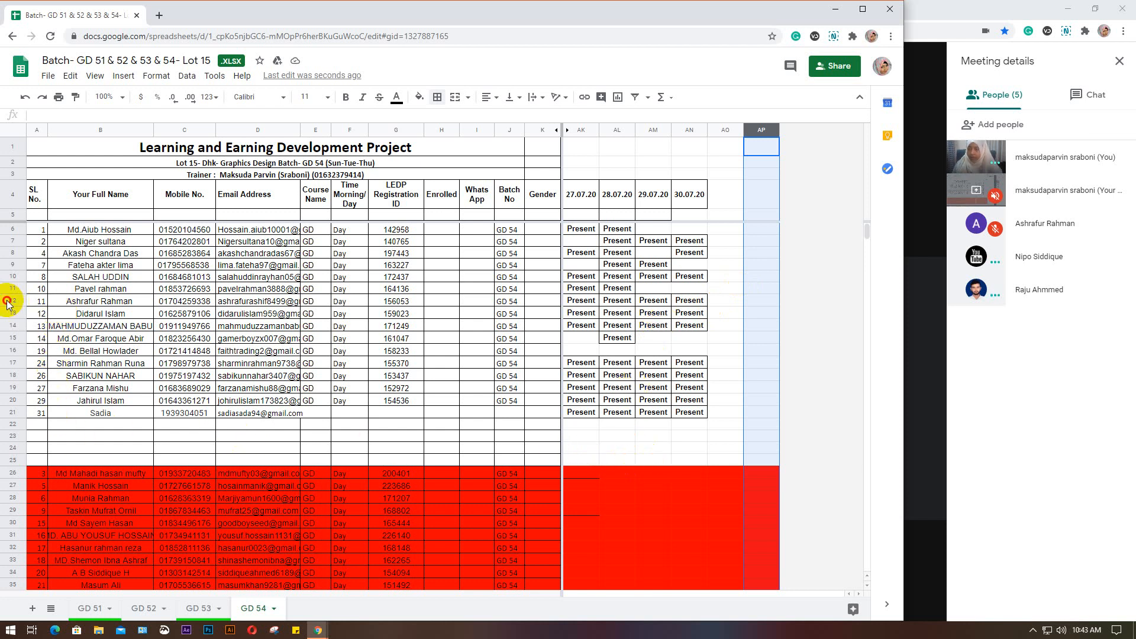
pyautogui.click(733, 299)
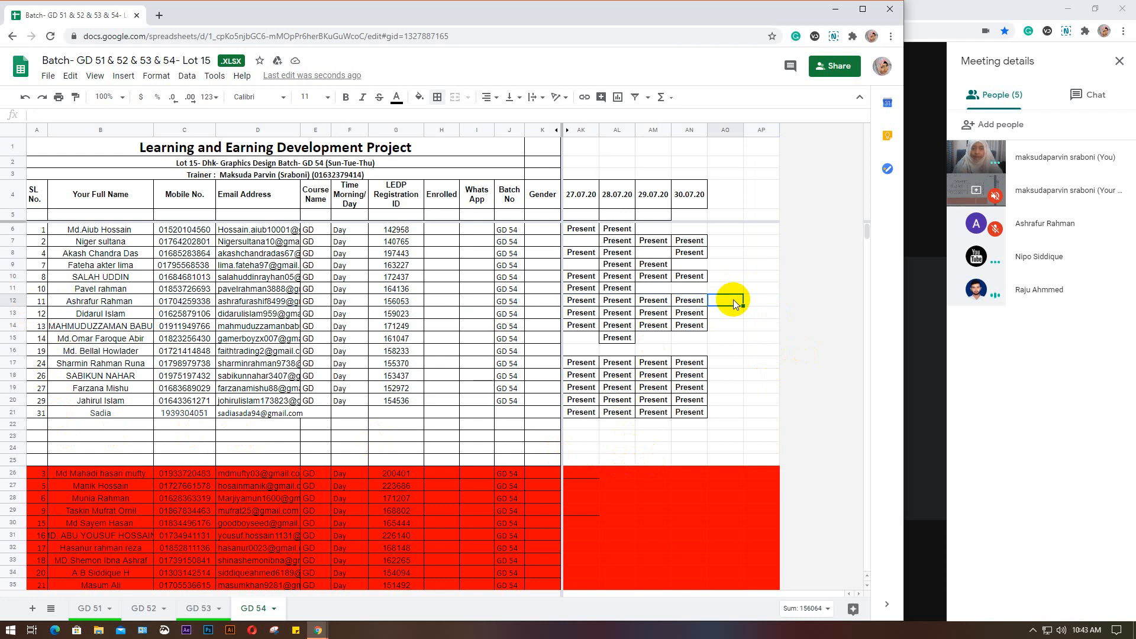
pyautogui.write('Present')
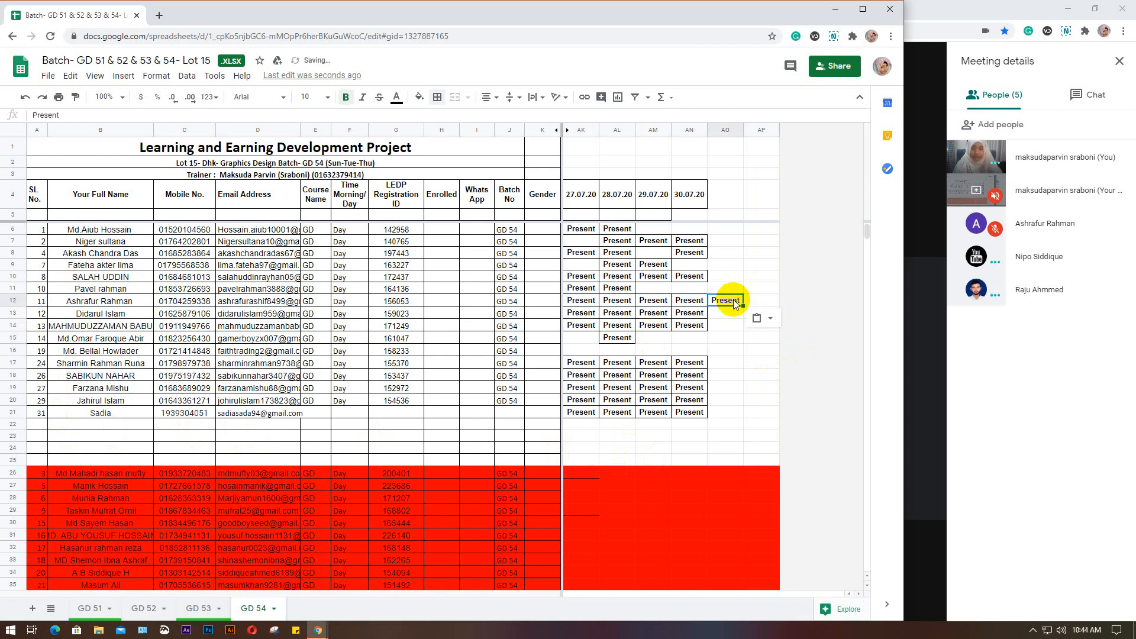
# Return to the GD 51 sheet and copy its 03.08.20 header cell
pyautogui.click(91, 609)
pyautogui.click(717, 196)
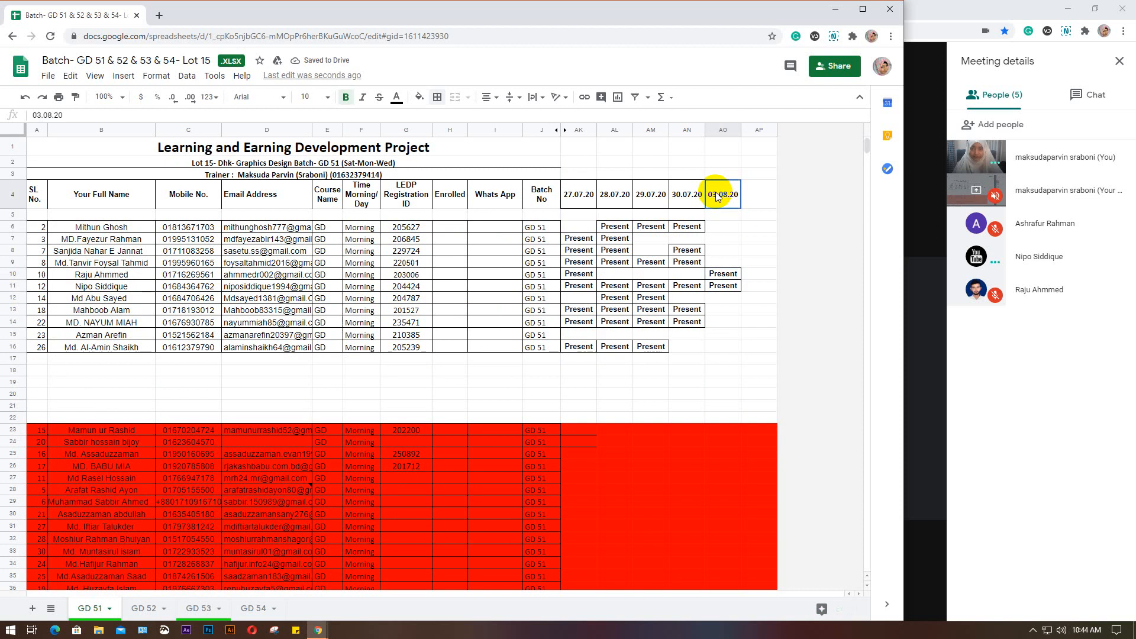
pyautogui.hotkey('ctrl', 'c')
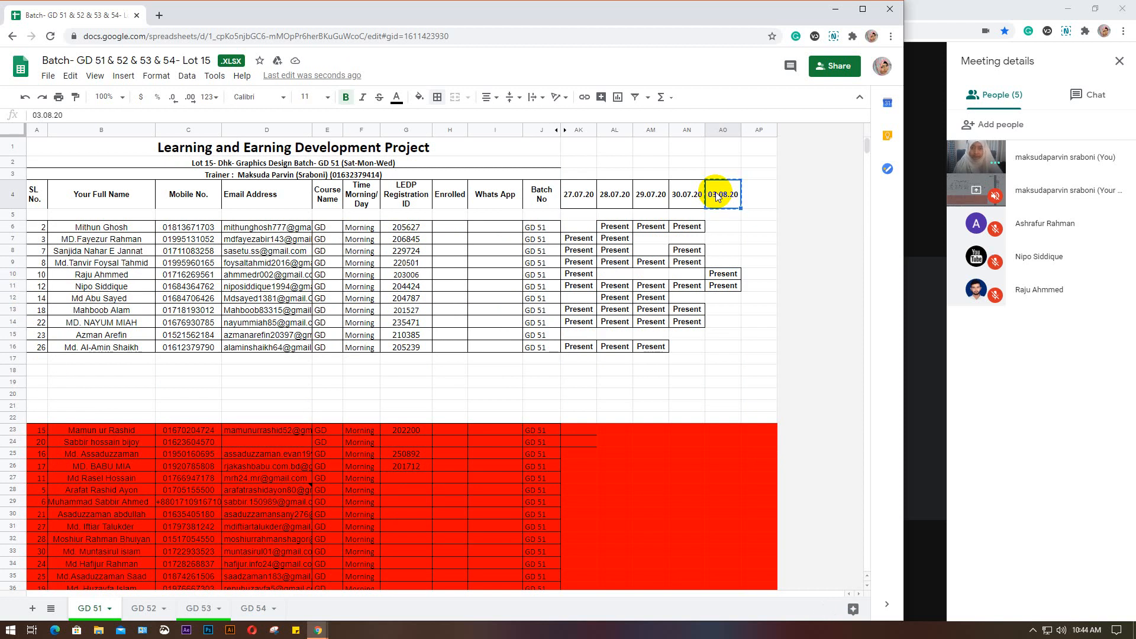
# Insert one blank column after the 30.07.20 attendance column on the GD 52 sheet
pyautogui.click(142, 608)
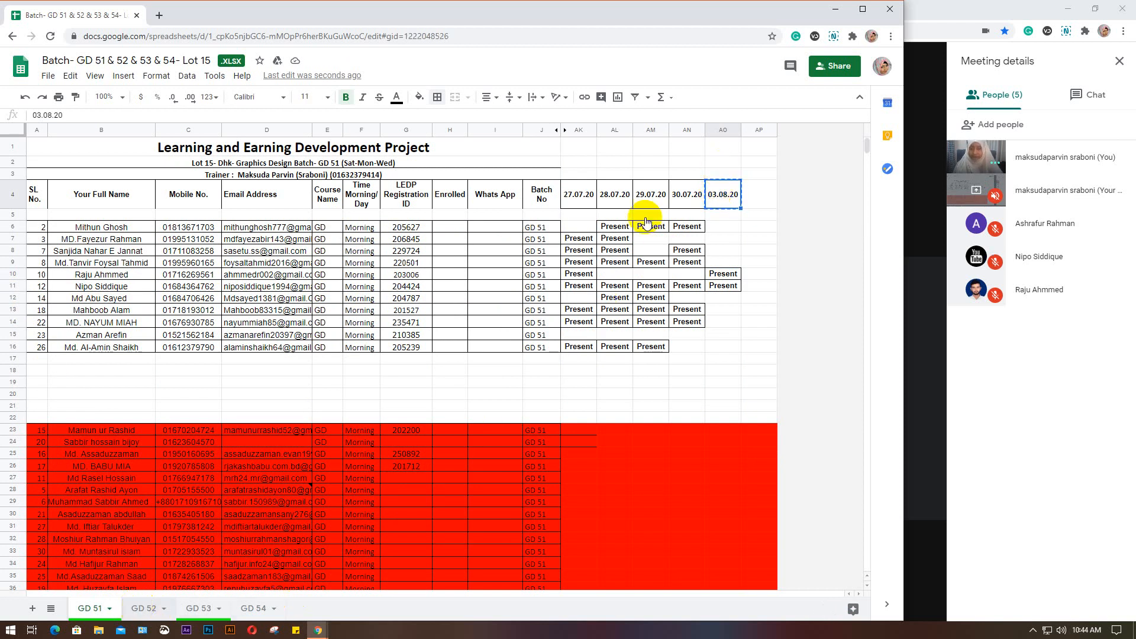
pyautogui.click(696, 129)
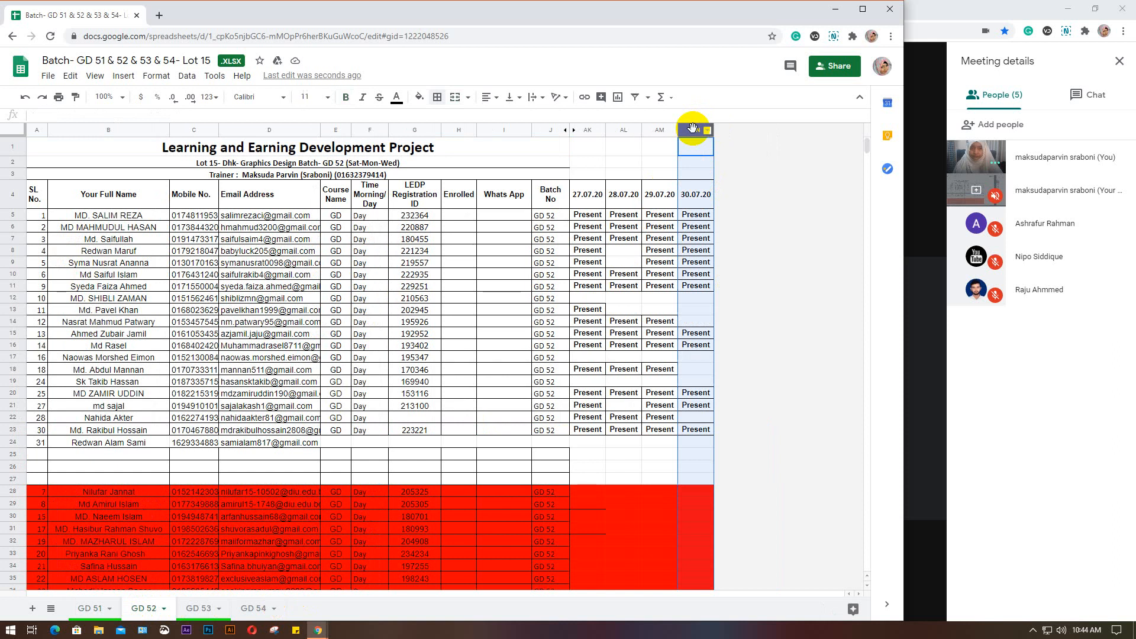
pyautogui.rightClick(695, 130)
pyautogui.click(730, 255)
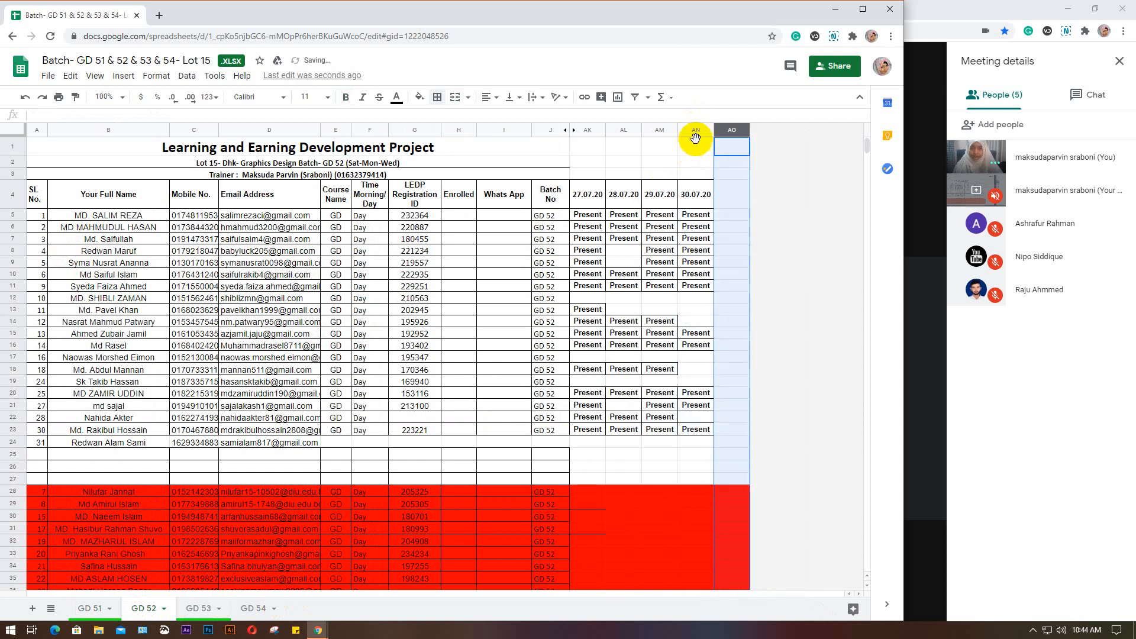
# Insert another blank column on the GD 52 sheet and paste the 03.08.20 header into the first column after 30.07.20
pyautogui.rightClick(723, 131)
pyautogui.click(772, 251)
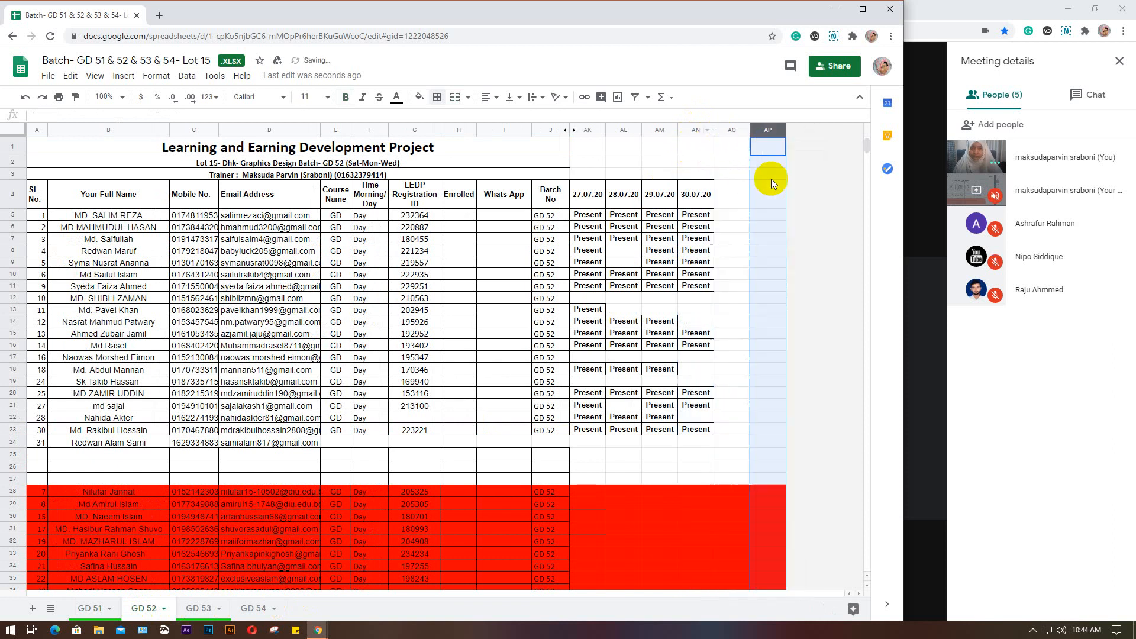
pyautogui.click(728, 194)
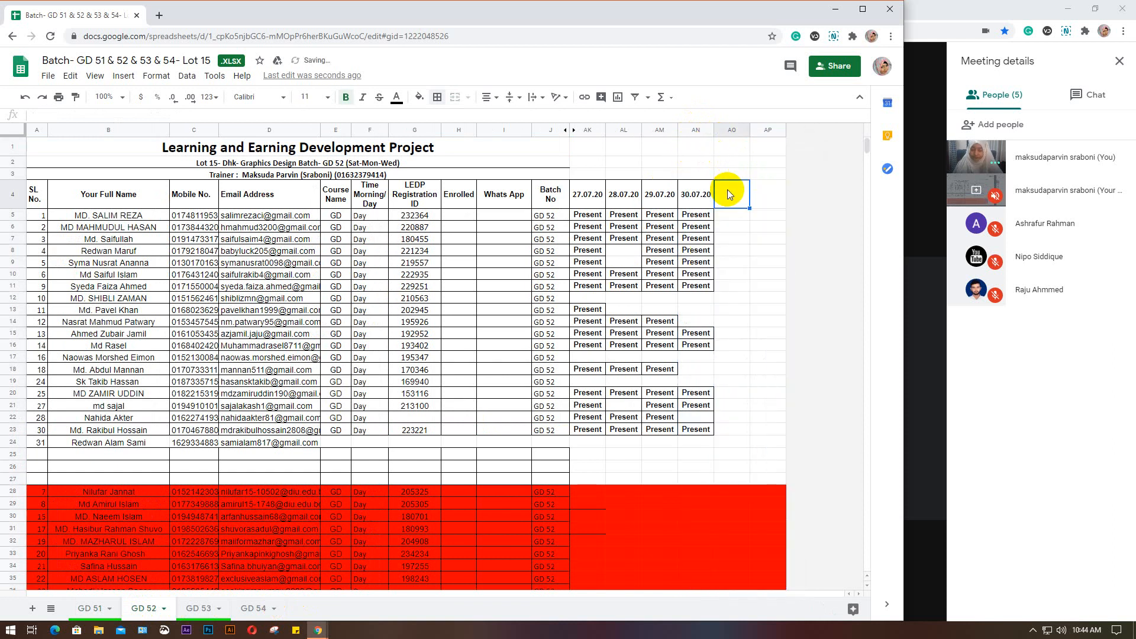
pyautogui.hotkey('ctrl', 'v')
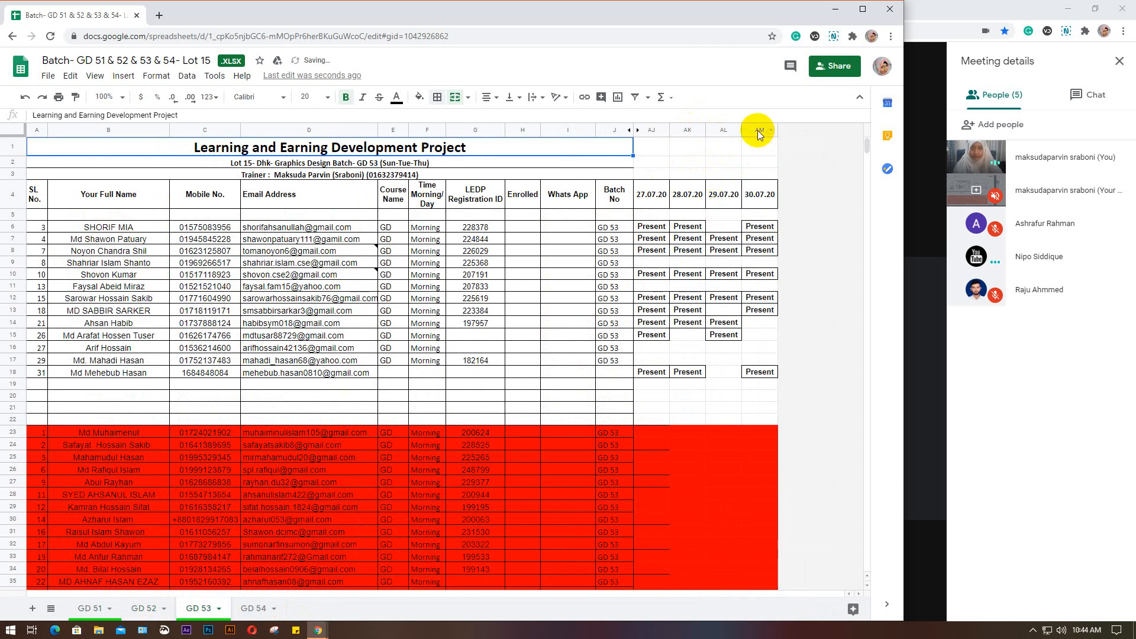
# Insert two blank columns after 30.07.20 on the GD 53 sheet and paste the 03.08.20 header into the first one
pyautogui.click(757, 130)
pyautogui.rightClick(758, 131)
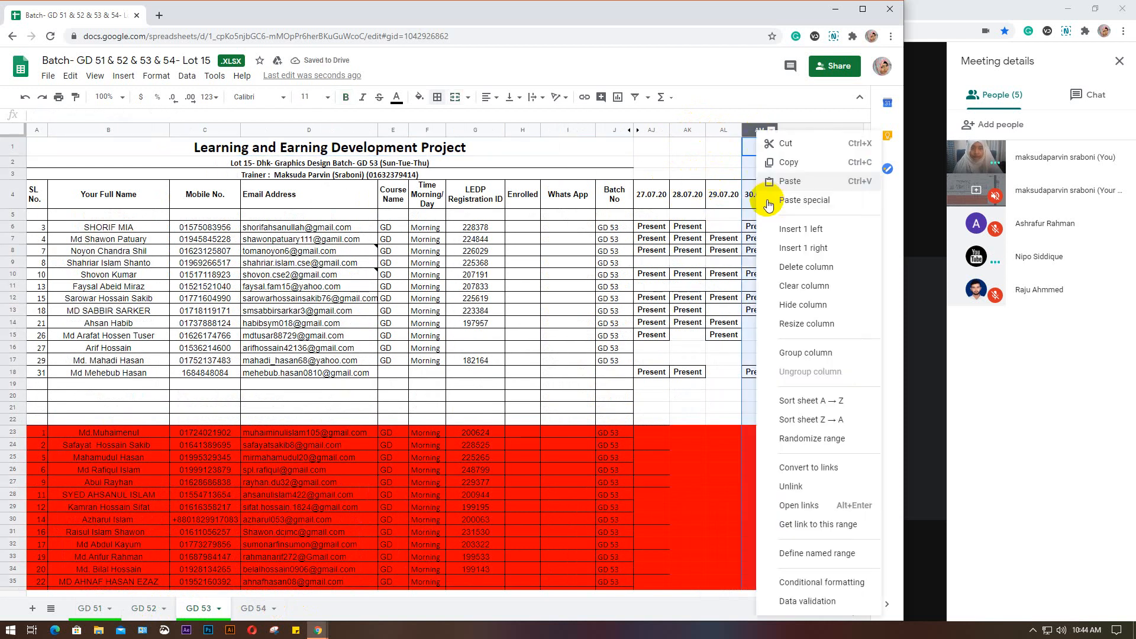
pyautogui.click(813, 254)
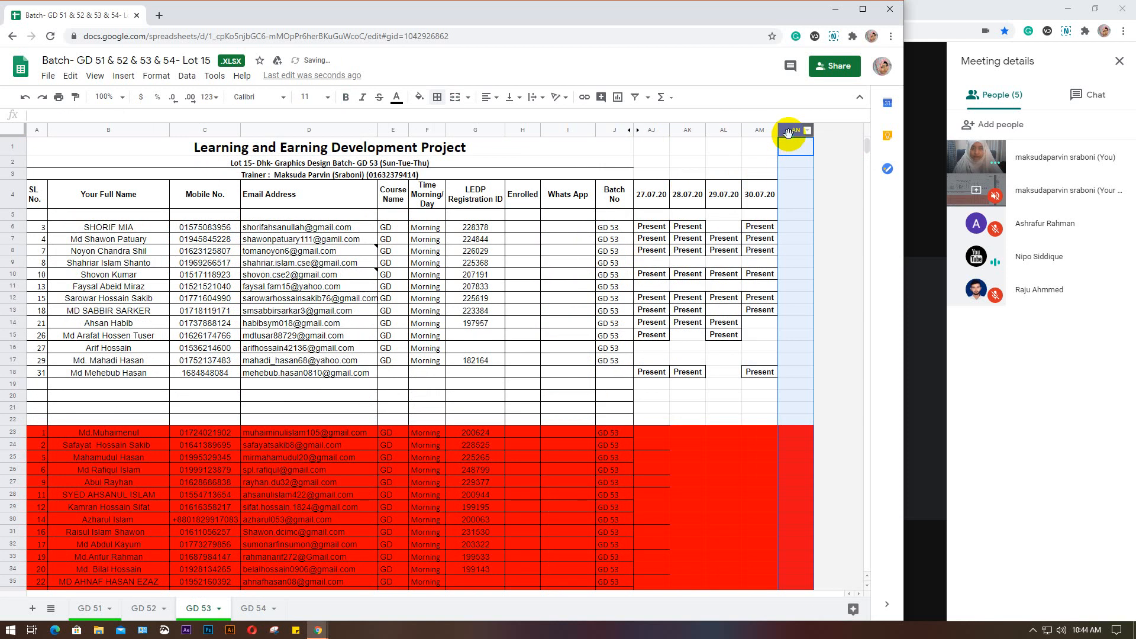
pyautogui.rightClick(788, 133)
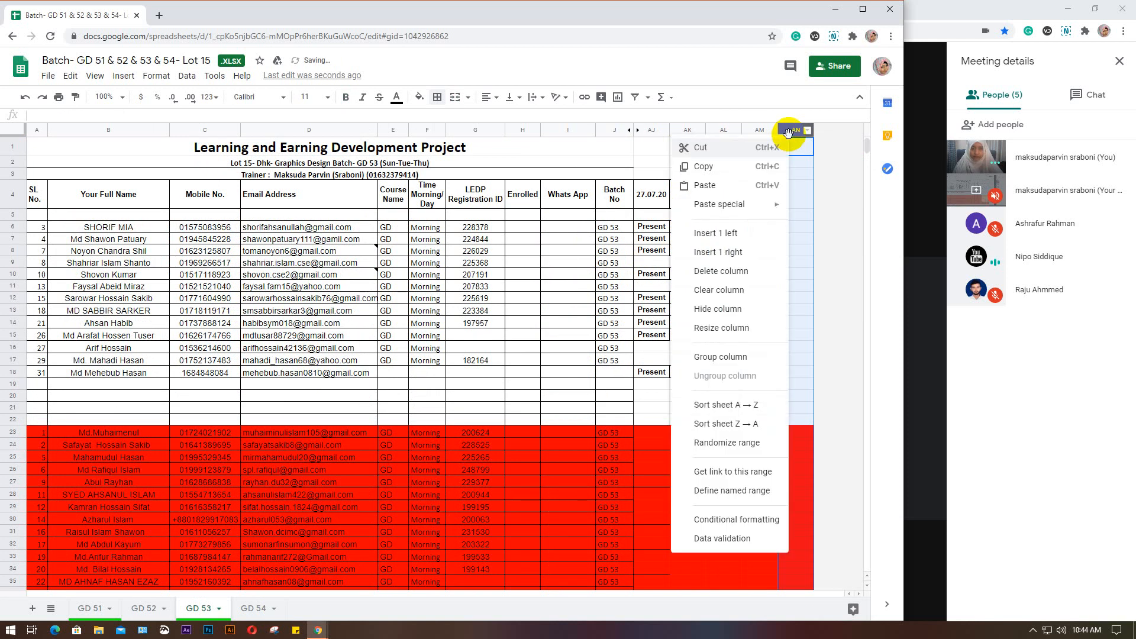
pyautogui.click(746, 253)
pyautogui.click(783, 190)
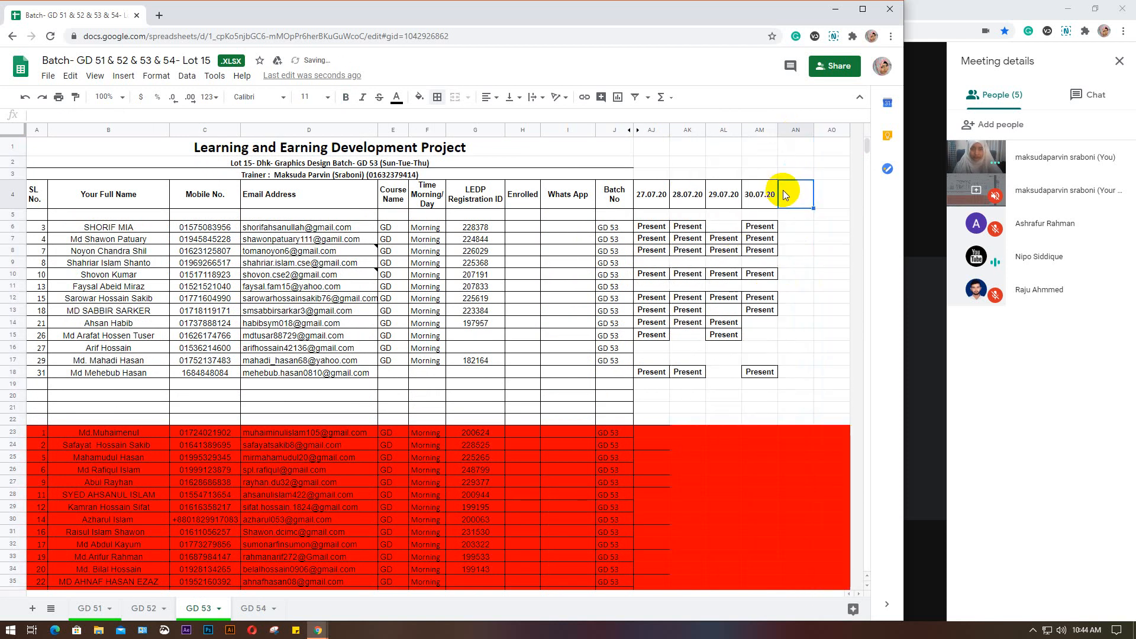
pyautogui.hotkey('ctrl', 'v')
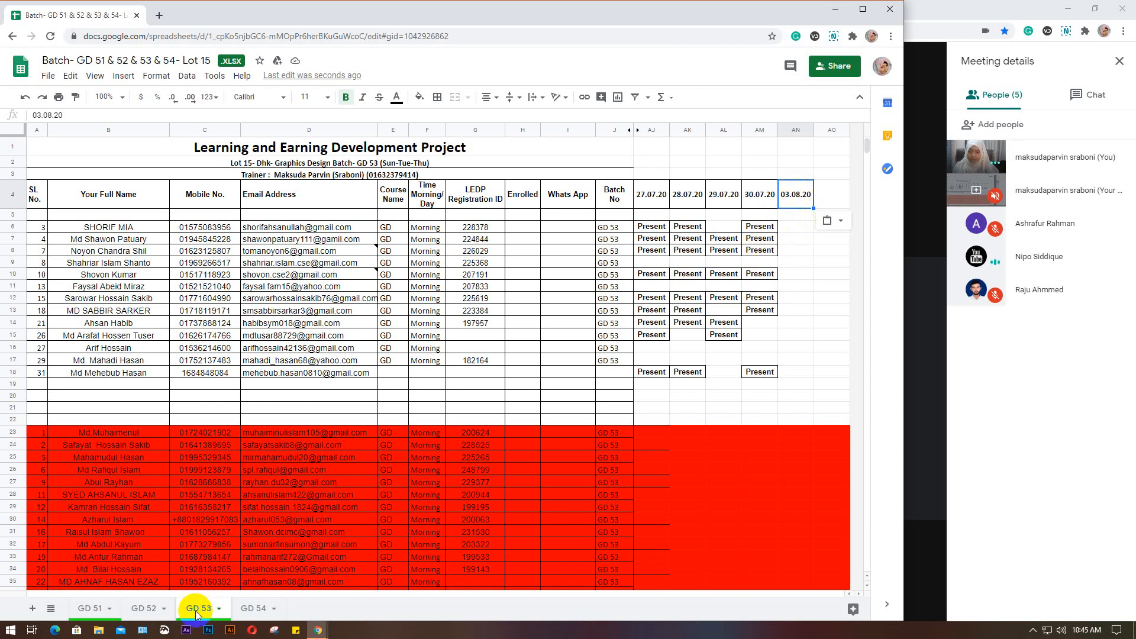
# Check the date headers on GD 51 to GD 53, and paste the 03.08.20 header after 30.07.20 on the GD 54 sheet
pyautogui.click(88, 613)
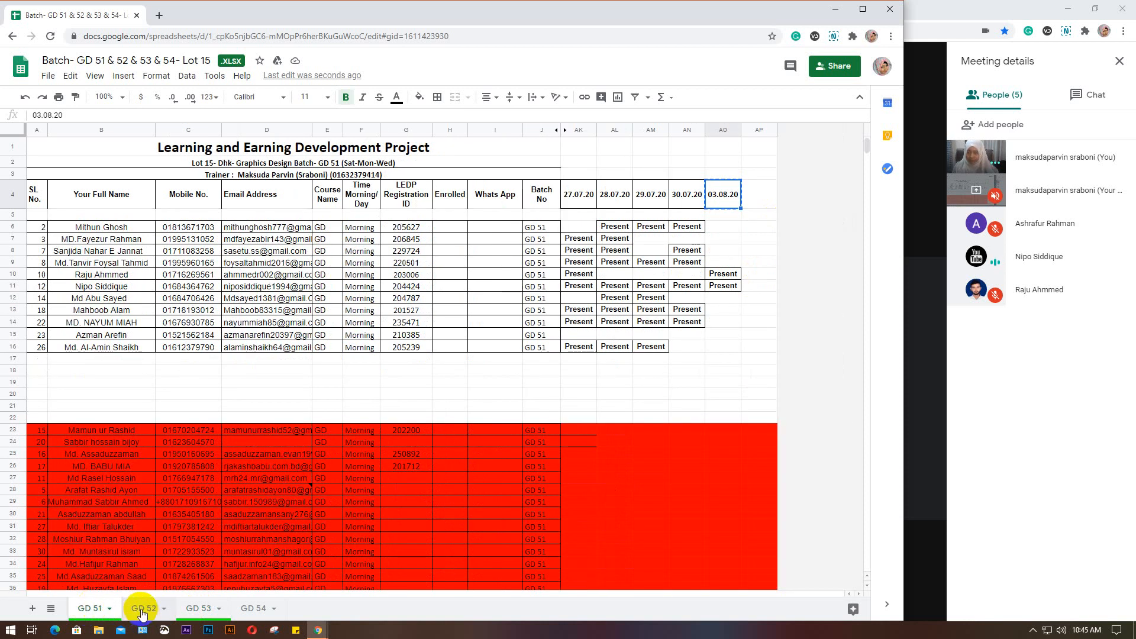
pyautogui.click(142, 611)
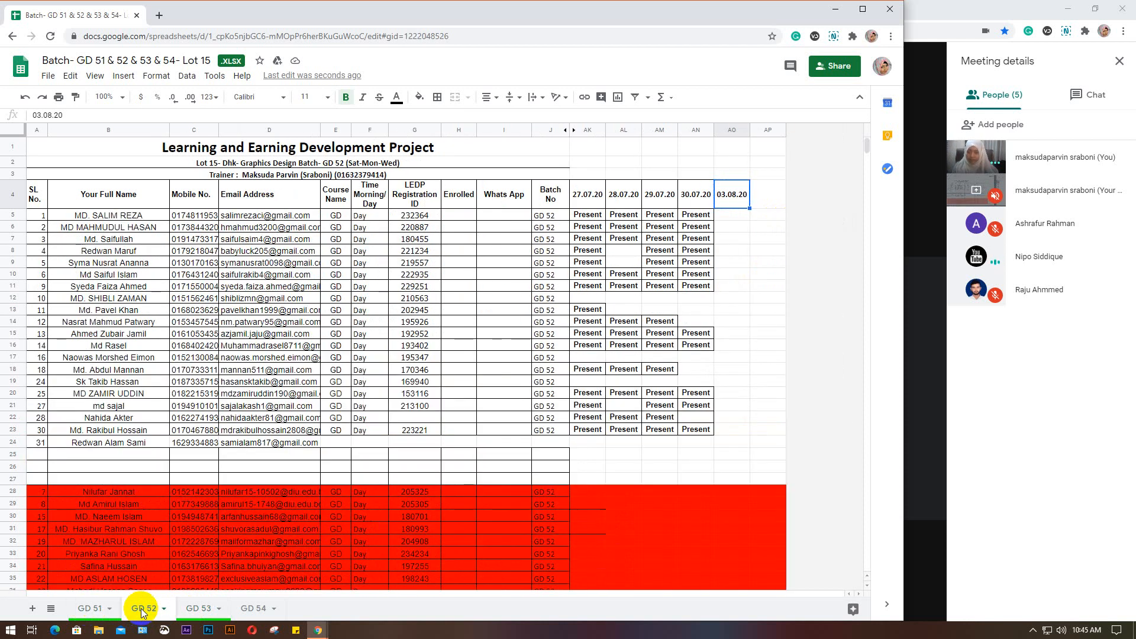
pyautogui.click(191, 609)
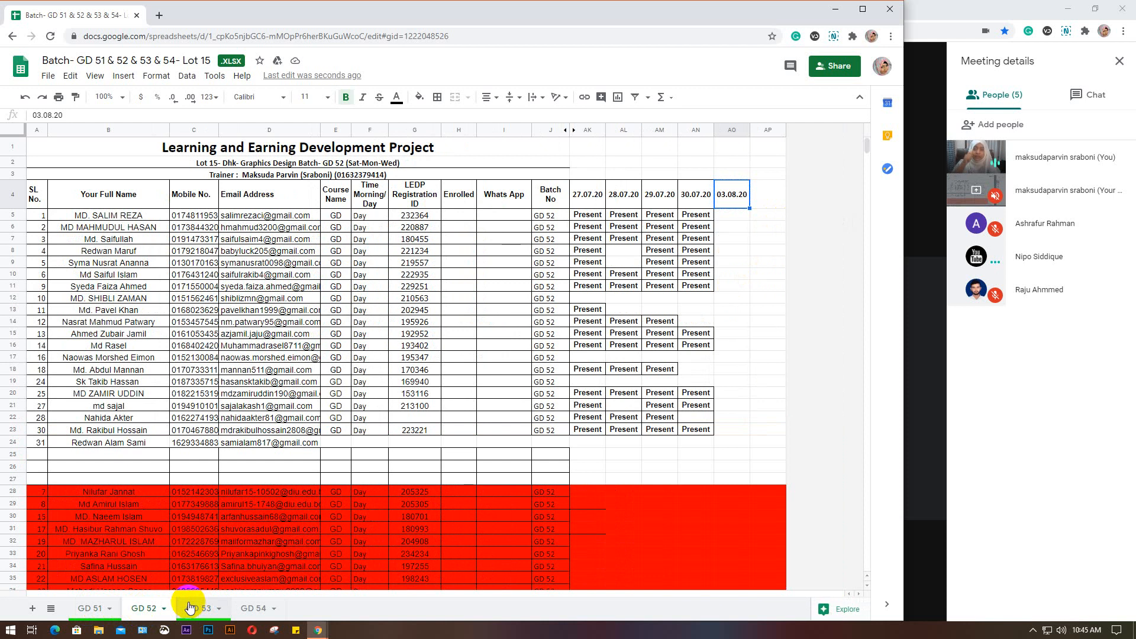
pyautogui.click(188, 610)
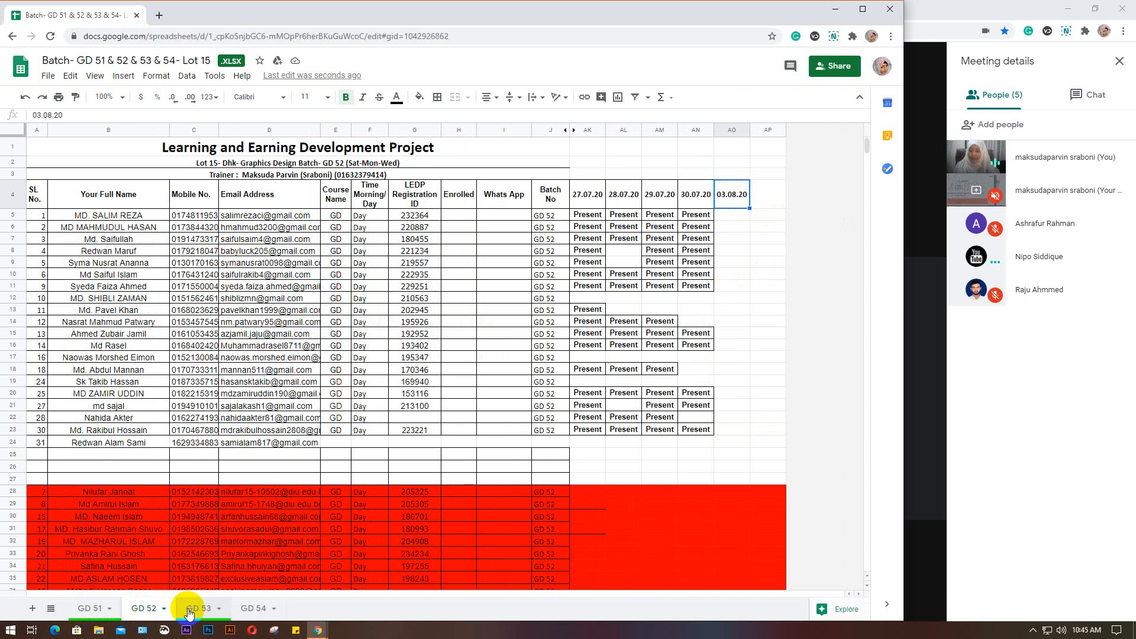
pyautogui.click(248, 609)
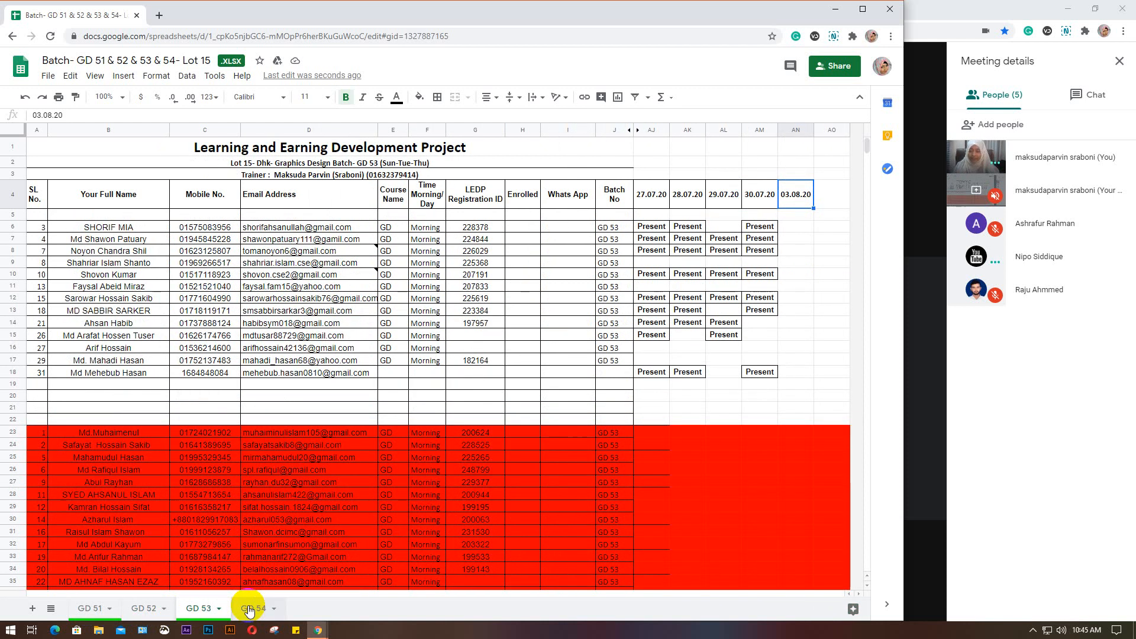
pyautogui.click(722, 195)
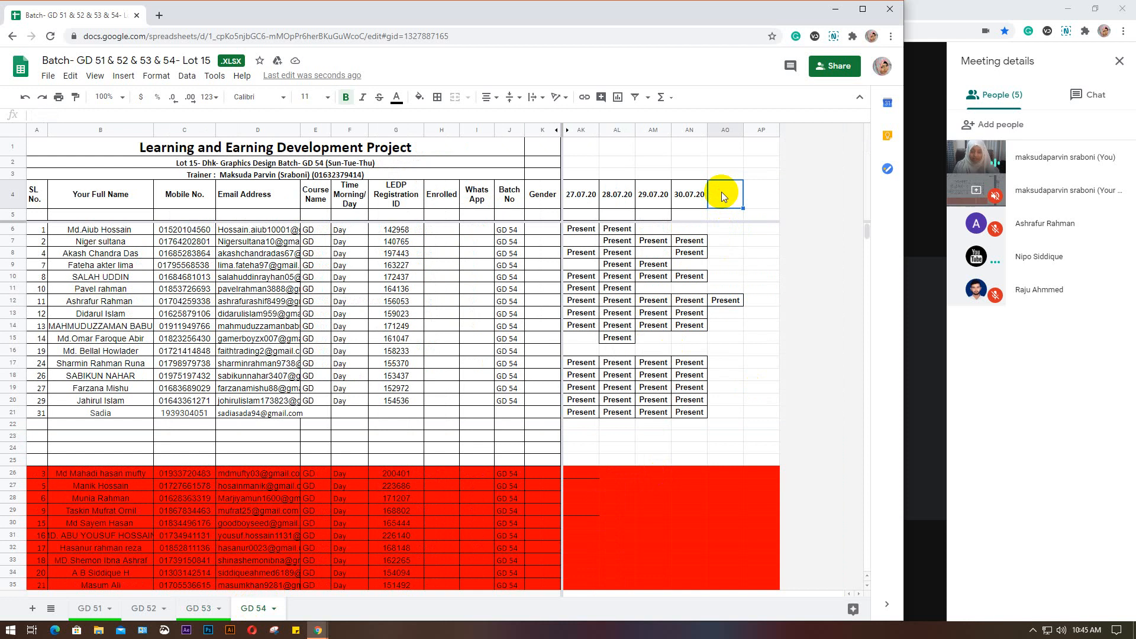
pyautogui.write('03.08.20')
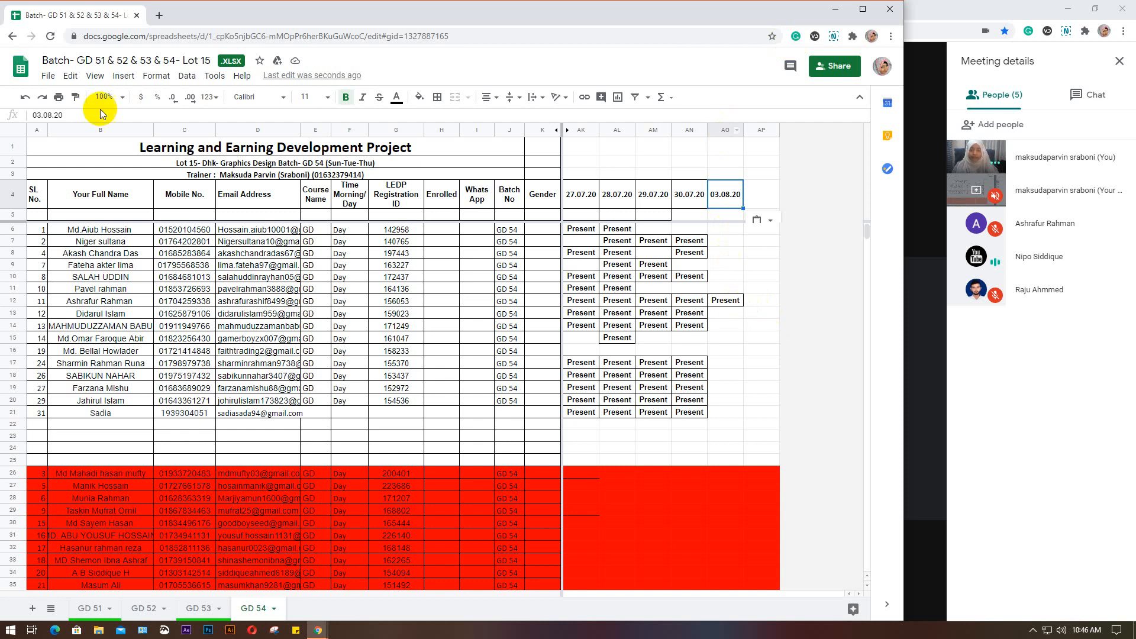
# Review the 03.08.20 attendance on the GD 51 and GD 54 sheets, and minimize the spreadsheet window to return to the Google Meet call
pyautogui.click(83, 612)
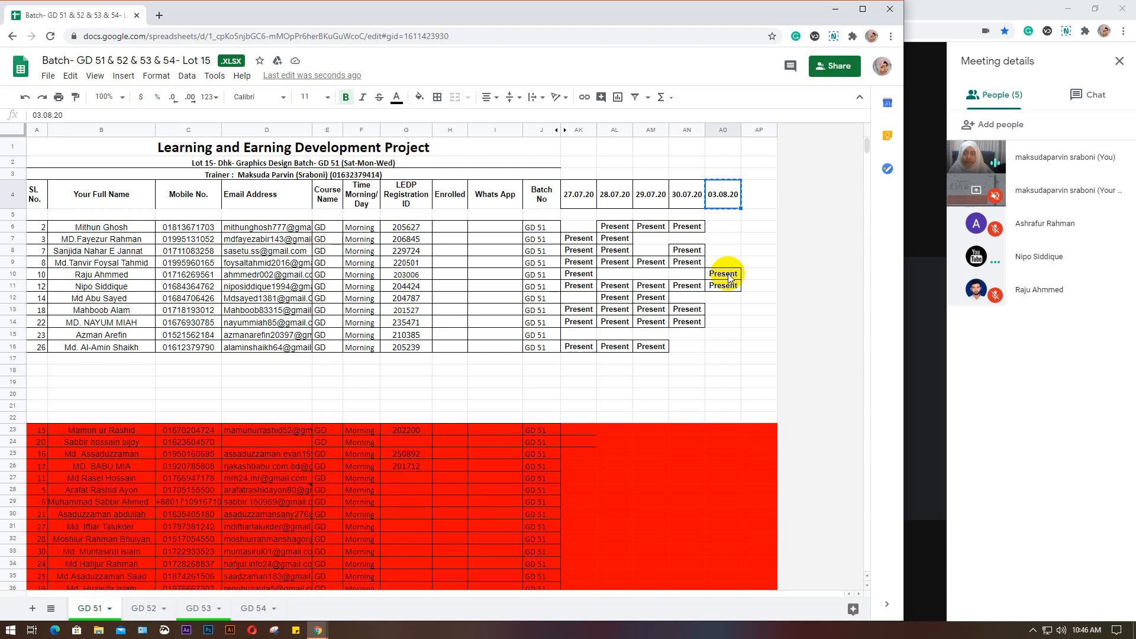
pyautogui.click(248, 613)
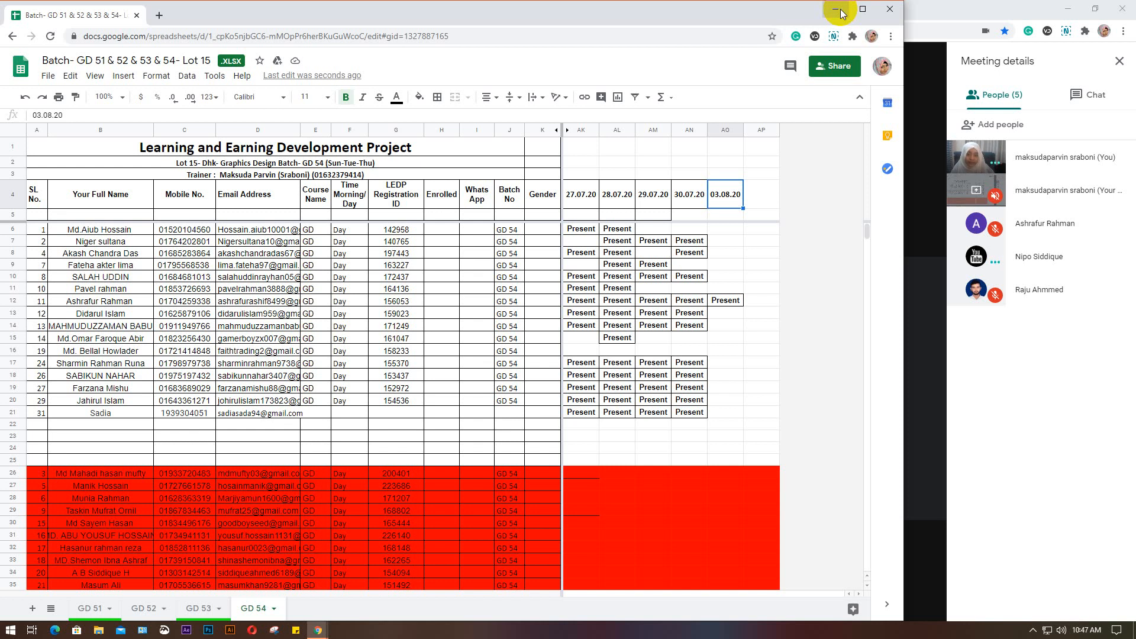
pyautogui.click(841, 13)
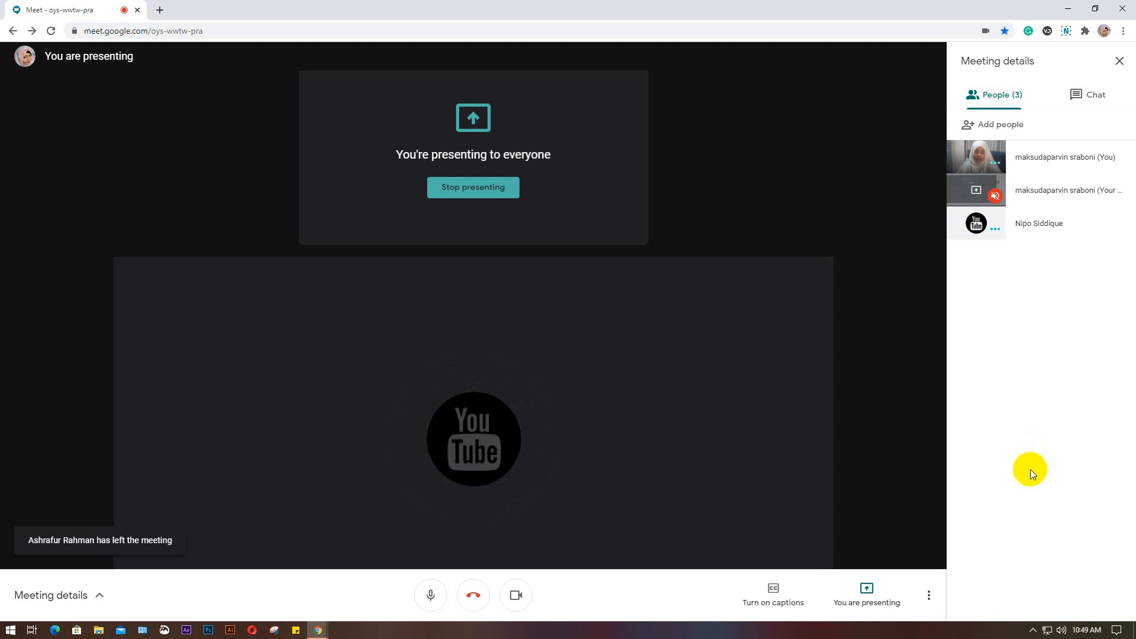
# Show the hidden system tray icons
pyautogui.click(1033, 631)
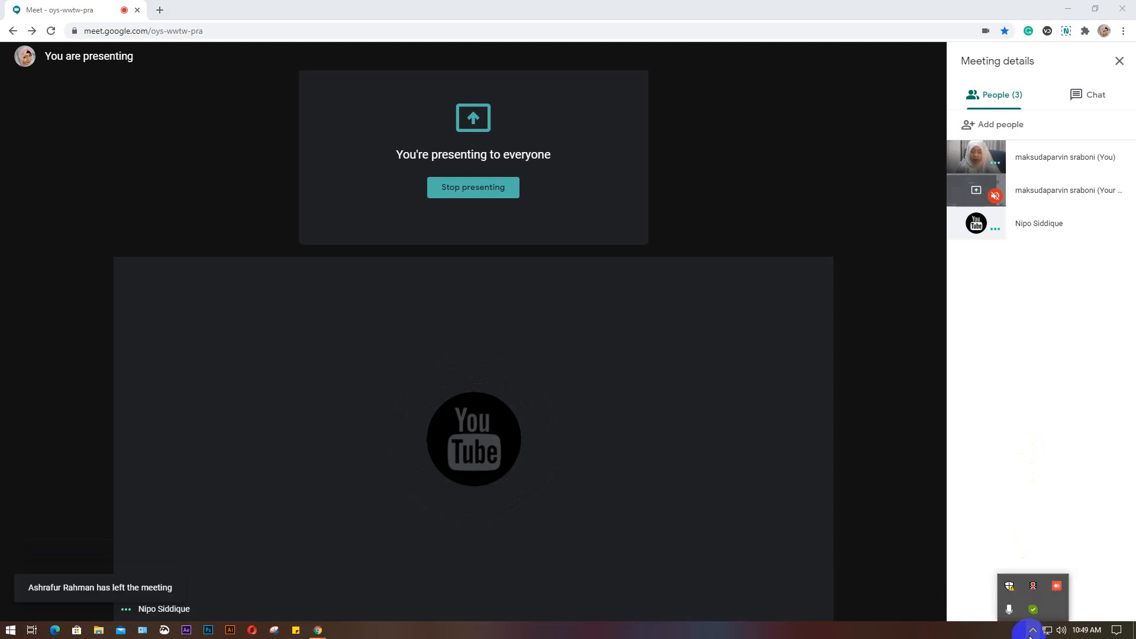